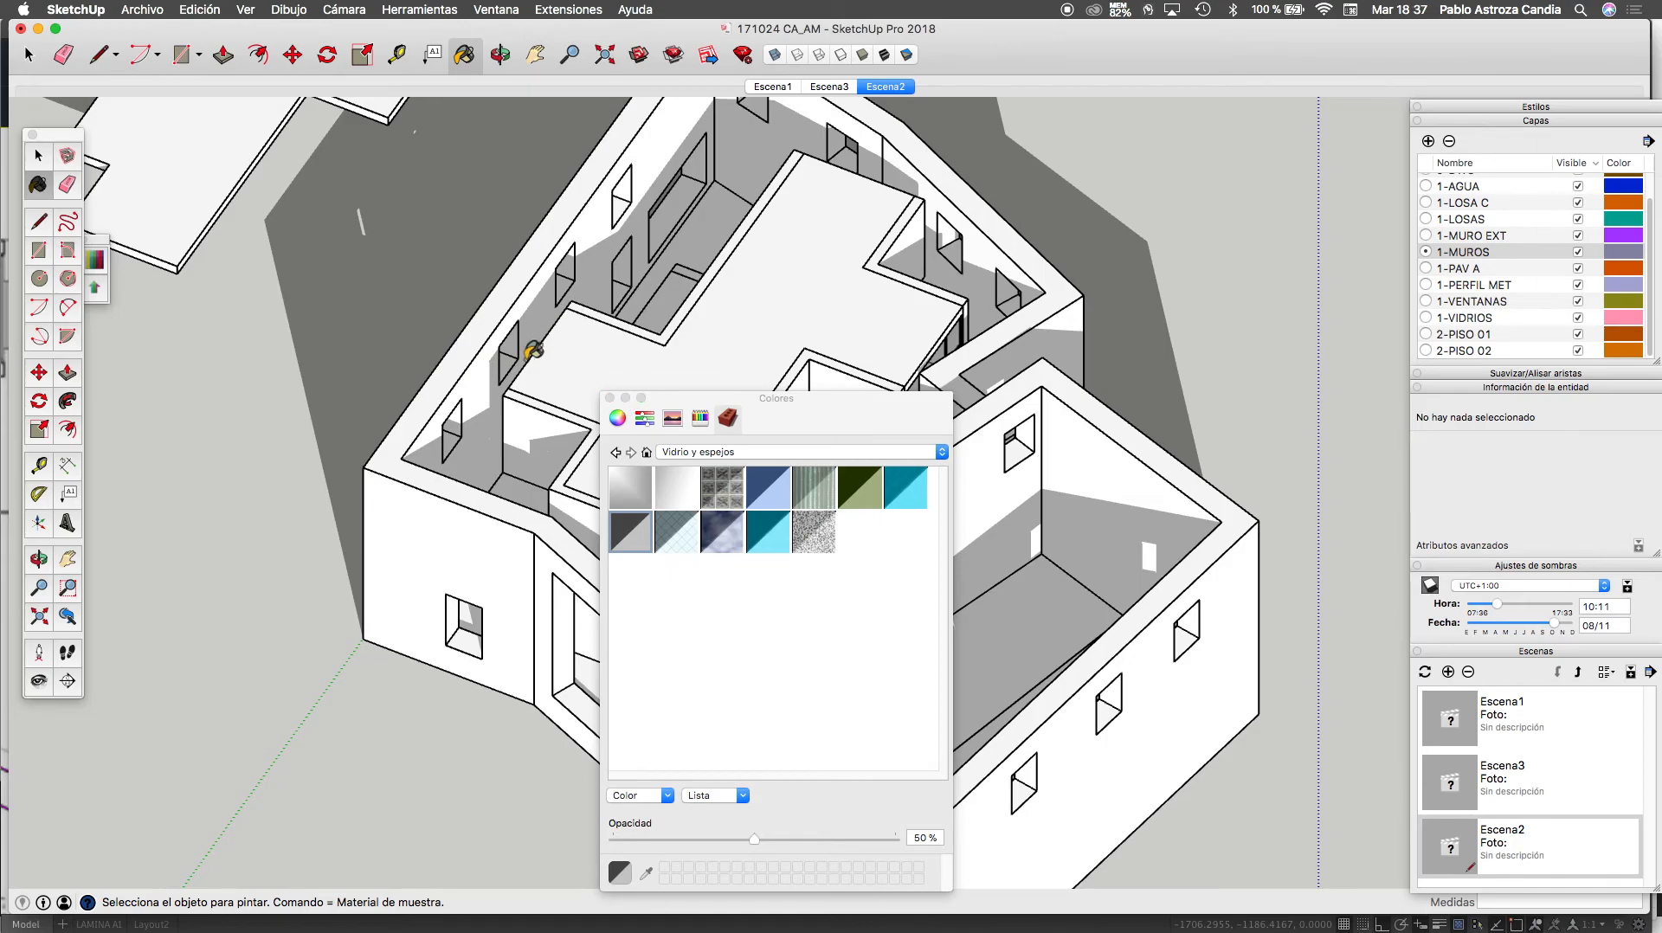
Pick the plain grey stone from the Piedra material collection
{"action": "left_click", "coordinate": [646, 452]}
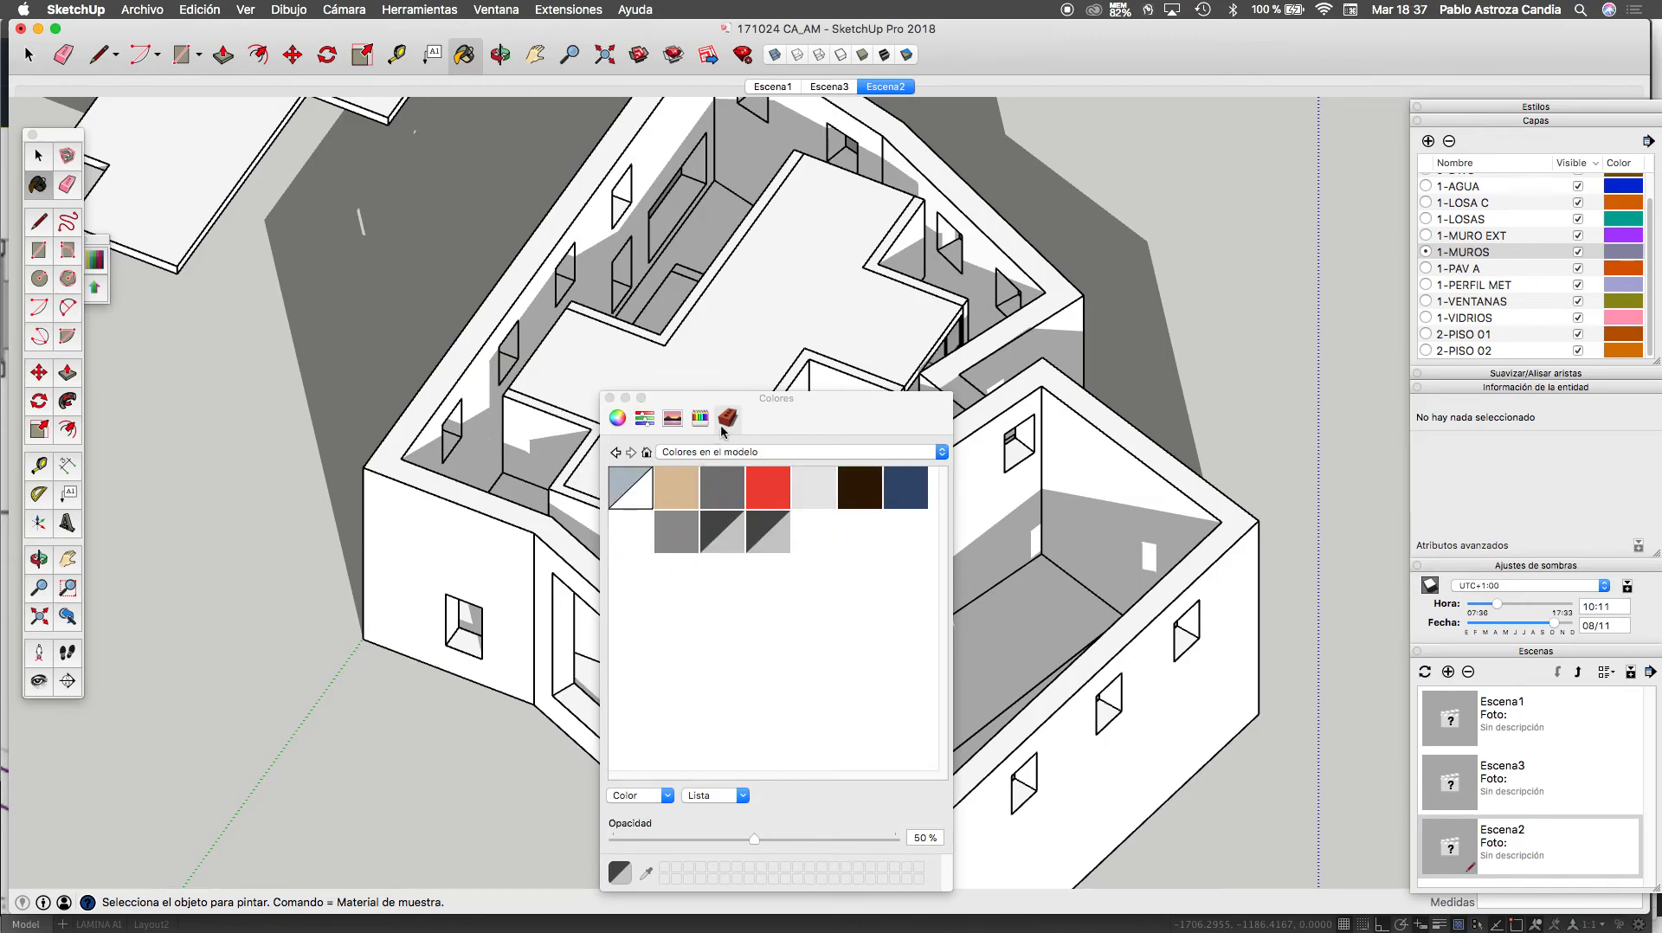
{"action": "left_click", "coordinate": [730, 452]}
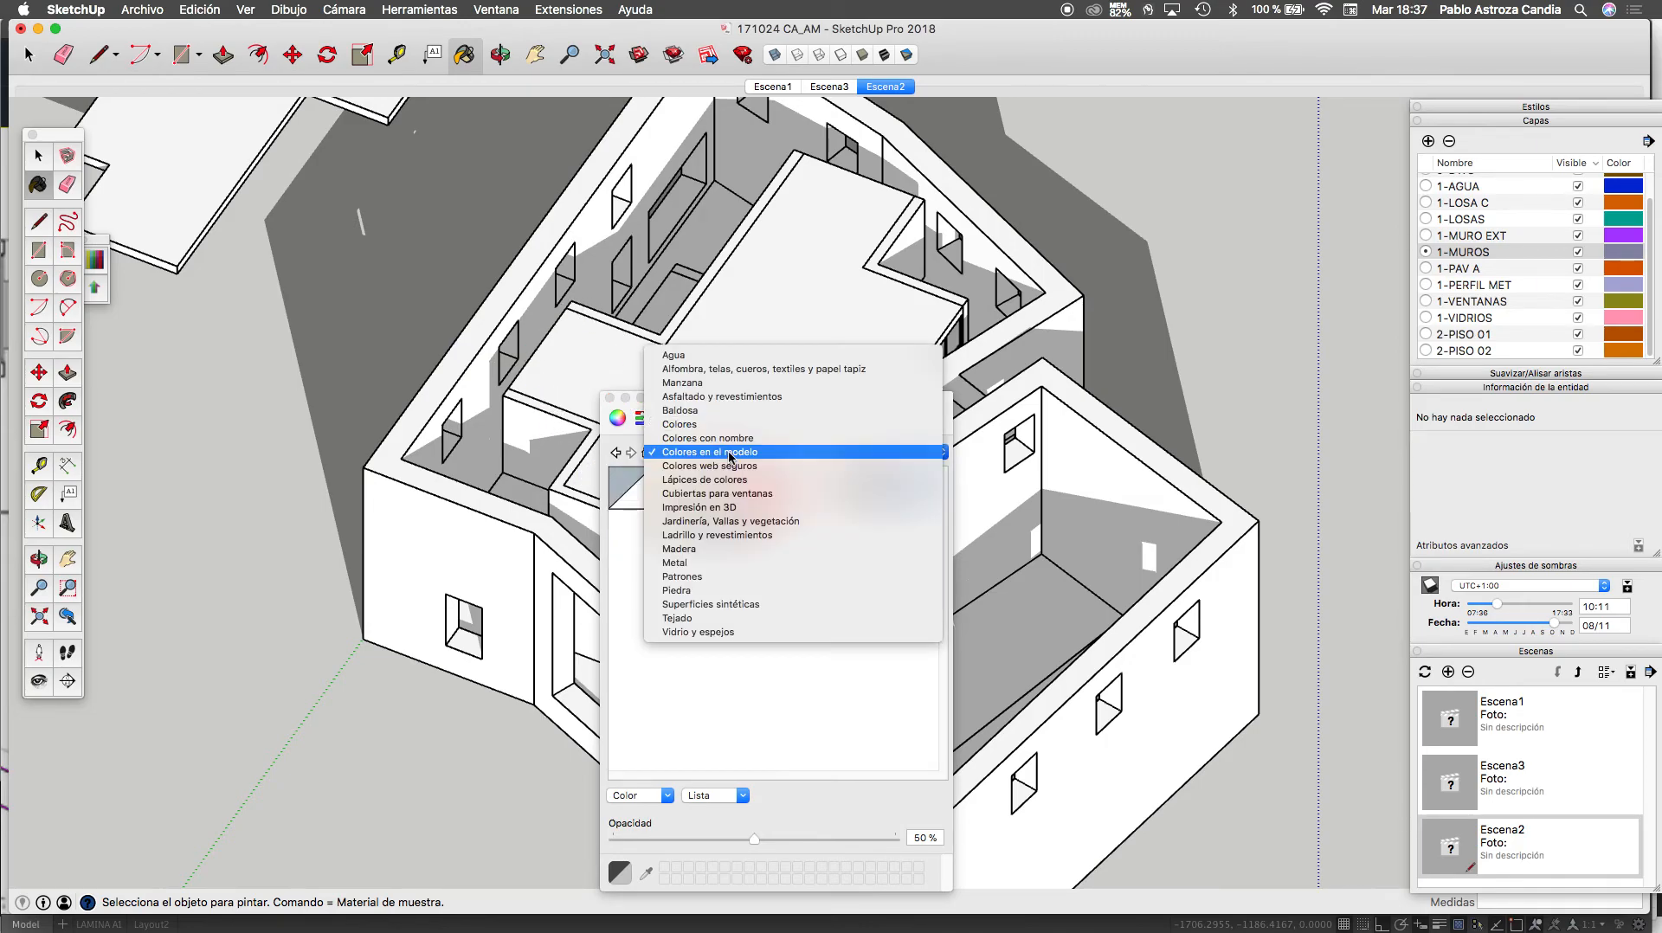
{"action": "left_click", "coordinate": [718, 588]}
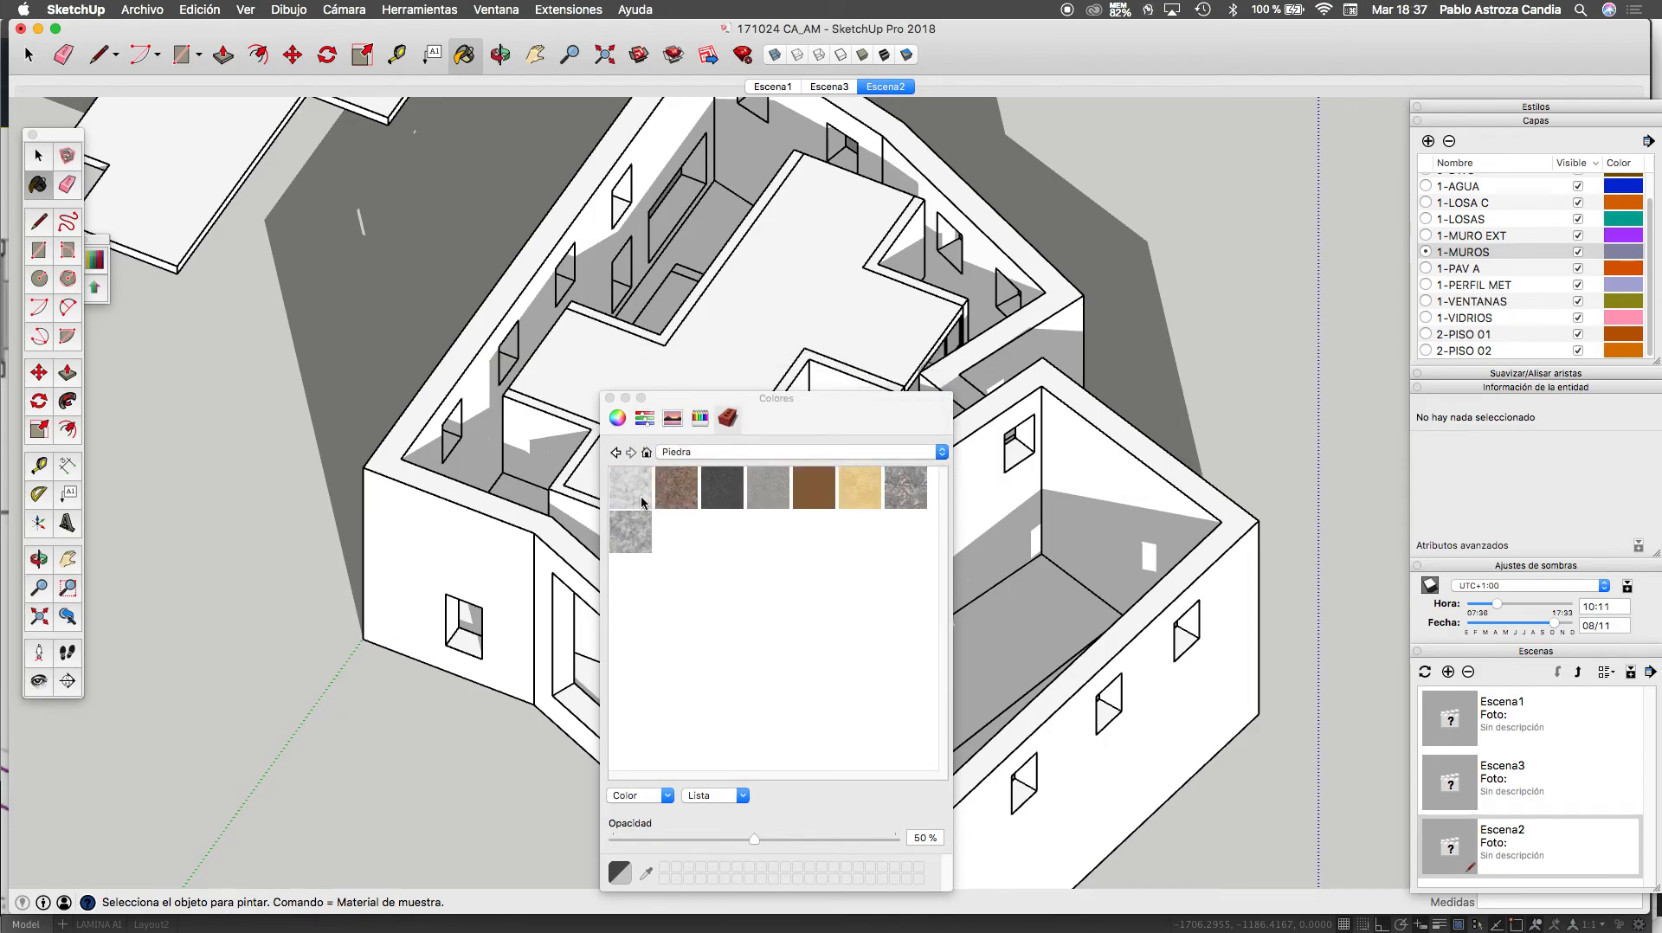
{"action": "left_click", "coordinate": [768, 497]}
Paint the exterior walls with the last near-white textured material from the Asfaltado y revestimientos collection
{"action": "left_click", "coordinate": [733, 452]}
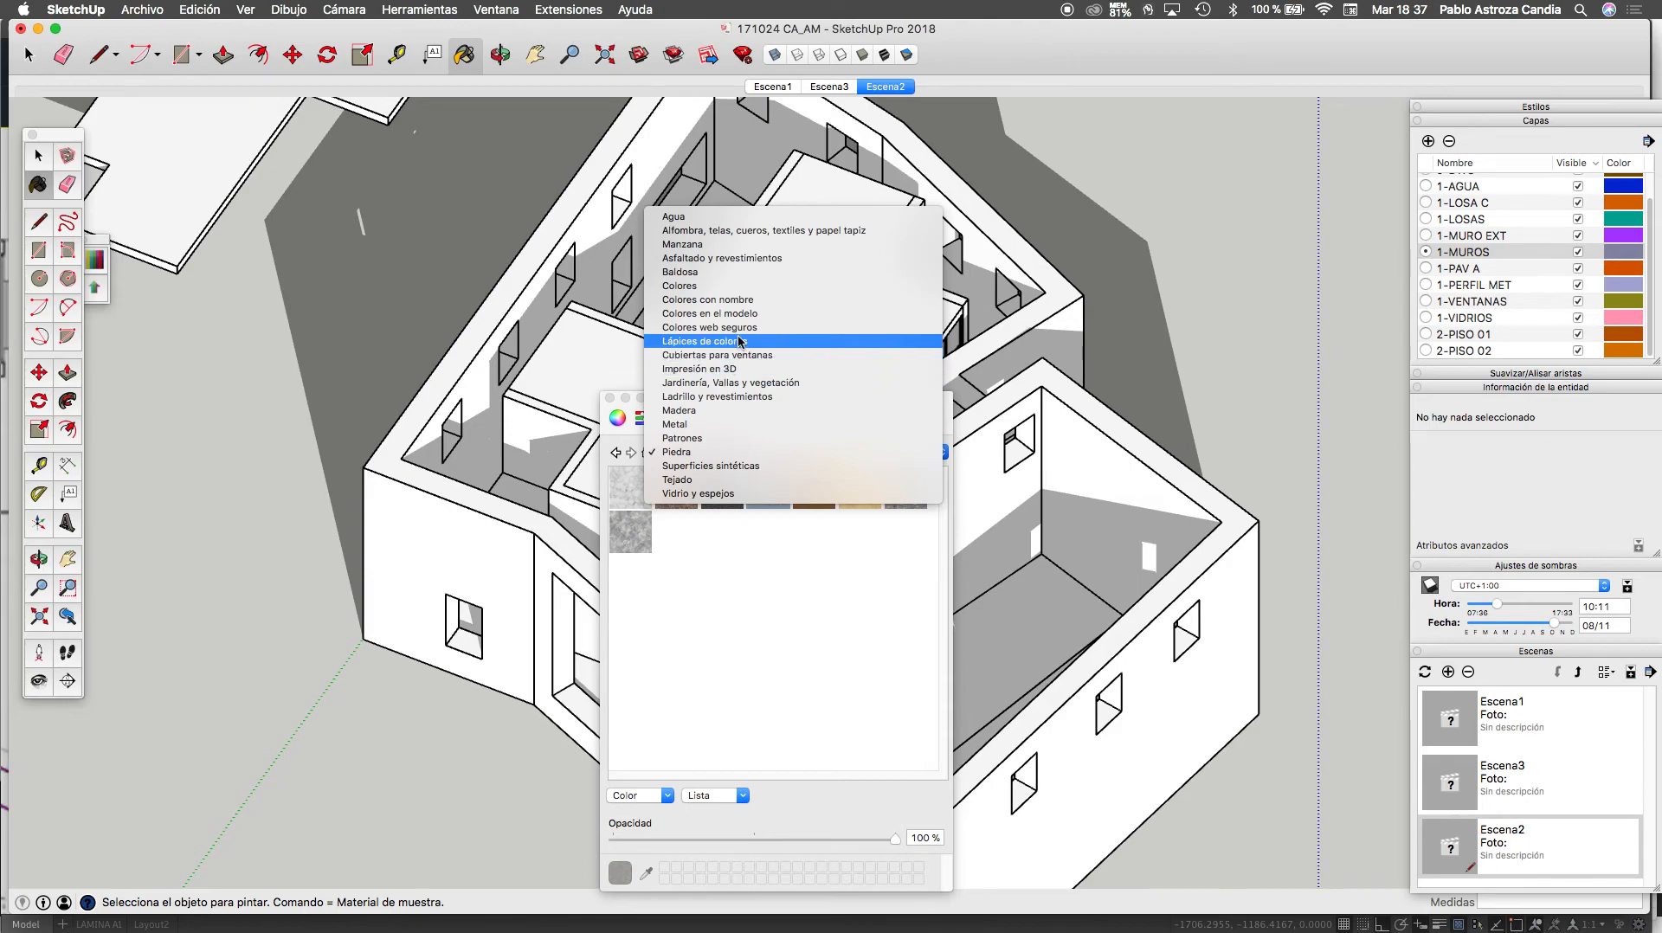
{"action": "left_click", "coordinate": [727, 259]}
{"action": "left_click", "coordinate": [679, 538]}
{"action": "mouse_move", "coordinate": [784, 405]}
{"action": "left_mouse_down"}
{"action": "mouse_move", "coordinate": [899, 384]}
{"action": "mouse_move", "coordinate": [1018, 311]}
{"action": "left_mouse_up"}
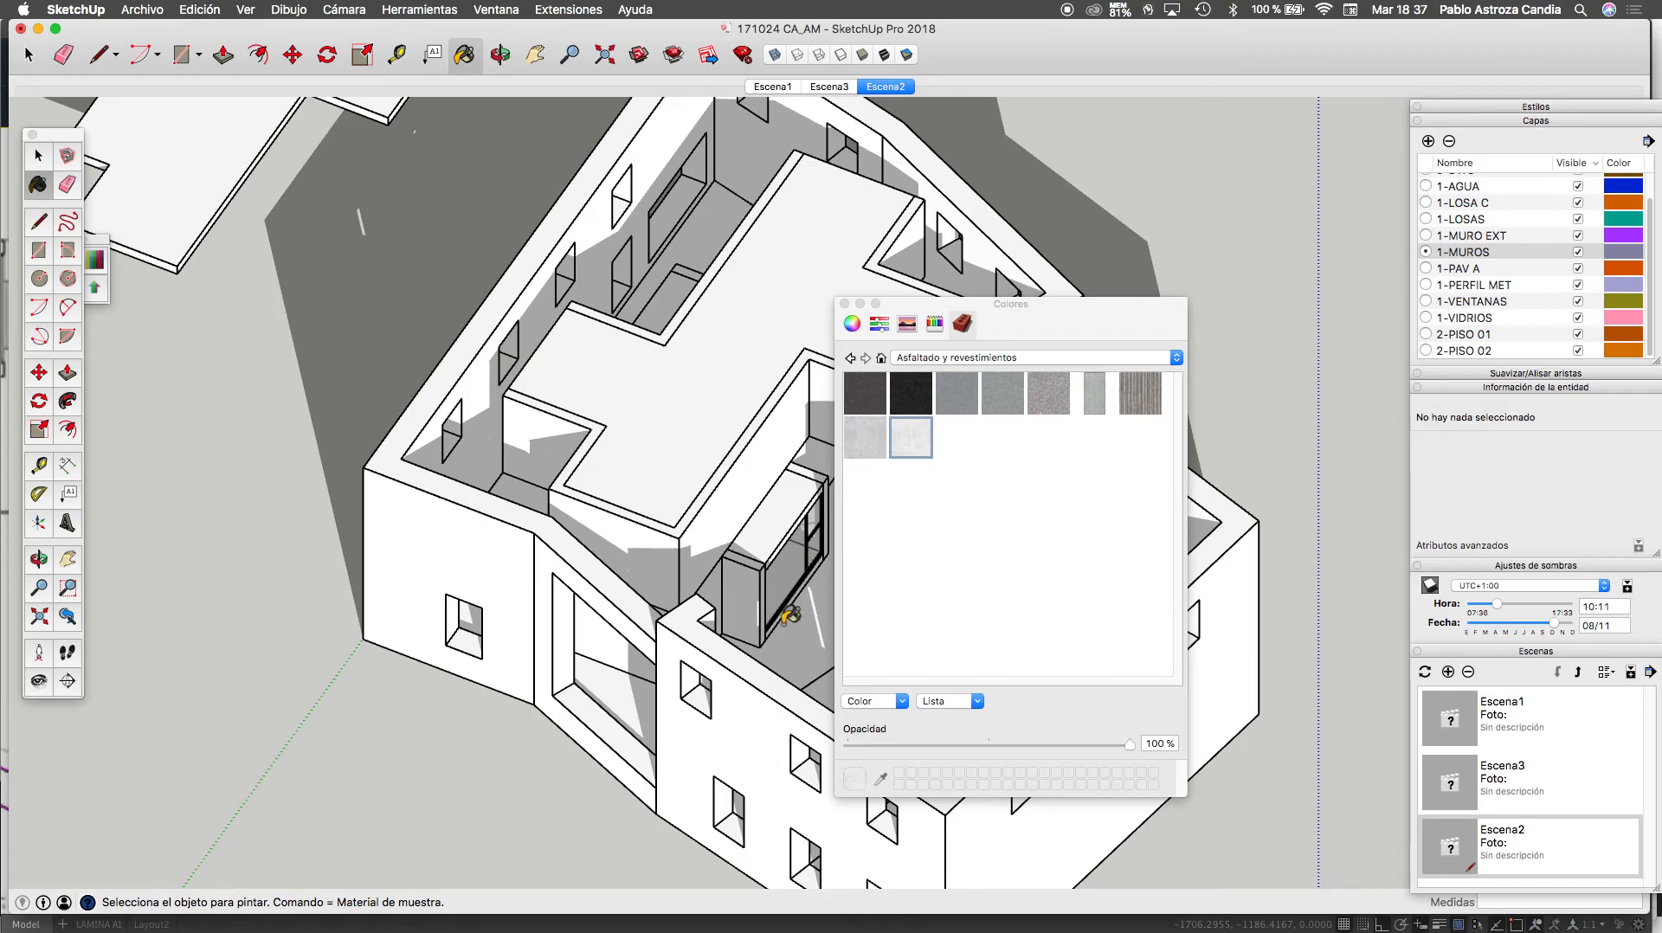
{"action": "left_click", "coordinate": [755, 682]}
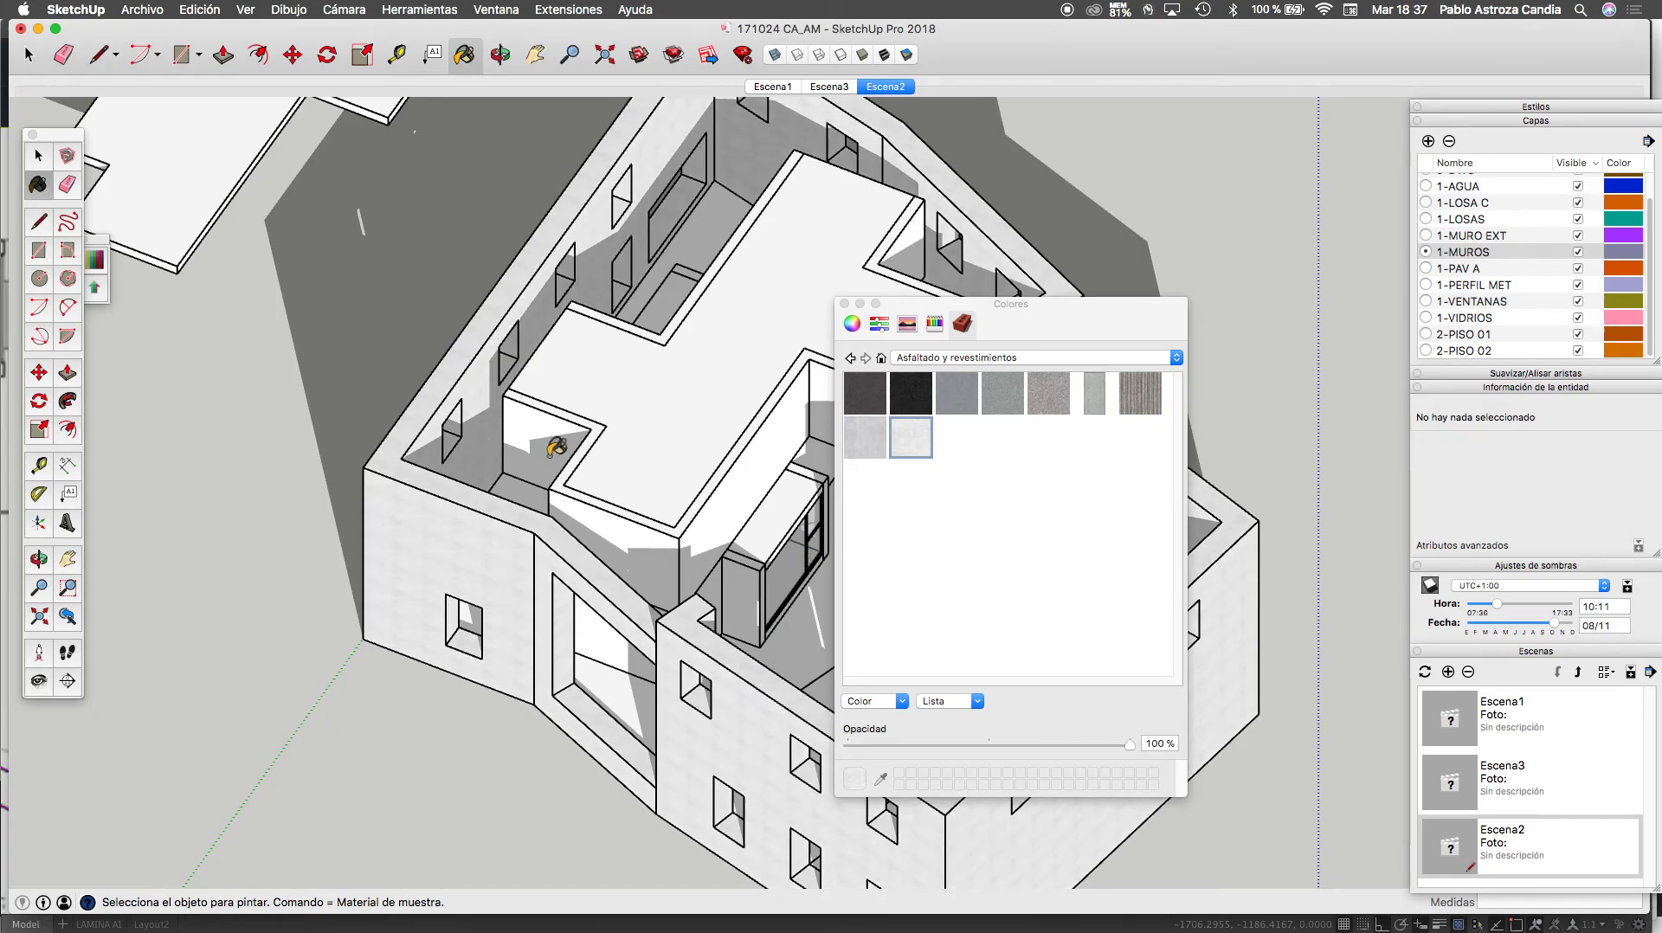
Examine the scale and repetition of the applied texture on the exterior walls and window openings
{"action": "scroll", "coordinate": [565, 453], "scroll_direction": "down", "scroll_amount": 5}
{"action": "scroll", "coordinate": [771, 834], "scroll_direction": "up", "scroll_amount": 10}
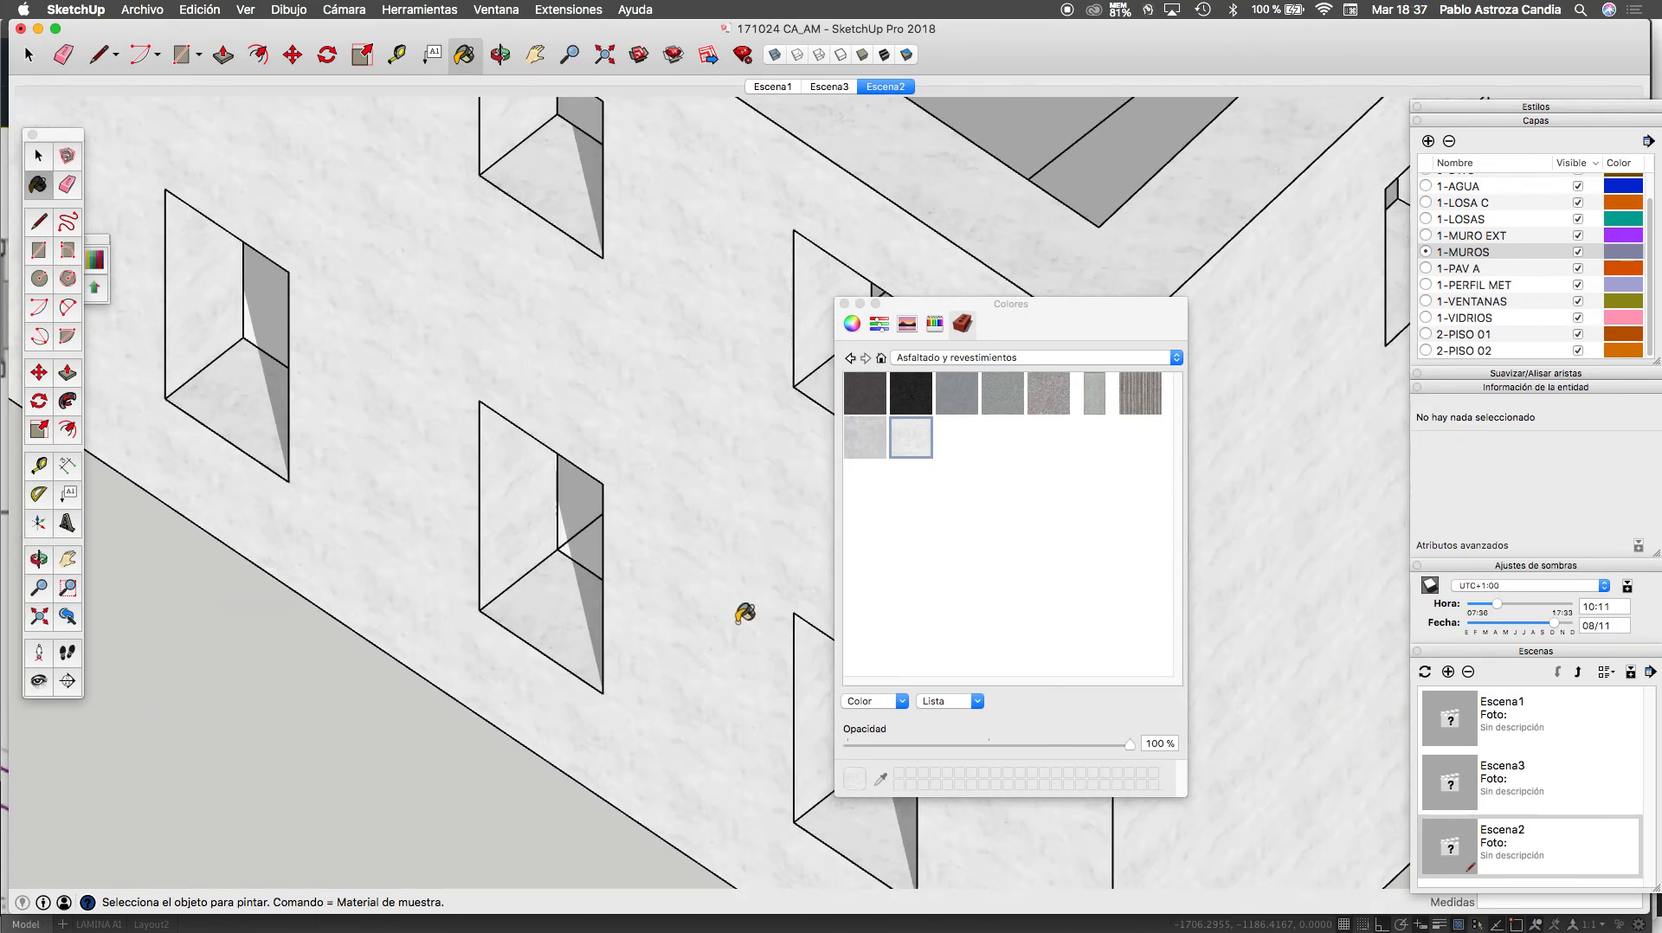
{"action": "scroll", "coordinate": [744, 613], "scroll_direction": "up", "scroll_amount": 5}
{"action": "scroll", "coordinate": [244, 588], "scroll_direction": "up", "scroll_amount": 5}
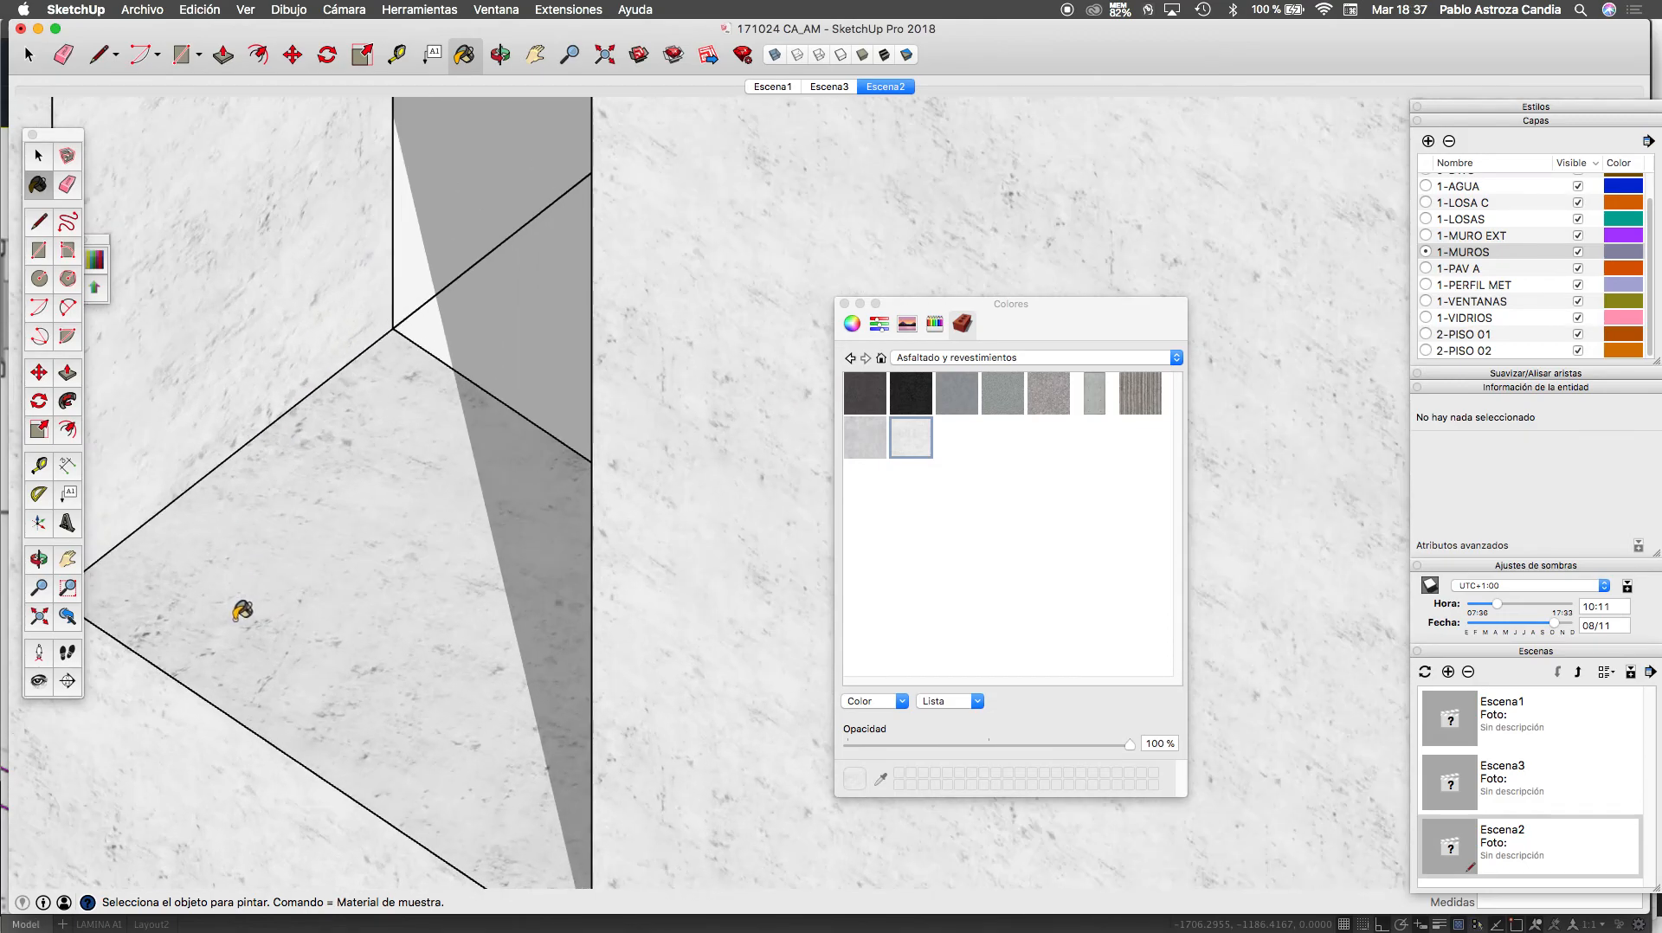
{"action": "scroll", "coordinate": [242, 610], "scroll_direction": "up", "scroll_amount": 3}
{"action": "scroll", "coordinate": [307, 588], "scroll_direction": "up", "scroll_amount": 3}
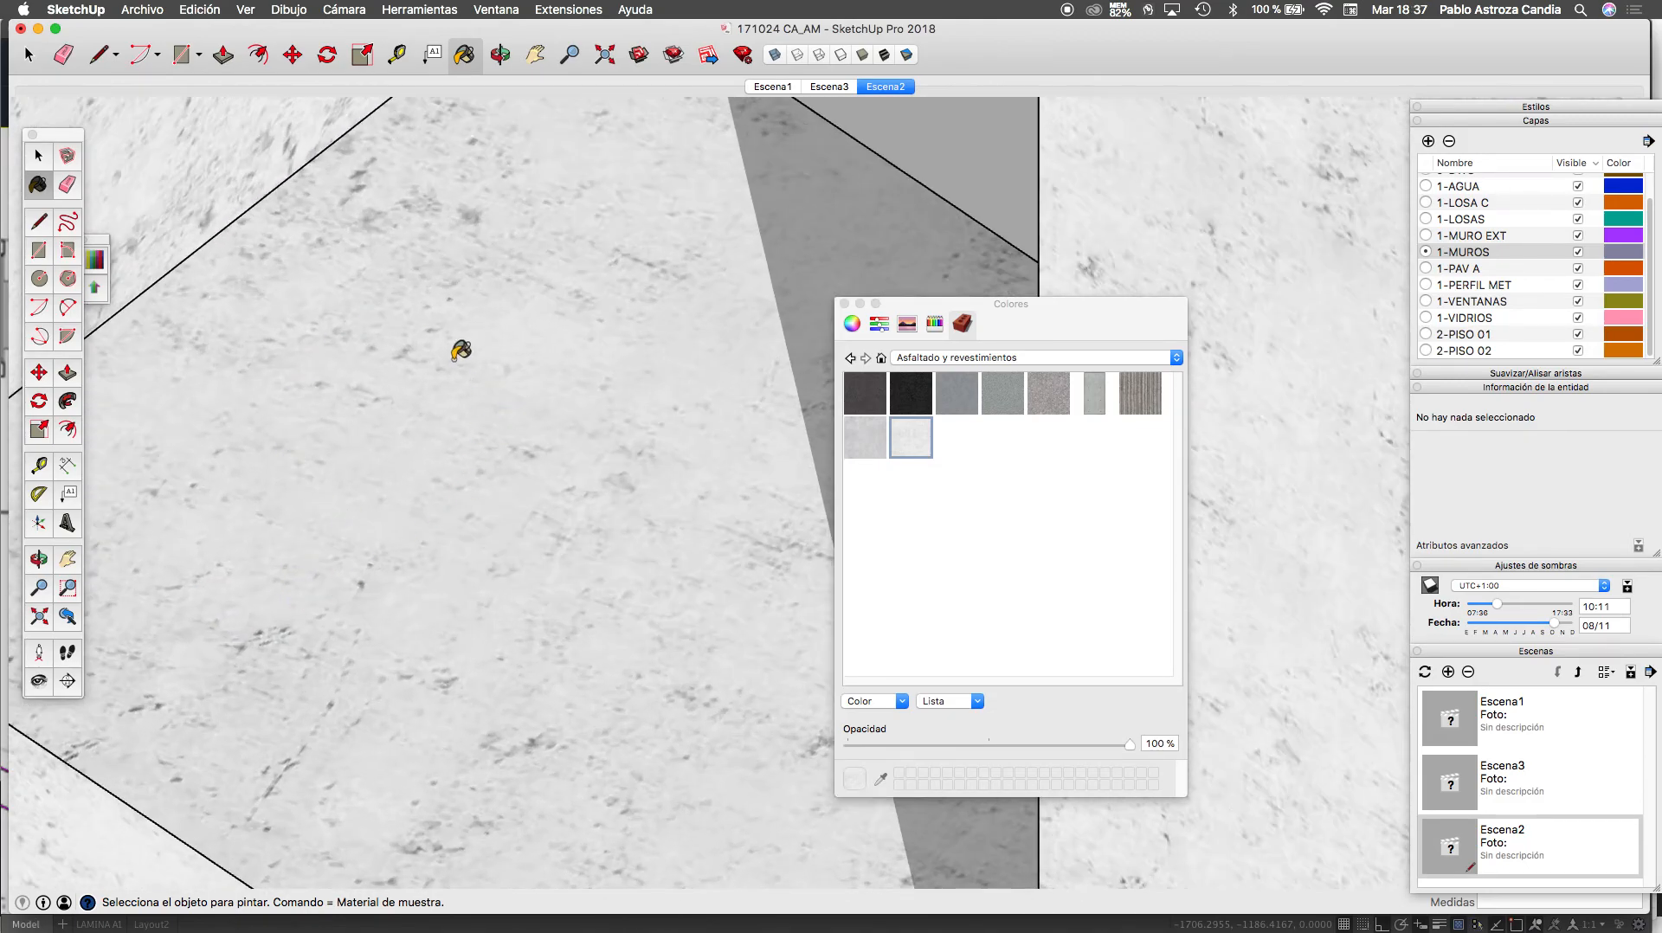
{"action": "scroll", "coordinate": [416, 502], "scroll_direction": "down", "scroll_amount": 3}
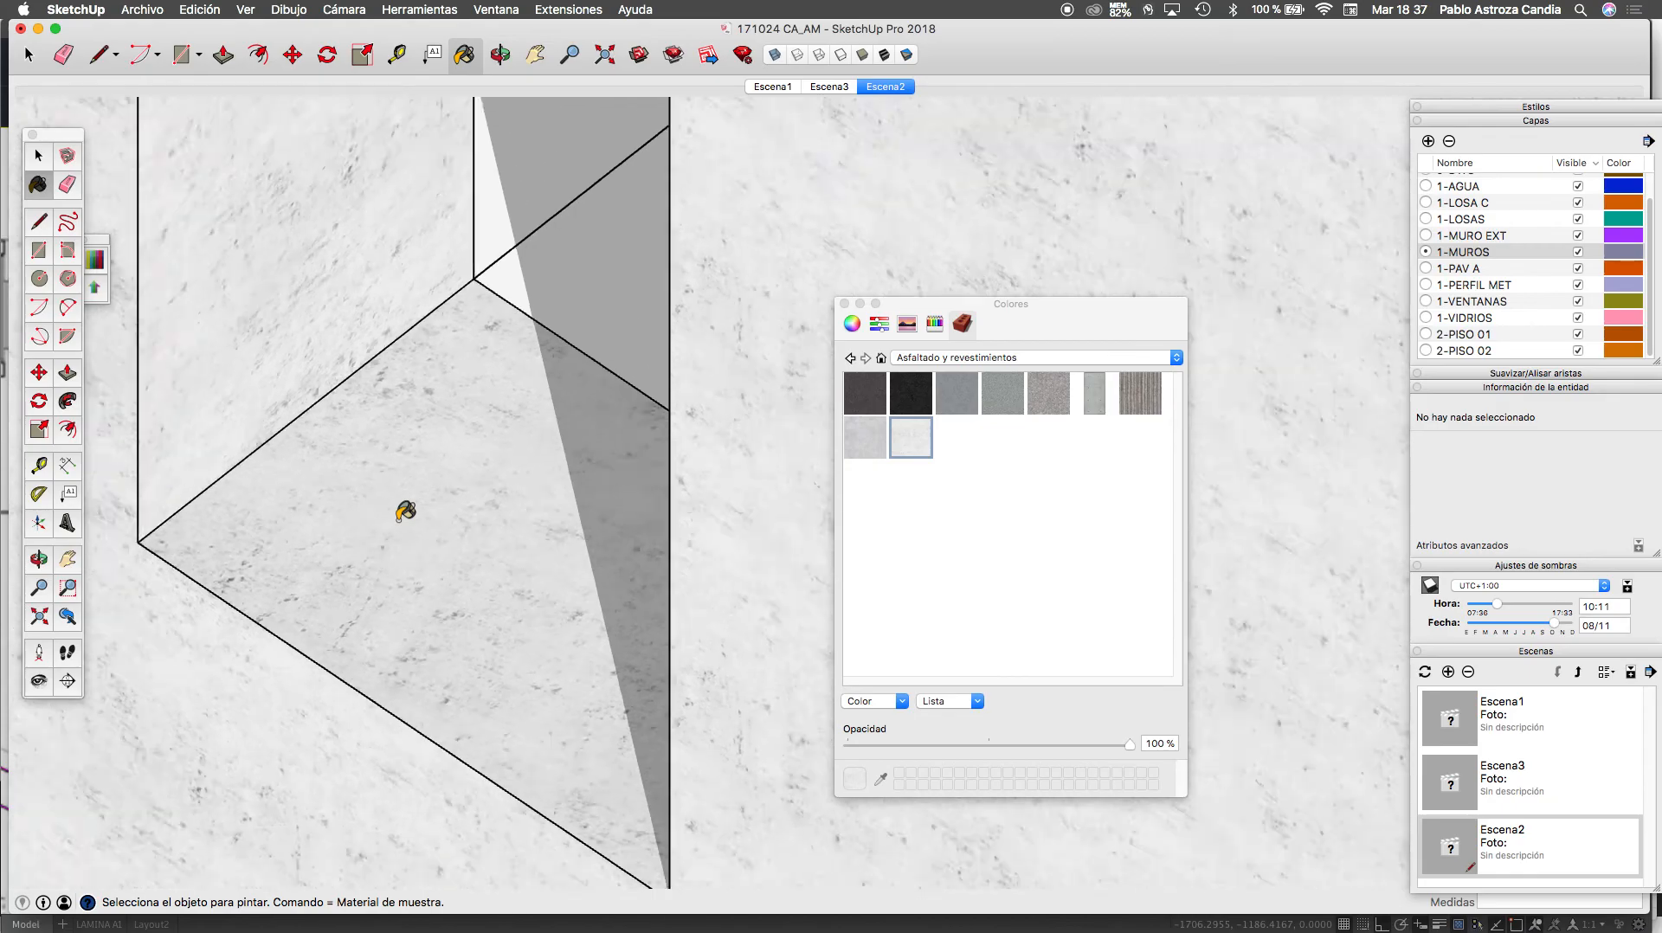
{"action": "scroll", "coordinate": [405, 511], "scroll_direction": "down", "scroll_amount": 10}
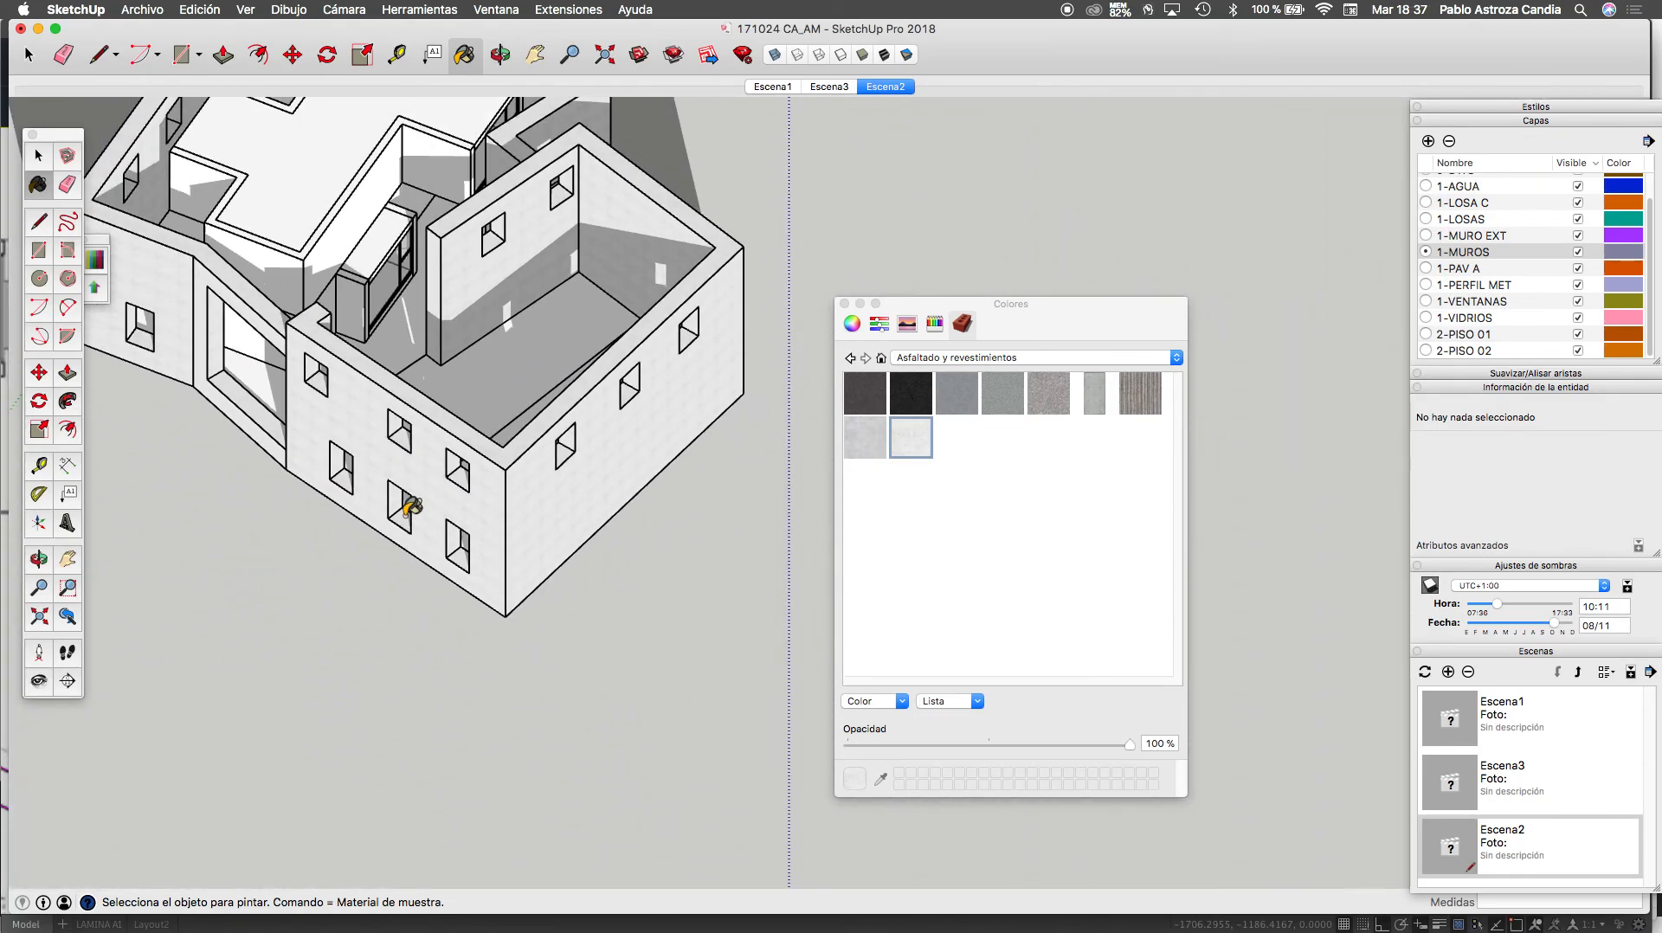
{"action": "scroll", "coordinate": [536, 220], "scroll_direction": "up", "scroll_amount": 10}
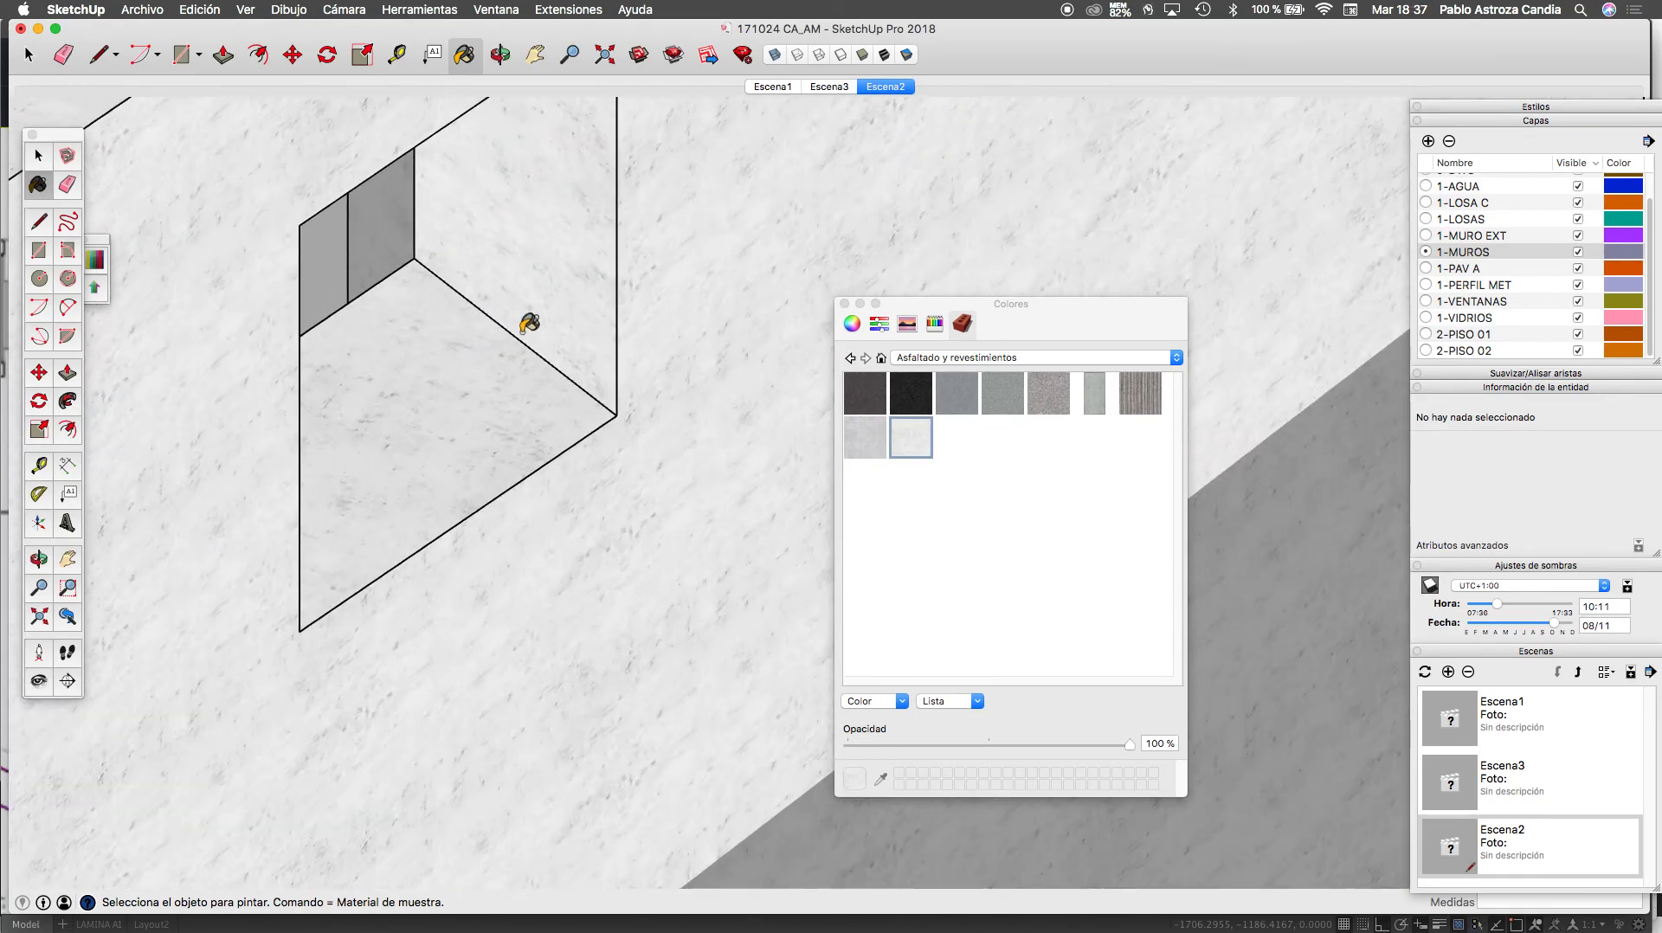
{"action": "scroll", "coordinate": [518, 169], "scroll_direction": "down", "scroll_amount": 10}
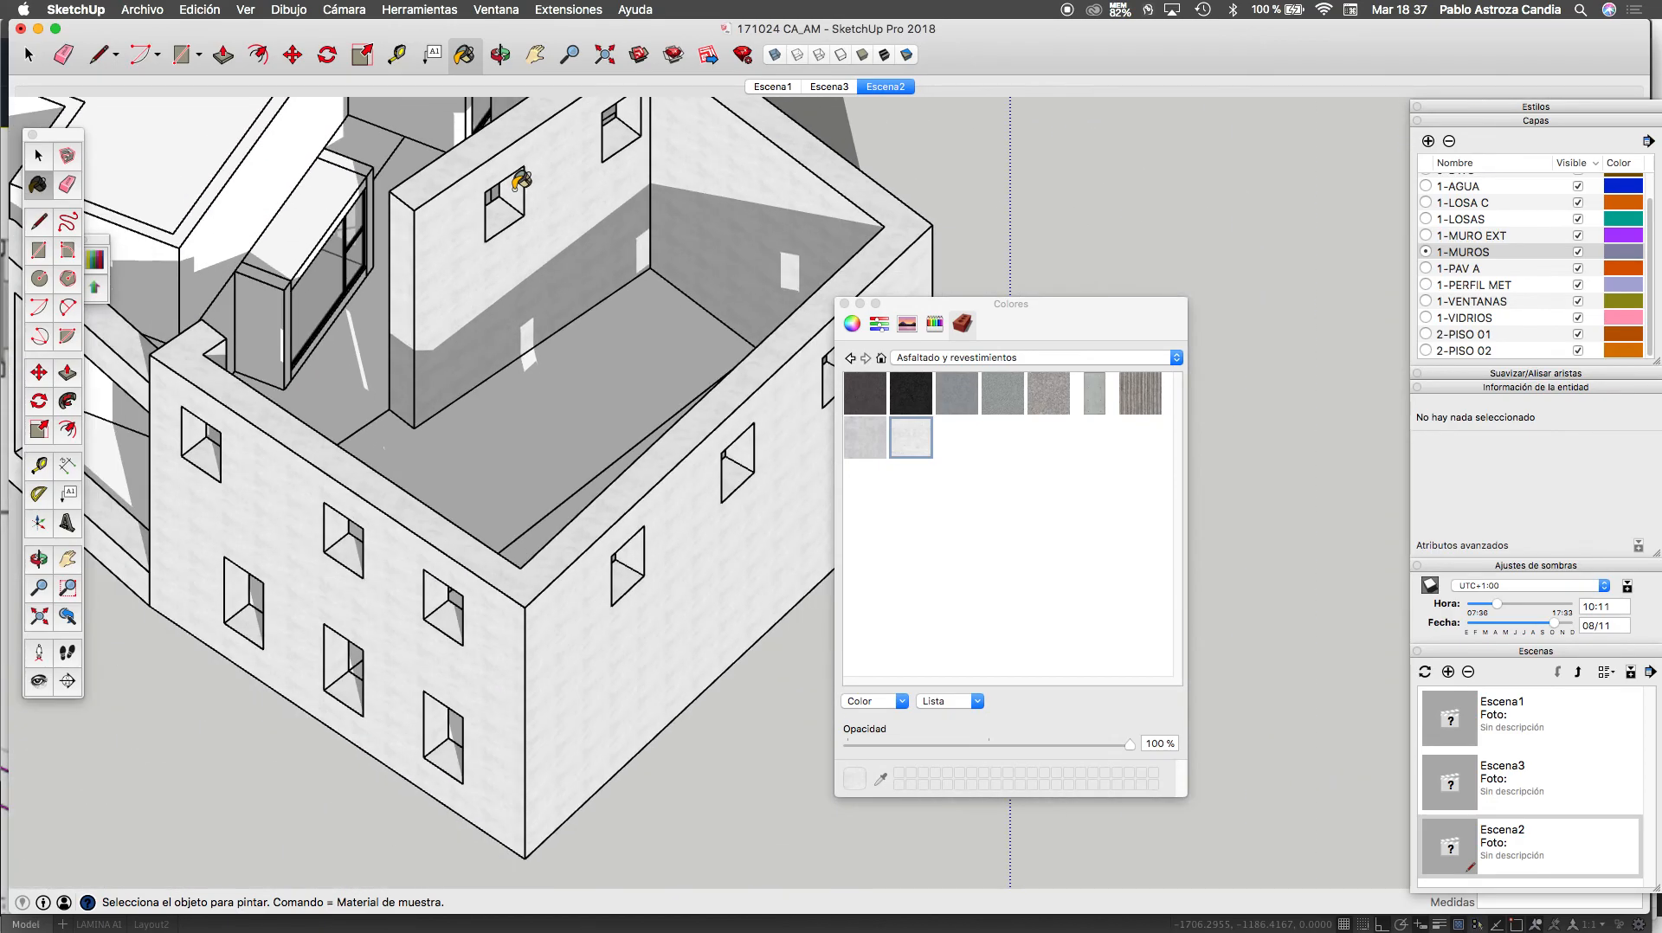
{"action": "scroll", "coordinate": [520, 180], "scroll_direction": "down", "scroll_amount": 5}
{"action": "scroll", "coordinate": [431, 387], "scroll_direction": "up", "scroll_amount": 6}
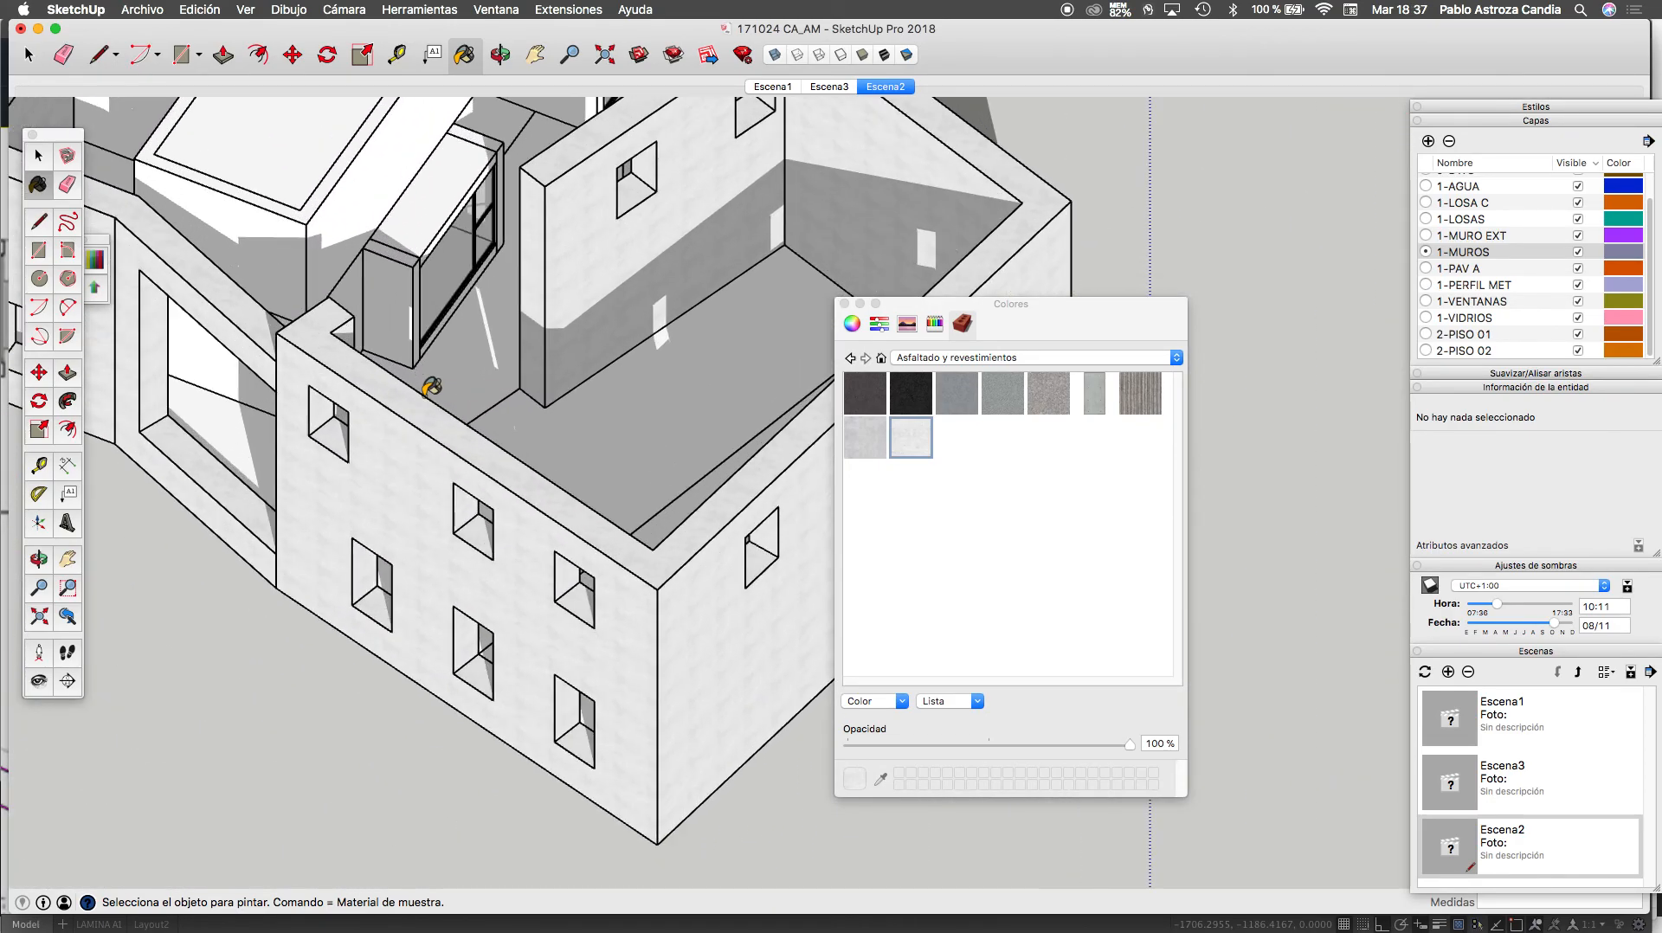
{"action": "scroll", "coordinate": [493, 511], "scroll_direction": "down", "scroll_amount": 6}
{"action": "scroll", "coordinate": [460, 537], "scroll_direction": "up", "scroll_amount": 5}
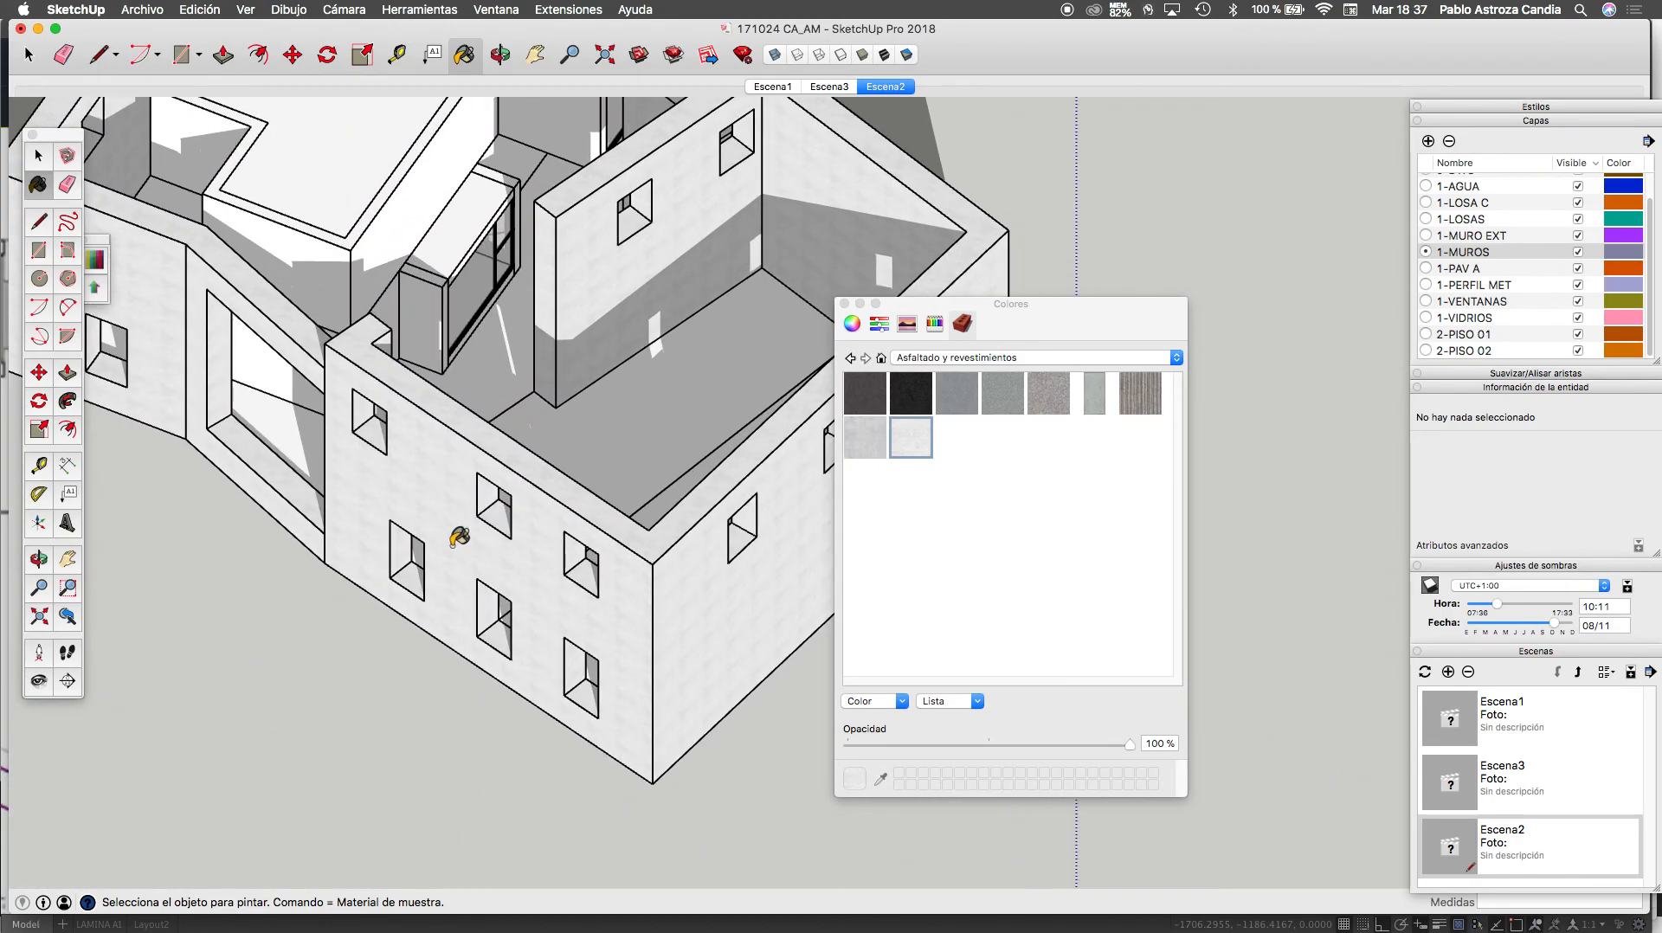
Inside the exterior wall group, select the six-window facade face and paint it directly with the same near-white material
{"action": "key", "text": "space"}
{"action": "triple_click", "coordinate": [417, 511]}
{"action": "scroll", "coordinate": [421, 510], "scroll_direction": "up", "scroll_amount": 5}
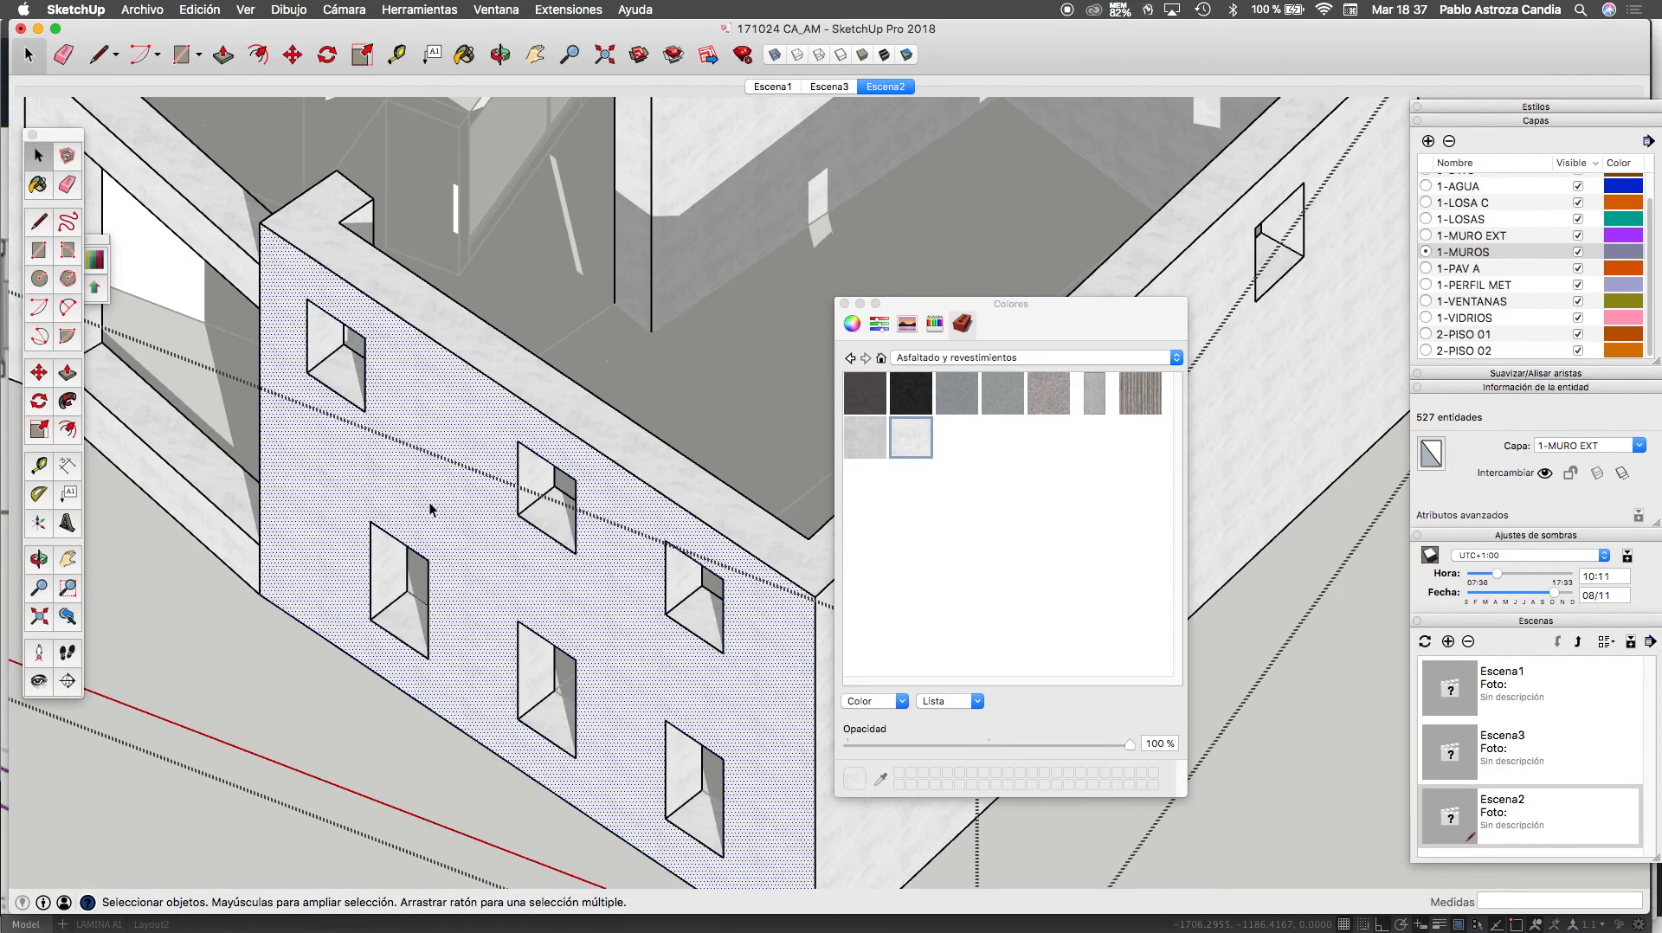
{"action": "left_click", "coordinate": [429, 502]}
{"action": "key", "text": "b"}
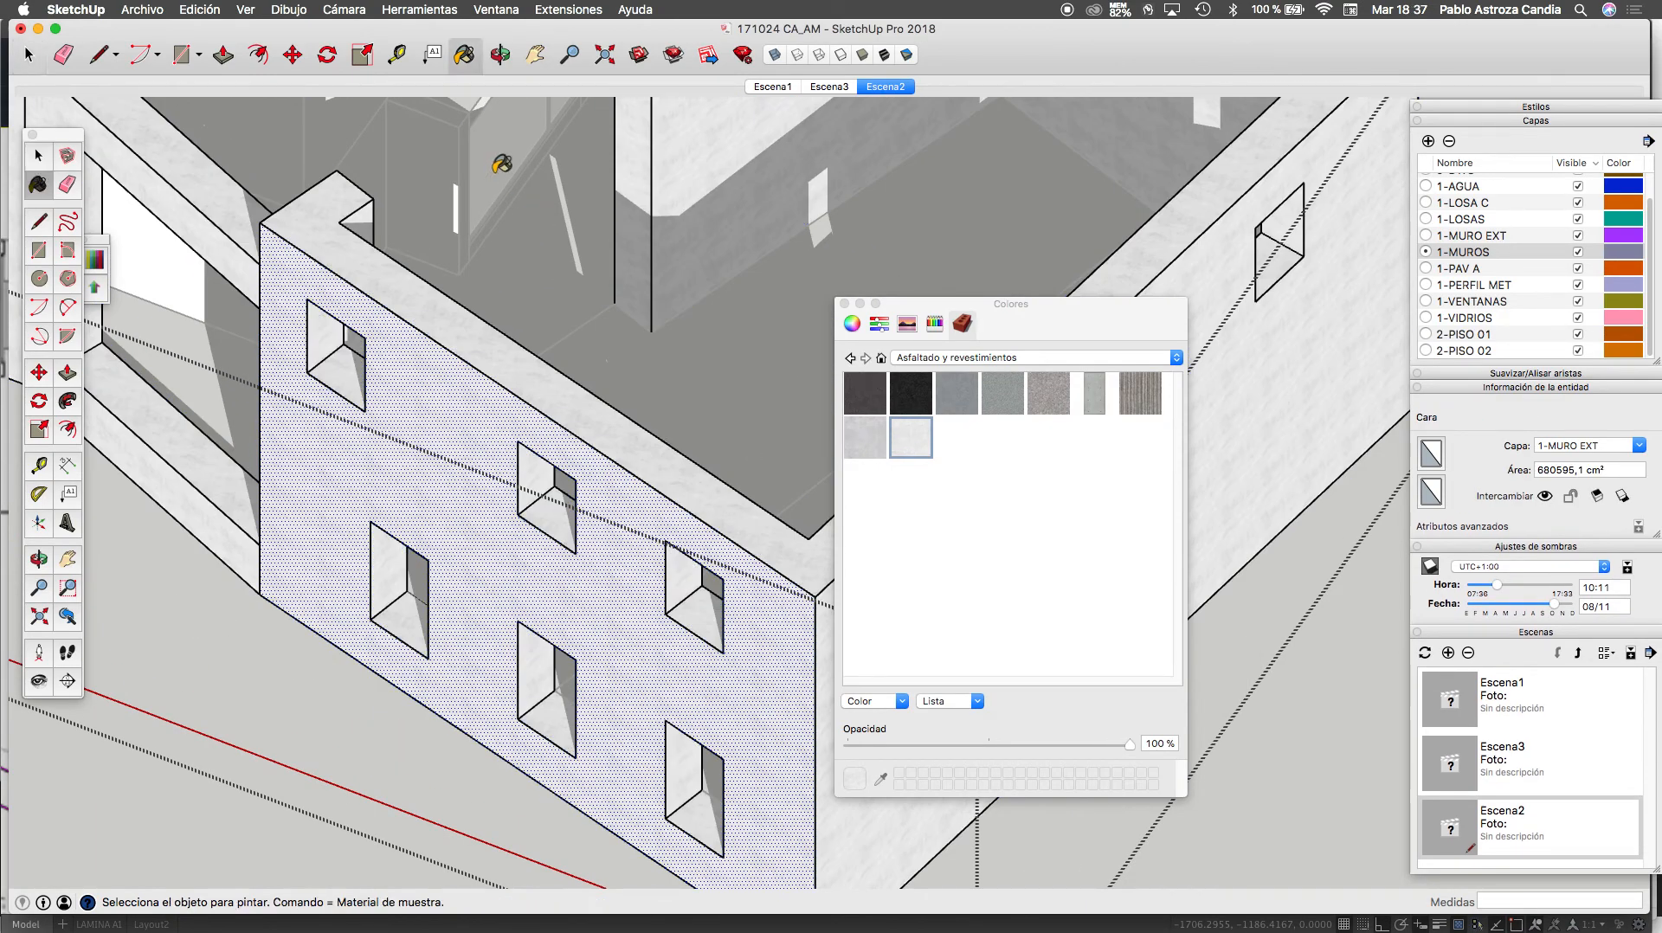
{"action": "left_click", "coordinate": [472, 433]}
Enlarge the texture on the six-window facade face by repositioning its red and green pins, finish the edit and leave the wall group
{"action": "right_click", "coordinate": [465, 438]}
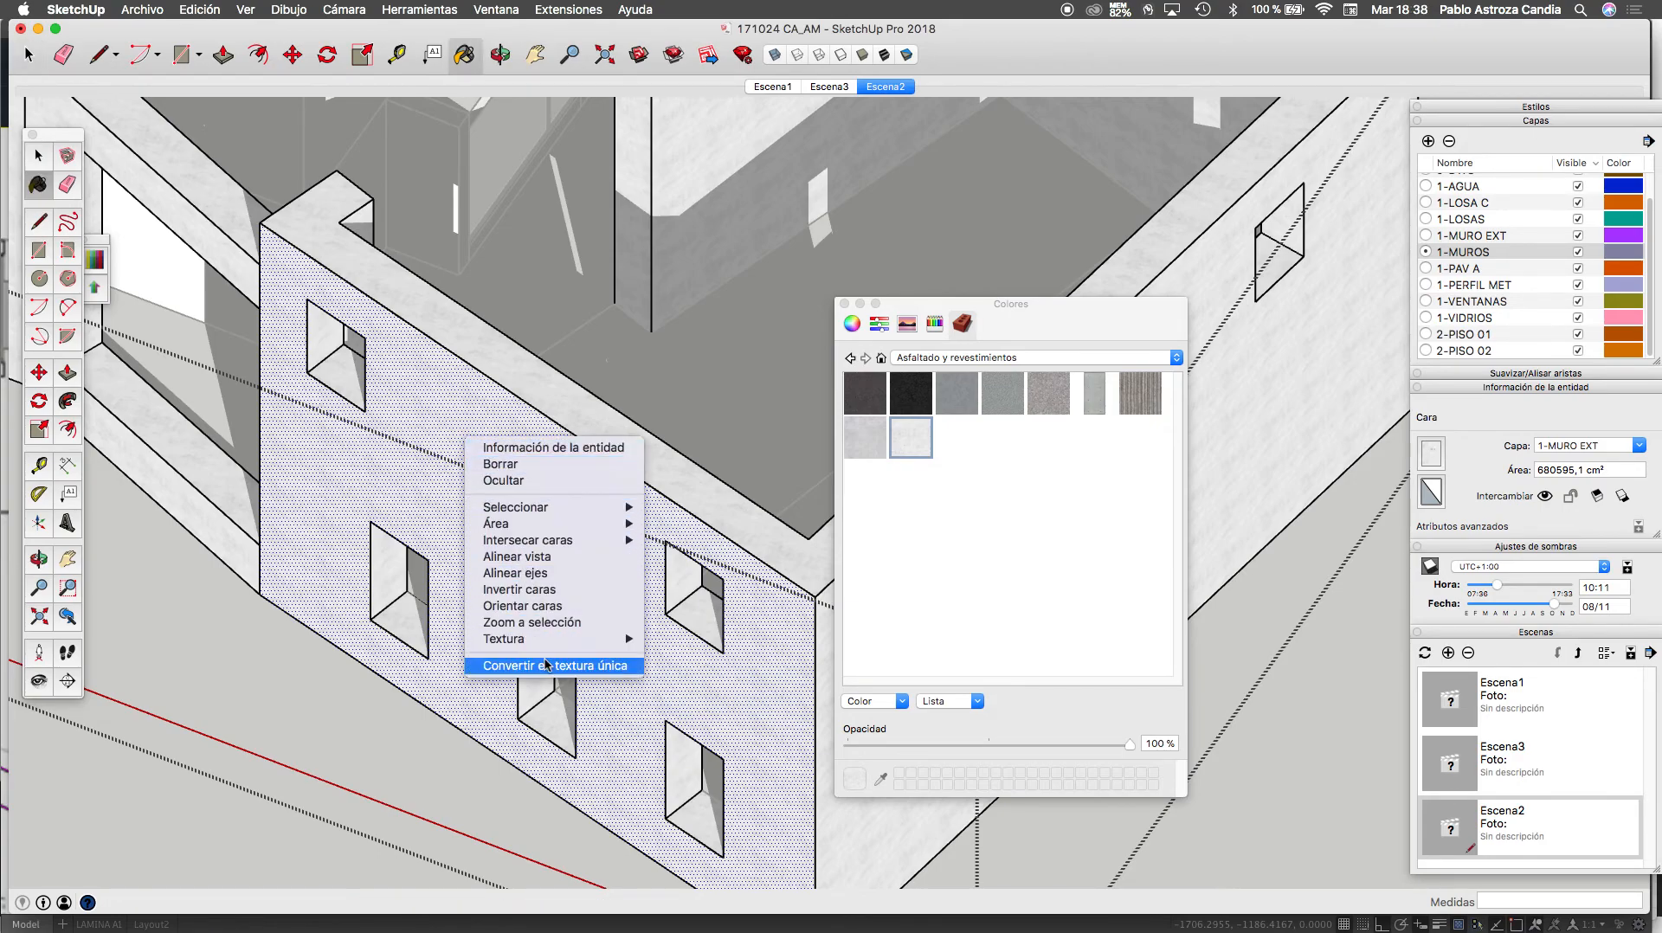
{"action": "mouse_move", "coordinate": [563, 643]}
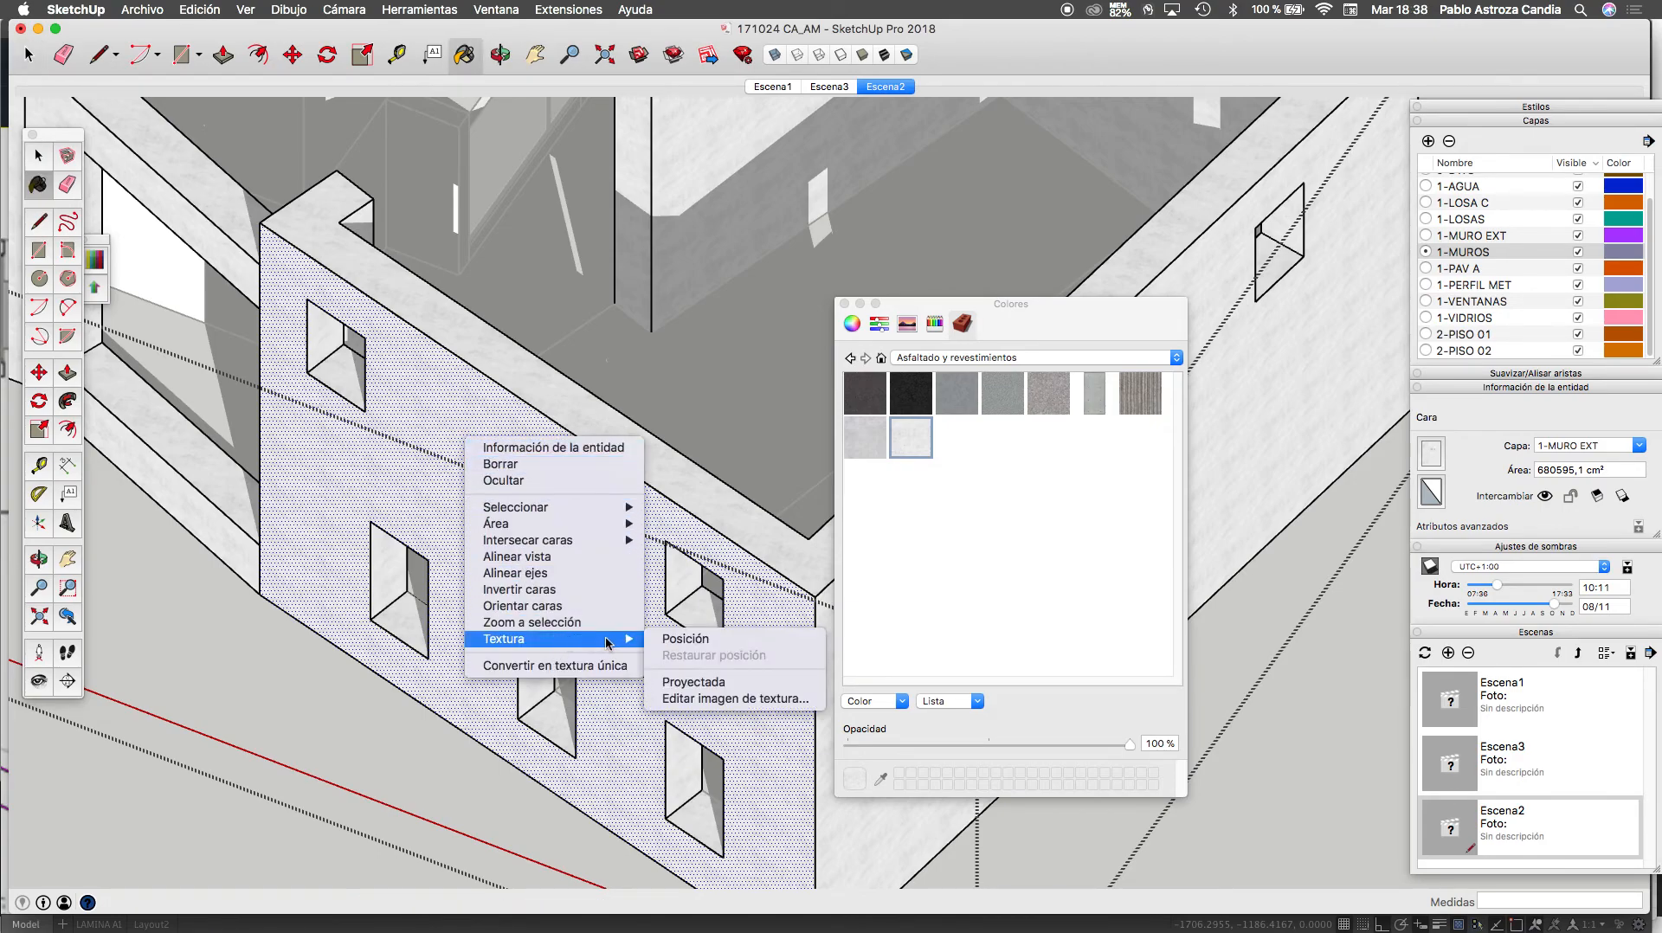
{"action": "left_click", "coordinate": [669, 640]}
{"action": "scroll", "coordinate": [440, 359], "scroll_direction": "down", "scroll_amount": 3}
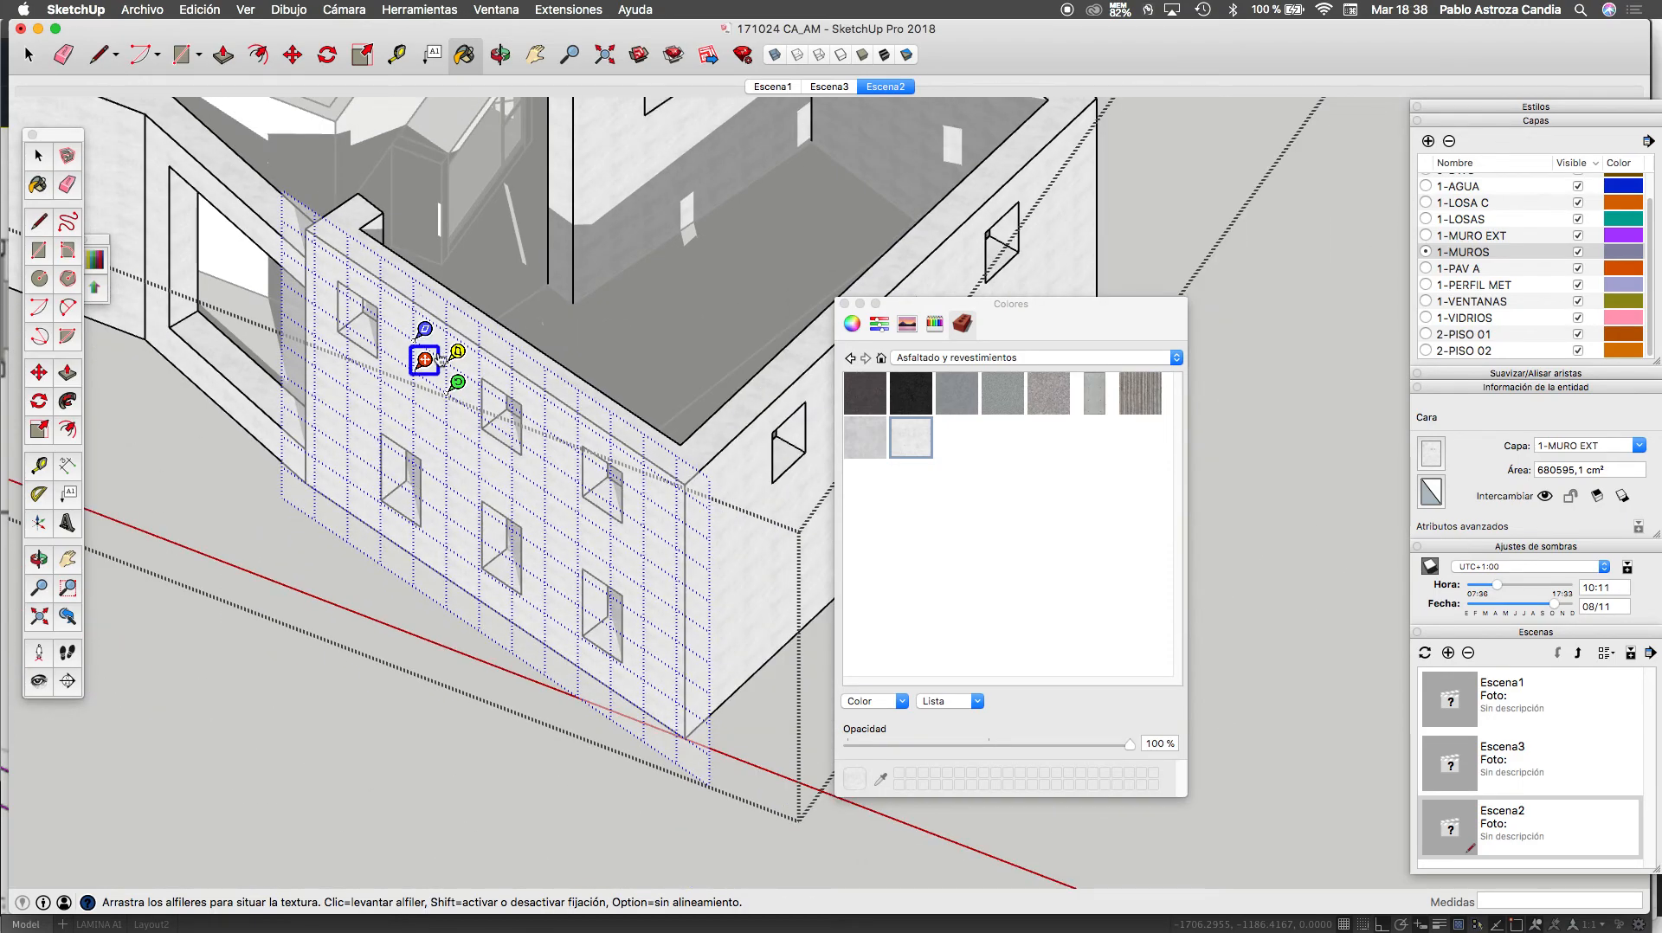
{"action": "scroll", "coordinate": [441, 357], "scroll_direction": "up", "scroll_amount": 3}
{"action": "left_click_drag", "start_coordinate": [475, 368], "coordinate": [412, 327]}
{"action": "left_click_drag", "start_coordinate": [460, 401], "coordinate": [657, 531]}
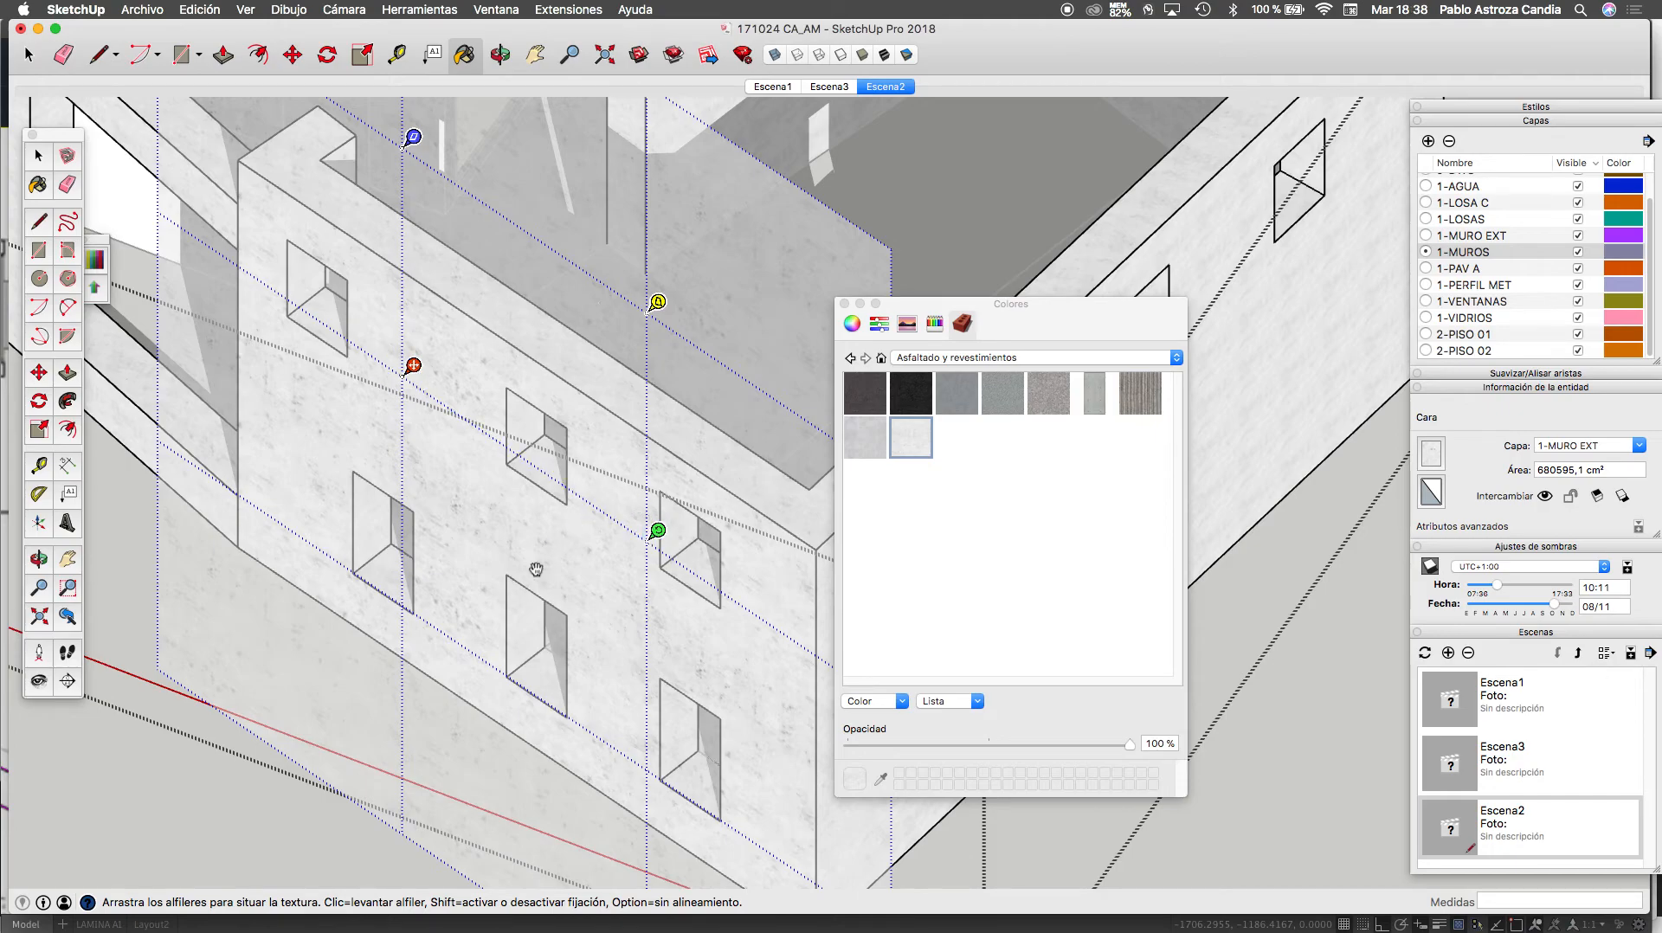
{"action": "right_click", "coordinate": [782, 226]}
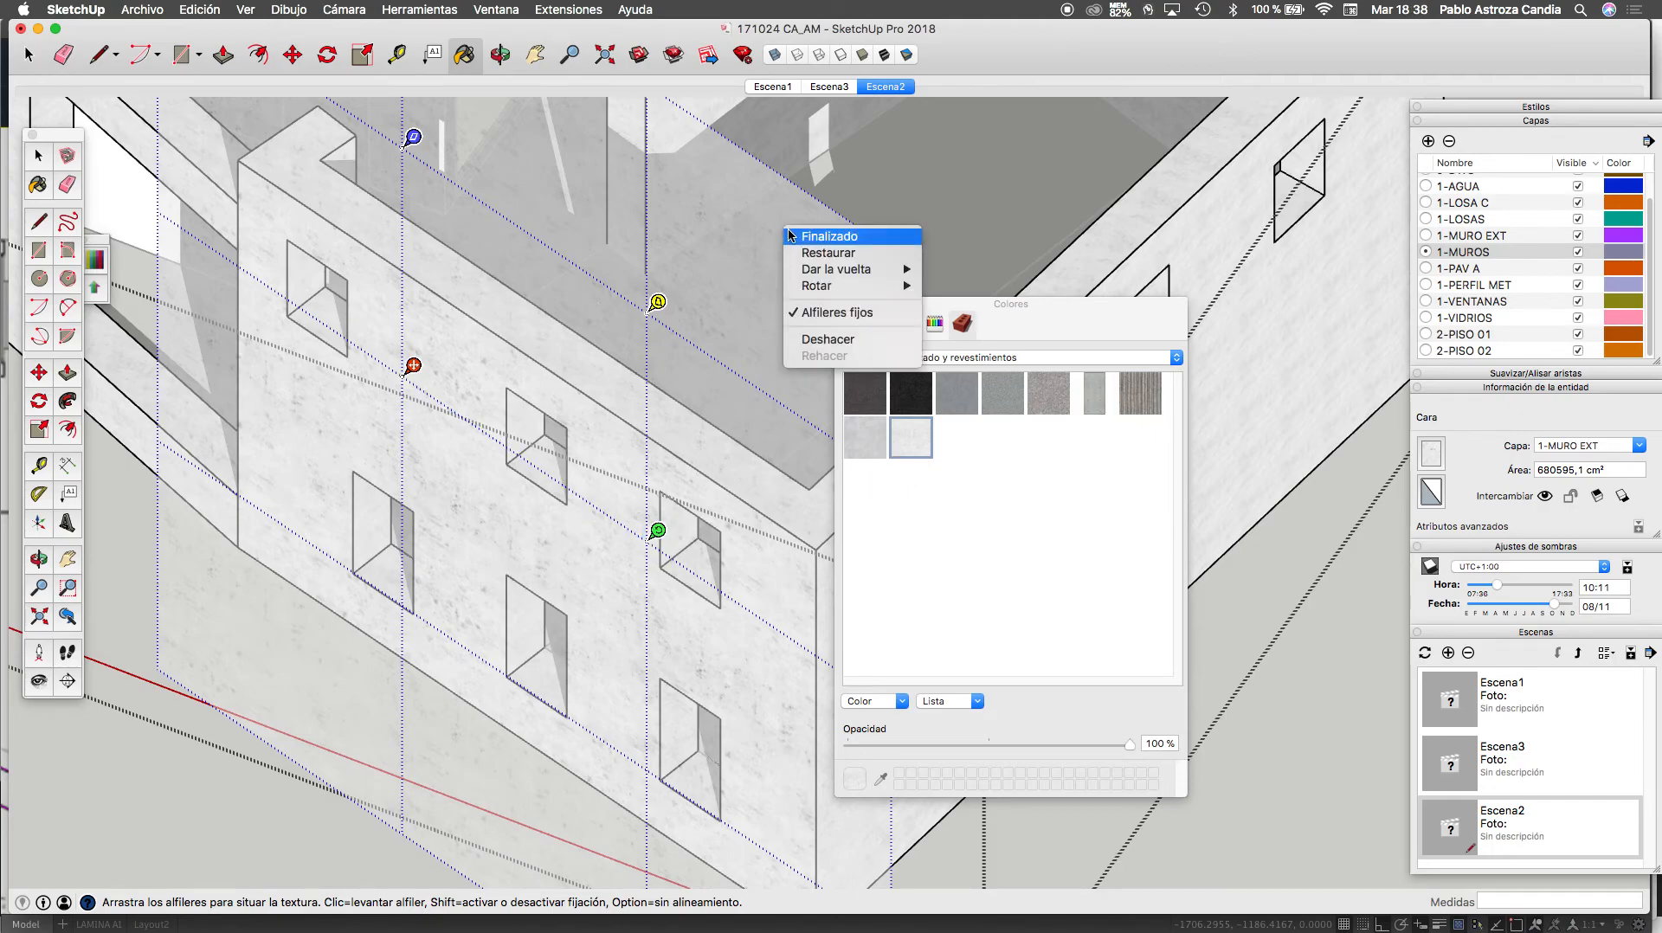
{"action": "left_click", "coordinate": [804, 244]}
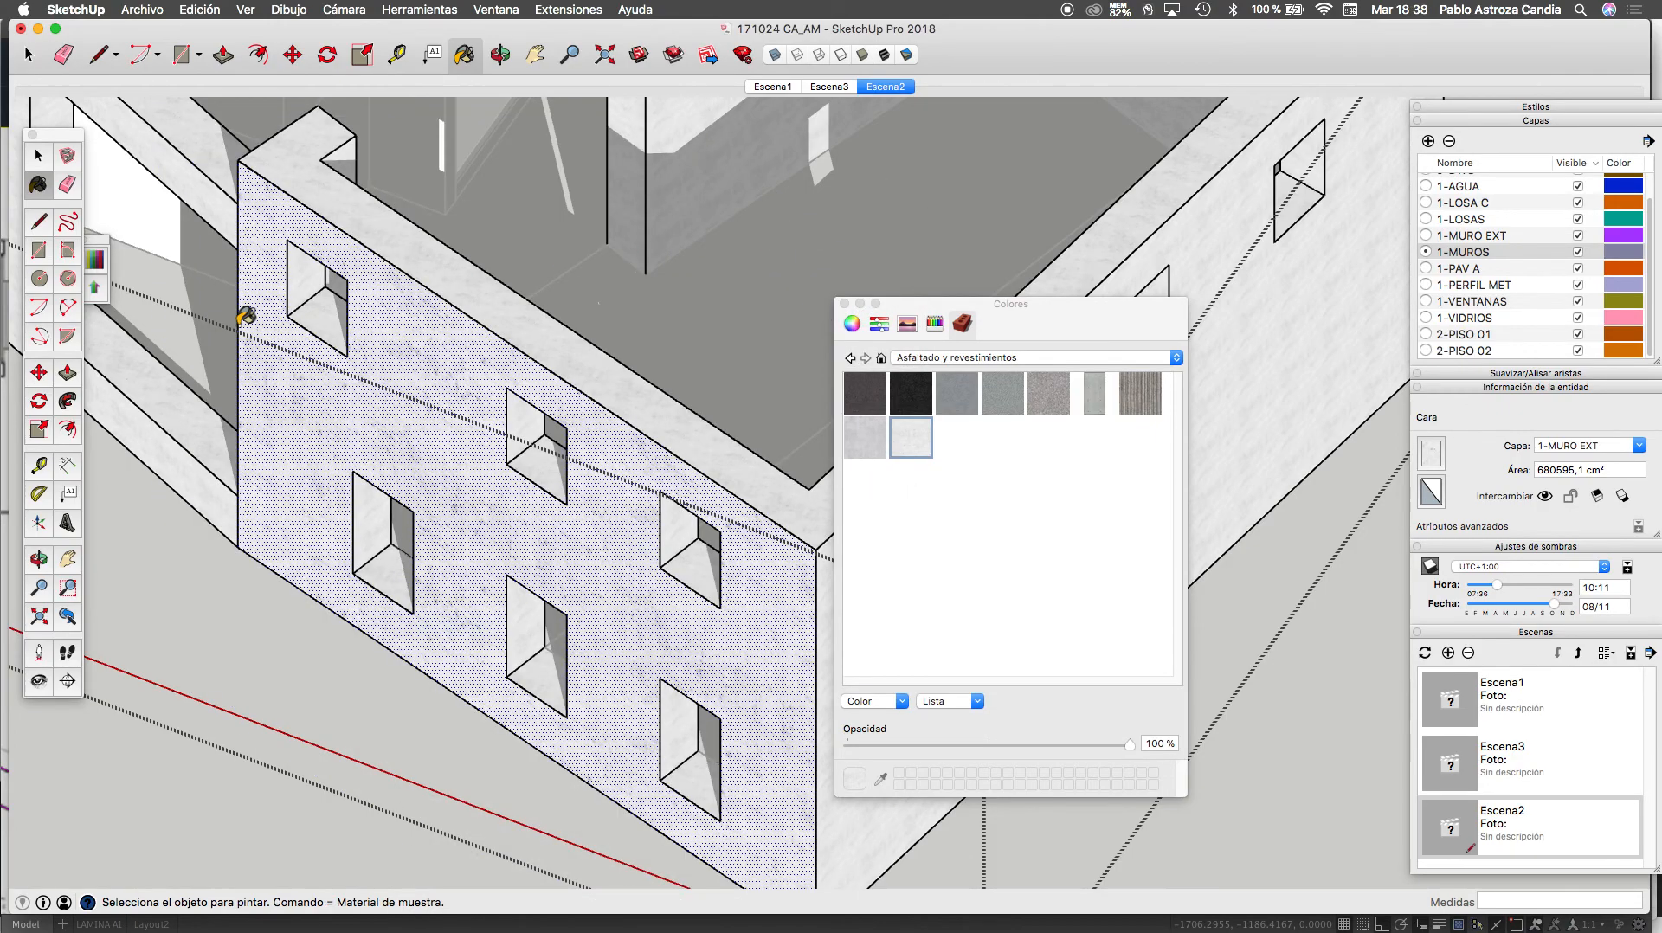
{"action": "scroll", "coordinate": [242, 315], "scroll_direction": "down", "scroll_amount": 3}
{"action": "key", "text": "space"}
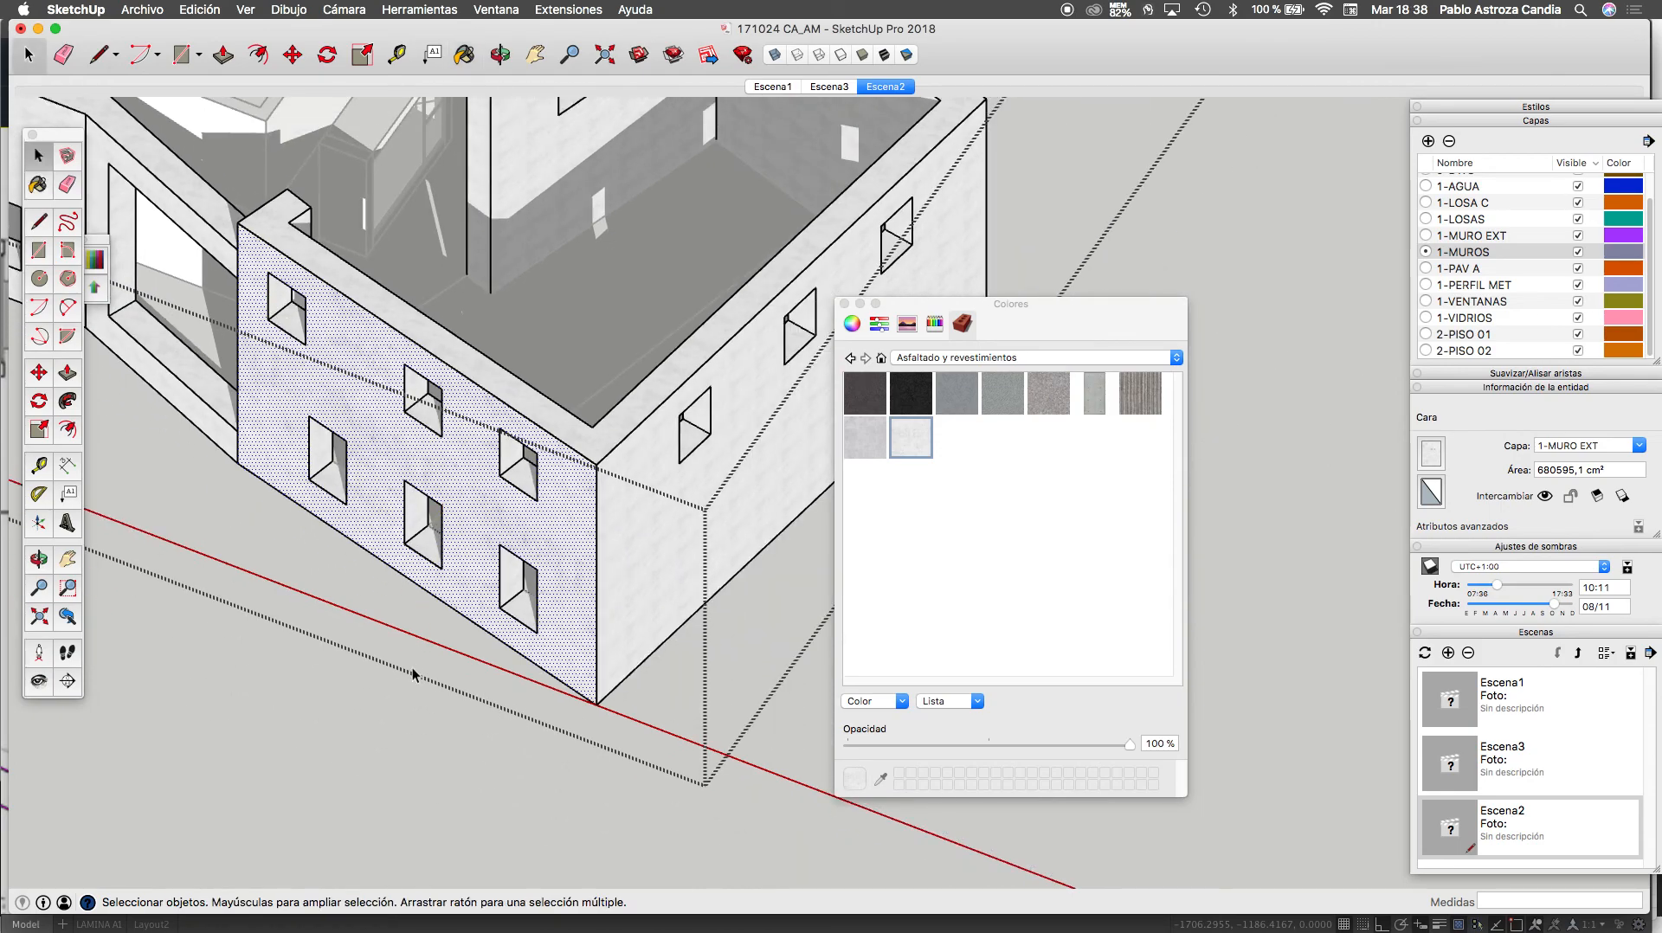
{"action": "left_click", "coordinate": [386, 739]}
Compare the enlarged texture on the six-window facade with the texture on the adjoining wall at the corner
{"action": "scroll", "coordinate": [605, 535], "scroll_direction": "up", "scroll_amount": 5}
{"action": "scroll", "coordinate": [608, 533], "scroll_direction": "up", "scroll_amount": 3}
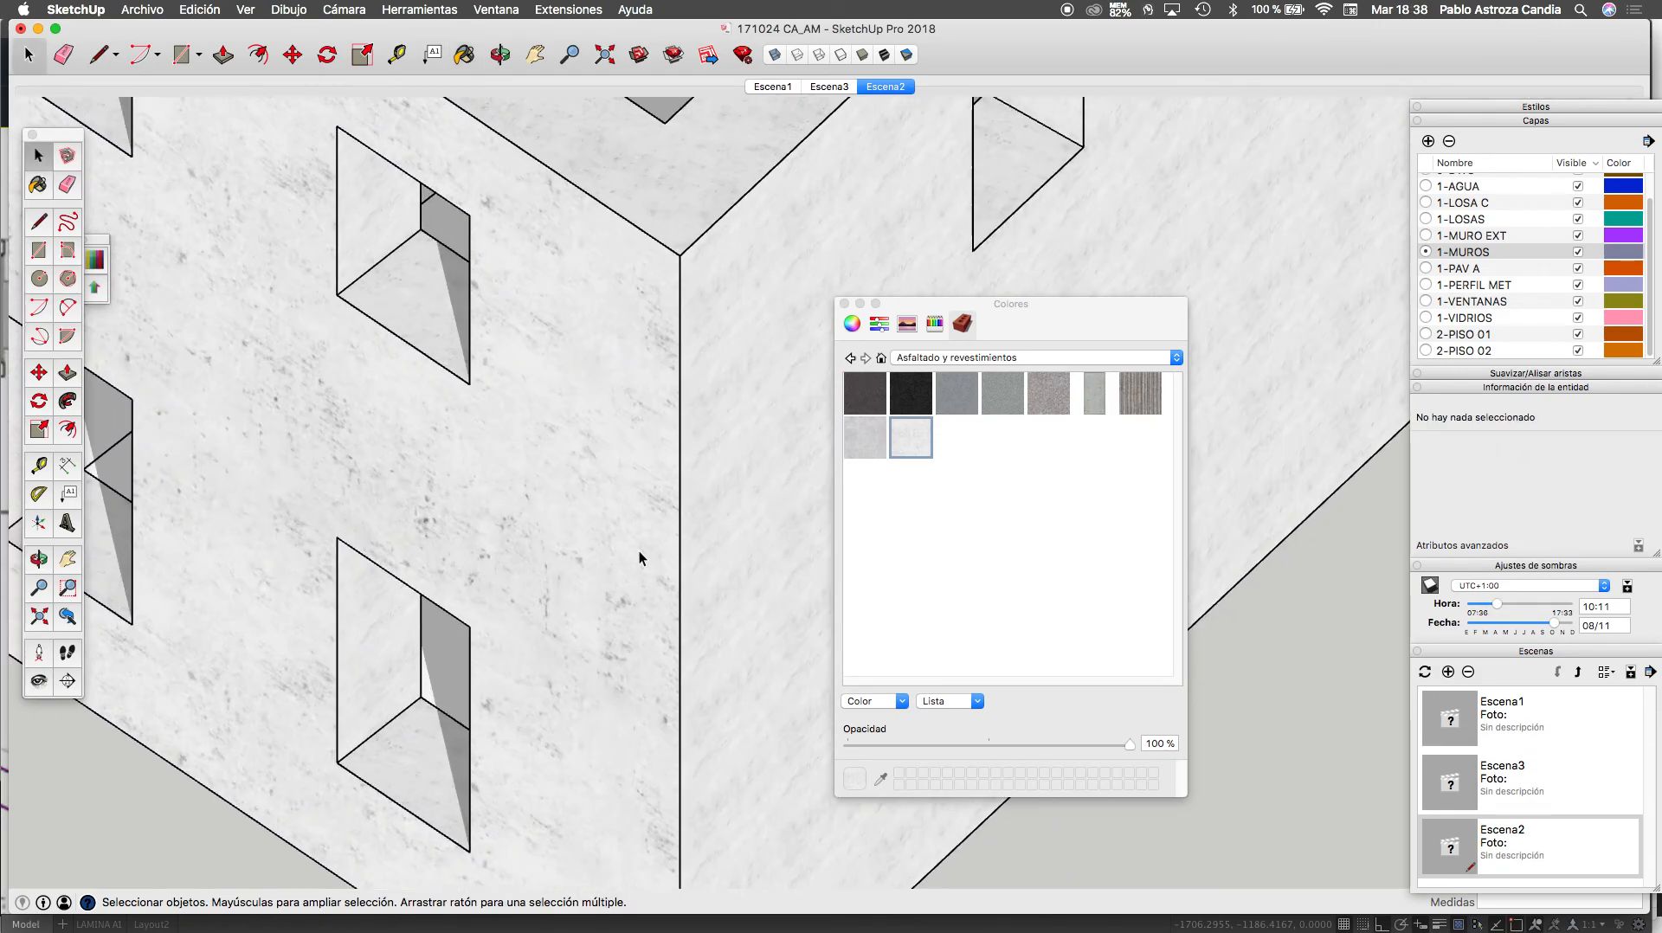
{"action": "scroll", "coordinate": [684, 611], "scroll_direction": "up", "scroll_amount": 2}
{"action": "scroll", "coordinate": [447, 486], "scroll_direction": "down", "scroll_amount": 4}
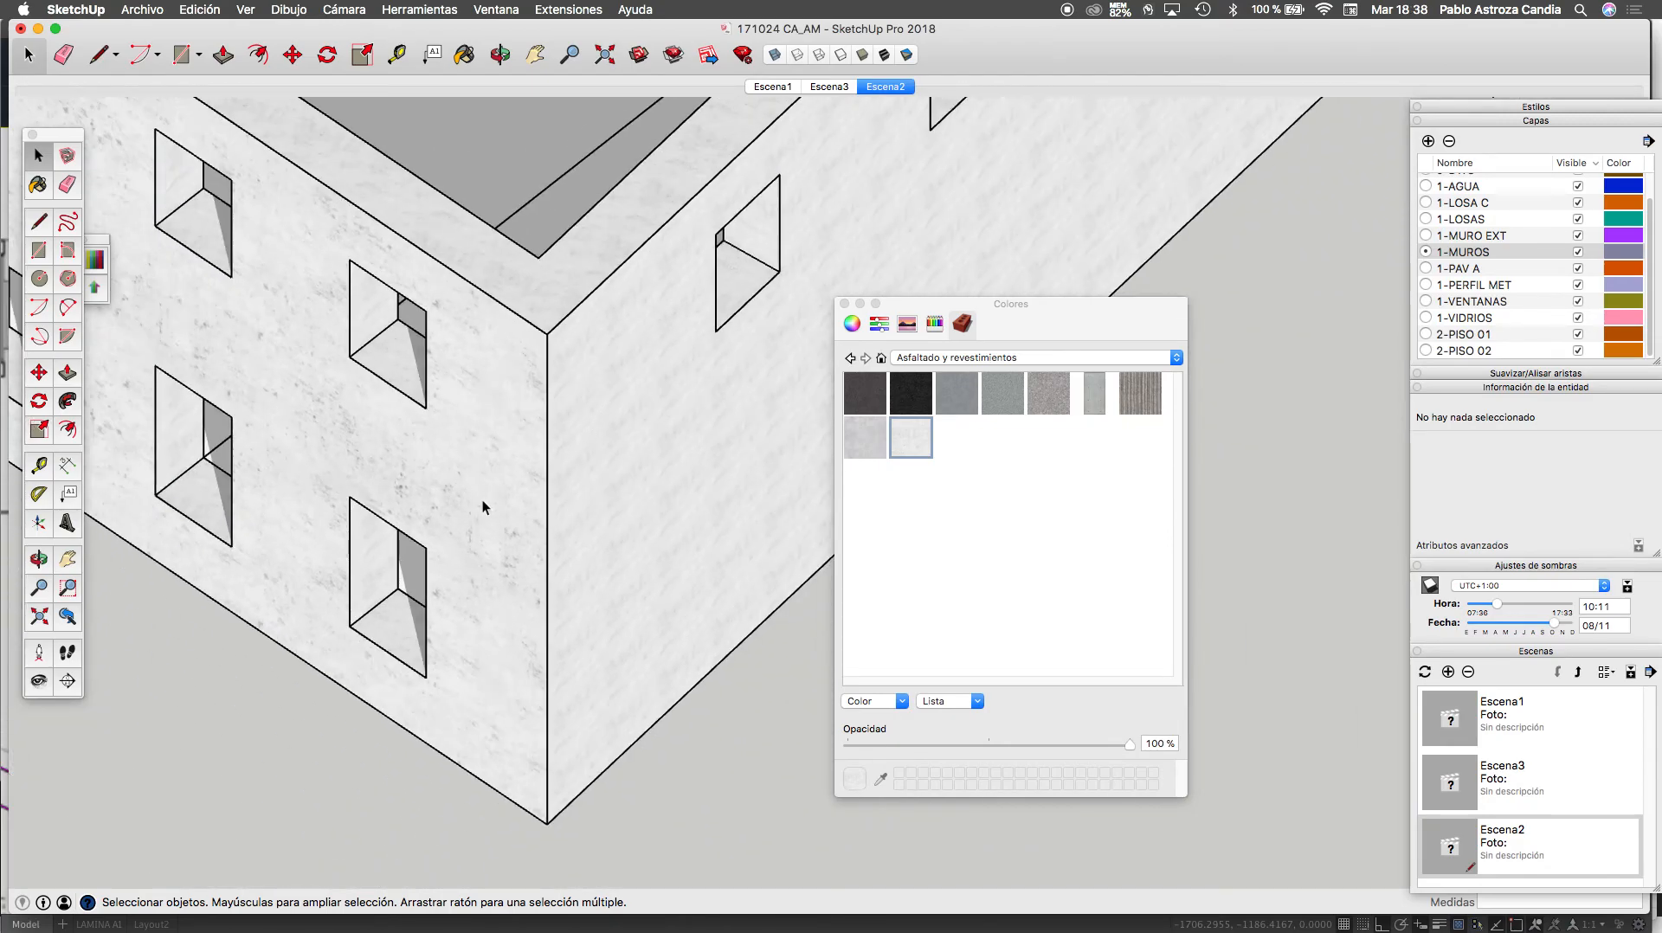
{"action": "scroll", "coordinate": [482, 506], "scroll_direction": "down", "scroll_amount": 5}
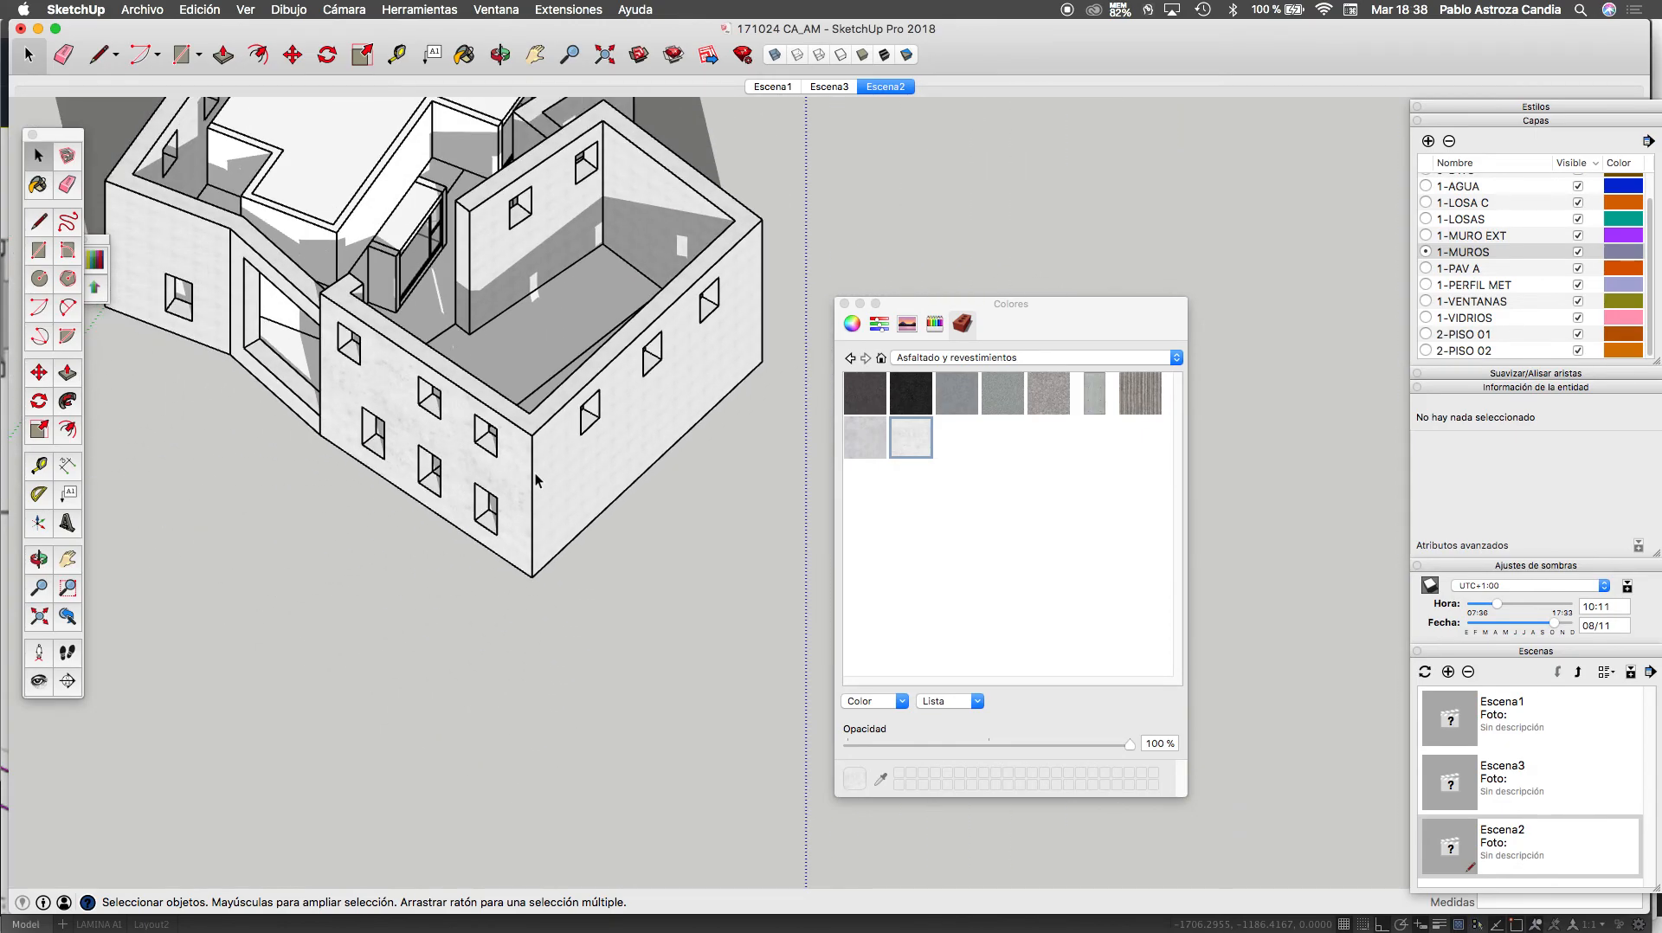
{"action": "scroll", "coordinate": [403, 395], "scroll_direction": "up", "scroll_amount": 4}
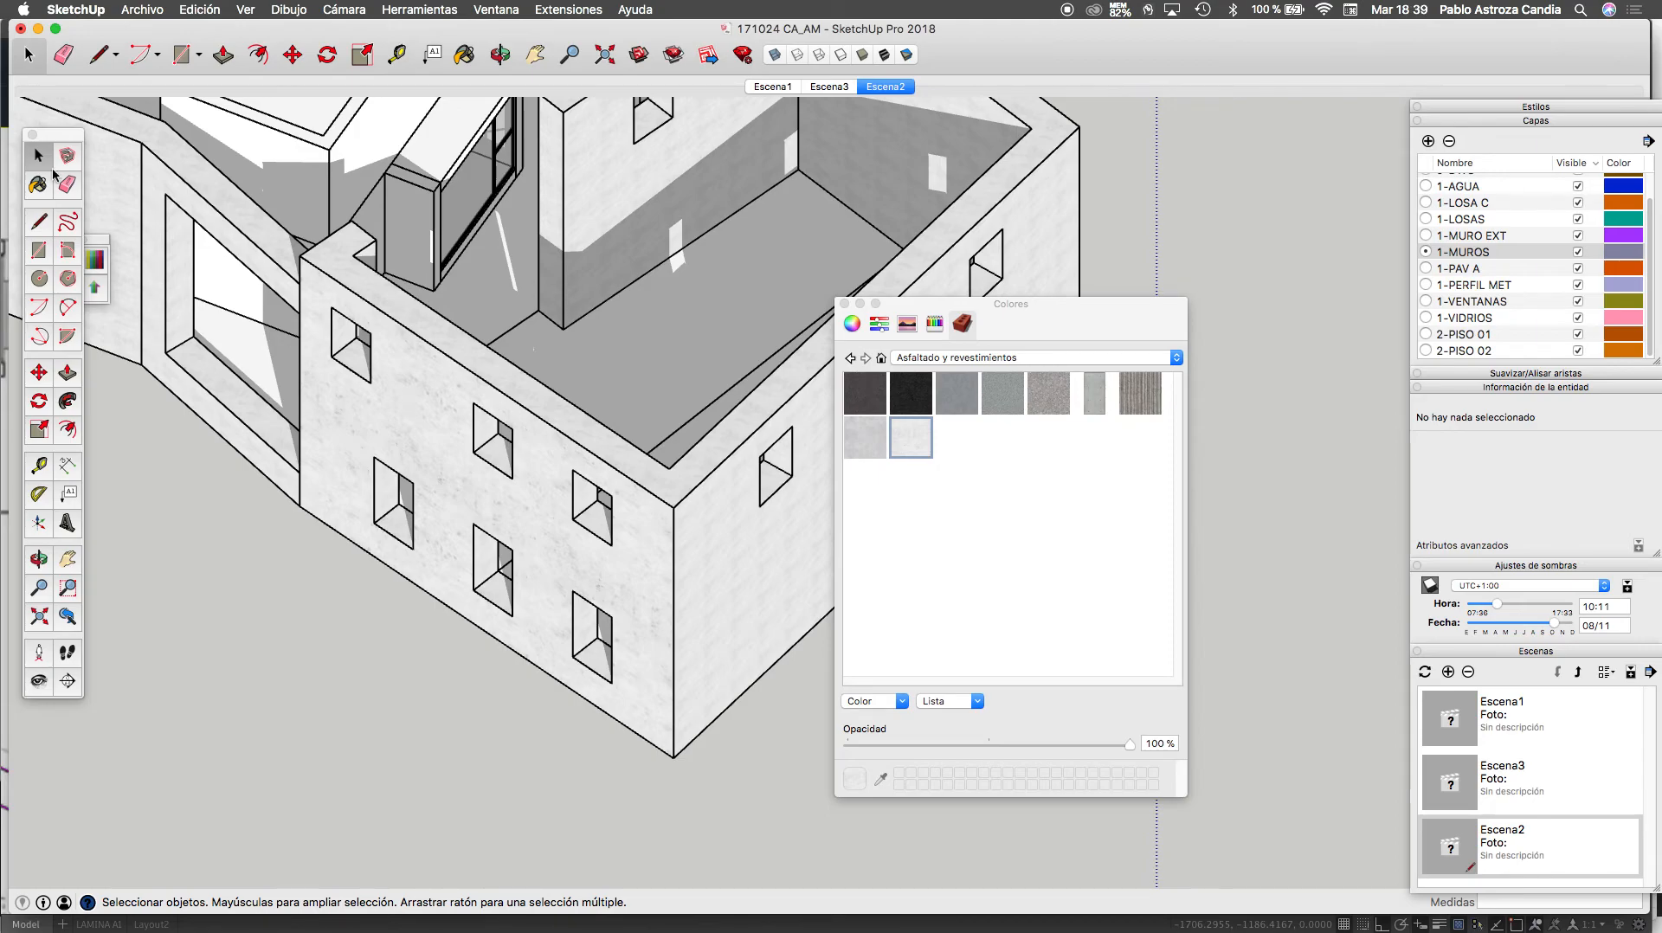
Browse the Piedra materials and open the Baldosa collection for painting the glazed volume beside the courtyard wall
{"action": "scroll", "coordinate": [344, 437], "scroll_direction": "down", "scroll_amount": 3}
{"action": "scroll", "coordinate": [438, 266], "scroll_direction": "up", "scroll_amount": 7}
{"action": "scroll", "coordinate": [438, 266], "scroll_direction": "up", "scroll_amount": 3}
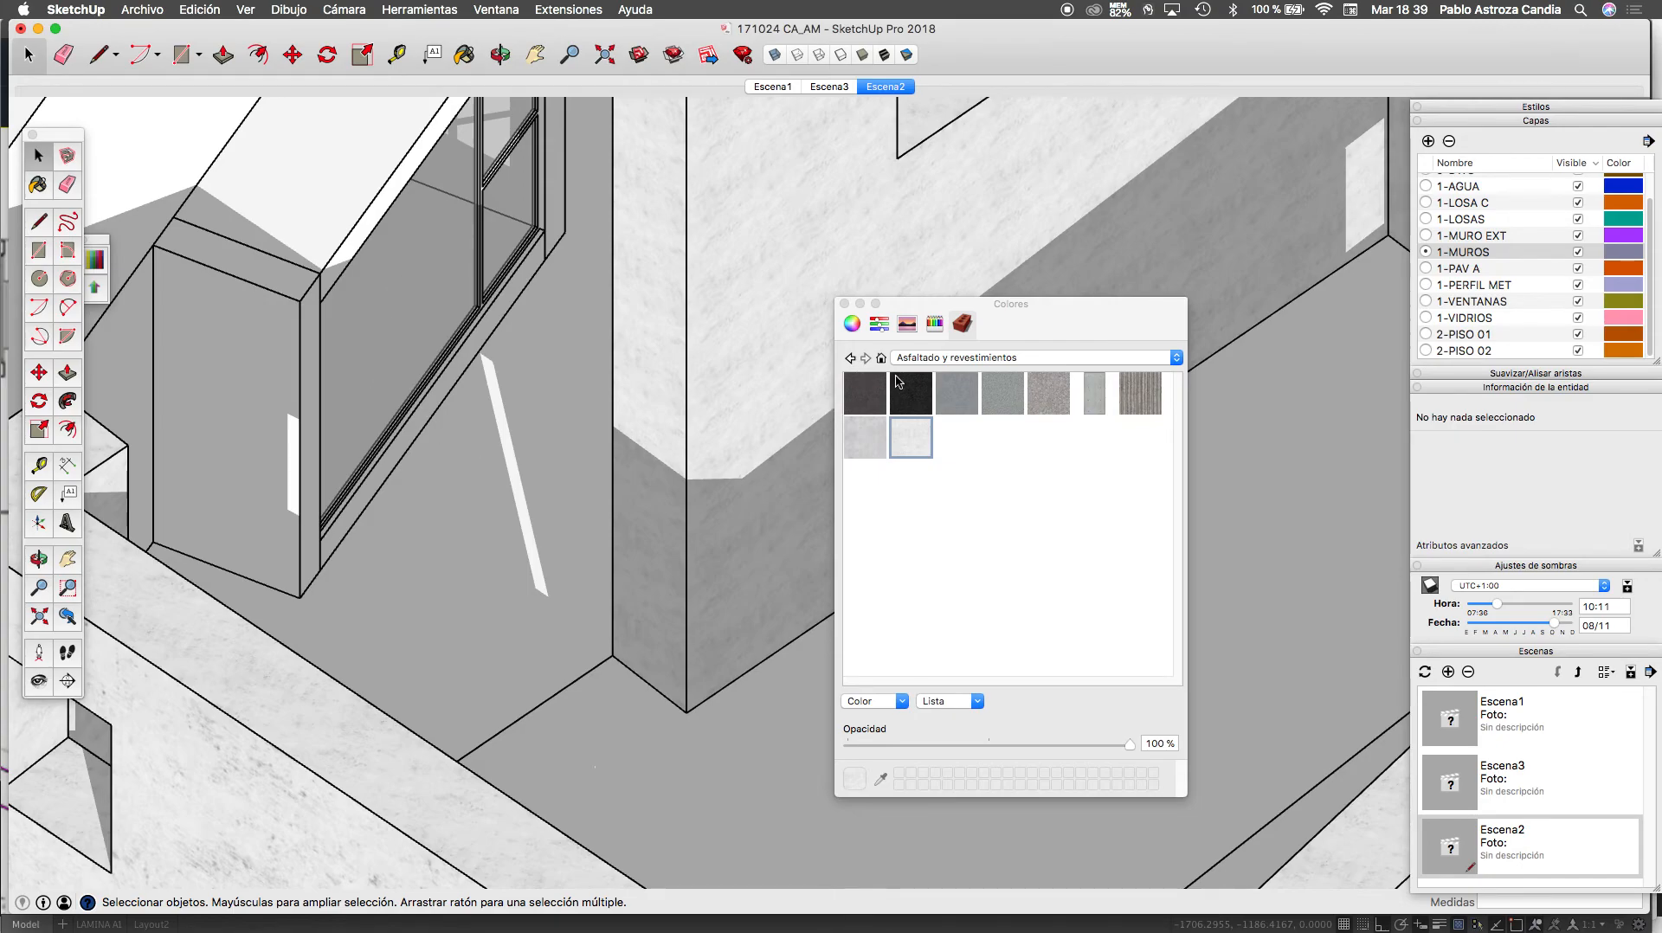
{"action": "left_click", "coordinate": [926, 359]}
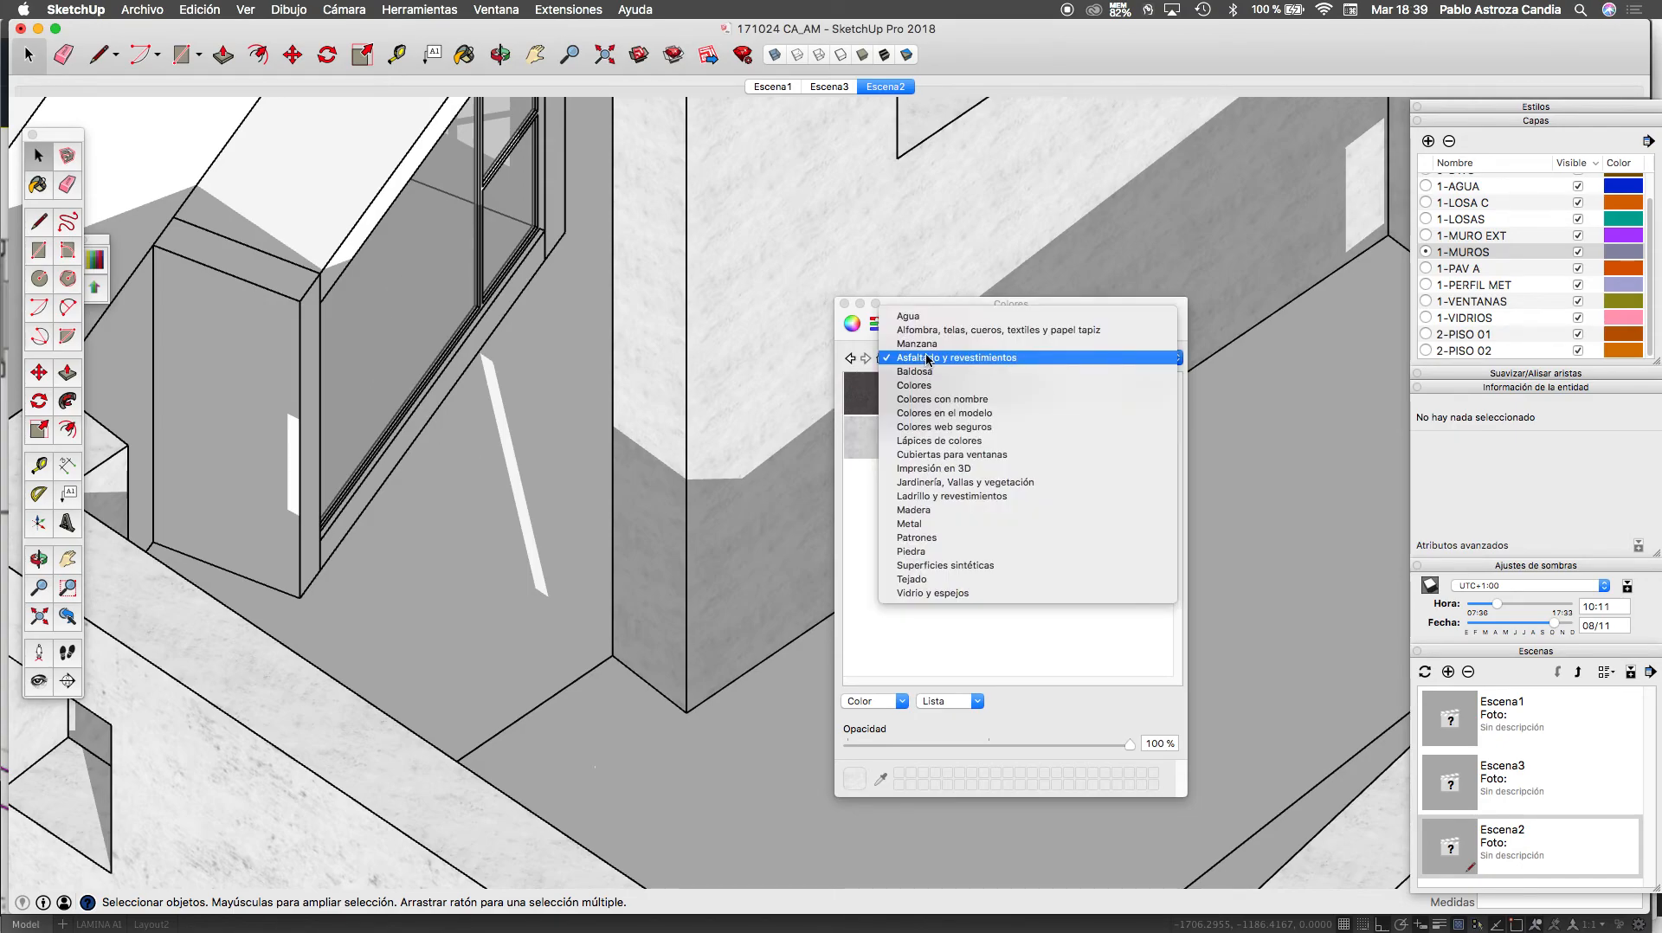
{"action": "left_click", "coordinate": [937, 553]}
{"action": "left_click", "coordinate": [922, 365]}
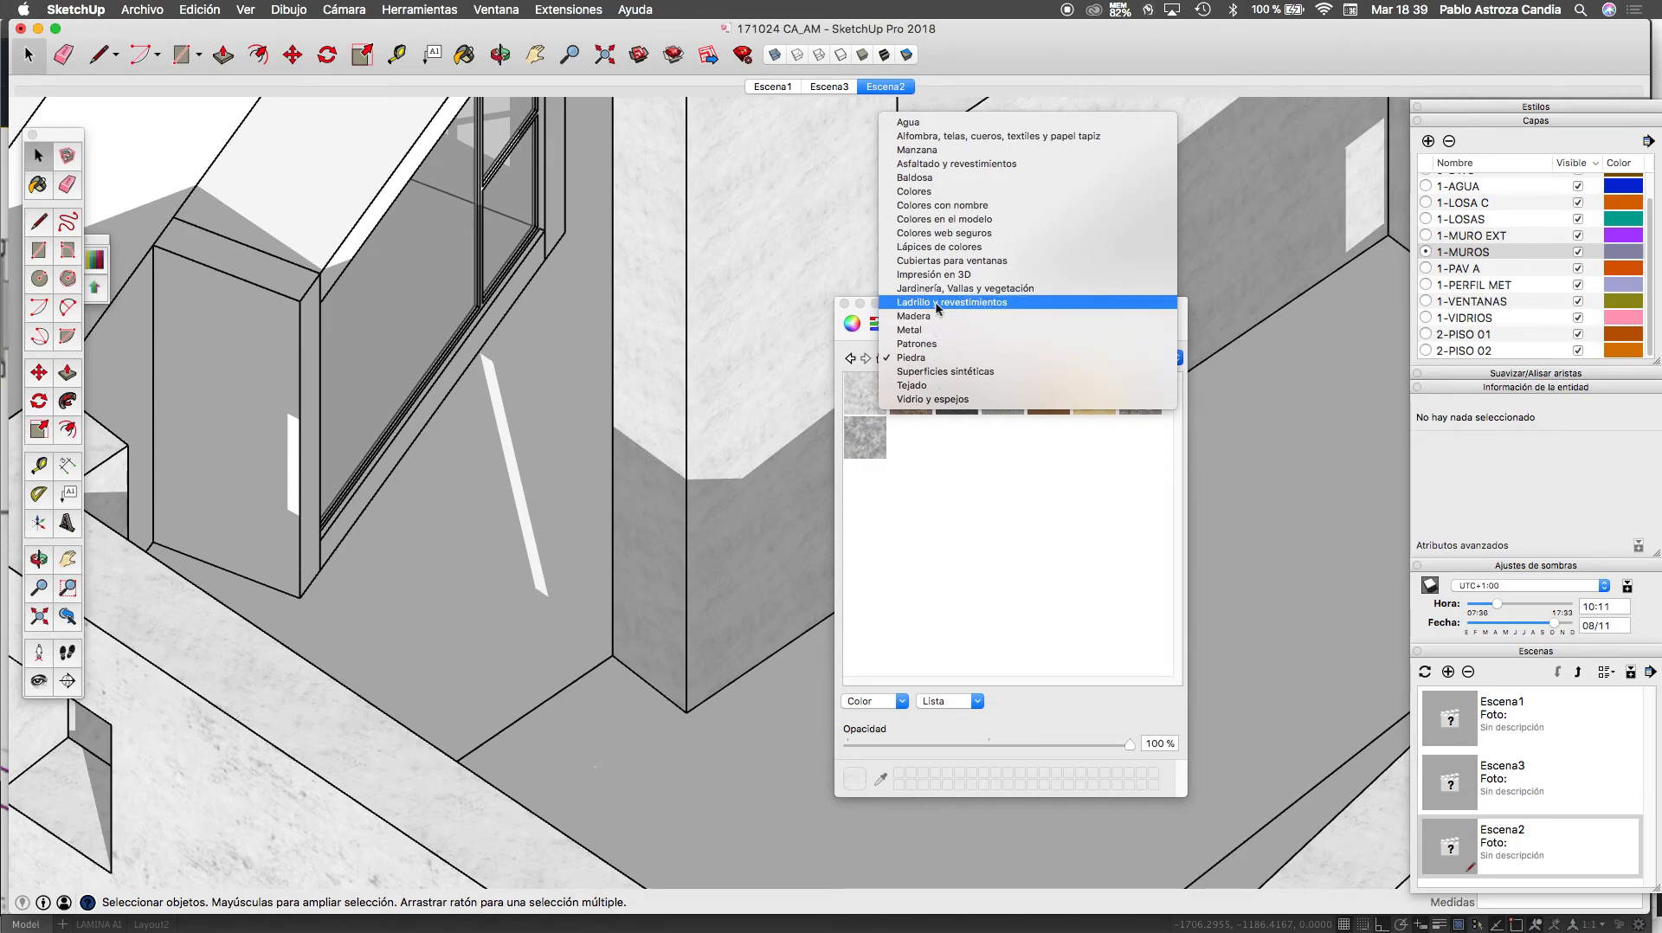
{"action": "left_click", "coordinate": [937, 178]}
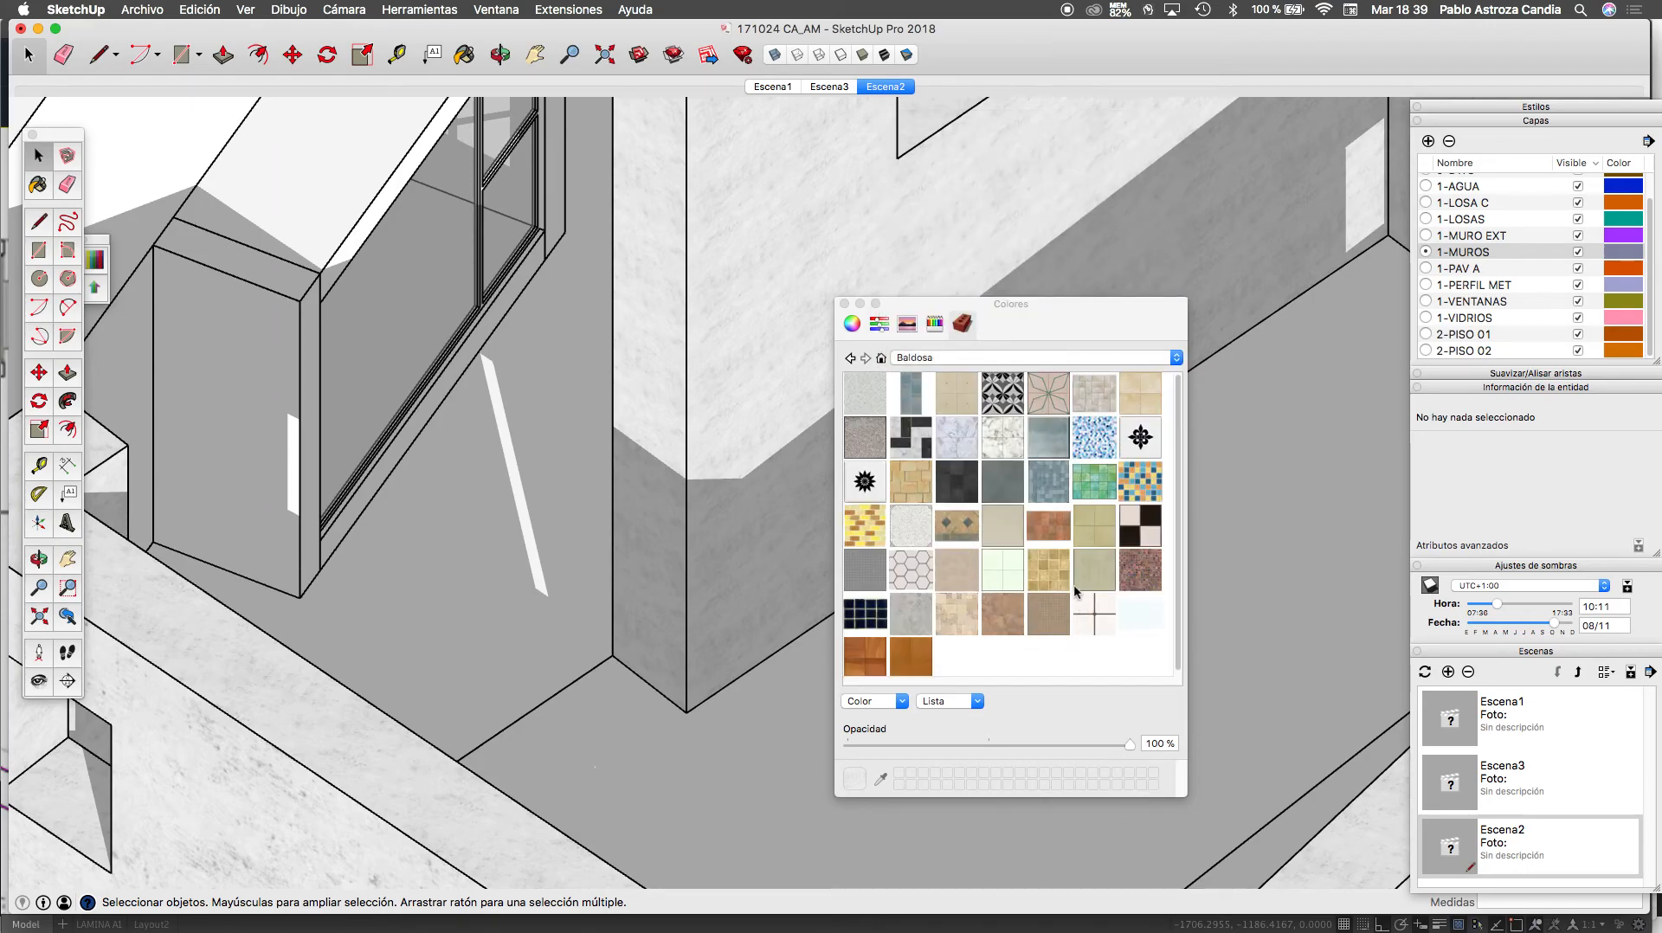
Try painting the whole glazed volume with the beige tile from the first row of Baldosa, and undo it
{"action": "left_click", "coordinate": [1140, 394]}
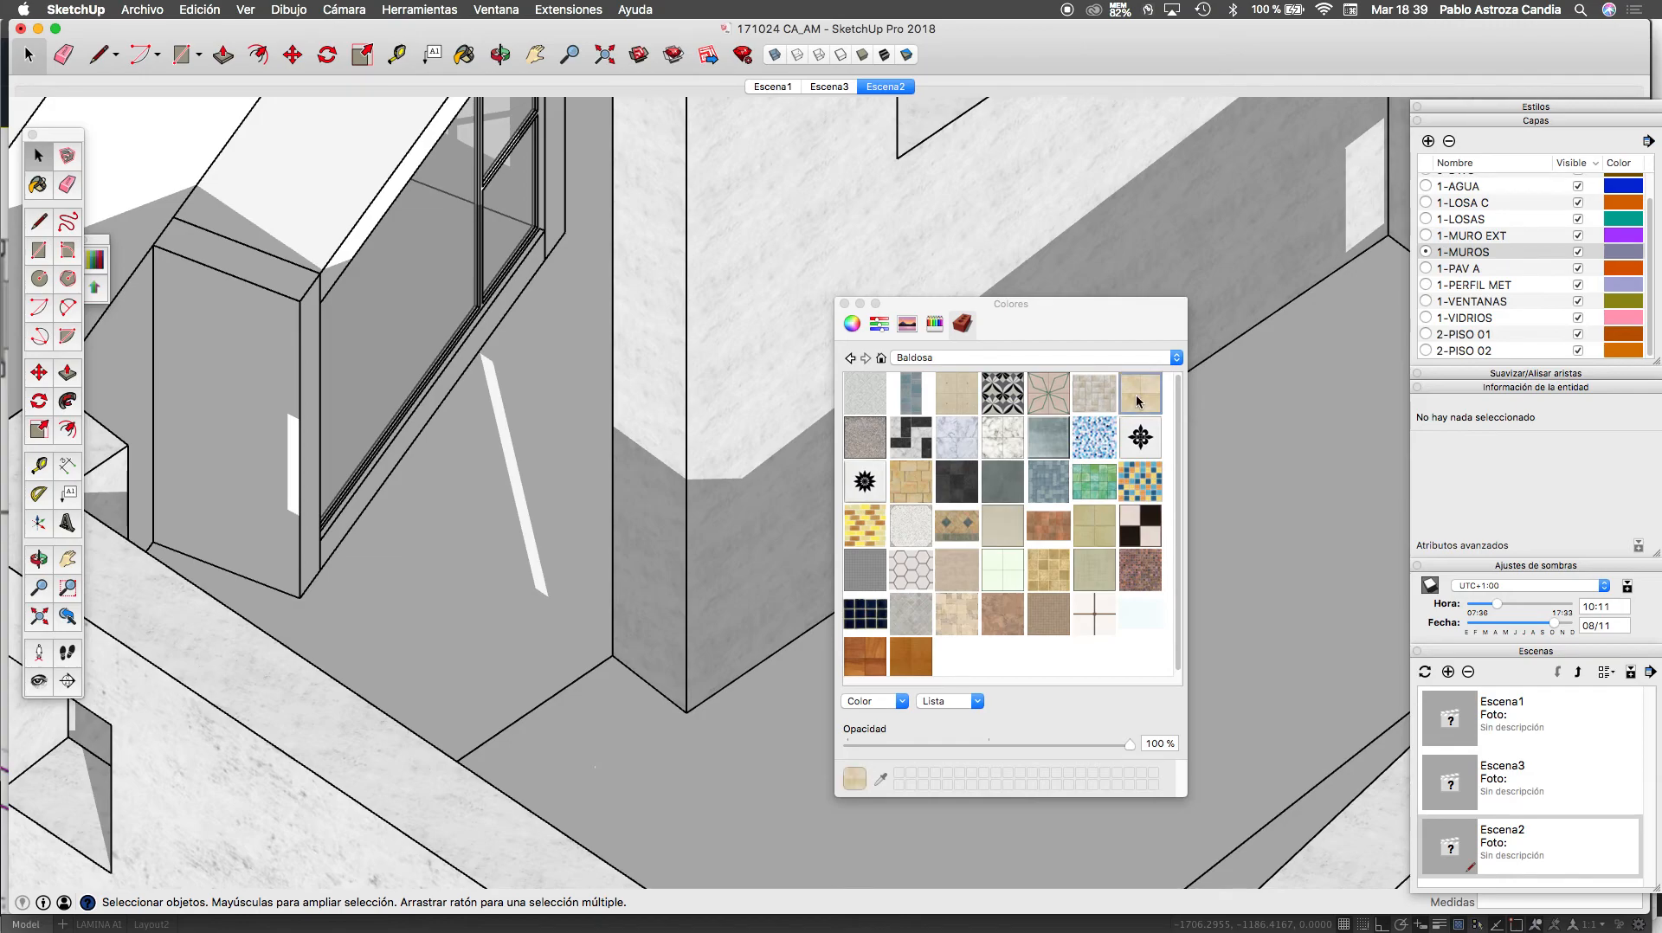
{"action": "left_click", "coordinate": [408, 432]}
{"action": "key", "text": "super+z"}
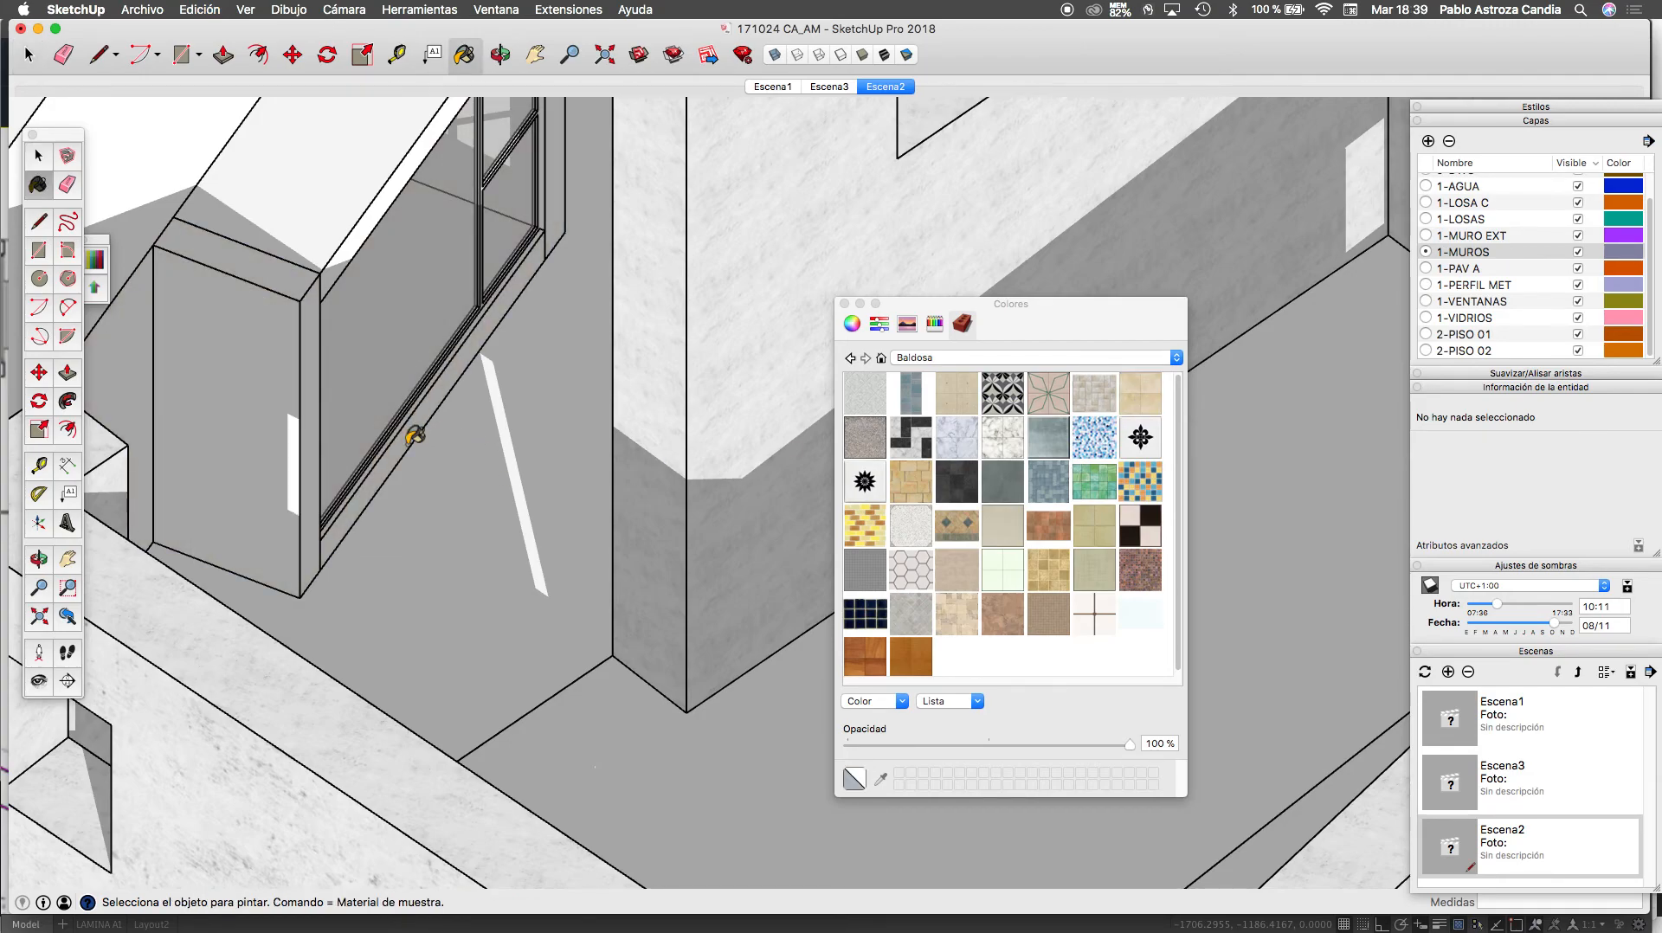
Open the glazed volume's group and paint its floor slab with the beige tile from the first row of Baldosa
{"action": "key", "text": "space"}
{"action": "double_click", "coordinate": [407, 445]}
{"action": "left_click", "coordinate": [1136, 404]}
{"action": "left_click", "coordinate": [447, 386]}
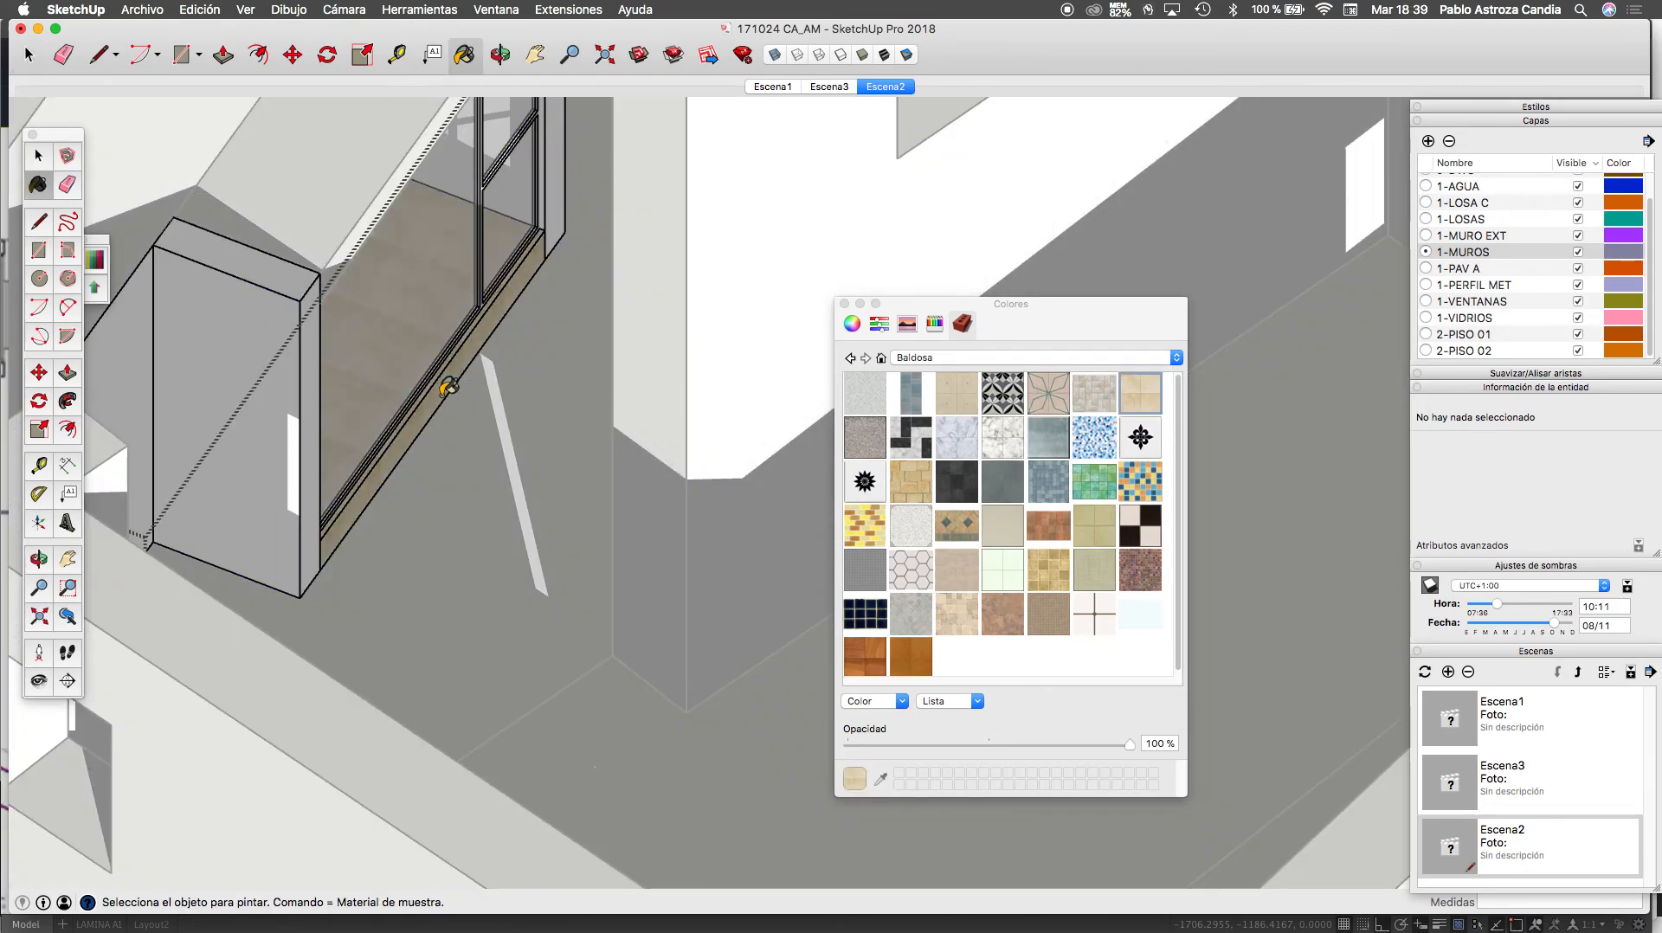
Switch to Safari to examine the Casa de Alenquer reference photo, and return to the SketchUp model
{"action": "key", "text": "space"}
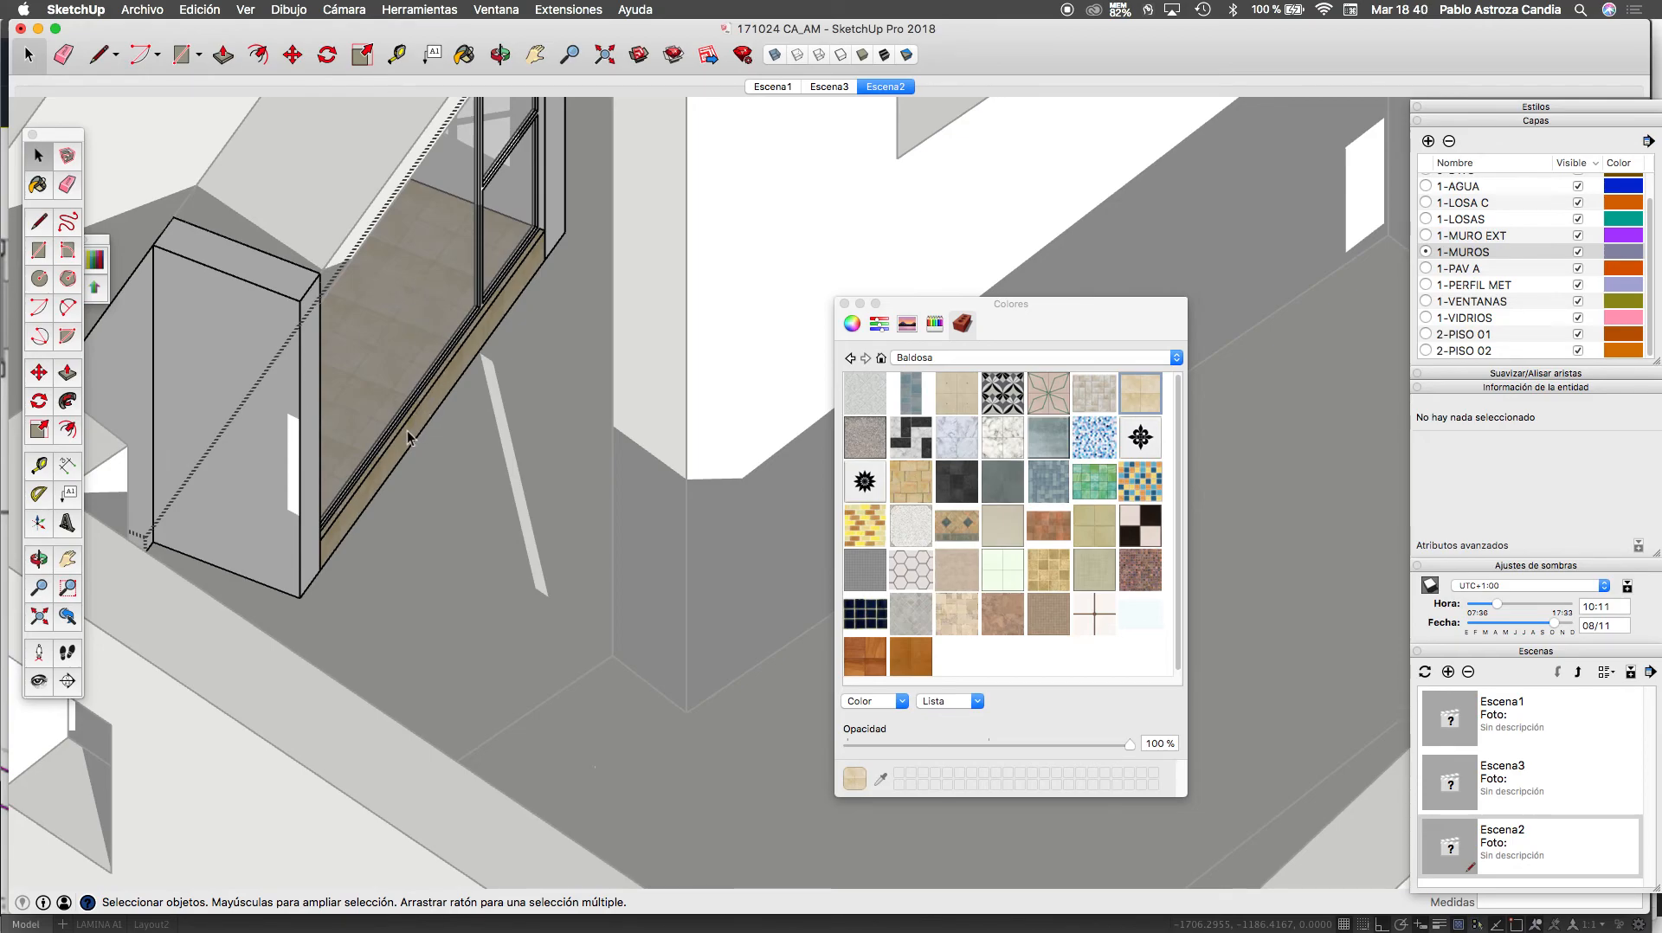
{"action": "key", "text": "ctrl+Up"}
{"action": "left_click", "coordinate": [366, 424]}
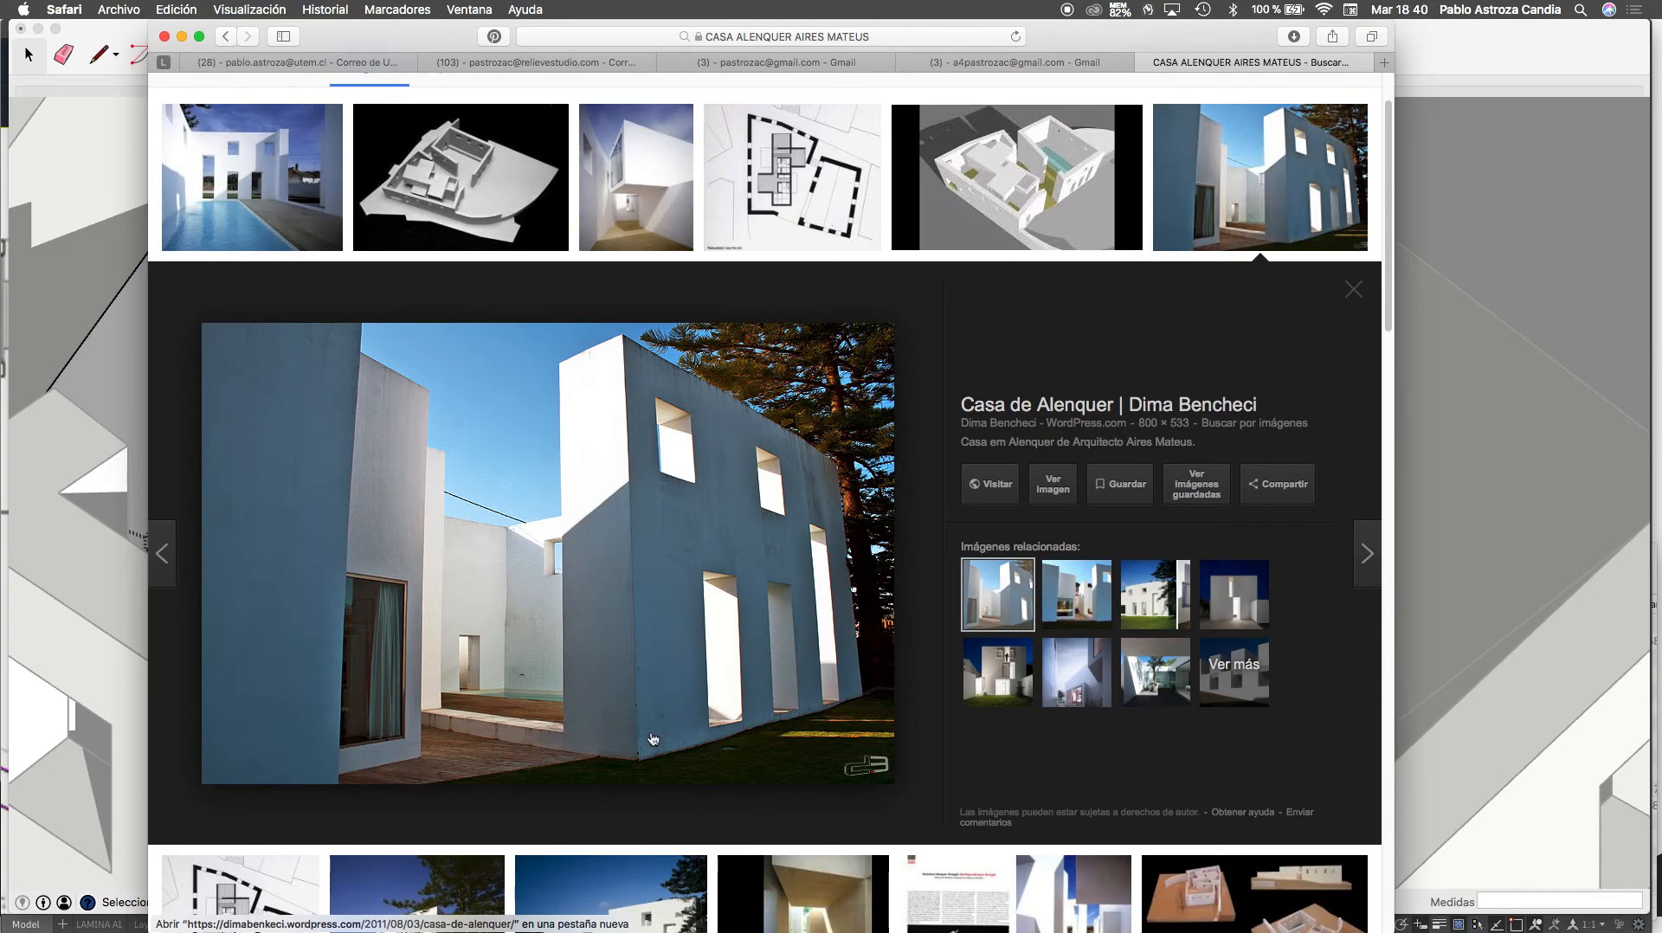
{"action": "key", "text": "ctrl+Up"}
{"action": "left_click", "coordinate": [673, 621]}
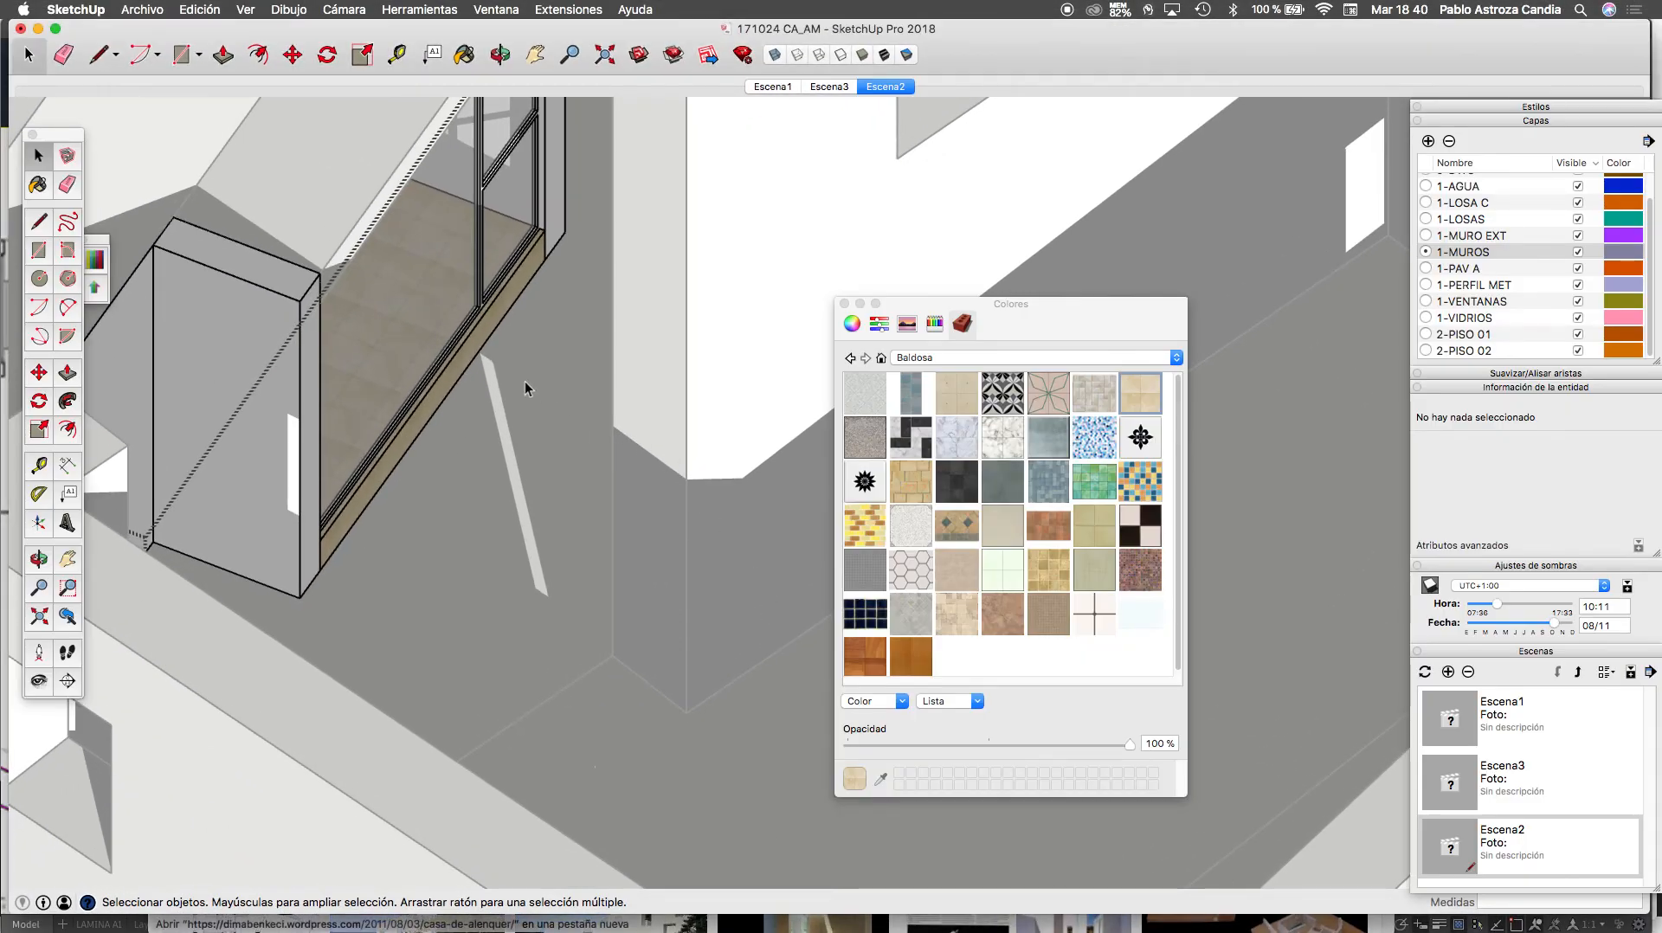
Make 1-LOSAS the active layer, open the glazed volume's floor slab component, and select all its geometry
{"action": "scroll", "coordinate": [525, 383], "scroll_direction": "up", "scroll_amount": 5}
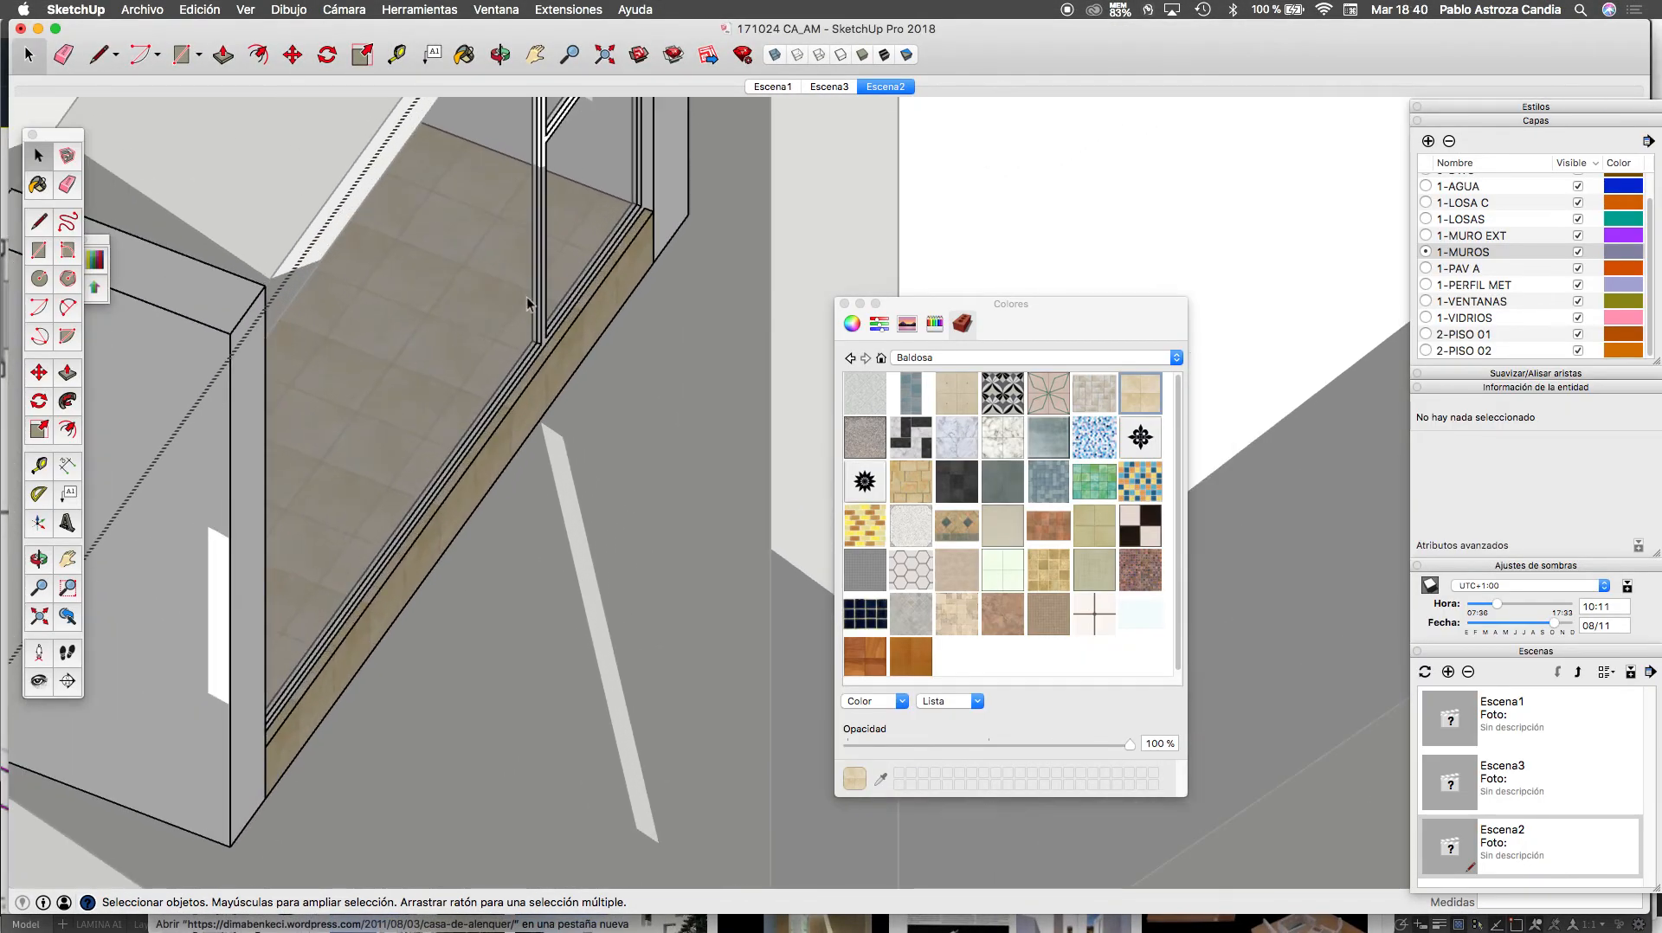
{"action": "left_click", "coordinate": [1429, 220]}
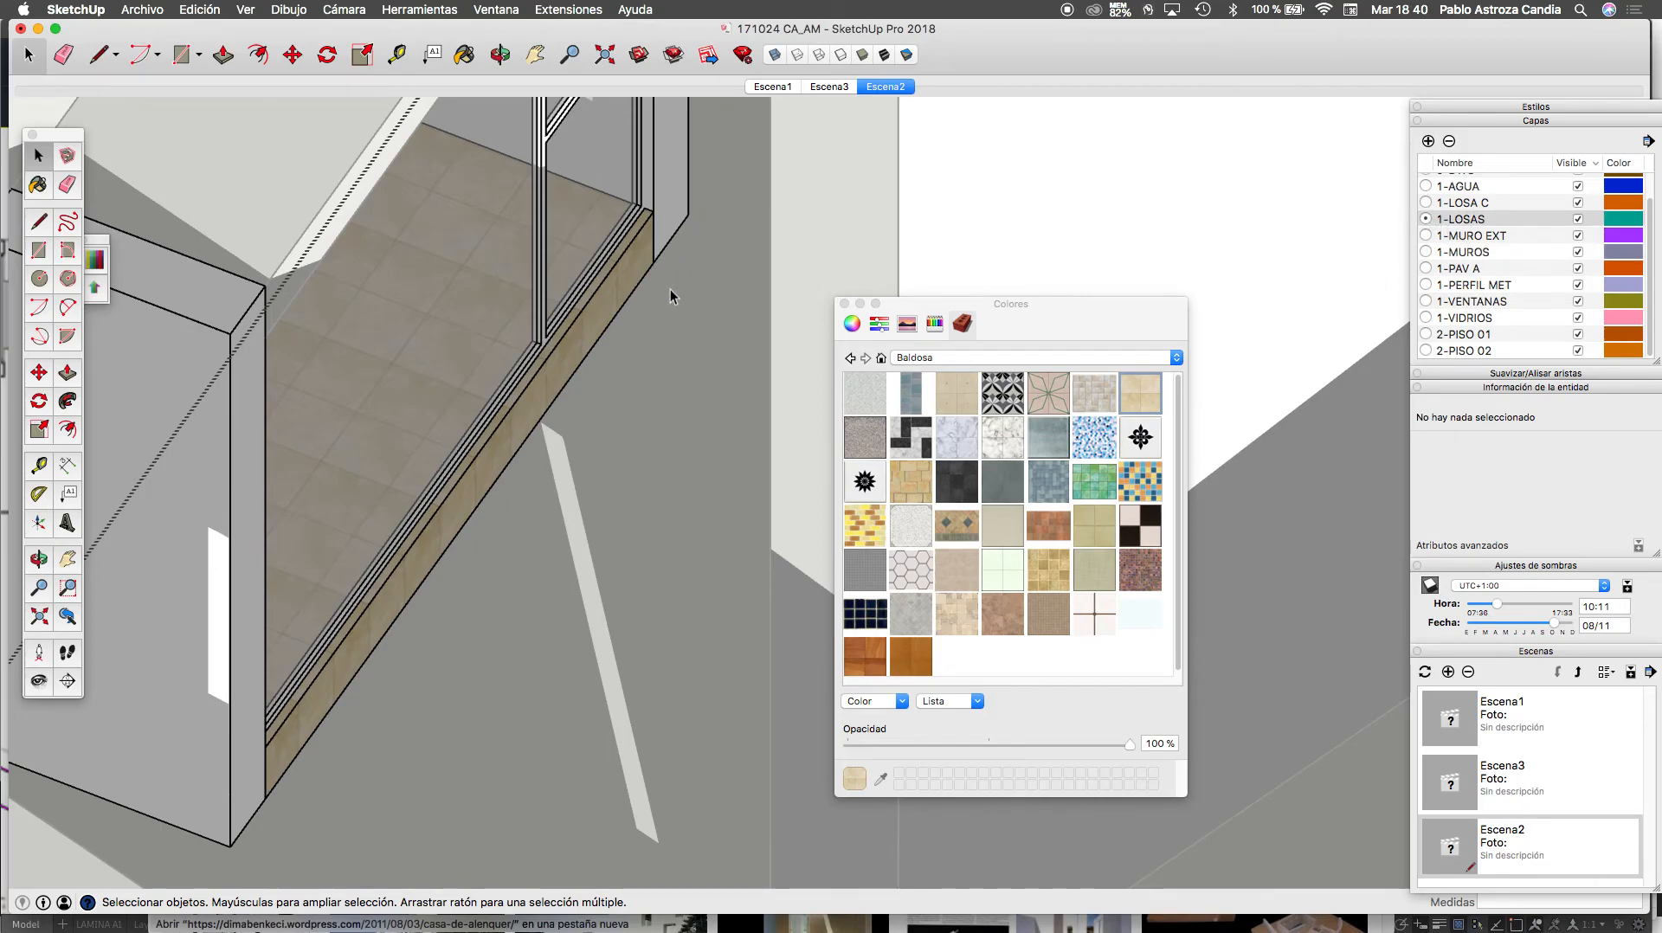
{"action": "triple_click", "coordinate": [575, 241]}
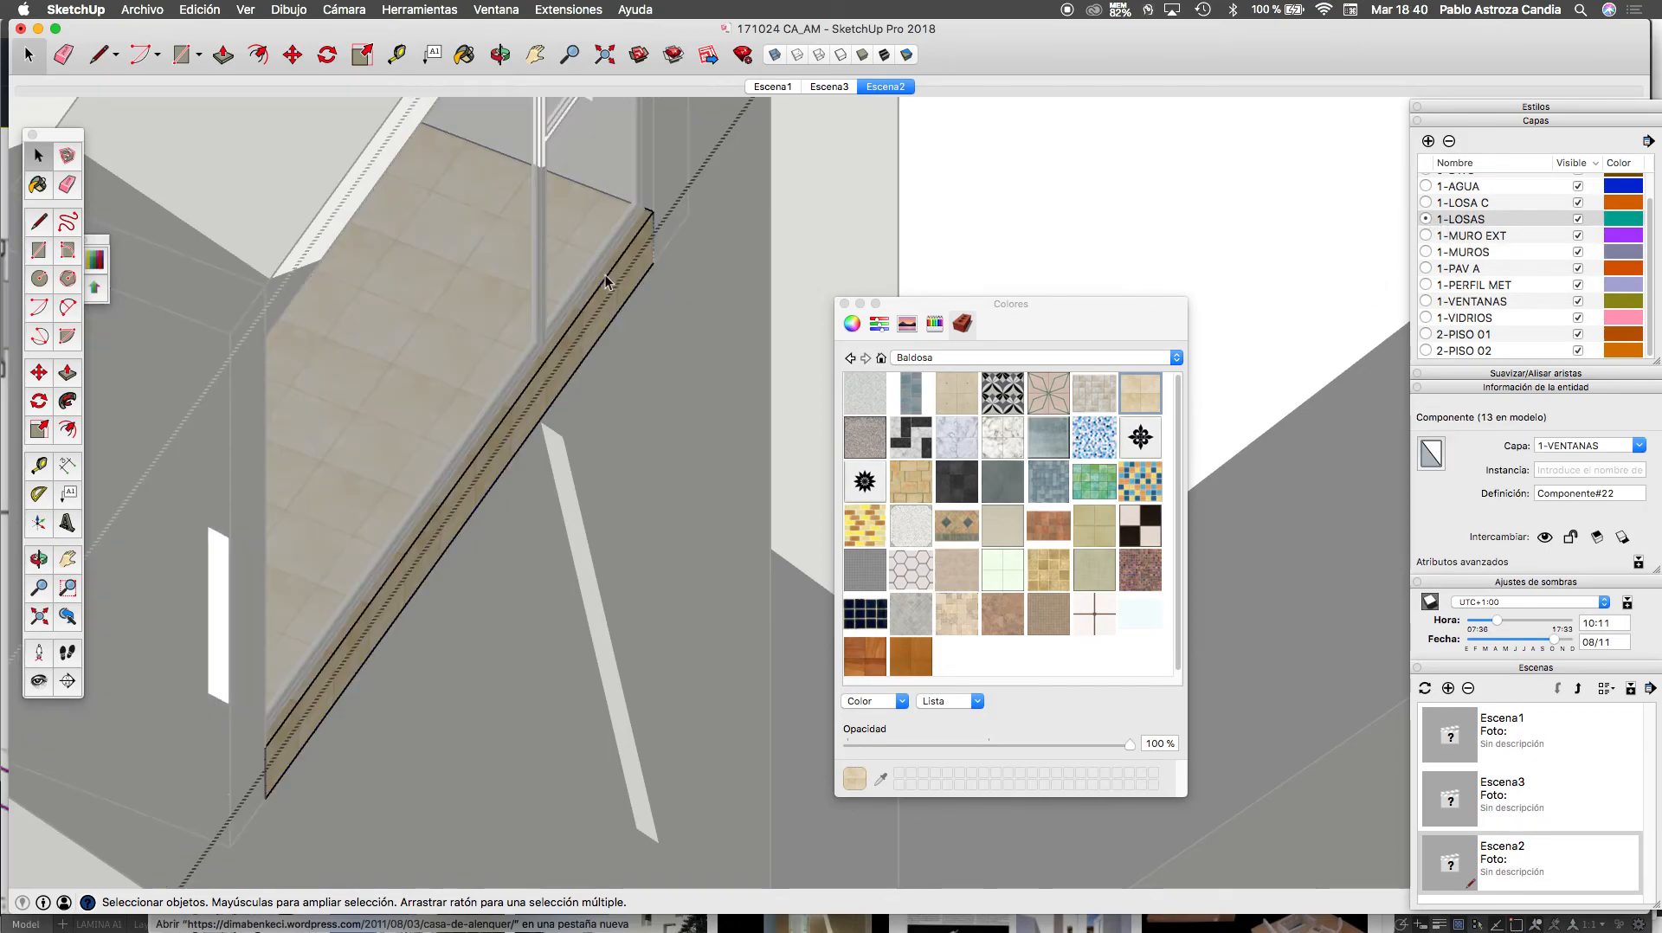
{"action": "scroll", "coordinate": [631, 229], "scroll_direction": "up", "scroll_amount": 5}
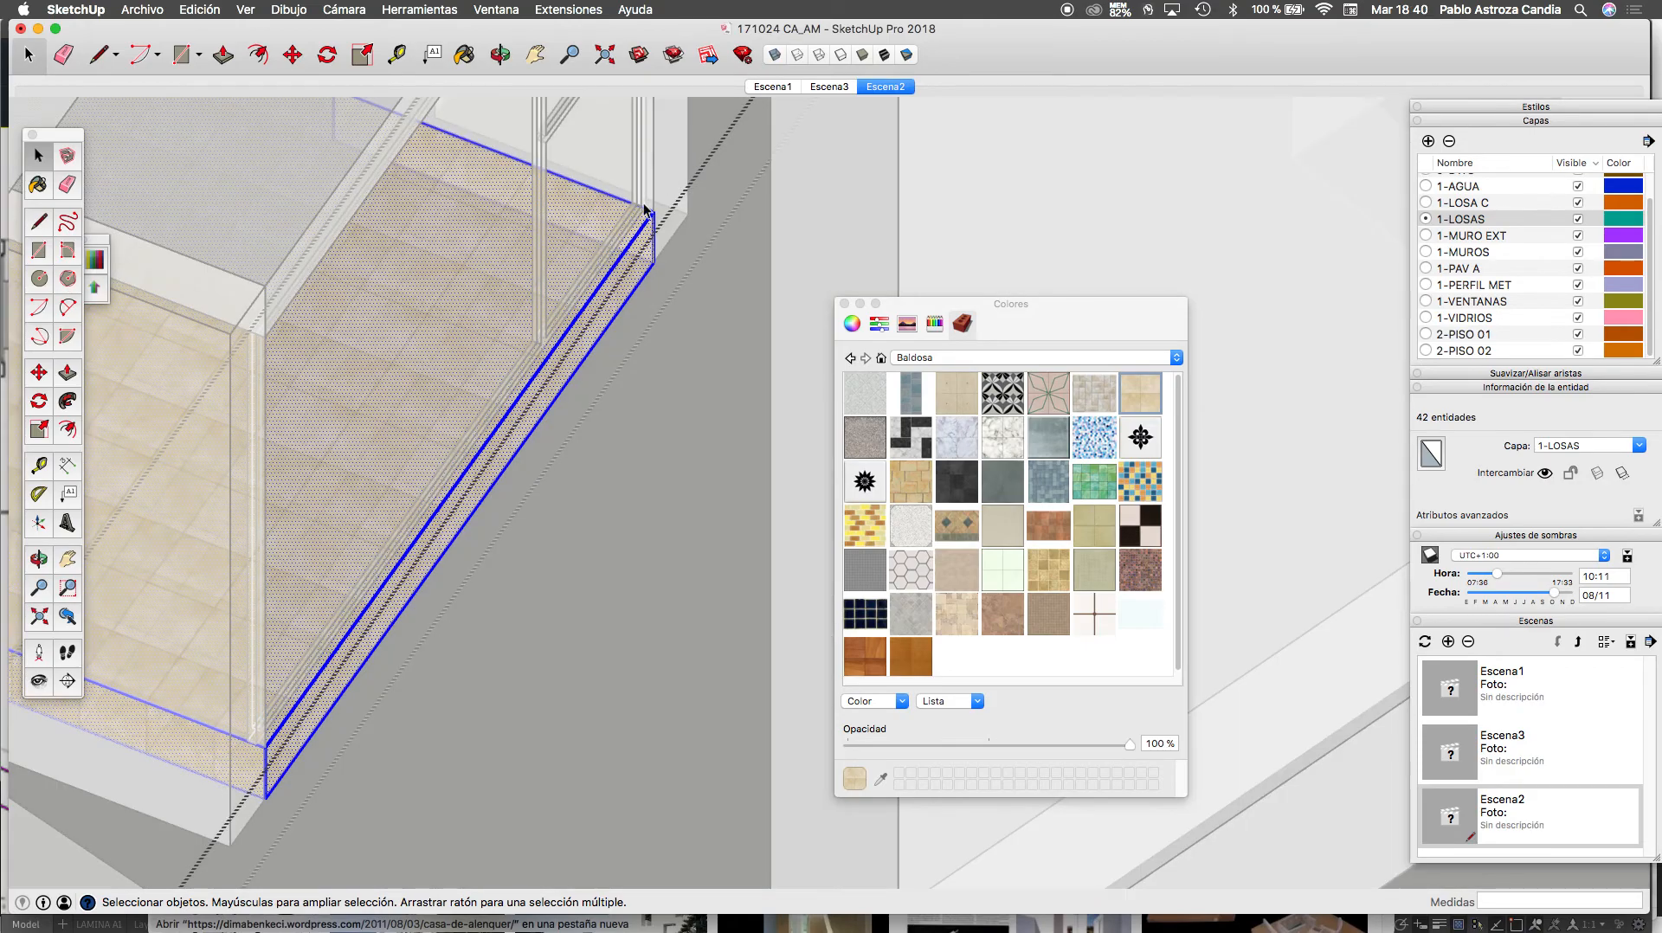
Try to split the slab's top face with a line about 331 cm long along the window frame, selecting the face to check
{"action": "scroll", "coordinate": [632, 225], "scroll_direction": "up", "scroll_amount": 3}
{"action": "key", "text": "l"}
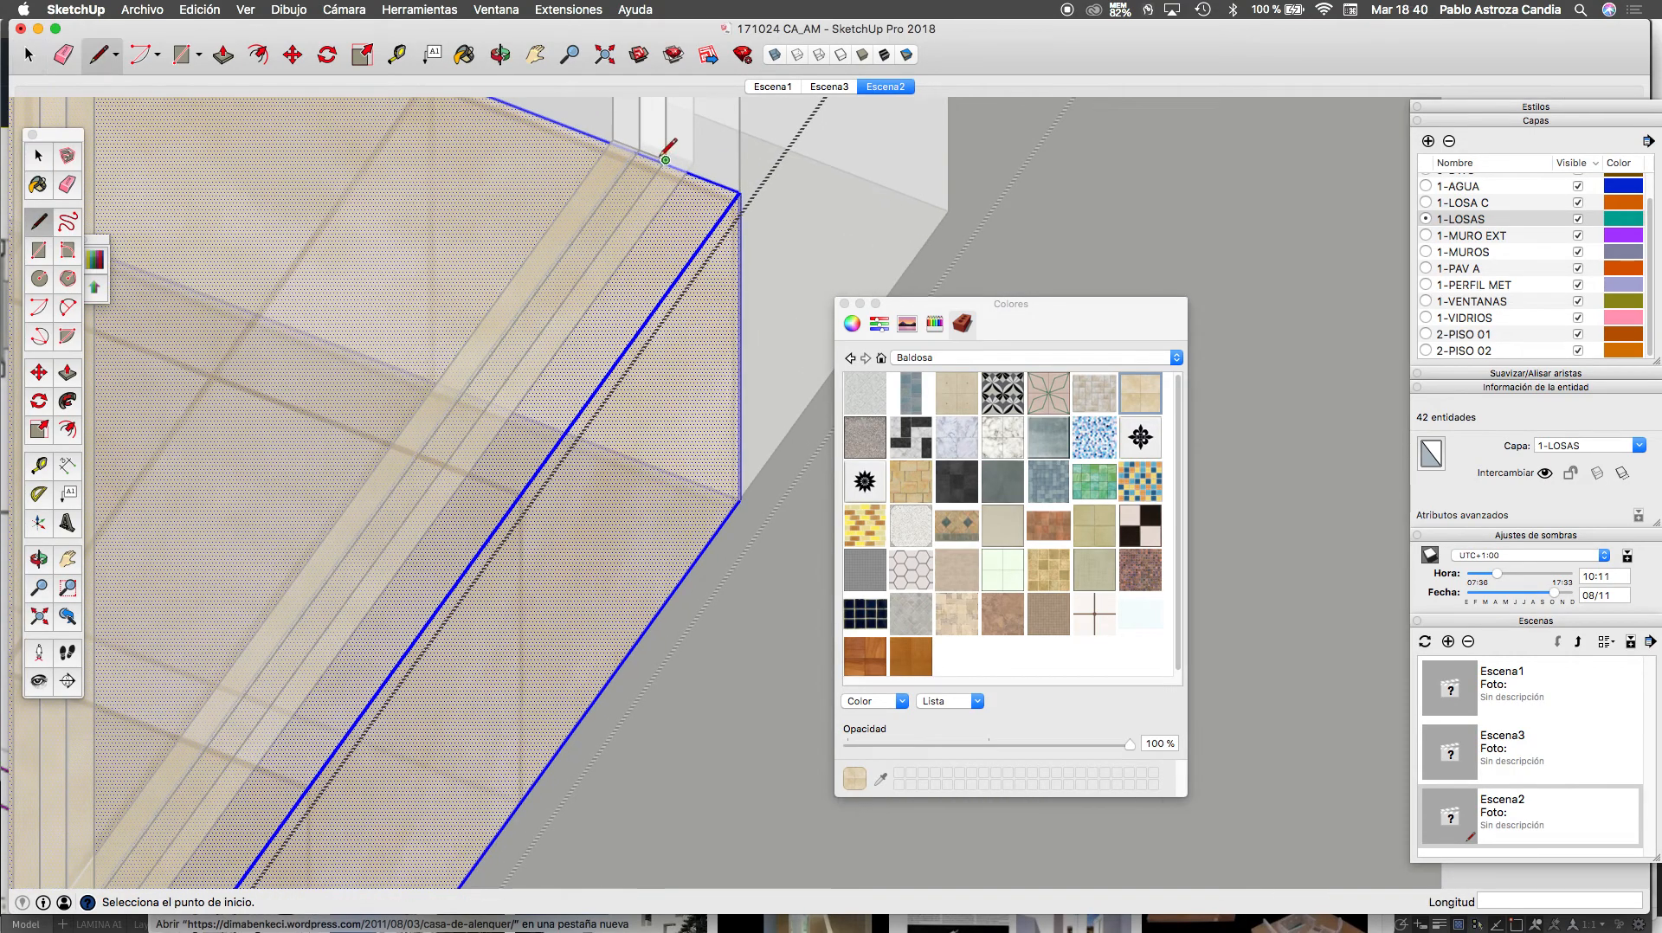
{"action": "left_click", "coordinate": [639, 150]}
{"action": "scroll", "coordinate": [641, 149], "scroll_direction": "down", "scroll_amount": 4}
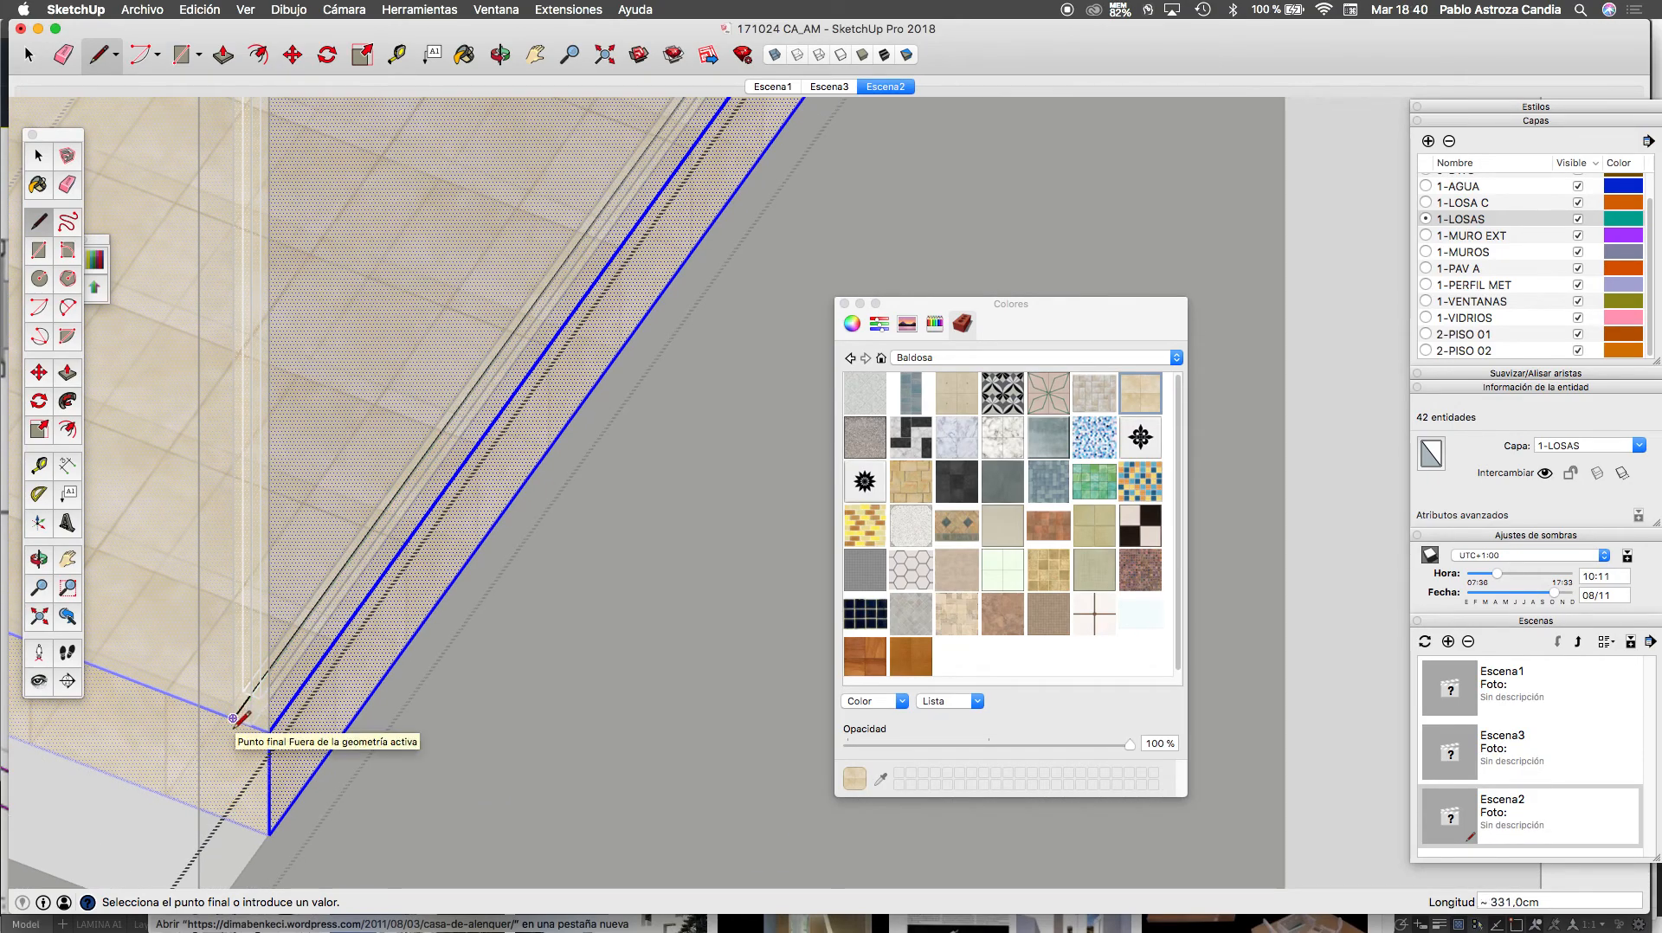
{"action": "left_click", "coordinate": [236, 725]}
{"action": "scroll", "coordinate": [235, 726], "scroll_direction": "down", "scroll_amount": 4}
{"action": "key", "text": "space"}
{"action": "left_click", "coordinate": [578, 304]}
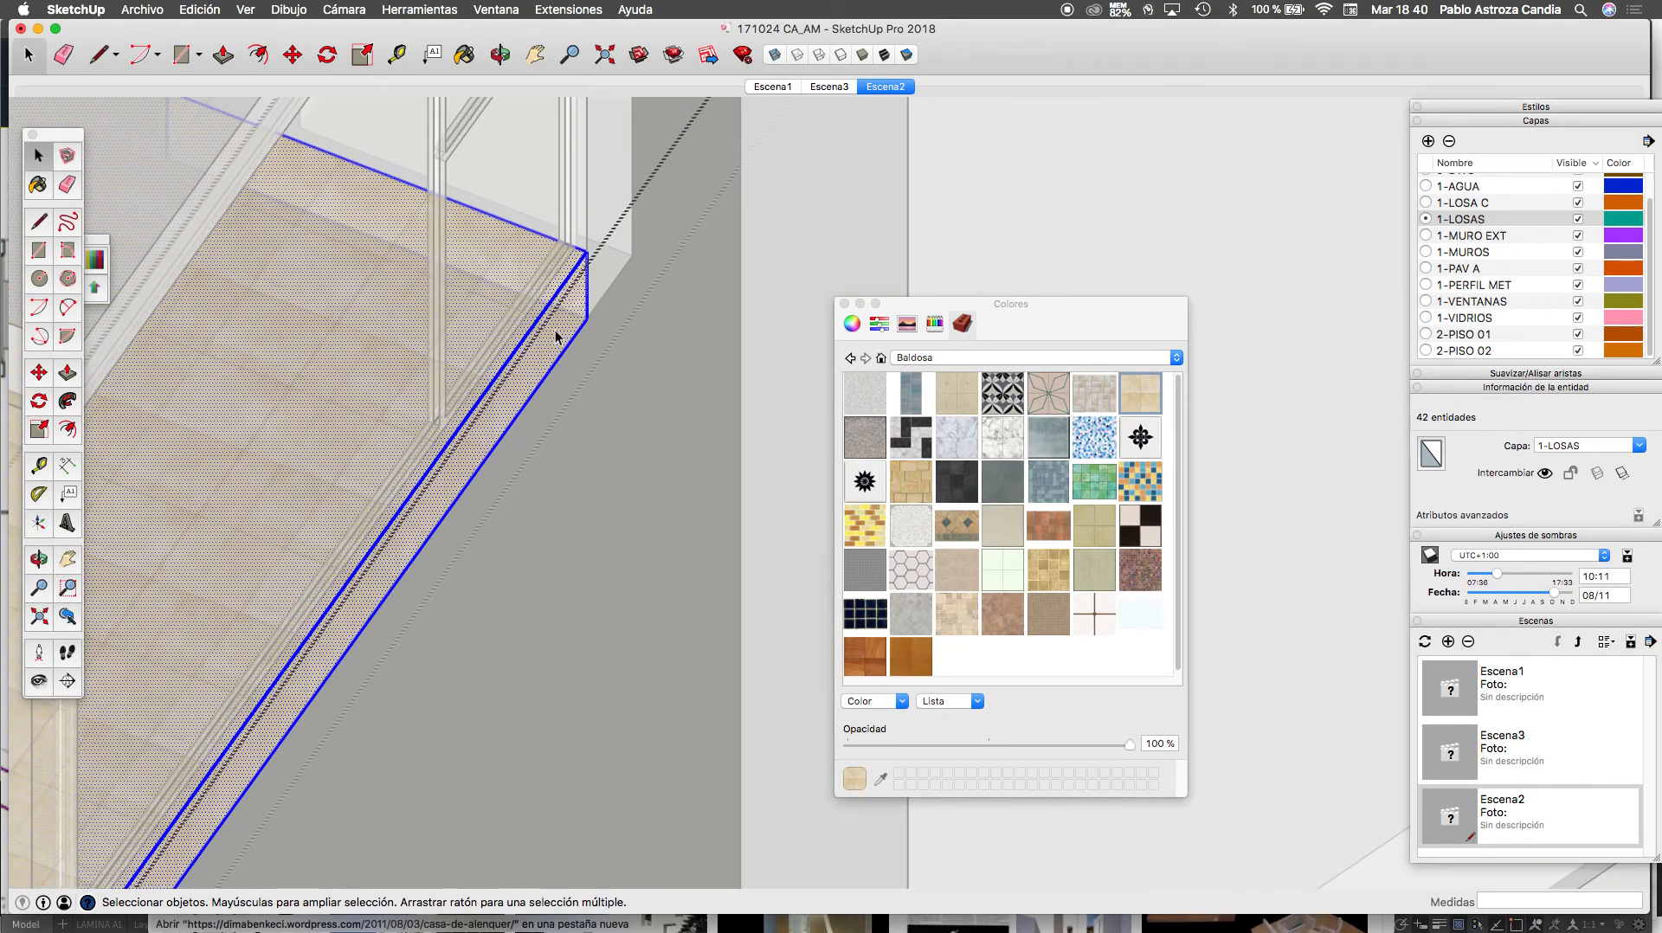
{"action": "scroll", "coordinate": [571, 286], "scroll_direction": "up", "scroll_amount": 4}
{"action": "left_click", "coordinate": [566, 264]}
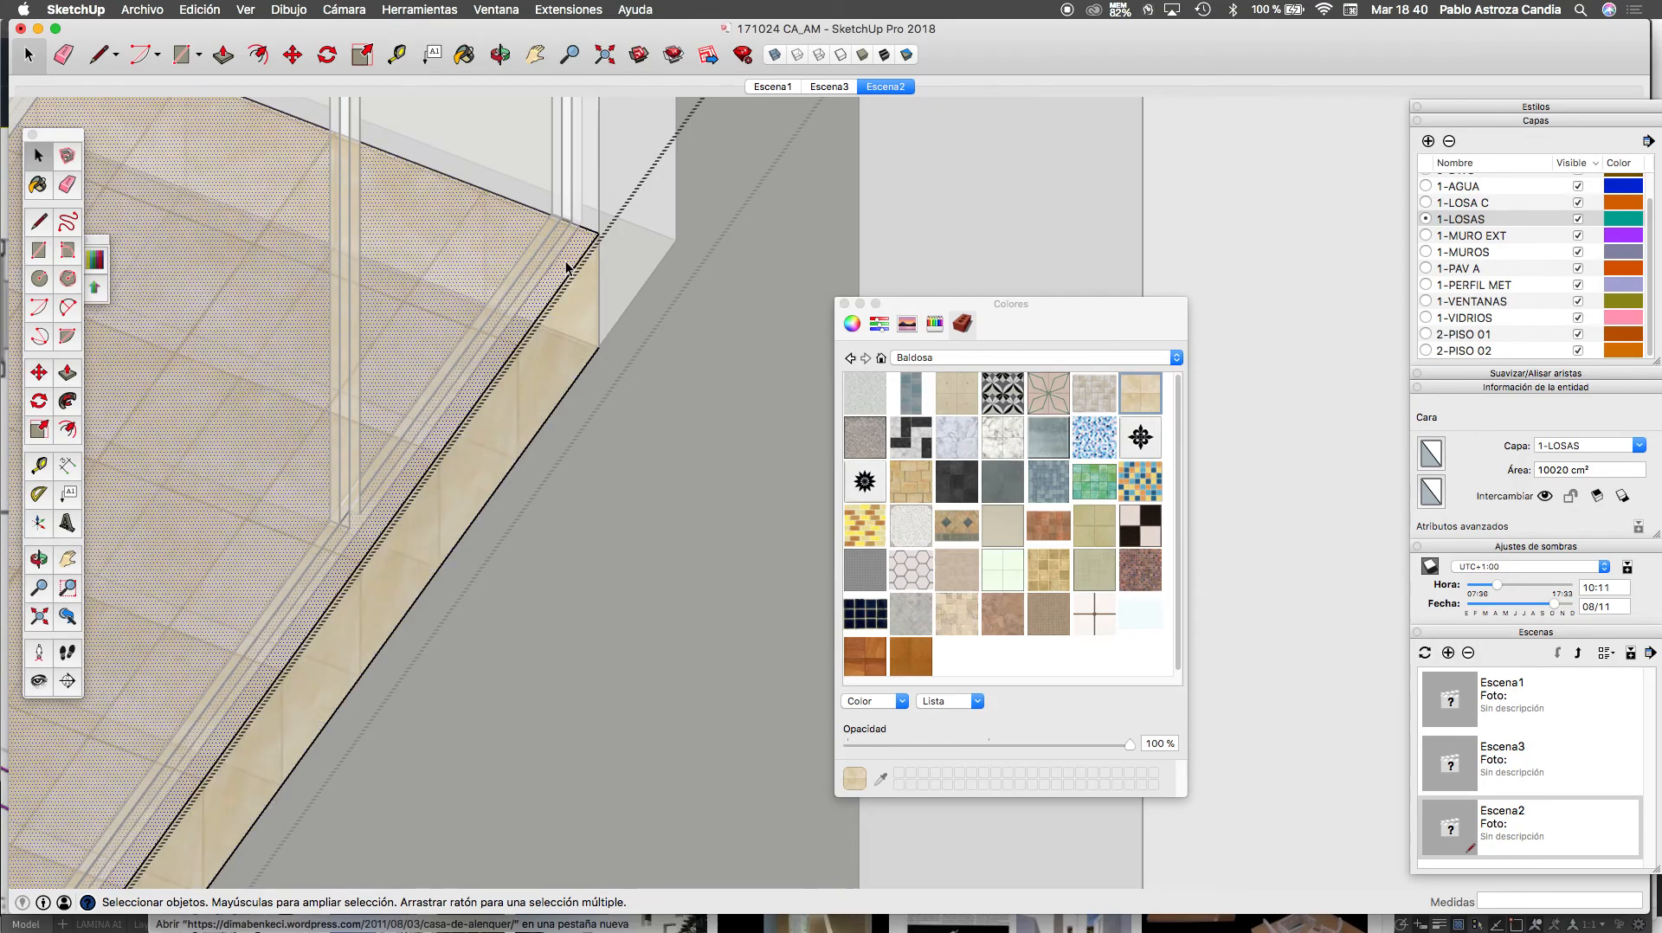
Delete the dividing line drawn along the window frame on the slab's top face
{"action": "scroll", "coordinate": [566, 264], "scroll_direction": "down", "scroll_amount": 3}
{"action": "key", "text": "l"}
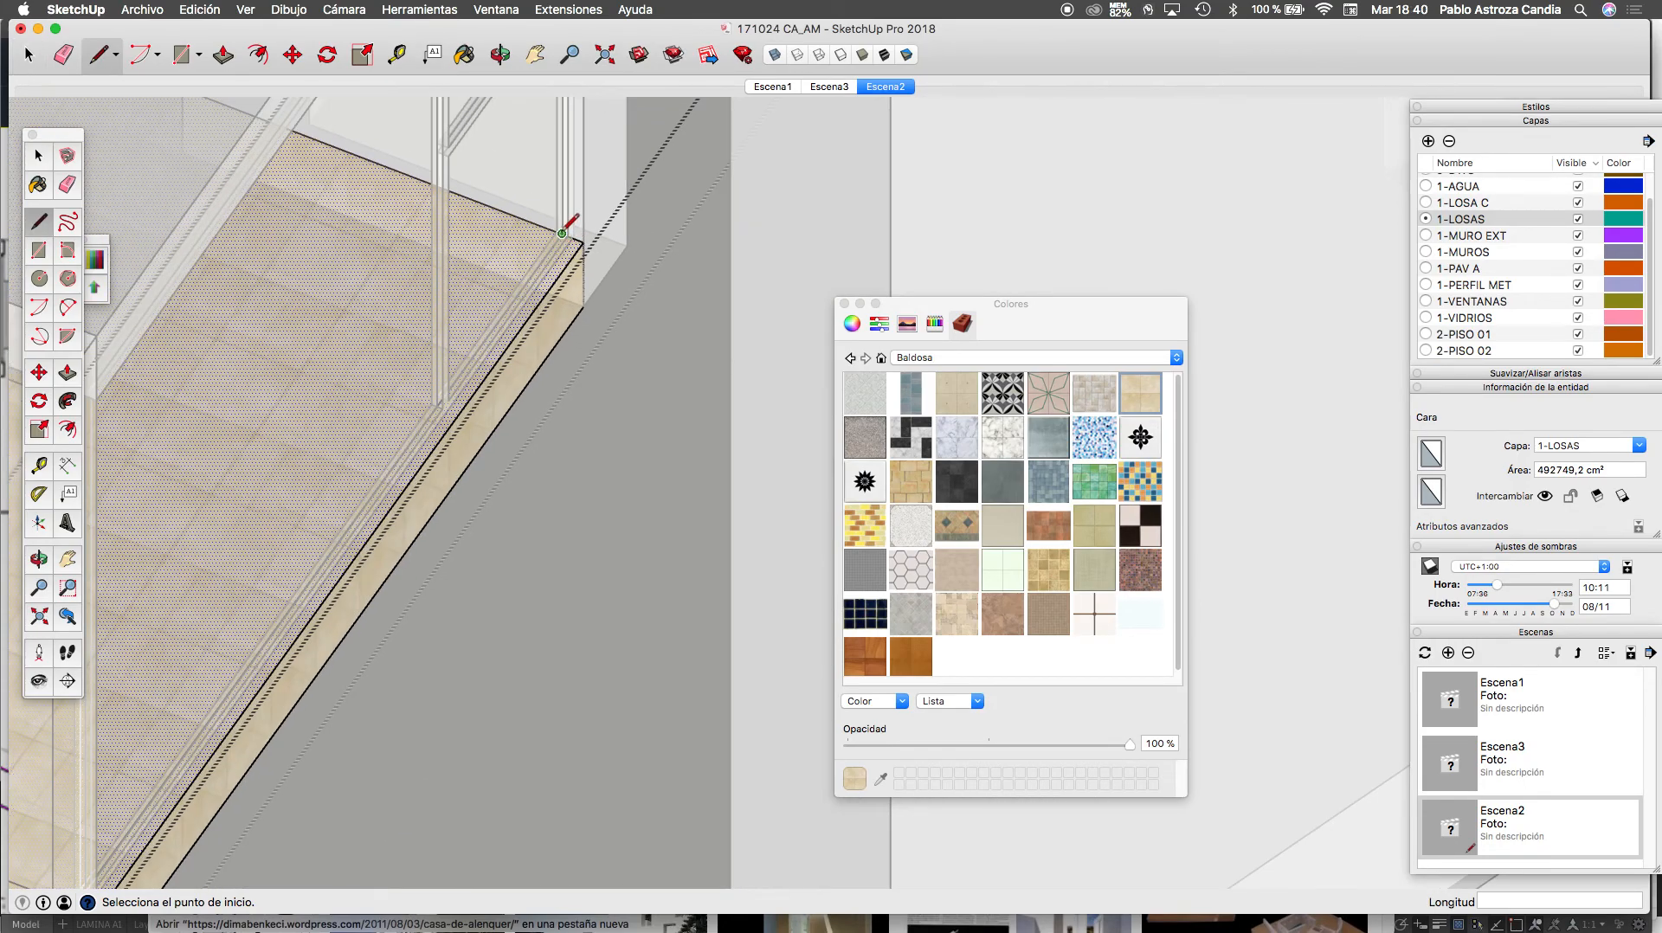
{"action": "scroll", "coordinate": [563, 232], "scroll_direction": "up", "scroll_amount": 3}
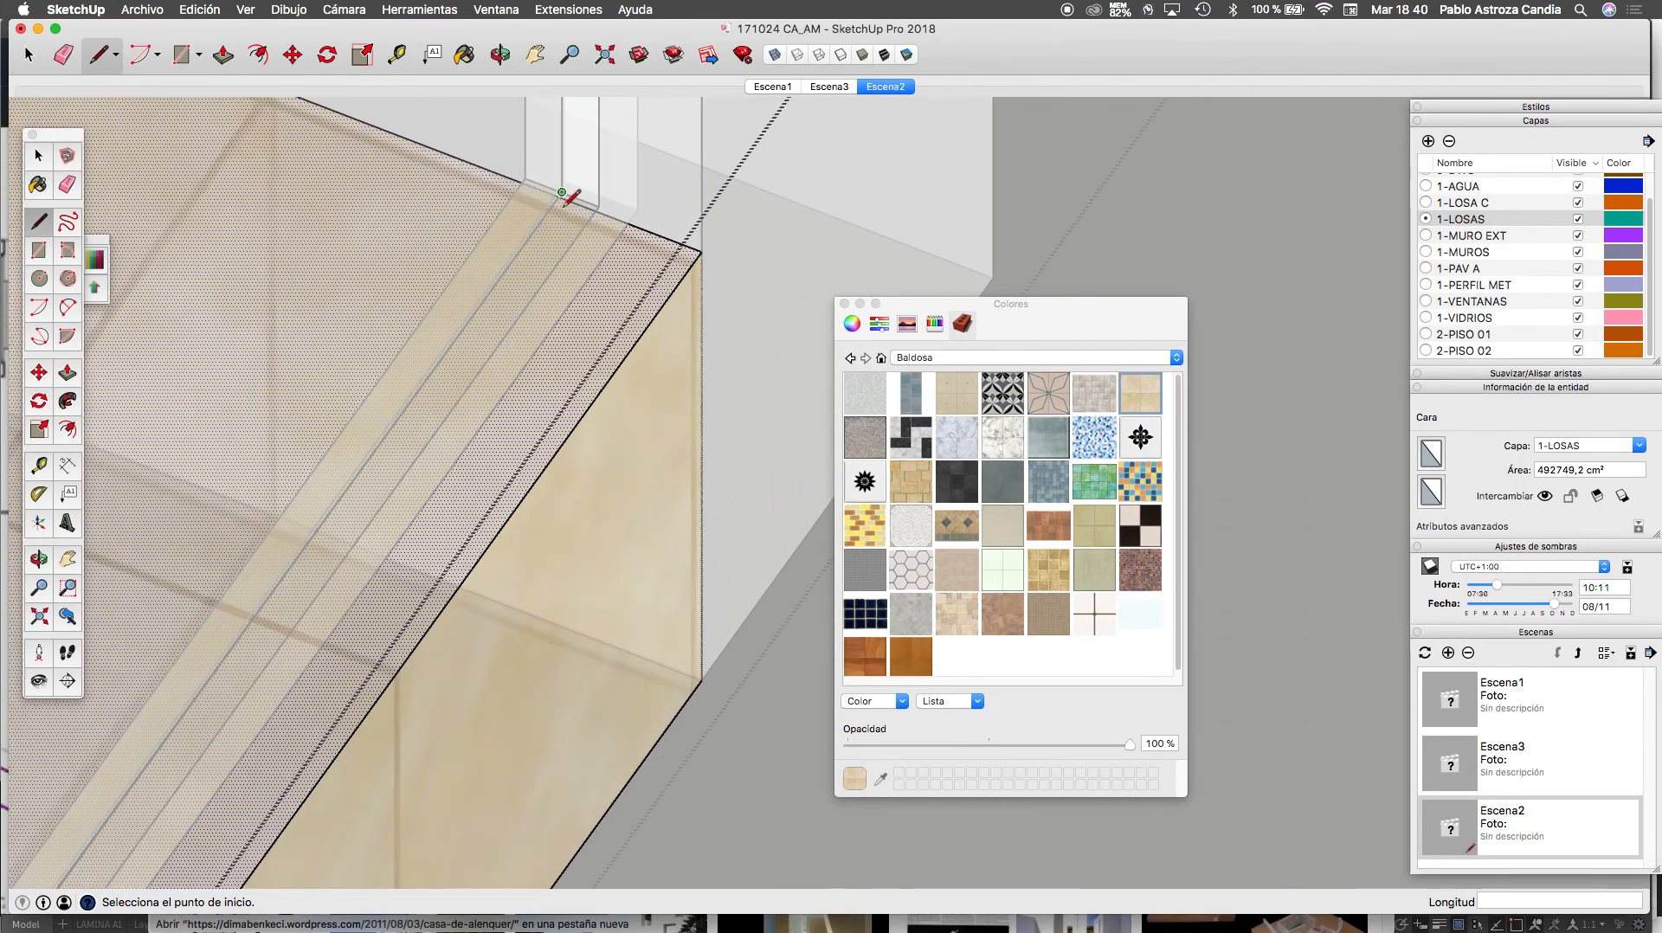
{"action": "scroll", "coordinate": [560, 187], "scroll_direction": "up", "scroll_amount": 2}
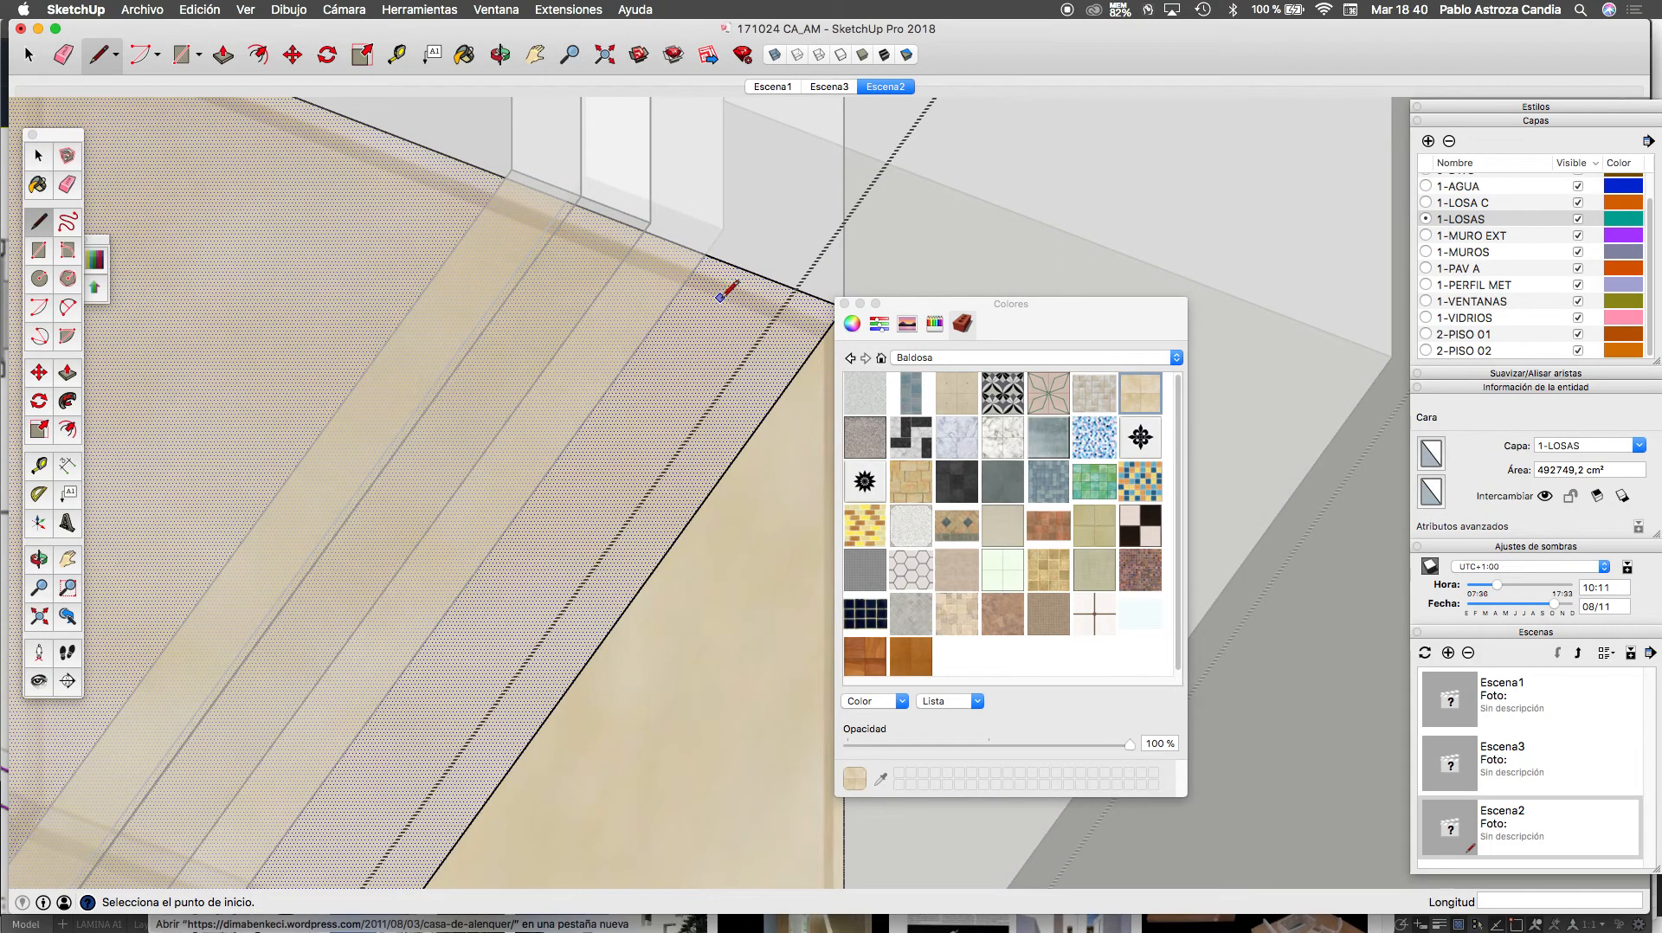
{"action": "scroll", "coordinate": [658, 232], "scroll_direction": "down", "scroll_amount": 2}
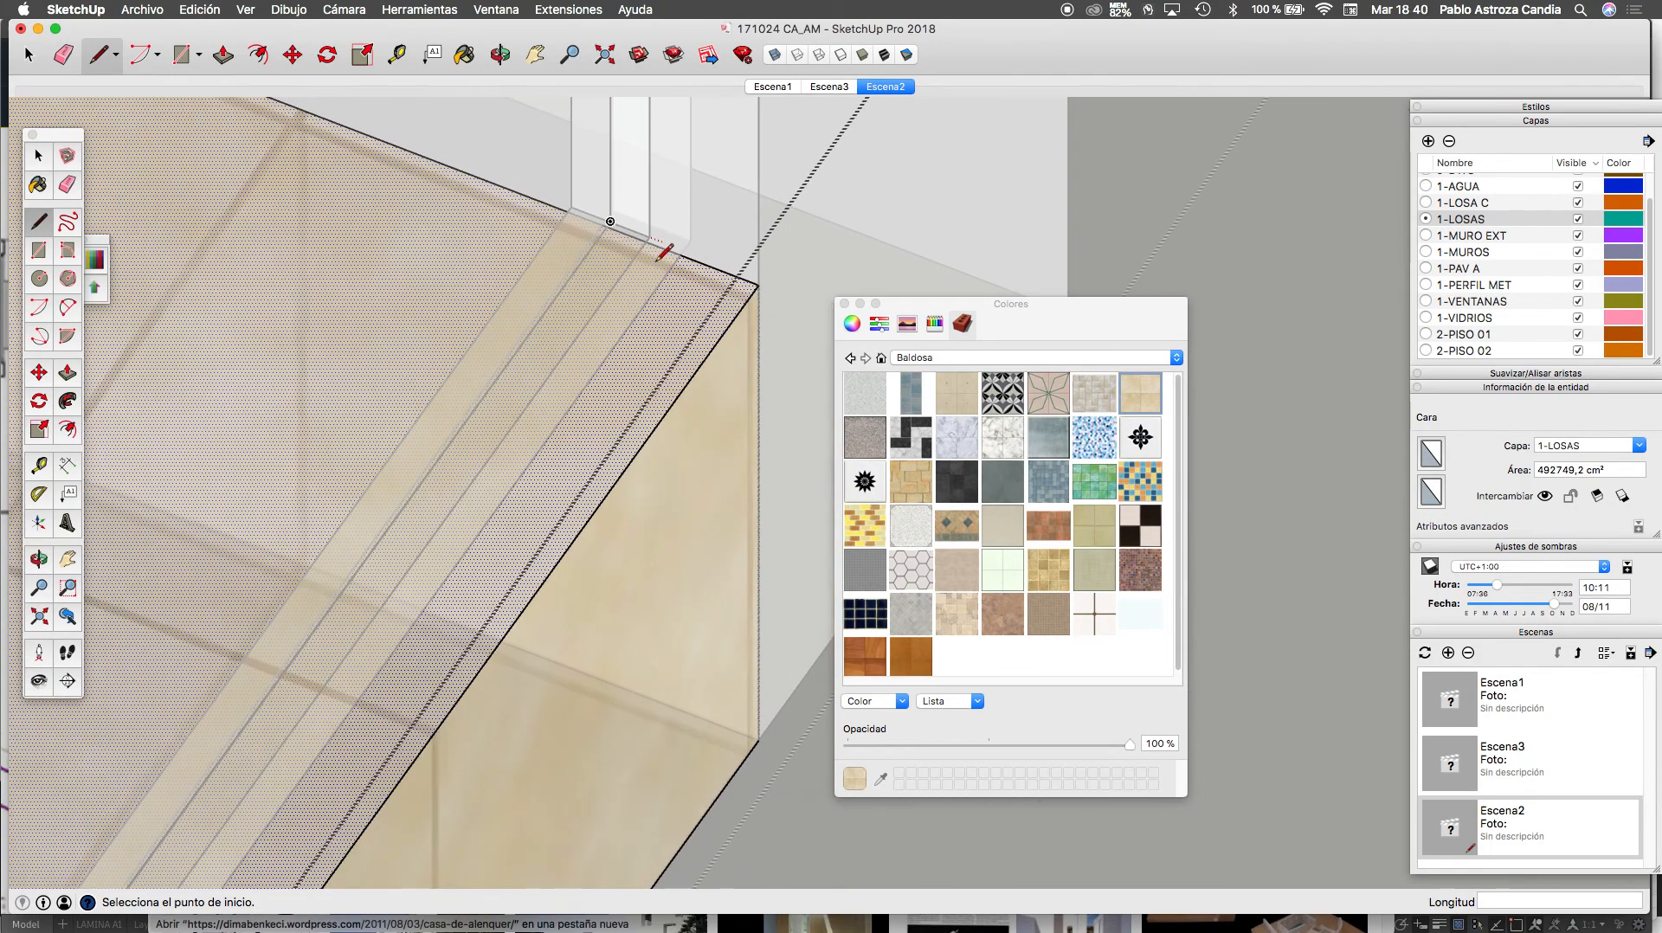
{"action": "left_click", "coordinate": [502, 55]}
{"action": "mouse_move", "coordinate": [612, 252]}
{"action": "left_mouse_down"}
{"action": "mouse_move", "coordinate": [520, 141]}
{"action": "mouse_move", "coordinate": [574, 133]}
{"action": "mouse_move", "coordinate": [603, 7]}
{"action": "mouse_move", "coordinate": [353, 36]}
{"action": "mouse_move", "coordinate": [548, 147]}
{"action": "mouse_move", "coordinate": [693, 333]}
{"action": "mouse_move", "coordinate": [646, 274]}
{"action": "mouse_move", "coordinate": [623, 274]}
{"action": "left_mouse_up"}
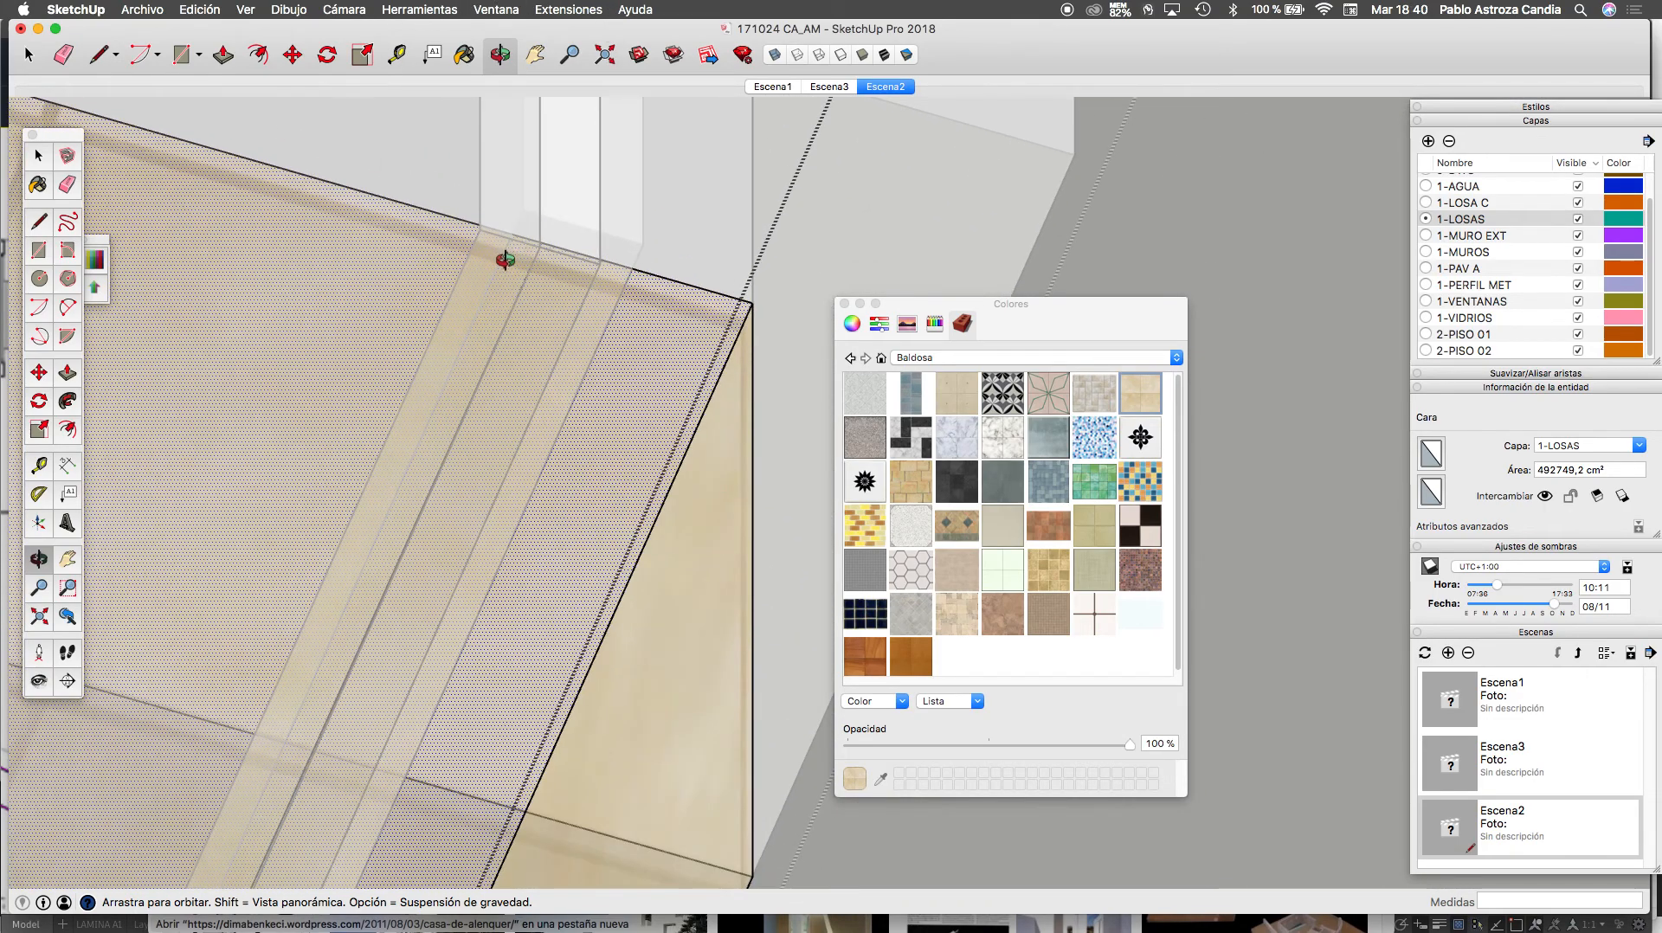
{"action": "key", "text": "space"}
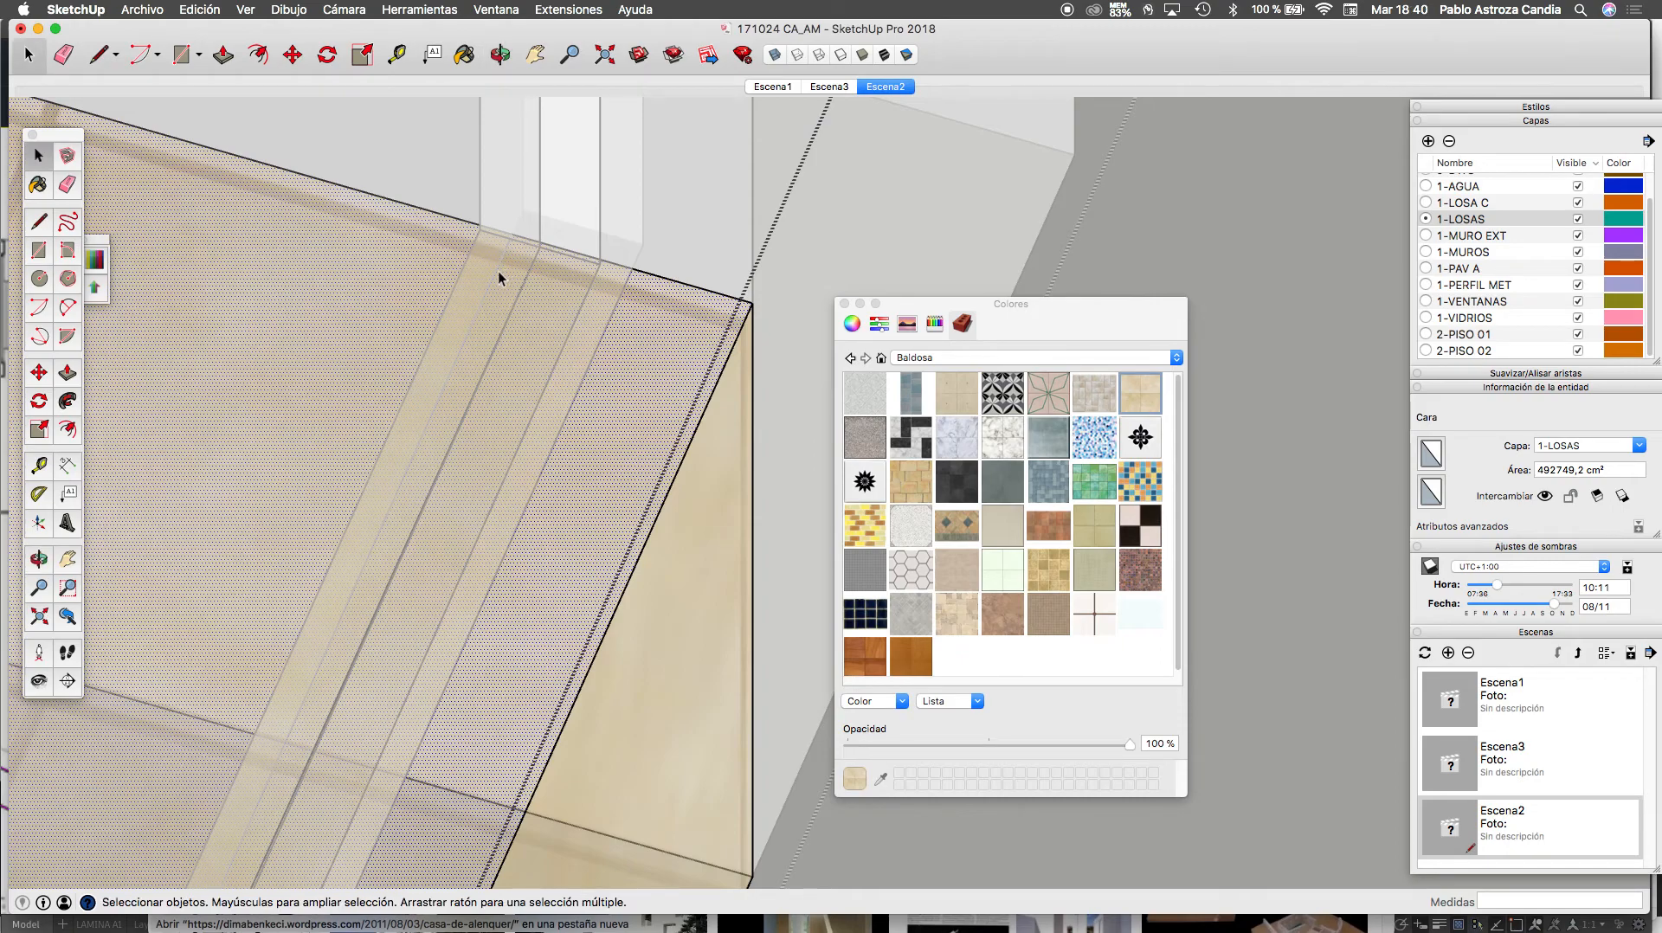
{"action": "left_click", "coordinate": [520, 297]}
{"action": "key", "text": "Delete"}
{"action": "scroll", "coordinate": [668, 264], "scroll_direction": "down", "scroll_amount": 3}
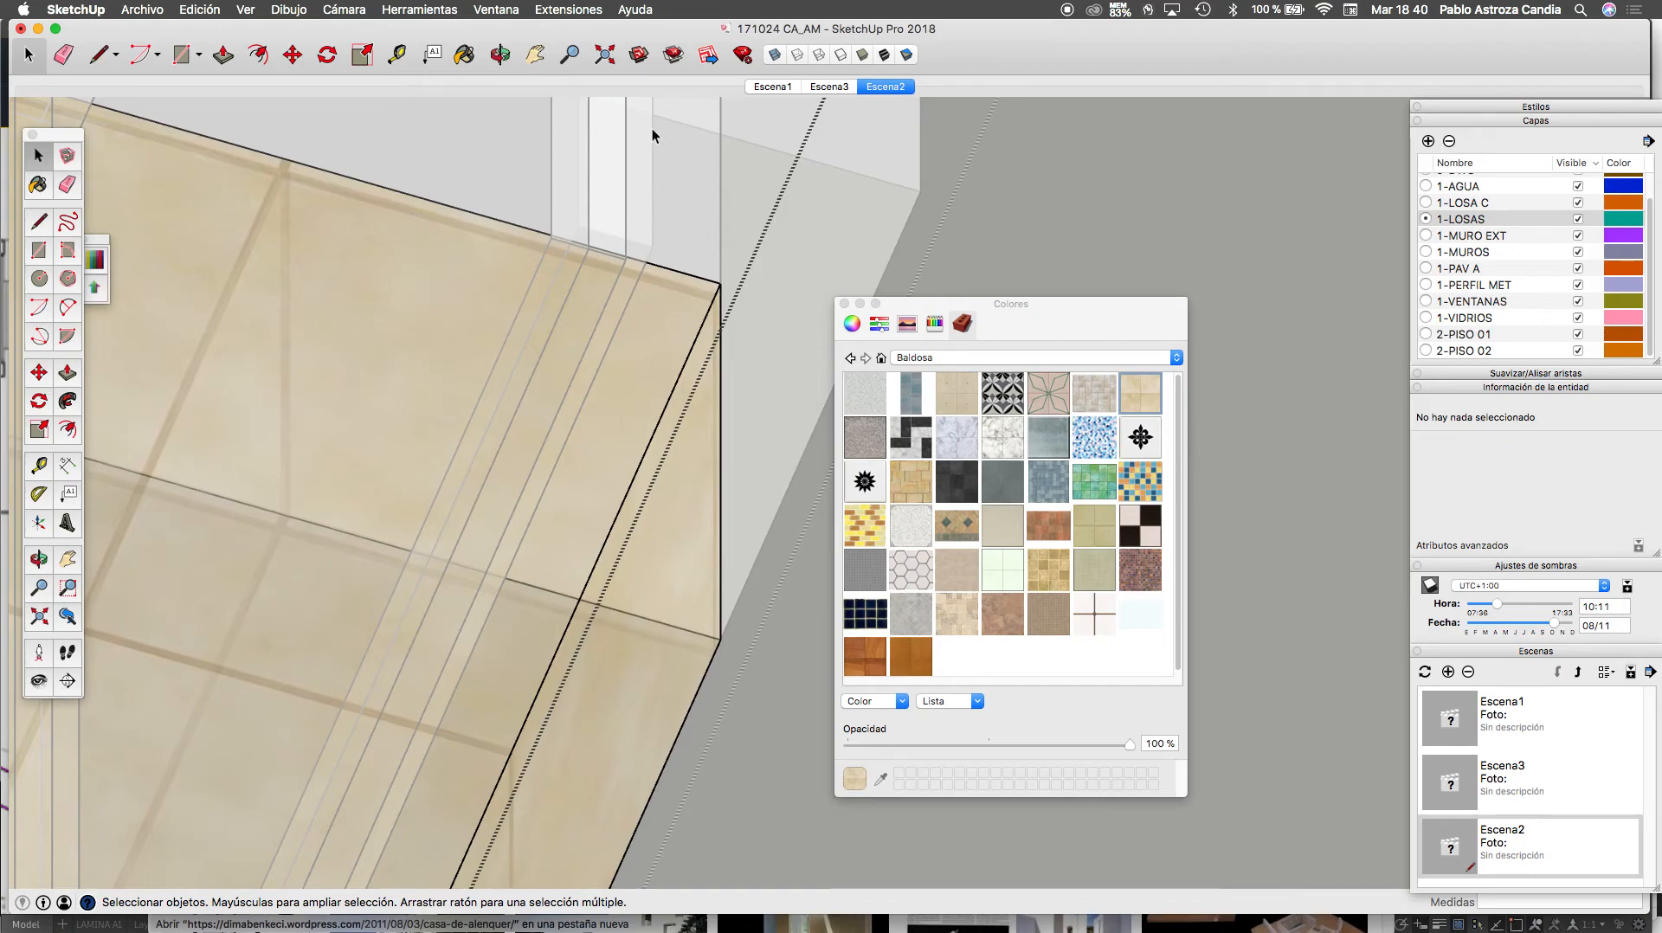
Leave the slab component and view the glazed opening from inside in the separate floor copy near the origin, with X-ray display off
{"action": "scroll", "coordinate": [639, 442], "scroll_direction": "down", "scroll_amount": 6}
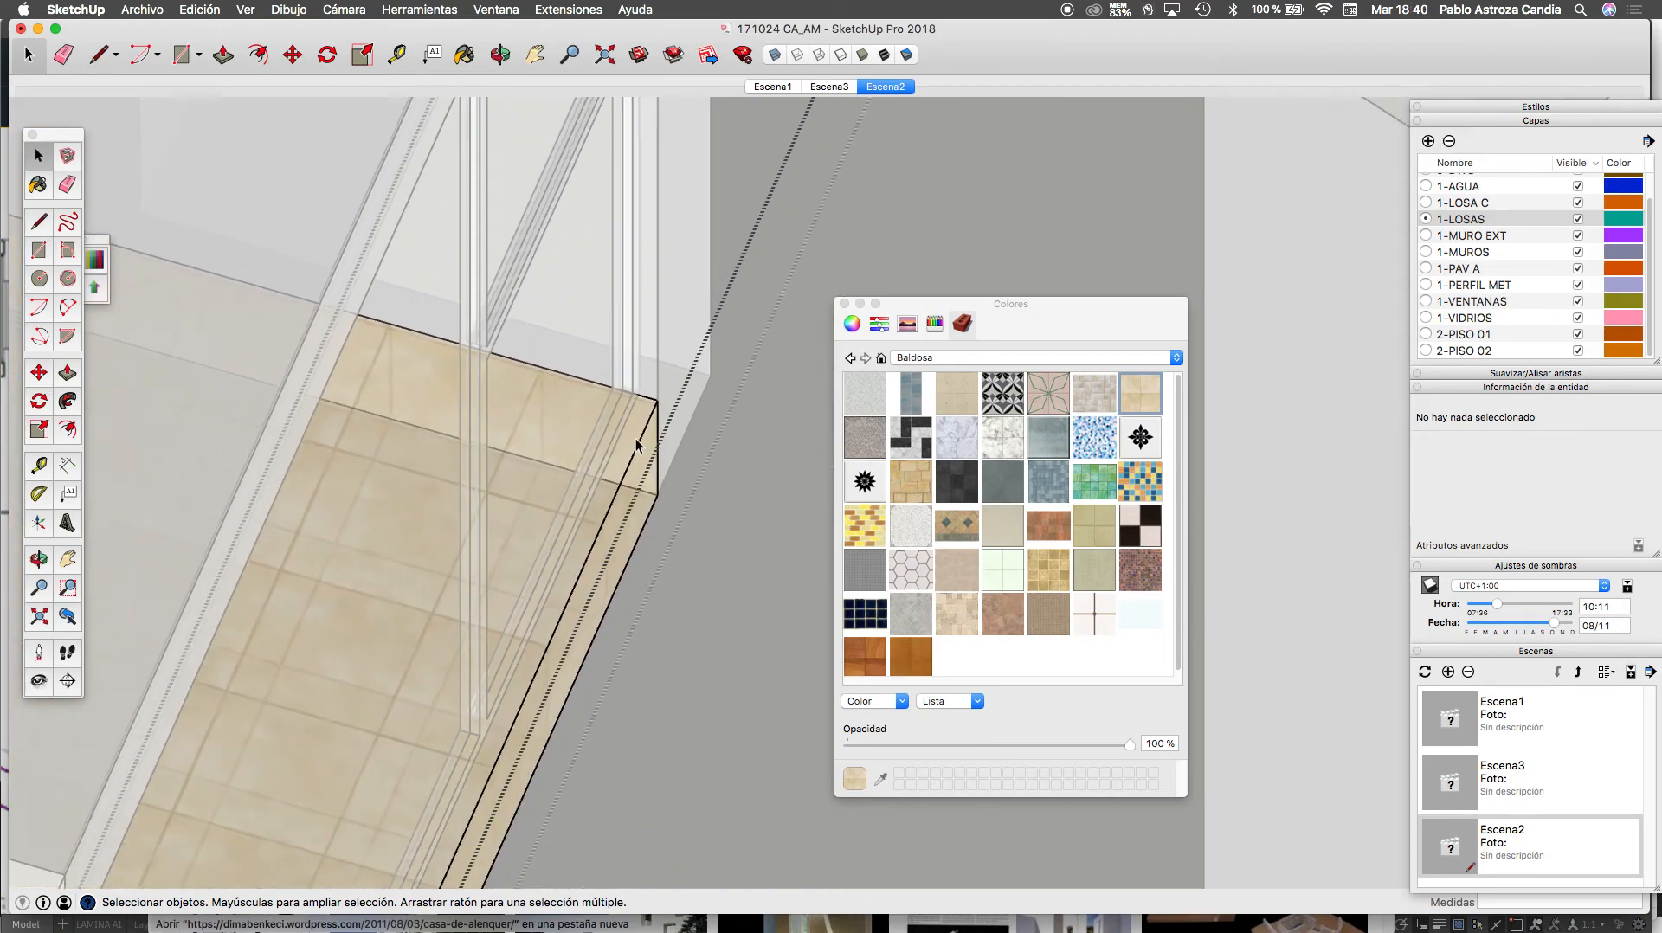
{"action": "scroll", "coordinate": [639, 428], "scroll_direction": "down", "scroll_amount": 10}
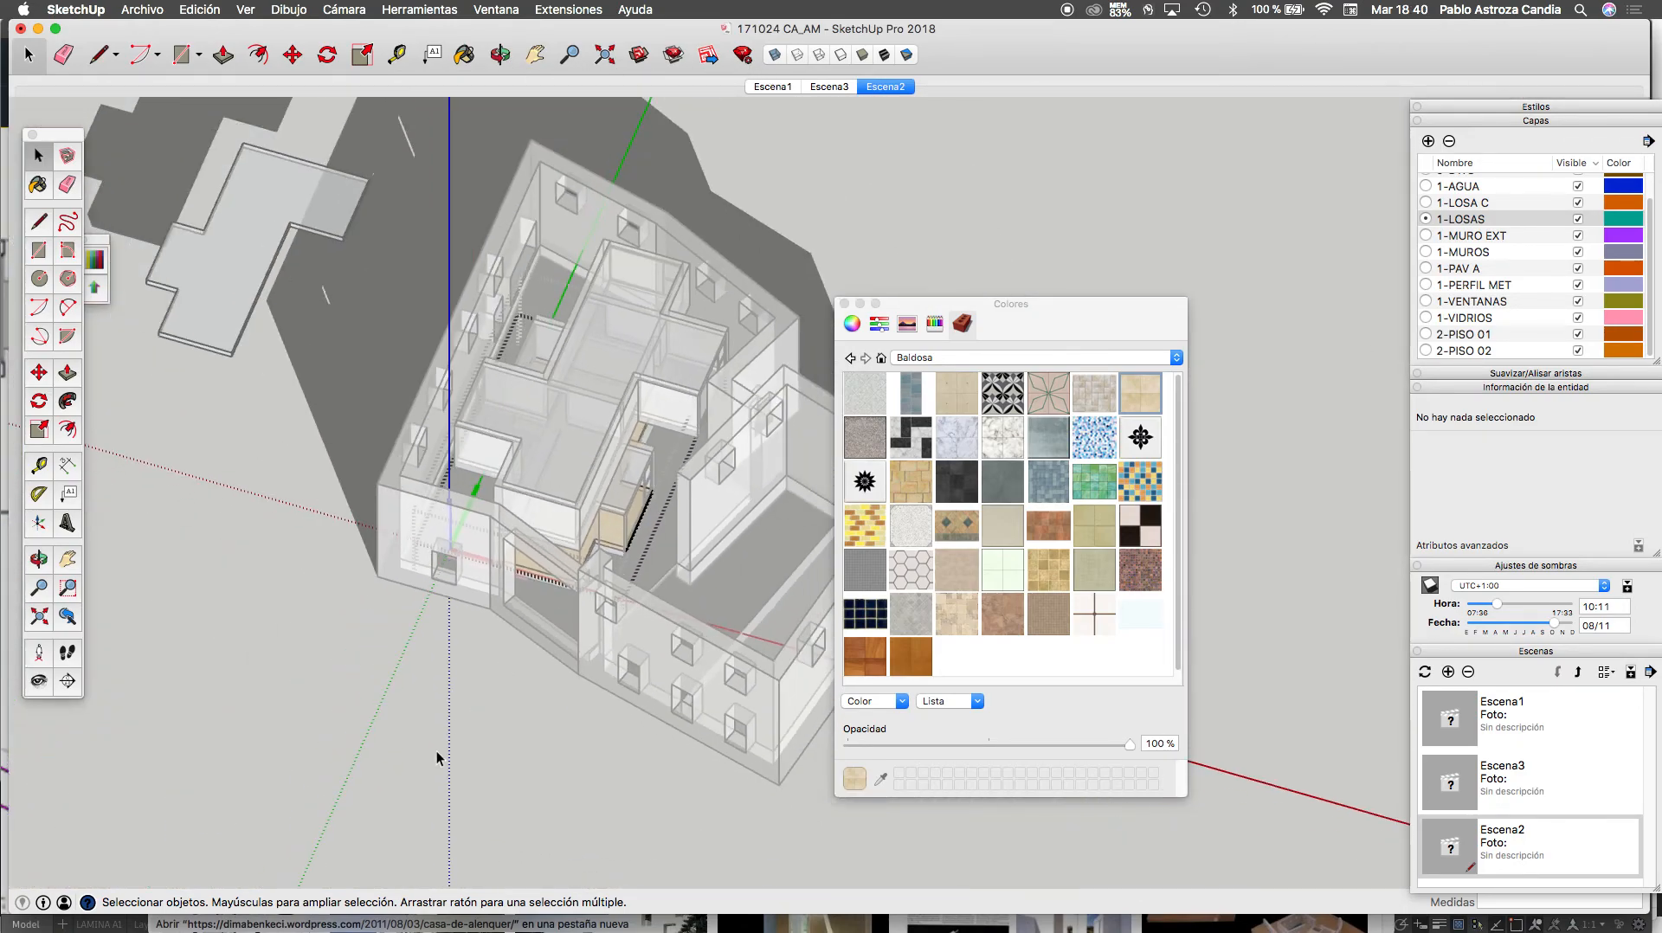
{"action": "left_click", "coordinate": [615, 490]}
{"action": "scroll", "coordinate": [614, 720], "scroll_direction": "down", "scroll_amount": 4}
{"action": "scroll", "coordinate": [663, 377], "scroll_direction": "up", "scroll_amount": 12}
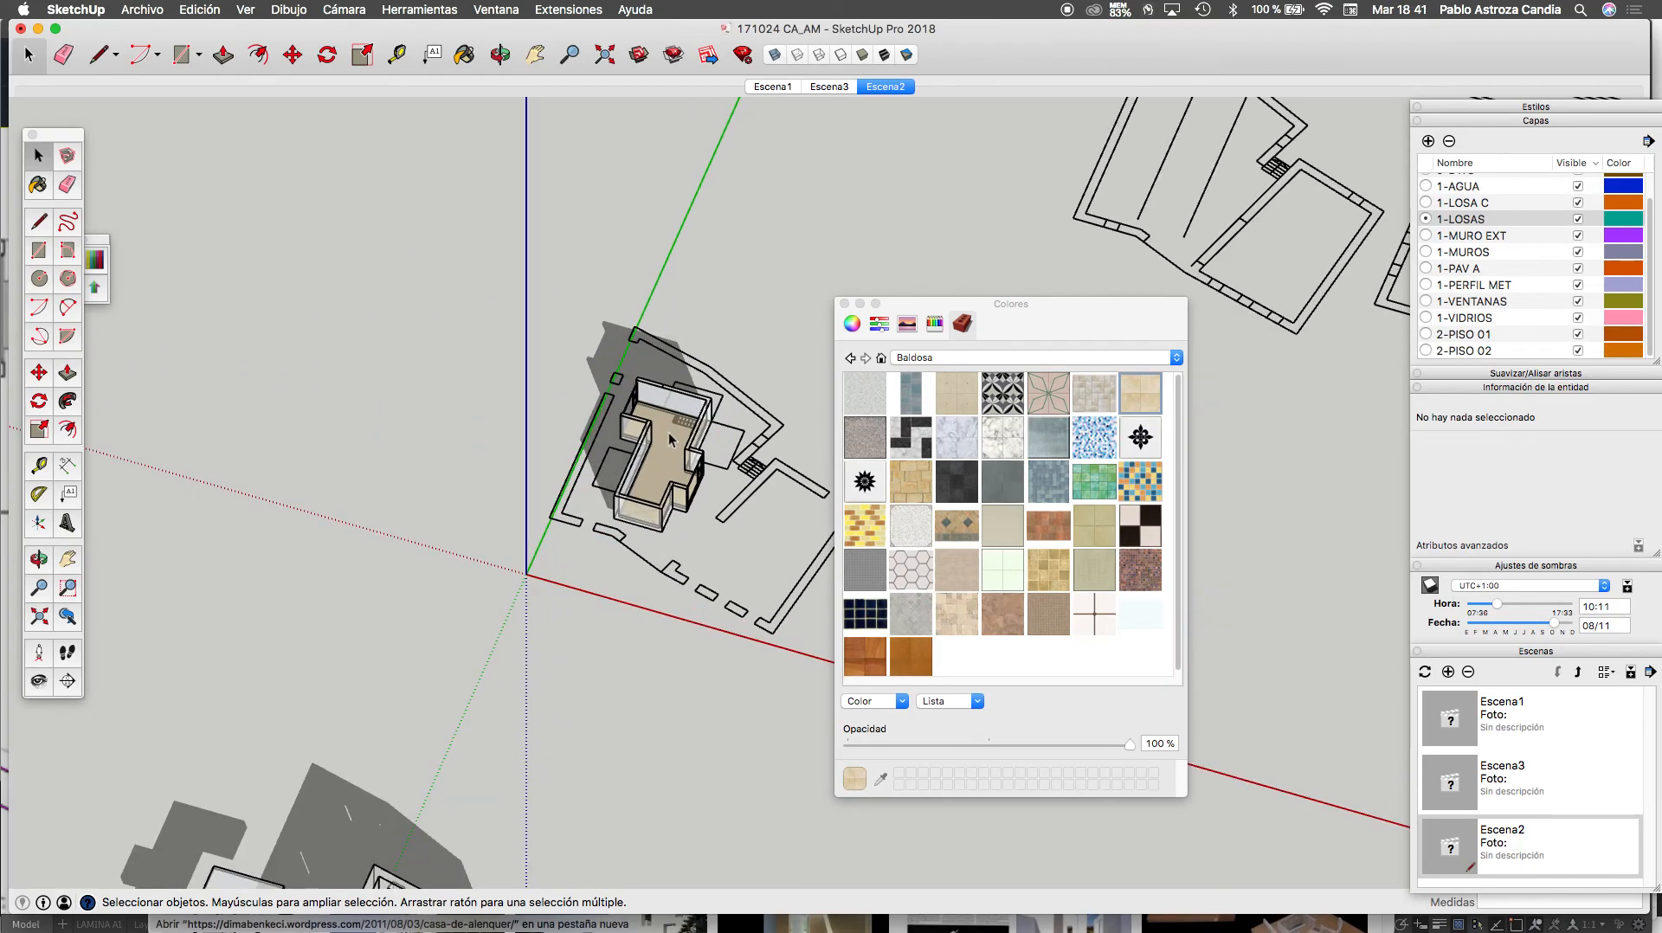
{"action": "scroll", "coordinate": [682, 485], "scroll_direction": "up", "scroll_amount": 2}
{"action": "left_click", "coordinate": [501, 54]}
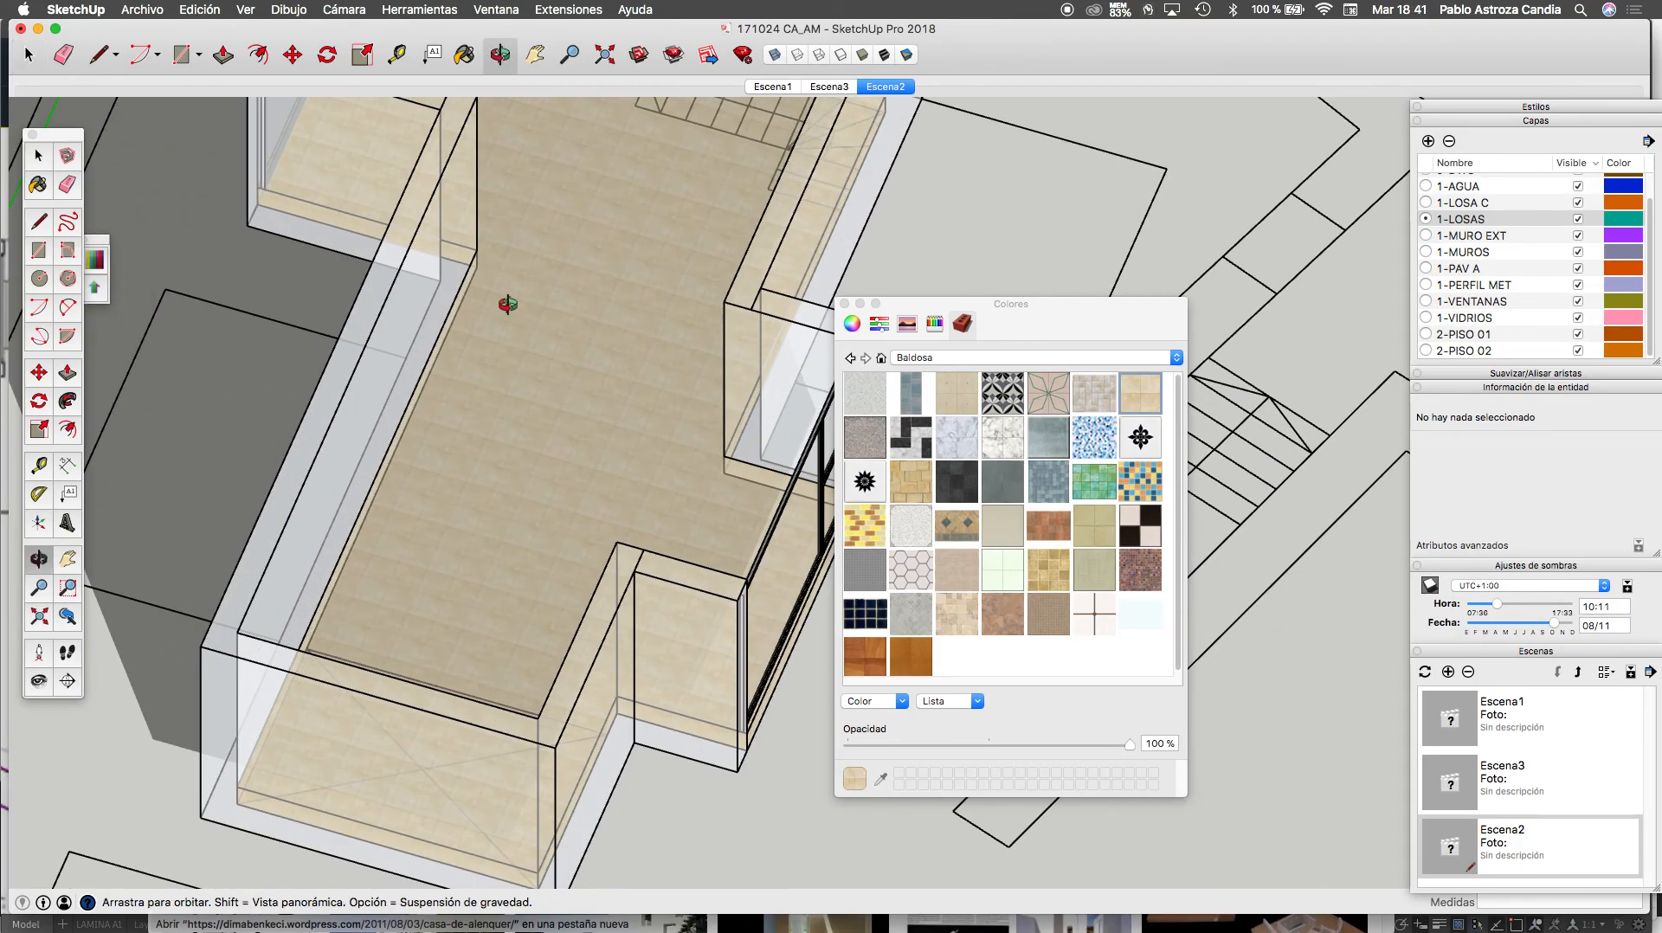
{"action": "left_click_drag", "start_coordinate": [508, 248], "coordinate": [950, 416]}
{"action": "scroll", "coordinate": [385, 381], "scroll_direction": "down", "scroll_amount": 3}
{"action": "scroll", "coordinate": [385, 381], "scroll_direction": "down", "scroll_amount": 3}
{"action": "scroll", "coordinate": [557, 492], "scroll_direction": "up", "scroll_amount": 15}
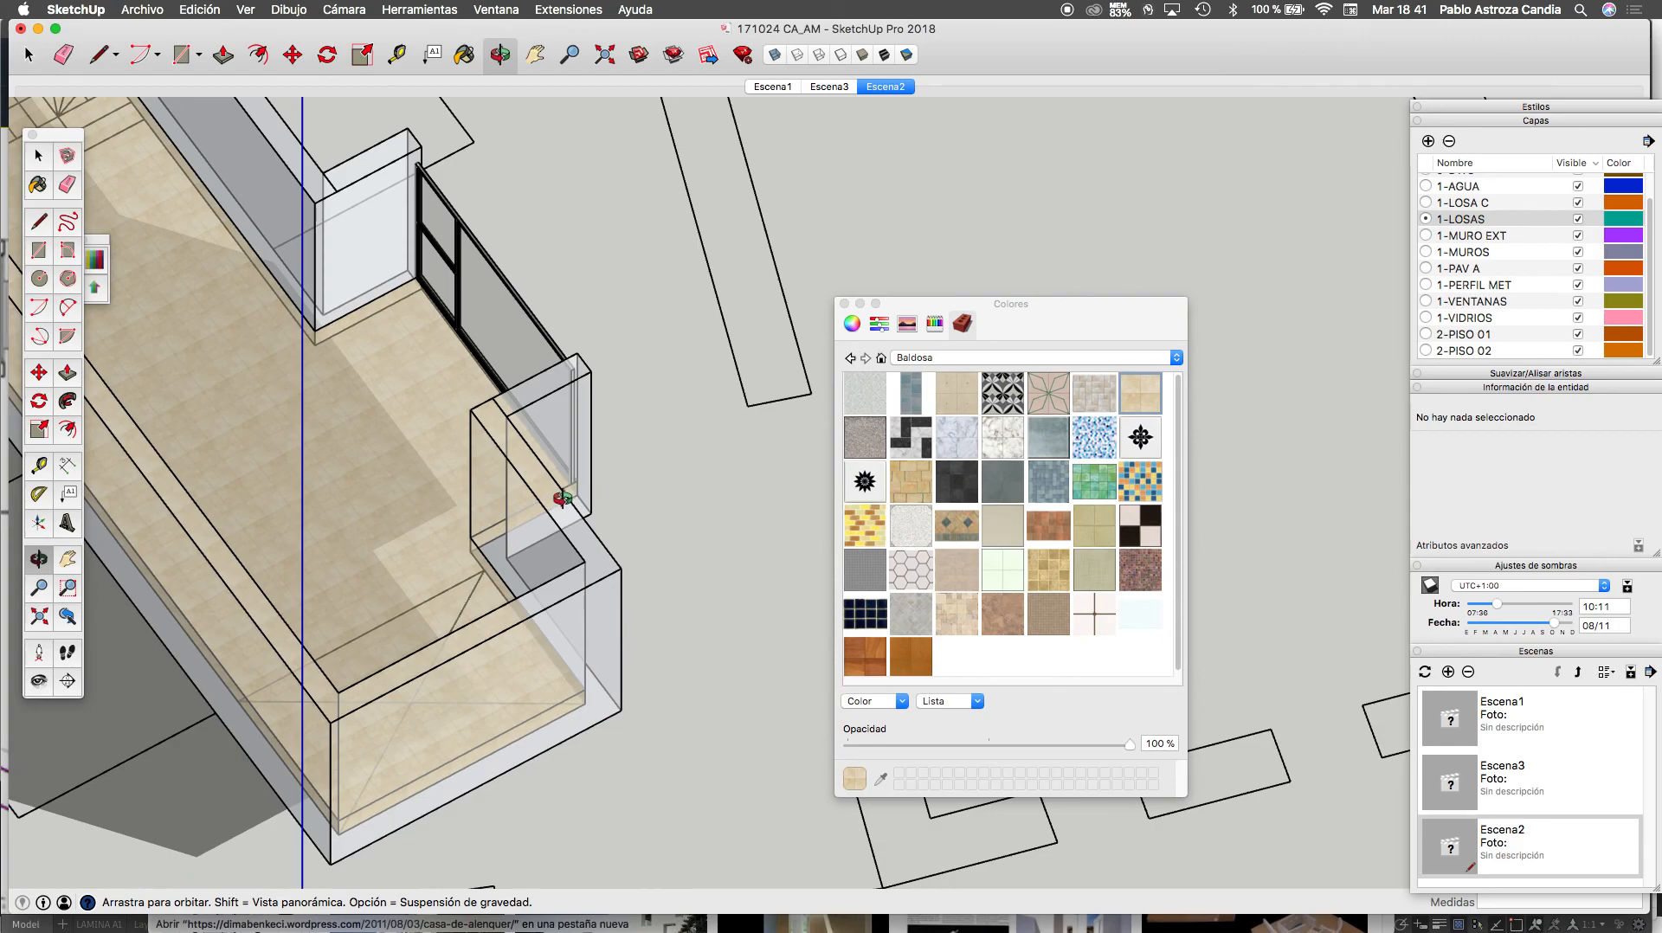
{"action": "left_click_drag", "start_coordinate": [361, 408], "coordinate": [771, 475]}
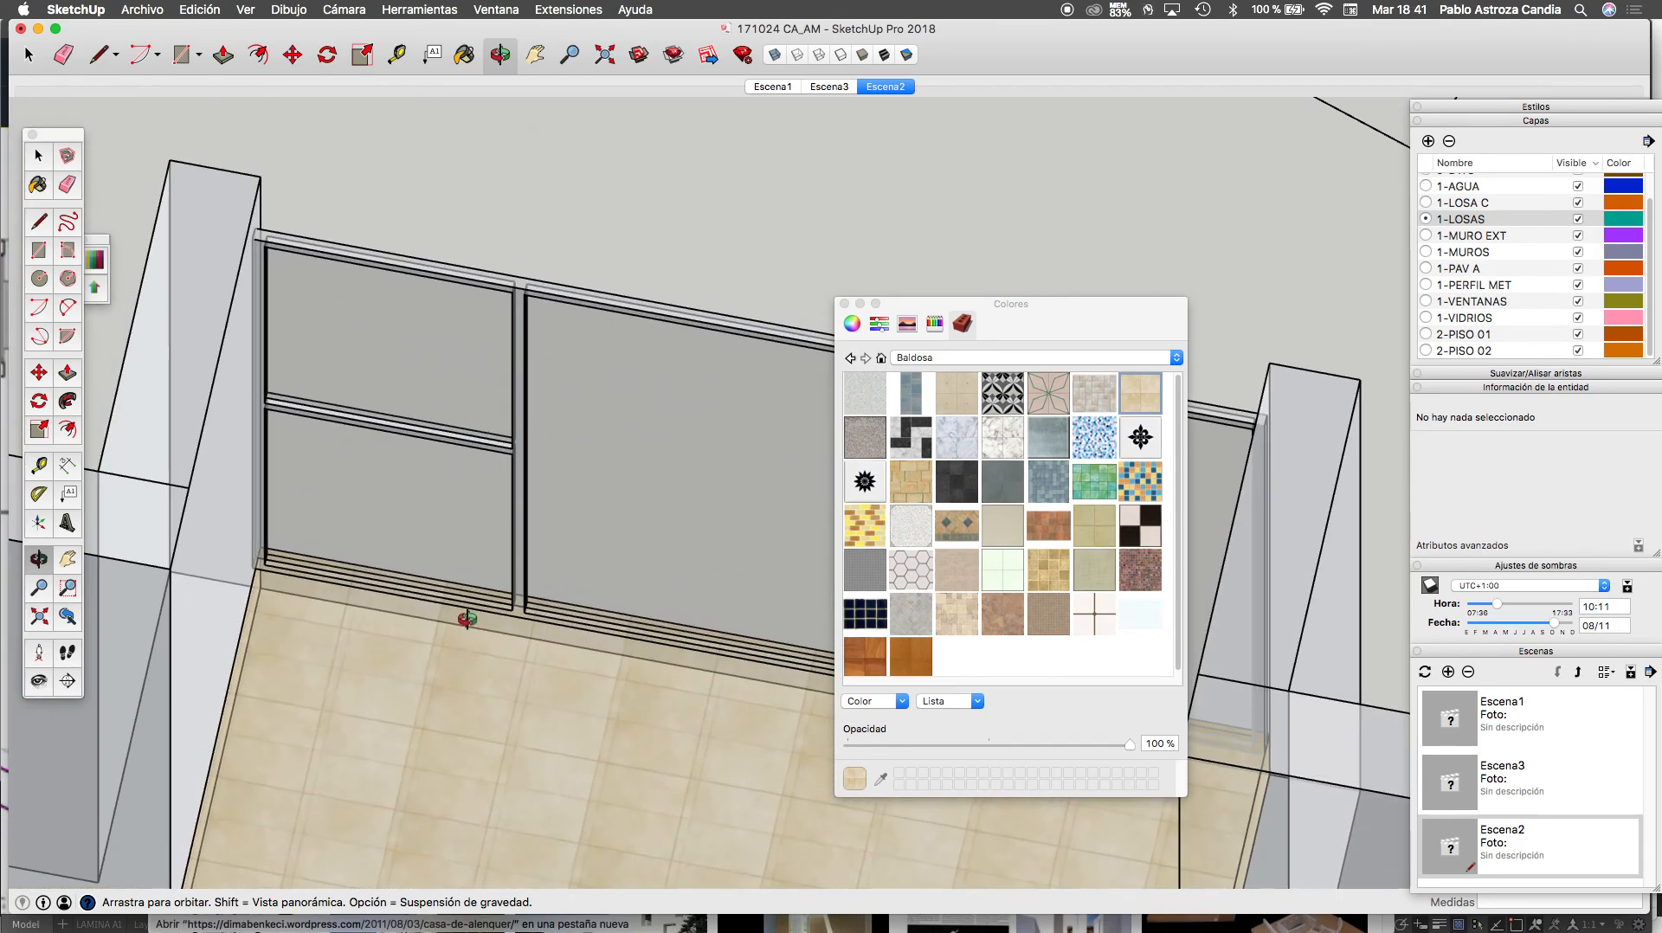
{"action": "left_click", "coordinate": [772, 58]}
{"action": "scroll", "coordinate": [546, 488], "scroll_direction": "down", "scroll_amount": 3}
{"action": "scroll", "coordinate": [389, 567], "scroll_direction": "up", "scroll_amount": 10}
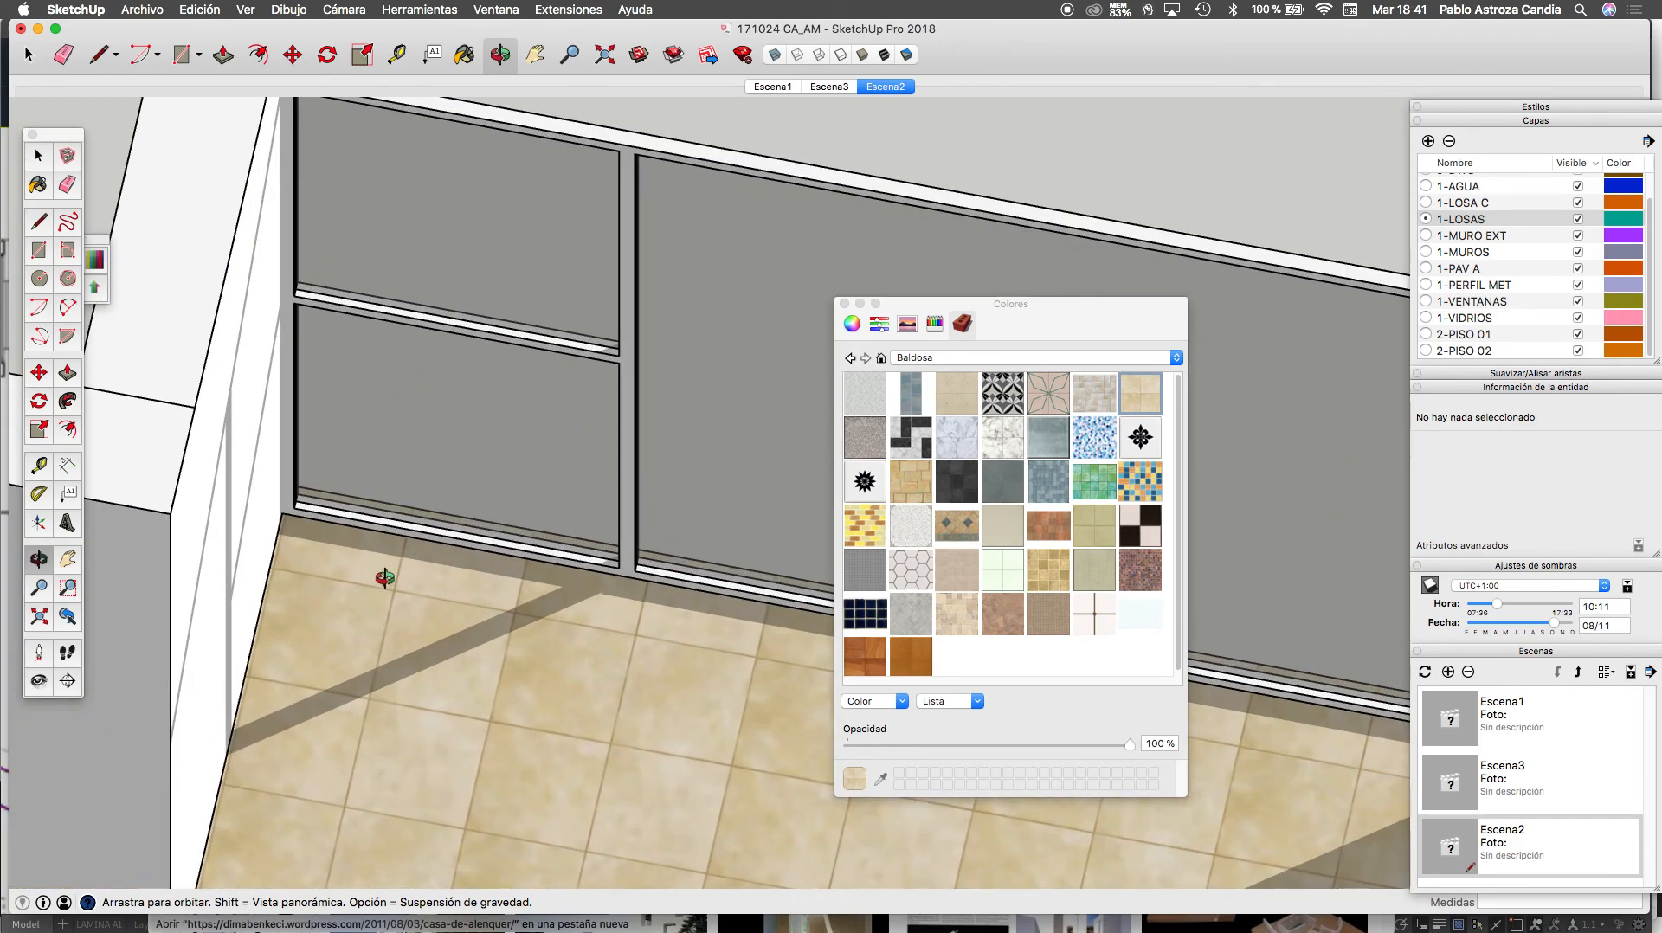
Open this copy's tiled floor slab component, select all its geometry, and turn on X-ray display
{"action": "left_click_drag", "start_coordinate": [354, 525], "coordinate": [340, 382]}
{"action": "key", "text": "space"}
{"action": "triple_click", "coordinate": [339, 384]}
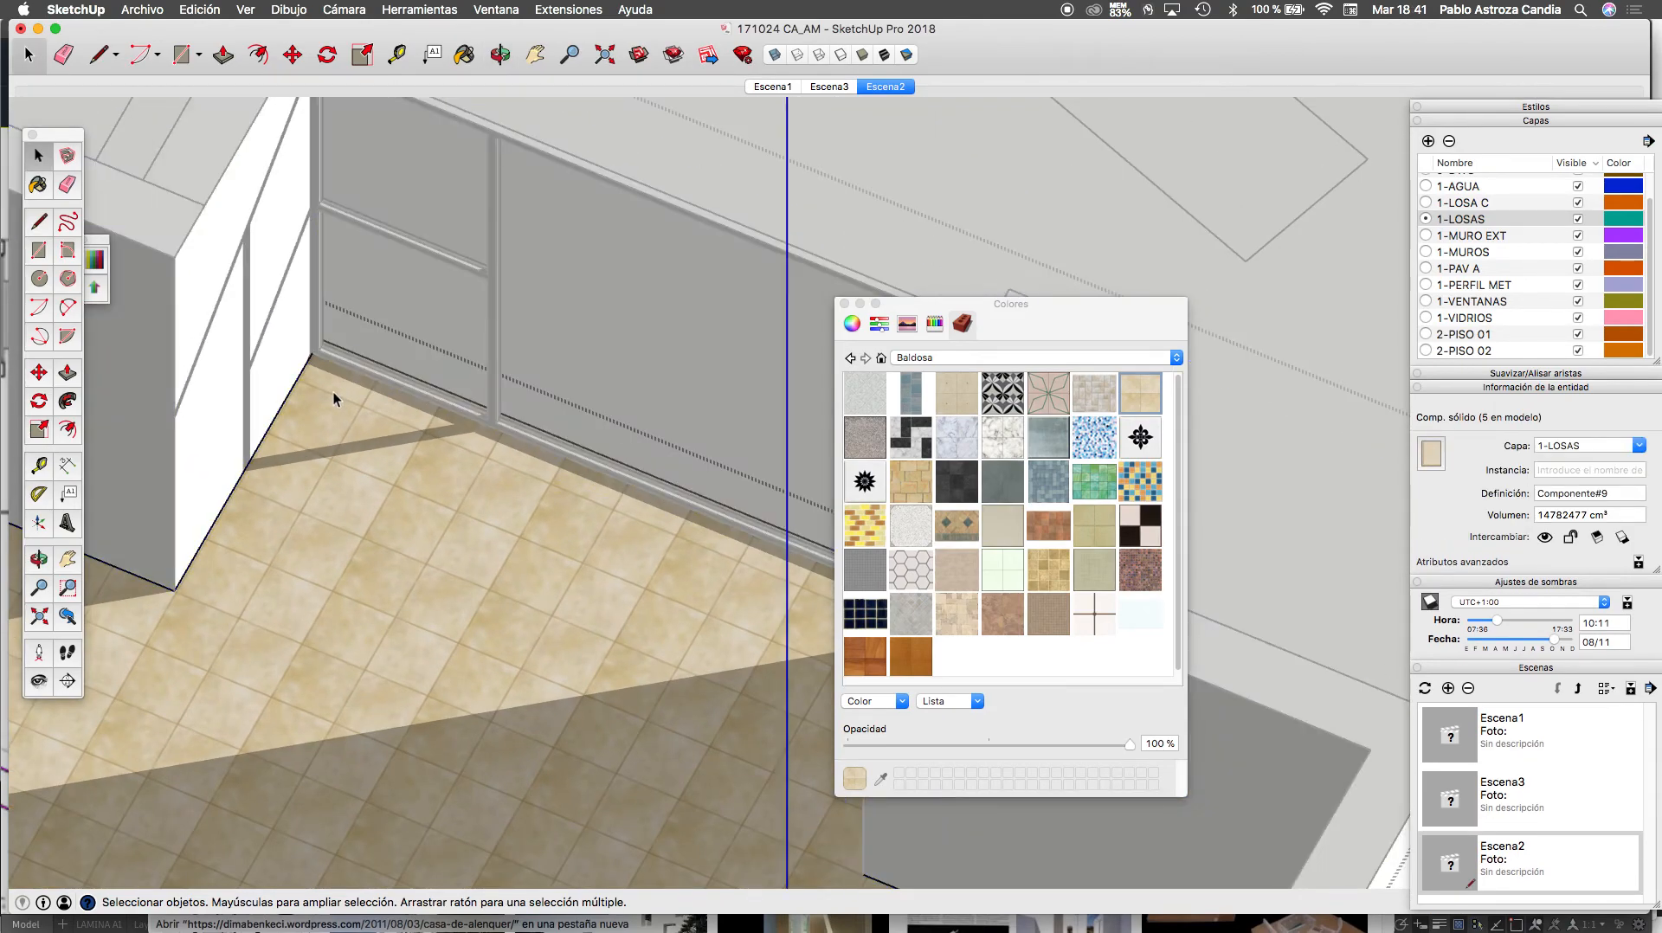
{"action": "left_click", "coordinate": [776, 56]}
{"action": "scroll", "coordinate": [323, 367], "scroll_direction": "up", "scroll_amount": 4}
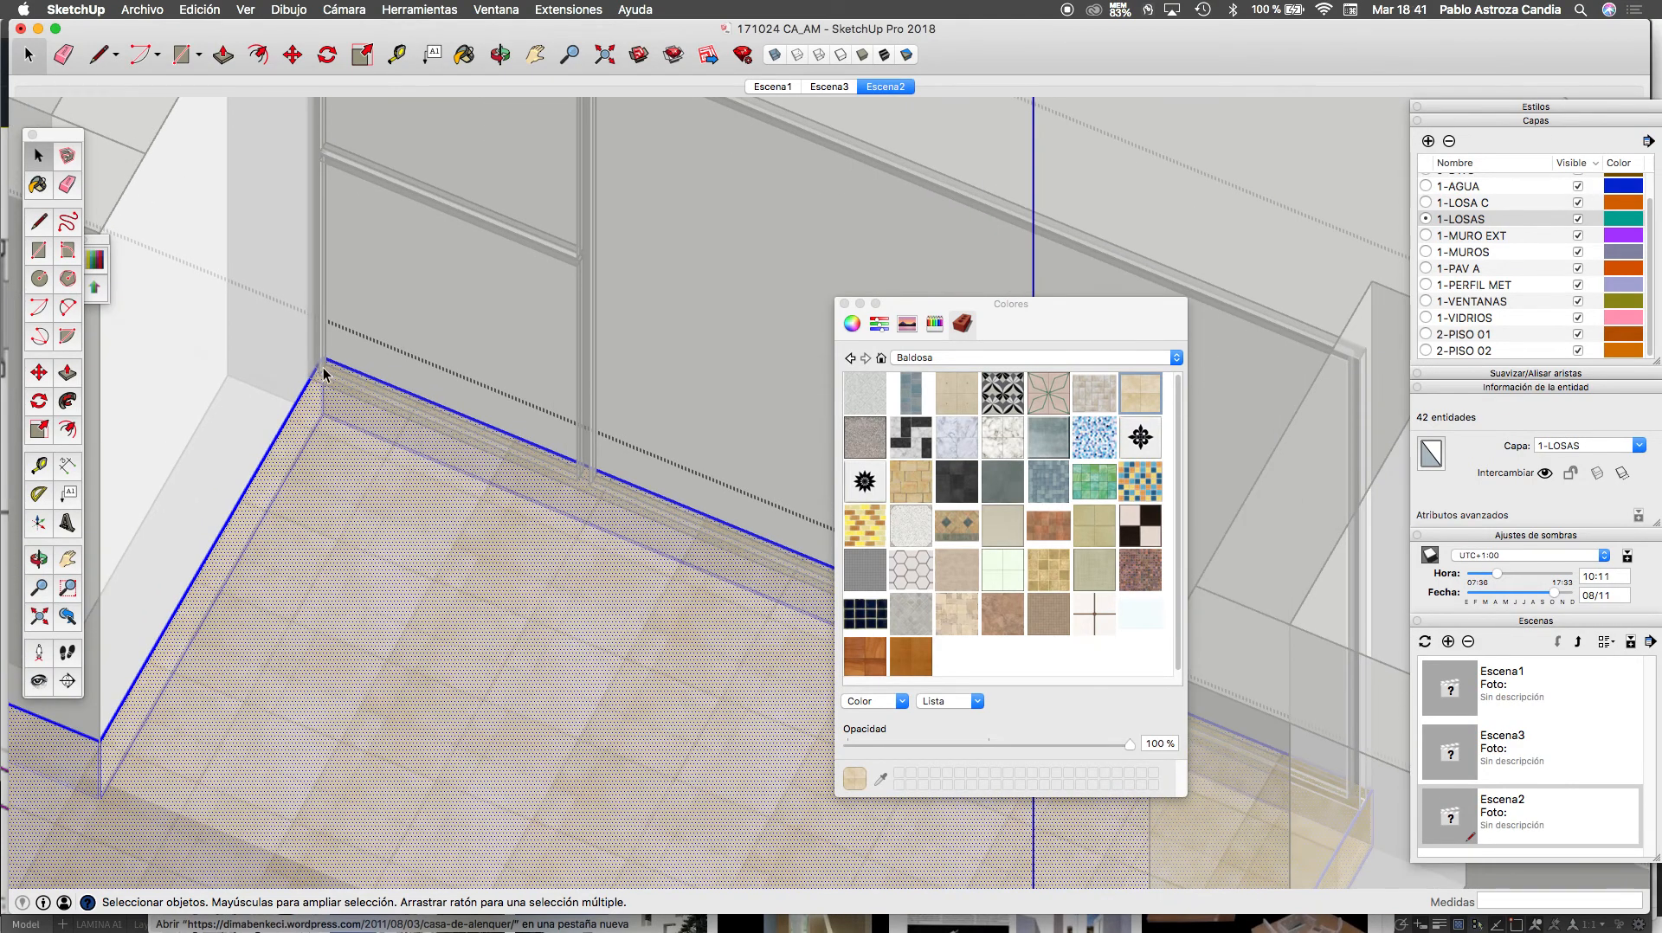
{"action": "scroll", "coordinate": [323, 367], "scroll_direction": "up", "scroll_amount": 3}
Draw a line about 334 cm long across the slab's top face along the inner side of the window frame
{"action": "key", "text": "l"}
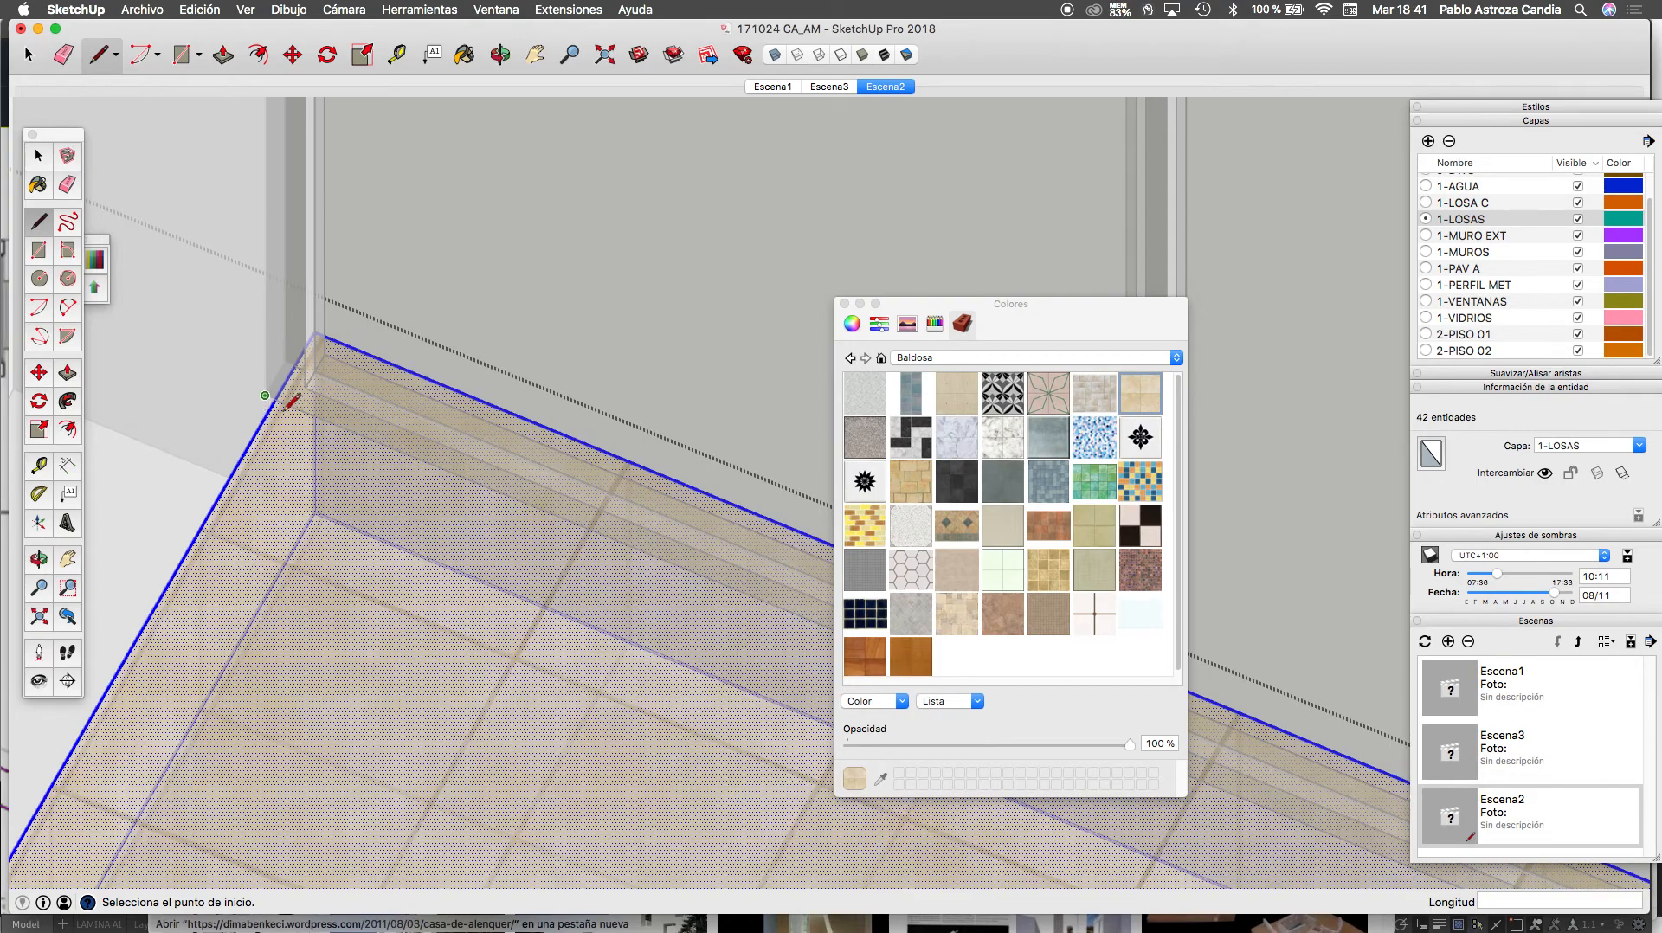
{"action": "scroll", "coordinate": [278, 403], "scroll_direction": "up", "scroll_amount": 4}
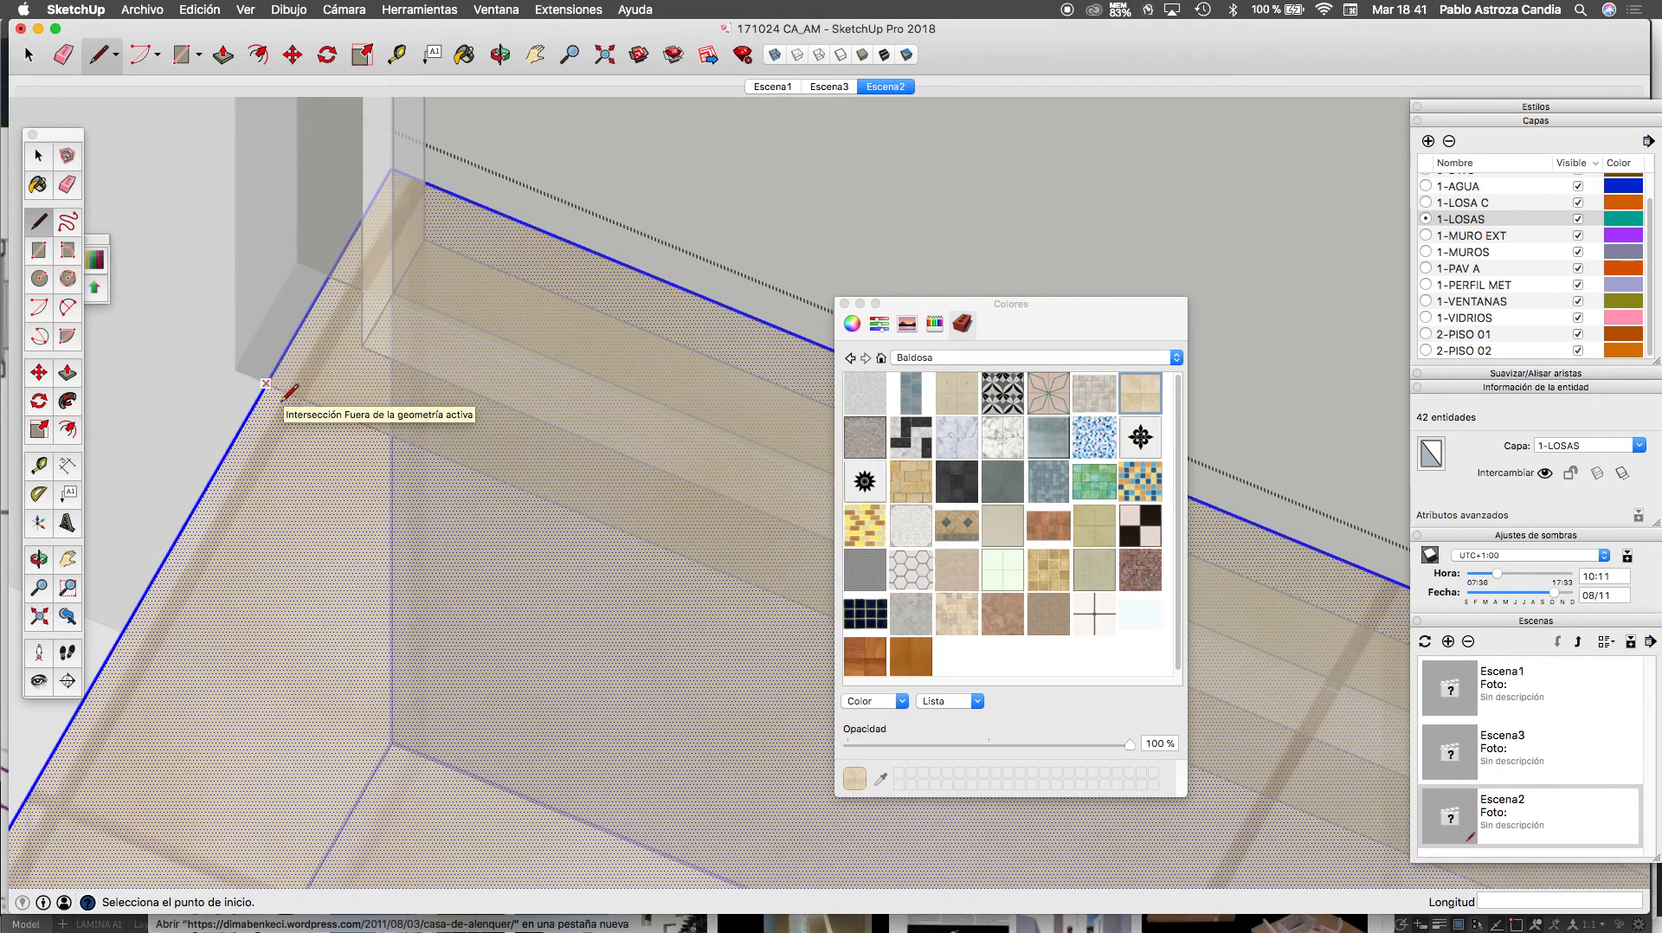
{"action": "left_click", "coordinate": [279, 400]}
{"action": "scroll", "coordinate": [233, 342], "scroll_direction": "down", "scroll_amount": 4}
{"action": "scroll", "coordinate": [234, 350], "scroll_direction": "down", "scroll_amount": 8}
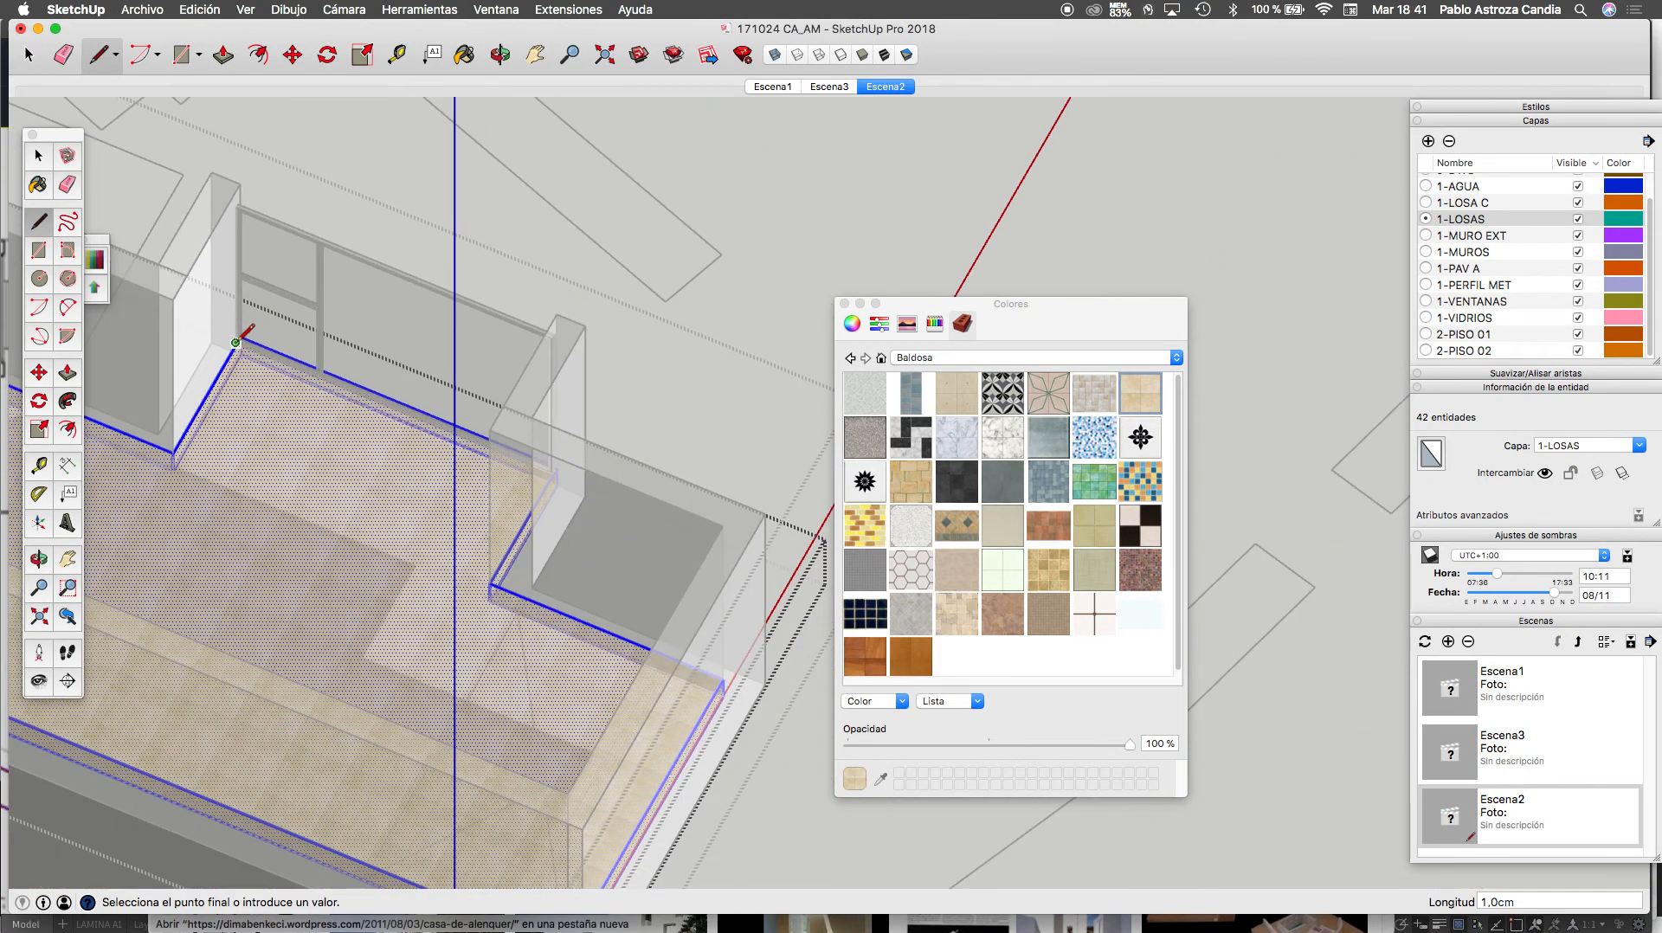
{"action": "scroll", "coordinate": [374, 416], "scroll_direction": "up", "scroll_amount": 10}
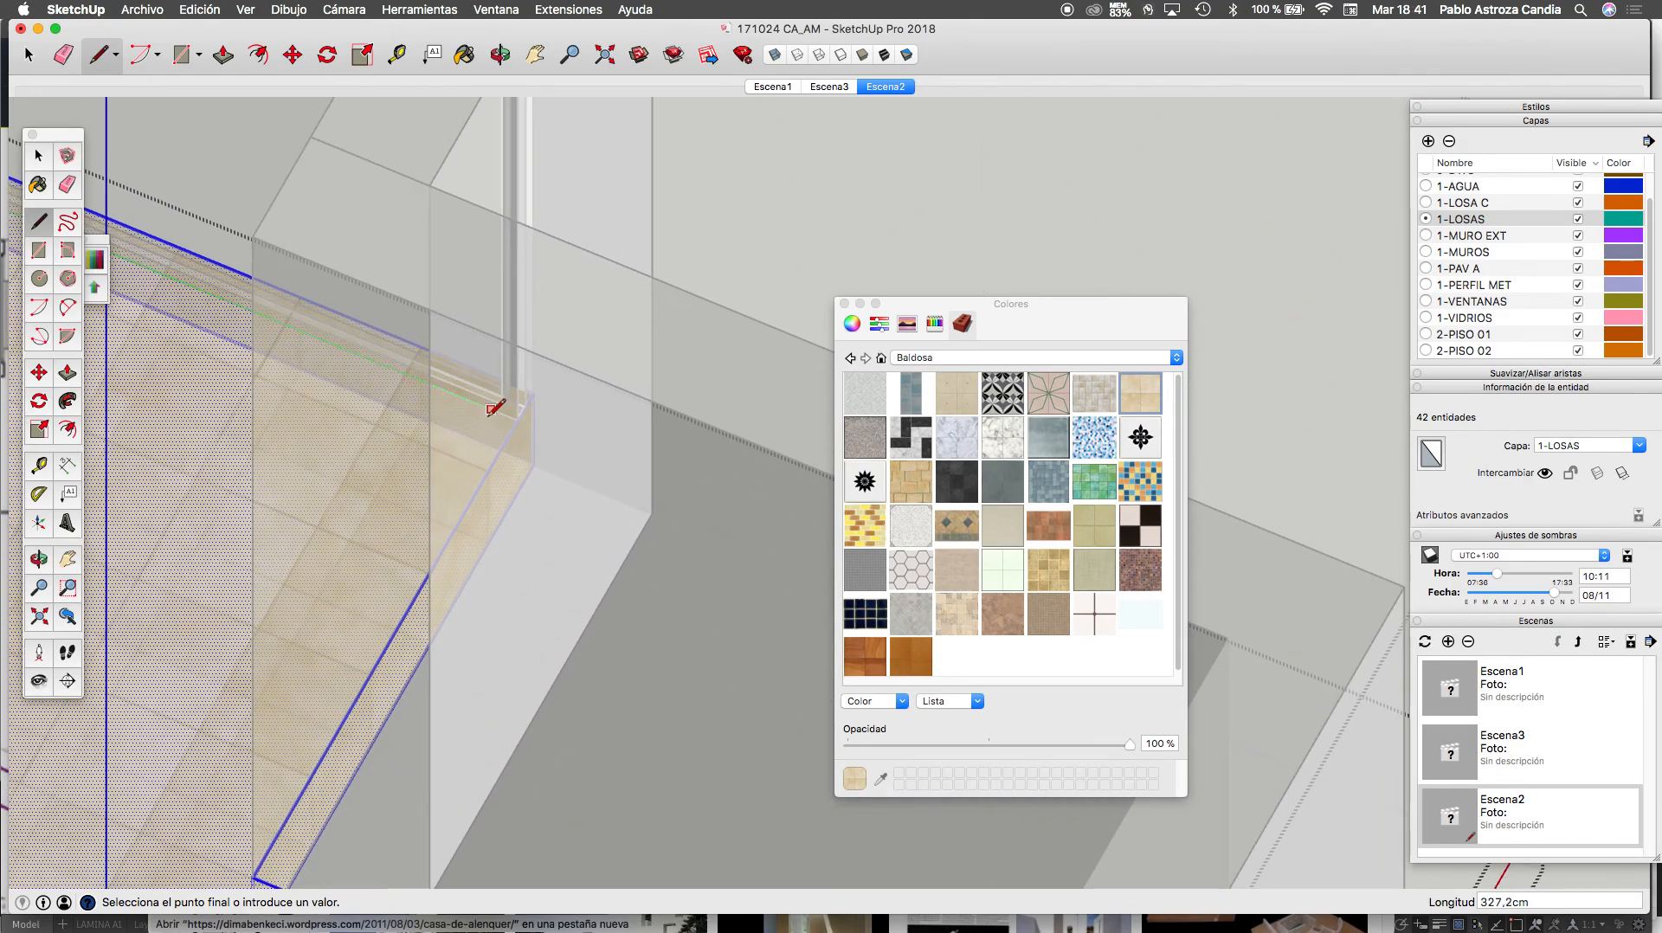
{"action": "left_click", "coordinate": [535, 410]}
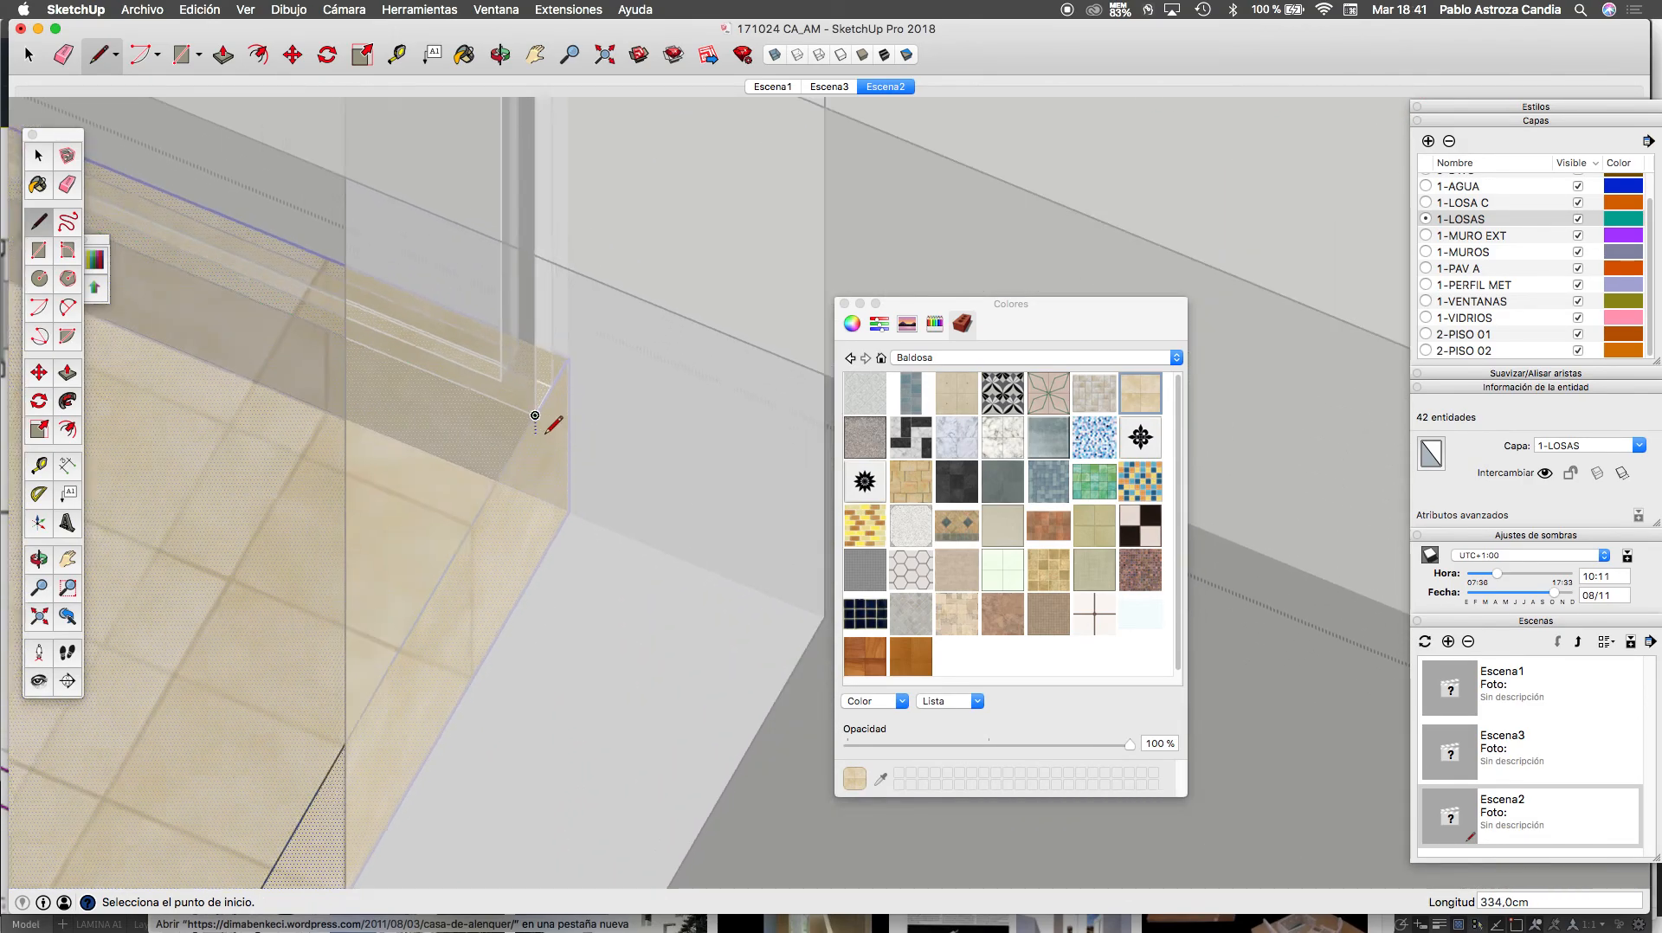
Select the slab's interior top face to check the split along the glazing, and switch to the scene Escena1
{"action": "scroll", "coordinate": [542, 424], "scroll_direction": "down", "scroll_amount": 5}
{"action": "key", "text": "space"}
{"action": "scroll", "coordinate": [386, 441], "scroll_direction": "down", "scroll_amount": 3}
{"action": "left_click", "coordinate": [386, 440]}
{"action": "scroll", "coordinate": [355, 354], "scroll_direction": "up", "scroll_amount": 8}
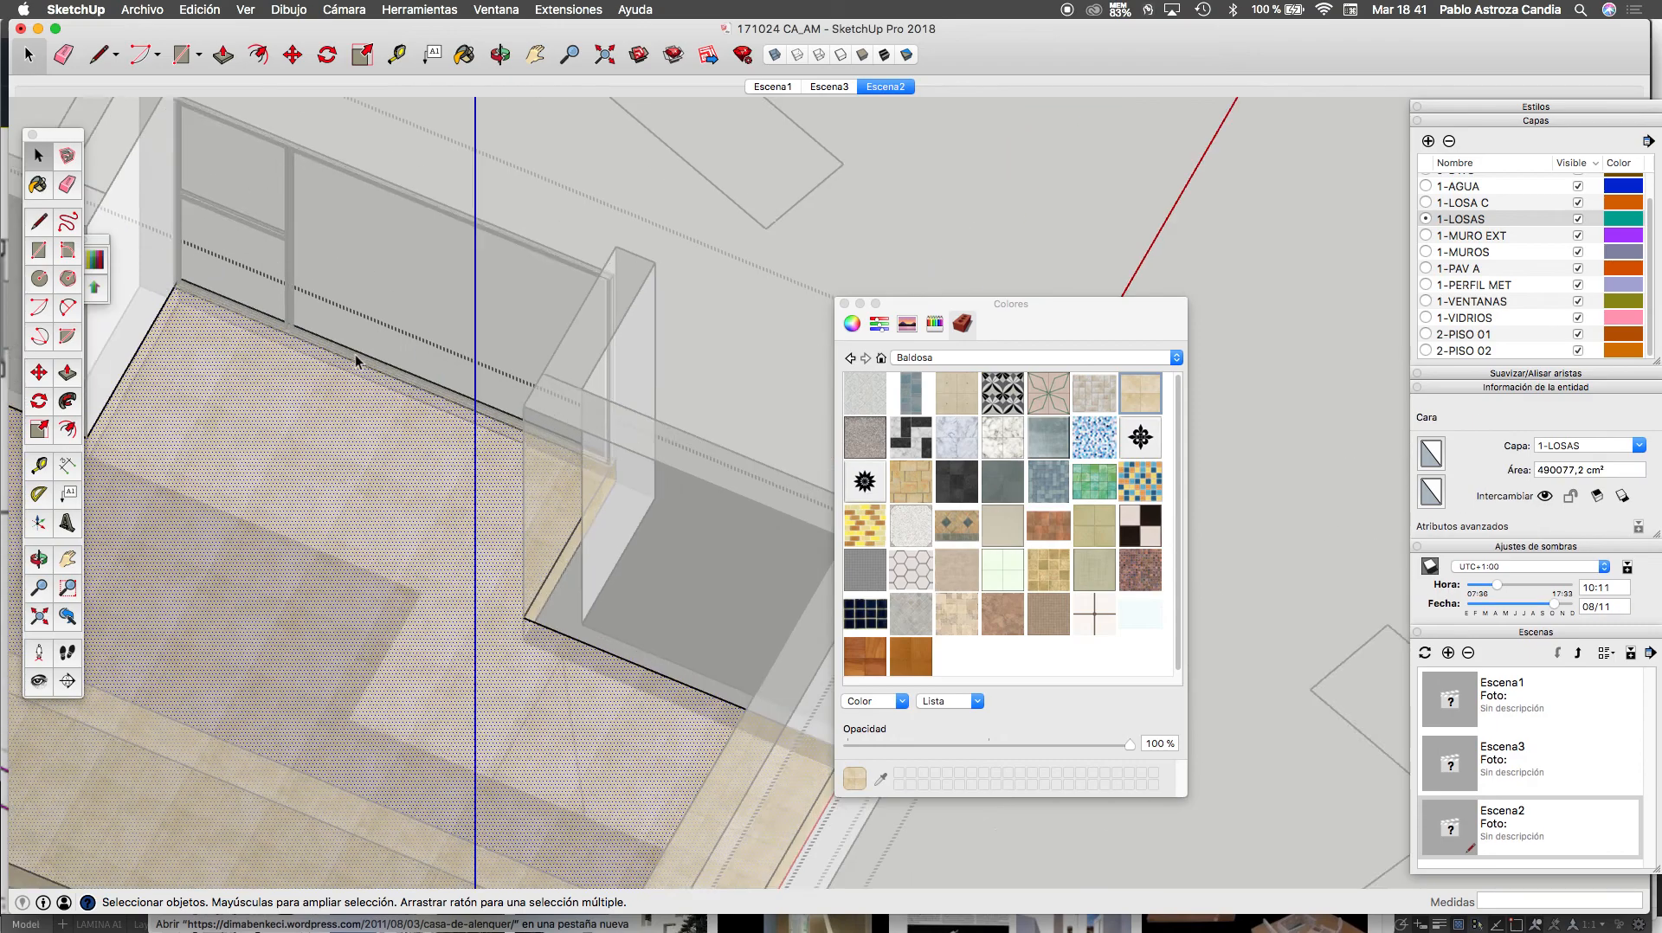
{"action": "scroll", "coordinate": [345, 403], "scroll_direction": "down", "scroll_amount": 3}
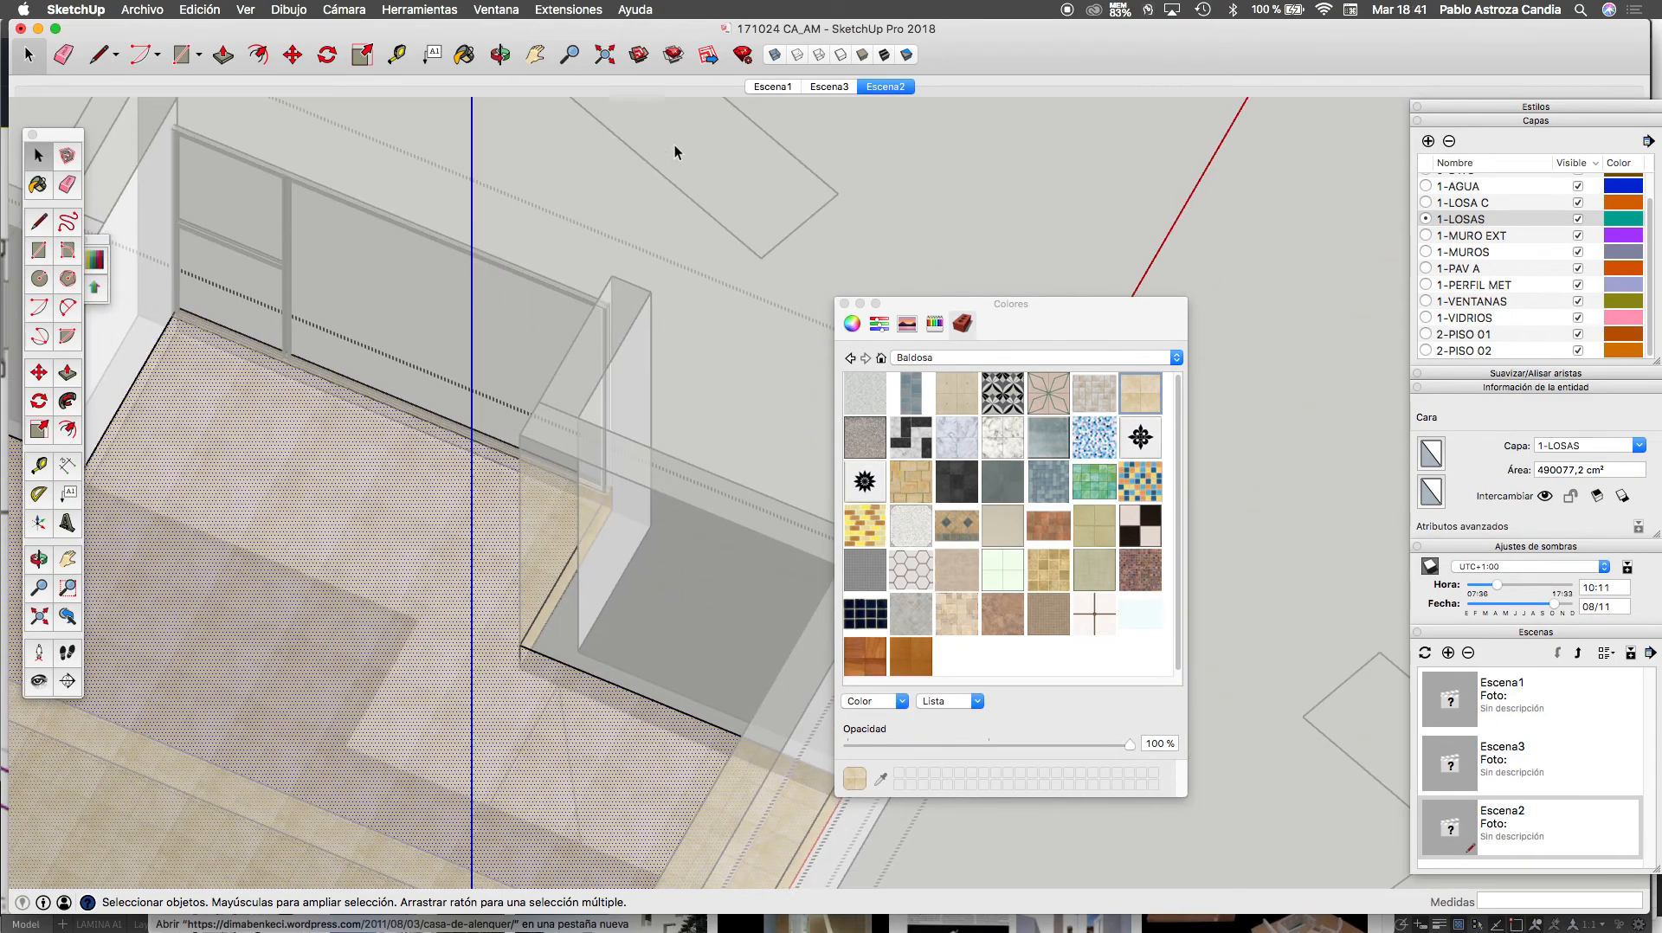
{"action": "left_click", "coordinate": [765, 87]}
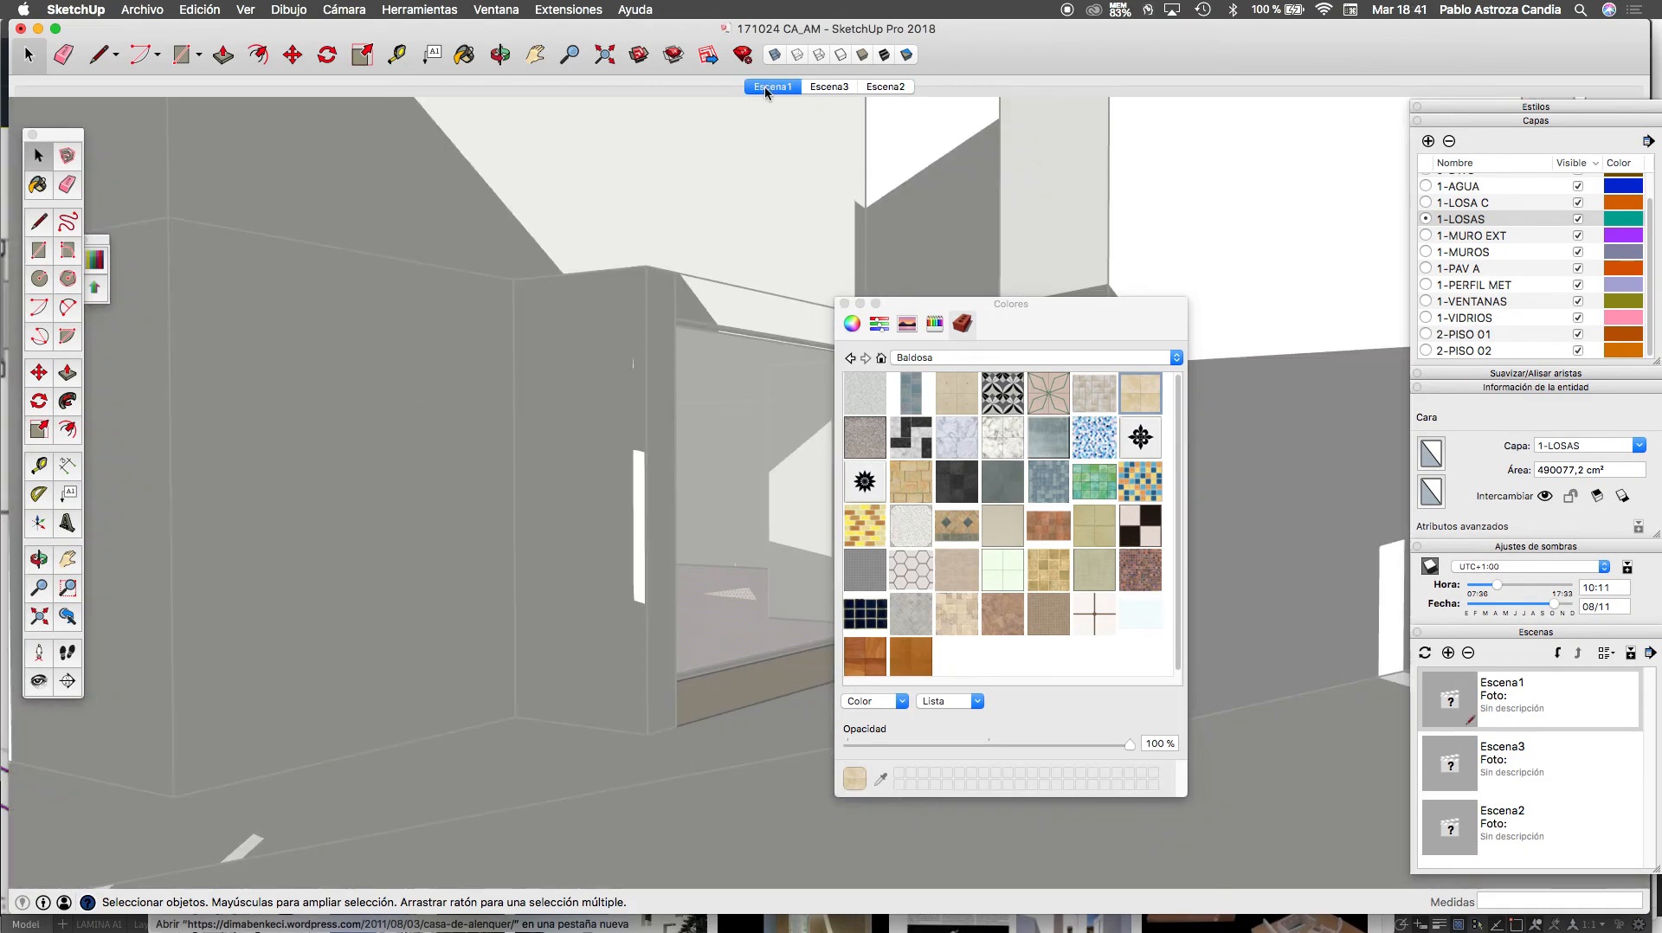
Hide the 1-VENTANAS layer to expose the tiled slab's edge beneath the glazing
{"action": "scroll", "coordinate": [753, 642], "scroll_direction": "up", "scroll_amount": 7}
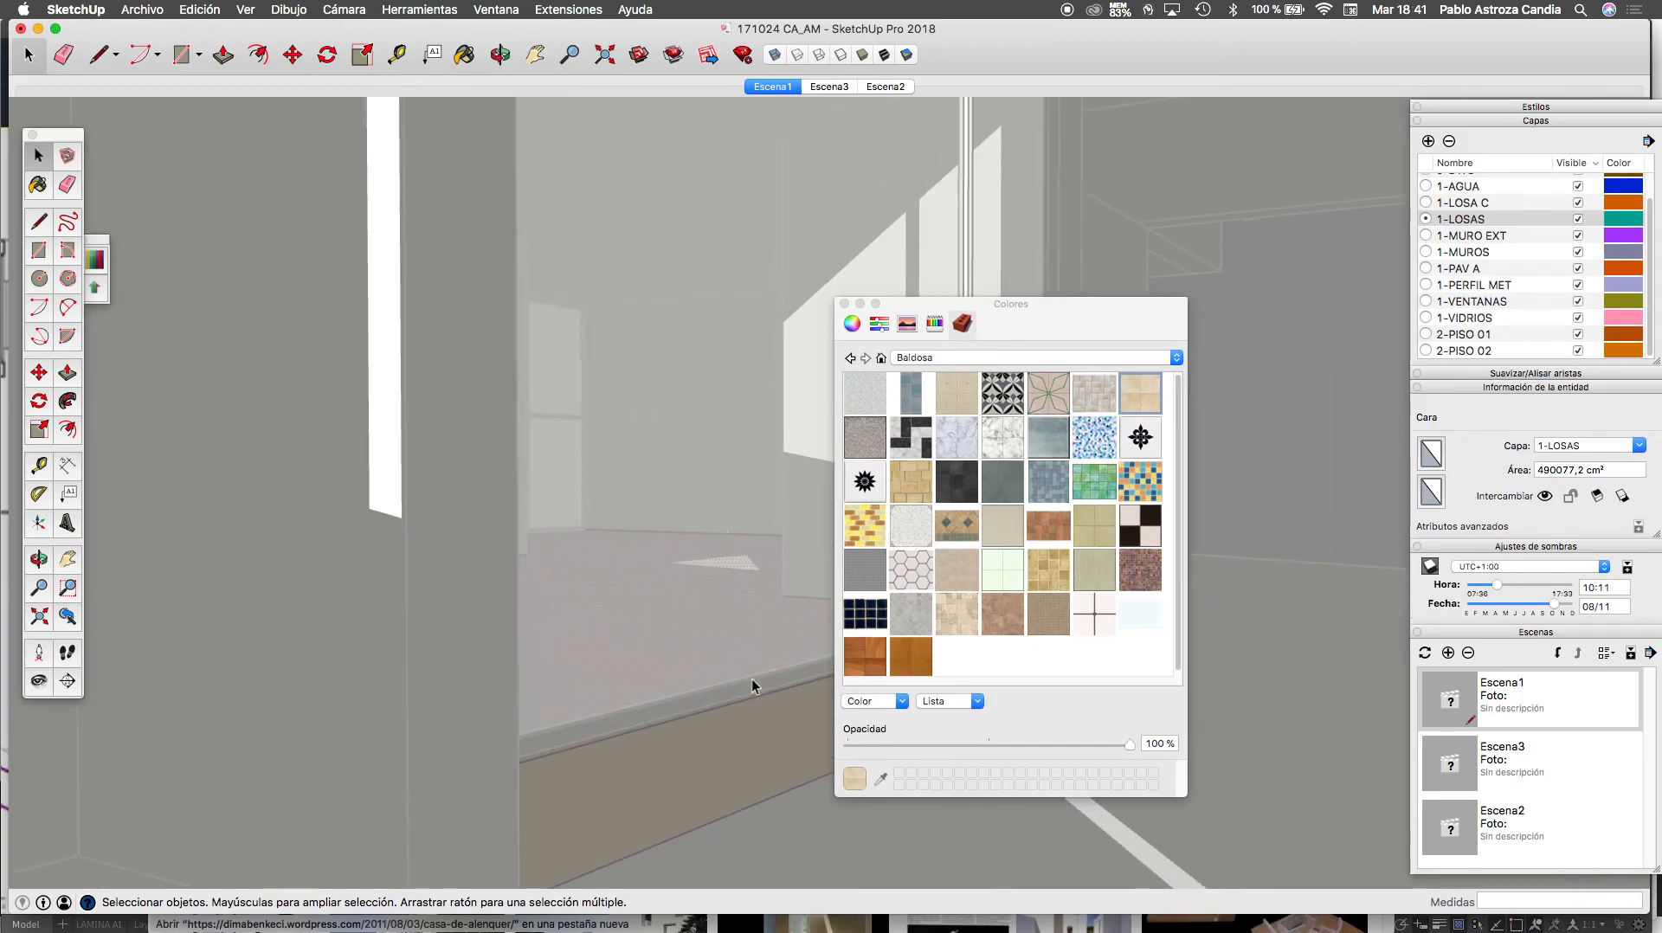
{"action": "scroll", "coordinate": [765, 731], "scroll_direction": "up", "scroll_amount": 3}
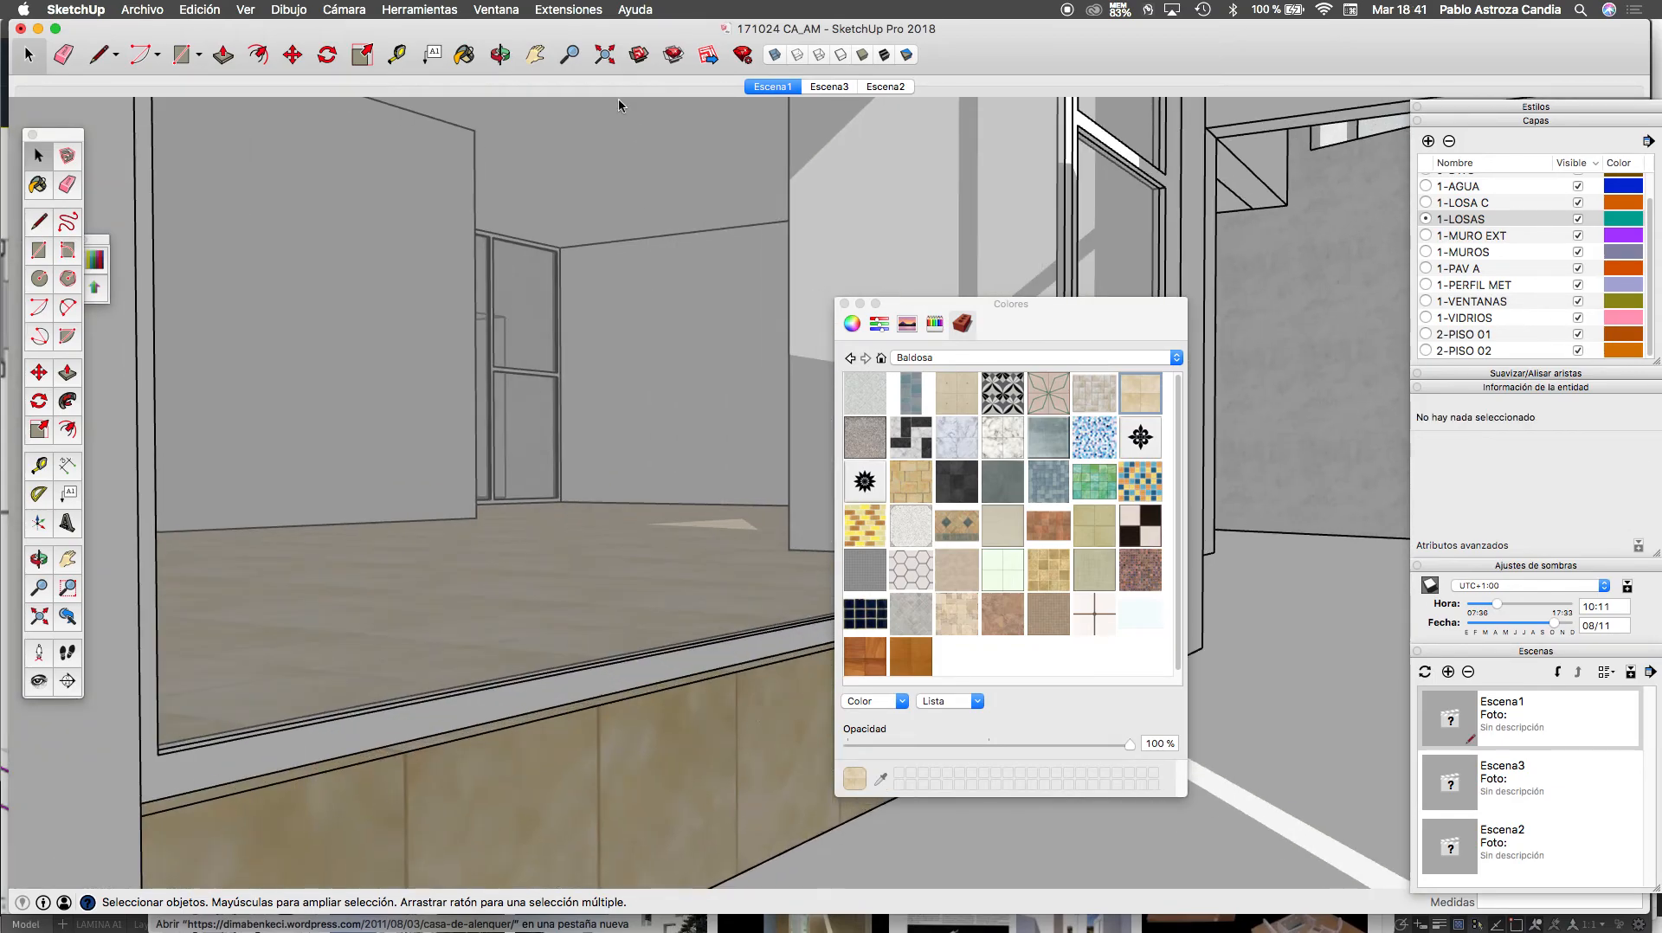
{"action": "left_click", "coordinate": [501, 55]}
{"action": "left_click_drag", "start_coordinate": [509, 196], "coordinate": [599, 584]}
{"action": "scroll", "coordinate": [730, 386], "scroll_direction": "up", "scroll_amount": 3}
{"action": "key", "text": "space"}
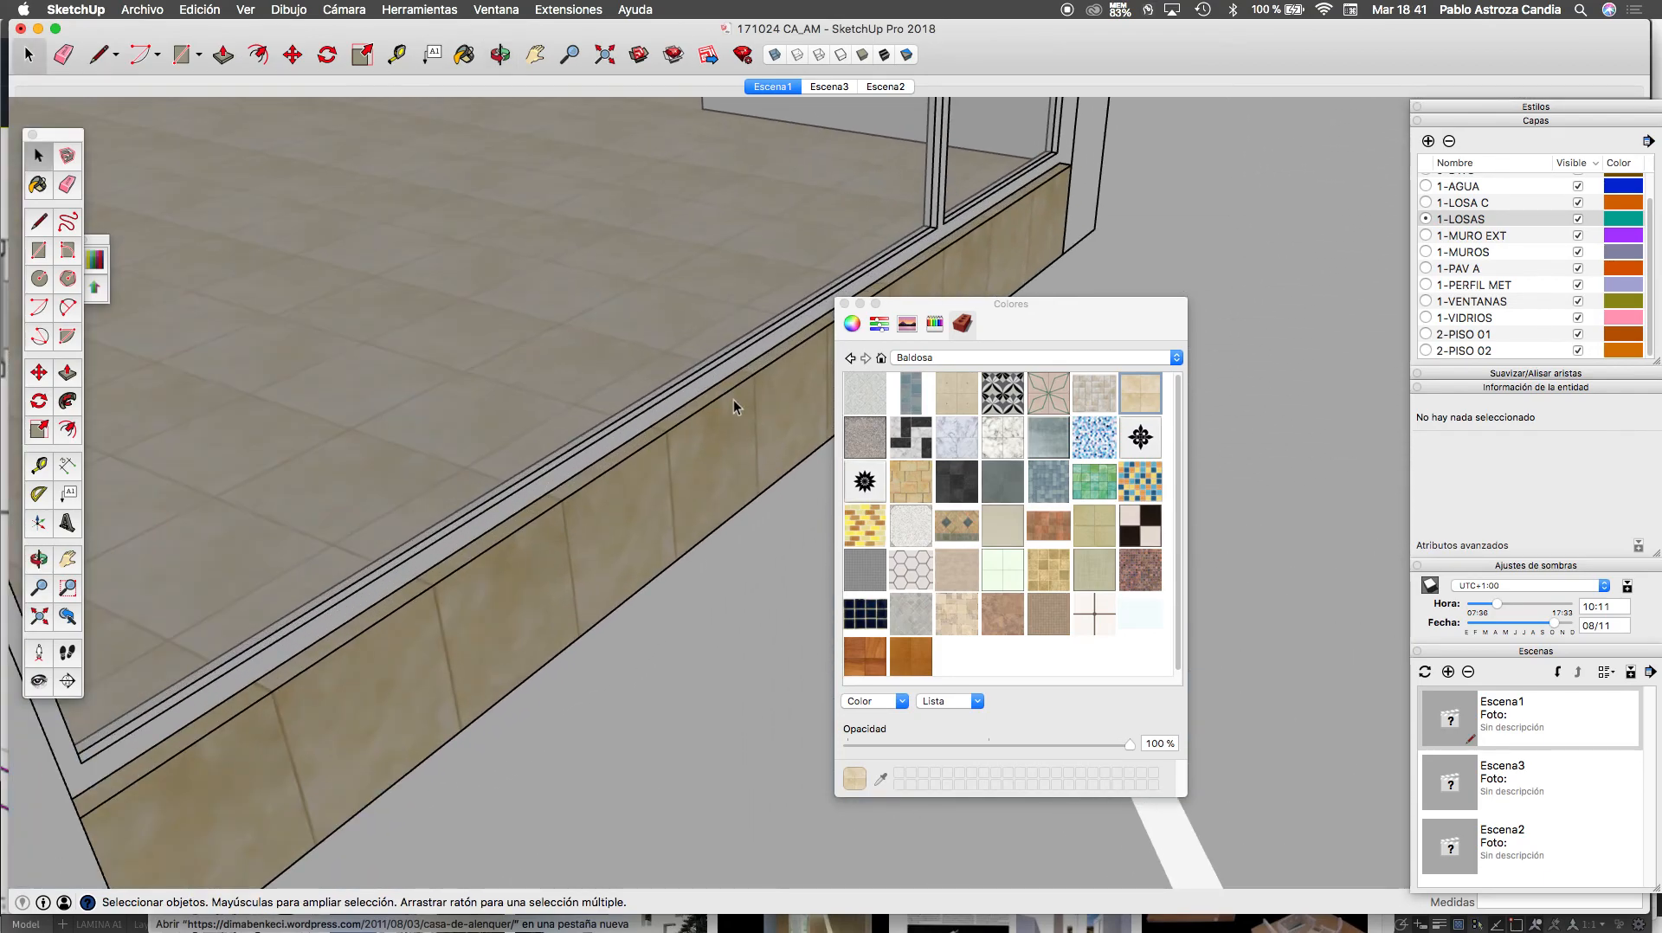
{"action": "double_click", "coordinate": [734, 401]}
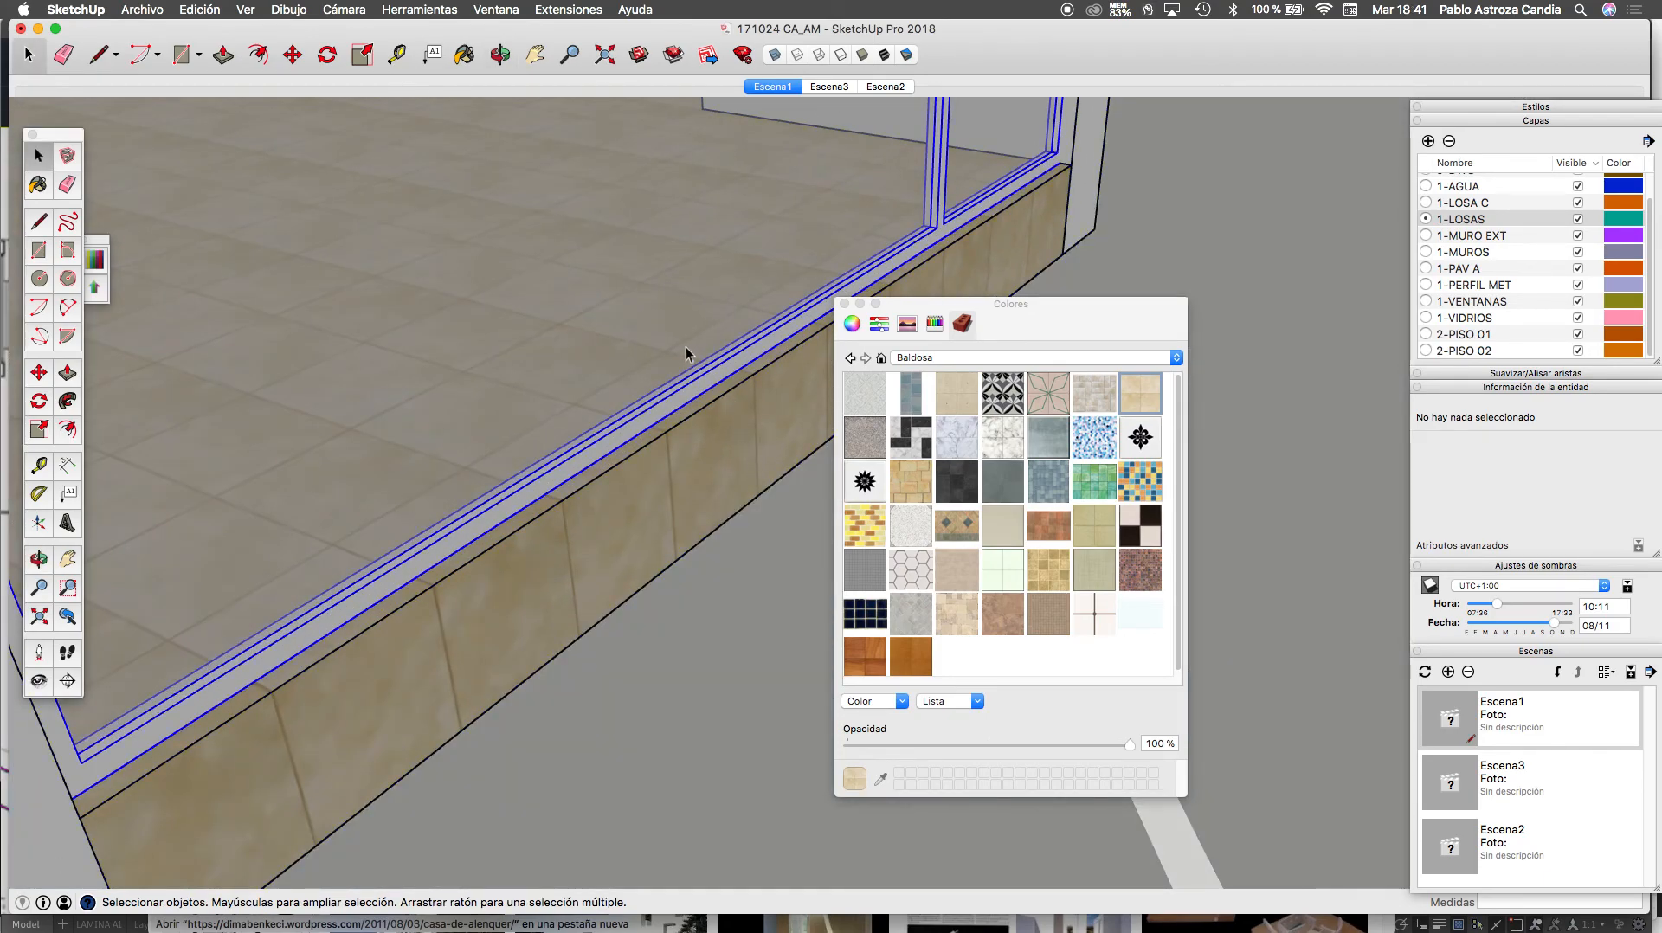
{"action": "left_click", "coordinate": [1577, 302]}
Open the tiled slab component and select its interior top face and the narrow strips along the glazing in turn to check the split
{"action": "triple_click", "coordinate": [718, 259]}
{"action": "left_click", "coordinate": [708, 272]}
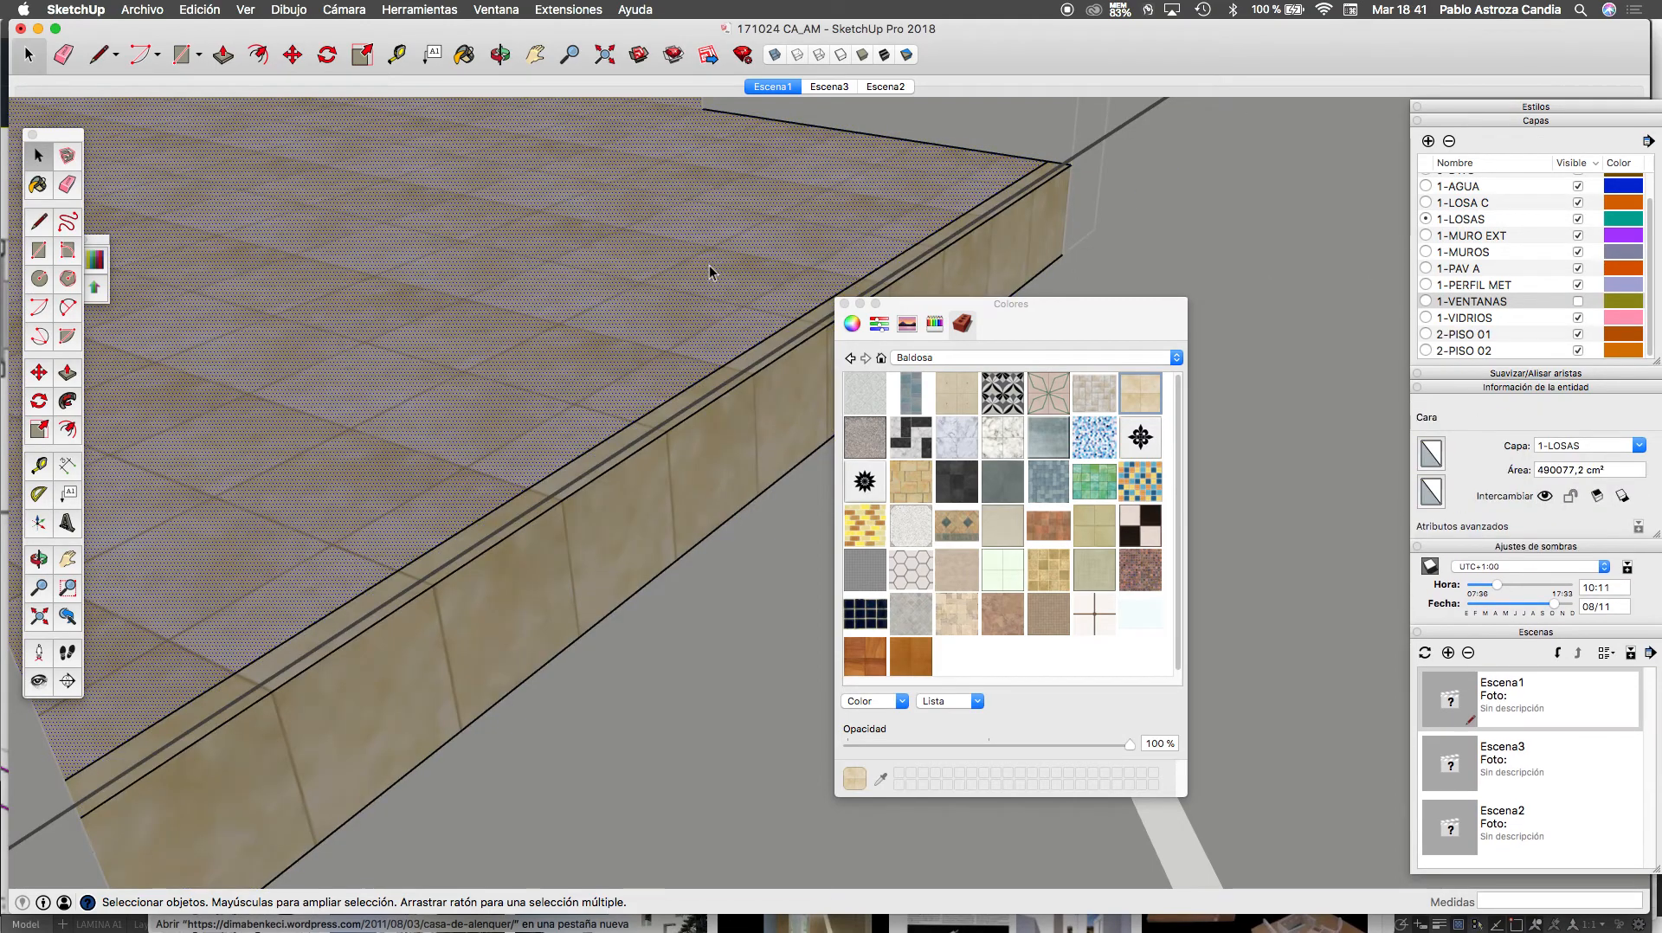
{"action": "left_click", "coordinate": [772, 362]}
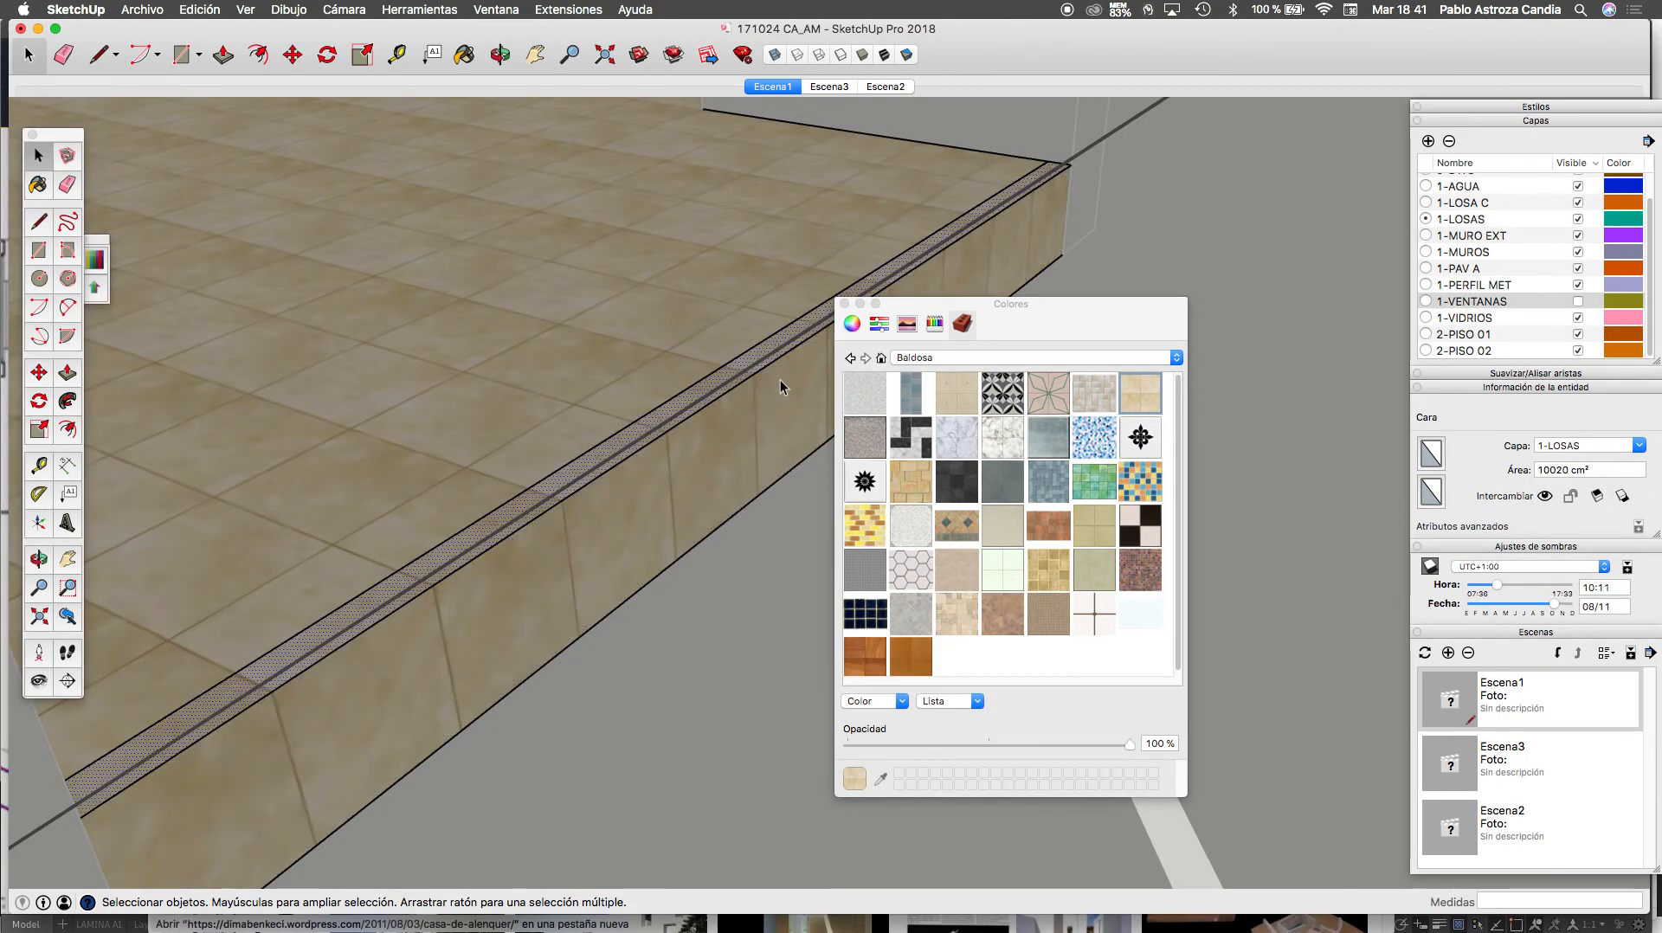
{"action": "left_click", "coordinate": [755, 372]}
{"action": "scroll", "coordinate": [755, 388], "scroll_direction": "up", "scroll_amount": 3}
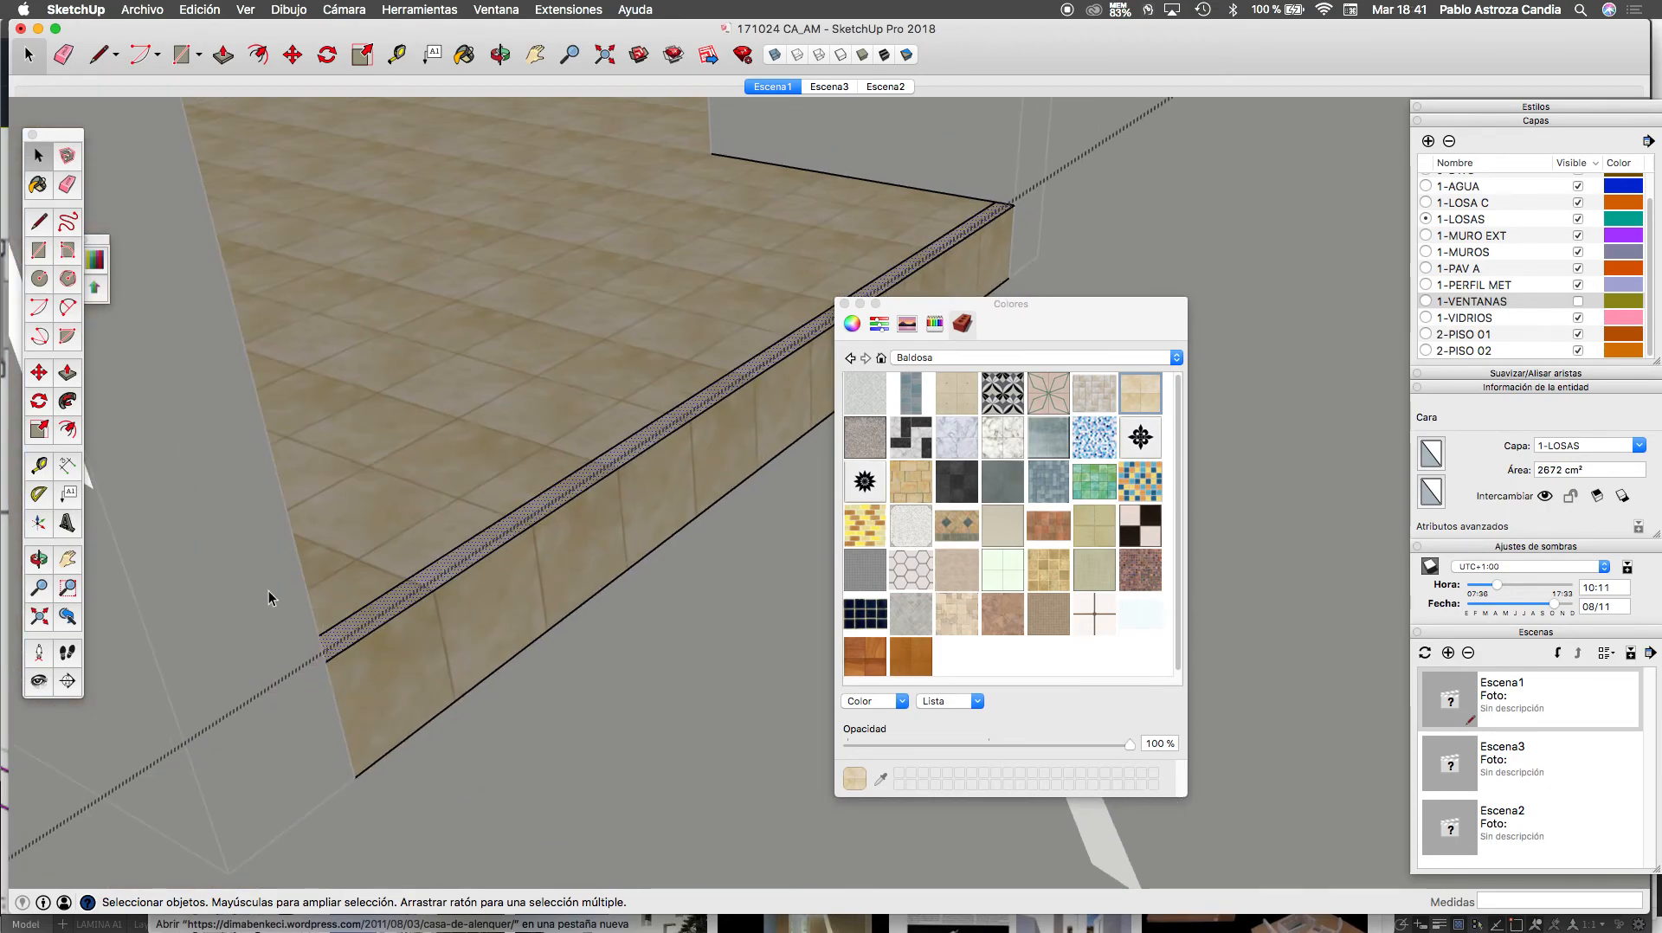
{"action": "scroll", "coordinate": [574, 563], "scroll_direction": "down", "scroll_amount": 3}
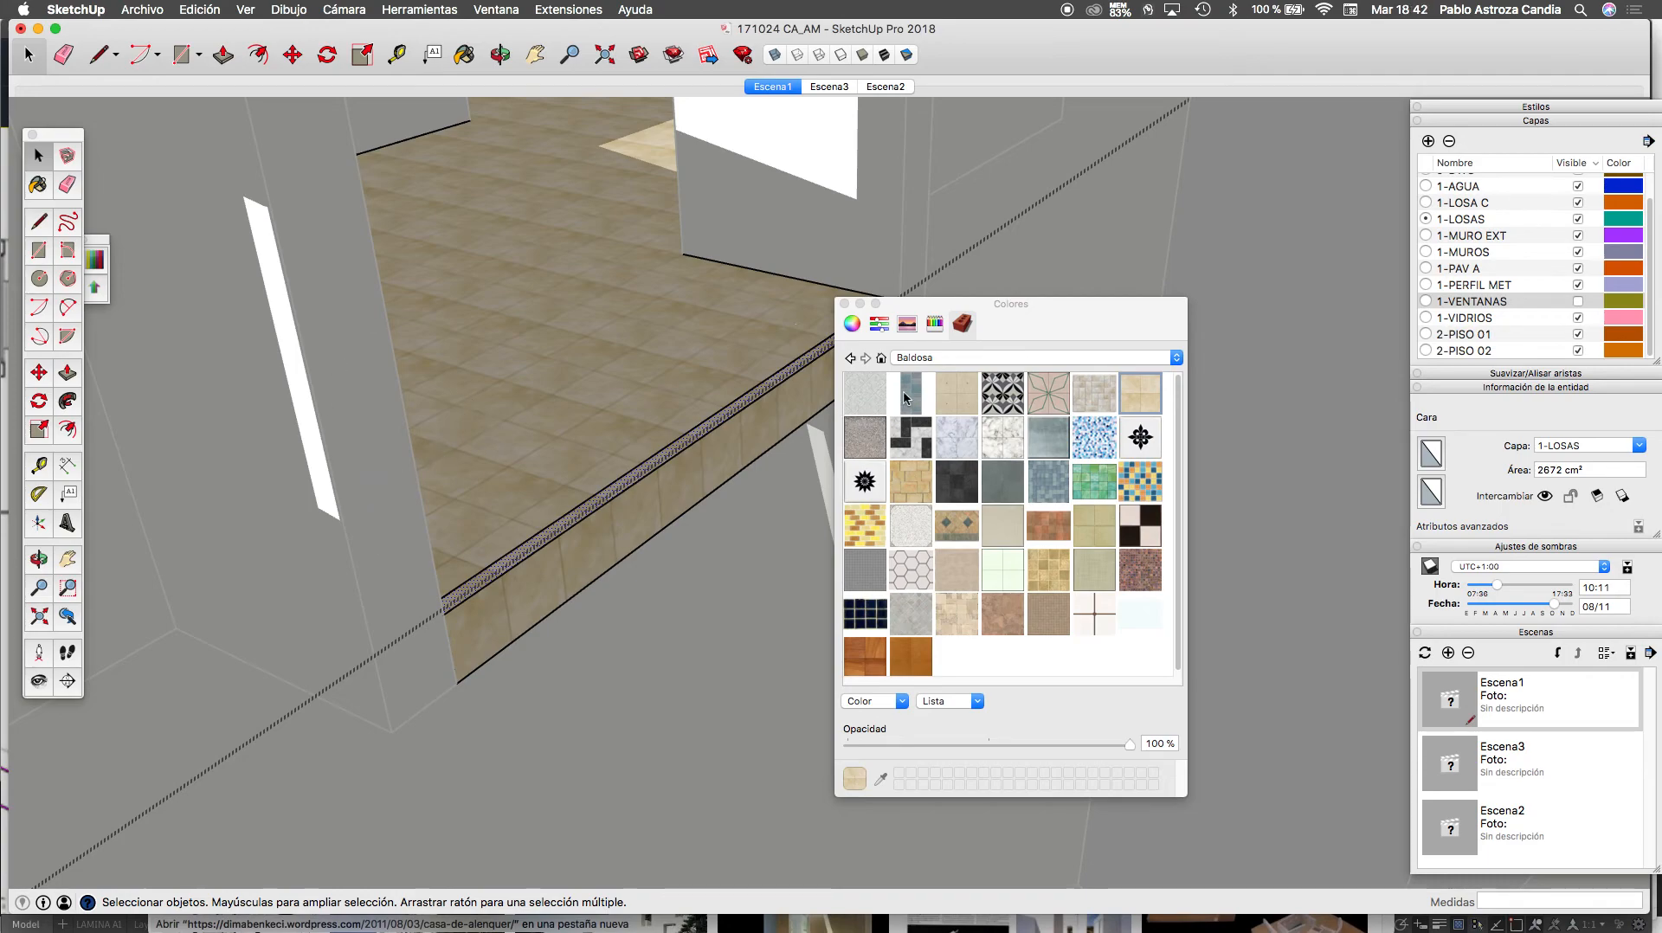
Look through the list of material categories and leave the slab component
{"action": "left_click", "coordinate": [959, 359]}
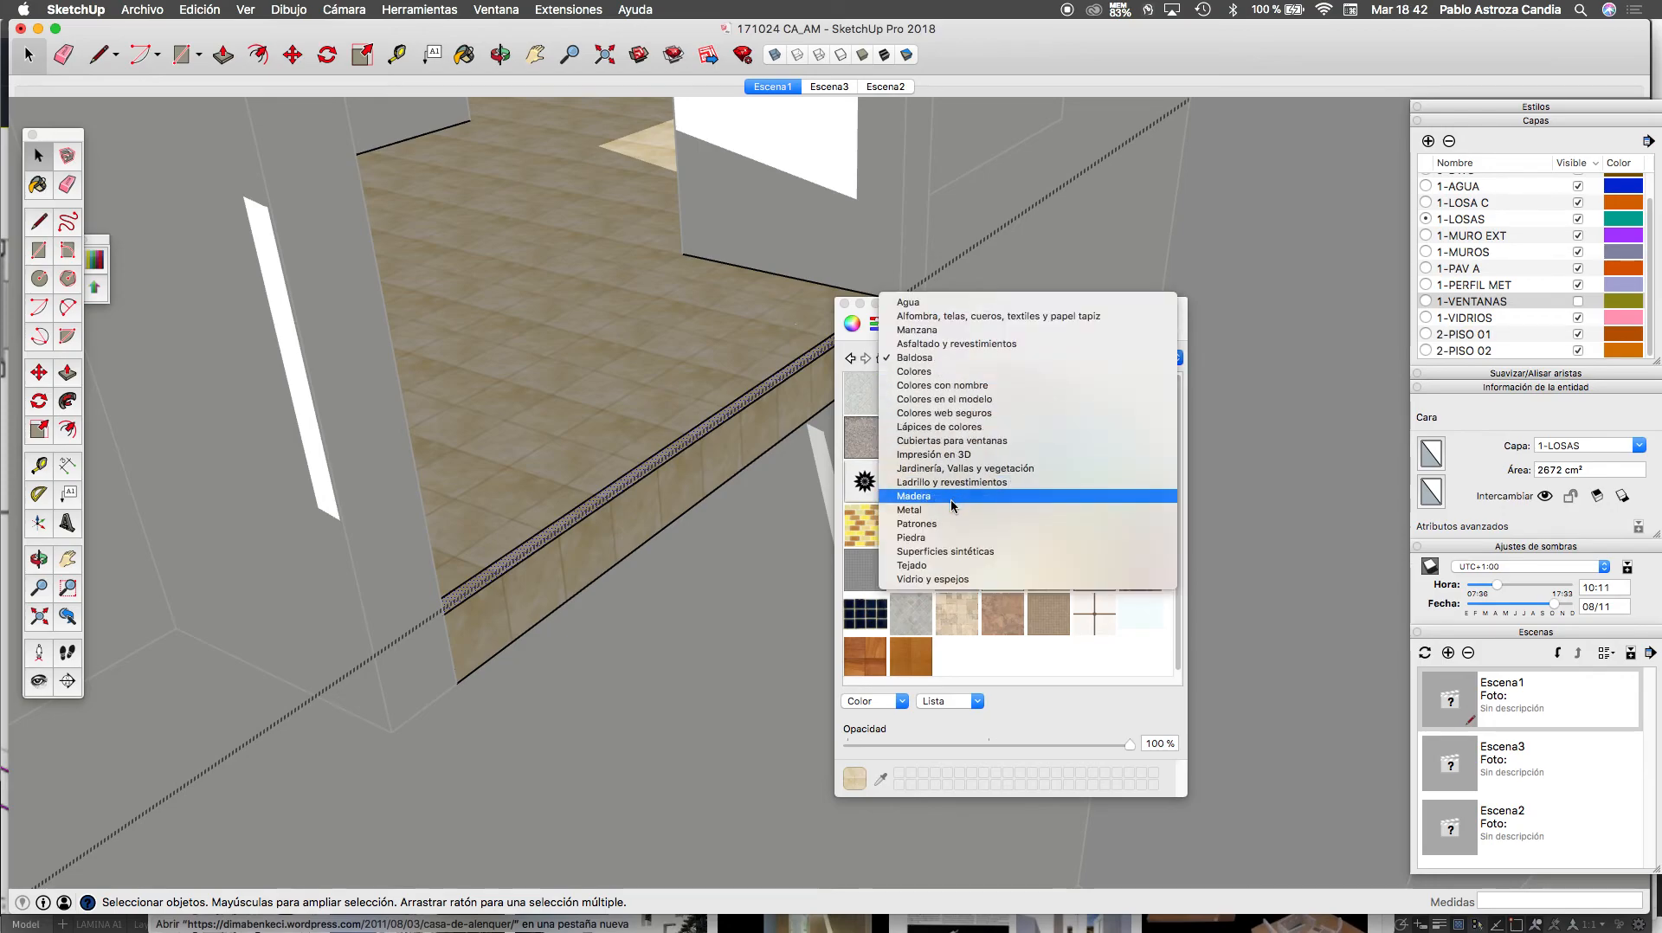
{"action": "left_click", "coordinate": [1073, 242]}
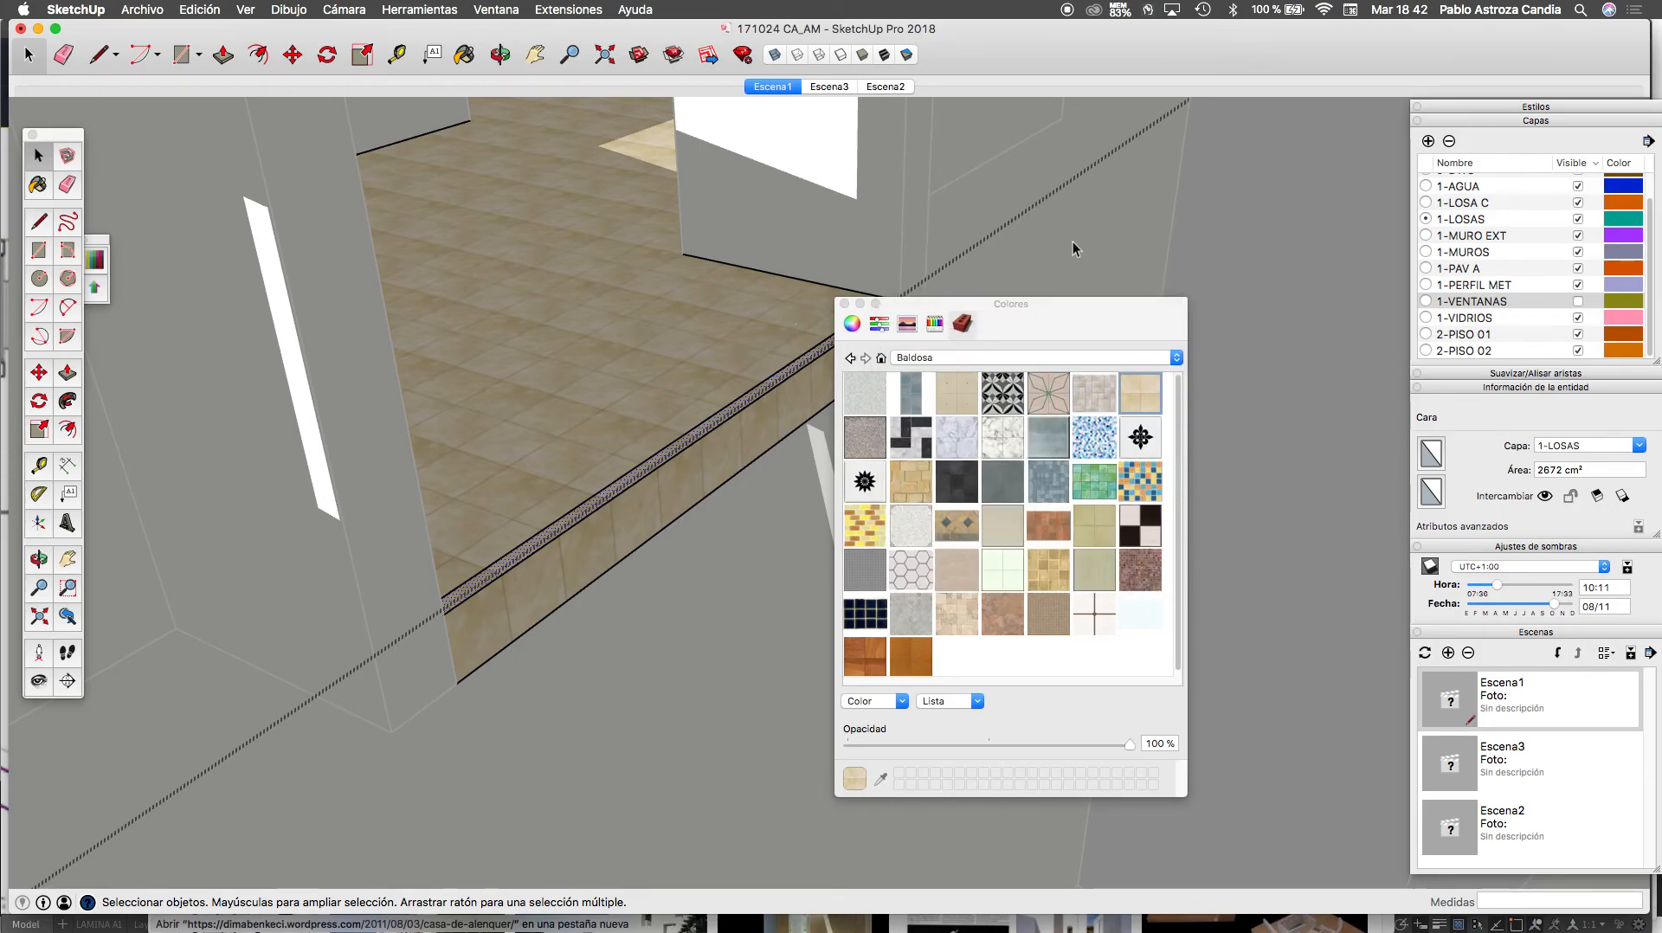
{"action": "left_click", "coordinate": [1089, 254]}
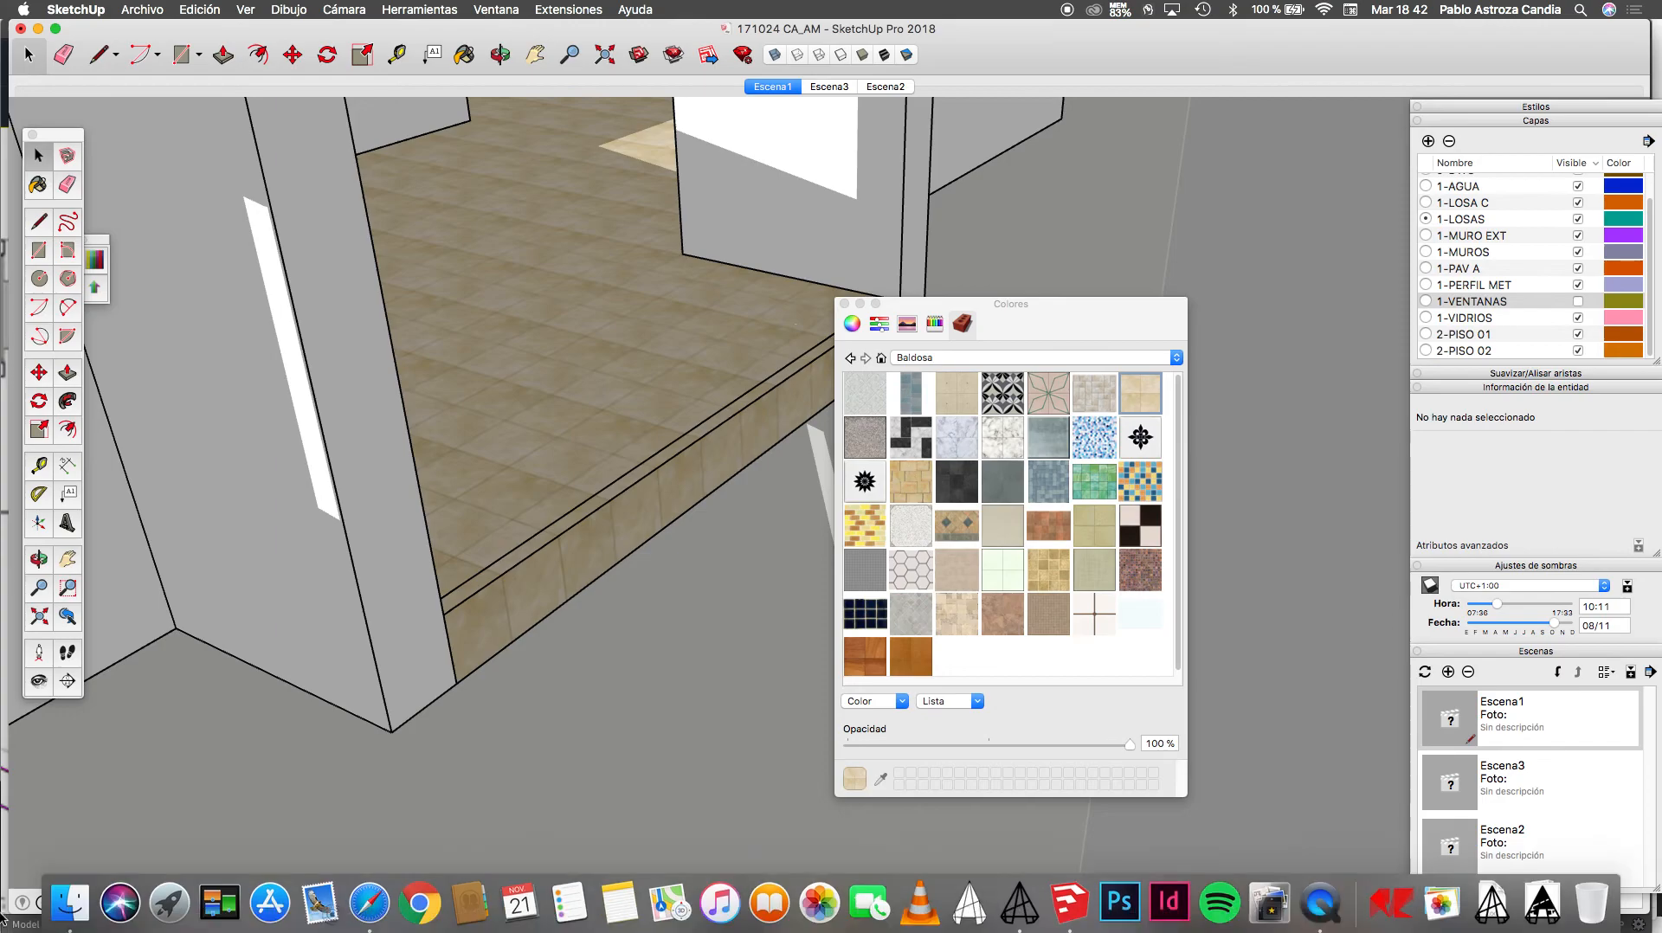
Switch to Safari, search Google for CGTEXTURES in a new tab, and open the textures.com website
{"action": "left_click", "coordinate": [355, 881]}
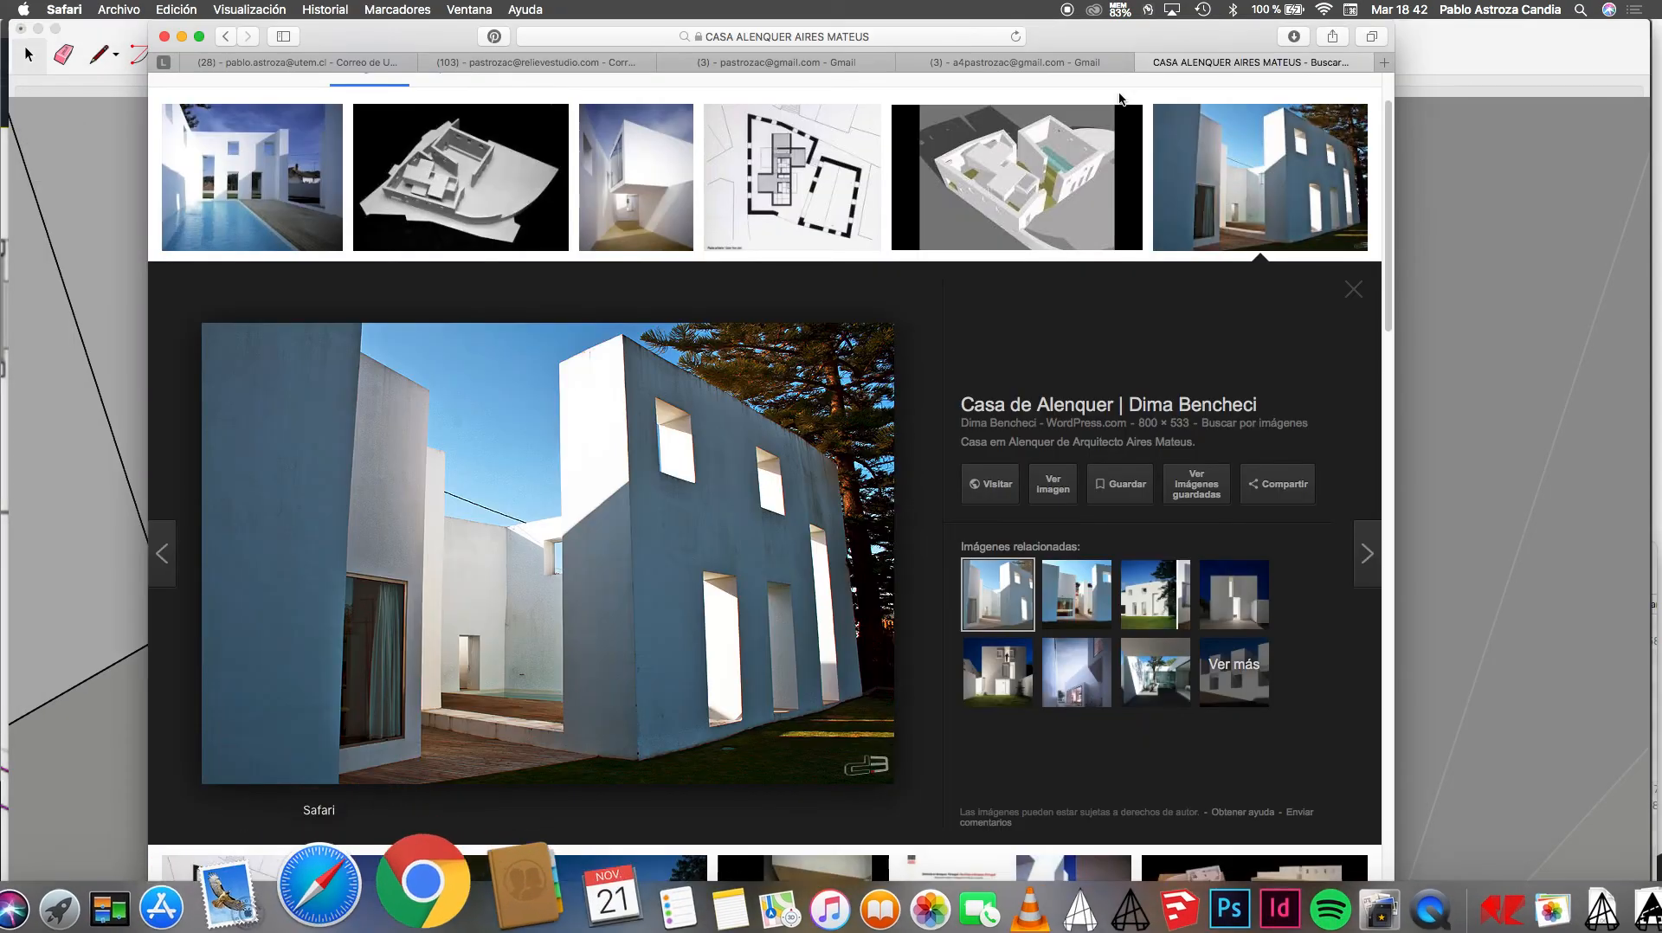
{"action": "left_click", "coordinate": [1382, 61]}
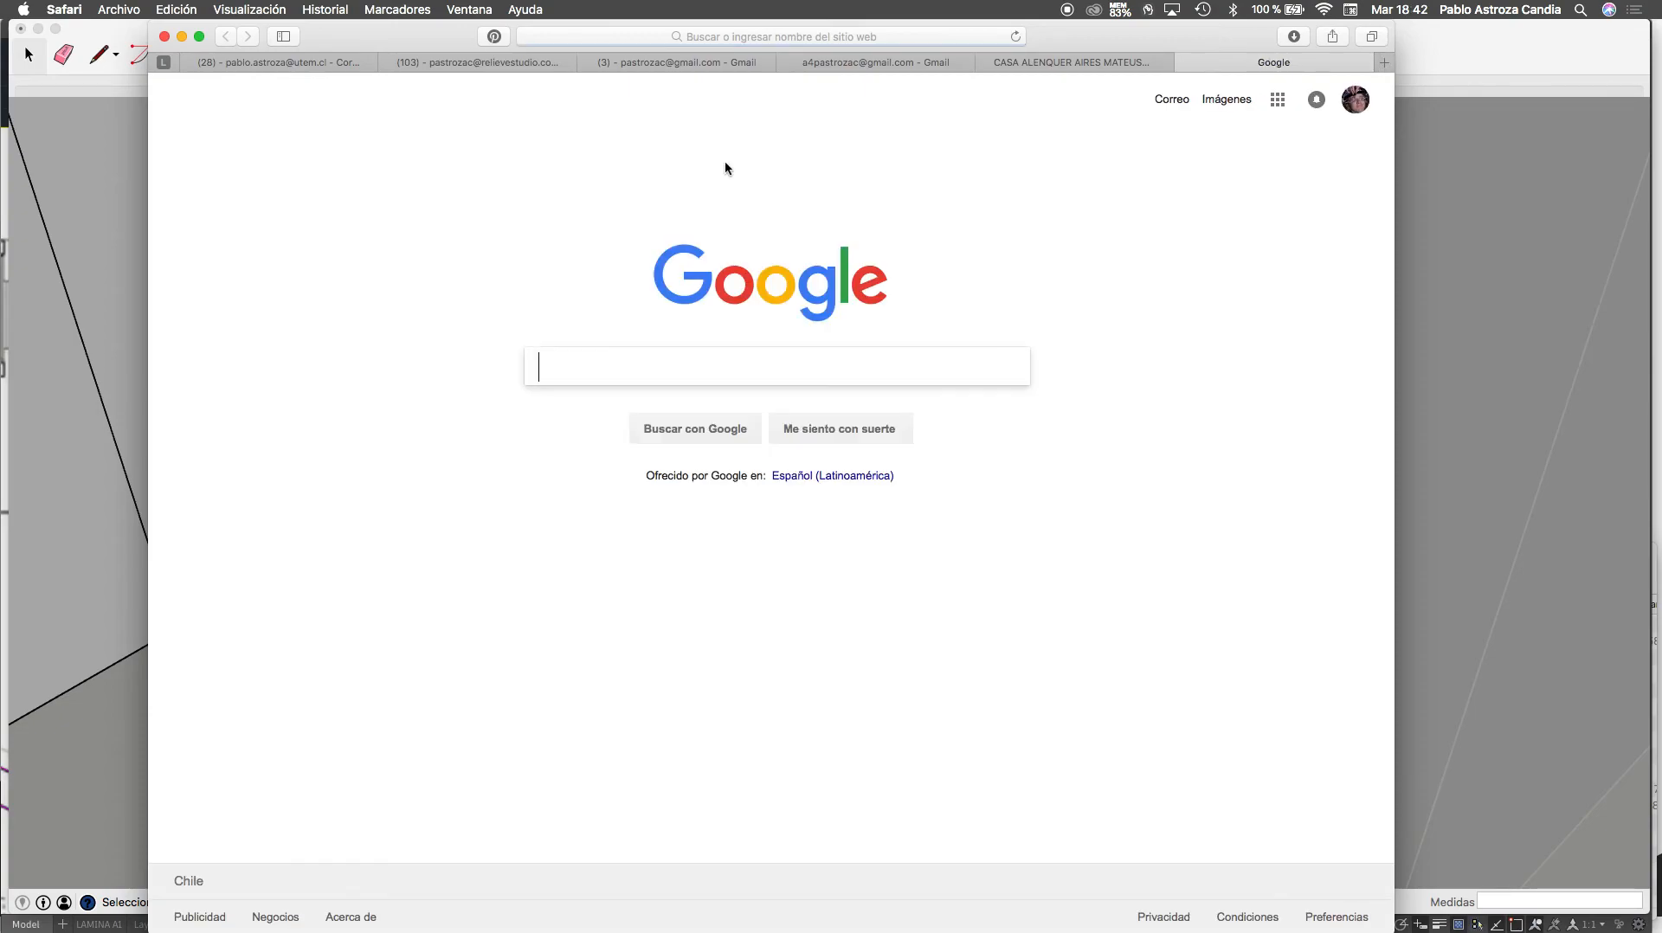
{"action": "type", "text": "CGTE"}
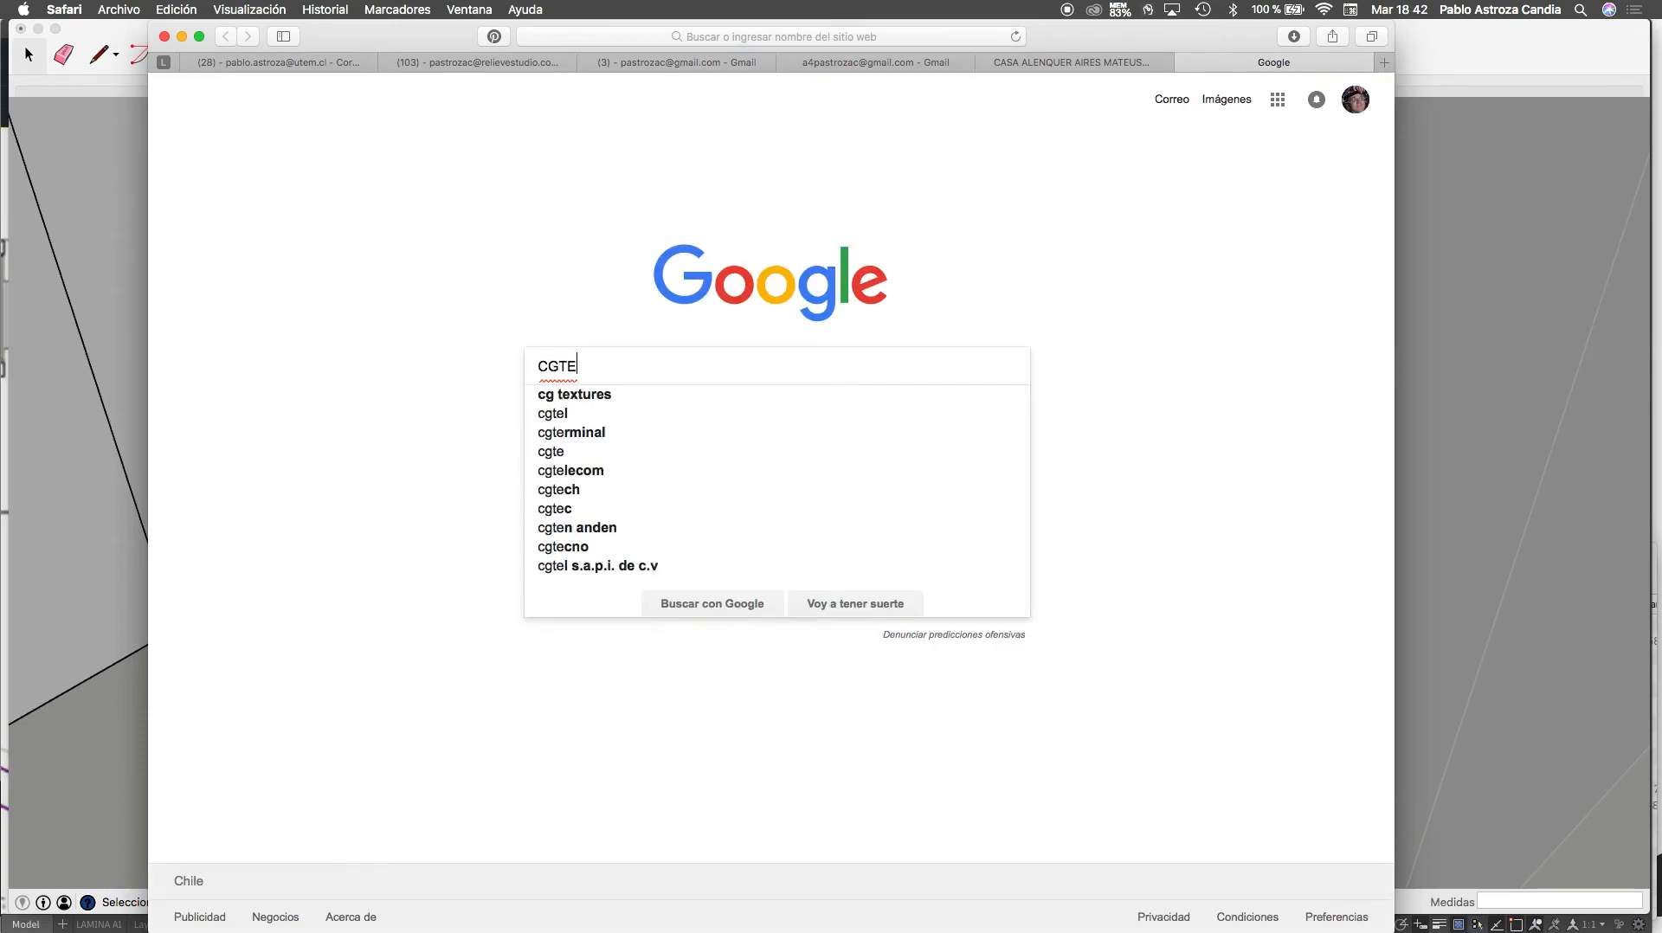
{"action": "type", "text": "XTURES"}
{"action": "key", "text": "Return"}
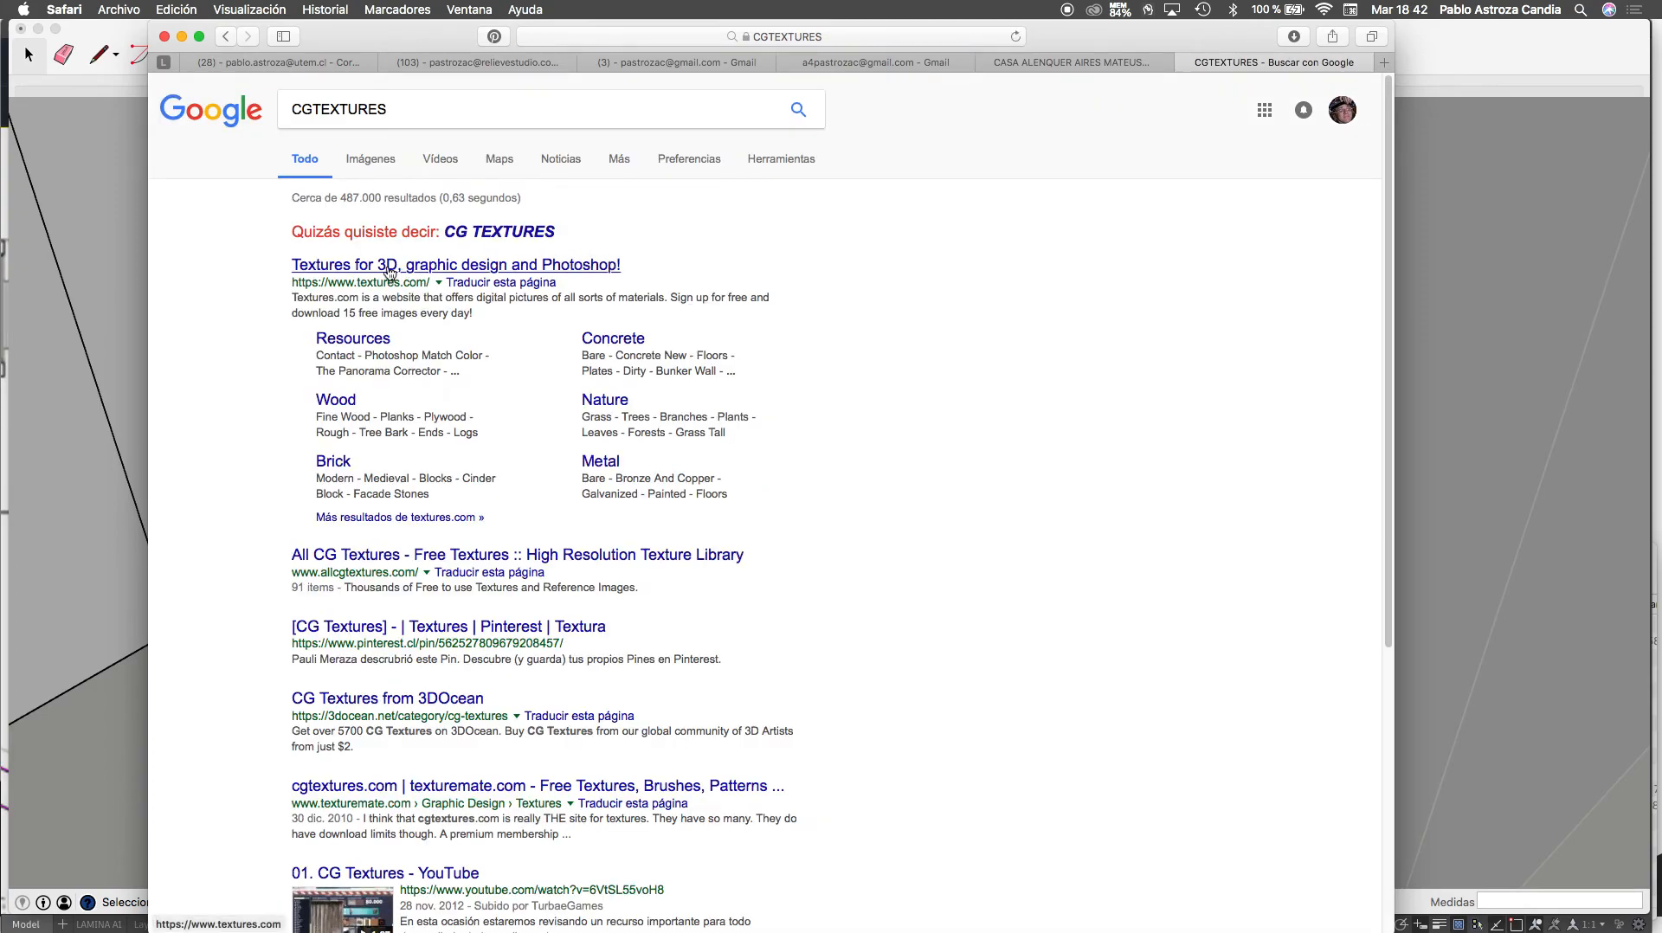
{"action": "left_click", "coordinate": [390, 272]}
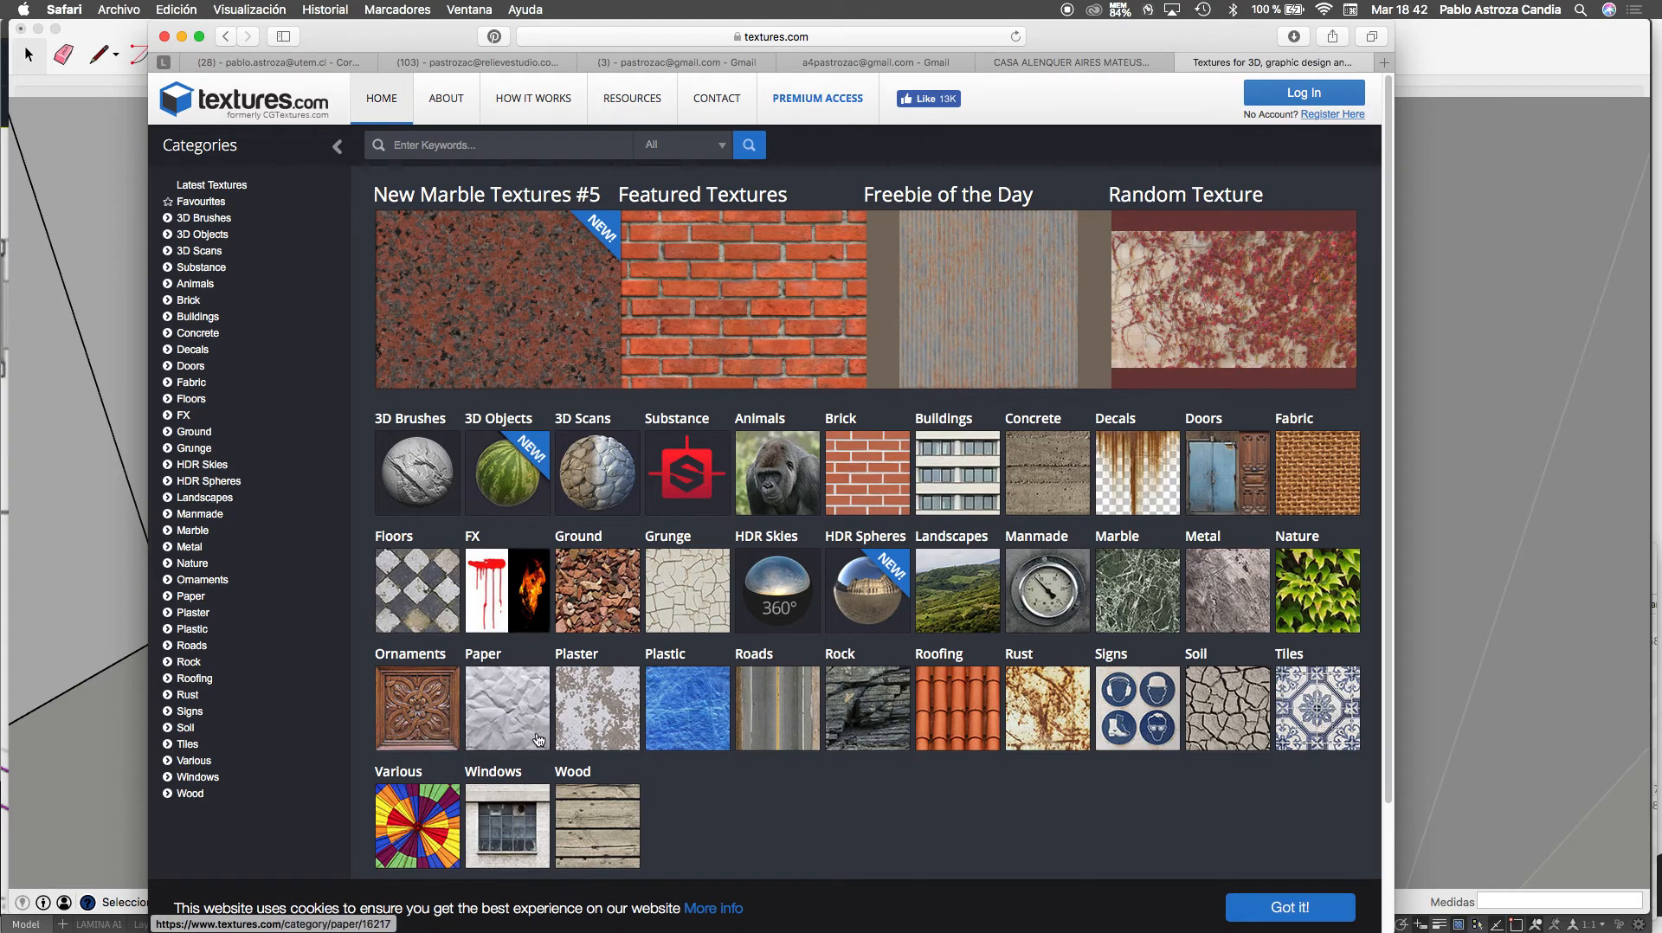
Browse to the Concrete category on textures.com and open its Bare subcategory
{"action": "scroll", "coordinate": [1029, 613], "scroll_direction": "down", "scroll_amount": 2}
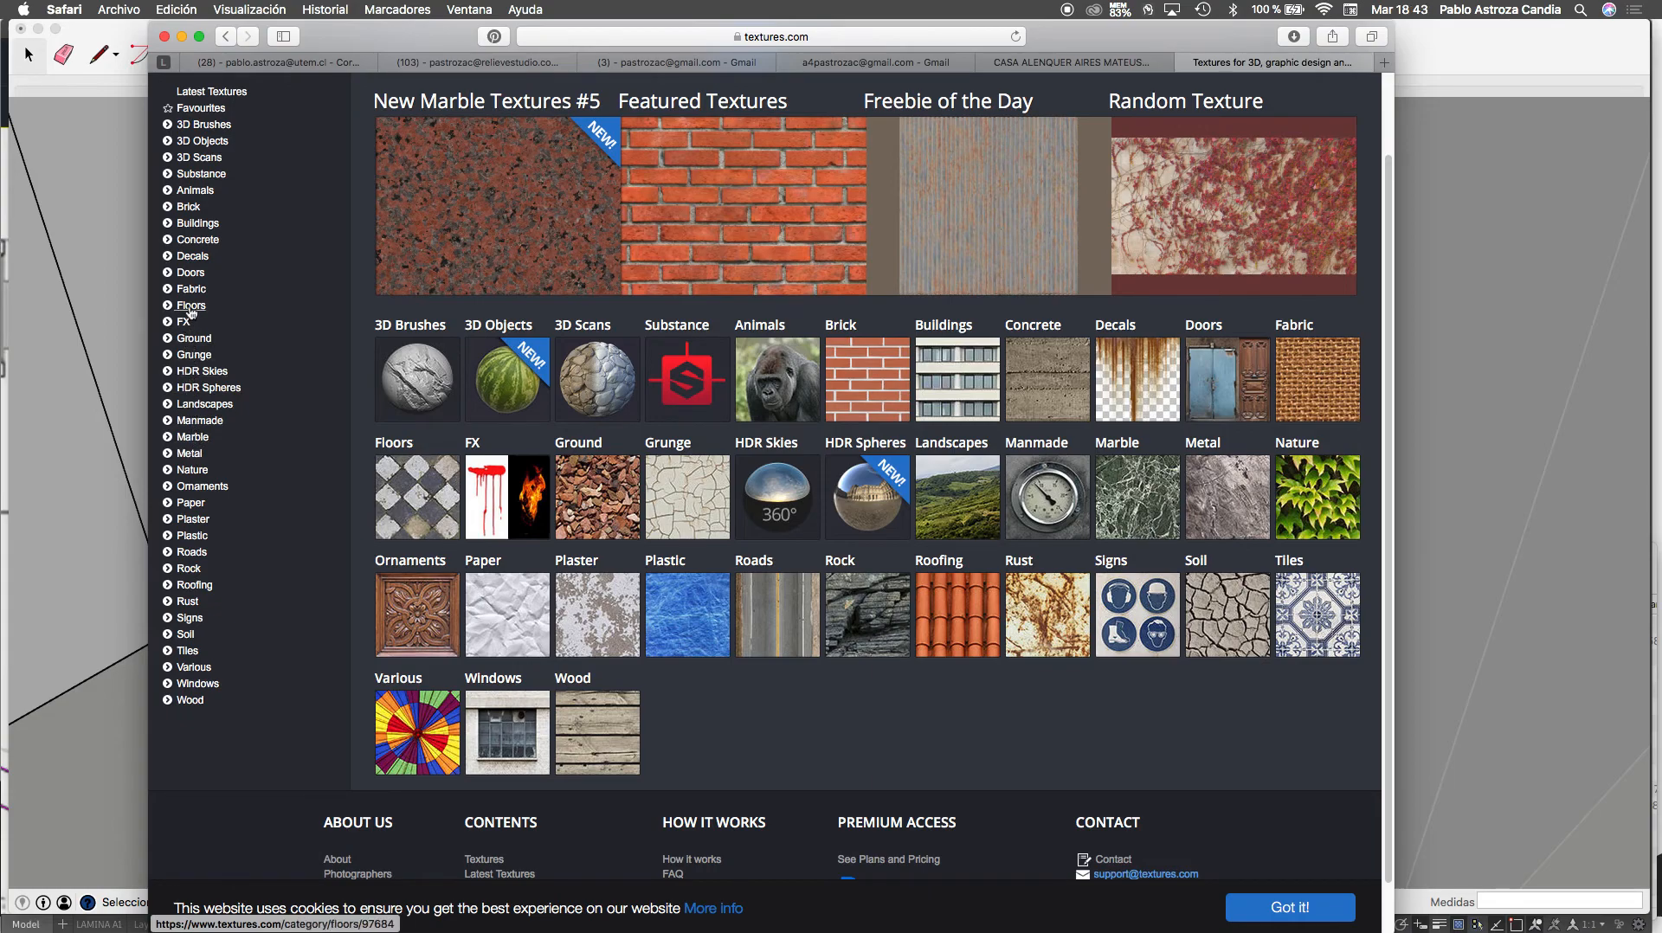
{"action": "left_click", "coordinate": [205, 241]}
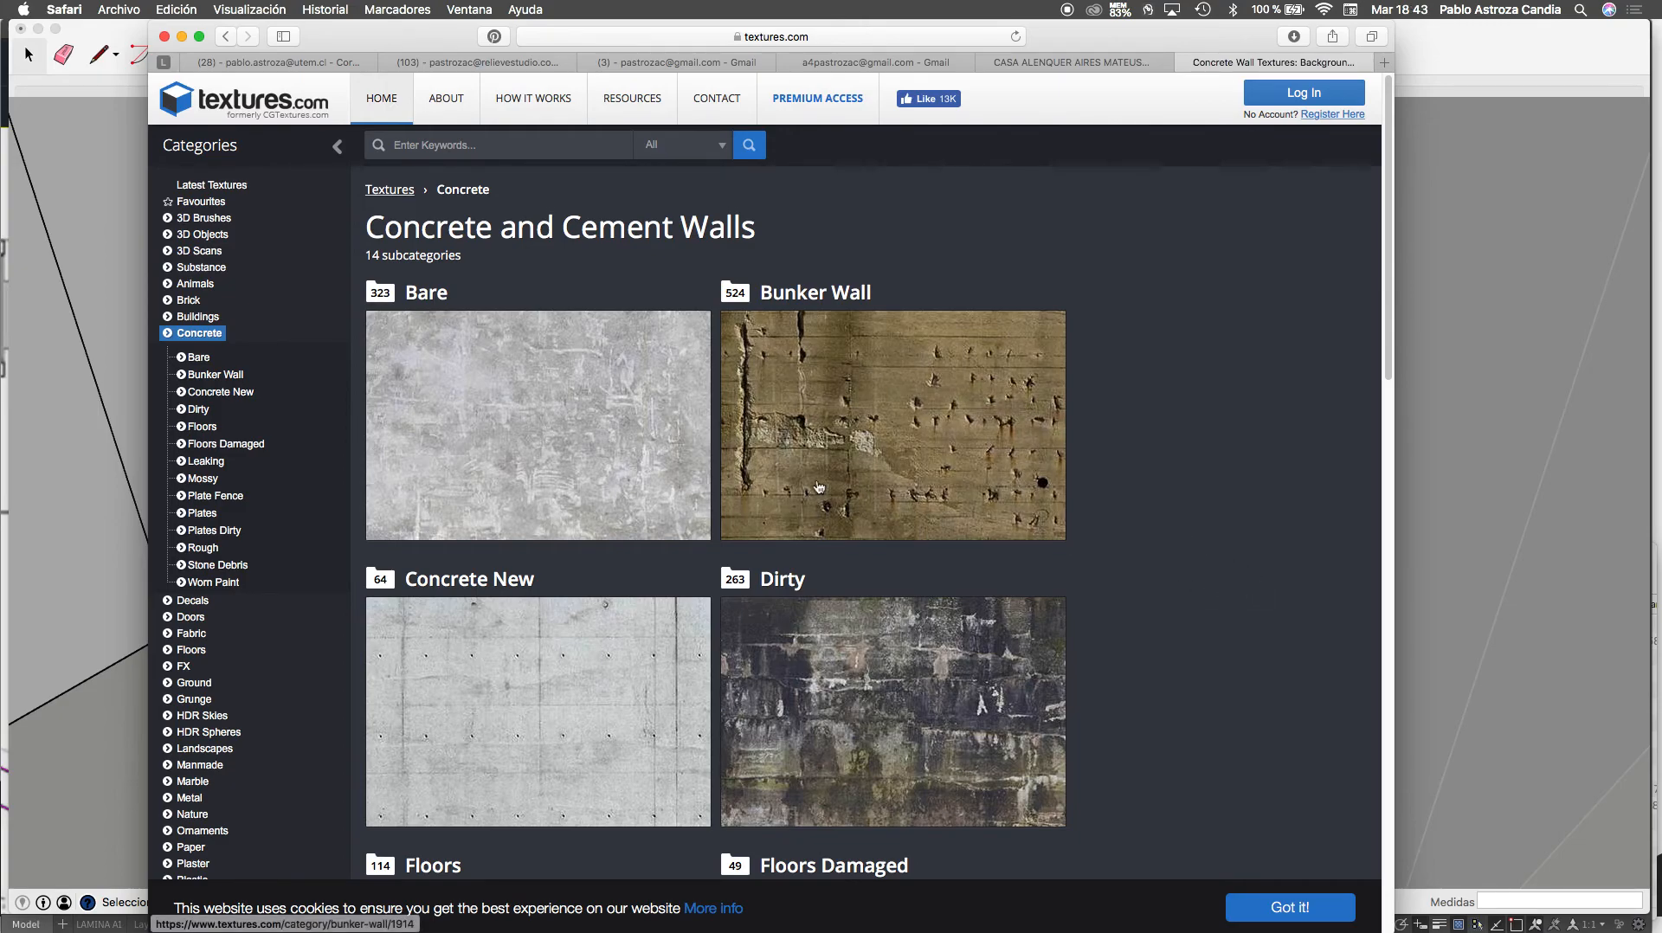
{"action": "scroll", "coordinate": [650, 448], "scroll_direction": "down", "scroll_amount": 12}
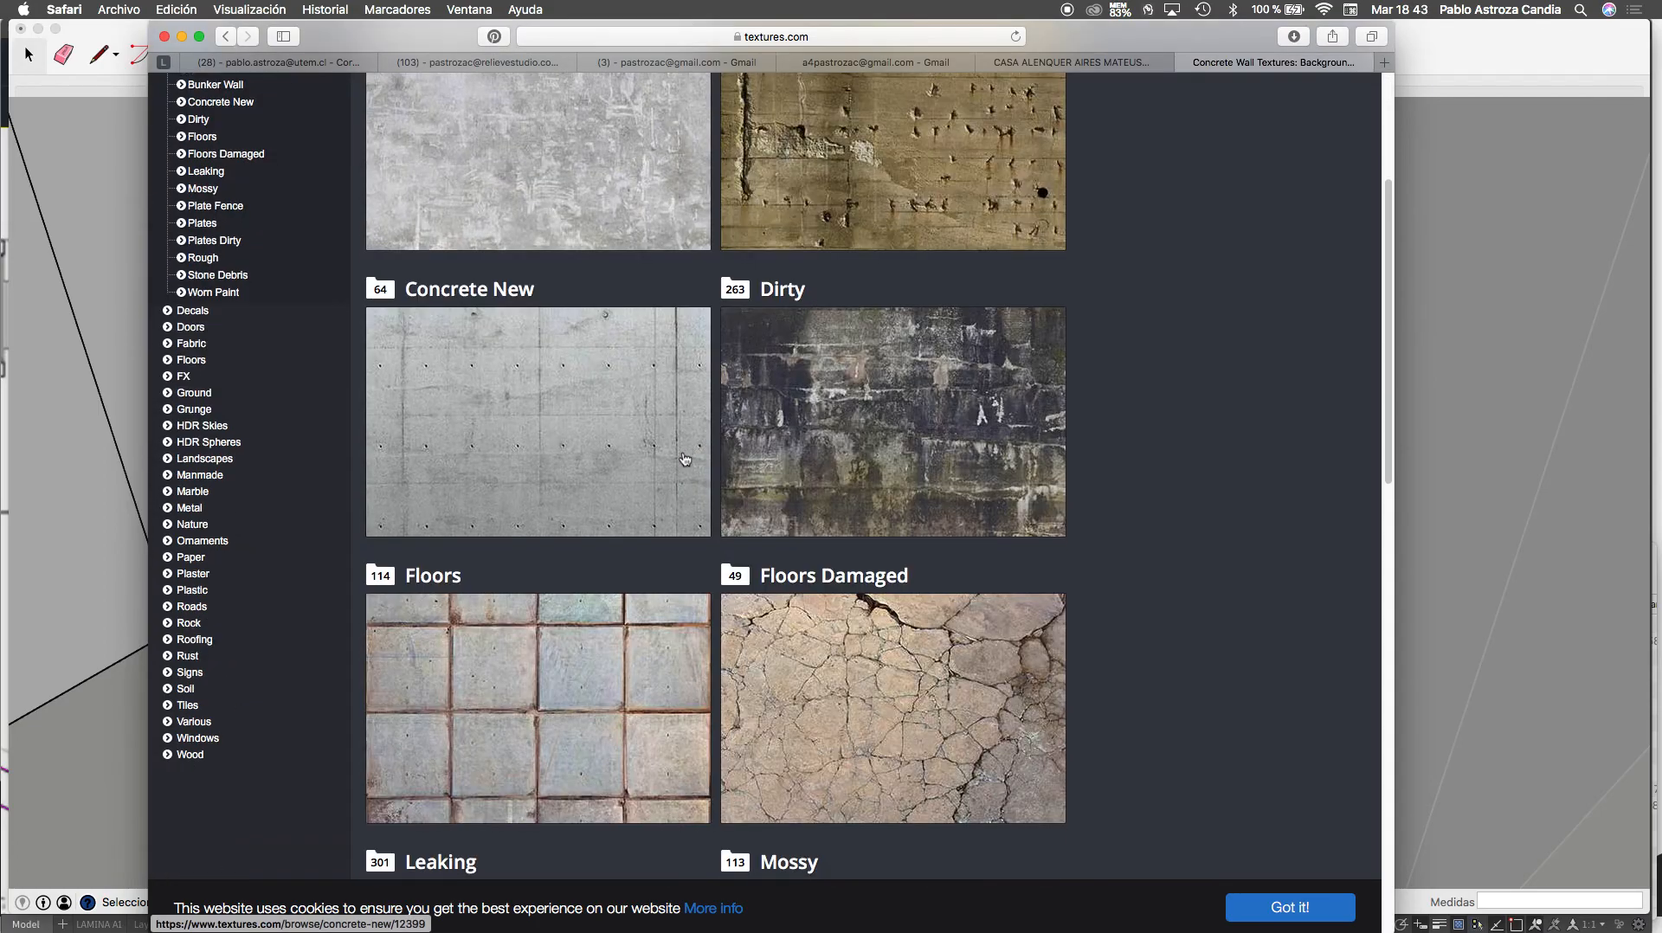
{"action": "scroll", "coordinate": [666, 552], "scroll_direction": "down", "scroll_amount": 5}
{"action": "scroll", "coordinate": [640, 485], "scroll_direction": "up", "scroll_amount": 20}
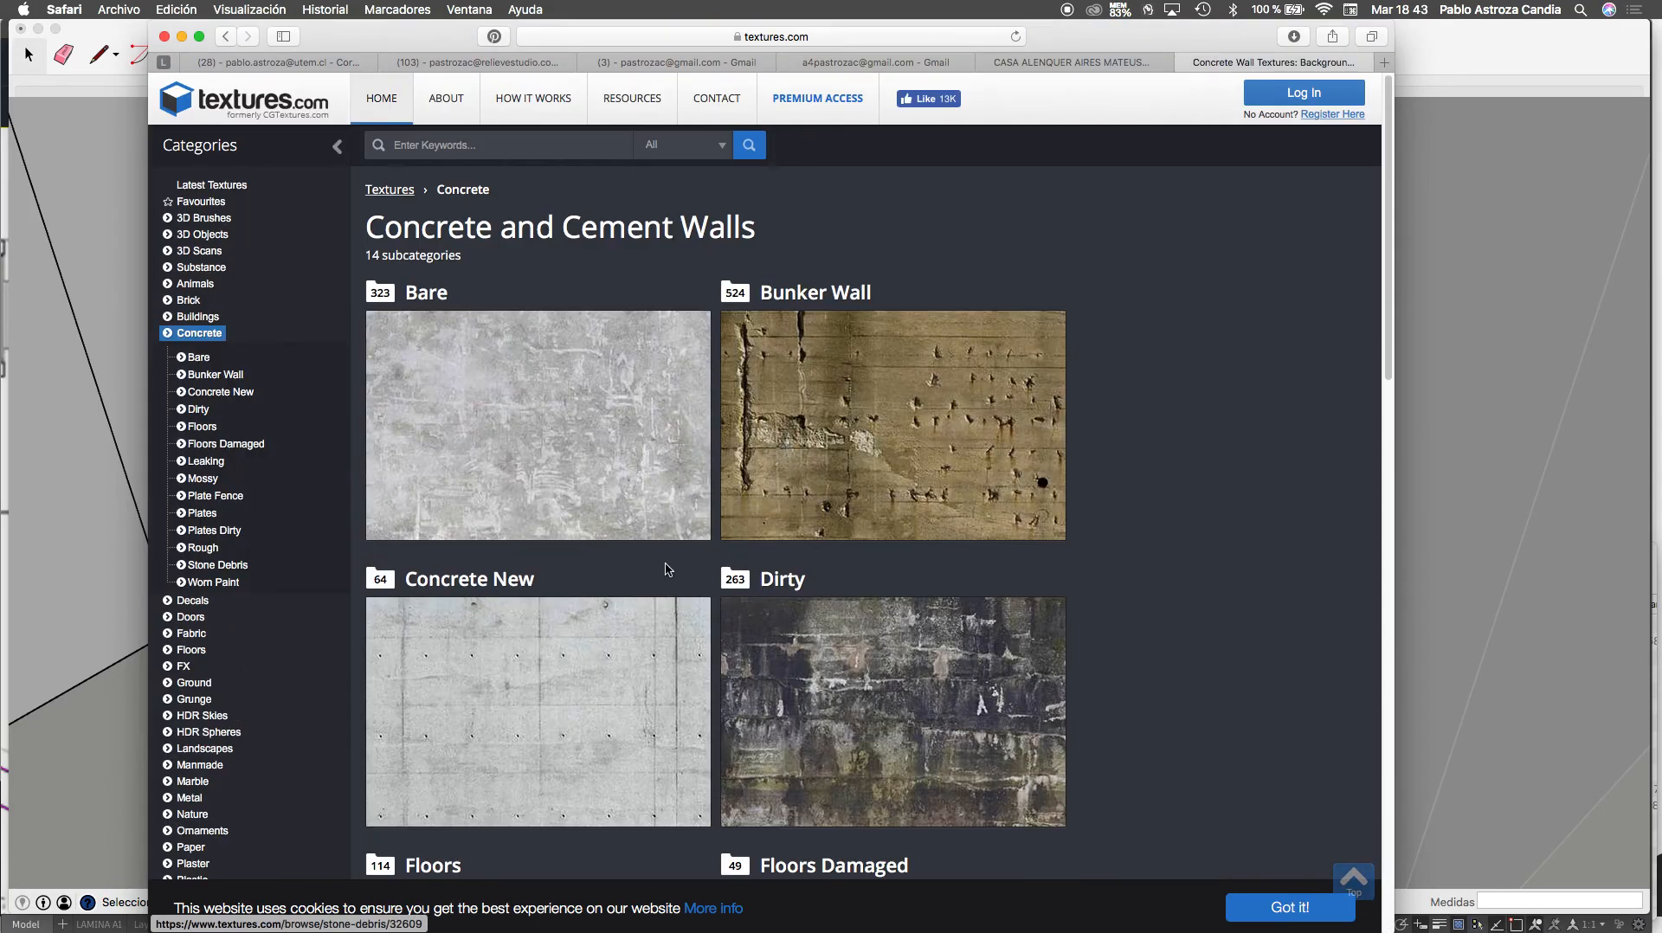
{"action": "left_click", "coordinate": [620, 423]}
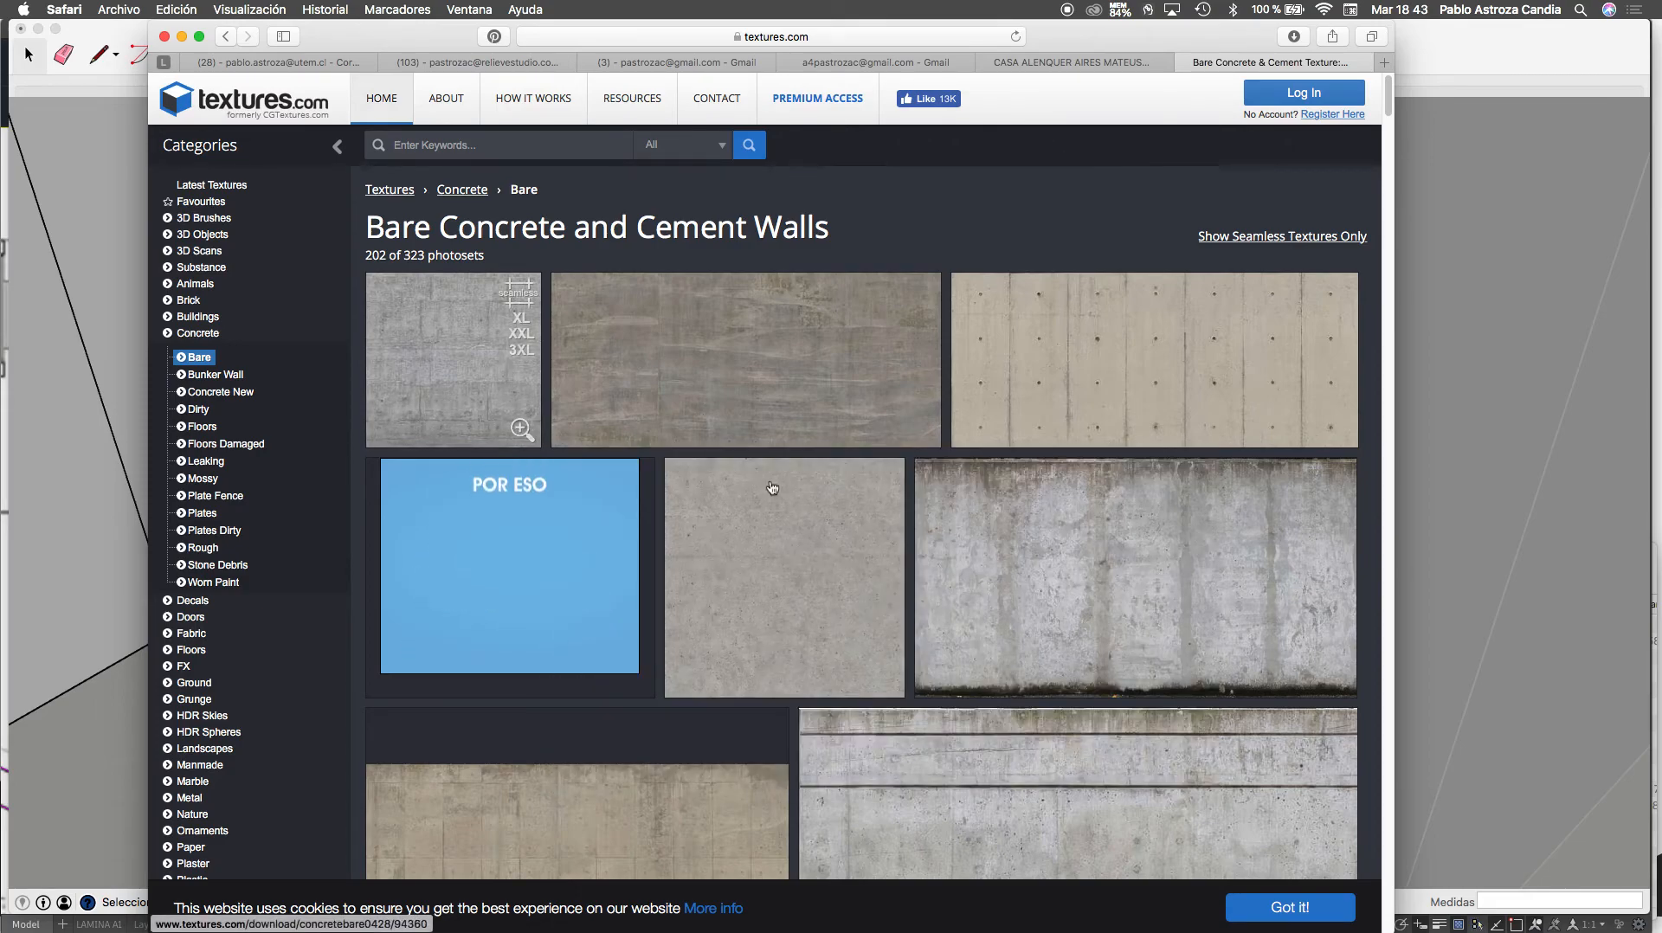
Examine the bare concrete and cement wall textures for one suited to the model
{"action": "scroll", "coordinate": [1028, 515], "scroll_direction": "down", "scroll_amount": 15}
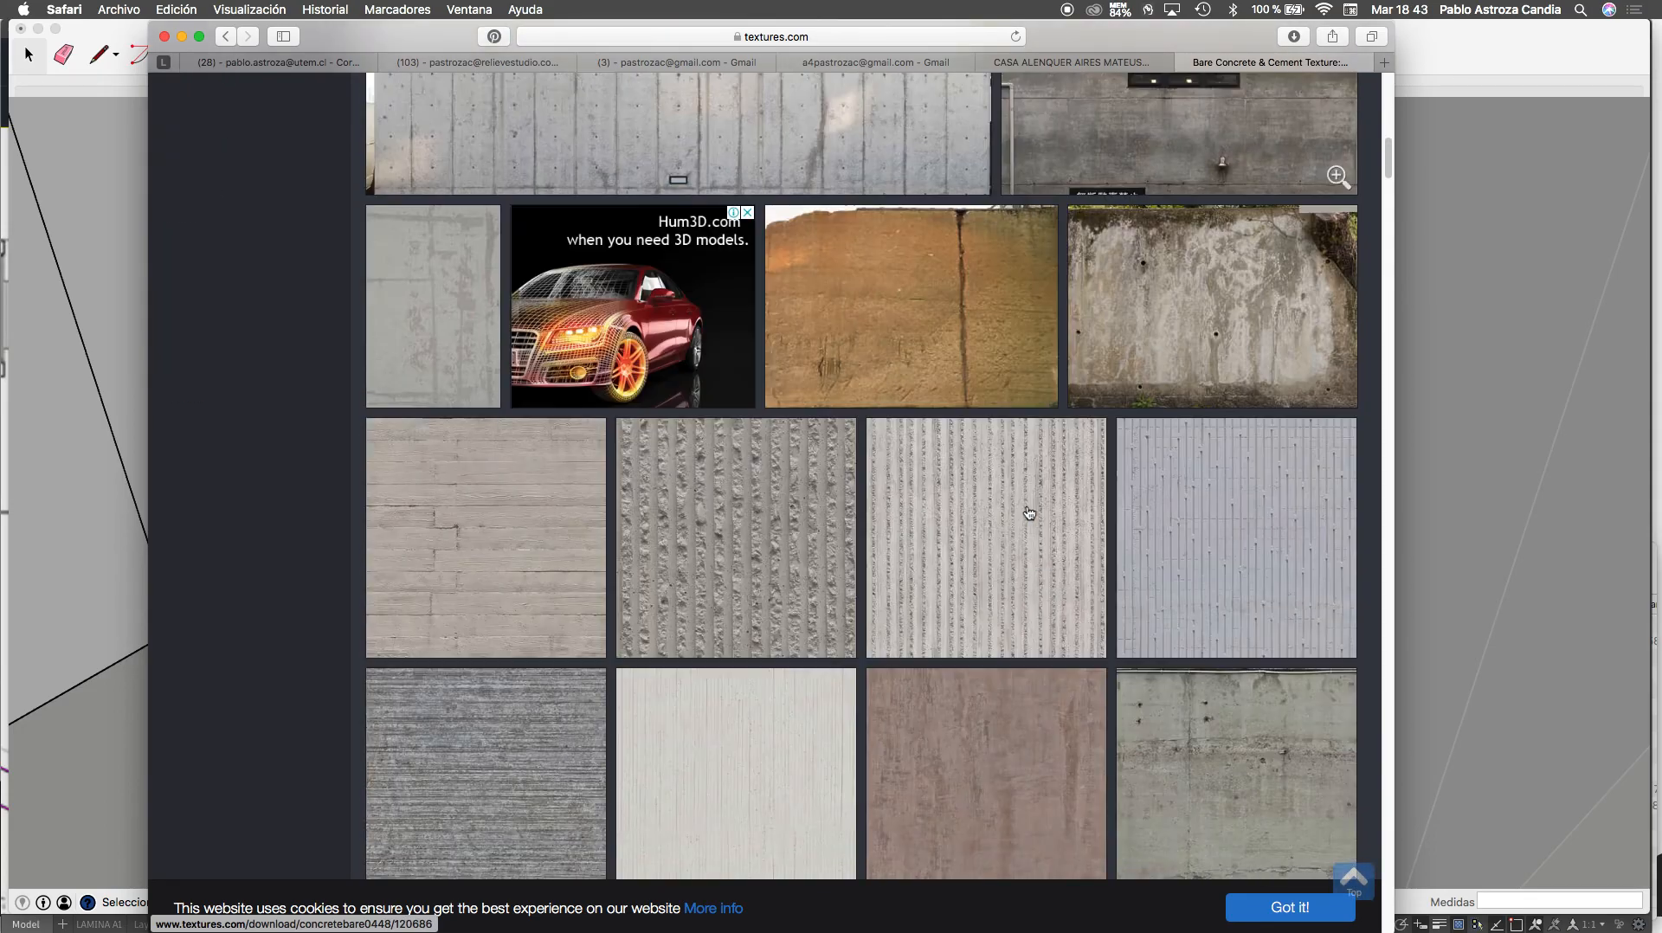
{"action": "scroll", "coordinate": [1028, 513], "scroll_direction": "down", "scroll_amount": 5}
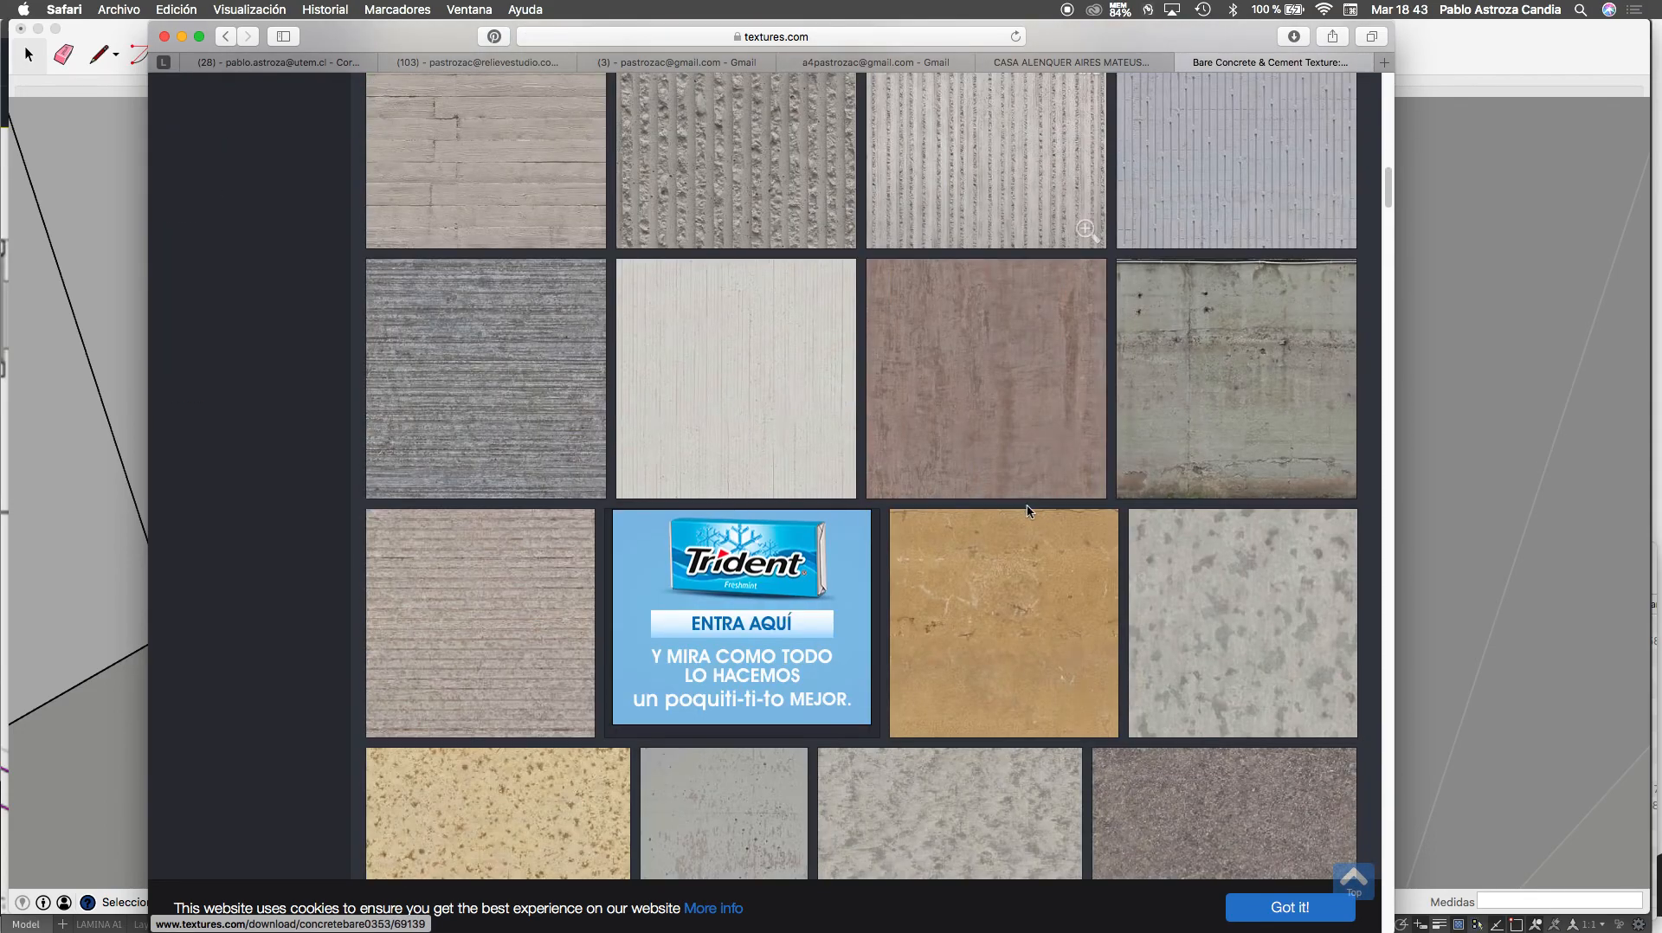
{"action": "scroll", "coordinate": [1027, 511], "scroll_direction": "down", "scroll_amount": 12}
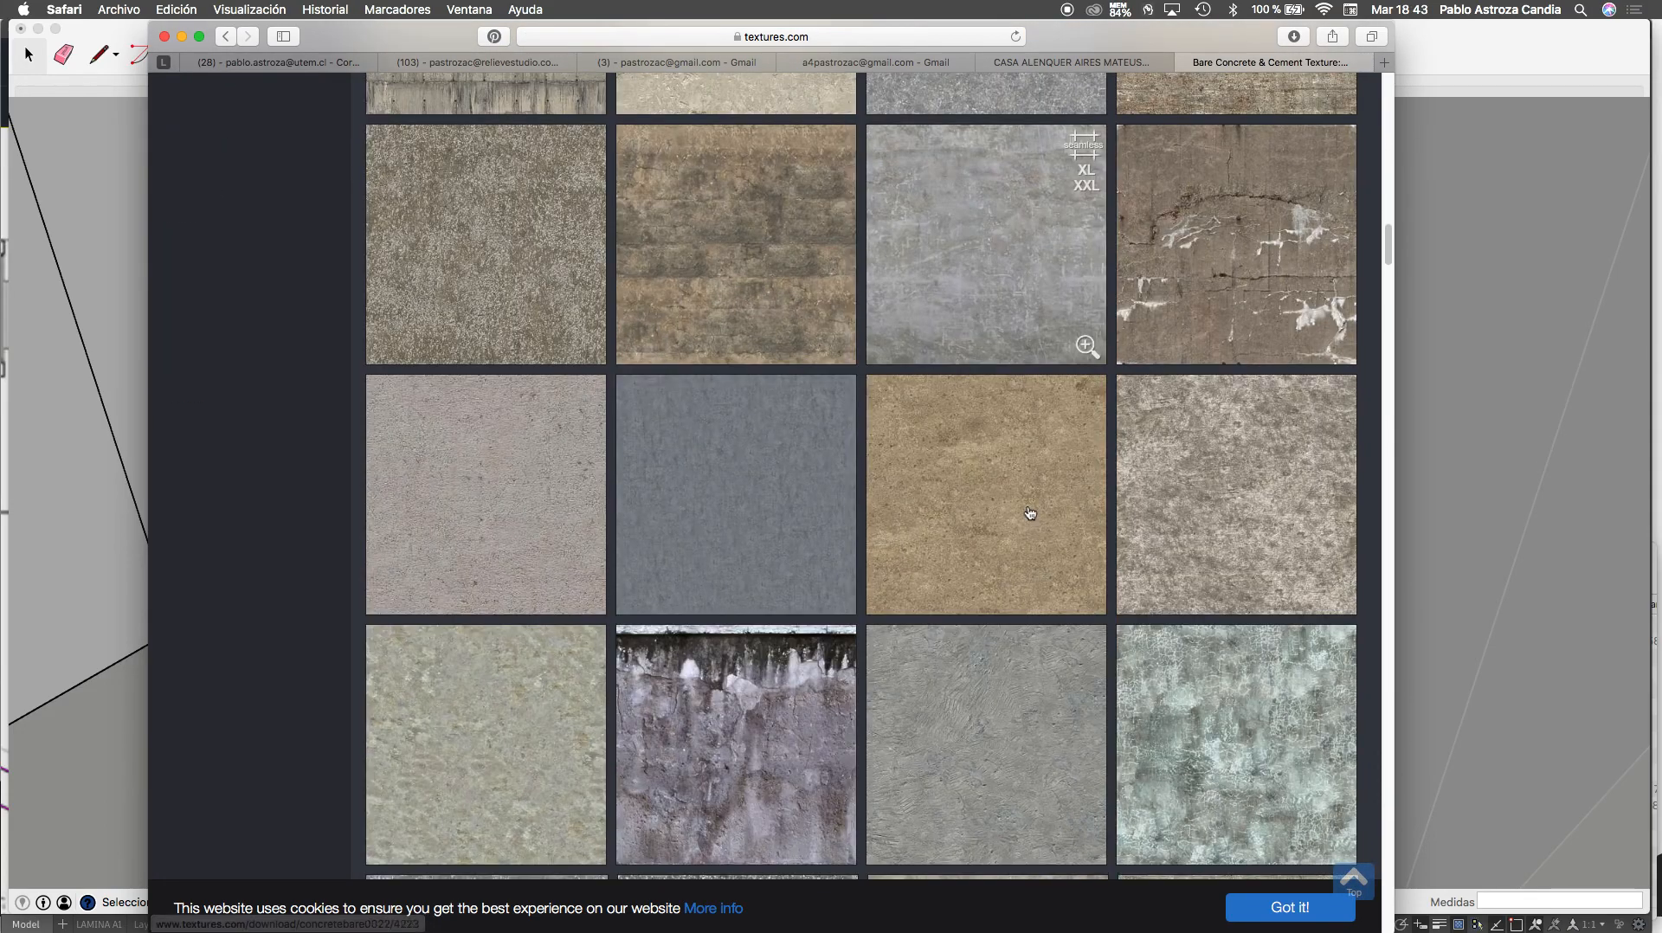
{"action": "scroll", "coordinate": [1029, 512], "scroll_direction": "down", "scroll_amount": 12}
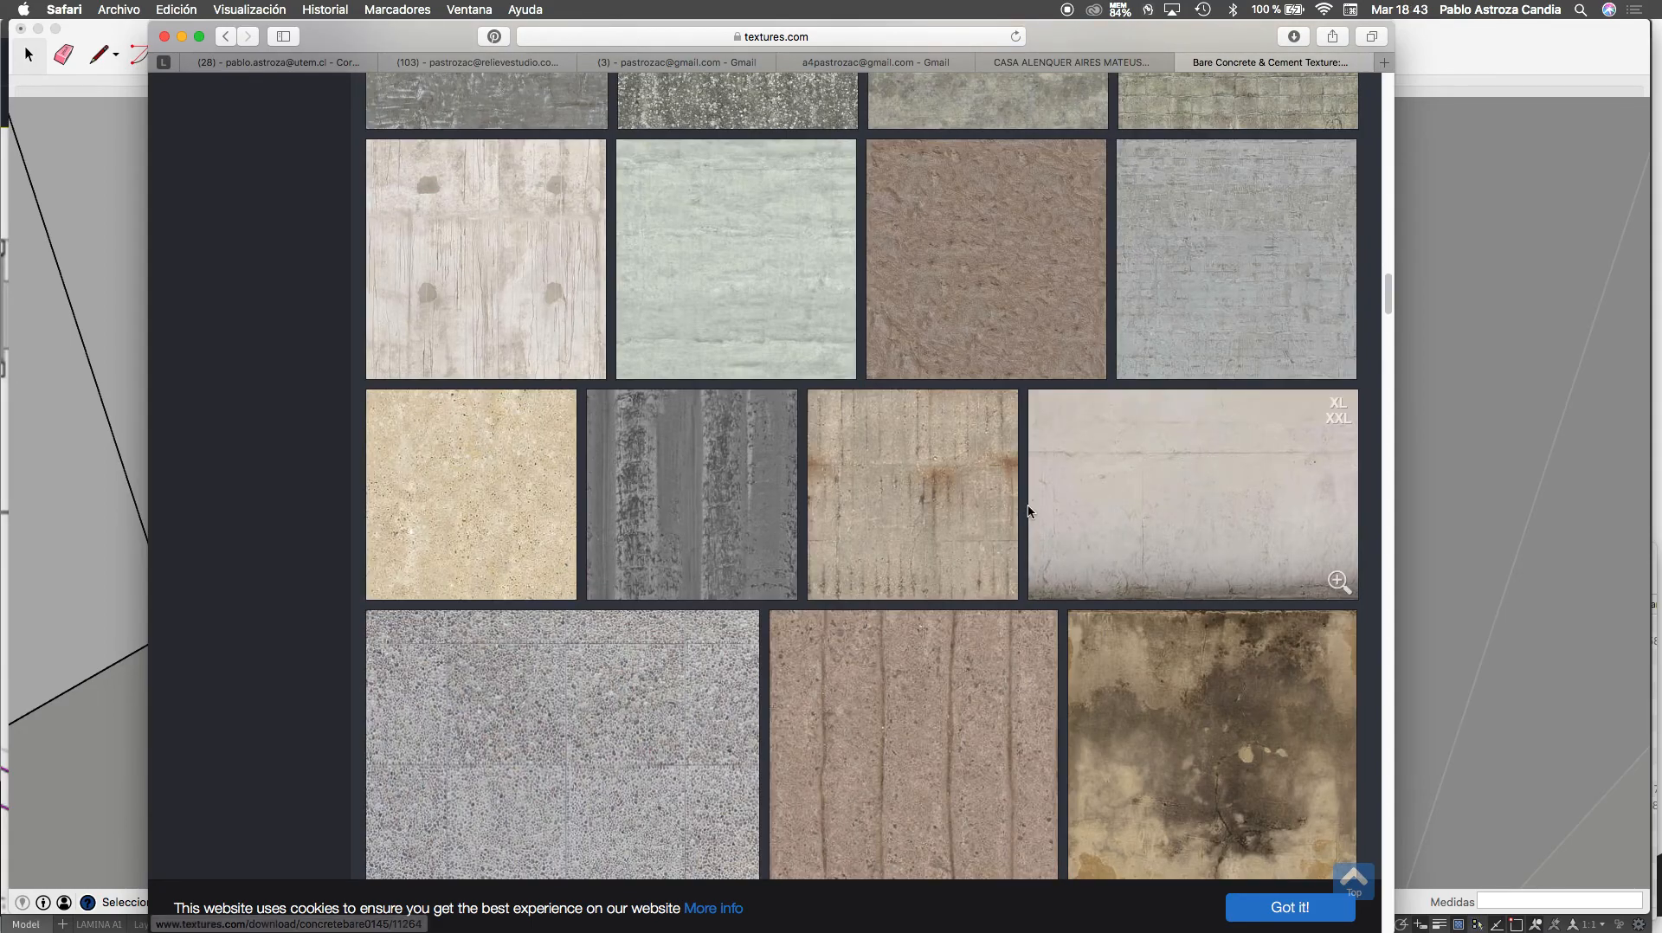
{"action": "scroll", "coordinate": [1028, 512], "scroll_direction": "down", "scroll_amount": 12}
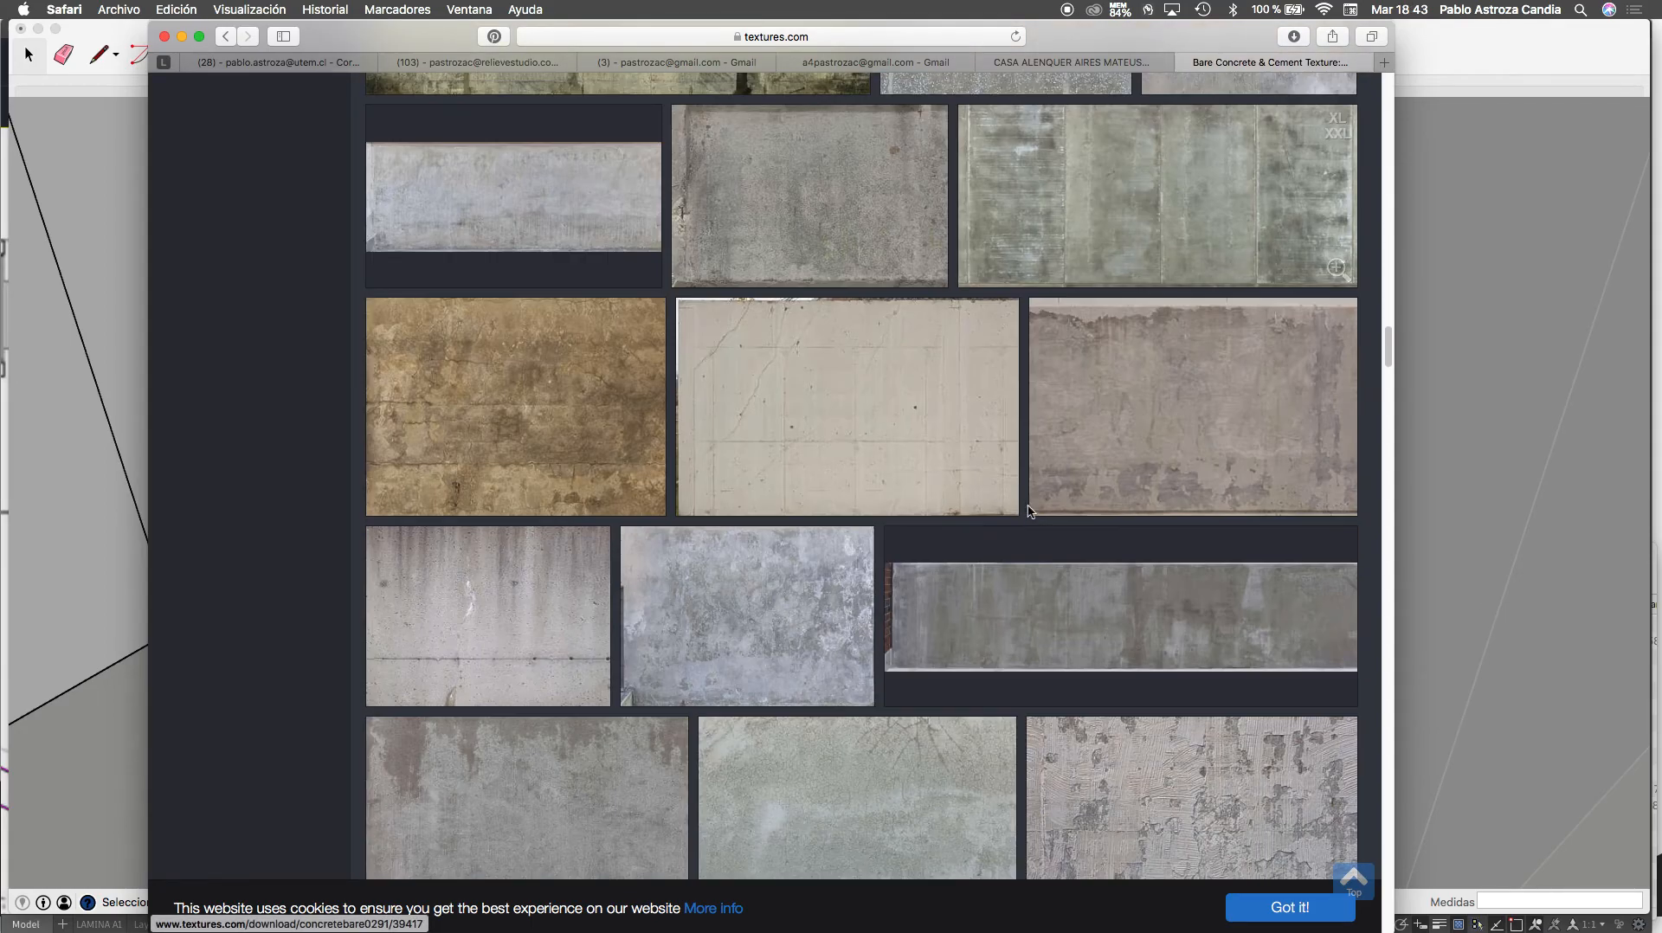
{"action": "scroll", "coordinate": [1028, 511], "scroll_direction": "down", "scroll_amount": 12}
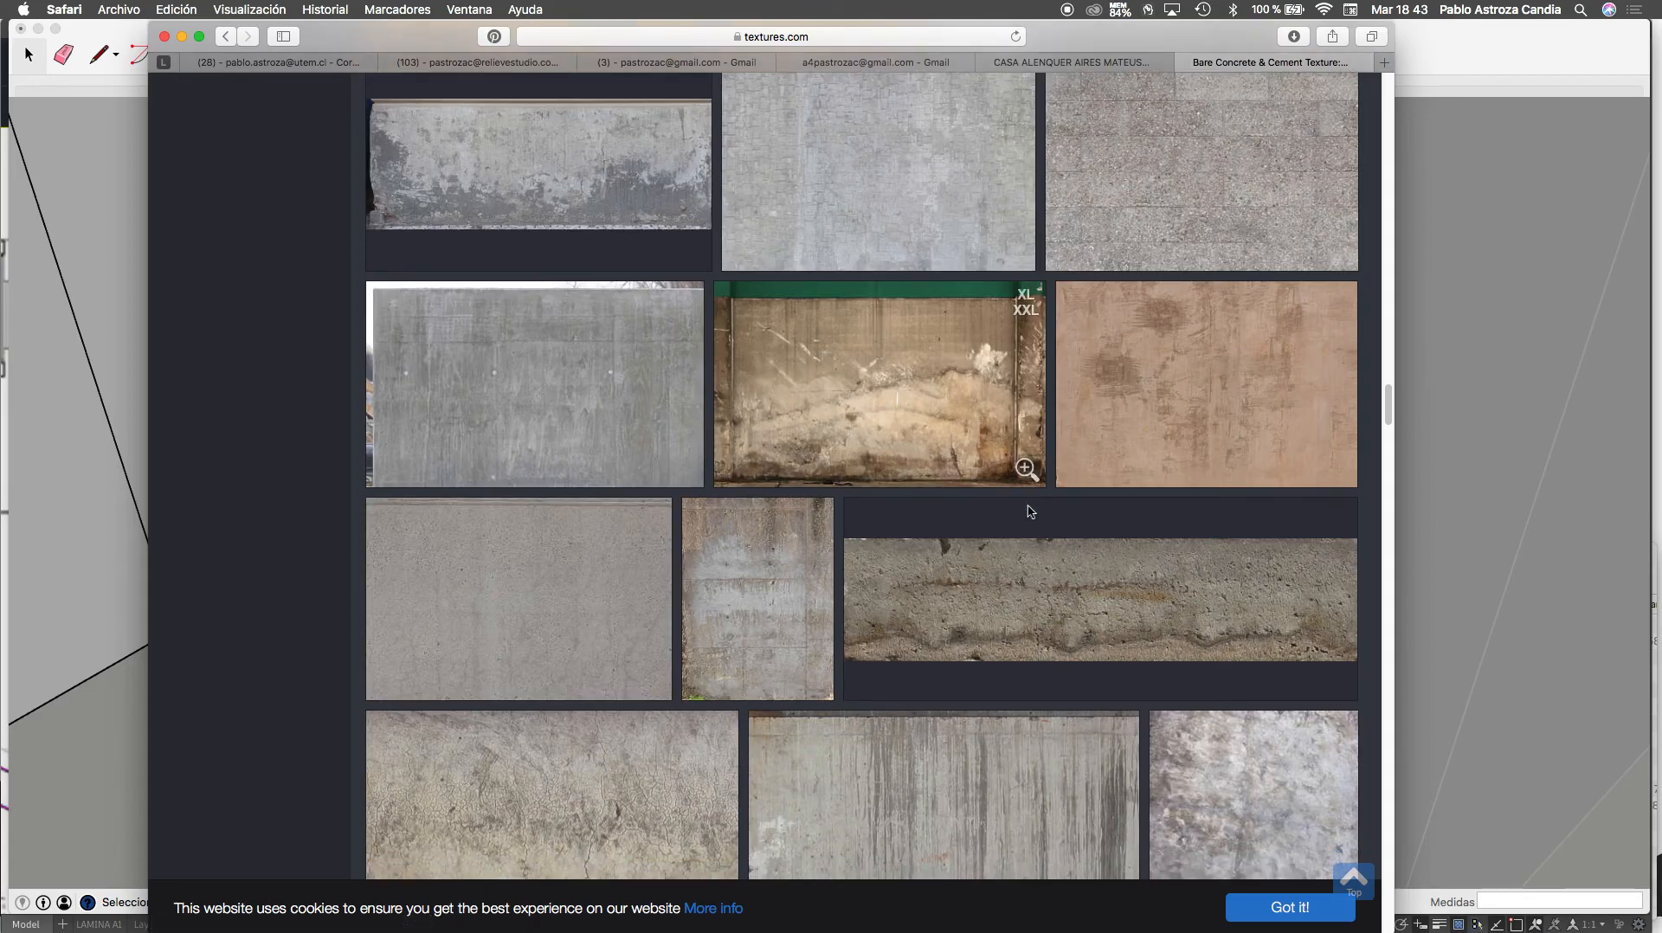
{"action": "scroll", "coordinate": [1028, 512], "scroll_direction": "down", "scroll_amount": 12}
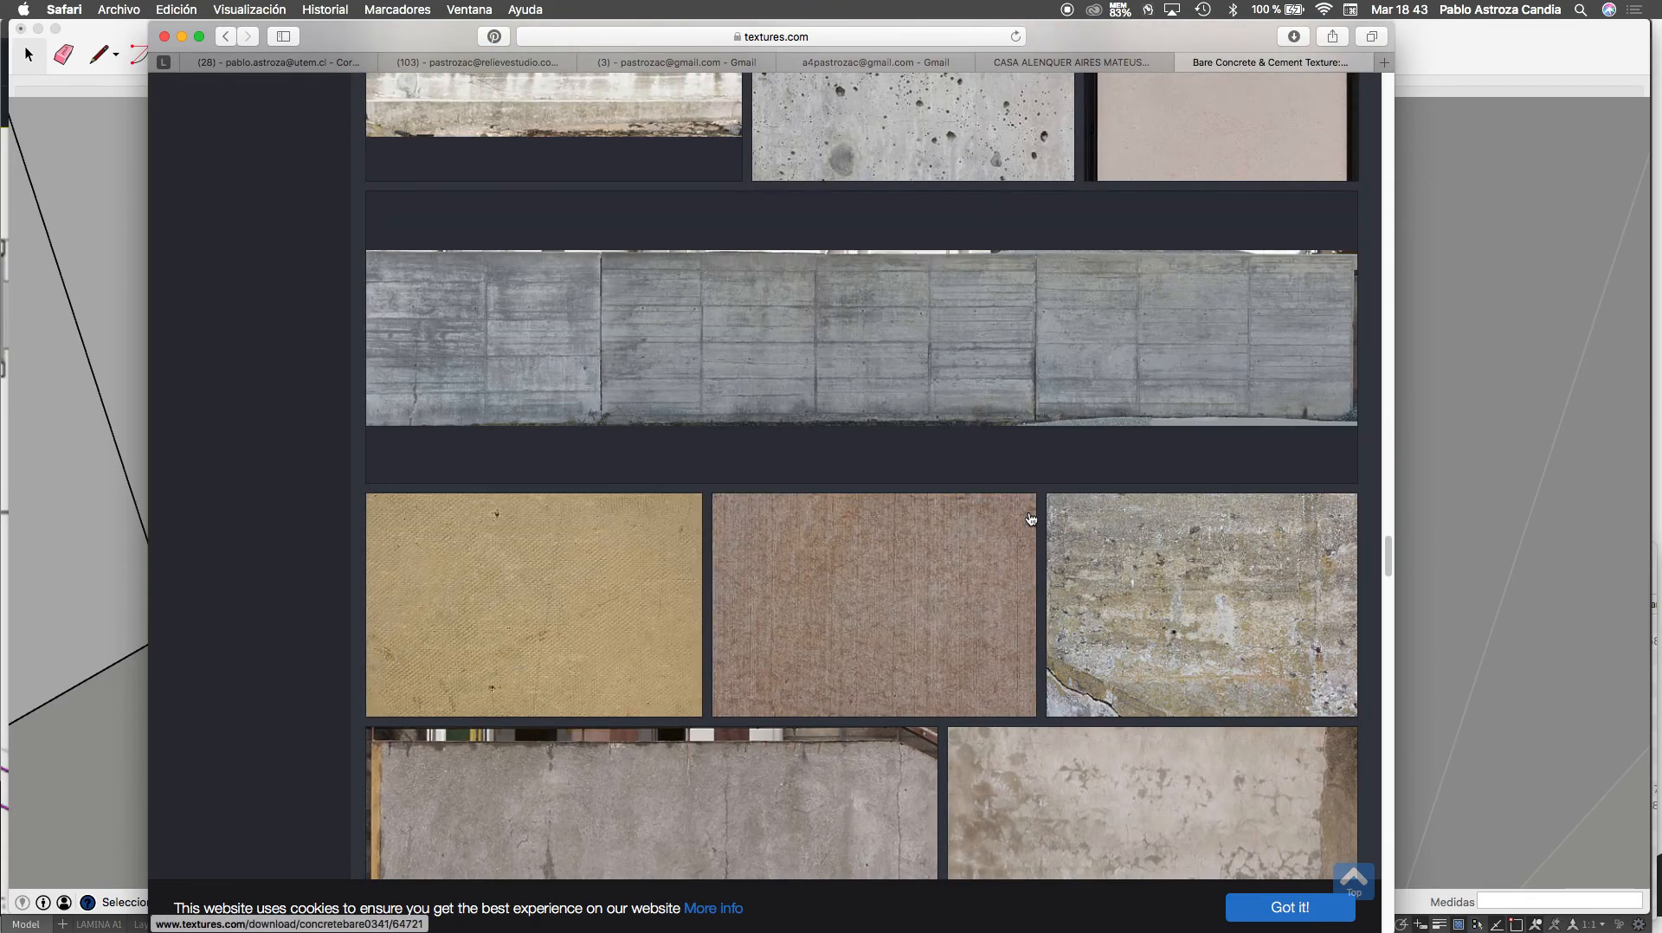
{"action": "scroll", "coordinate": [802, 467], "scroll_direction": "up", "scroll_amount": 20}
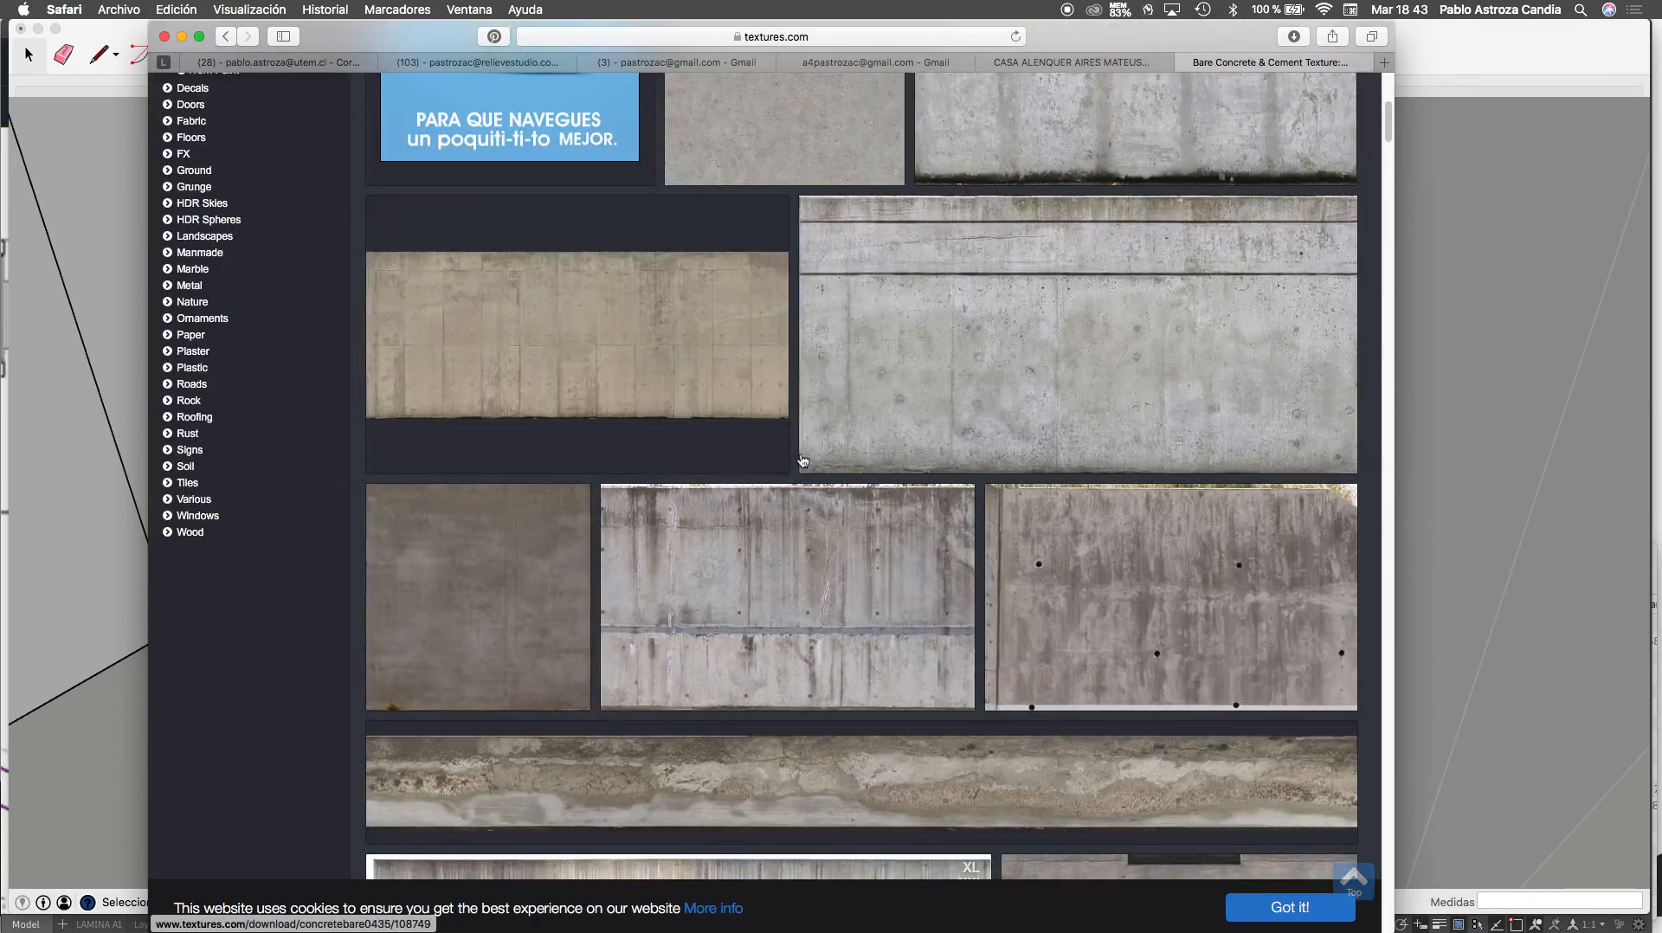
{"action": "scroll", "coordinate": [803, 463], "scroll_direction": "up", "scroll_amount": 6}
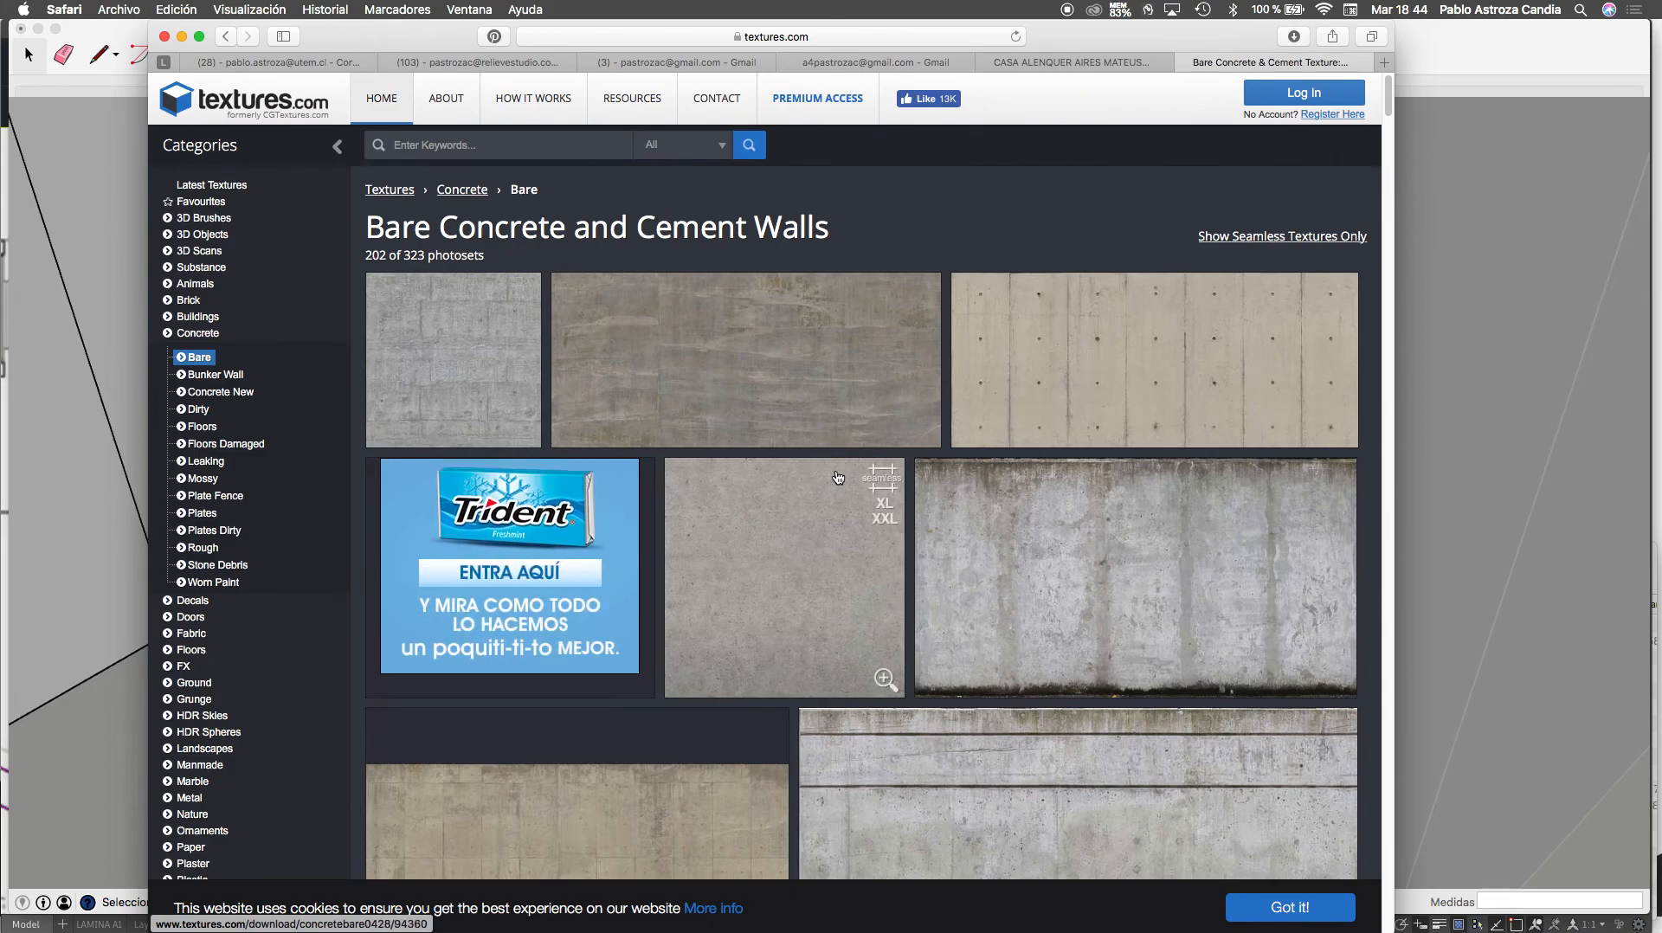
Open the ConcreteBare0428 texture and request the small 1024x1024 download of its seamless image
{"action": "left_click", "coordinate": [766, 573]}
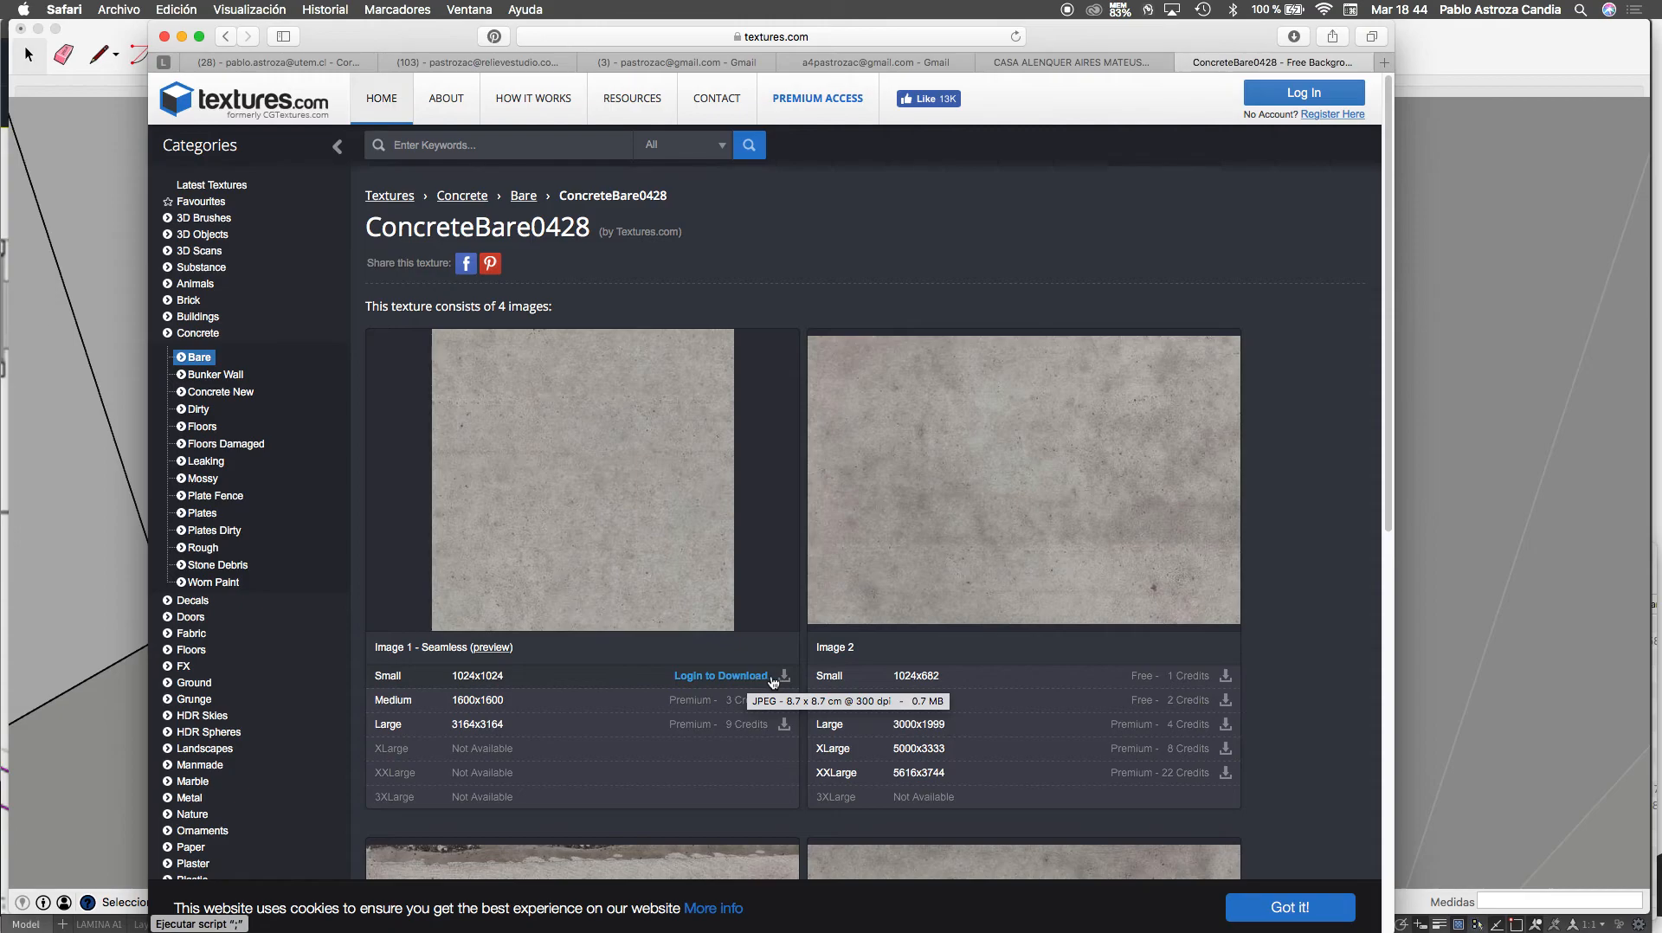
{"action": "left_click", "coordinate": [784, 681]}
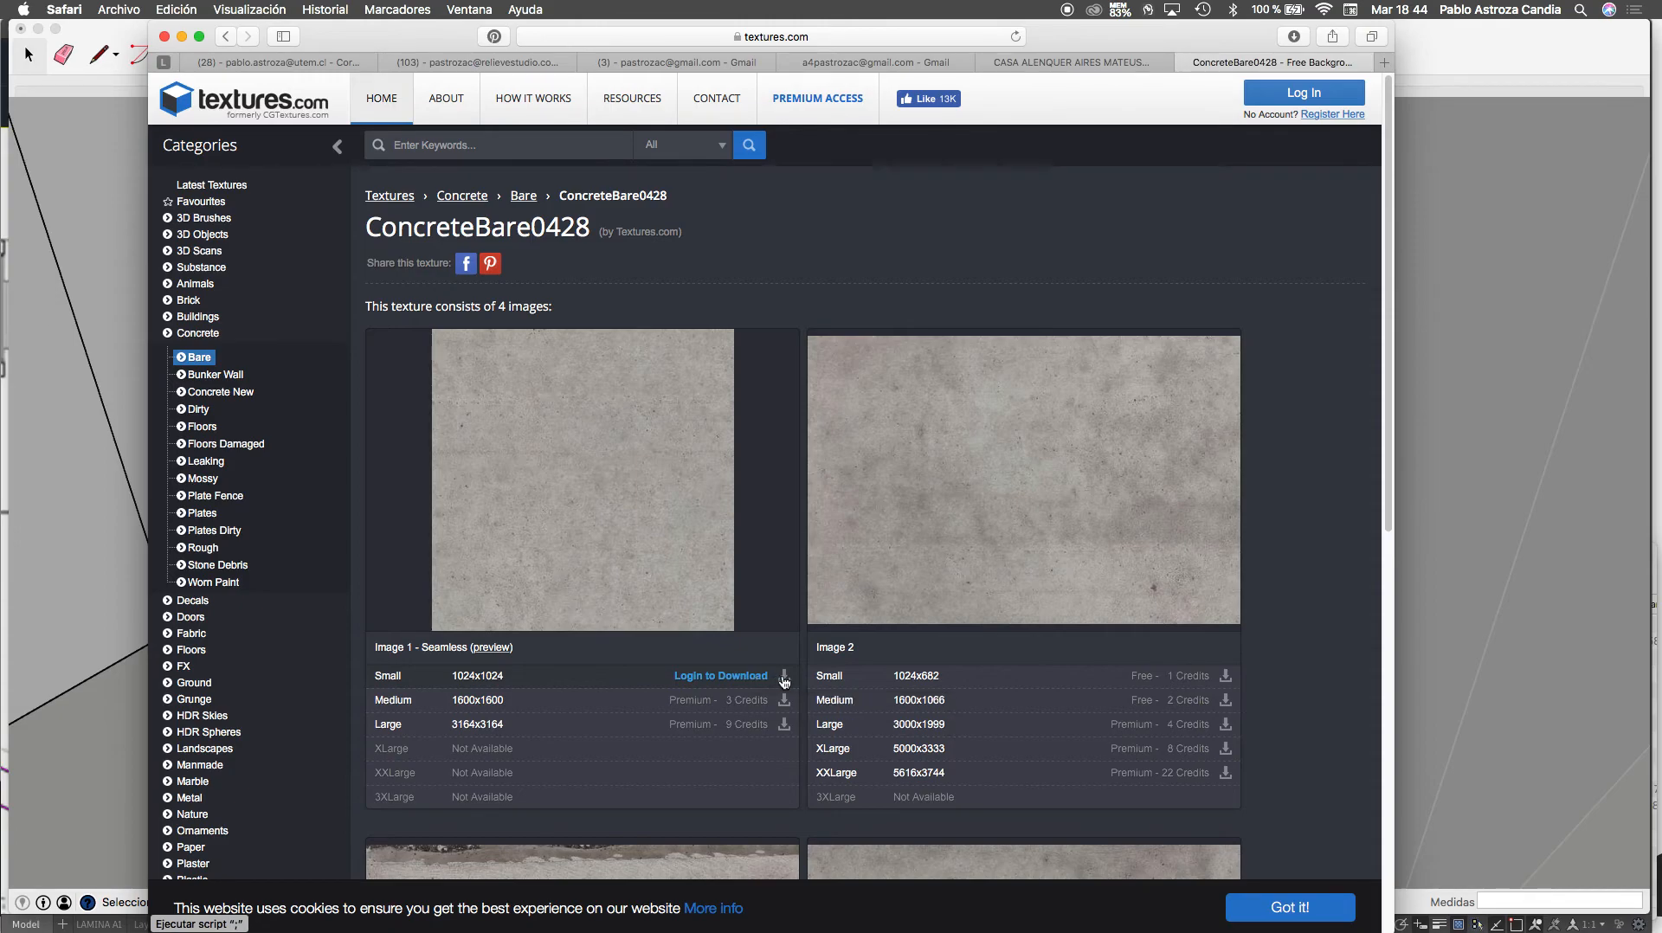
Try to log in with the prefilled account details and open the page for resending the activation email
{"action": "left_click", "coordinate": [862, 312]}
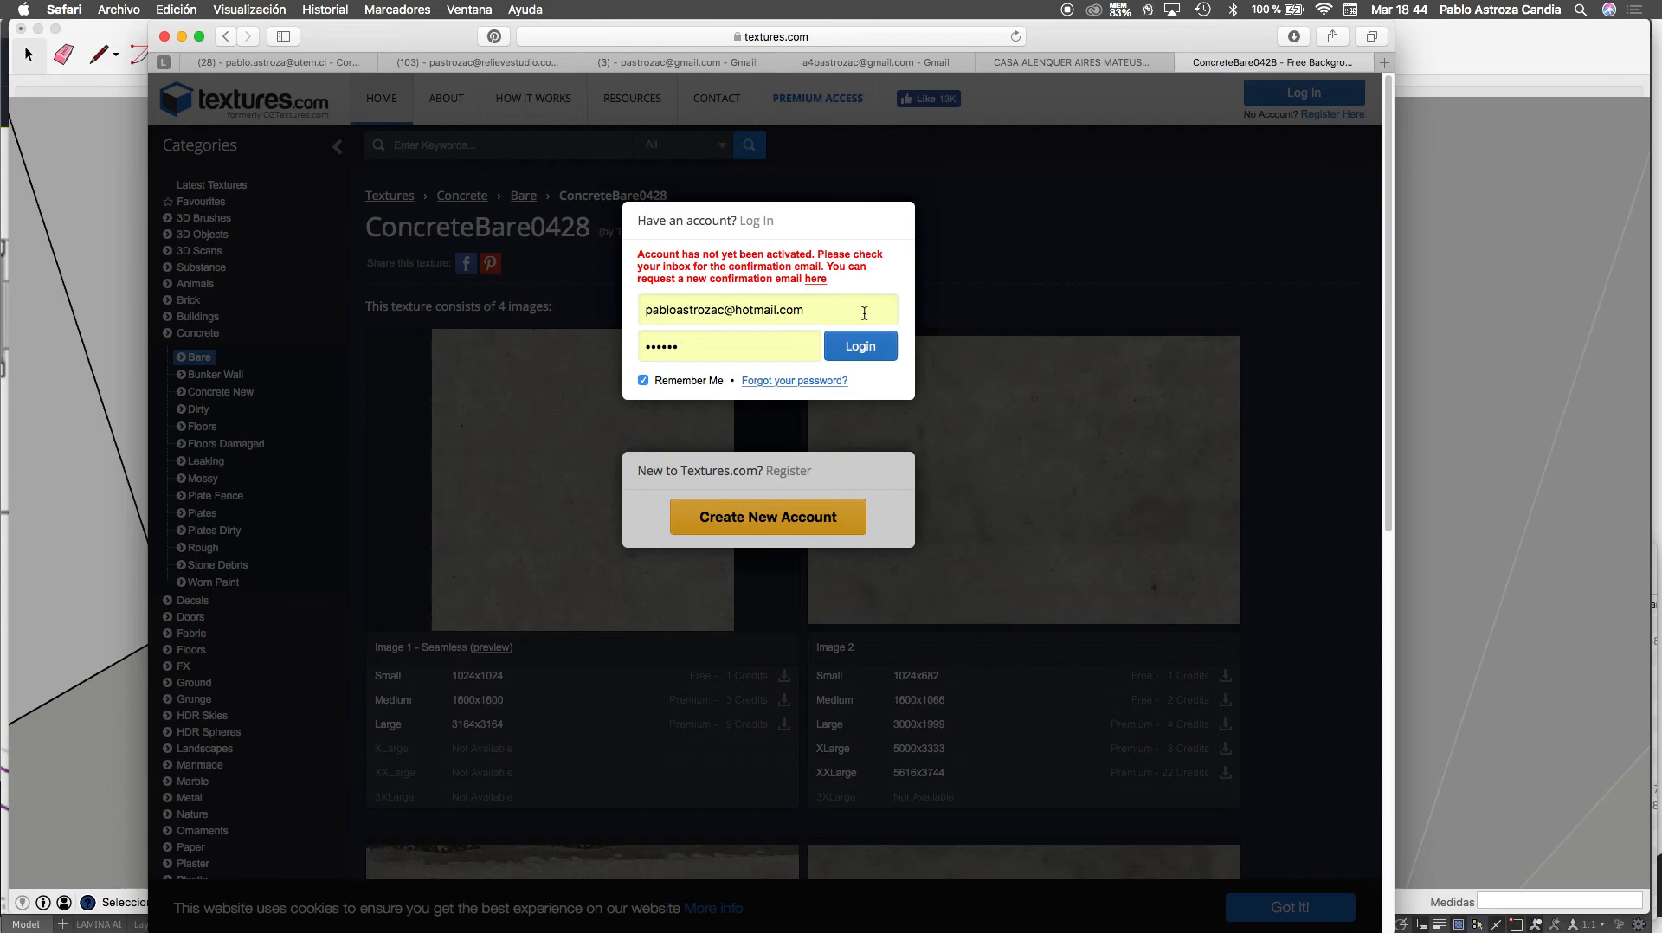
{"action": "left_click", "coordinate": [861, 346]}
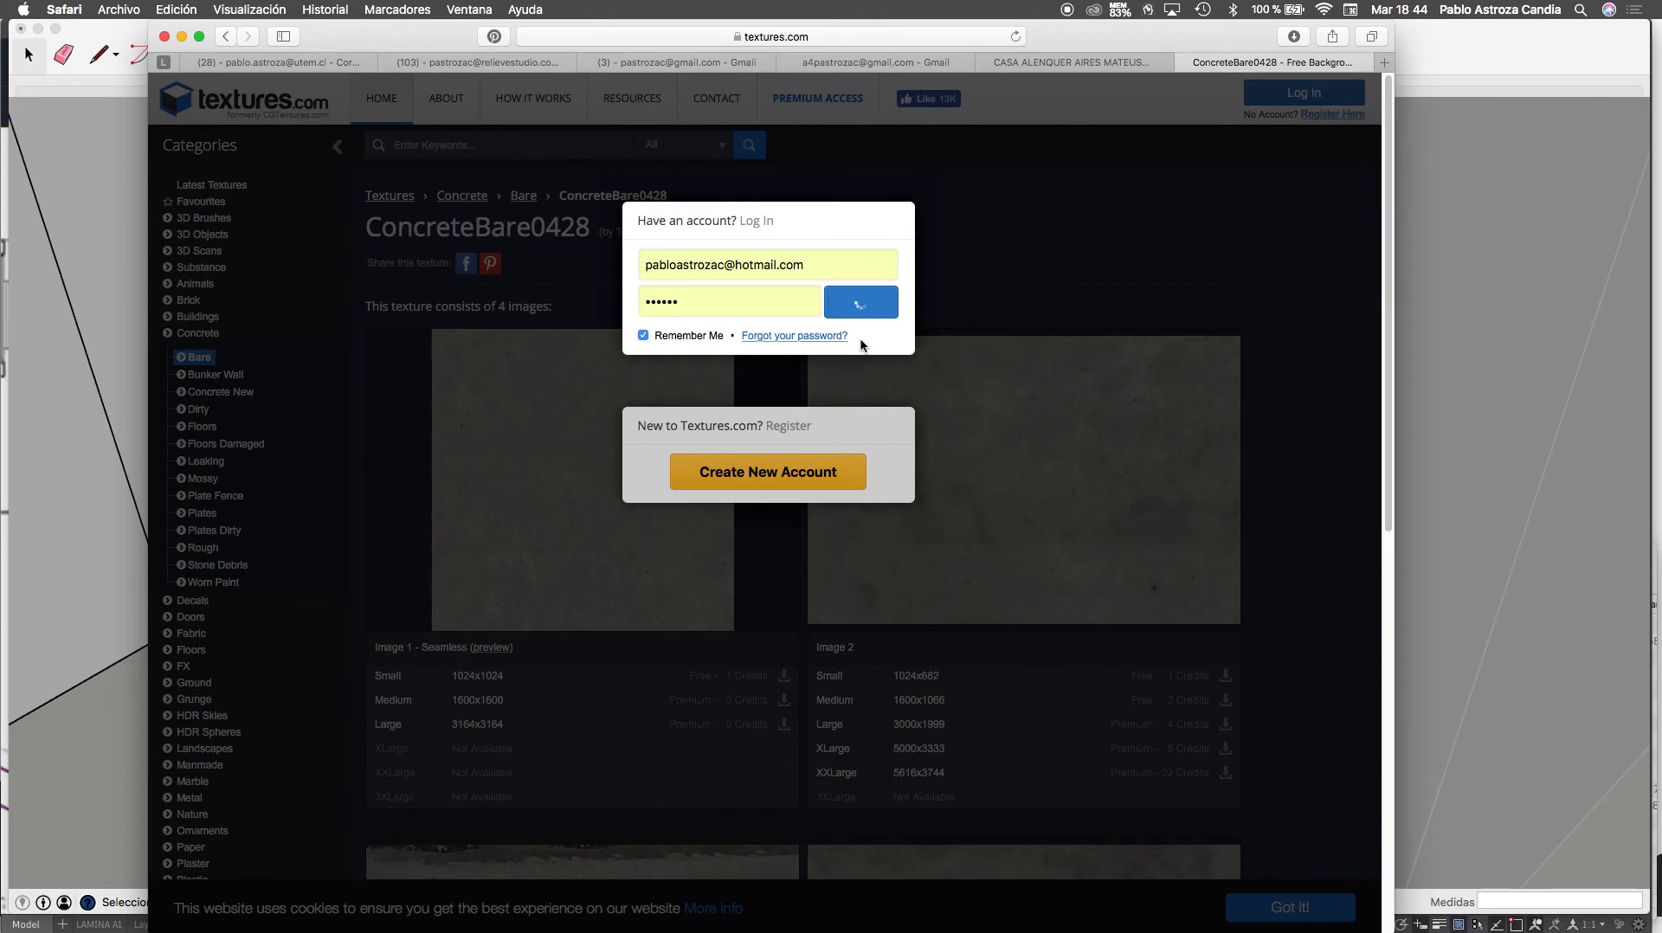
{"action": "left_click", "coordinate": [818, 277]}
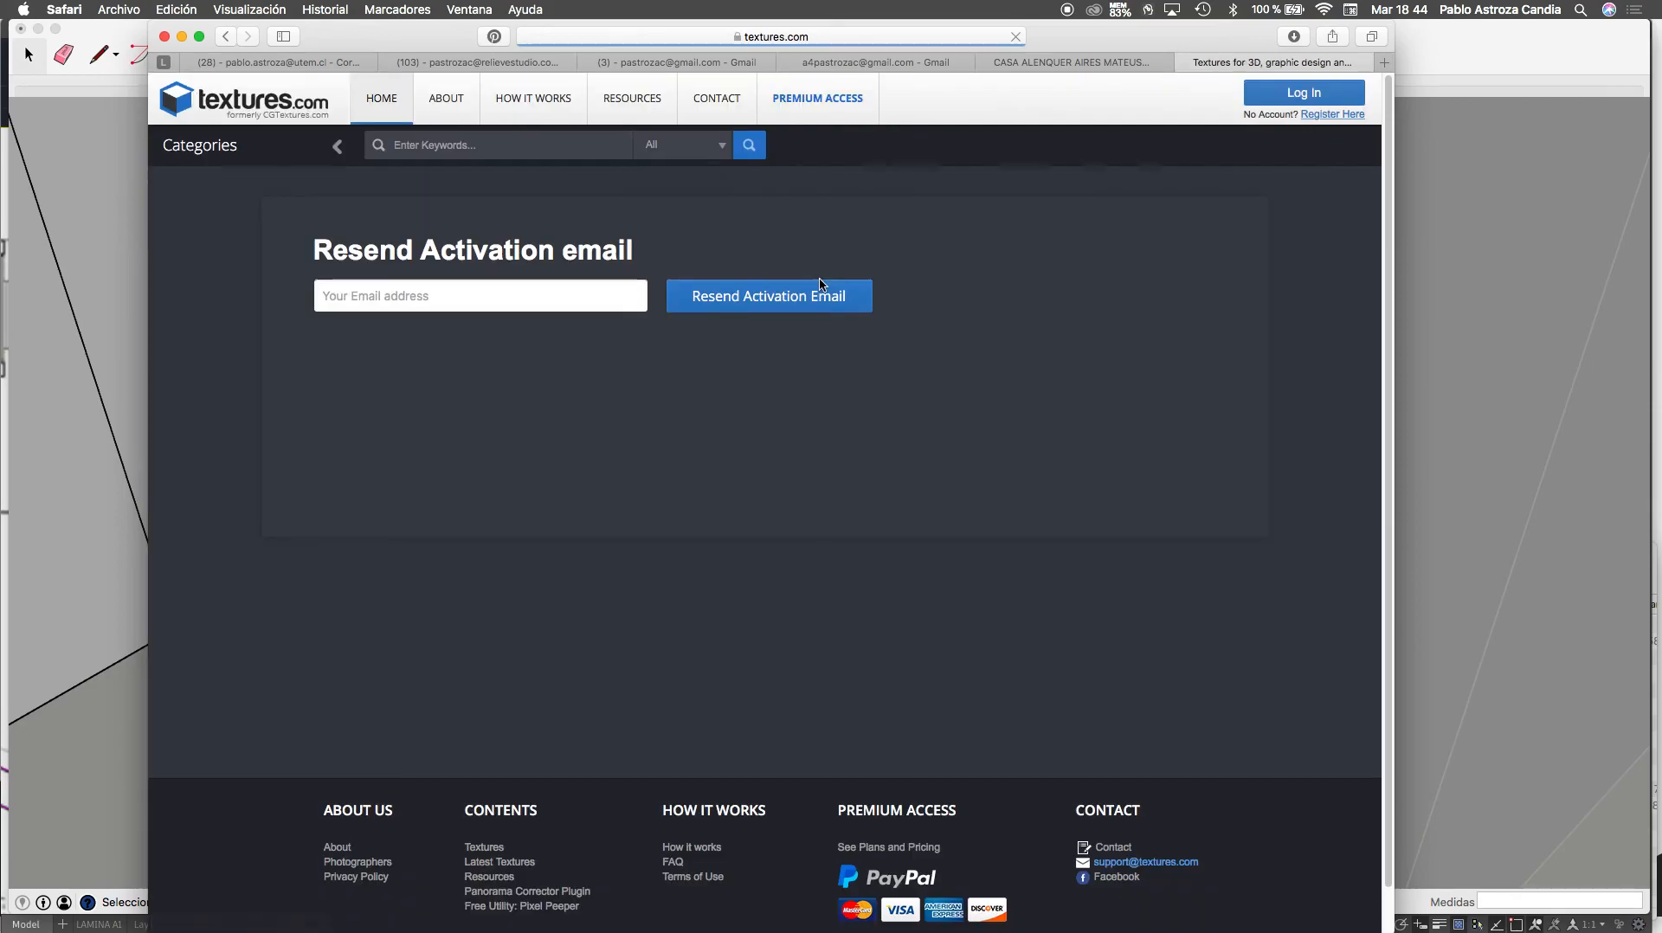
Request a new activation email for the account's e-mail address
{"action": "left_click", "coordinate": [523, 301]}
{"action": "type", "text": "P"}
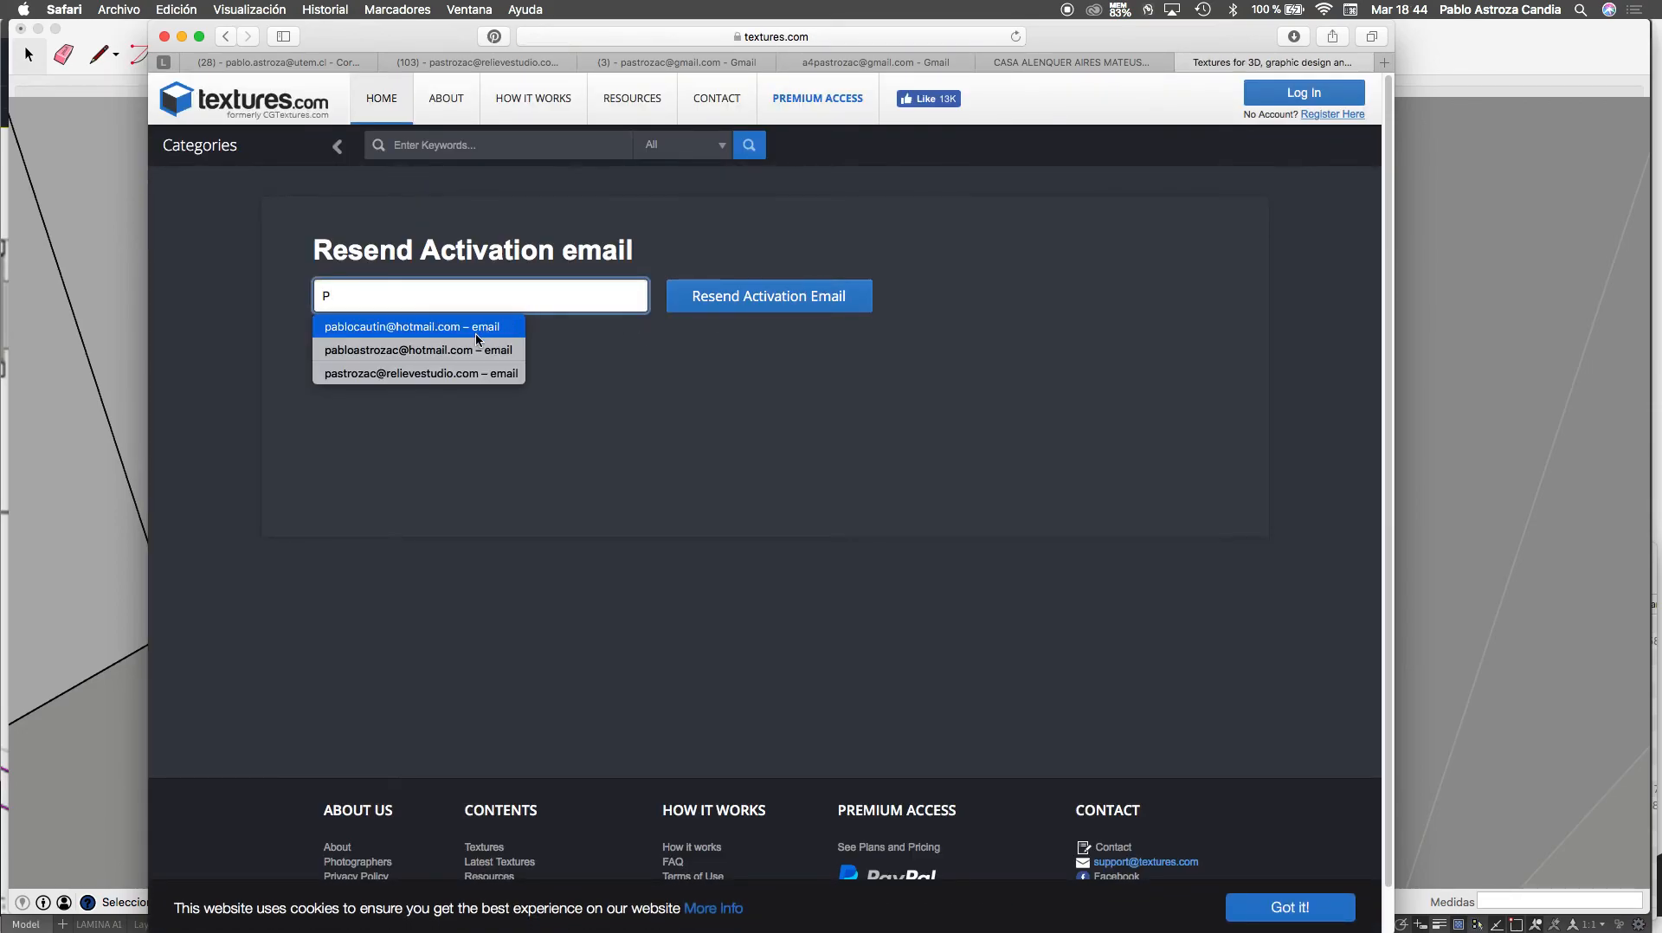
{"action": "left_click", "coordinate": [460, 350]}
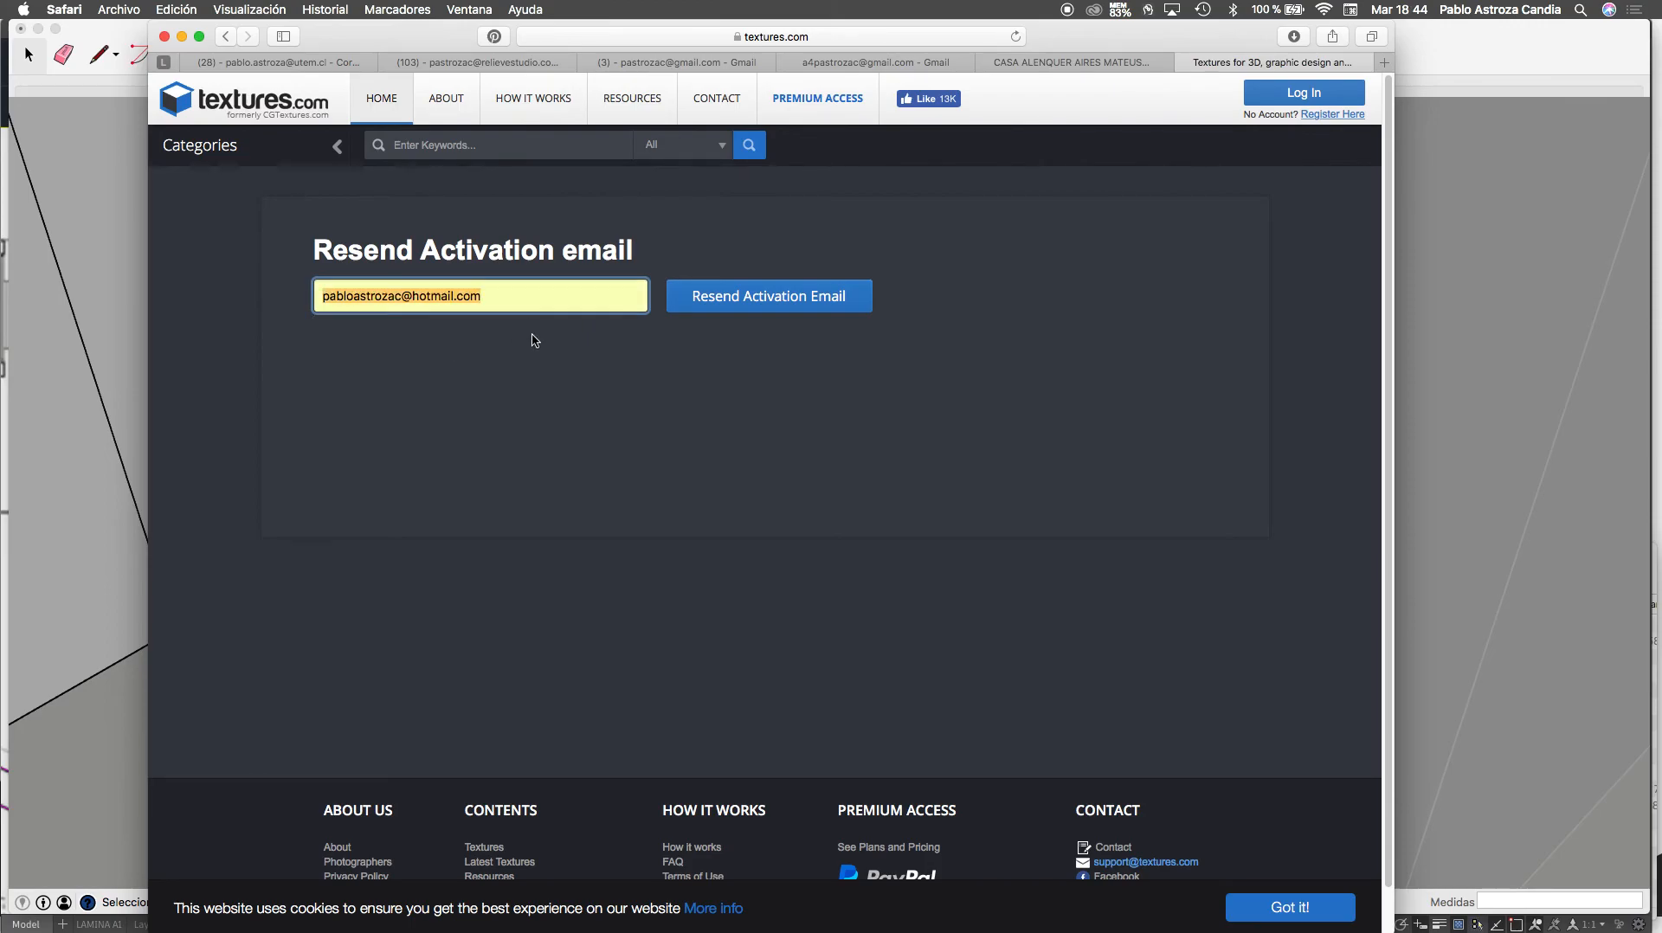
{"action": "left_click", "coordinate": [739, 296]}
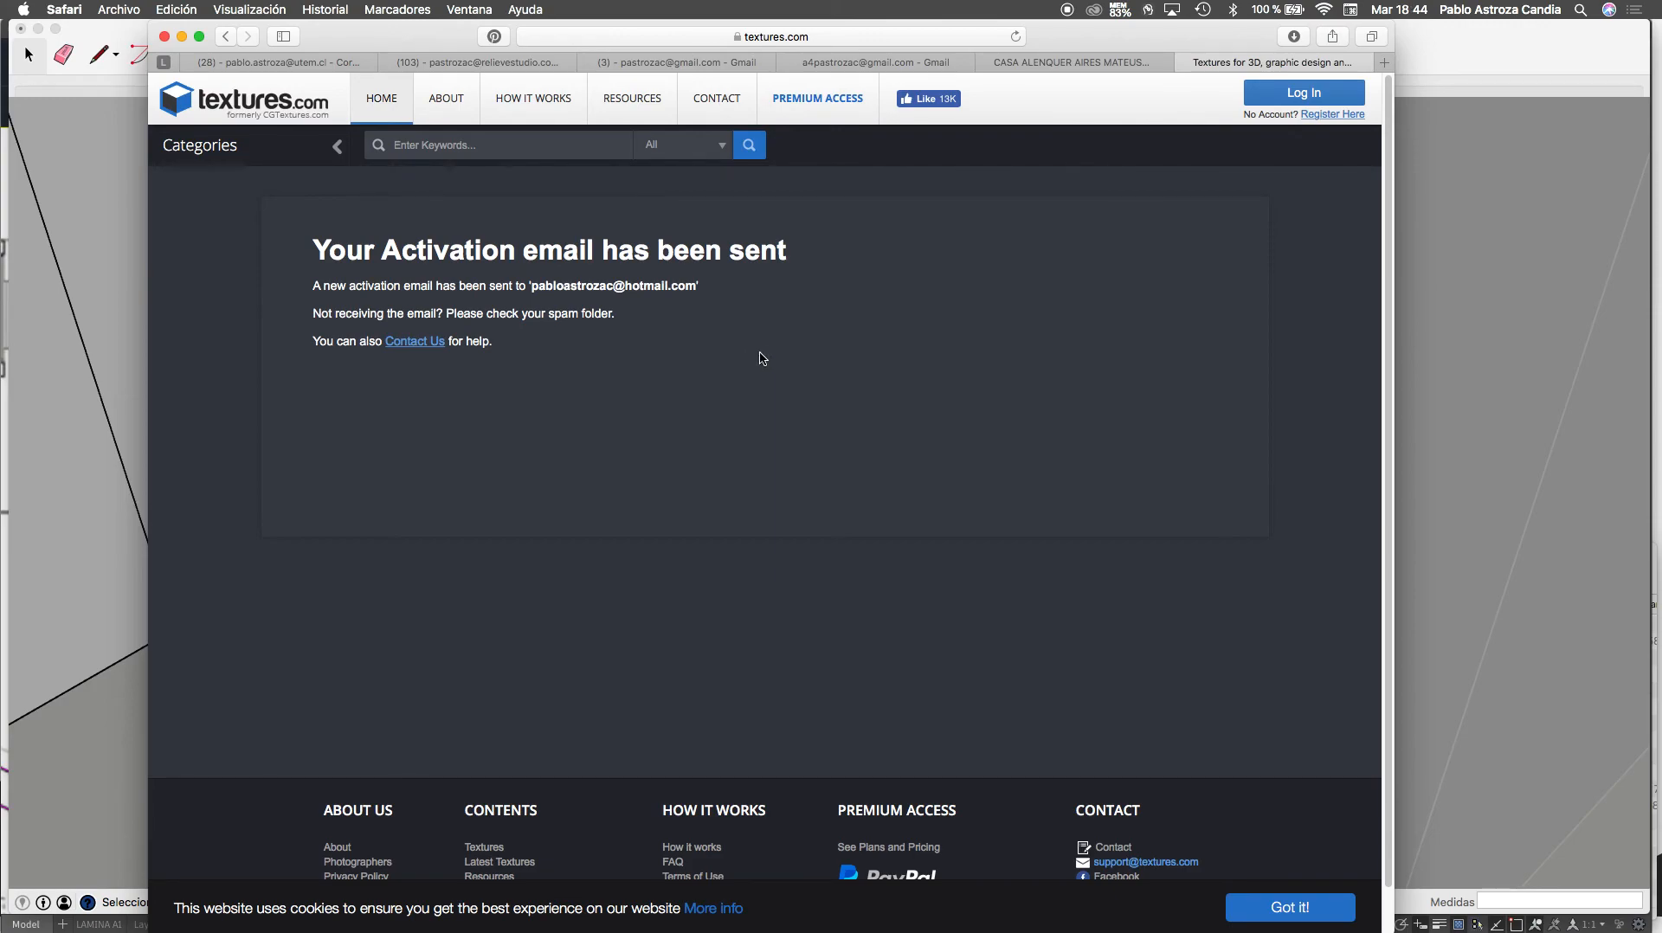
Return to the textures.com home page and log in with the prefilled account details, completing the CAPTCHA check
{"action": "left_click", "coordinate": [232, 112]}
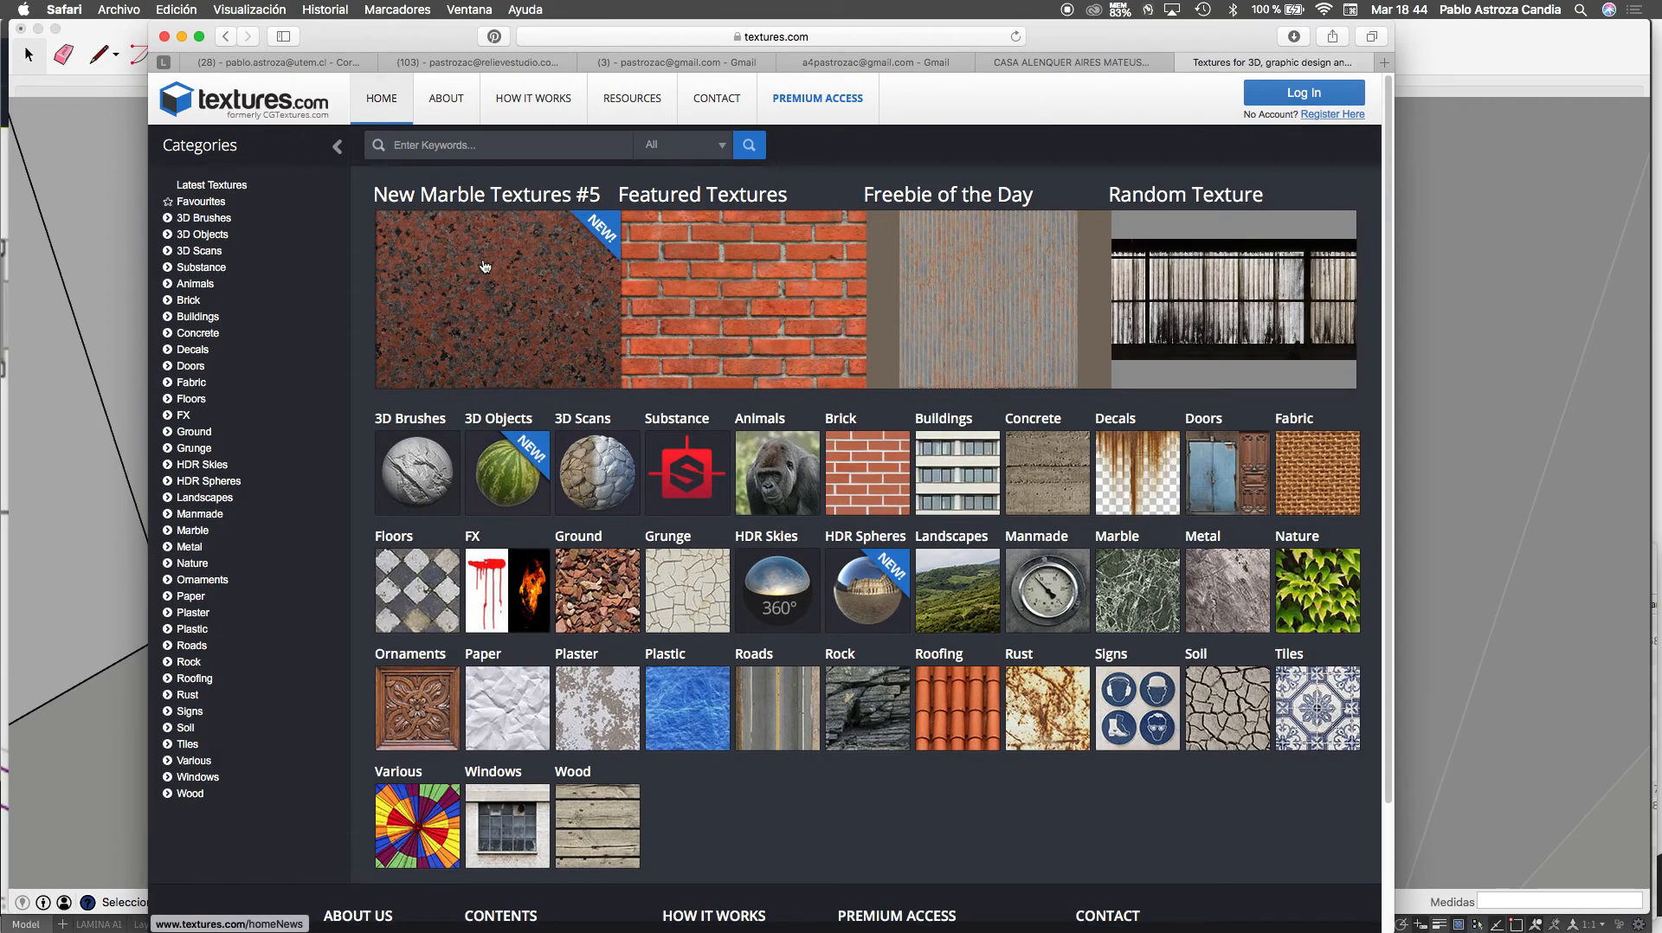
{"action": "left_click", "coordinate": [1272, 98]}
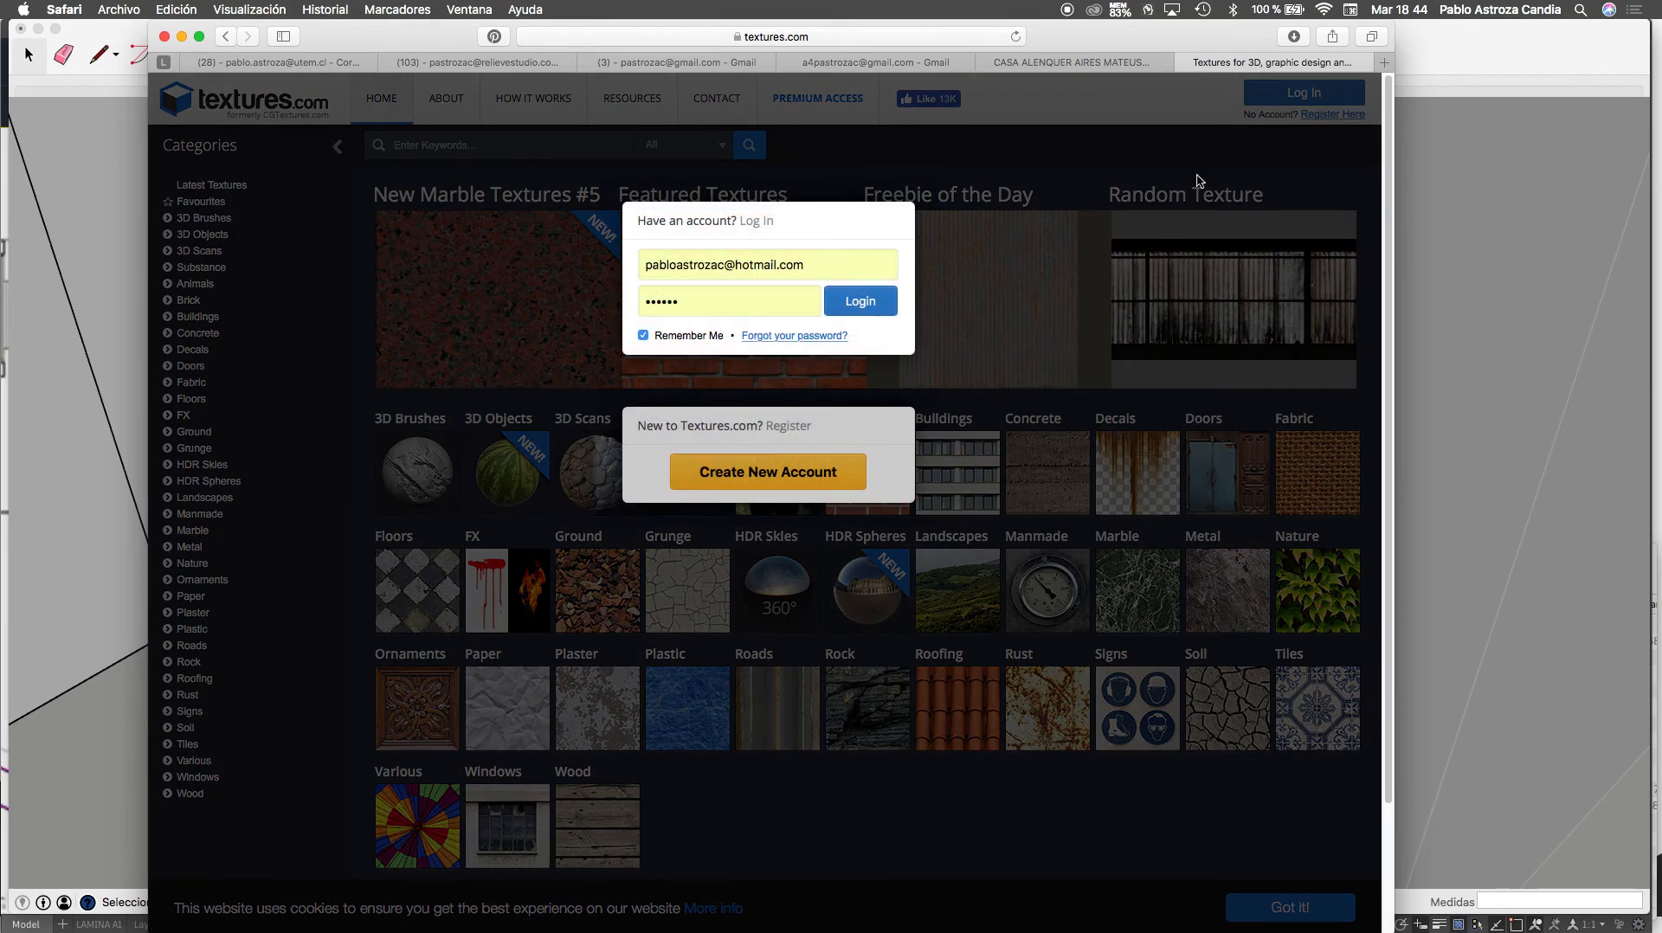
{"action": "left_click", "coordinate": [859, 303]}
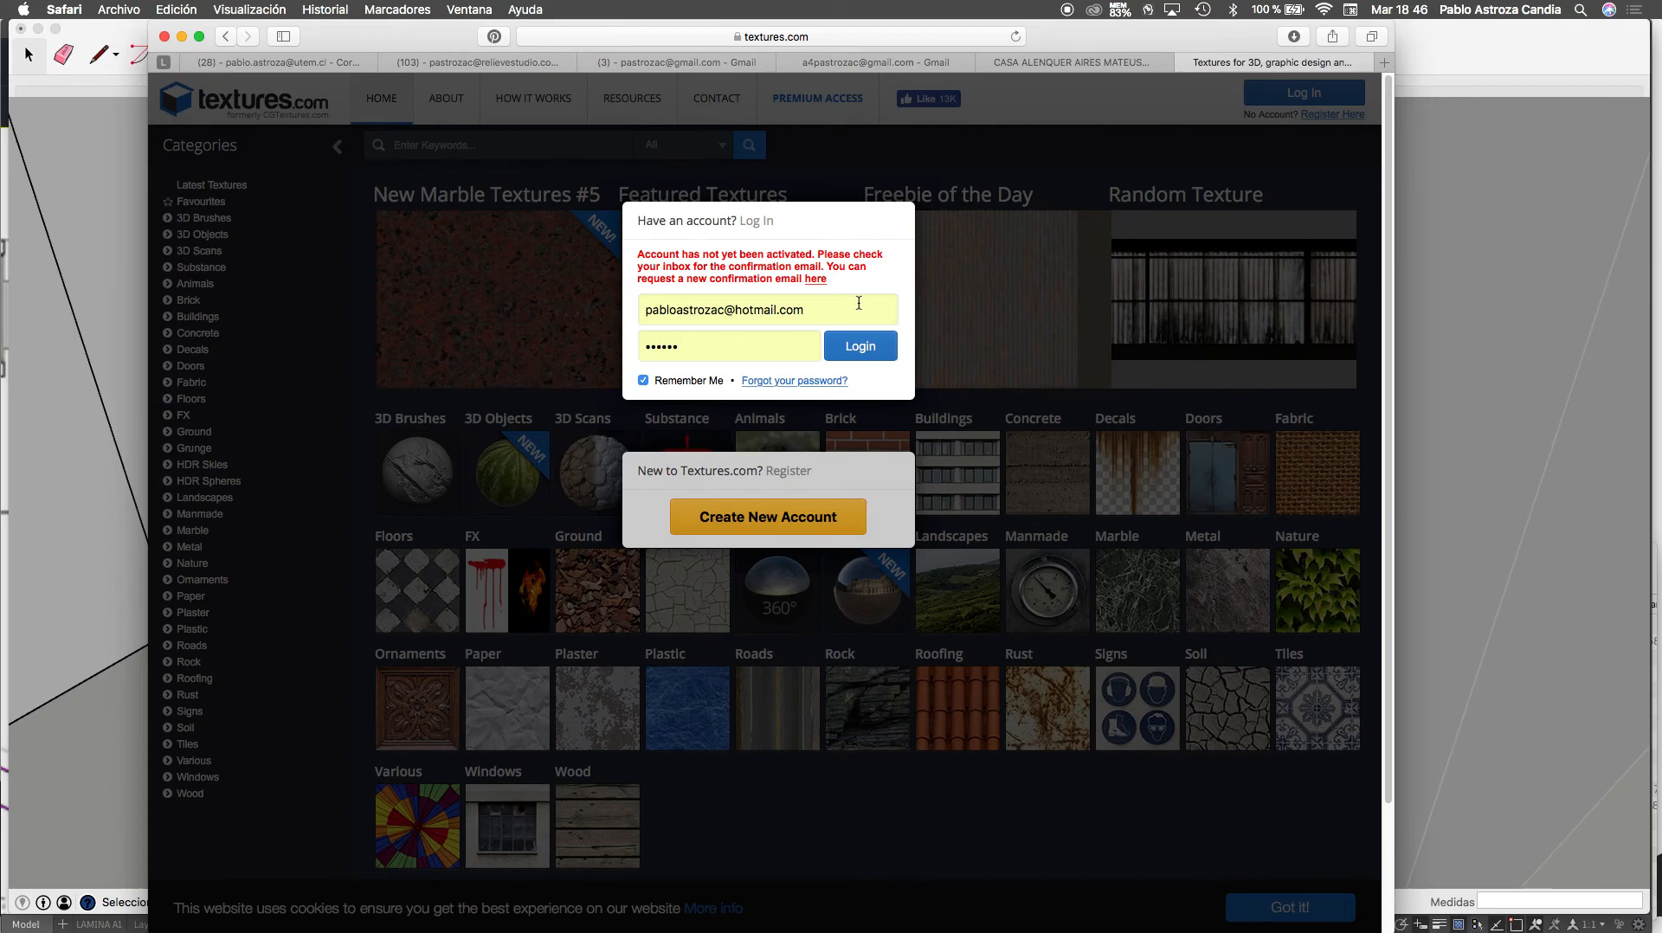
{"action": "left_click", "coordinate": [859, 346]}
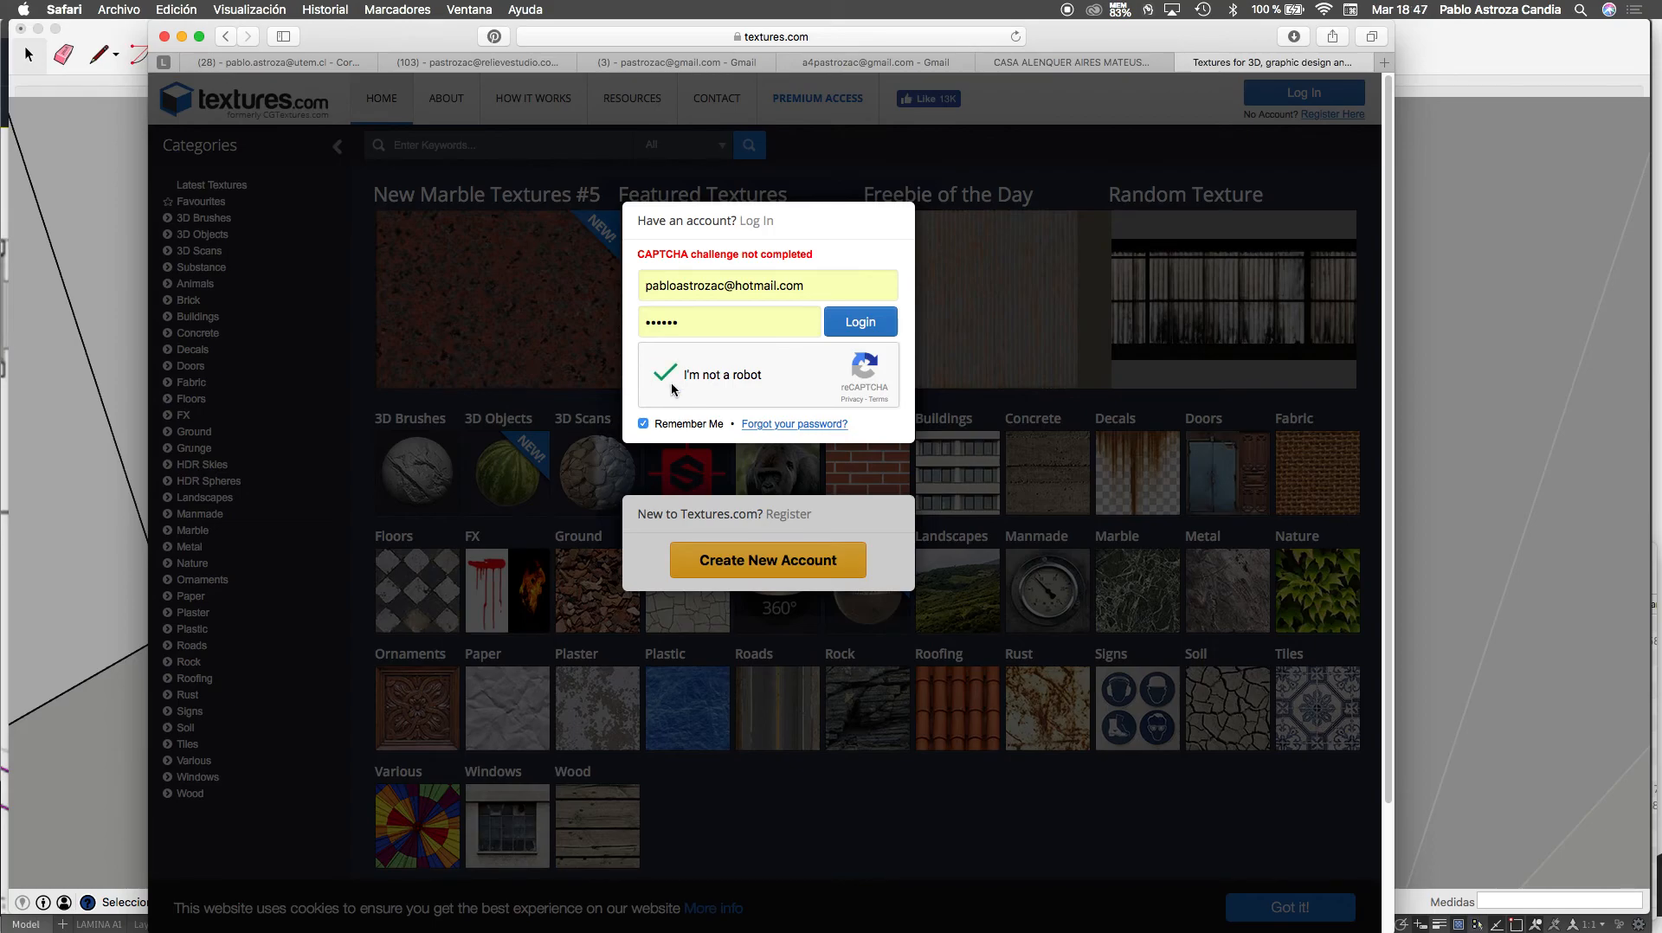
{"action": "left_click", "coordinate": [859, 328]}
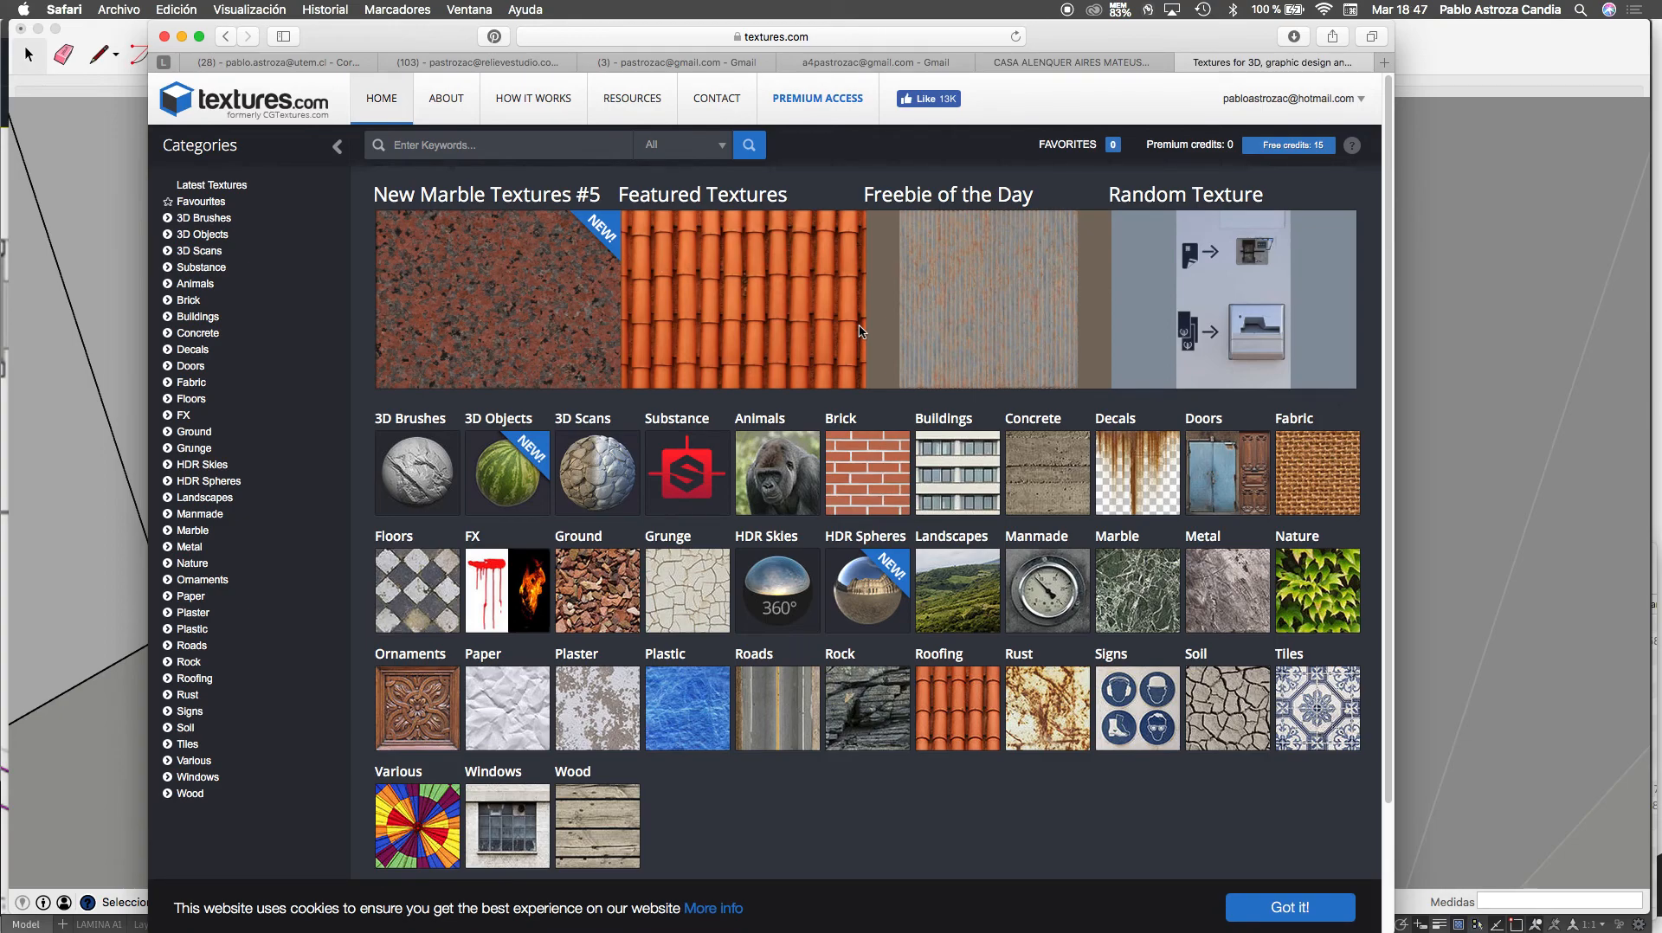
Open ConcreteBare0428 from the Bare concrete subcategory and download its small 1024x1024 seamless image
{"action": "left_click", "coordinate": [1054, 472]}
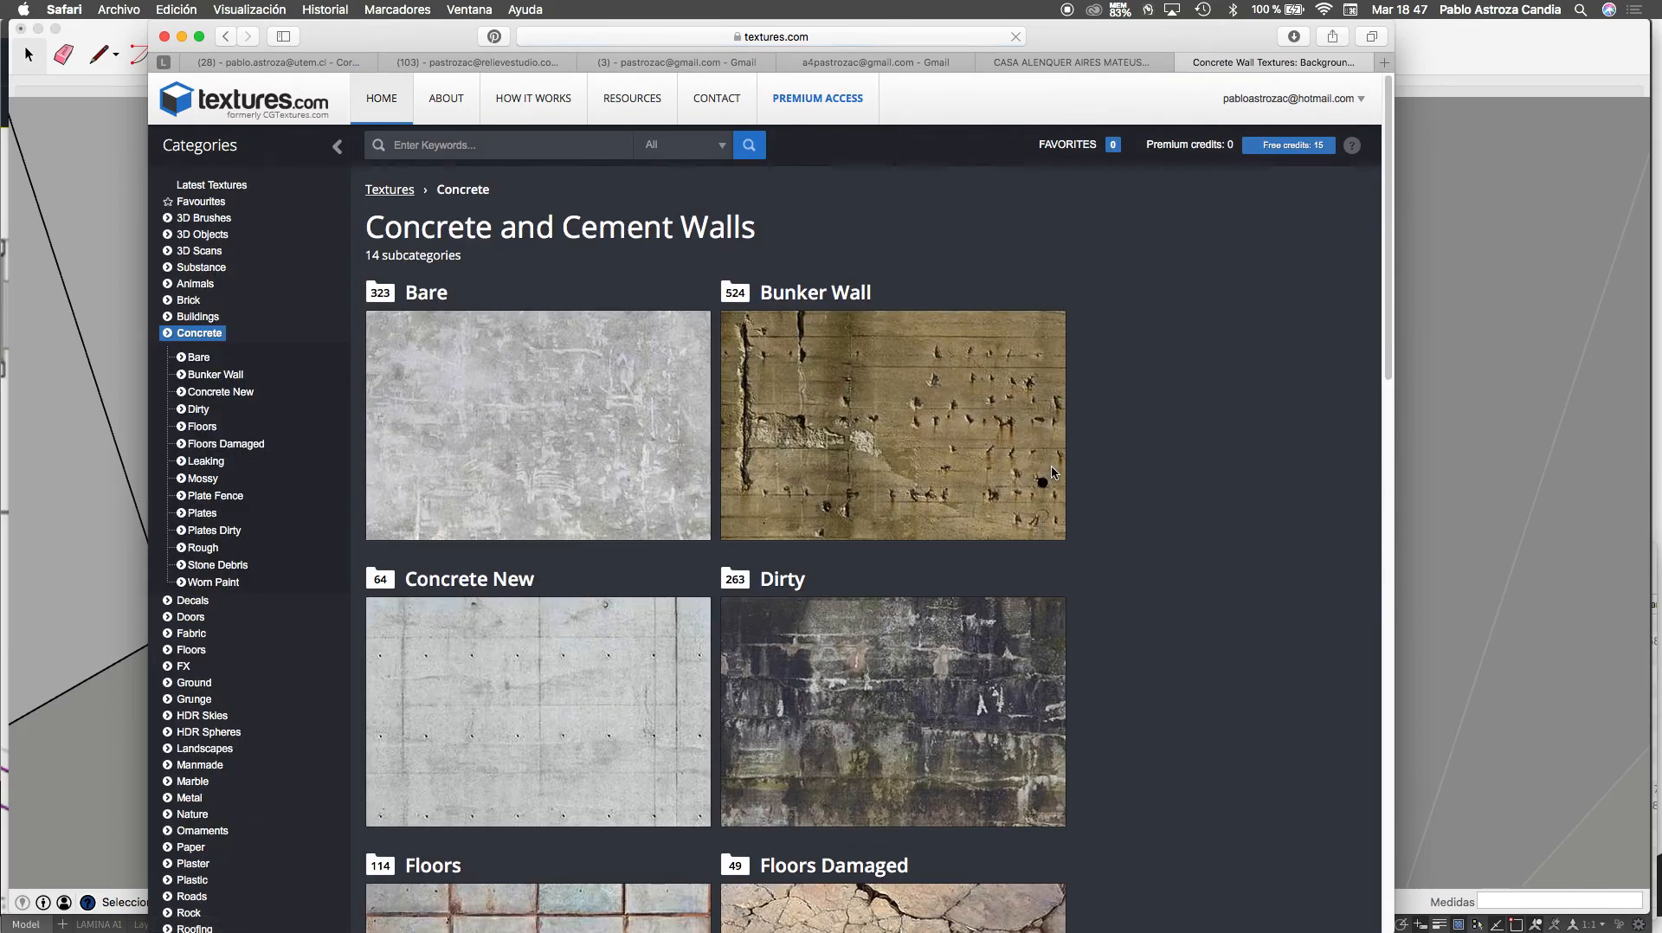
{"action": "scroll", "coordinate": [628, 512], "scroll_direction": "down", "scroll_amount": 15}
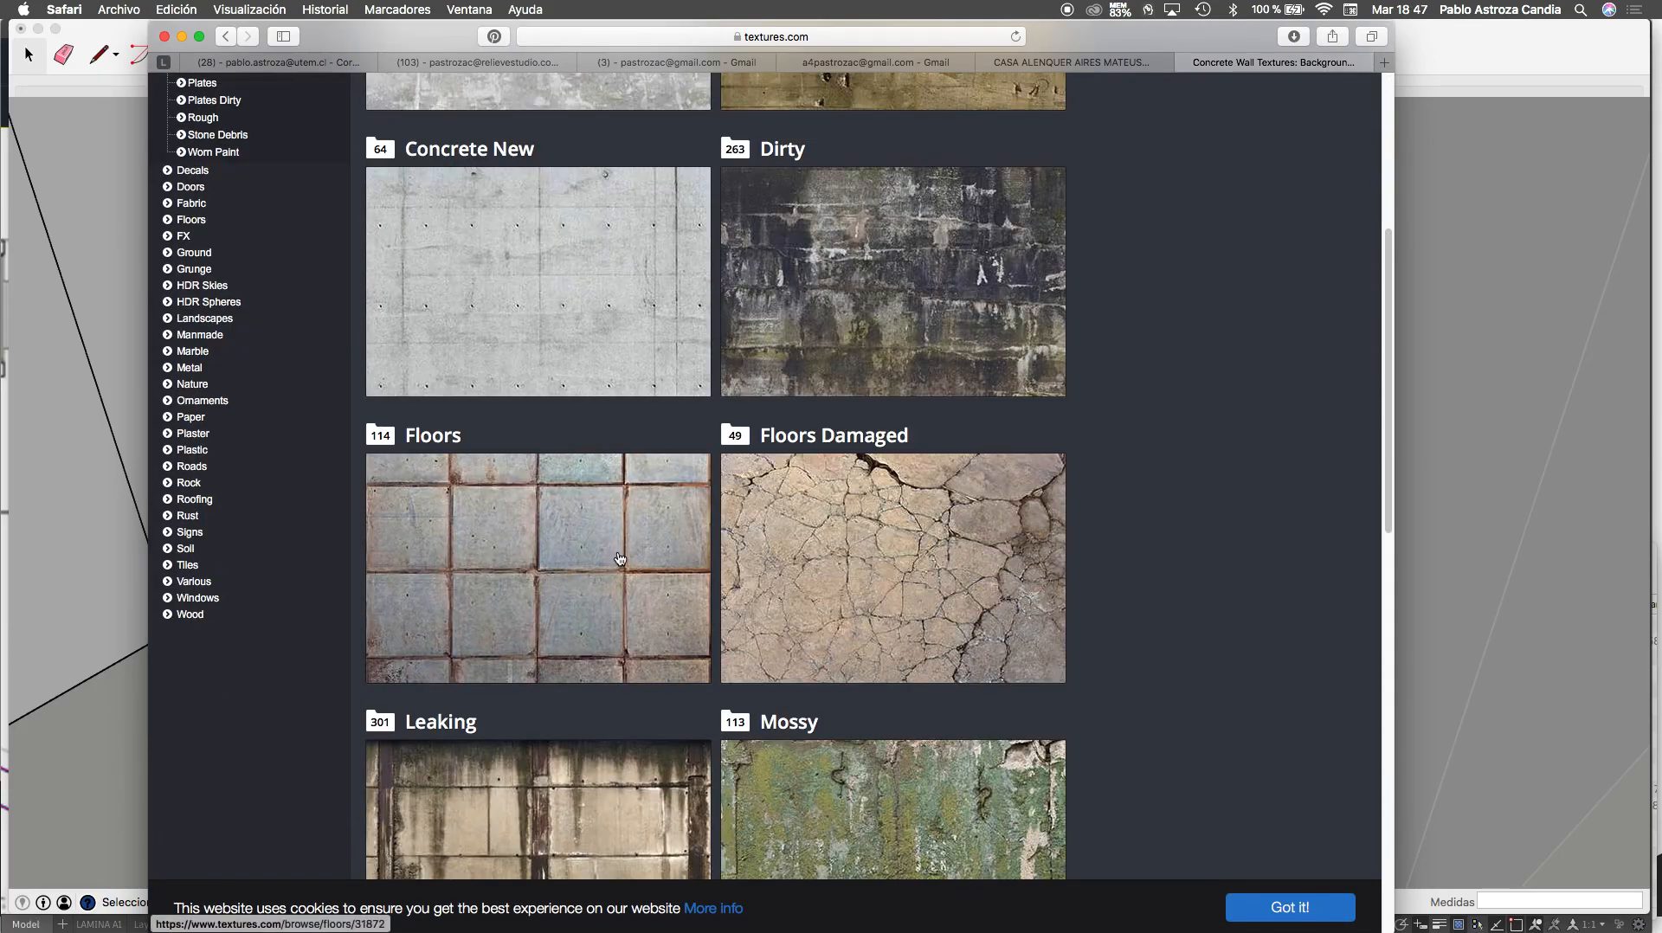
{"action": "scroll", "coordinate": [620, 558], "scroll_direction": "up", "scroll_amount": 15}
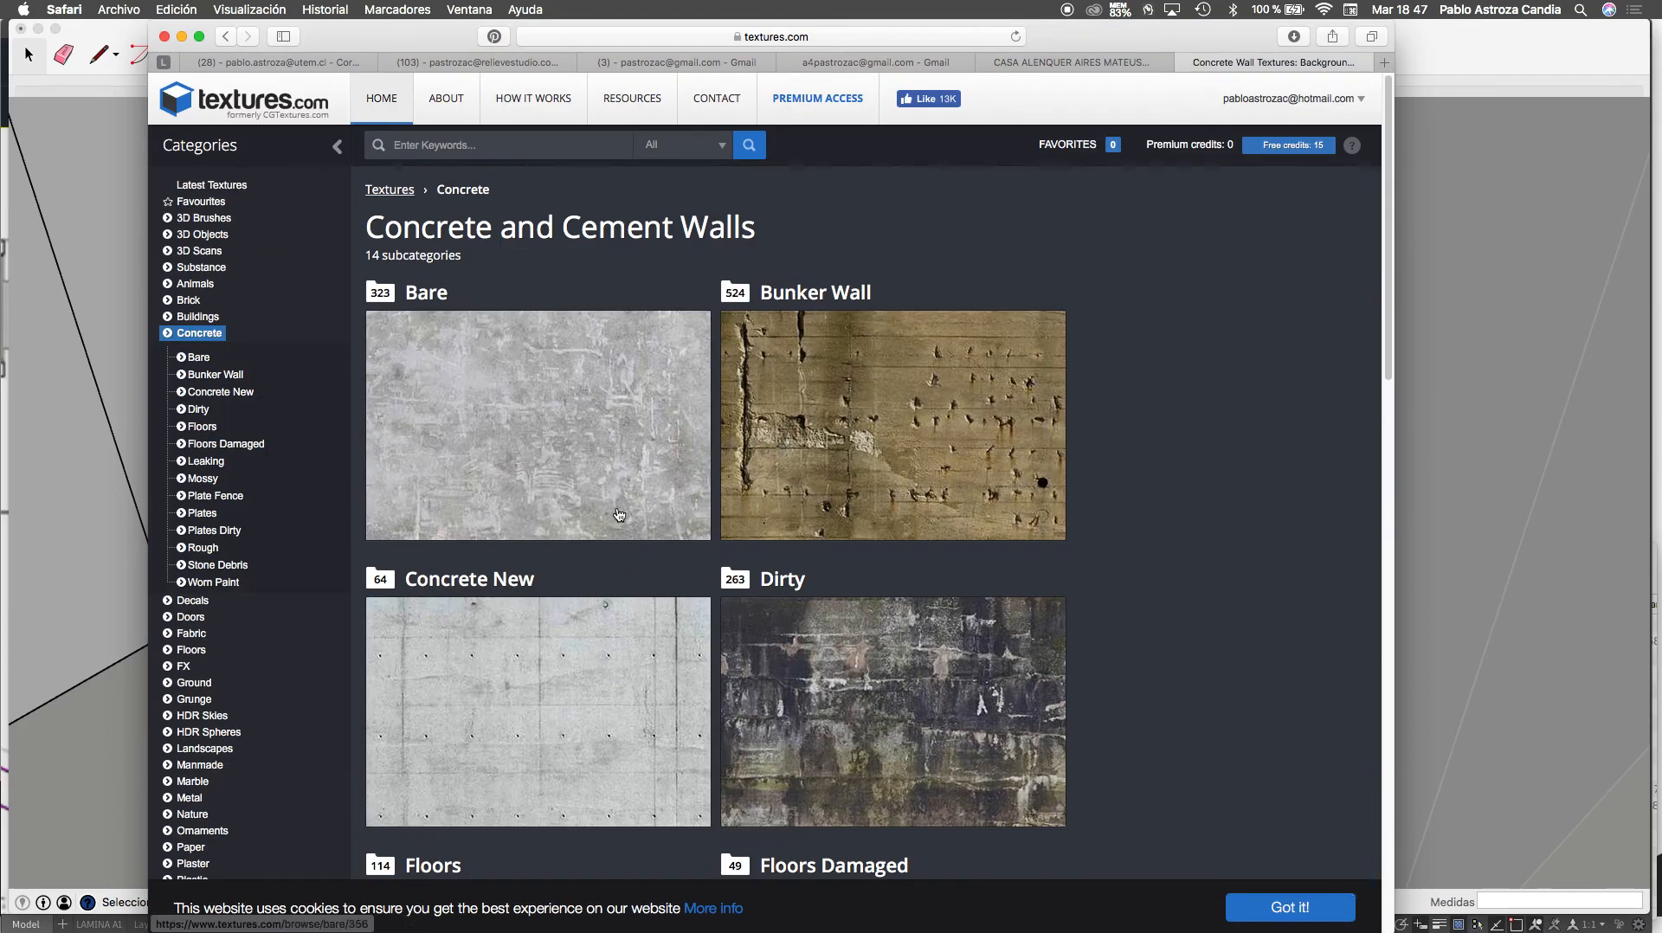
{"action": "left_click", "coordinate": [611, 464]}
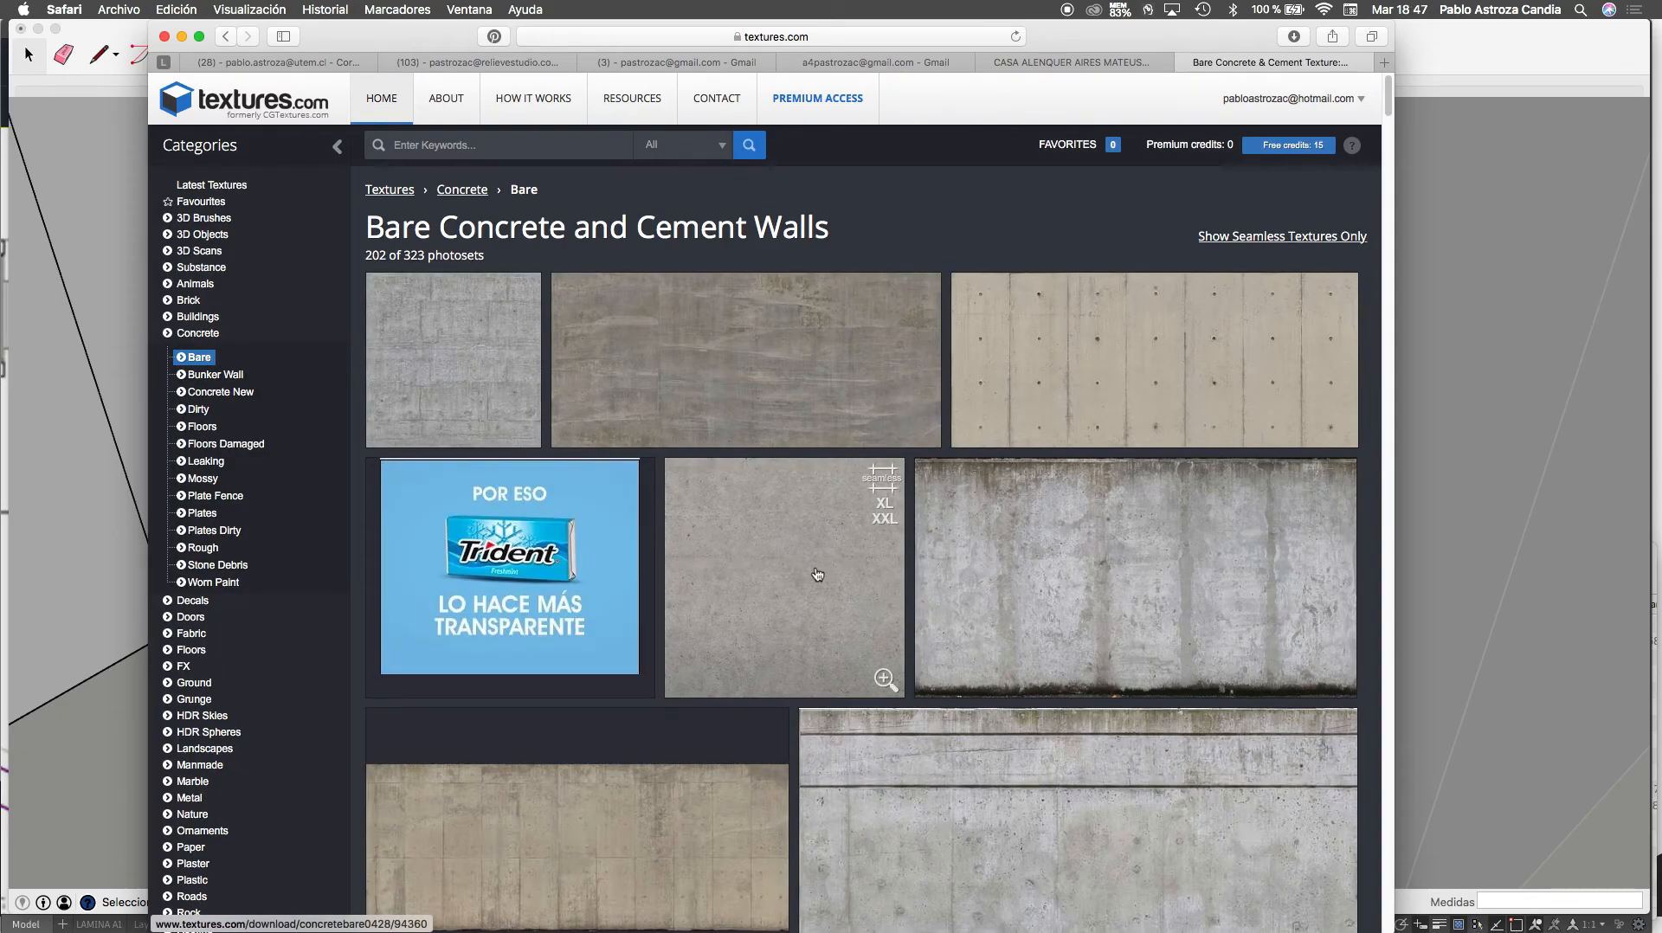
{"action": "left_click", "coordinate": [817, 574]}
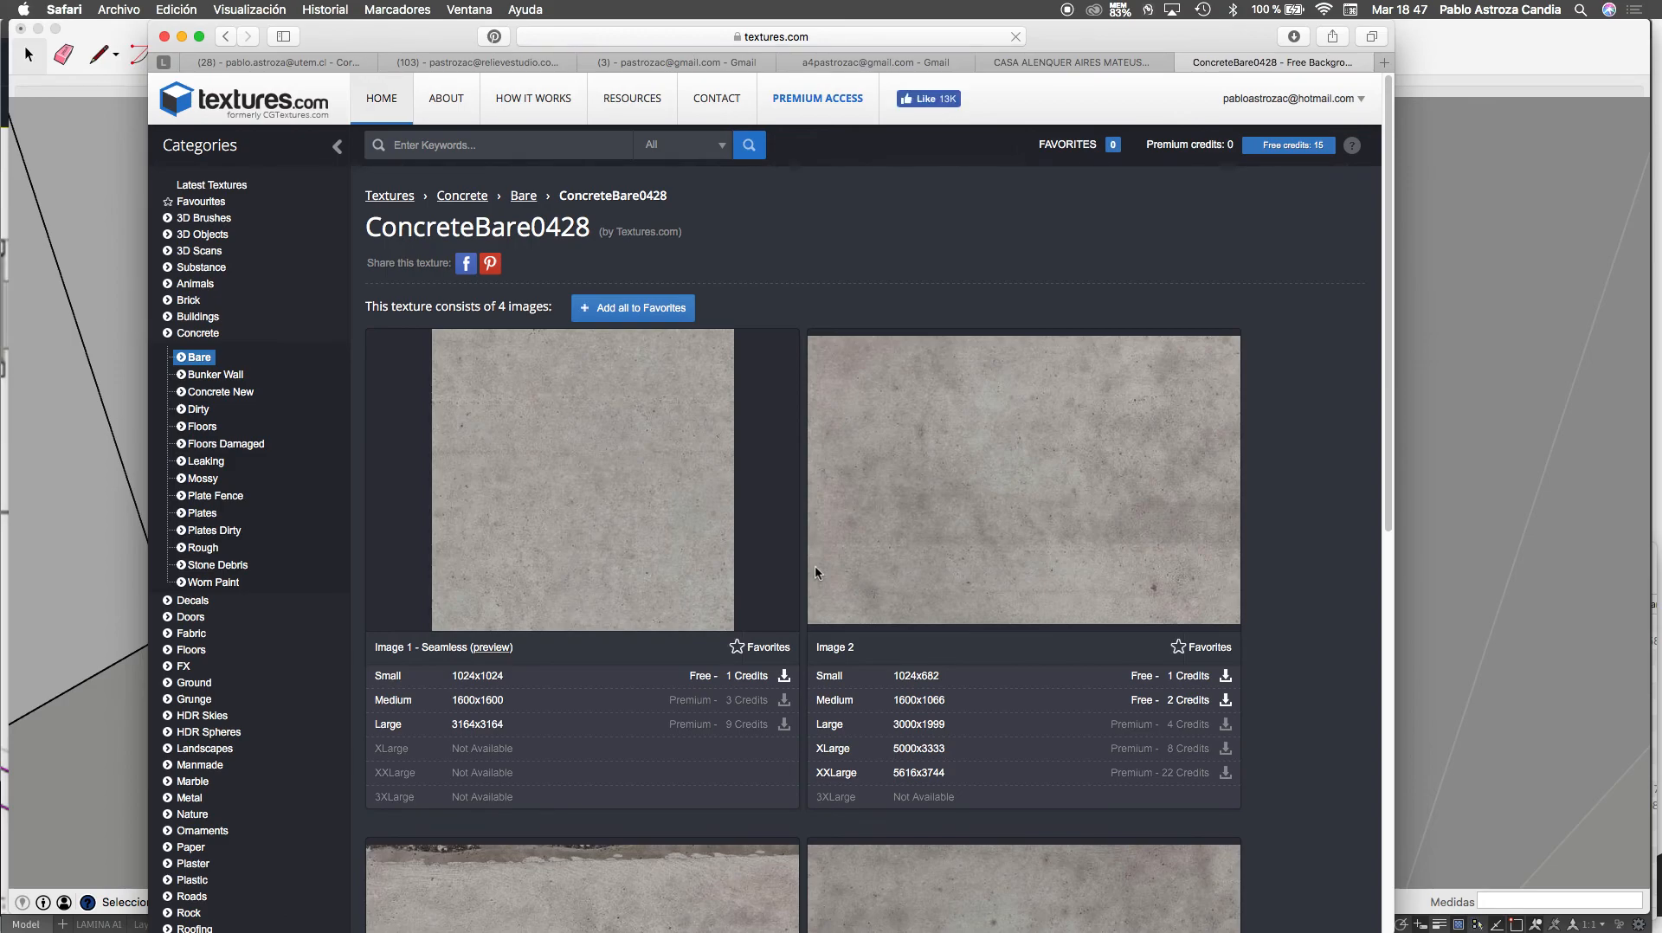
{"action": "left_click", "coordinate": [784, 676]}
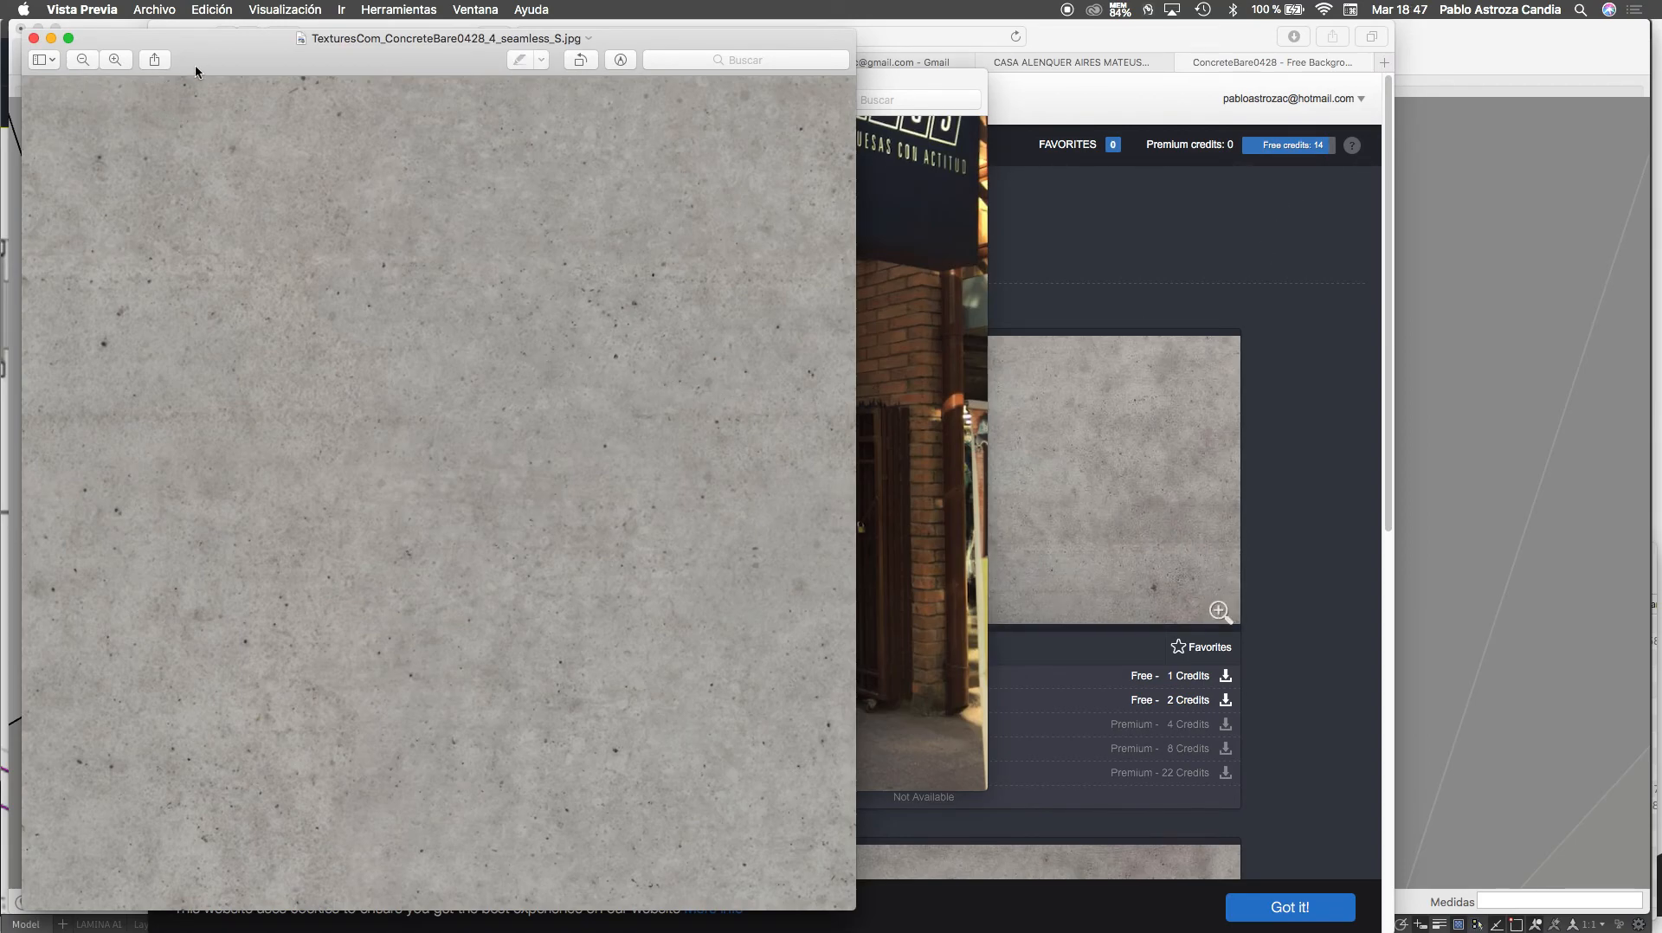
Close the downloaded concrete texture image and dismiss the other image open in Preview
{"action": "left_click_drag", "start_coordinate": [216, 65], "coordinate": [449, 209]}
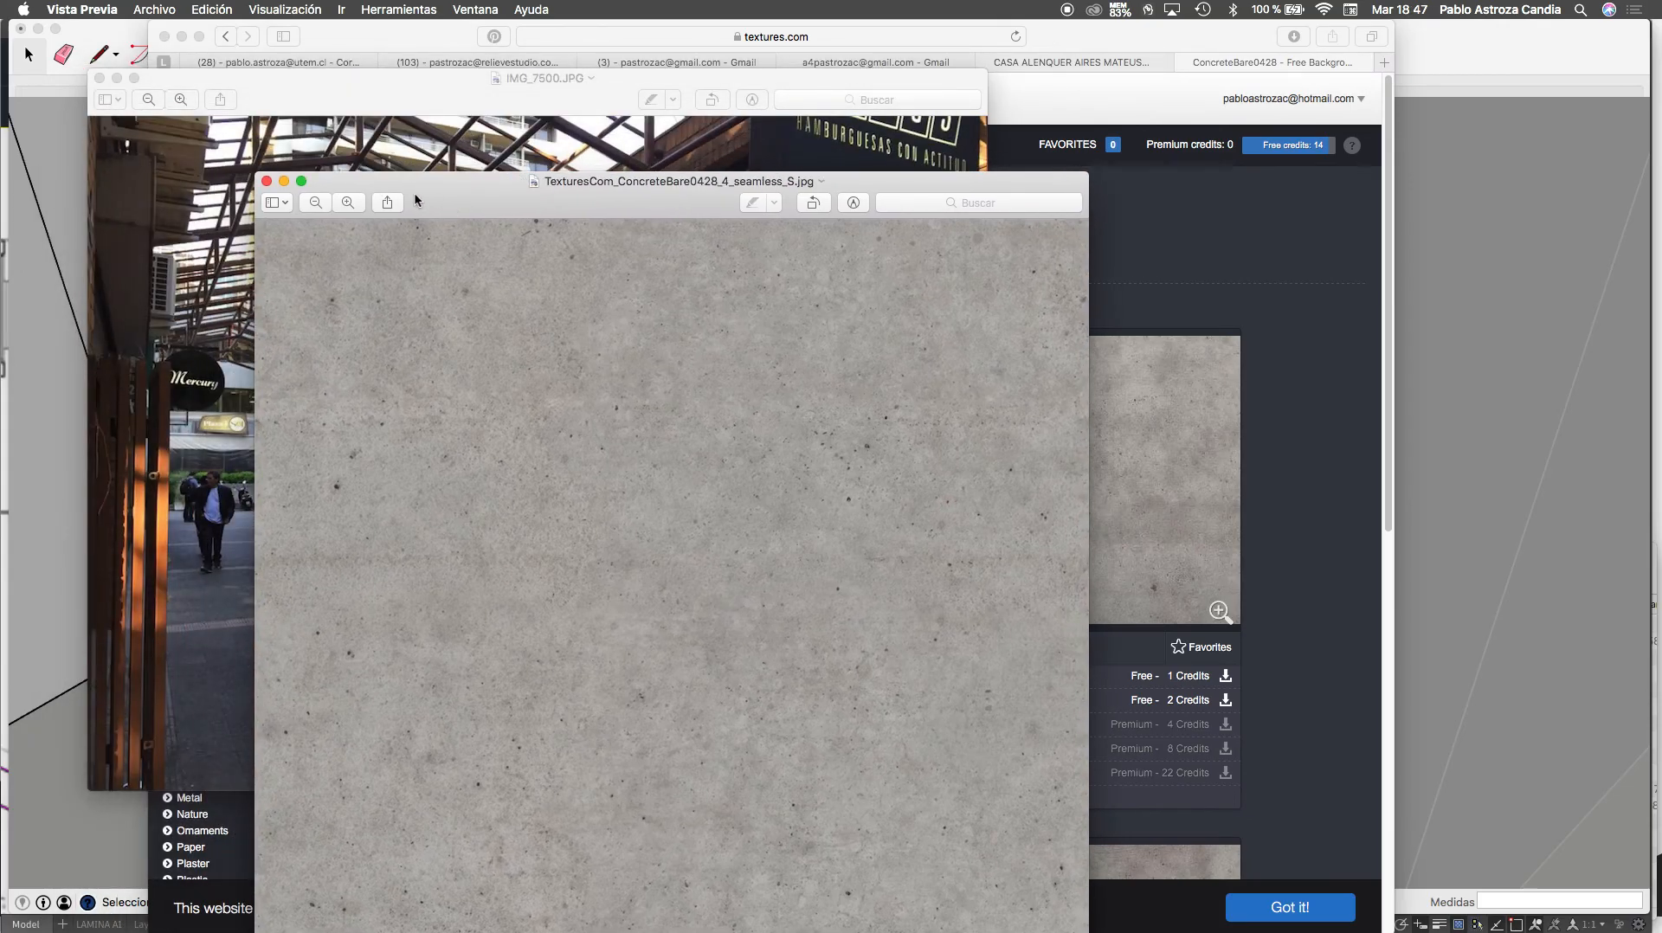
{"action": "left_click", "coordinate": [267, 182]}
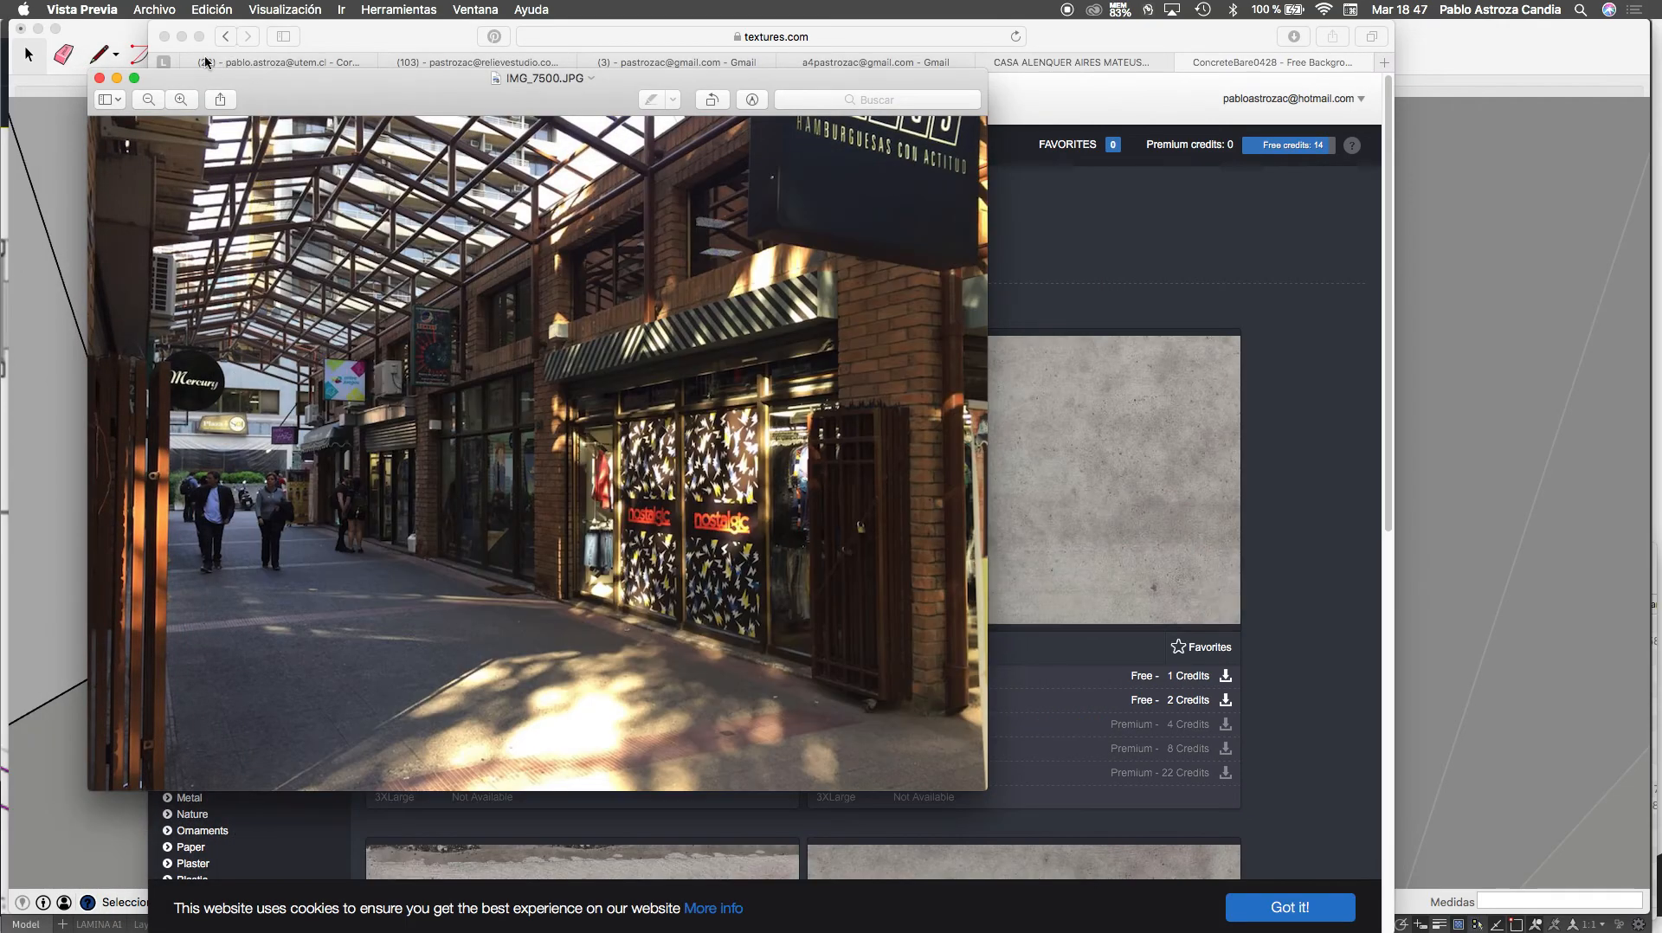
{"action": "left_click", "coordinate": [82, 9]}
{"action": "left_click", "coordinate": [113, 175]}
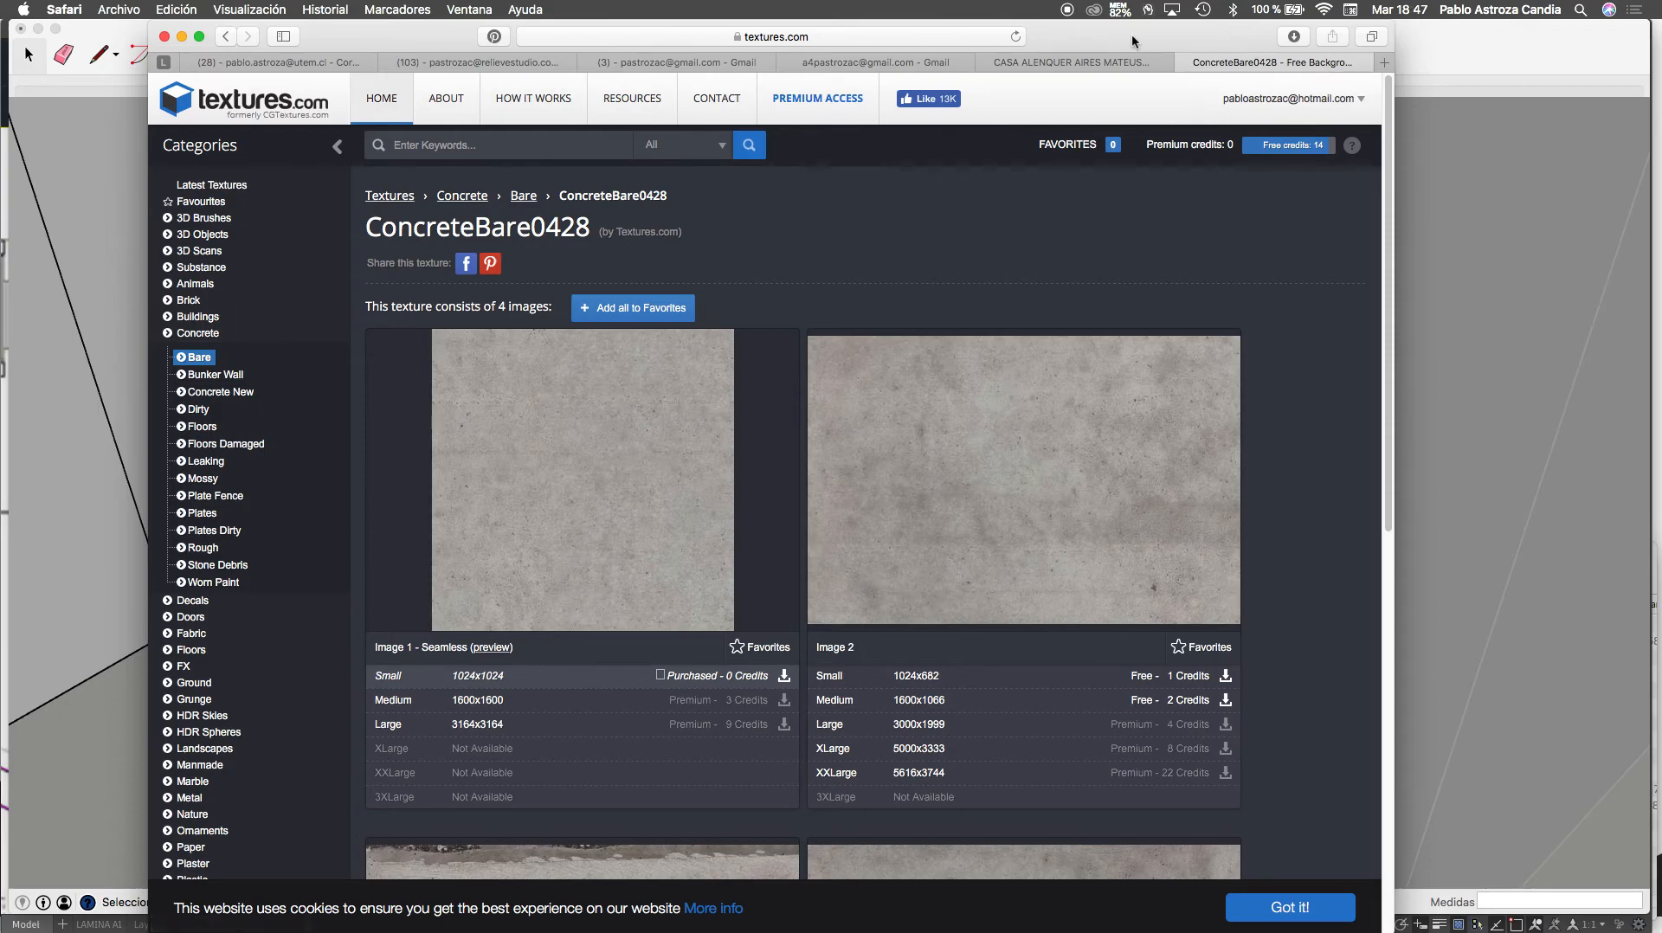
Search Google Images for TEXTURA ESTUCO in a new browser tab
{"action": "left_click", "coordinate": [1383, 63]}
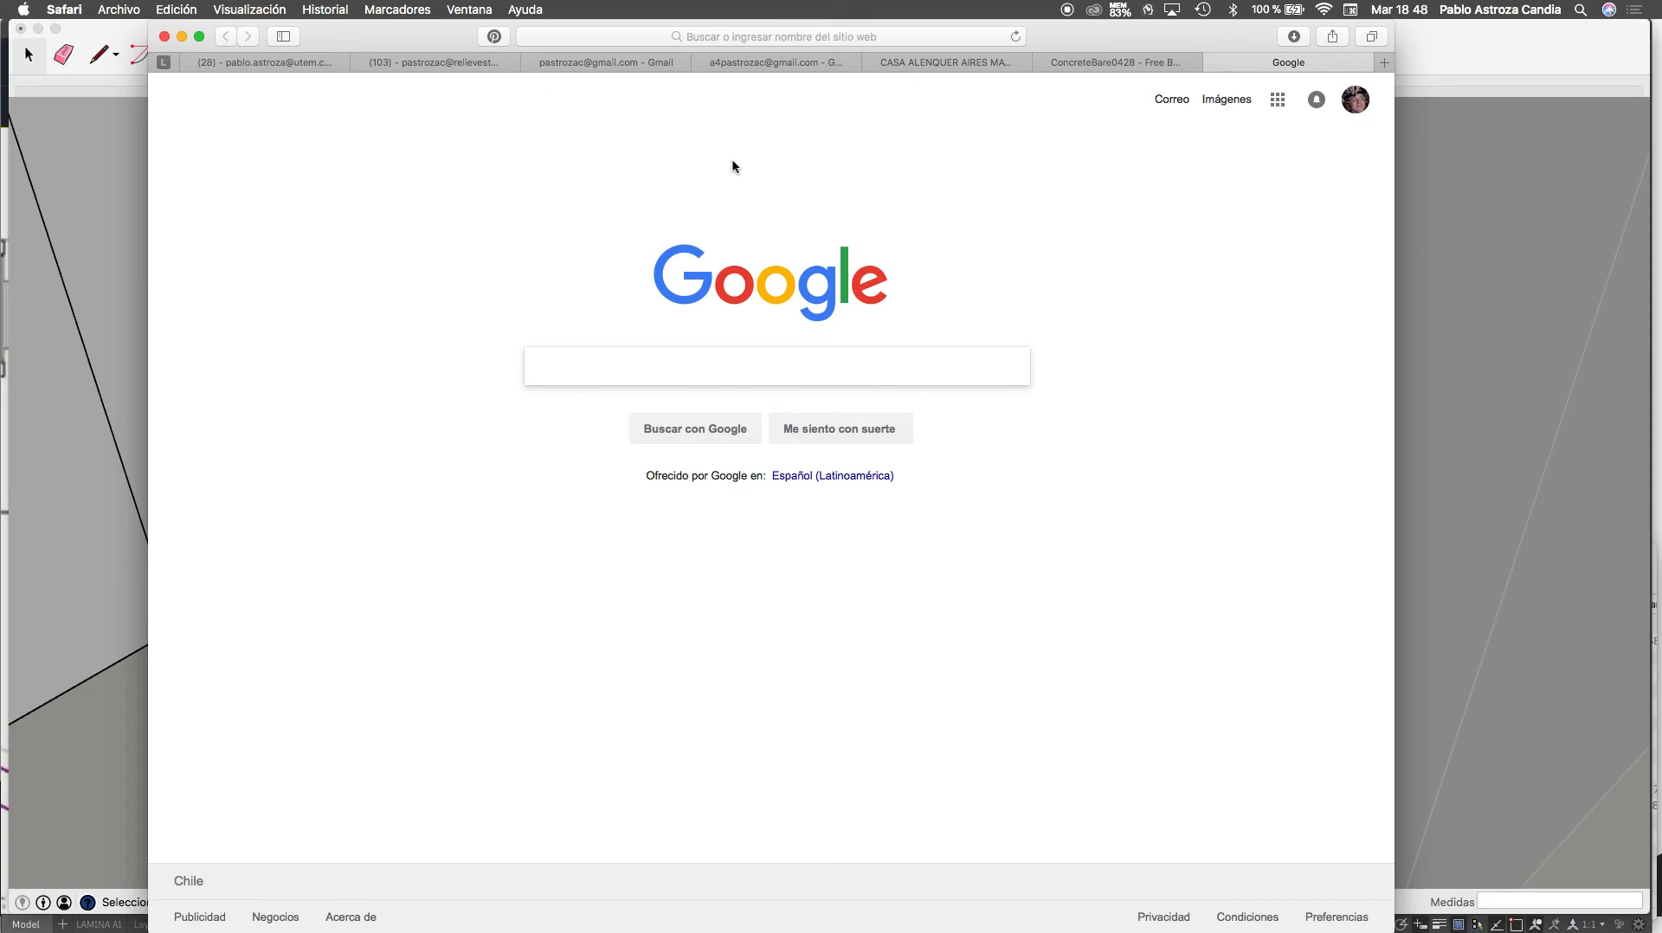
{"action": "type", "text": "ETEXTURA ESTUCO"}
{"action": "key", "text": "Return"}
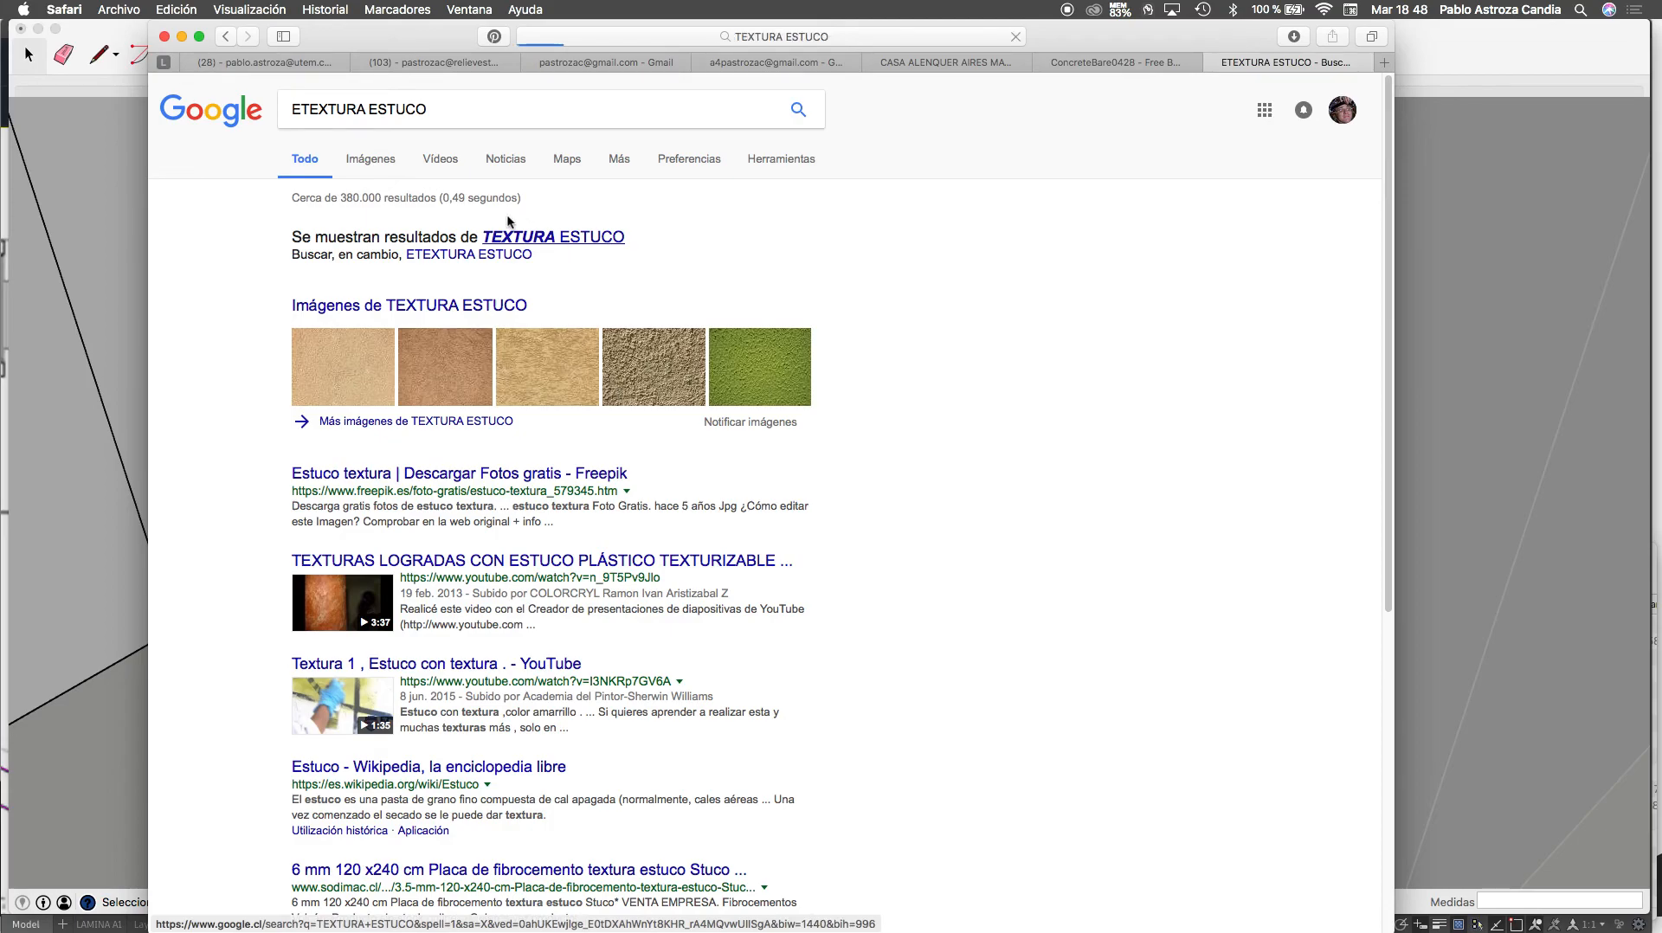
{"action": "left_click", "coordinate": [509, 227]}
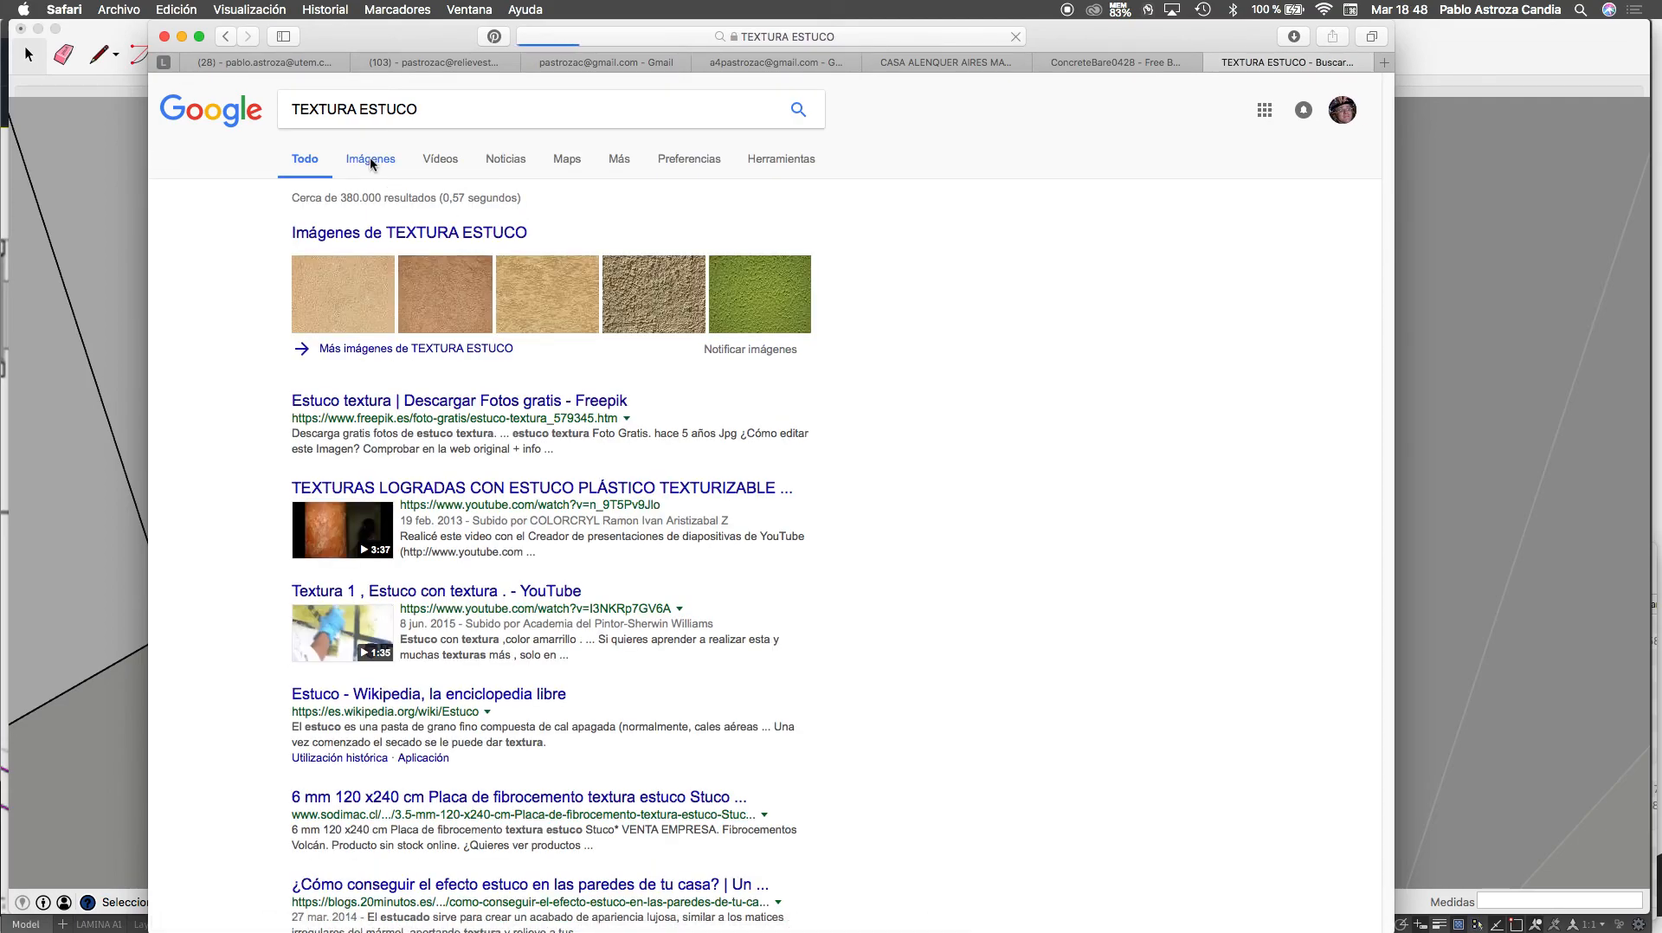
{"action": "left_click", "coordinate": [370, 160]}
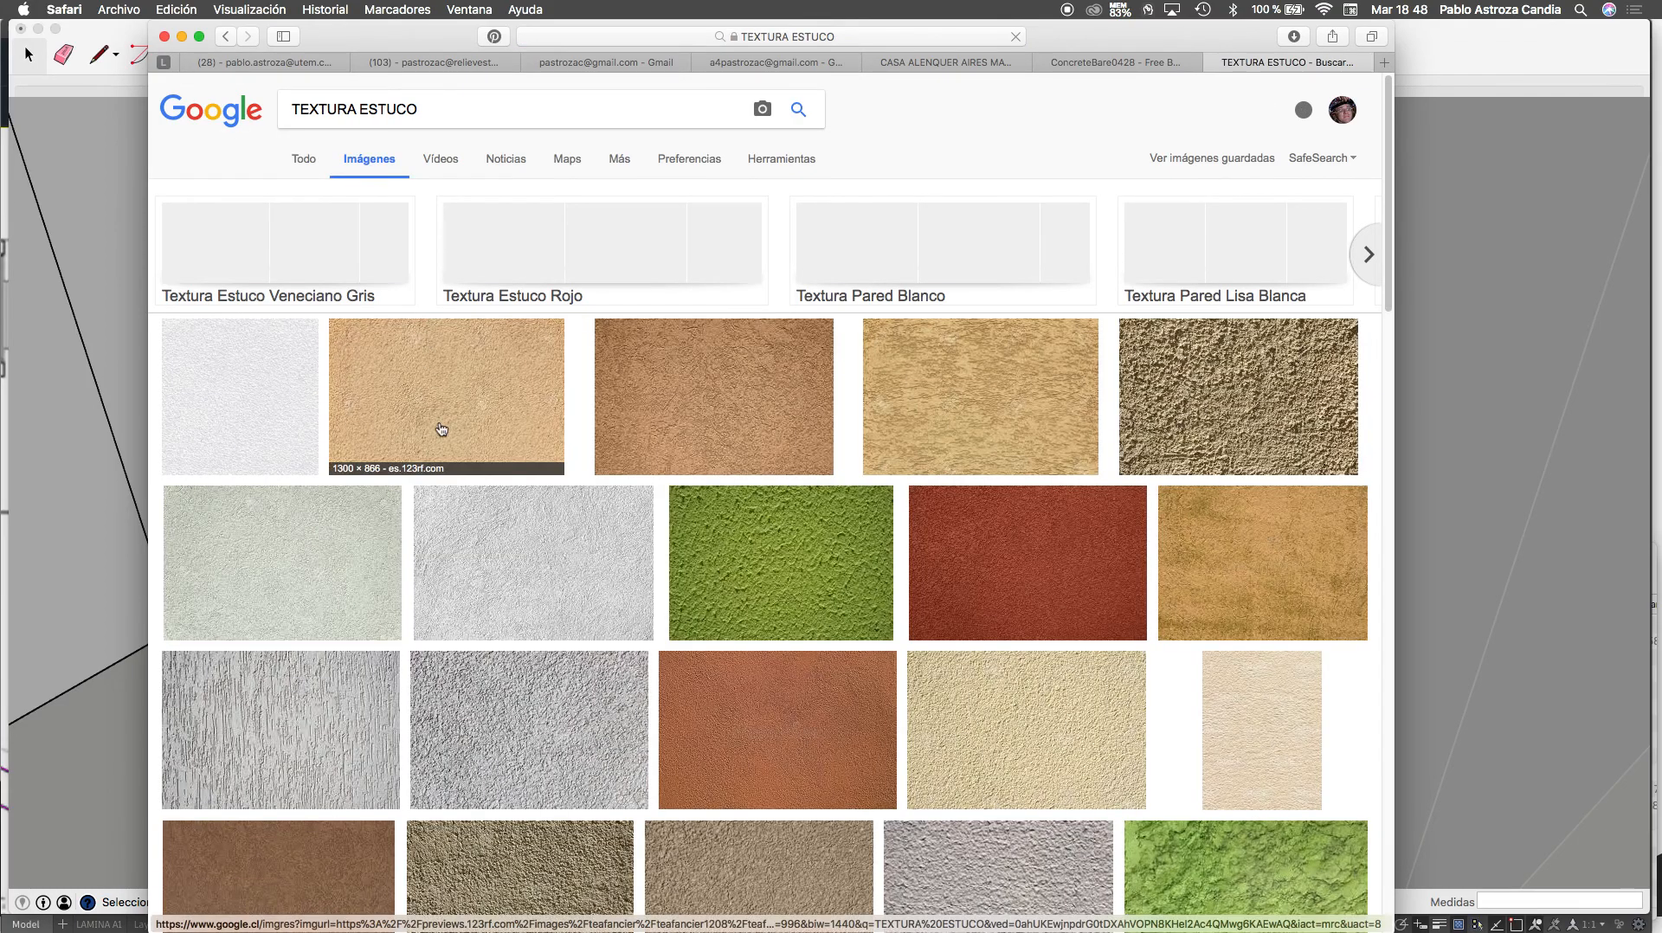
Filter the stucco texture image results to the Grande size
{"action": "left_click", "coordinate": [788, 168]}
{"action": "left_click", "coordinate": [315, 189]}
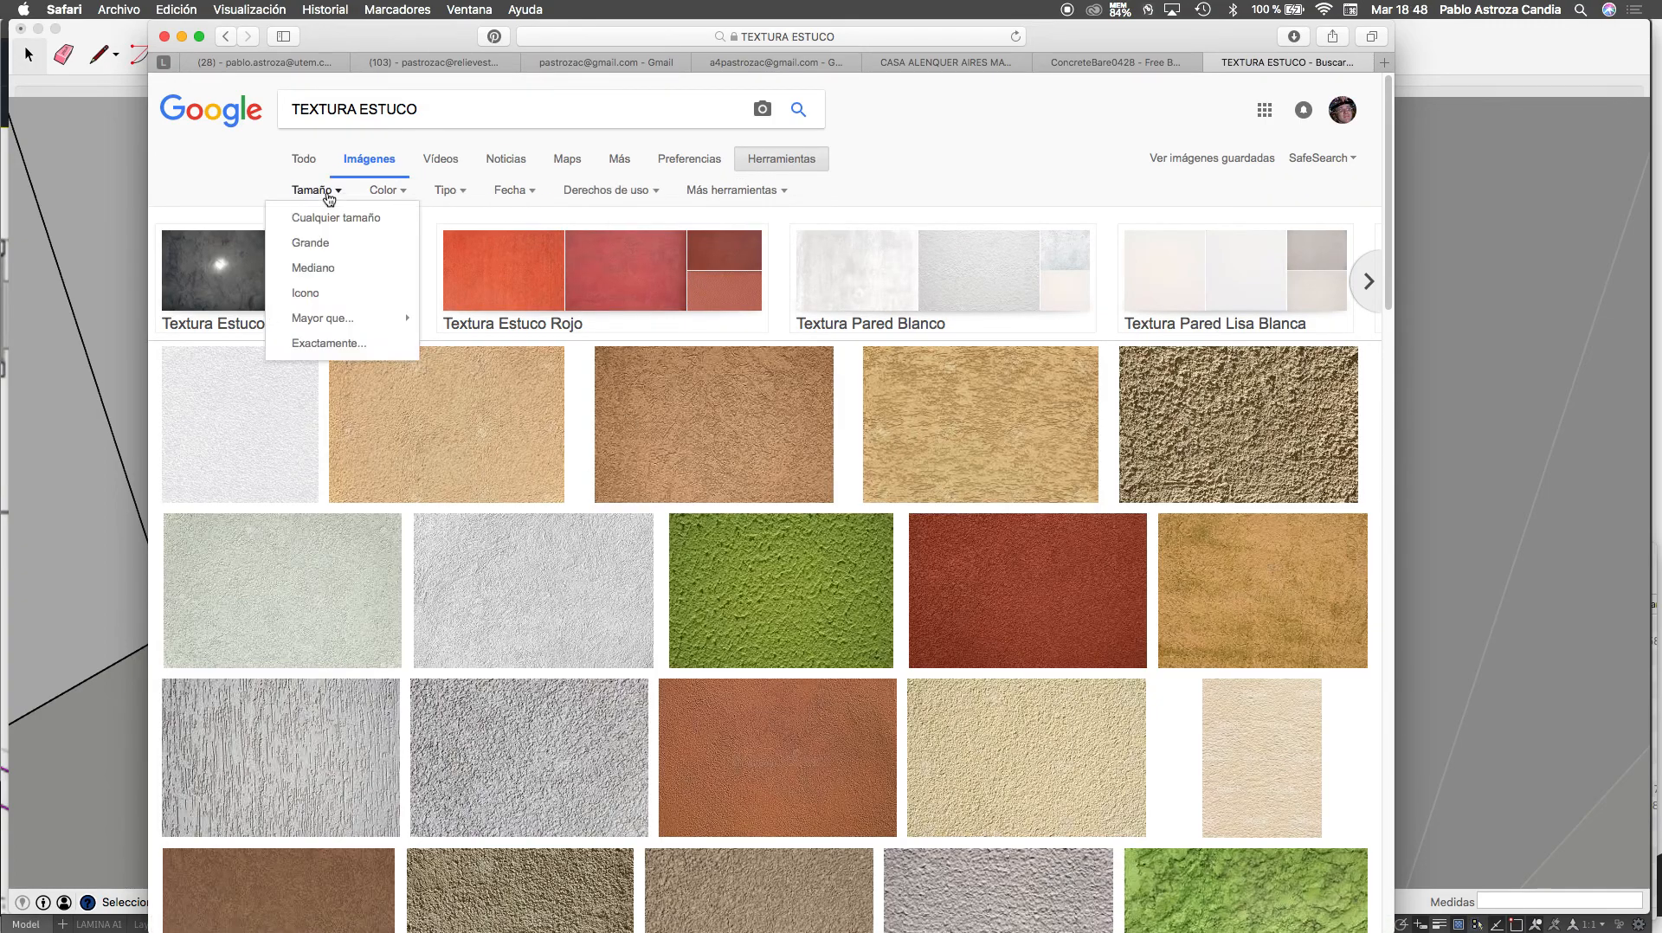
{"action": "left_click", "coordinate": [326, 243]}
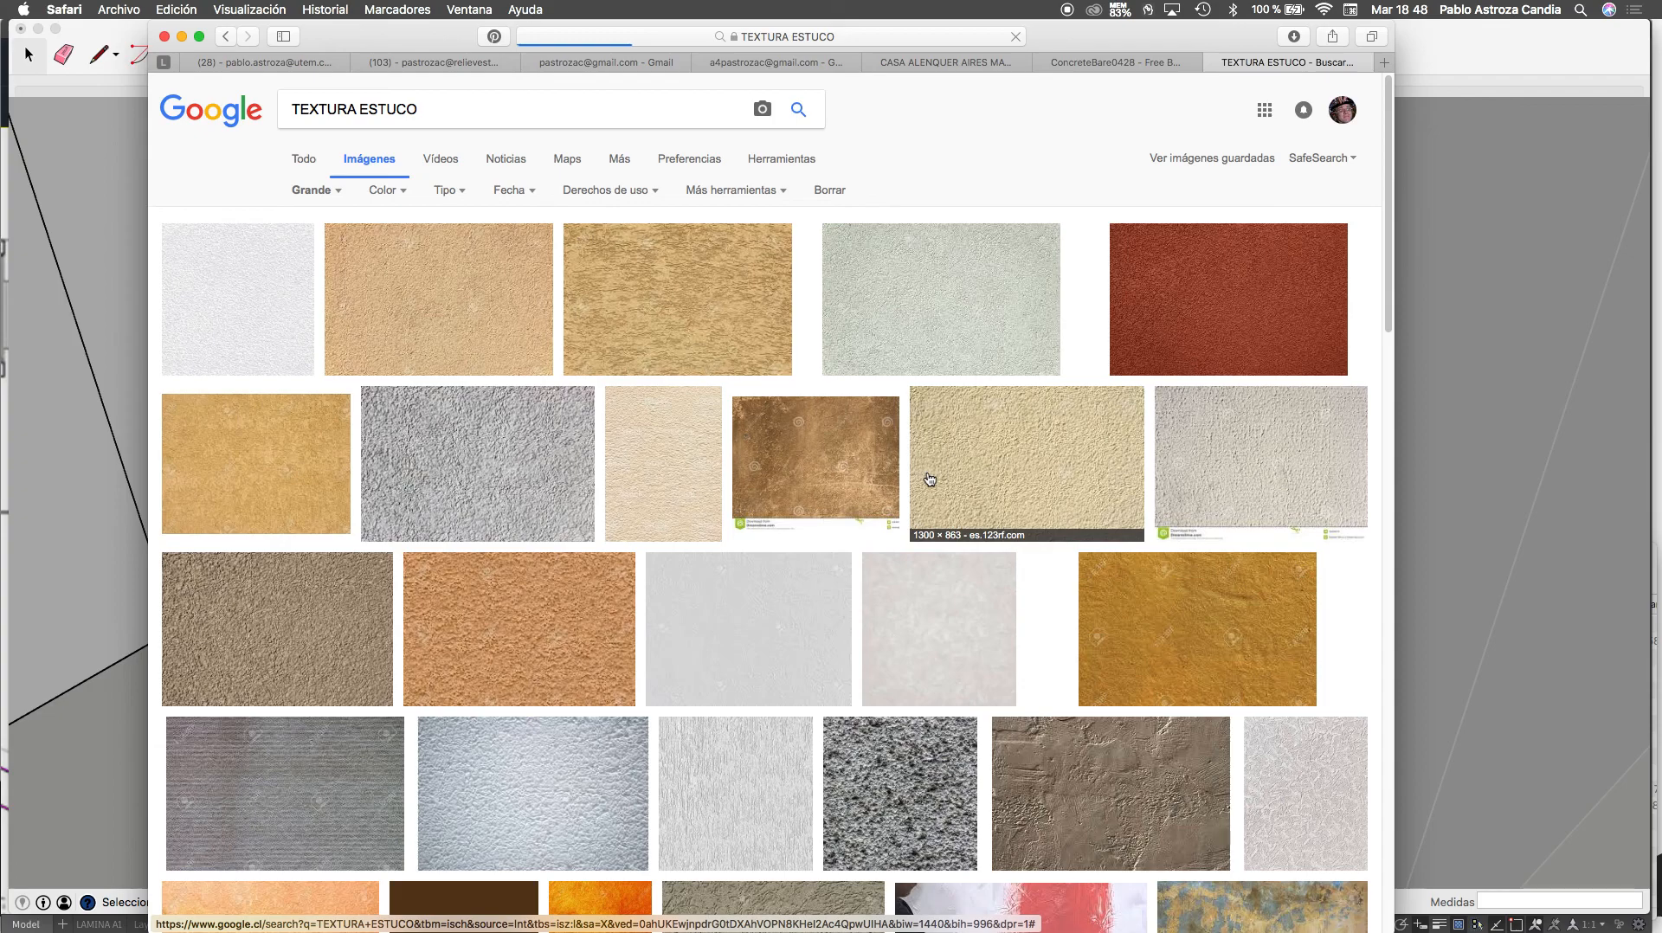
Examine the white stucco wall texture and its related beige and seamless grey alternatives
{"action": "left_click", "coordinate": [250, 296]}
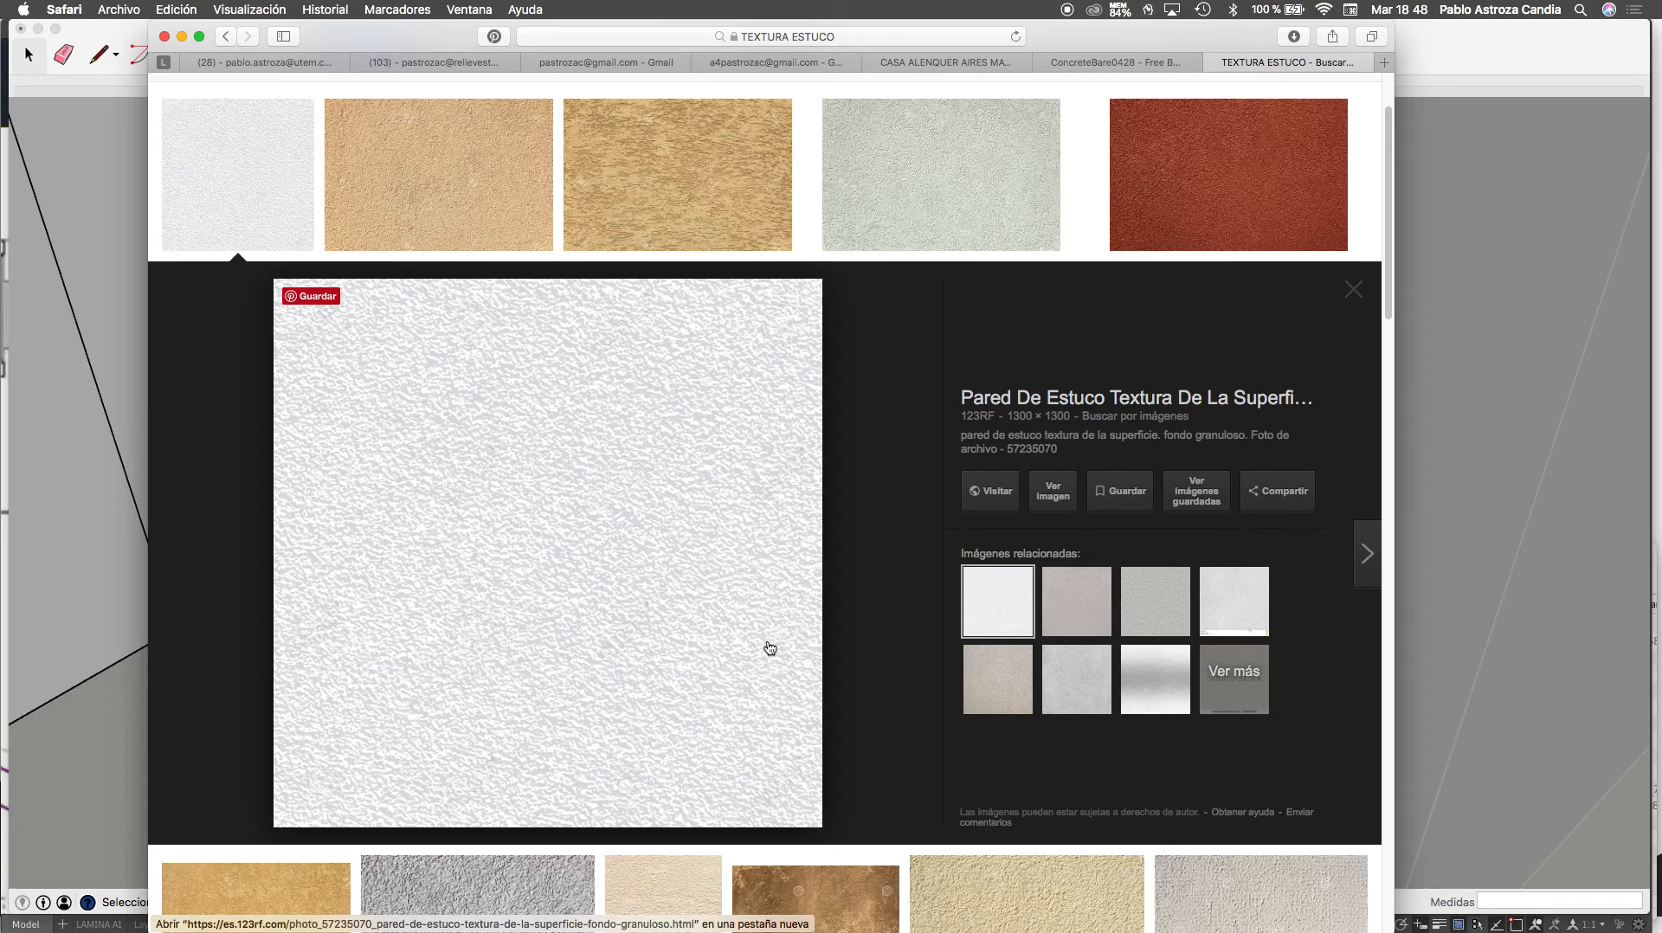
{"action": "left_click", "coordinate": [1072, 619]}
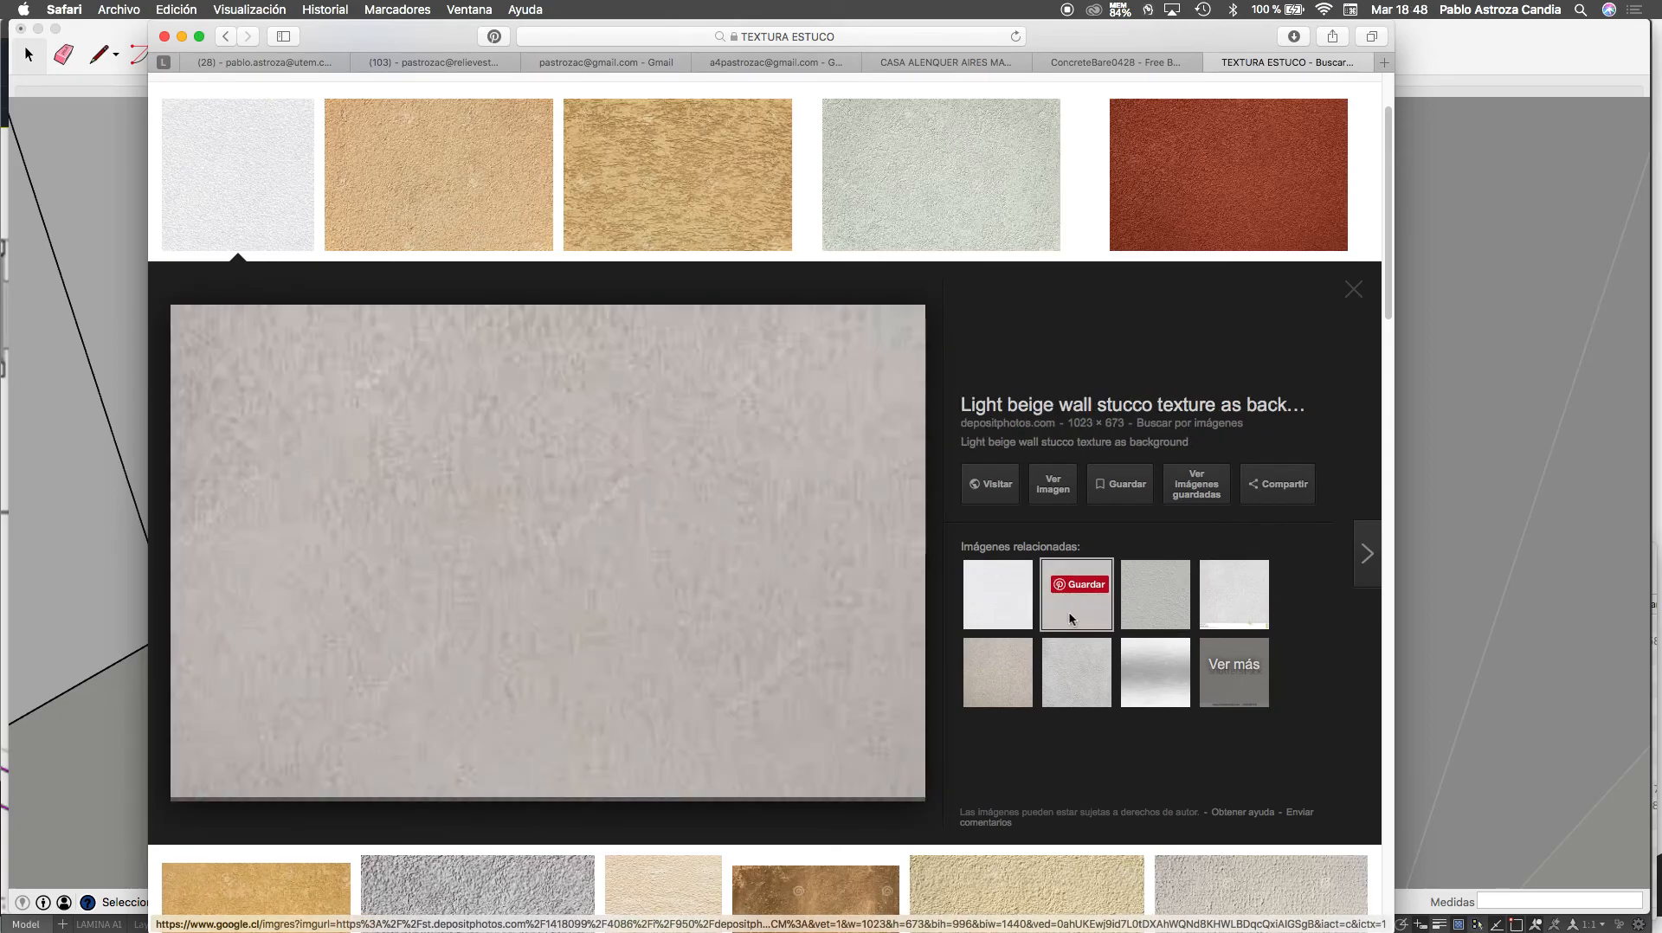
{"action": "left_click", "coordinate": [1143, 622]}
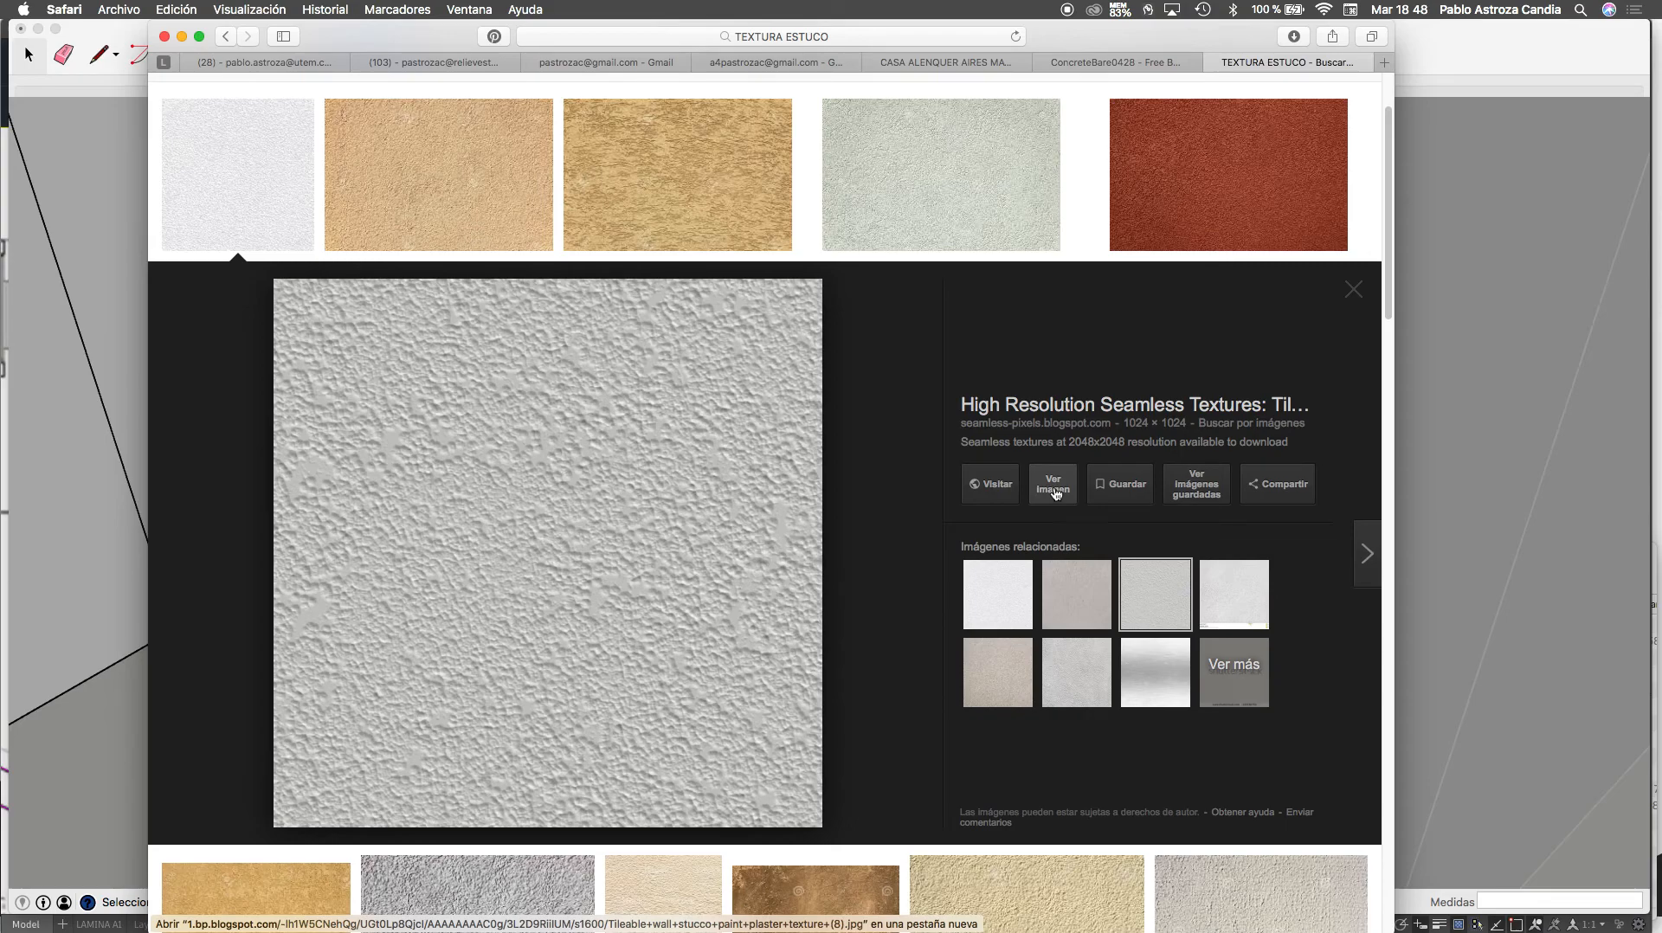
Open the 1300 × 864 light grey stucco texture at full size and save it to the Descargas folder
{"action": "left_click", "coordinate": [986, 150]}
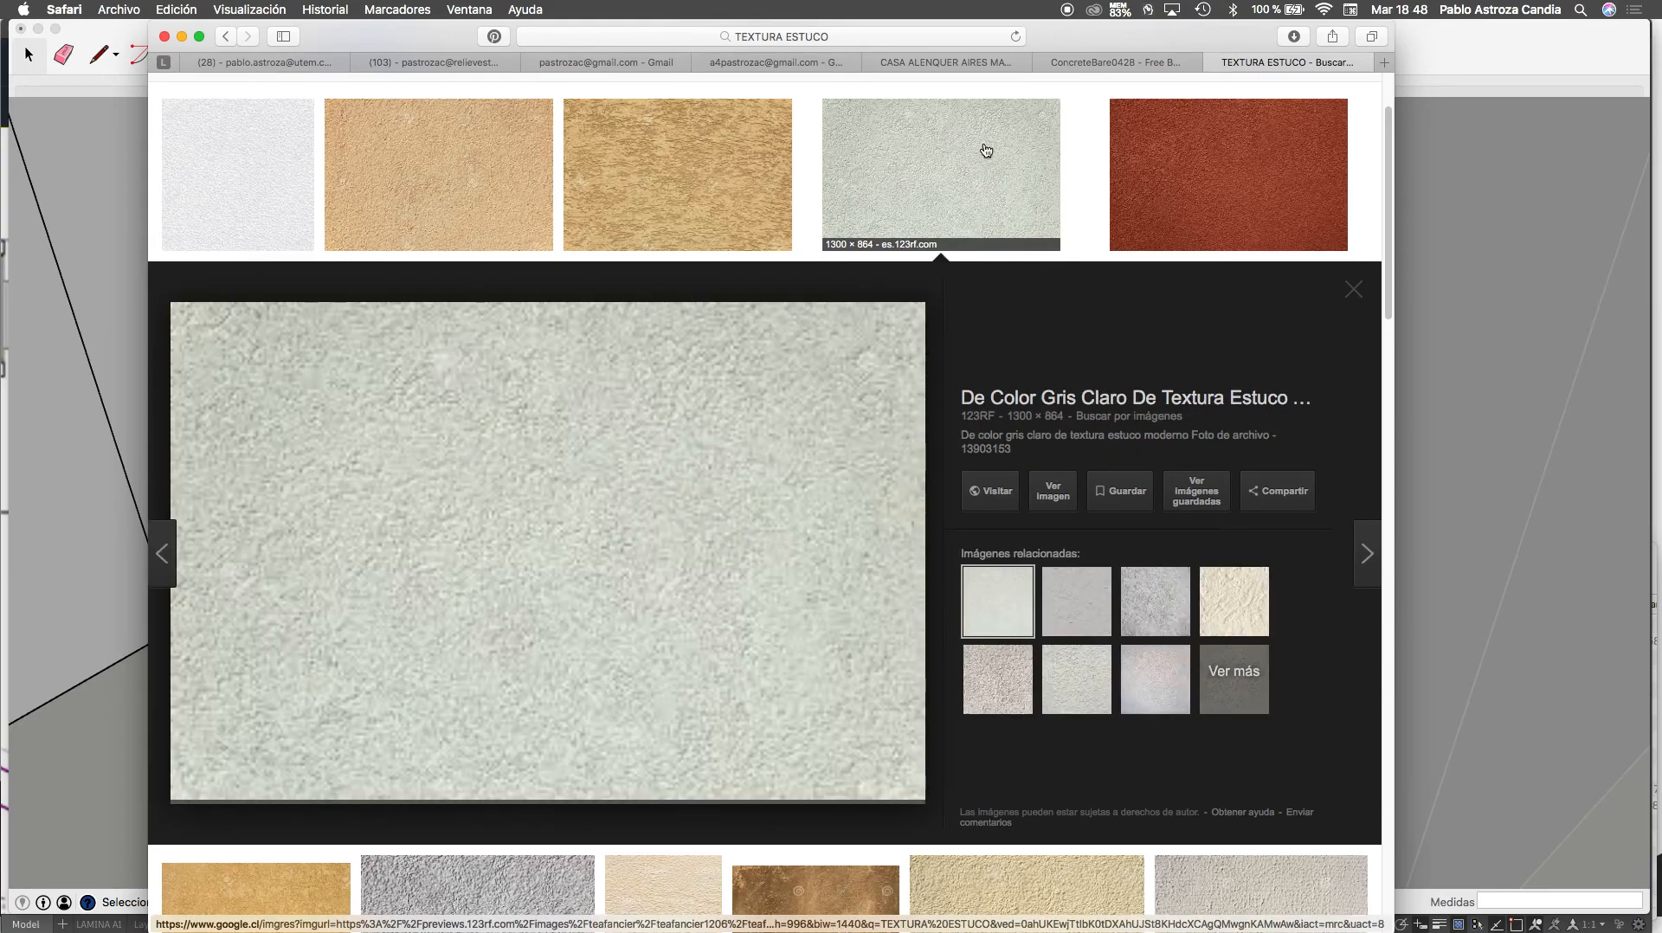
{"action": "left_click", "coordinate": [1049, 495]}
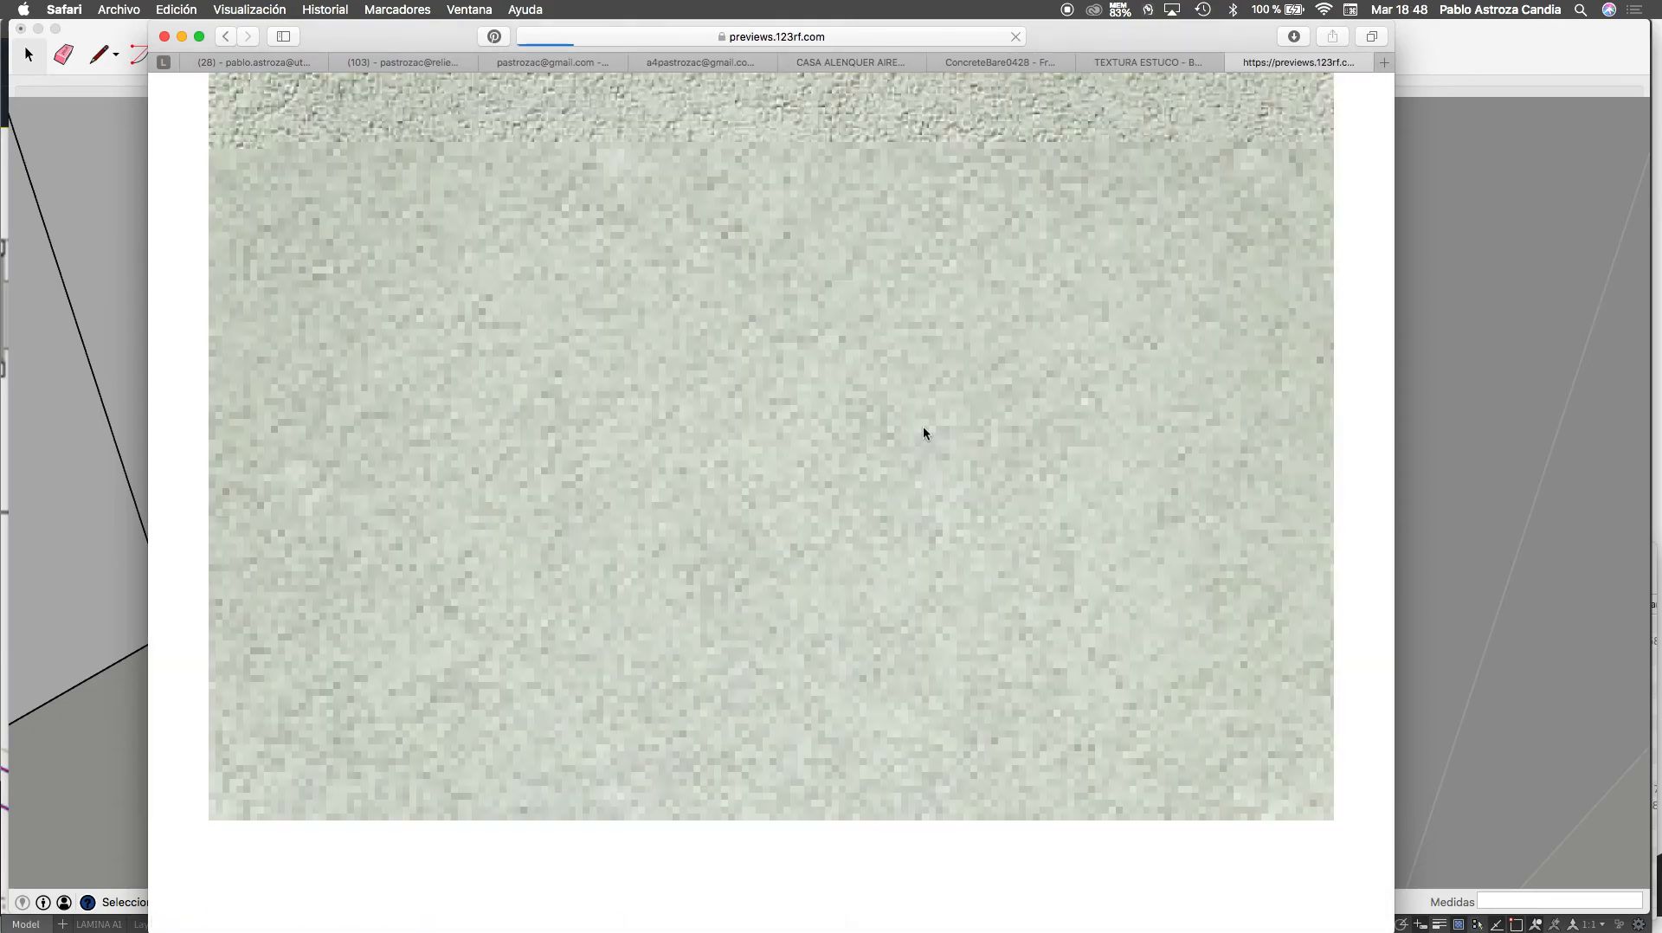
{"action": "right_click", "coordinate": [833, 367]}
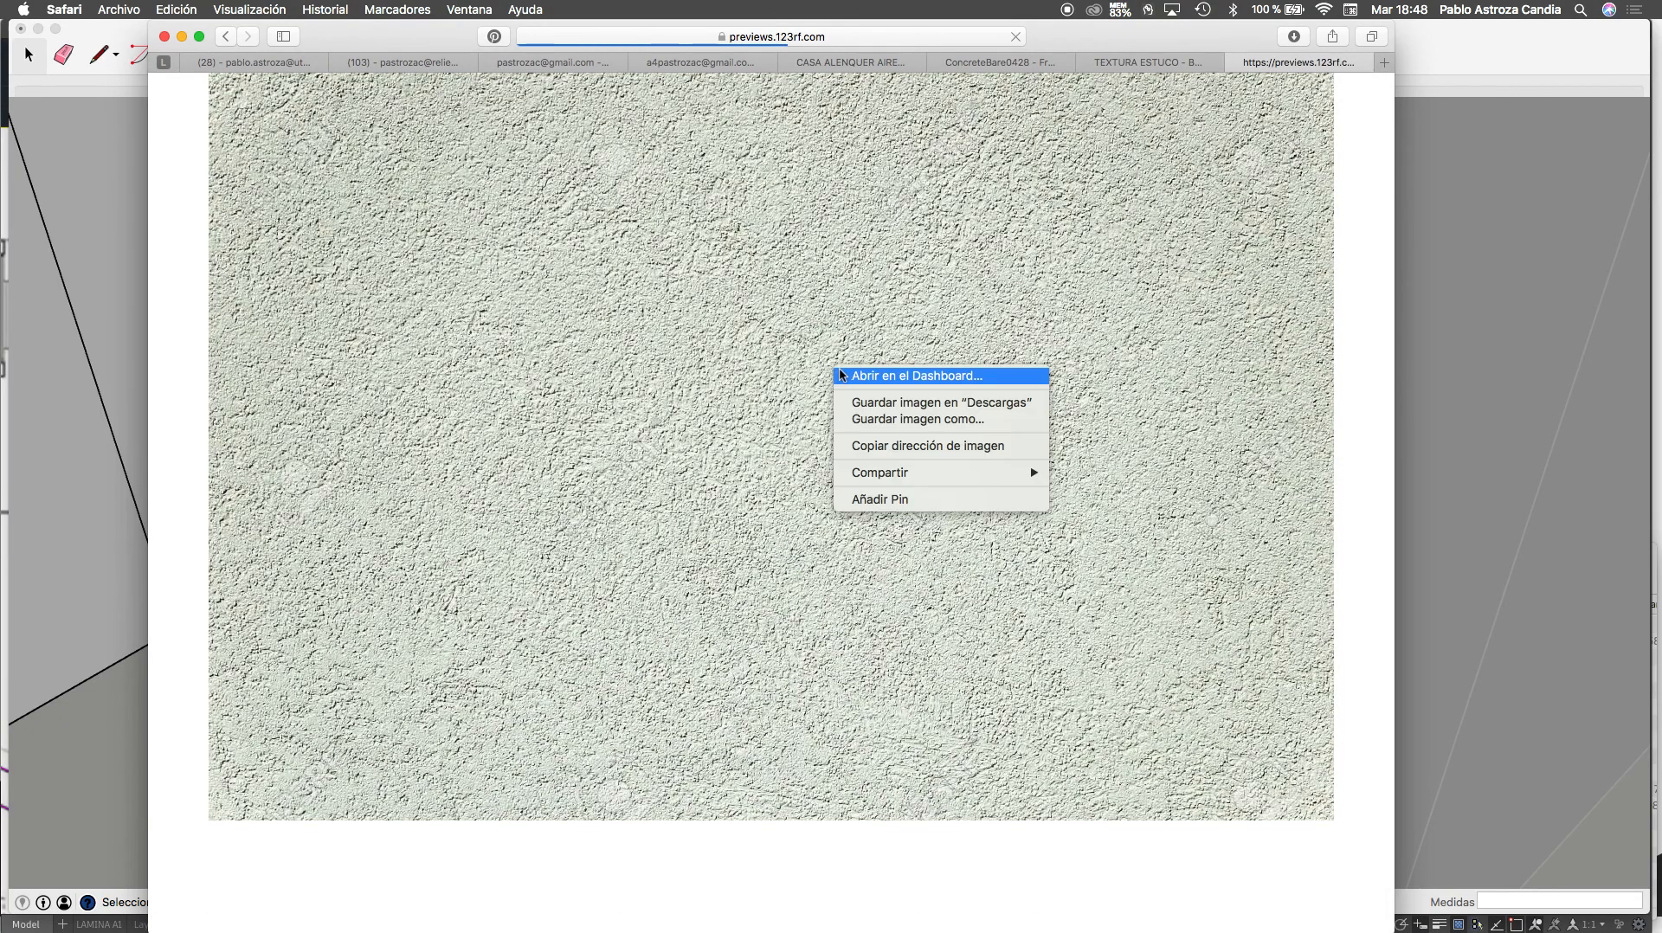
{"action": "left_click", "coordinate": [878, 404]}
Switch to SketchUp, open the floor slab group for editing and select its tiled front edge face
{"action": "key", "text": "ctrl+Up"}
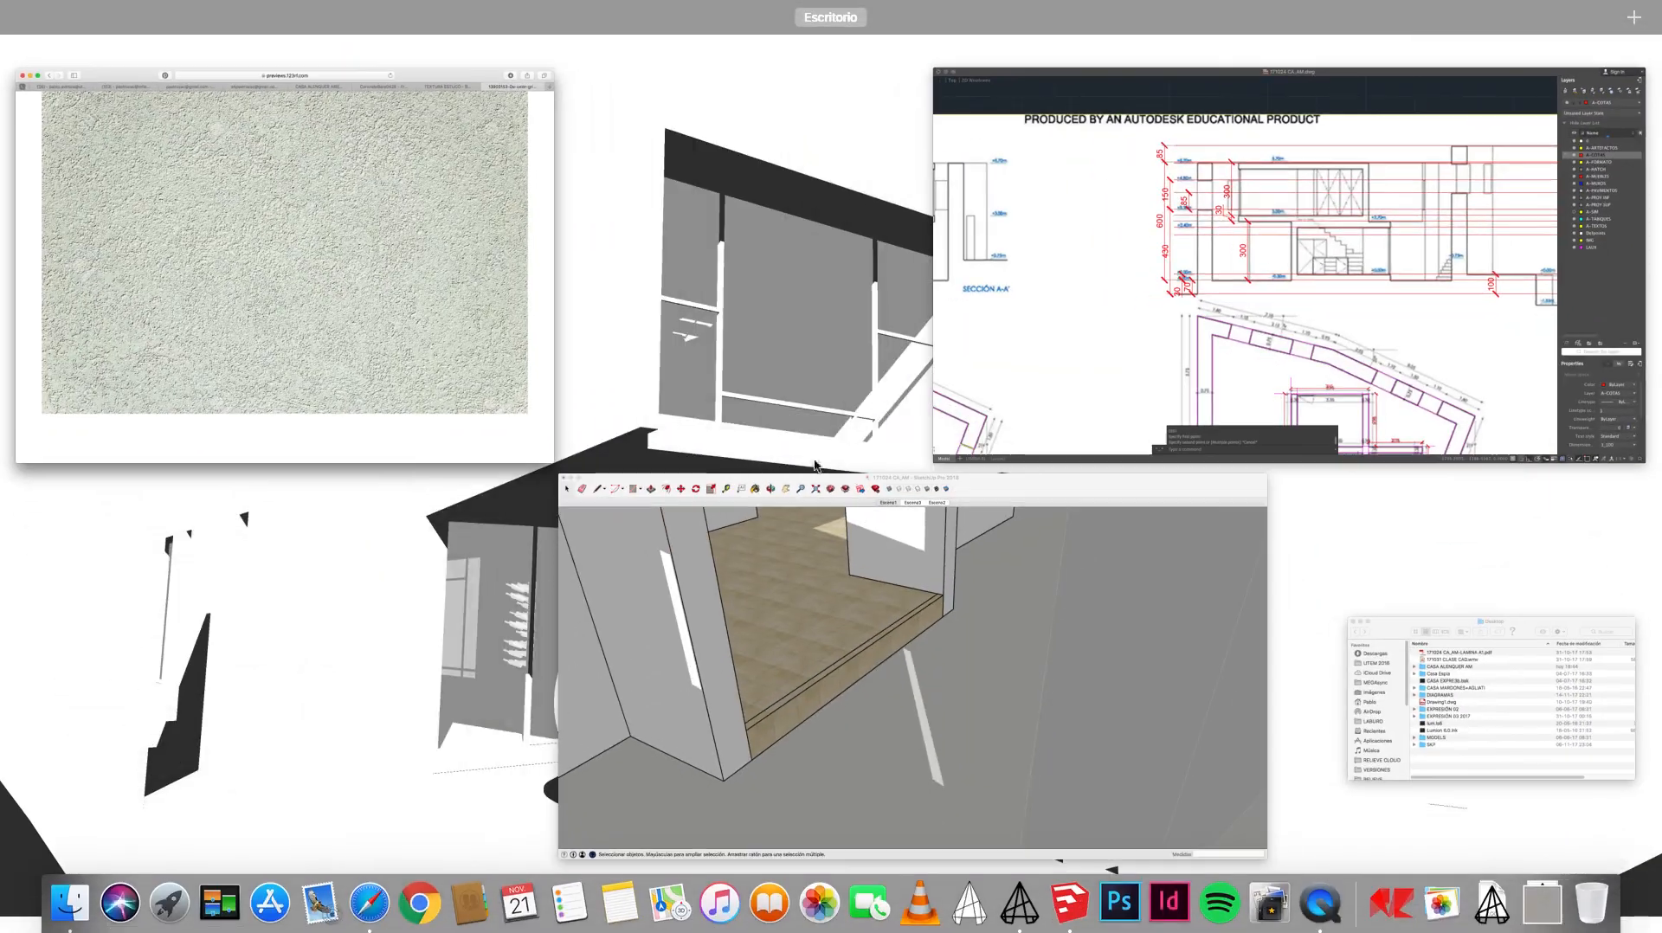
{"action": "left_click", "coordinate": [750, 621]}
{"action": "left_click", "coordinate": [525, 584]}
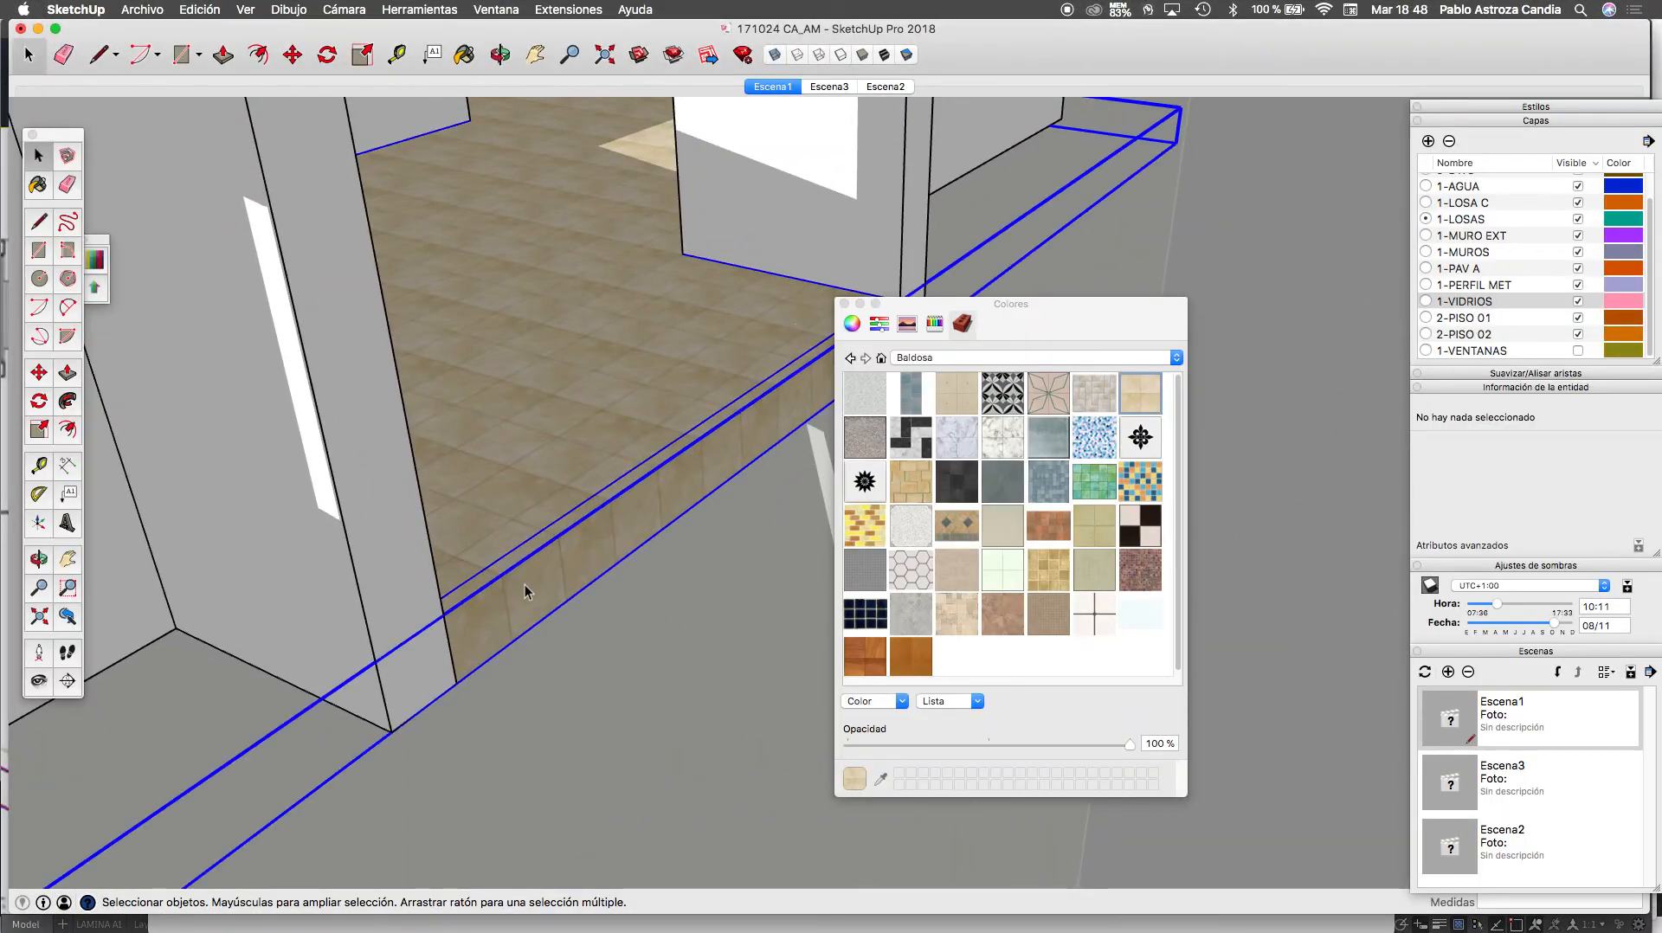
{"action": "double_click", "coordinate": [565, 581]}
{"action": "left_click", "coordinate": [566, 582]}
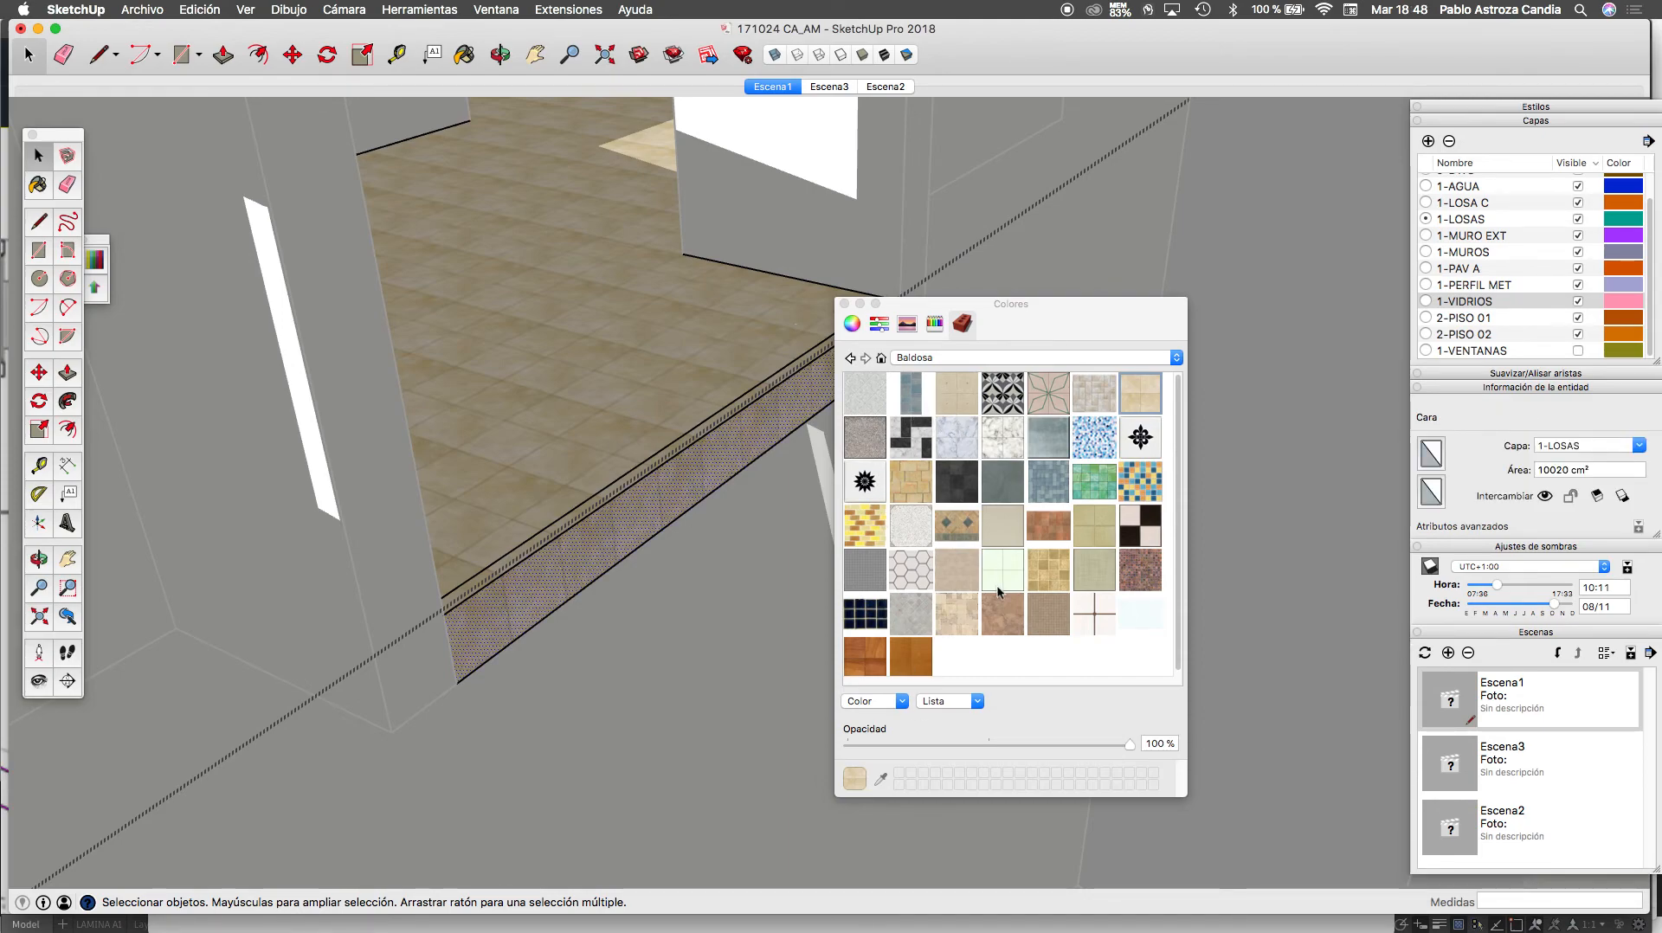
{"action": "right_click", "coordinate": [1030, 668]}
{"action": "left_click", "coordinate": [1050, 668]}
{"action": "key", "text": "Escape"}
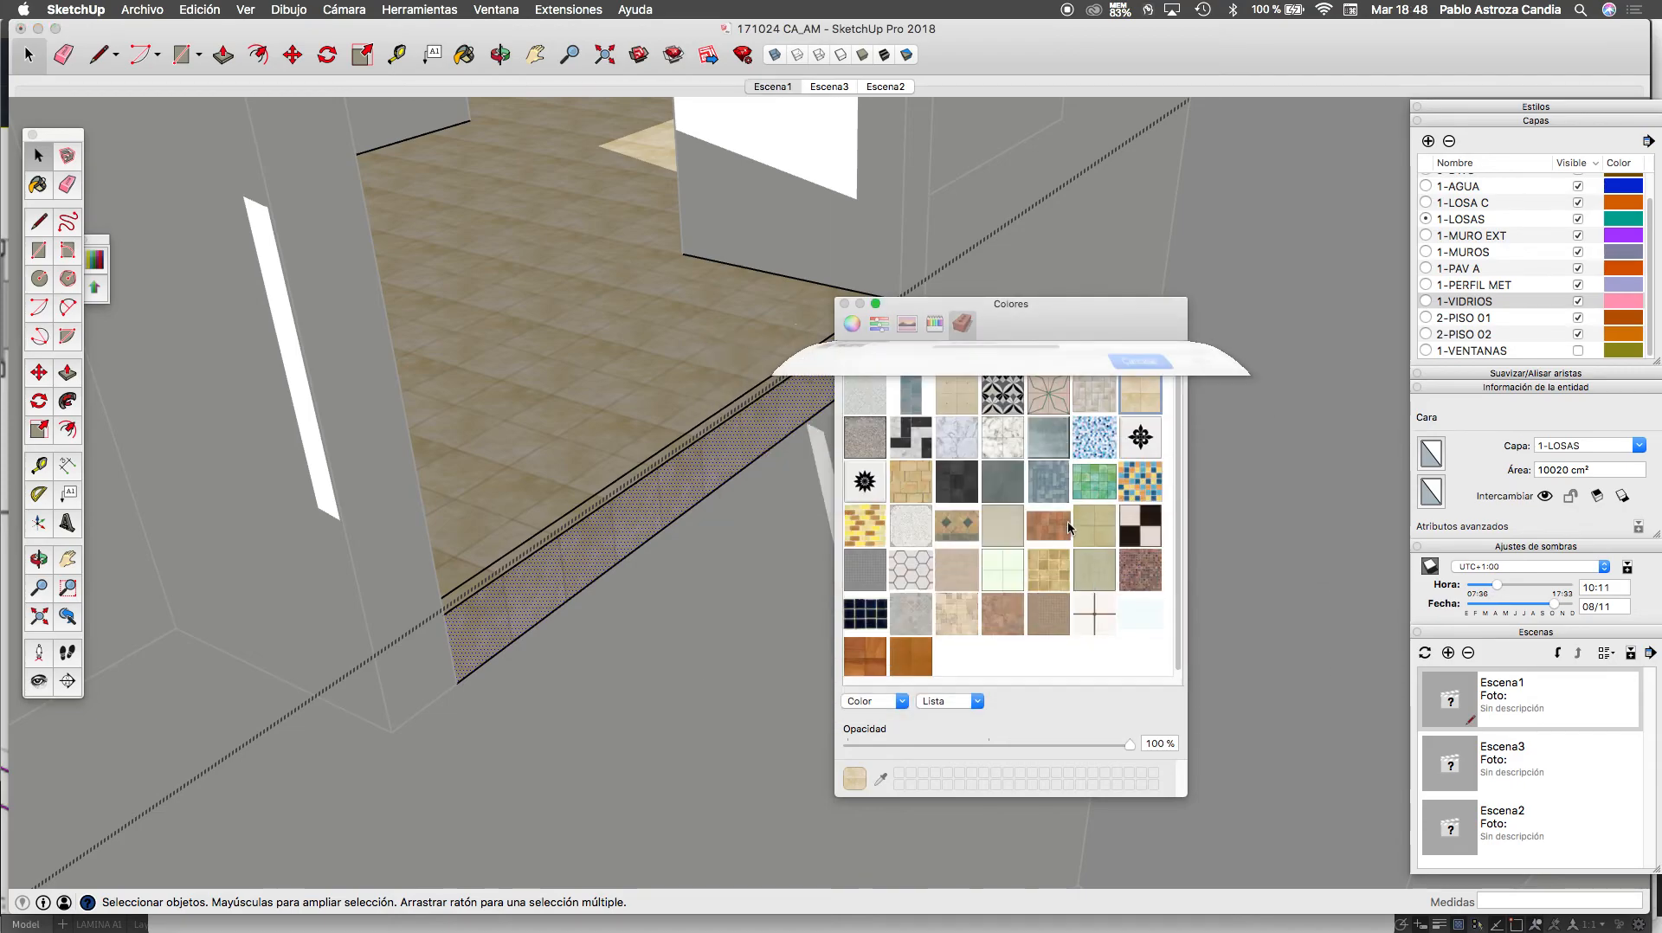
Load TexturesCom_ConcreteBare0428_4_seamless_S.jpg from the Descargas folder into the Piedra material collection as a new texture
{"action": "left_click", "coordinate": [1039, 359]}
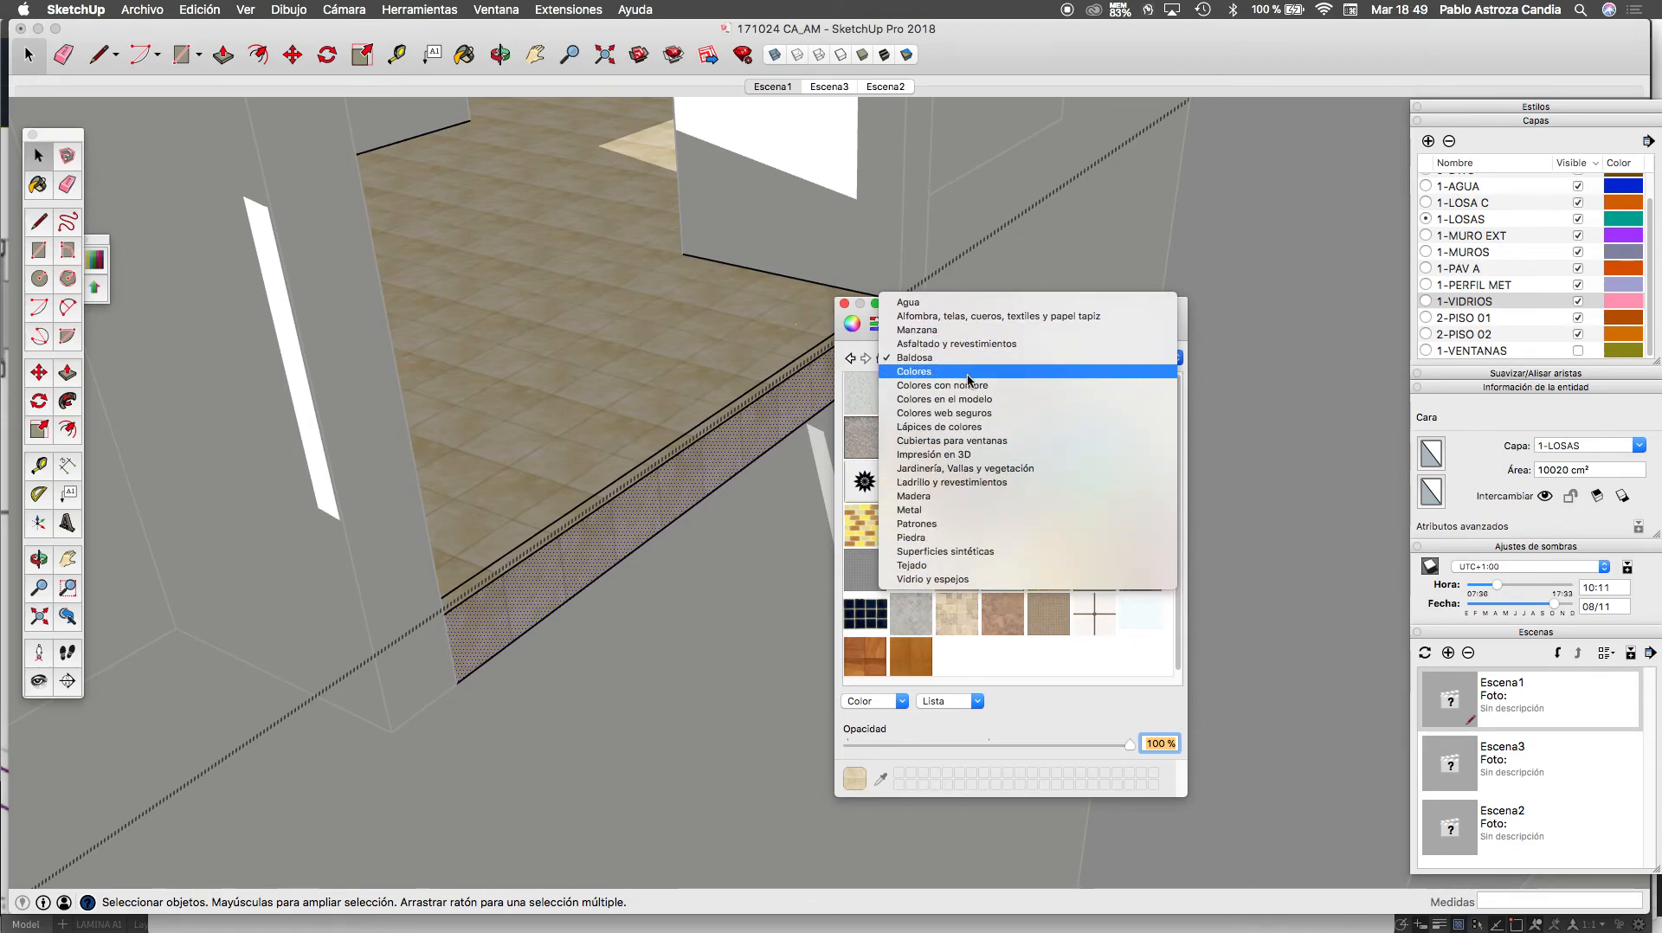
{"action": "left_click", "coordinate": [933, 540]}
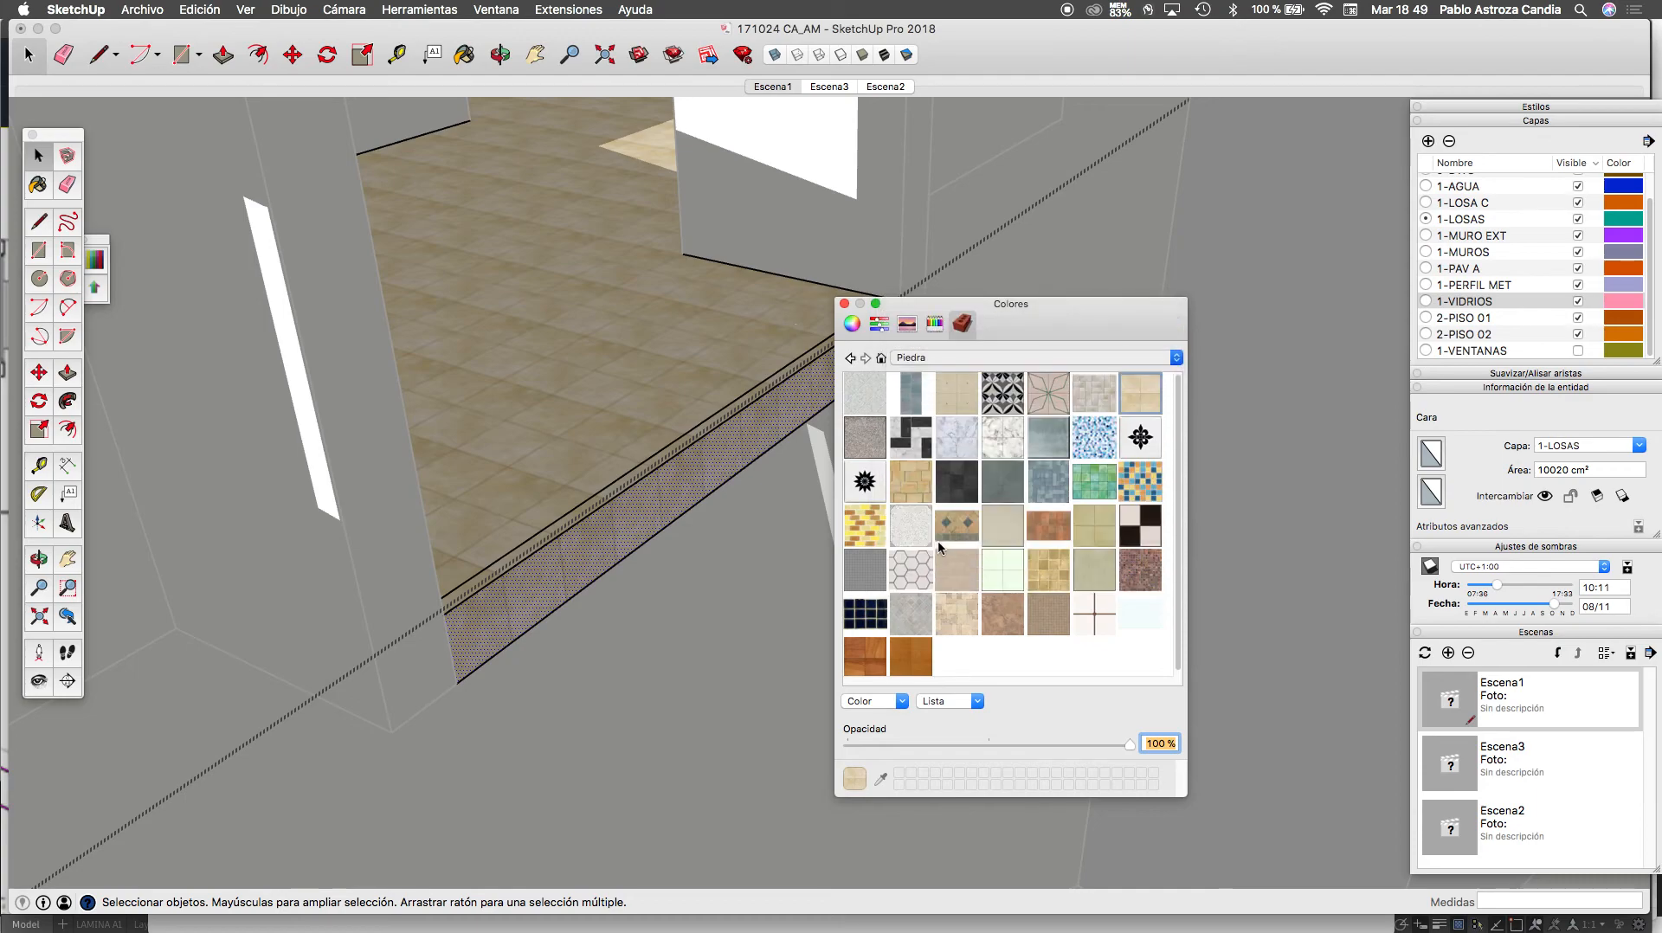
{"action": "right_click", "coordinate": [976, 494]}
{"action": "left_click", "coordinate": [994, 506]}
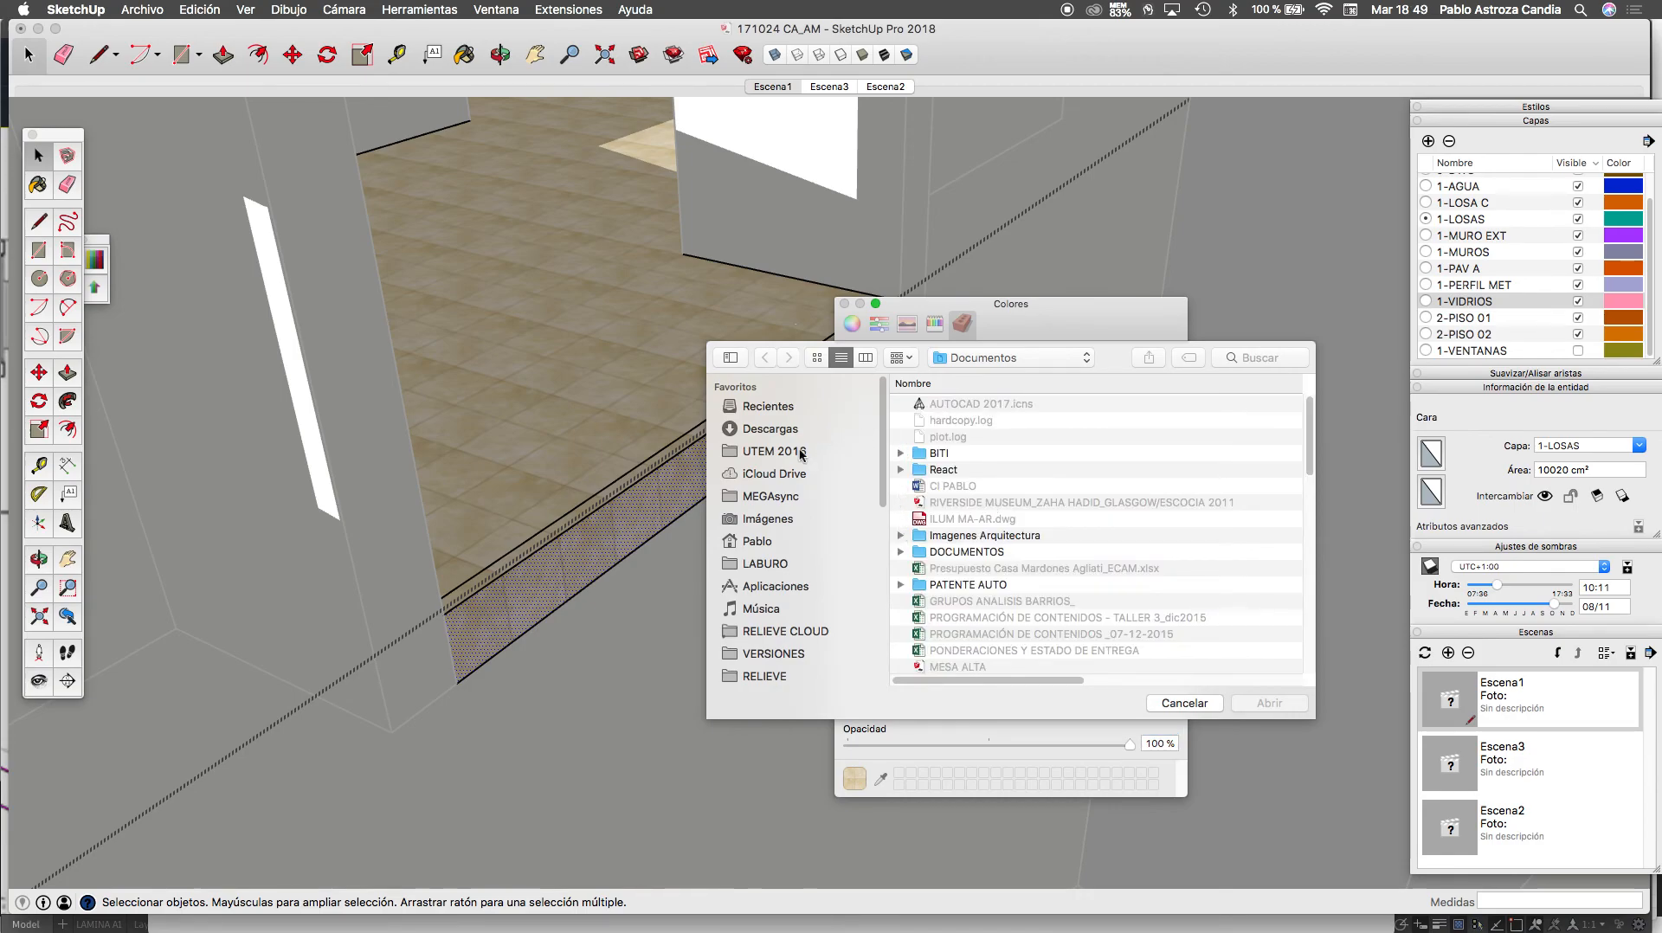
{"action": "left_click", "coordinate": [771, 429]}
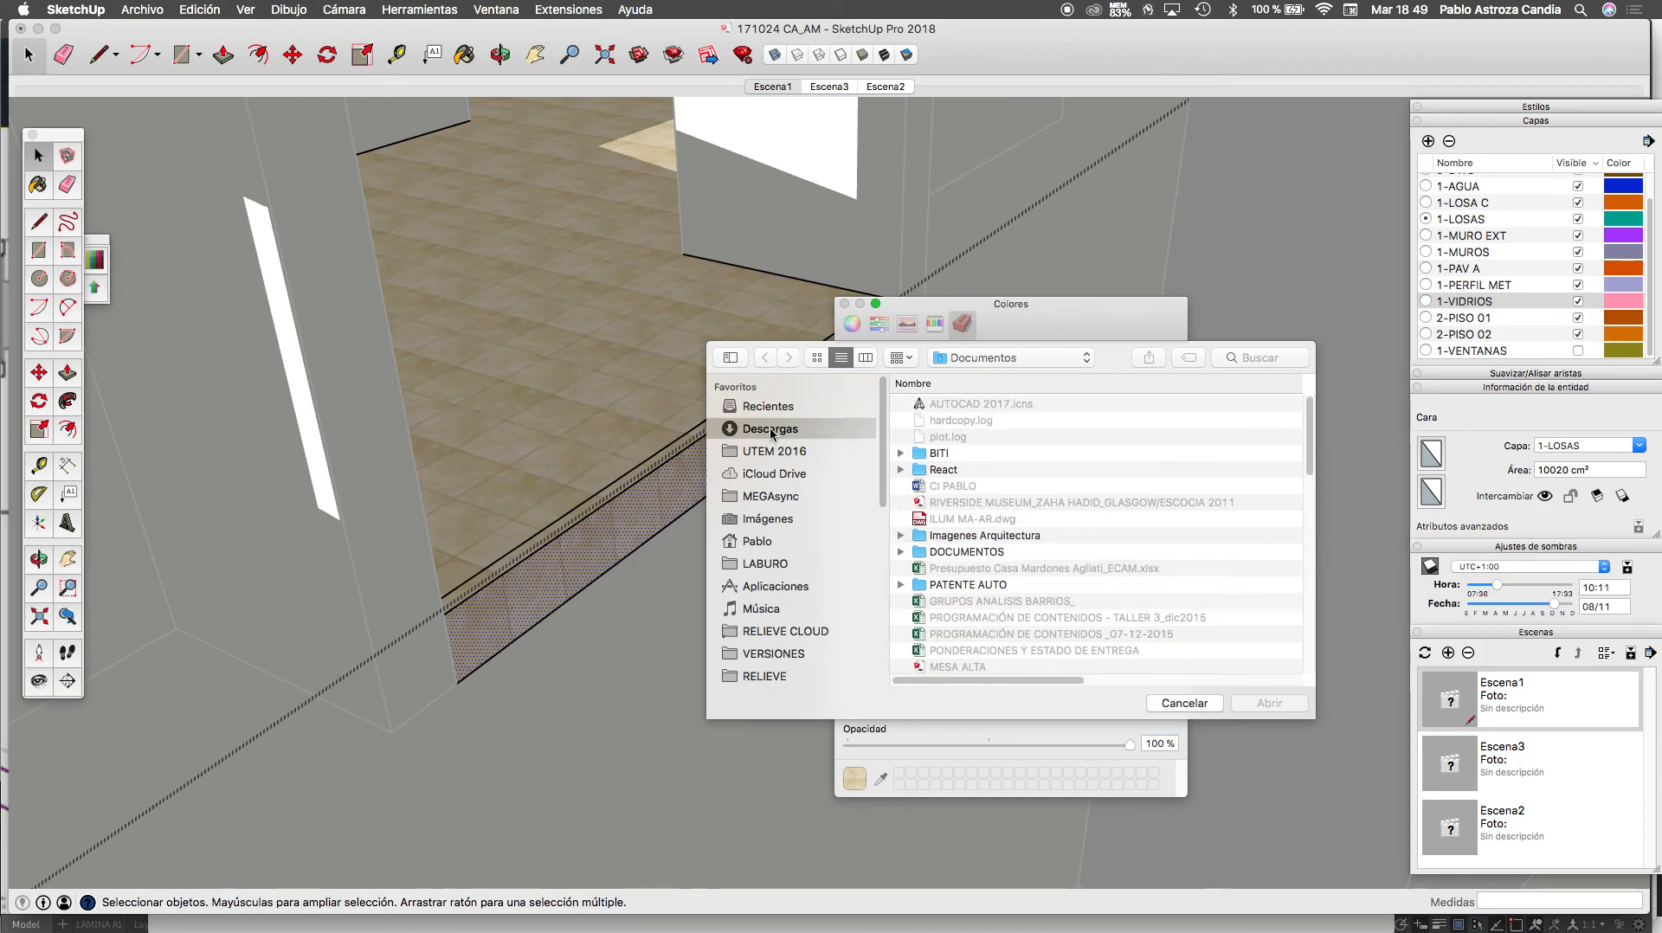
{"action": "left_click", "coordinate": [1022, 404]}
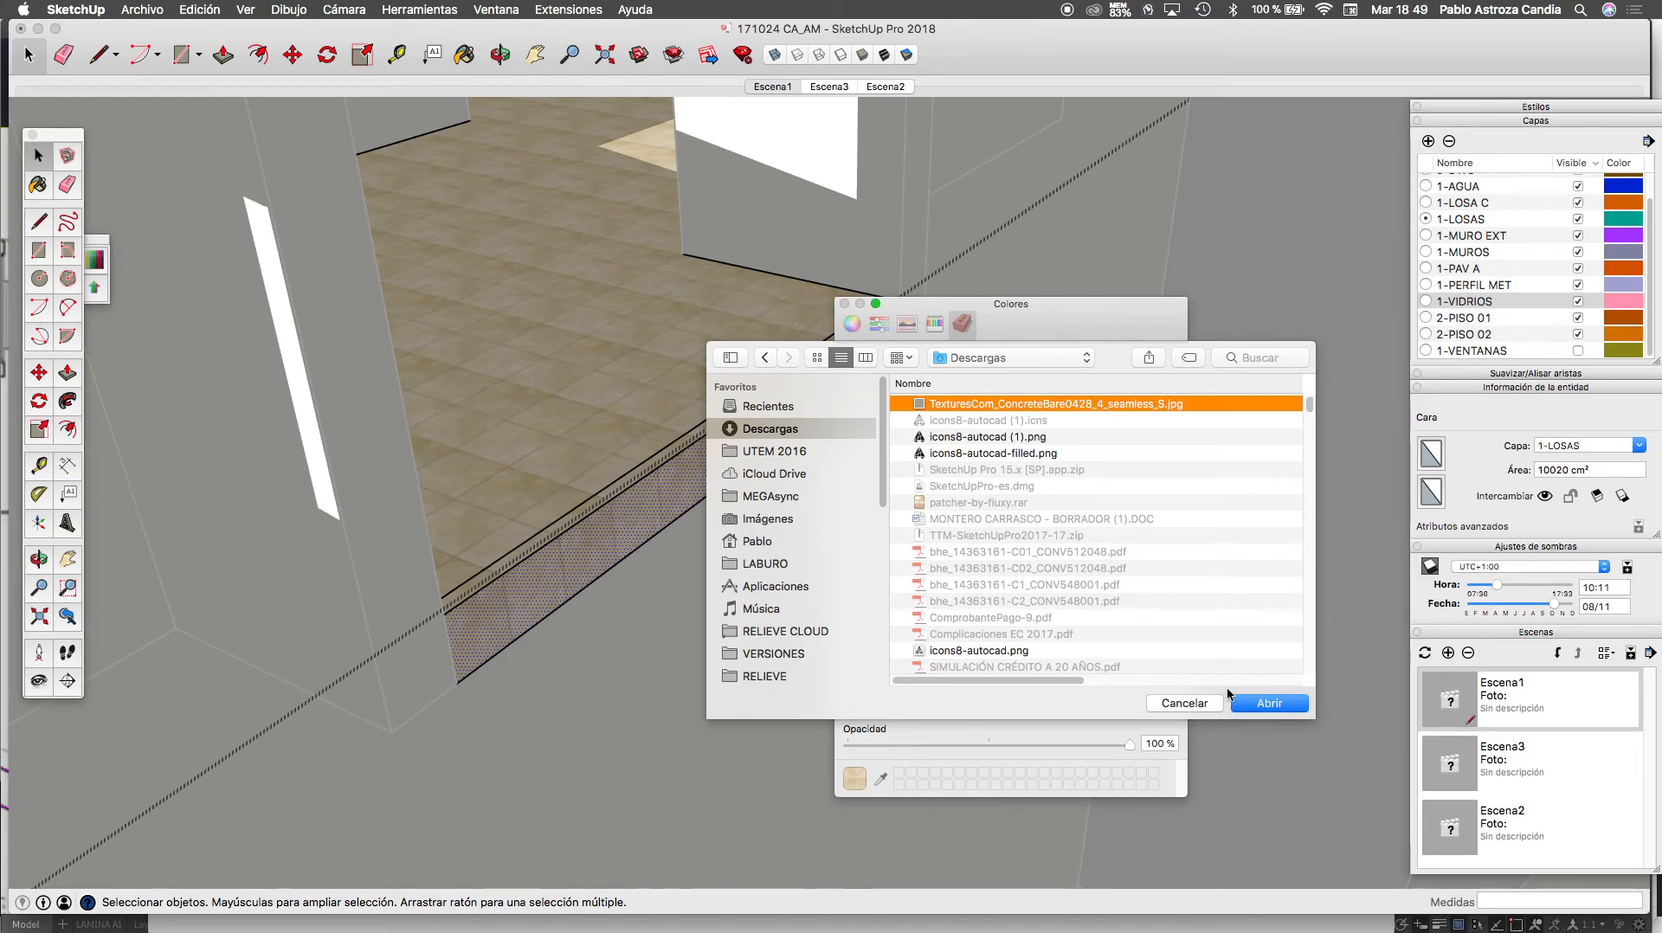
{"action": "left_click", "coordinate": [1254, 705]}
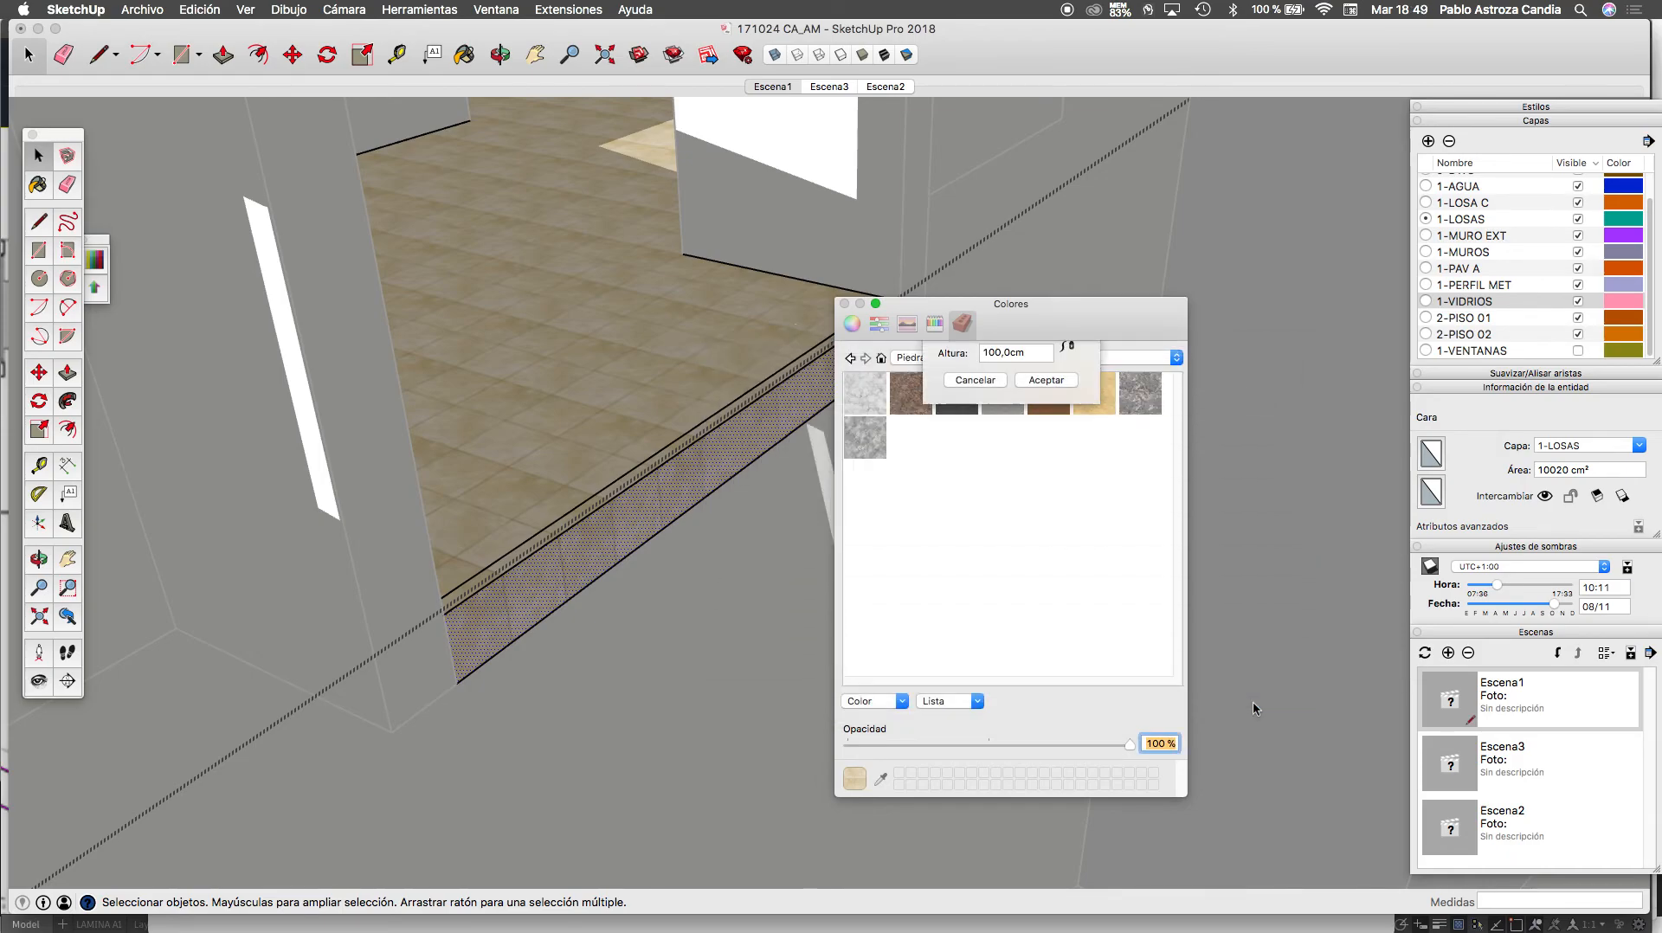
{"action": "left_click", "coordinate": [1045, 436]}
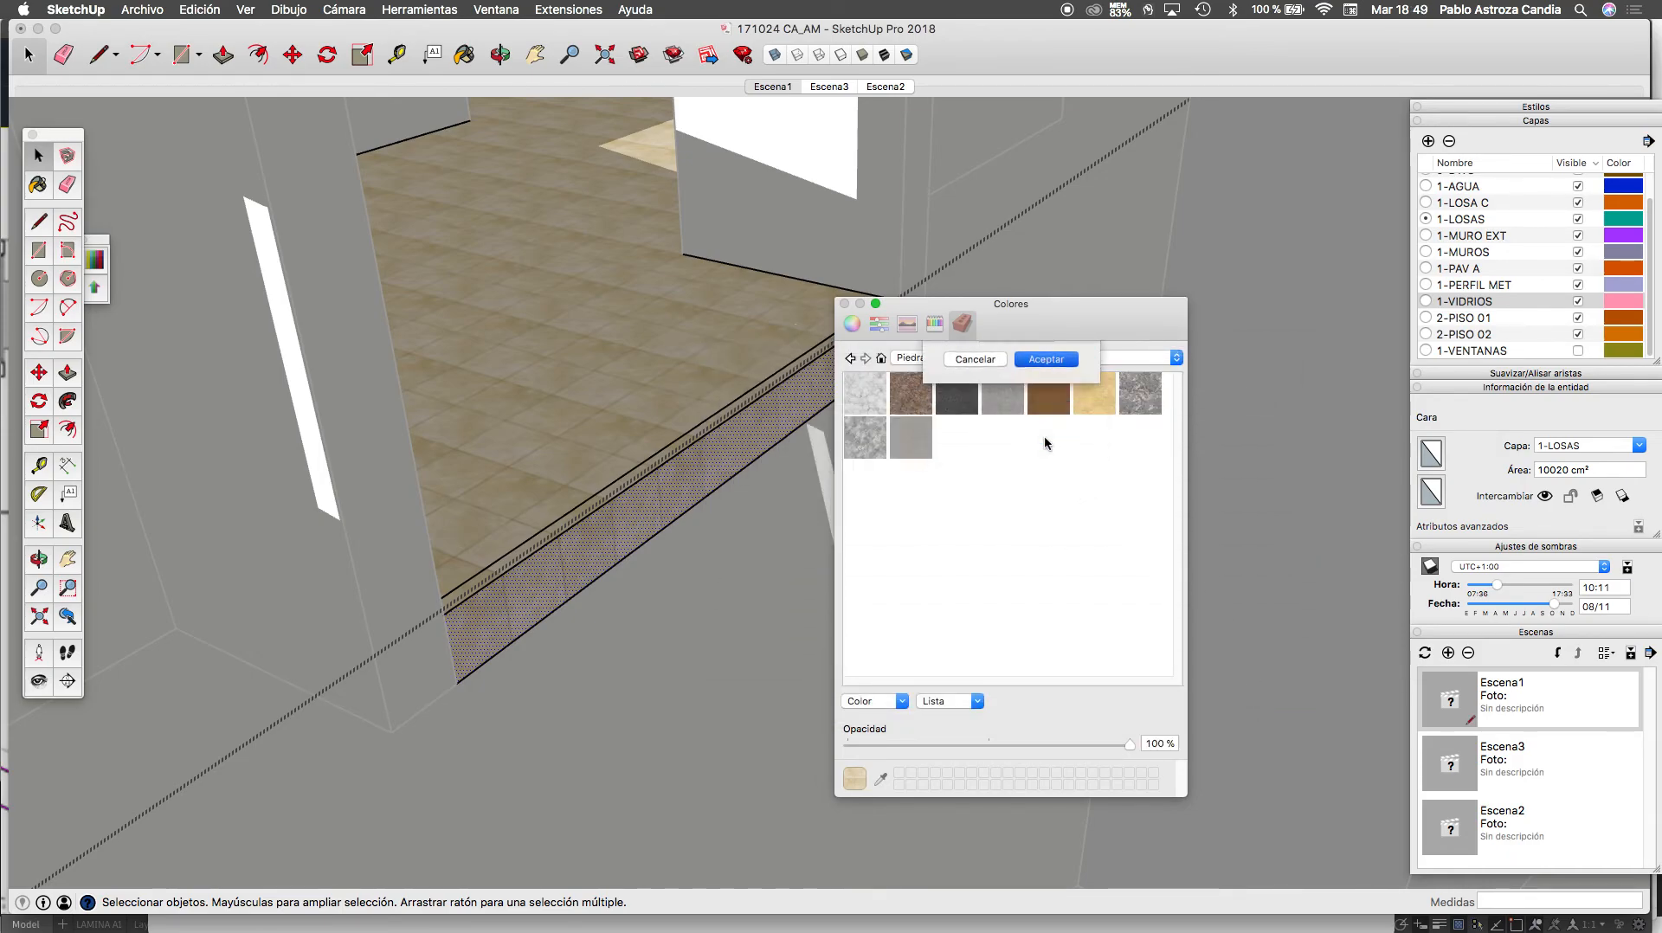
Paint the front edge face of the floor slab with the imported concrete texture
{"action": "left_click", "coordinate": [916, 451]}
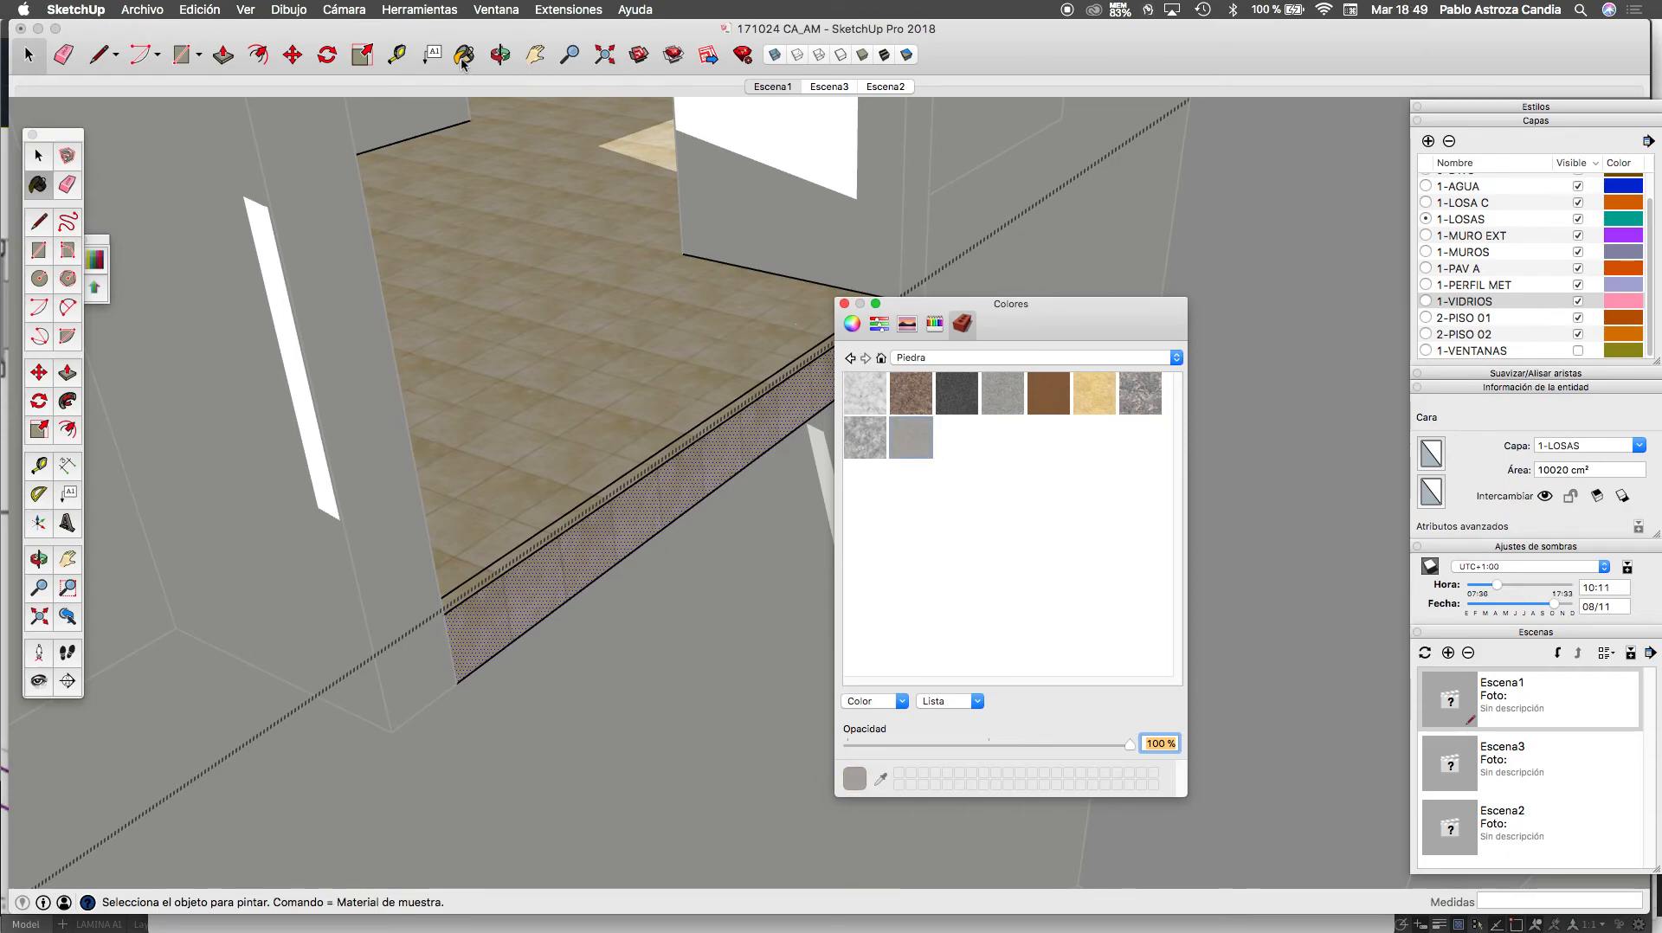
{"action": "left_click", "coordinate": [630, 522]}
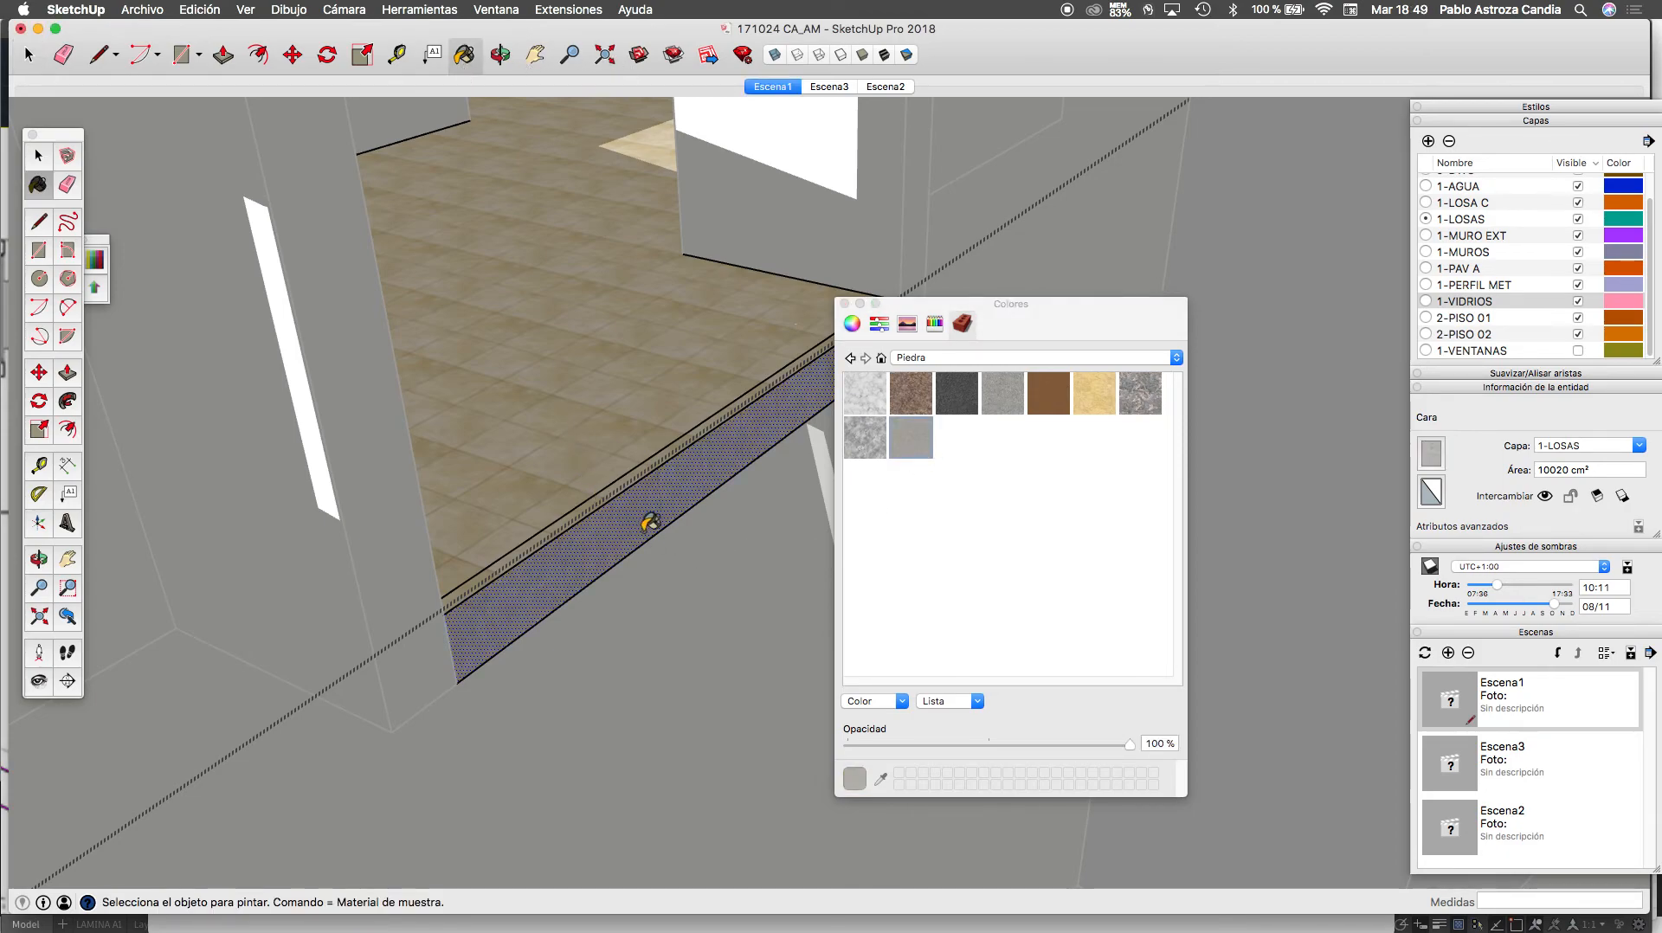
{"action": "scroll", "coordinate": [662, 502], "scroll_direction": "up", "scroll_amount": 6}
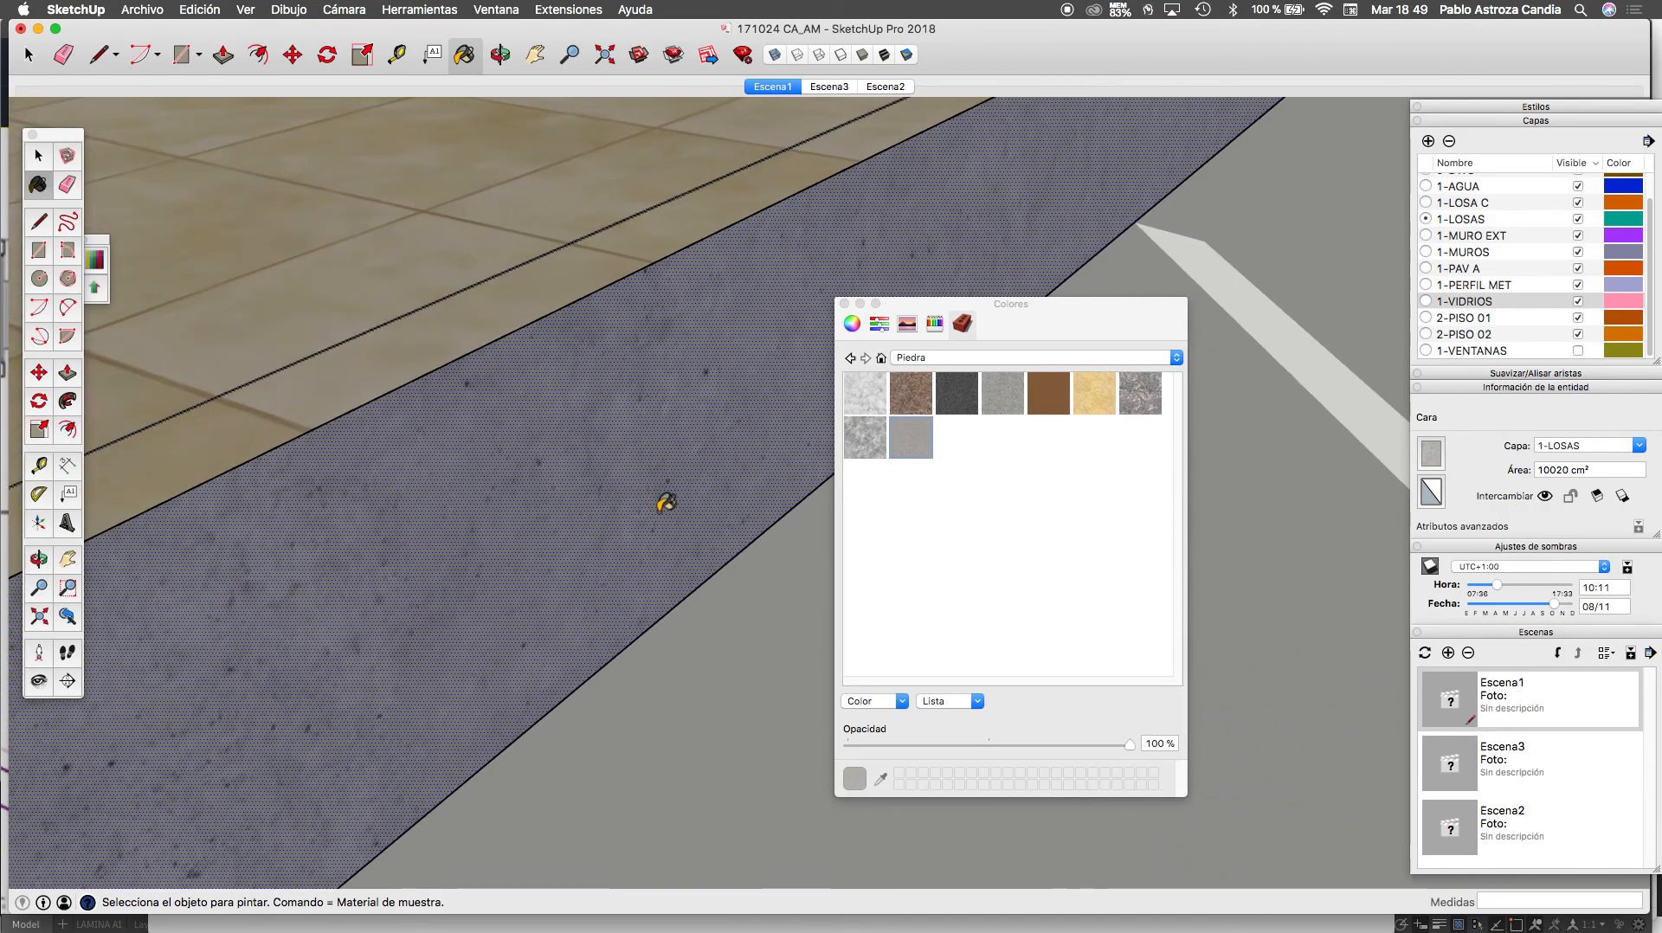
{"action": "scroll", "coordinate": [662, 501], "scroll_direction": "down", "scroll_amount": 6}
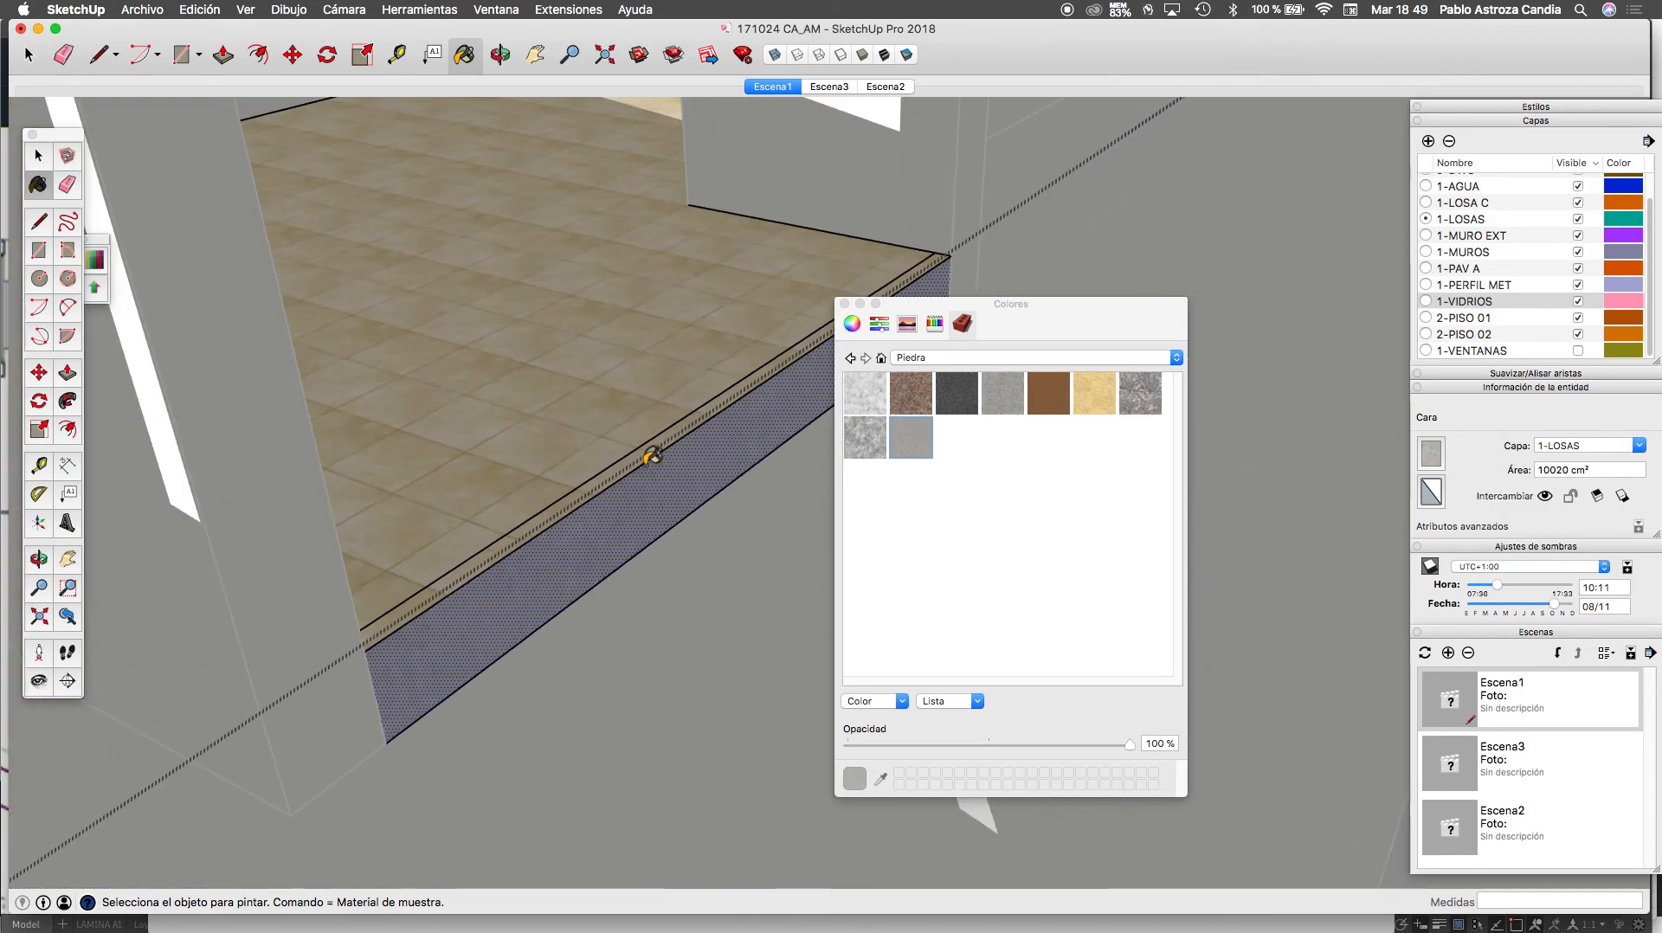
Paint the narrow strip between the tiles and the slab's front edge with the same concrete, and close the slab group
{"action": "left_click", "coordinate": [651, 448]}
{"action": "scroll", "coordinate": [628, 462], "scroll_direction": "up", "scroll_amount": 4}
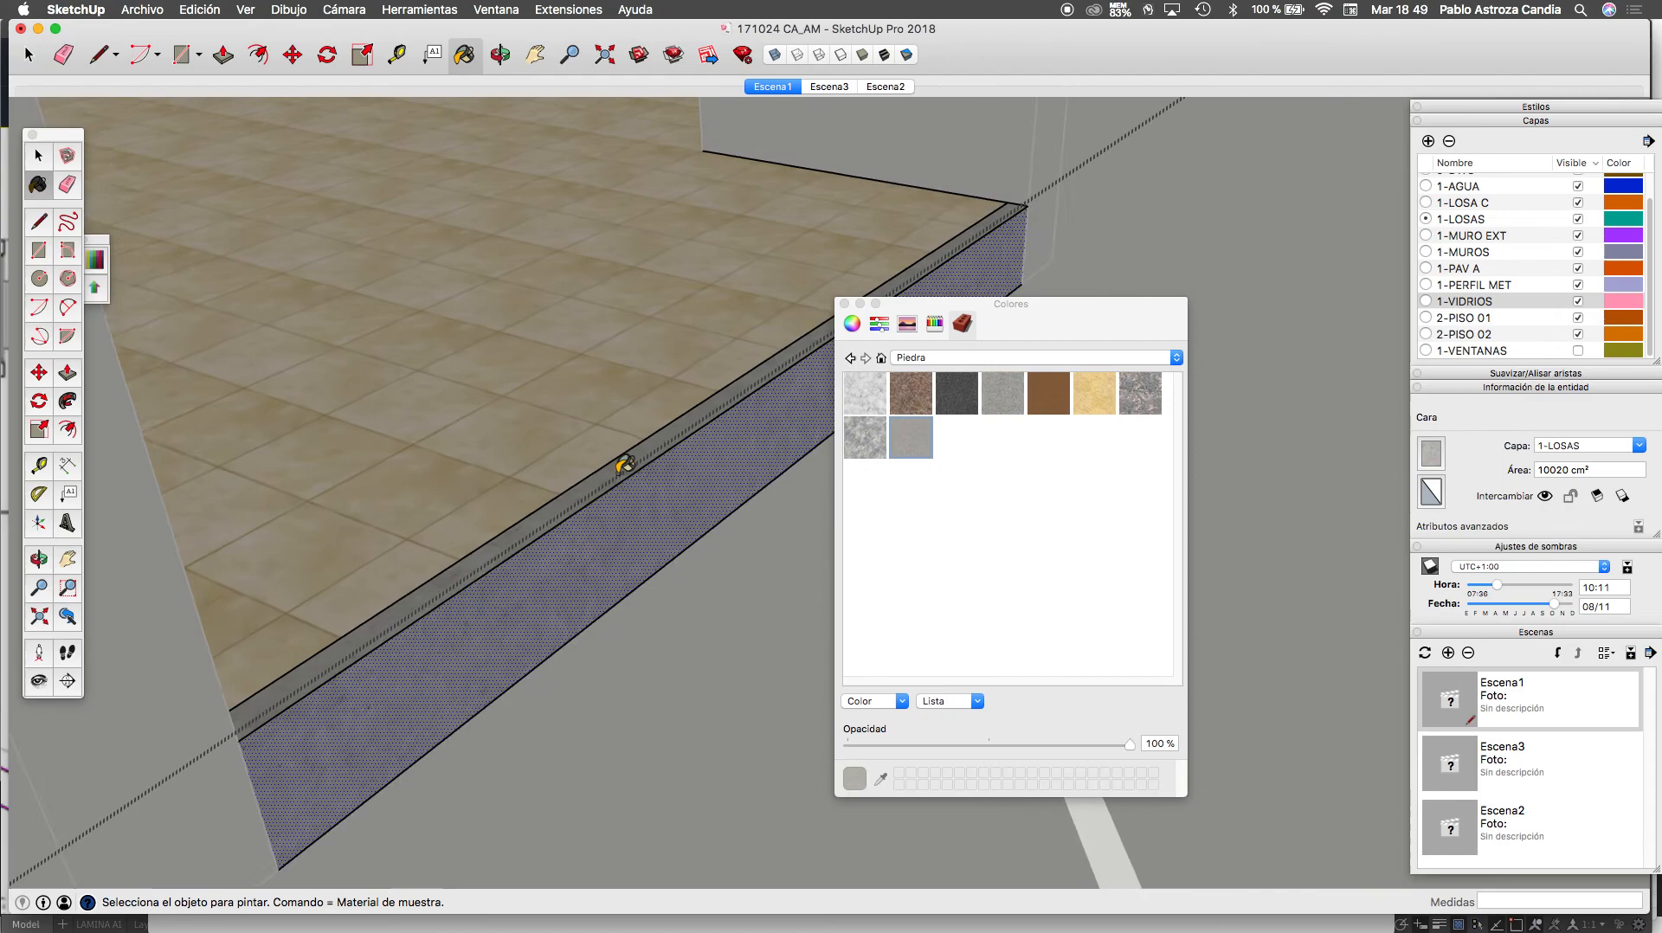
{"action": "scroll", "coordinate": [677, 462], "scroll_direction": "down", "scroll_amount": 5}
{"action": "key", "text": "space"}
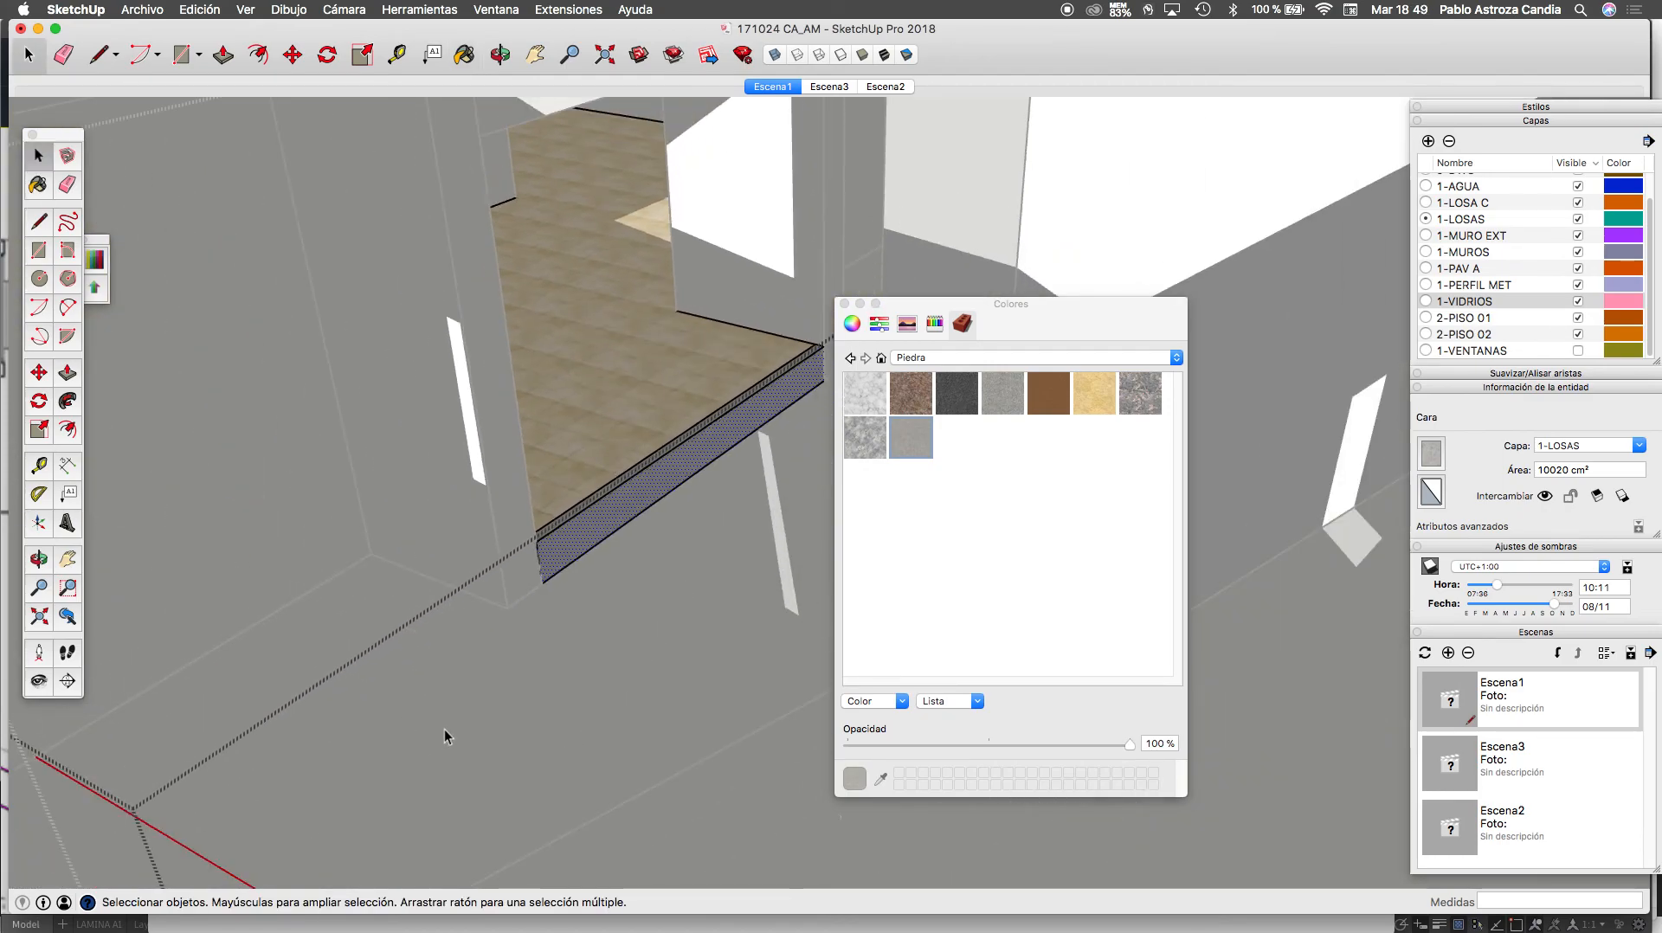
{"action": "left_click", "coordinate": [504, 713]}
{"action": "scroll", "coordinate": [573, 568], "scroll_direction": "up", "scroll_amount": 8}
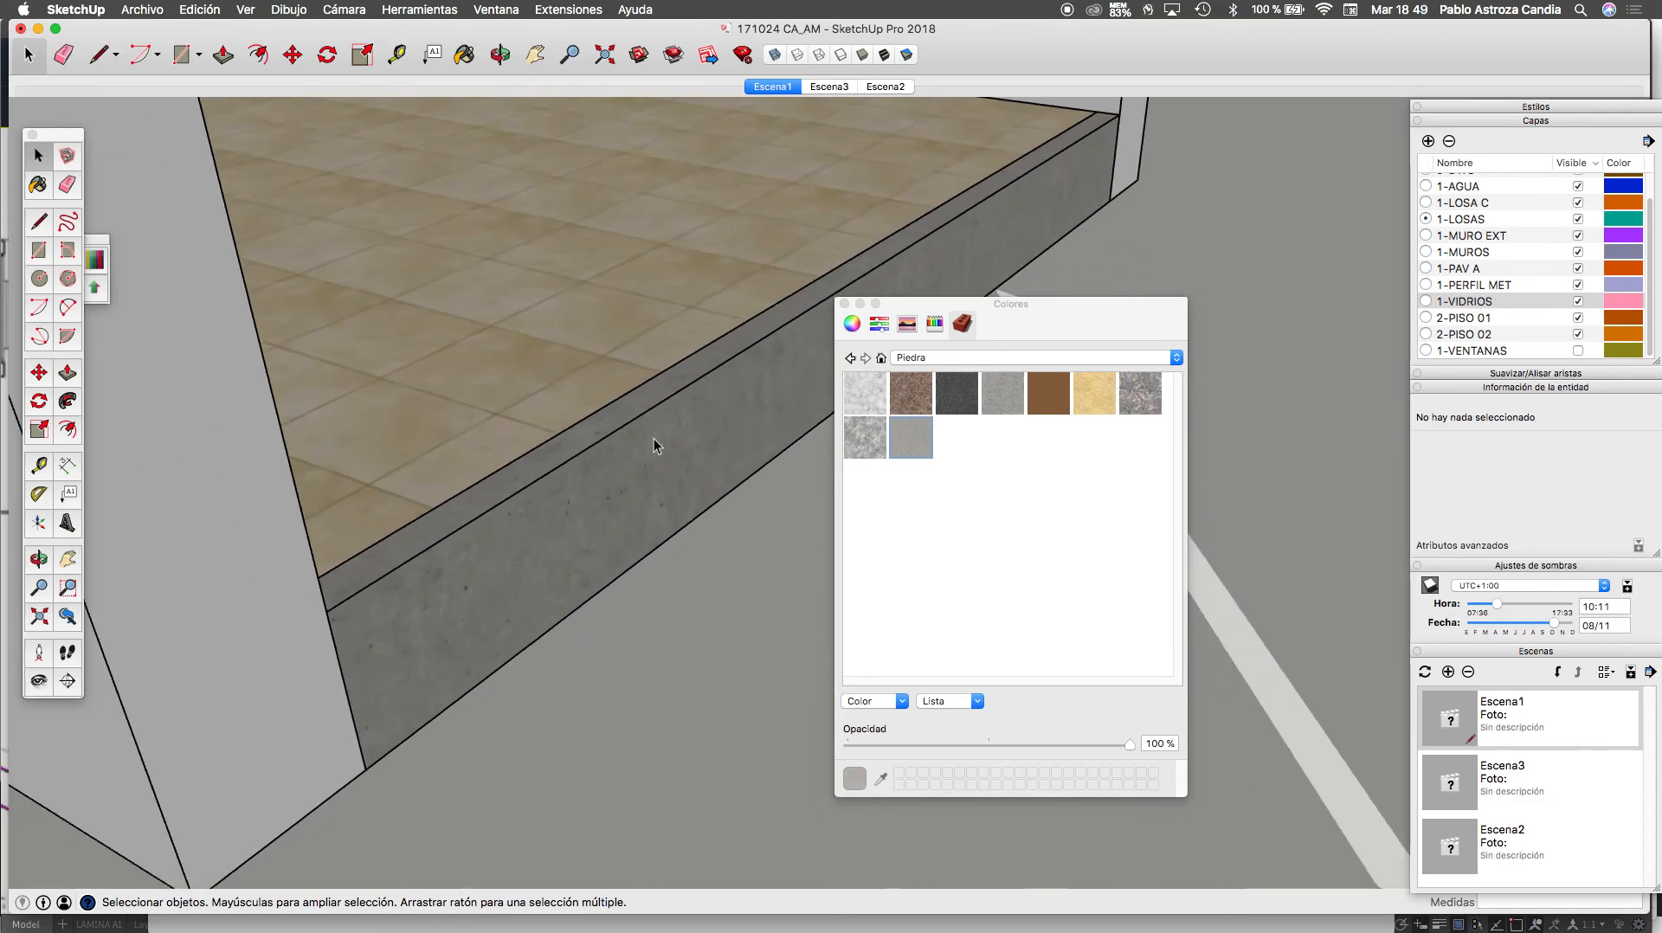
{"action": "scroll", "coordinate": [636, 454], "scroll_direction": "down", "scroll_amount": 5}
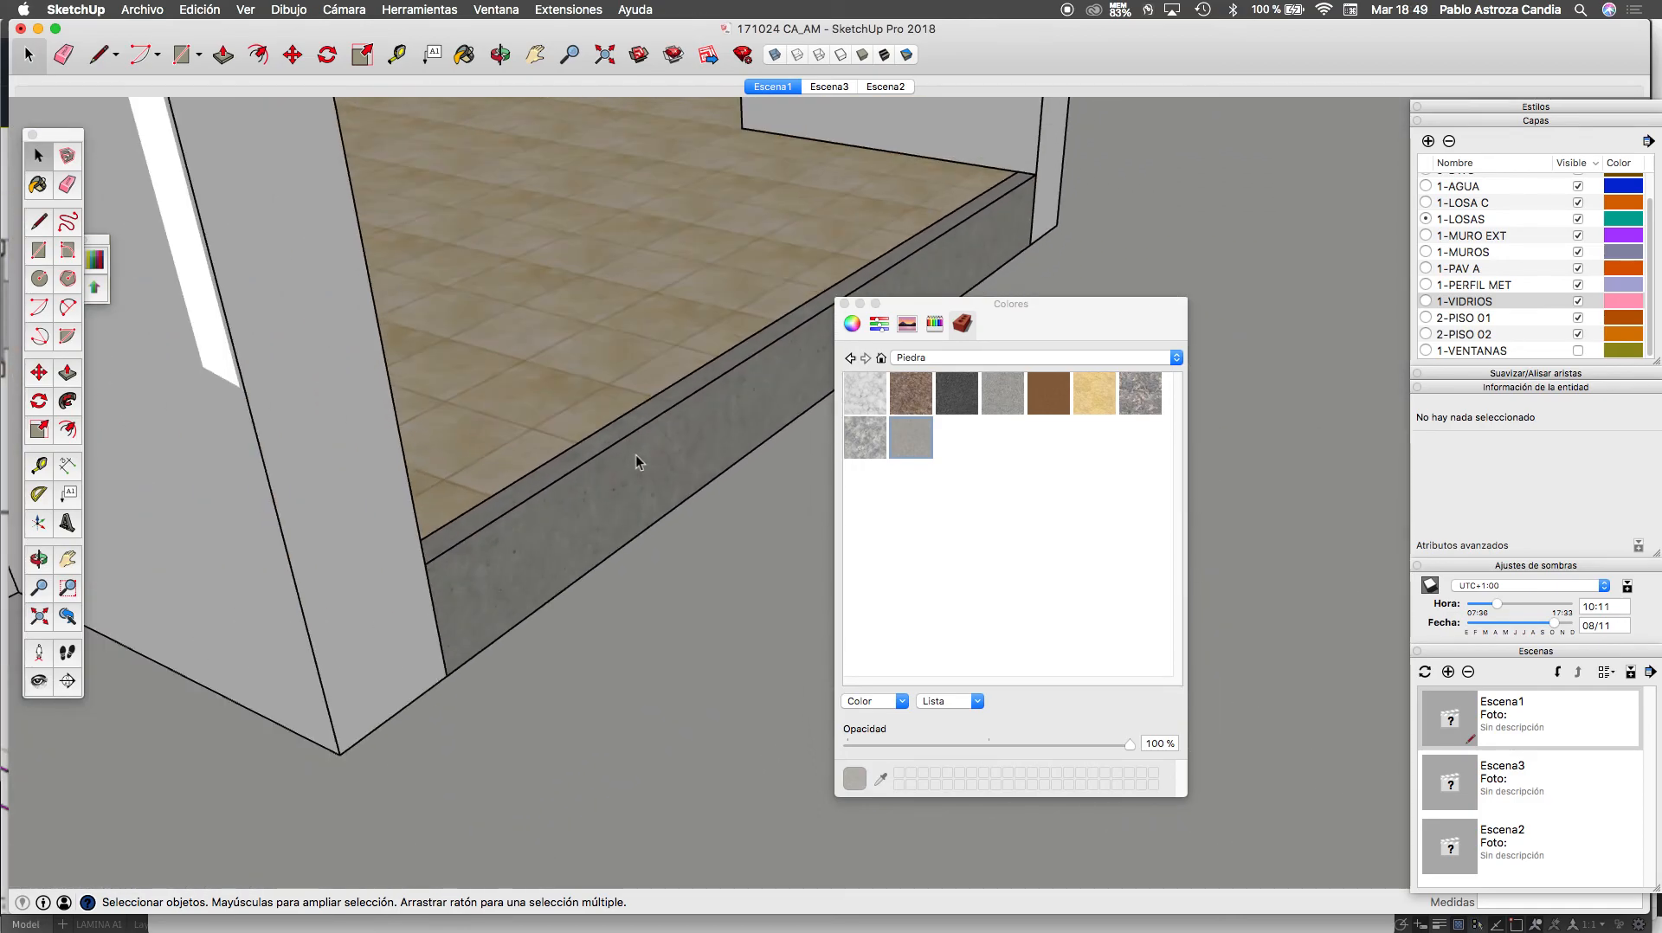
{"action": "scroll", "coordinate": [571, 500], "scroll_direction": "up", "scroll_amount": 3}
{"action": "scroll", "coordinate": [537, 507], "scroll_direction": "down", "scroll_amount": 3}
Paint the long wall beside the window opening, including its projecting end, with the imported concrete texture
{"action": "left_click", "coordinate": [536, 507]}
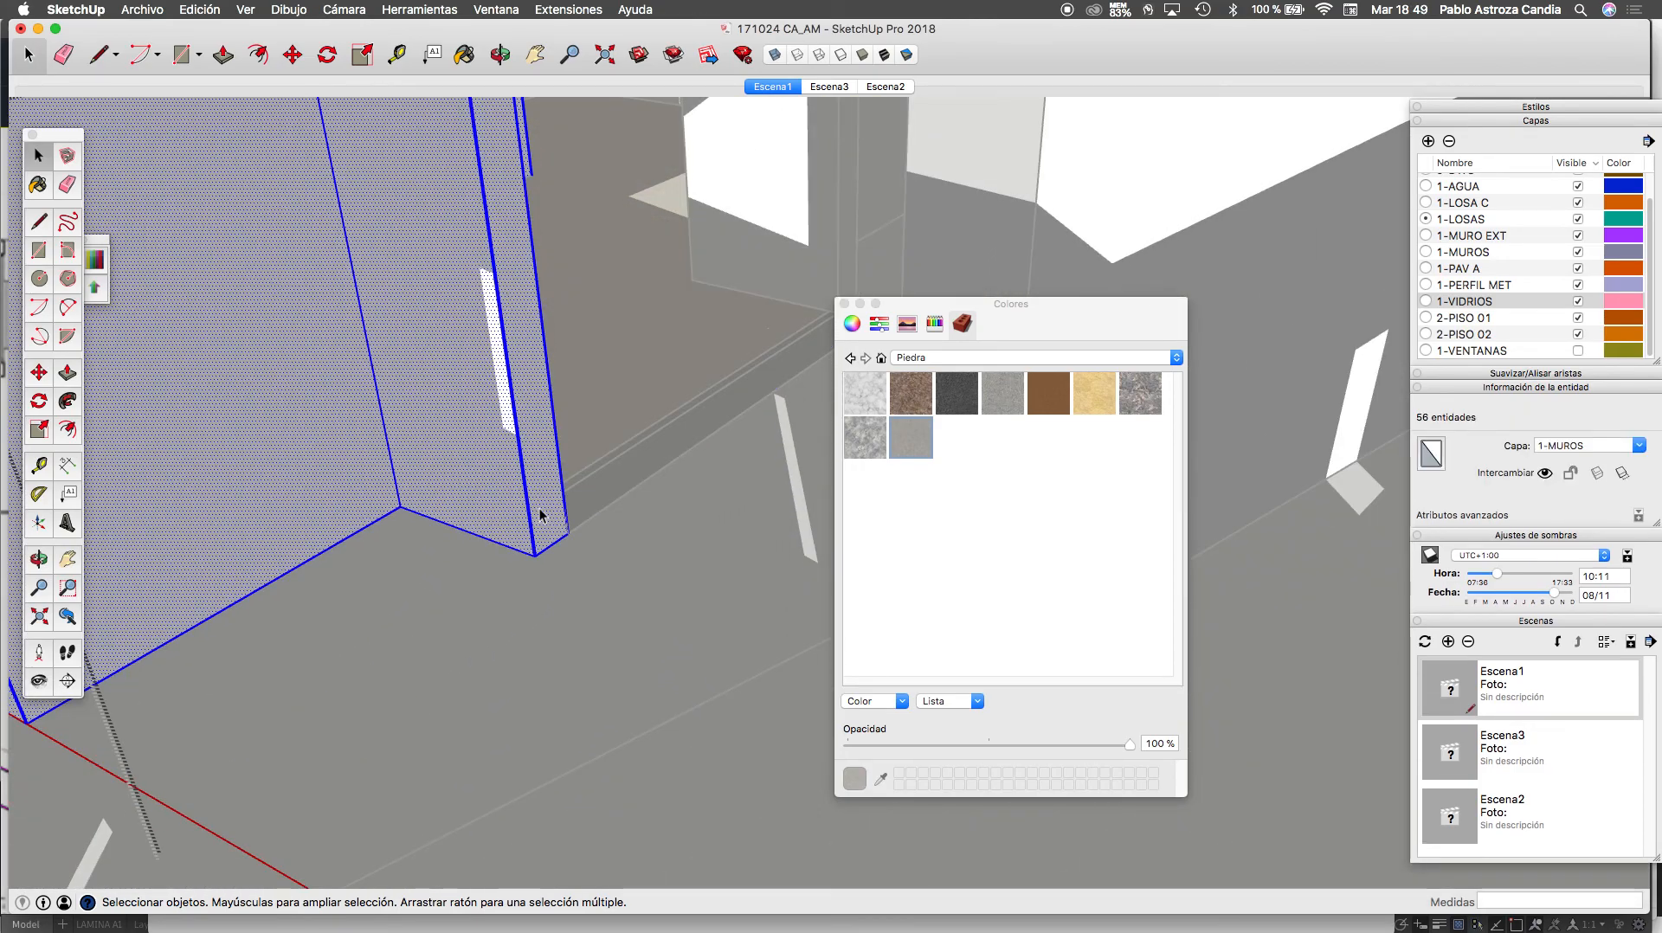
{"action": "left_click", "coordinate": [899, 446]}
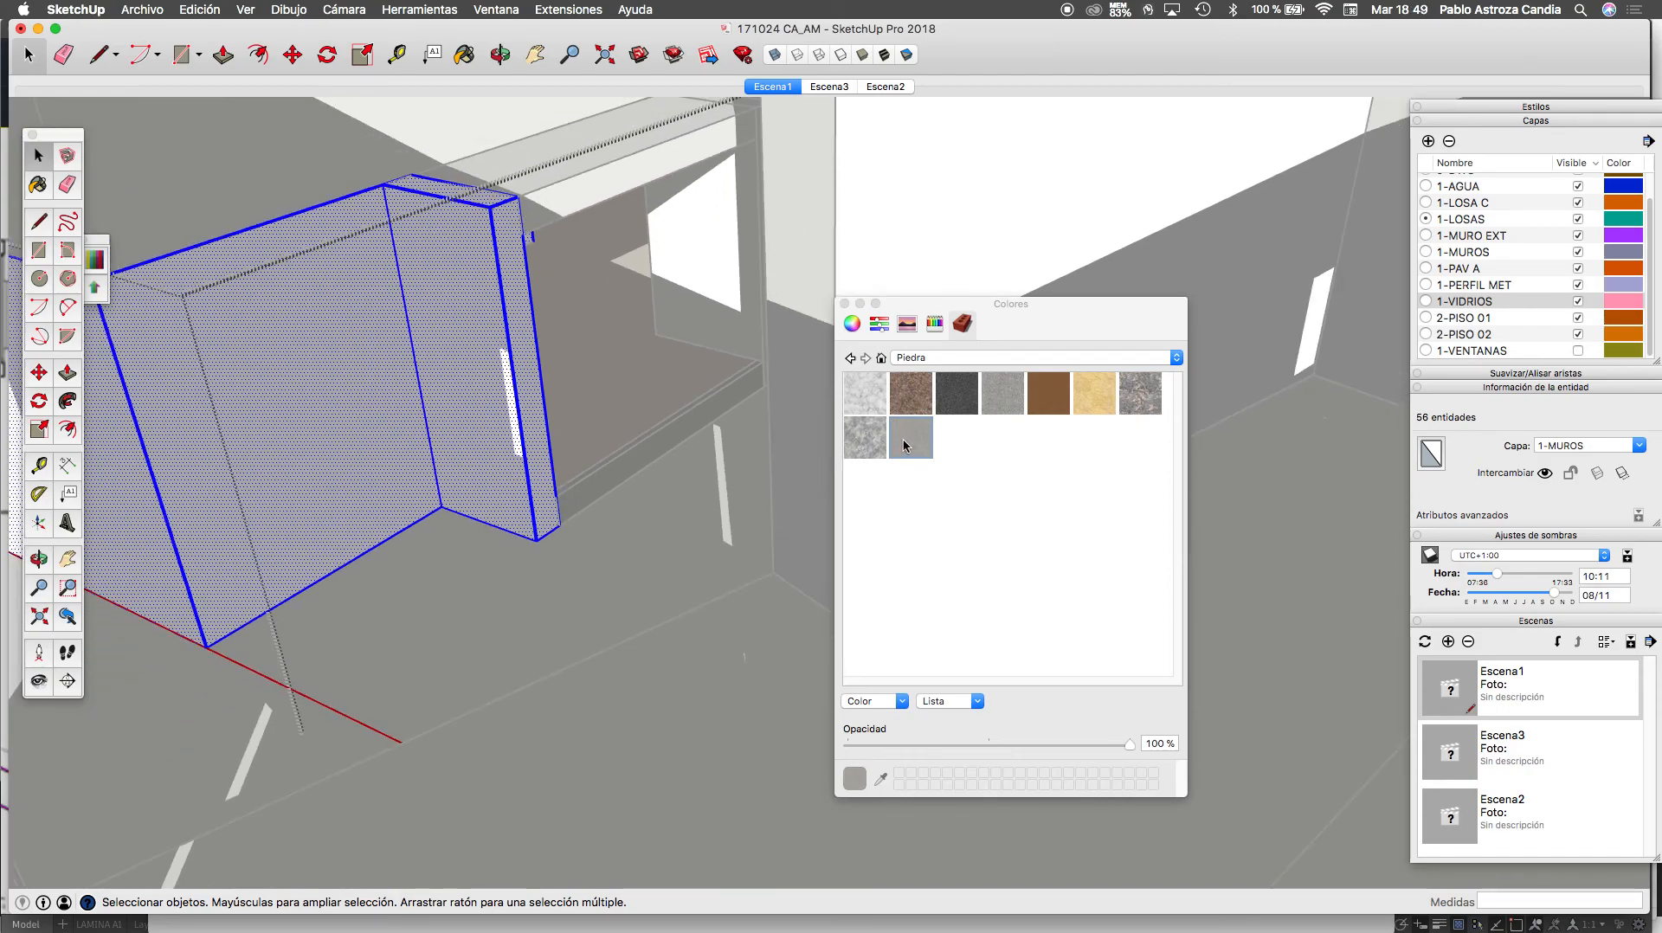
{"action": "left_click", "coordinate": [533, 420]}
{"action": "key", "text": "space"}
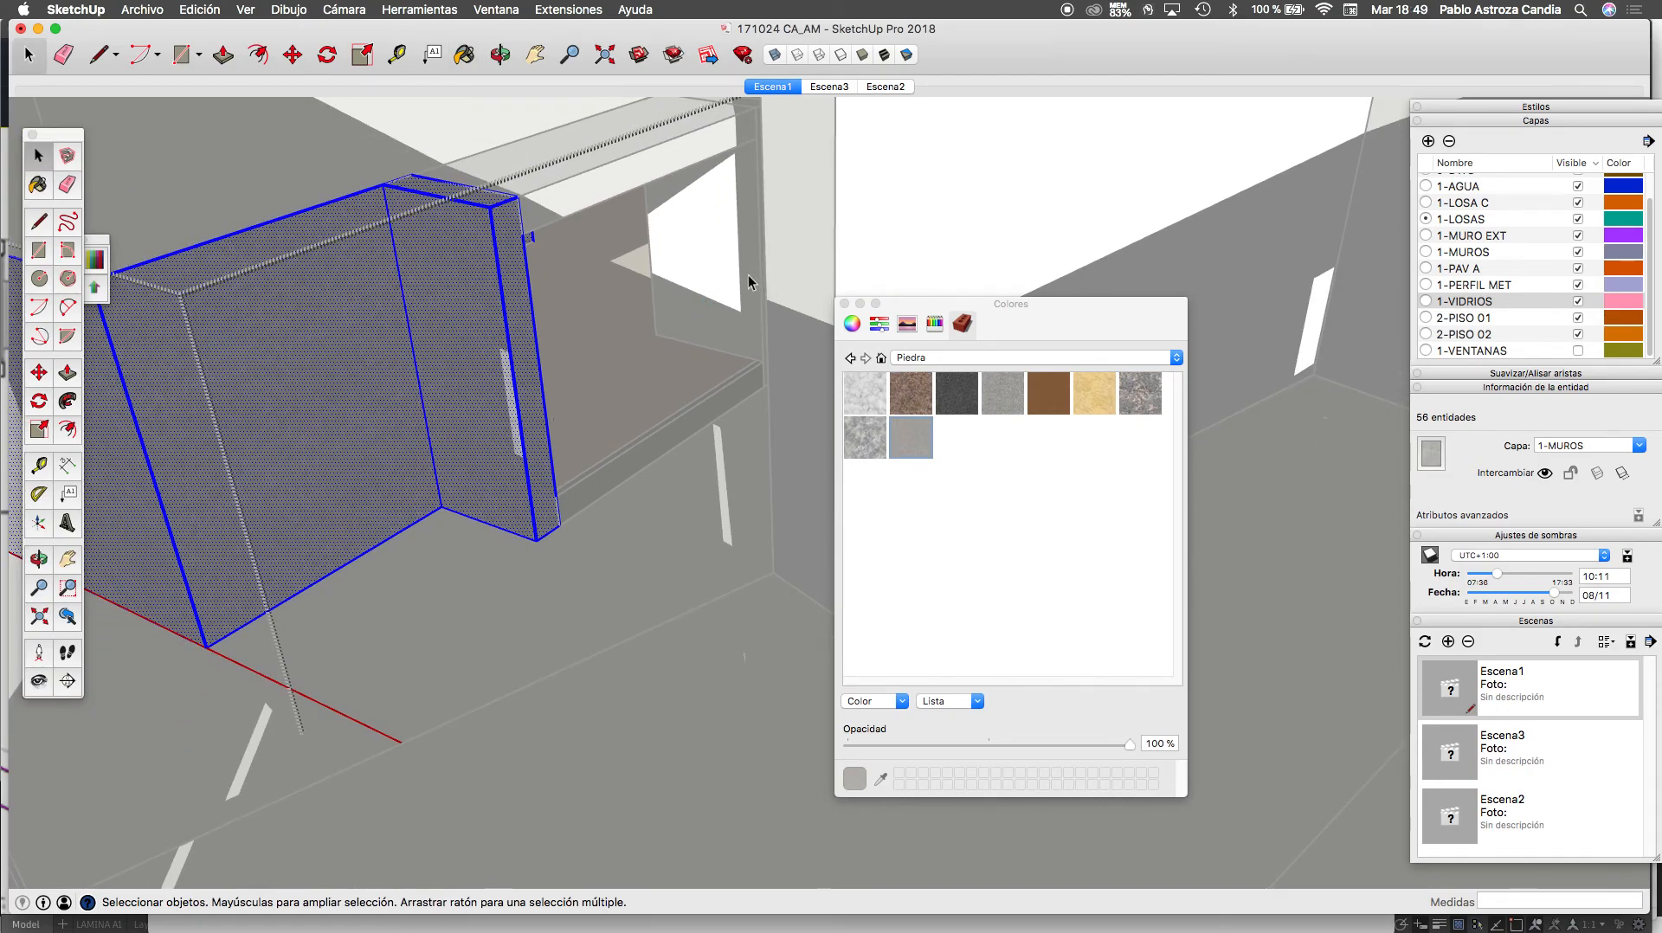
Paint the wall on the far side of the window opening with the imported concrete and clear the selection
{"action": "left_click", "coordinate": [749, 282]}
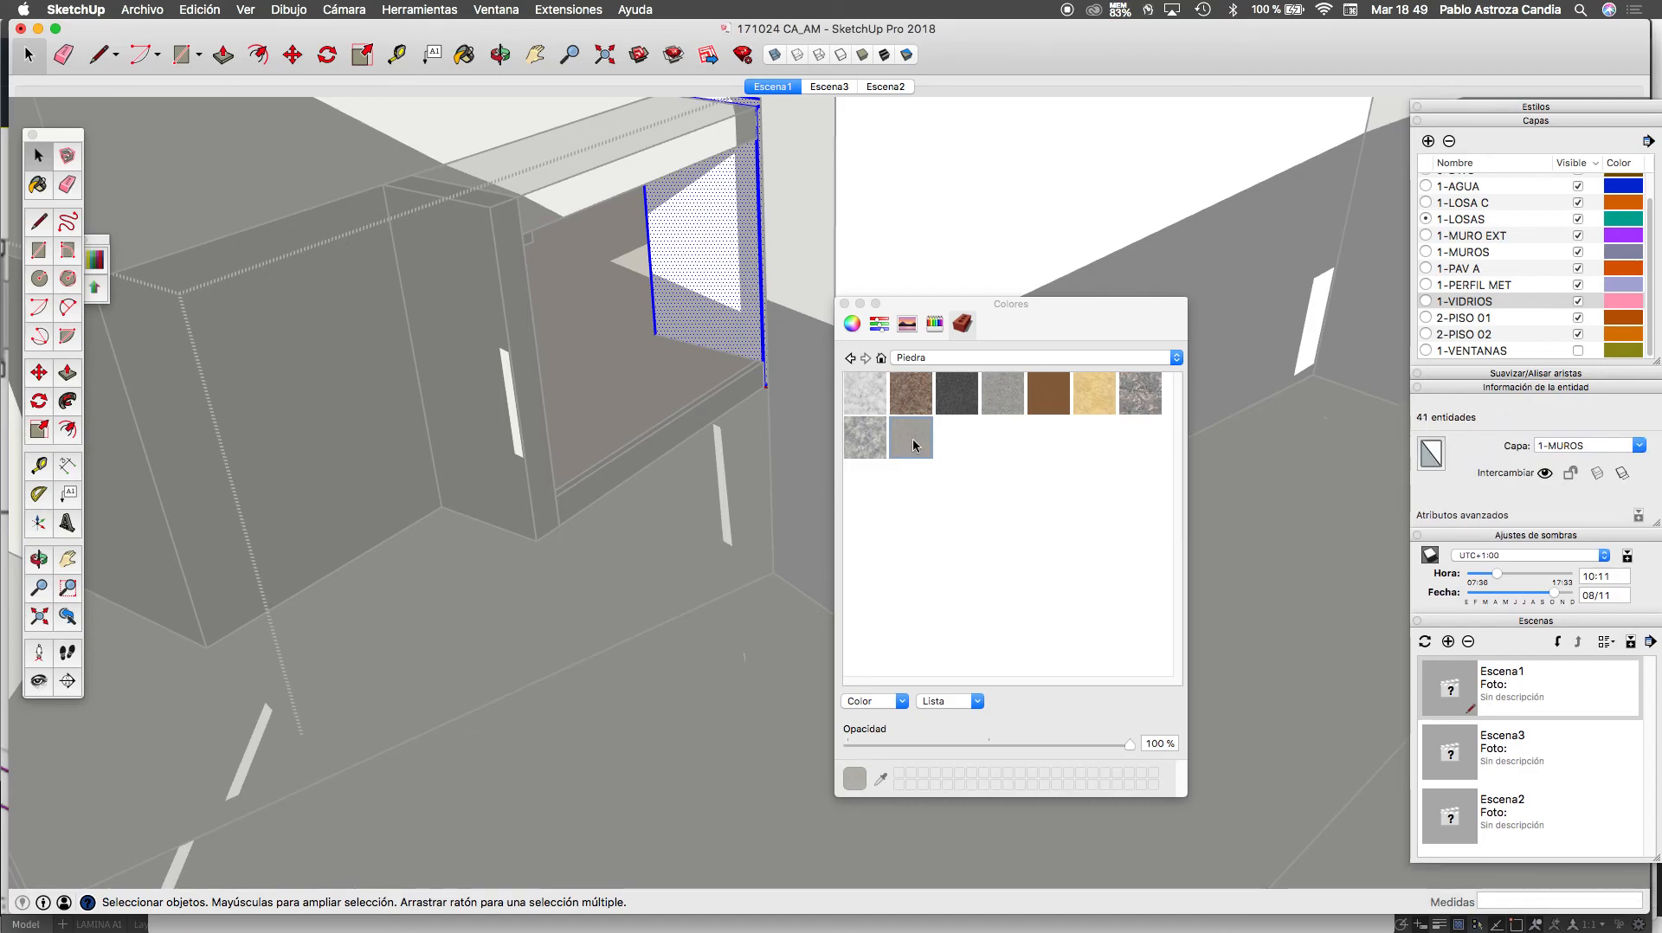
{"action": "key", "text": "b"}
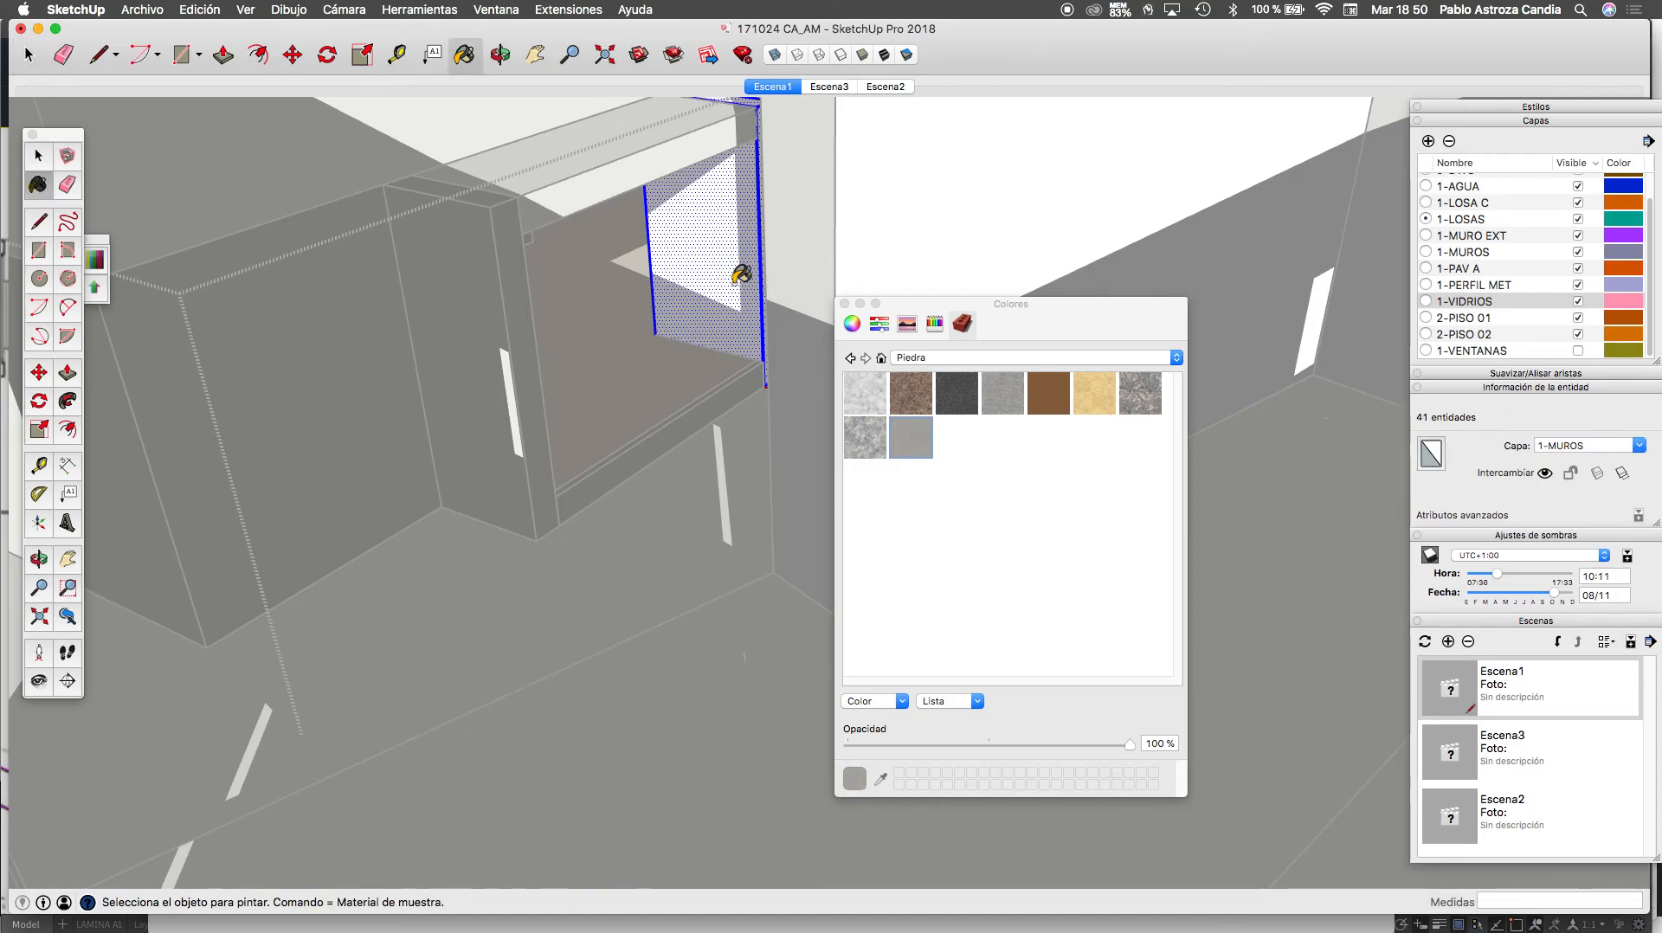
{"action": "left_click", "coordinate": [741, 267]}
{"action": "key", "text": "space"}
{"action": "left_click", "coordinate": [614, 631]}
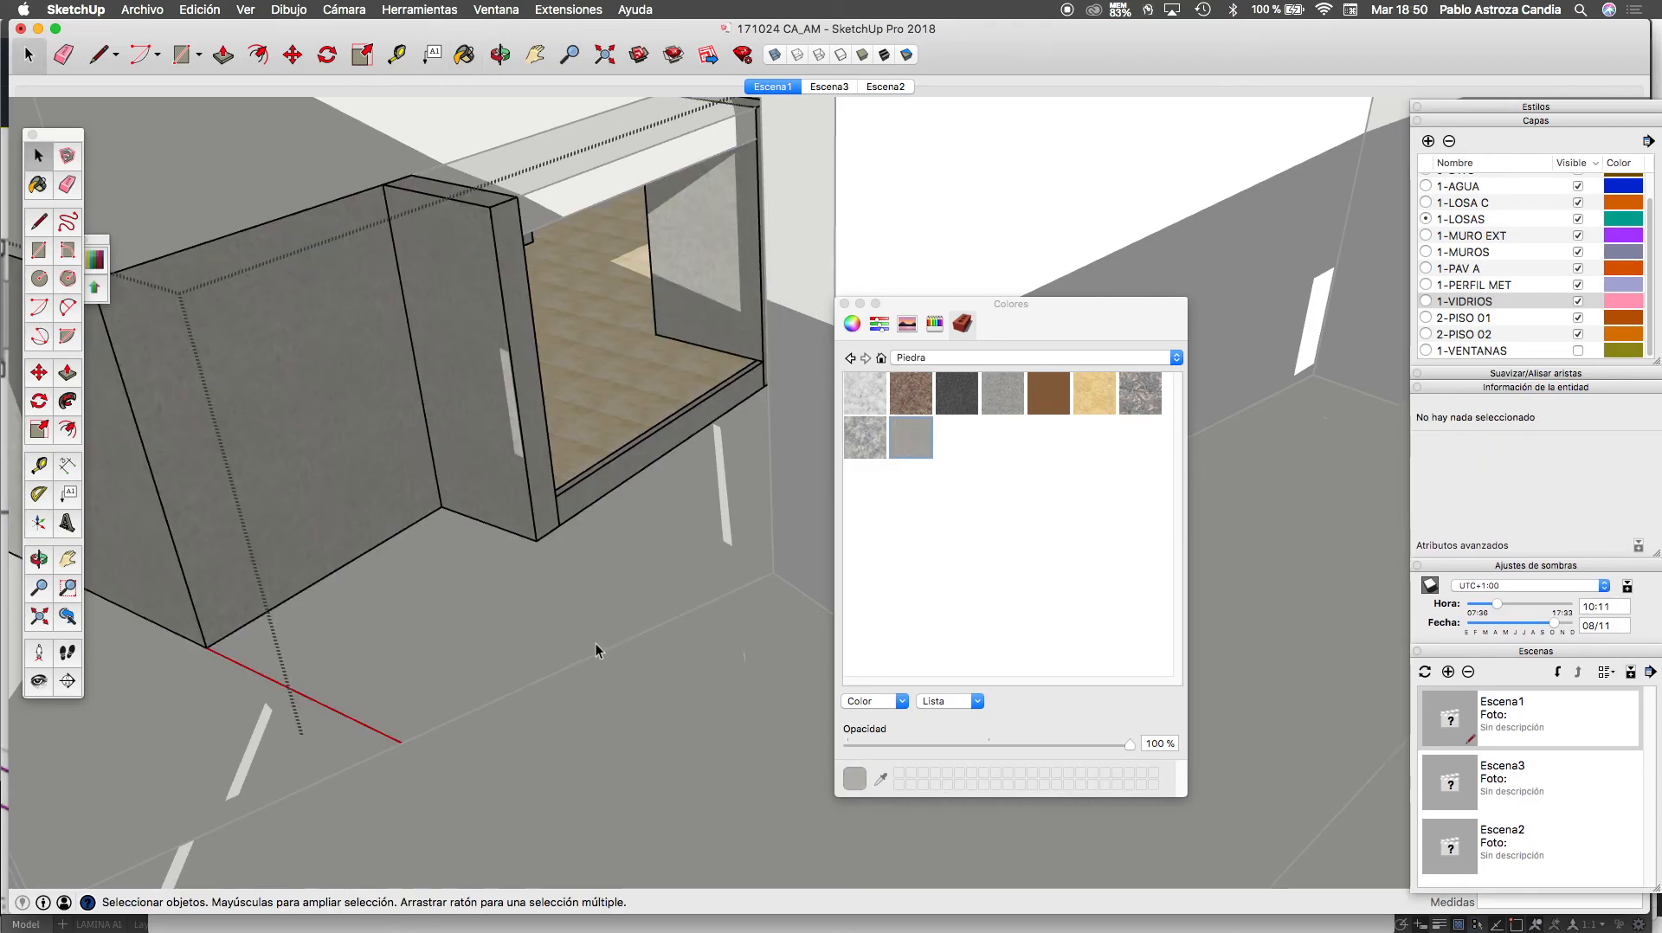
Open the upper slab group, paint the connected faces above the window opening with the imported concrete, and close the group
{"action": "scroll", "coordinate": [596, 642], "scroll_direction": "down", "scroll_amount": 3}
{"action": "scroll", "coordinate": [600, 263], "scroll_direction": "up", "scroll_amount": 4}
{"action": "left_click", "coordinate": [600, 261]}
{"action": "double_click", "coordinate": [600, 262]}
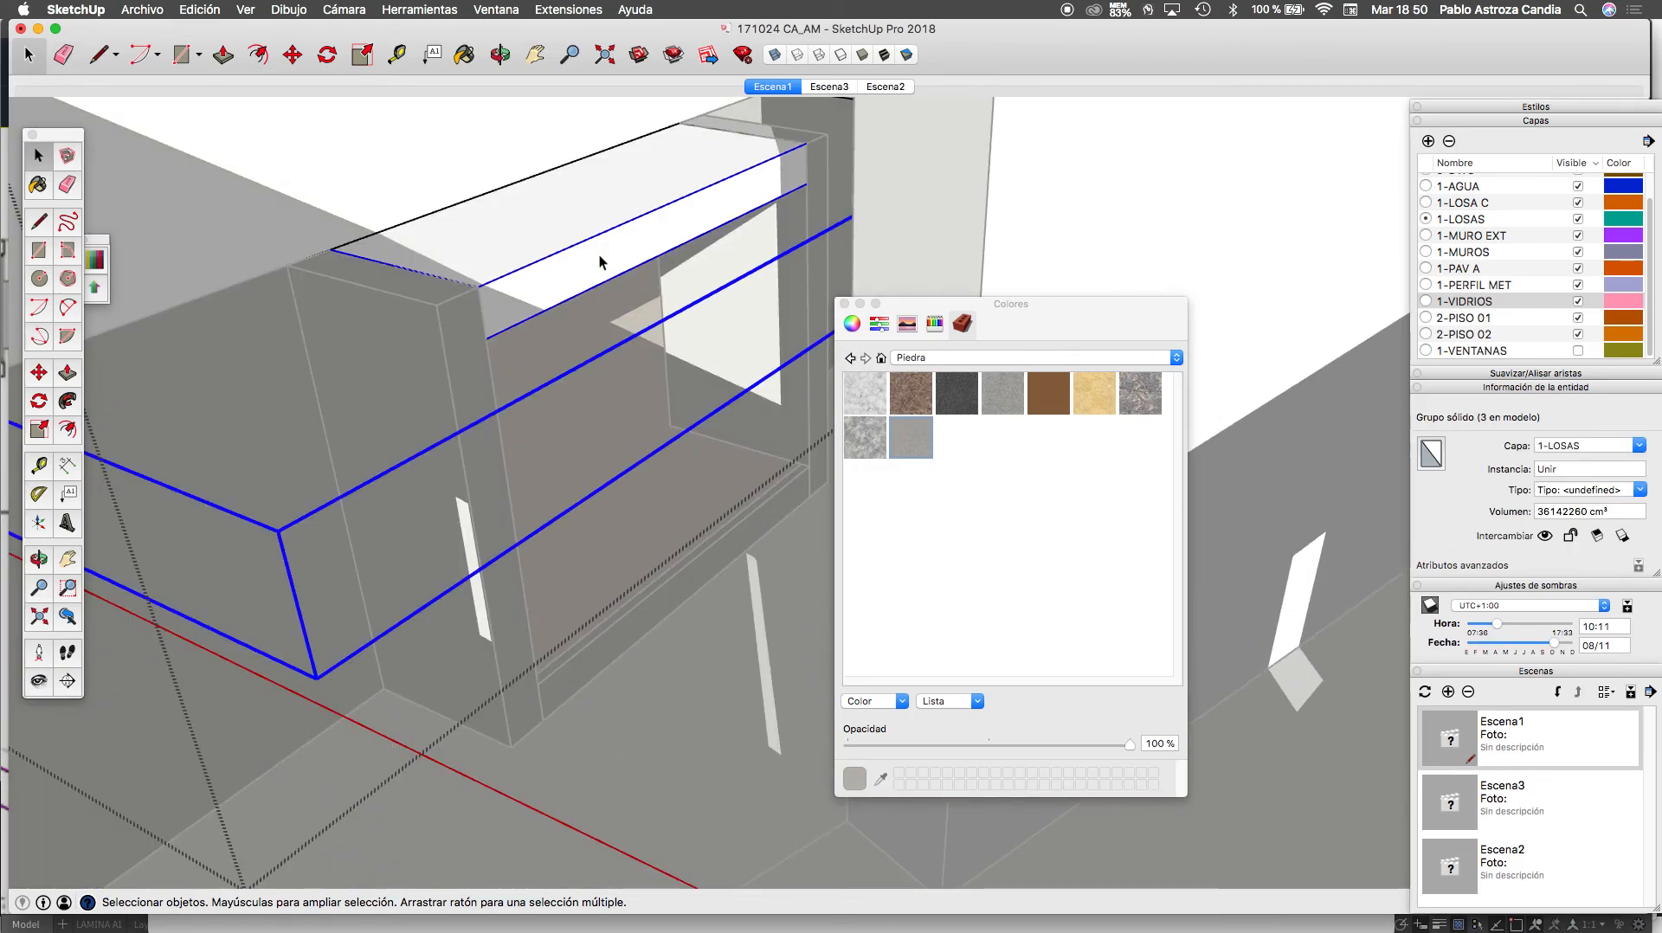
{"action": "triple_click", "coordinate": [592, 271]}
{"action": "double_click", "coordinate": [590, 272]}
{"action": "triple_click", "coordinate": [591, 271]}
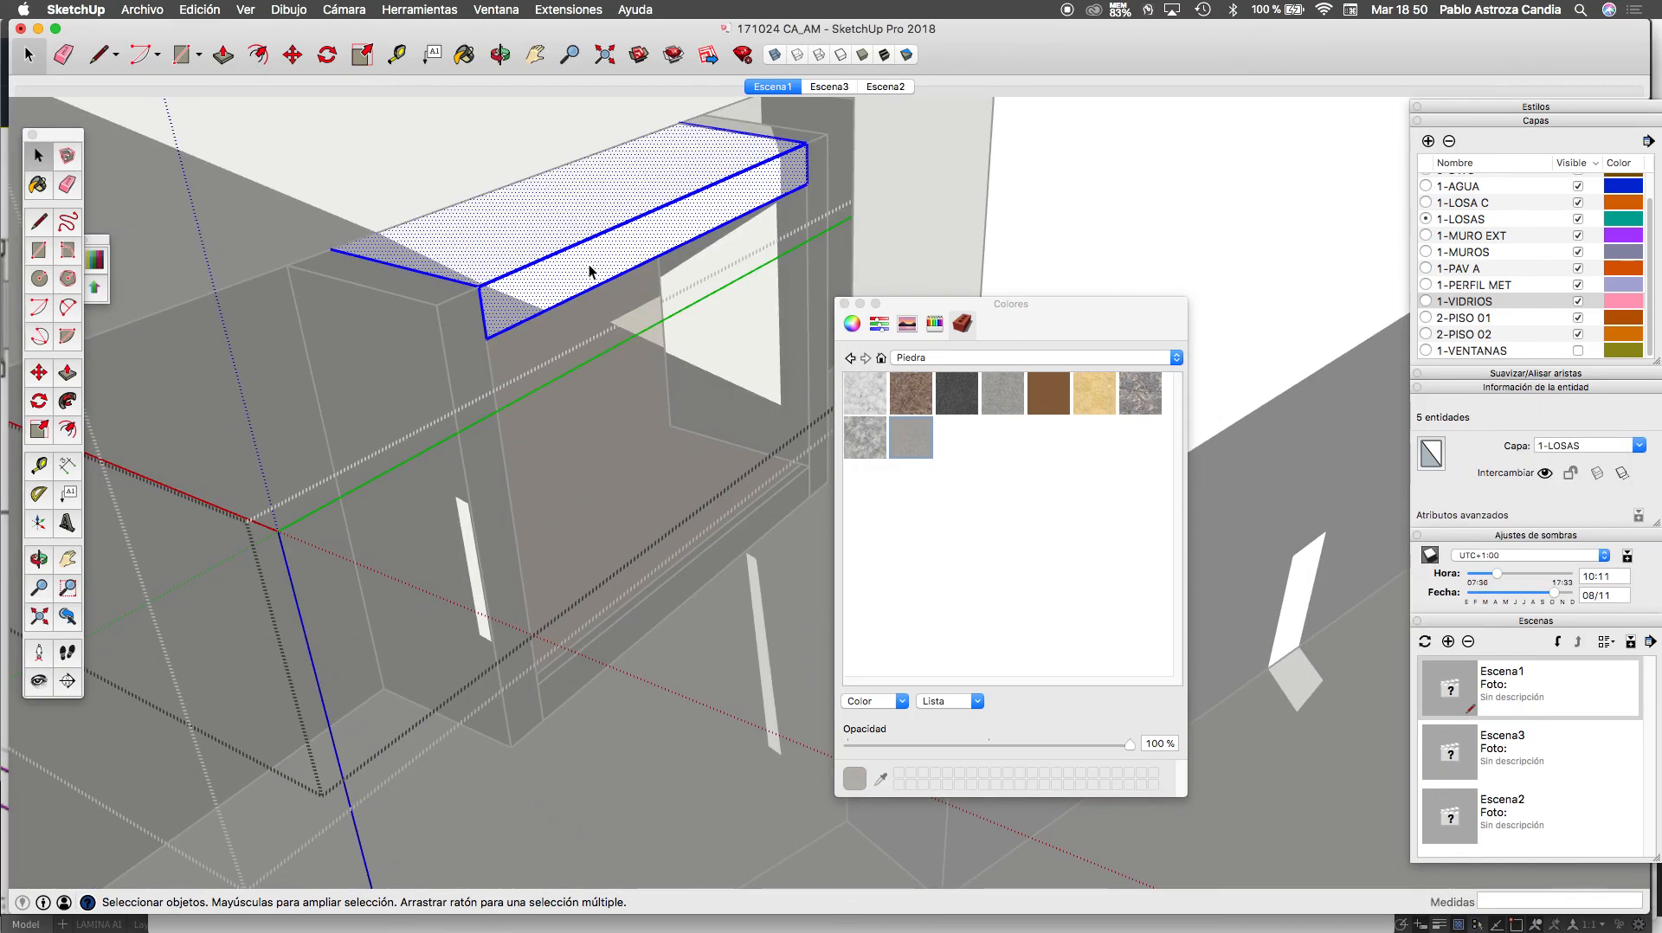
{"action": "key", "text": "b"}
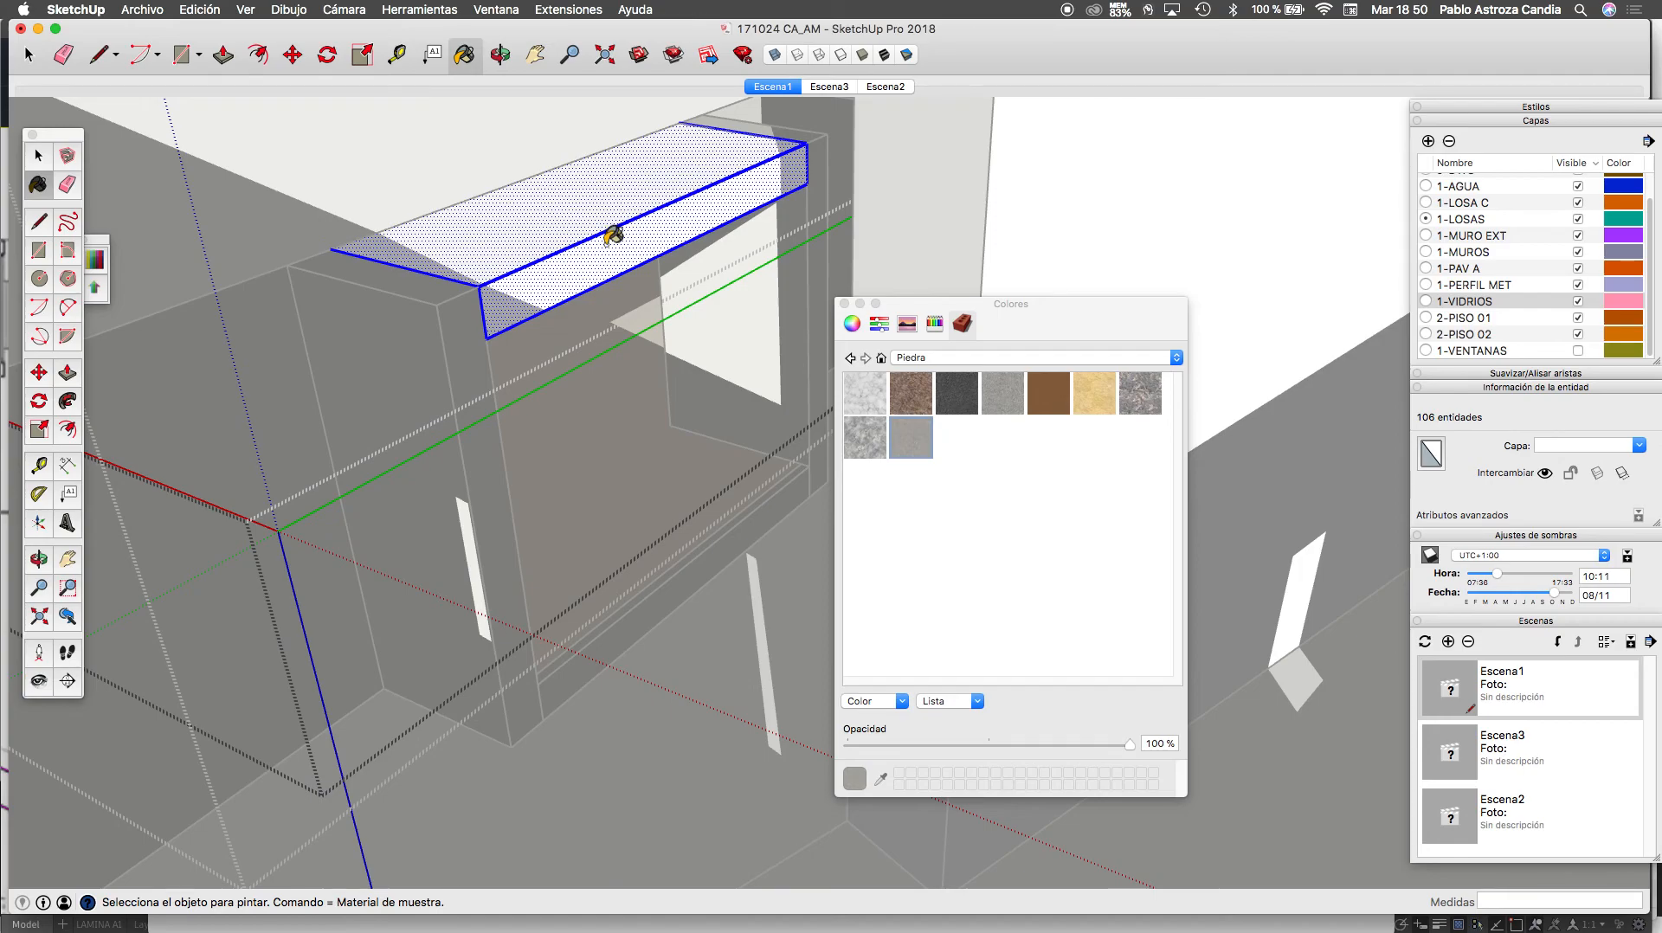
{"action": "left_click", "coordinate": [615, 229]}
{"action": "key", "text": "space"}
{"action": "left_click", "coordinate": [589, 719]}
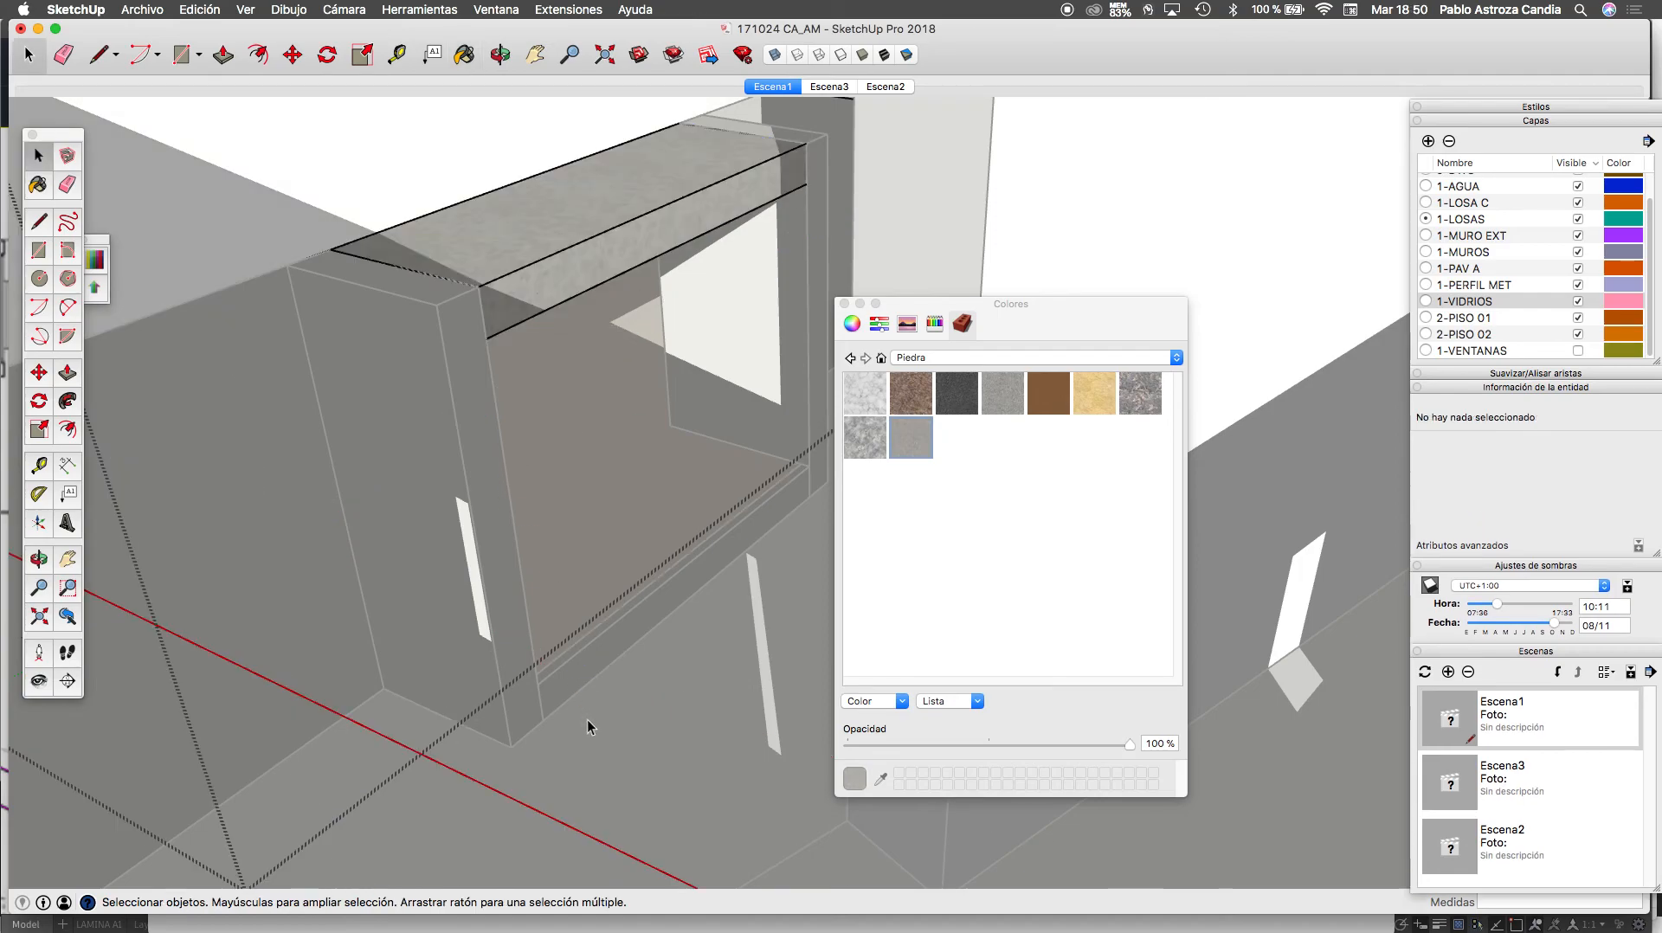
{"action": "left_click", "coordinate": [600, 724]}
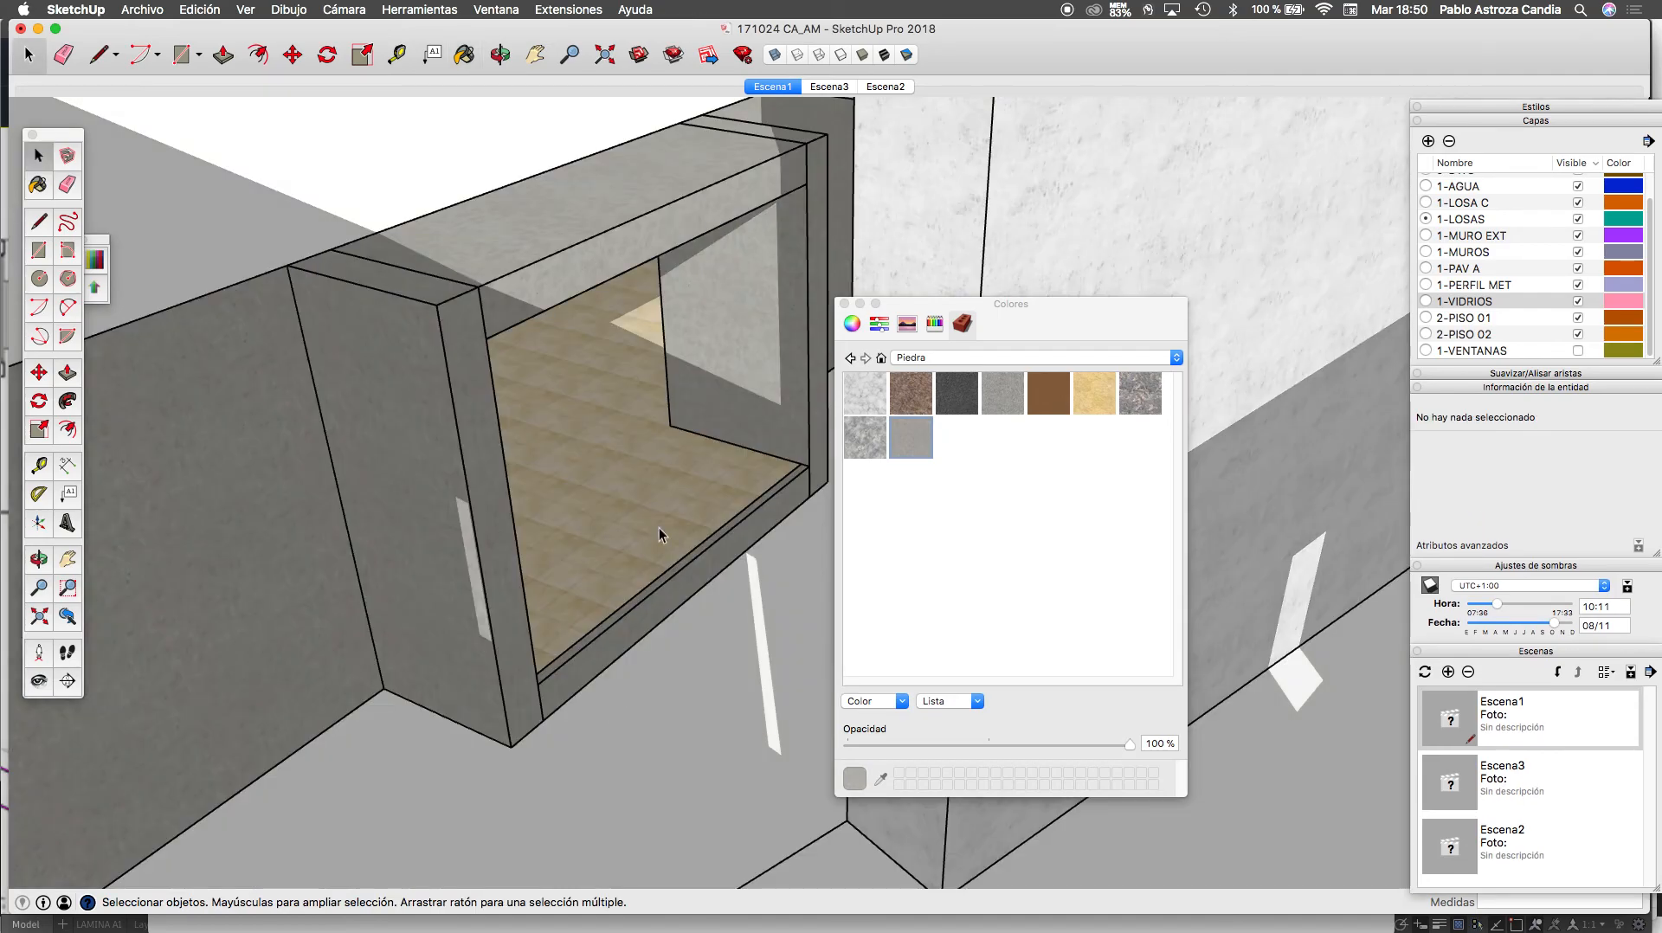
Review the concrete finish in scenes Escena1 and Escena3, moving the materials window clear of the window opening
{"action": "left_click", "coordinate": [764, 87]}
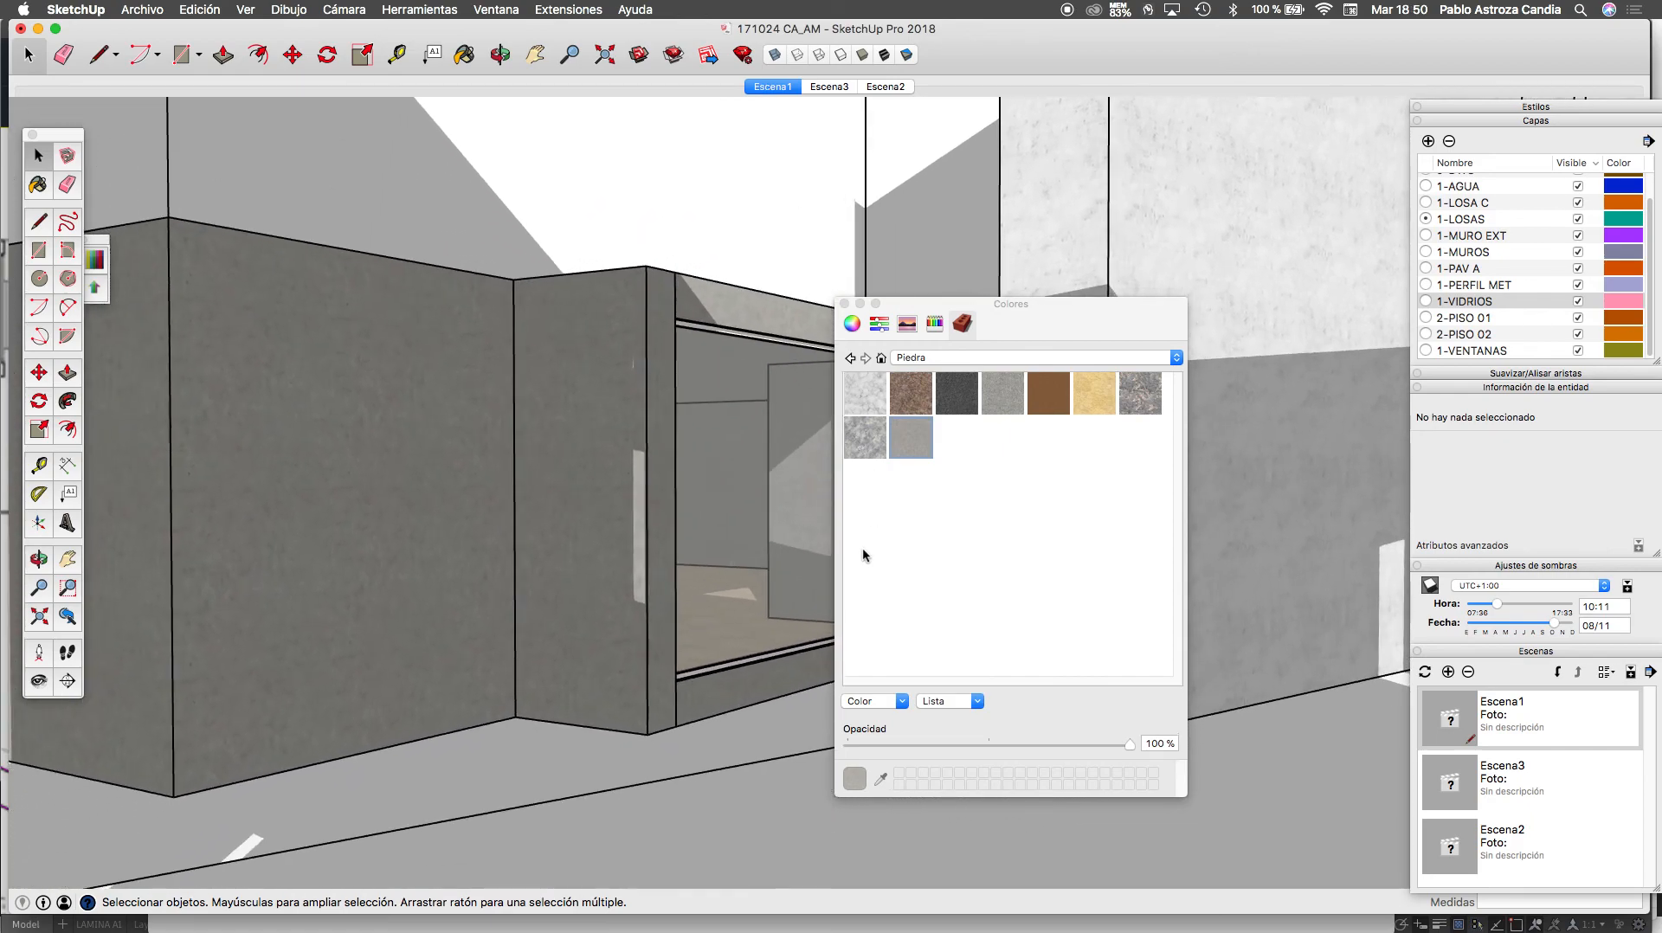
{"action": "left_click_drag", "start_coordinate": [1004, 323], "coordinate": [1223, 250]}
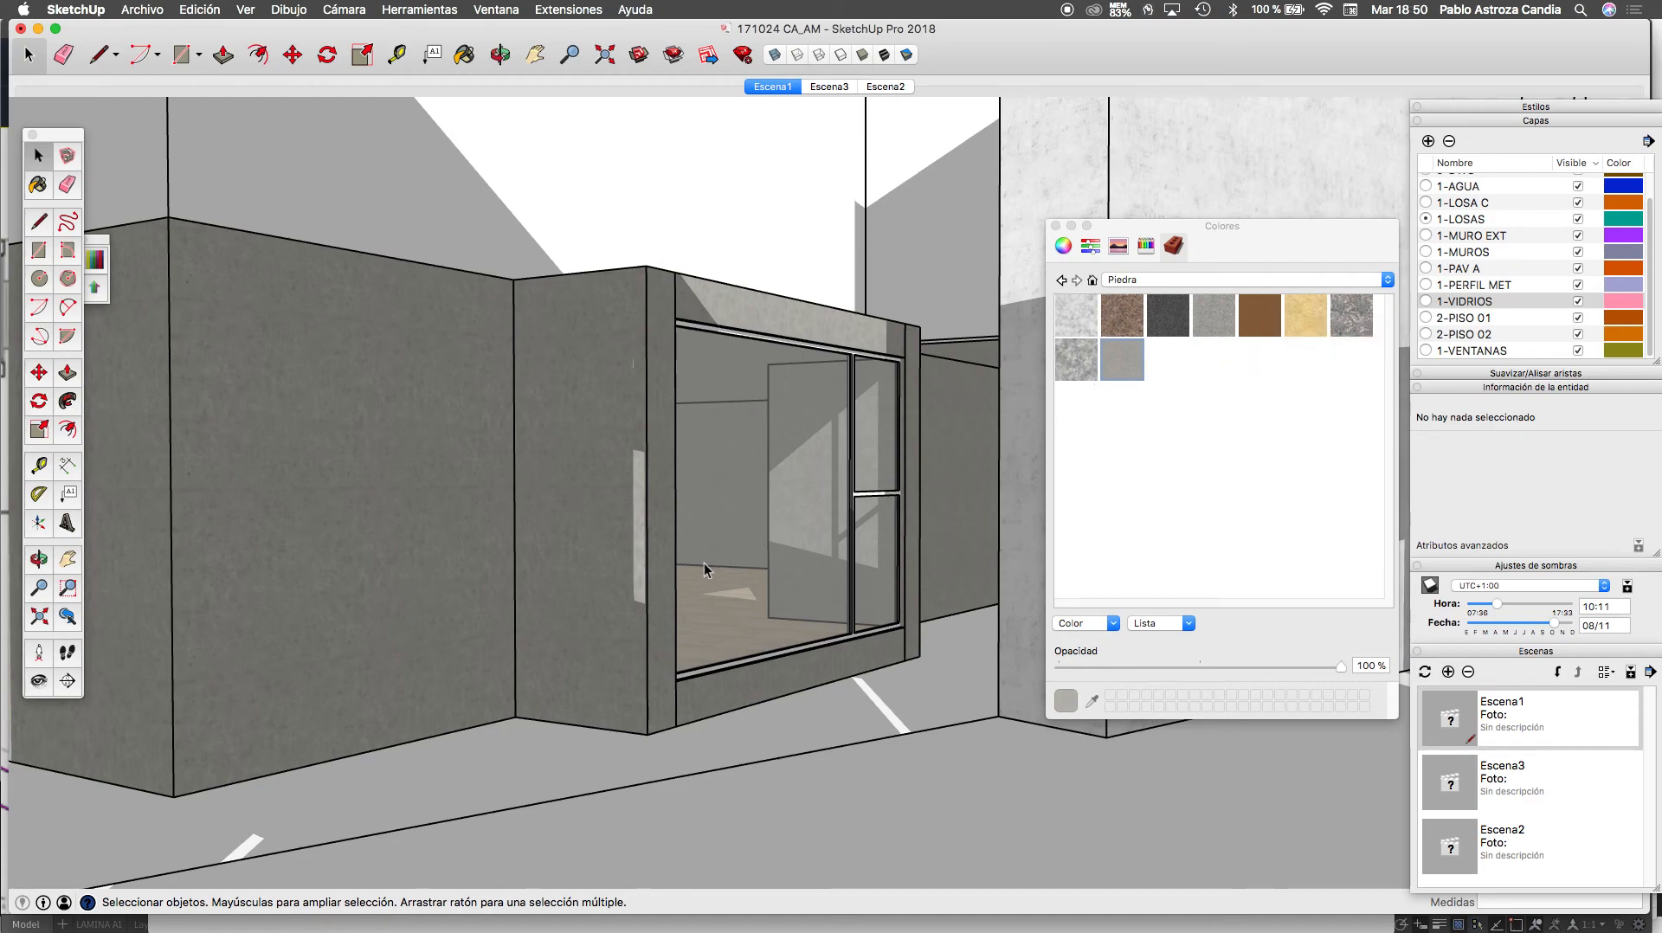
{"action": "left_click", "coordinate": [831, 88]}
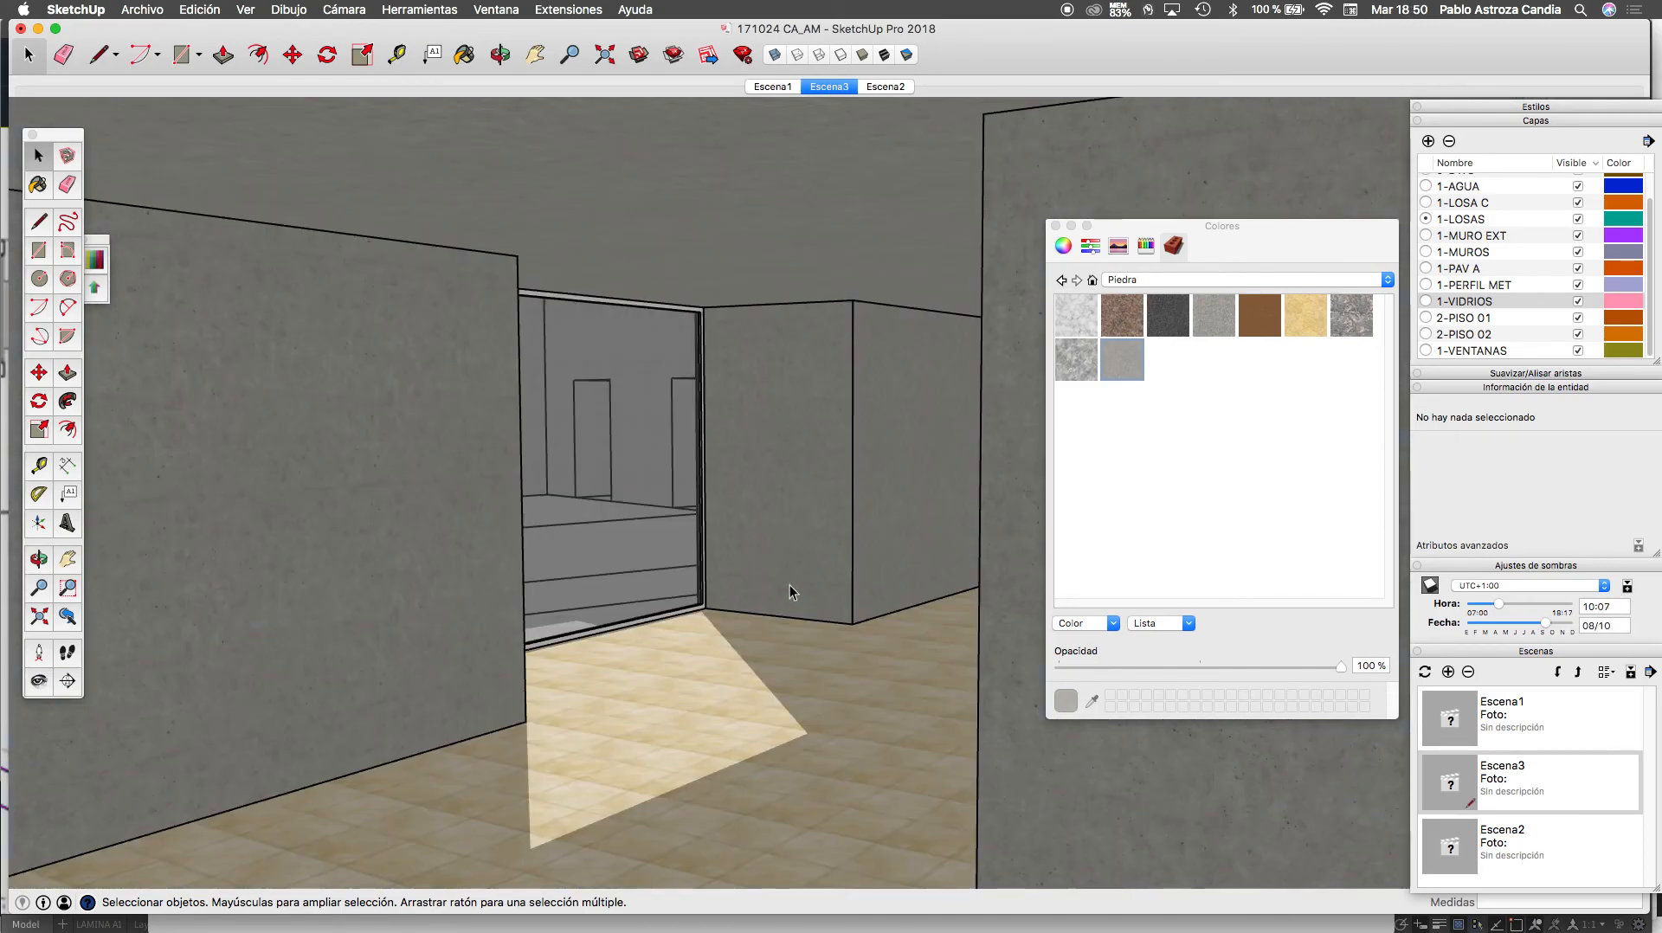
Open the floor slab group for editing and paint only its top face with the black tile from the Baldosa collection
{"action": "double_click", "coordinate": [753, 729]}
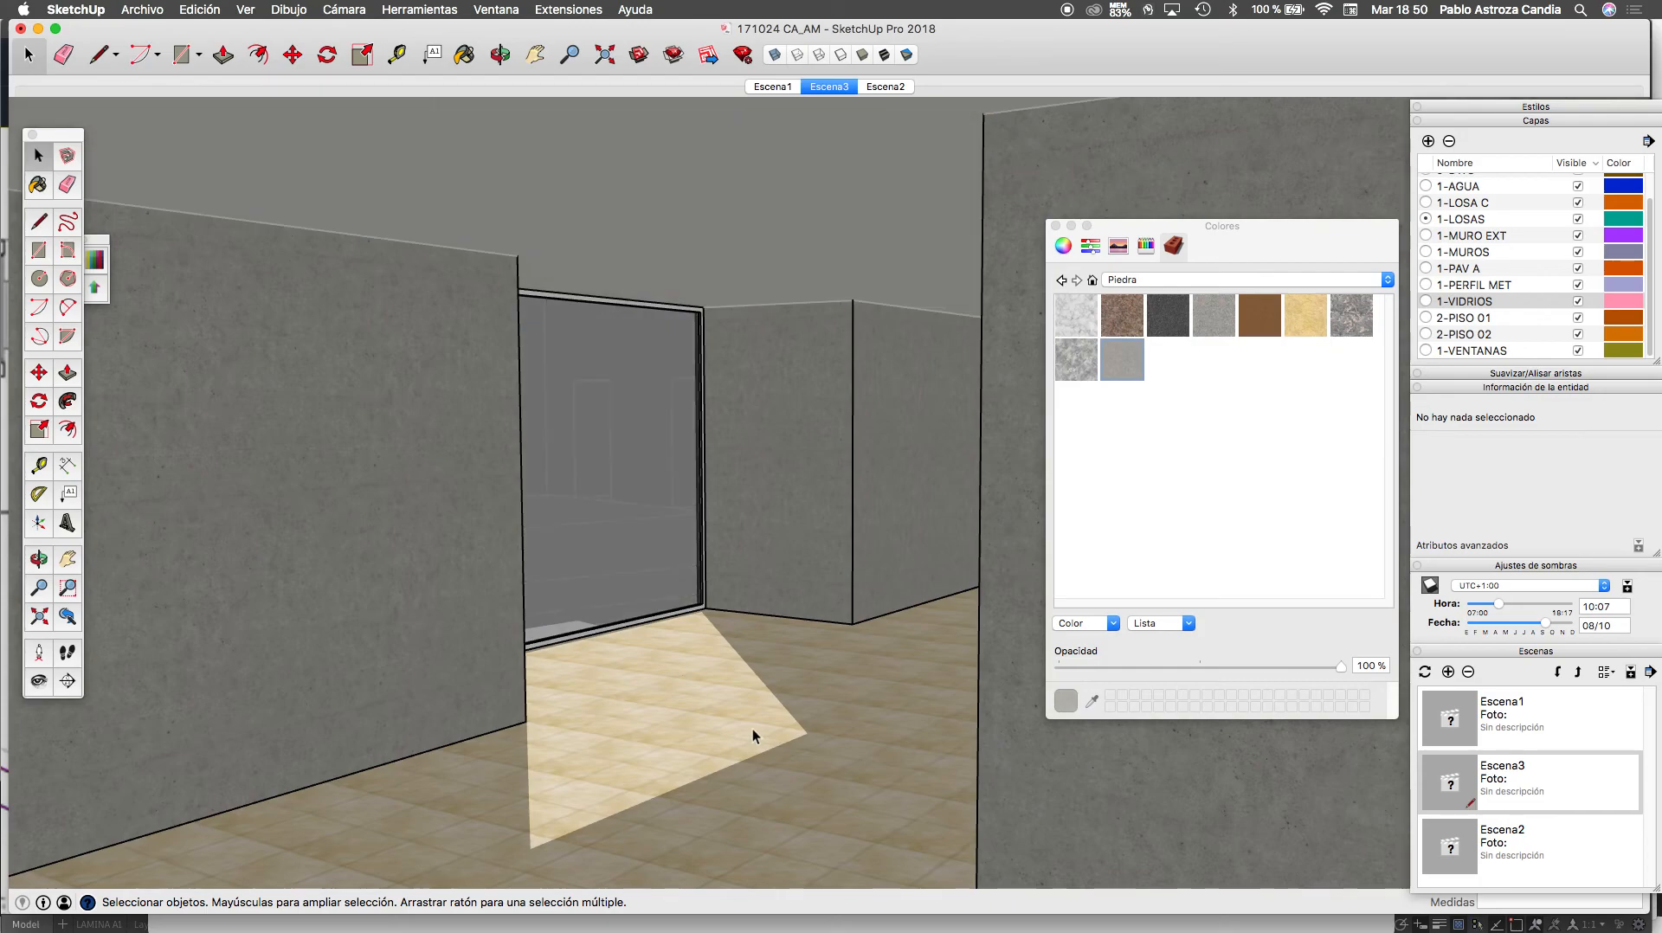
{"action": "double_click", "coordinate": [756, 729]}
{"action": "double_click", "coordinate": [760, 729]}
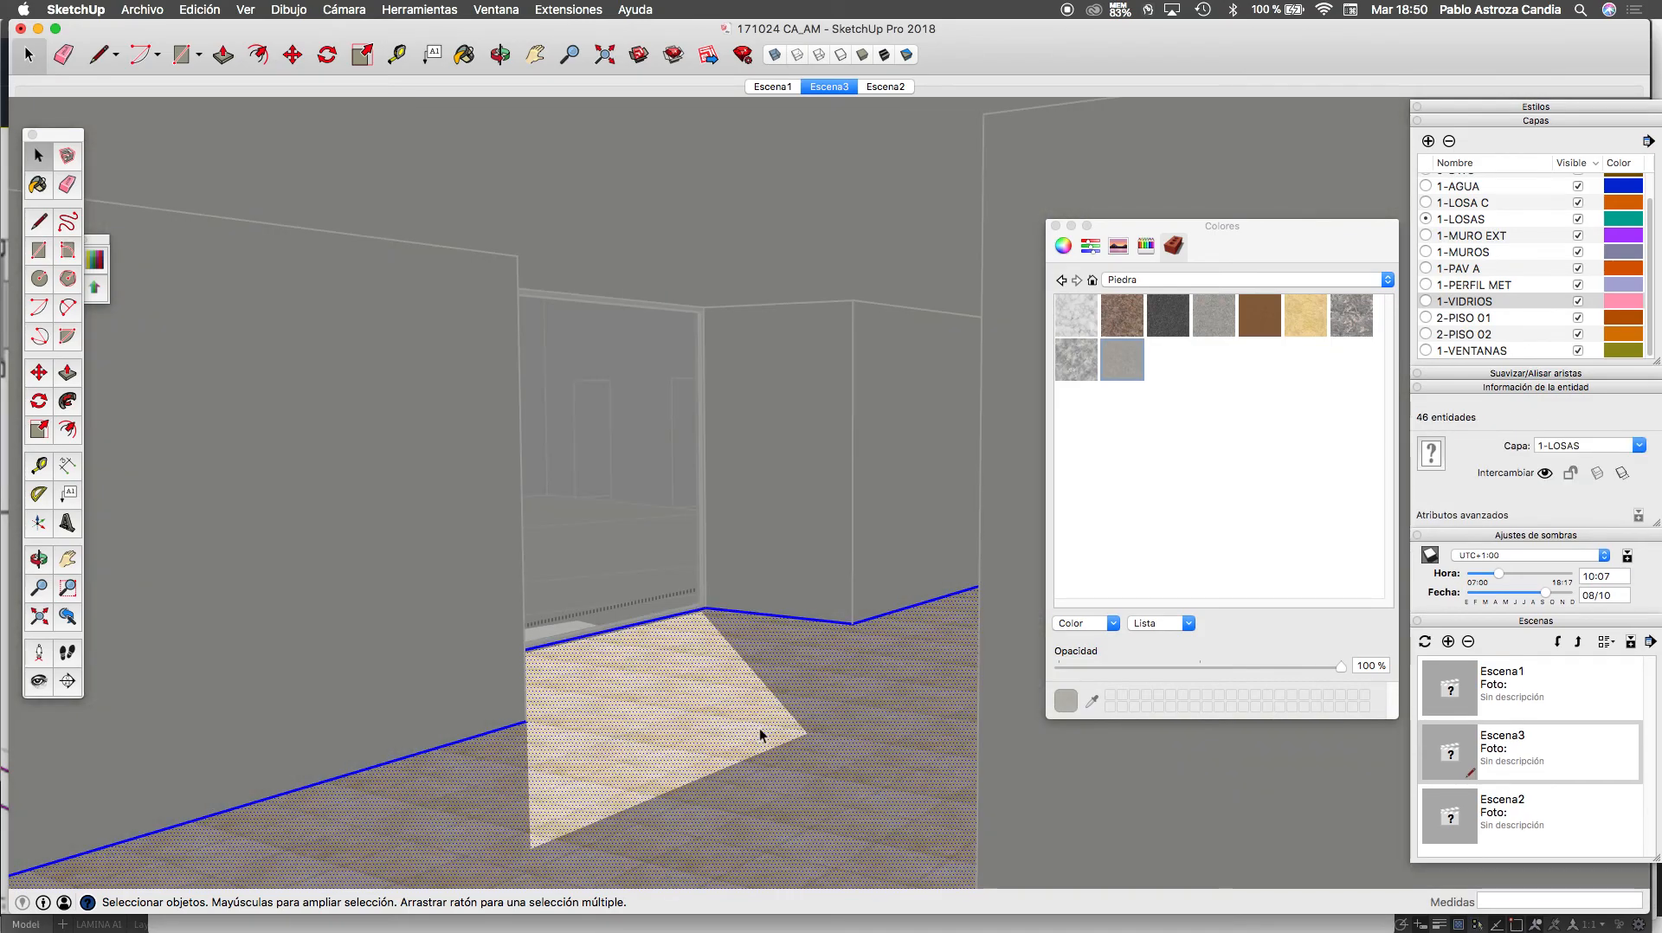
{"action": "left_click", "coordinate": [1263, 278]}
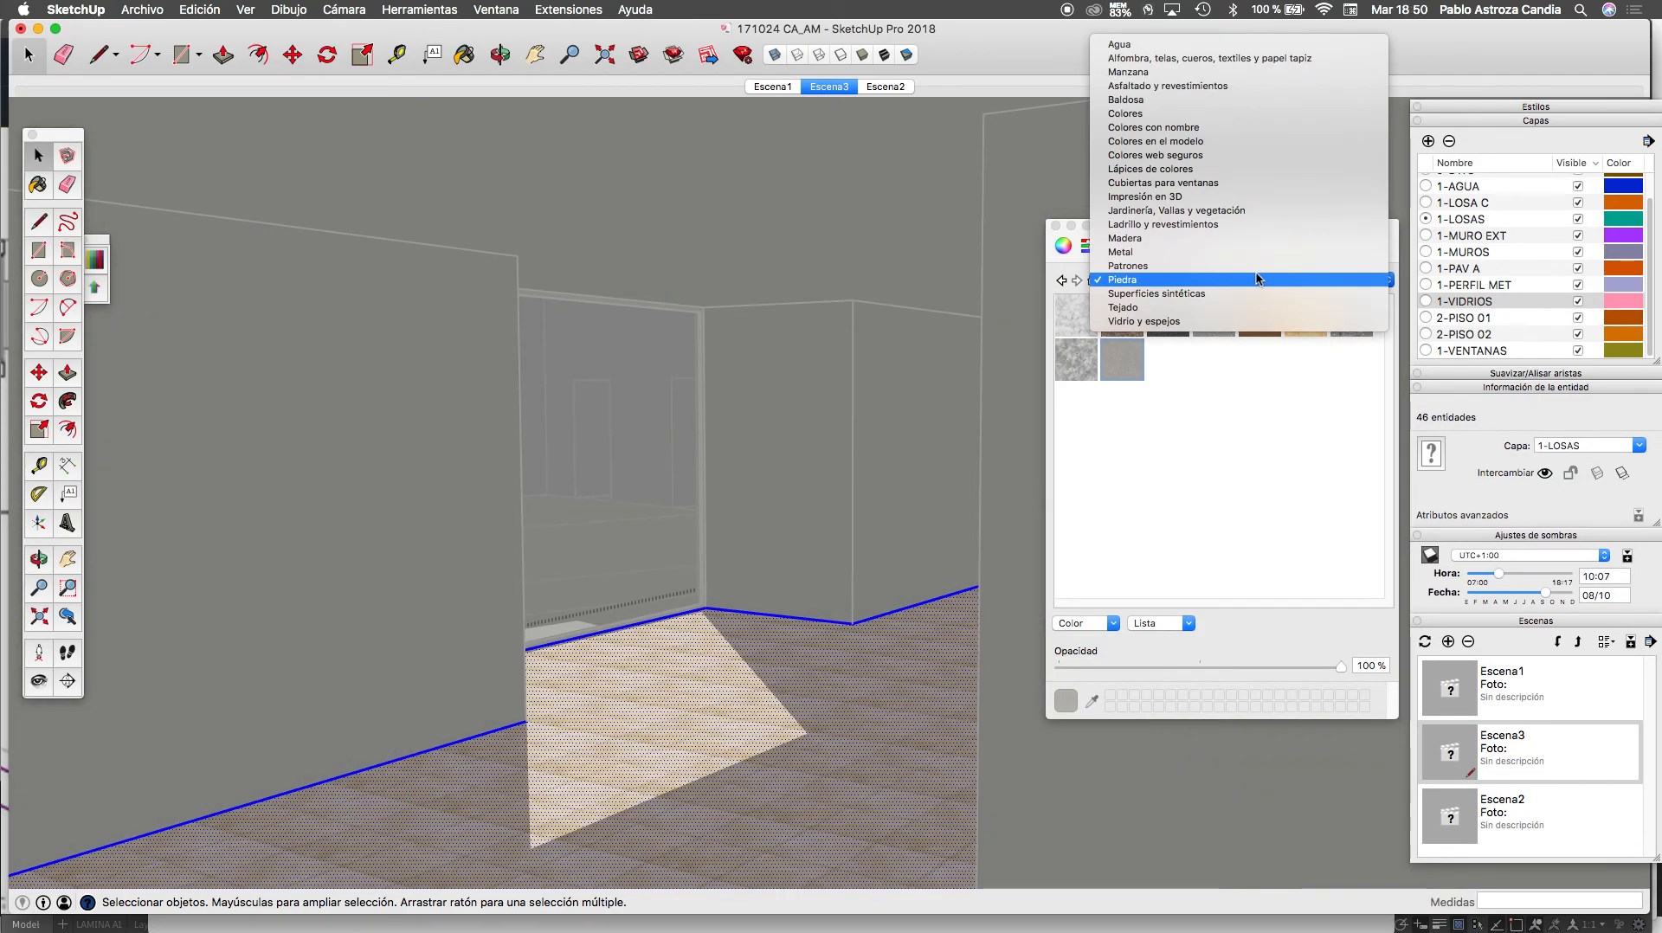
{"action": "left_click", "coordinate": [1126, 99]}
{"action": "left_click", "coordinate": [759, 722]}
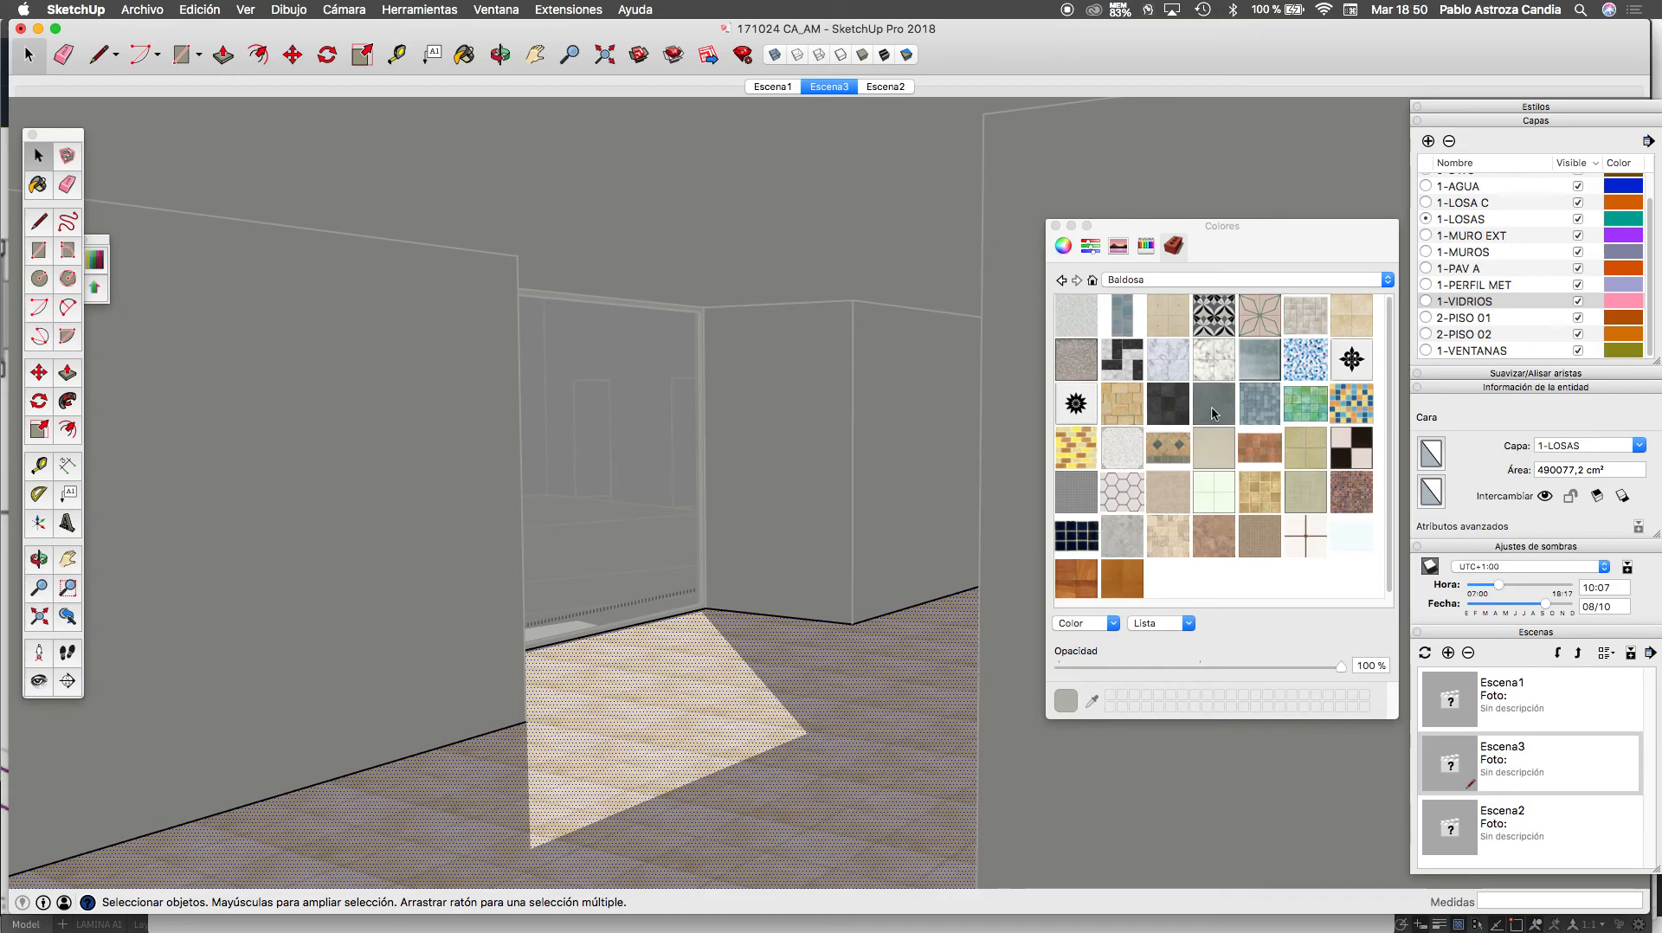
{"action": "left_click", "coordinate": [1170, 414]}
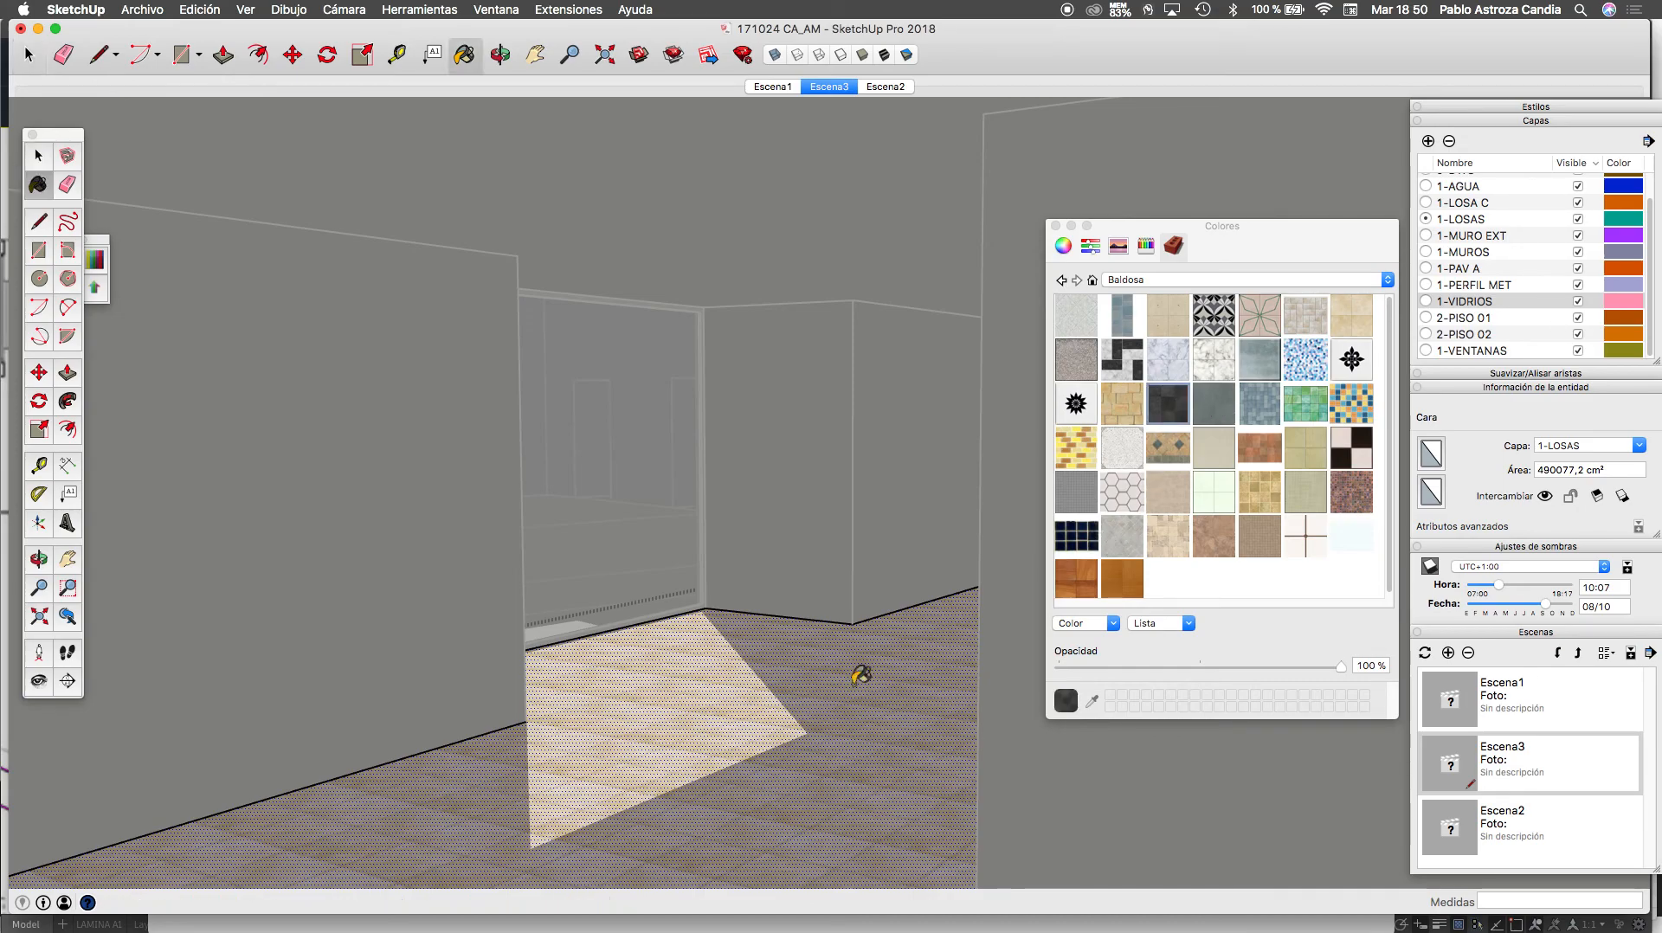
{"action": "left_click", "coordinate": [857, 681]}
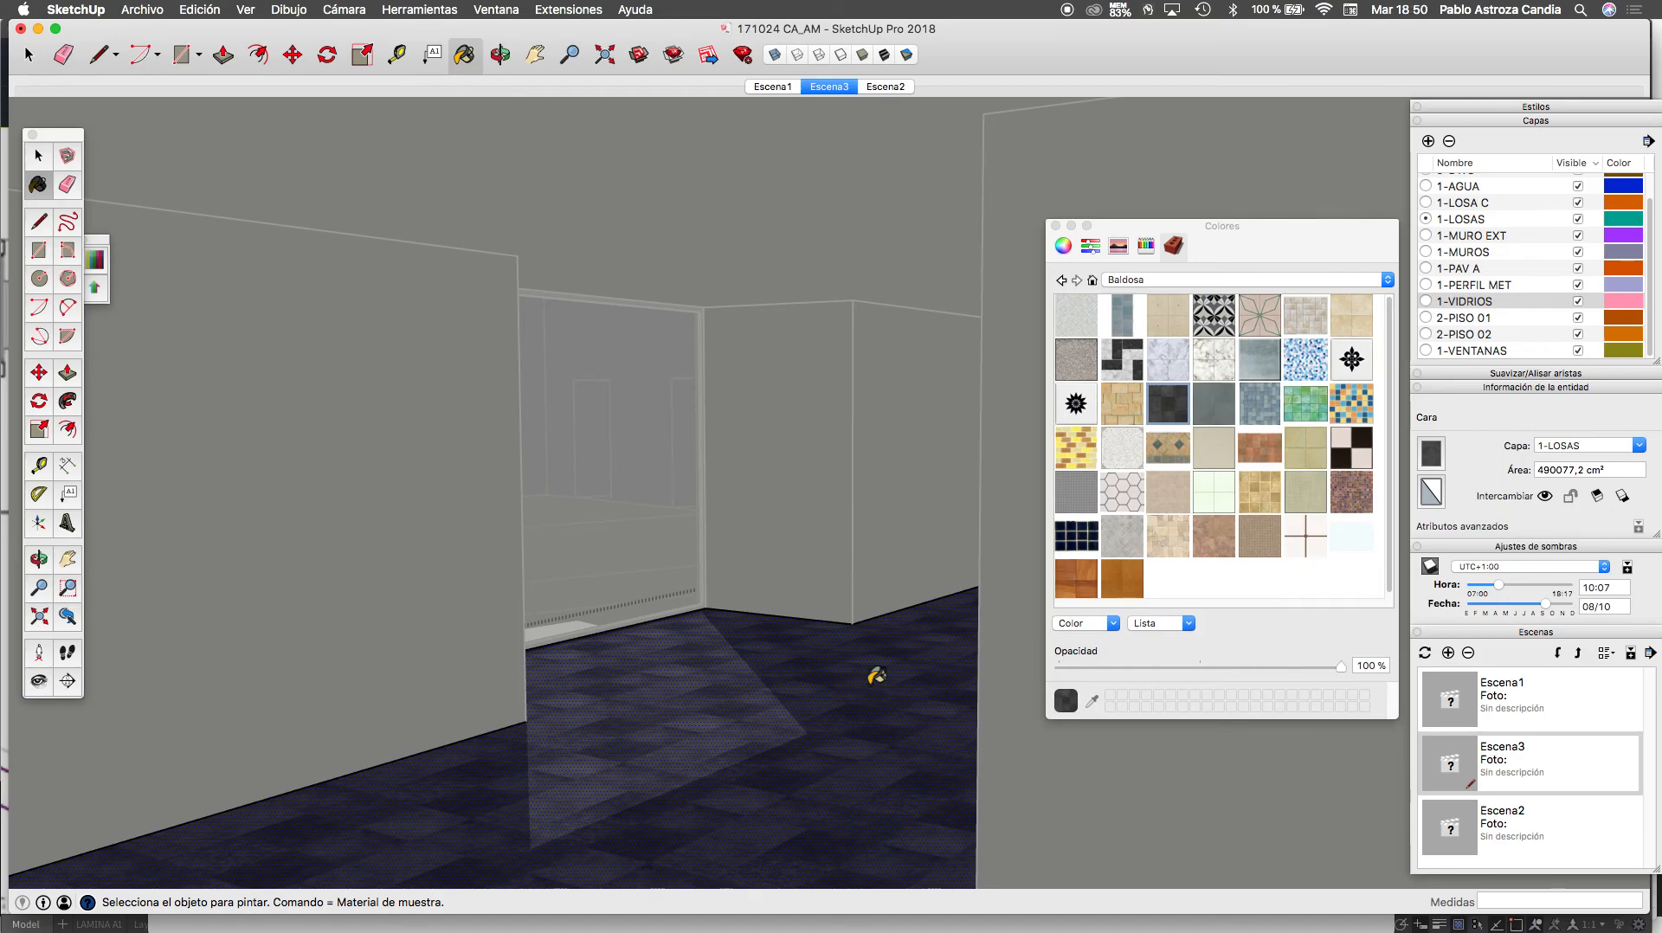
Repaint the floor slab's top face with the plain grey square-grid tile from the Baldosa collection
{"action": "left_click", "coordinate": [1081, 498]}
{"action": "left_click", "coordinate": [824, 715]}
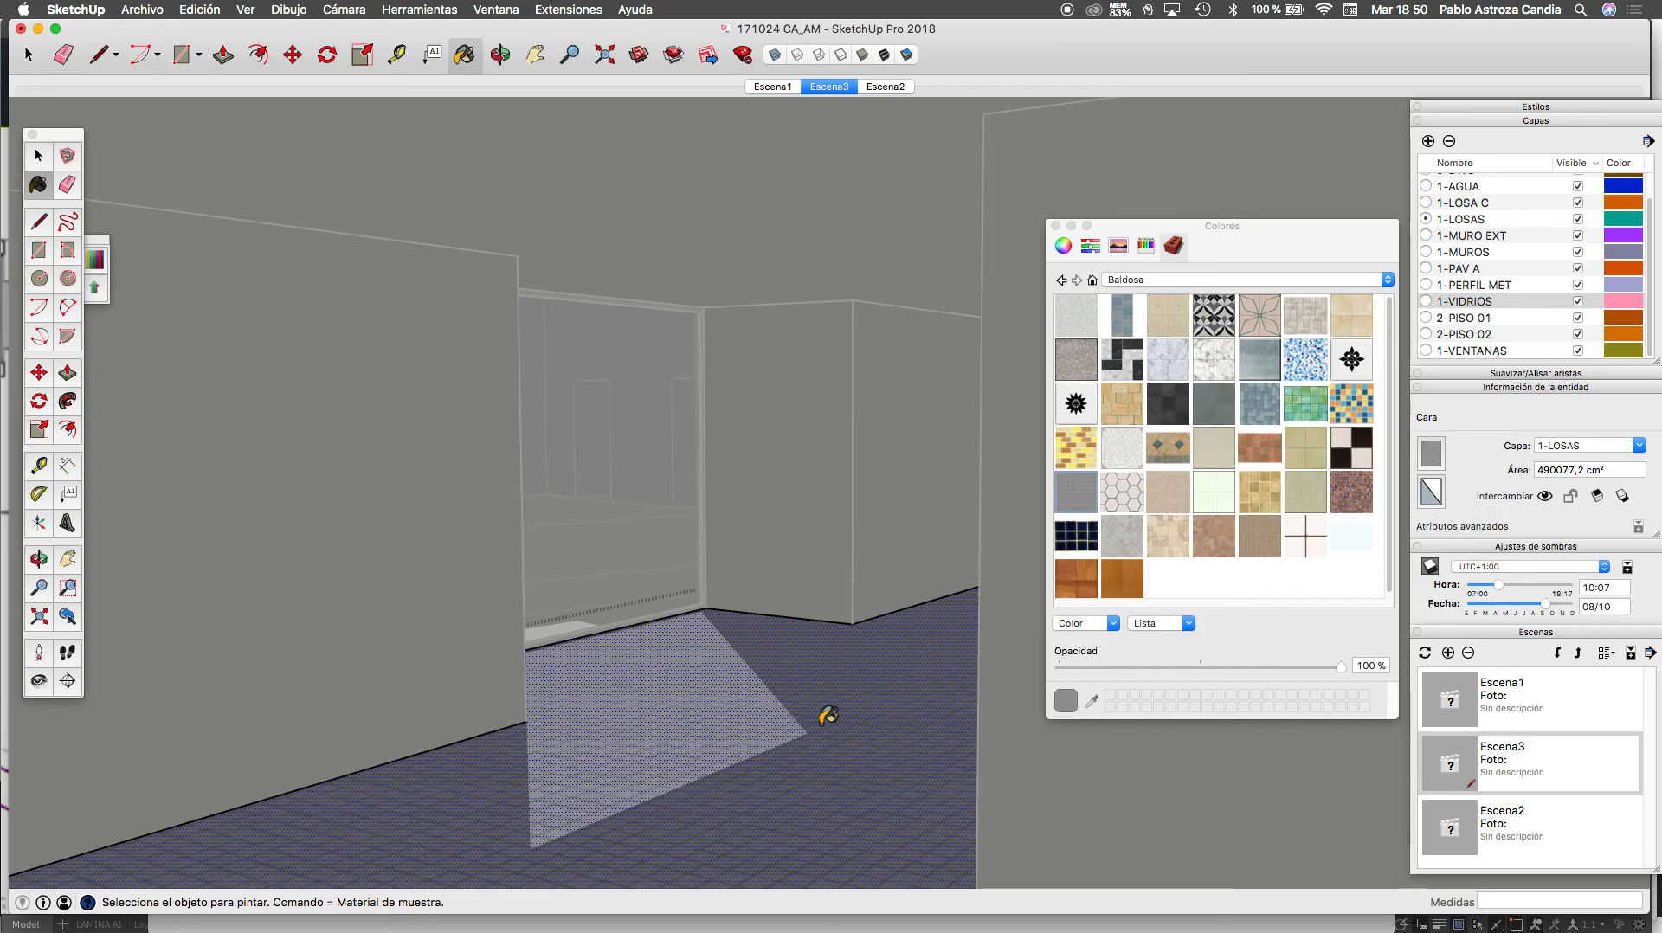
{"action": "key", "text": "space"}
{"action": "right_click", "coordinate": [823, 715]}
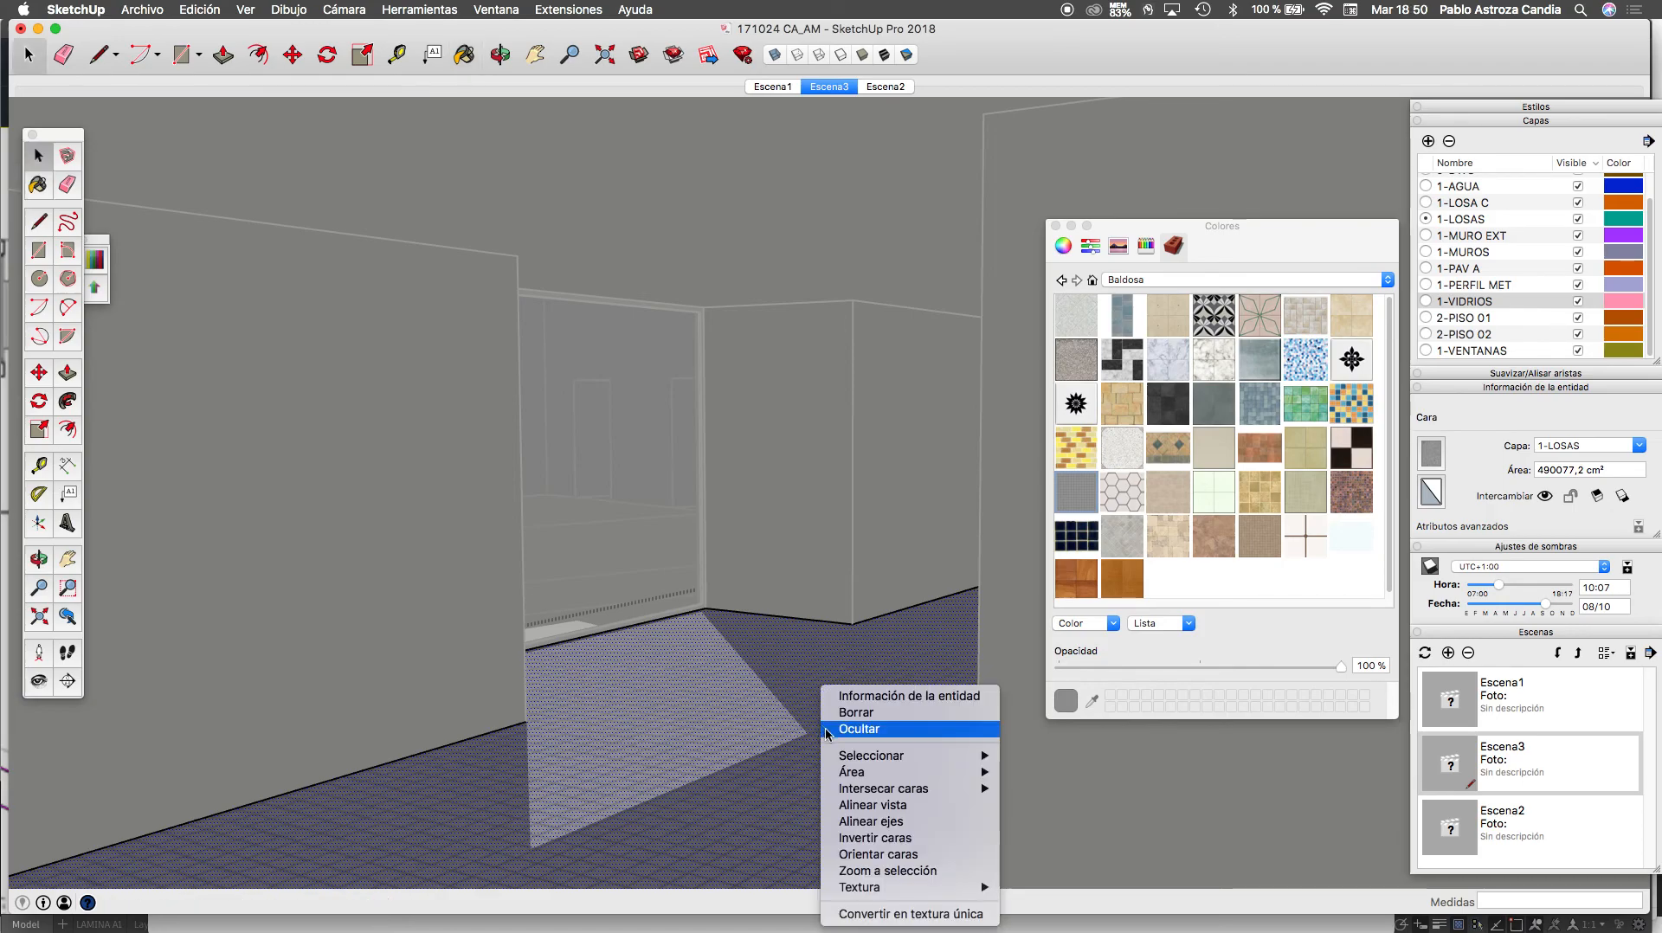
{"action": "key", "text": "Escape"}
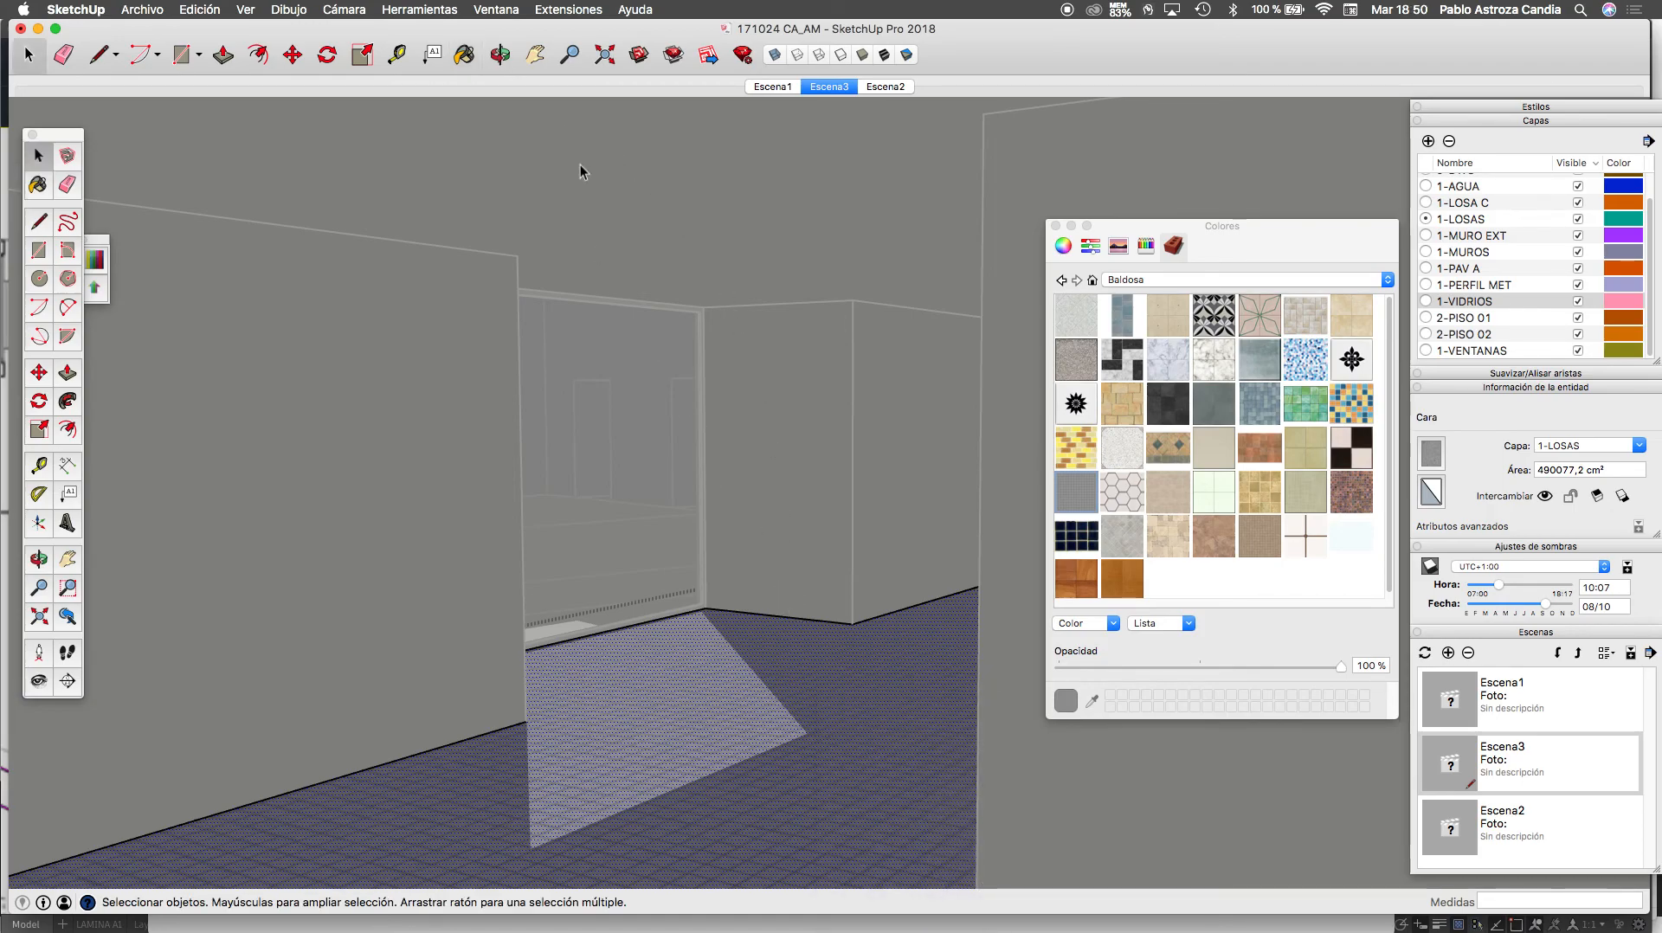
{"action": "left_click", "coordinate": [501, 55]}
{"action": "left_click_drag", "start_coordinate": [706, 485], "coordinate": [706, 499]}
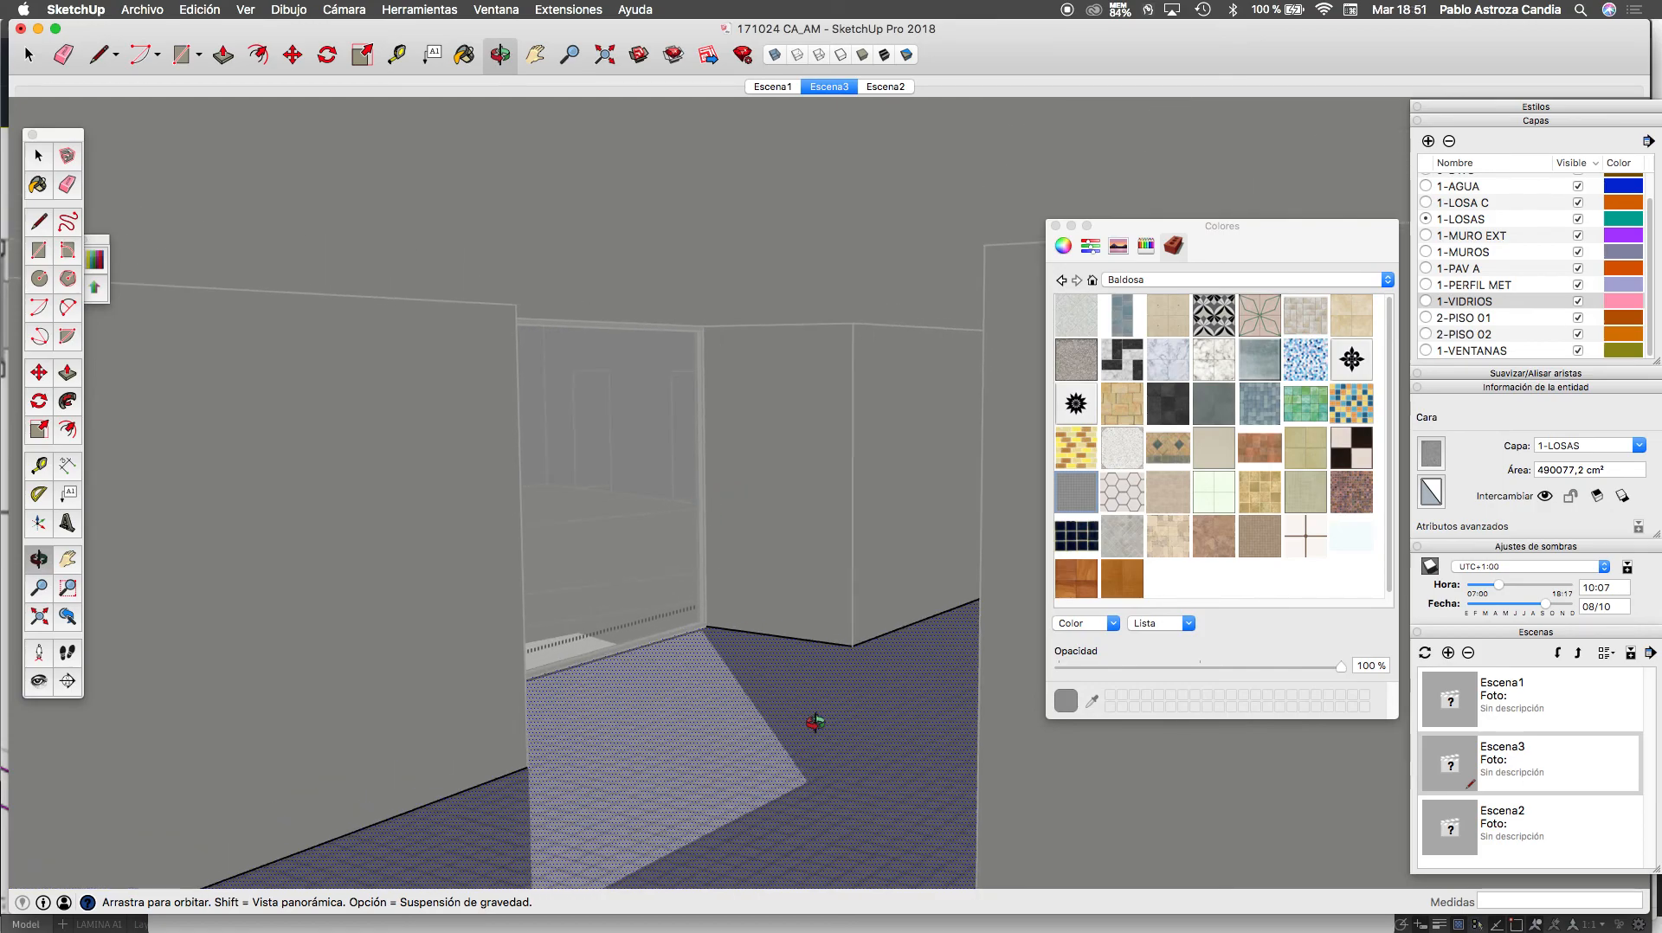
{"action": "scroll", "coordinate": [838, 687], "scroll_direction": "up", "scroll_amount": 4}
{"action": "scroll", "coordinate": [857, 660], "scroll_direction": "up", "scroll_amount": 2}
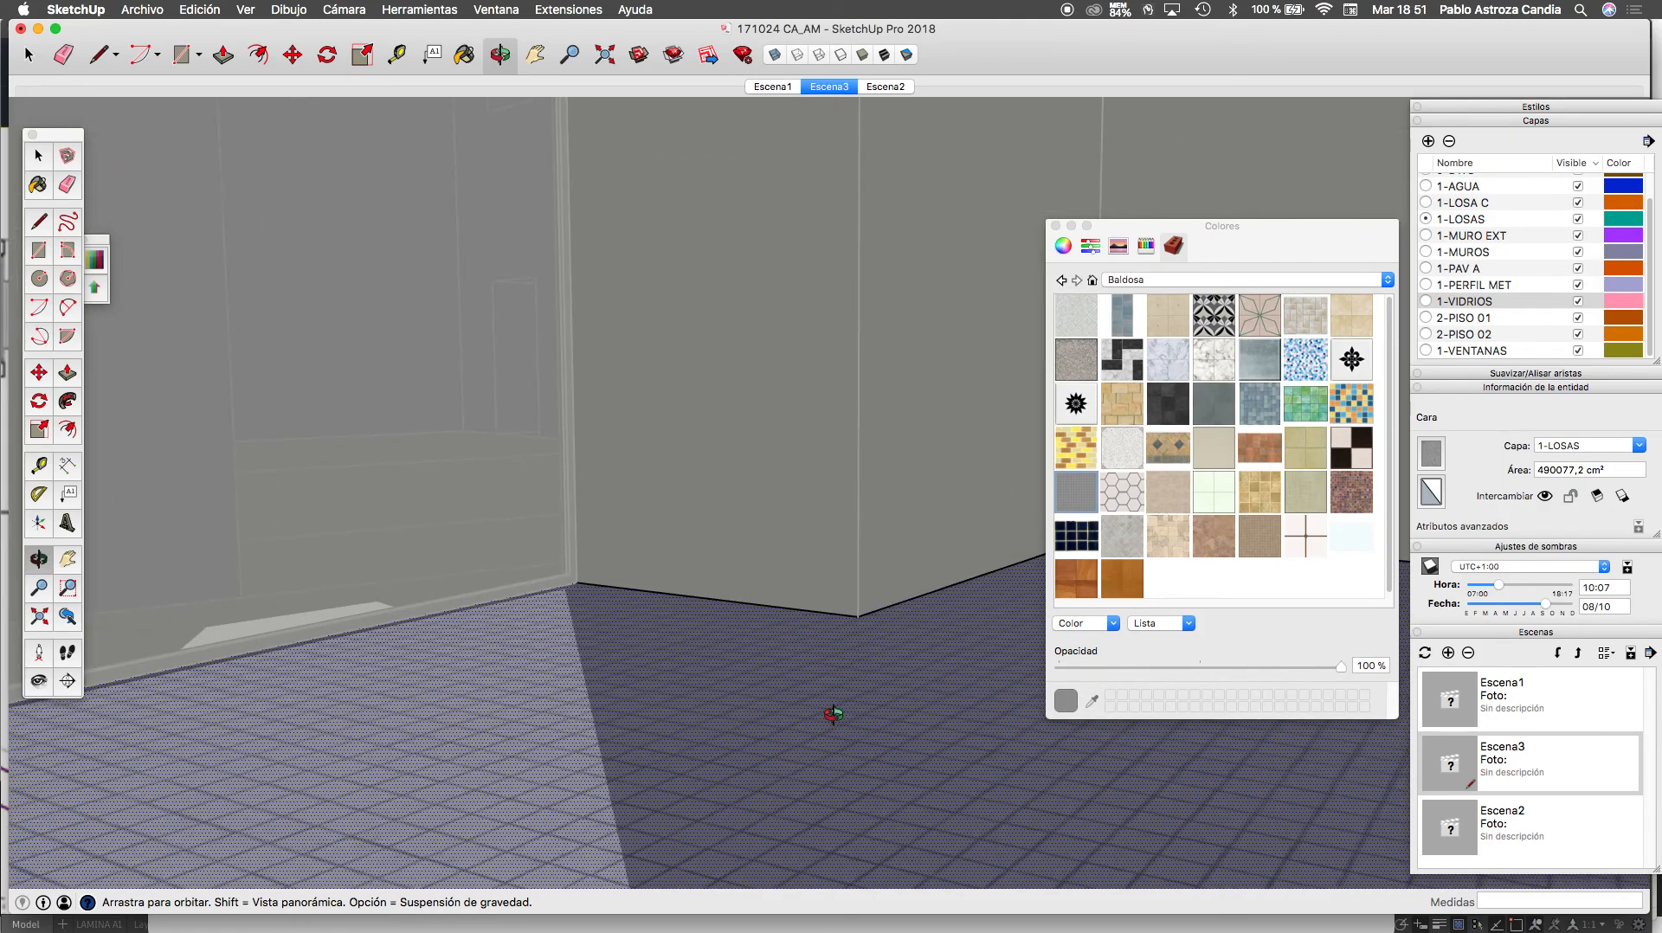
{"action": "scroll", "coordinate": [834, 704], "scroll_direction": "up", "scroll_amount": 3}
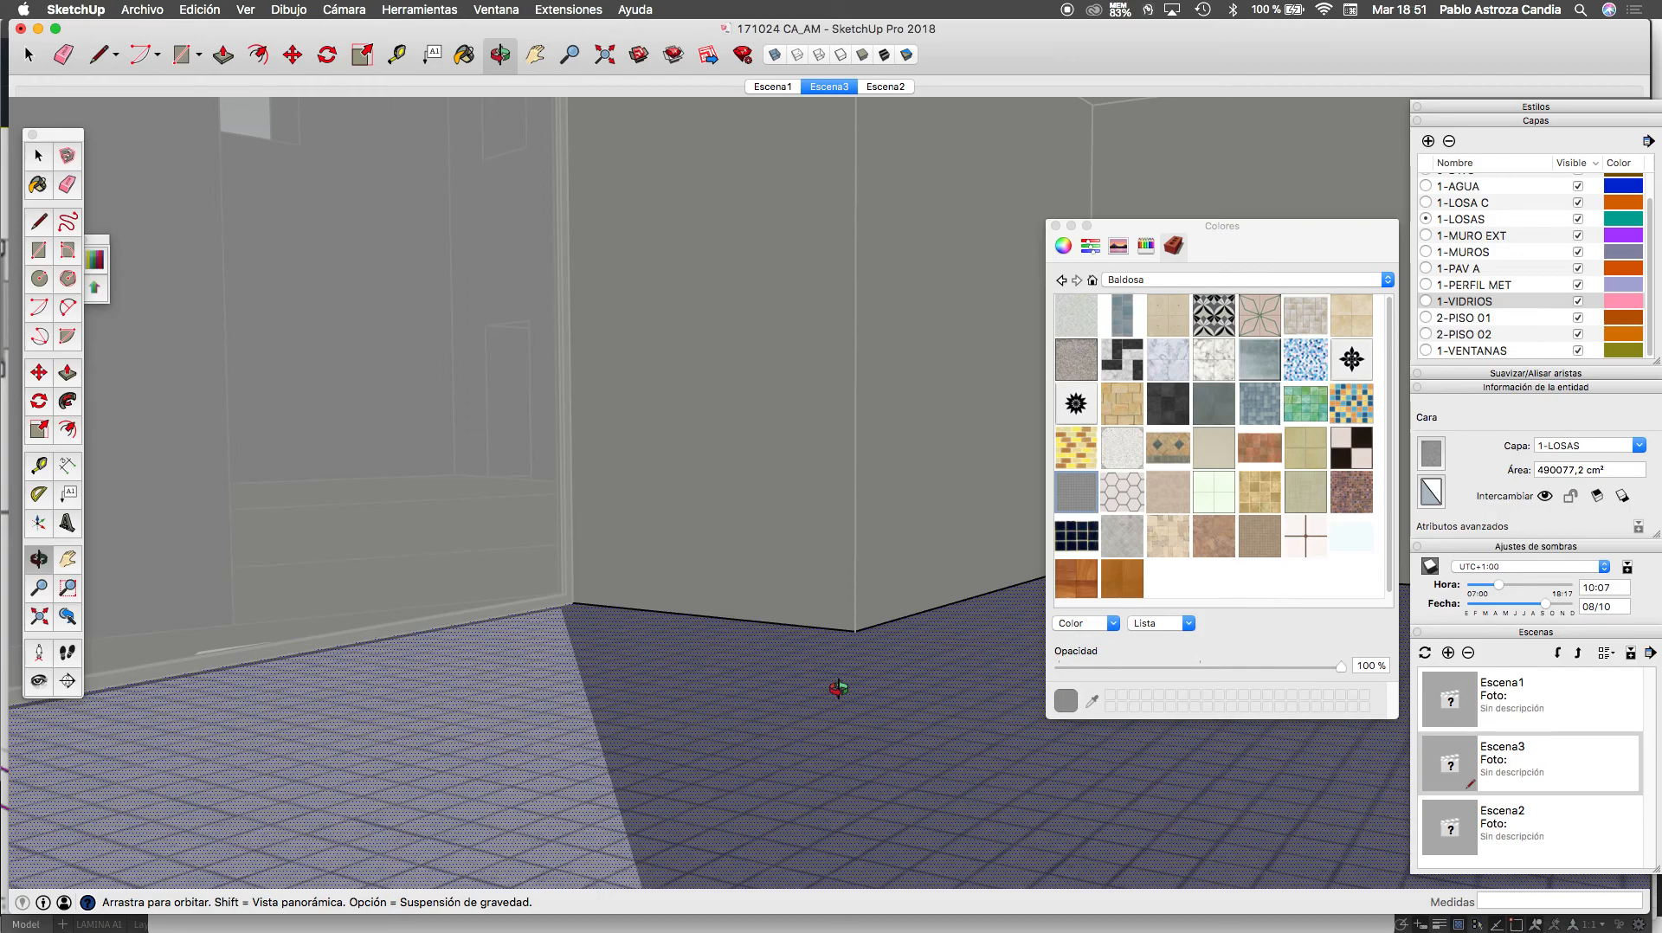
Look through the model information settings for units, components, file, animation and dimensions, and close them
{"action": "left_click", "coordinate": [567, 10]}
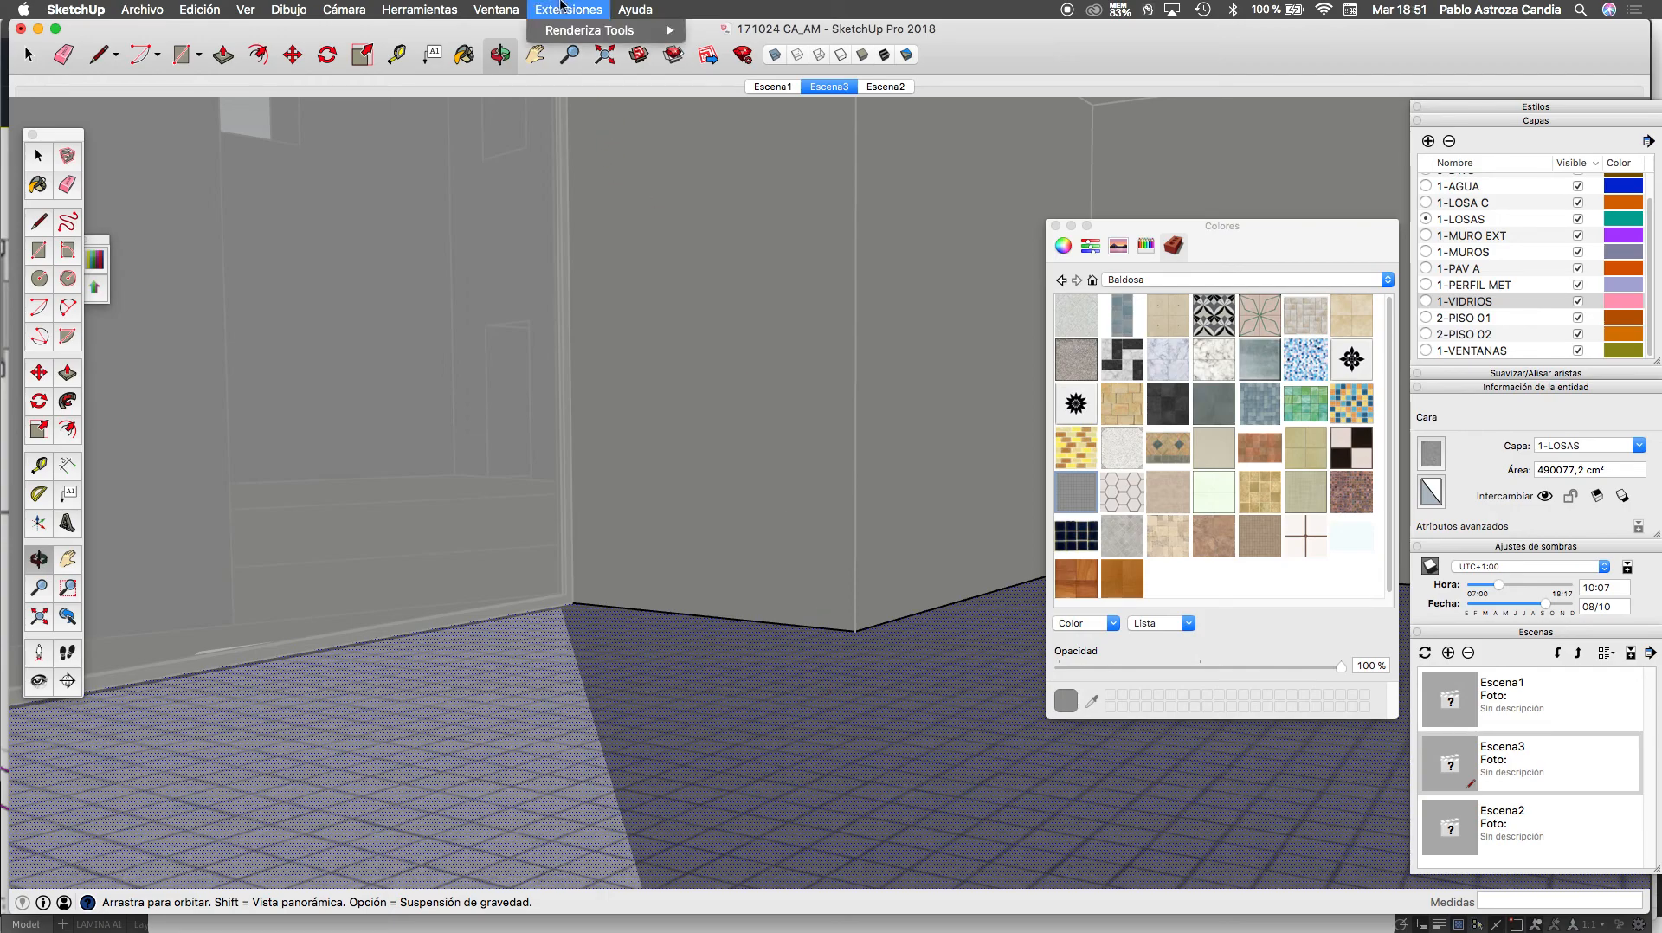
{"action": "mouse_move", "coordinate": [499, 11]}
{"action": "left_click", "coordinate": [536, 199]}
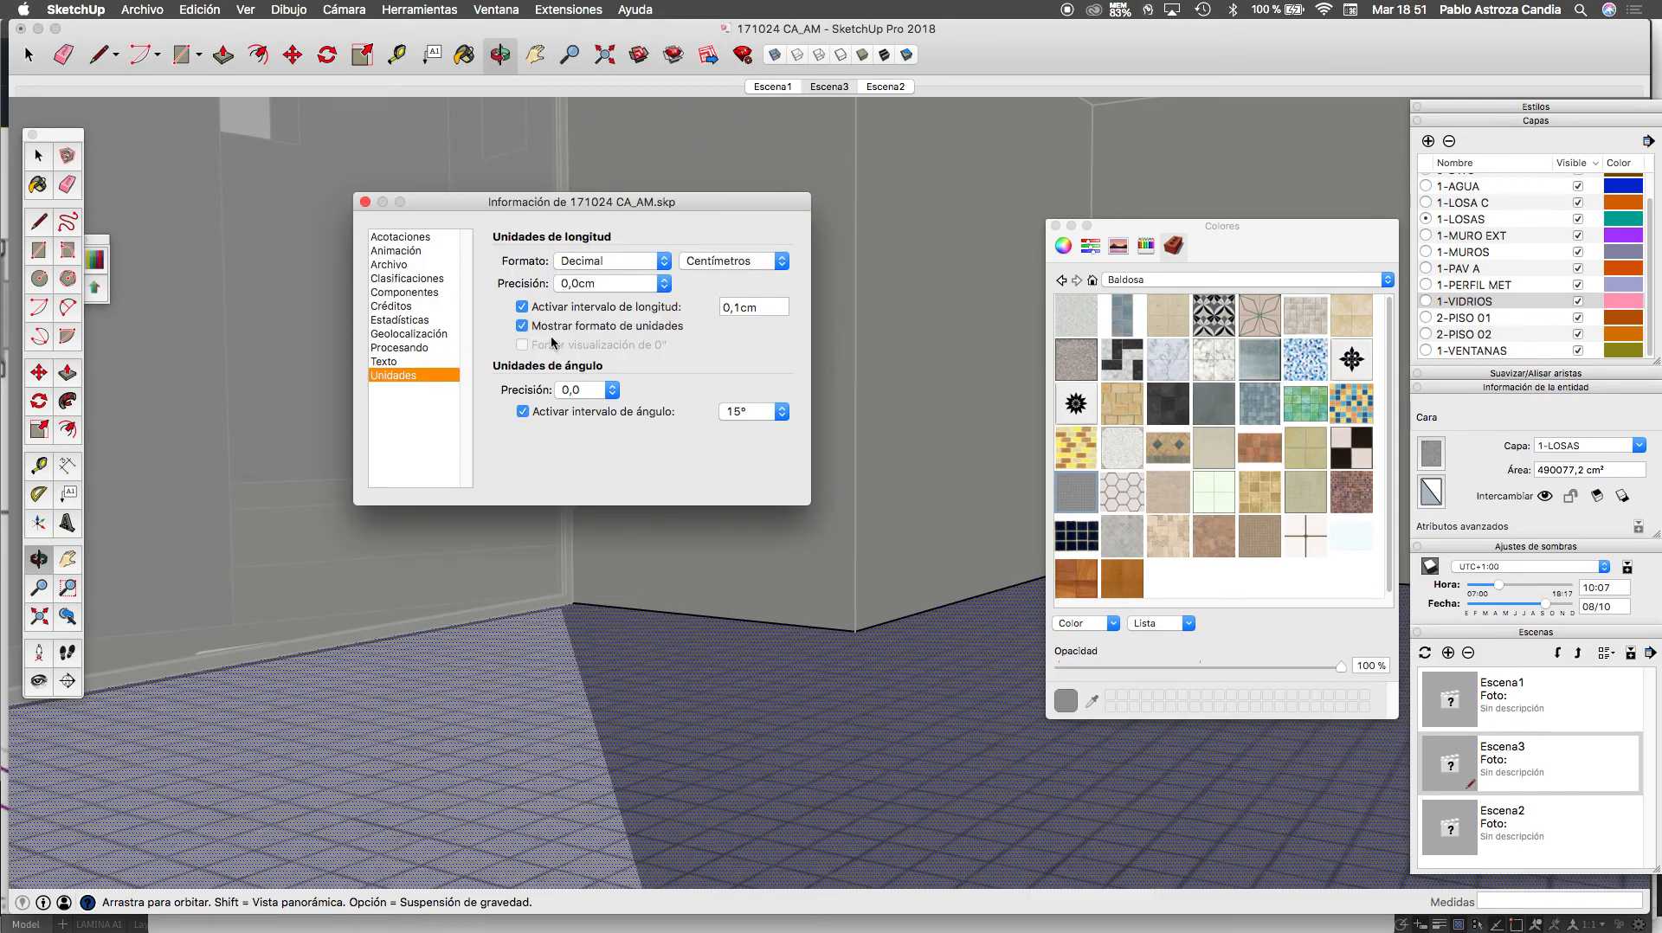
{"action": "left_click", "coordinate": [390, 278]}
{"action": "left_click", "coordinate": [390, 294]}
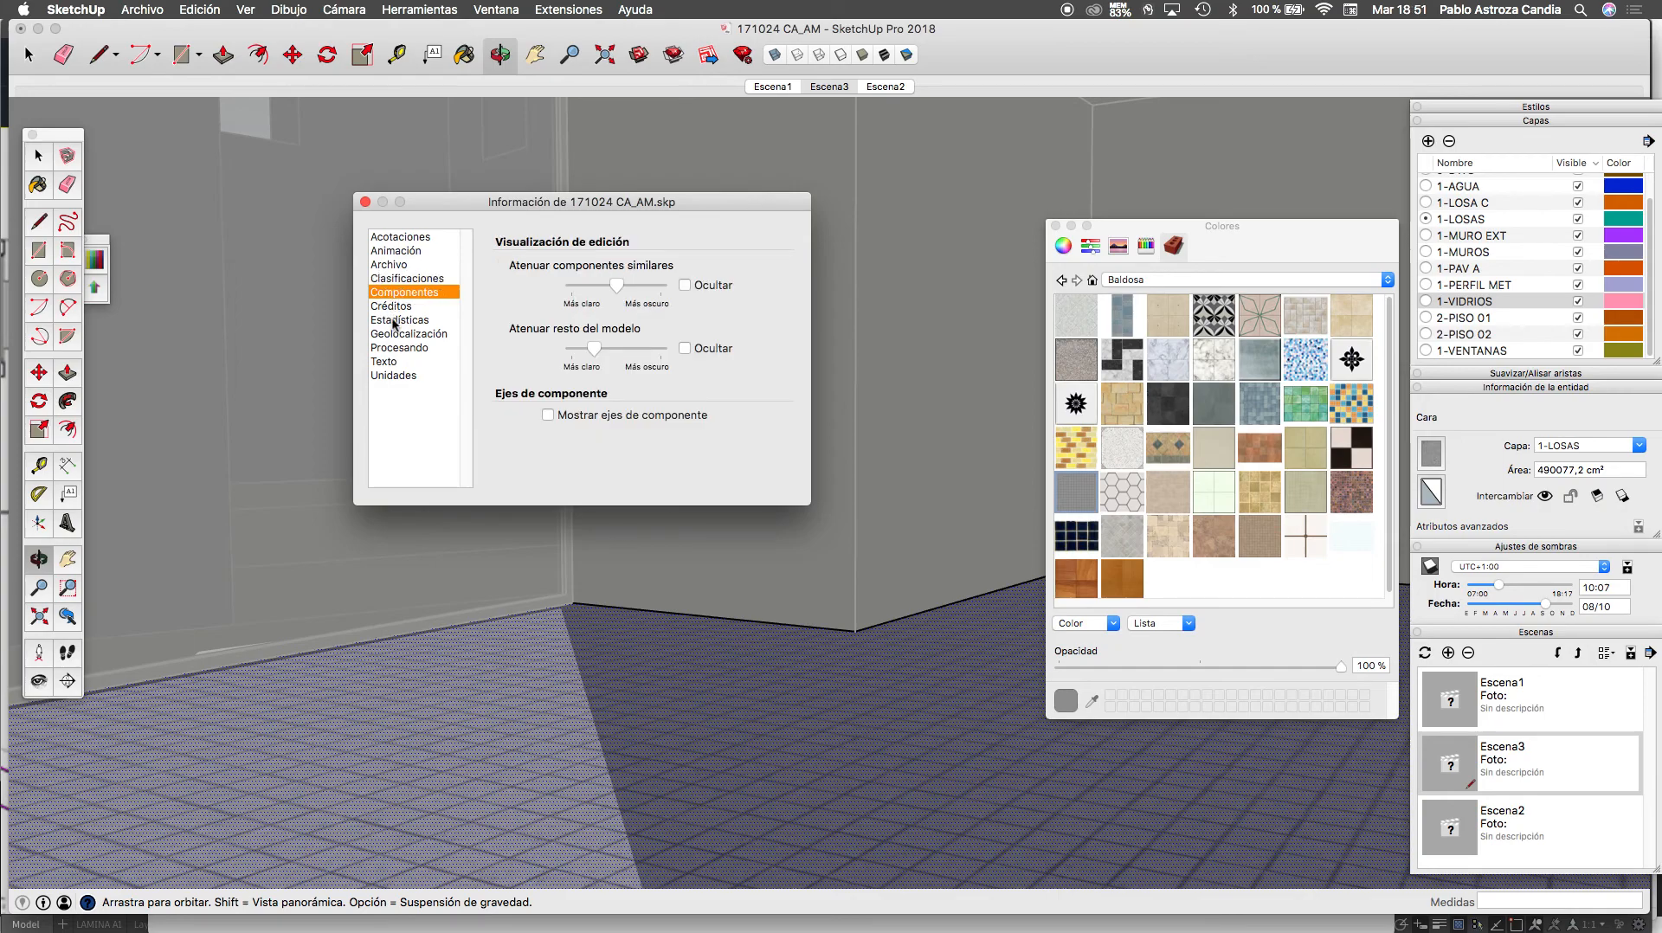
{"action": "left_click", "coordinate": [389, 375]}
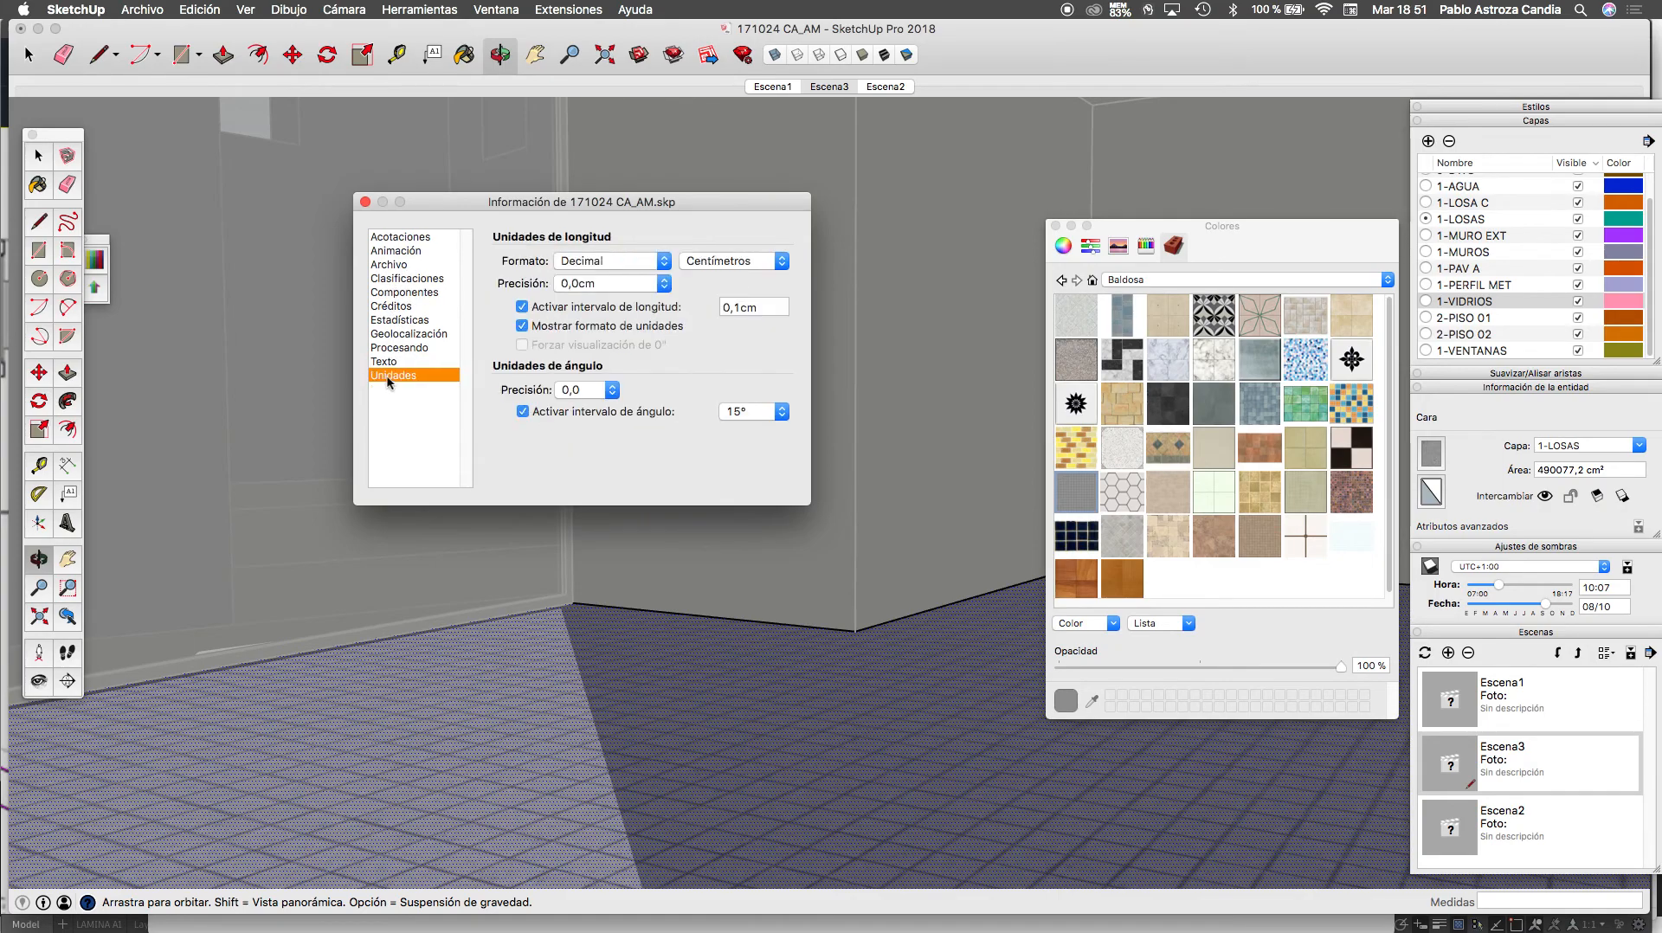
{"action": "left_click", "coordinate": [401, 267]}
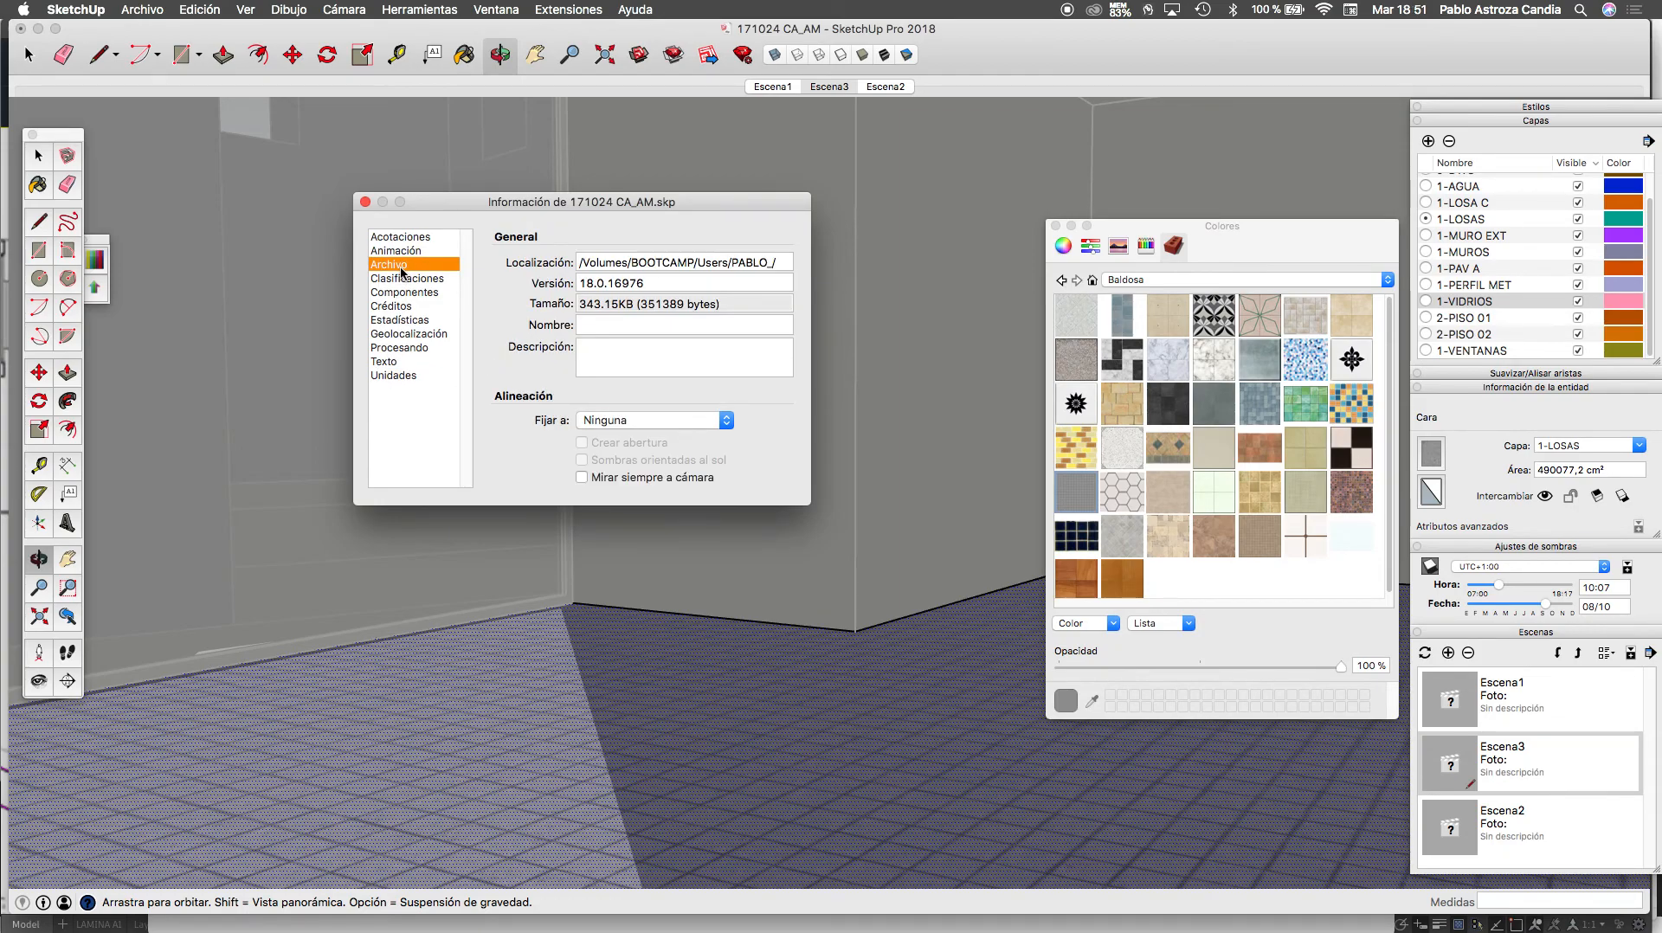
{"action": "left_click", "coordinate": [403, 251]}
{"action": "left_click", "coordinate": [412, 237]}
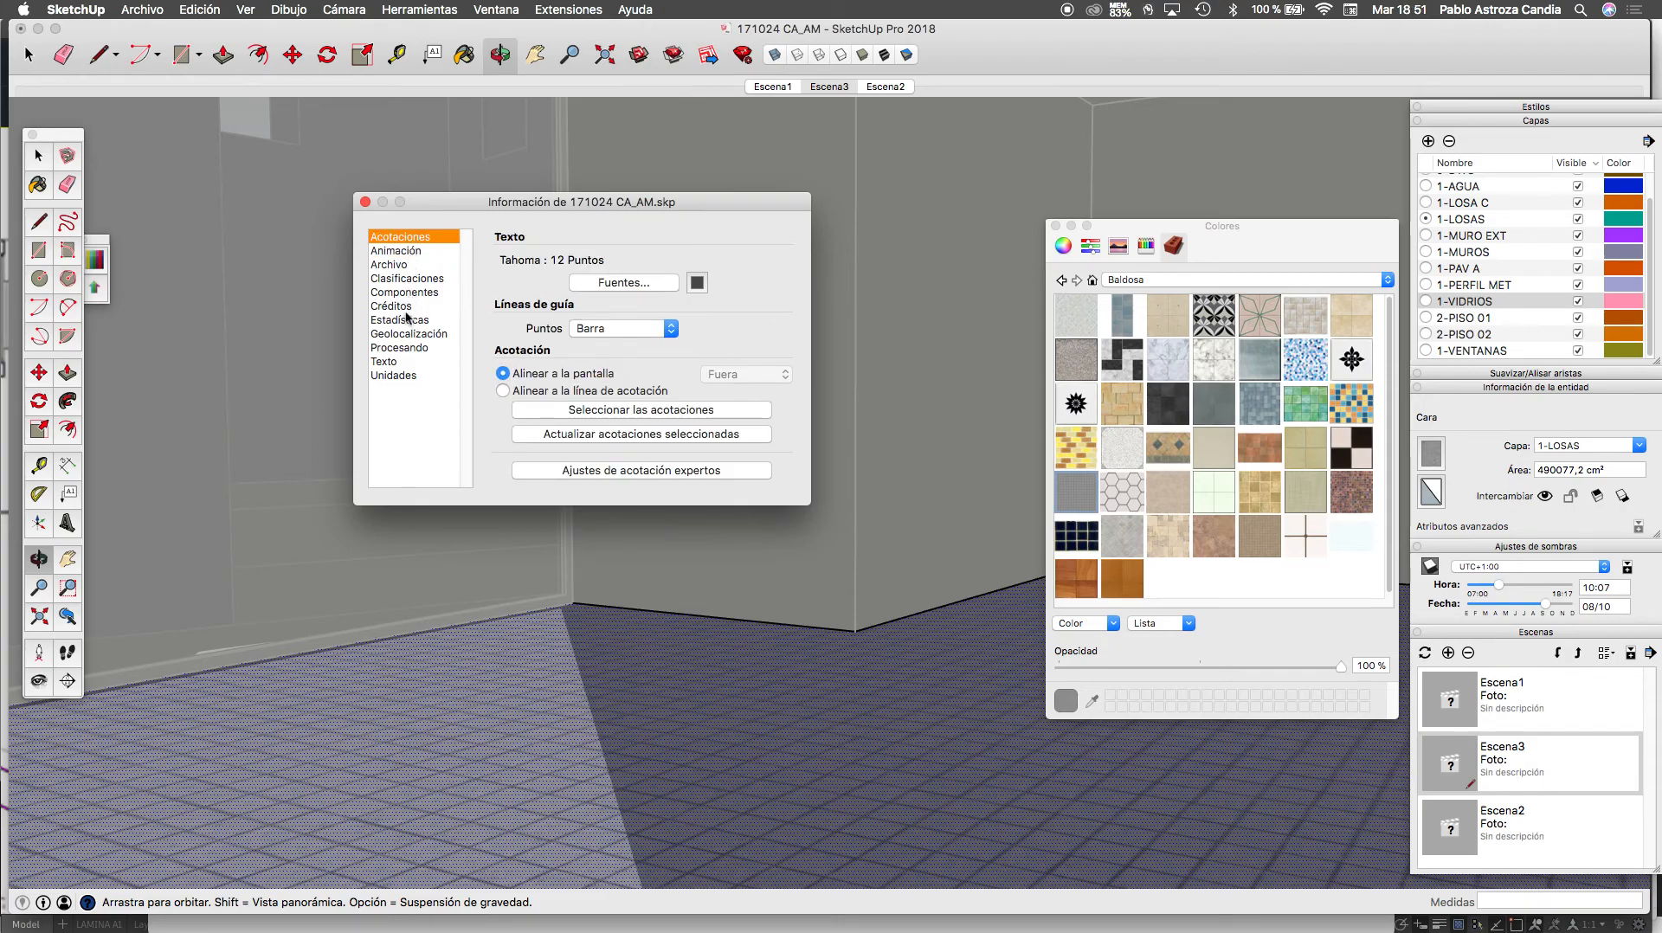
{"action": "left_click", "coordinate": [365, 202]}
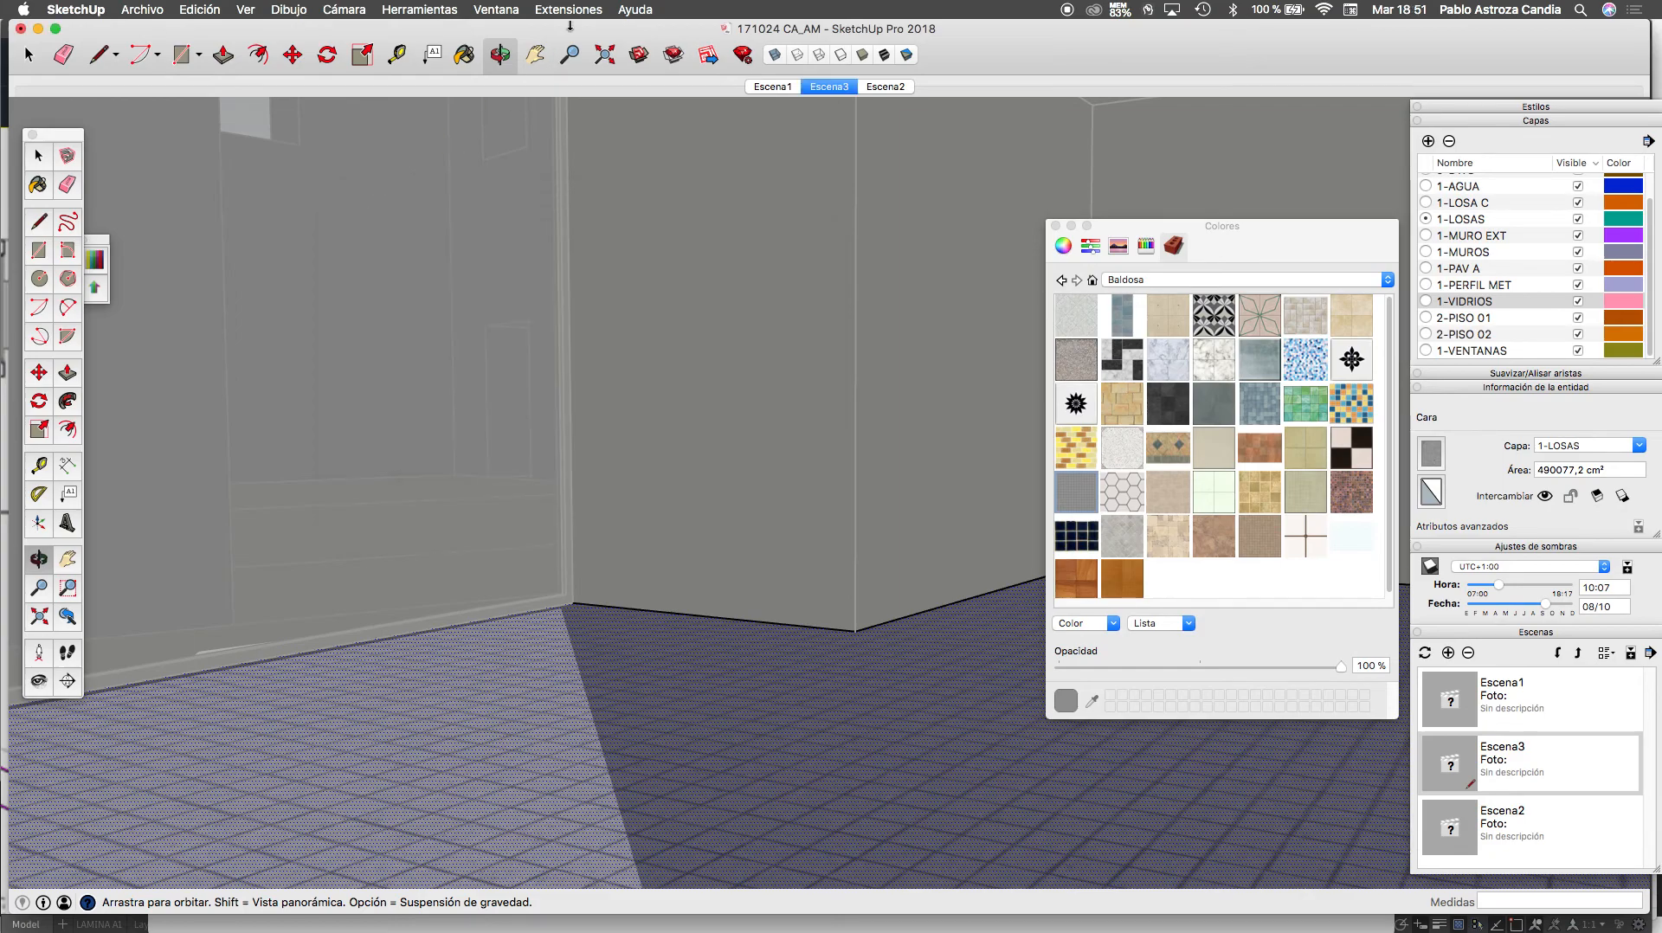
Look through the program preferences for the texture display setting, from applications and files to shortcuts, OpenGL and template
{"action": "left_click", "coordinate": [141, 9]}
{"action": "mouse_move", "coordinate": [98, 13]}
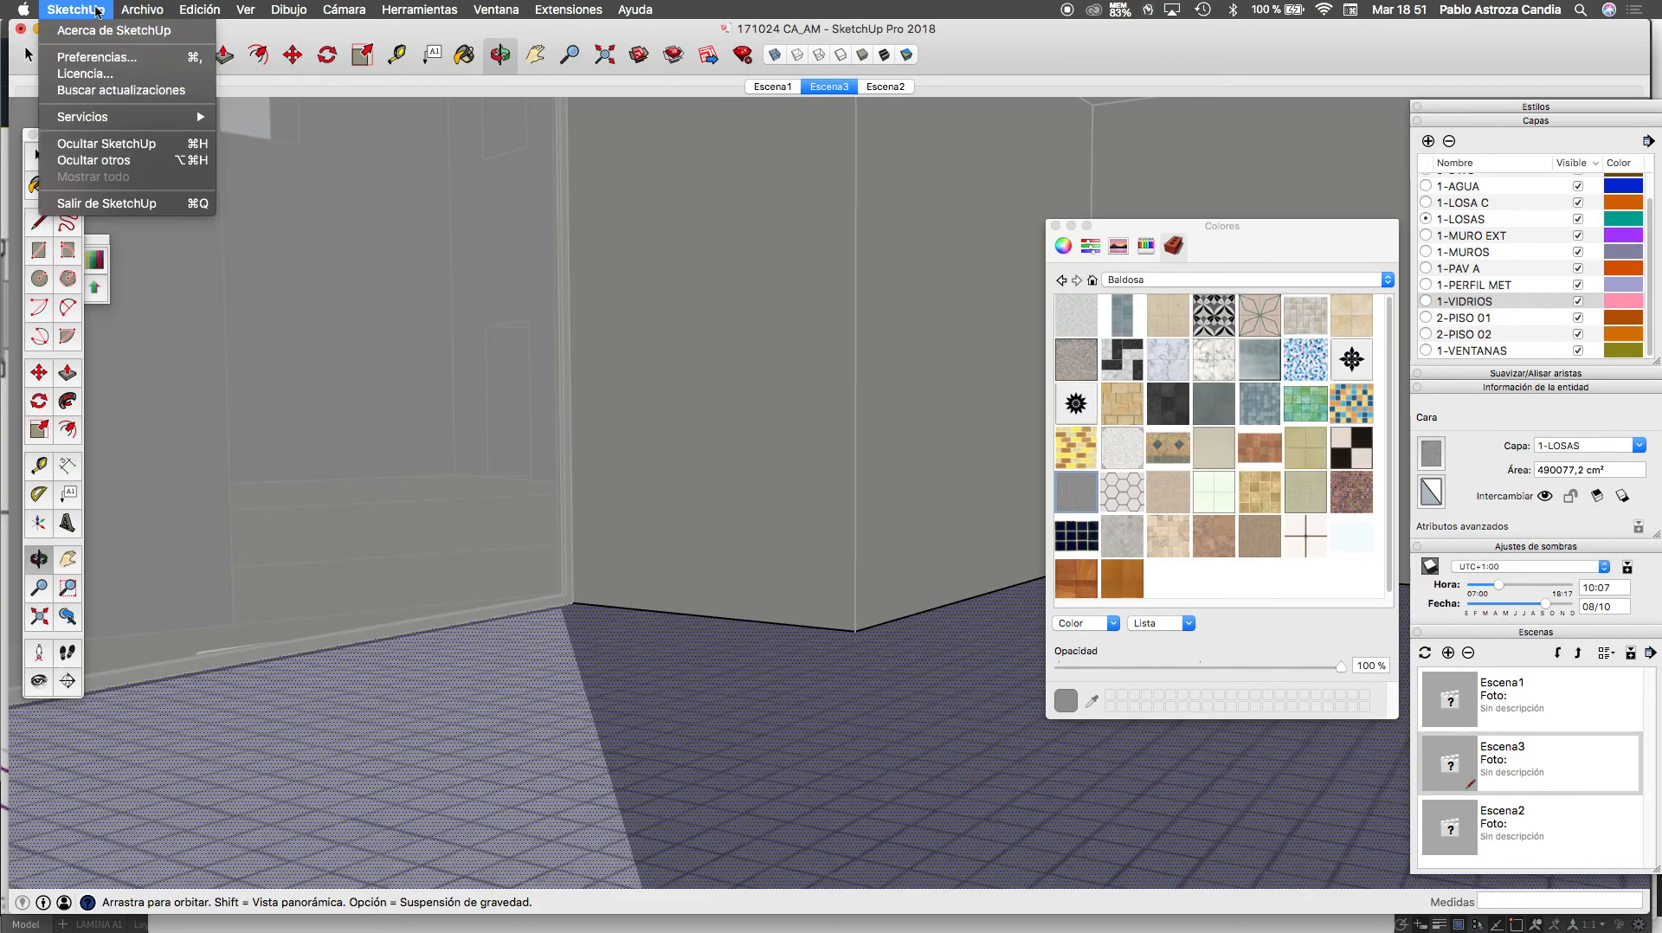
{"action": "left_click", "coordinate": [95, 57]}
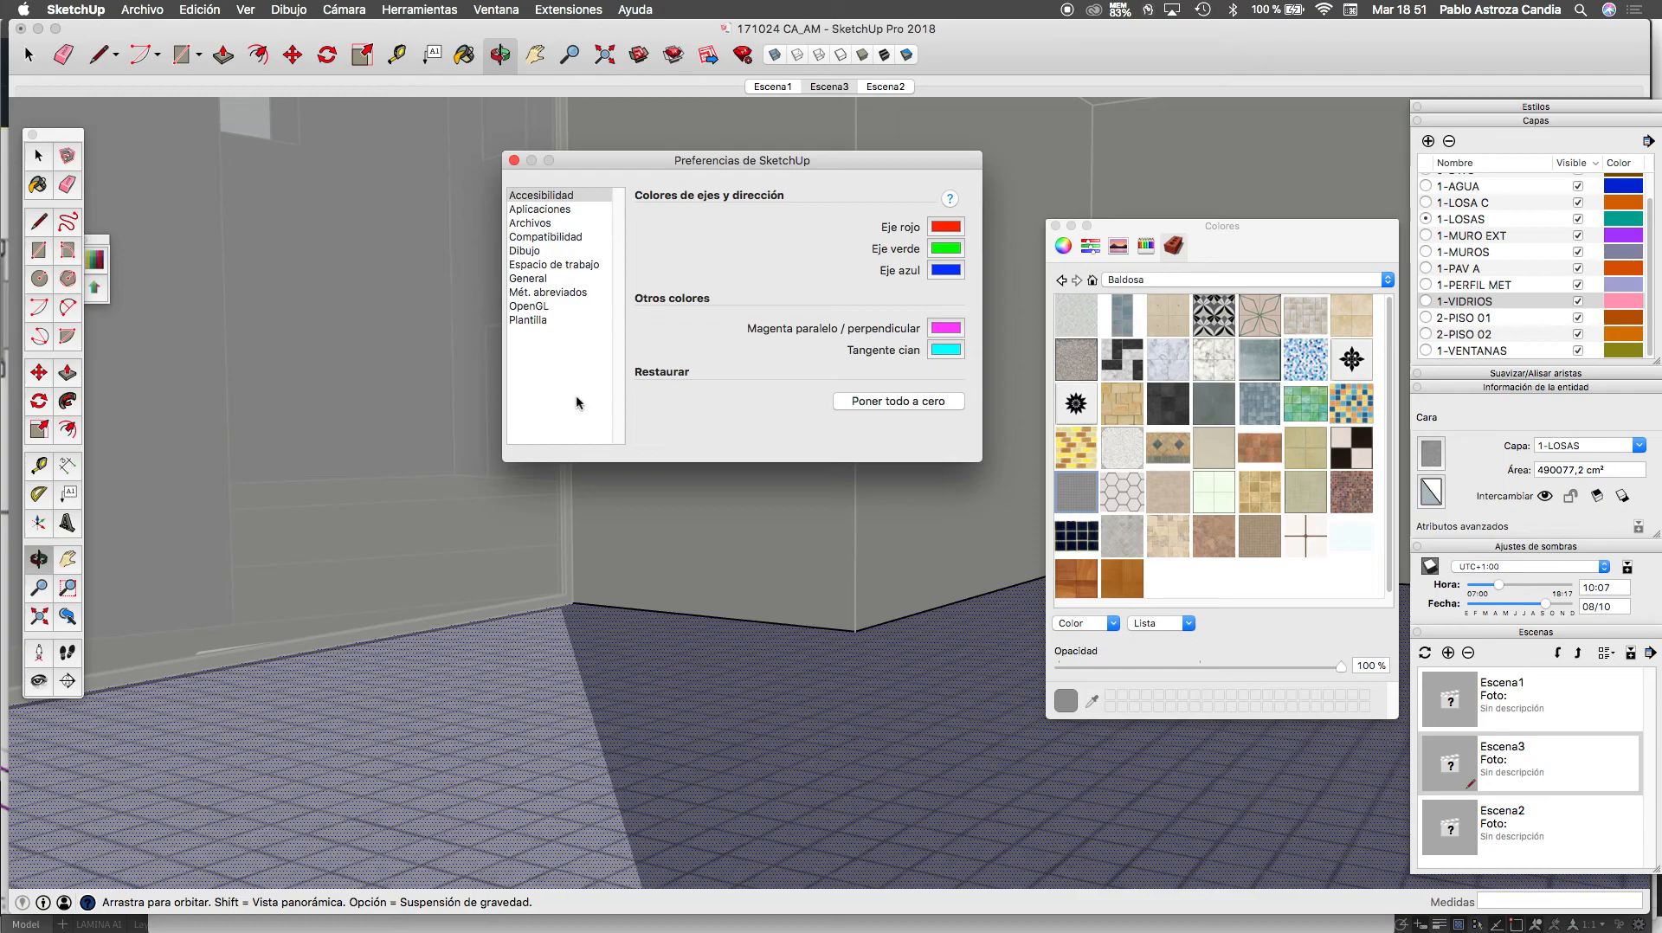
{"action": "left_click", "coordinate": [551, 211]}
{"action": "left_click", "coordinate": [541, 224]}
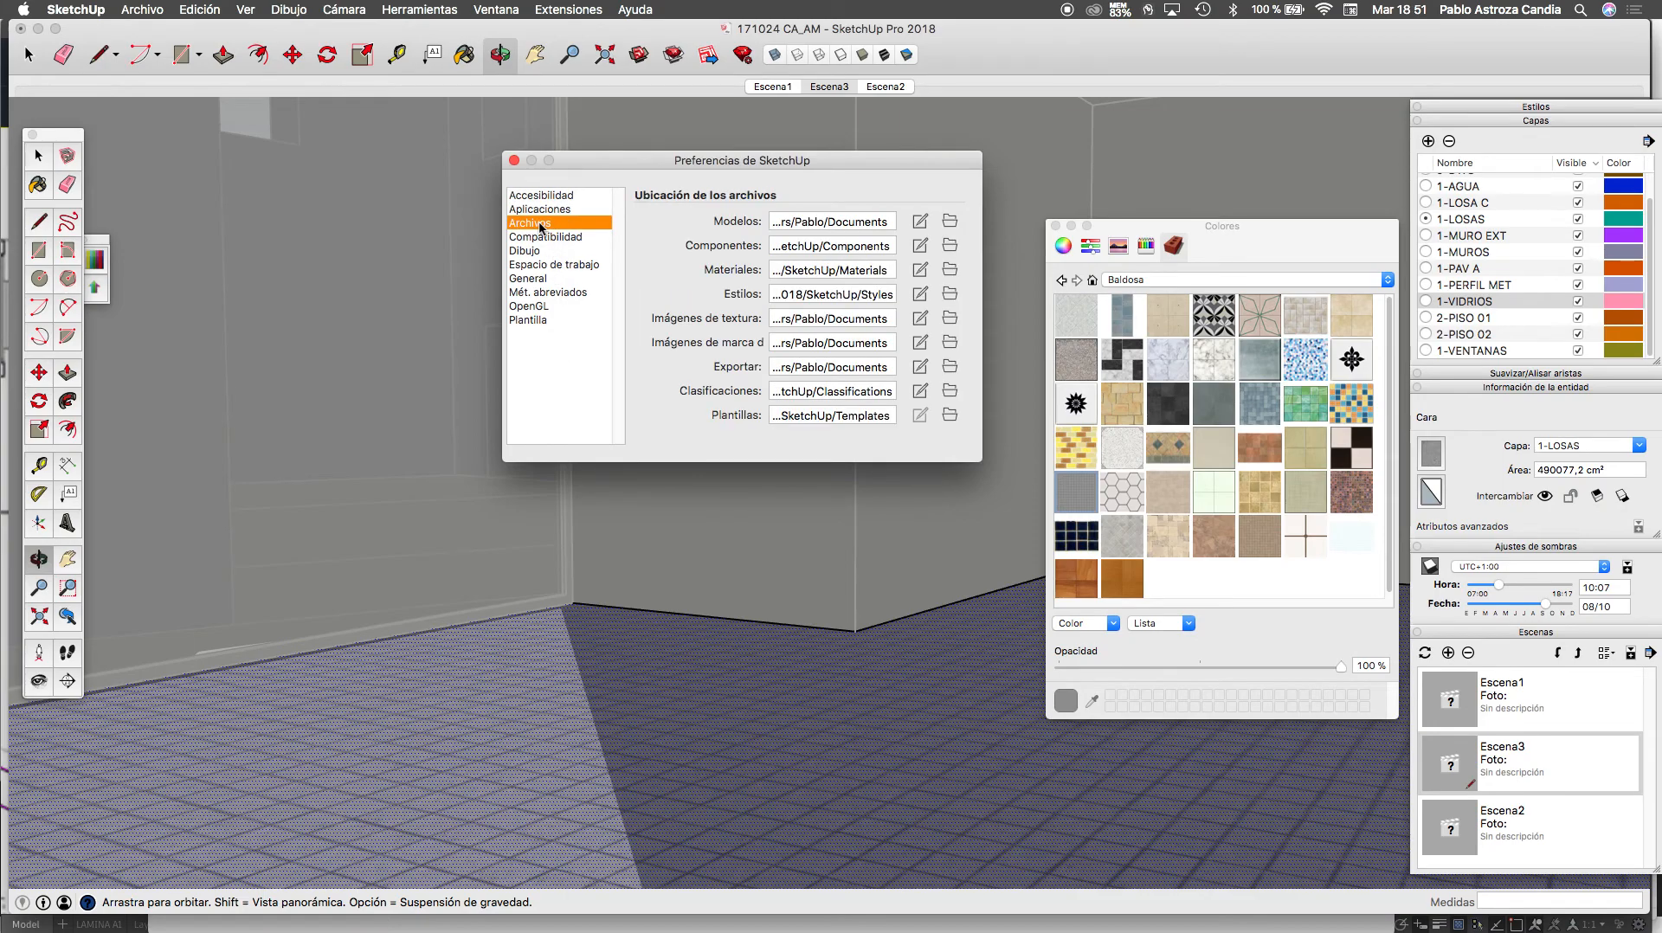
{"action": "left_click", "coordinate": [539, 238]}
{"action": "left_click", "coordinate": [533, 253]}
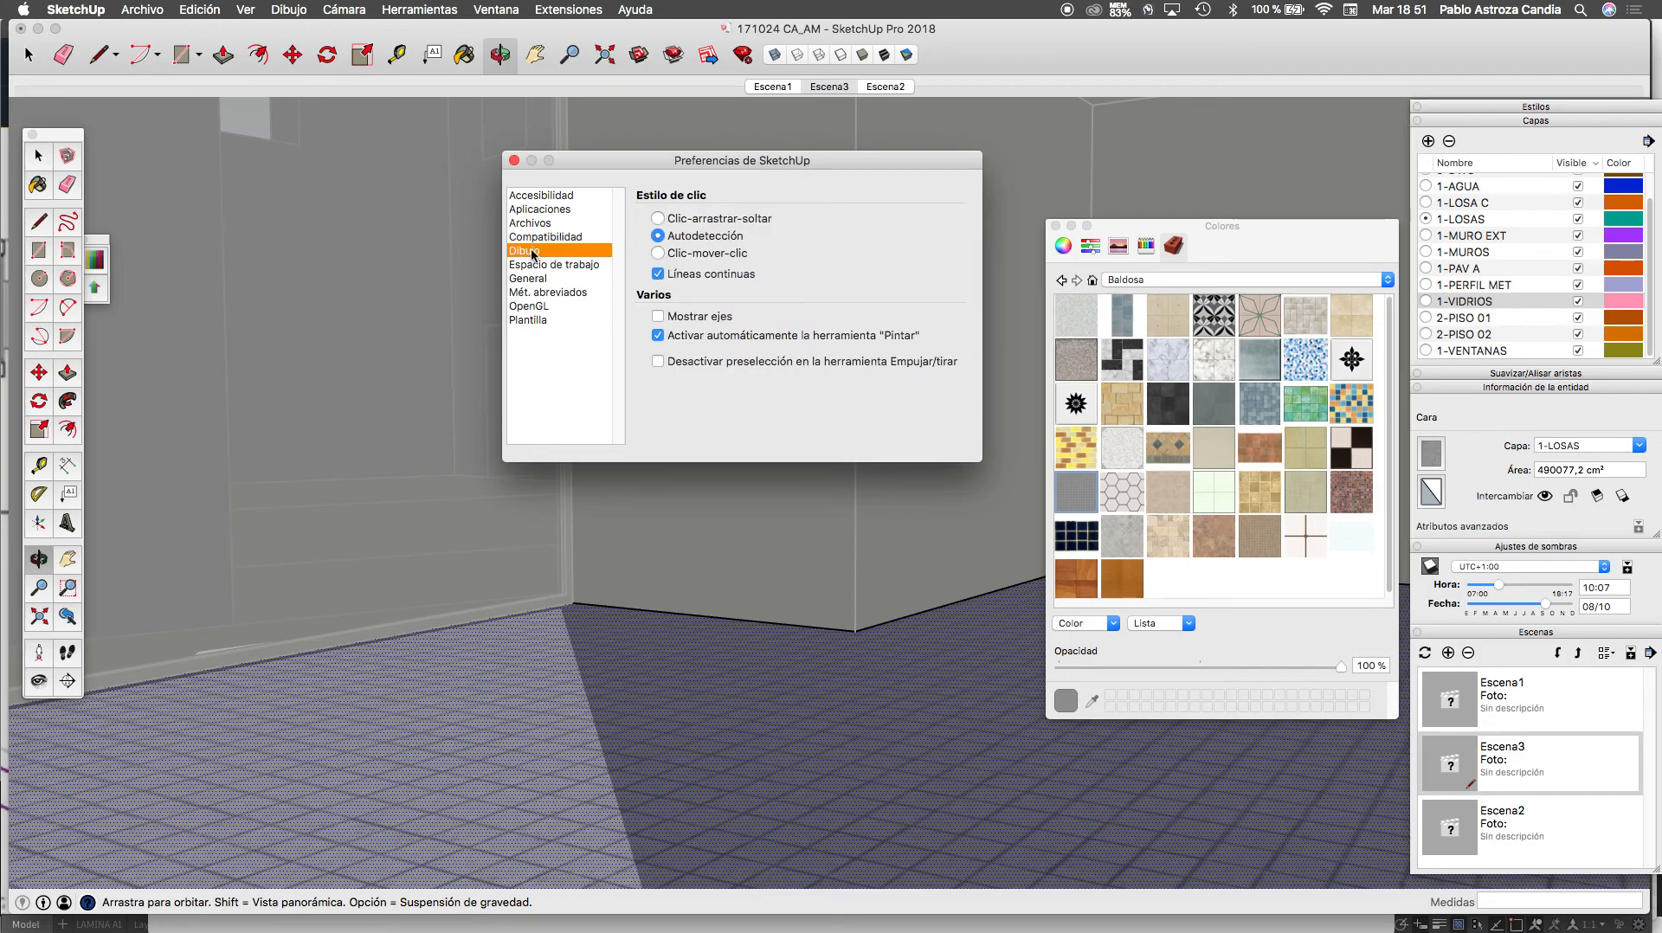
{"action": "left_click", "coordinate": [537, 238]}
{"action": "left_click", "coordinate": [526, 254]}
{"action": "left_click", "coordinate": [547, 267]}
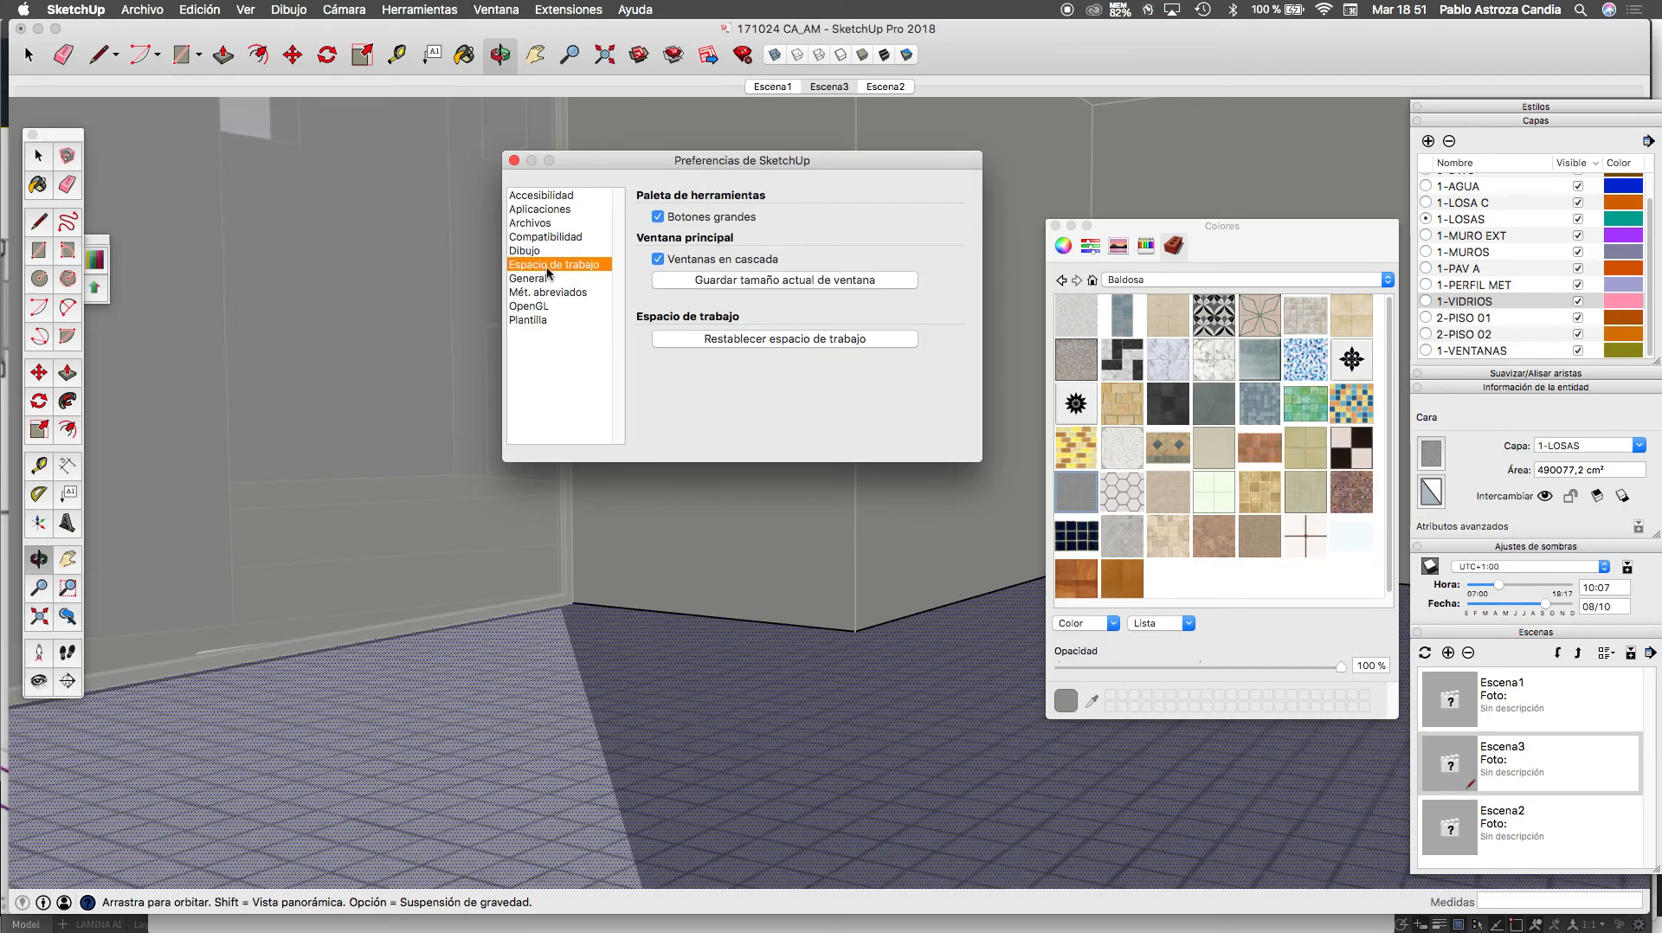
{"action": "left_click", "coordinate": [540, 285]}
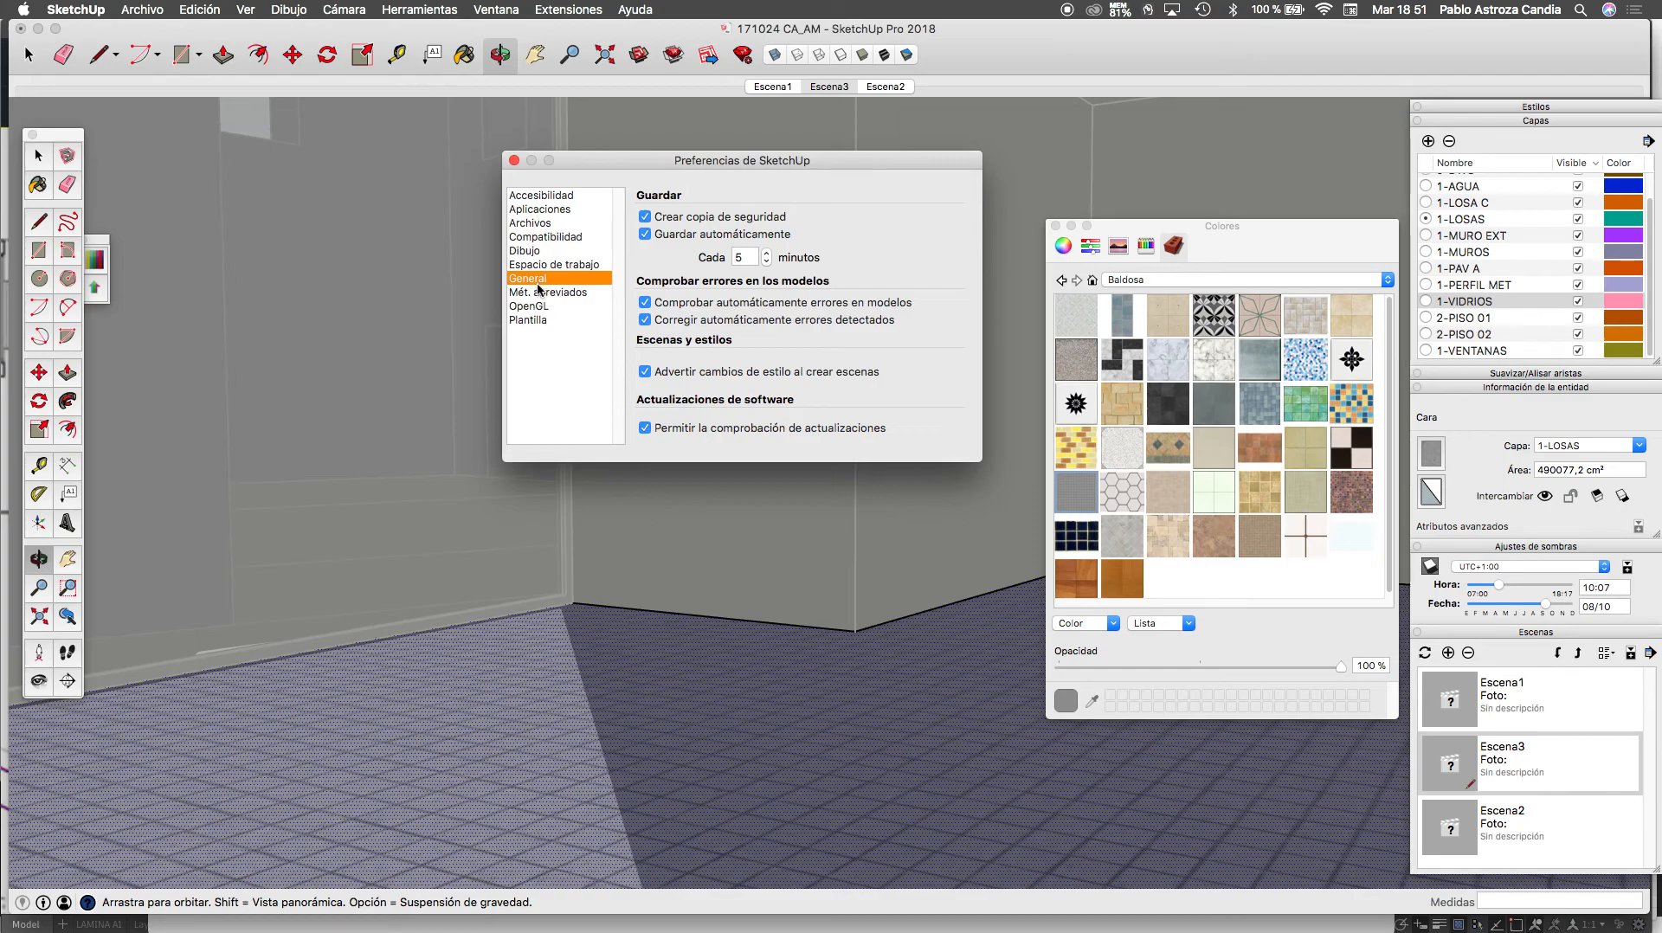
{"action": "left_click", "coordinate": [538, 293]}
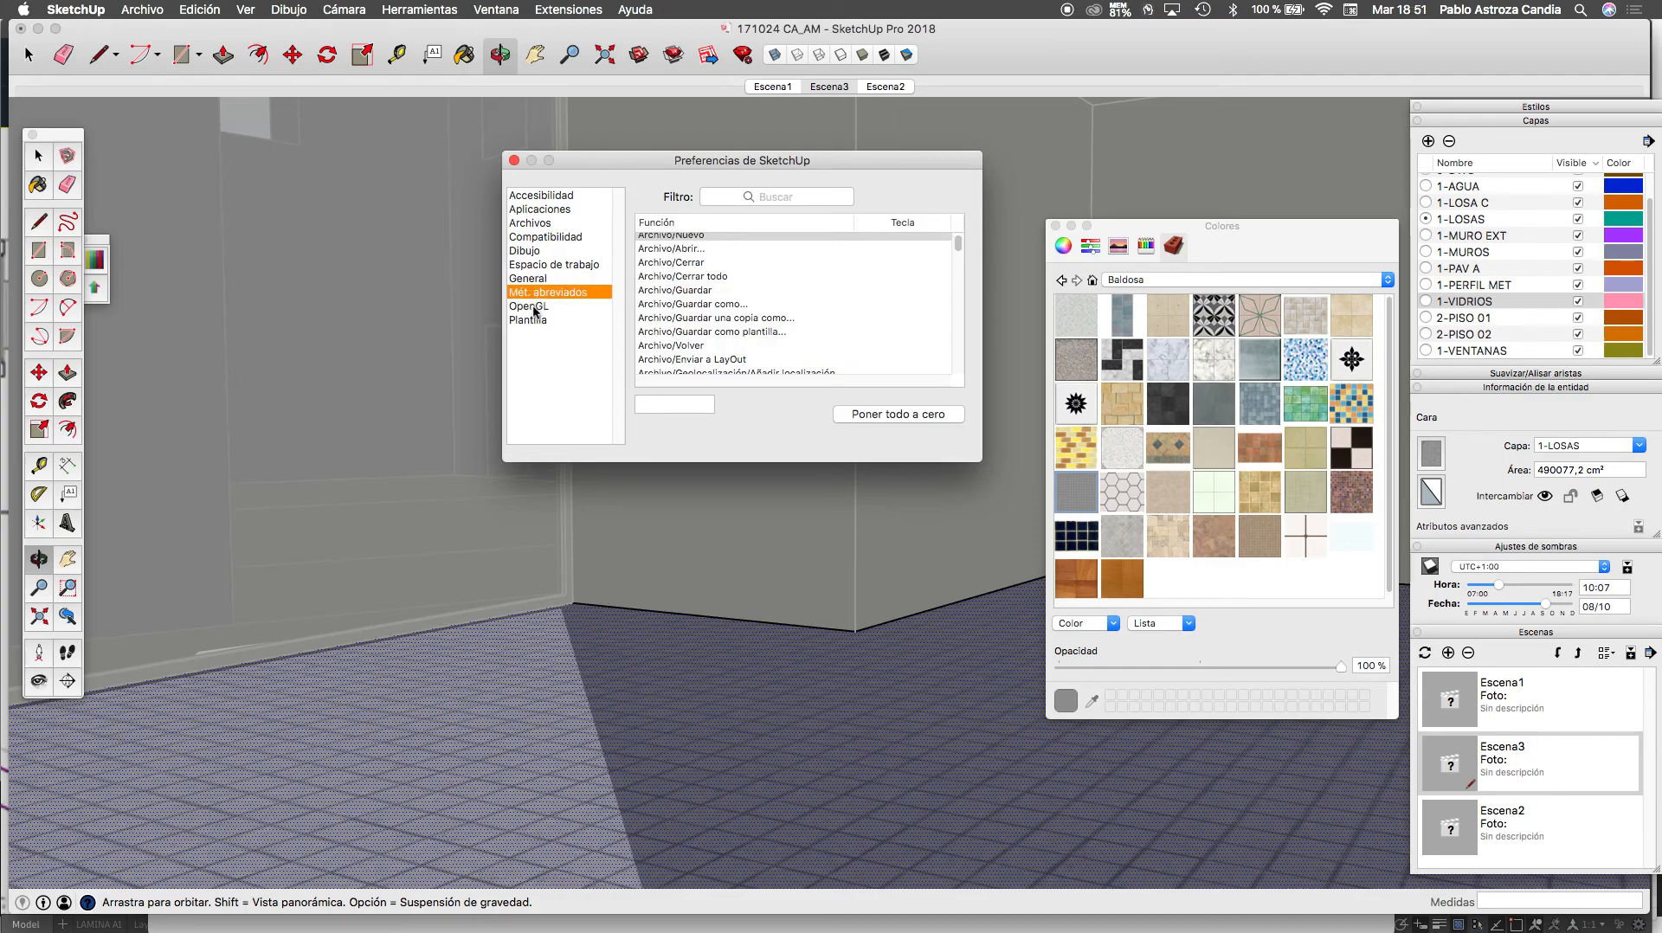
{"action": "left_click", "coordinate": [534, 308]}
{"action": "left_click", "coordinate": [533, 322]}
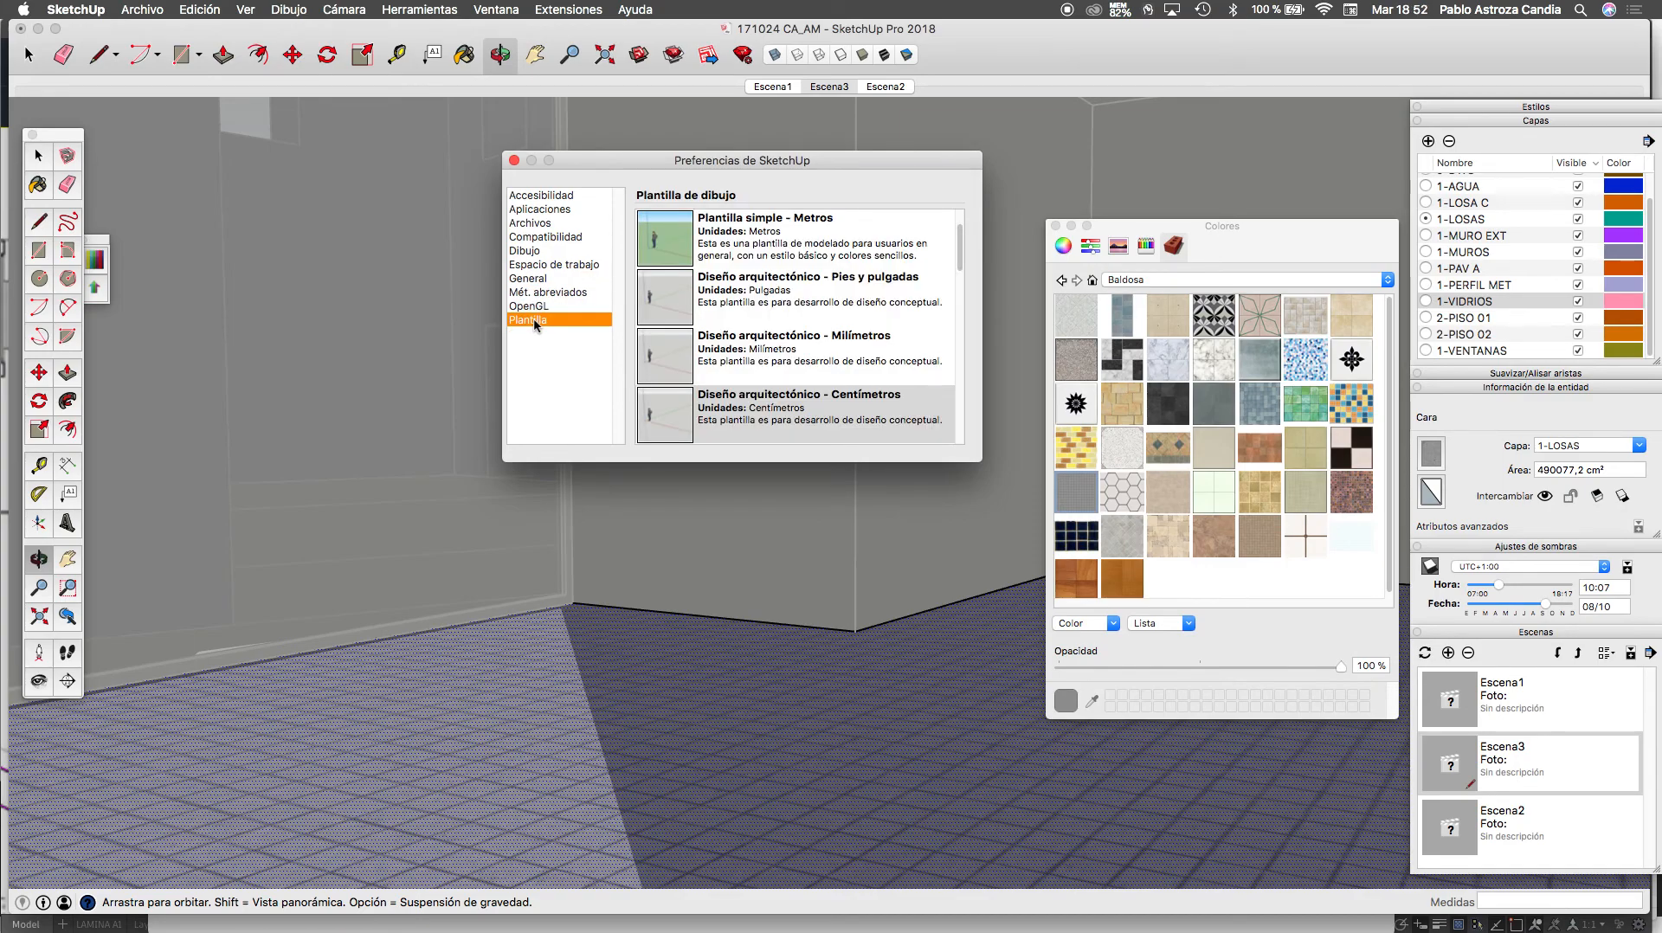
Try to enable maximum texture size in the OpenGL preferences, decline to continue, and close the preferences
{"action": "left_click", "coordinate": [537, 307]}
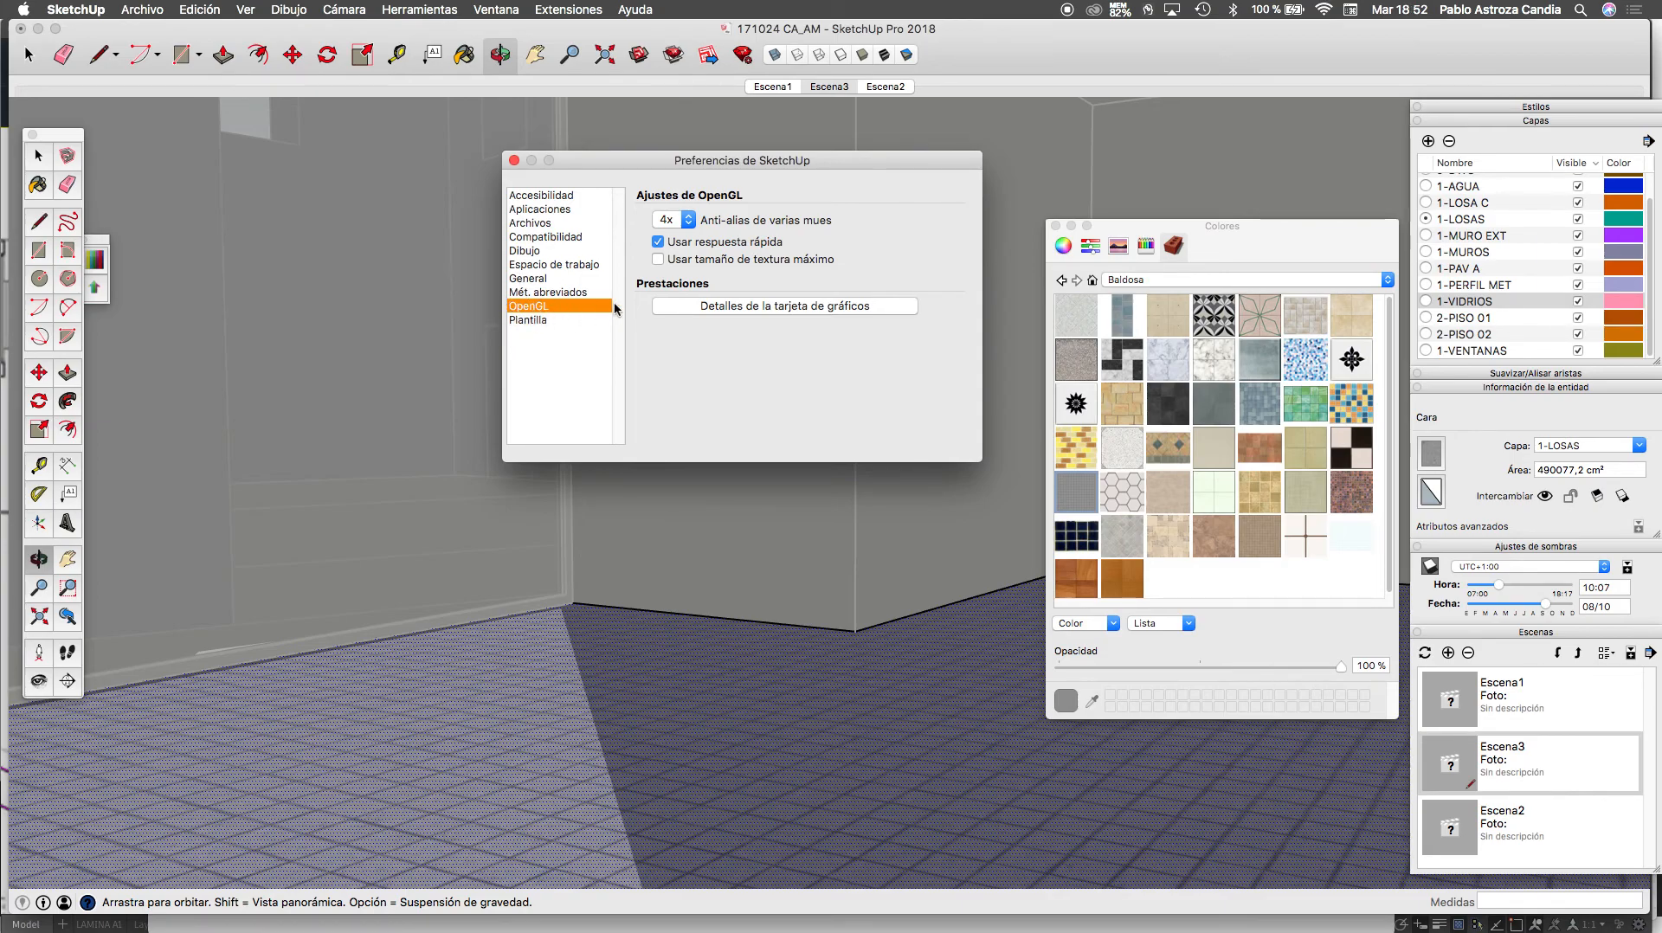
{"action": "left_click", "coordinate": [659, 259]}
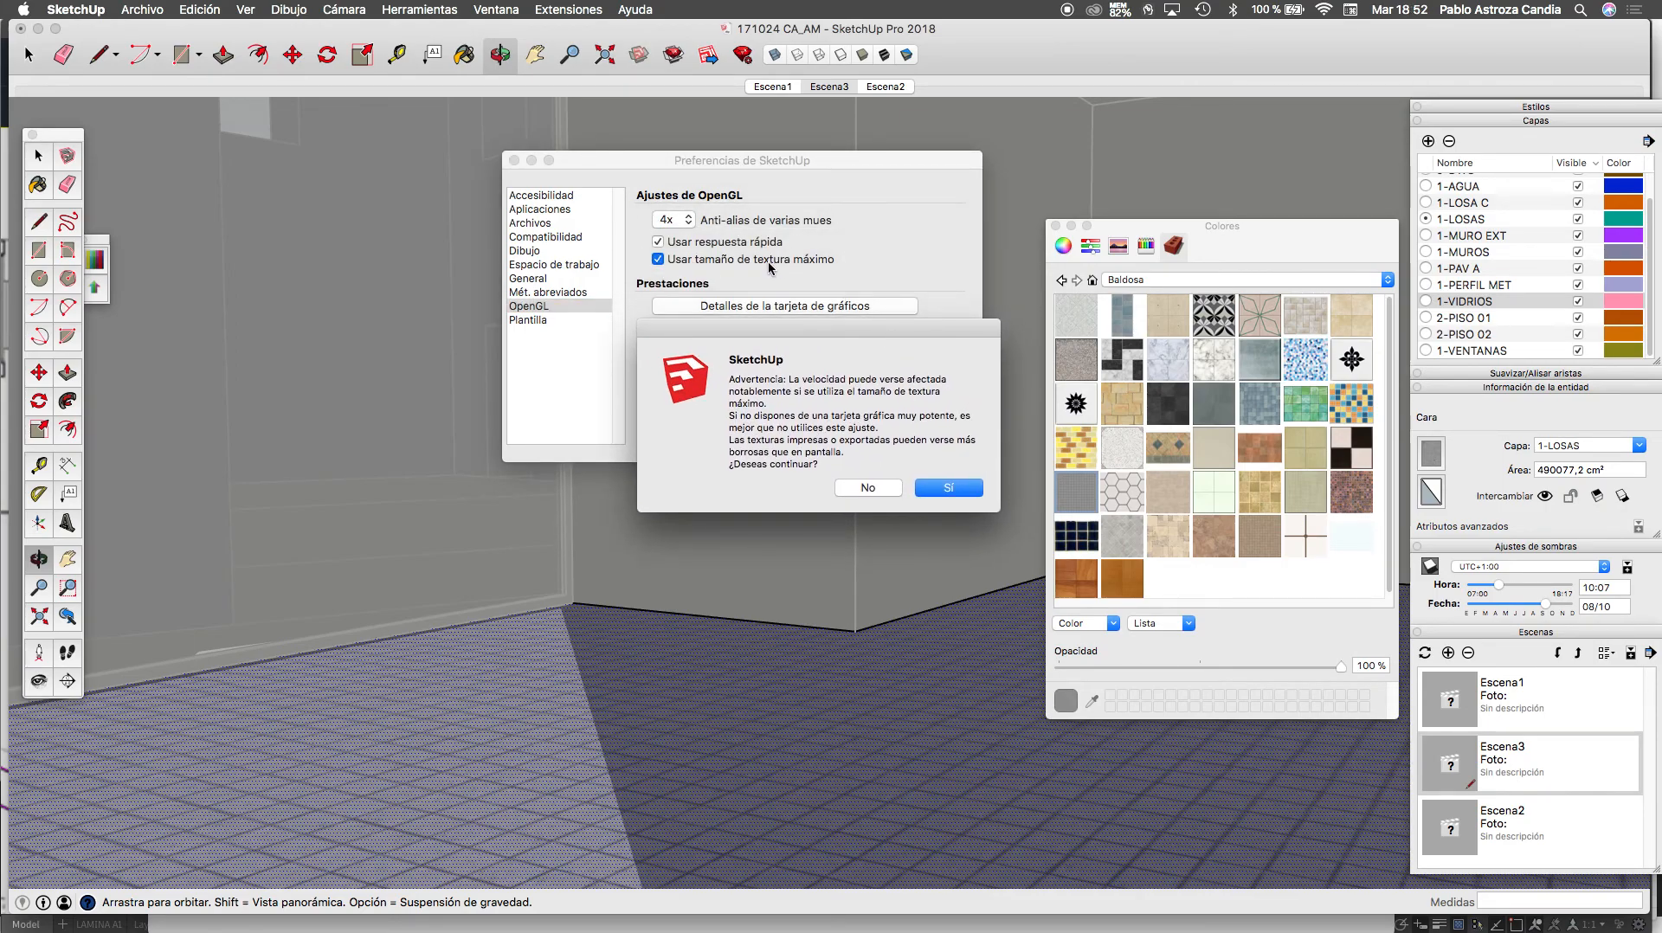
{"action": "left_click", "coordinate": [848, 486]}
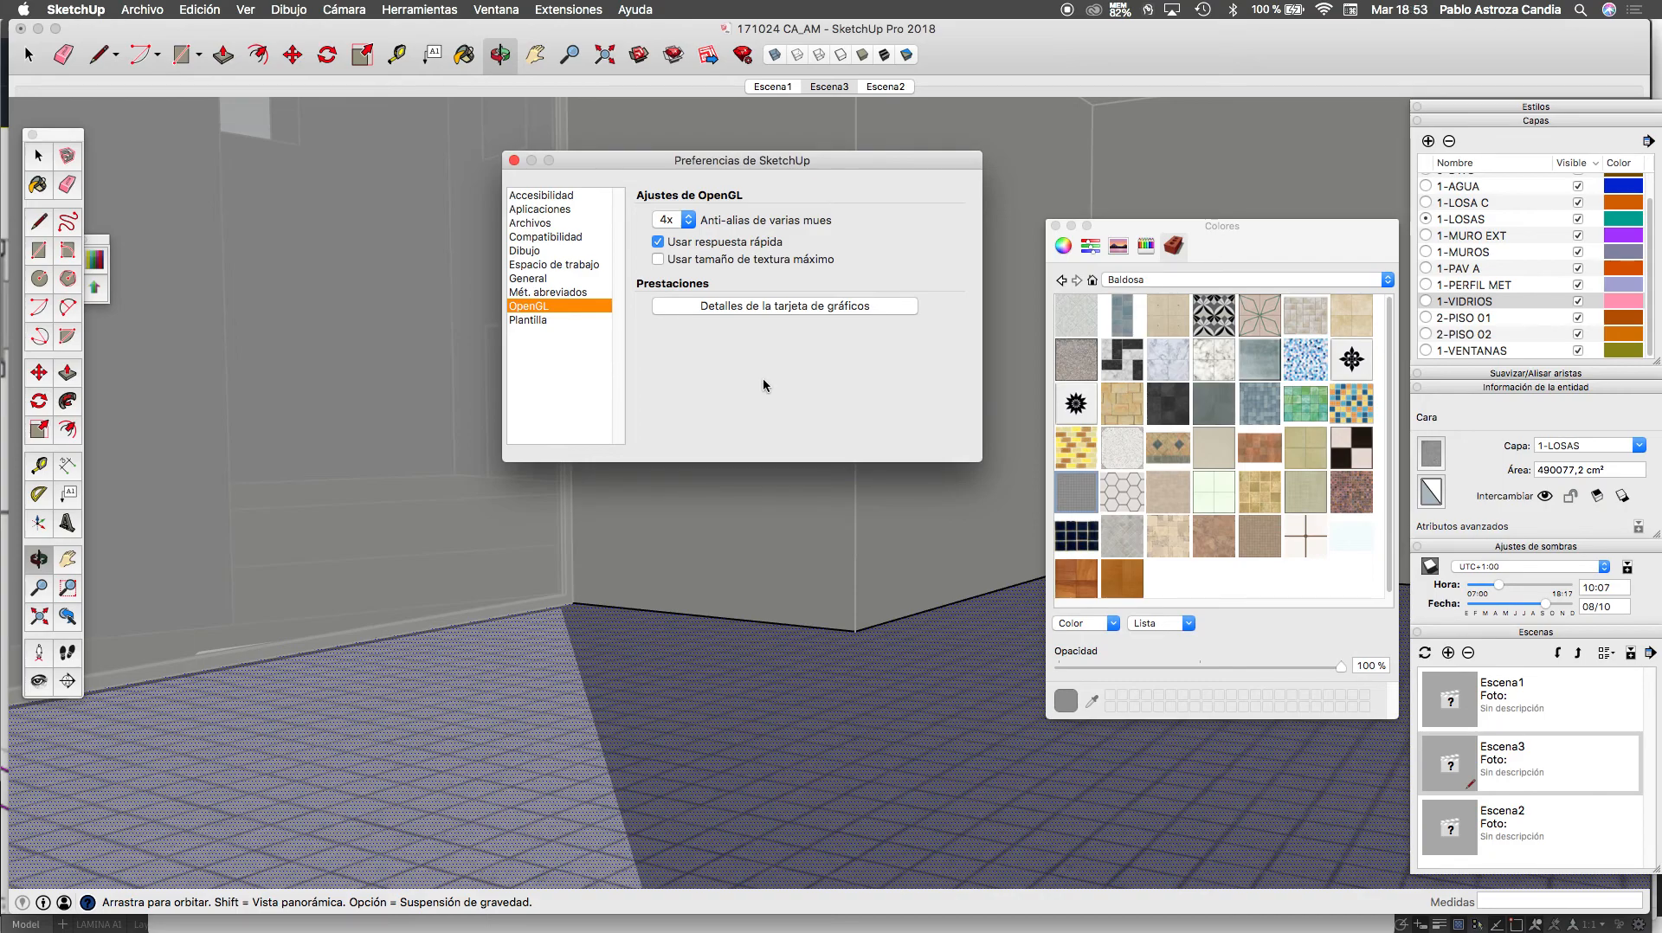
{"action": "left_click", "coordinate": [514, 160]}
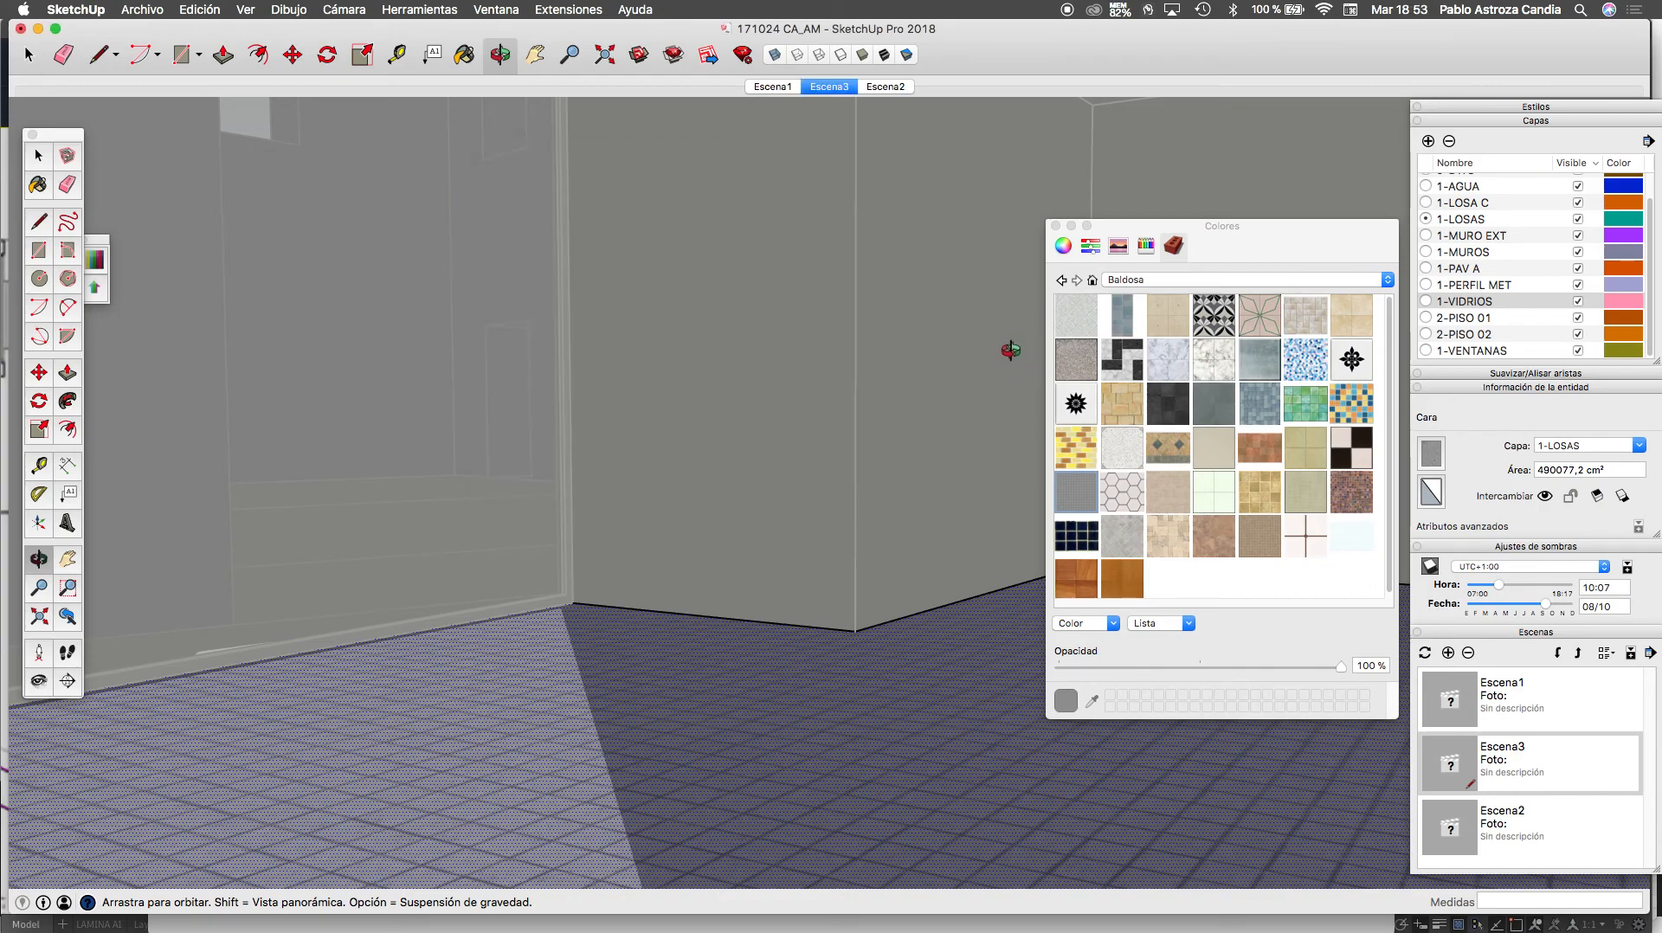
Edit the floor tile texture's position, moving its red pin onto the projecting wall corner at floor level
{"action": "right_click", "coordinate": [883, 676]}
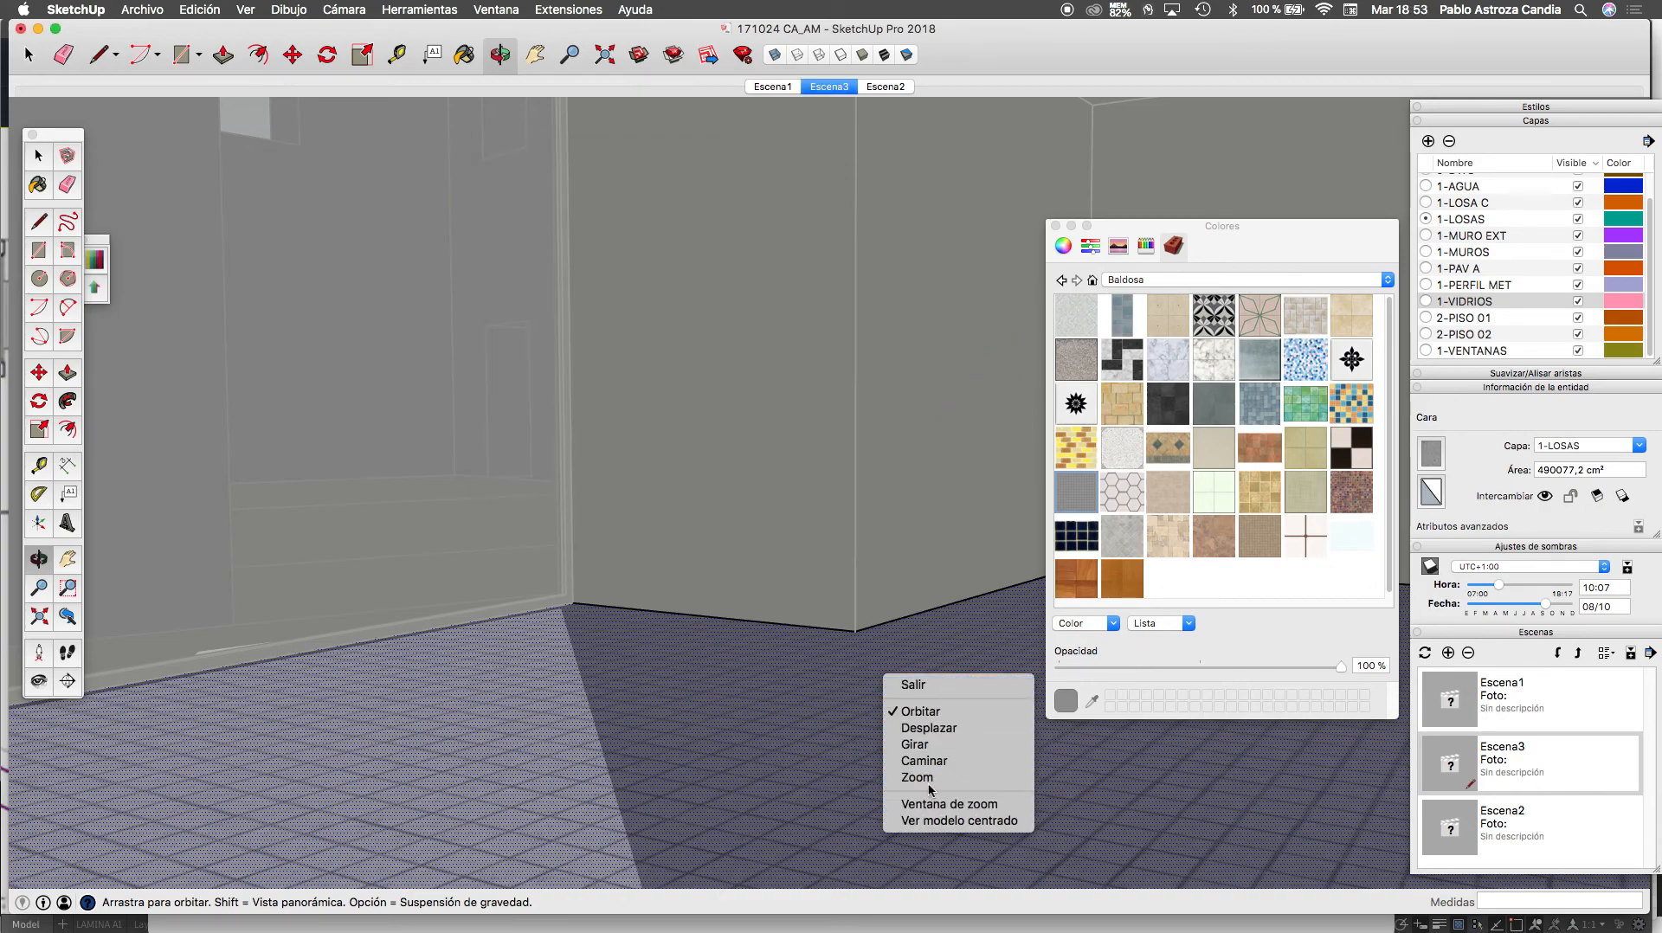
{"action": "left_click", "coordinate": [823, 697]}
{"action": "key", "text": "space"}
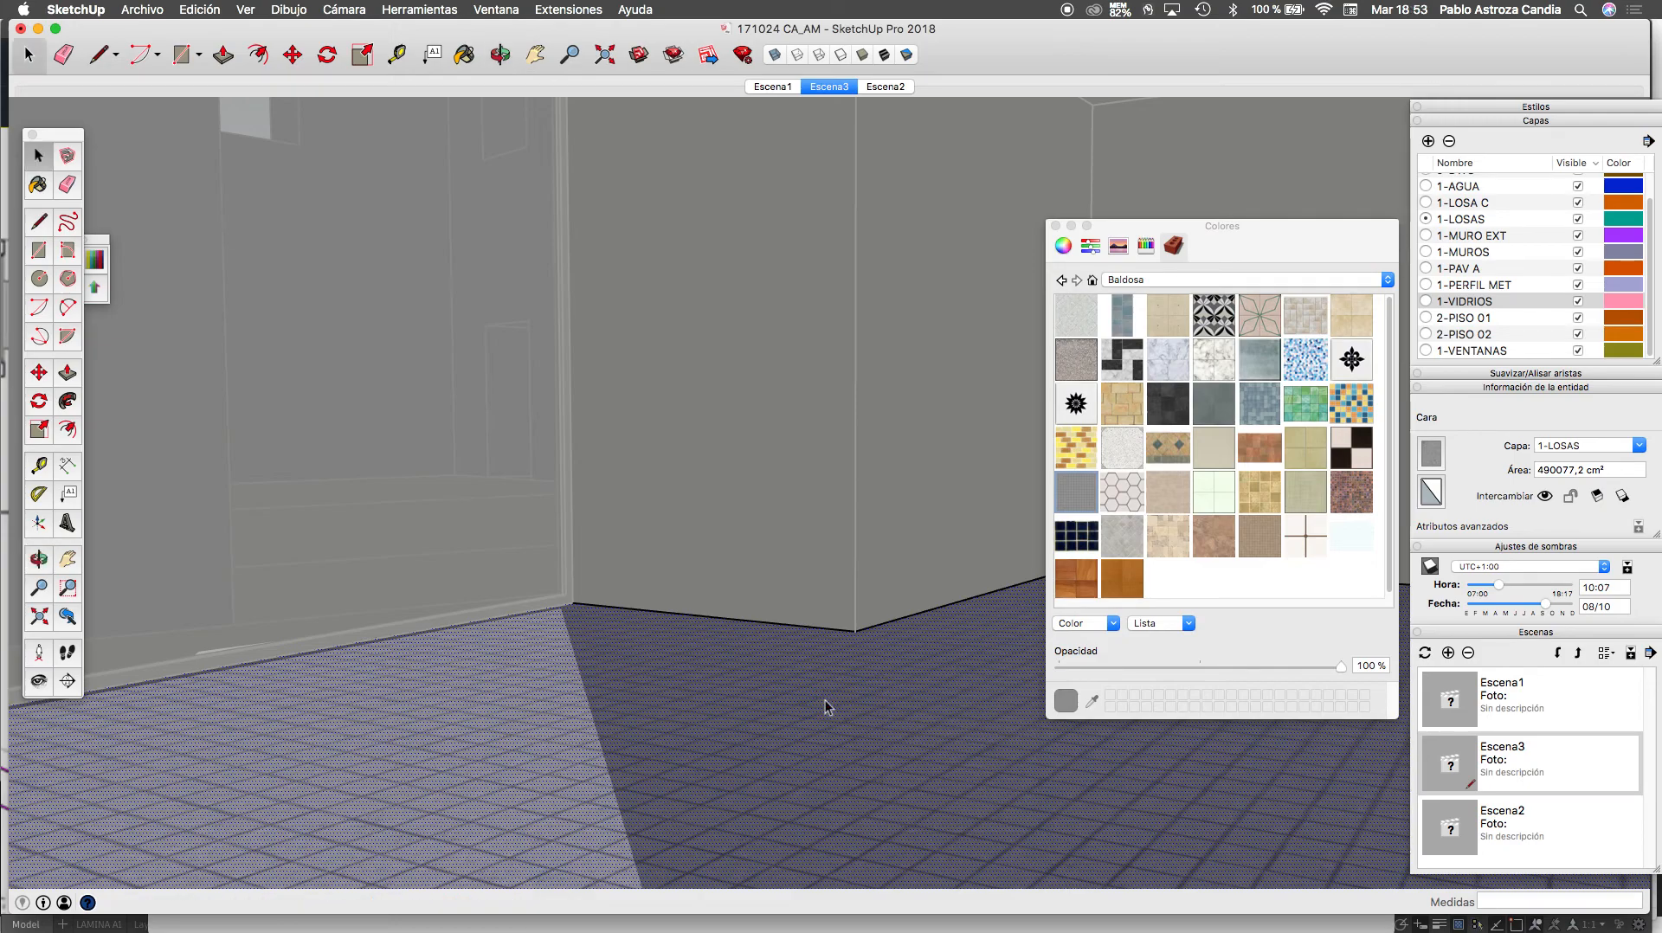
{"action": "right_click", "coordinate": [825, 703]}
{"action": "mouse_move", "coordinate": [896, 887]}
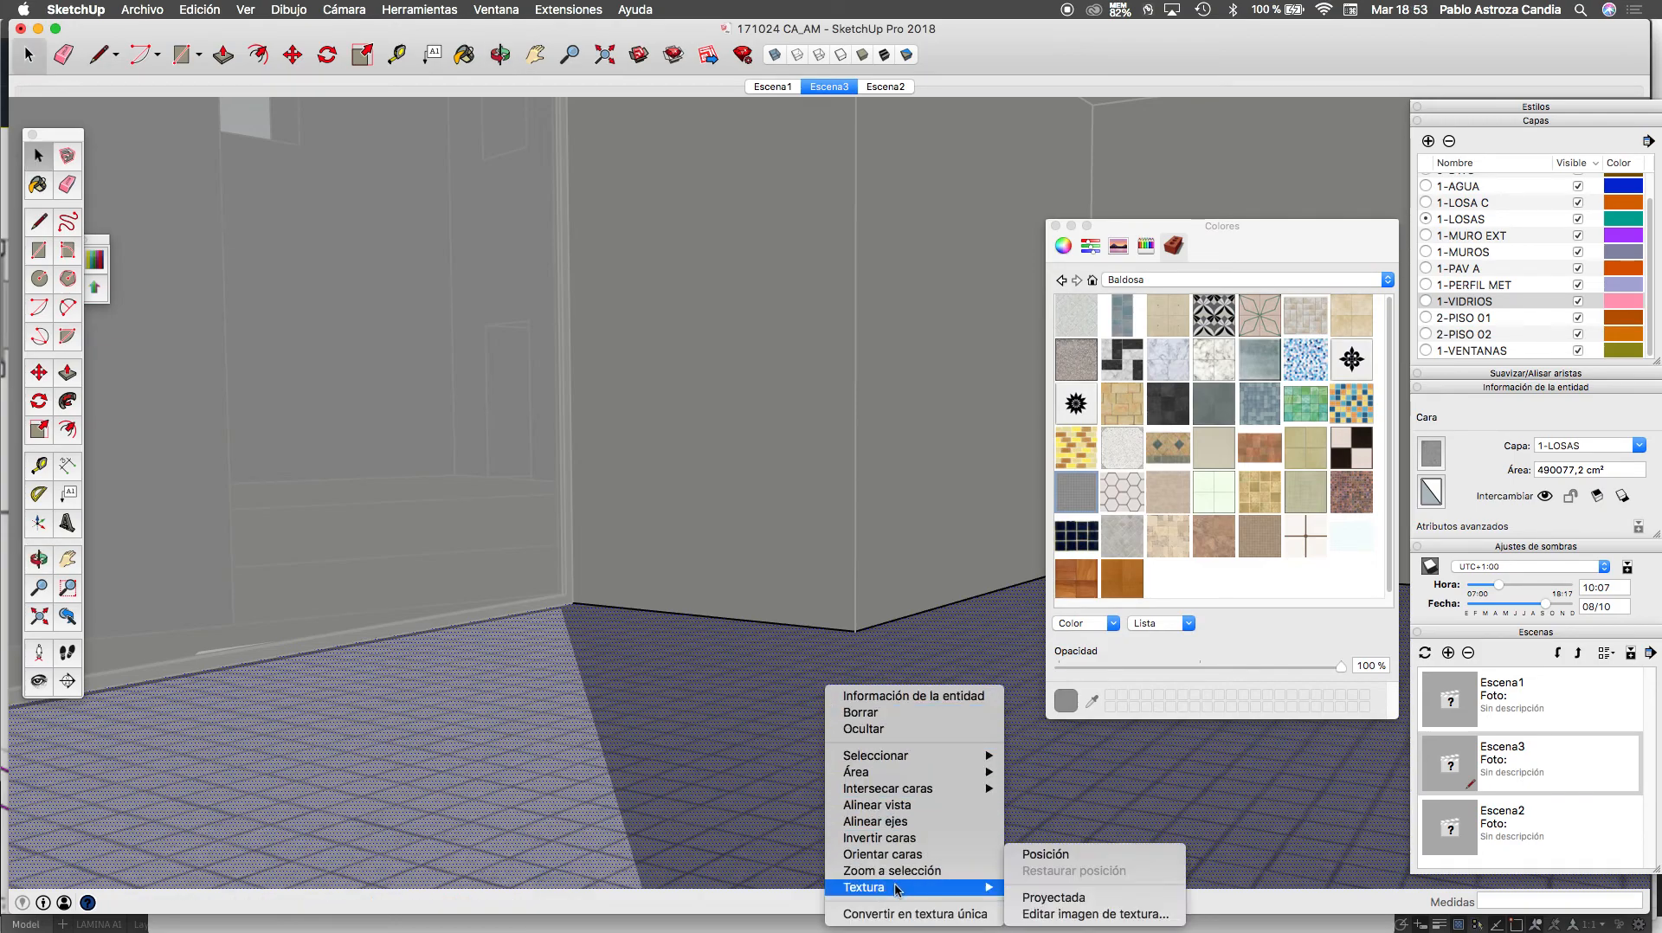
{"action": "left_click", "coordinate": [1045, 856]}
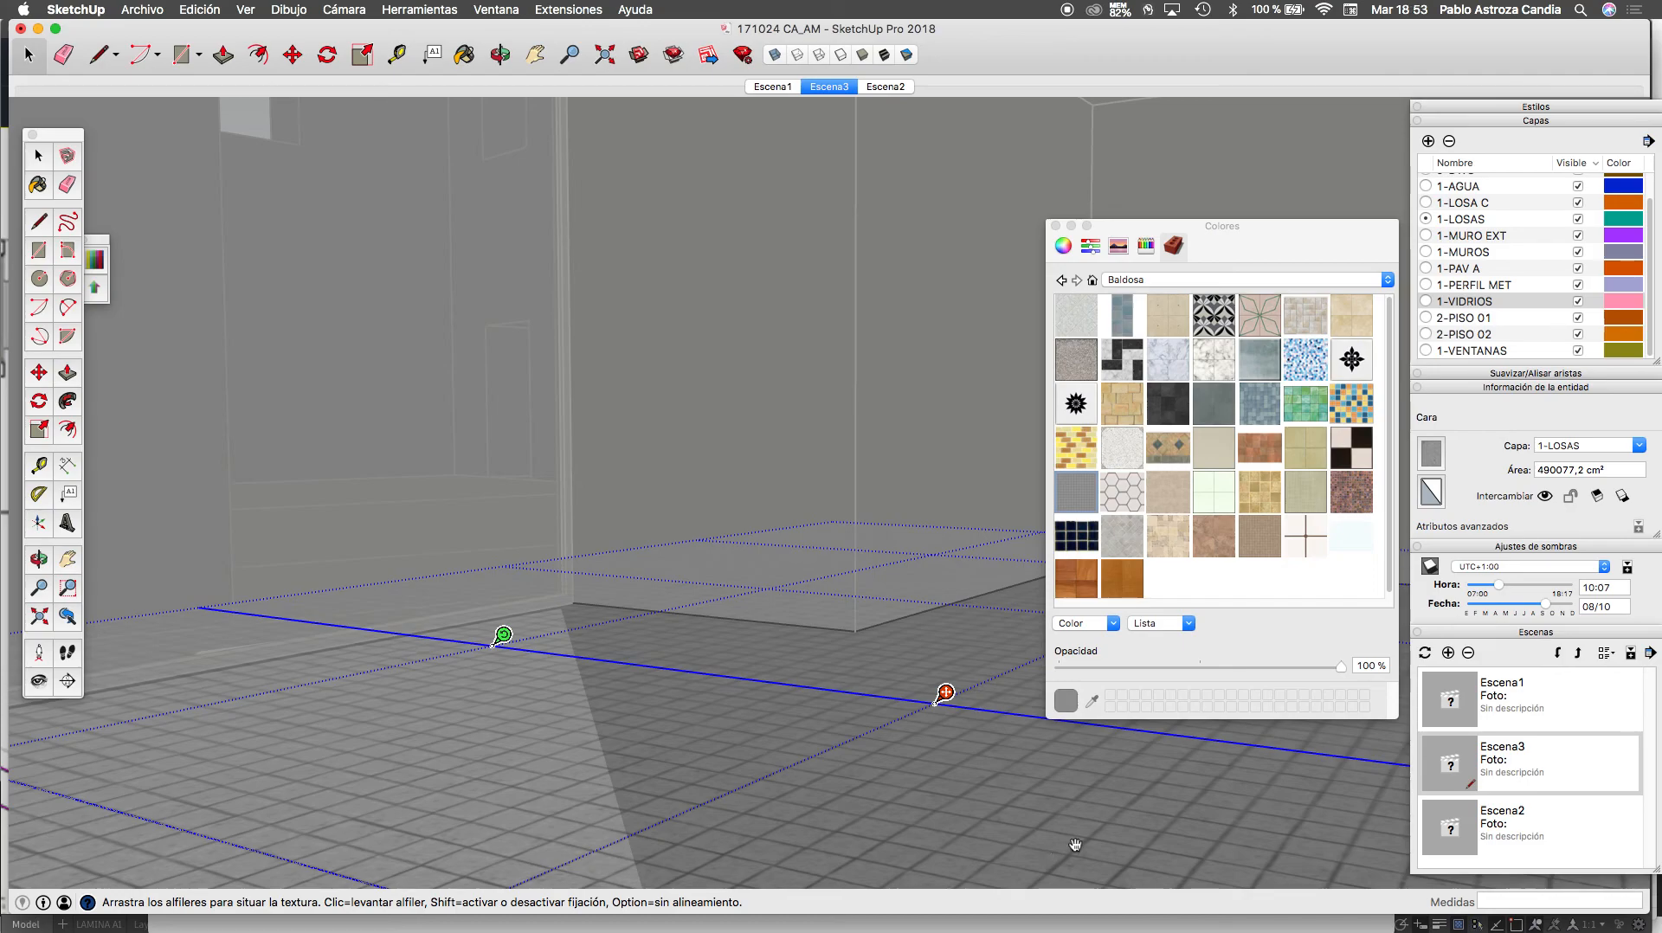
{"action": "left_click_drag", "start_coordinate": [945, 692], "coordinate": [865, 620]}
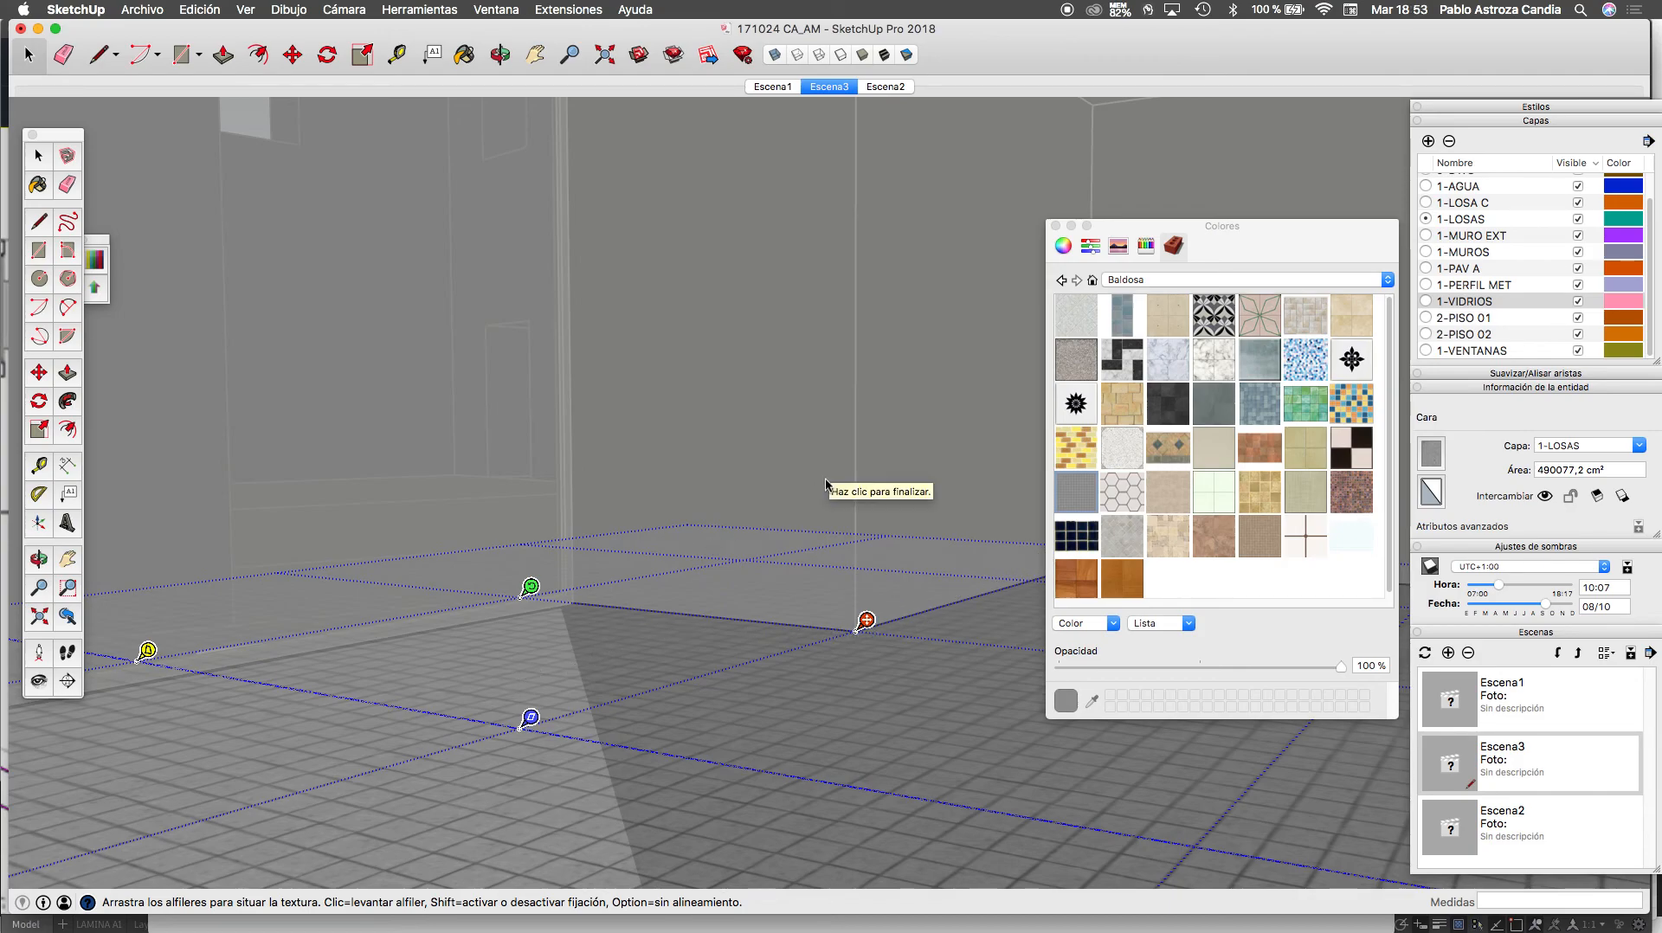
Edit the floor tile texture's position, keeping the red pin at the projecting wall corner and pulling the blue pin outward to enlarge the tiles
{"action": "left_click", "coordinate": [67, 652]}
{"action": "left_click_drag", "start_coordinate": [478, 558], "coordinate": [681, 517]}
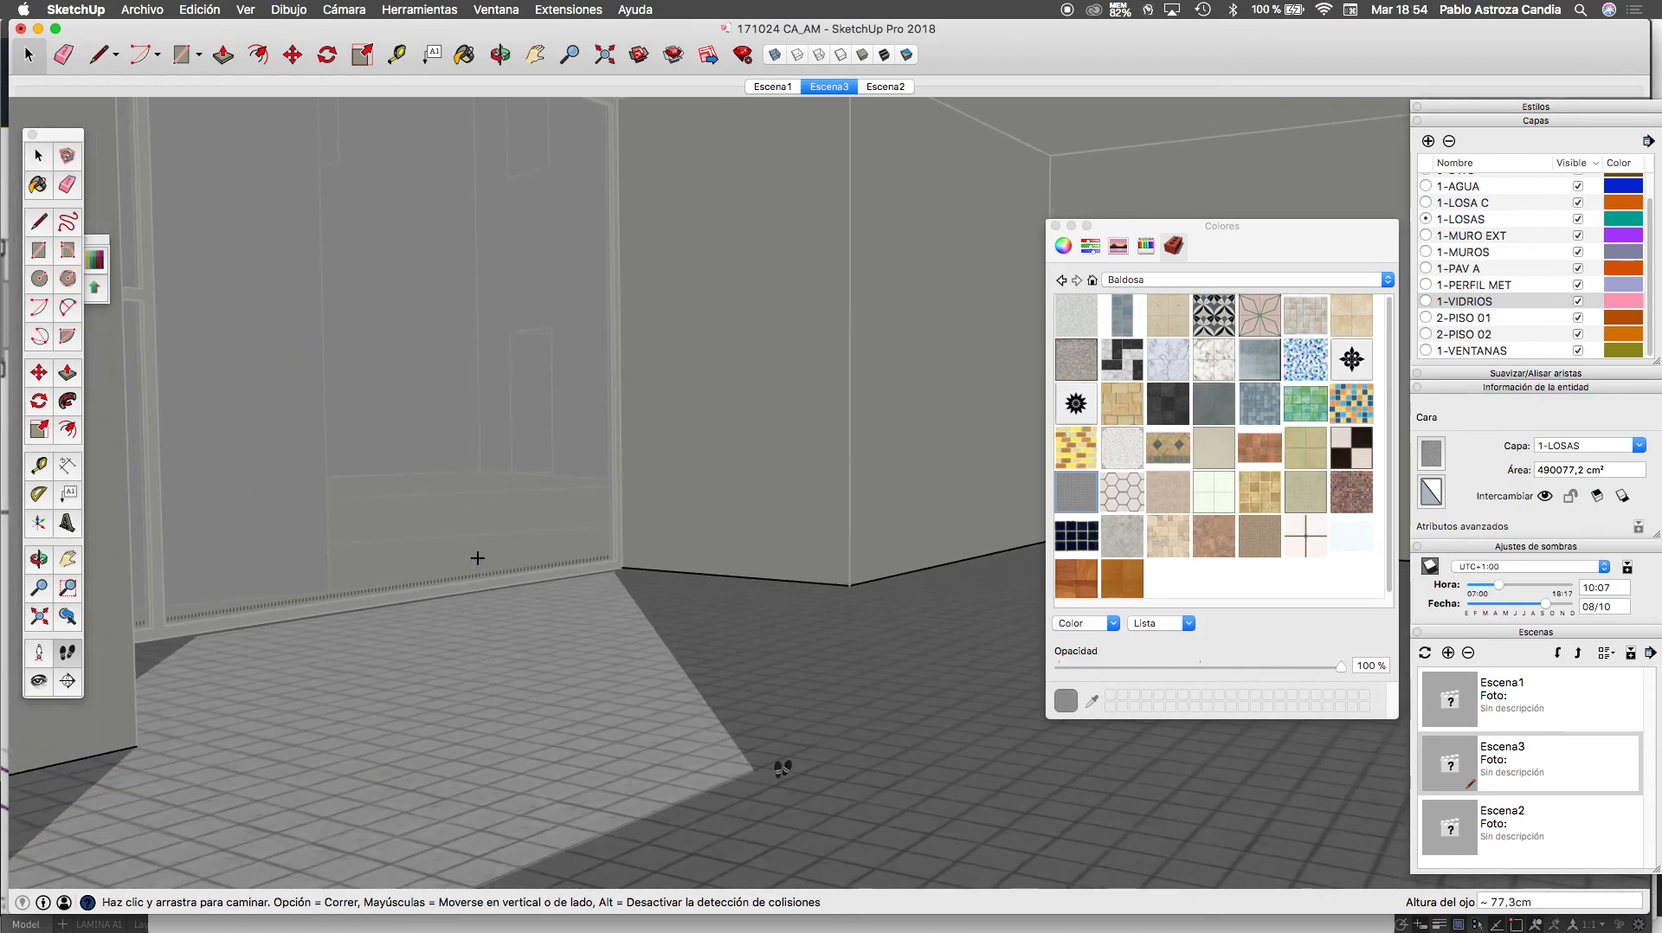
{"action": "left_click", "coordinate": [38, 156]}
{"action": "left_click", "coordinate": [584, 636]}
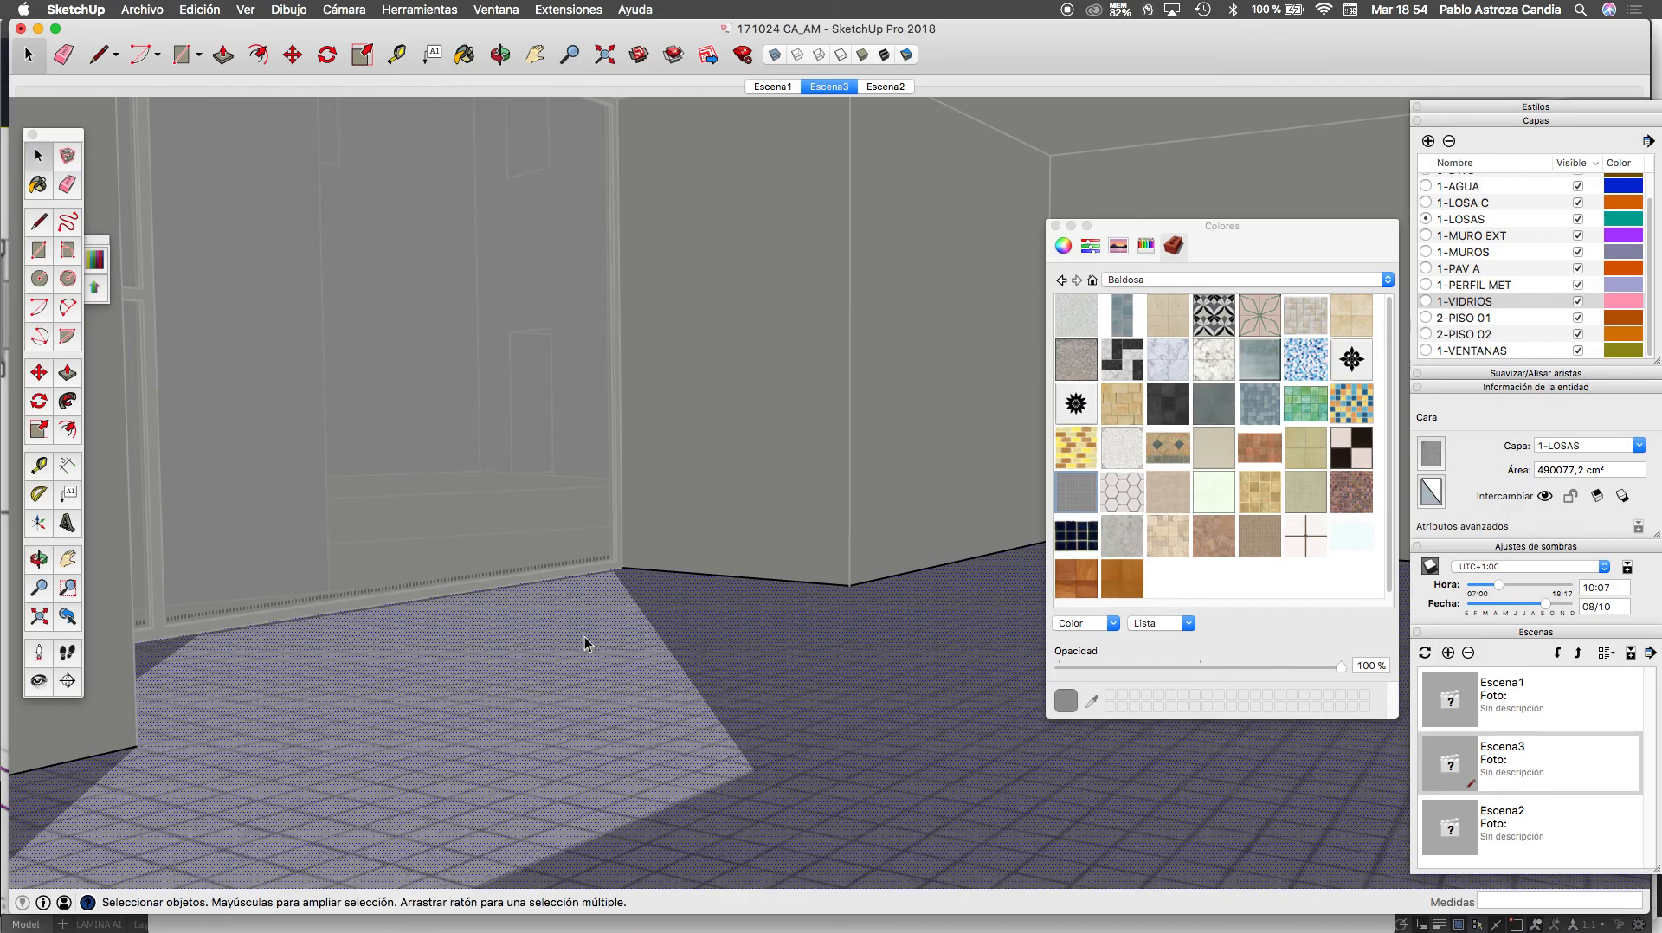
{"action": "right_click", "coordinate": [604, 632]}
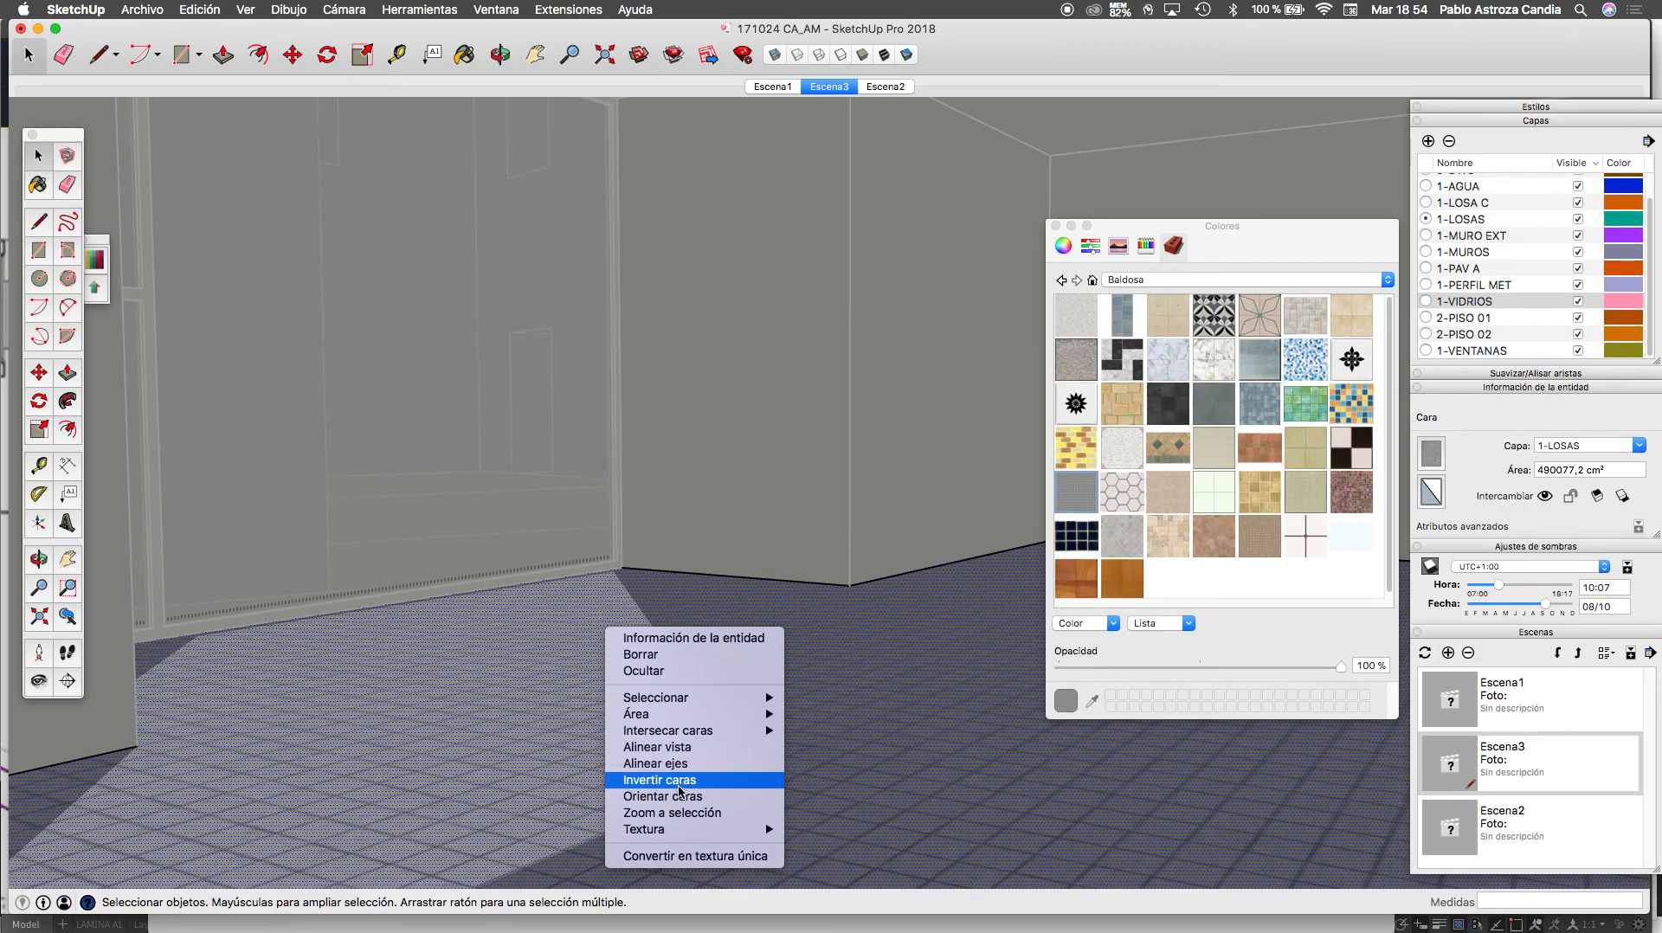
{"action": "mouse_move", "coordinate": [740, 828]}
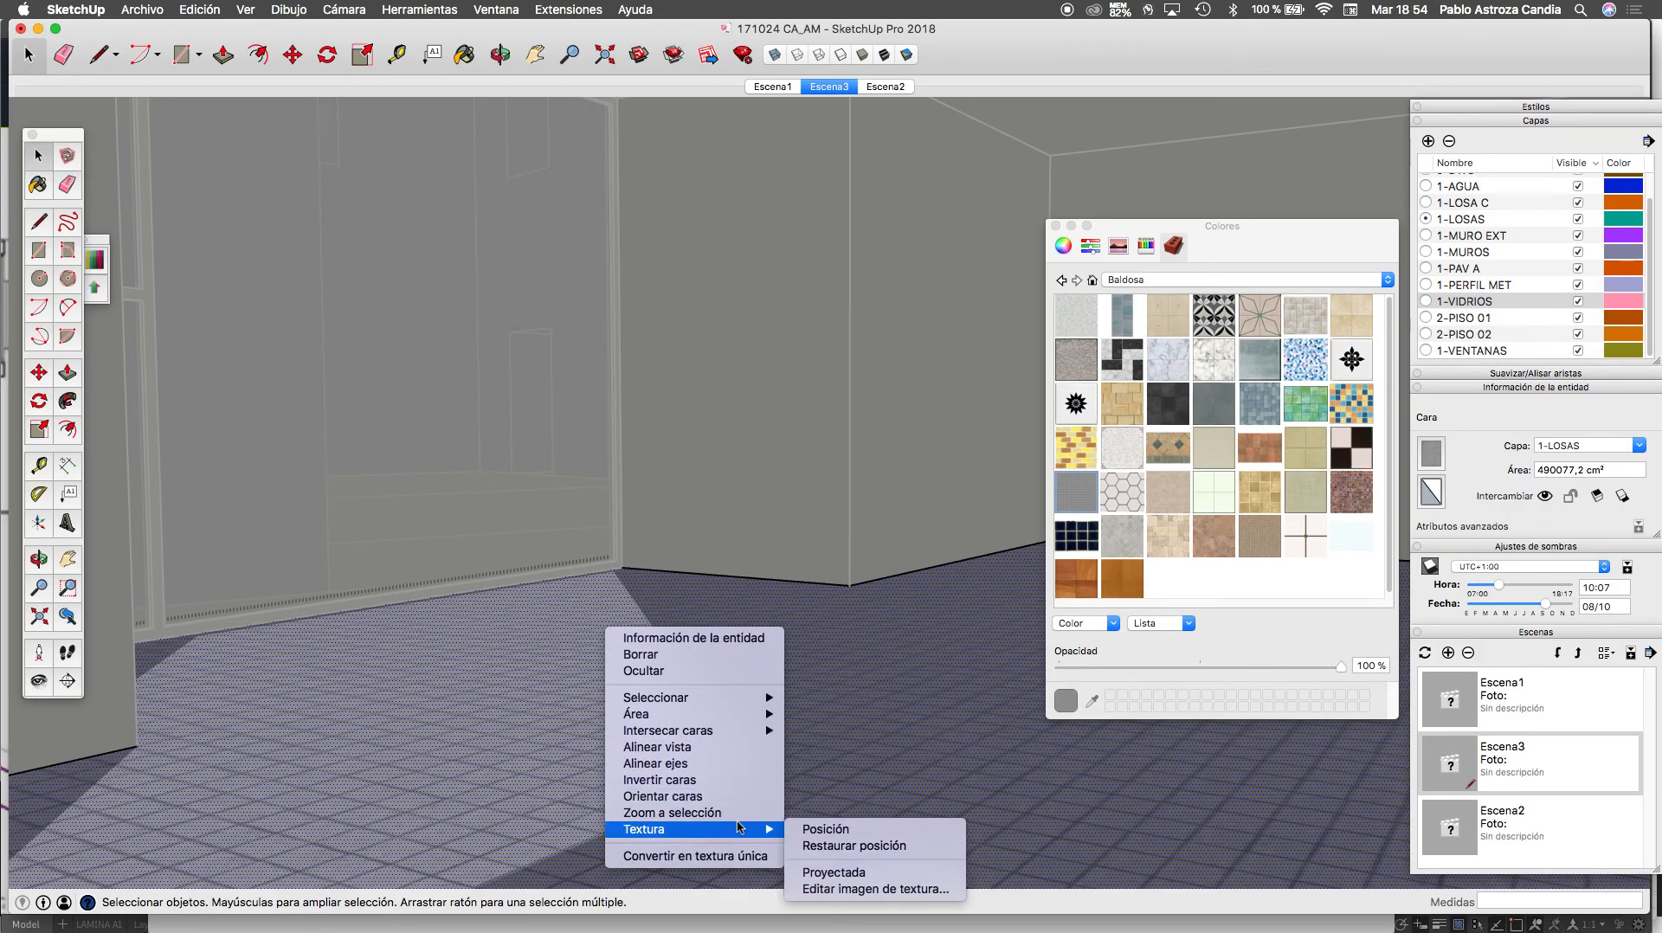
{"action": "left_click", "coordinate": [798, 828]}
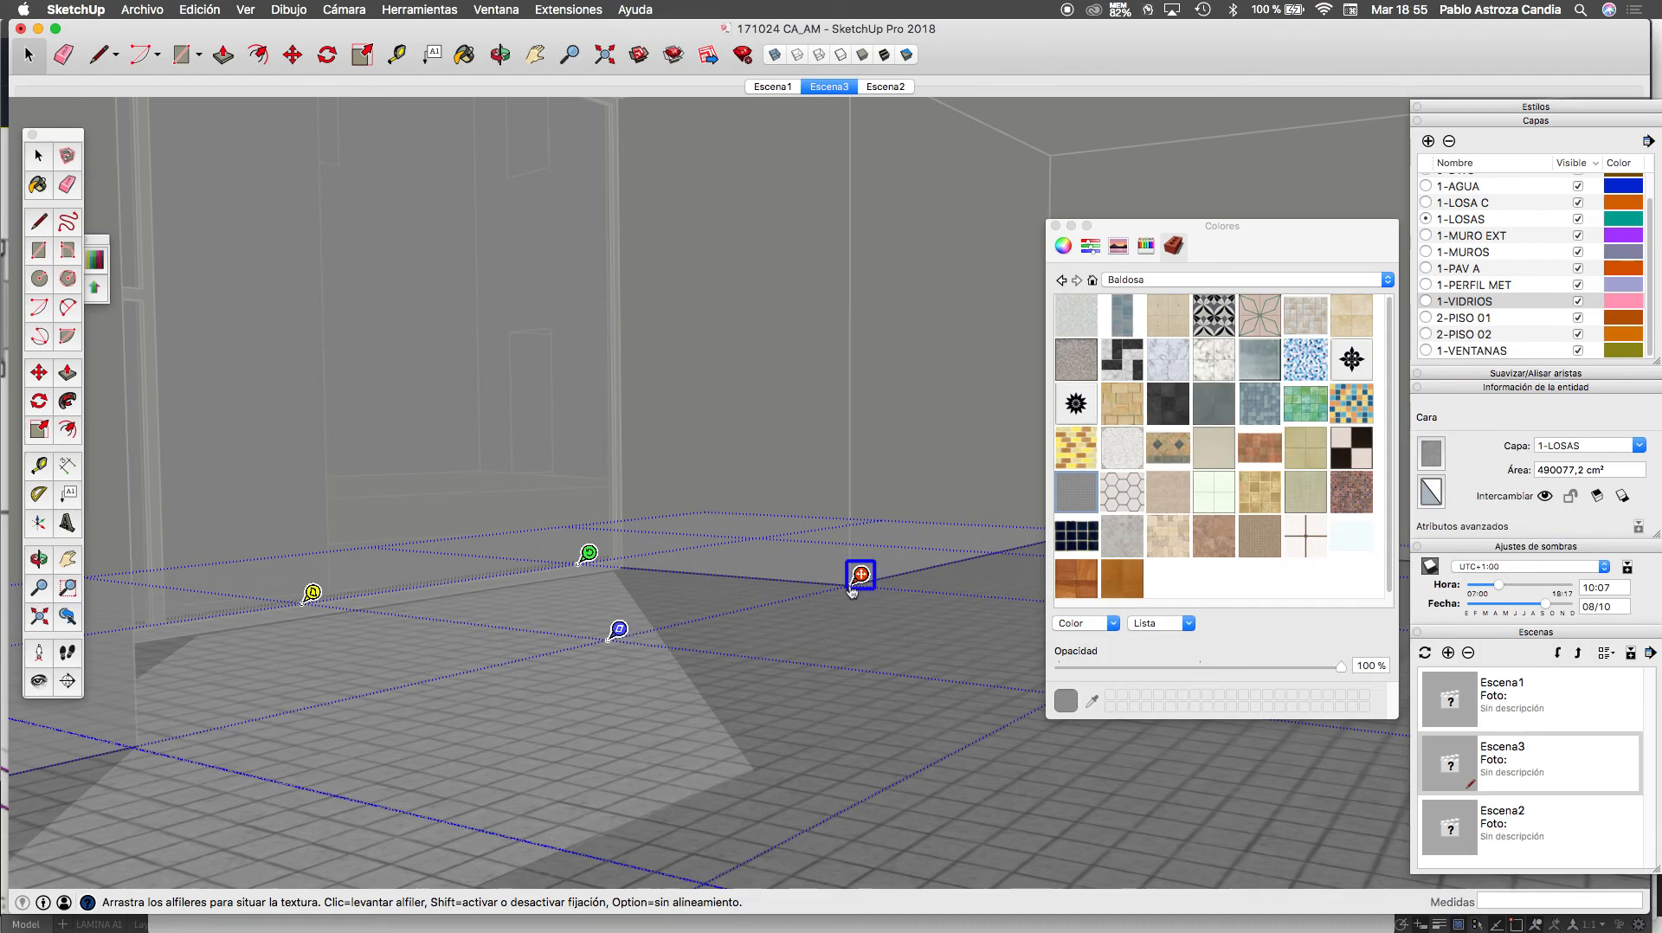
{"action": "mouse_move", "coordinate": [850, 586]}
{"action": "left_mouse_down"}
{"action": "mouse_move", "coordinate": [732, 640]}
{"action": "mouse_move", "coordinate": [582, 632]}
{"action": "mouse_move", "coordinate": [861, 574]}
{"action": "left_mouse_up"}
{"action": "mouse_move", "coordinate": [302, 604]}
{"action": "left_mouse_down"}
{"action": "mouse_move", "coordinate": [275, 616]}
{"action": "mouse_move", "coordinate": [306, 608]}
{"action": "left_mouse_up"}
{"action": "left_click_drag", "start_coordinate": [894, 595], "coordinate": [870, 585]}
{"action": "left_click_drag", "start_coordinate": [613, 644], "coordinate": [367, 802]}
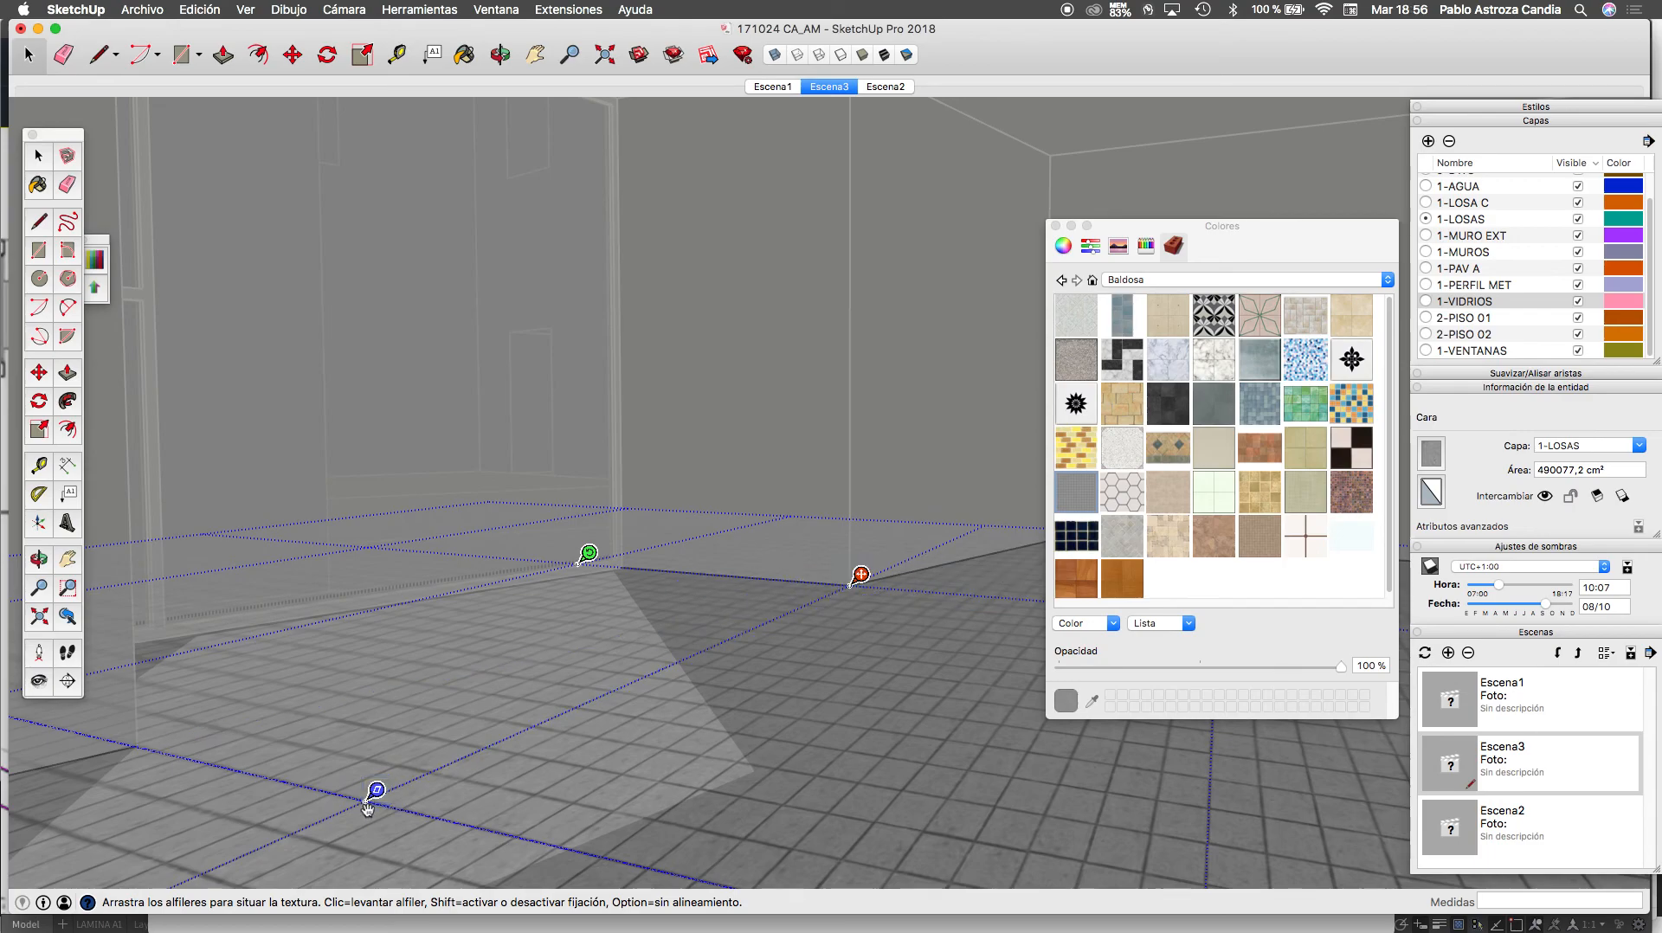
{"action": "left_click", "coordinate": [576, 483]}
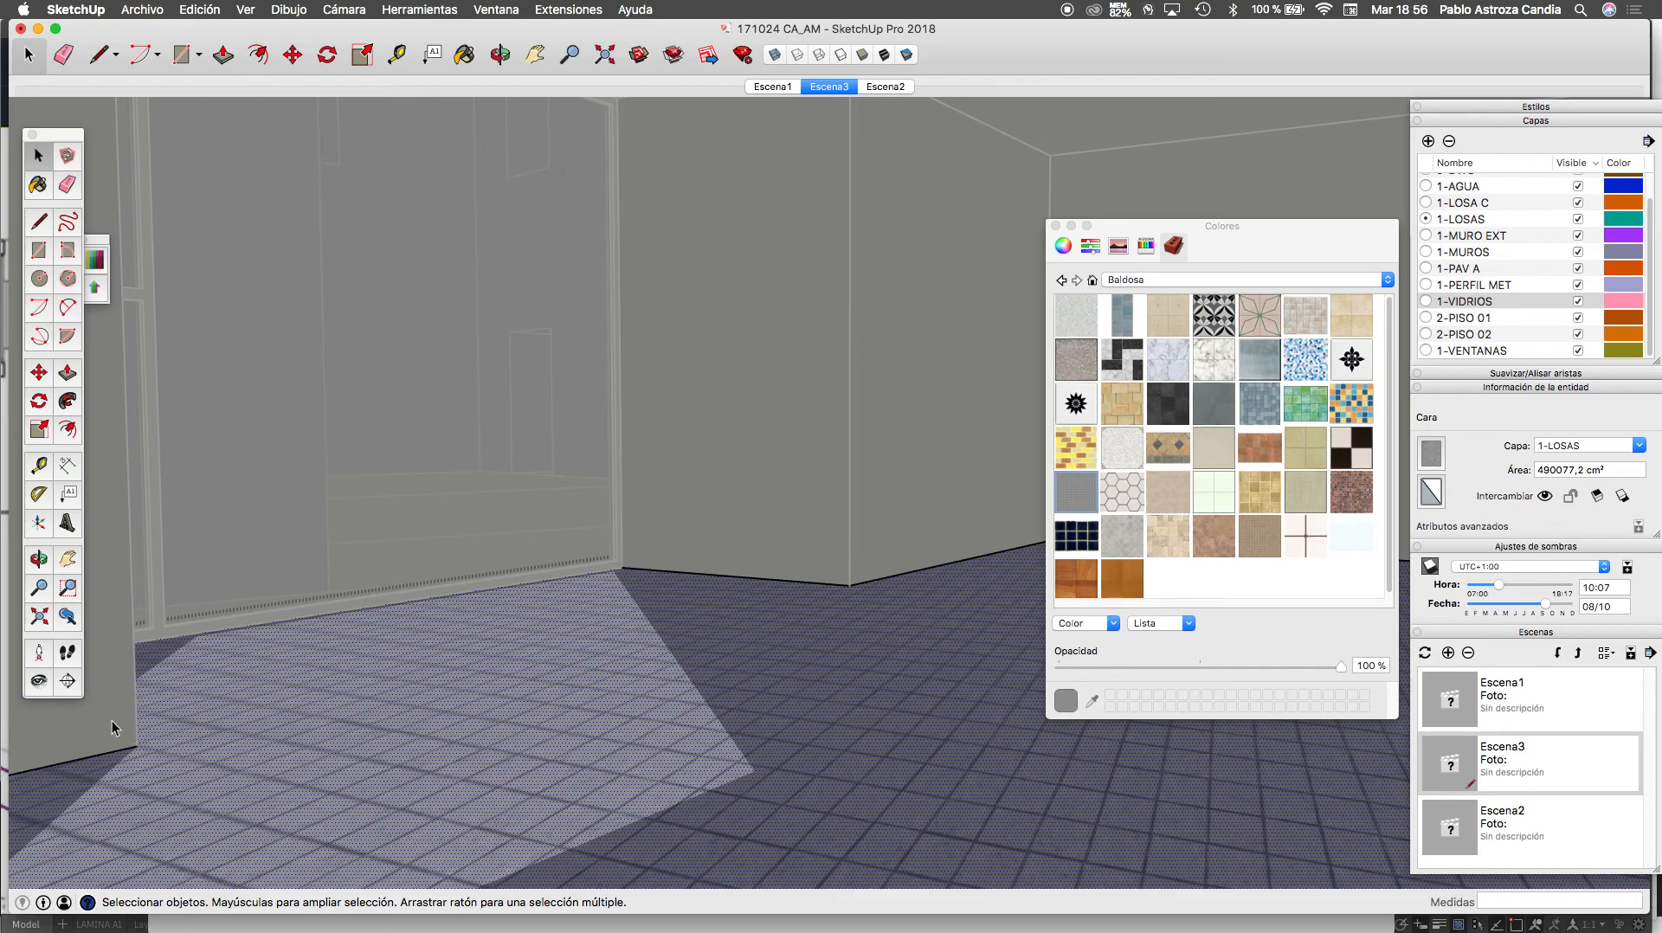
{"action": "right_click", "coordinate": [525, 594]}
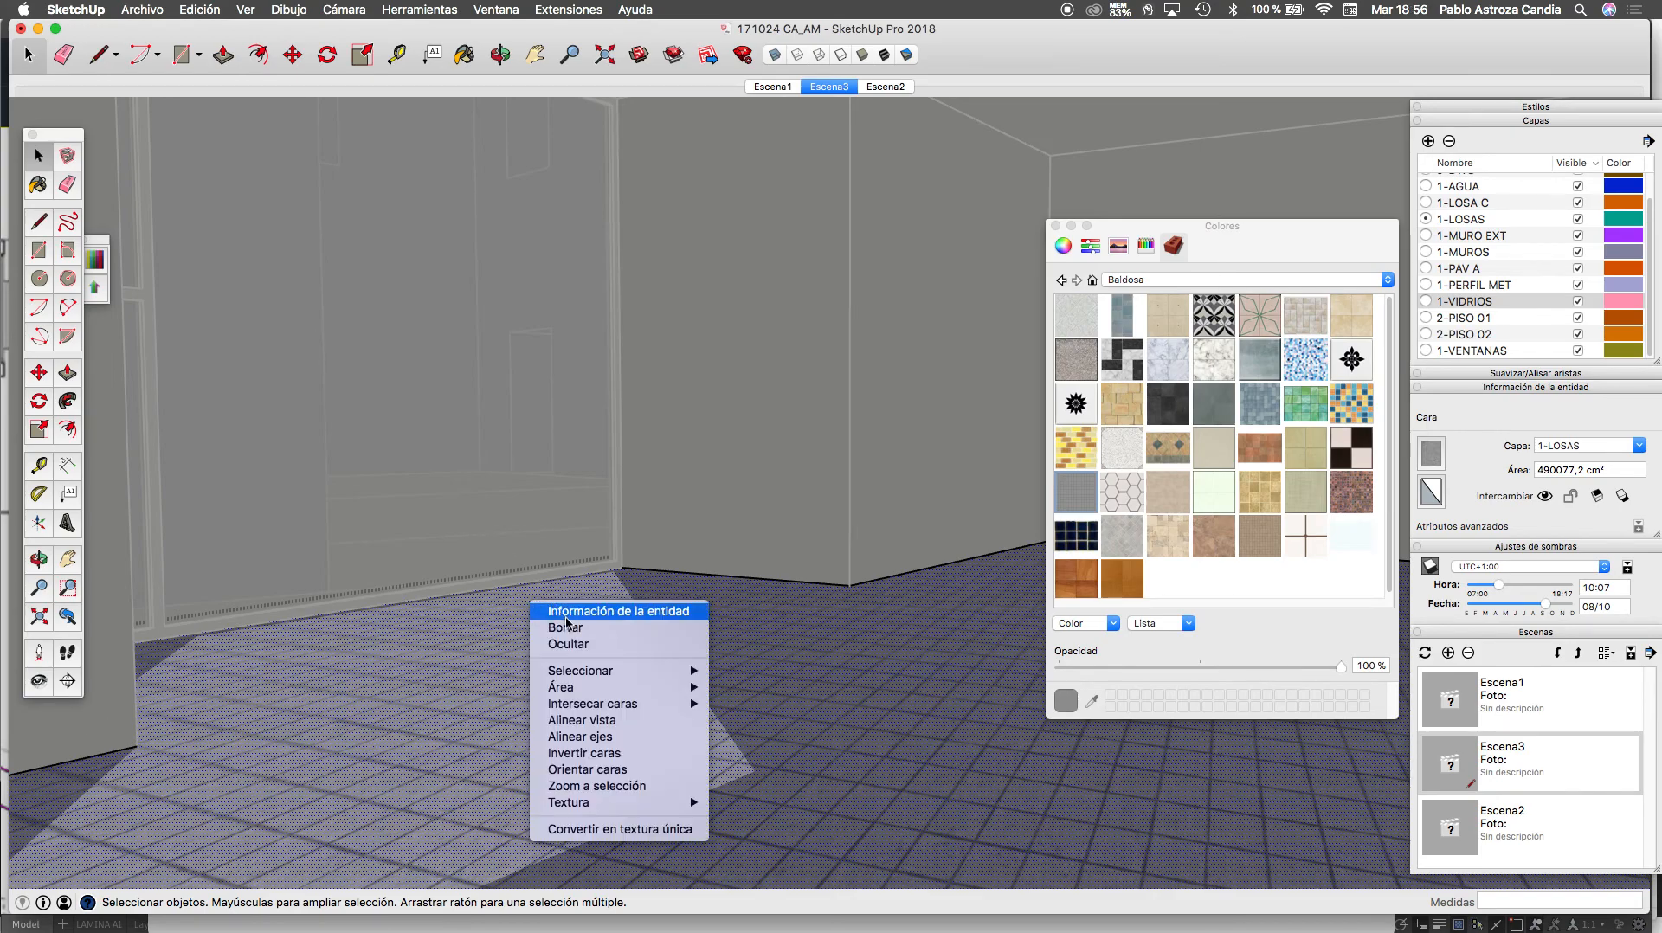
{"action": "mouse_move", "coordinate": [637, 804]}
{"action": "left_click", "coordinate": [789, 649]}
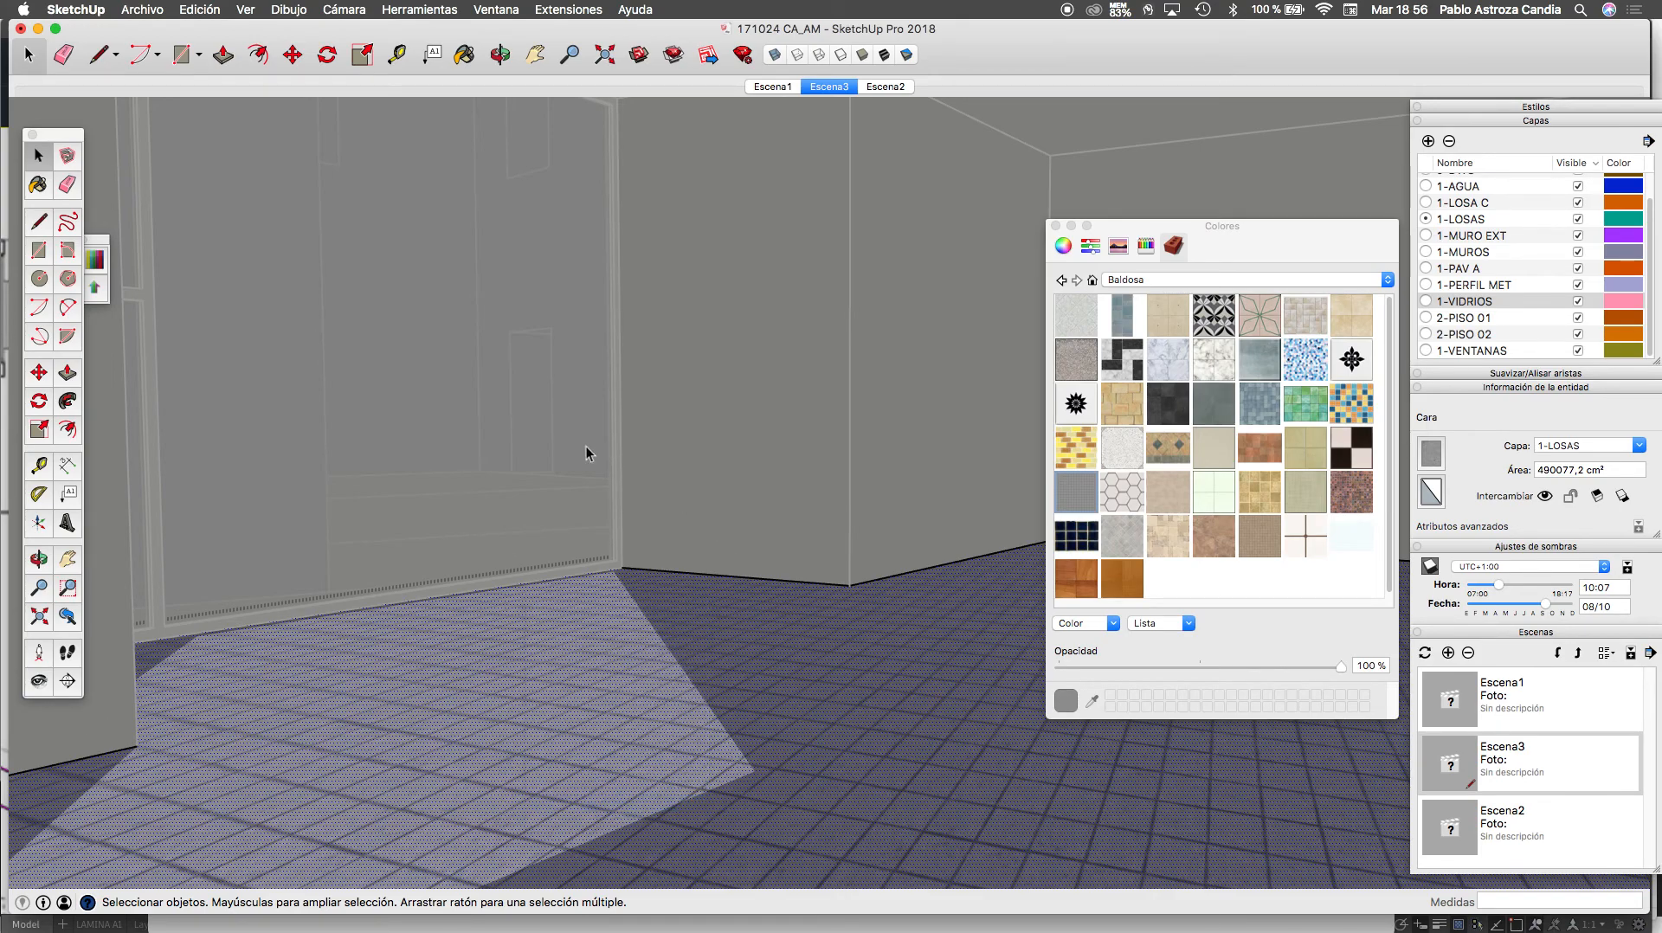
{"action": "left_click", "coordinate": [568, 432]}
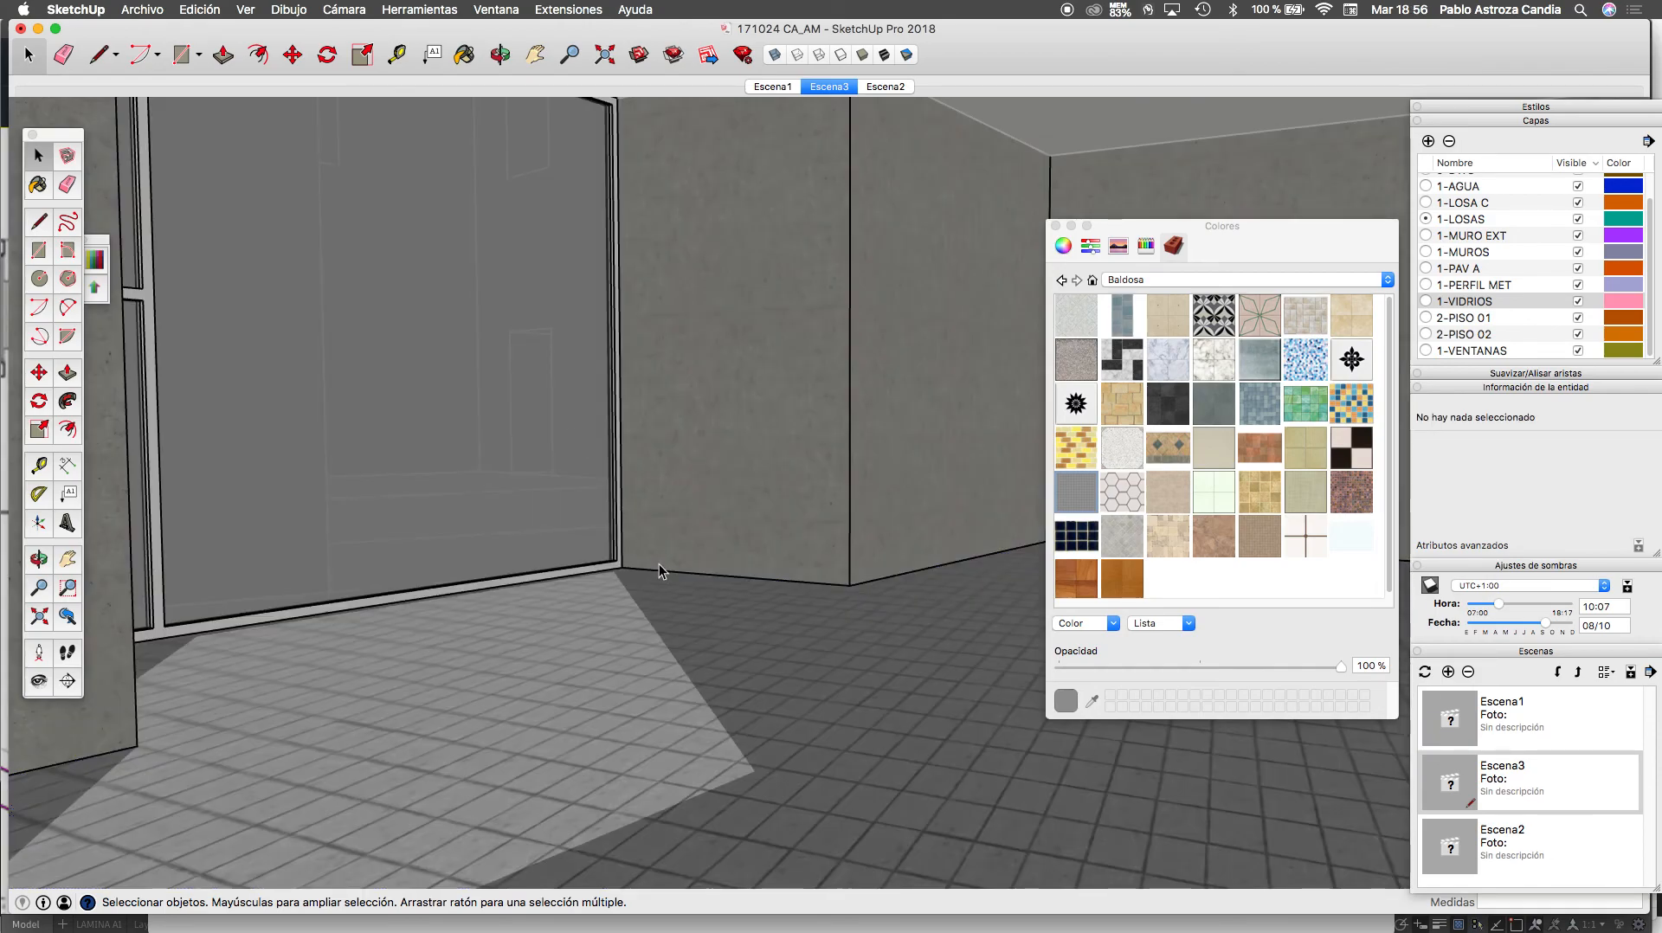
Position the camera at the base of the wall and look around the room to examine the tiled floor
{"action": "left_click", "coordinate": [38, 652]}
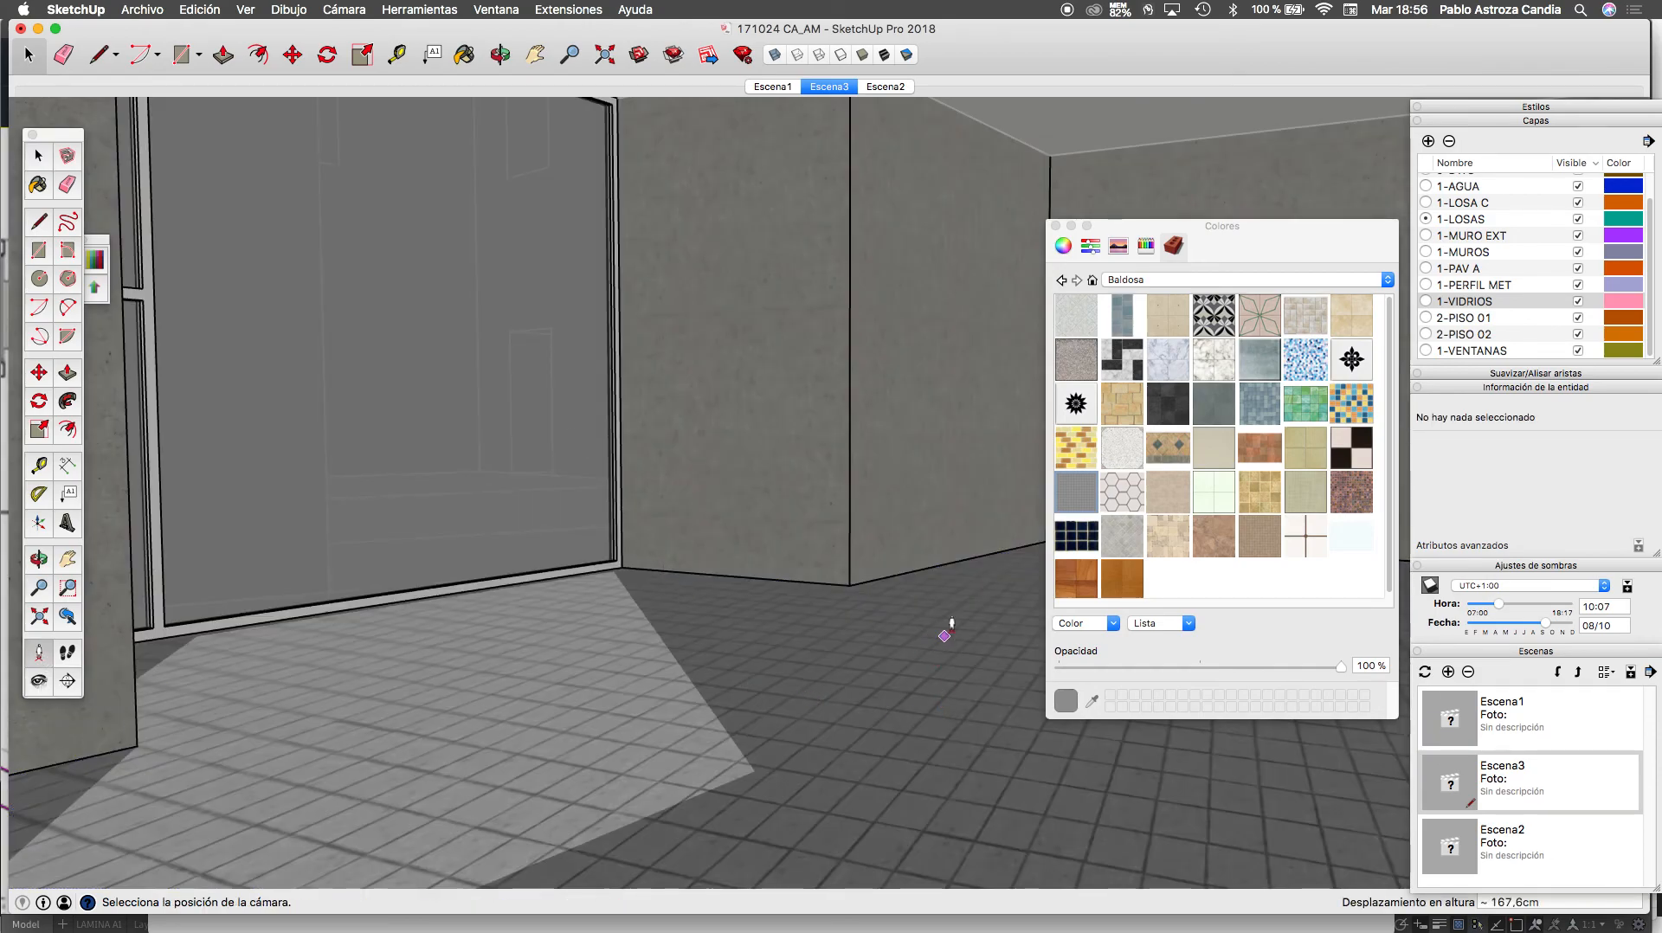
{"action": "left_click", "coordinate": [1030, 560]}
{"action": "left_click_drag", "start_coordinate": [1029, 564], "coordinate": [565, 626]}
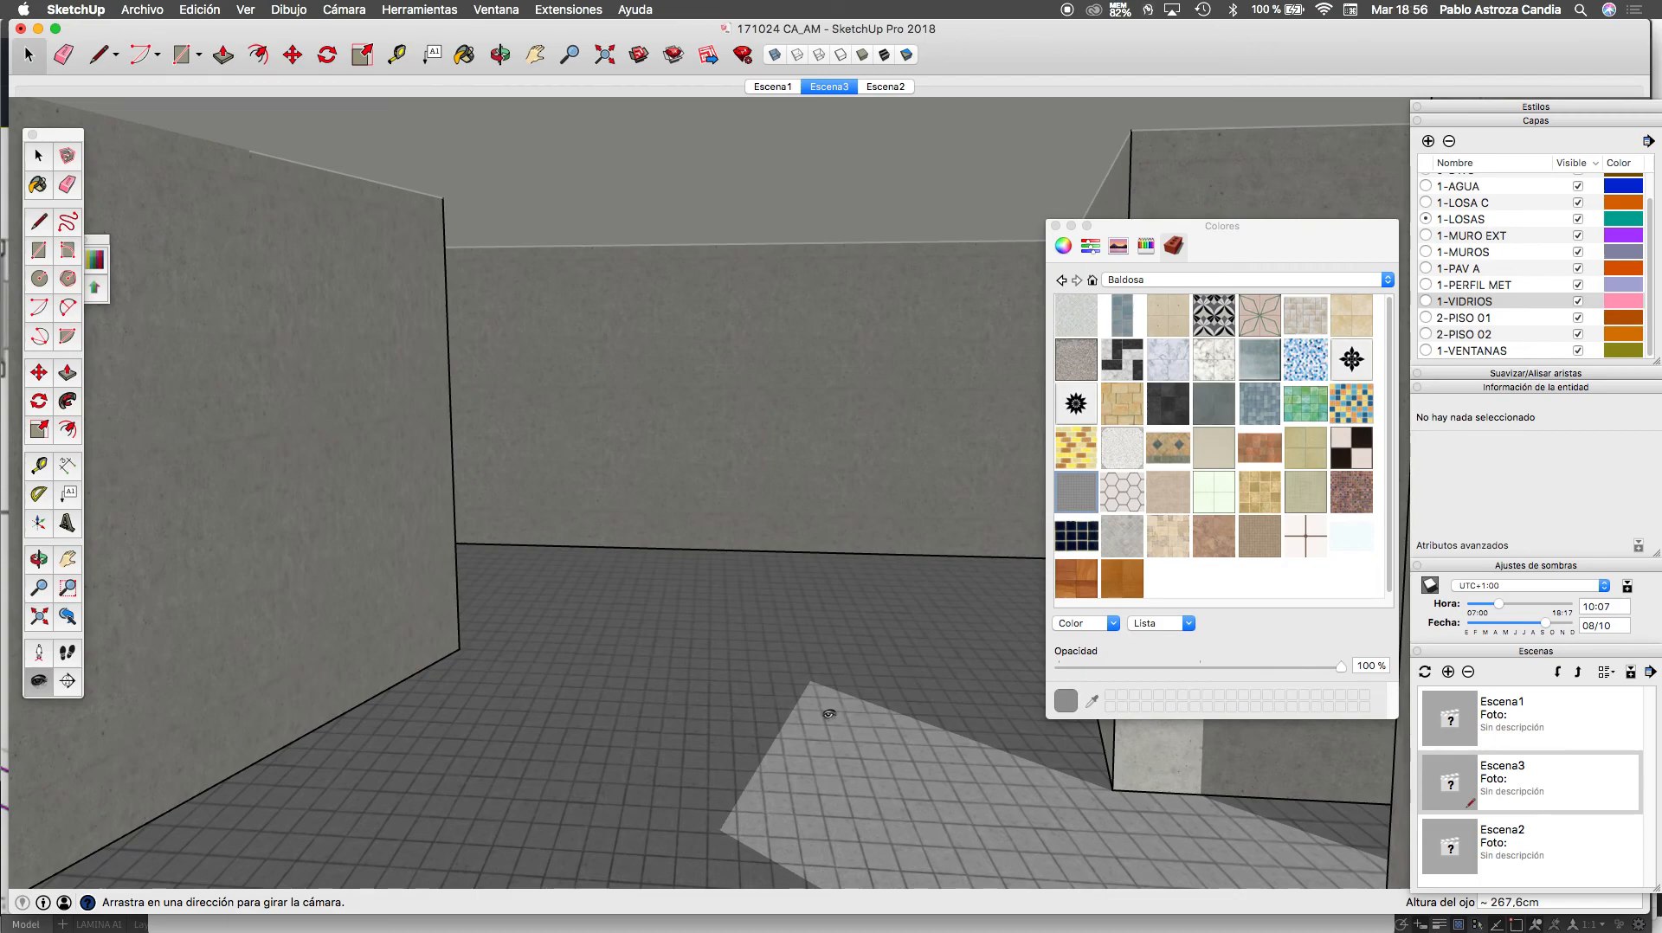
{"action": "left_click_drag", "start_coordinate": [910, 755], "coordinate": [889, 909]}
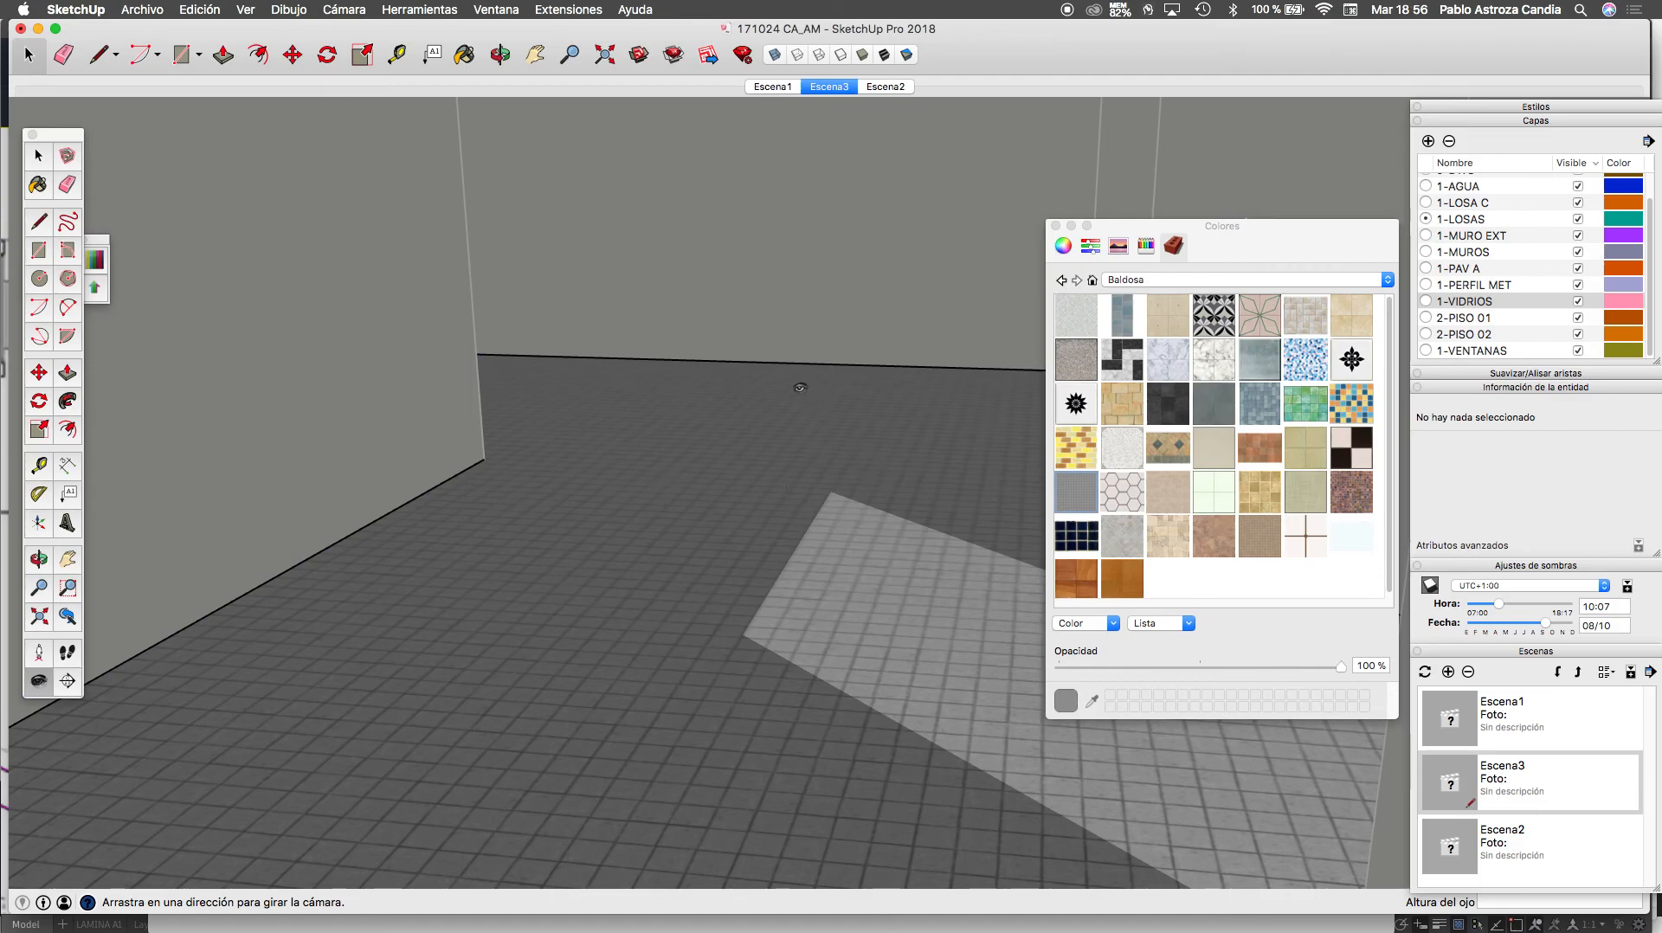
{"action": "left_click_drag", "start_coordinate": [781, 390], "coordinate": [784, 297]}
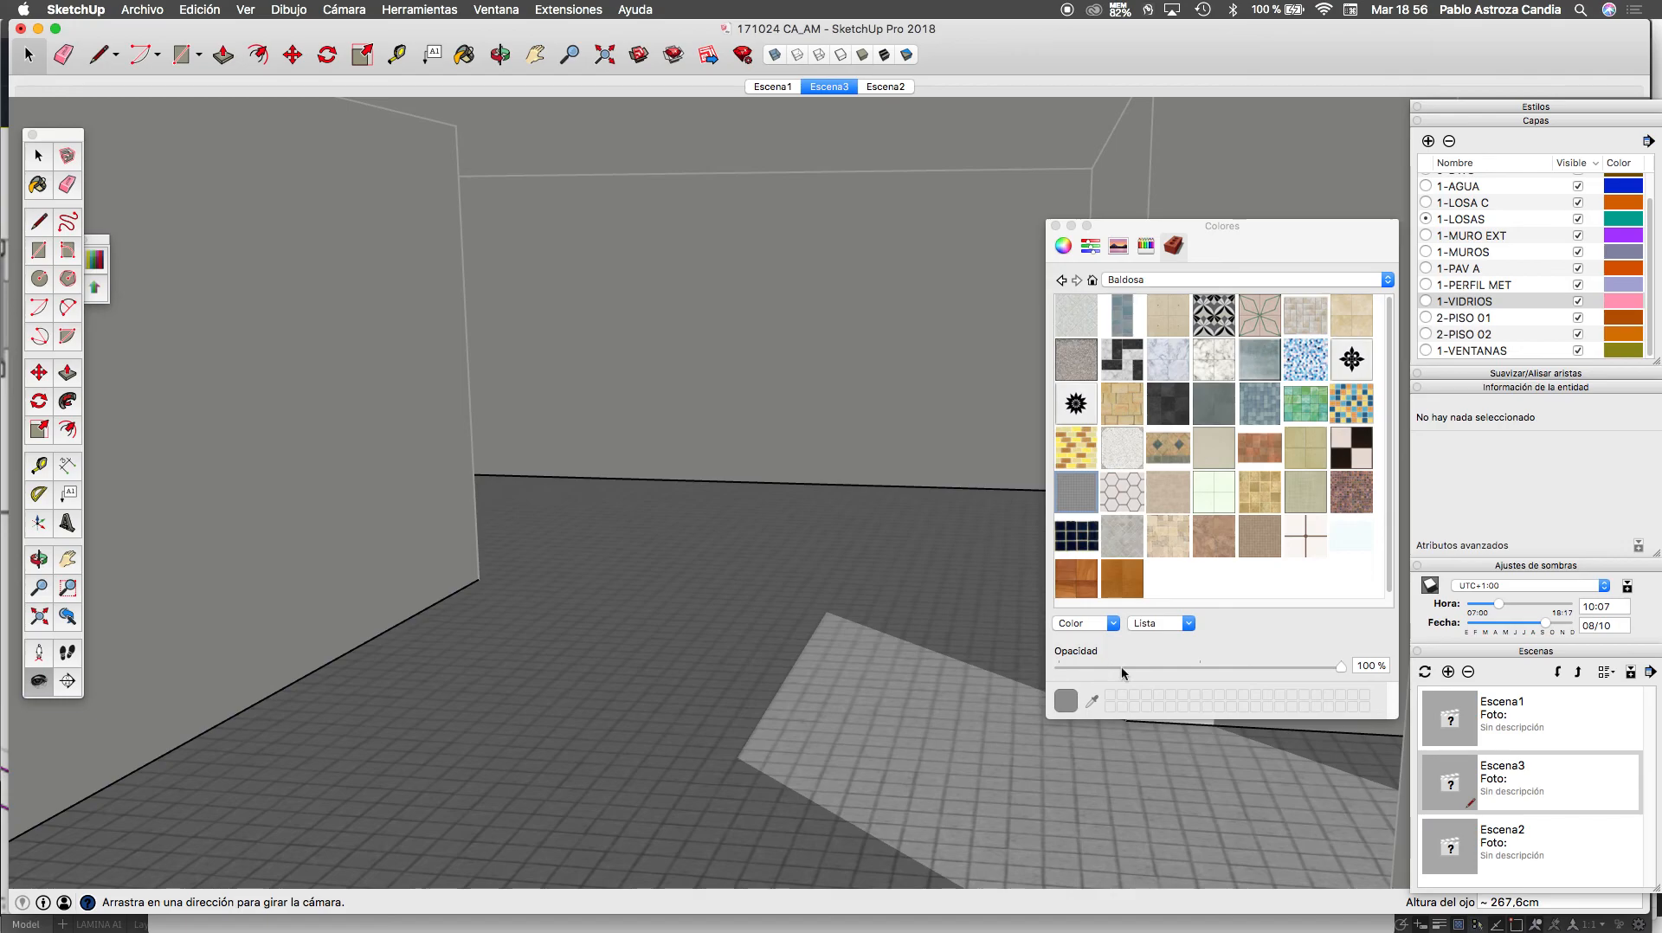
Set the camera's field of view to 45 degrees
{"action": "left_click", "coordinate": [39, 652]}
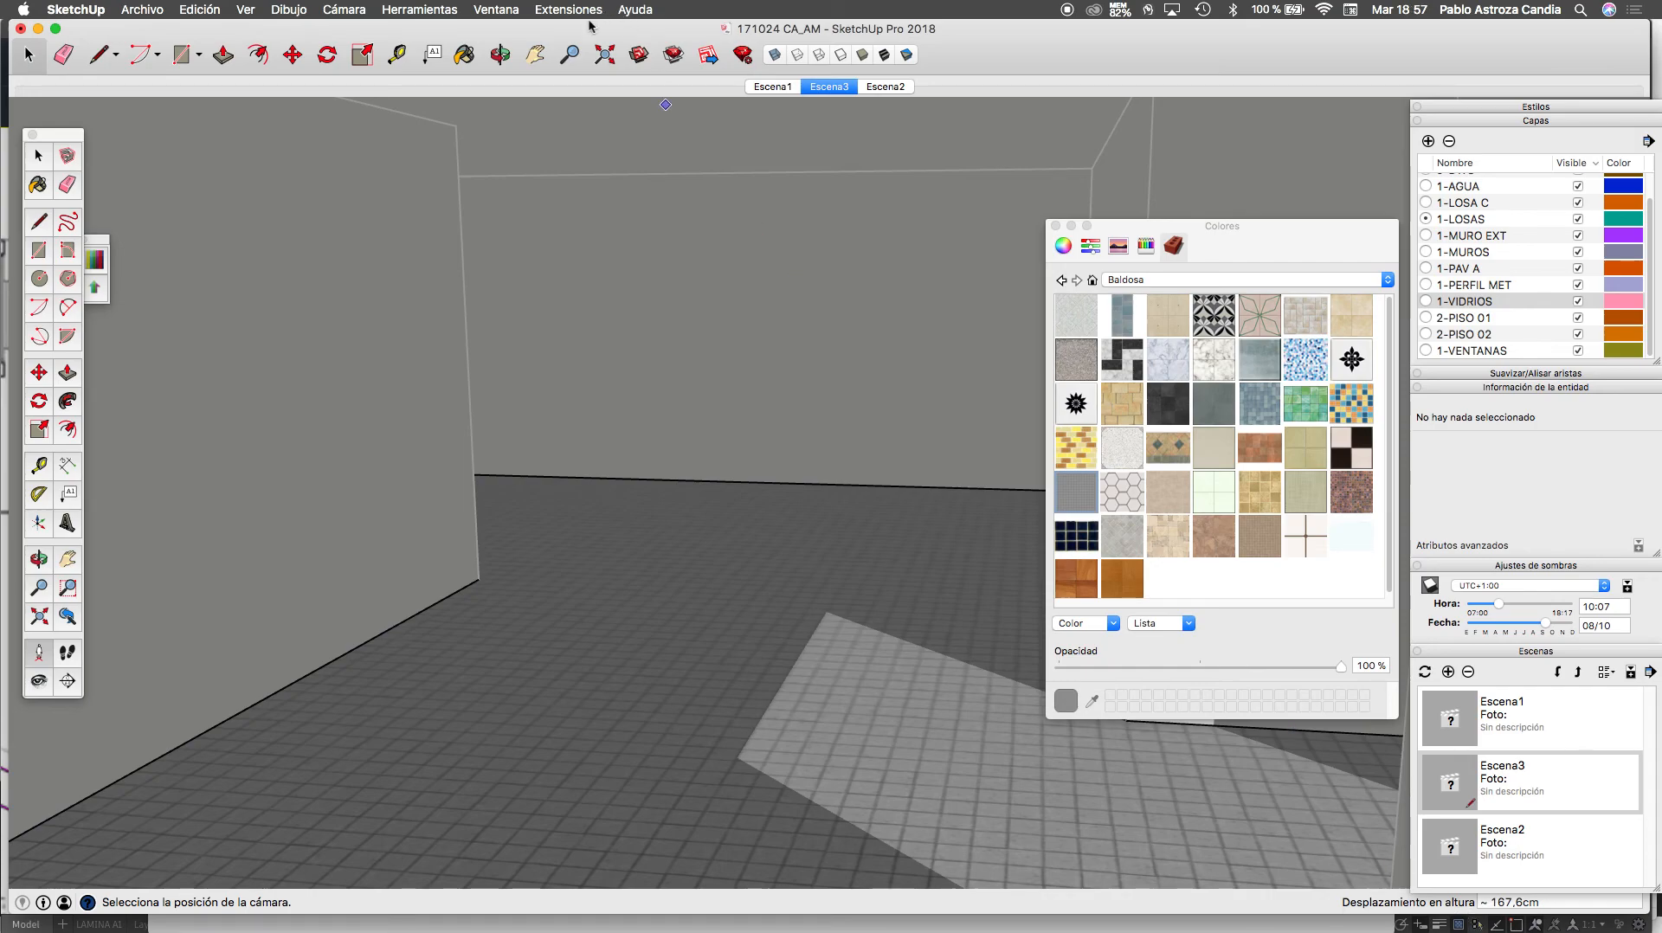
{"action": "left_click", "coordinate": [570, 55]}
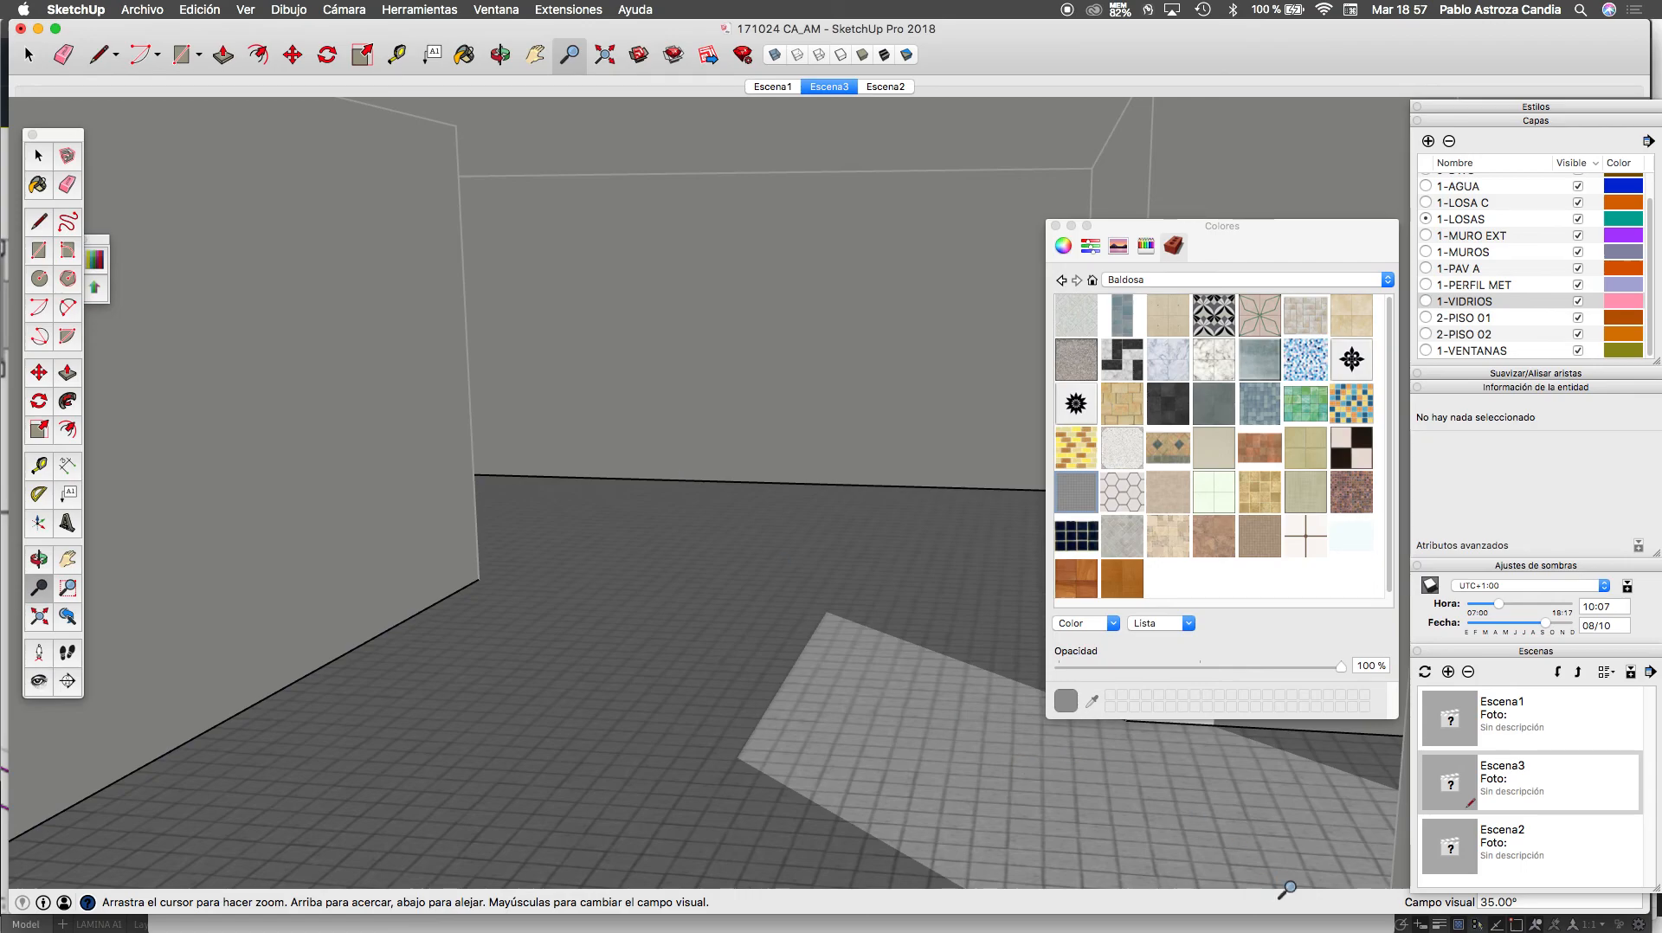
{"action": "left_click", "coordinate": [1526, 902]}
{"action": "left_click_drag", "start_coordinate": [1526, 902], "coordinate": [1469, 902]}
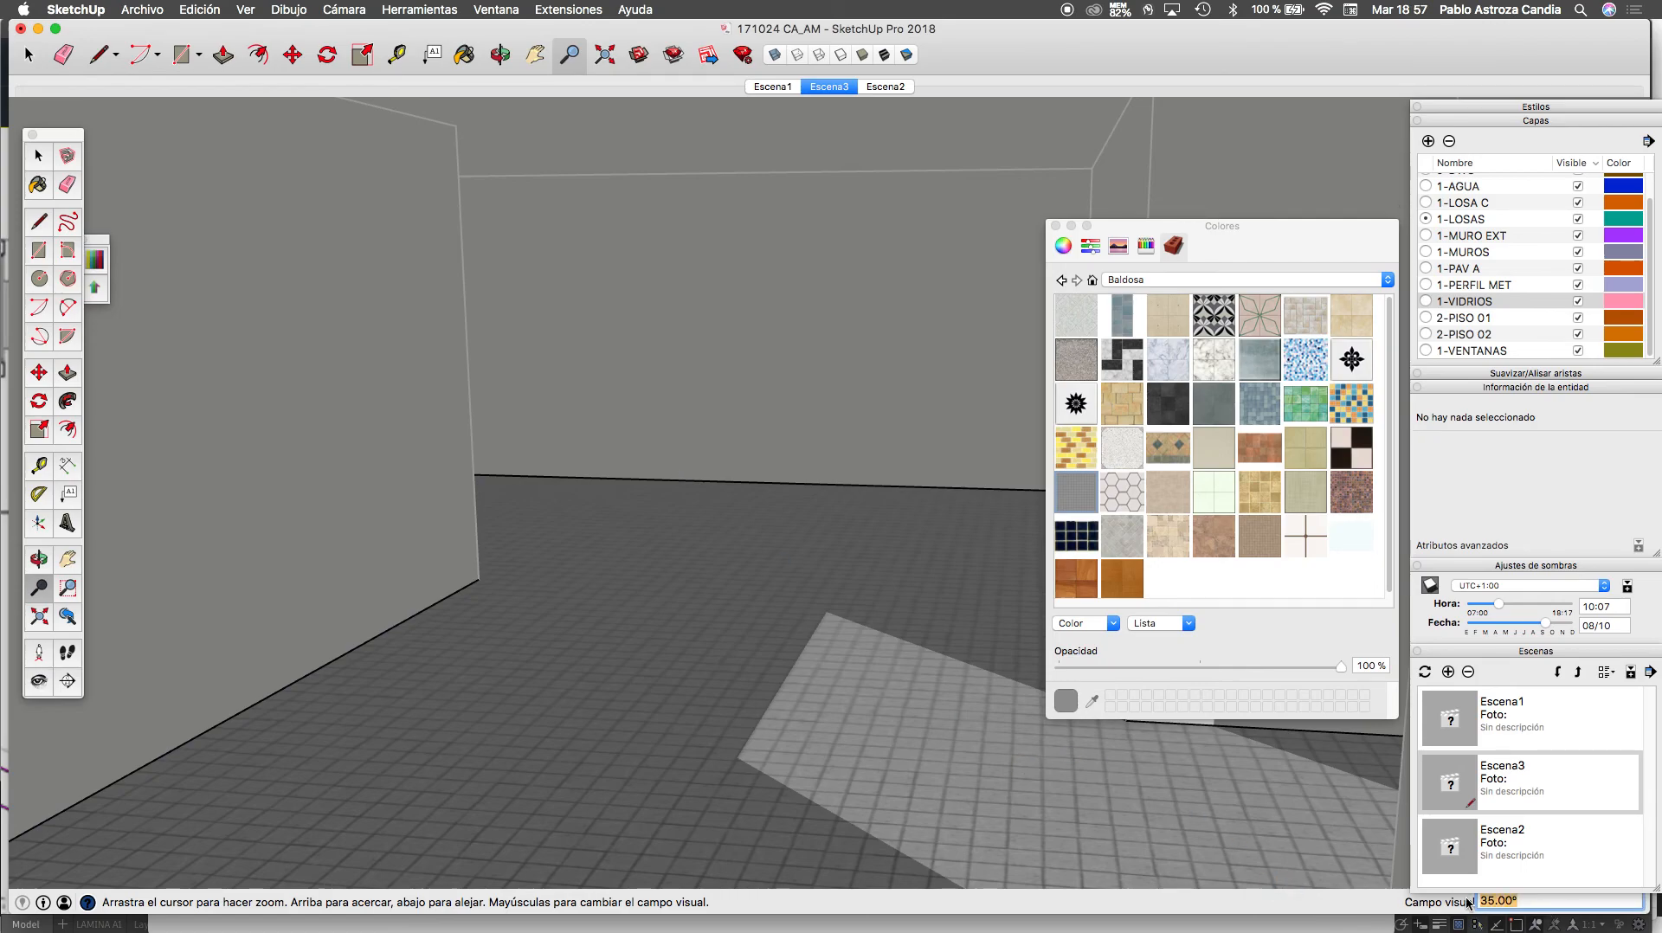
{"action": "type", "text": "45"}
{"action": "key", "text": "Return"}
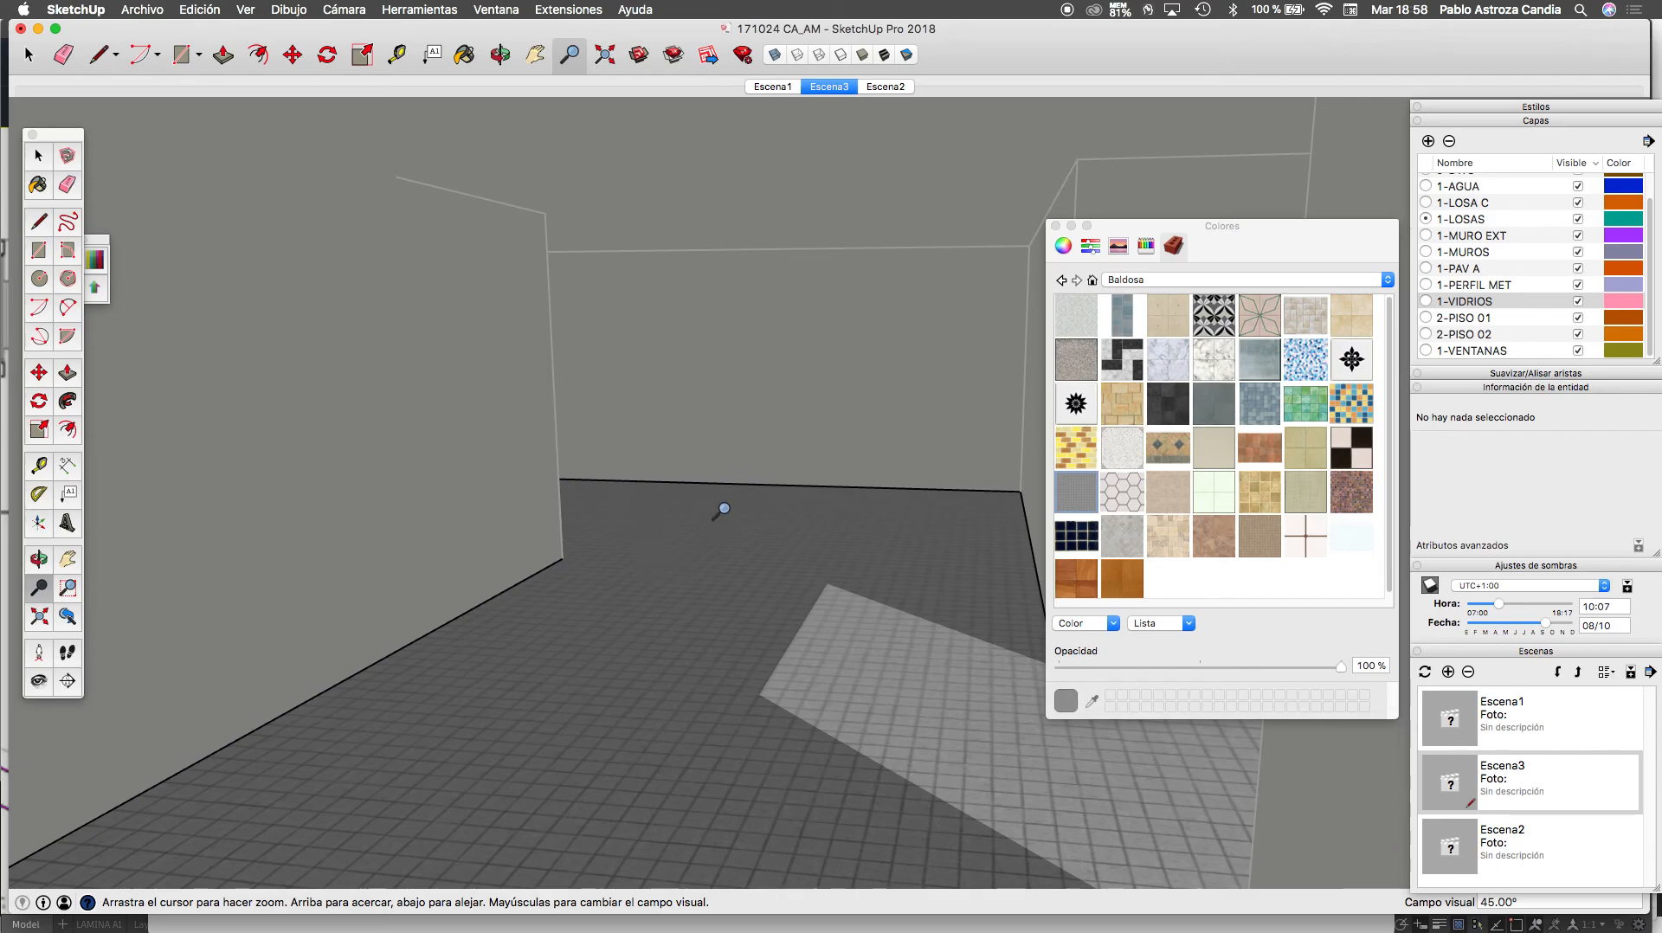
Switch to the Escena2 view of the whole building and return to the interior scene Escena3
{"action": "key", "text": "space"}
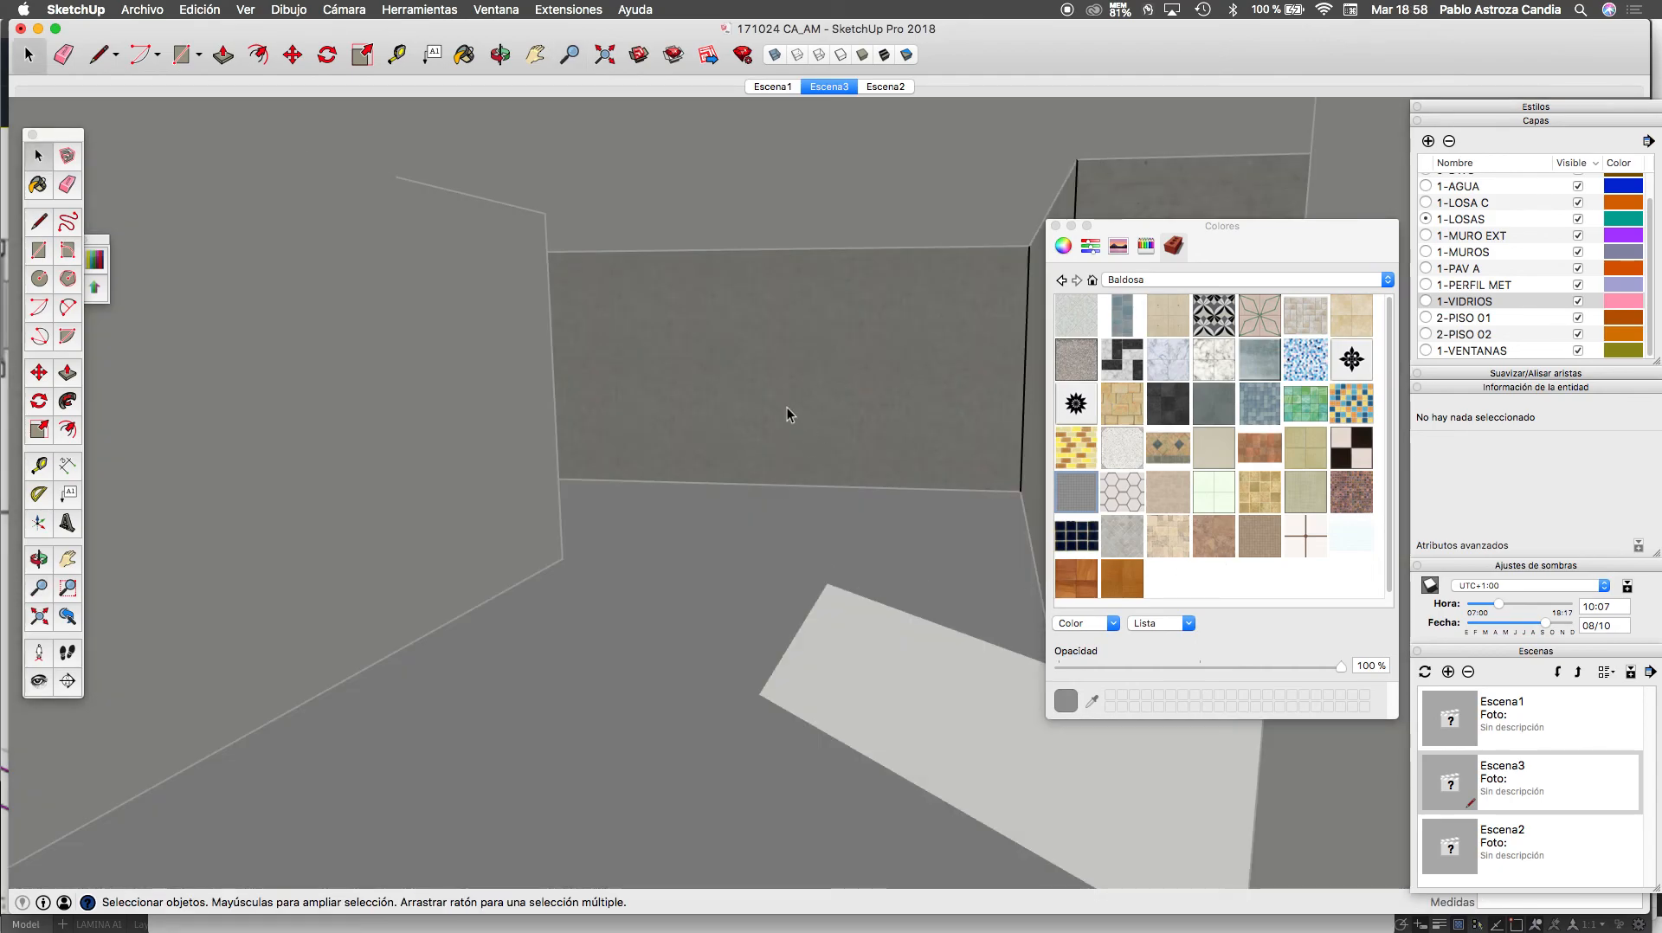
{"action": "right_click", "coordinate": [773, 399]}
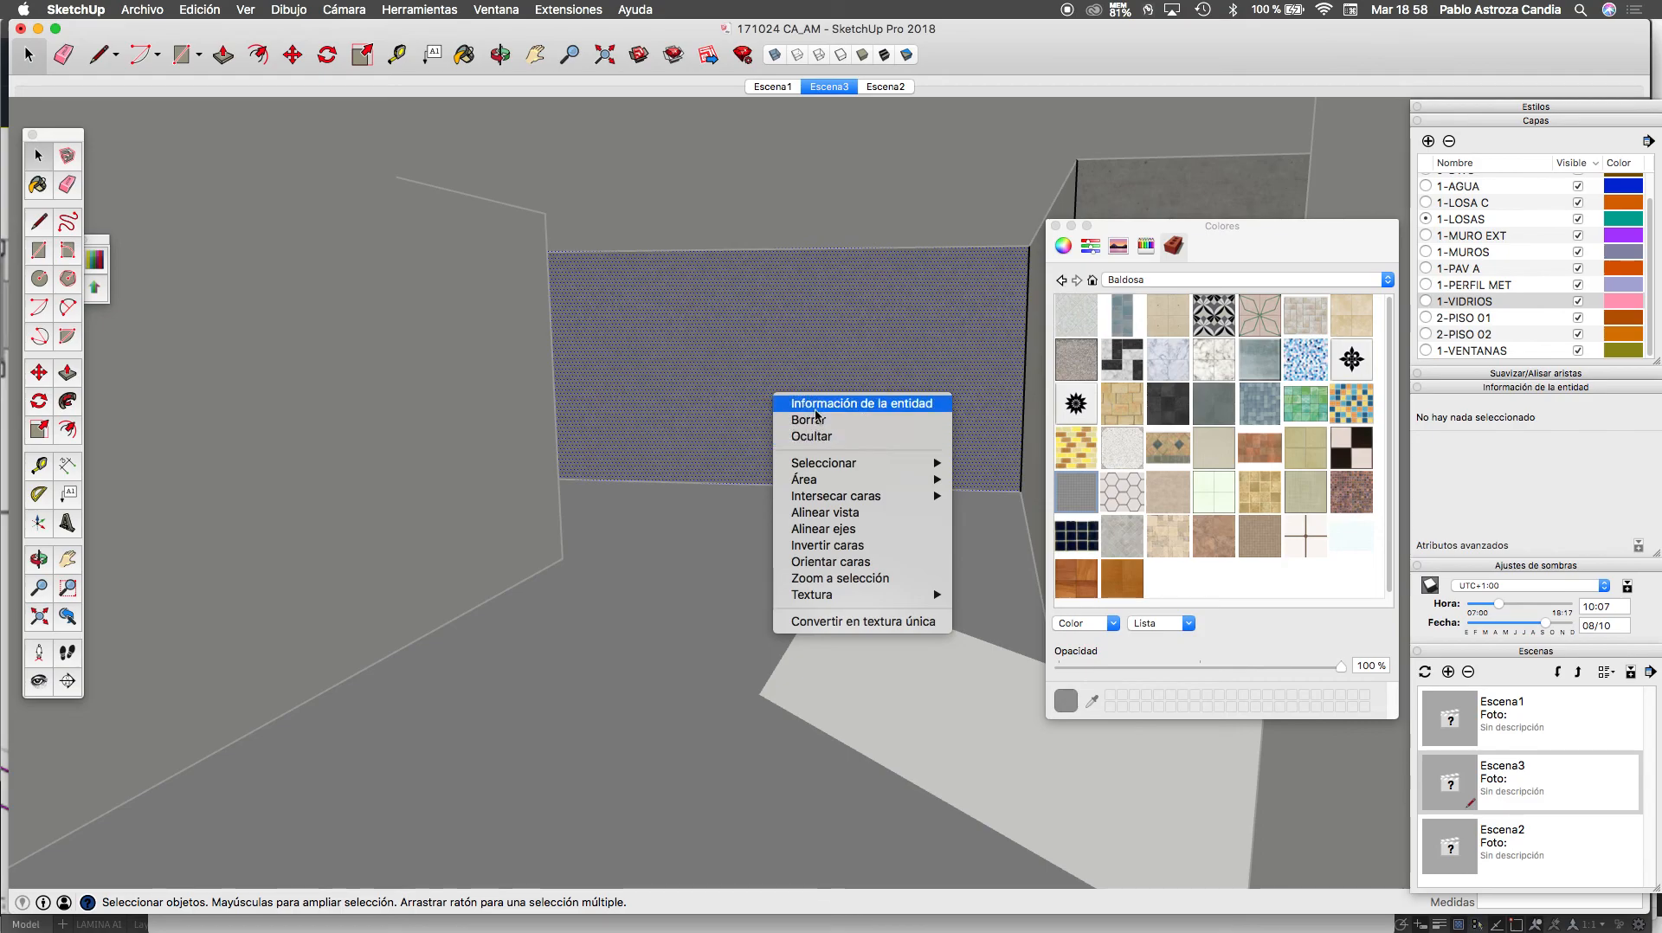
{"action": "left_click", "coordinate": [905, 86]}
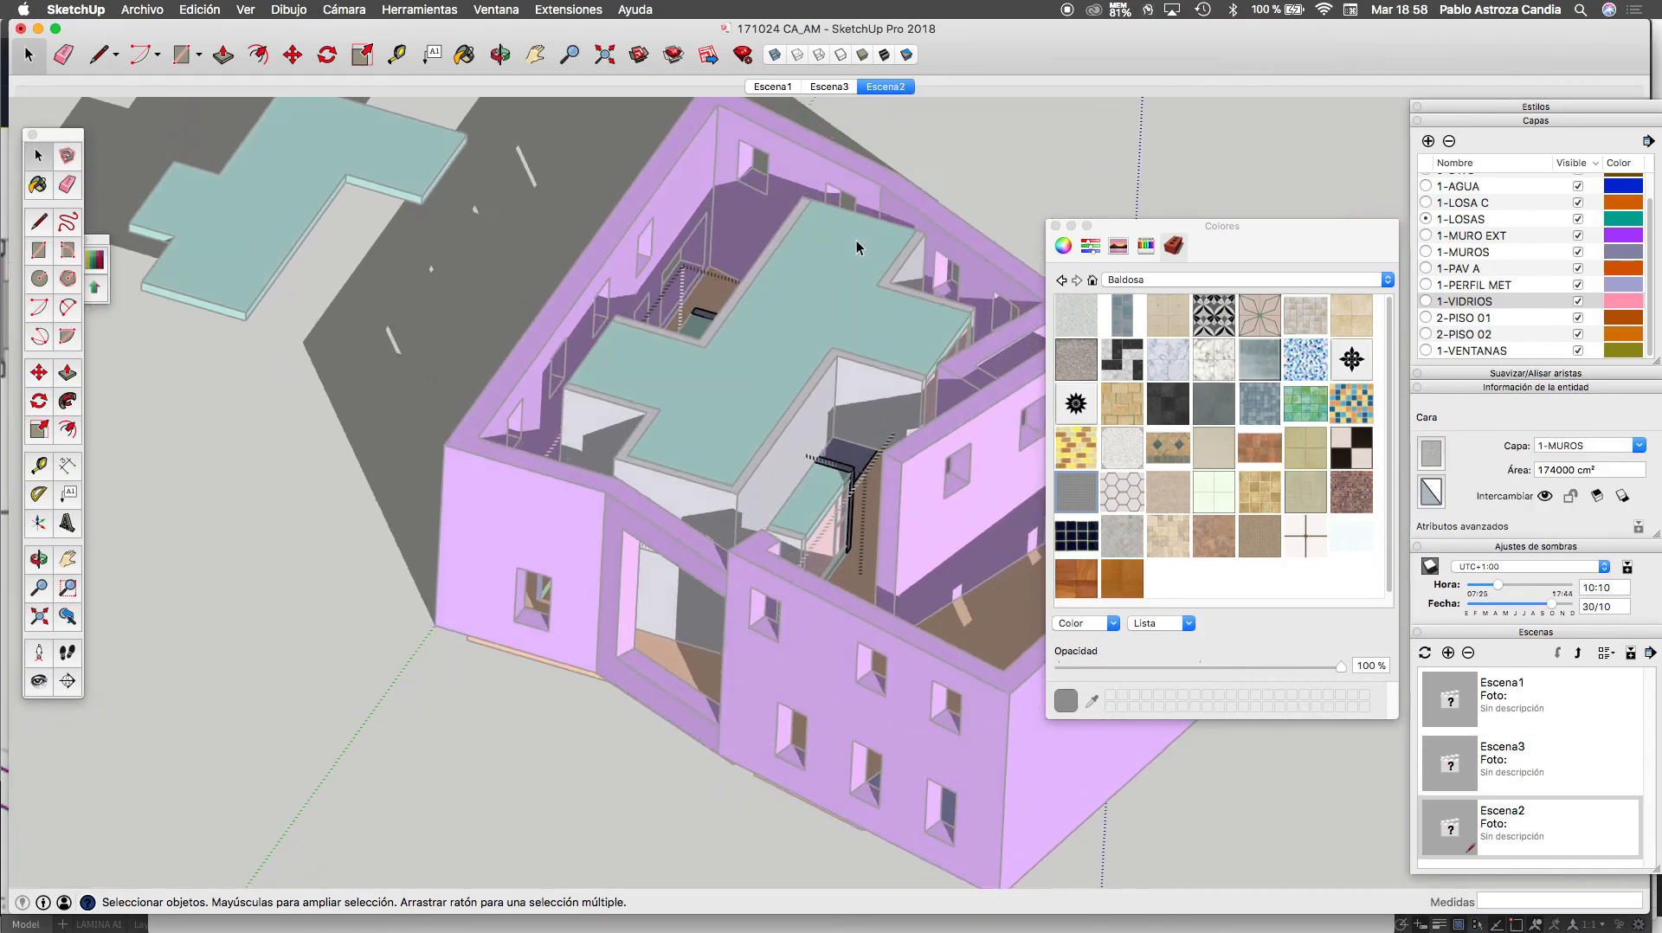
{"action": "left_click", "coordinate": [831, 87]}
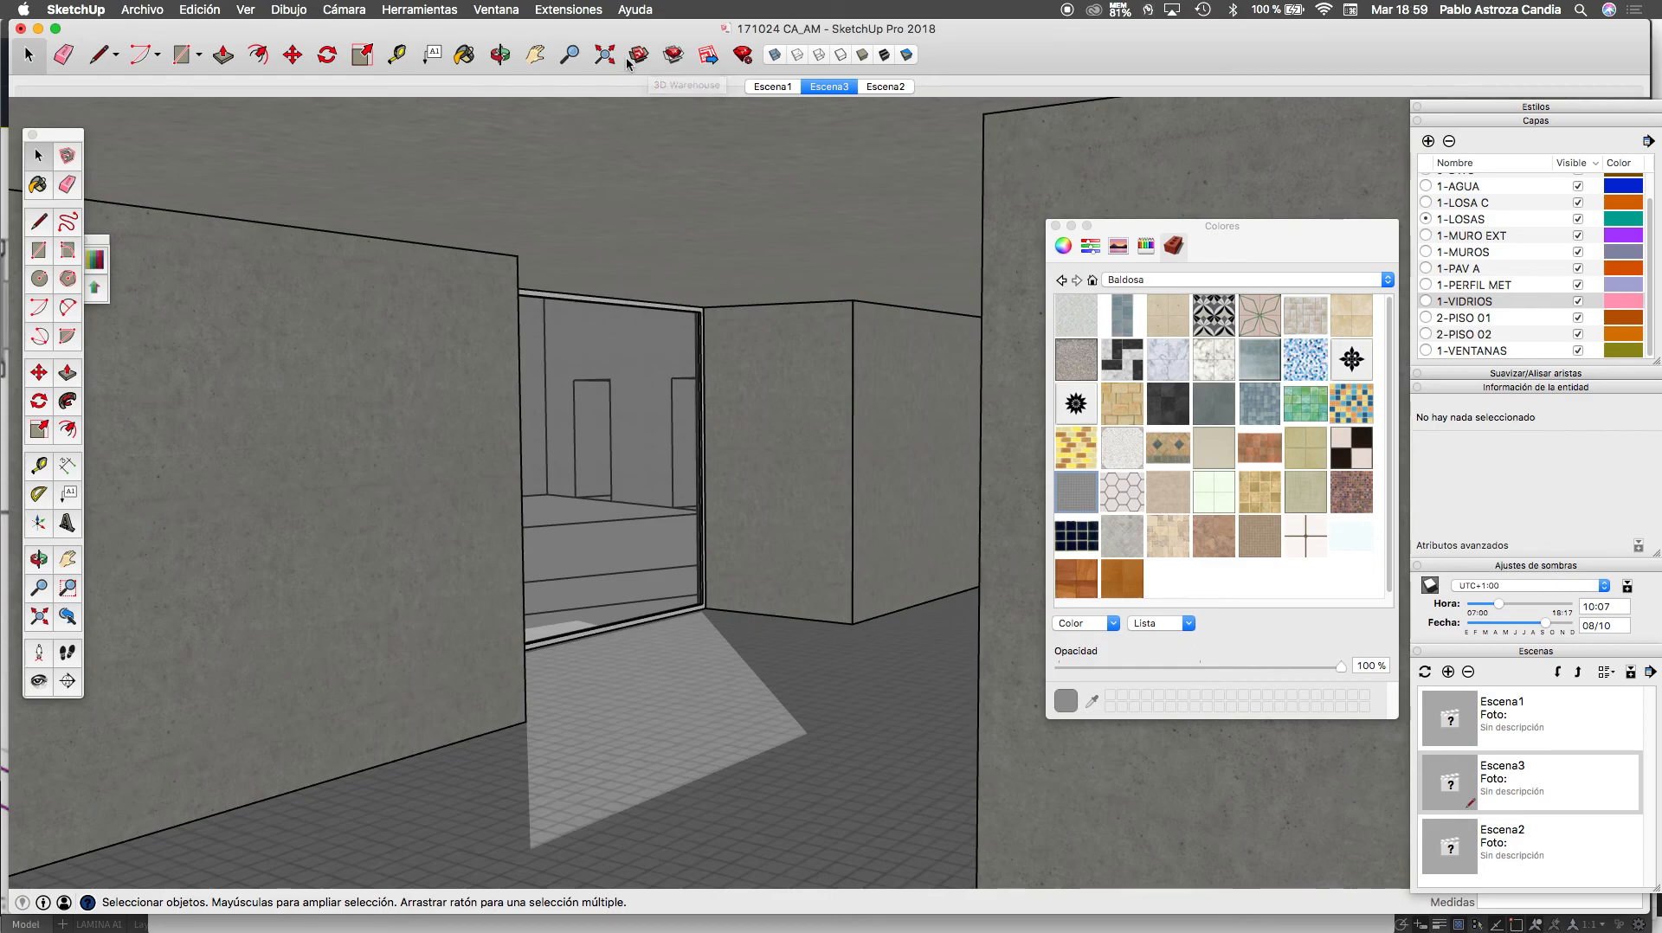
Open the 3D Warehouse model library and search it for "3D PEOPLE"
{"action": "left_click", "coordinate": [638, 56]}
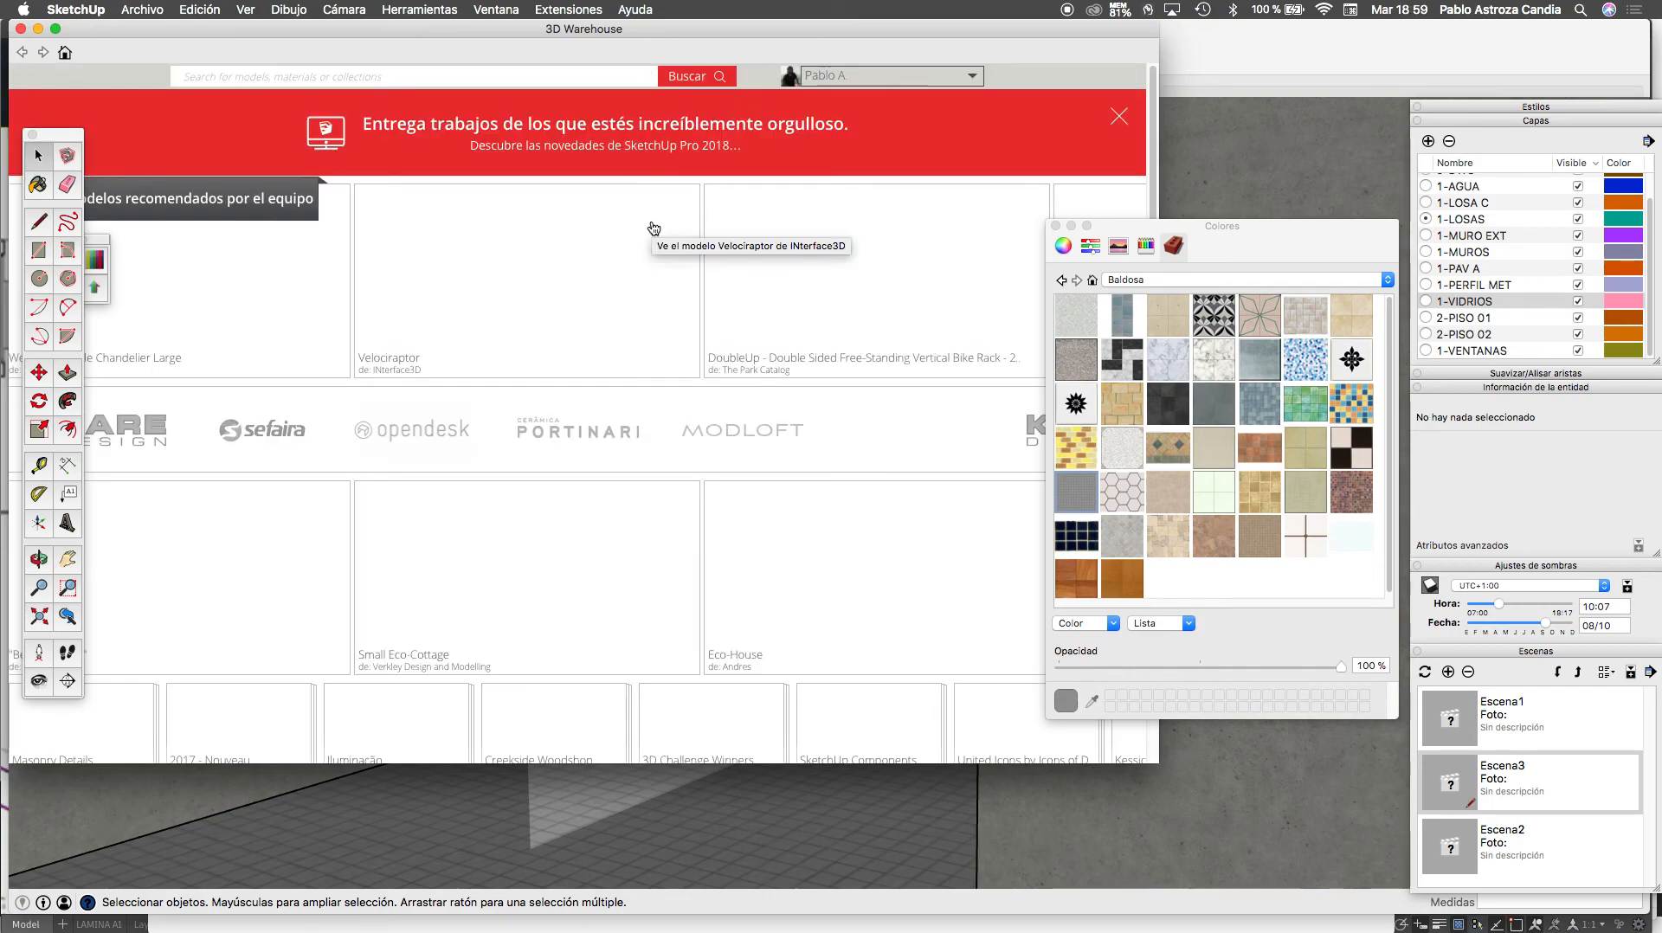
{"action": "left_click", "coordinate": [623, 80]}
{"action": "type", "text": "3D PE"}
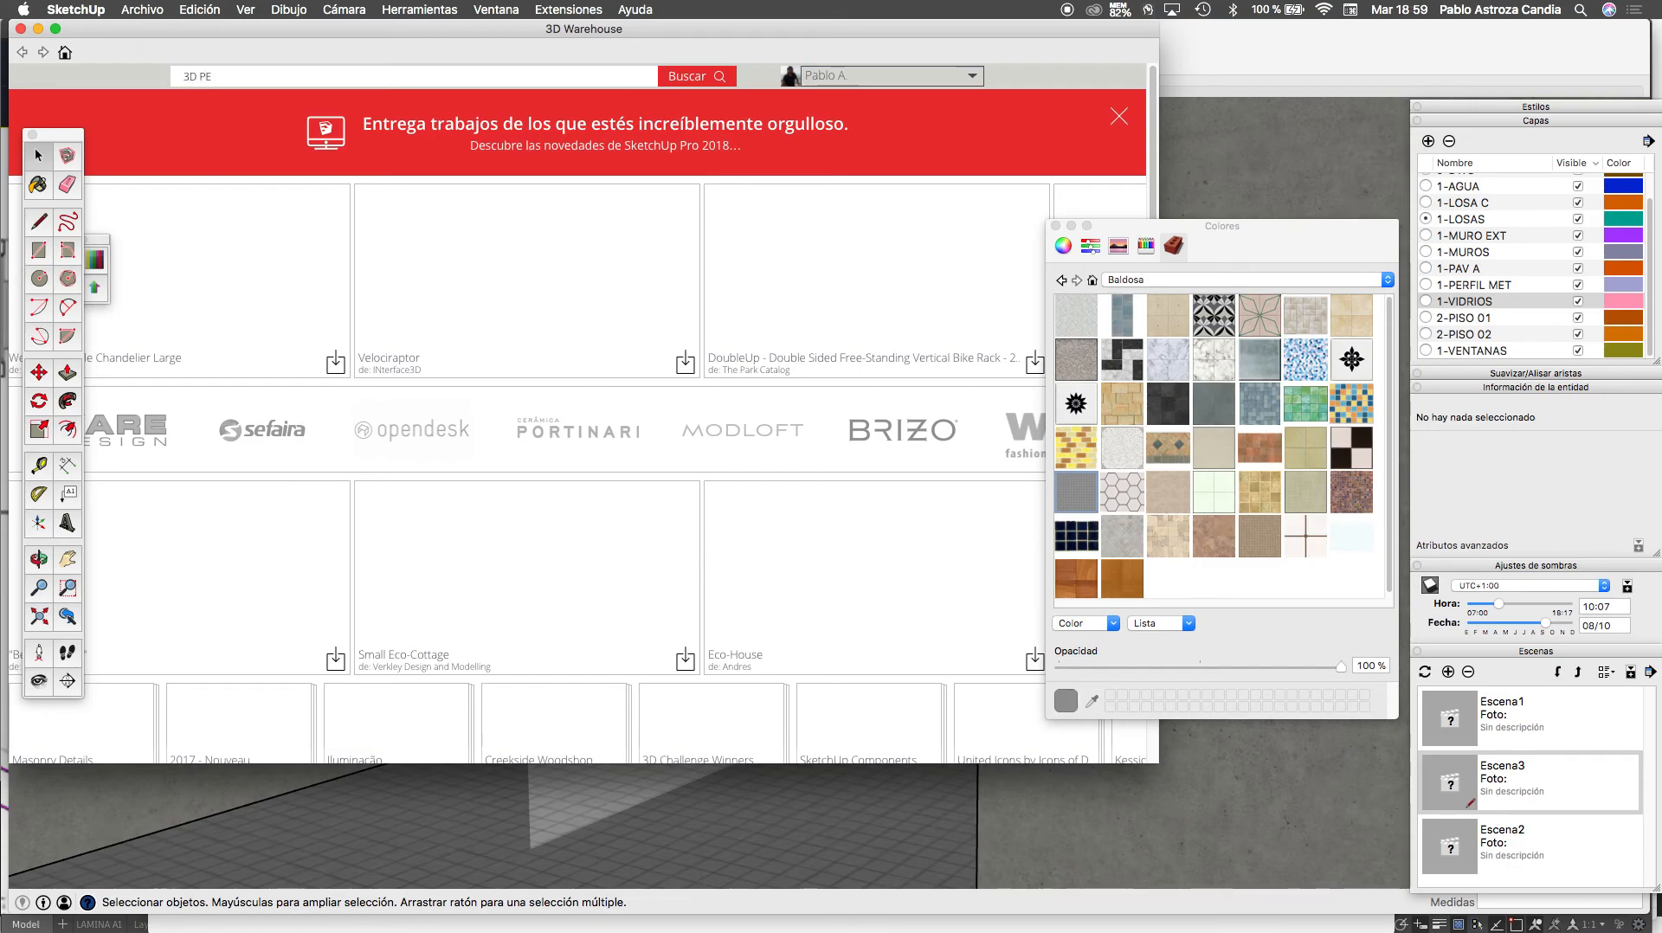
{"action": "type", "text": "OP,LE"}
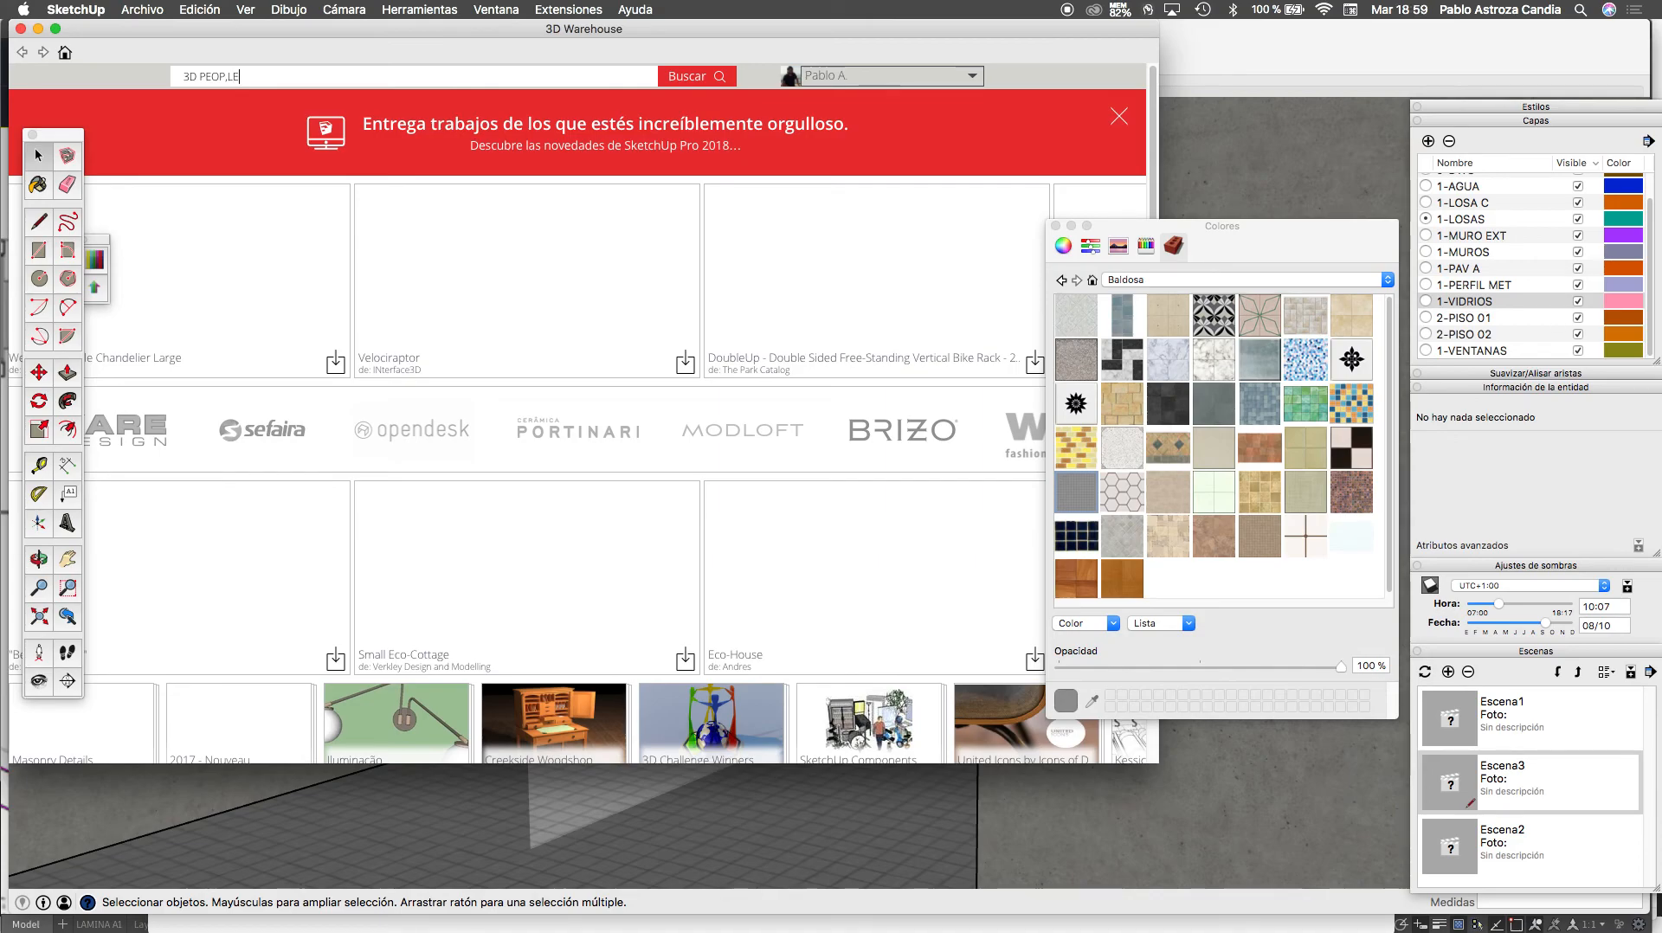
{"action": "left_click", "coordinate": [229, 77]}
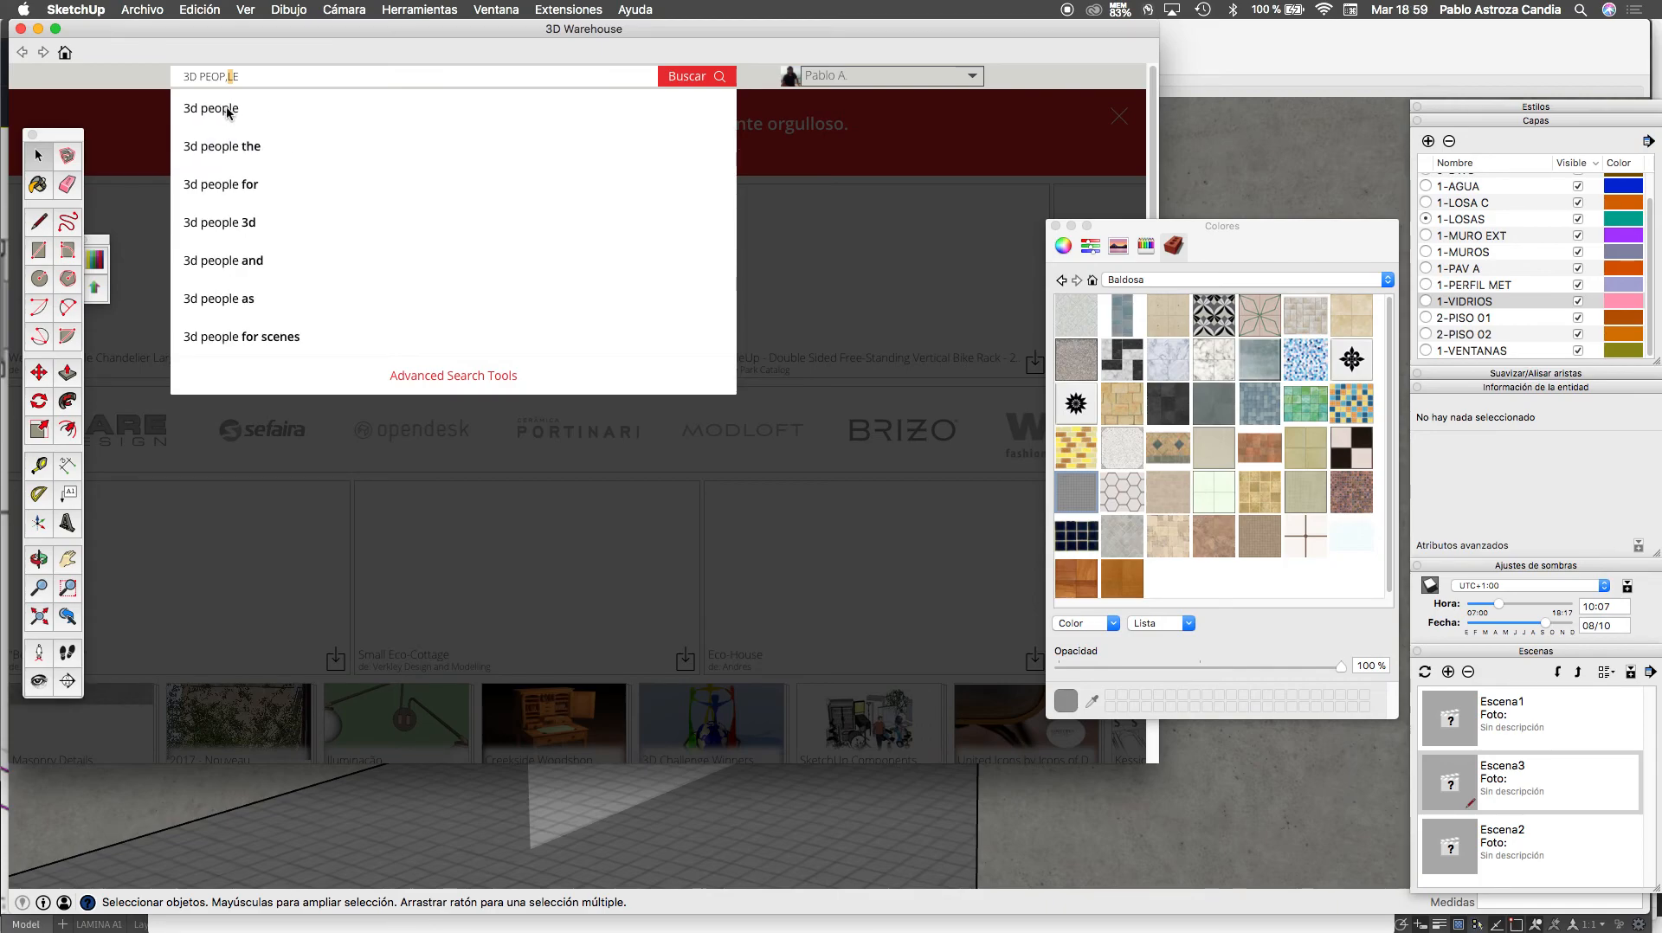
{"action": "left_click", "coordinate": [228, 109]}
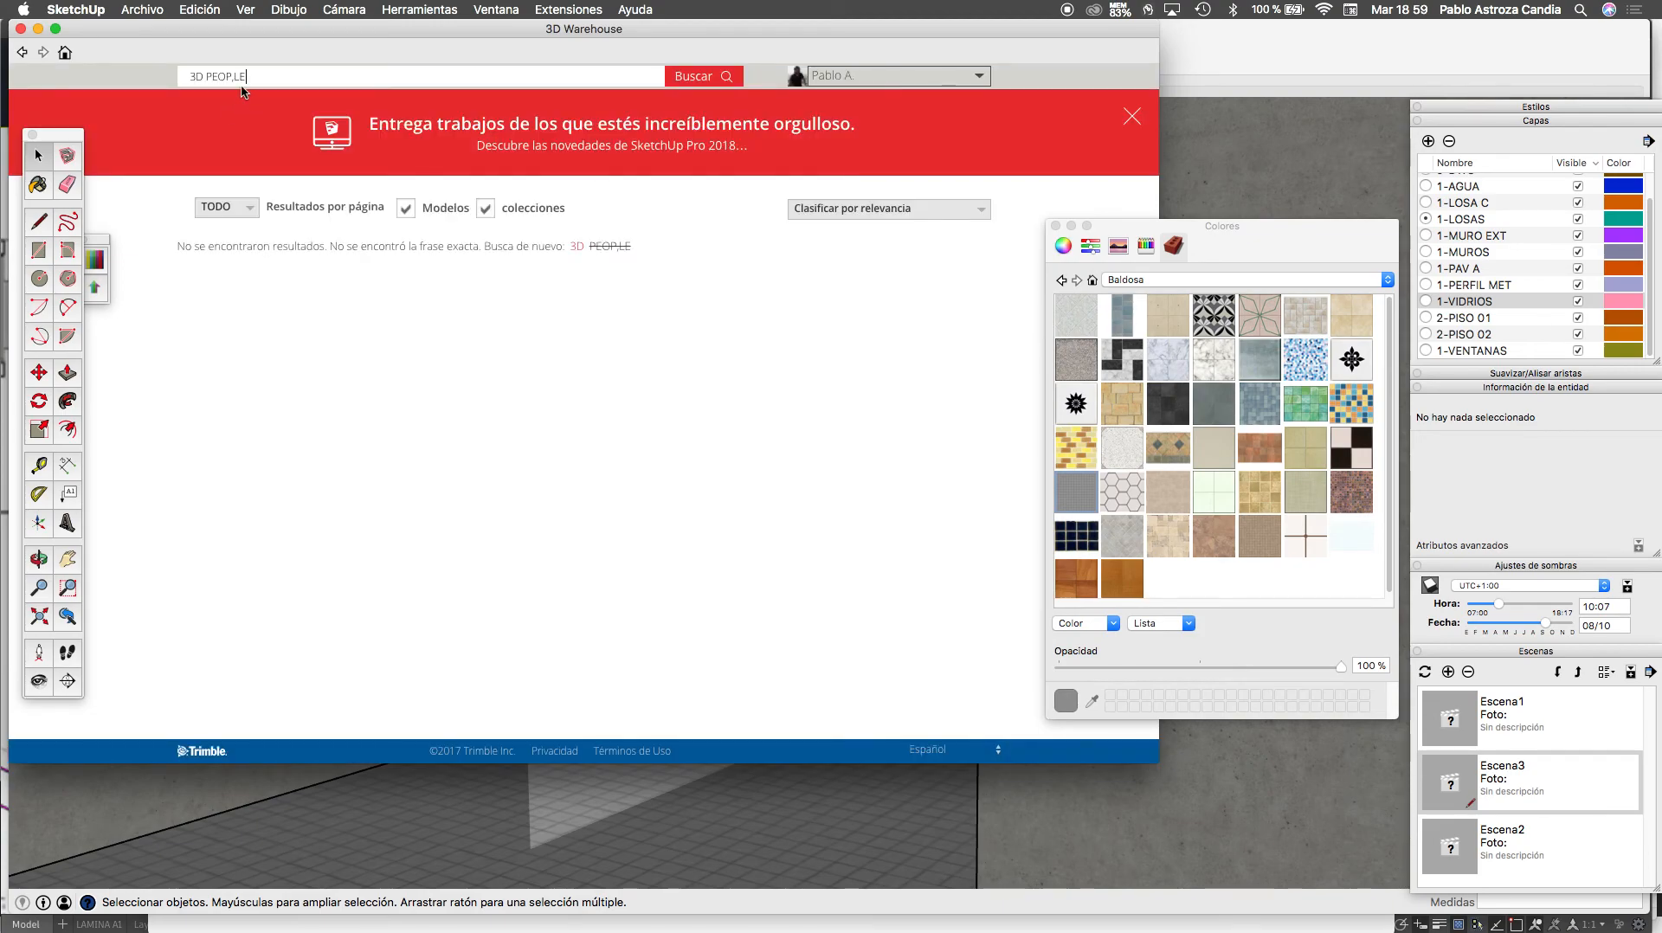
{"action": "left_click", "coordinate": [234, 76]}
{"action": "key", "text": "BackSpace"}
{"action": "key", "text": "Return"}
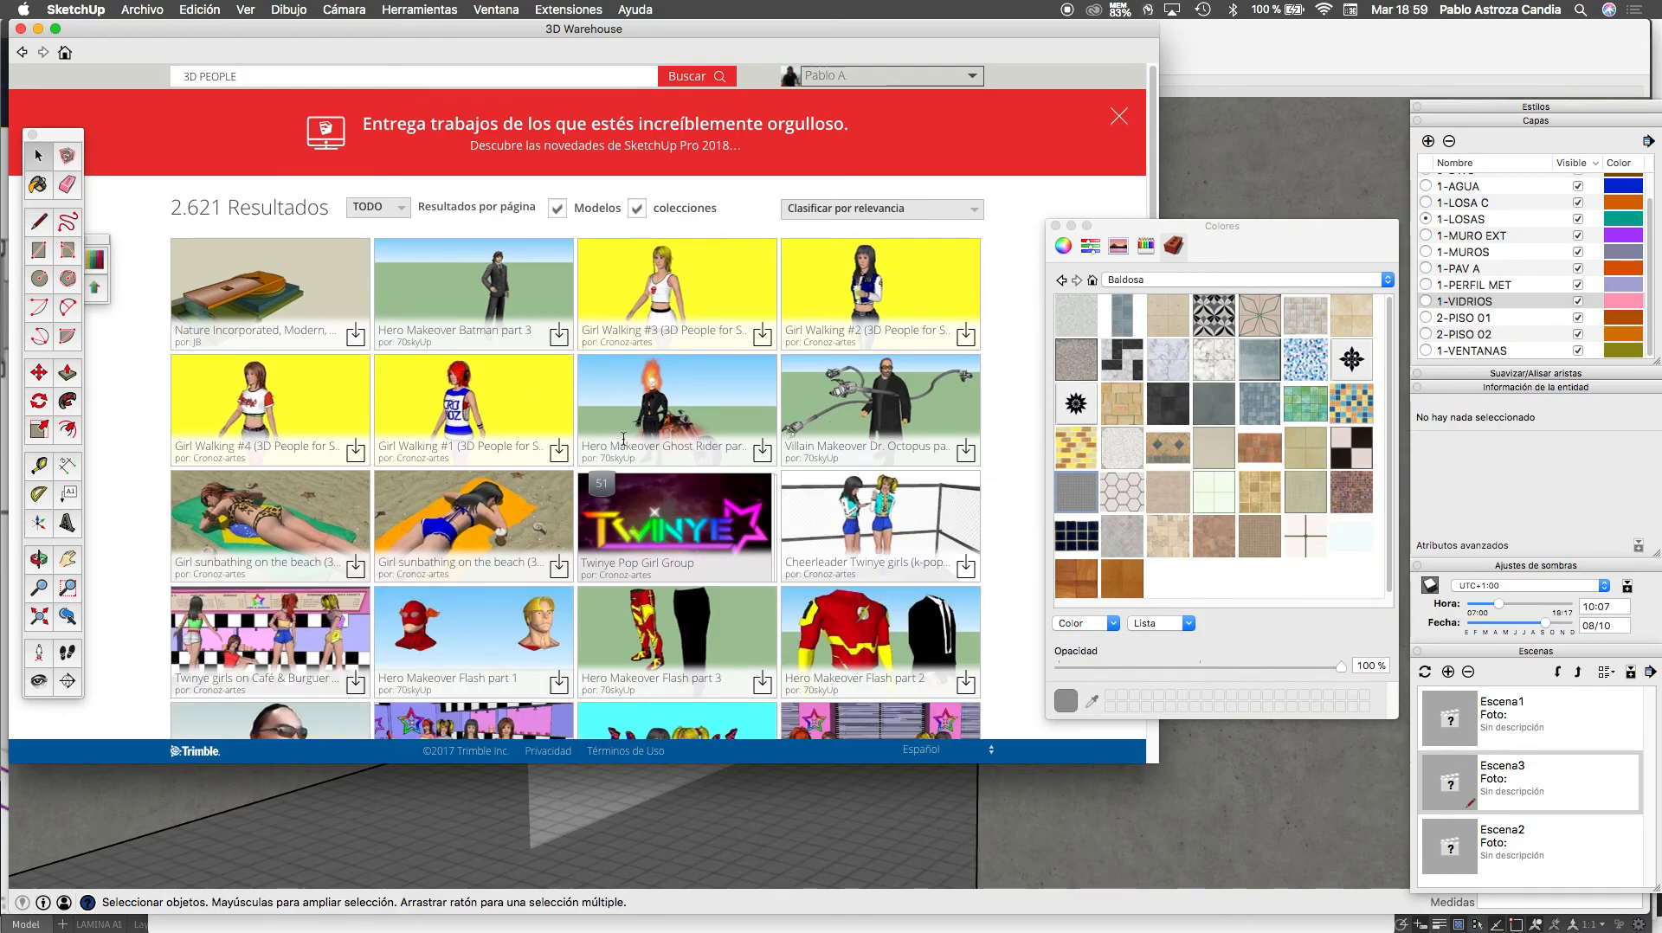
Load the "Dog 3d (low poly)" model from the search results into the scene and place it on the tiled floor by the window
{"action": "scroll", "coordinate": [623, 439], "scroll_direction": "down", "scroll_amount": 5}
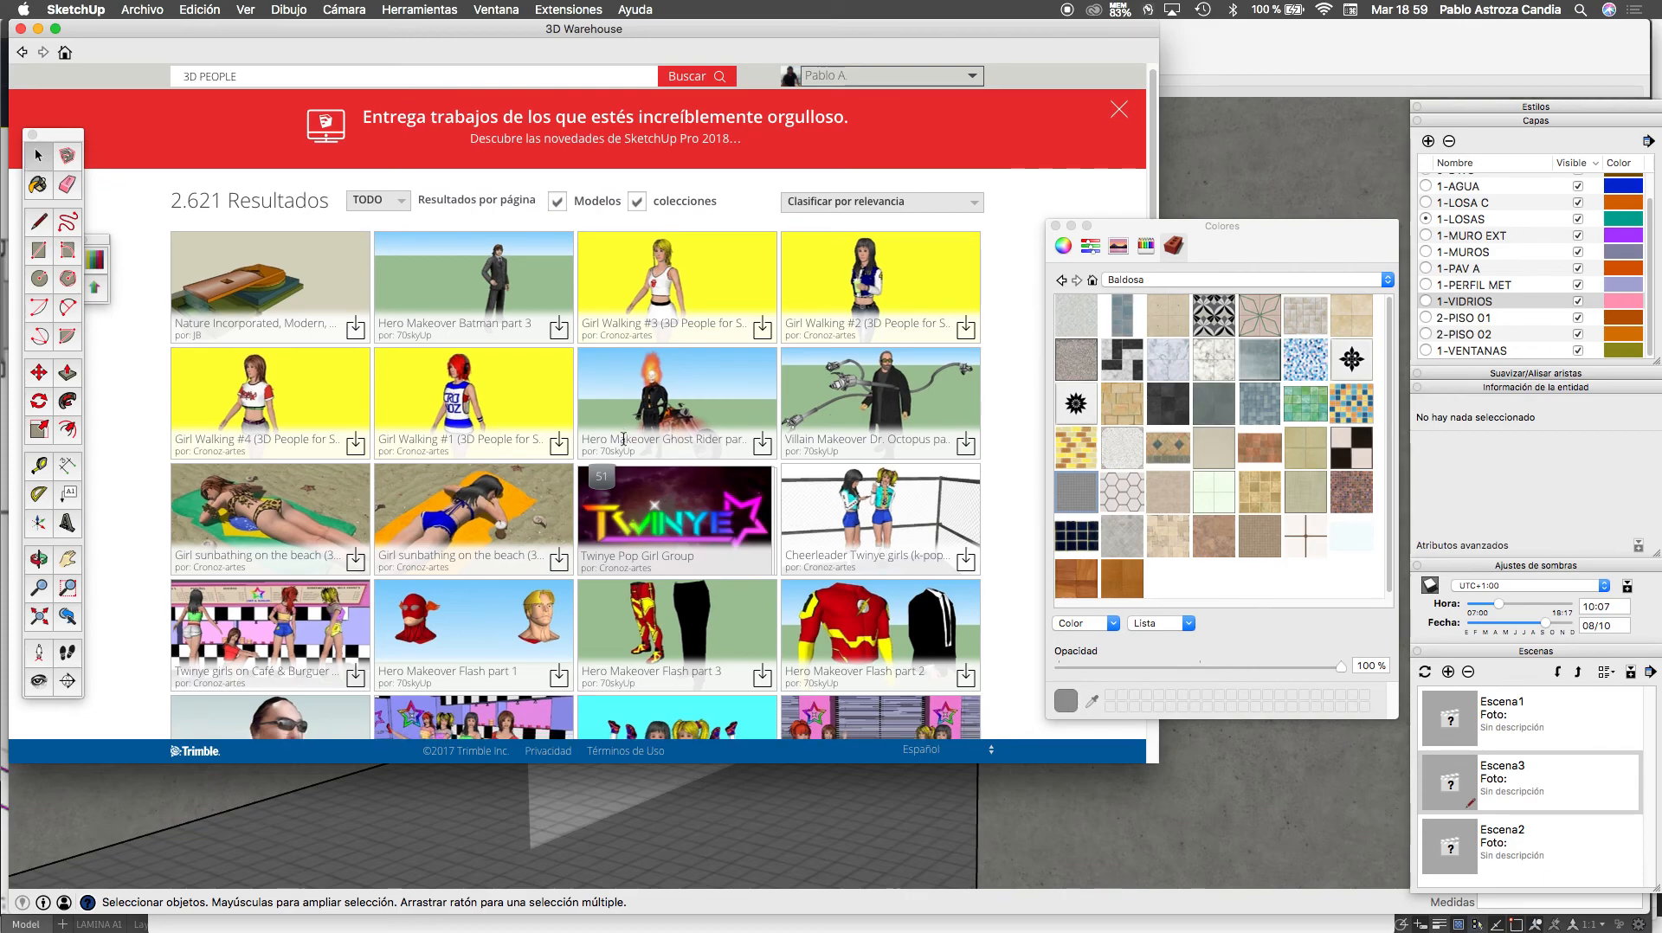
{"action": "scroll", "coordinate": [606, 458], "scroll_direction": "down", "scroll_amount": 3}
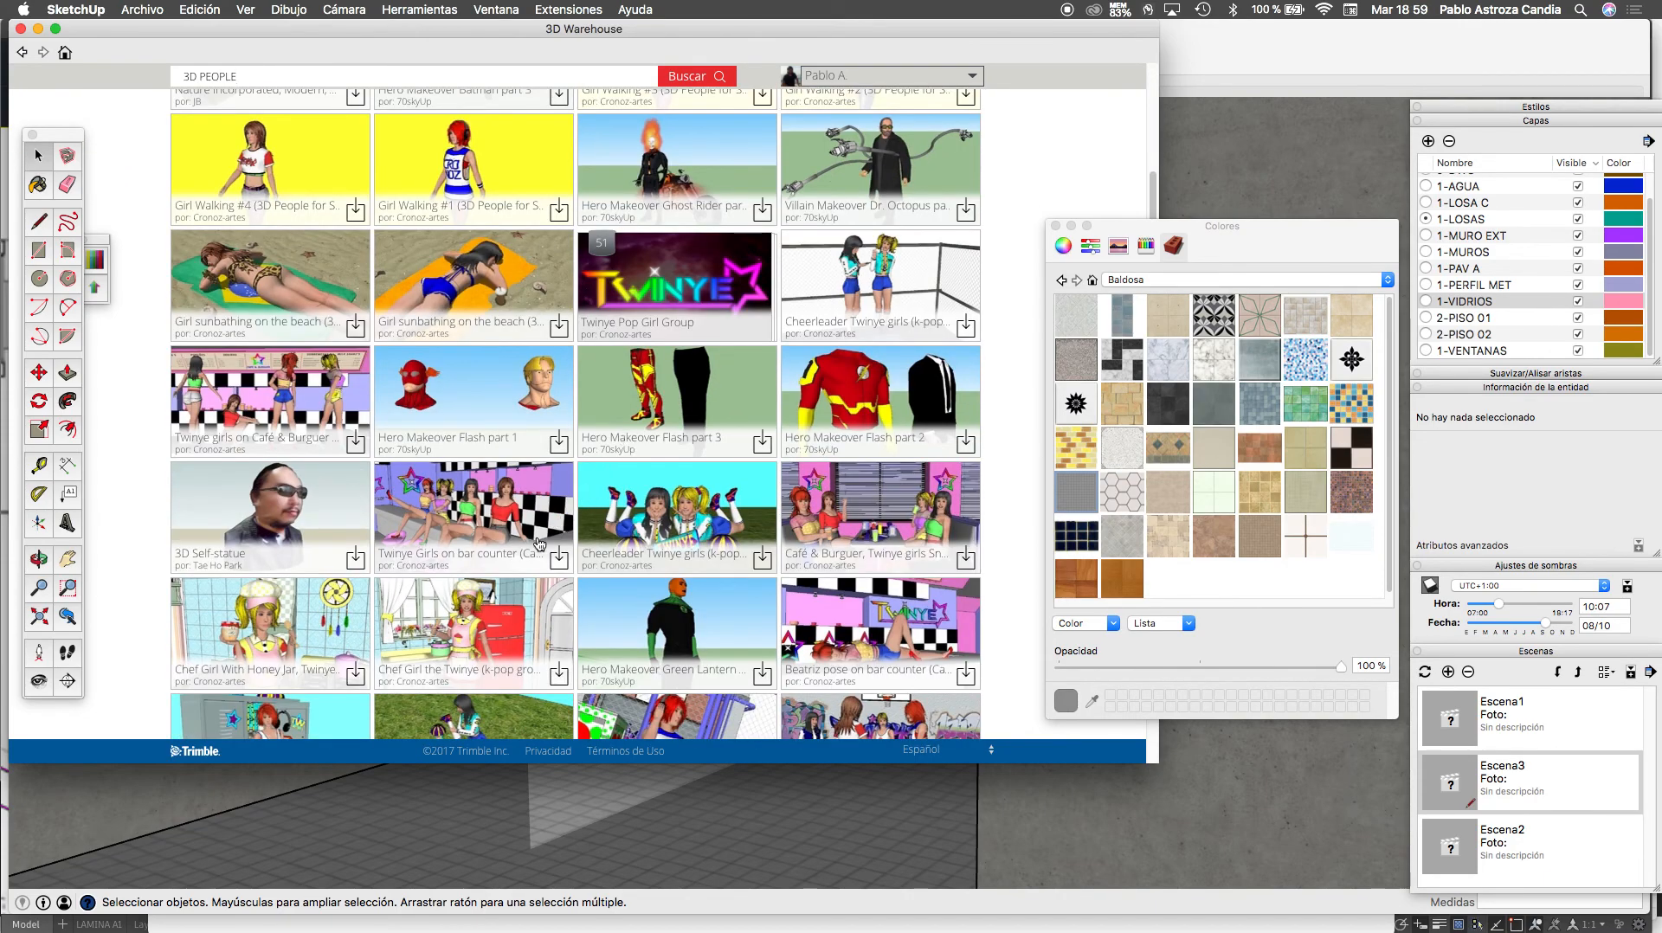
{"action": "scroll", "coordinate": [450, 450], "scroll_direction": "down", "scroll_amount": 5}
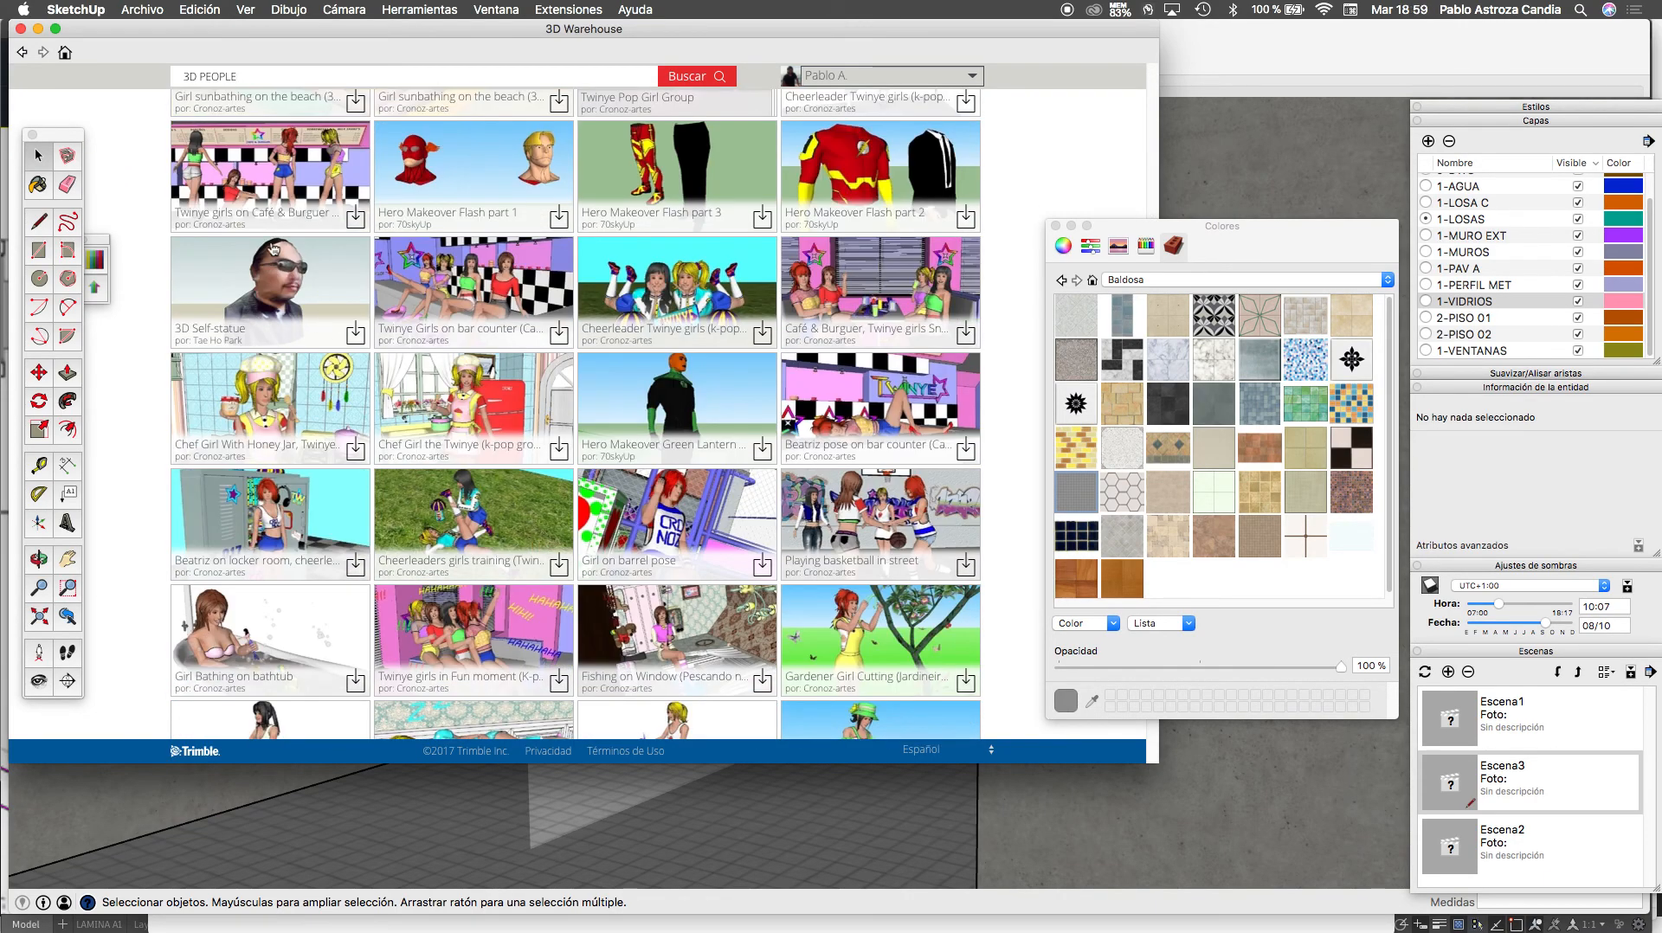
{"action": "scroll", "coordinate": [626, 445], "scroll_direction": "down", "scroll_amount": 10}
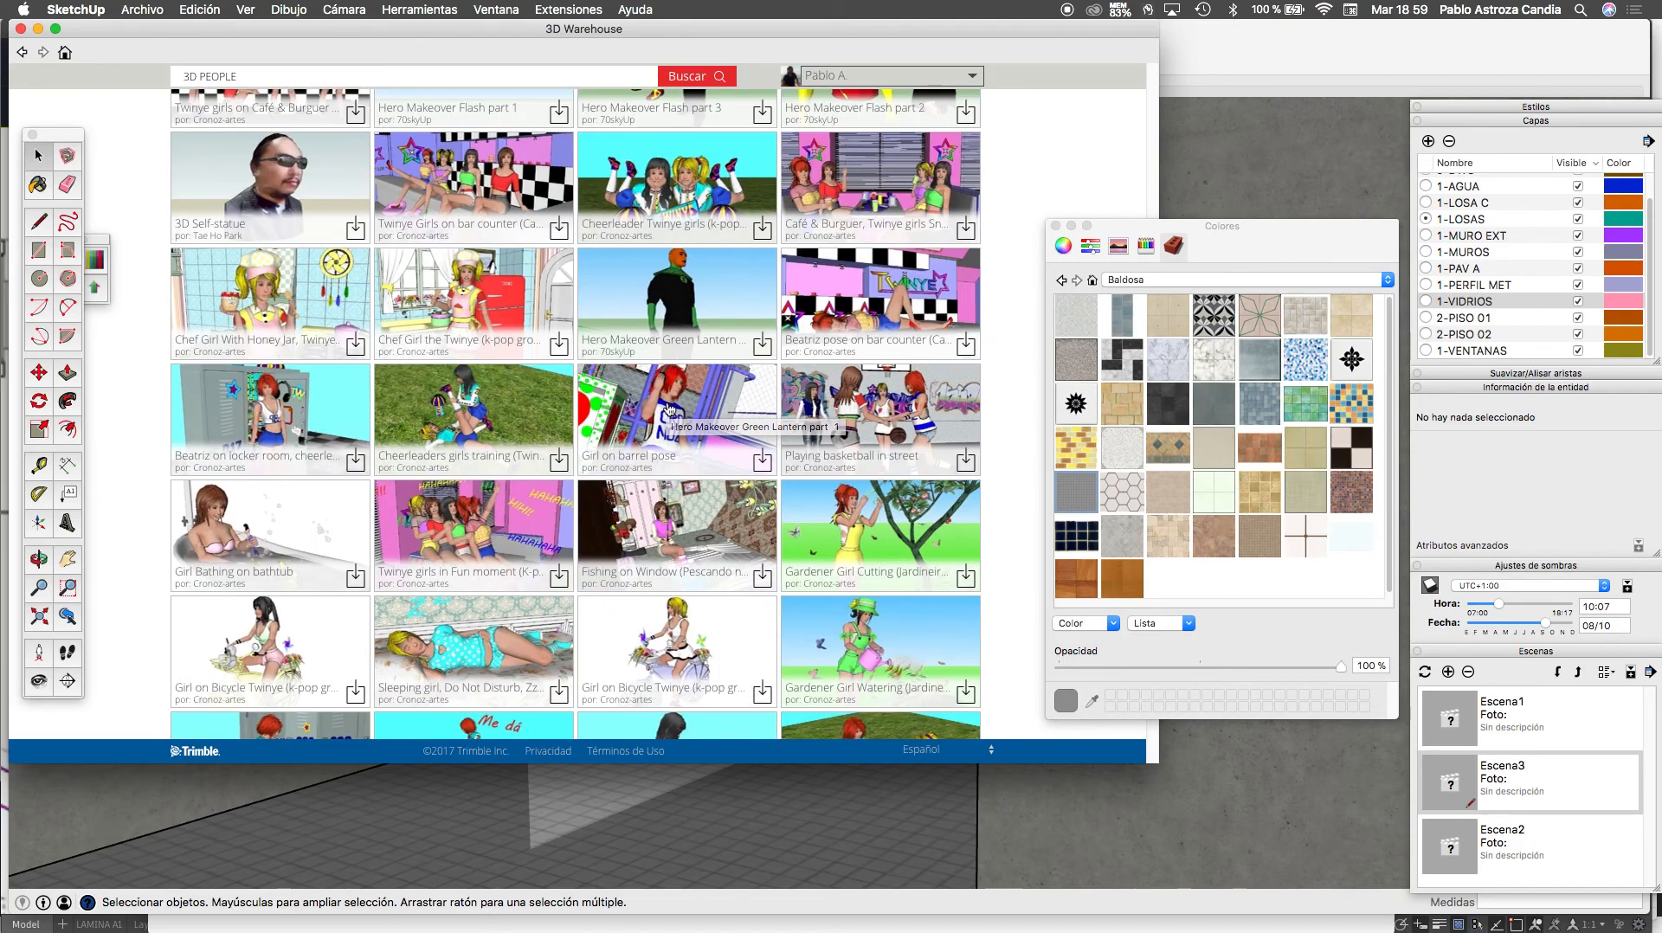
{"action": "scroll", "coordinate": [627, 445], "scroll_direction": "down", "scroll_amount": 20}
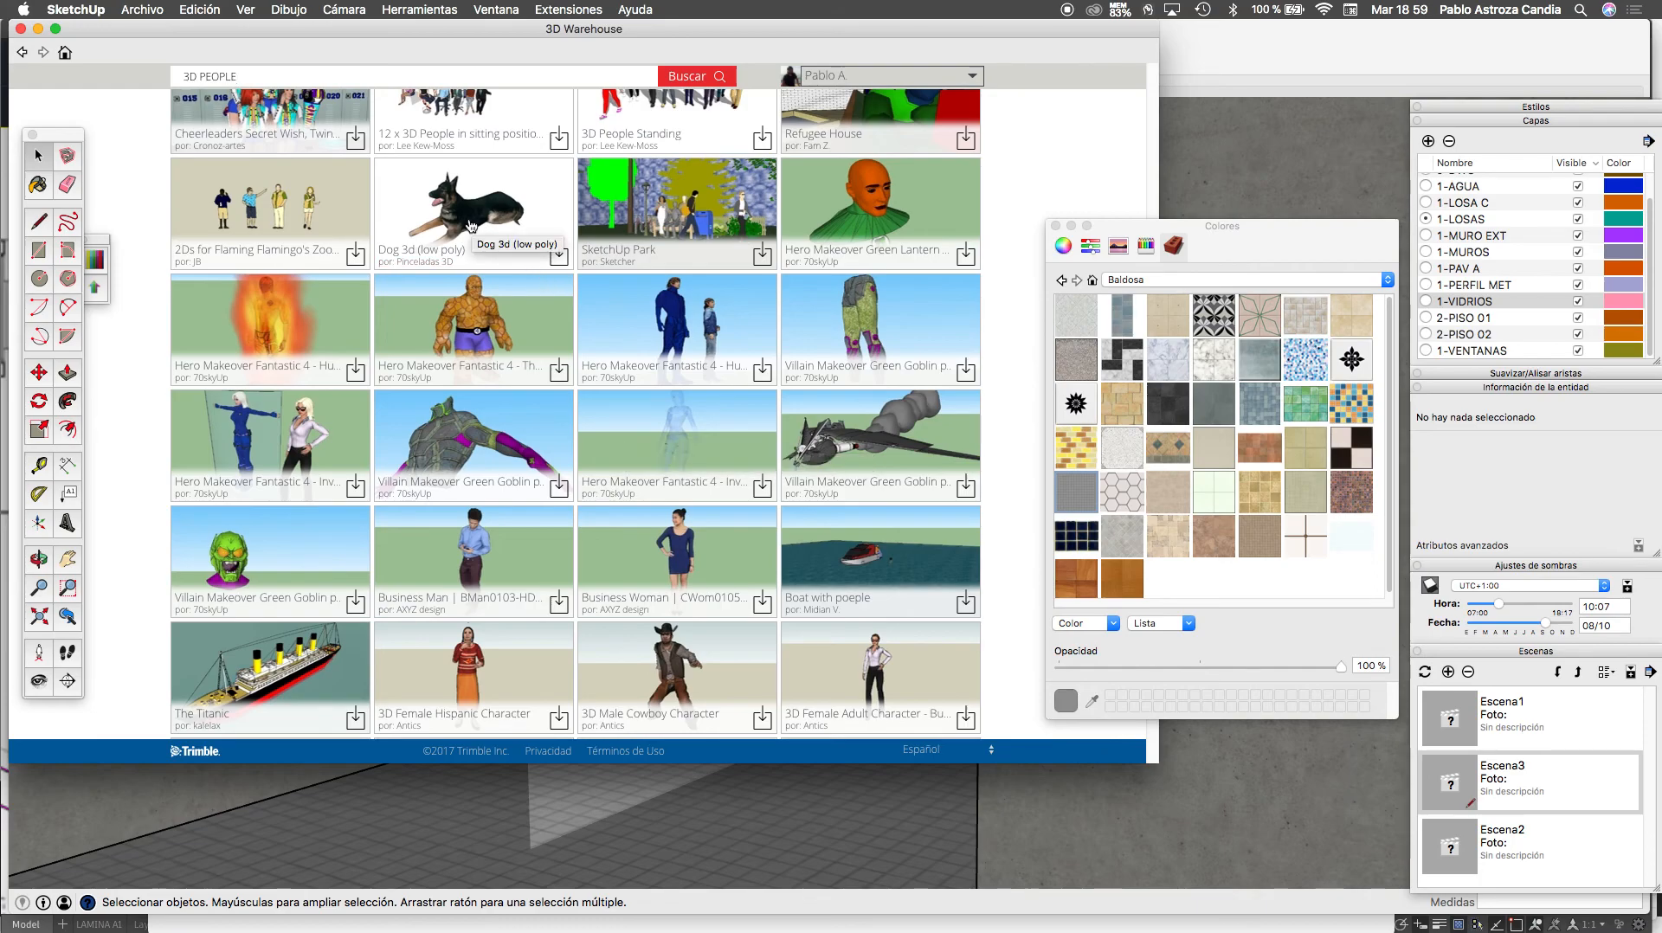
{"action": "left_click", "coordinate": [457, 217]}
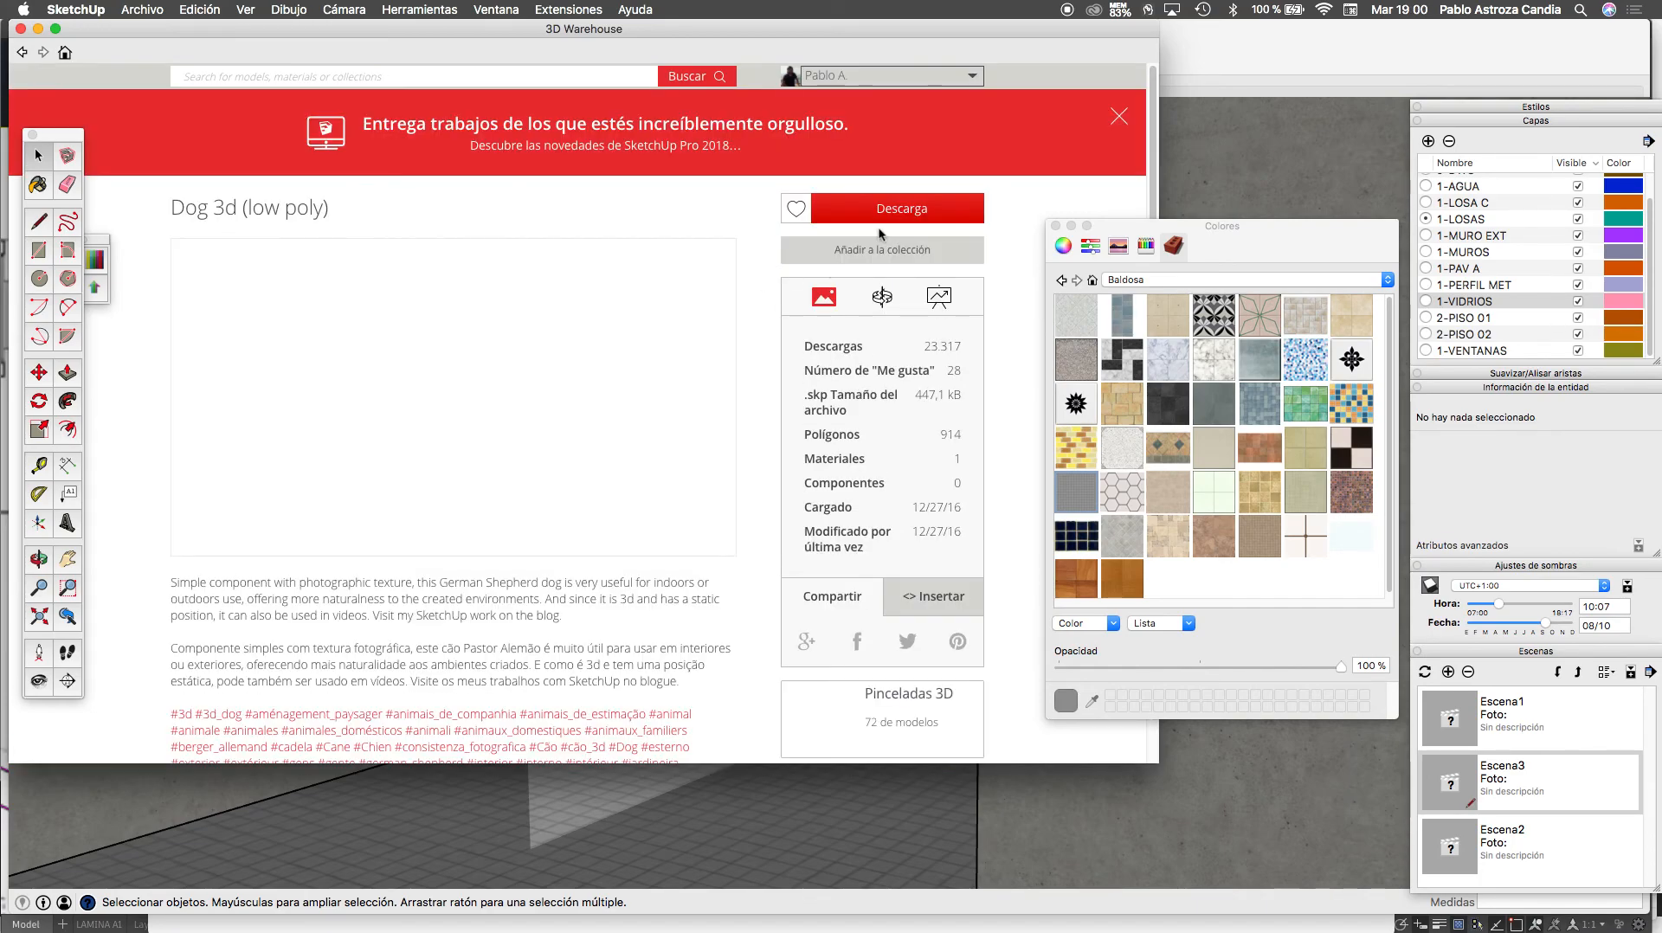
{"action": "left_click", "coordinate": [889, 211]}
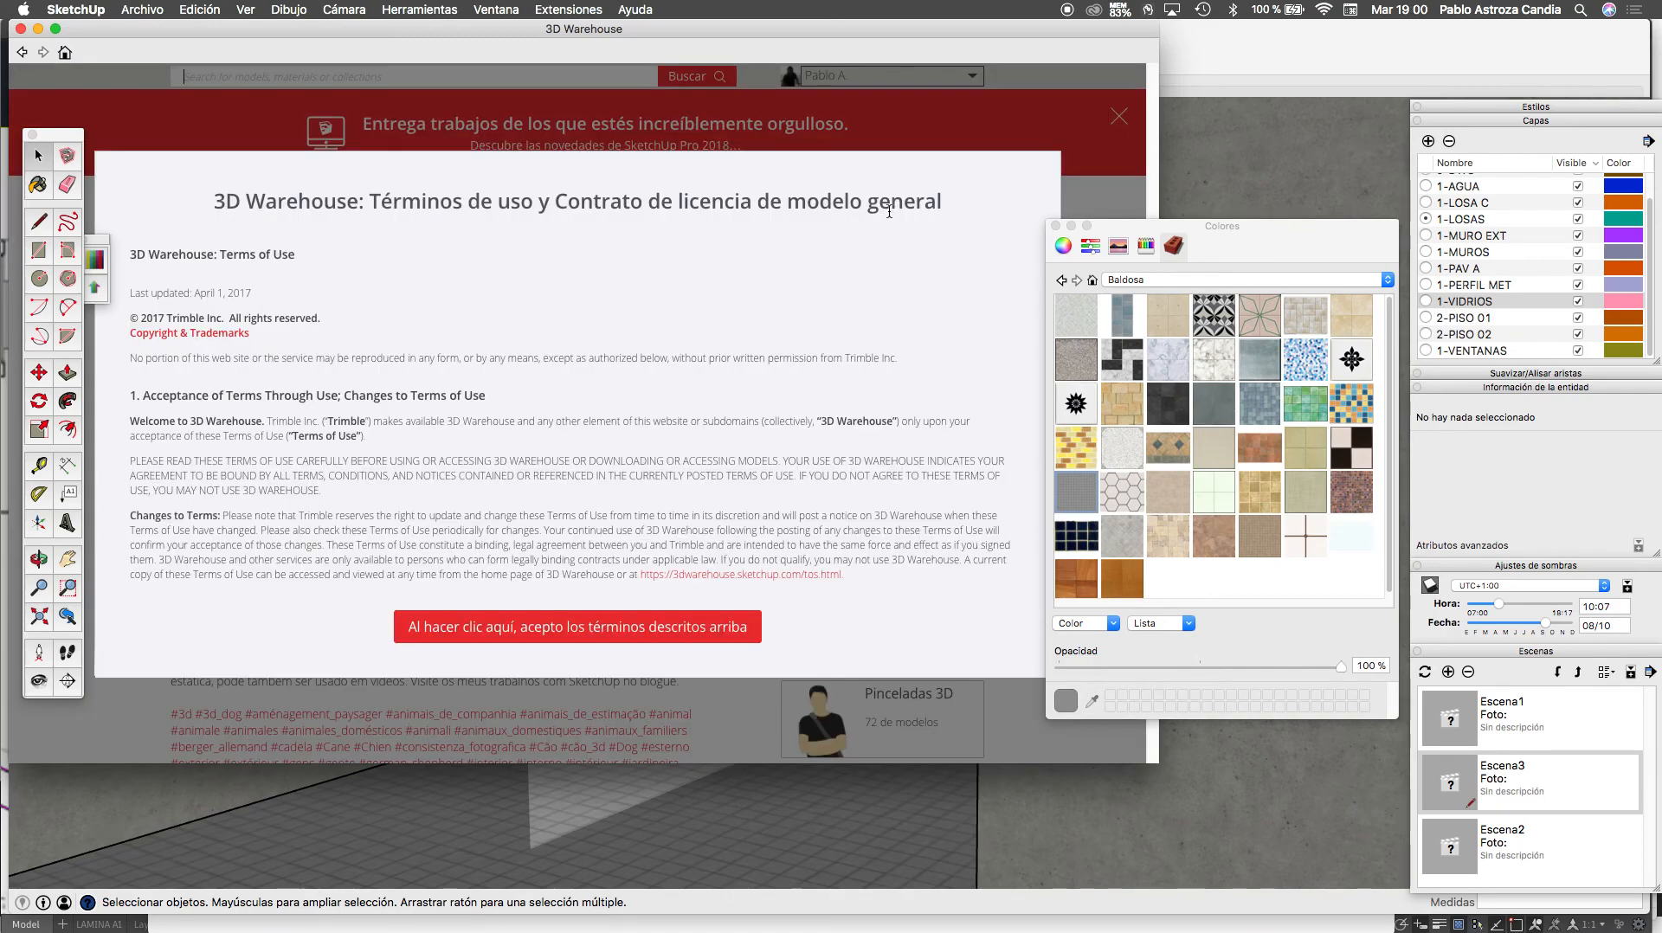
{"action": "left_click", "coordinate": [608, 625]}
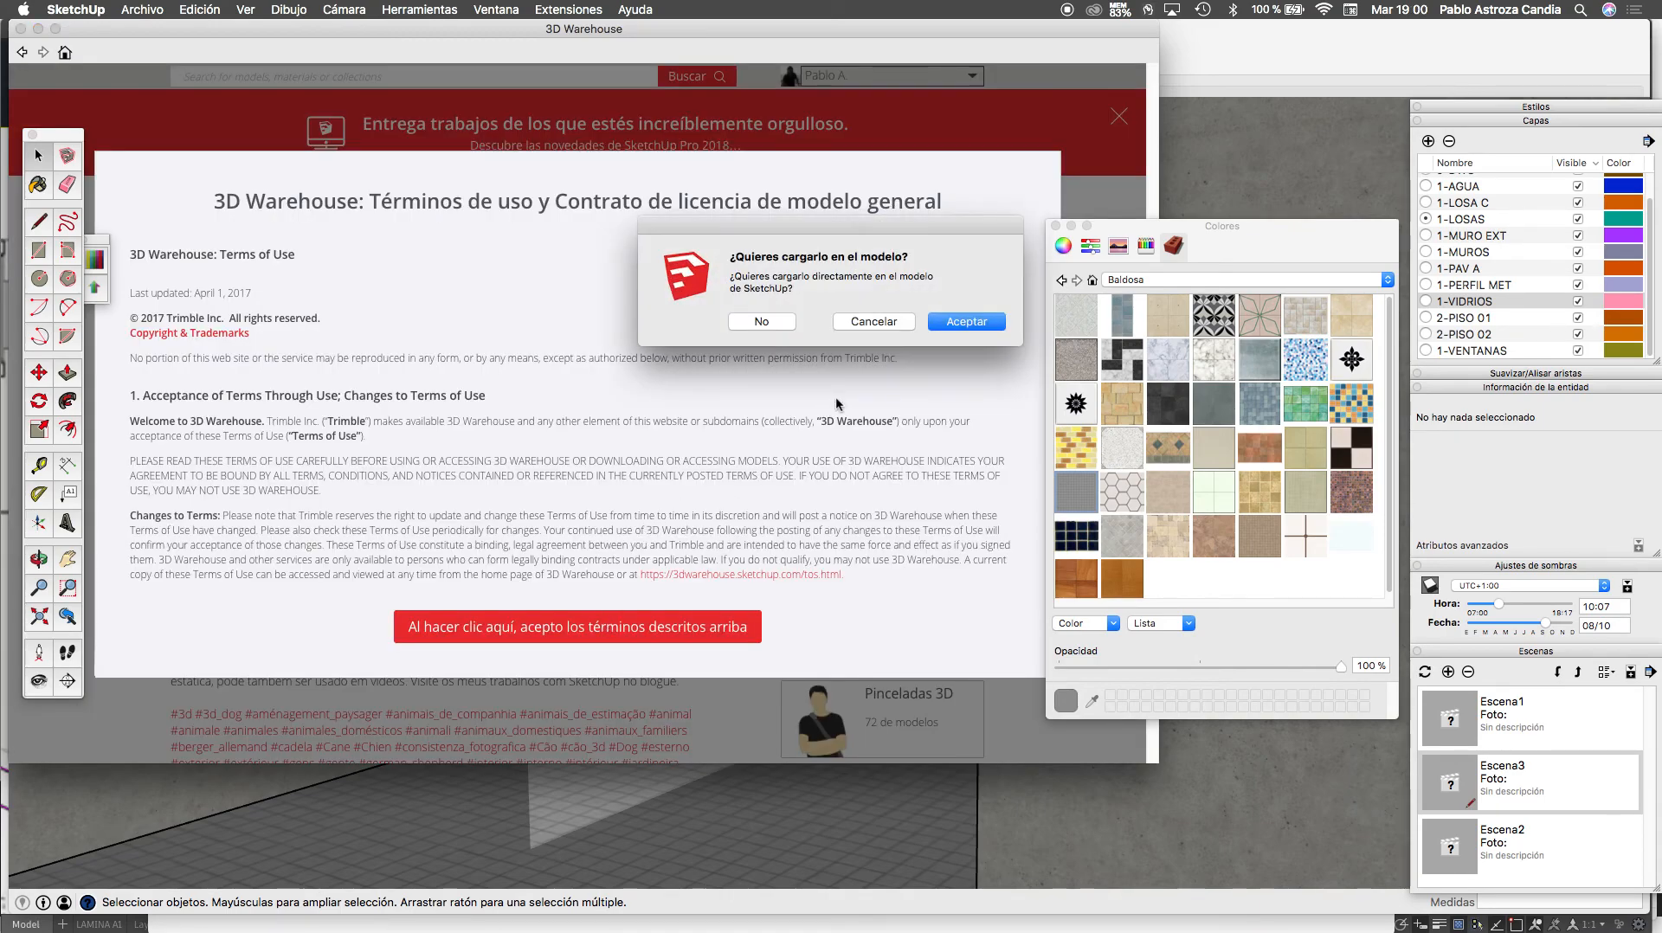
{"action": "left_click", "coordinate": [967, 322]}
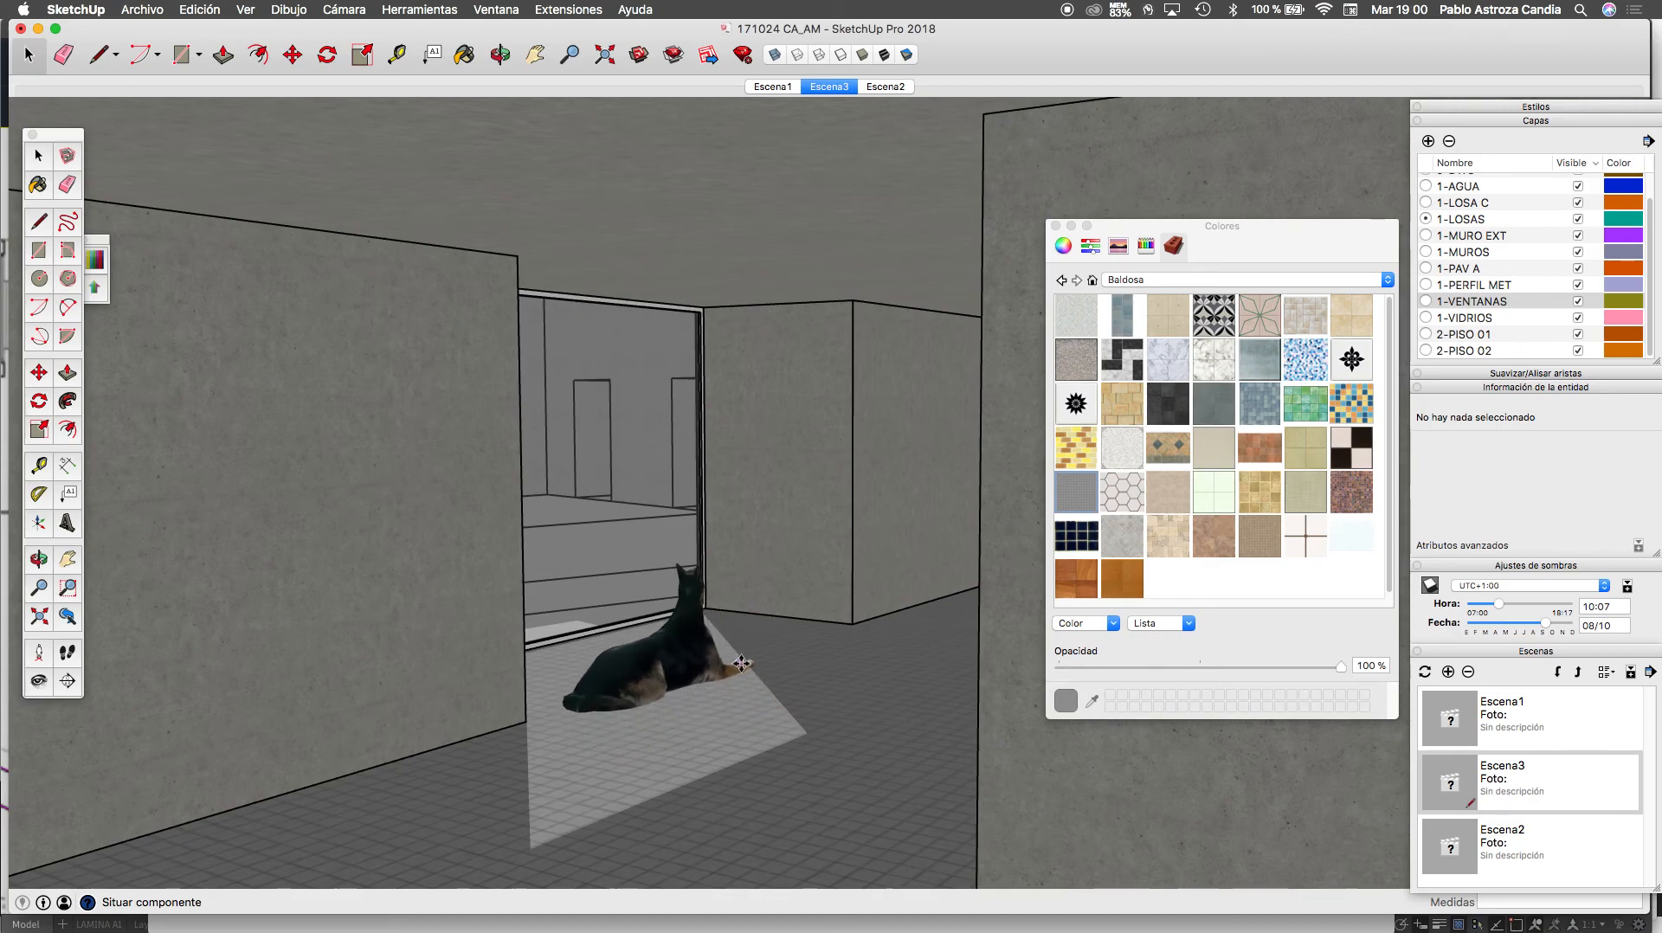
{"action": "left_click", "coordinate": [760, 668]}
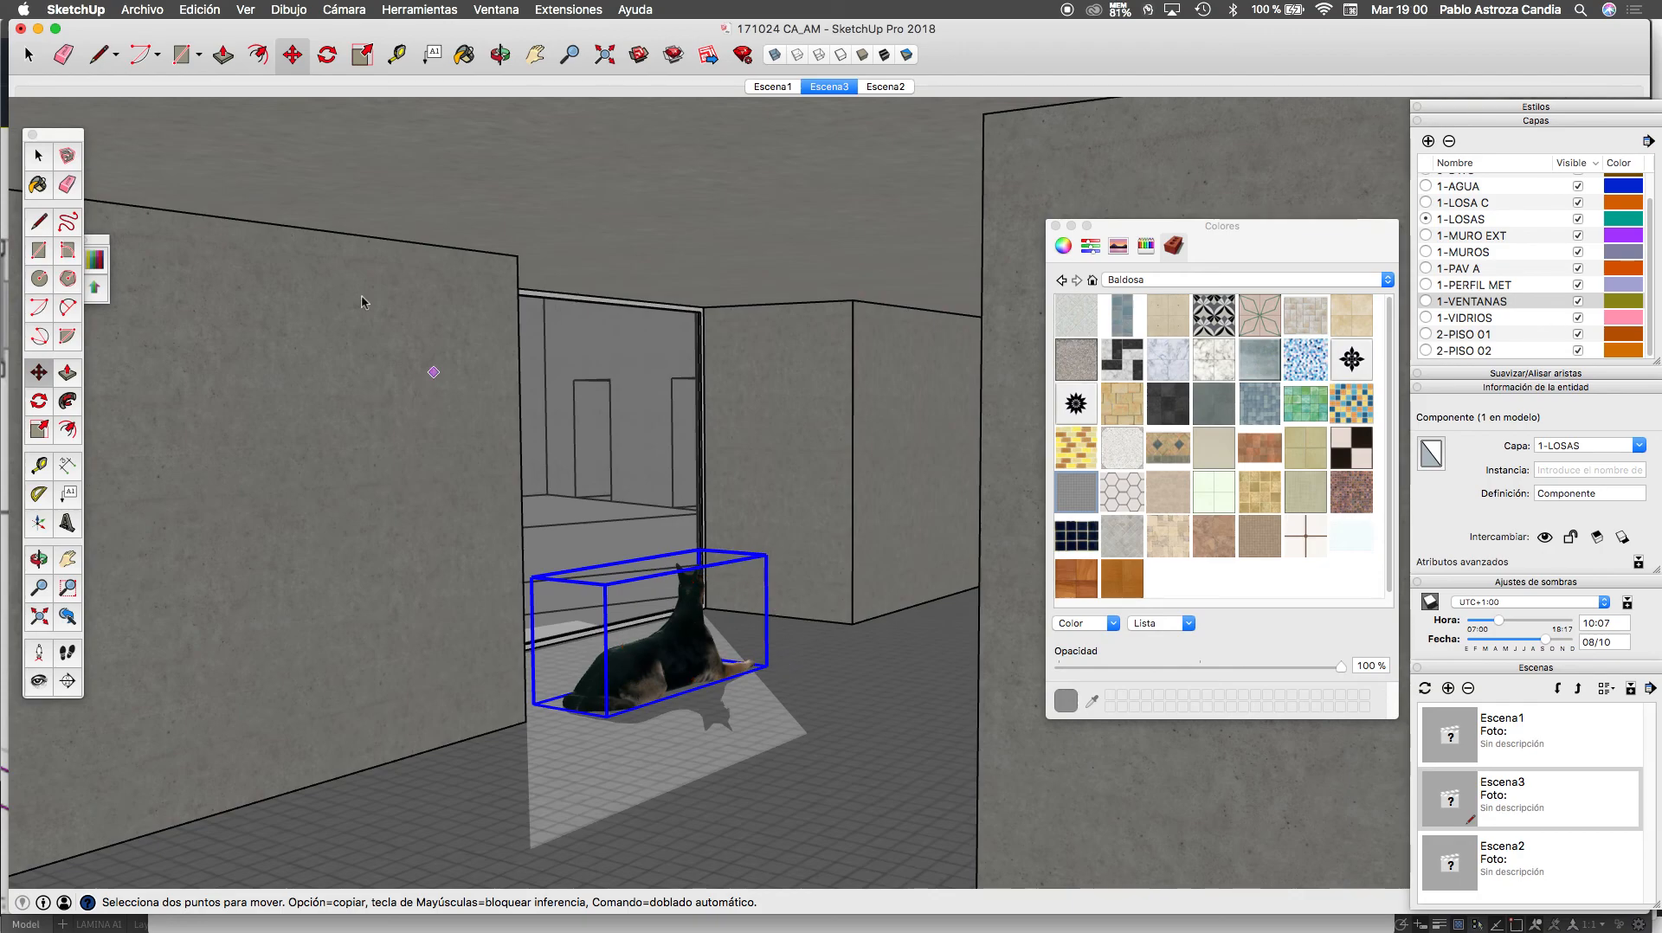
{"action": "left_click", "coordinate": [678, 63]}
{"action": "left_click_drag", "start_coordinate": [652, 183], "coordinate": [647, 111]}
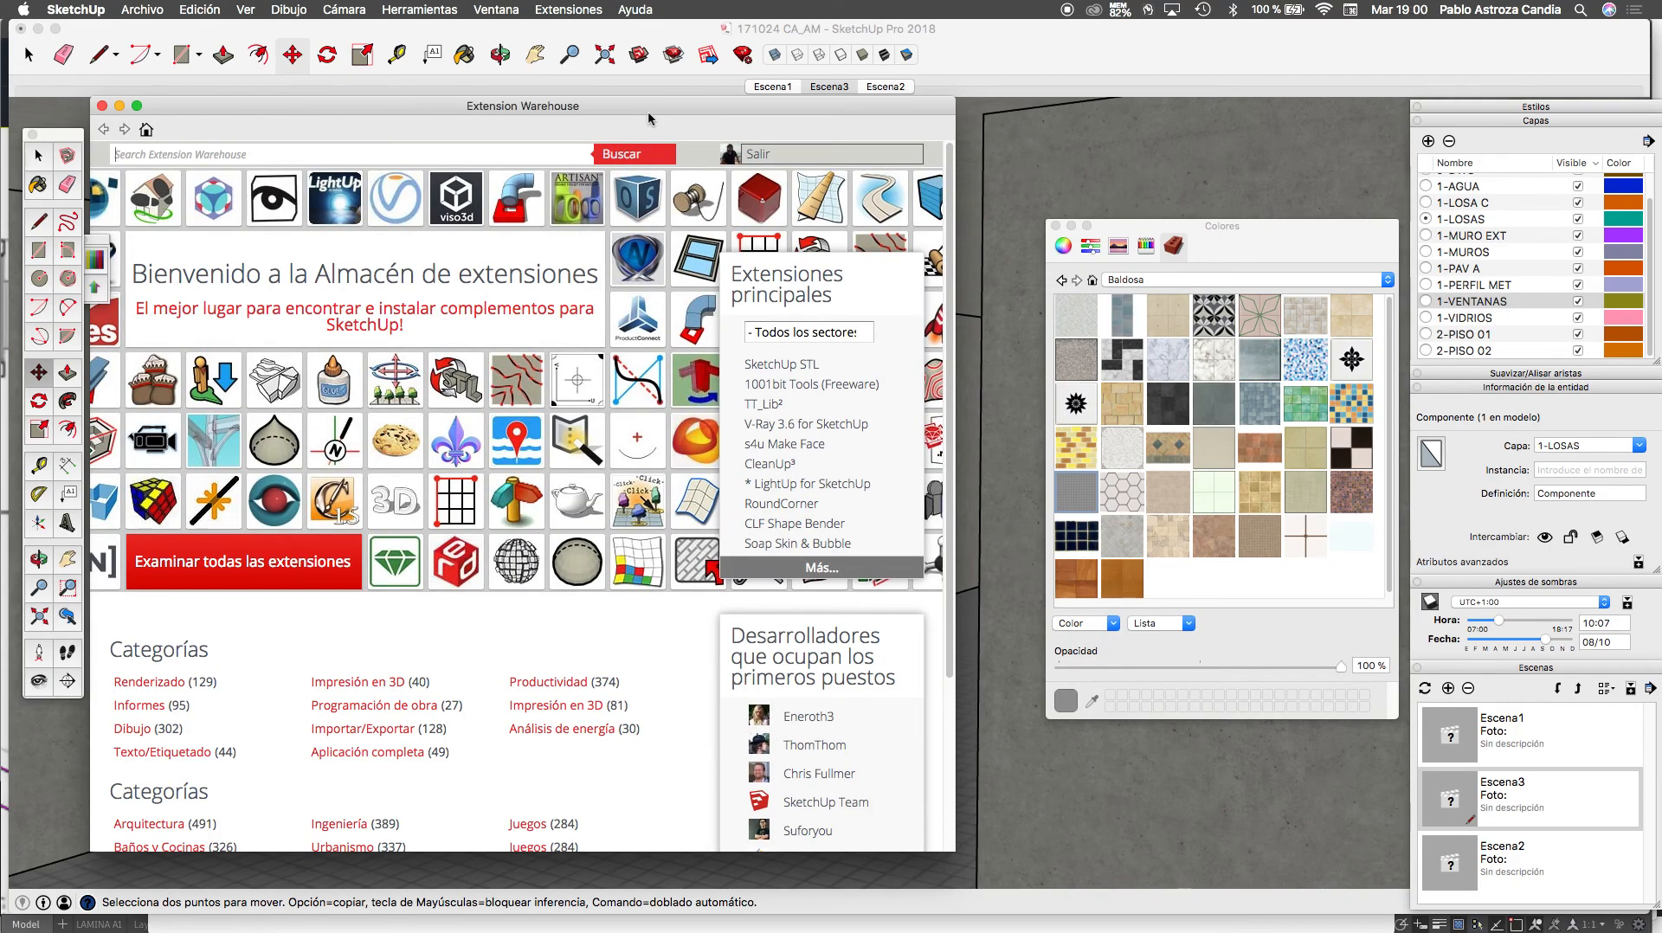
{"action": "left_click", "coordinate": [102, 106]}
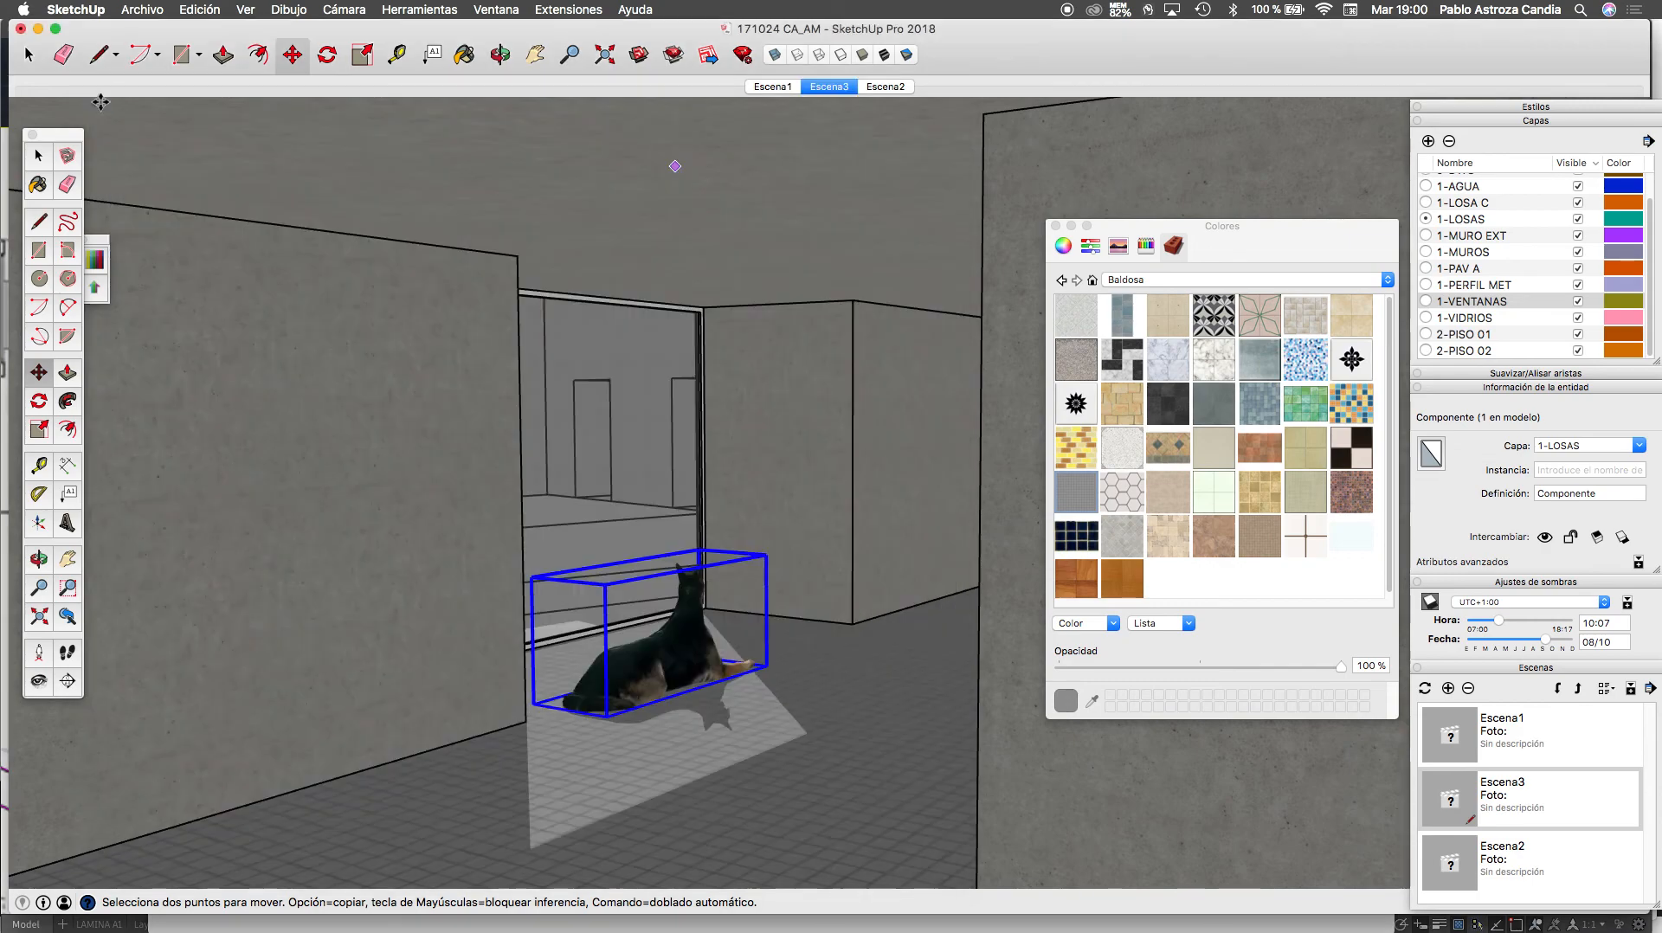
Reopen the 3D Warehouse model library, search it for "SILLA" and browse the chair models
{"action": "left_click", "coordinate": [639, 53]}
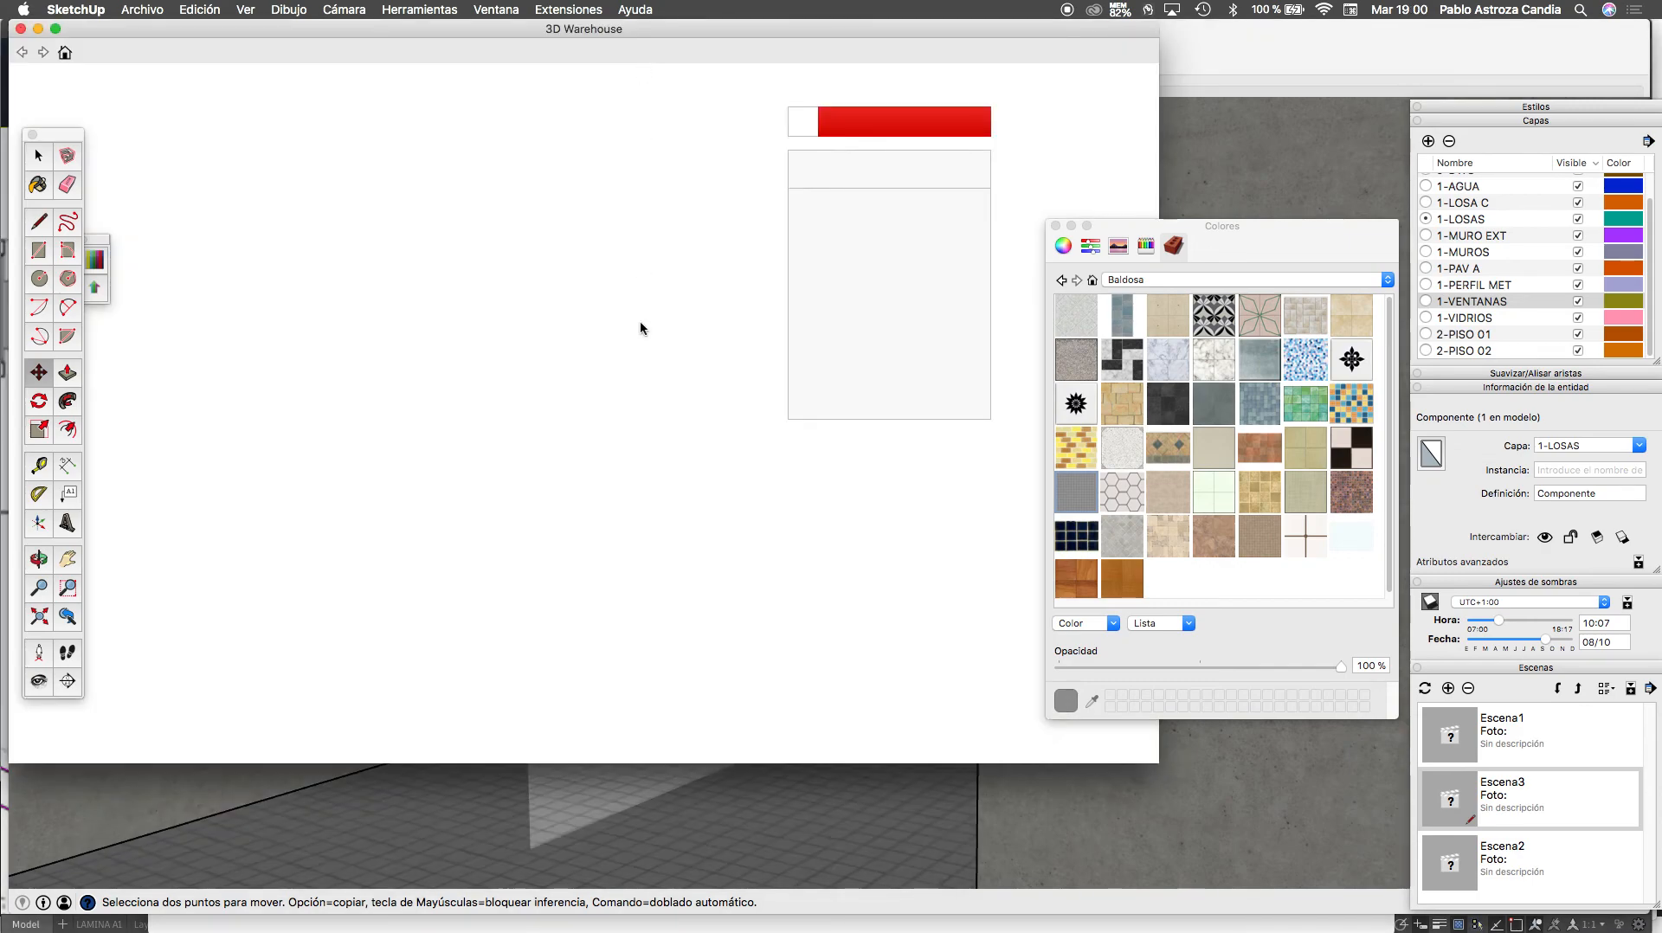
{"action": "left_click", "coordinate": [599, 78]}
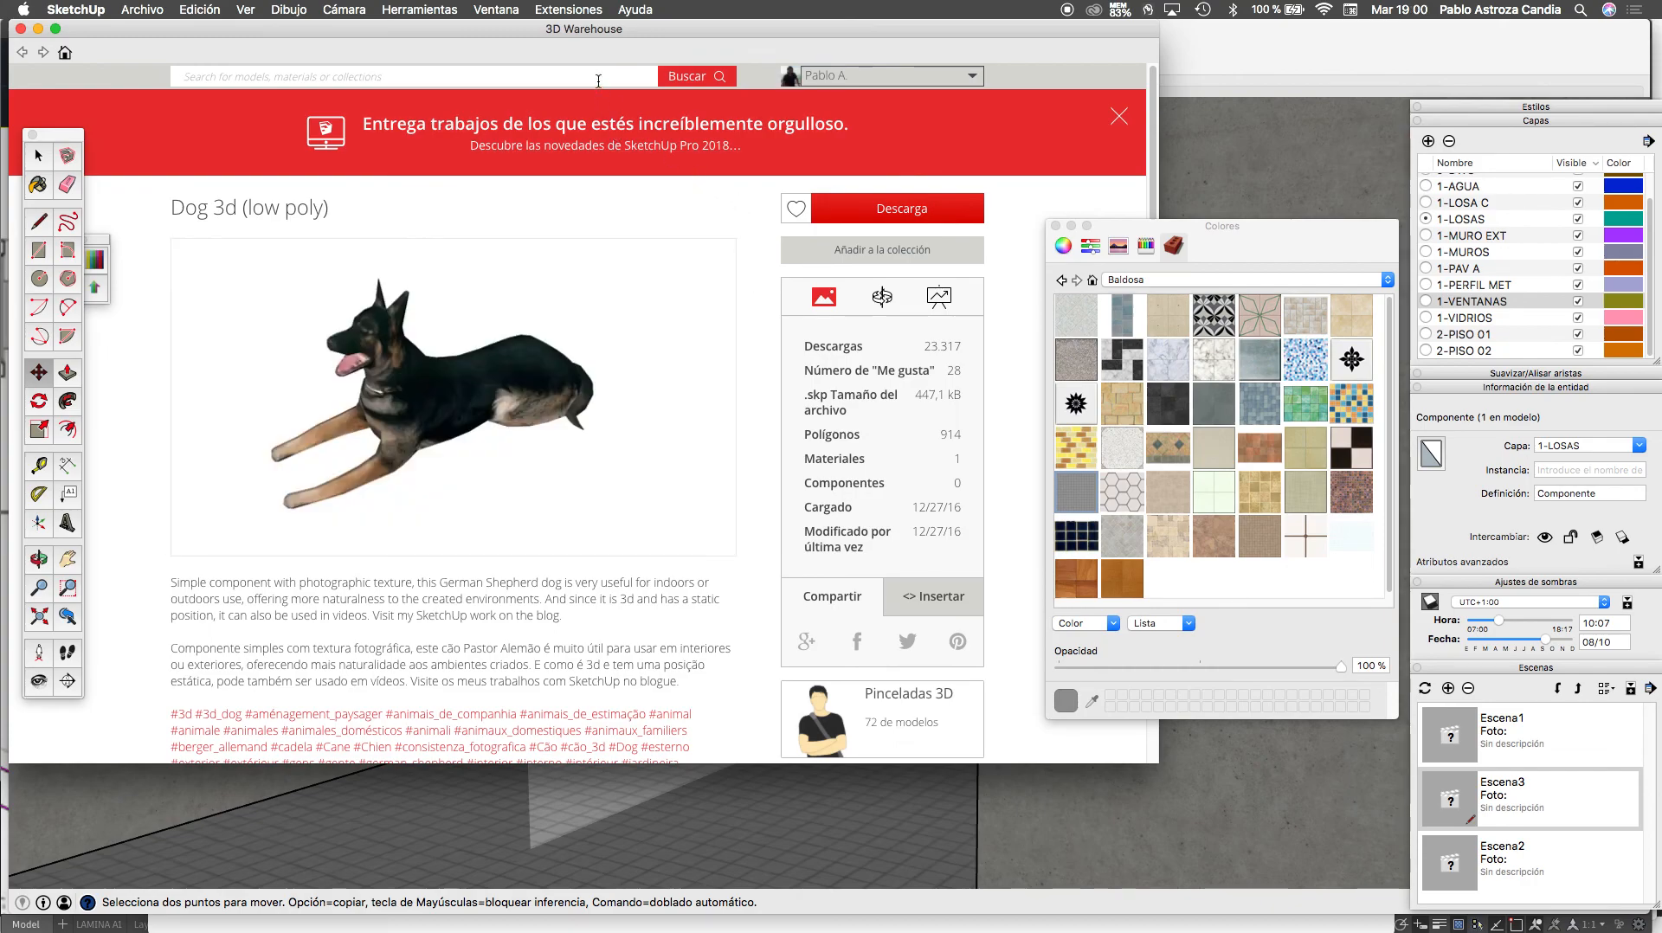
{"action": "type", "text": "SILLA"}
{"action": "key", "text": "Return"}
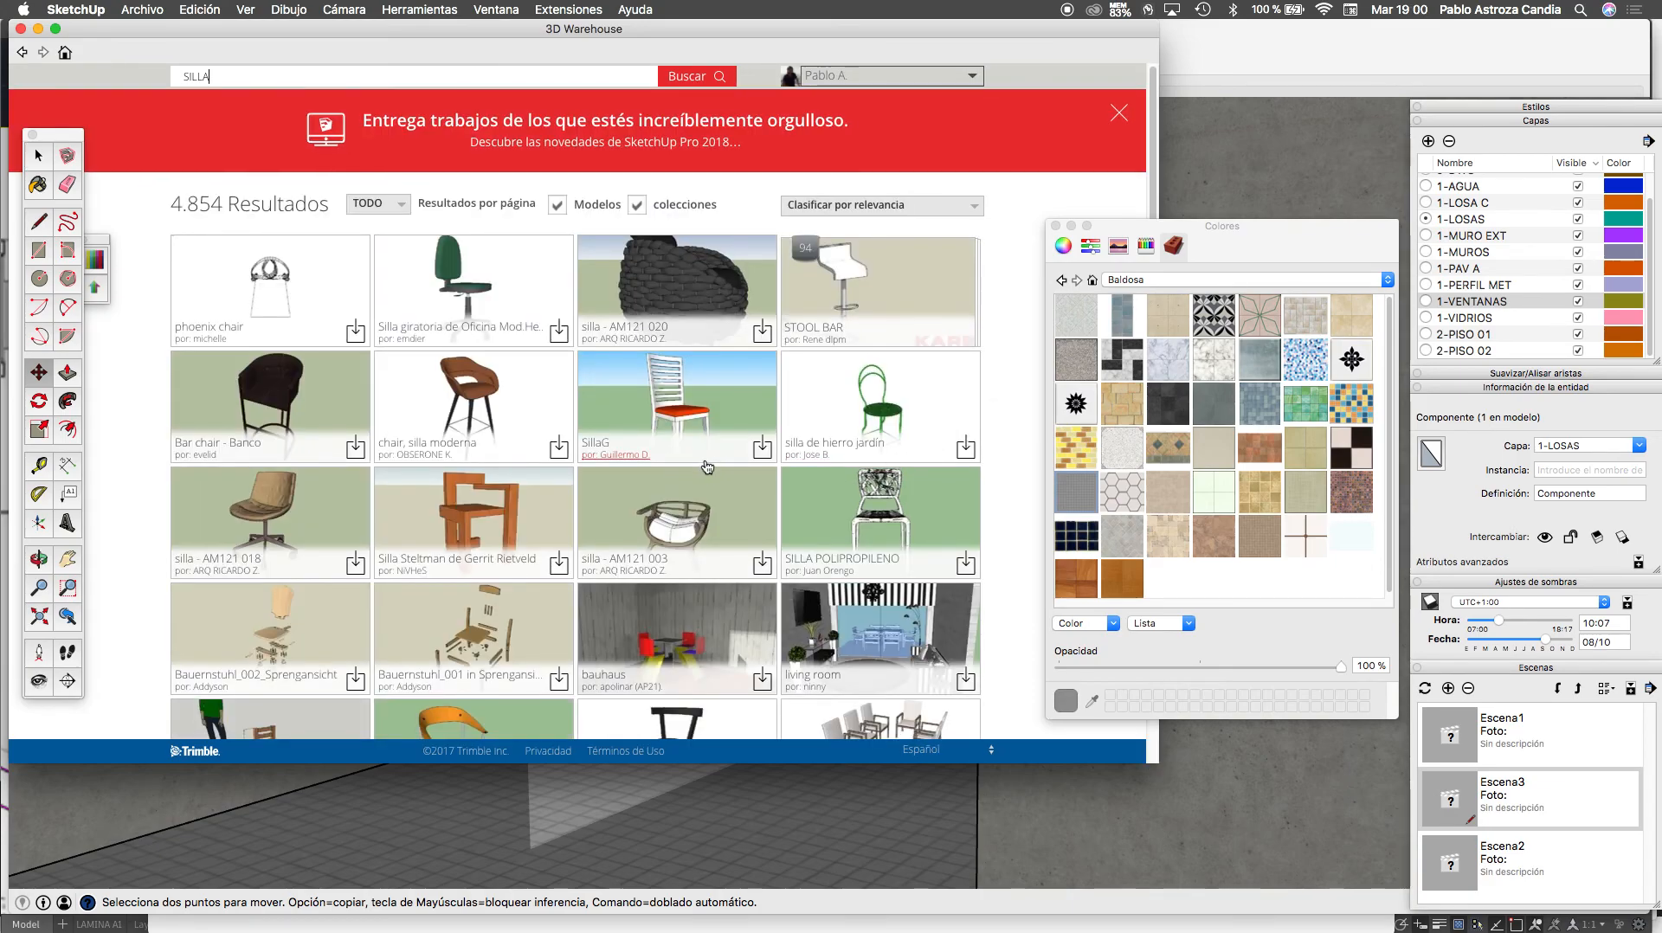
{"action": "scroll", "coordinate": [706, 469], "scroll_direction": "down", "scroll_amount": 10}
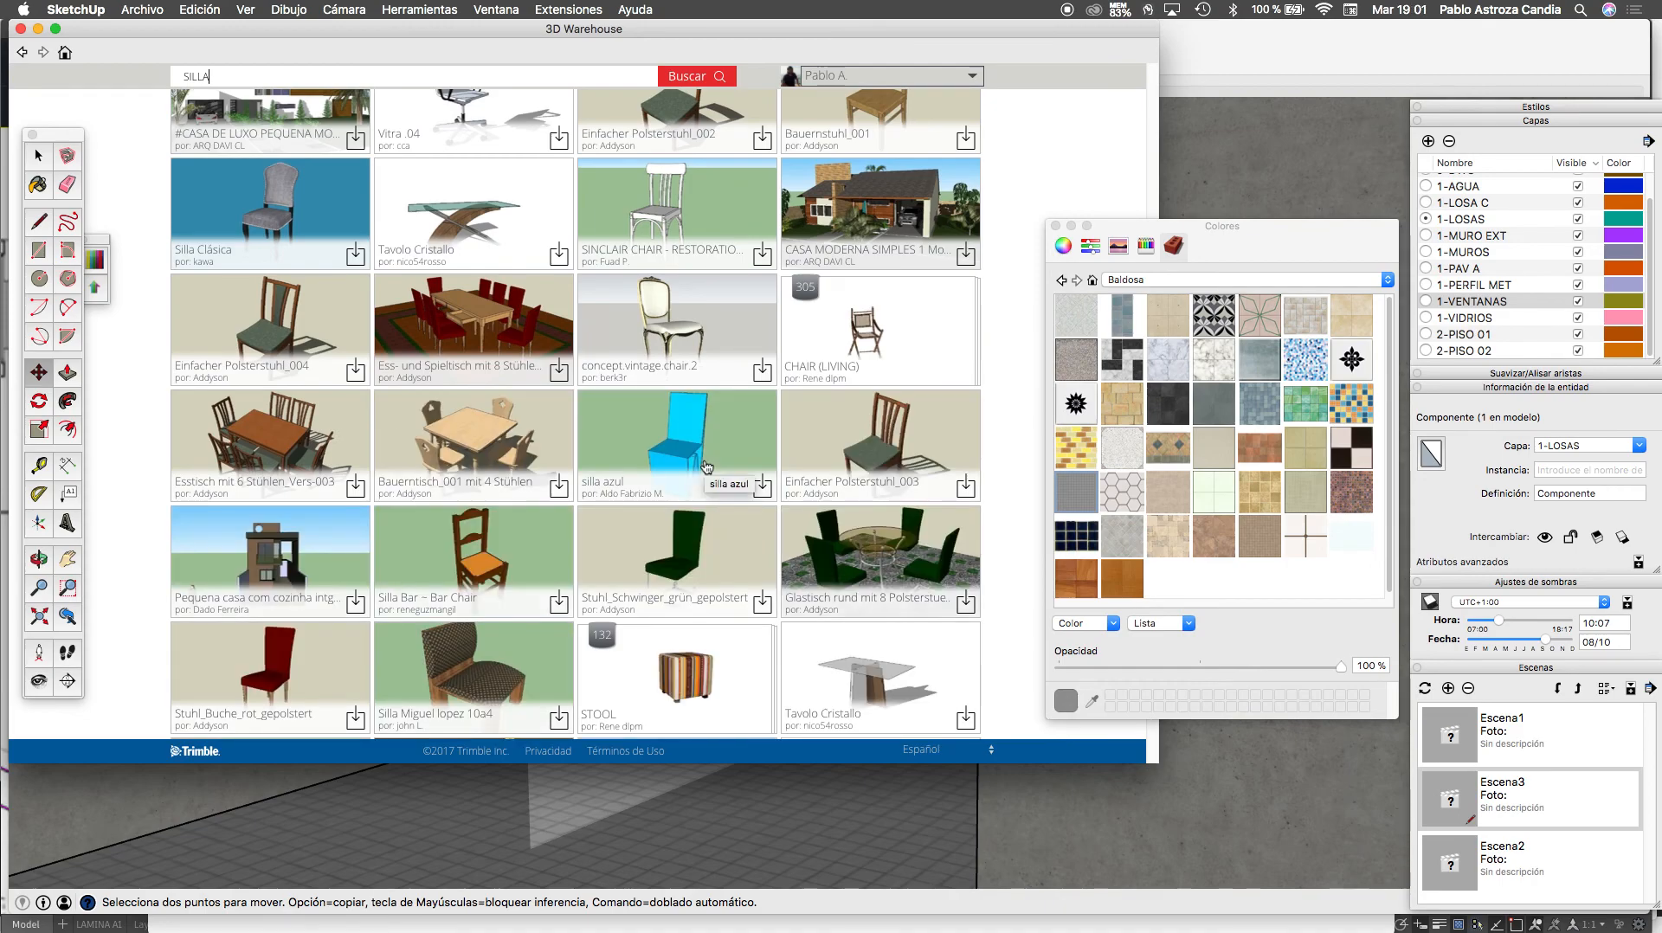
{"action": "scroll", "coordinate": [706, 467], "scroll_direction": "up", "scroll_amount": 5}
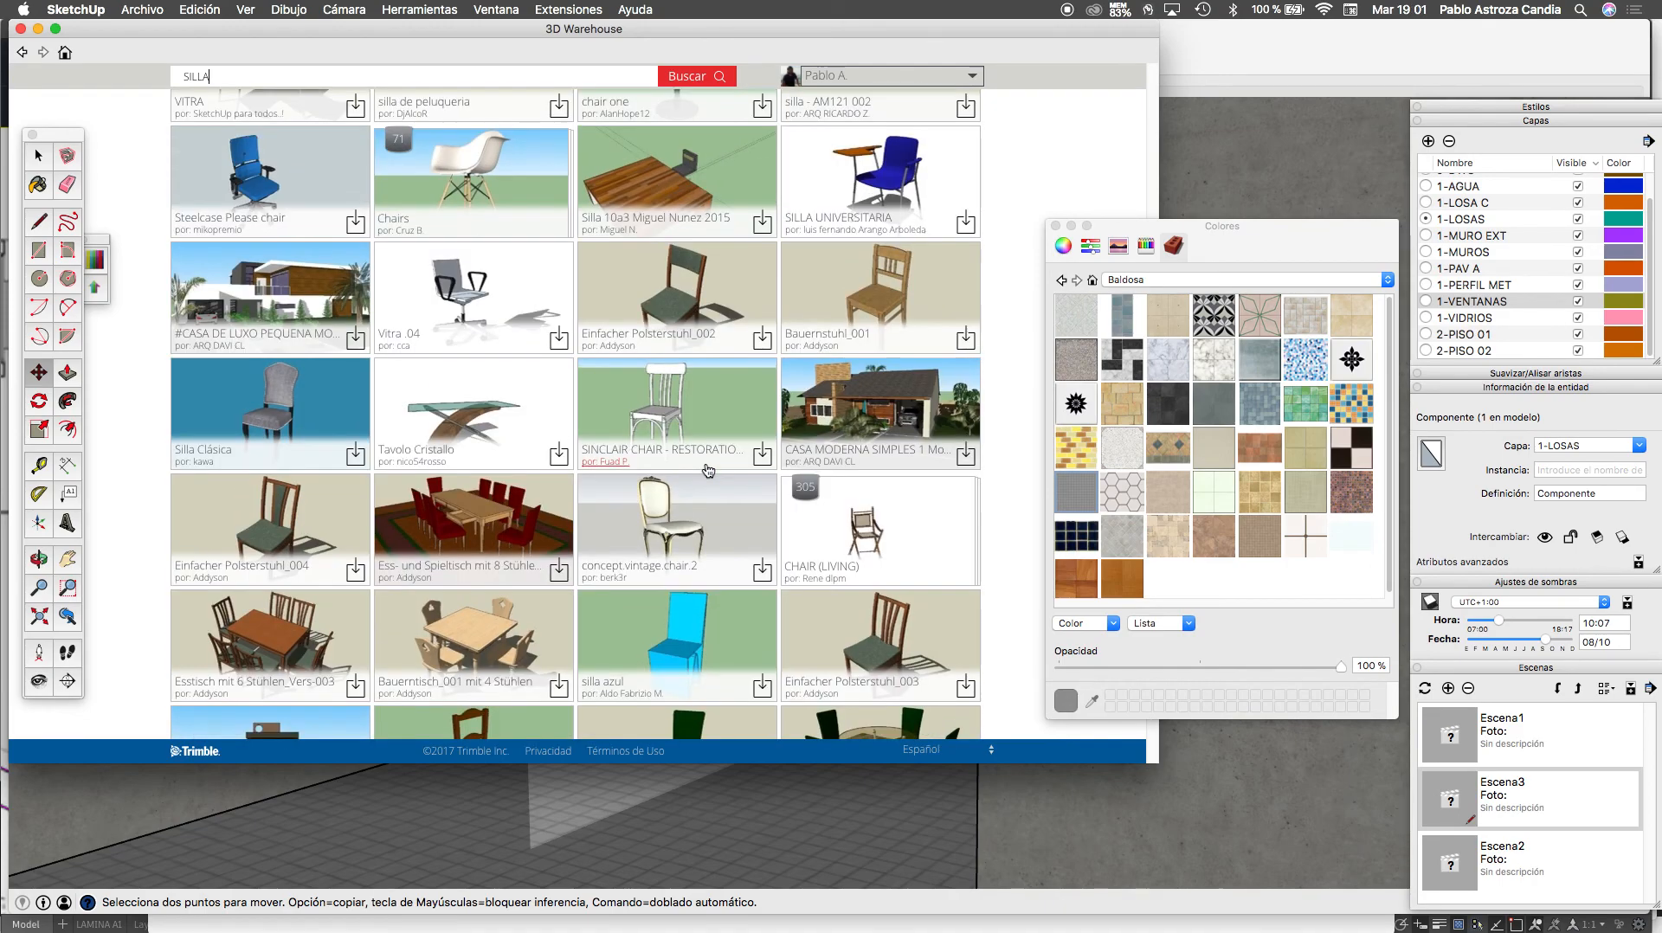
{"action": "scroll", "coordinate": [708, 469], "scroll_direction": "down", "scroll_amount": 1}
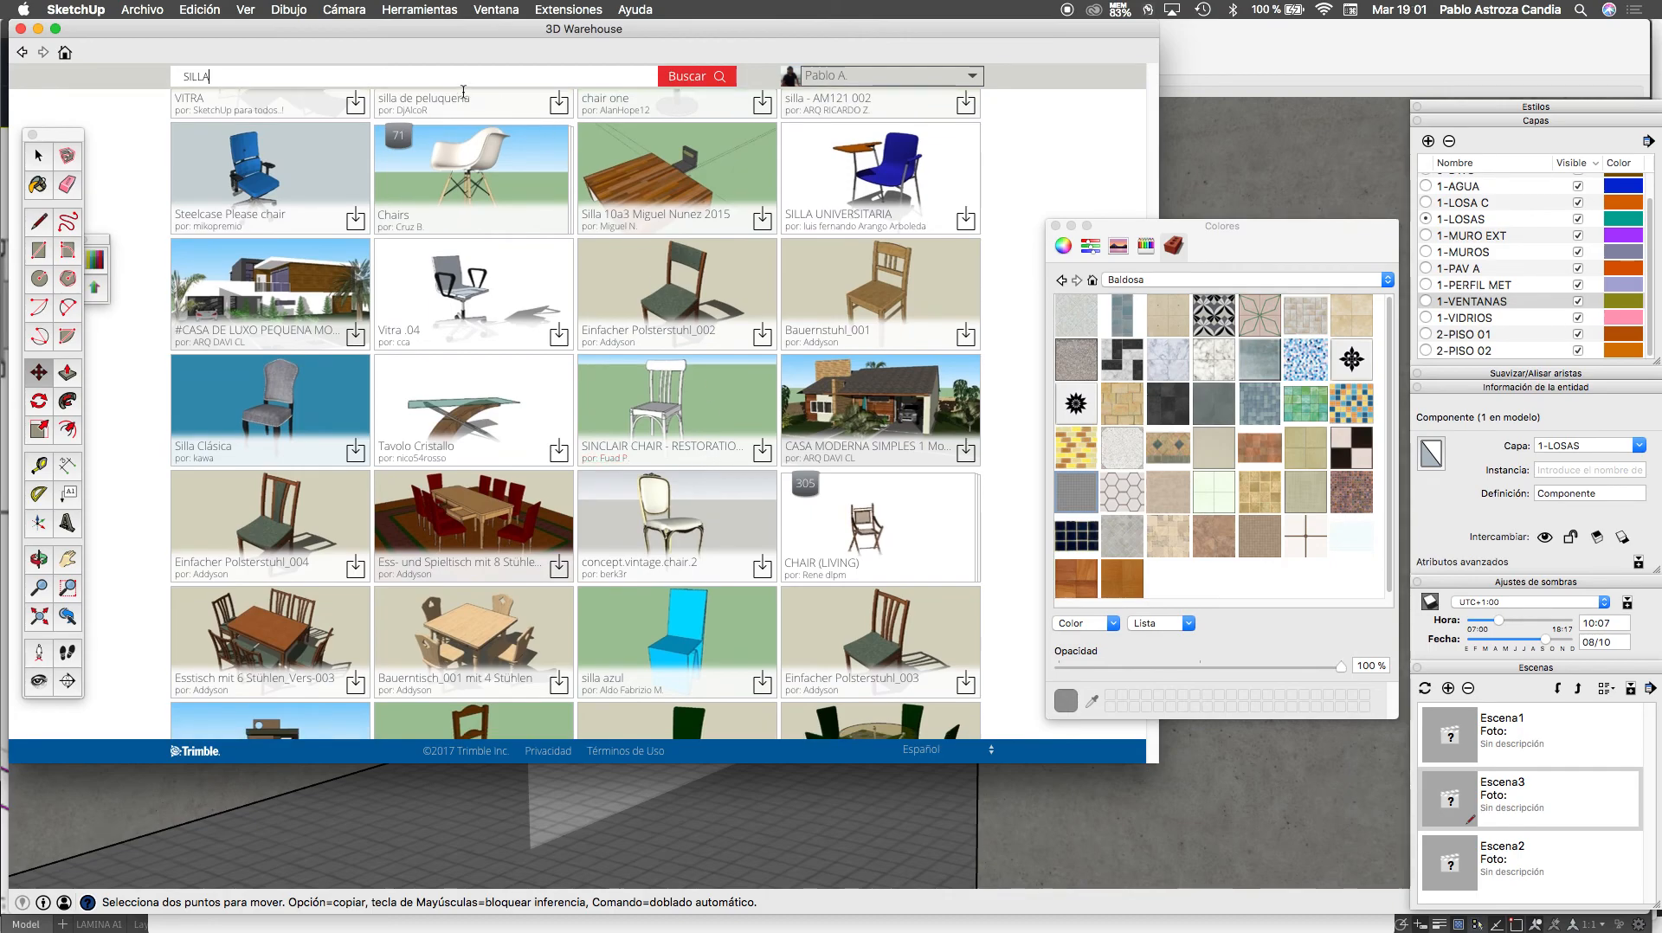
Search the model library for "SOFA" and look through the sofa models
{"action": "left_click_drag", "start_coordinate": [361, 84], "coordinate": [150, 68]}
{"action": "type", "text": "SOFA"}
{"action": "key", "text": "Return"}
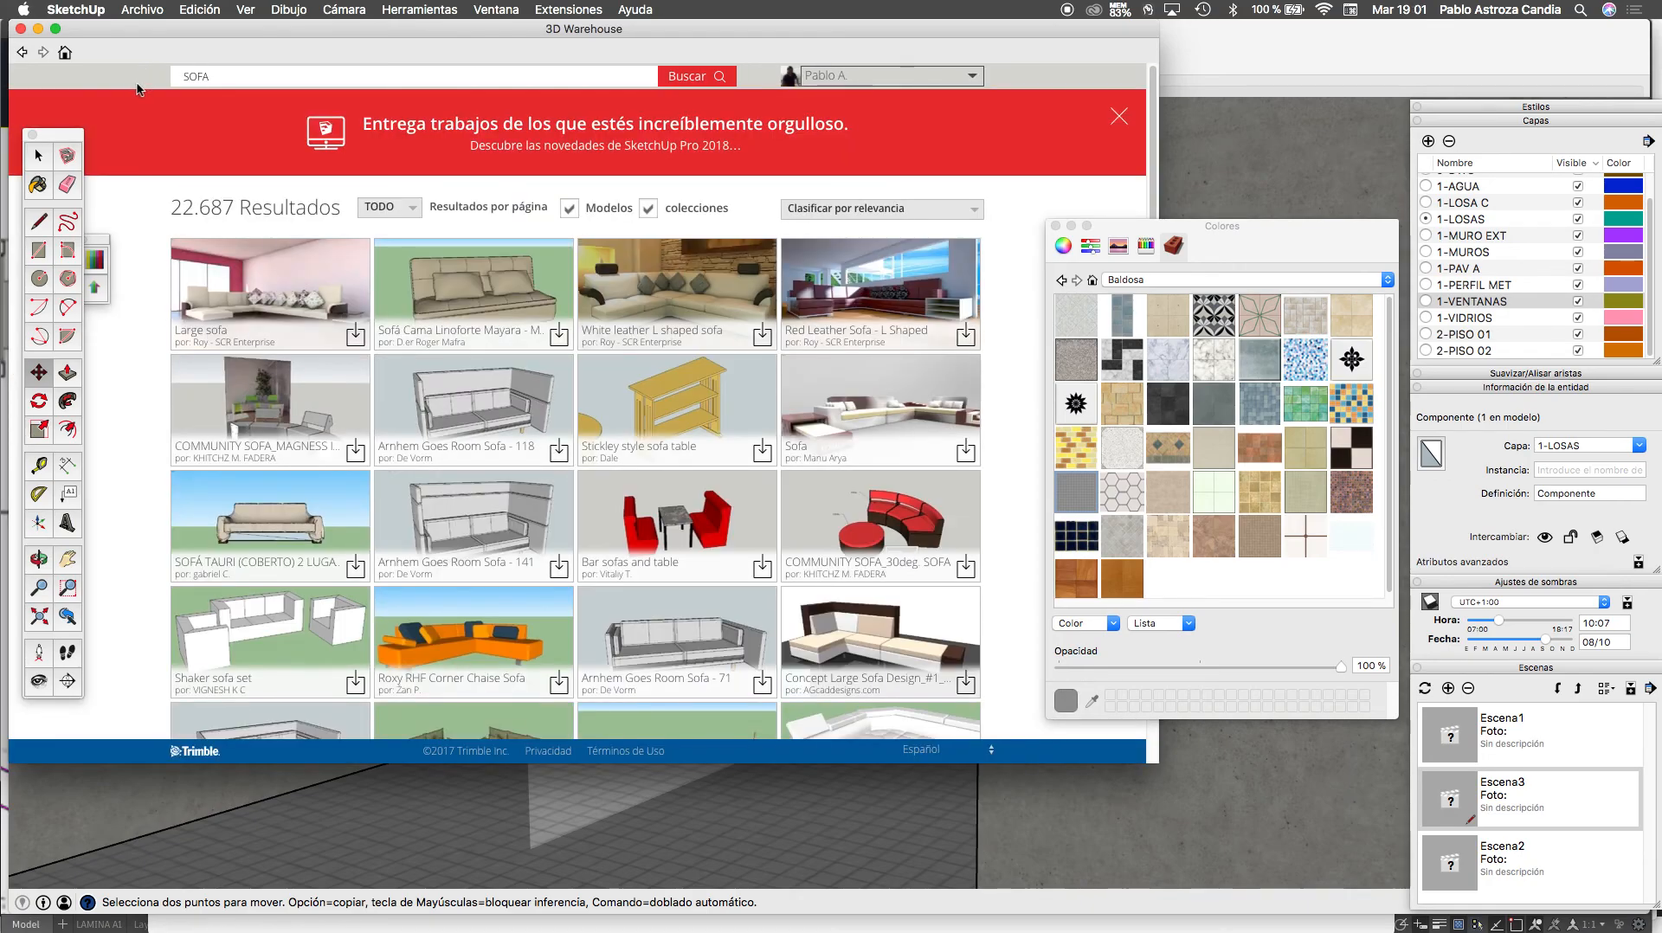
{"action": "scroll", "coordinate": [139, 89], "scroll_direction": "down", "scroll_amount": 5}
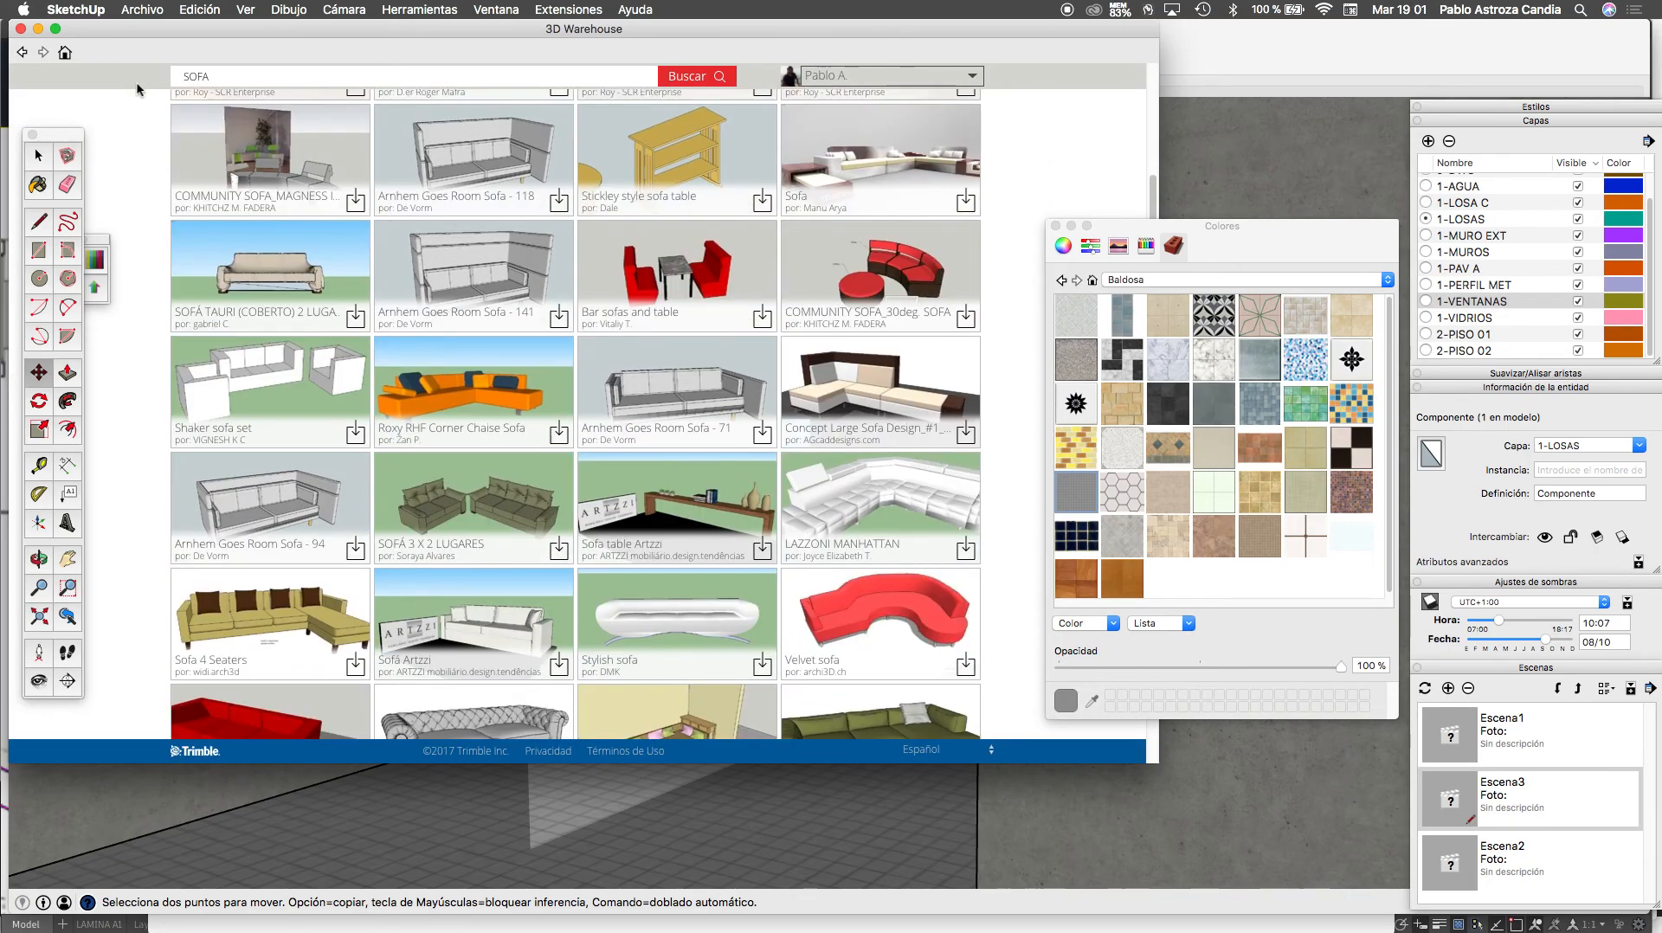
{"action": "scroll", "coordinate": [136, 82], "scroll_direction": "down", "scroll_amount": 3}
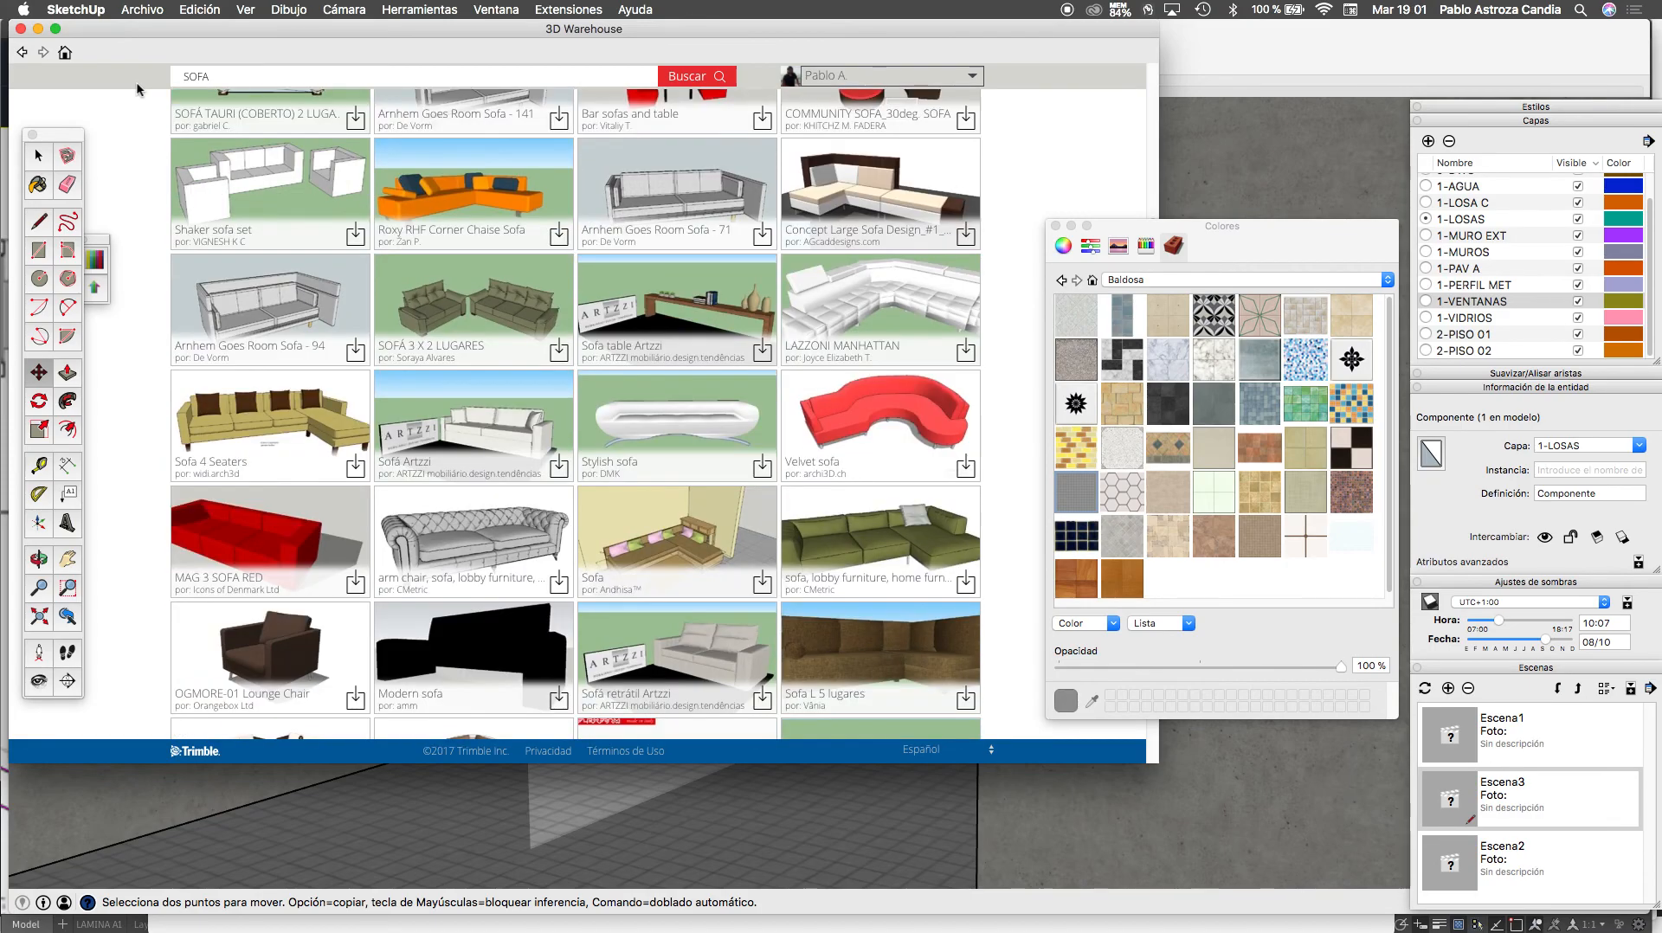
Load the OGMORE-01 Lounge Chair from 3D Warehouse into the model and place it on the tiled floor behind the dog
{"action": "scroll", "coordinate": [137, 81], "scroll_direction": "down", "scroll_amount": 4}
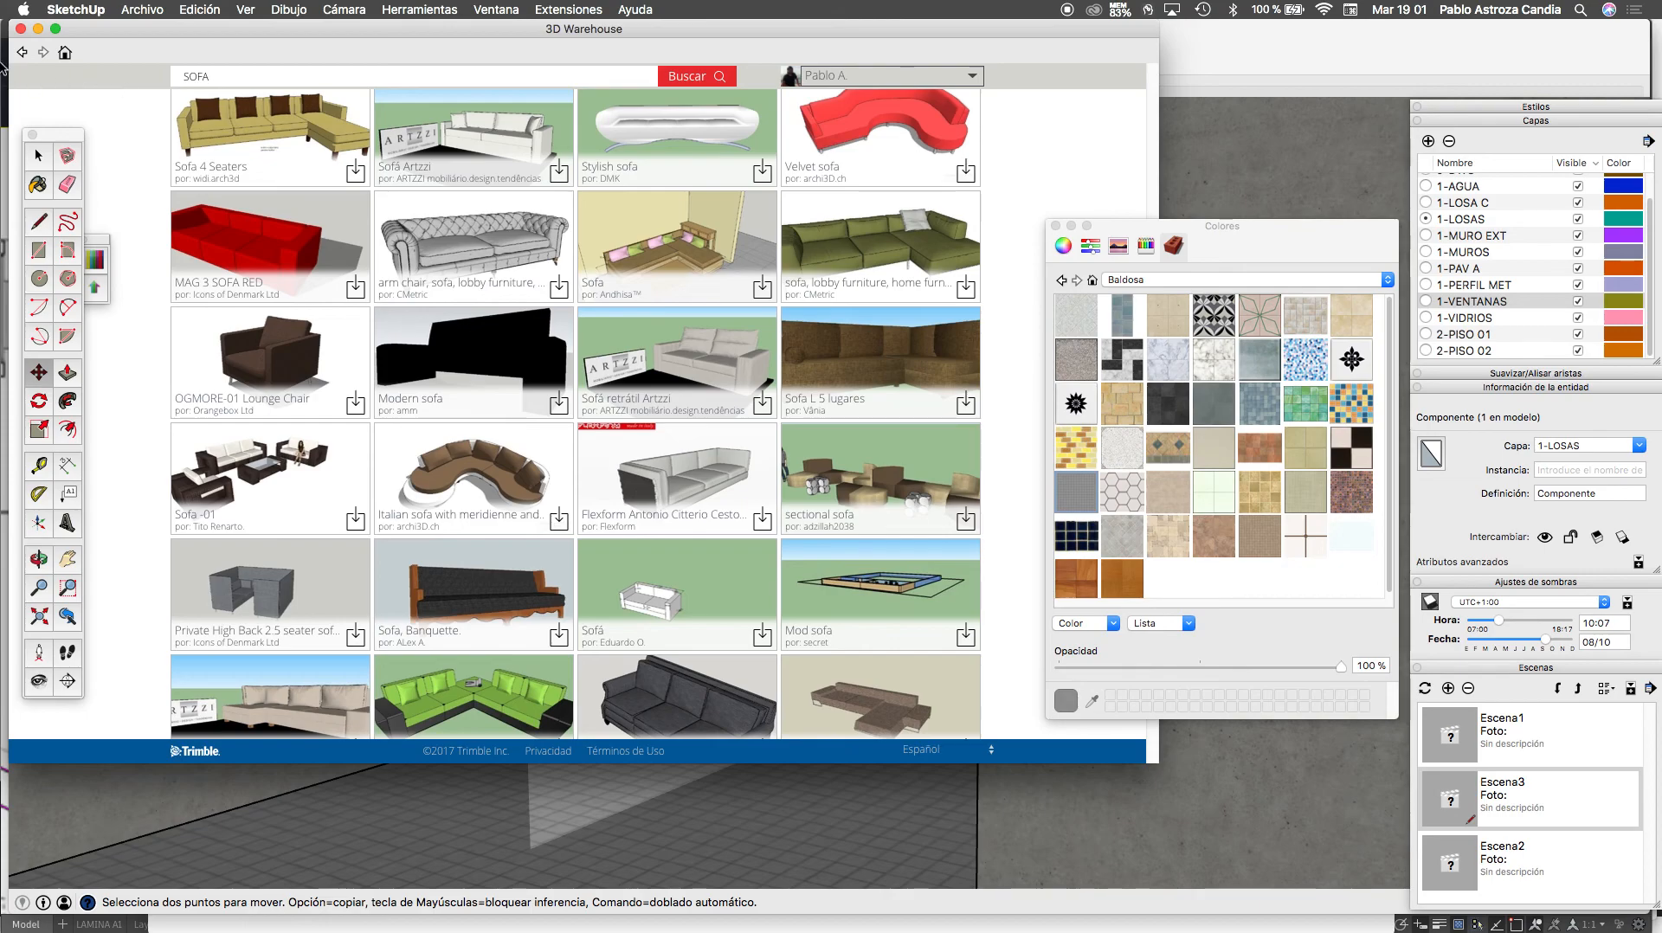
{"action": "left_click", "coordinate": [355, 403]}
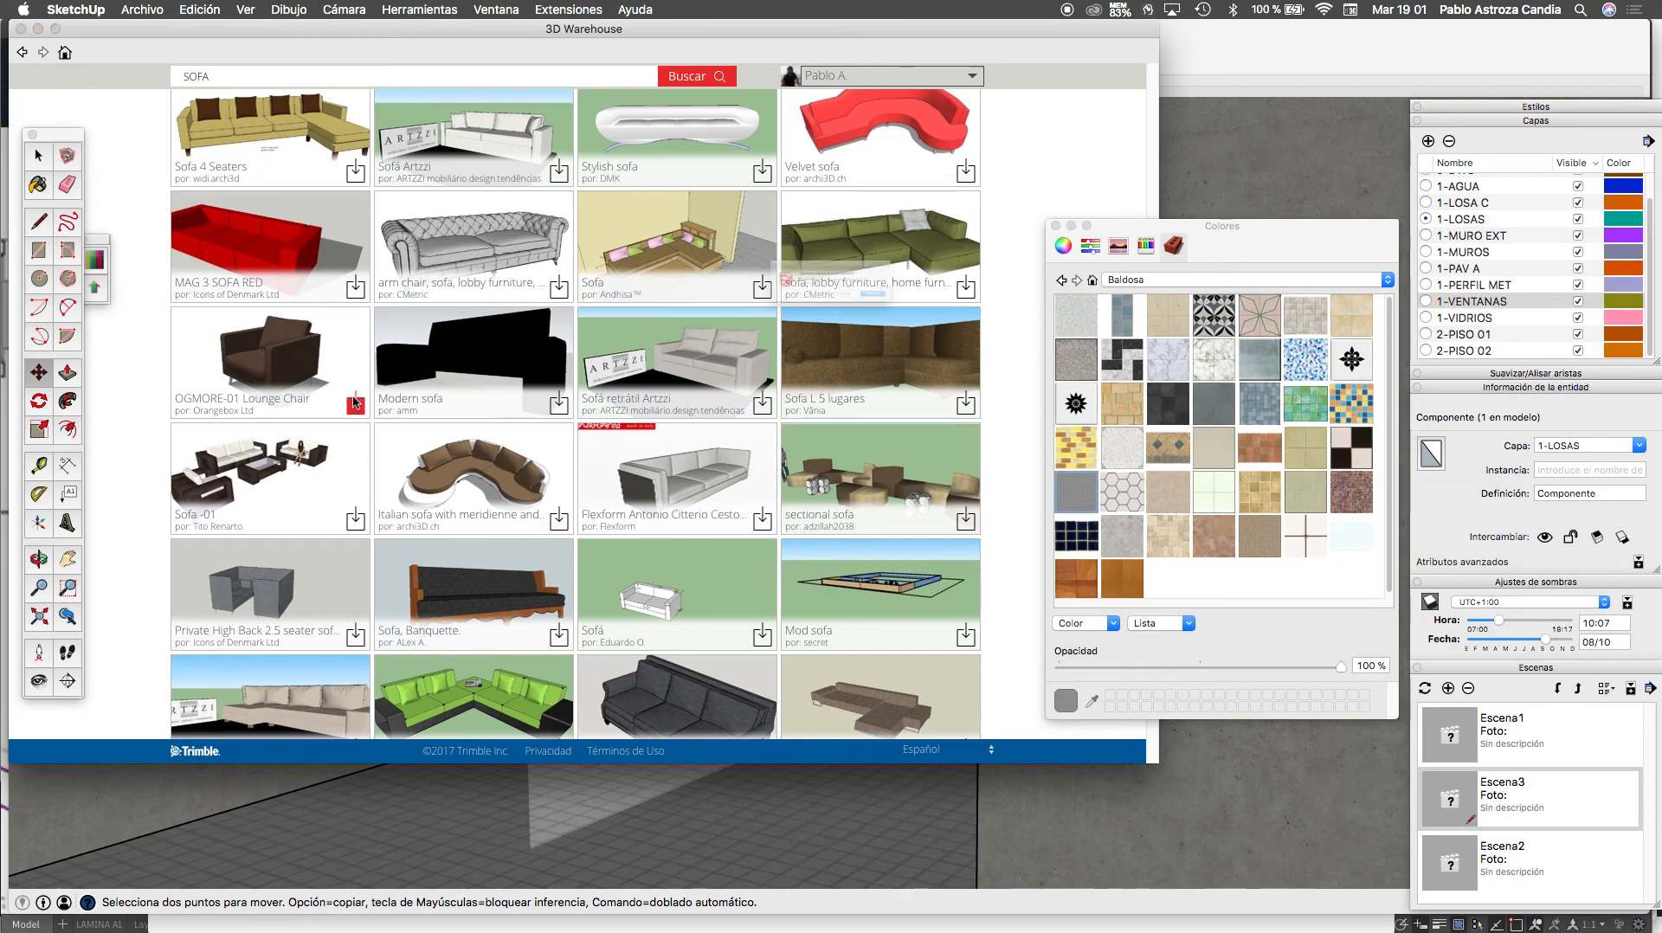
{"action": "left_click", "coordinate": [963, 322]}
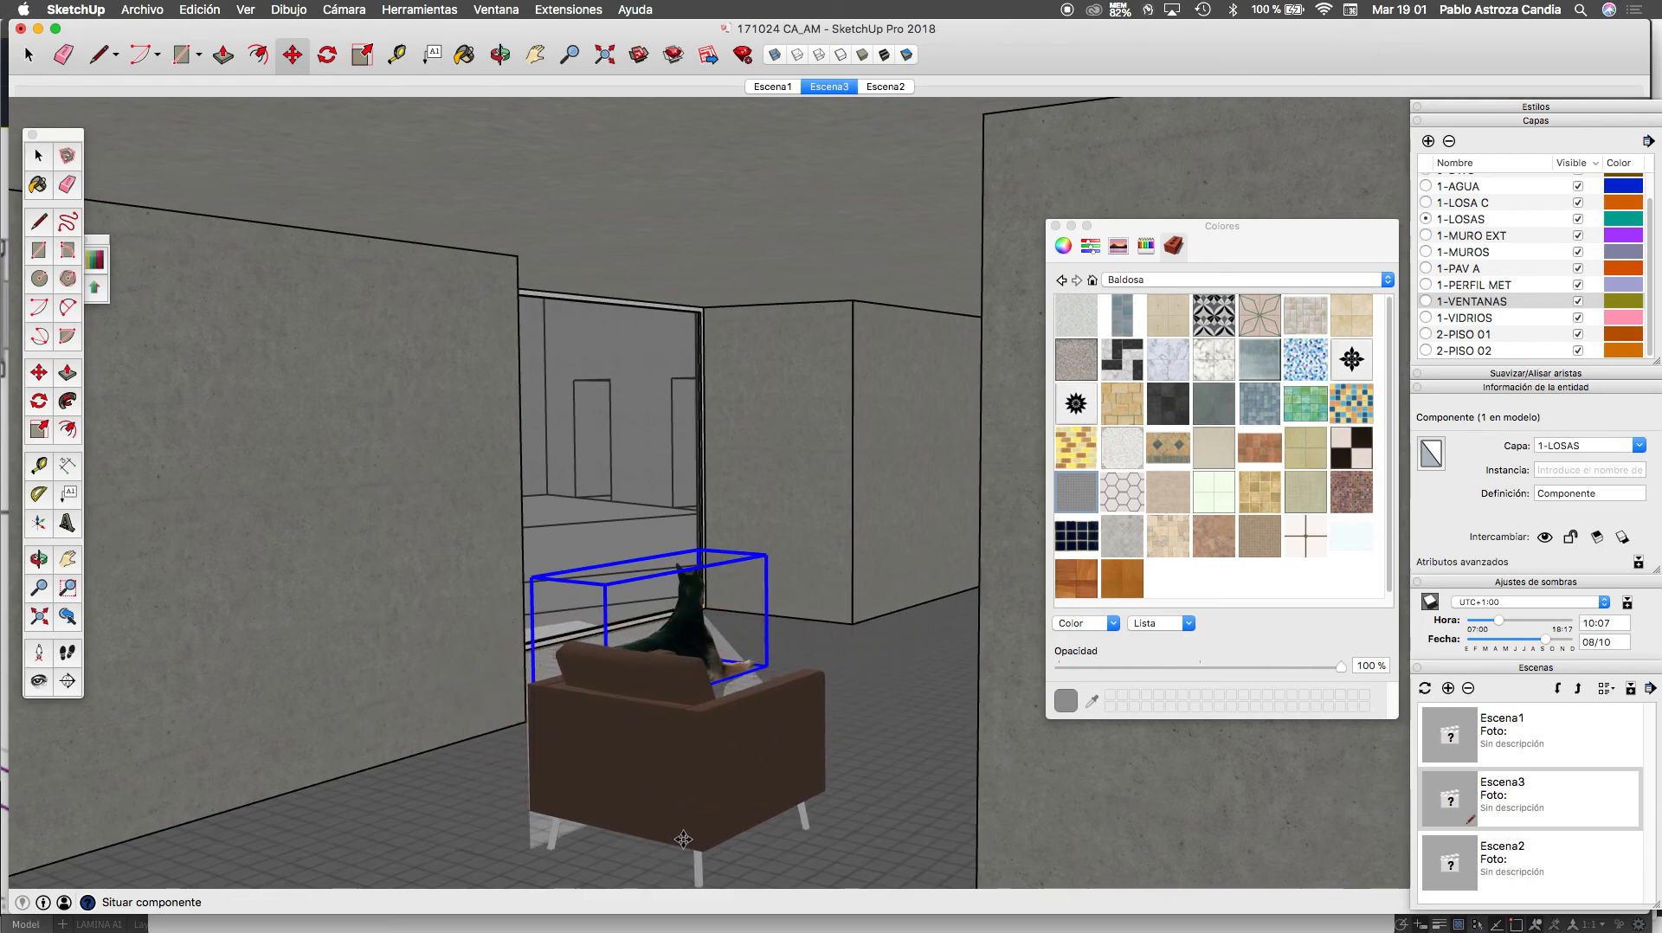
{"action": "left_click", "coordinate": [685, 838]}
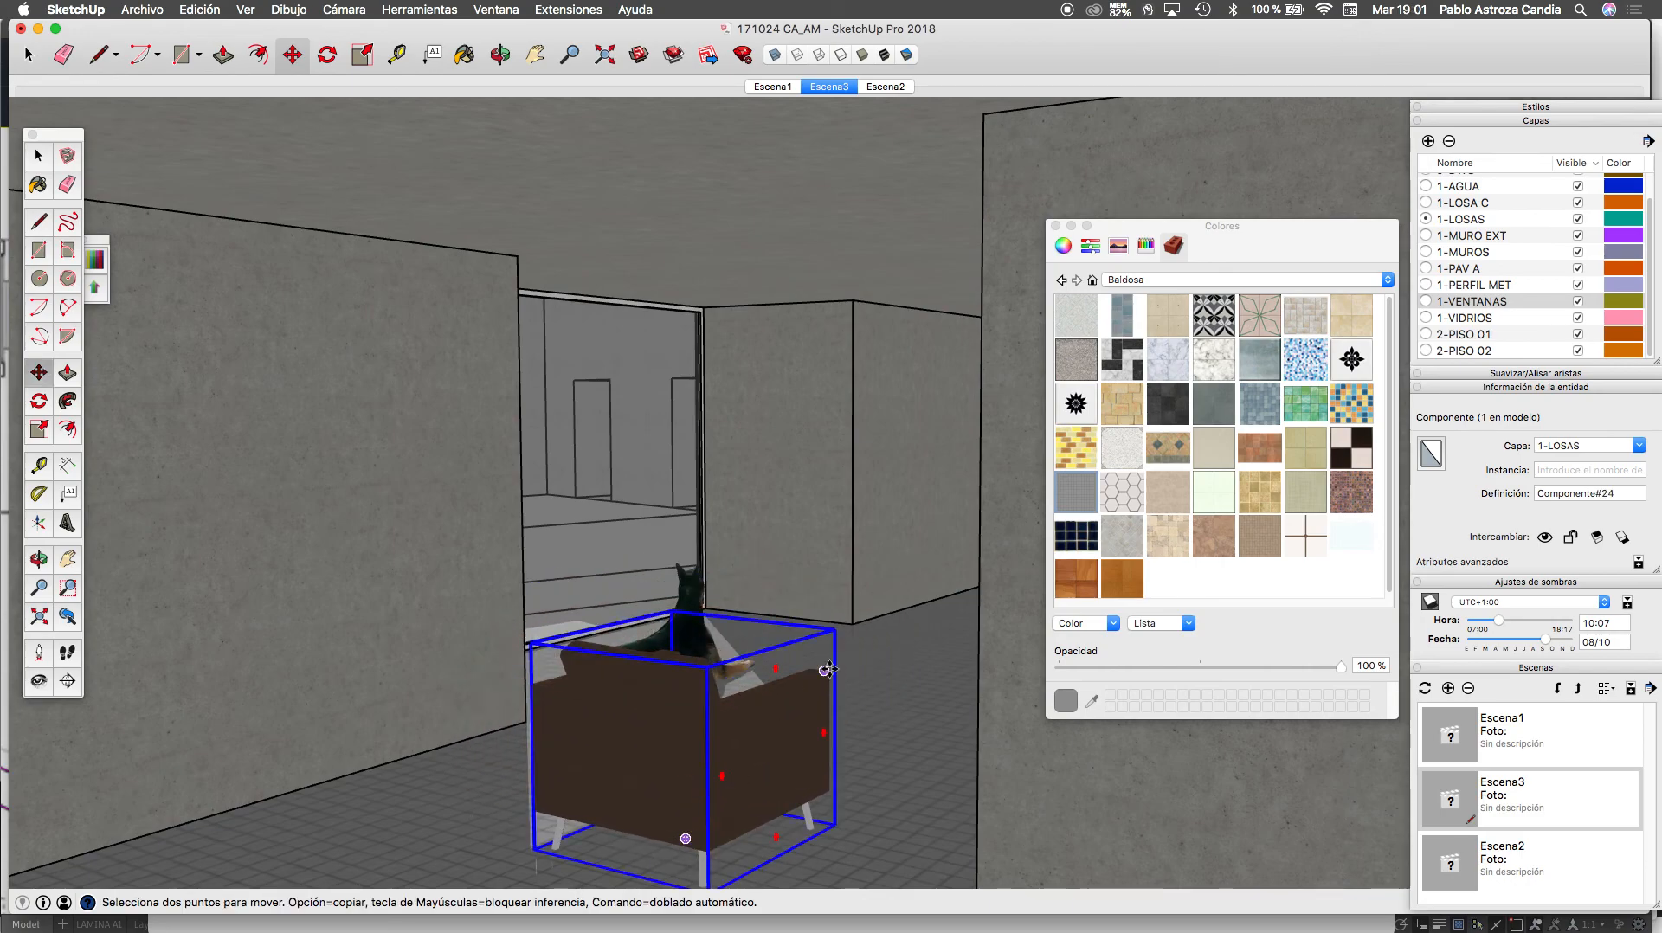
Walk and look around the large window from the Escena1 viewpoint to inspect the armchair inside the room
{"action": "left_click", "coordinate": [771, 86]}
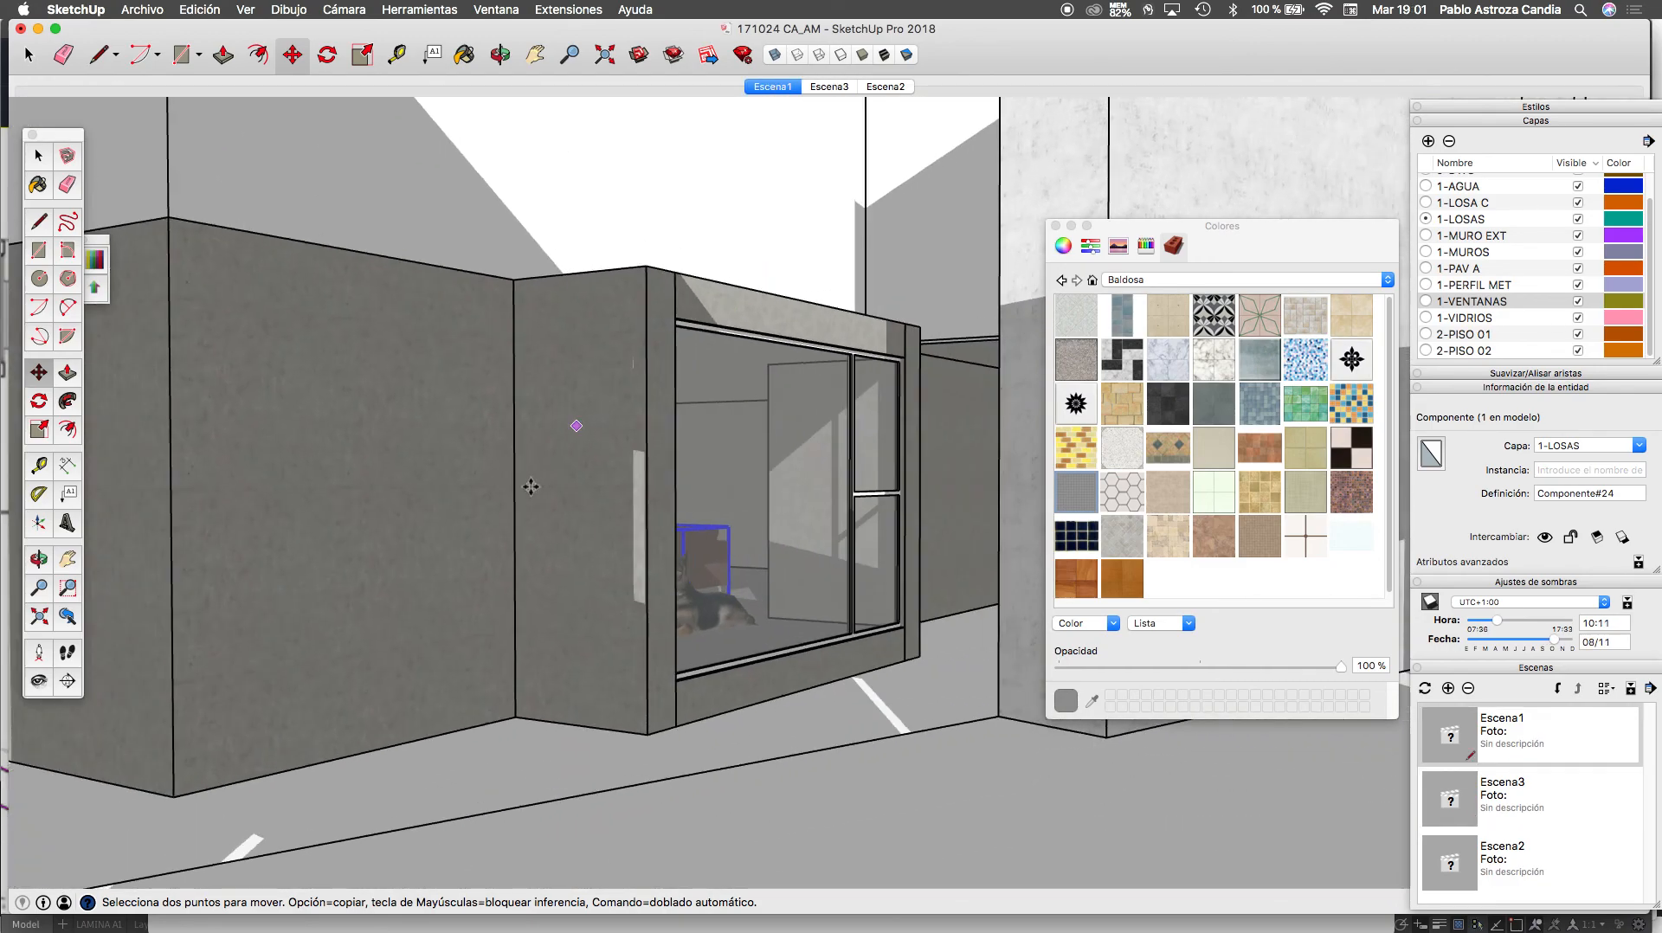
{"action": "left_click", "coordinate": [67, 653]}
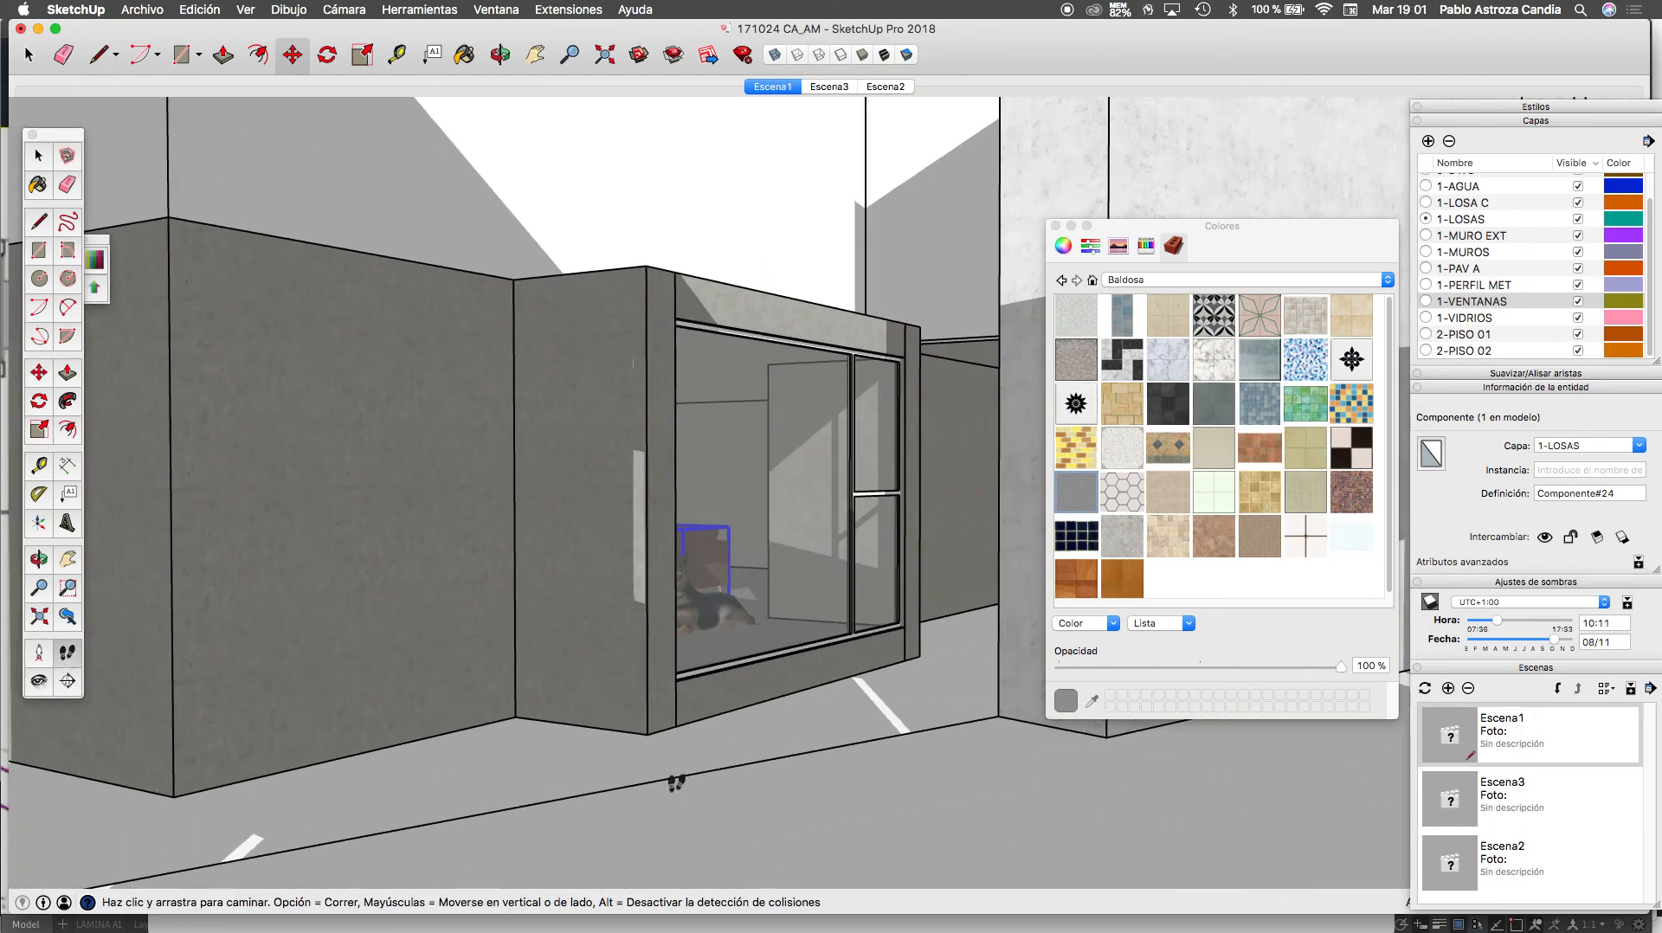
{"action": "left_click_drag", "start_coordinate": [705, 673], "coordinate": [533, 666]}
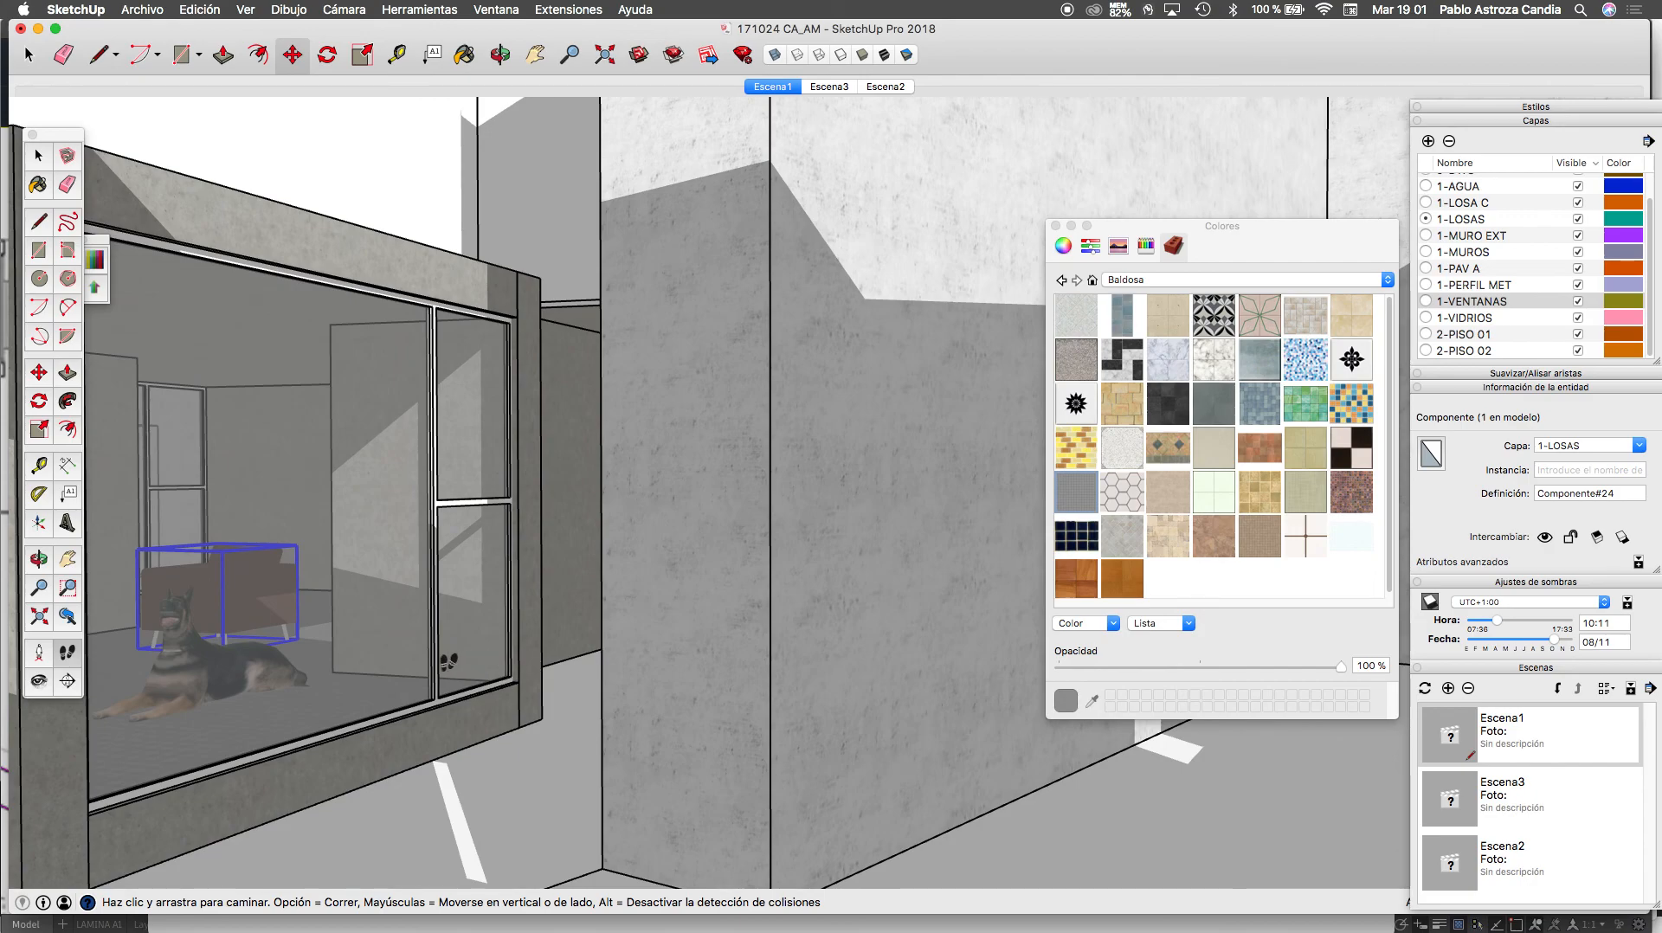
{"action": "left_click", "coordinate": [39, 680]}
{"action": "left_click_drag", "start_coordinate": [390, 572], "coordinate": [146, 567]}
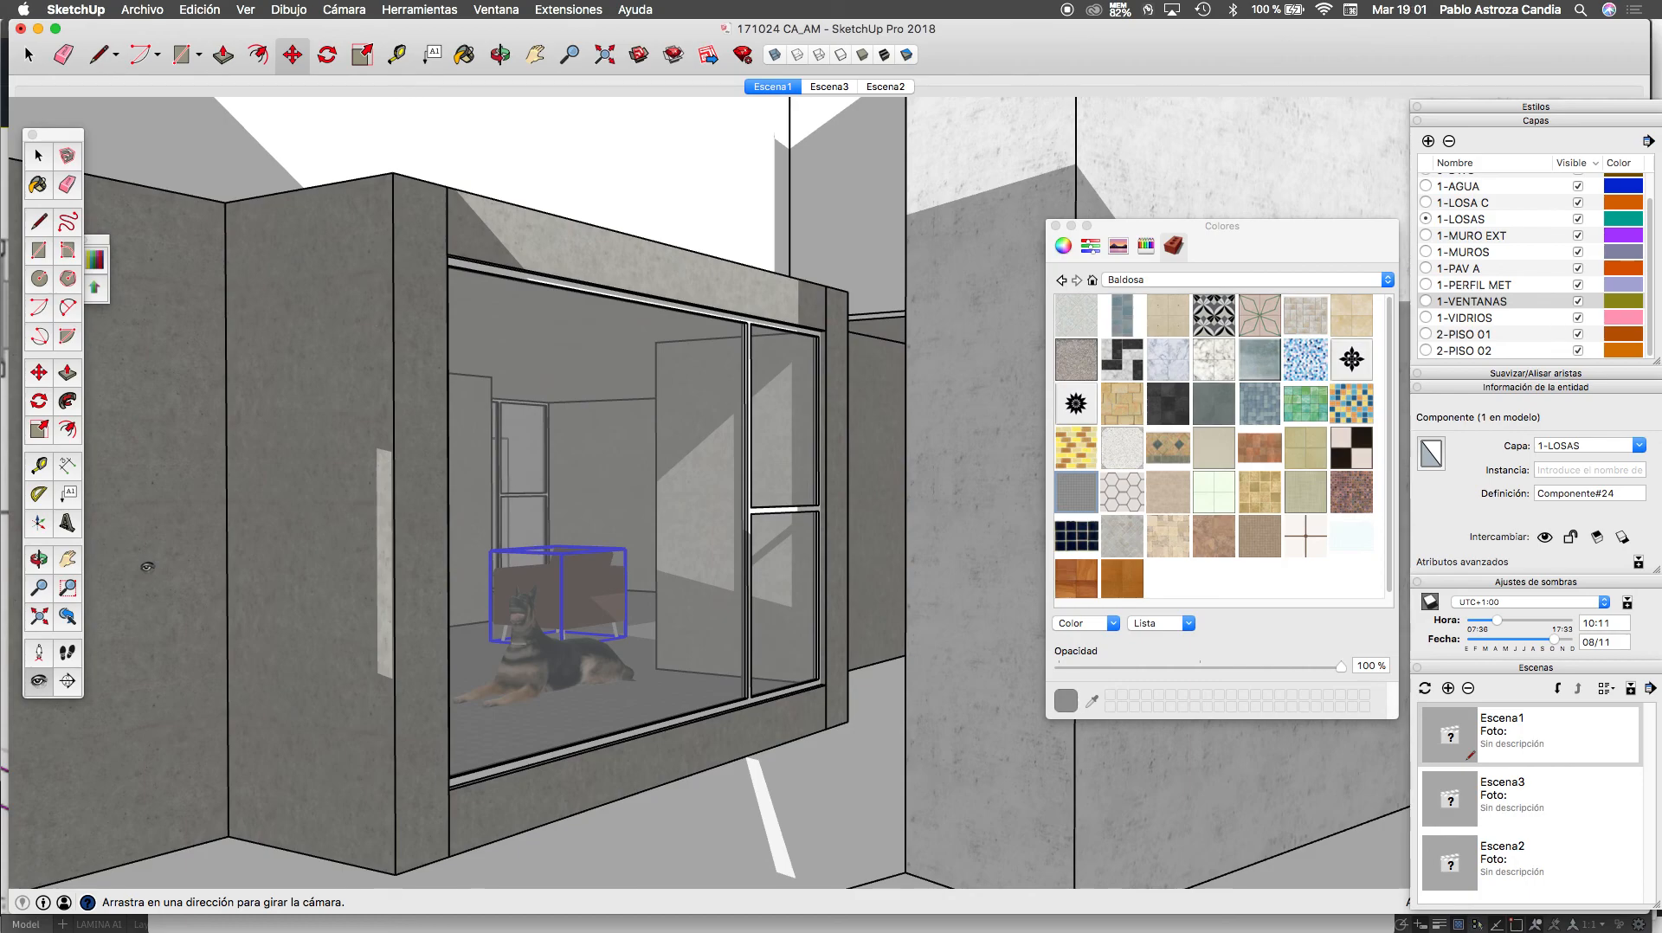
{"action": "key", "text": "m"}
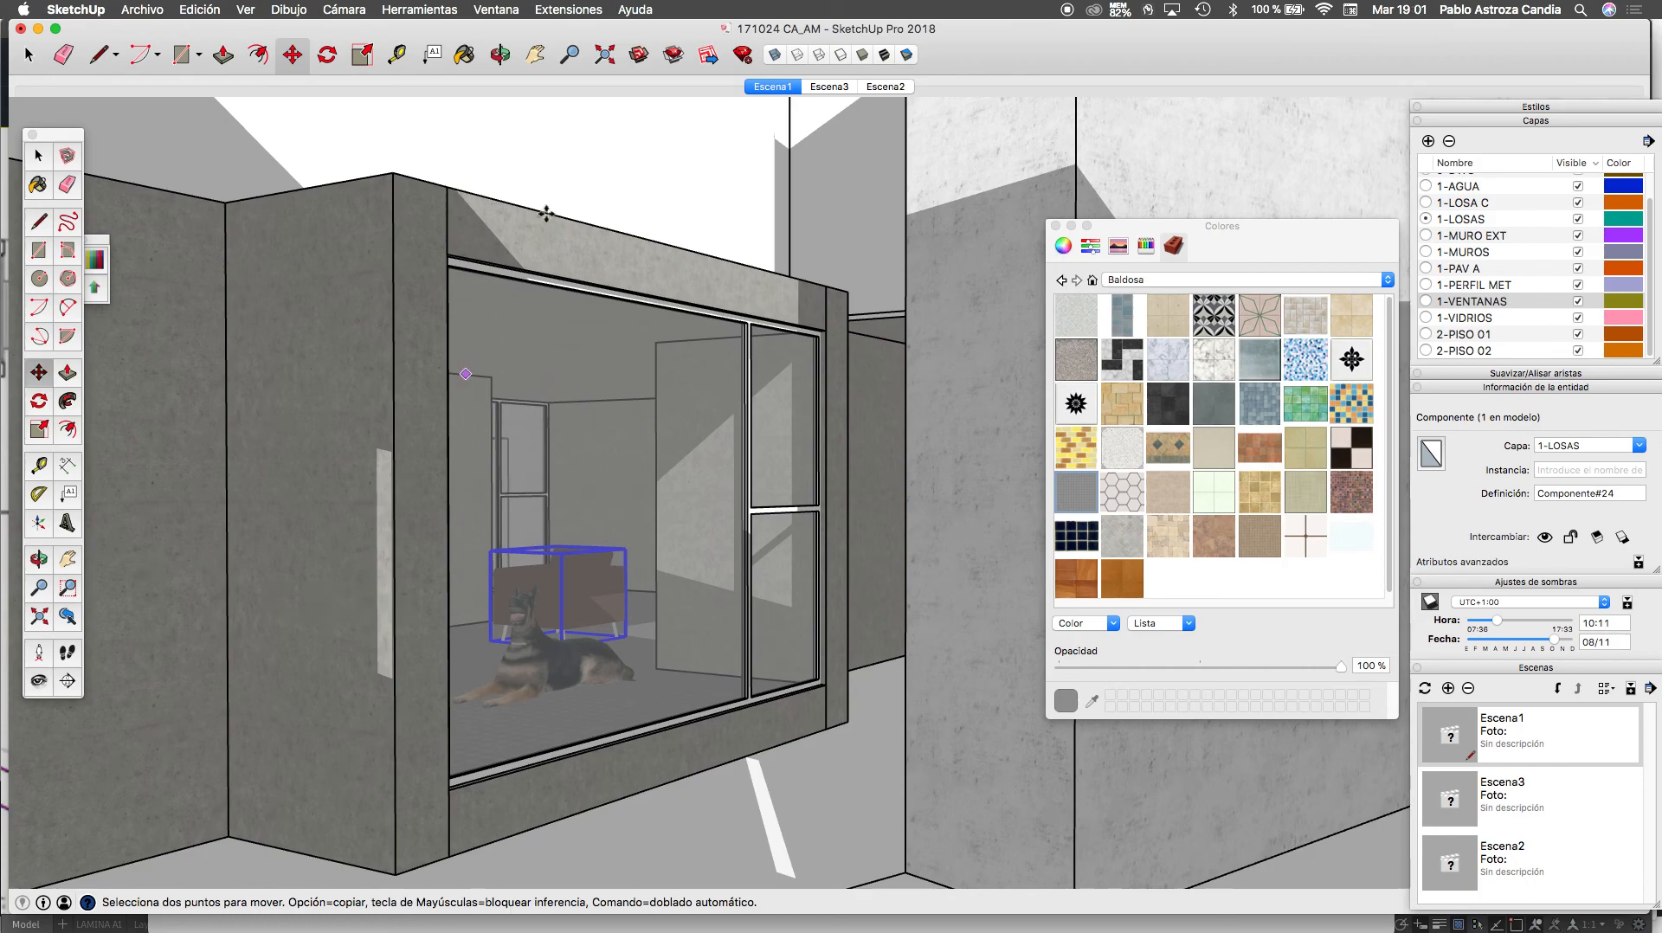
From Escena3, position the camera at the room's corner facing the armchair and dog, add the view as a new scene, and compare it with Escena3
{"action": "left_click", "coordinate": [824, 86]}
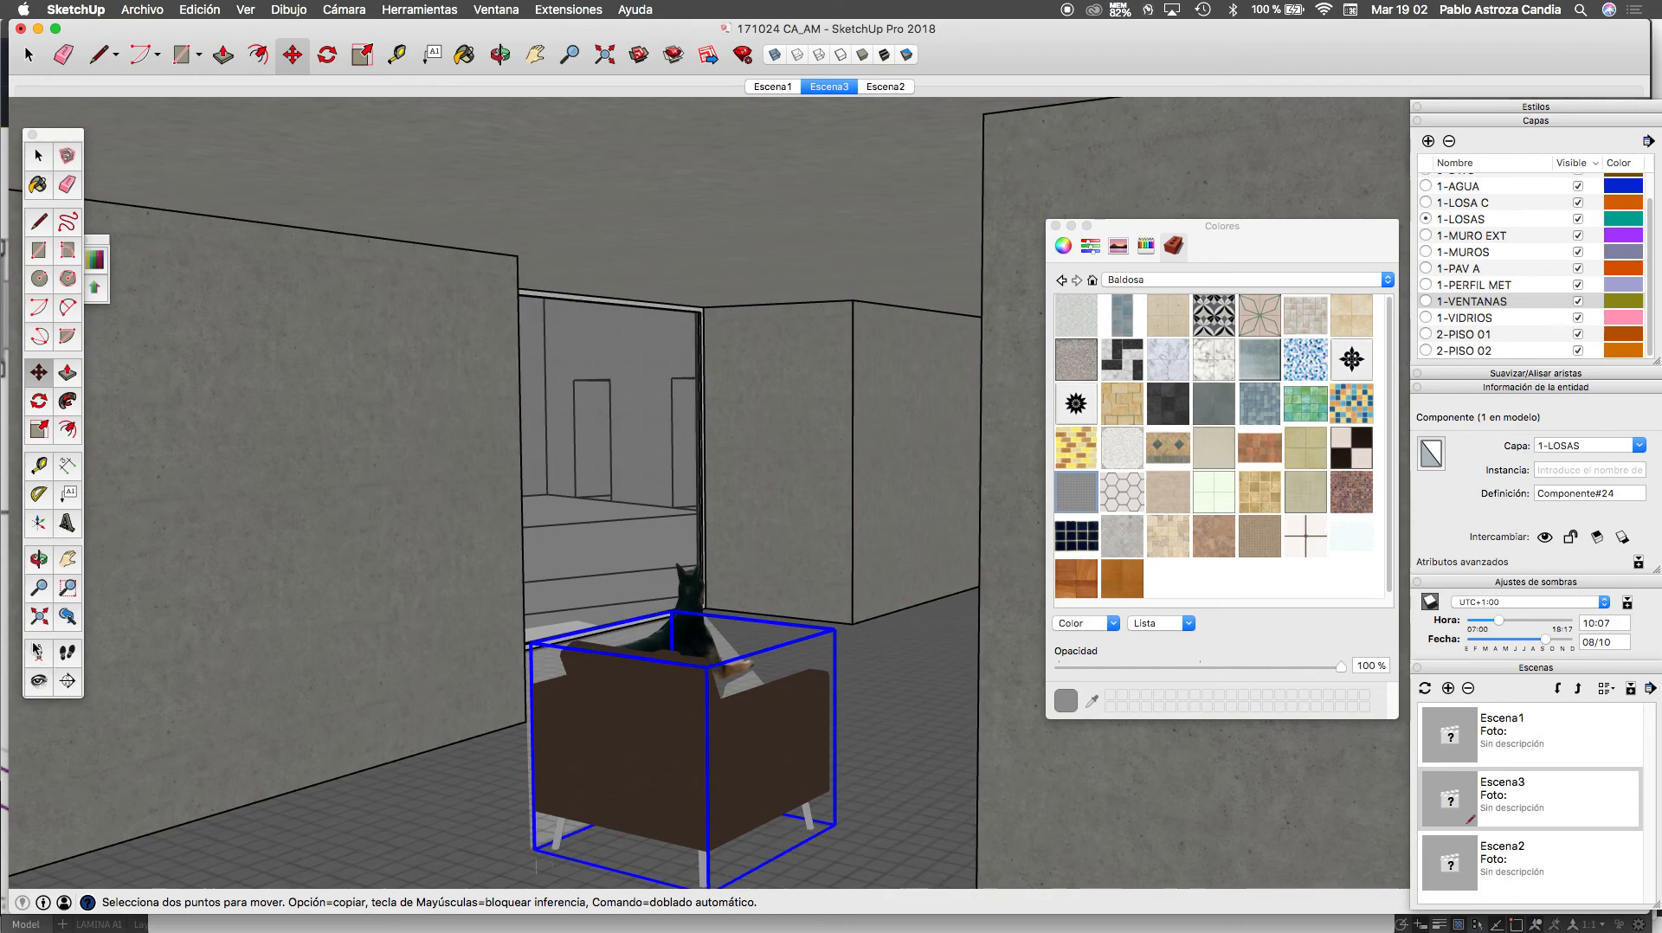
{"action": "left_click", "coordinate": [38, 680]}
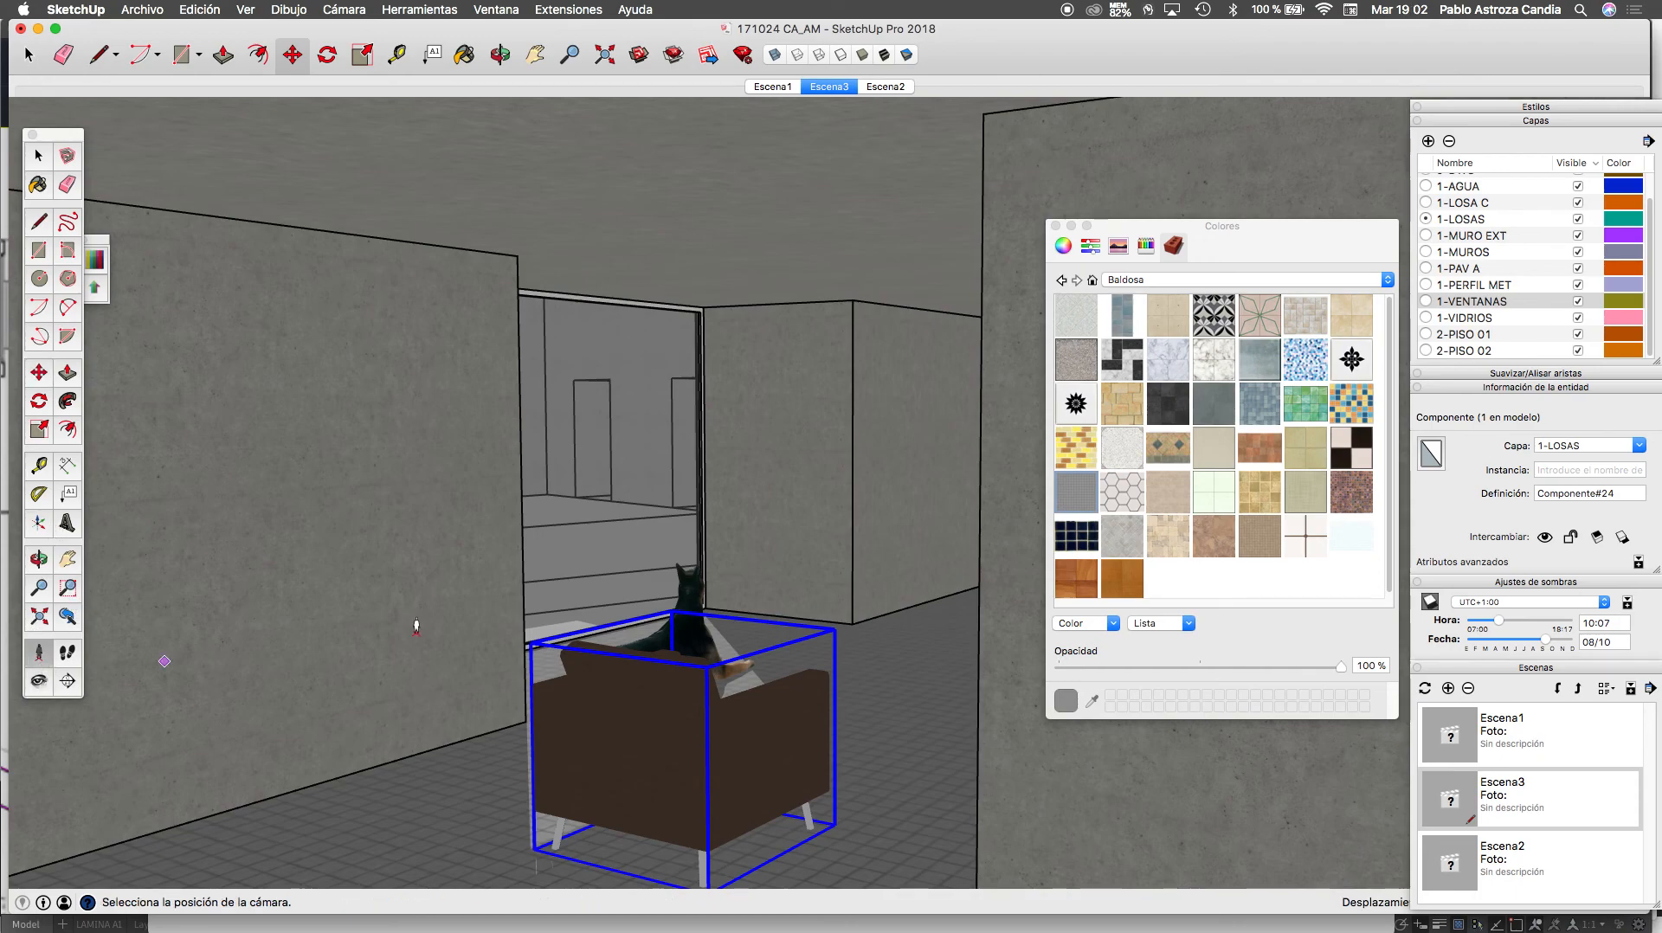
{"action": "left_click_drag", "start_coordinate": [919, 620], "coordinate": [297, 621]}
{"action": "left_click", "coordinate": [39, 654]}
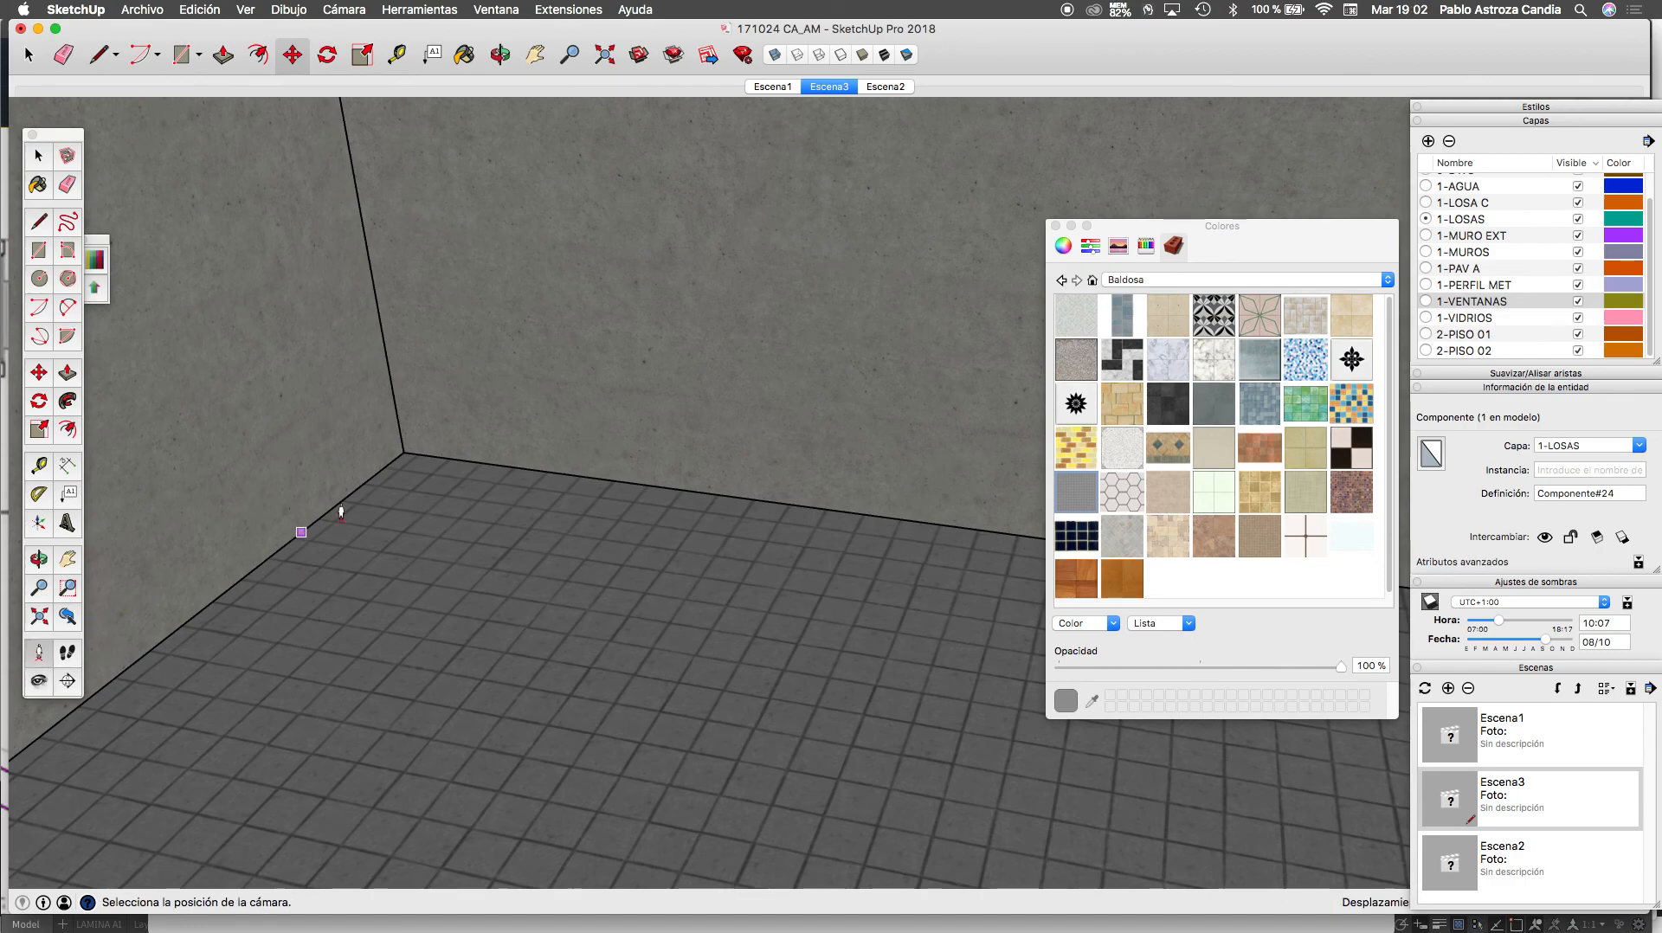
{"action": "left_click", "coordinate": [405, 483]}
{"action": "left_click_drag", "start_coordinate": [558, 506], "coordinate": [400, 517]}
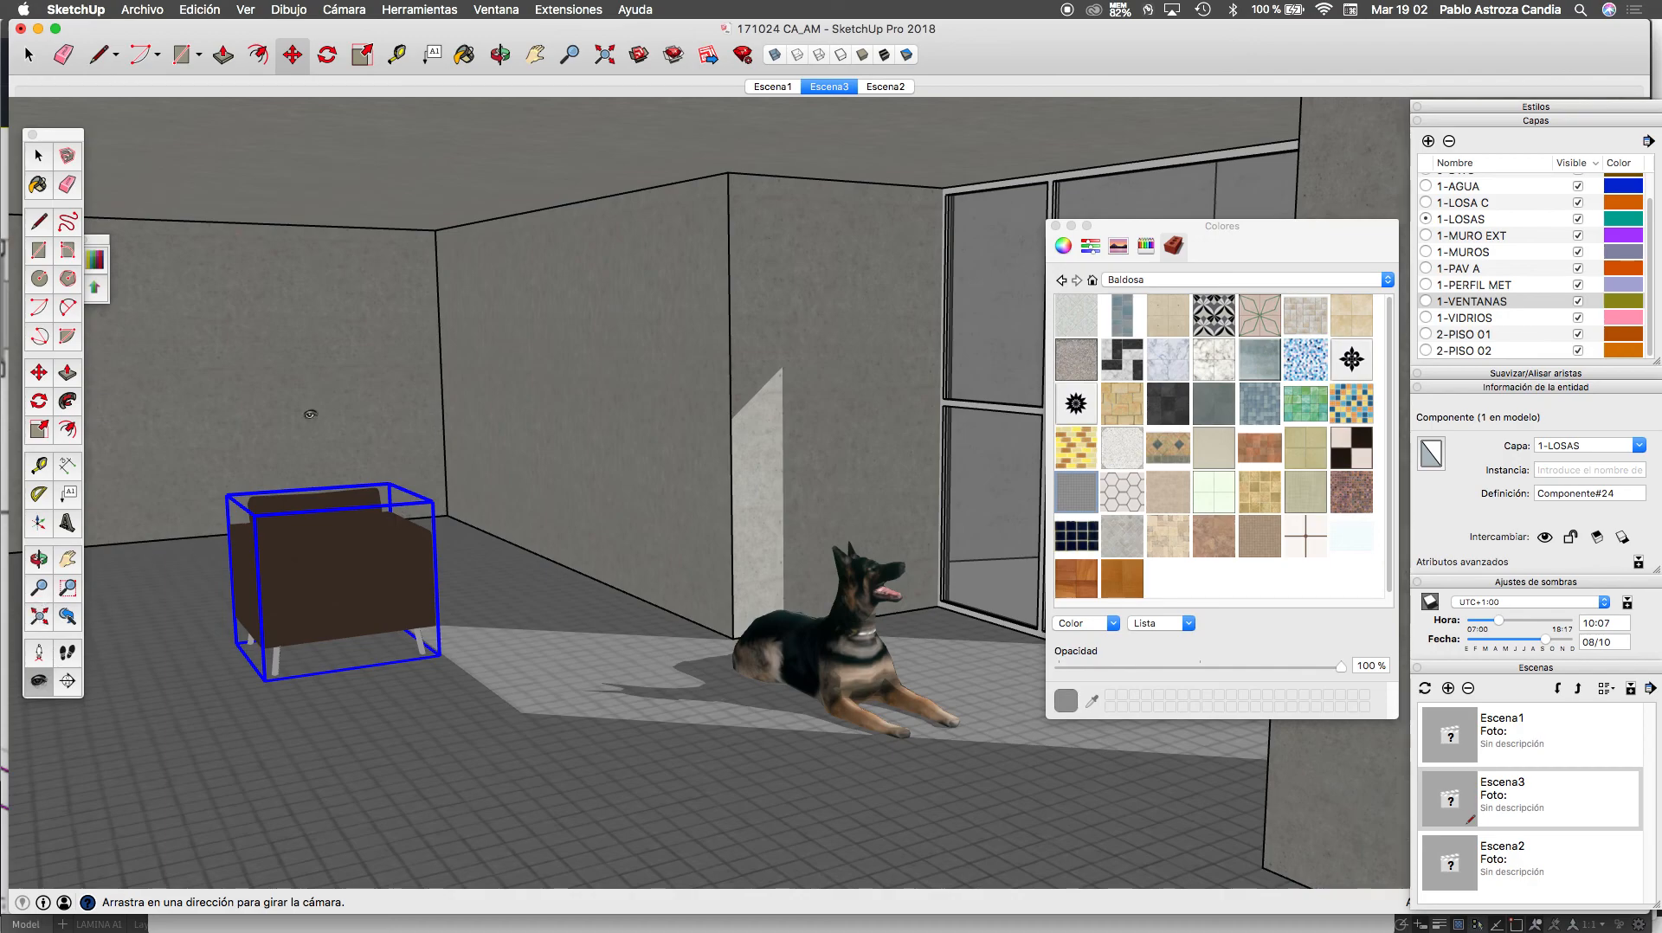
{"action": "left_click", "coordinate": [1448, 687]}
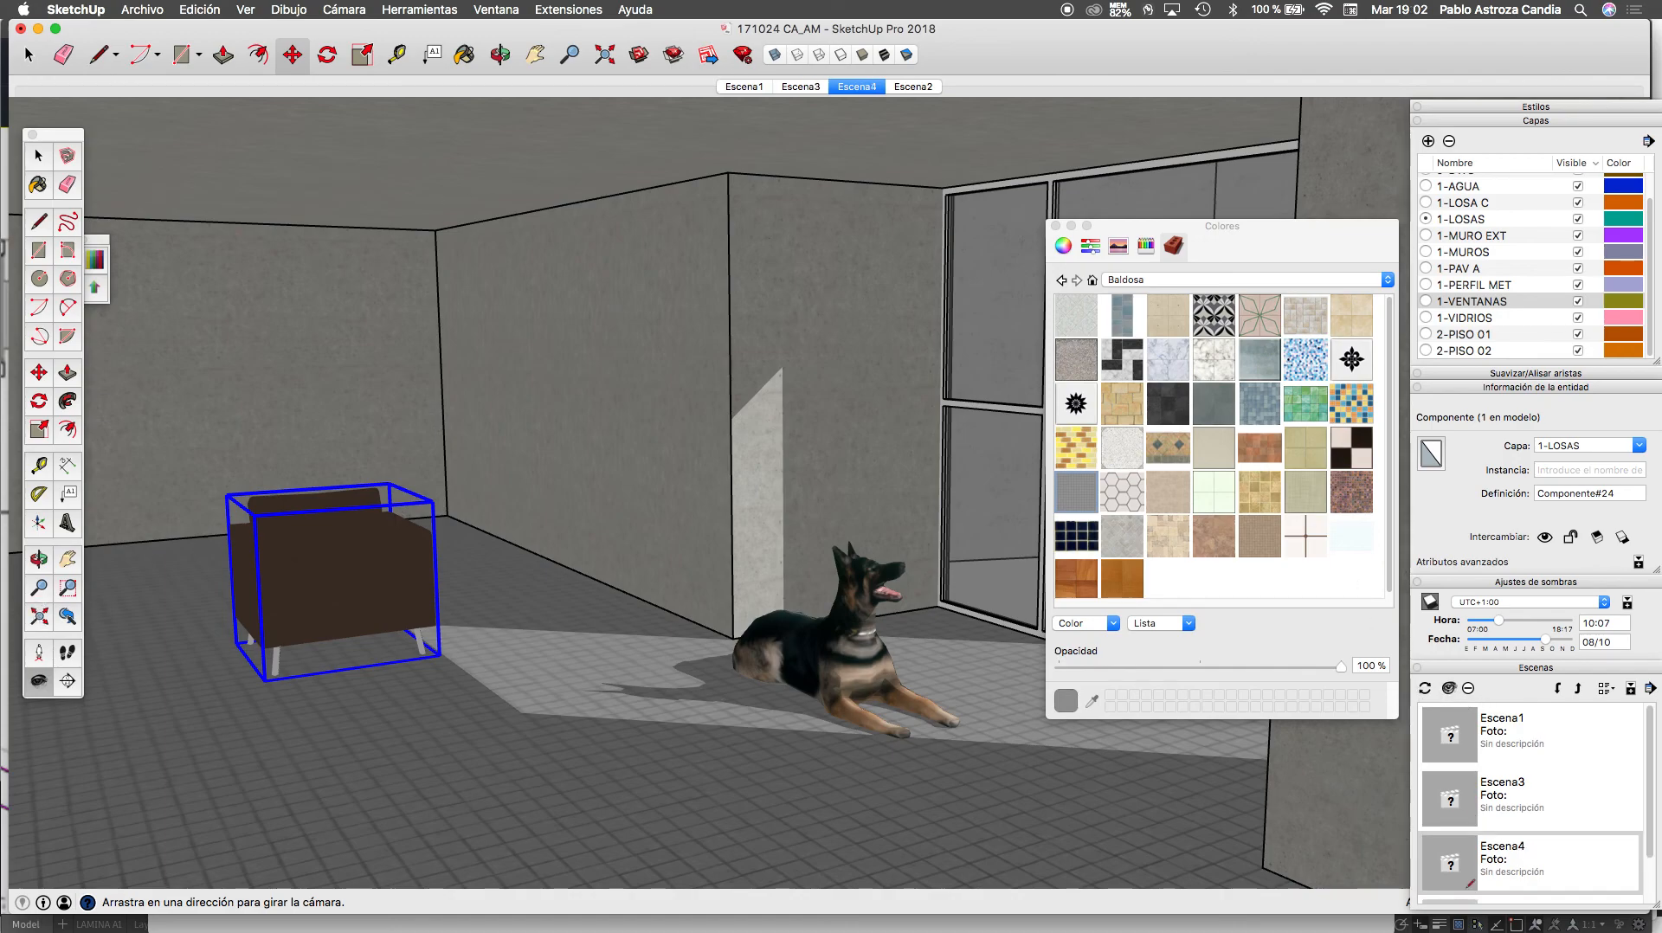
{"action": "left_click", "coordinate": [801, 86]}
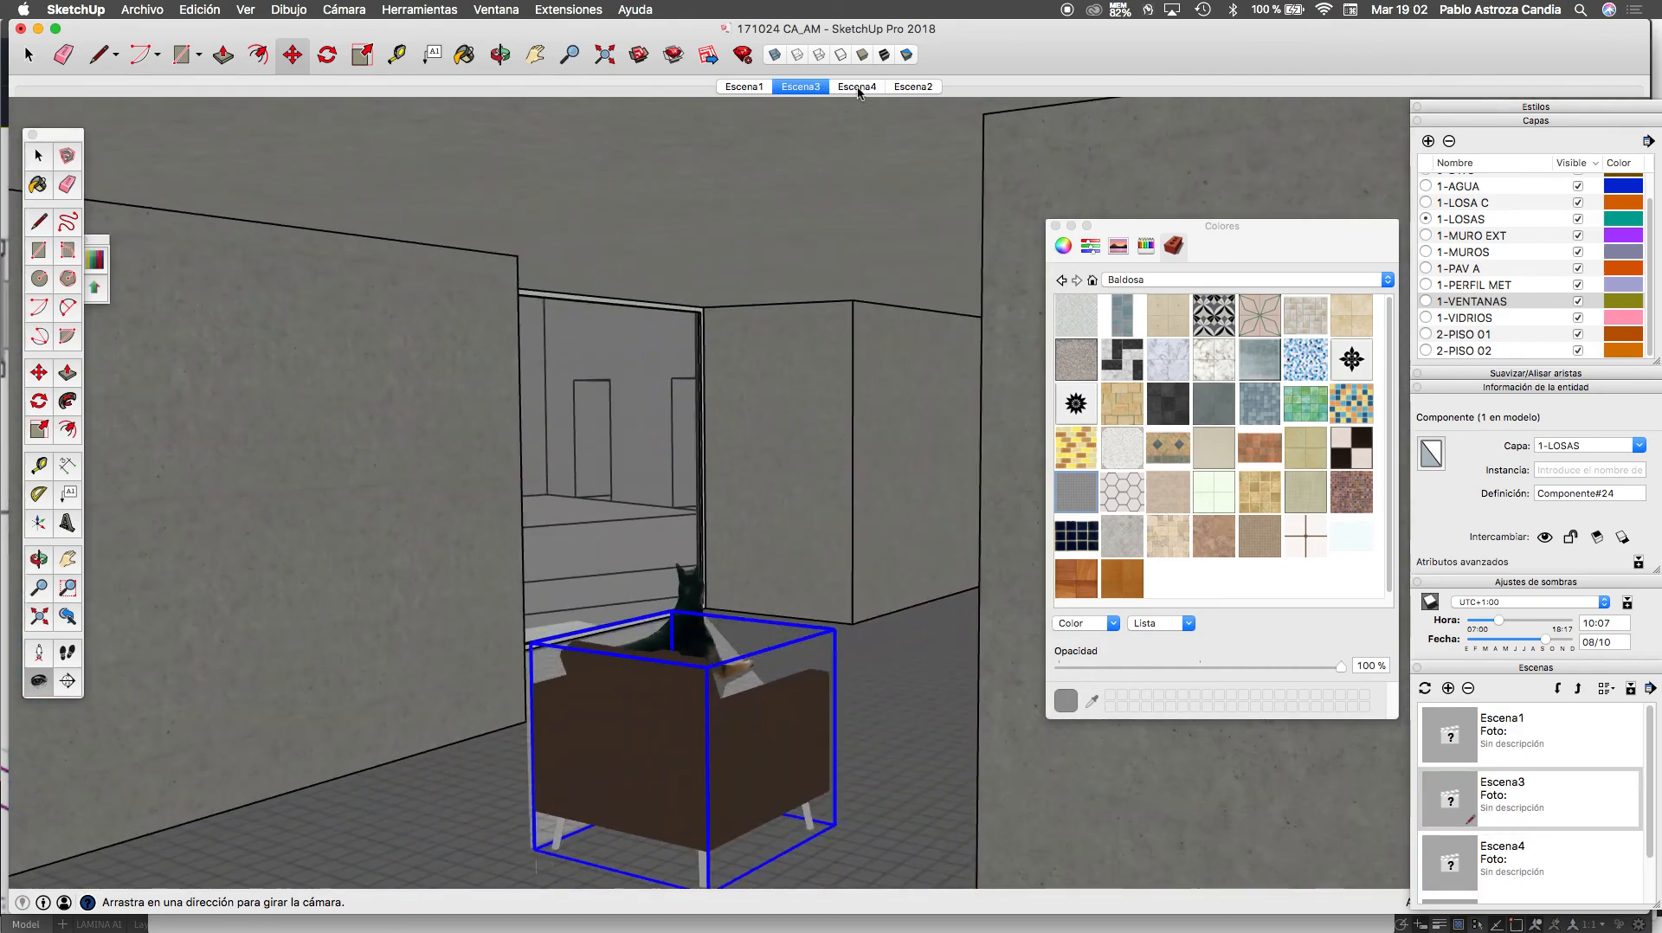
{"action": "left_click", "coordinate": [858, 89]}
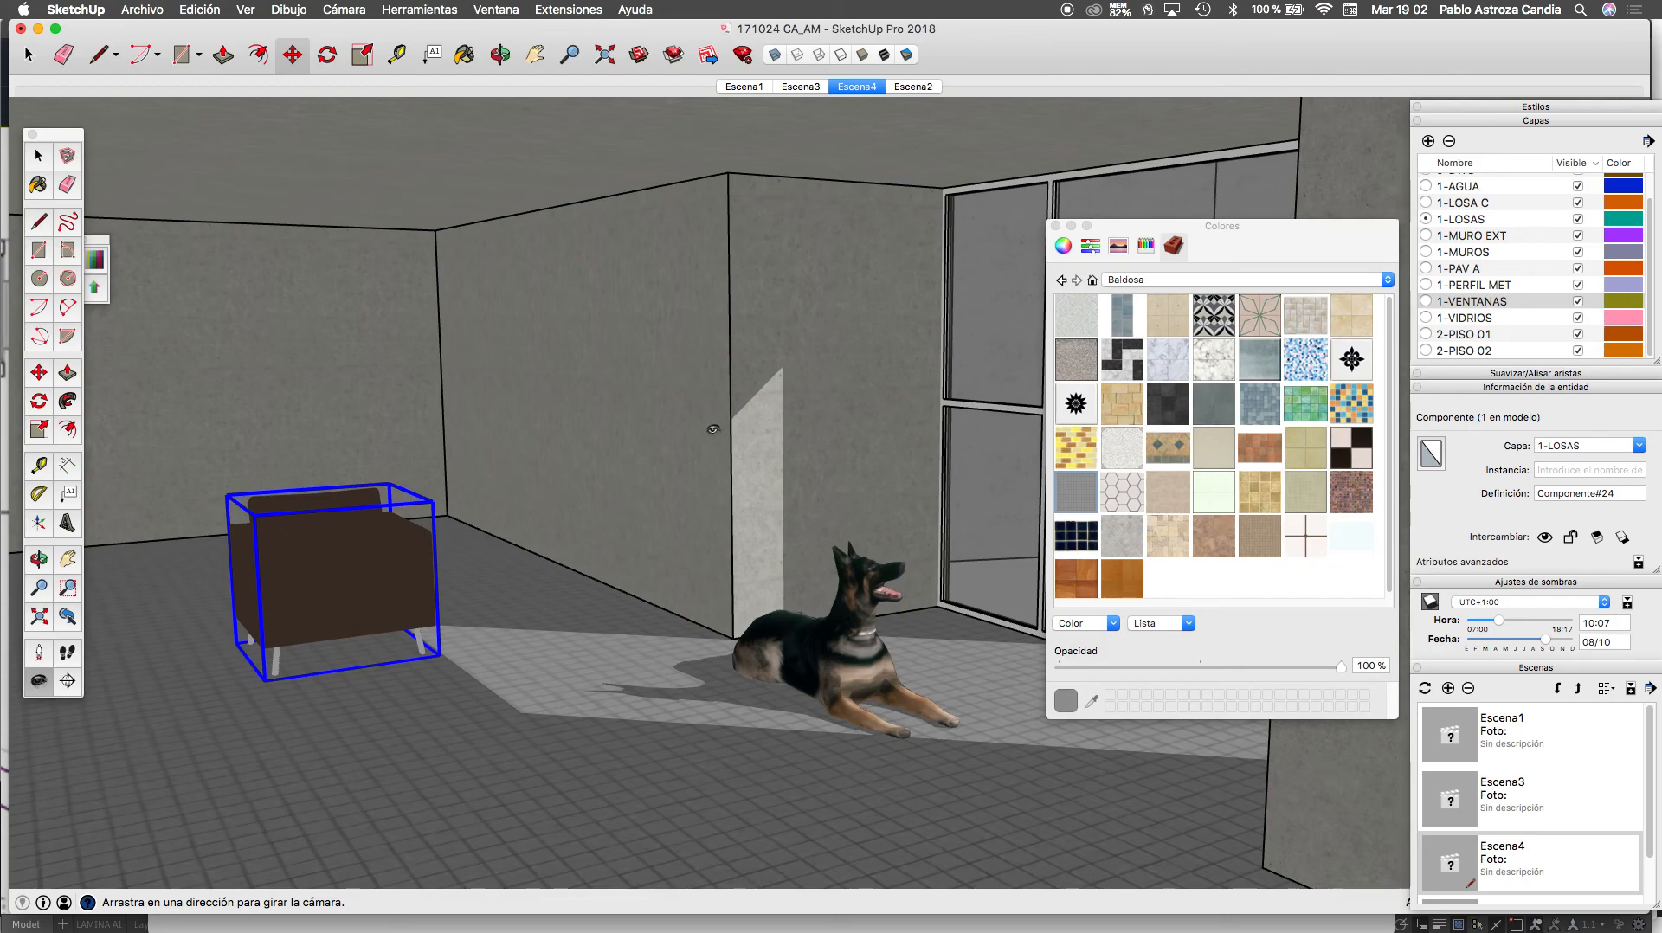
In Escena1, open the plain wall component above the window volume and paint it with the concrete material sampled from the adjacent wall
{"action": "left_click", "coordinate": [742, 86]}
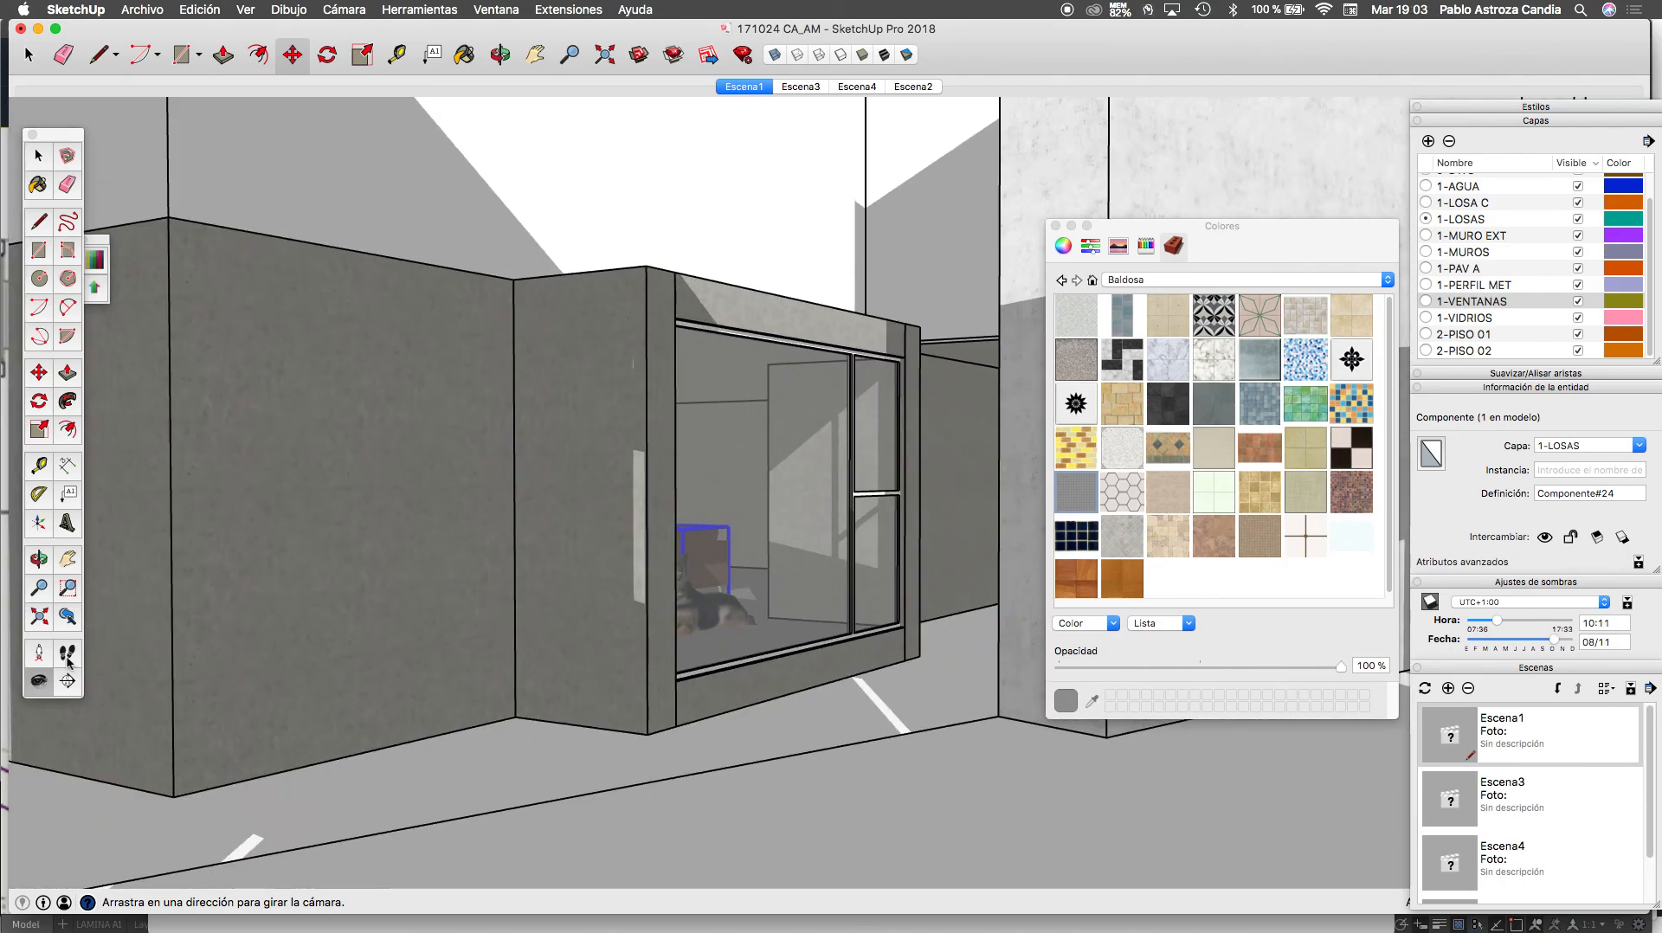
{"action": "key", "text": "space"}
{"action": "double_click", "coordinate": [460, 211]}
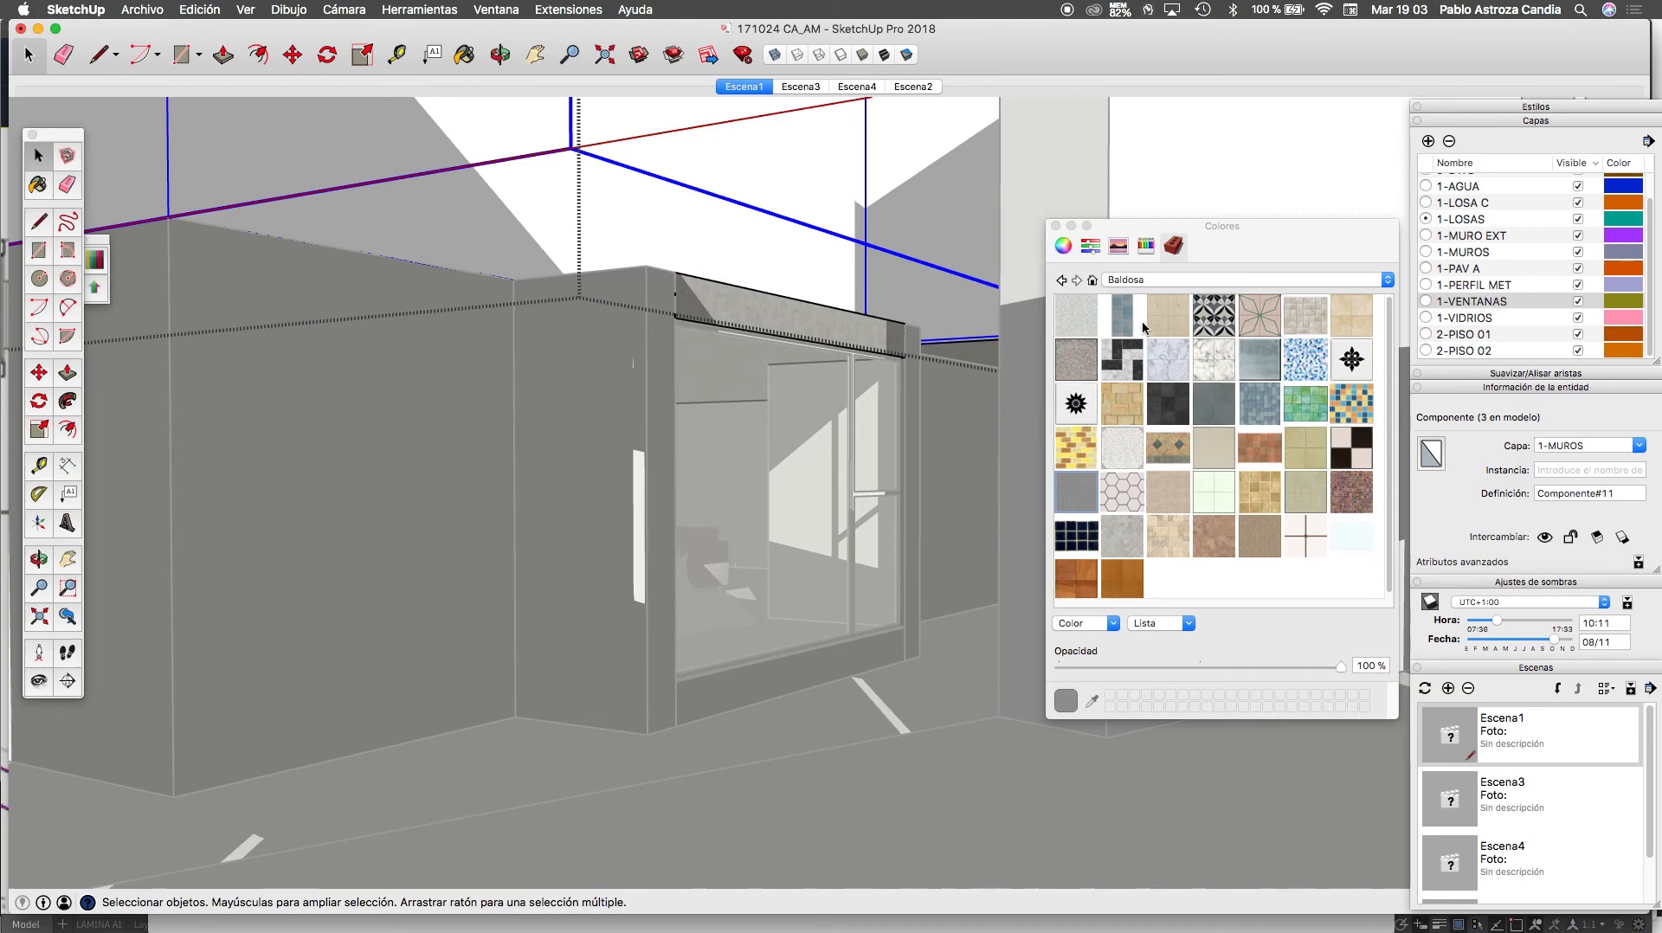
{"action": "left_click", "coordinate": [466, 55]}
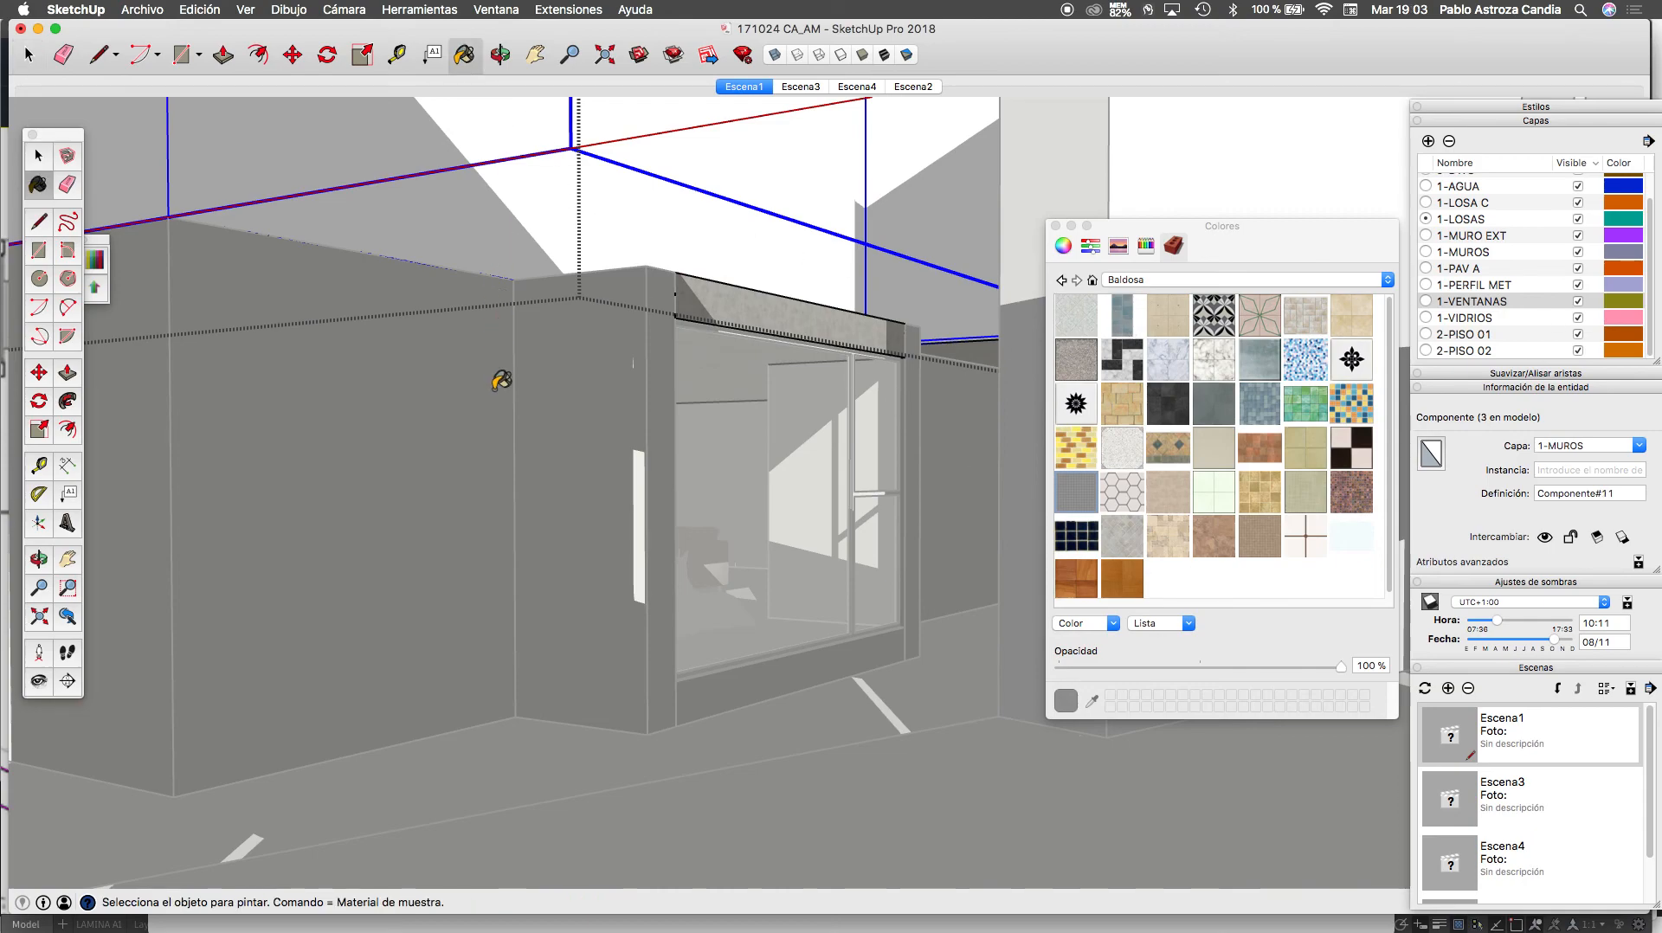
{"action": "left_click", "coordinate": [512, 235]}
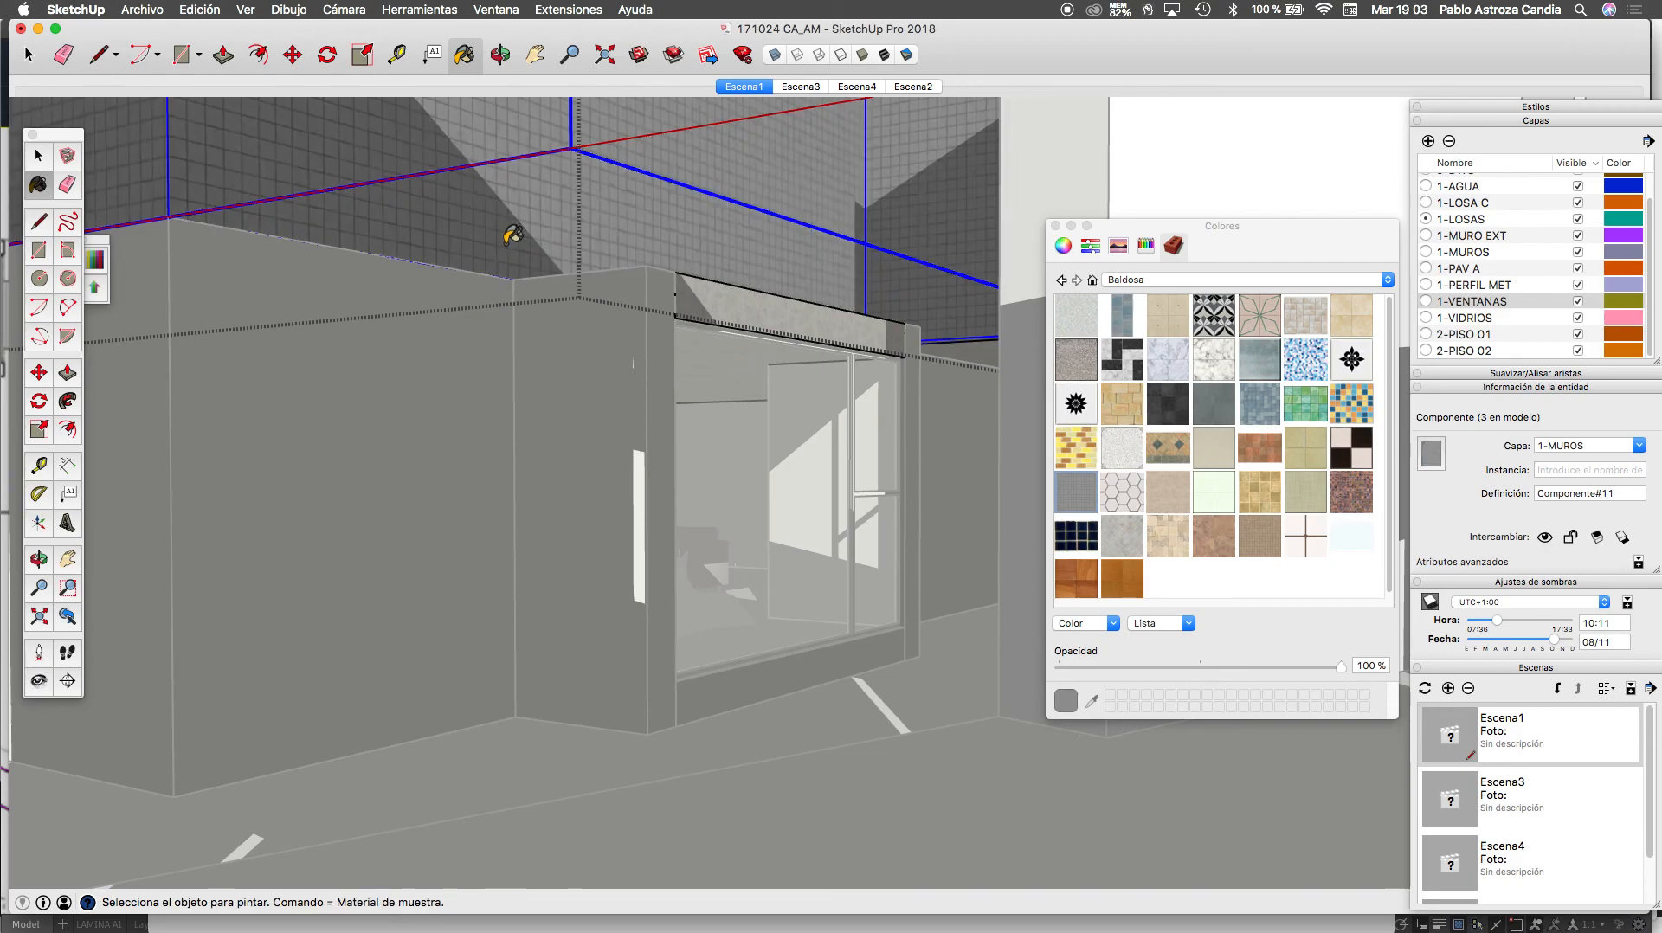
{"action": "left_click", "coordinate": [510, 373], "text": "super"}
{"action": "left_click", "coordinate": [507, 233]}
{"action": "key", "text": "space"}
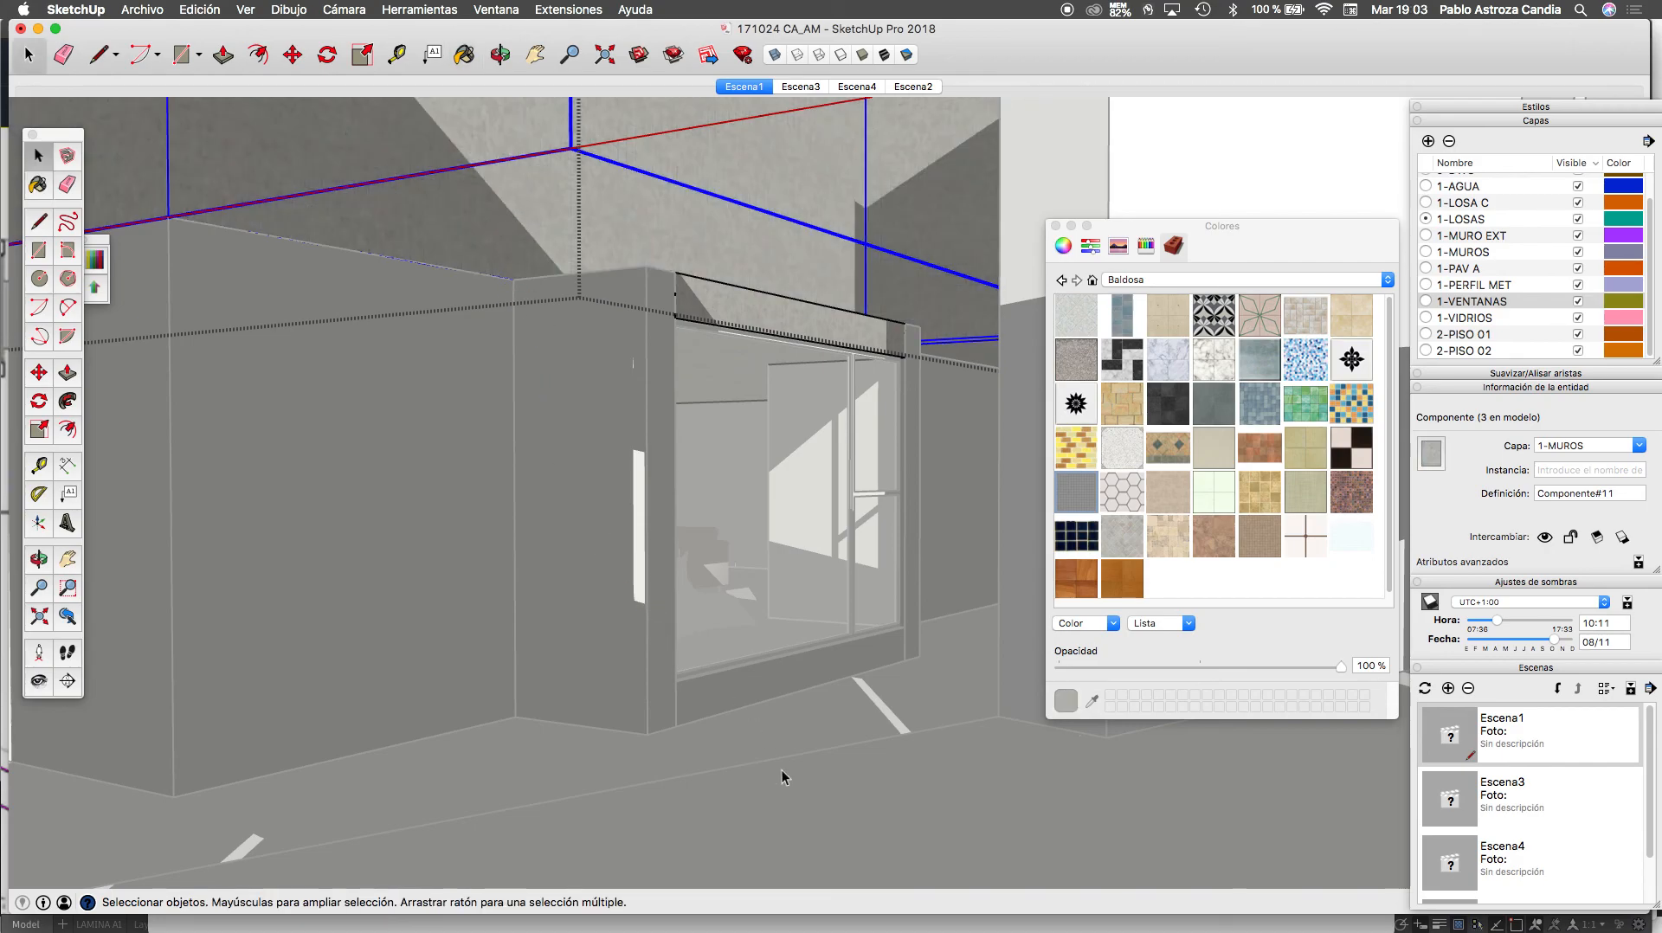
{"action": "left_click", "coordinate": [859, 822]}
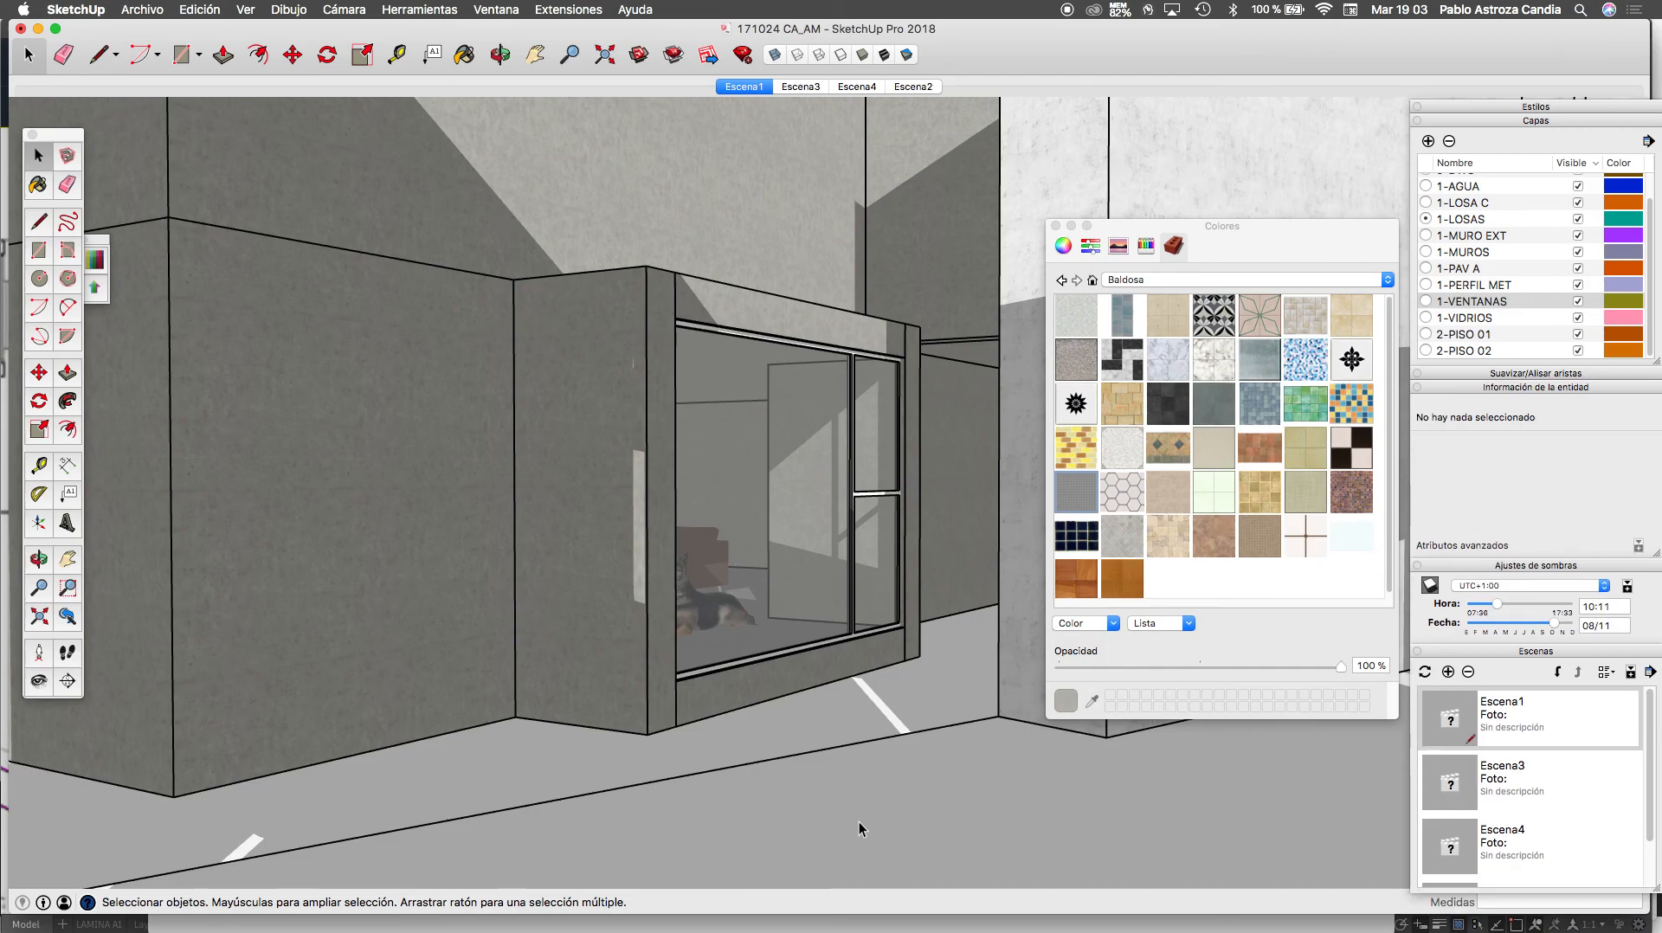
{"action": "left_click", "coordinate": [500, 55]}
{"action": "mouse_move", "coordinate": [692, 409]}
{"action": "left_mouse_down"}
{"action": "mouse_move", "coordinate": [556, 500]}
{"action": "mouse_move", "coordinate": [564, 467]}
{"action": "mouse_move", "coordinate": [651, 493]}
{"action": "mouse_move", "coordinate": [636, 372]}
{"action": "mouse_move", "coordinate": [658, 340]}
{"action": "mouse_move", "coordinate": [701, 388]}
{"action": "left_mouse_up"}
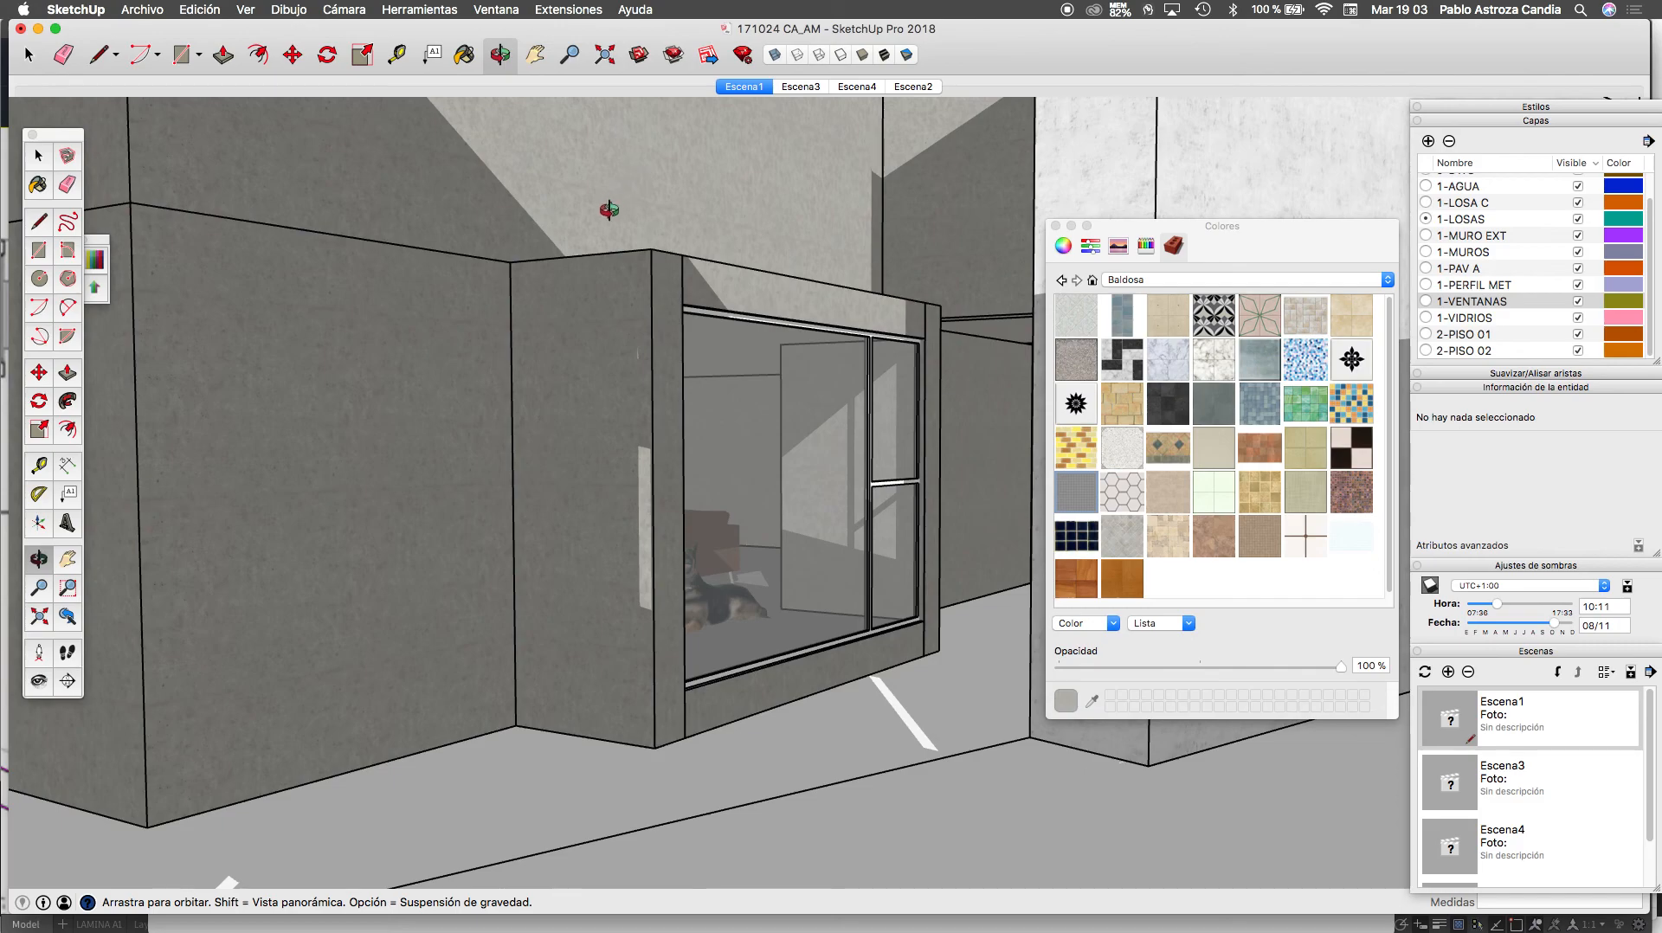
{"action": "scroll", "coordinate": [608, 208], "scroll_direction": "down", "scroll_amount": 2}
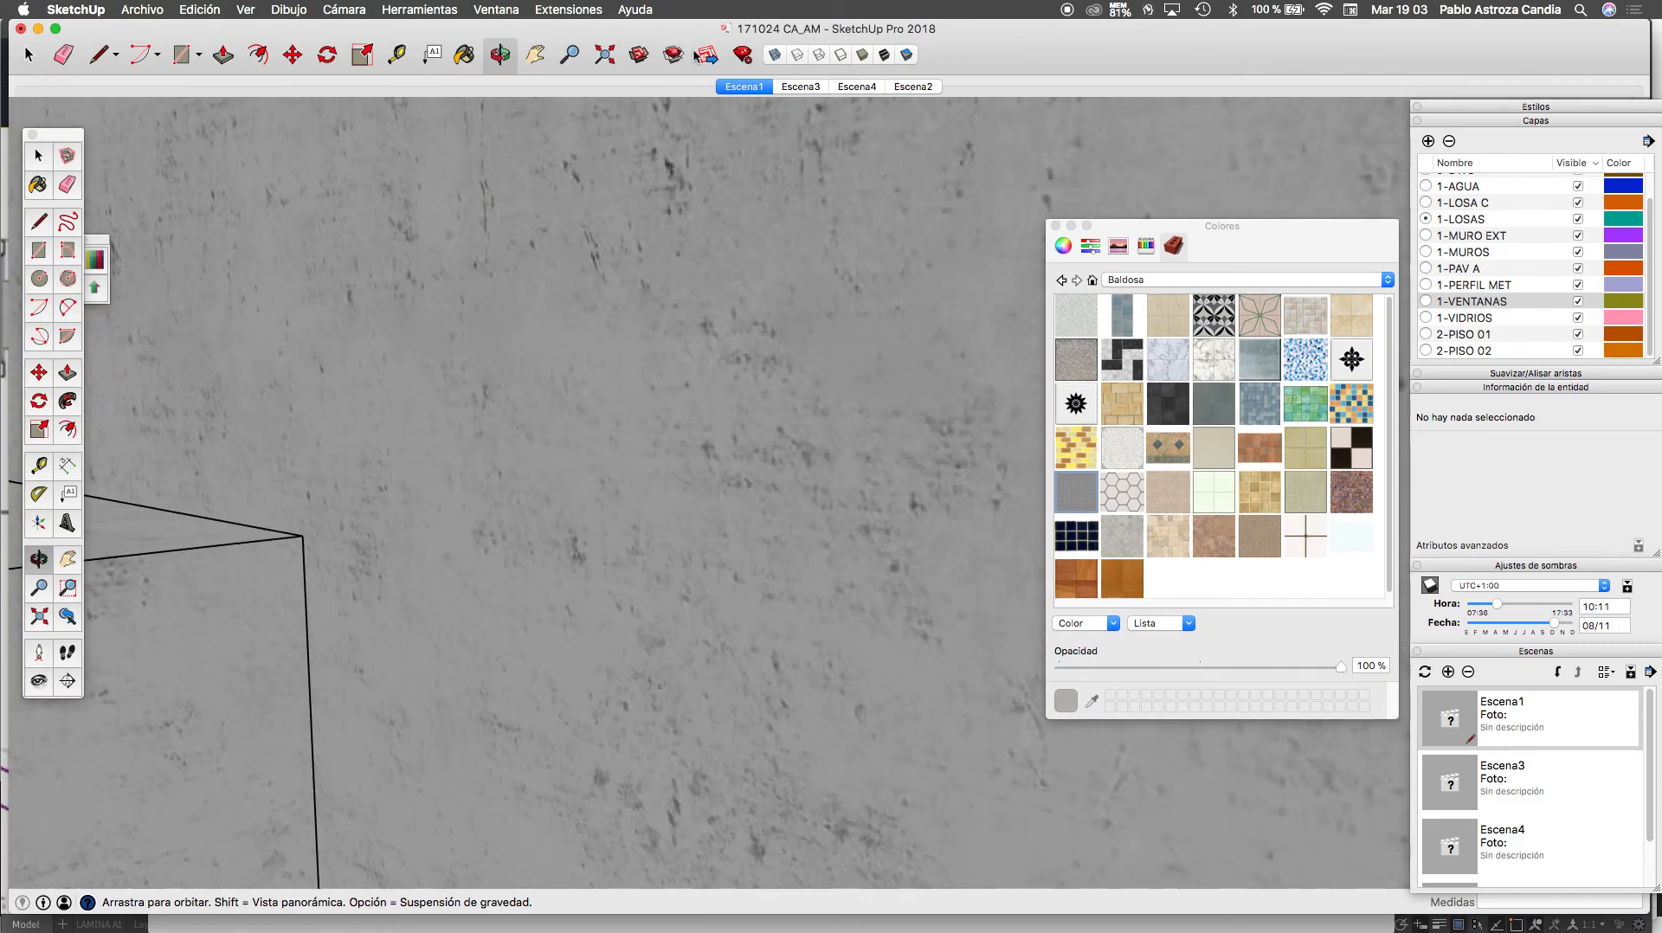
Show the building from above with Escena2 and search 3D Warehouse for "tree"
{"action": "left_click", "coordinate": [911, 86]}
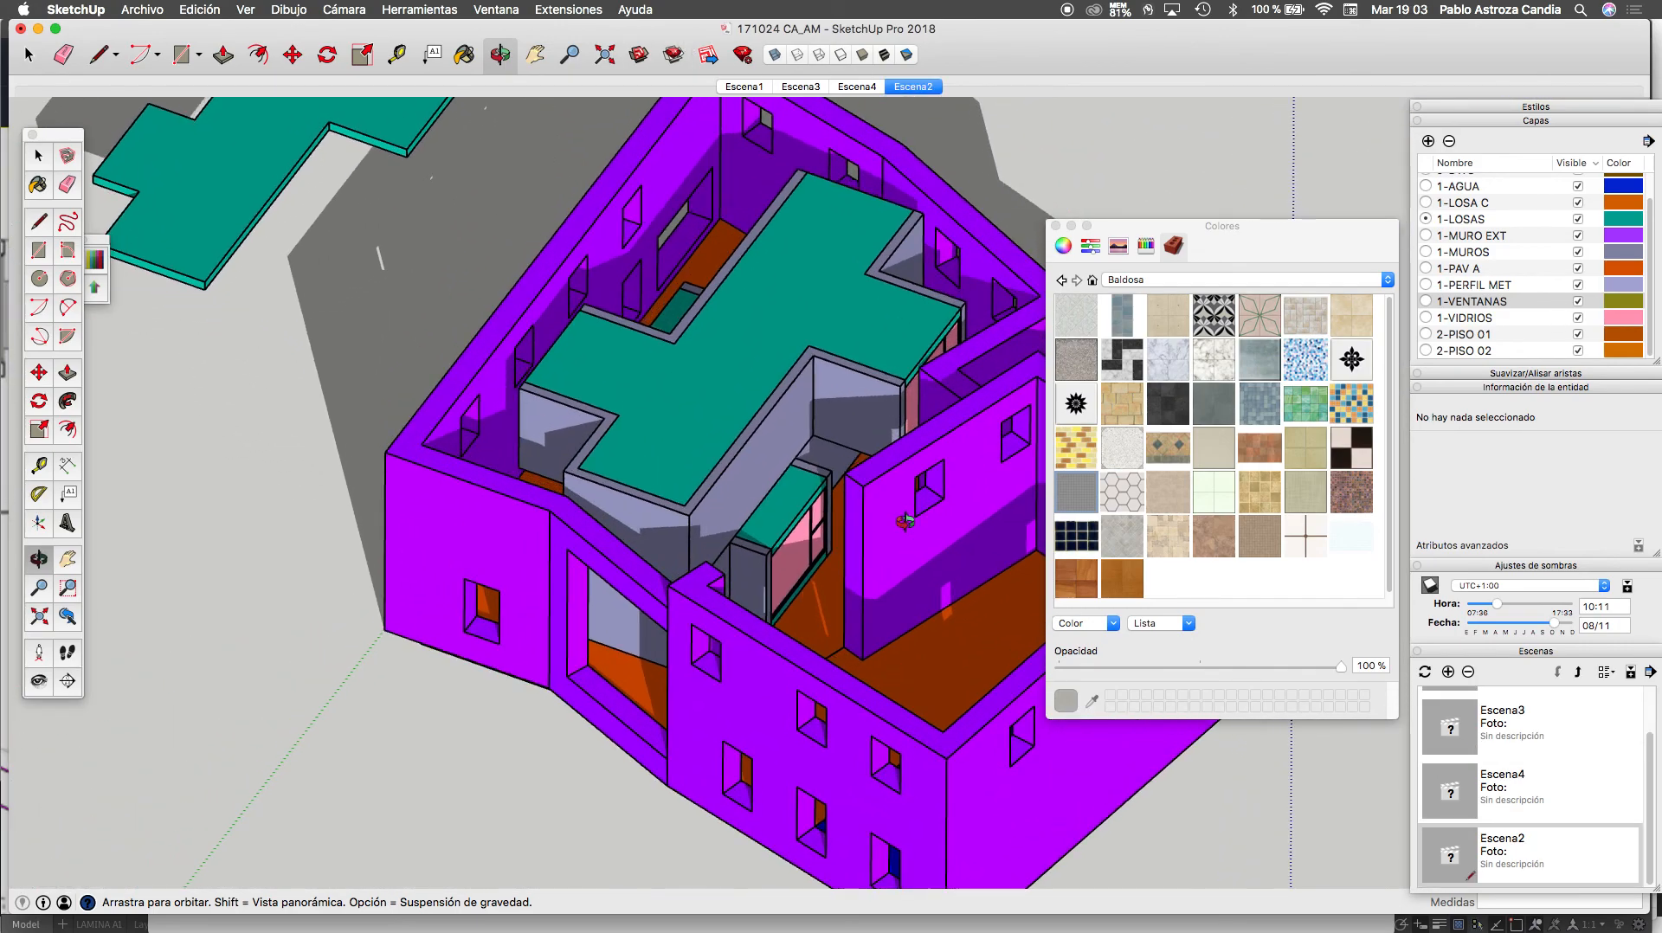
{"action": "left_click_drag", "start_coordinate": [872, 536], "coordinate": [592, 192]}
{"action": "scroll", "coordinate": [706, 115], "scroll_direction": "up", "scroll_amount": 6}
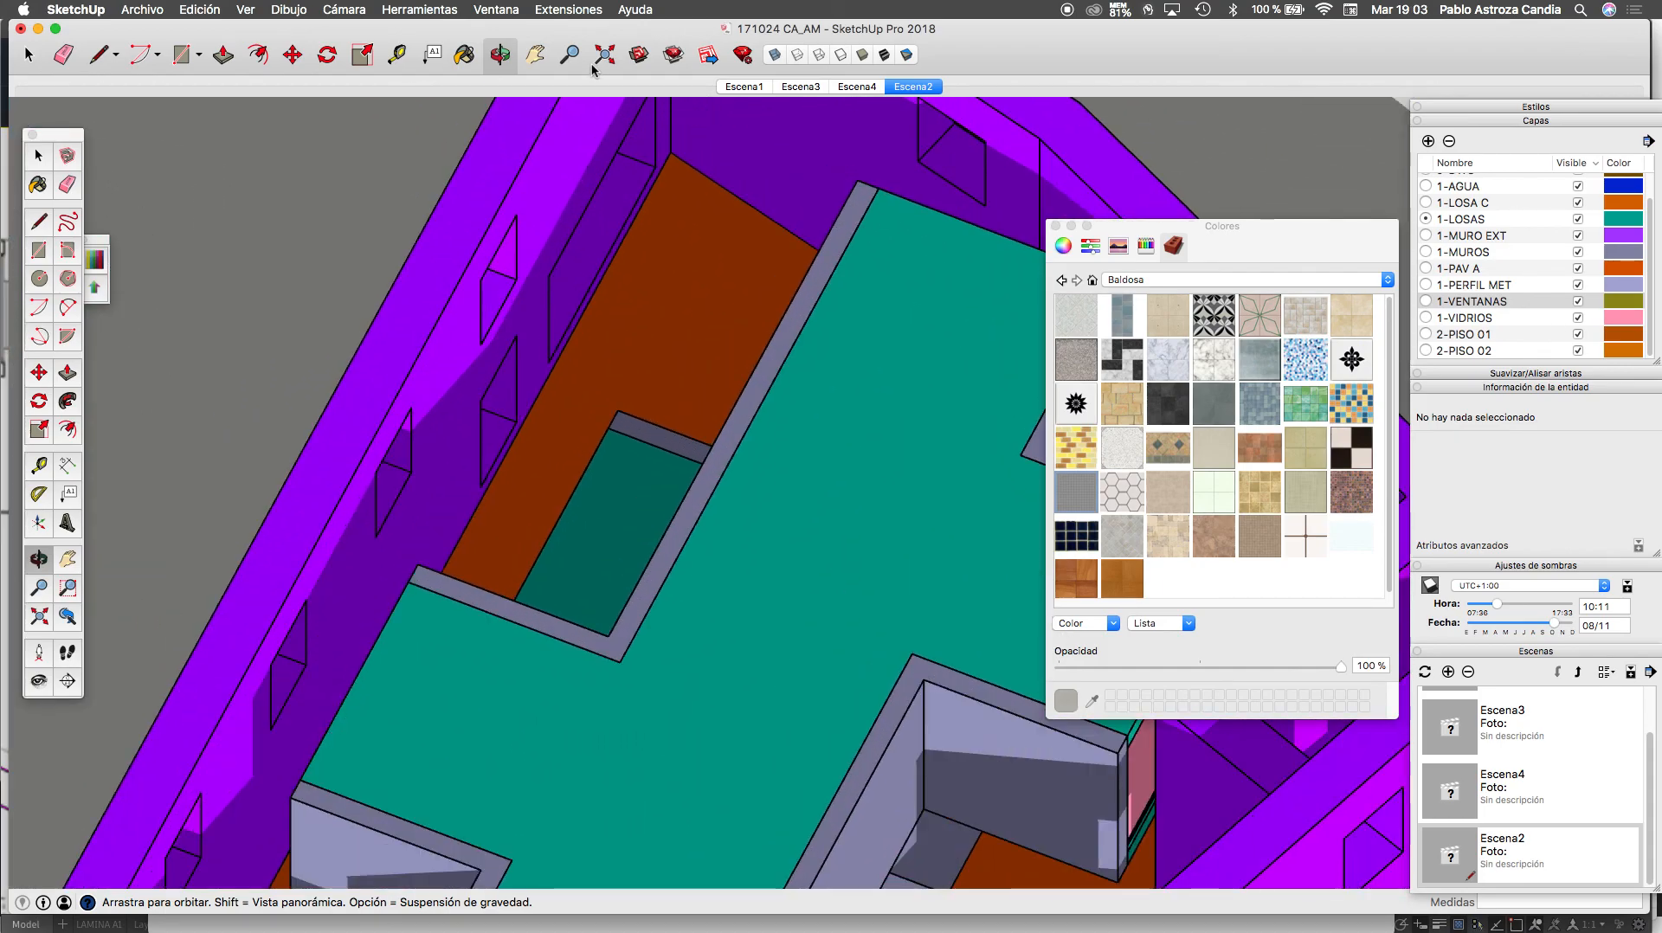
{"action": "left_click", "coordinate": [638, 55]}
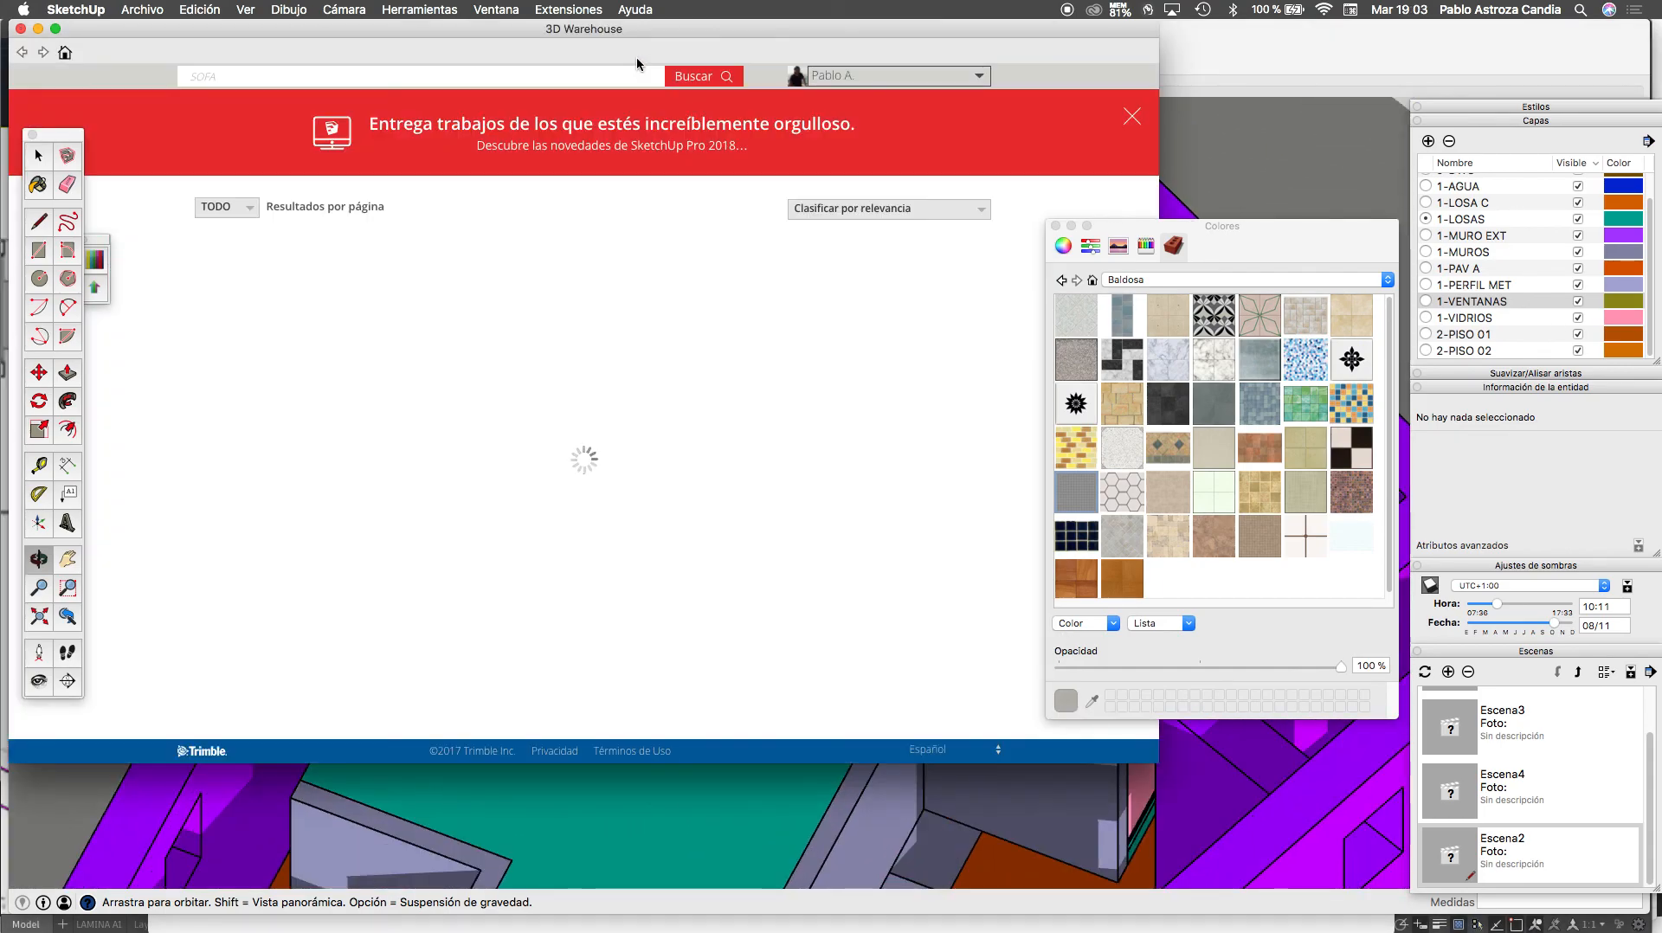
{"action": "double_click", "coordinate": [476, 78]}
{"action": "type", "text": "tree"}
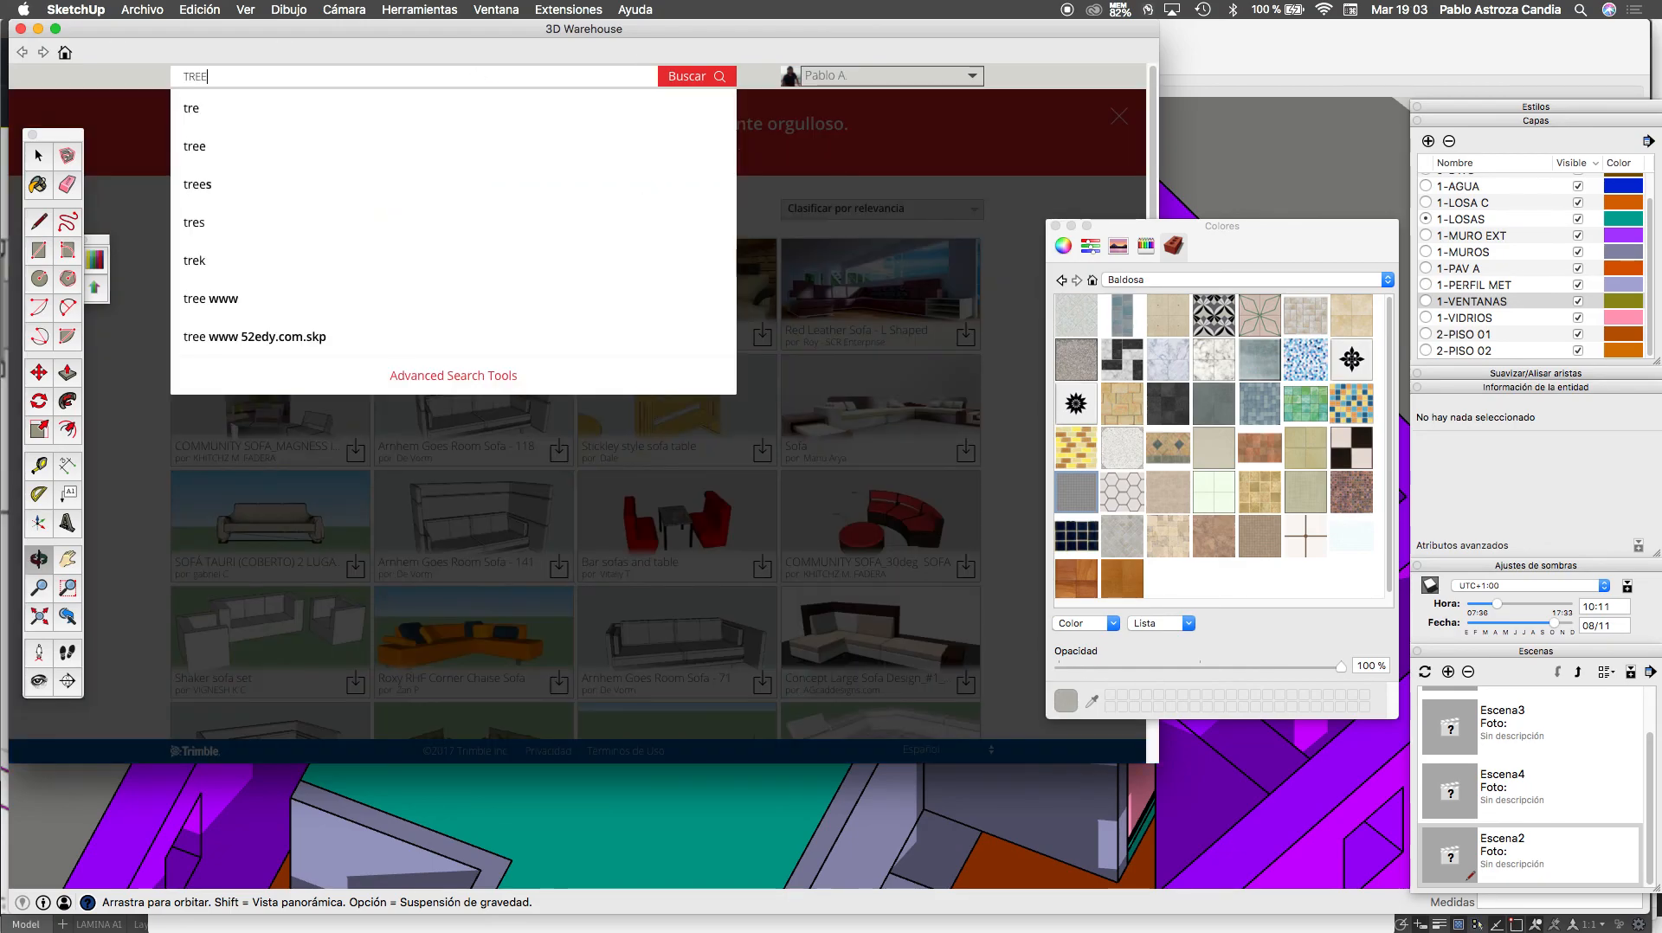
{"action": "key", "text": "Return"}
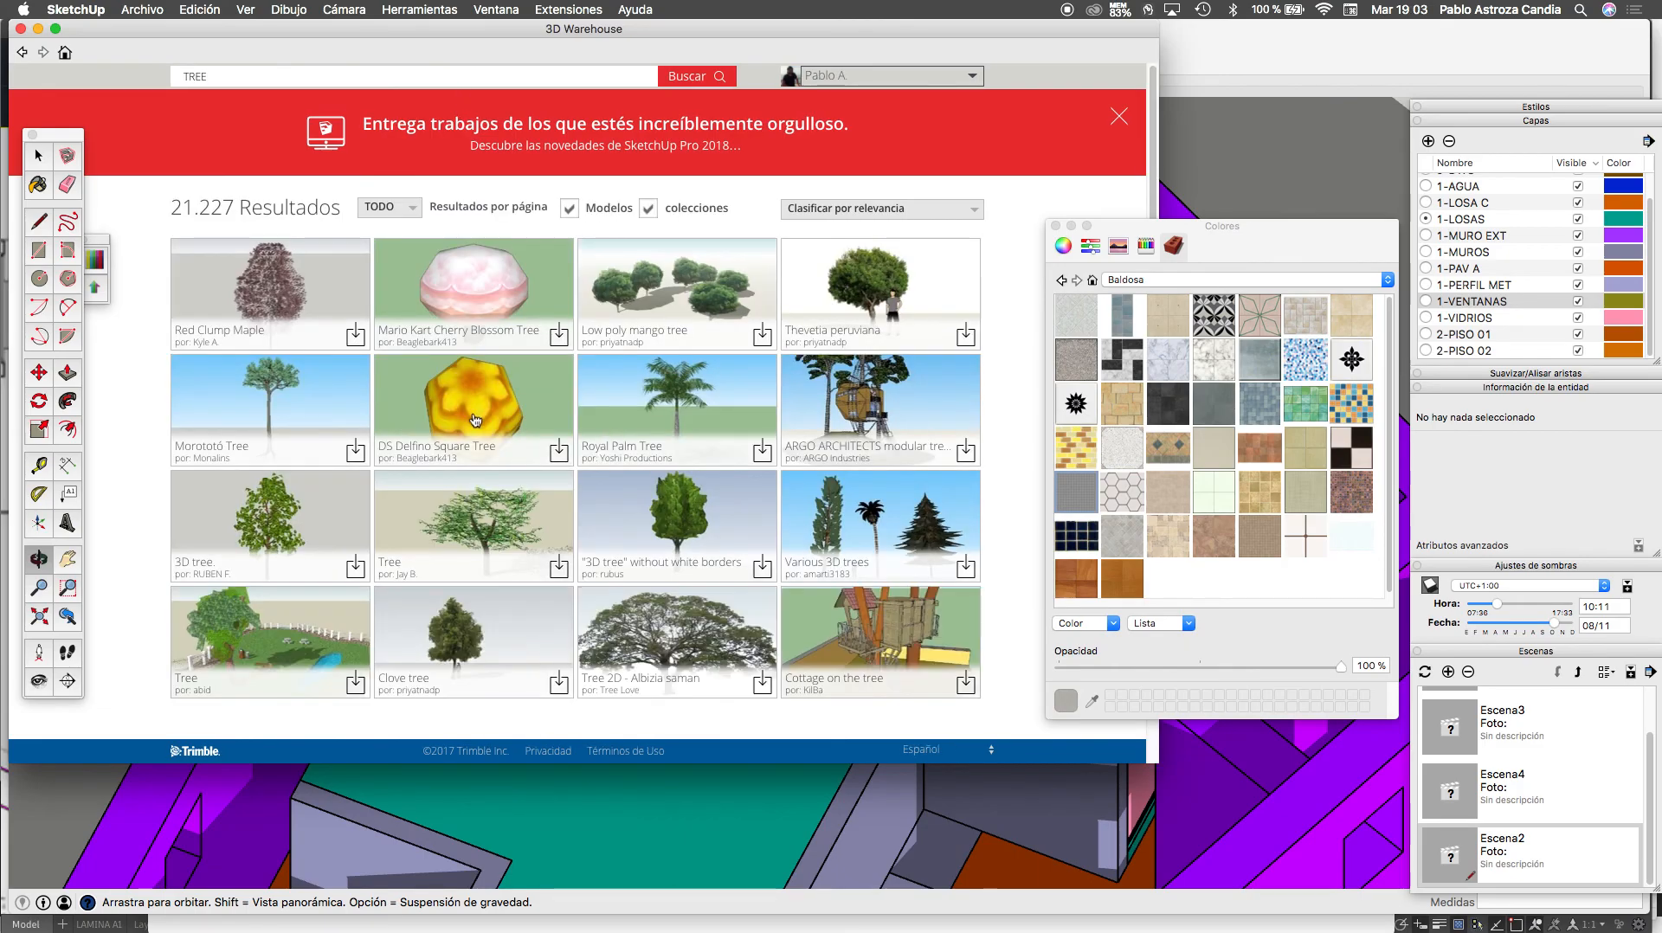
Load the "Frangipani tree, Old tree, pruned" model from the results and place it on the orange courtyard floor beside the inner roof slab
{"action": "scroll", "coordinate": [475, 419], "scroll_direction": "down", "scroll_amount": 3}
{"action": "scroll", "coordinate": [474, 420], "scroll_direction": "down", "scroll_amount": 14}
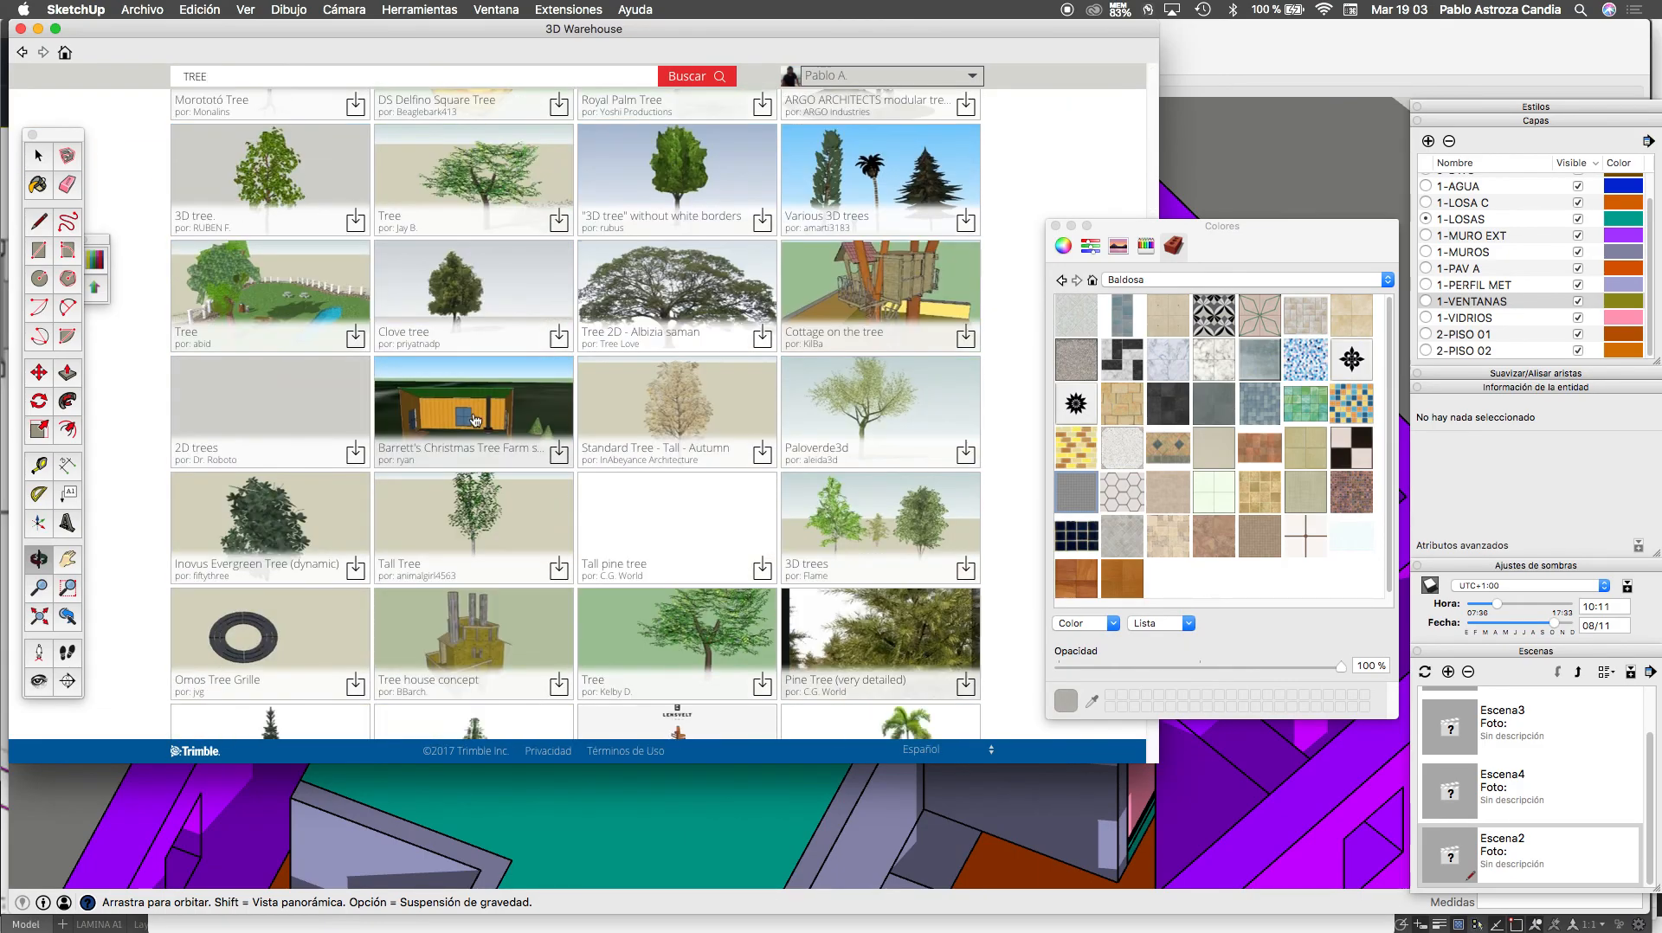
{"action": "scroll", "coordinate": [474, 420], "scroll_direction": "down", "scroll_amount": 10}
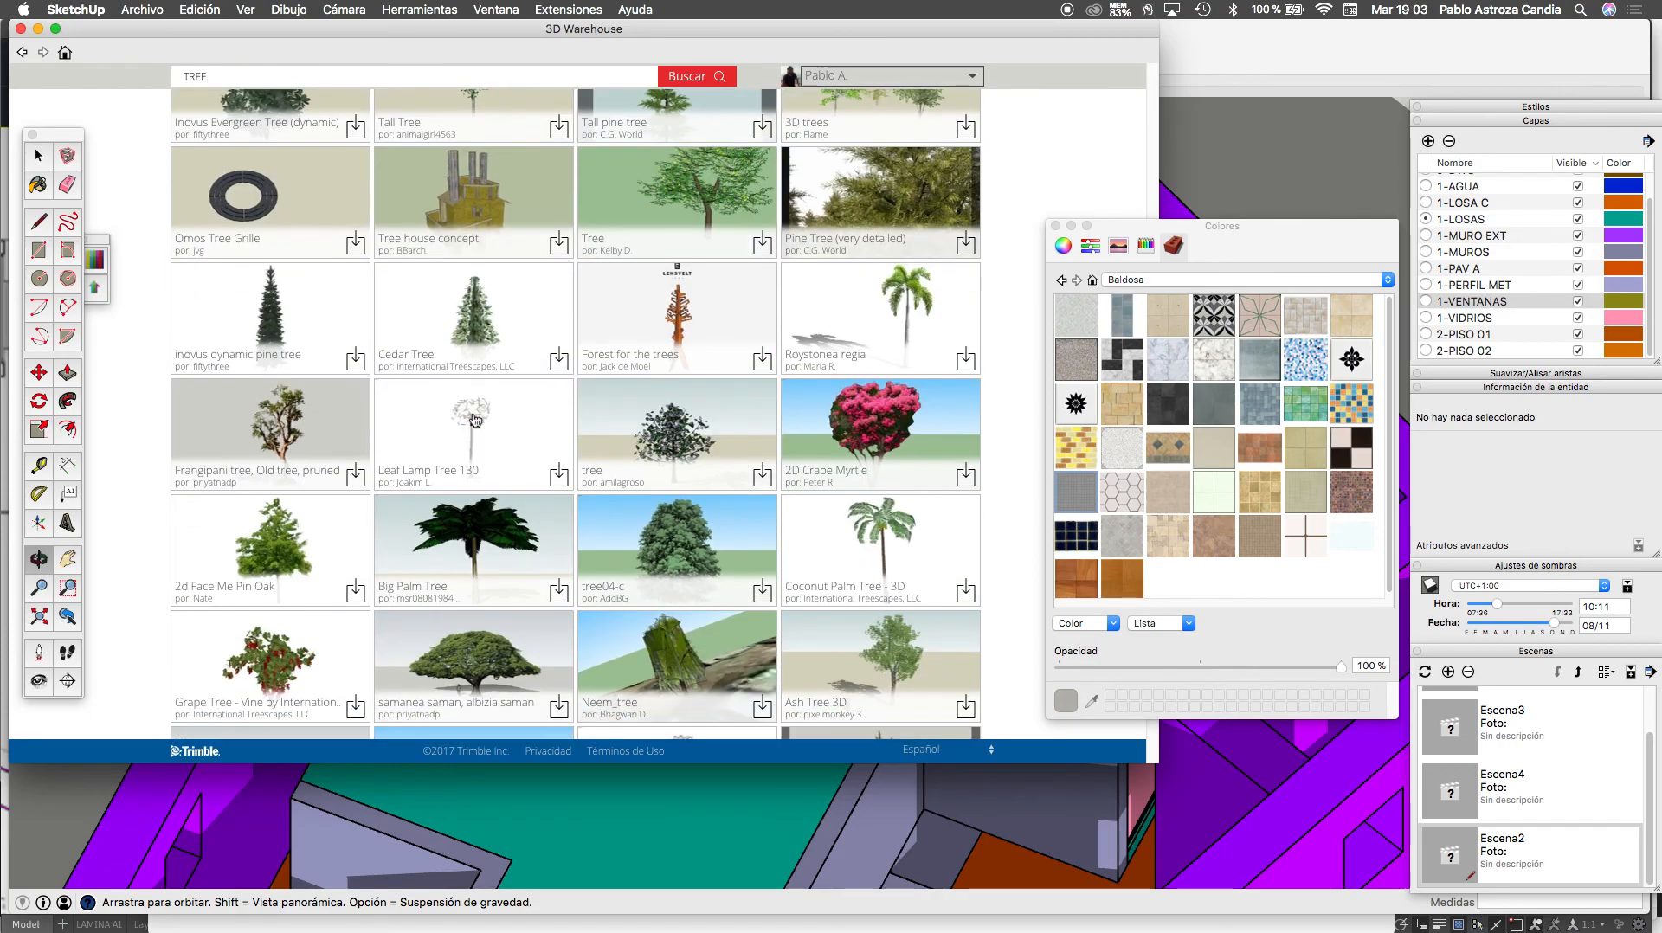
{"action": "scroll", "coordinate": [474, 419], "scroll_direction": "down", "scroll_amount": 3}
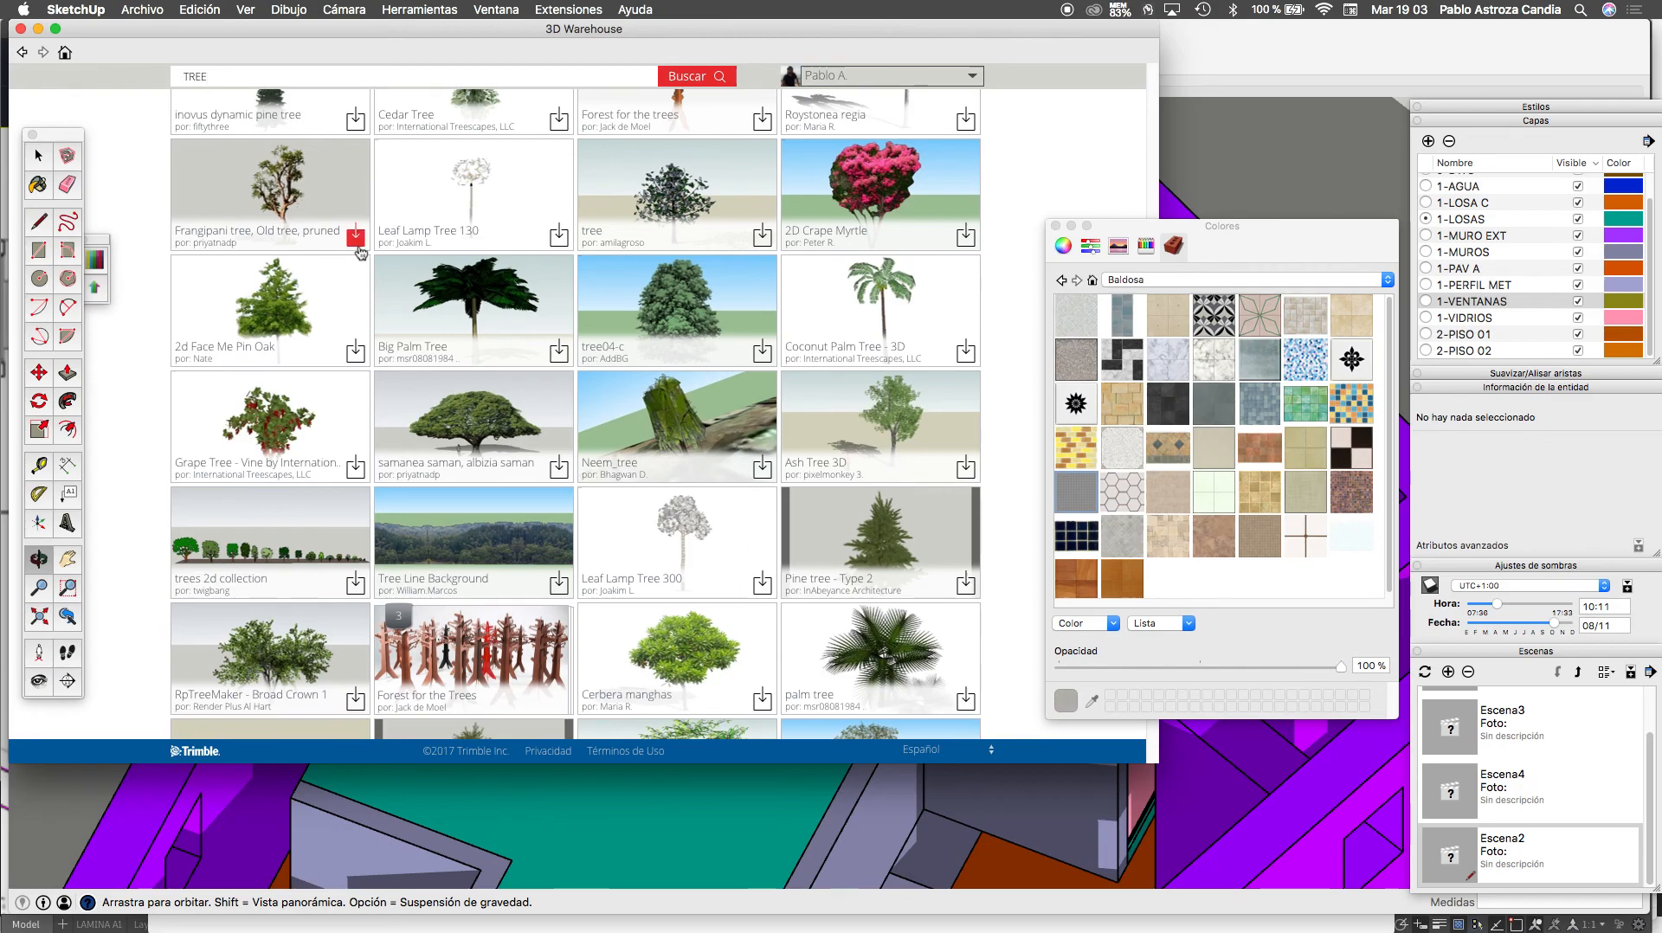
{"action": "left_click", "coordinate": [355, 236]}
{"action": "left_click", "coordinate": [967, 322]}
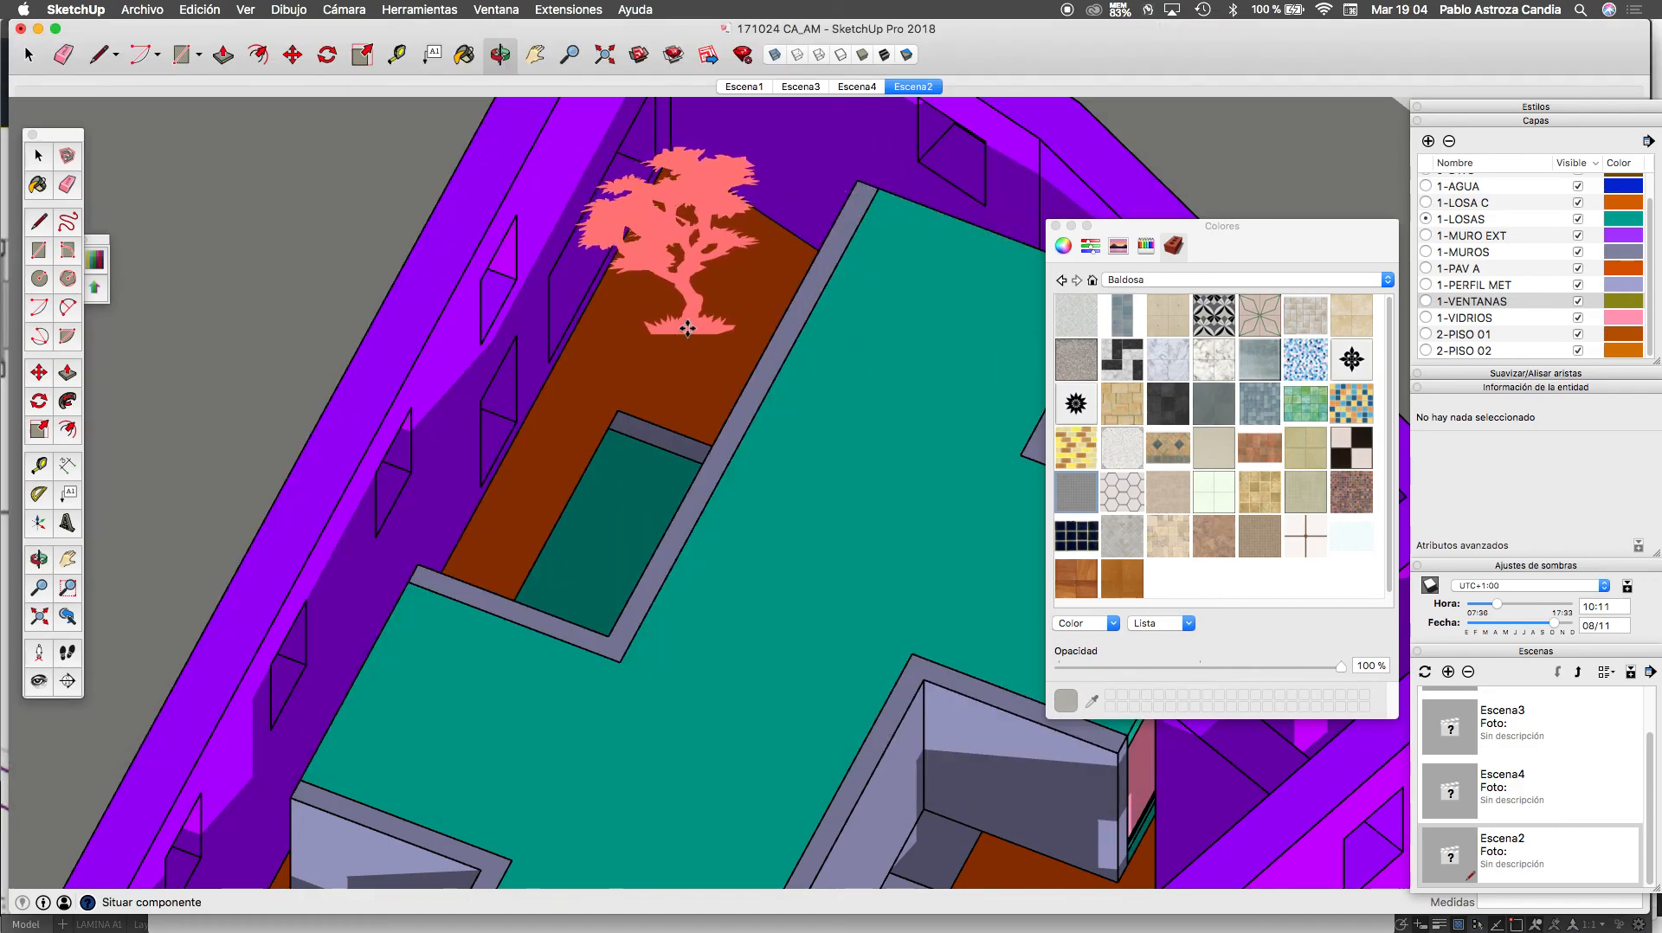
{"action": "left_click", "coordinate": [692, 336]}
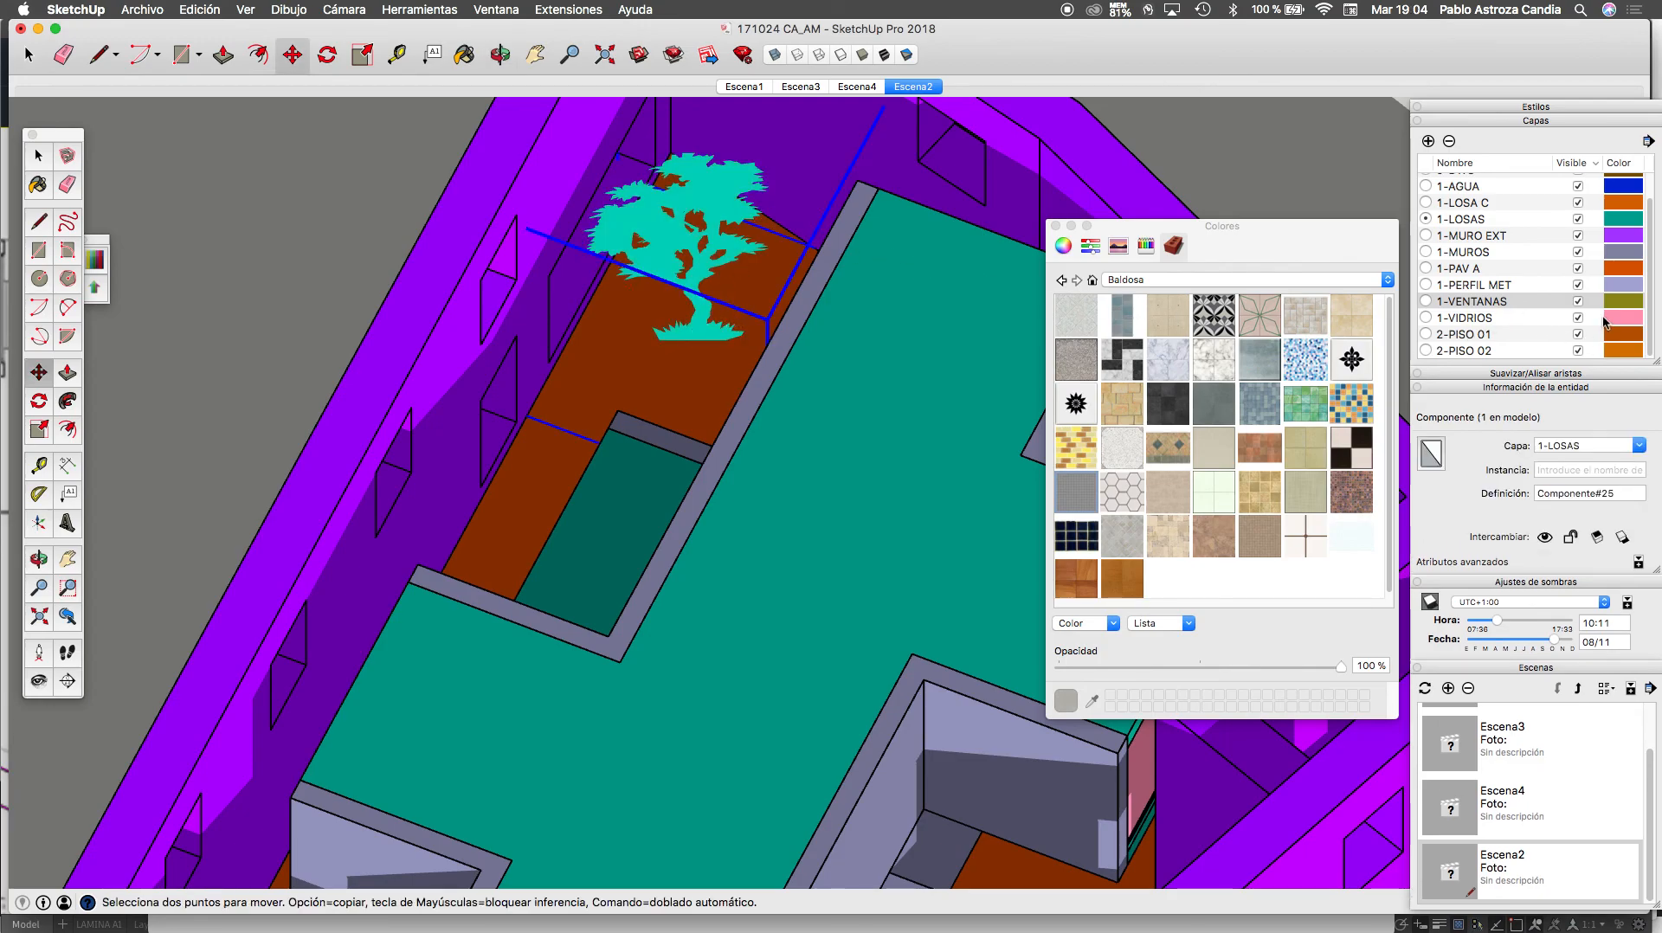
Turn off colour by layer to show the real materials and delete the frangipani tree from the courtyard
{"action": "left_click", "coordinate": [1648, 141]}
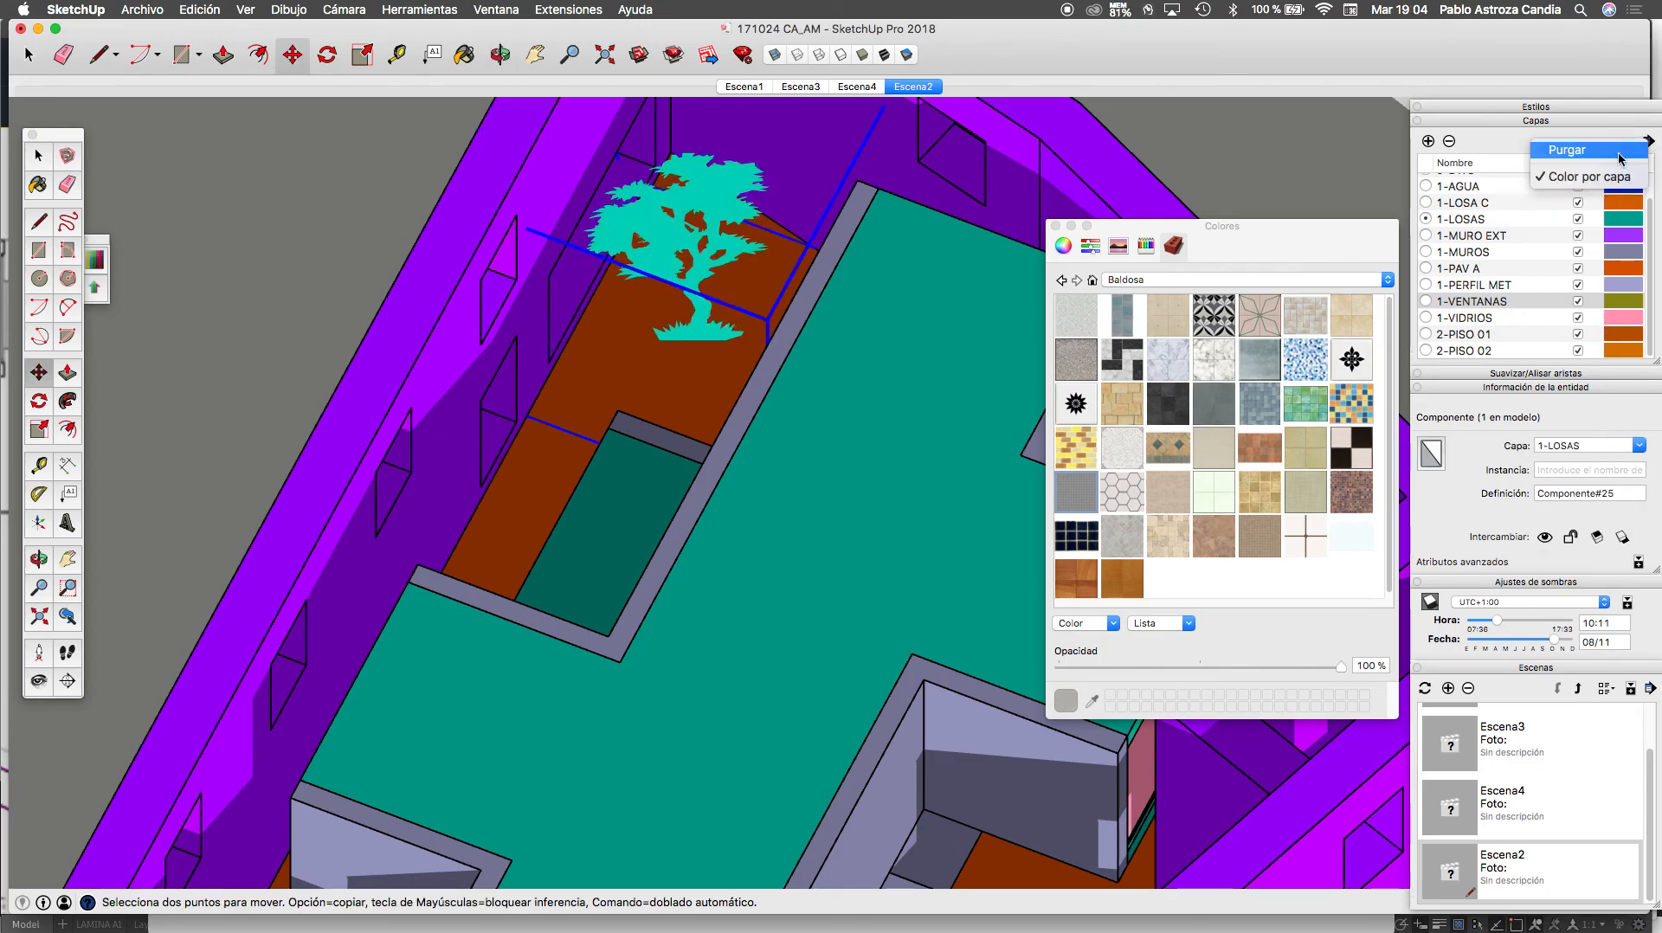
{"action": "left_click", "coordinate": [1591, 177]}
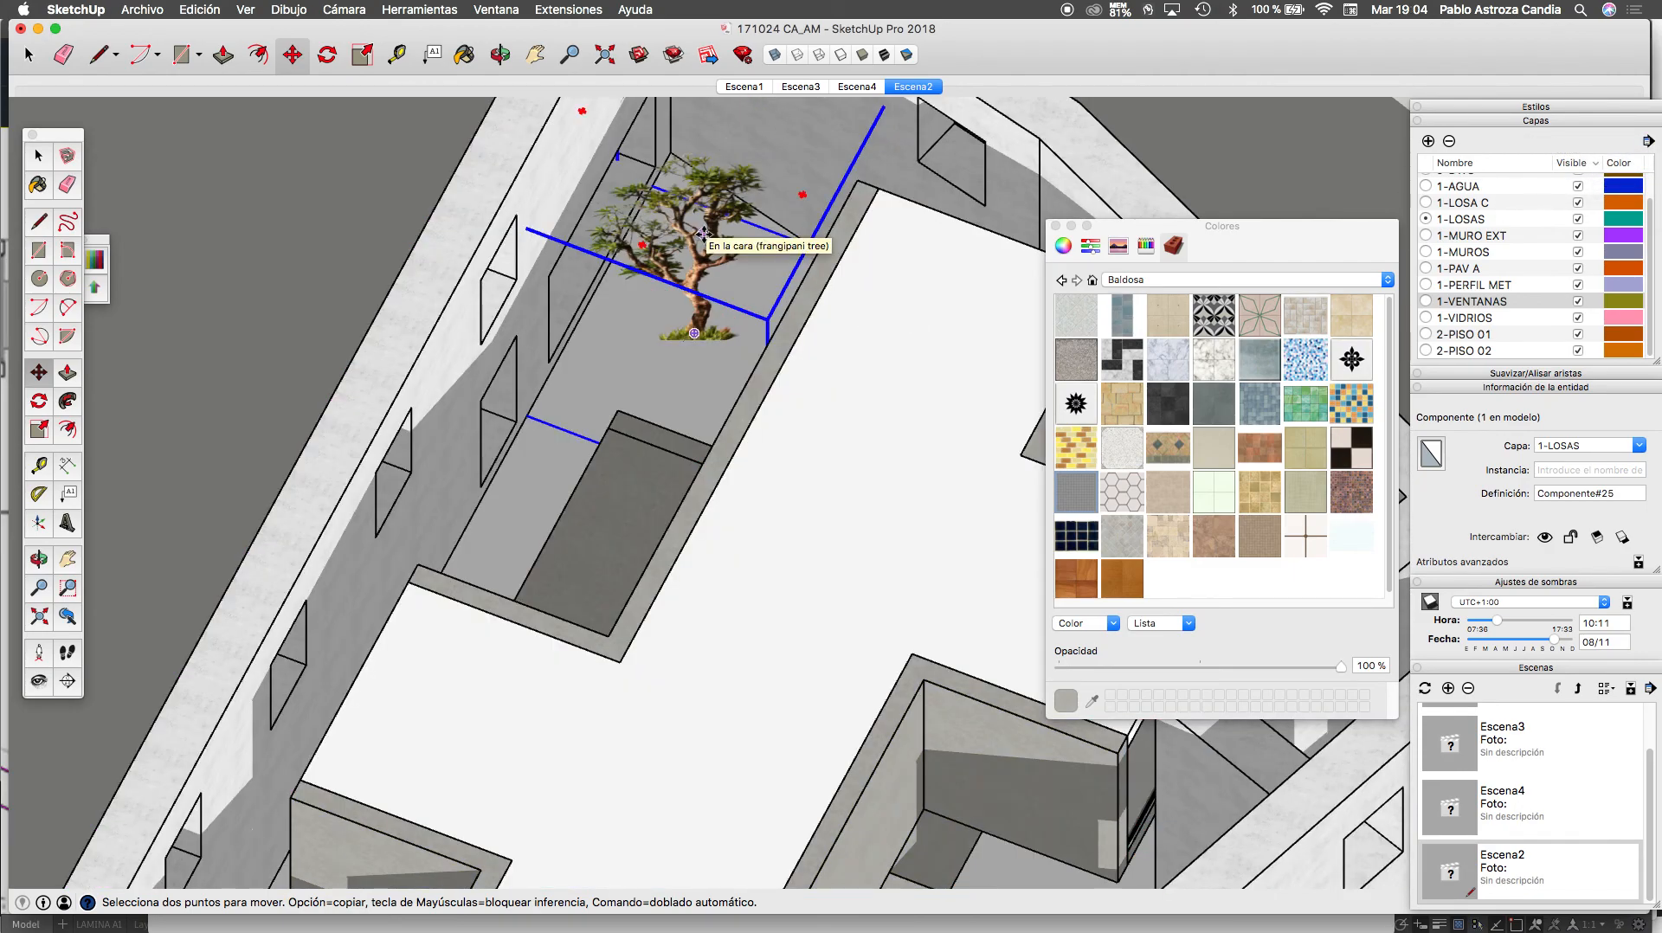
{"action": "key", "text": "space"}
{"action": "key", "text": "Delete"}
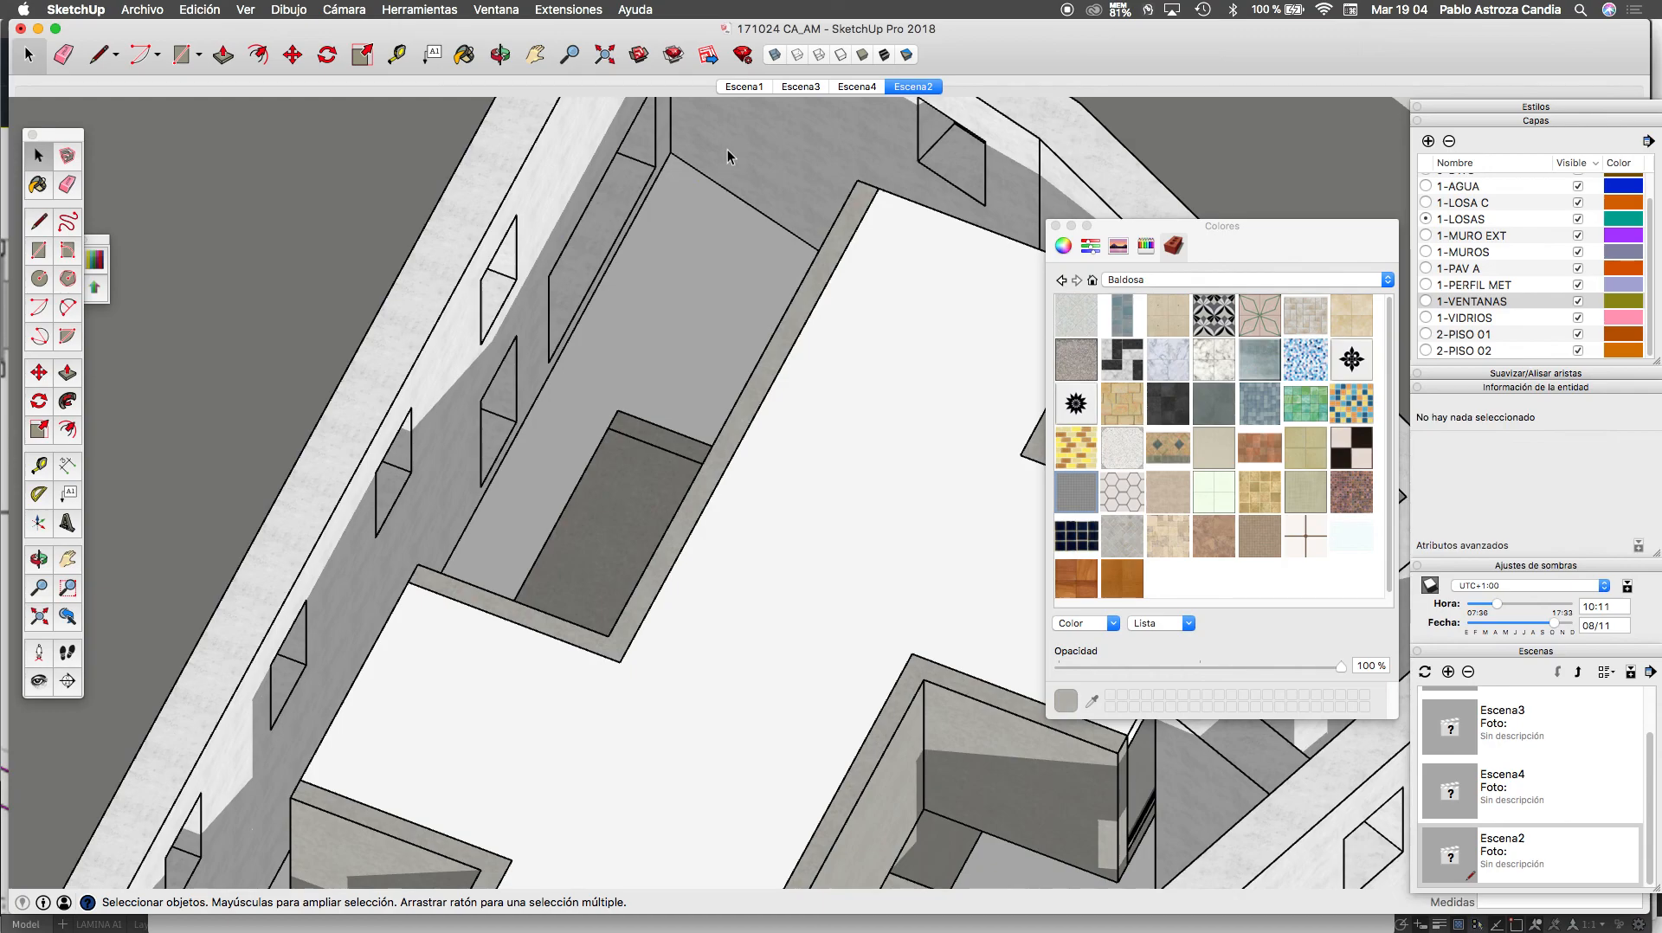
Search 3D Warehouse for "TREE ARAUCARIA"
{"action": "left_click", "coordinate": [639, 54]}
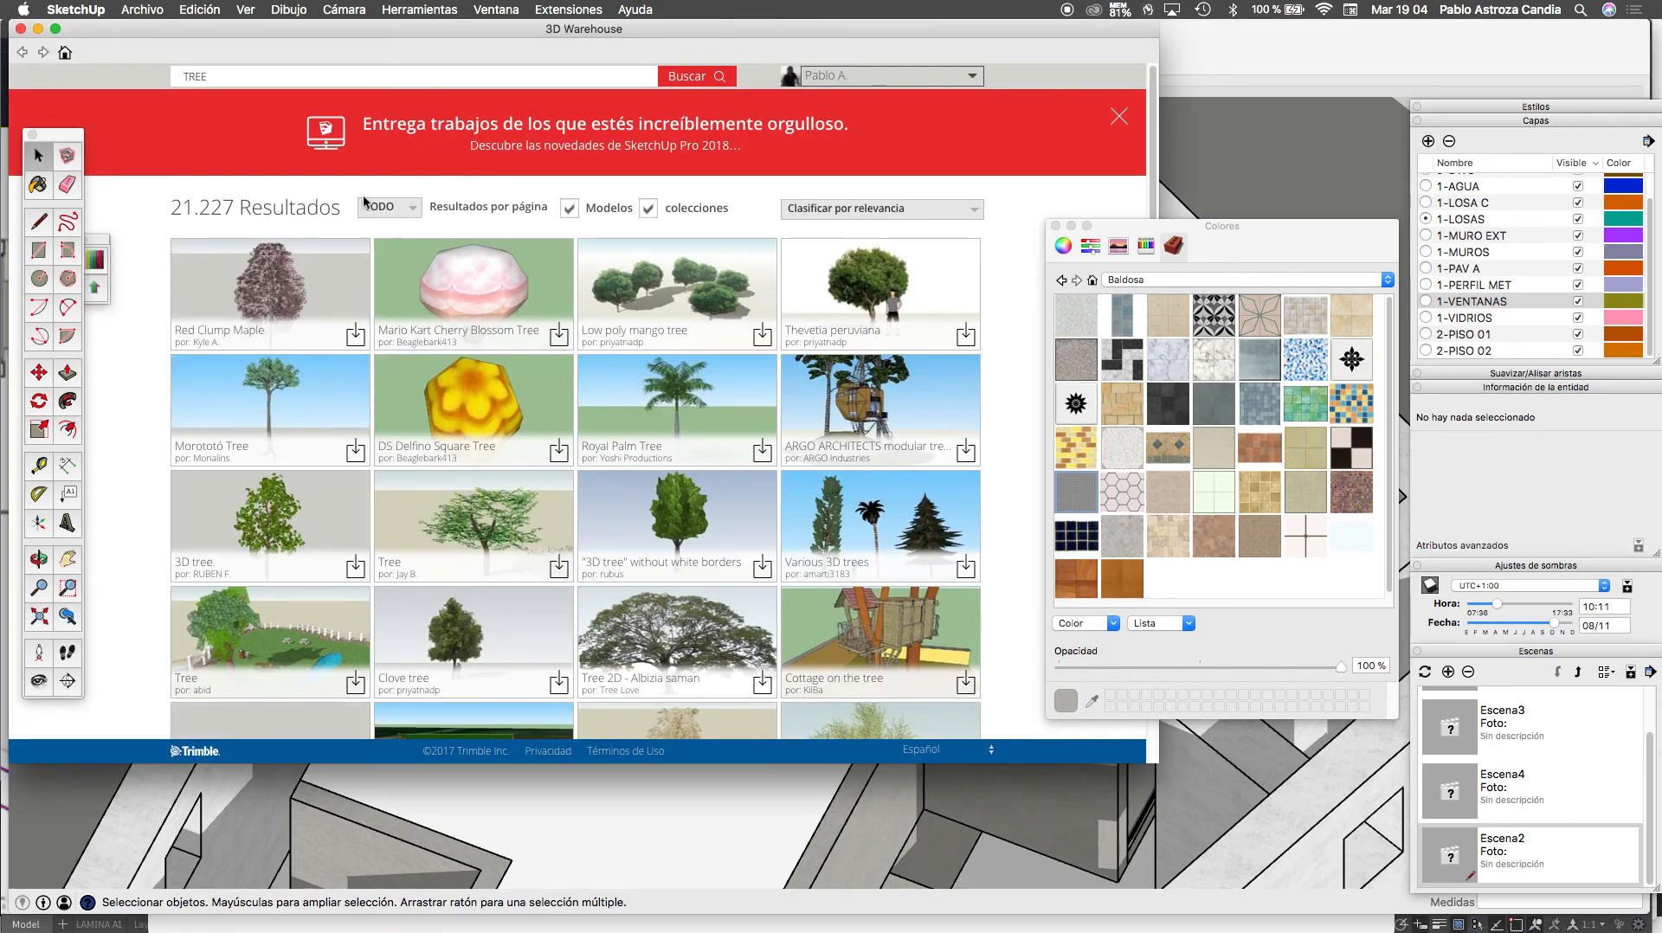
{"action": "type", "text": "ARAUCARIA"}
{"action": "key", "text": "Return"}
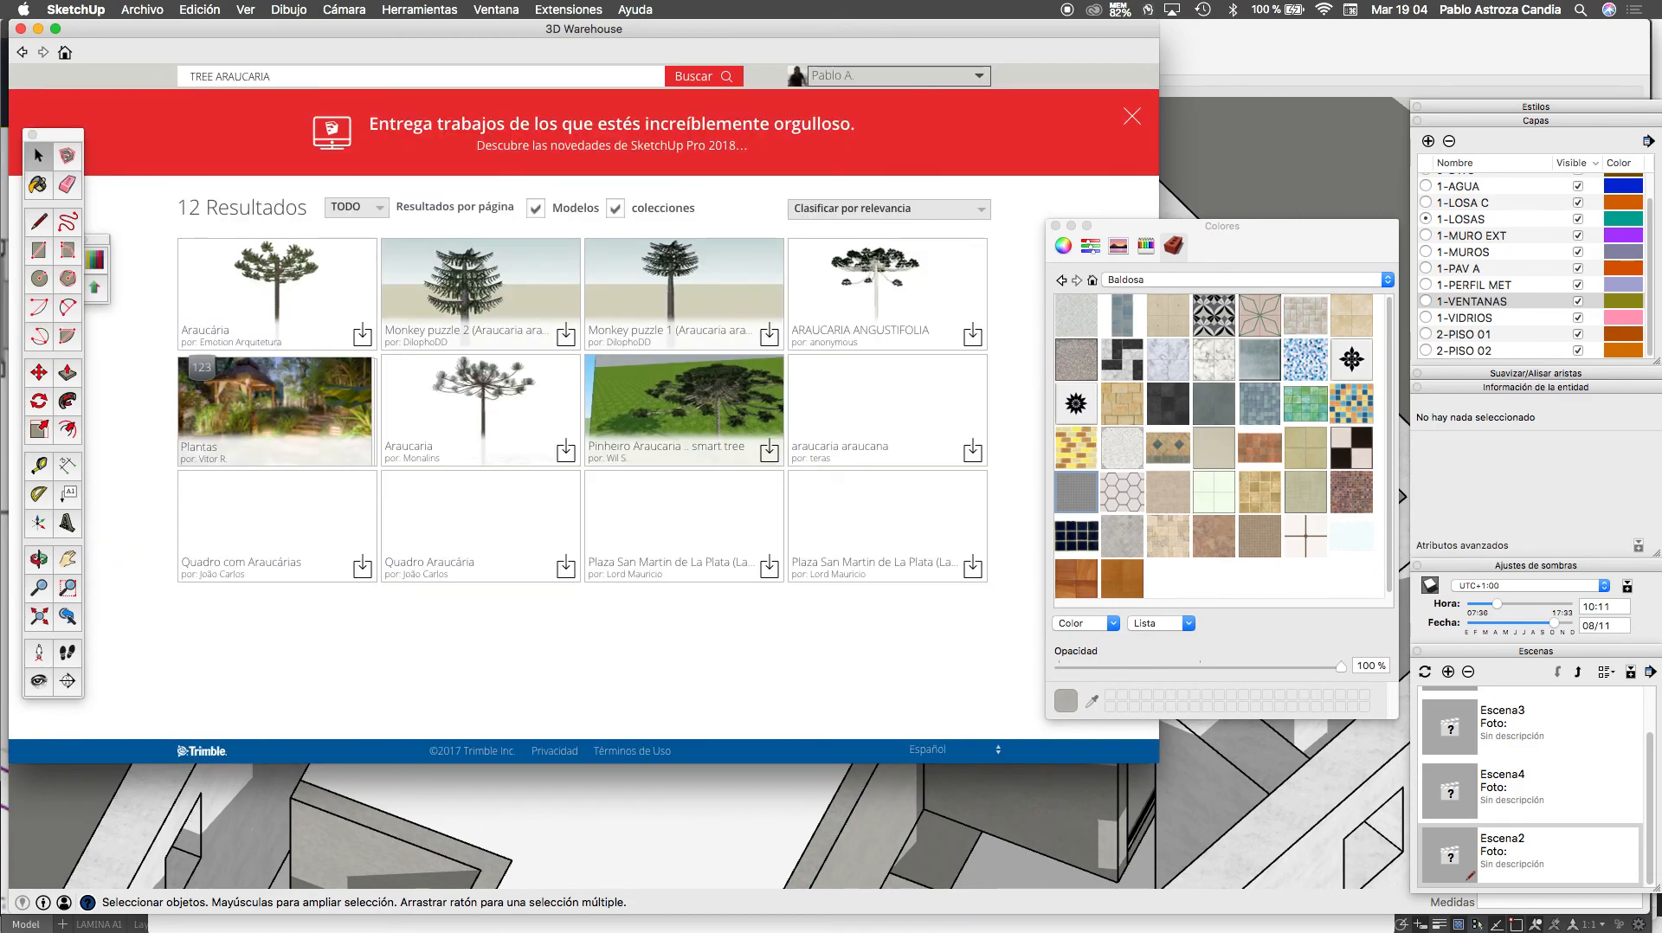
Open the detail page of the "Araucária" model and check its specifications and 3D preview
{"action": "left_click", "coordinate": [362, 337]}
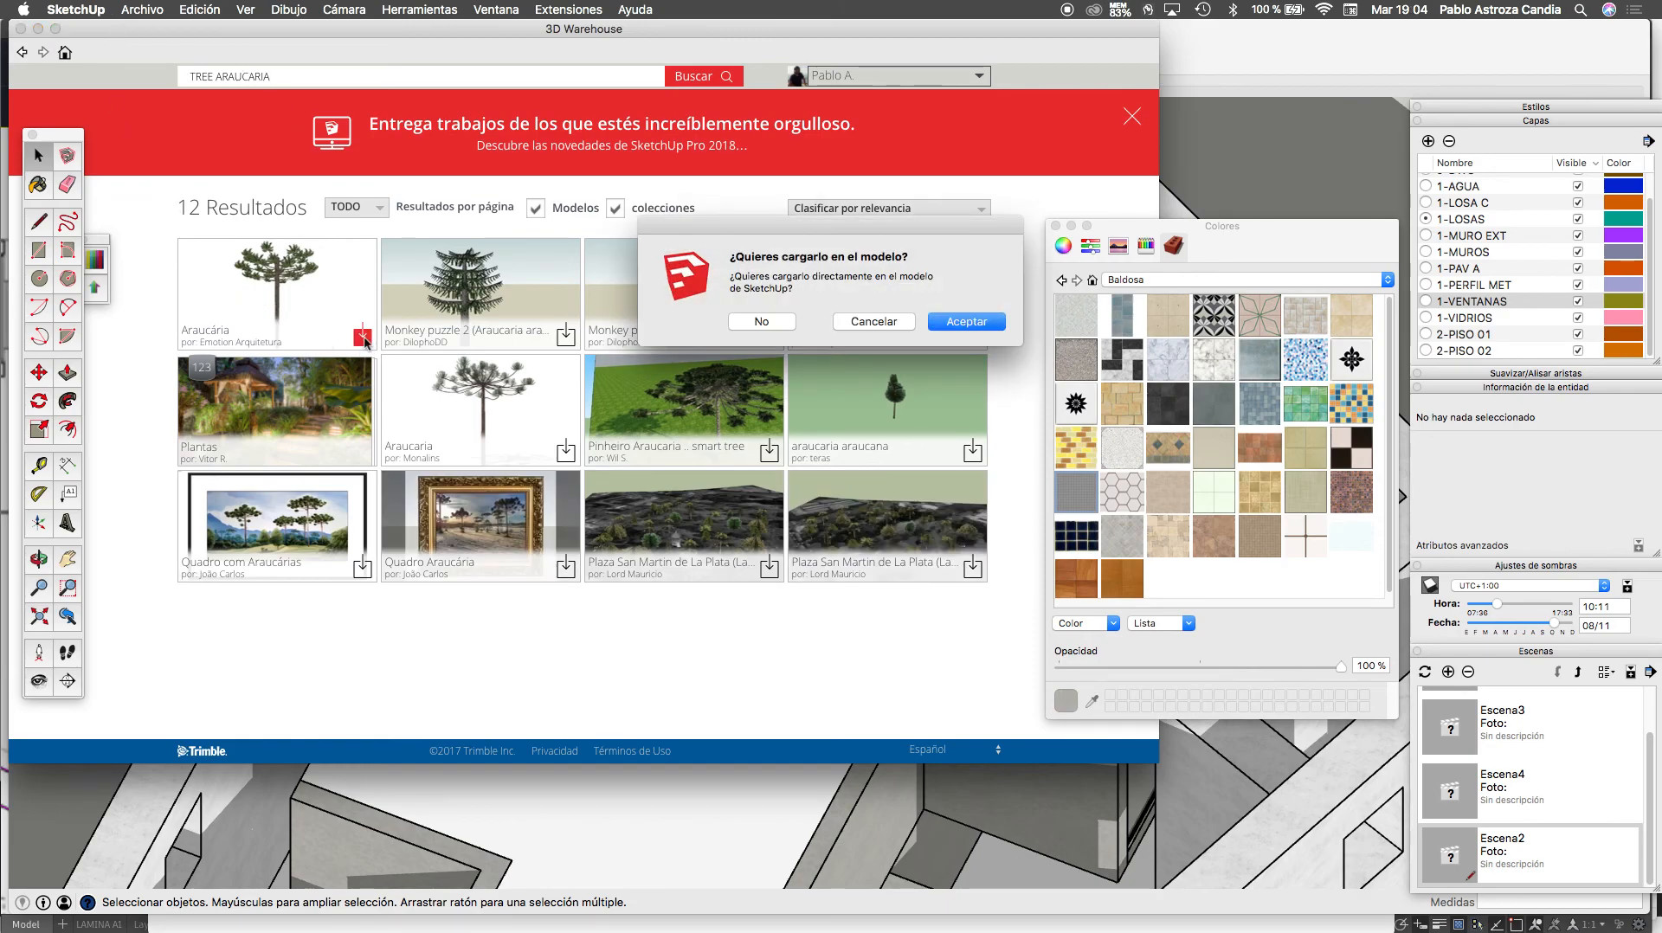
{"action": "left_click", "coordinate": [847, 325]}
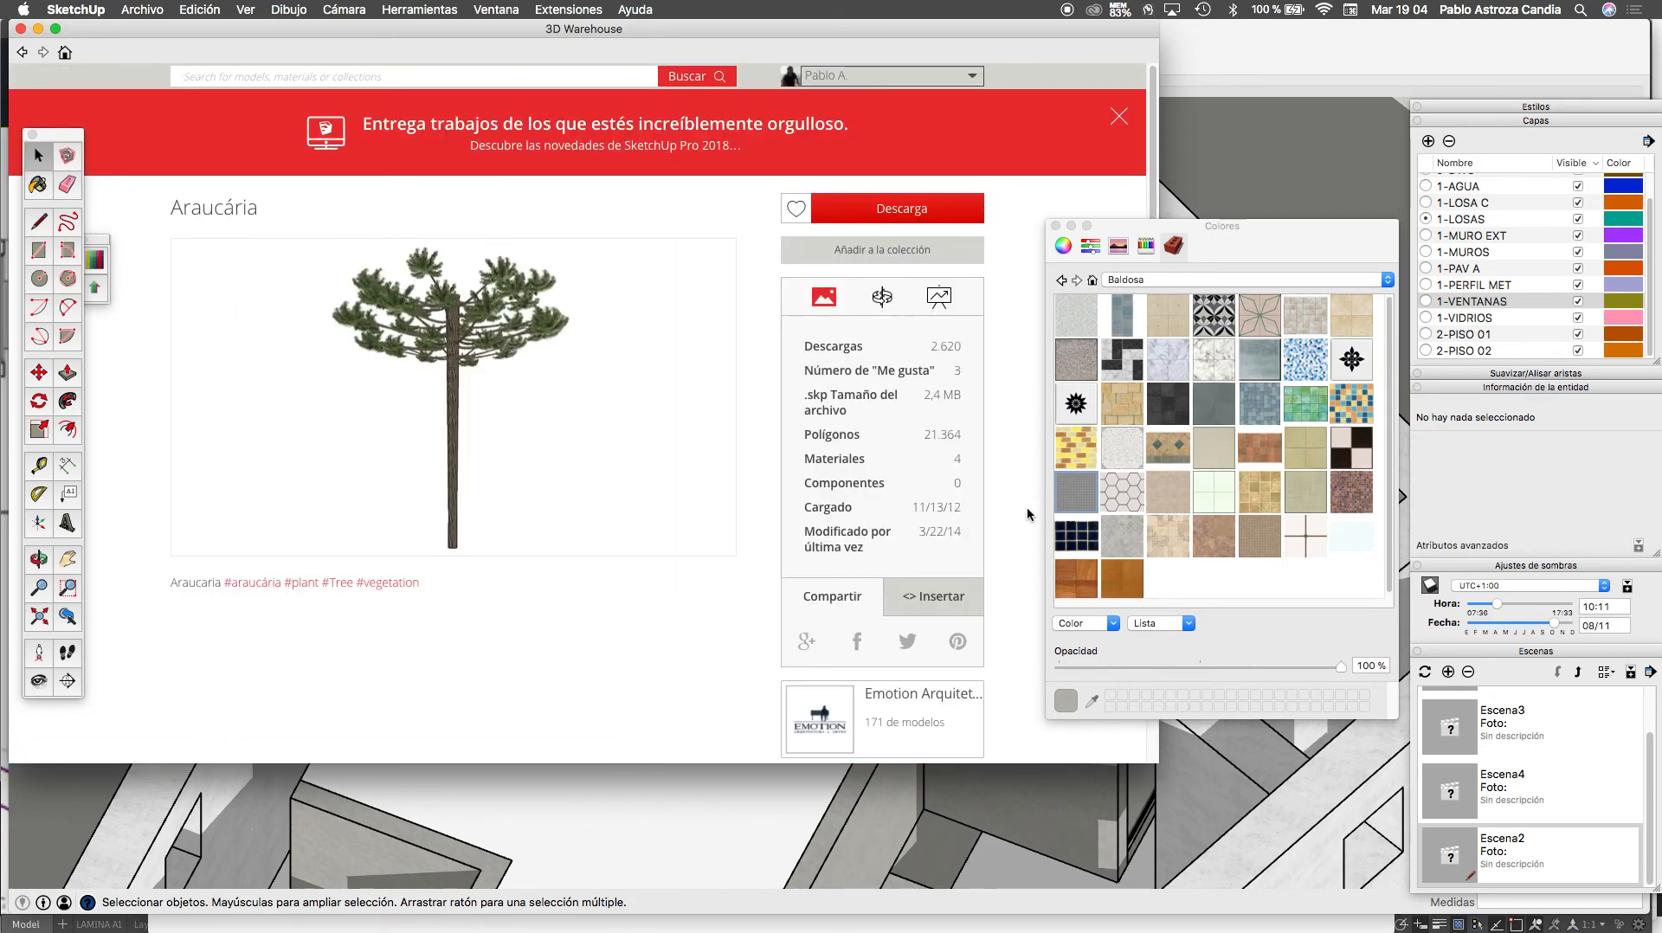
{"action": "left_click", "coordinate": [883, 305]}
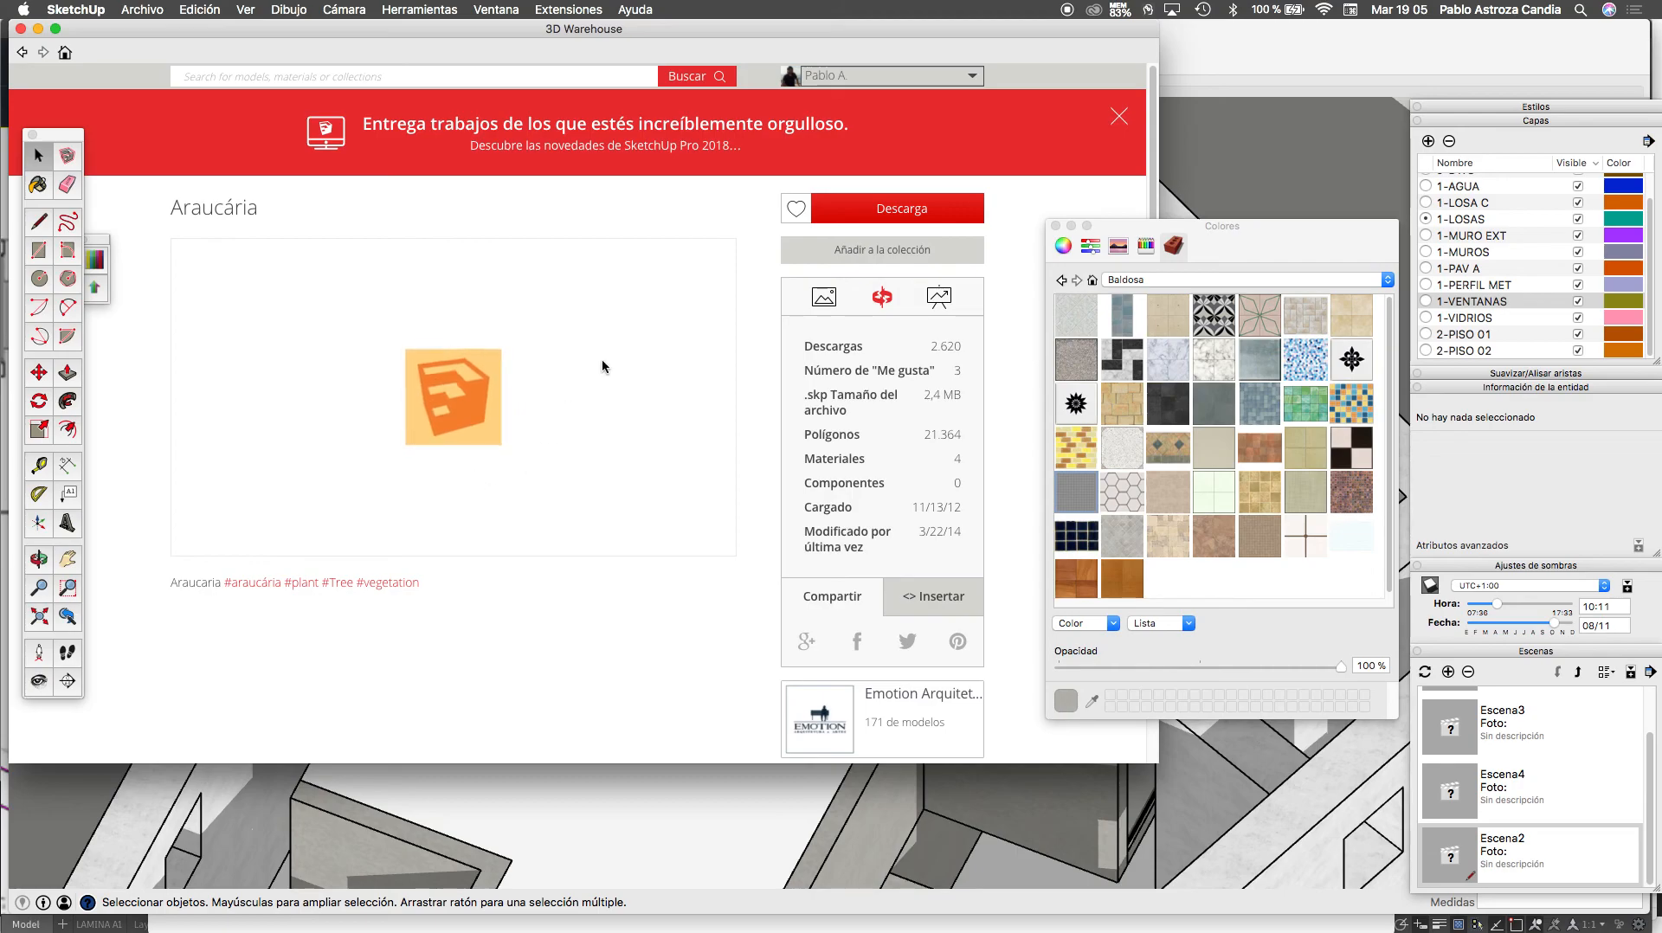
{"action": "scroll", "coordinate": [594, 419], "scroll_direction": "down", "scroll_amount": 5}
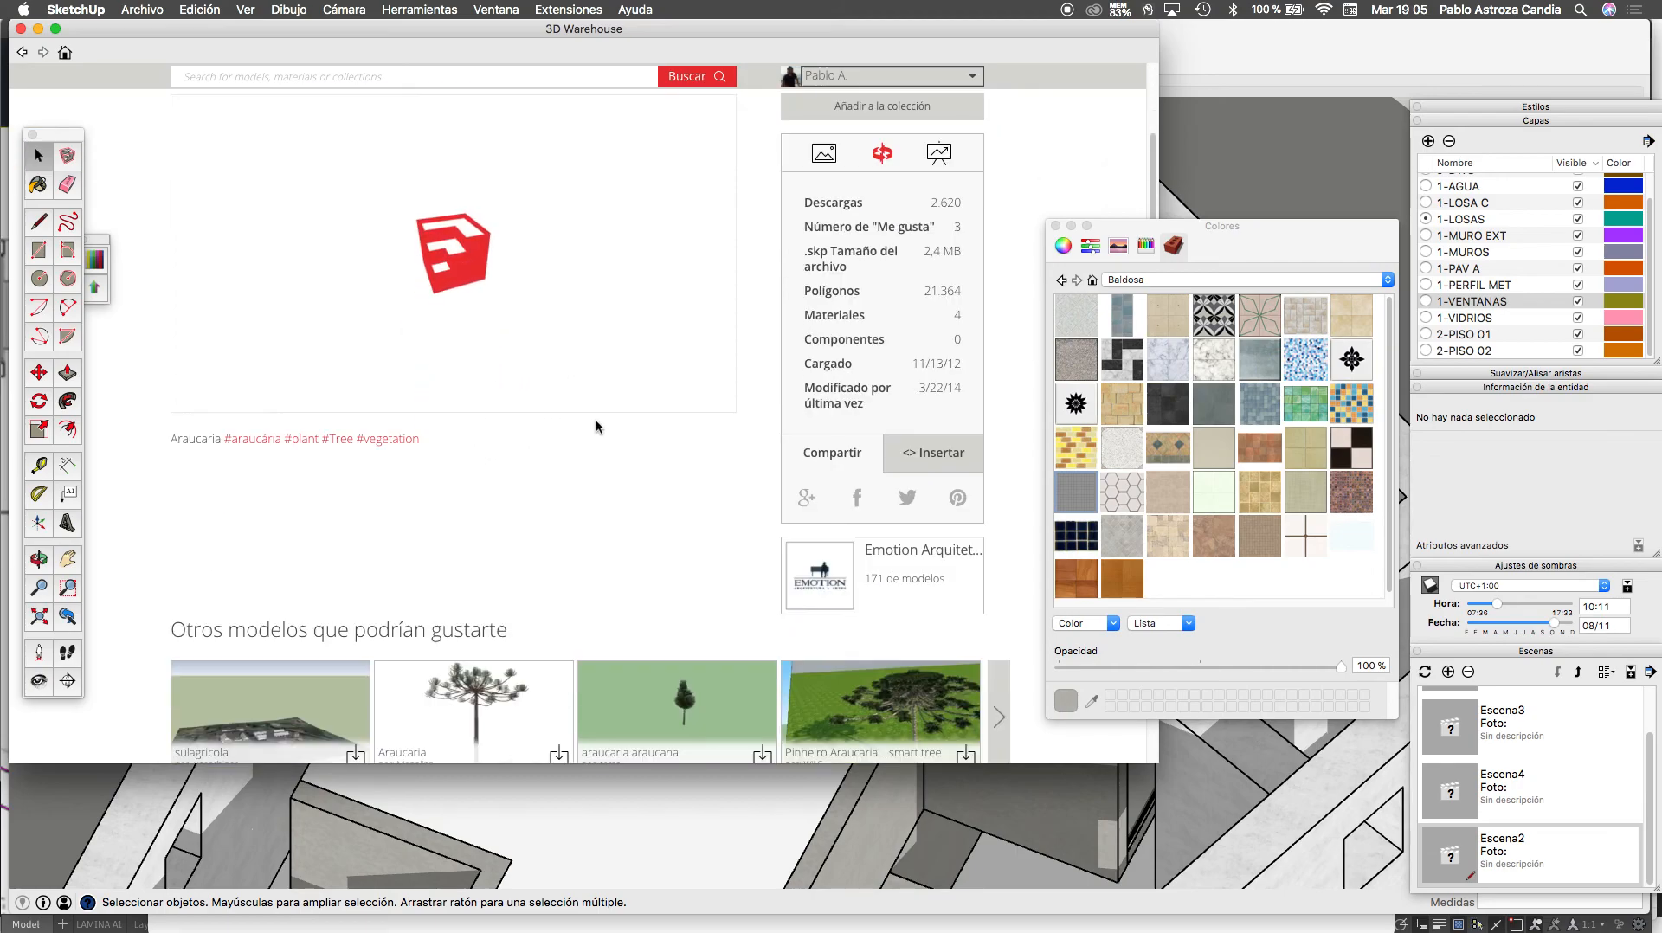
{"action": "scroll", "coordinate": [600, 415], "scroll_direction": "up", "scroll_amount": 3}
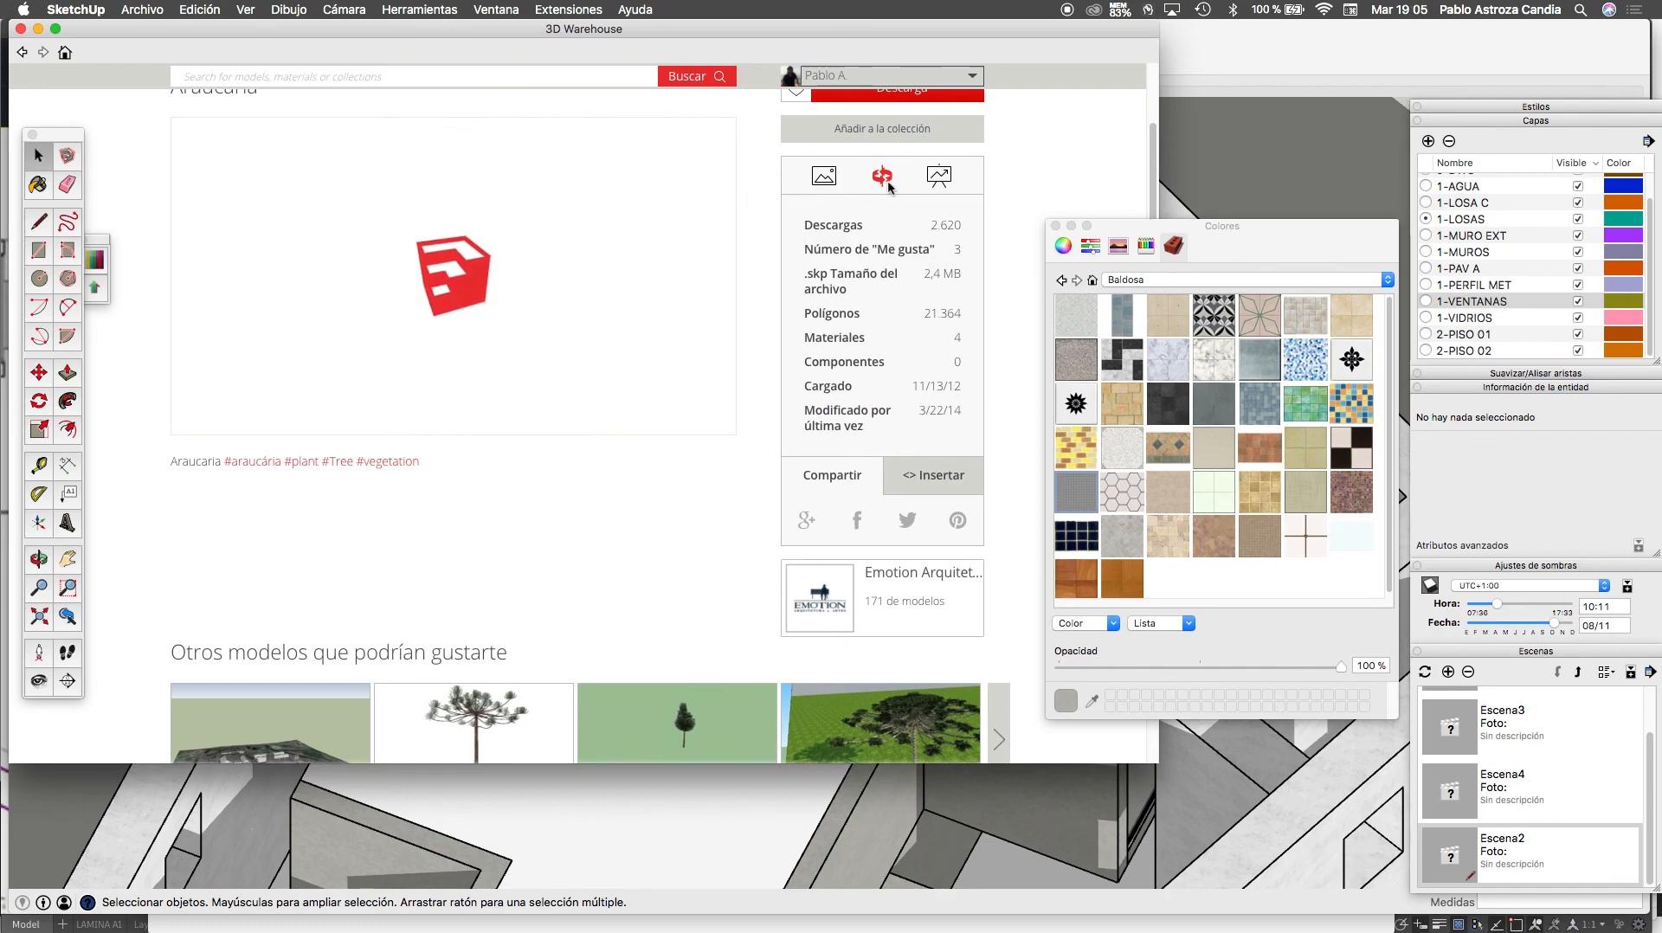
{"action": "scroll", "coordinate": [701, 251], "scroll_direction": "up", "scroll_amount": 1}
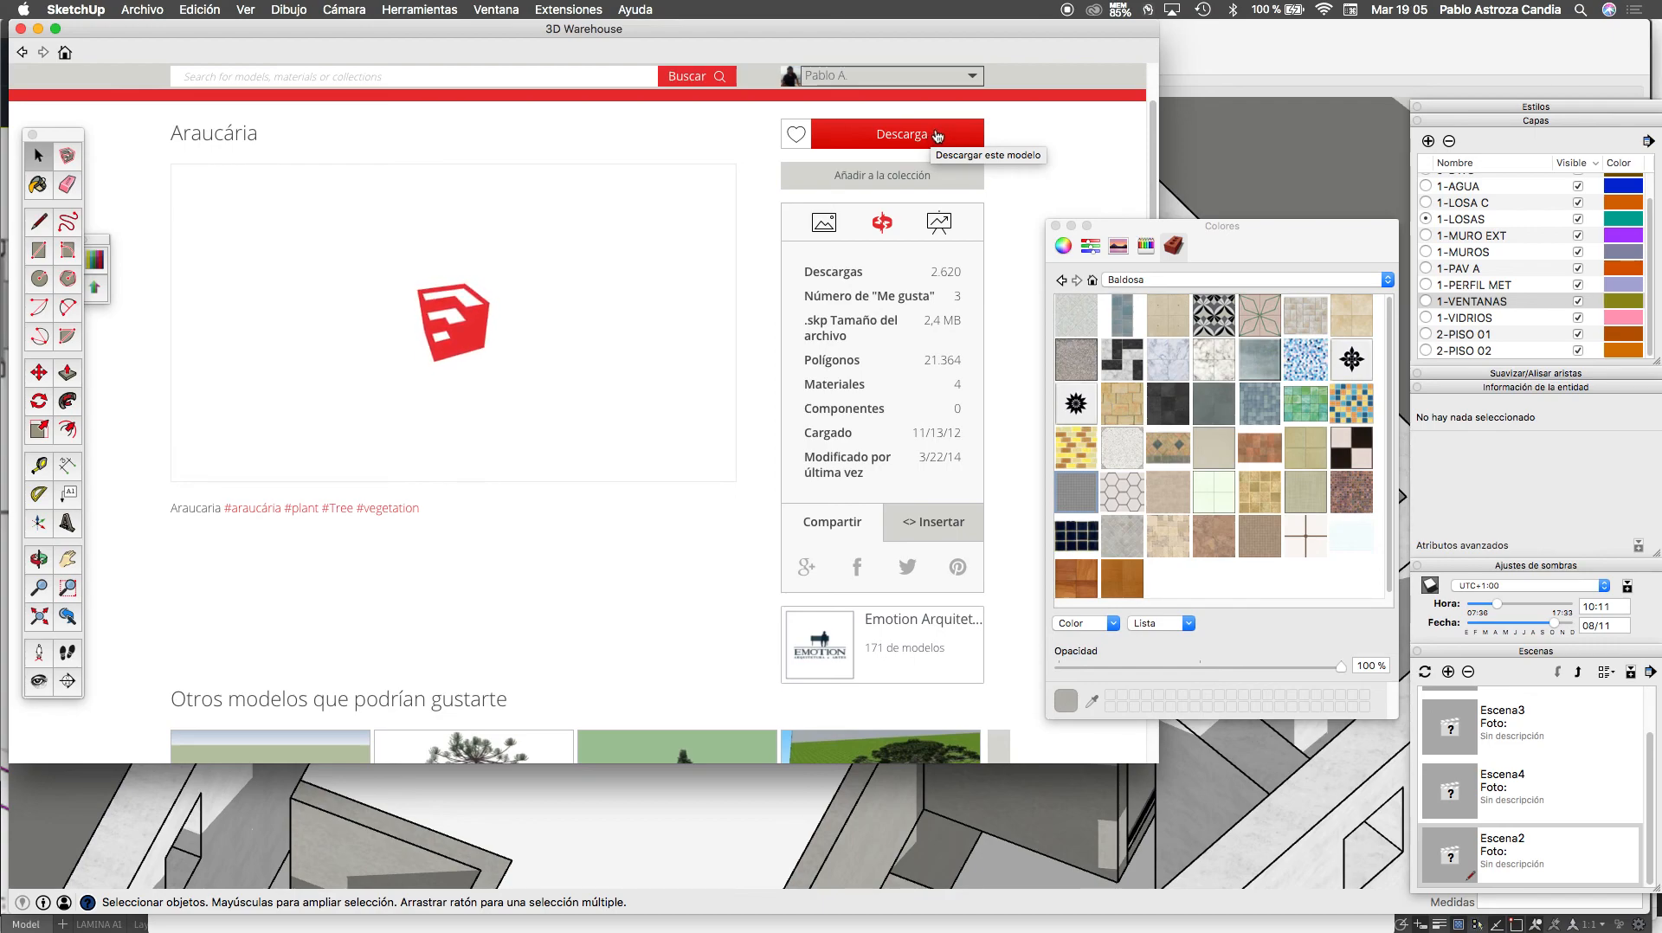
Load the "Araucária" model and place it on the courtyard floor beside the inner roof slab
{"action": "left_click", "coordinate": [937, 136]}
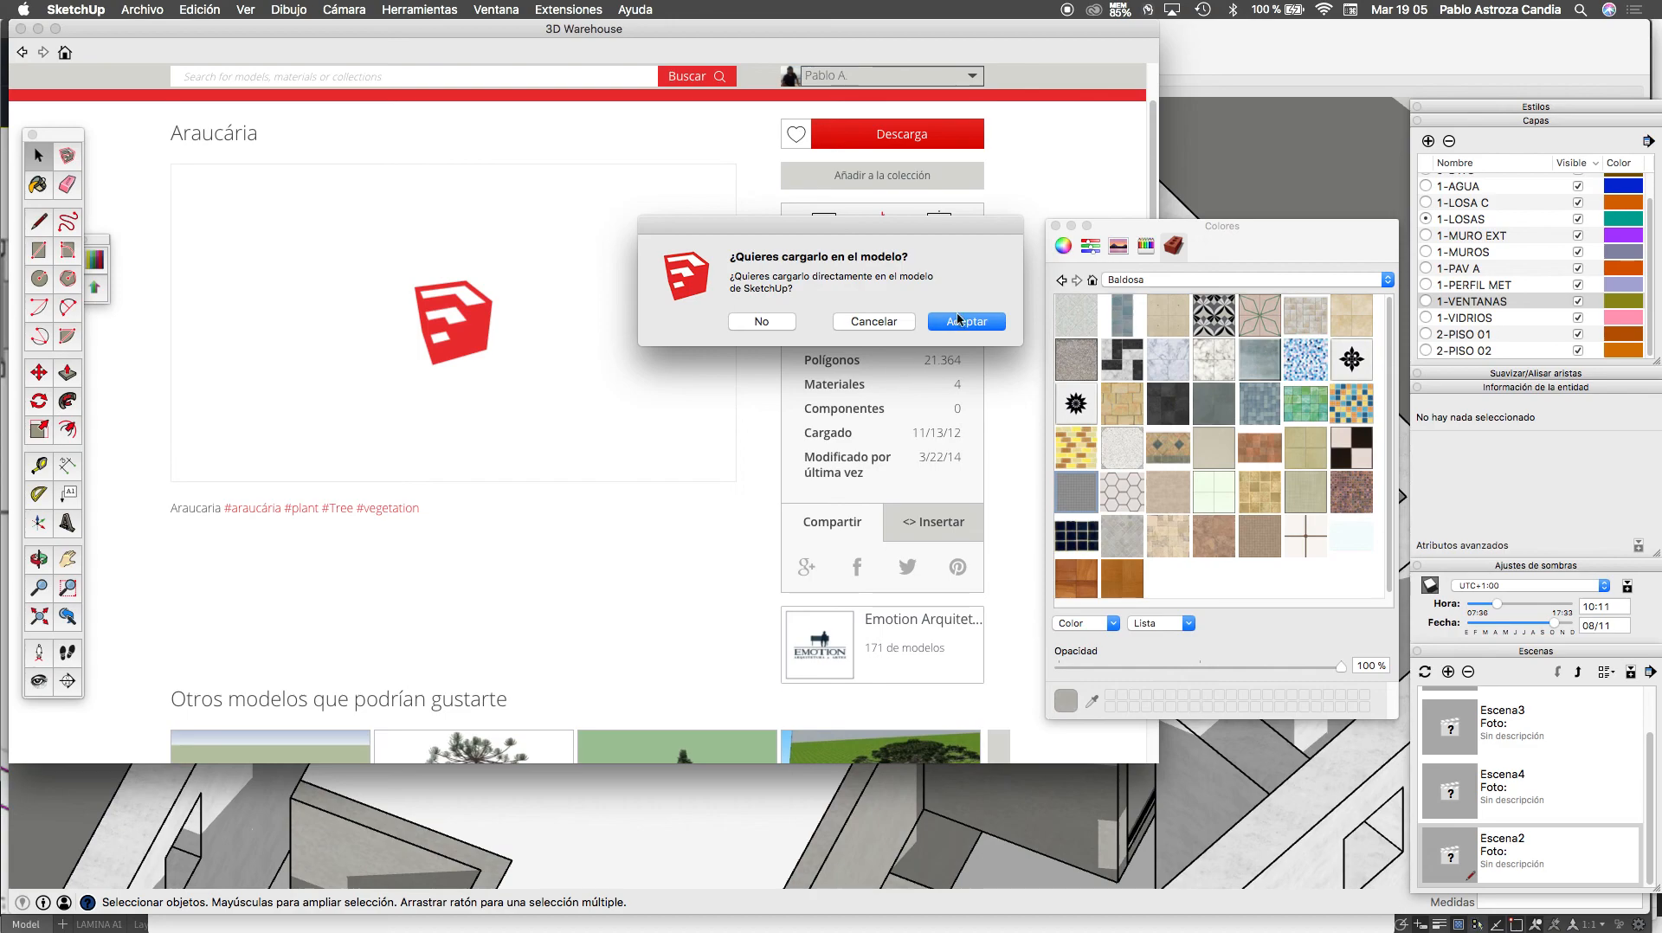
{"action": "left_click", "coordinate": [966, 322]}
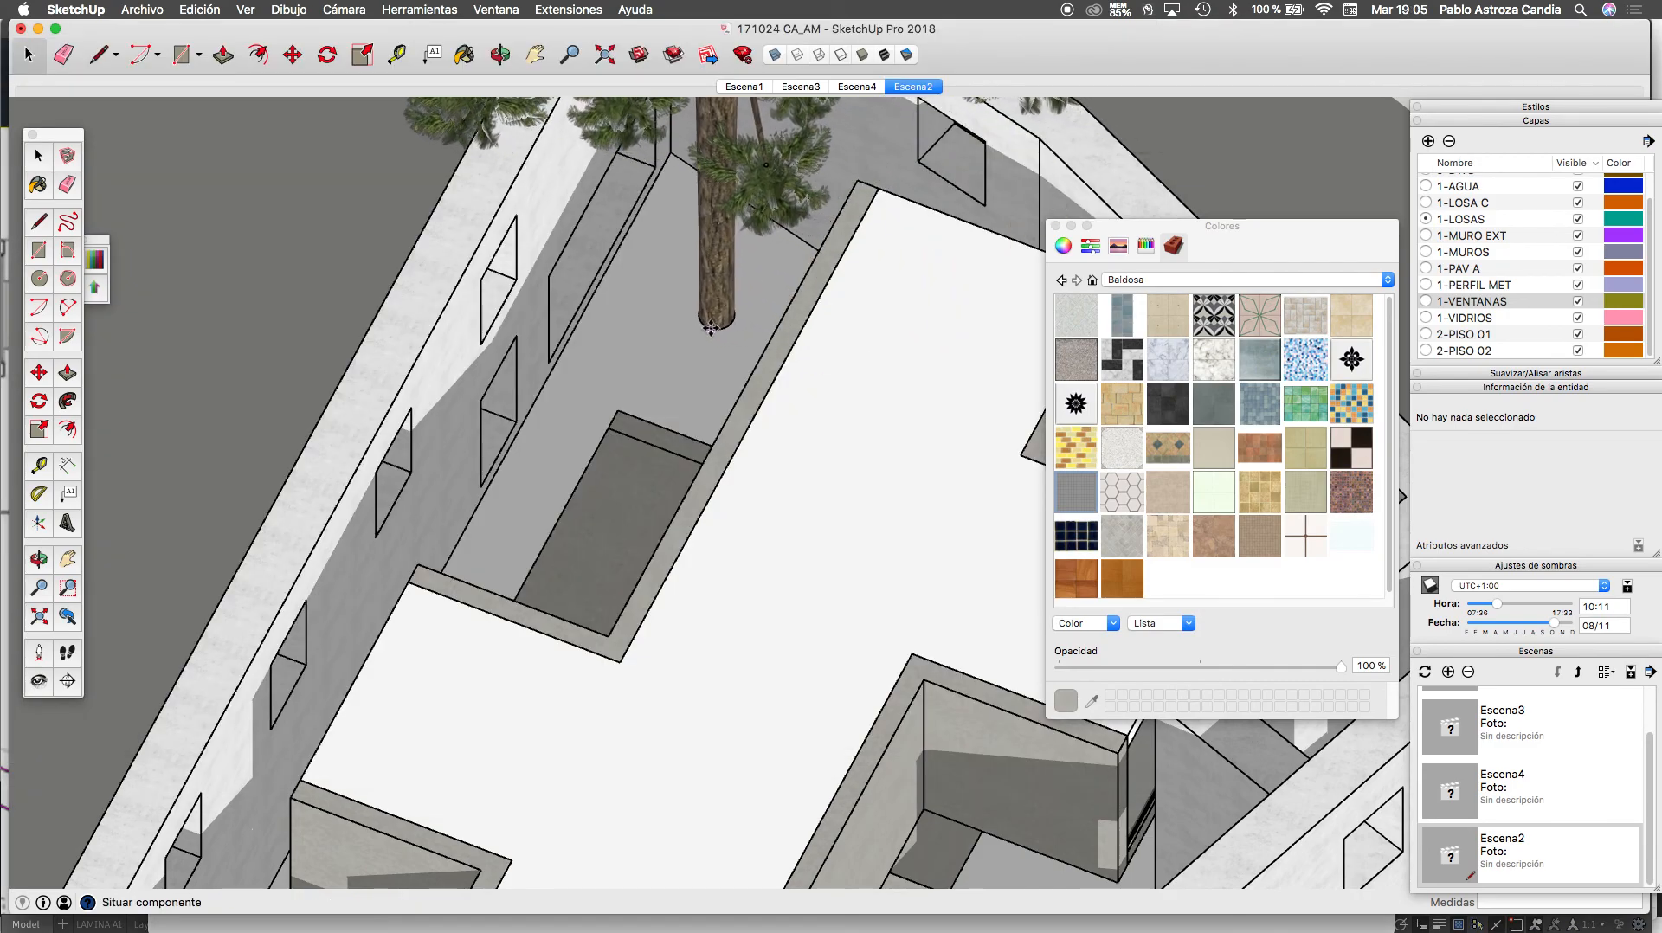
{"action": "left_click", "coordinate": [699, 325]}
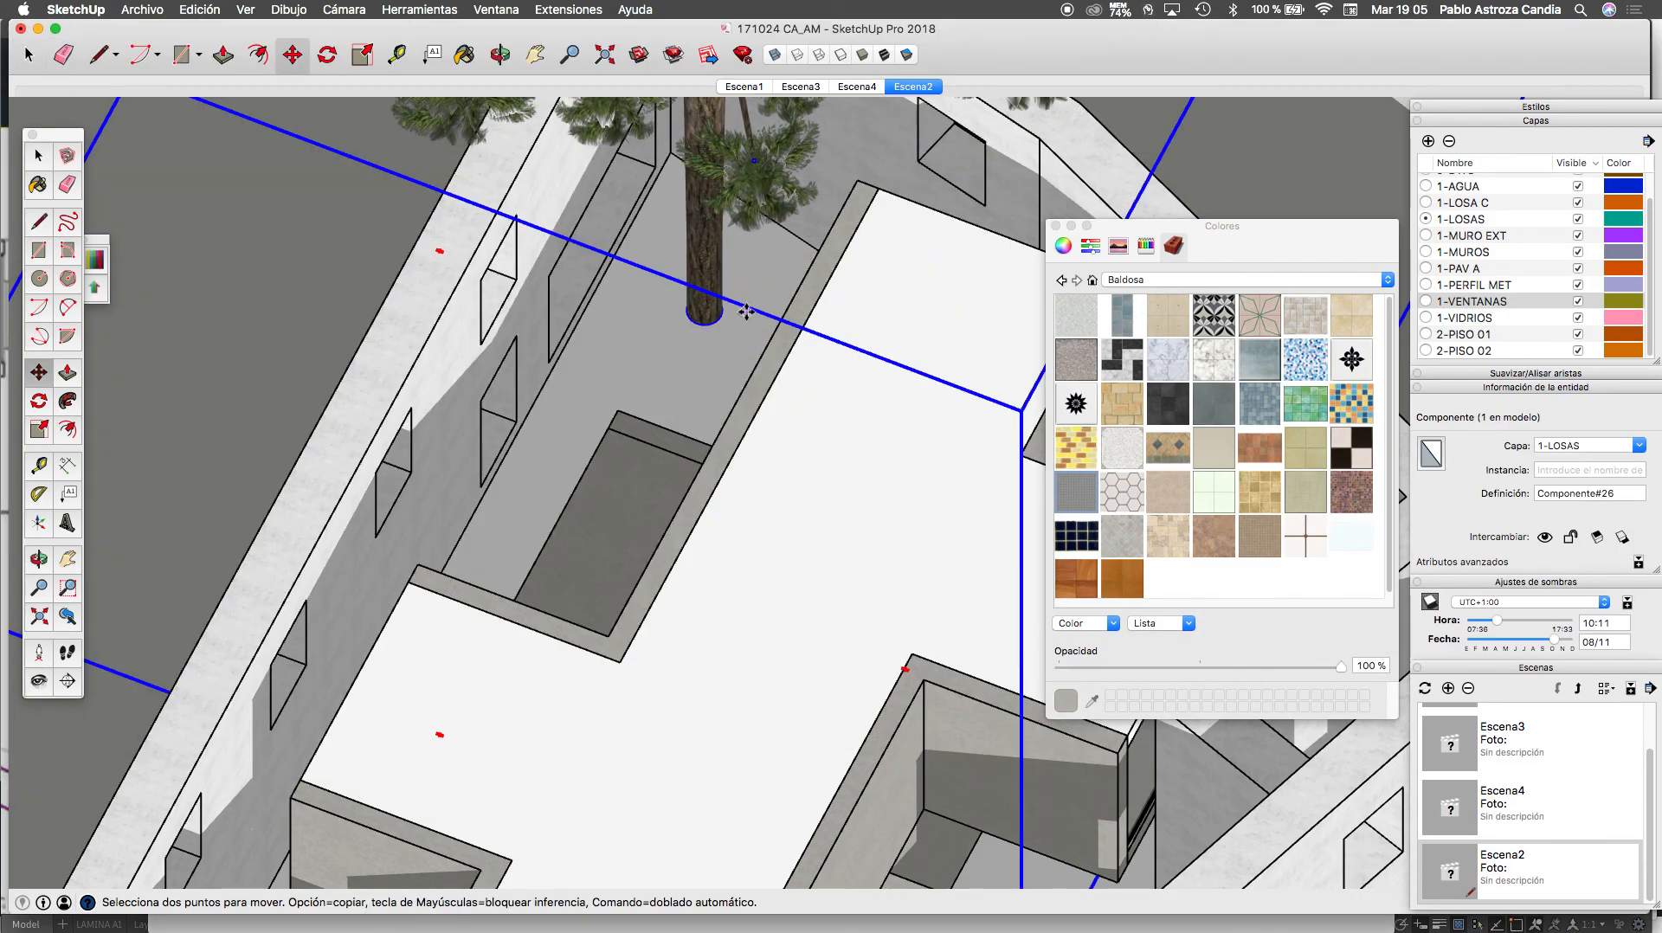
Restore Escena2, show the whole house with the araucaria, and turn off colour by layer to display the materials
{"action": "left_click", "coordinate": [895, 91]}
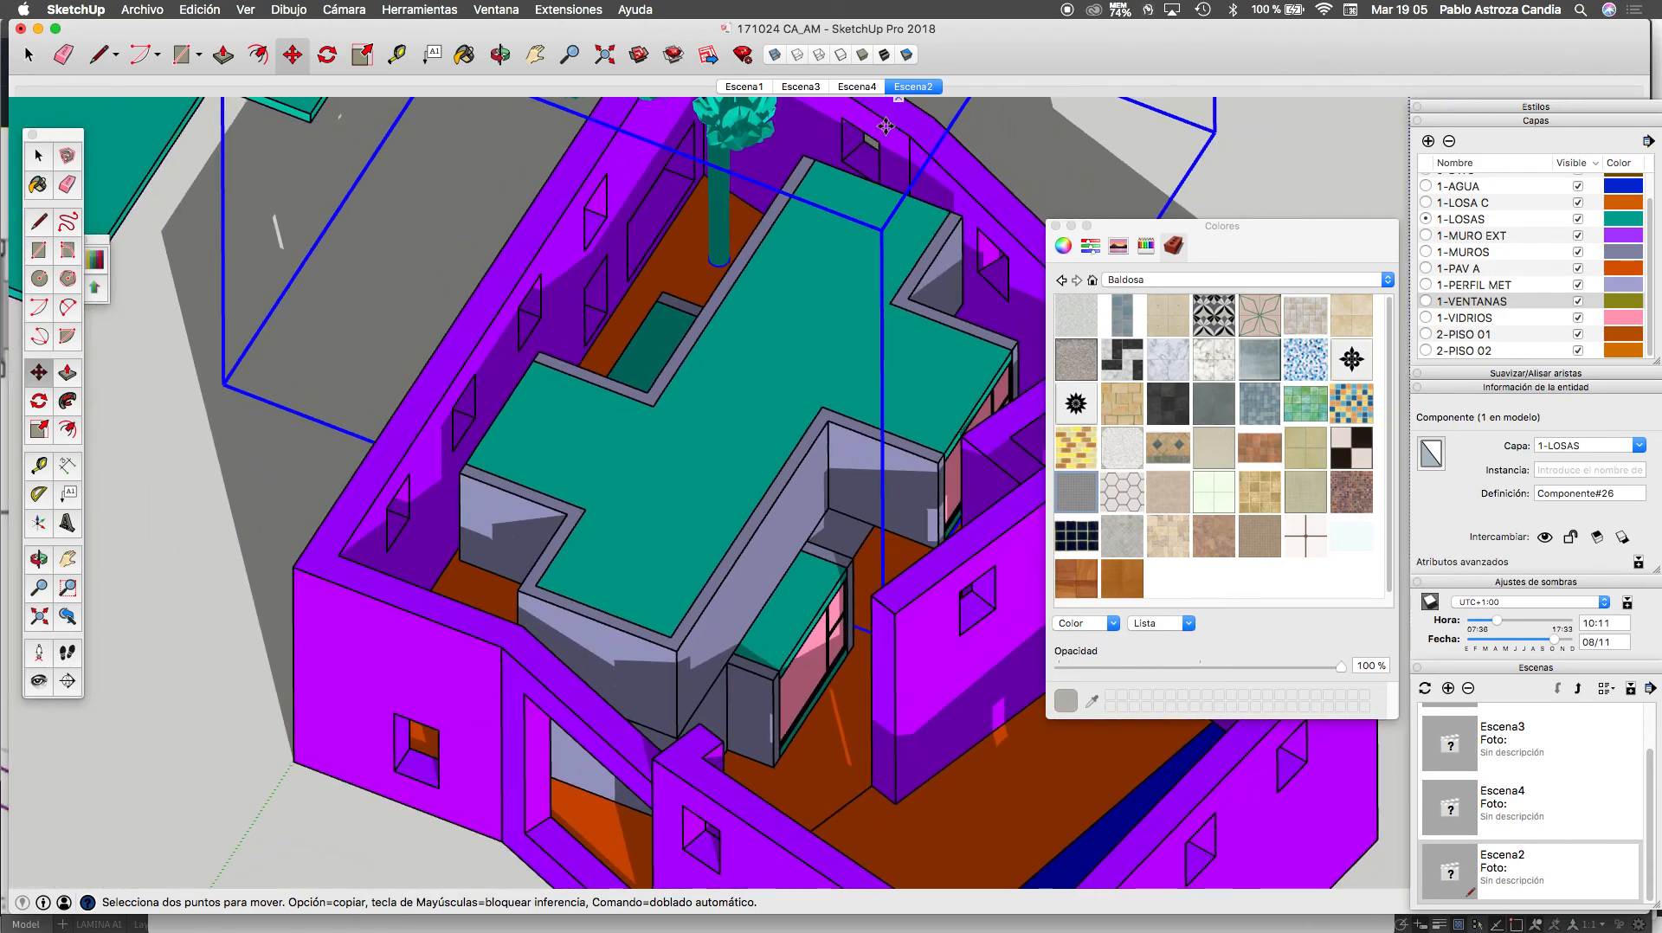
{"action": "scroll", "coordinate": [774, 588], "scroll_direction": "down", "scroll_amount": 5}
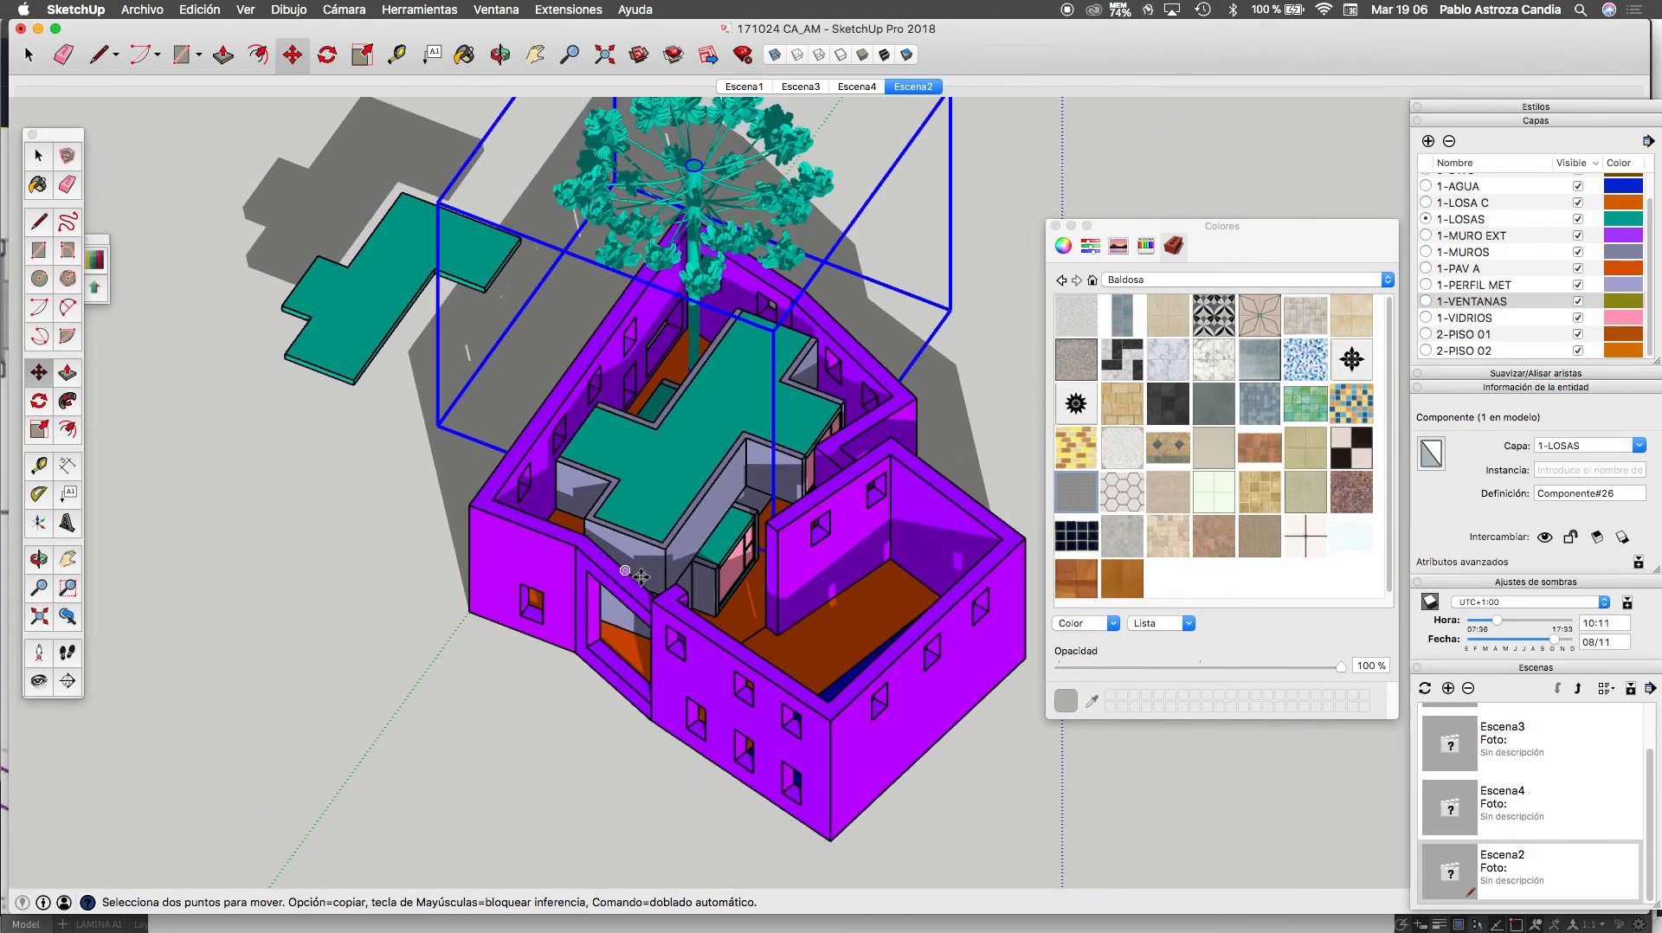
{"action": "left_click", "coordinate": [500, 58]}
{"action": "left_click_drag", "start_coordinate": [797, 428], "coordinate": [908, 314]}
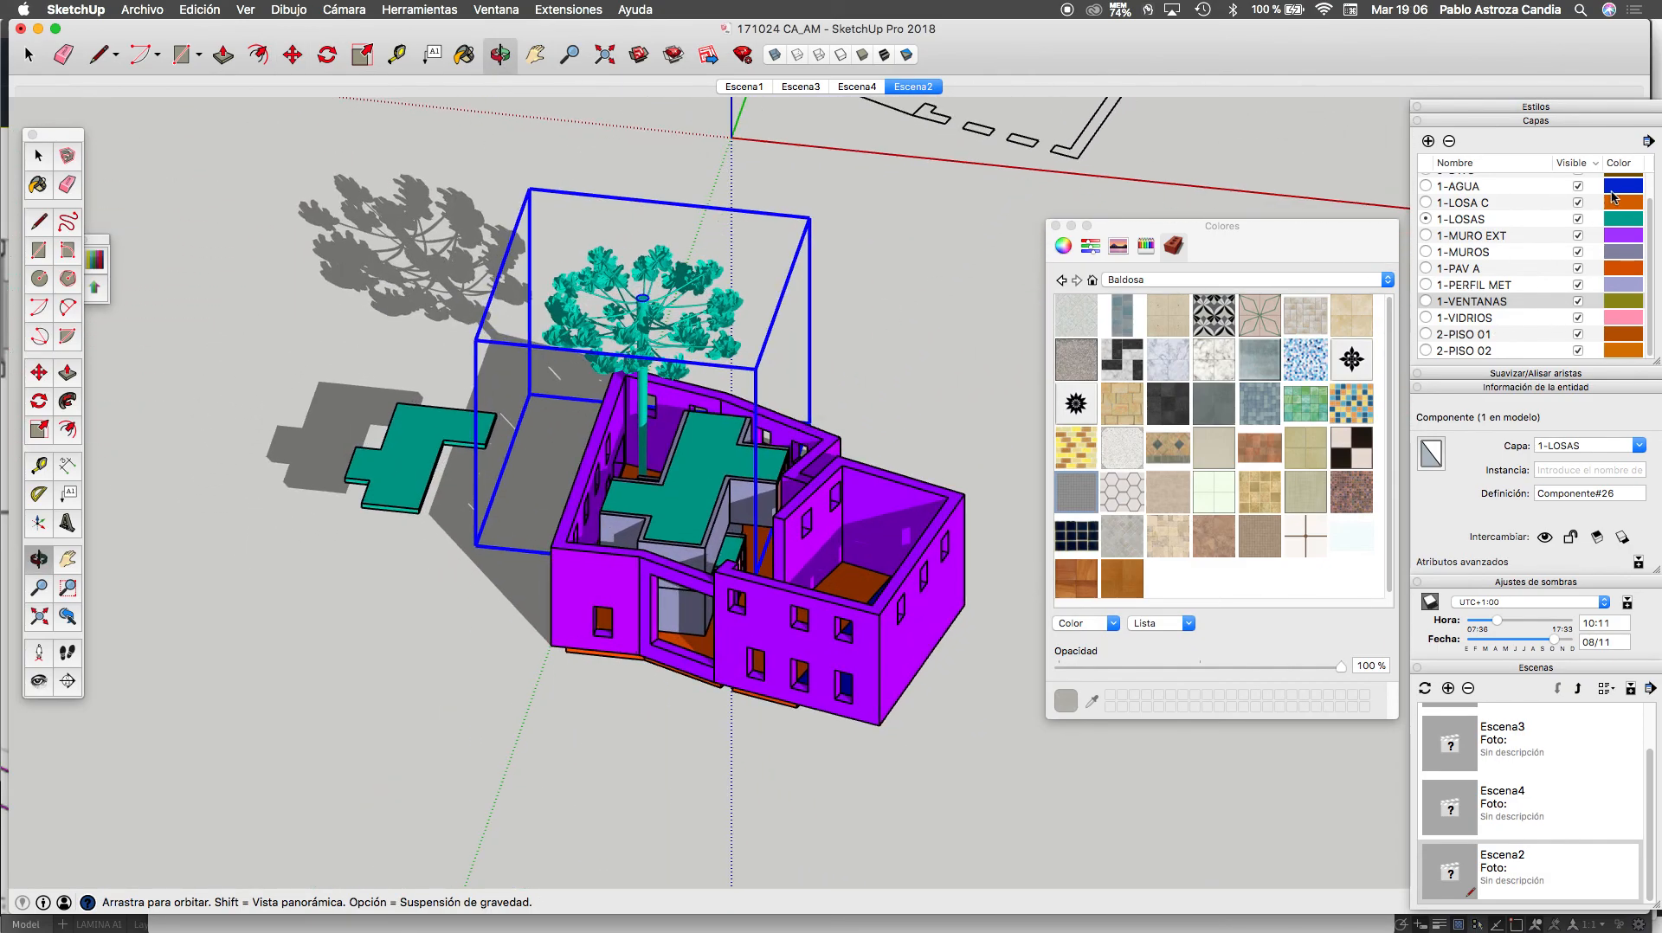
{"action": "left_click", "coordinate": [1649, 141]}
{"action": "left_click", "coordinate": [1601, 176]}
{"action": "scroll", "coordinate": [666, 432], "scroll_direction": "up", "scroll_amount": 3}
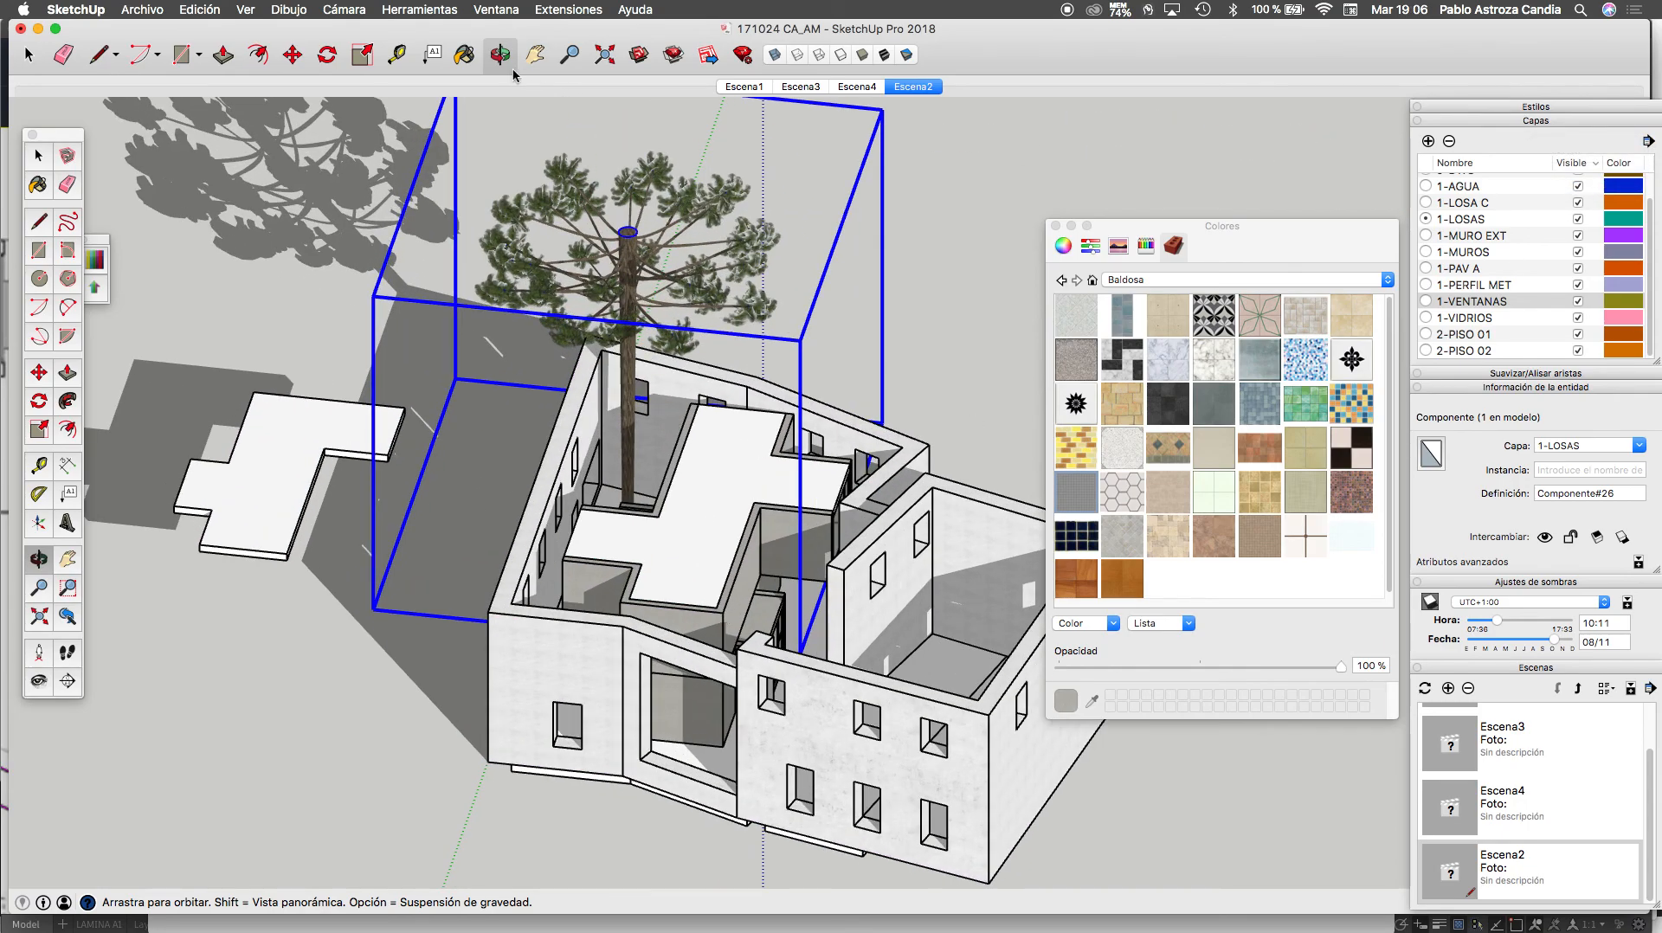
Inspect the house and tree from several sides, position the camera at the large front opening, and switch to perspective projection
{"action": "left_click_drag", "start_coordinate": [551, 424], "coordinate": [961, 651]}
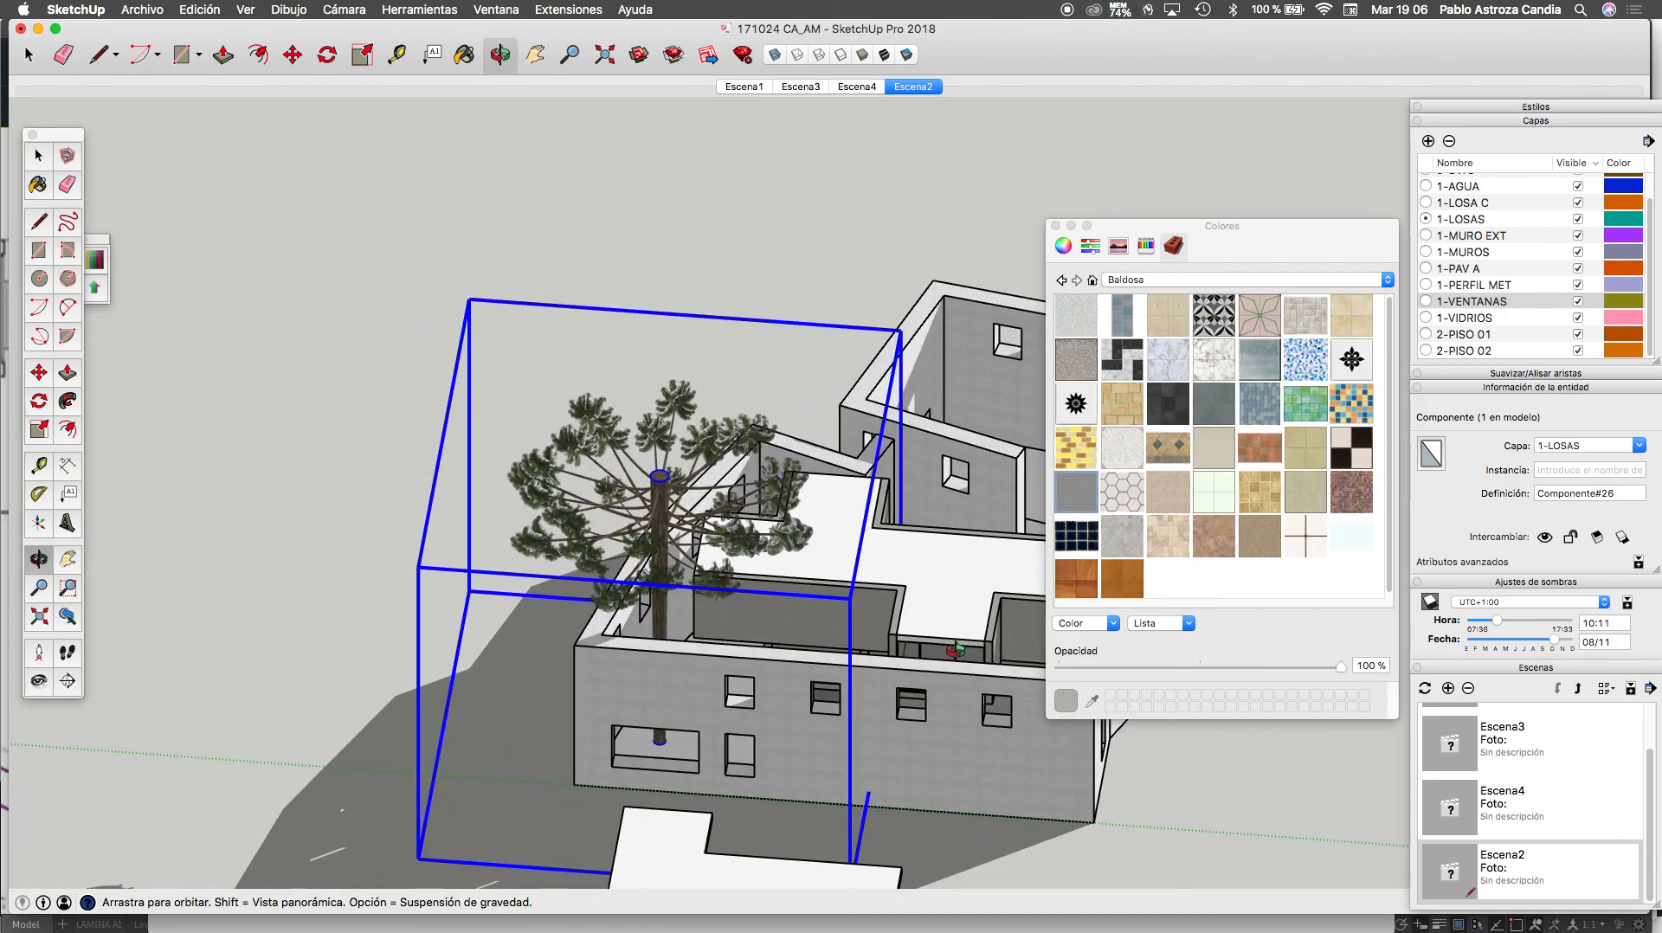
{"action": "left_click_drag", "start_coordinate": [955, 649], "coordinate": [788, 665]}
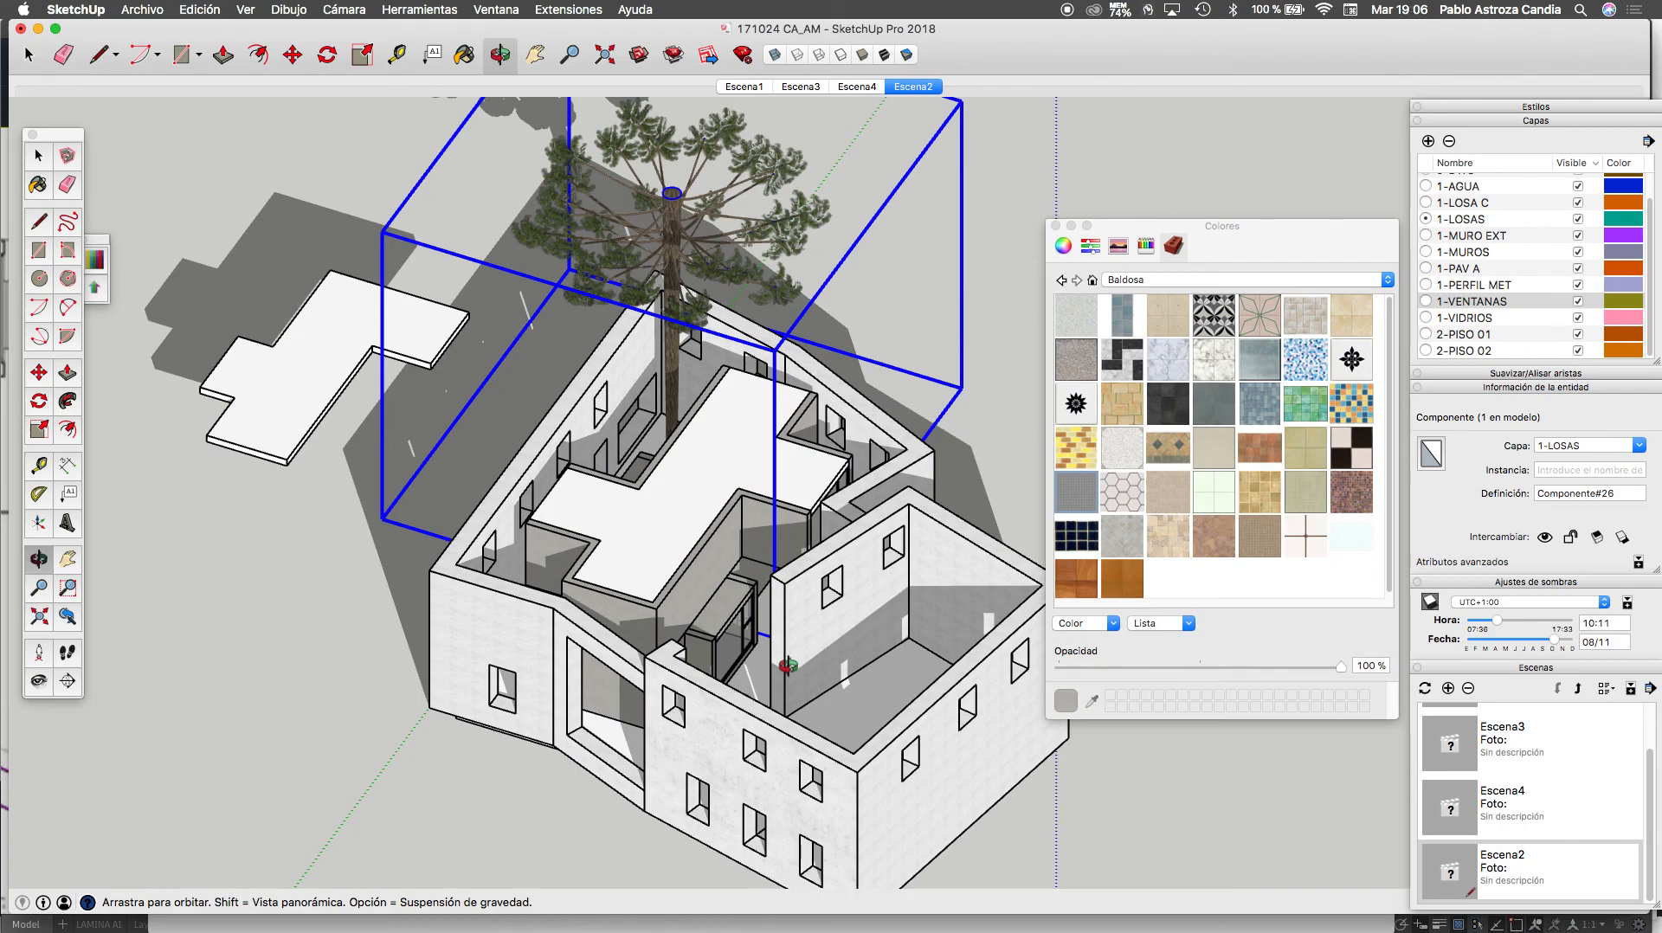
{"action": "scroll", "coordinate": [646, 678], "scroll_direction": "down", "scroll_amount": 3}
{"action": "scroll", "coordinate": [679, 684], "scroll_direction": "up", "scroll_amount": 3}
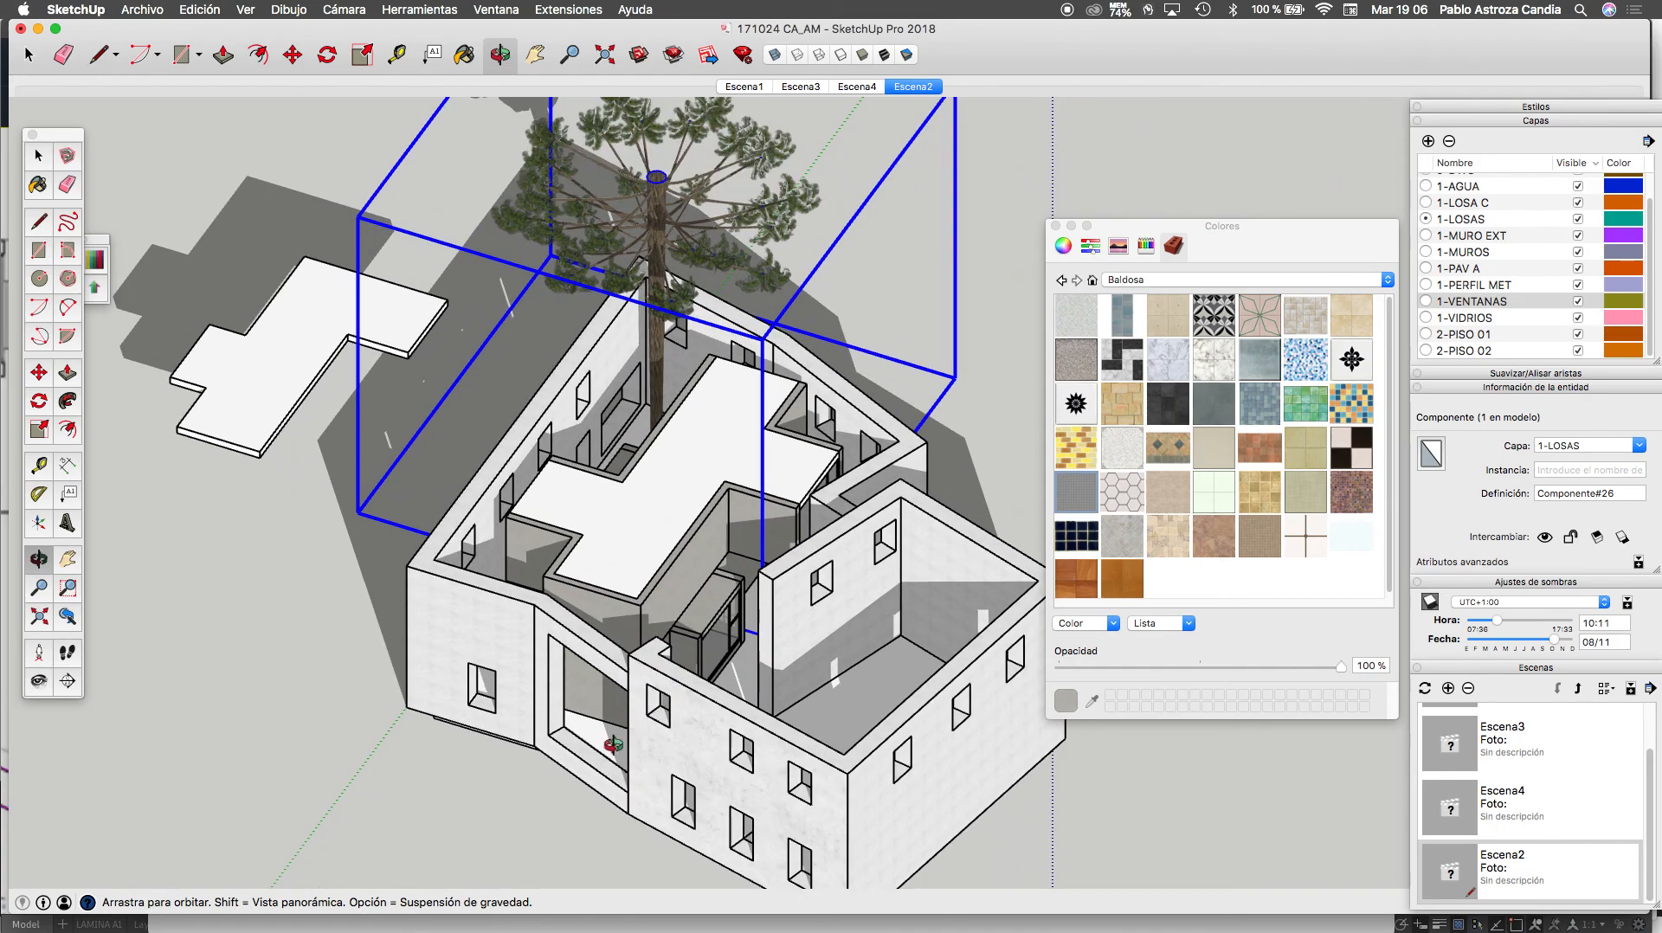
{"action": "left_click", "coordinate": [38, 652]}
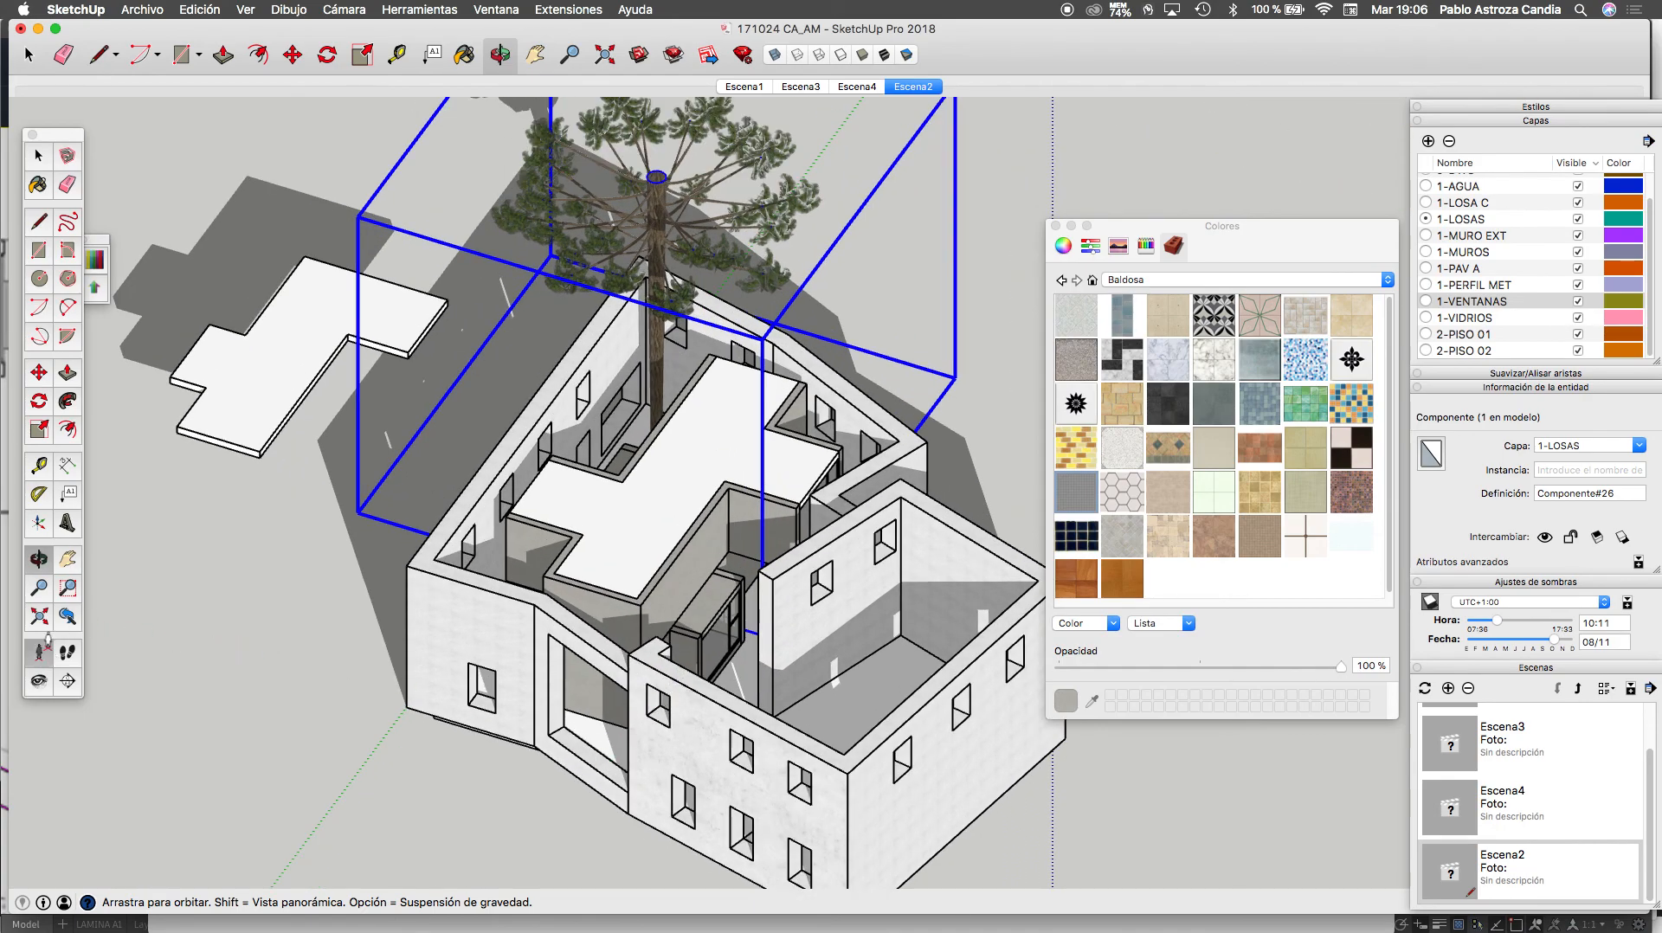
{"action": "left_click", "coordinate": [603, 764]}
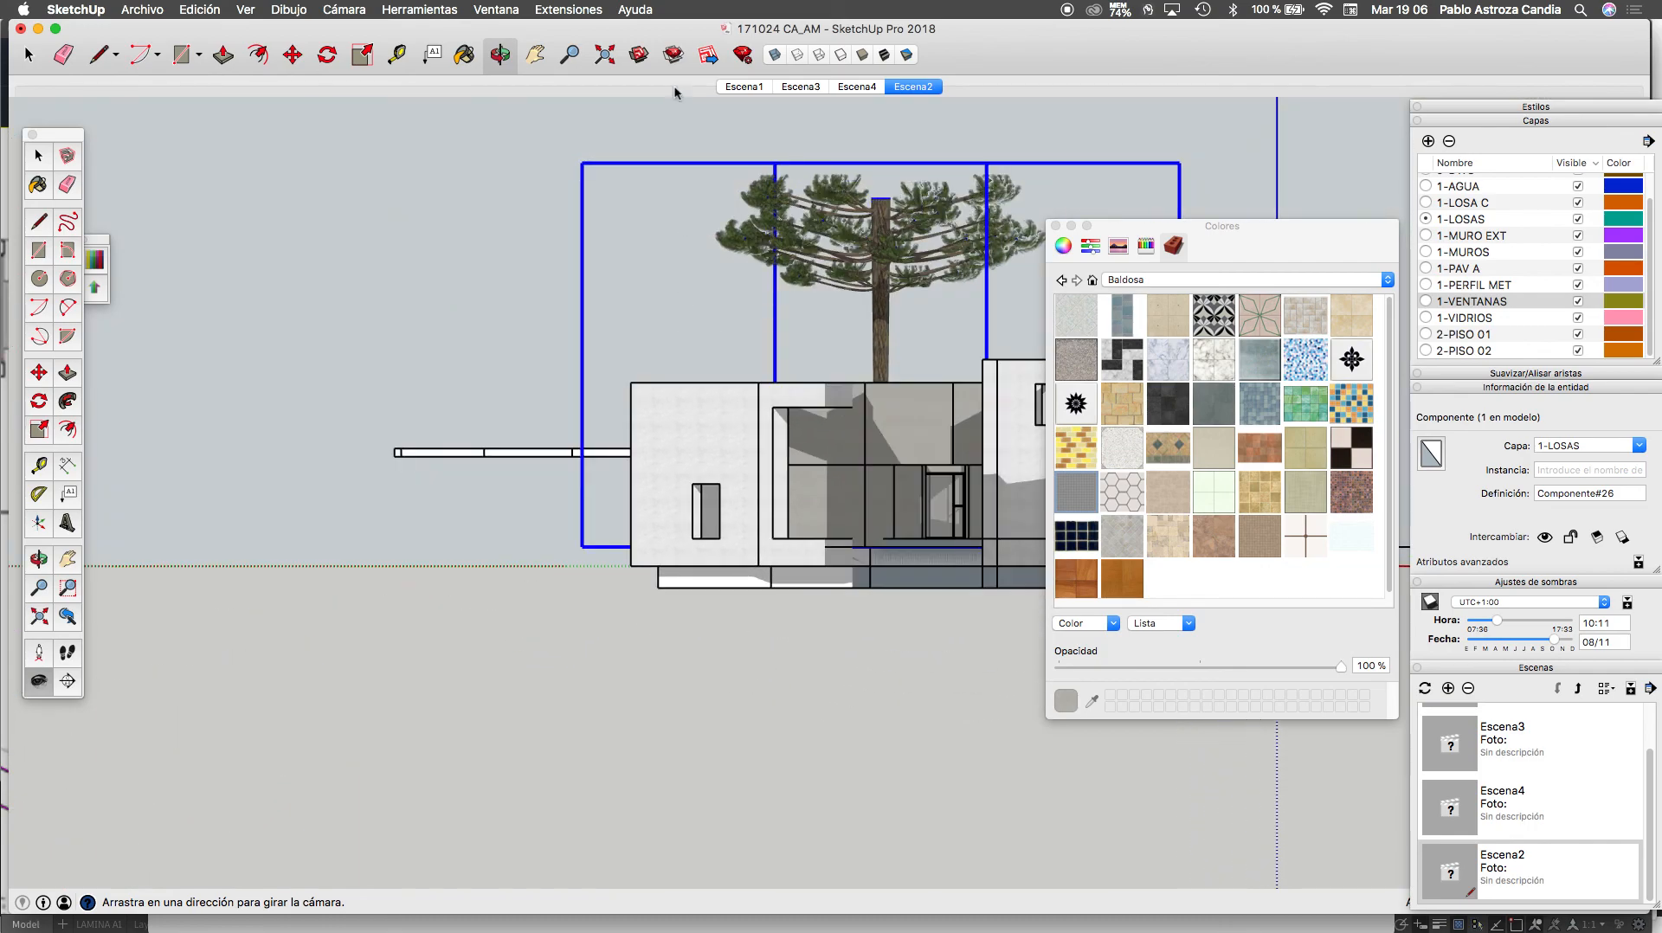
{"action": "left_click", "coordinate": [346, 10]}
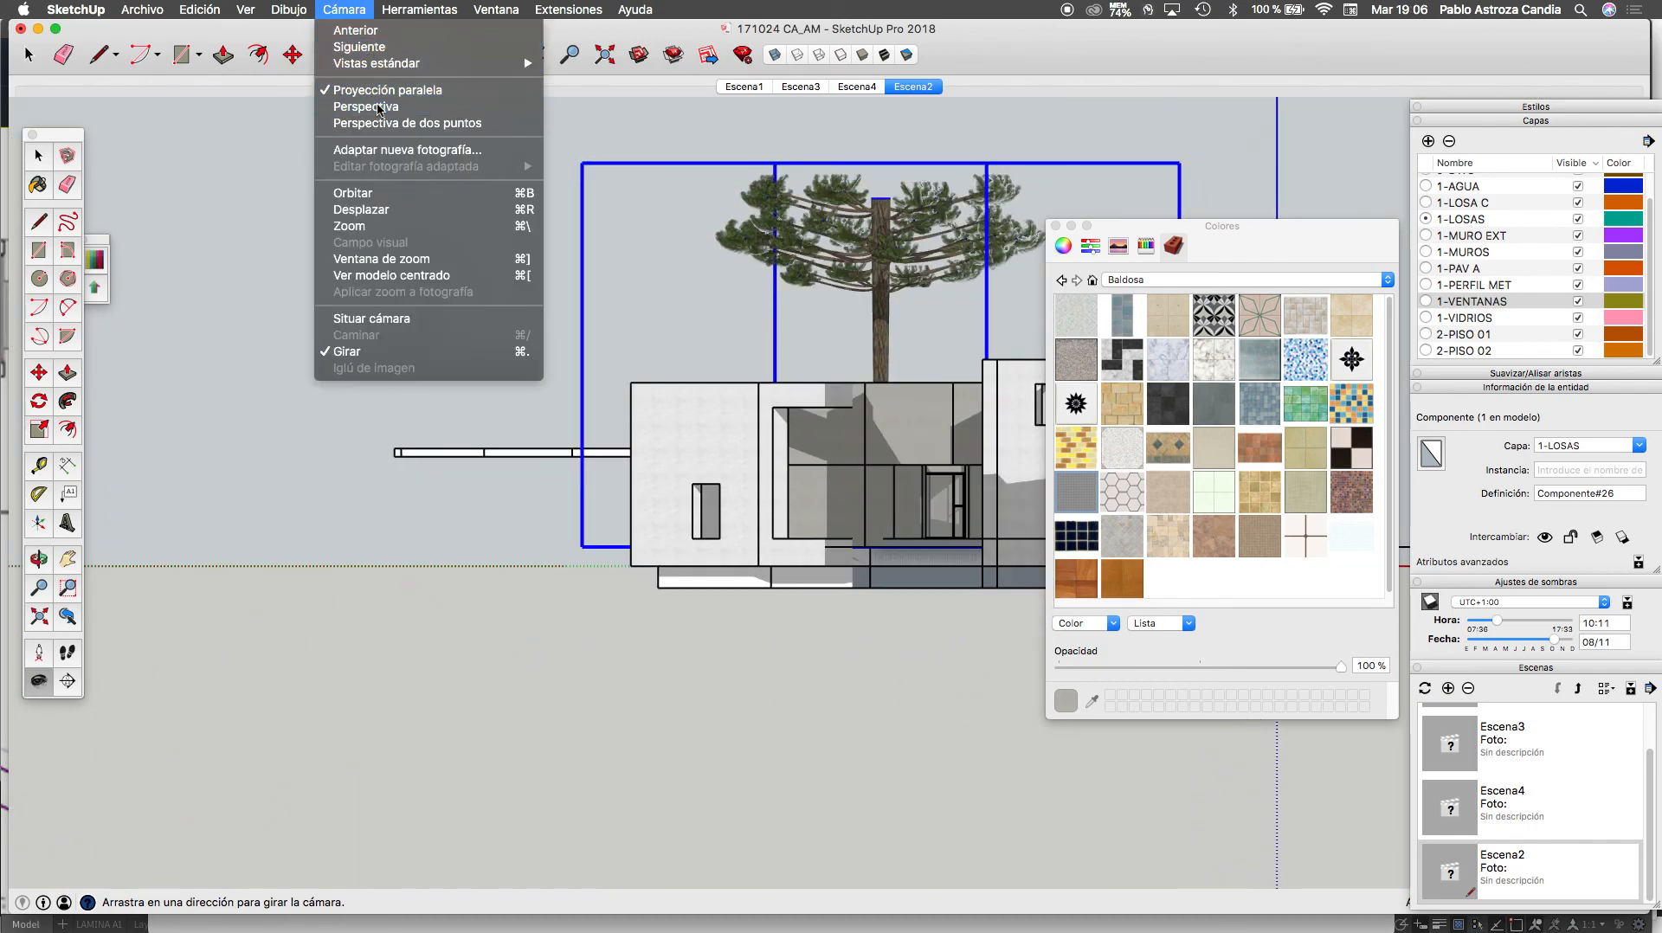
{"action": "left_click", "coordinate": [381, 107]}
{"action": "left_click_drag", "start_coordinate": [467, 382], "coordinate": [946, 494]}
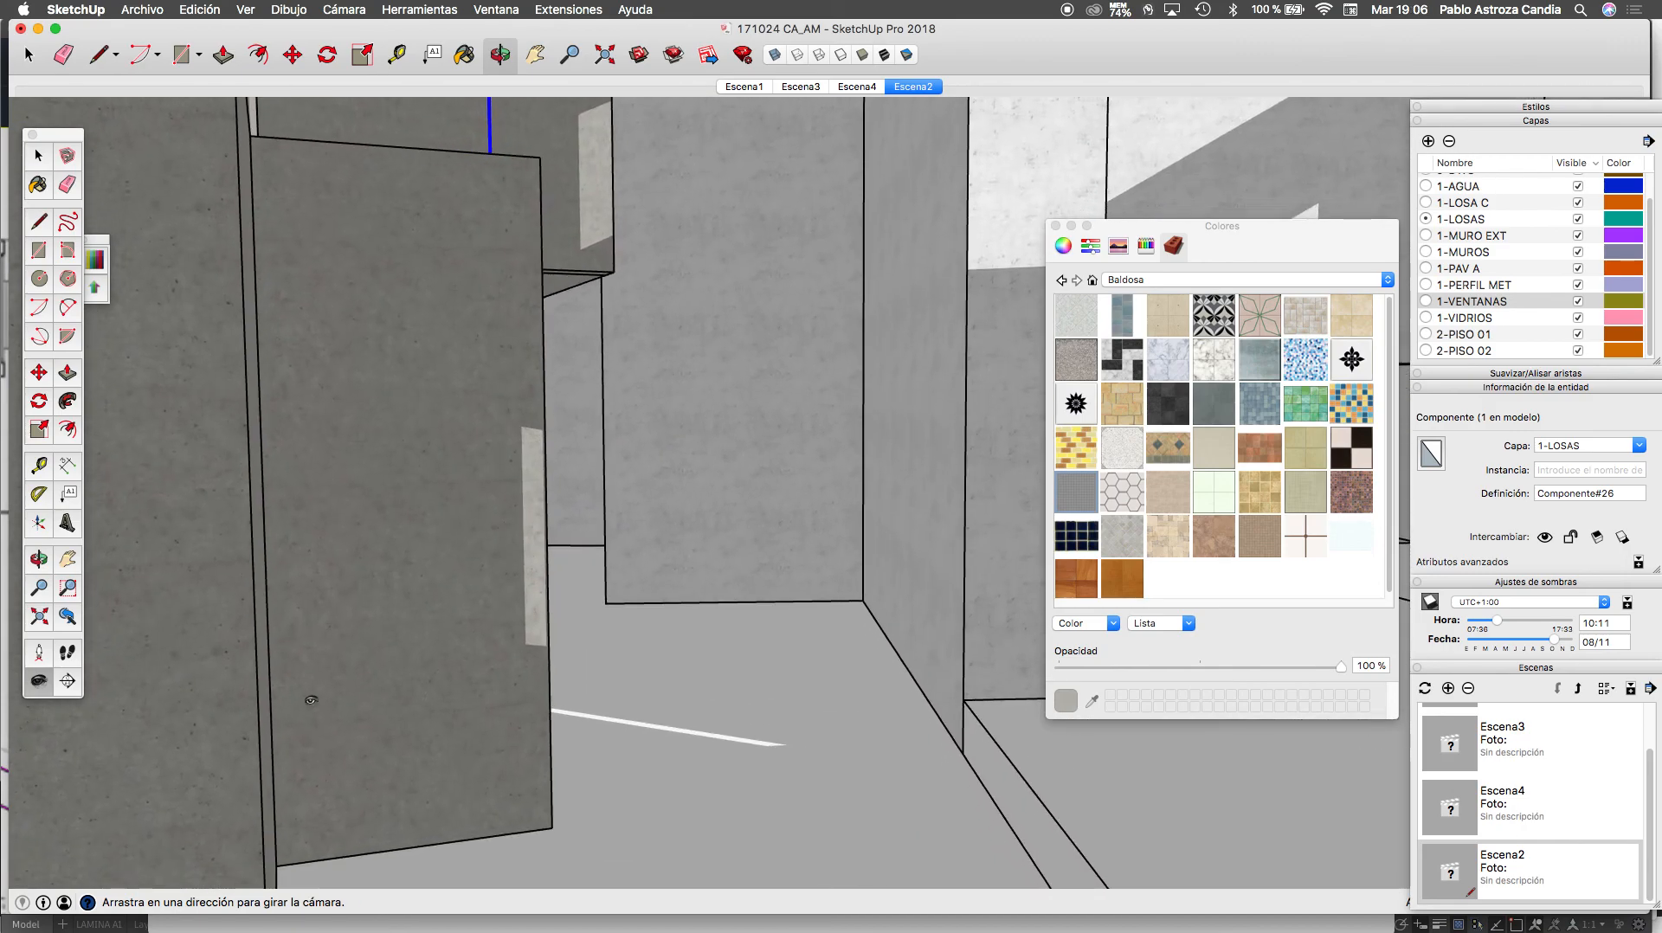
Set the camera's field of view to 45° and look slightly upward between the concrete walls
{"action": "left_click", "coordinate": [561, 58]}
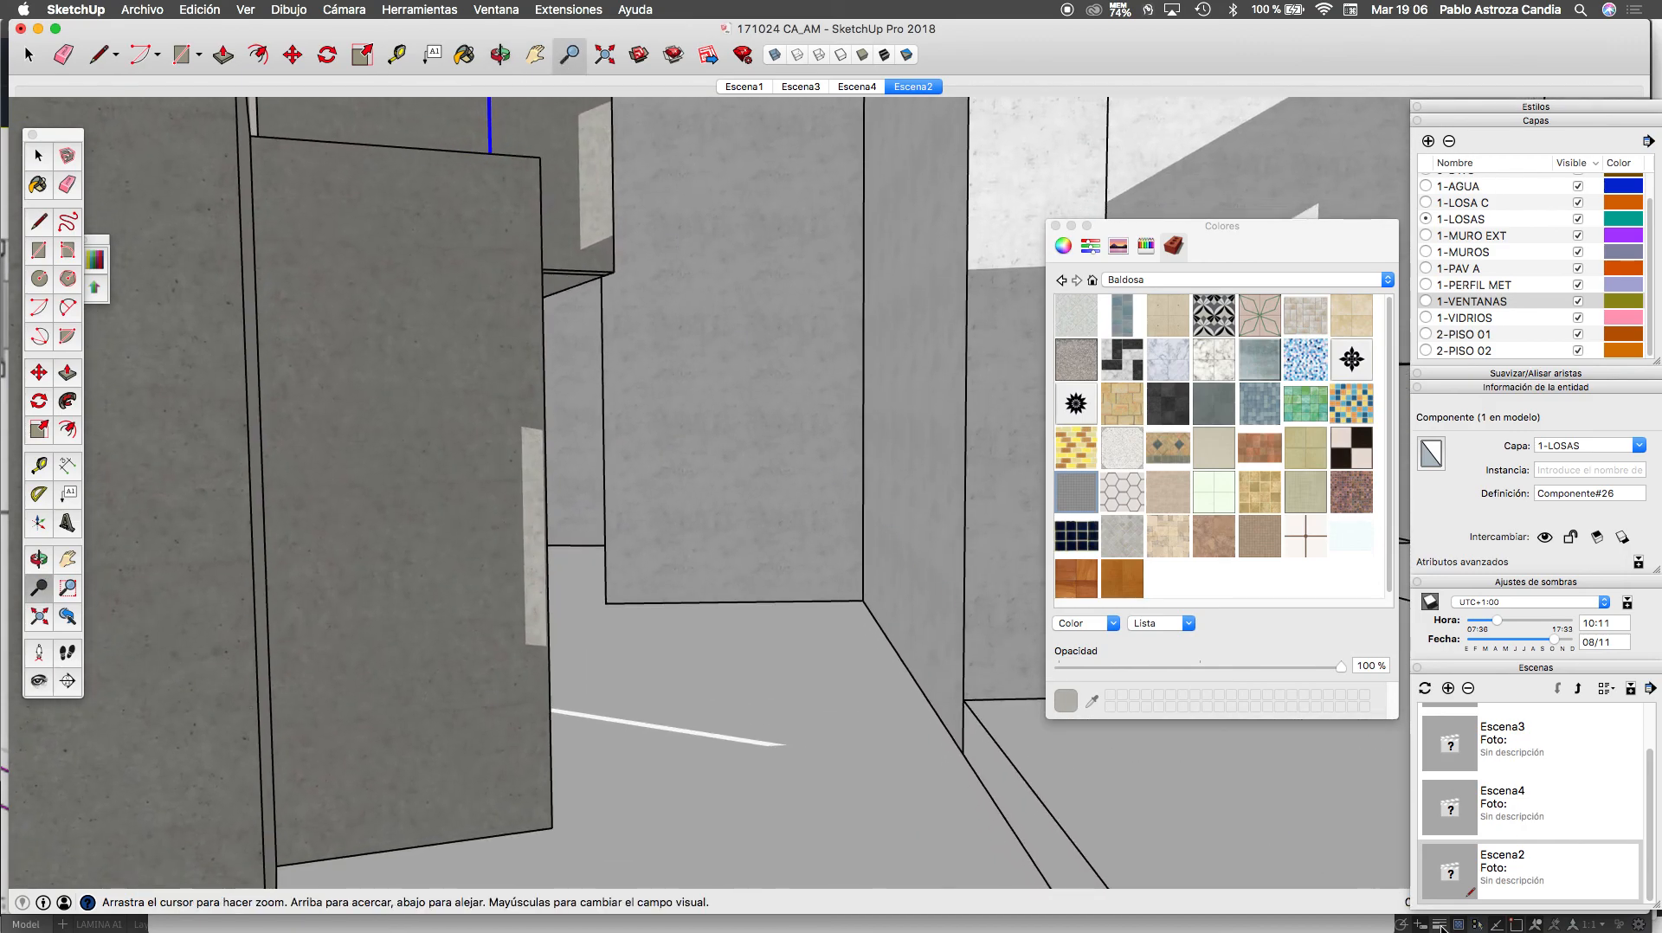
{"action": "left_click", "coordinate": [1541, 669]}
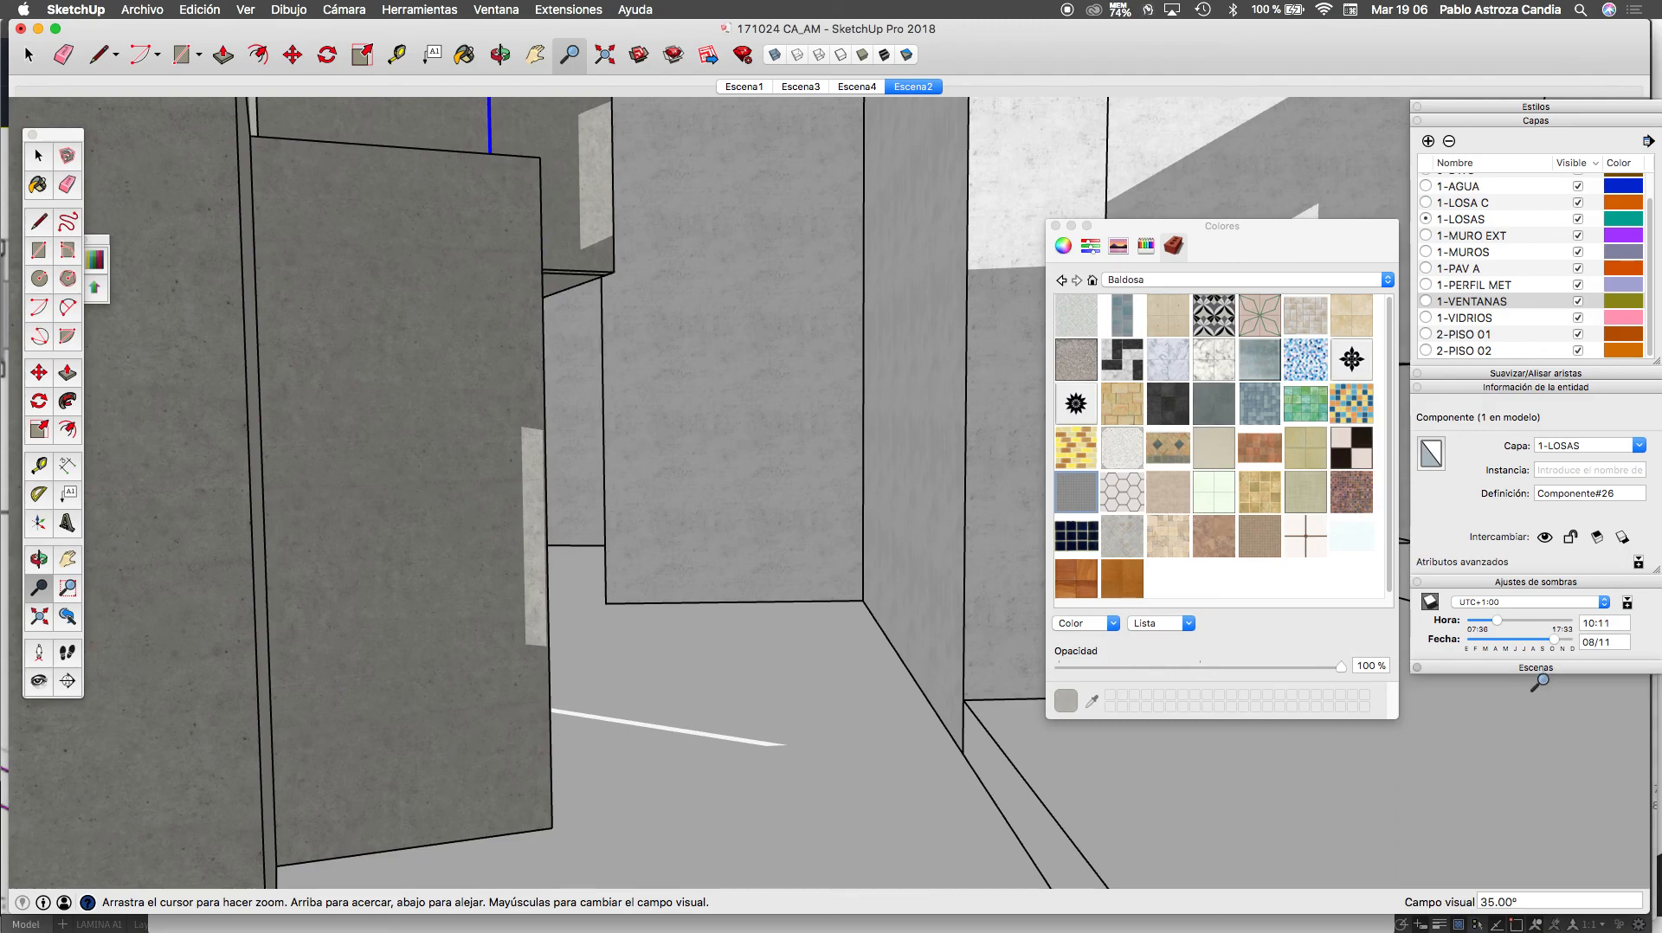
{"action": "left_click", "coordinate": [1518, 904]}
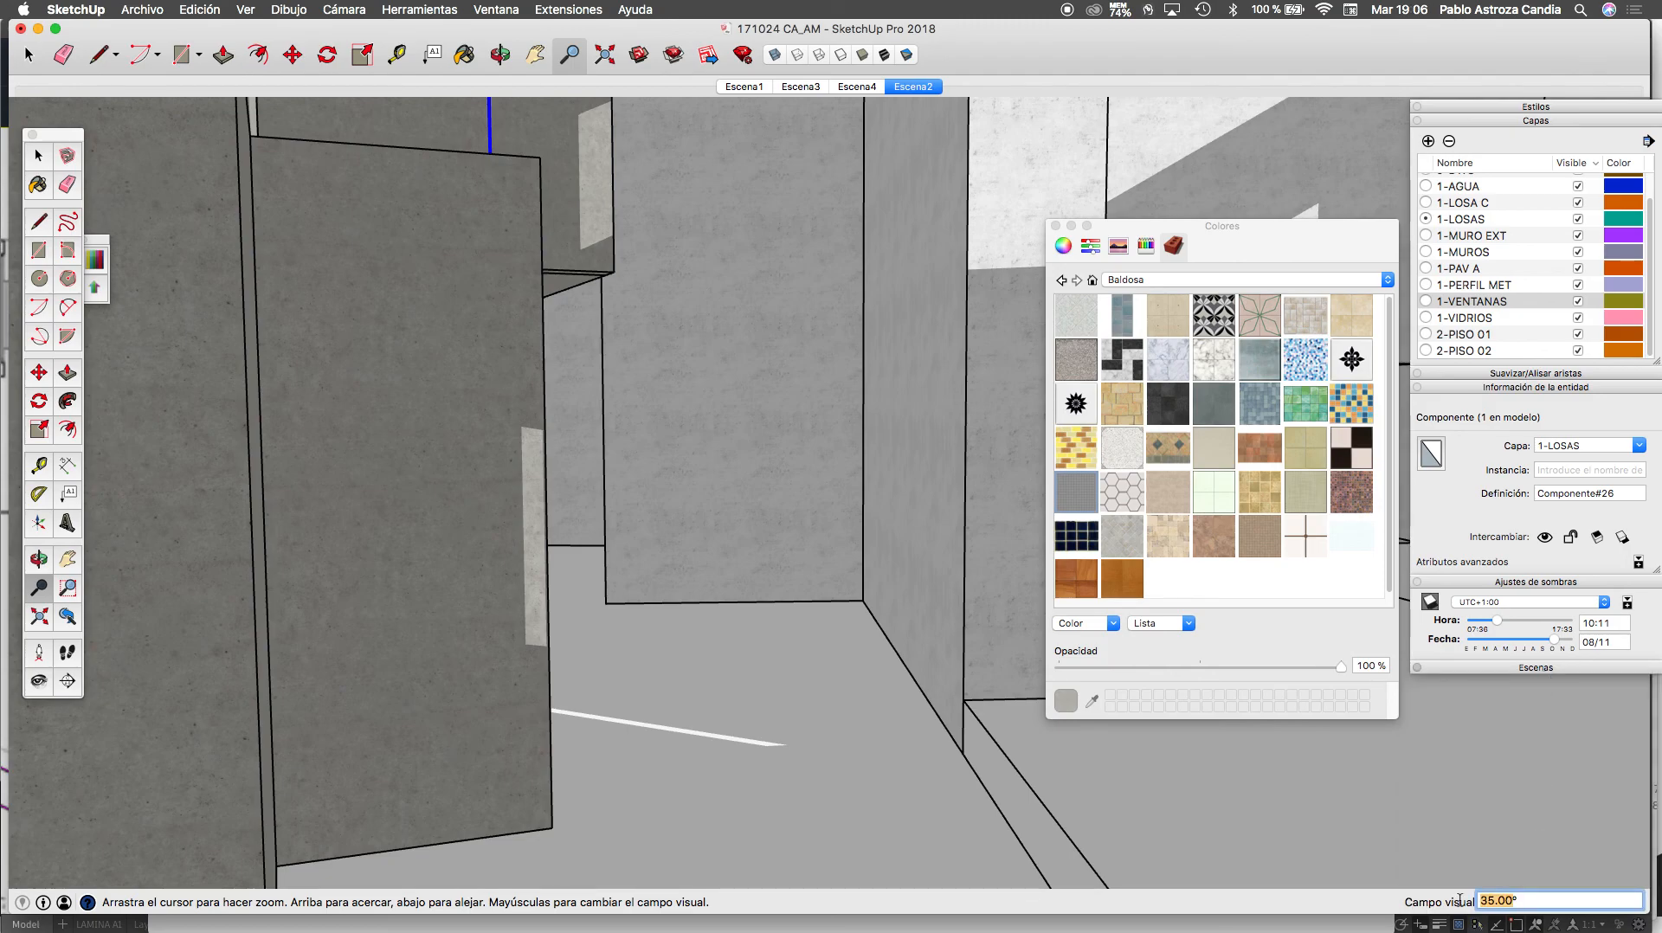
{"action": "type", "text": "45"}
{"action": "key", "text": "Return"}
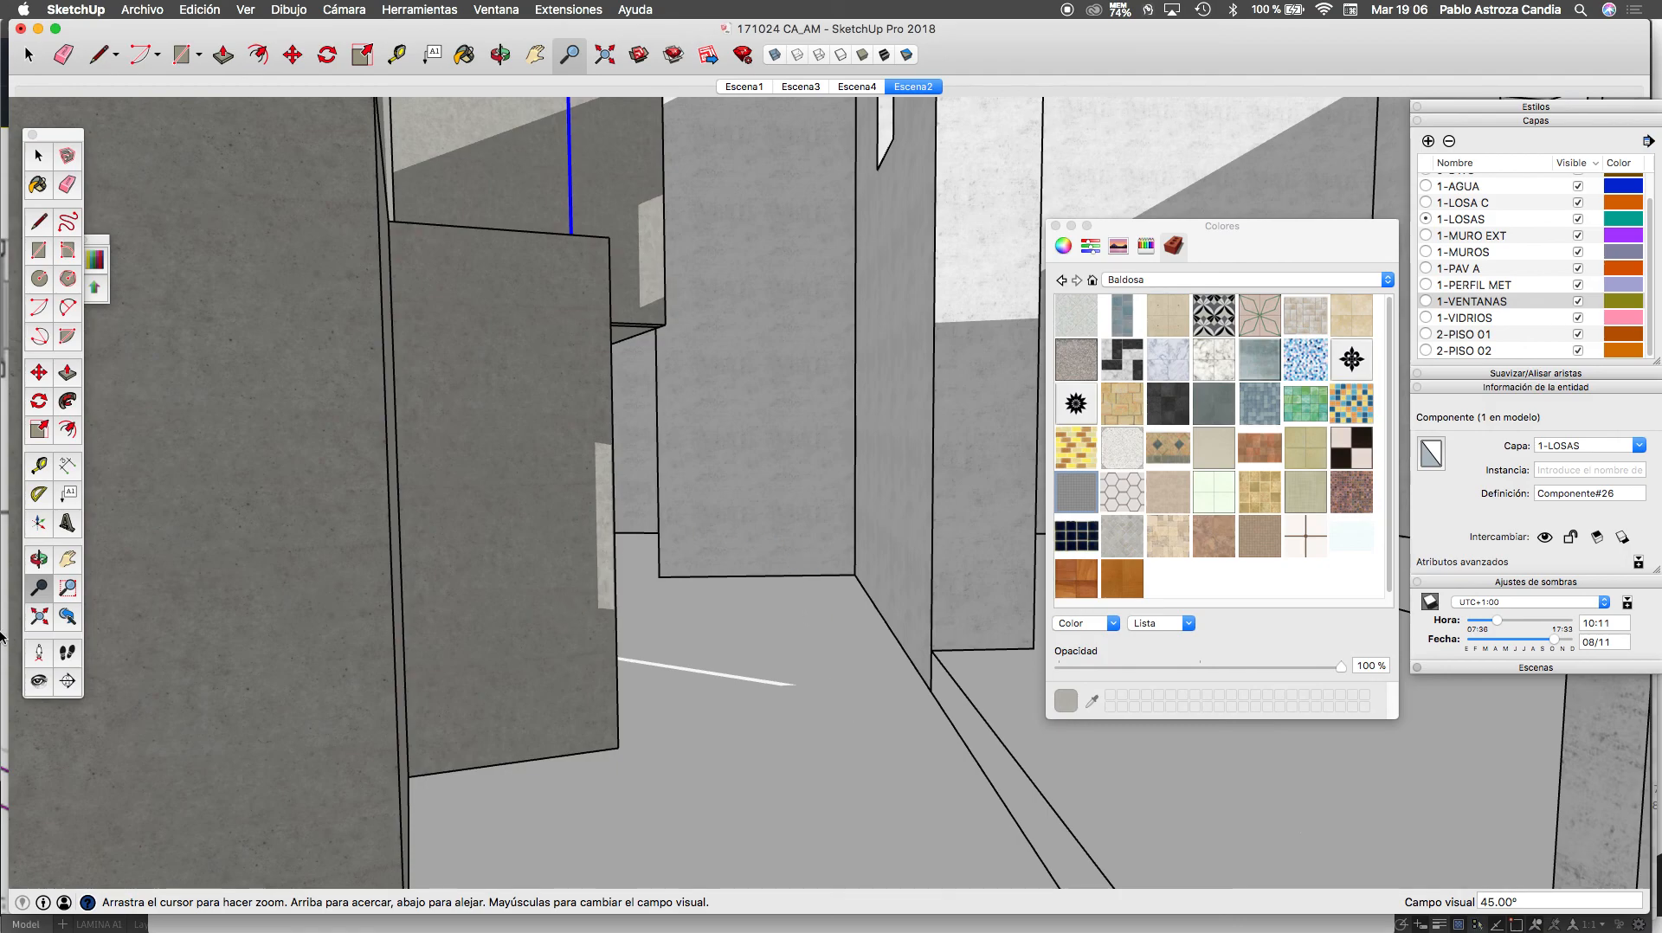
{"action": "left_click", "coordinate": [39, 681]}
{"action": "left_click_drag", "start_coordinate": [864, 716], "coordinate": [884, 640]}
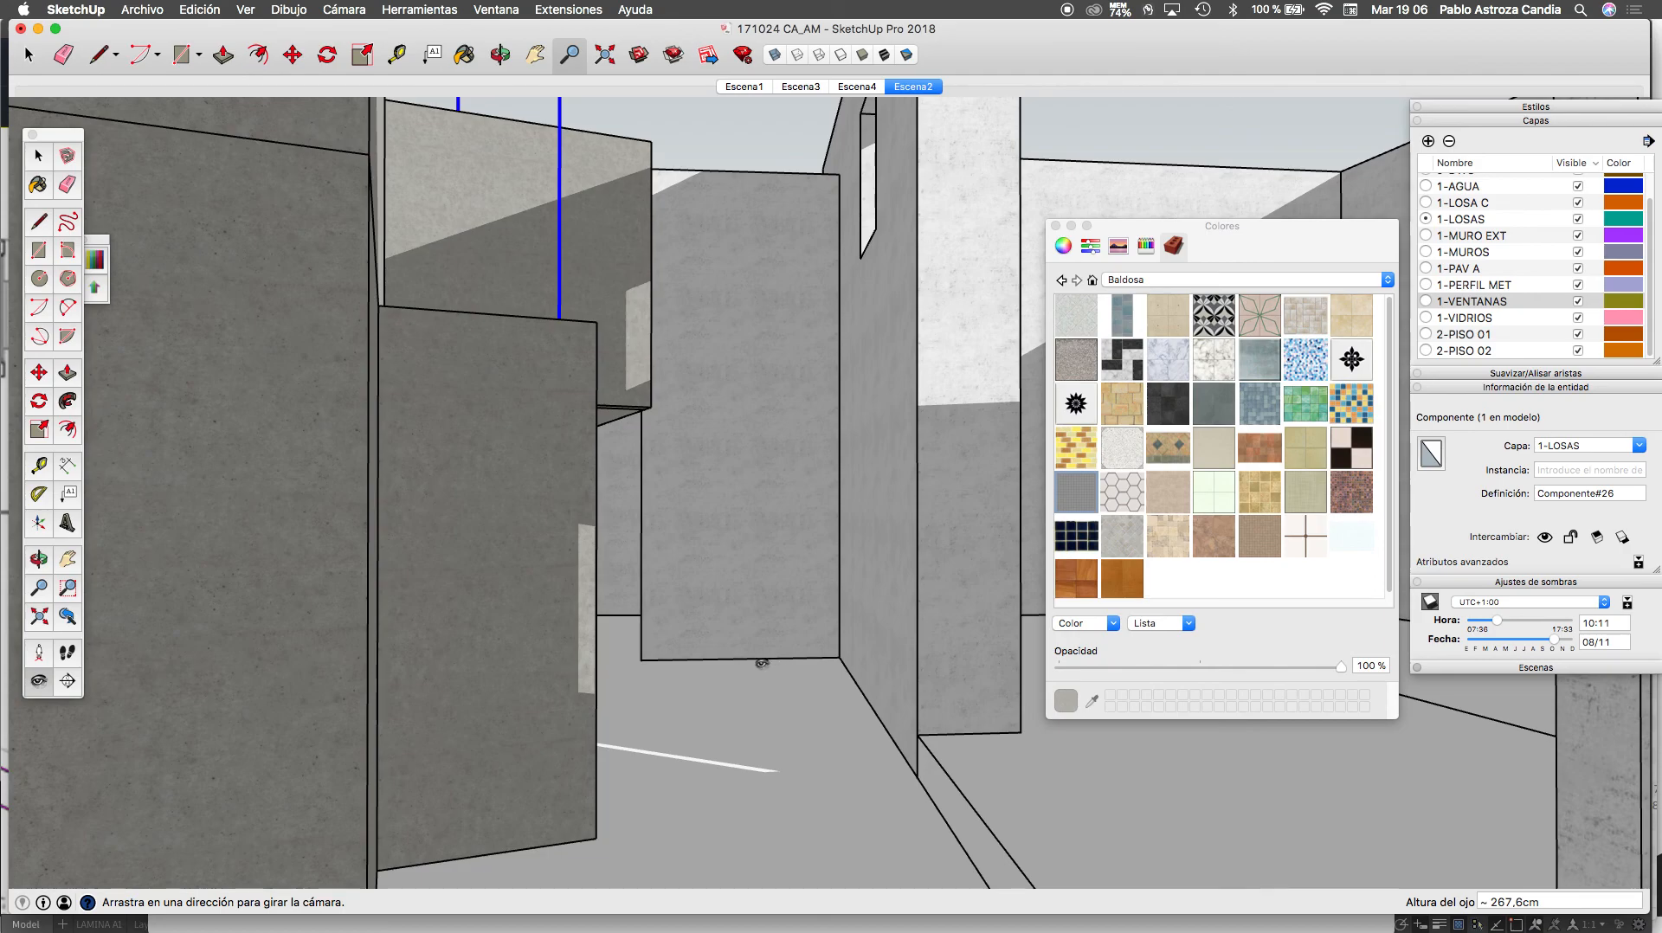
Restore Escena1 and reframe the view by walking and panning, keeping the large window with the armchair and dog in frame
{"action": "left_click", "coordinate": [751, 88]}
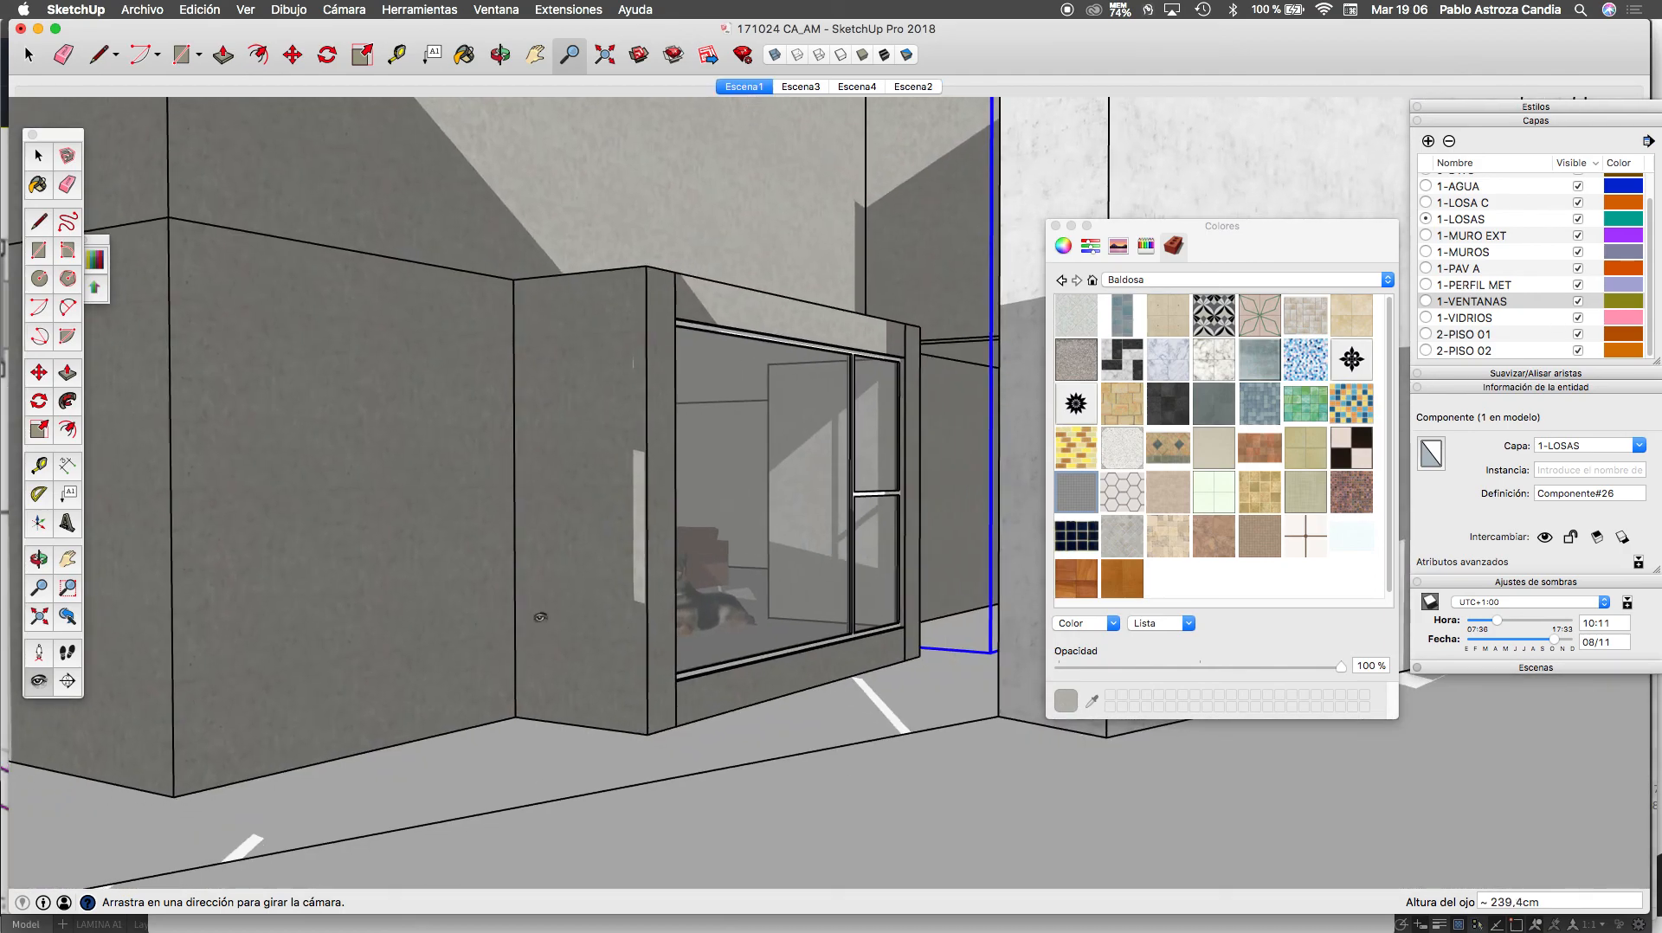
{"action": "left_click", "coordinate": [66, 652]}
{"action": "left_click_drag", "start_coordinate": [684, 667], "coordinate": [685, 692]}
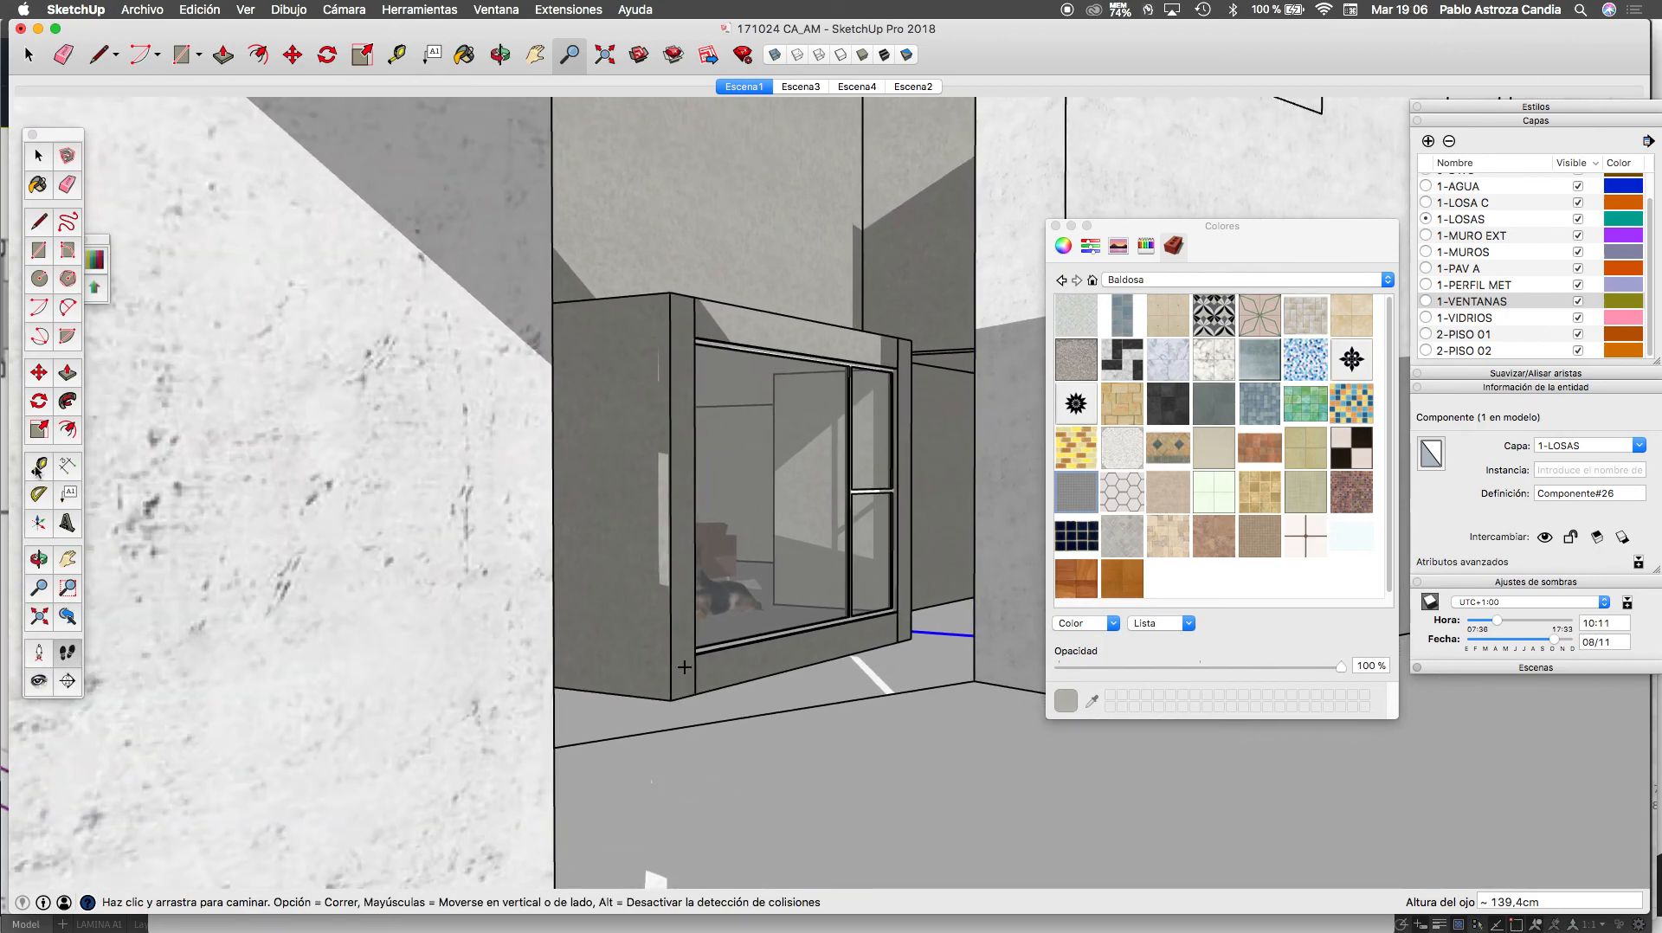
{"action": "left_click", "coordinate": [64, 563]}
{"action": "left_click_drag", "start_coordinate": [839, 695], "coordinate": [730, 712]}
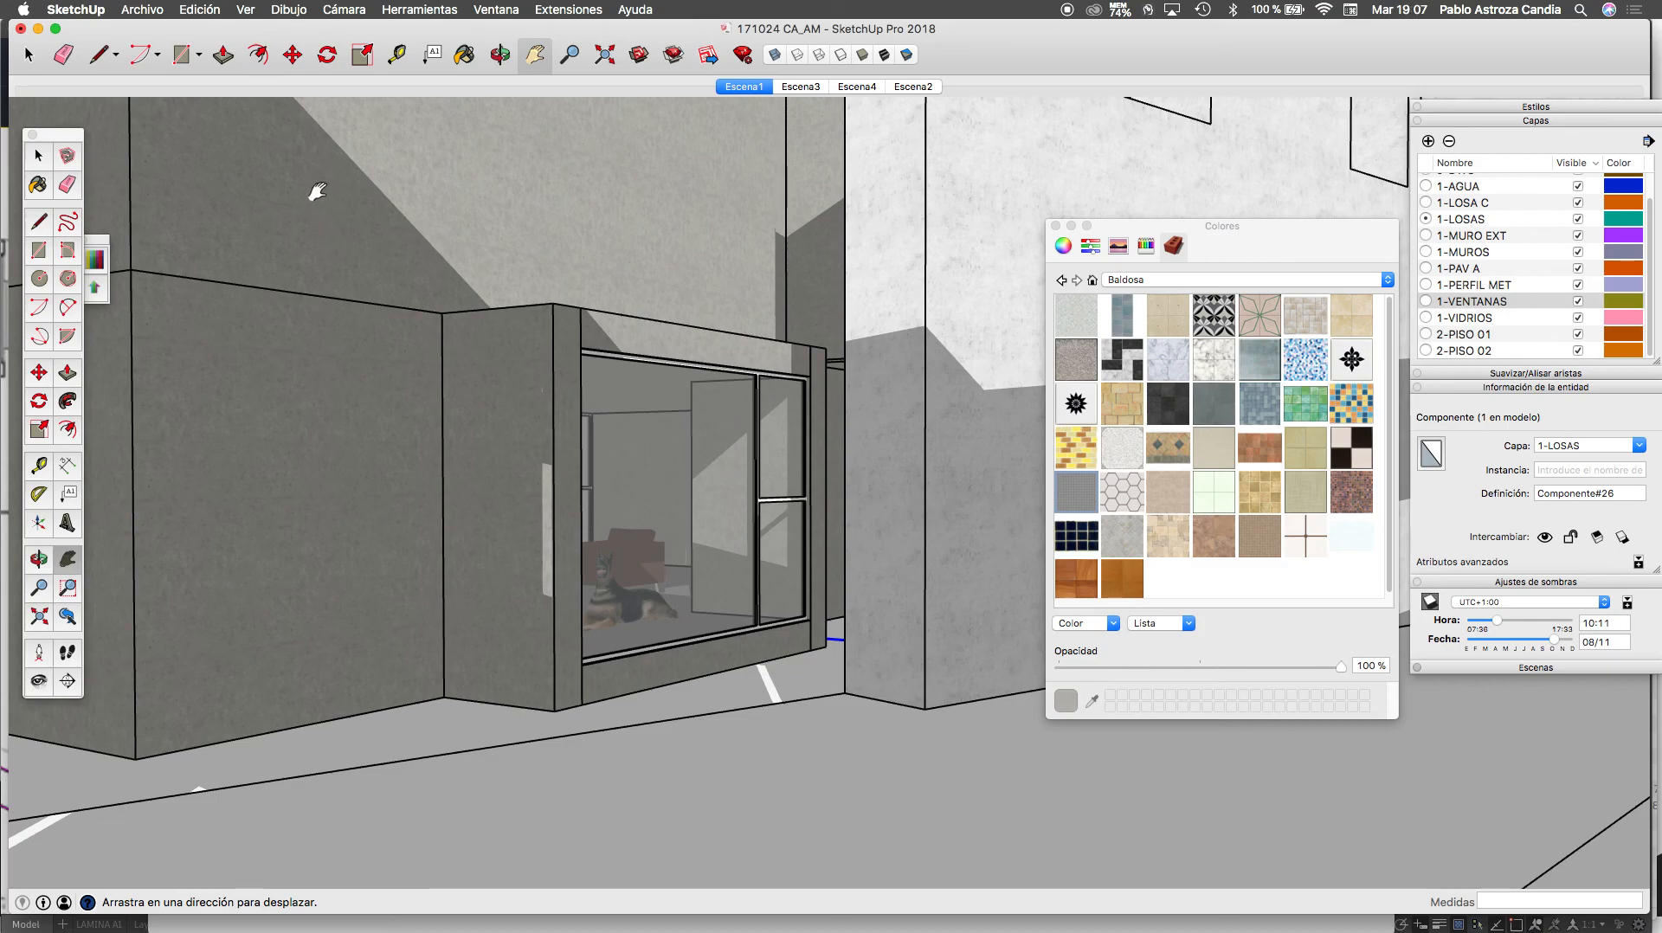
Export the current view as a 2D AutoCAD DWG file named P001 in the CASA ALENQUER AM folder
{"action": "left_click", "coordinate": [132, 8]}
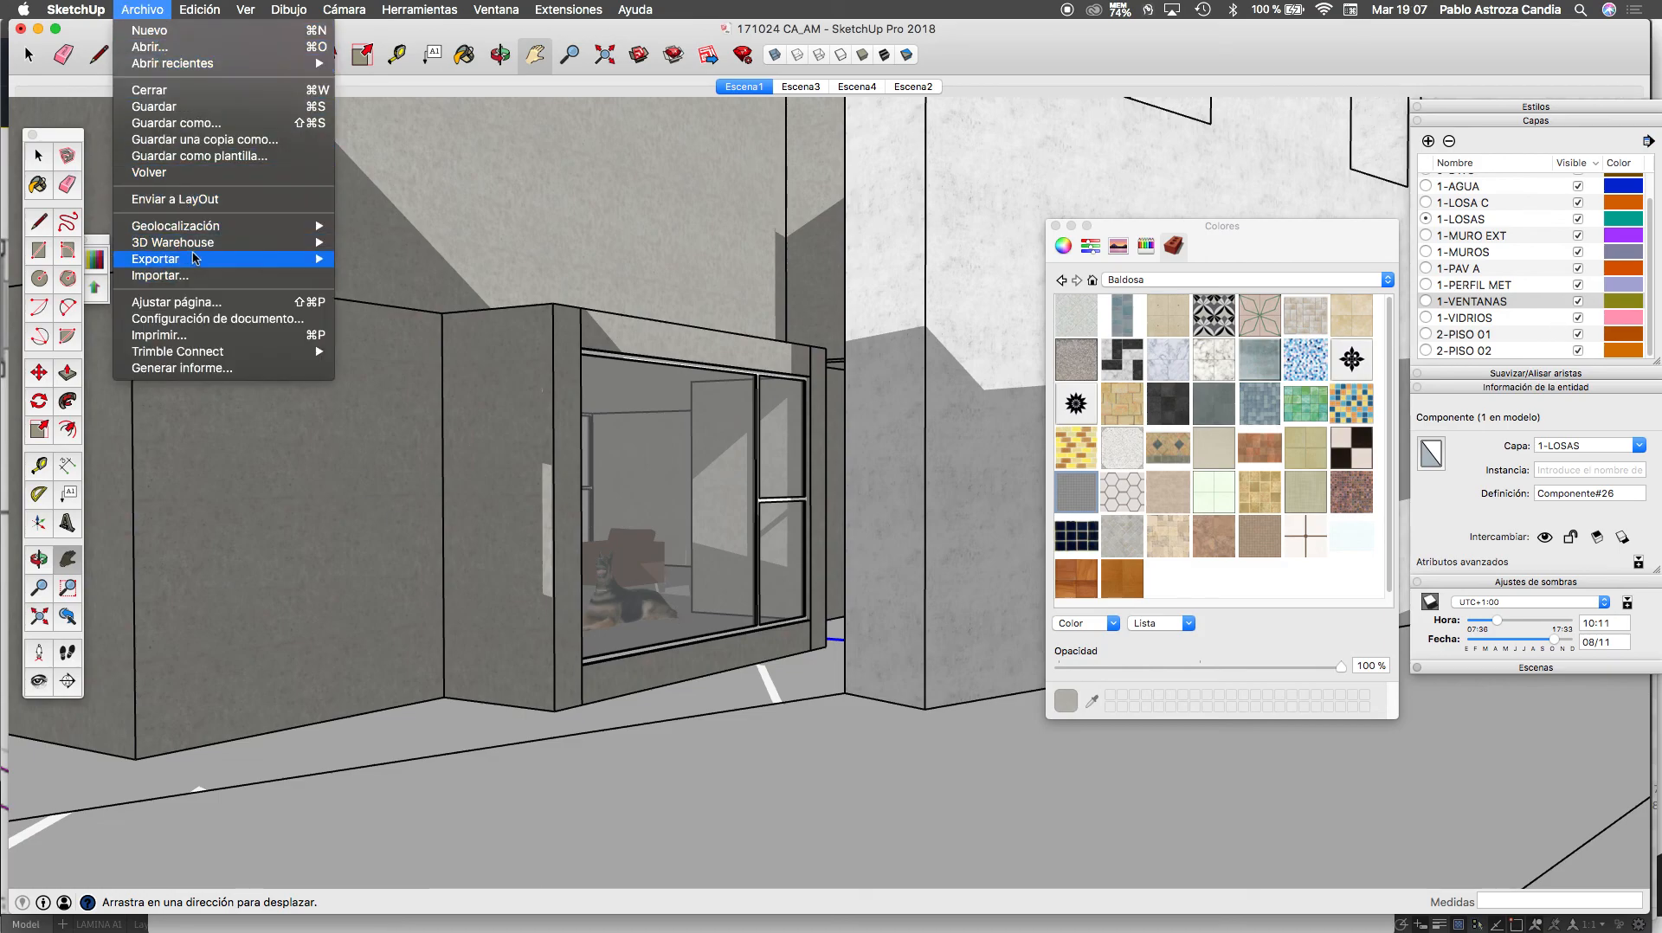
{"action": "mouse_move", "coordinate": [292, 270]}
{"action": "left_click", "coordinate": [380, 275]}
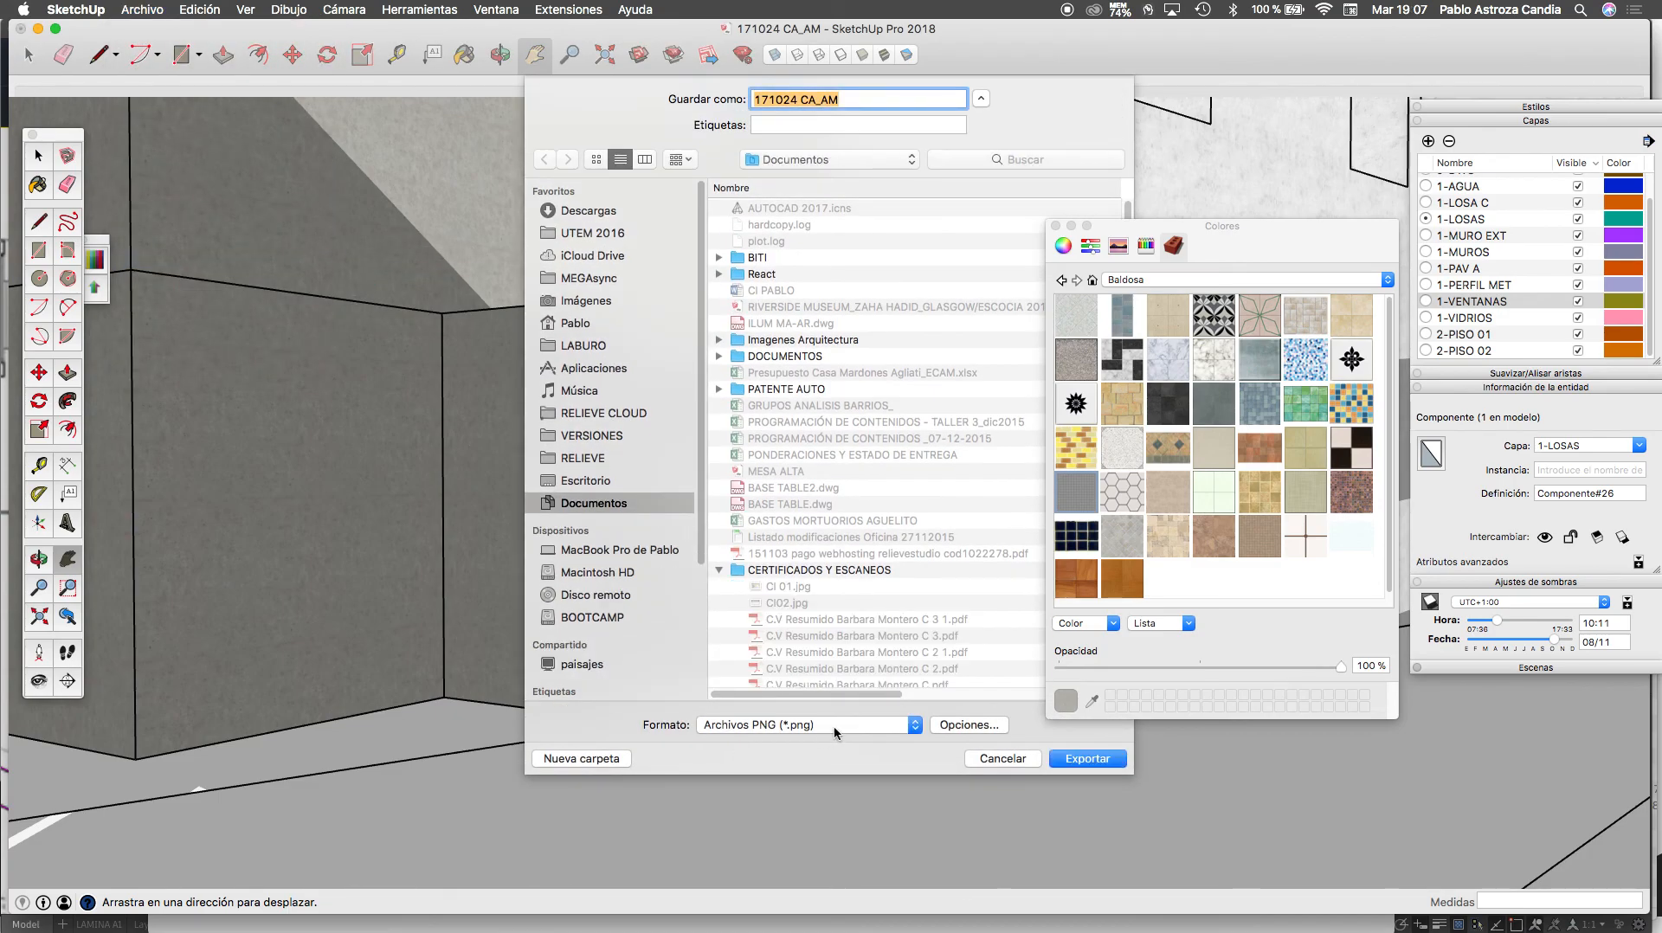
{"action": "left_click", "coordinate": [834, 725]}
{"action": "left_click", "coordinate": [799, 788]}
{"action": "left_click", "coordinate": [829, 159]}
{"action": "left_click", "coordinate": [822, 273]}
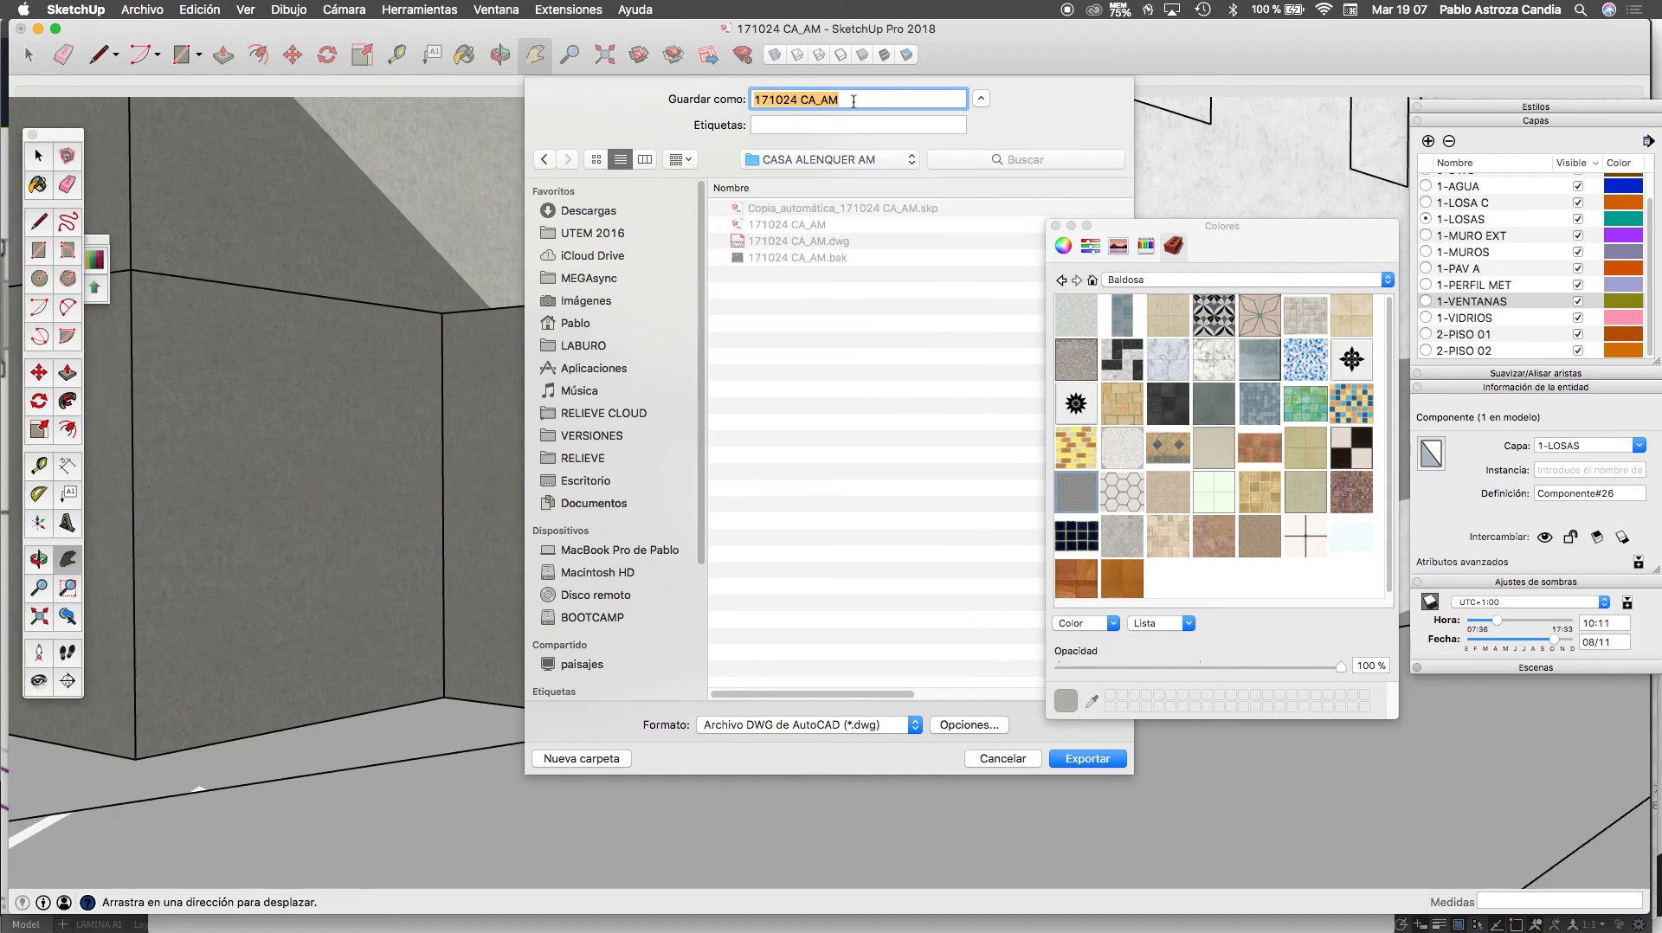
{"action": "type", "text": "P001"}
{"action": "left_click", "coordinate": [1088, 758]}
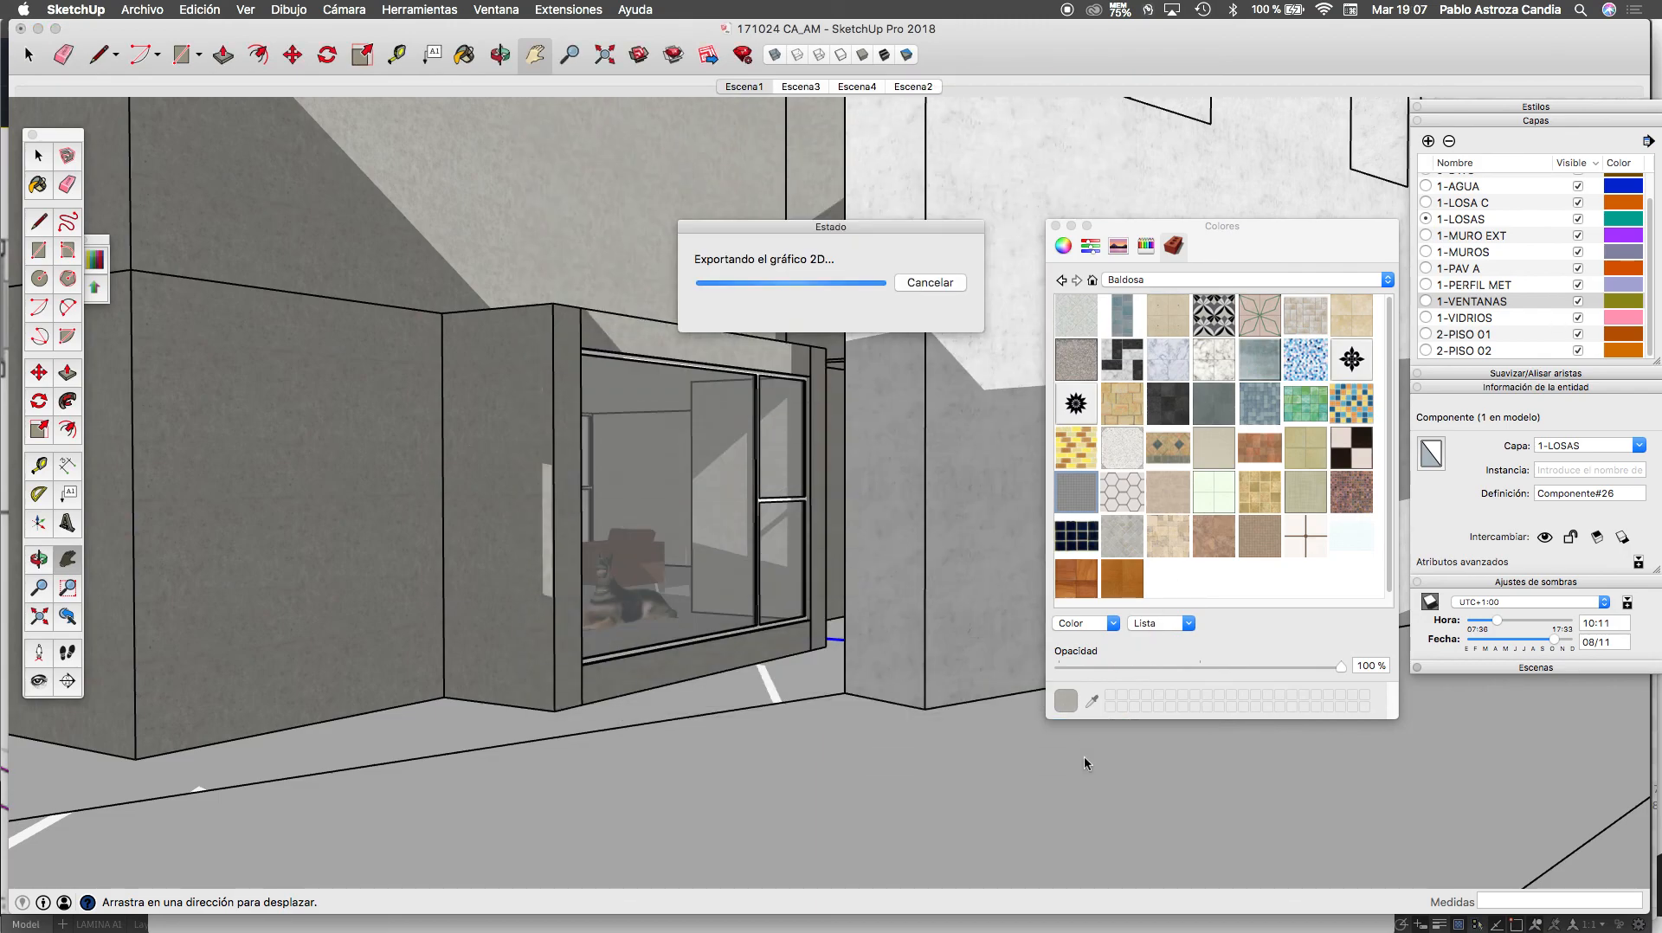
{"action": "left_click", "coordinate": [1042, 386]}
Switch to AutoCAD 2017 and open the exported drawing P001.dwg
{"action": "left_click", "coordinate": [978, 874]}
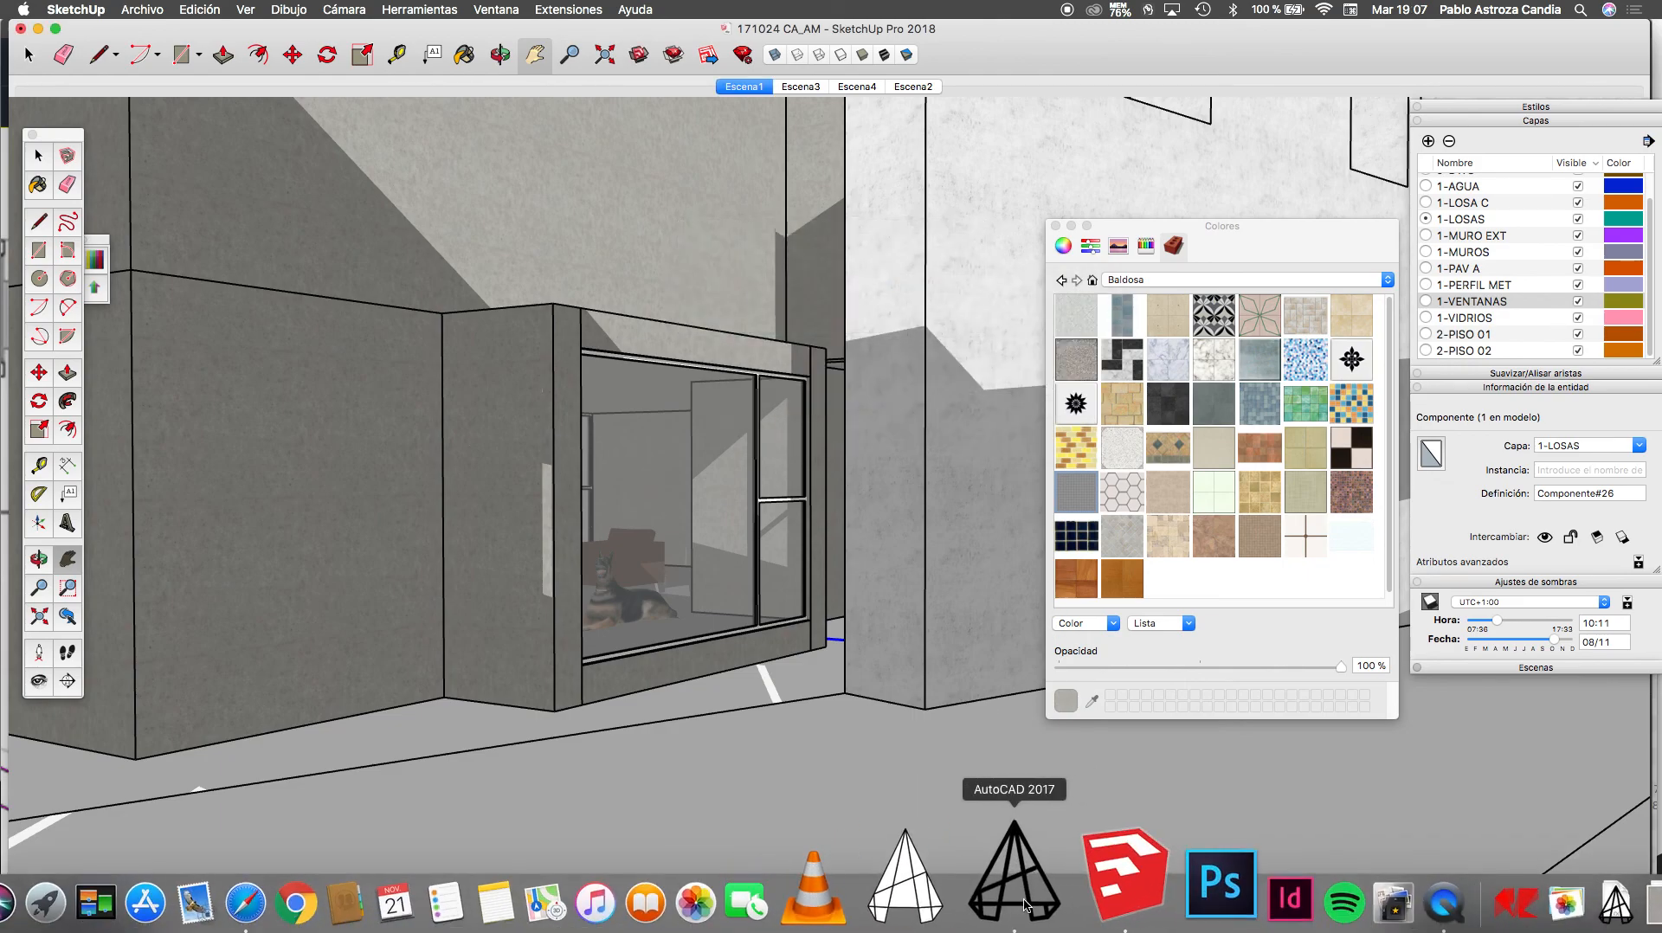
{"action": "left_click", "coordinate": [171, 11]}
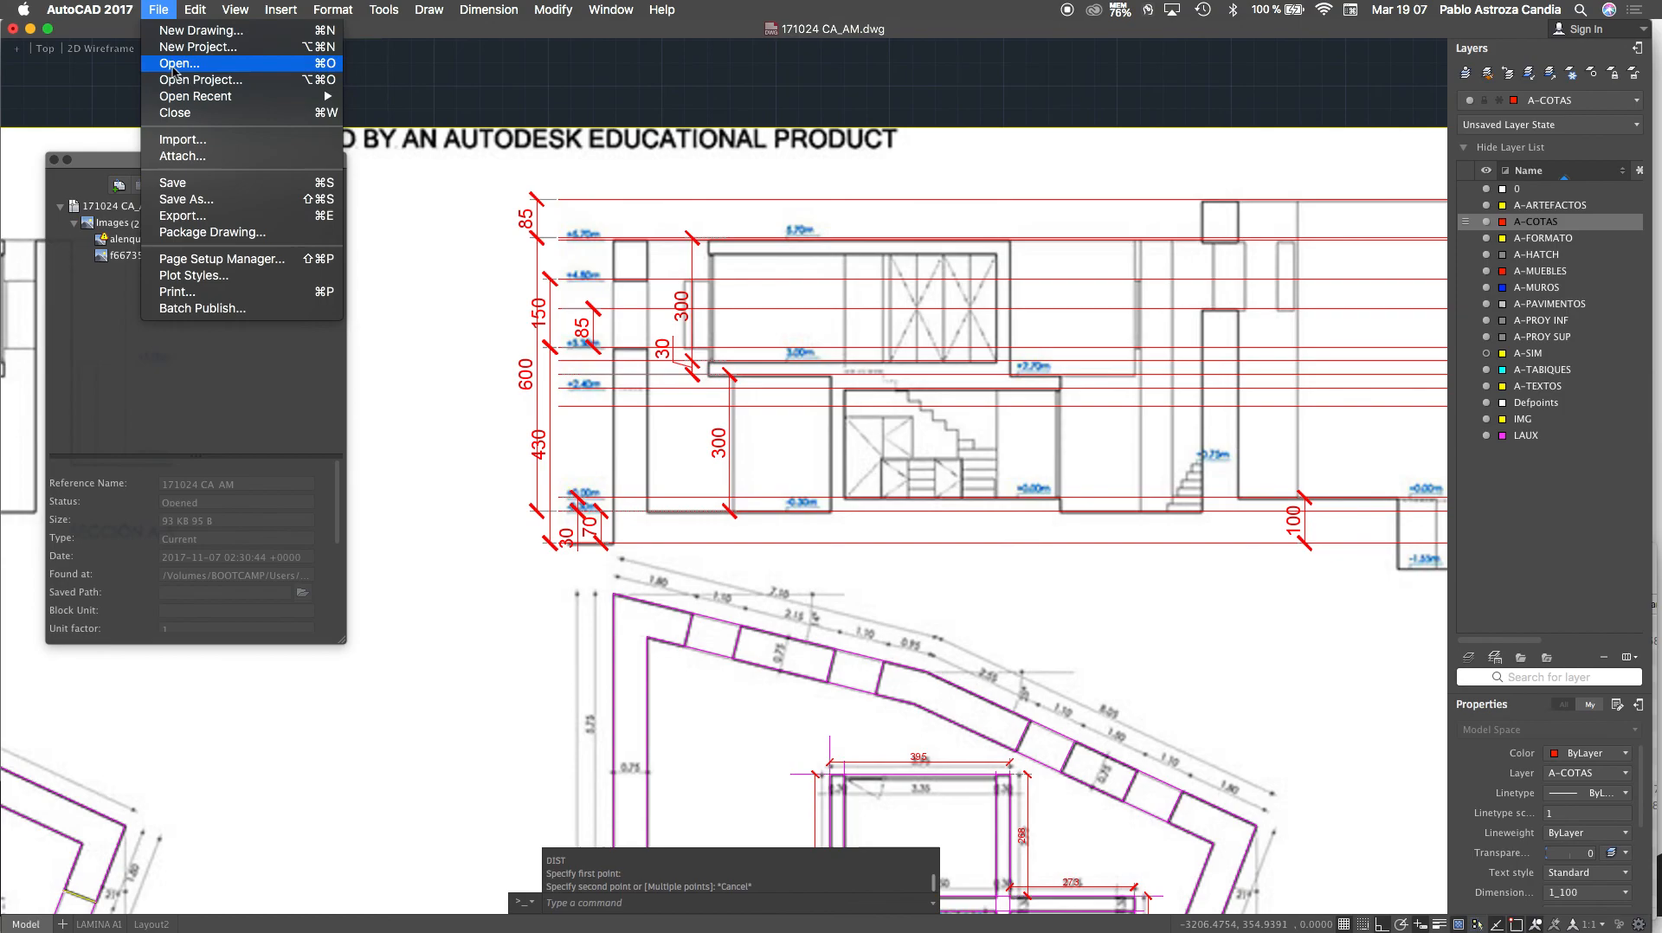
{"action": "mouse_move", "coordinate": [199, 96]}
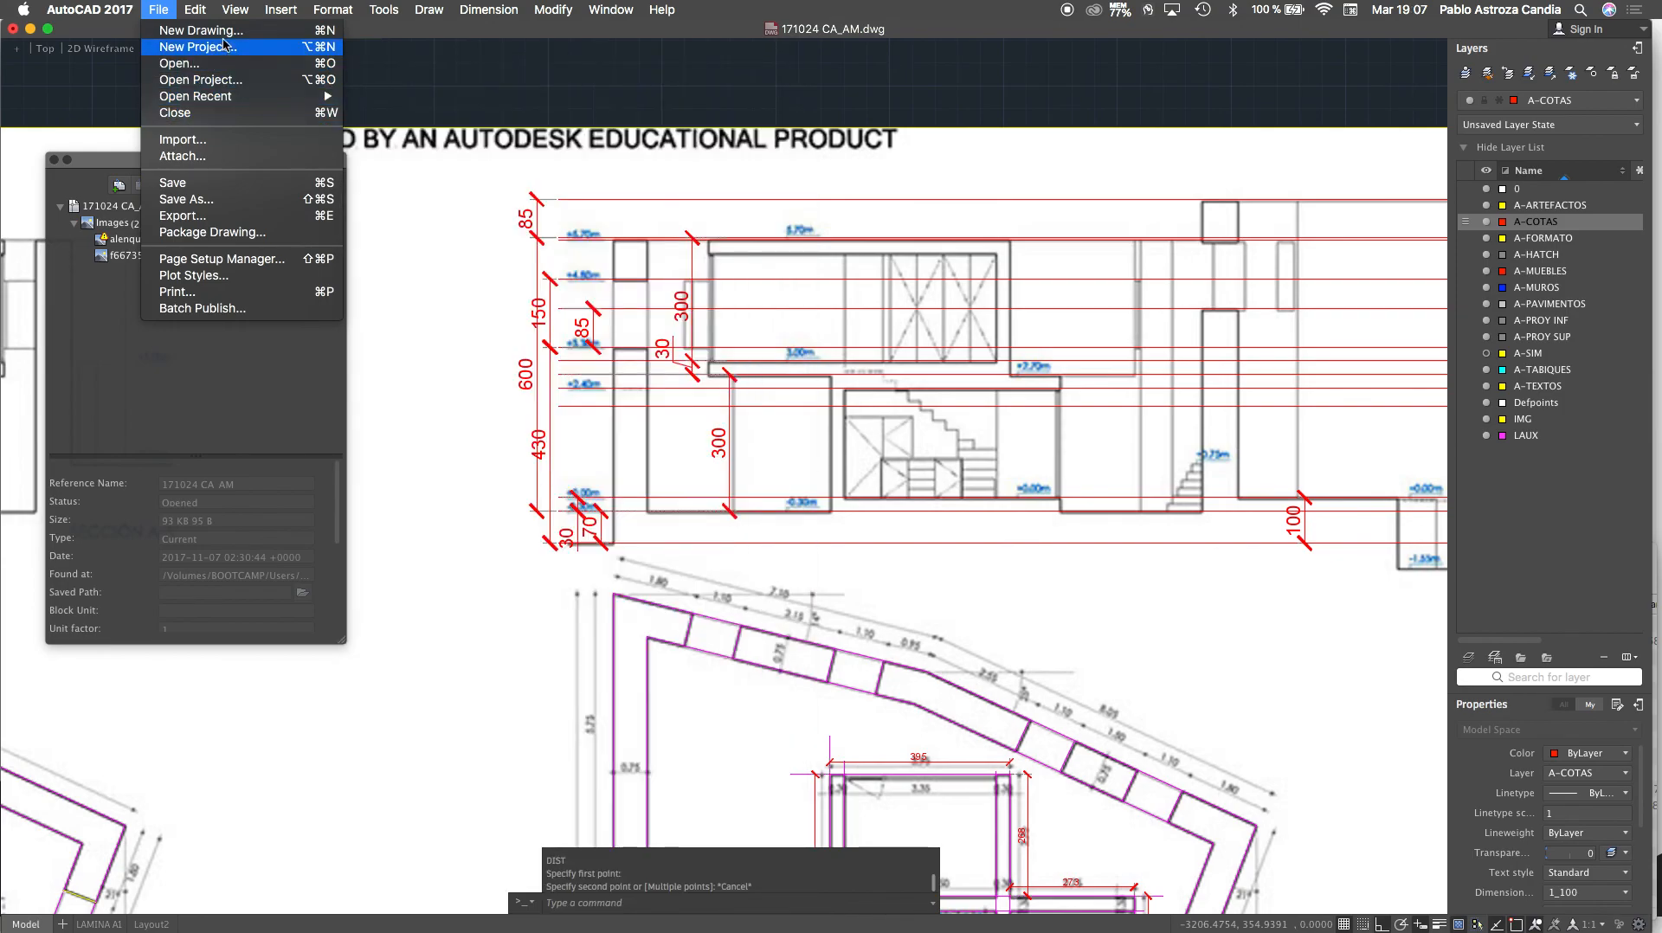
{"action": "left_click", "coordinate": [212, 63]}
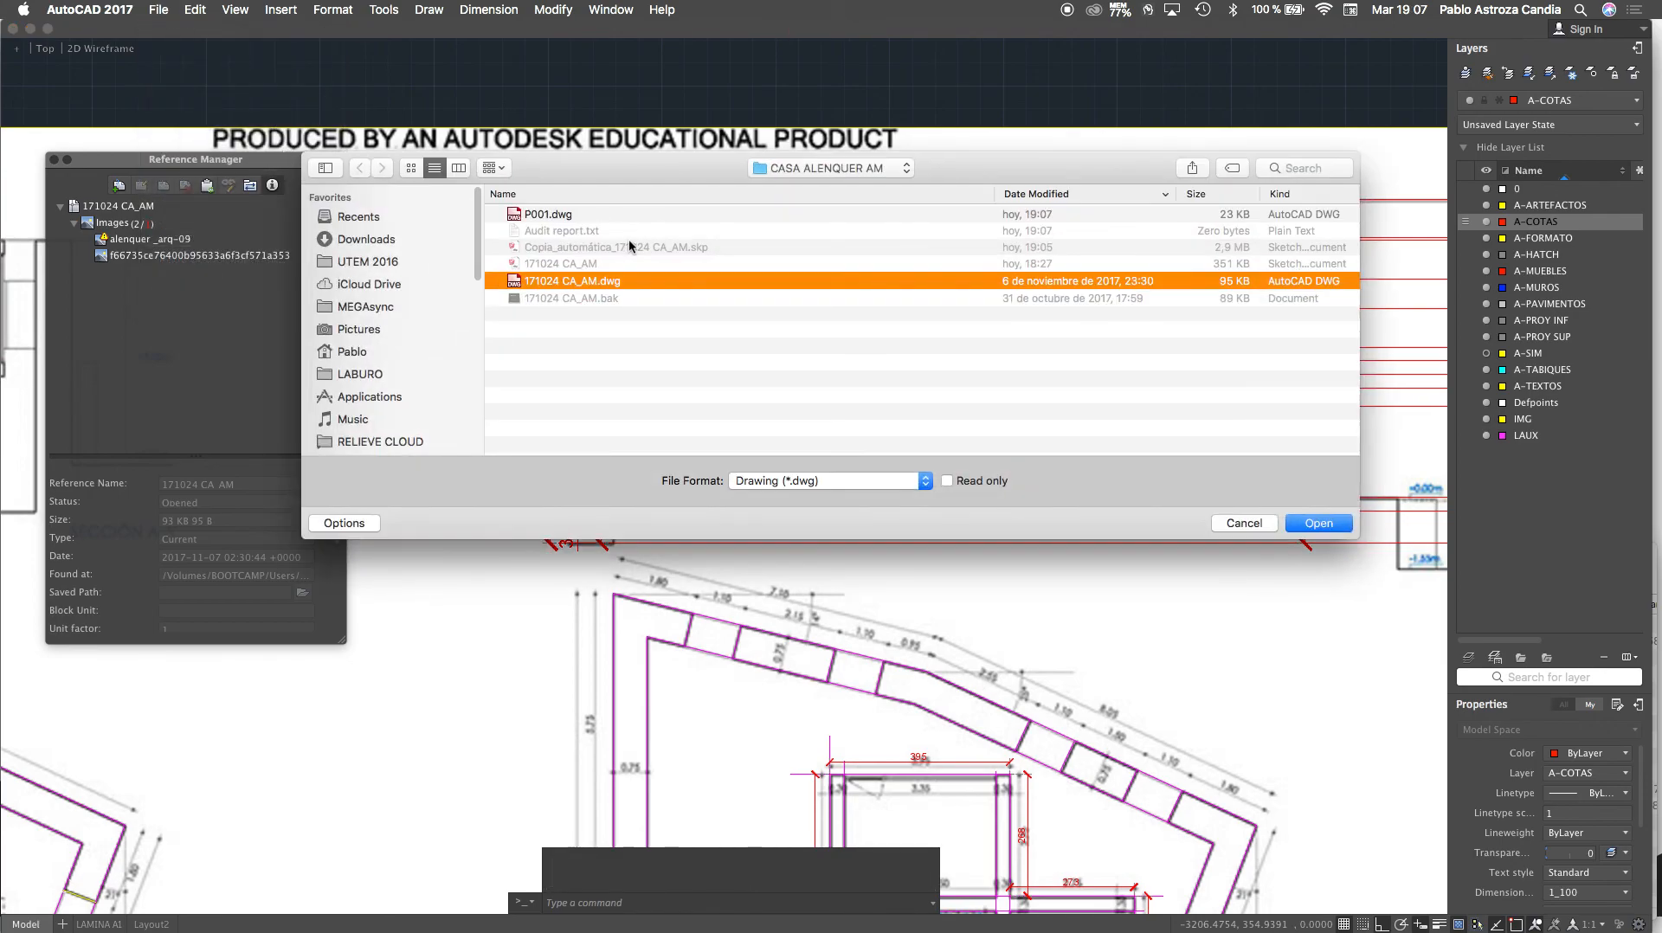
{"action": "left_click", "coordinate": [567, 215]}
{"action": "left_click", "coordinate": [1292, 524]}
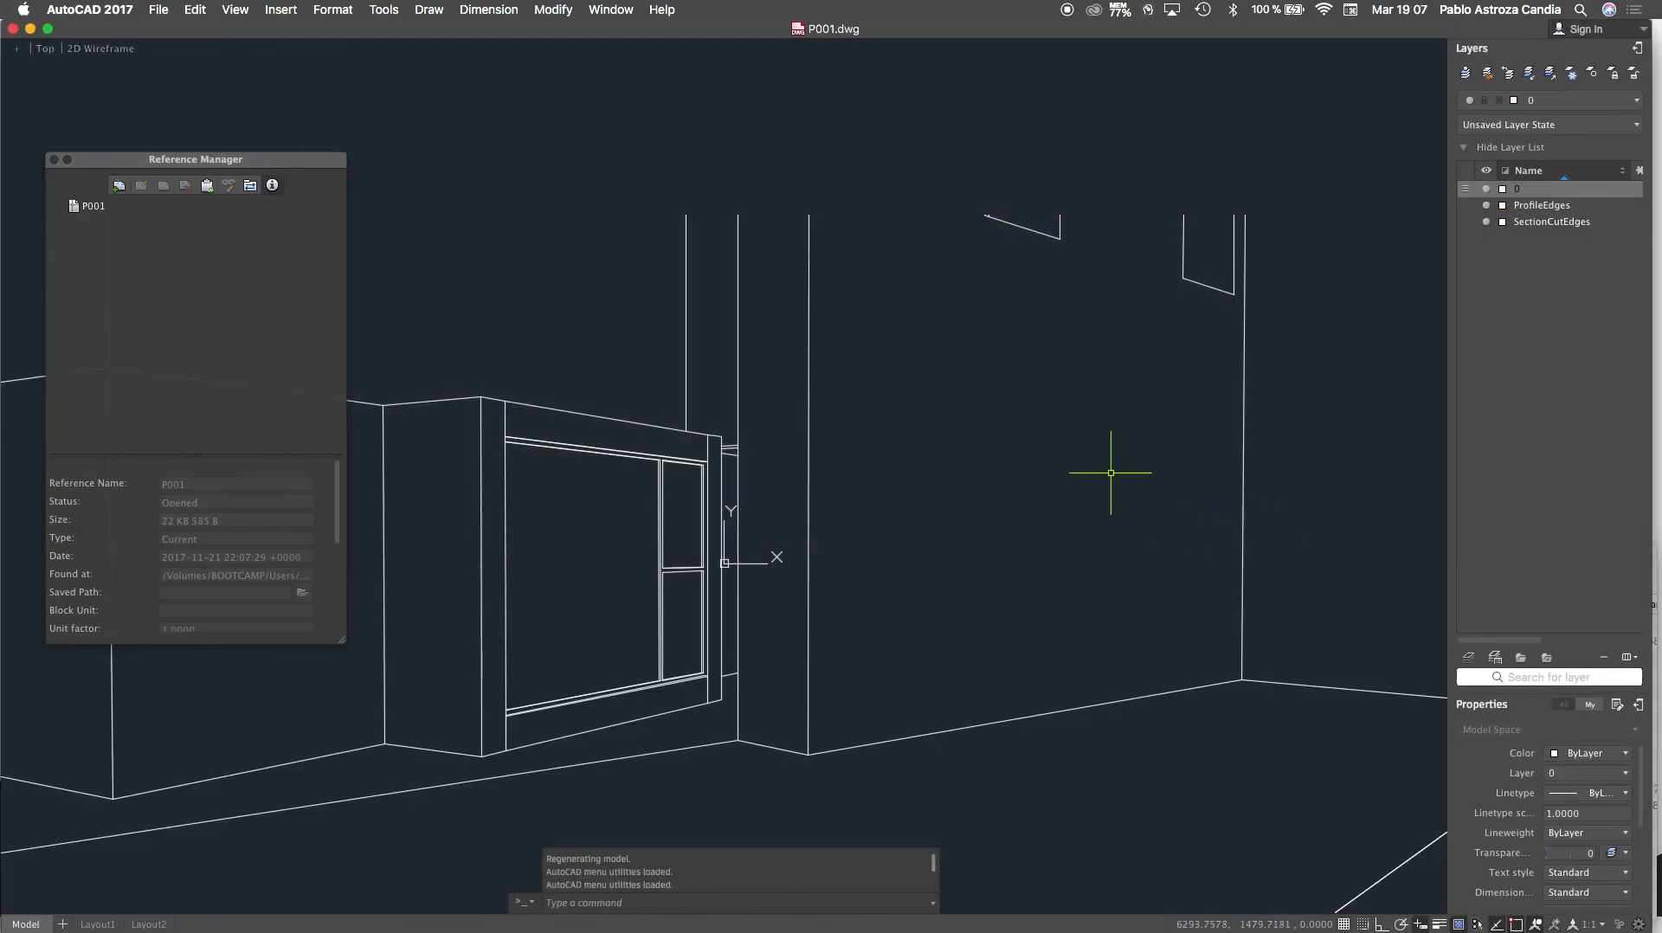
Erase the two horizontal joint lines across the large wall beside the window volume
{"action": "scroll", "coordinate": [1110, 476], "scroll_direction": "down", "scroll_amount": 2}
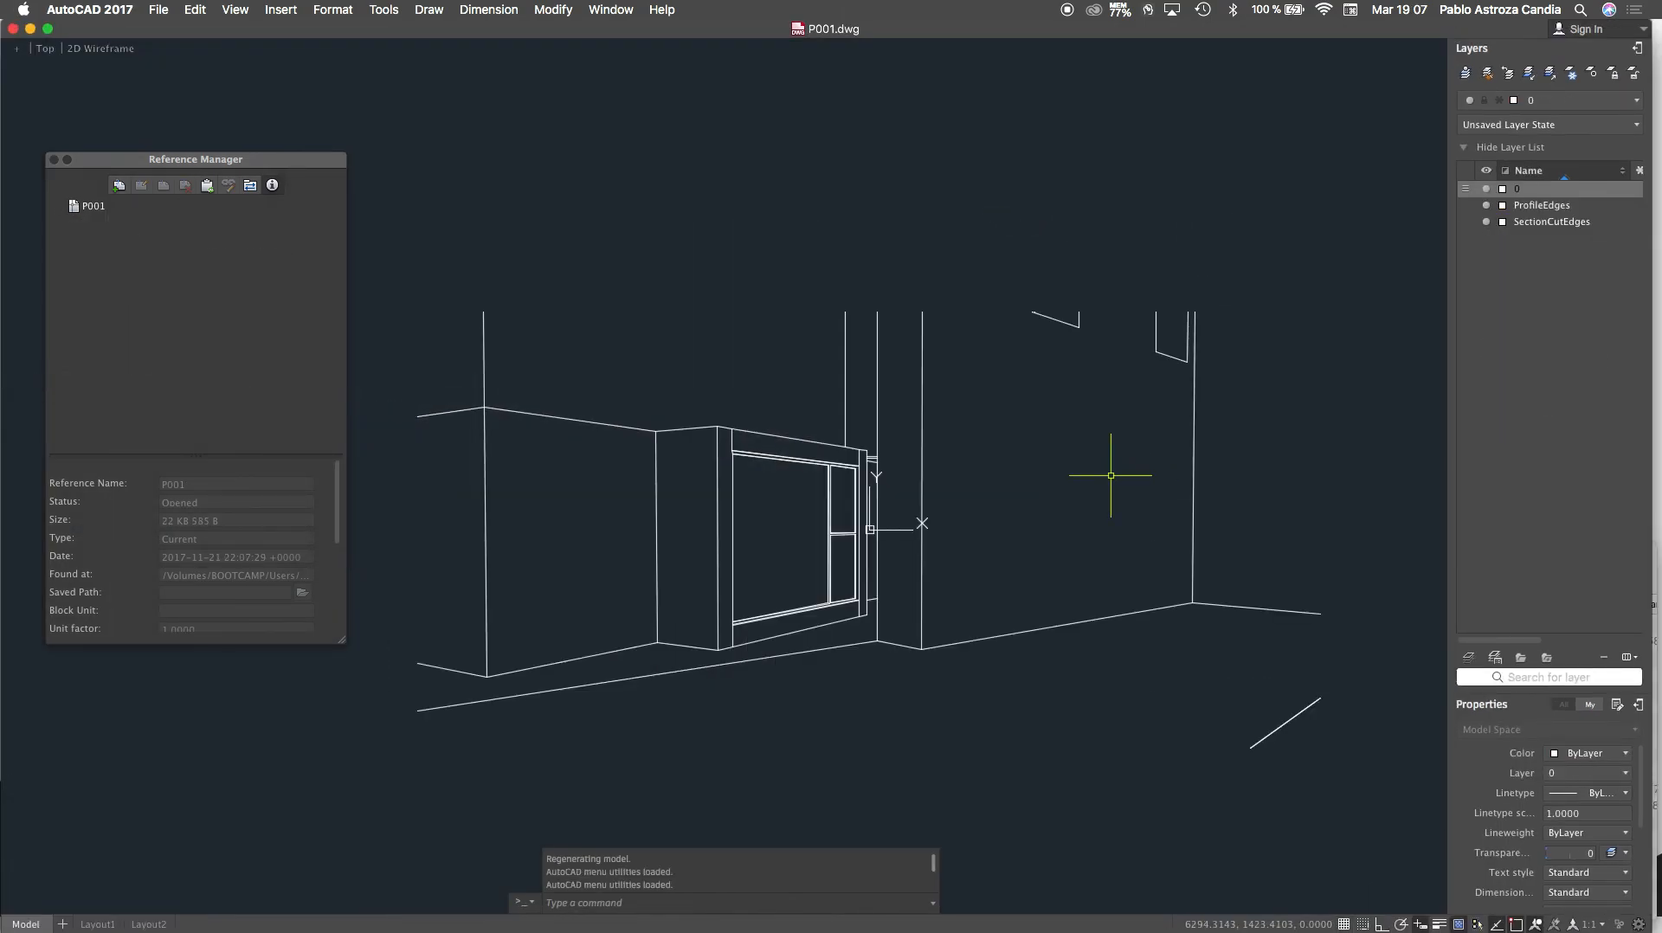
{"action": "scroll", "coordinate": [675, 511], "scroll_direction": "up", "scroll_amount": 2}
{"action": "scroll", "coordinate": [761, 424], "scroll_direction": "down", "scroll_amount": 2}
{"action": "left_click", "coordinate": [591, 324]}
{"action": "left_click", "coordinate": [558, 385]}
{"action": "key", "text": "Delete"}
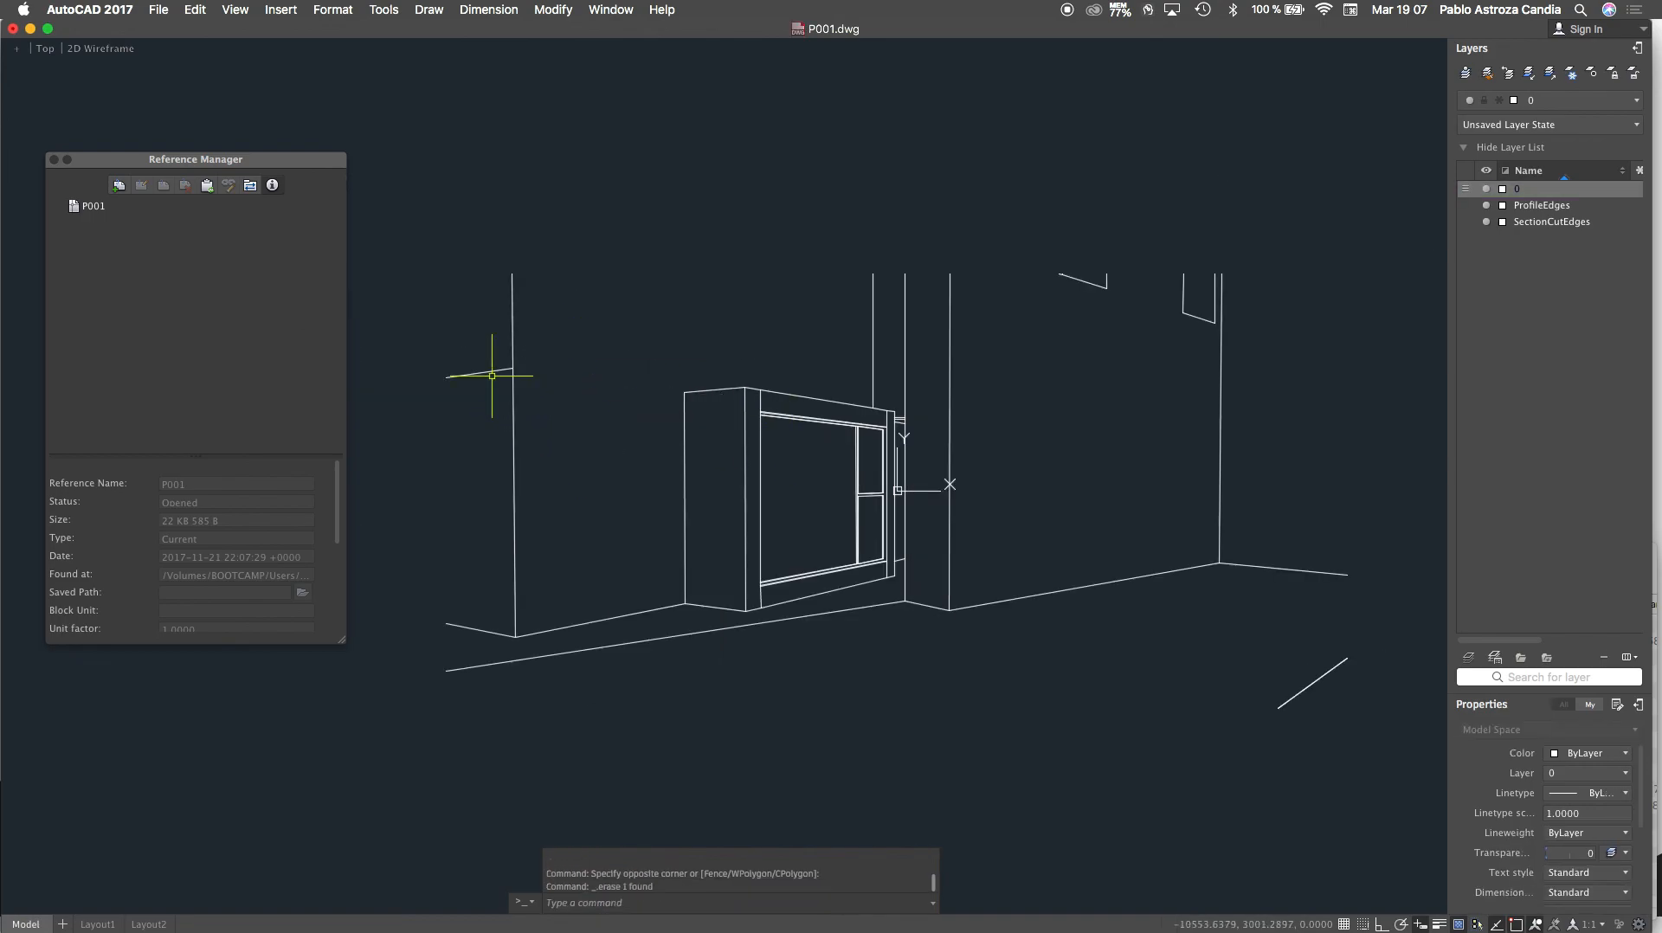
{"action": "left_click", "coordinate": [484, 349]}
{"action": "left_click", "coordinate": [475, 409]}
{"action": "key", "text": "Delete"}
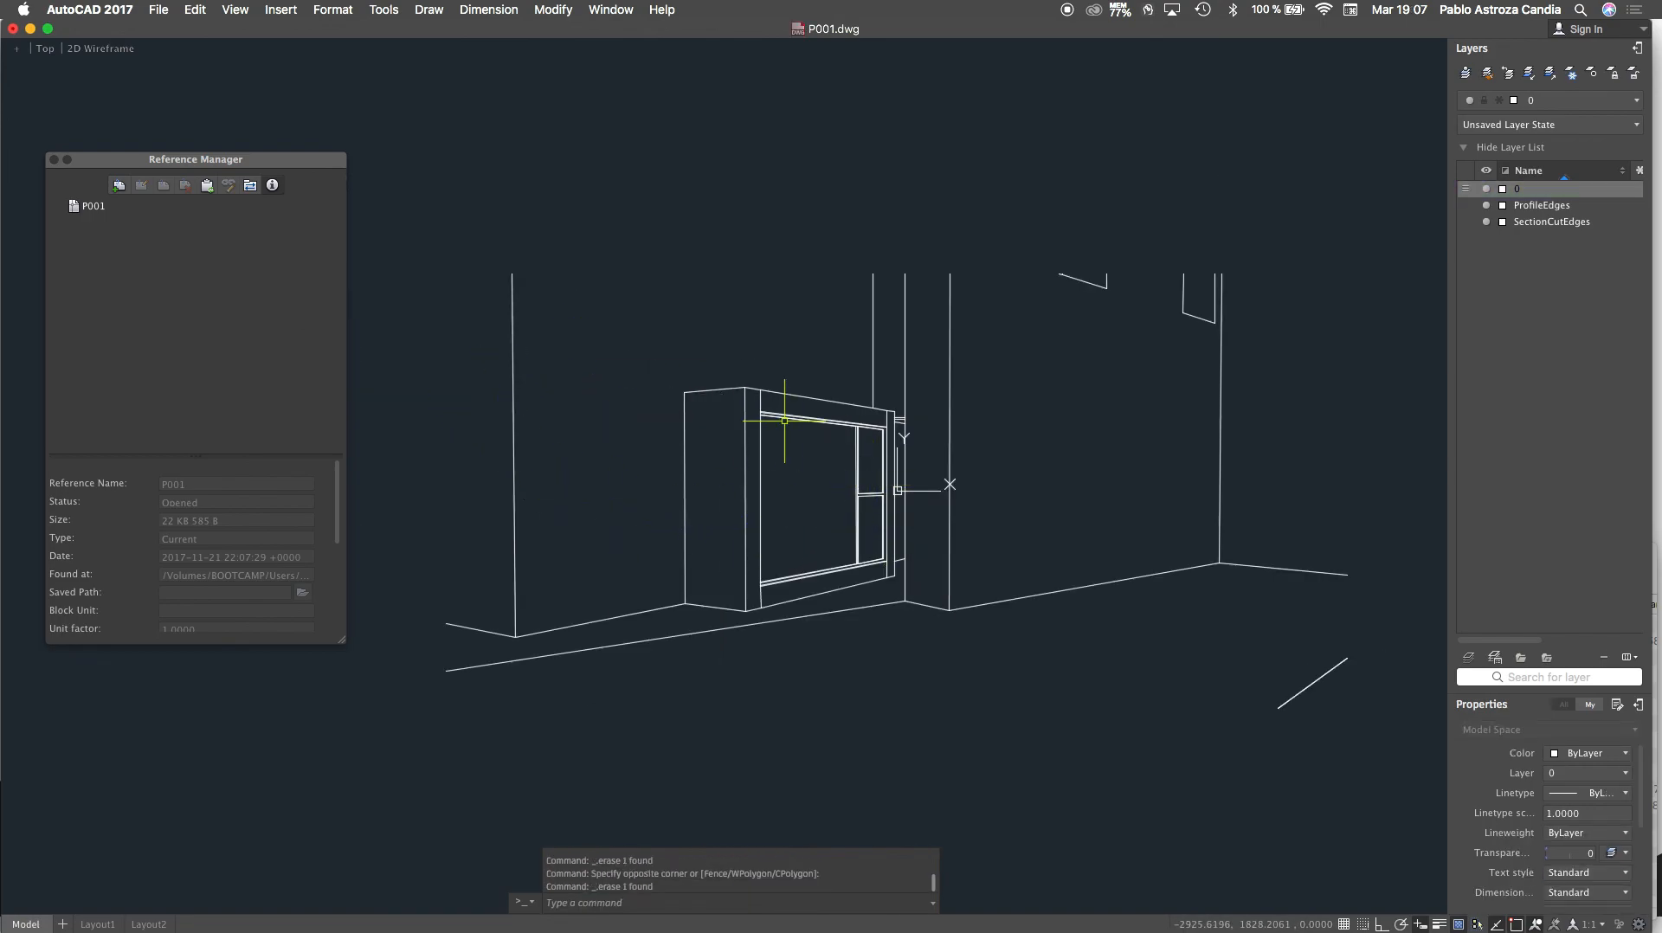
Erase the short vertical edges of the window frame above the window's two upper corners
{"action": "scroll", "coordinate": [769, 412], "scroll_direction": "up", "scroll_amount": 3}
{"action": "left_click", "coordinate": [753, 393]}
{"action": "left_click", "coordinate": [715, 367]}
{"action": "key", "text": "Delete"}
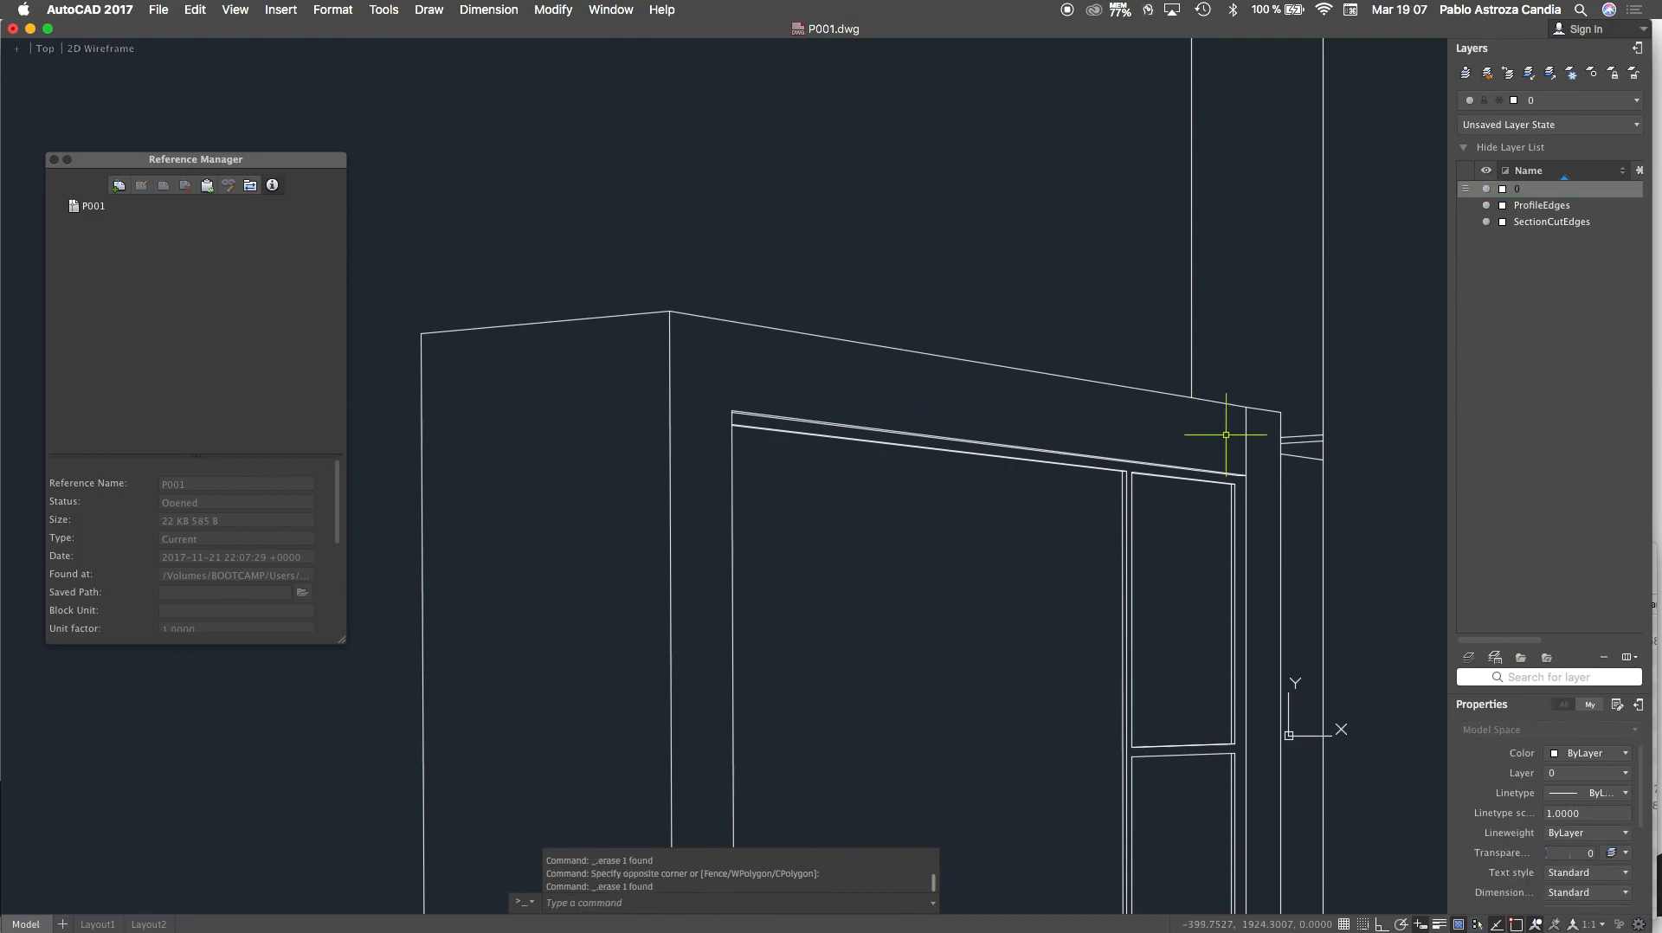
{"action": "left_click", "coordinate": [1258, 432]}
{"action": "left_click", "coordinate": [1196, 425]}
{"action": "key", "text": "Delete"}
Erase the leftover short frame edges around the lower part of the window
{"action": "scroll", "coordinate": [1104, 325], "scroll_direction": "down", "scroll_amount": 3}
{"action": "scroll", "coordinate": [1037, 530], "scroll_direction": "up", "scroll_amount": 3}
{"action": "left_click", "coordinate": [1026, 527]}
{"action": "left_click", "coordinate": [896, 512]}
{"action": "key", "text": "Delete"}
{"action": "scroll", "coordinate": [995, 519], "scroll_direction": "down", "scroll_amount": 3}
{"action": "scroll", "coordinate": [1014, 489], "scroll_direction": "up", "scroll_amount": 3}
{"action": "left_click", "coordinate": [1014, 474]}
{"action": "left_click", "coordinate": [990, 473]}
{"action": "key", "text": "Delete"}
{"action": "scroll", "coordinate": [809, 490], "scroll_direction": "down", "scroll_amount": 6}
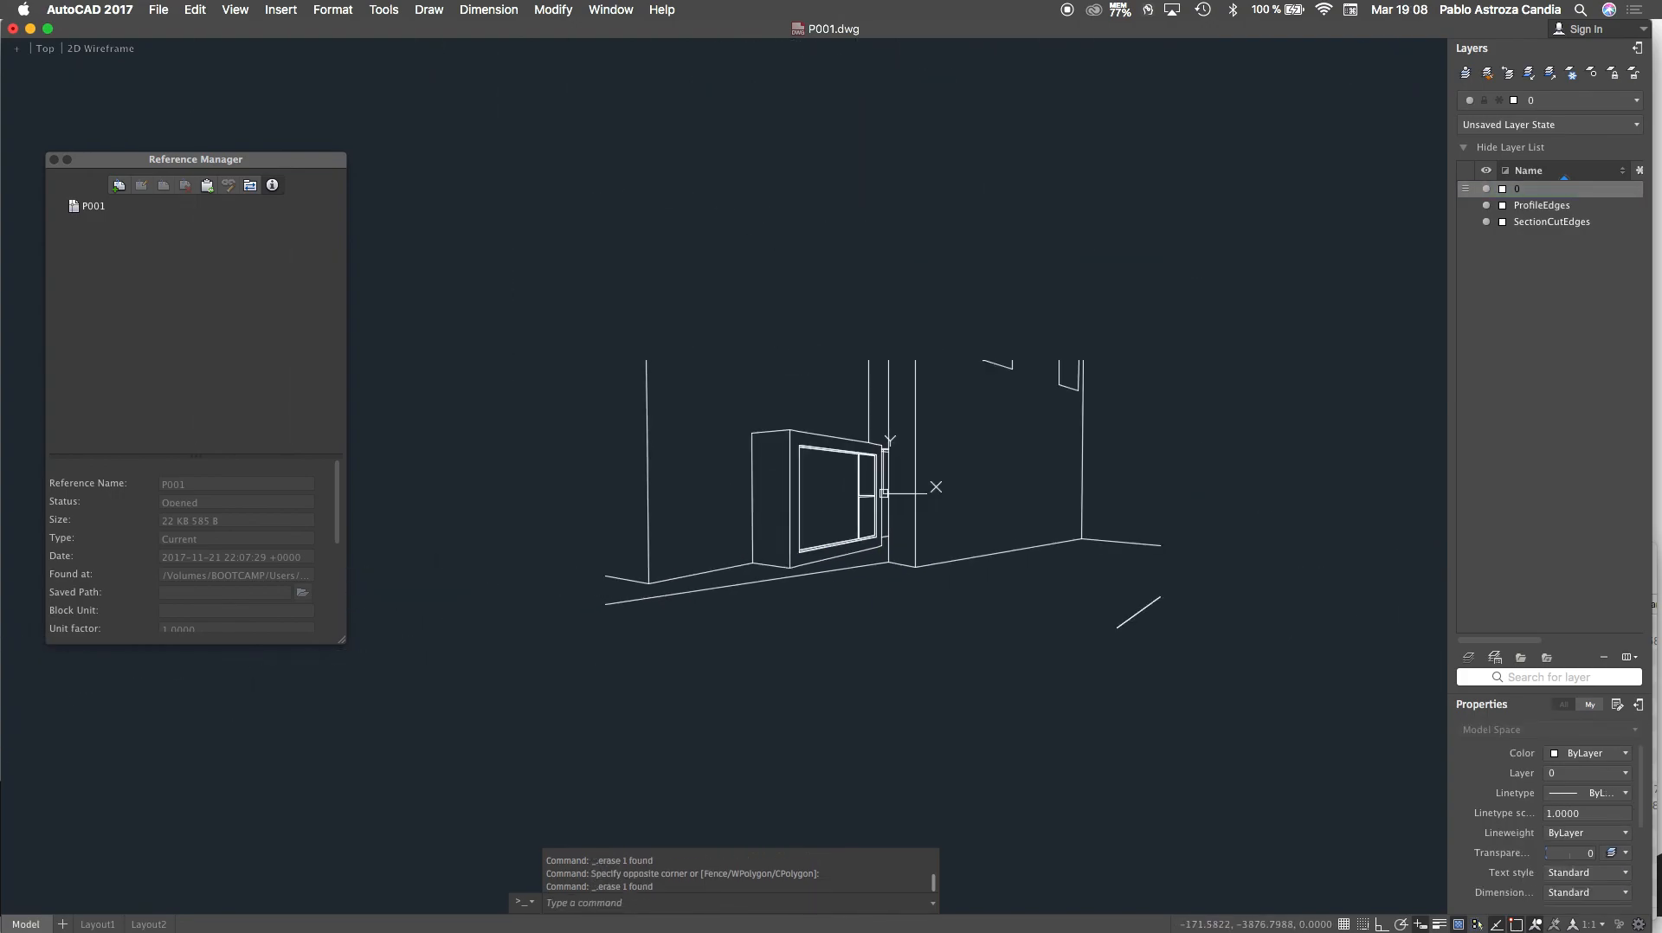
Draw polylines closing the open upper edge of the tall wall, across its narrow side and its wide face
{"action": "scroll", "coordinate": [767, 490], "scroll_direction": "up", "scroll_amount": 4}
{"action": "scroll", "coordinate": [760, 485], "scroll_direction": "down", "scroll_amount": 4}
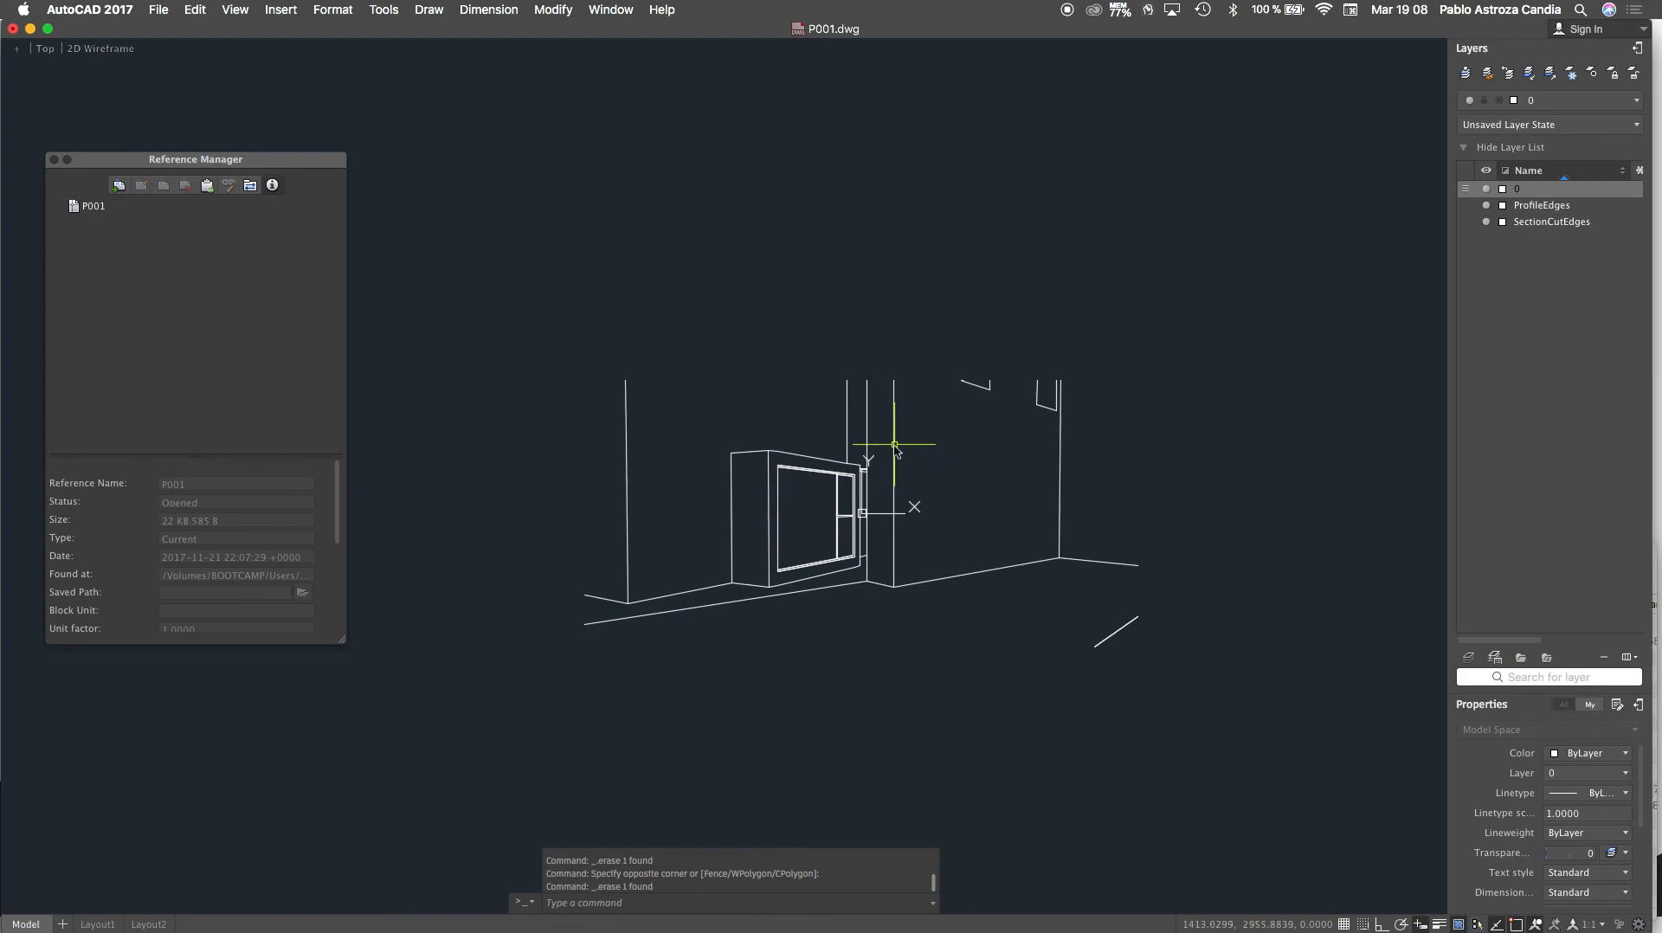
{"action": "scroll", "coordinate": [895, 448], "scroll_direction": "up", "scroll_amount": 3}
{"action": "type", "text": "pl"}
{"action": "key", "text": "Return"}
{"action": "left_click", "coordinate": [894, 382]}
{"action": "key", "text": "Escape"}
{"action": "scroll", "coordinate": [860, 372], "scroll_direction": "down", "scroll_amount": 3}
{"action": "key", "text": "Return"}
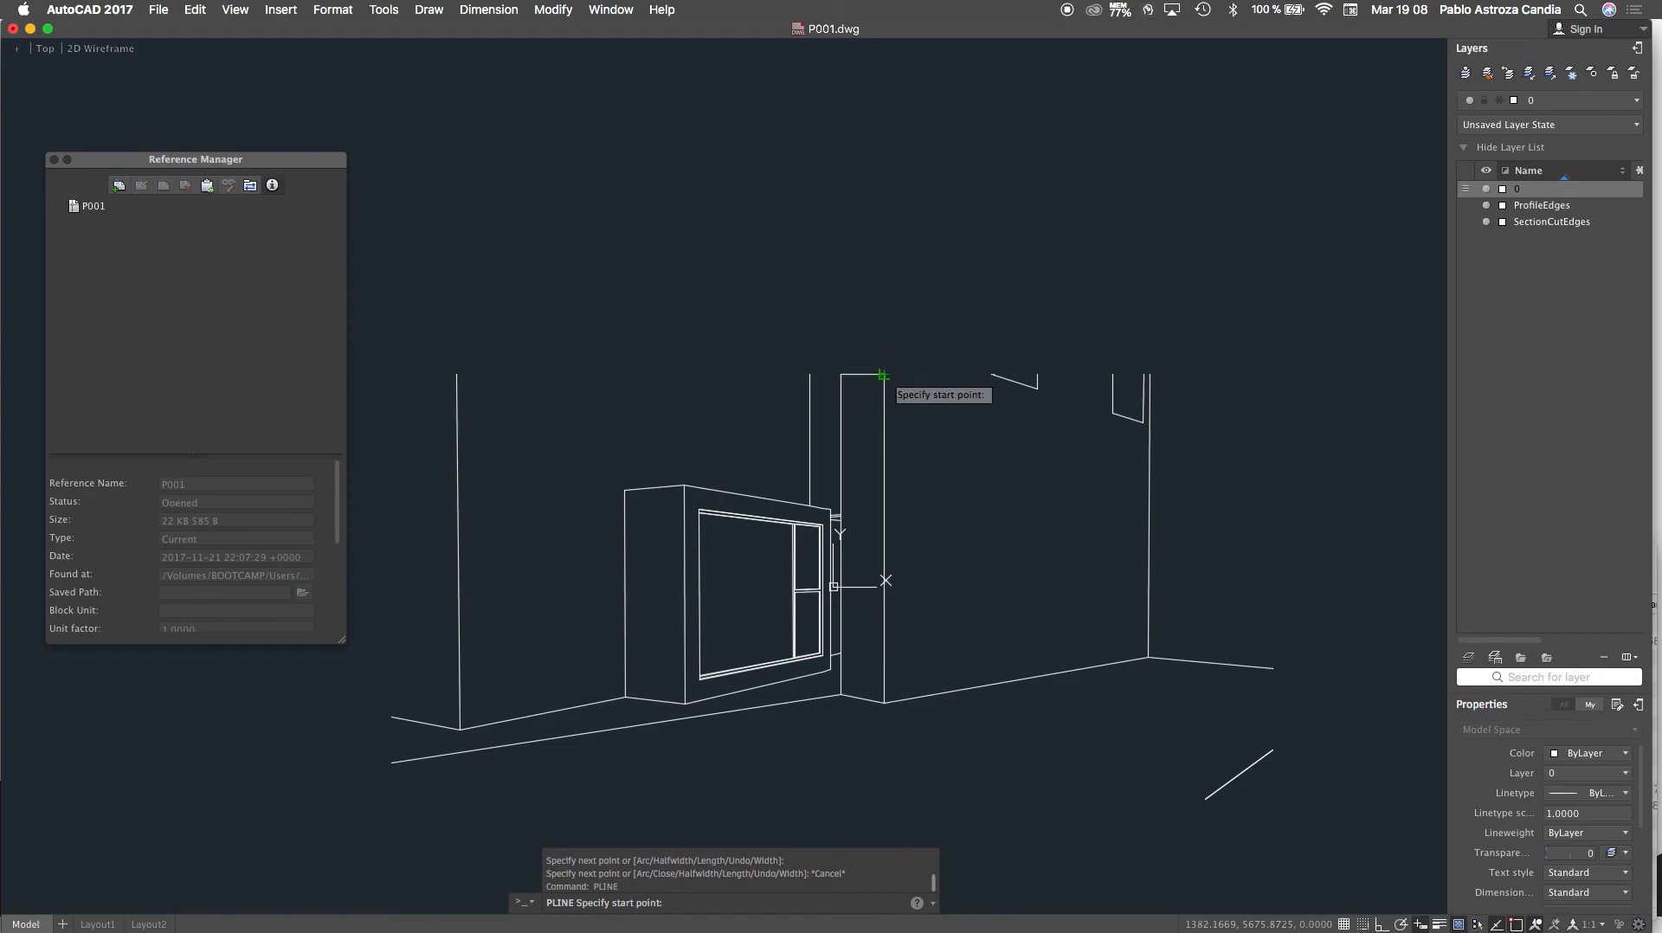
{"action": "left_click", "coordinate": [1149, 375]}
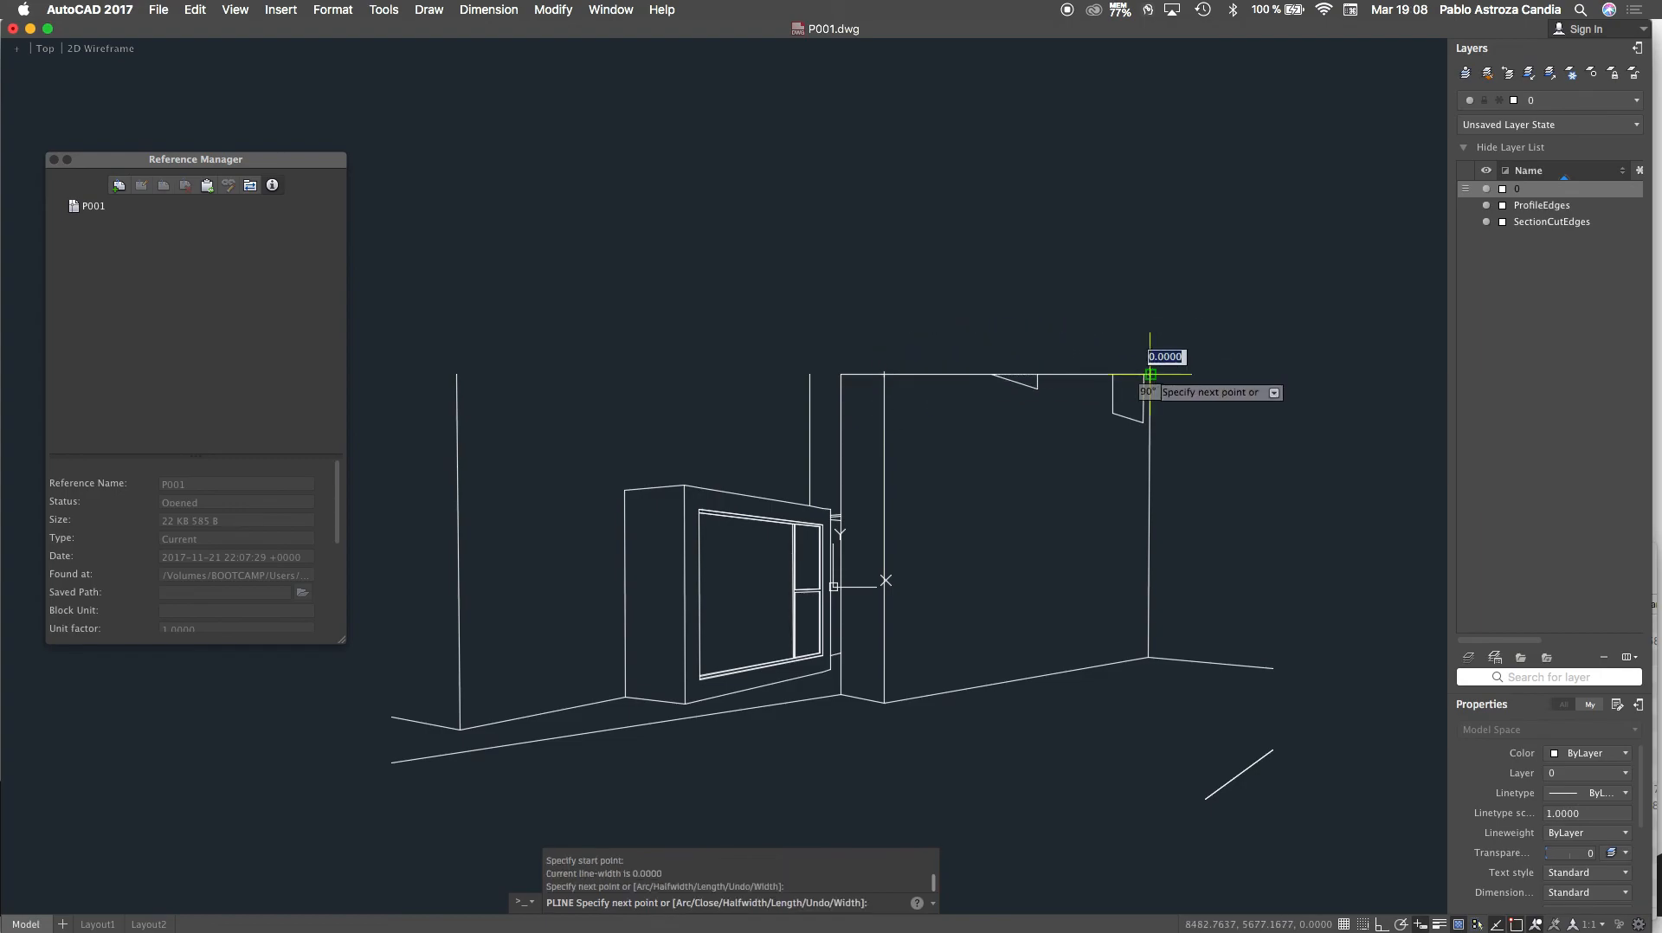
{"action": "key", "text": "Return"}
Hatch the narrow side and wide face of the tall wall together, with the hatch color set to ByLayer
{"action": "type", "text": "h"}
{"action": "key", "text": "Return"}
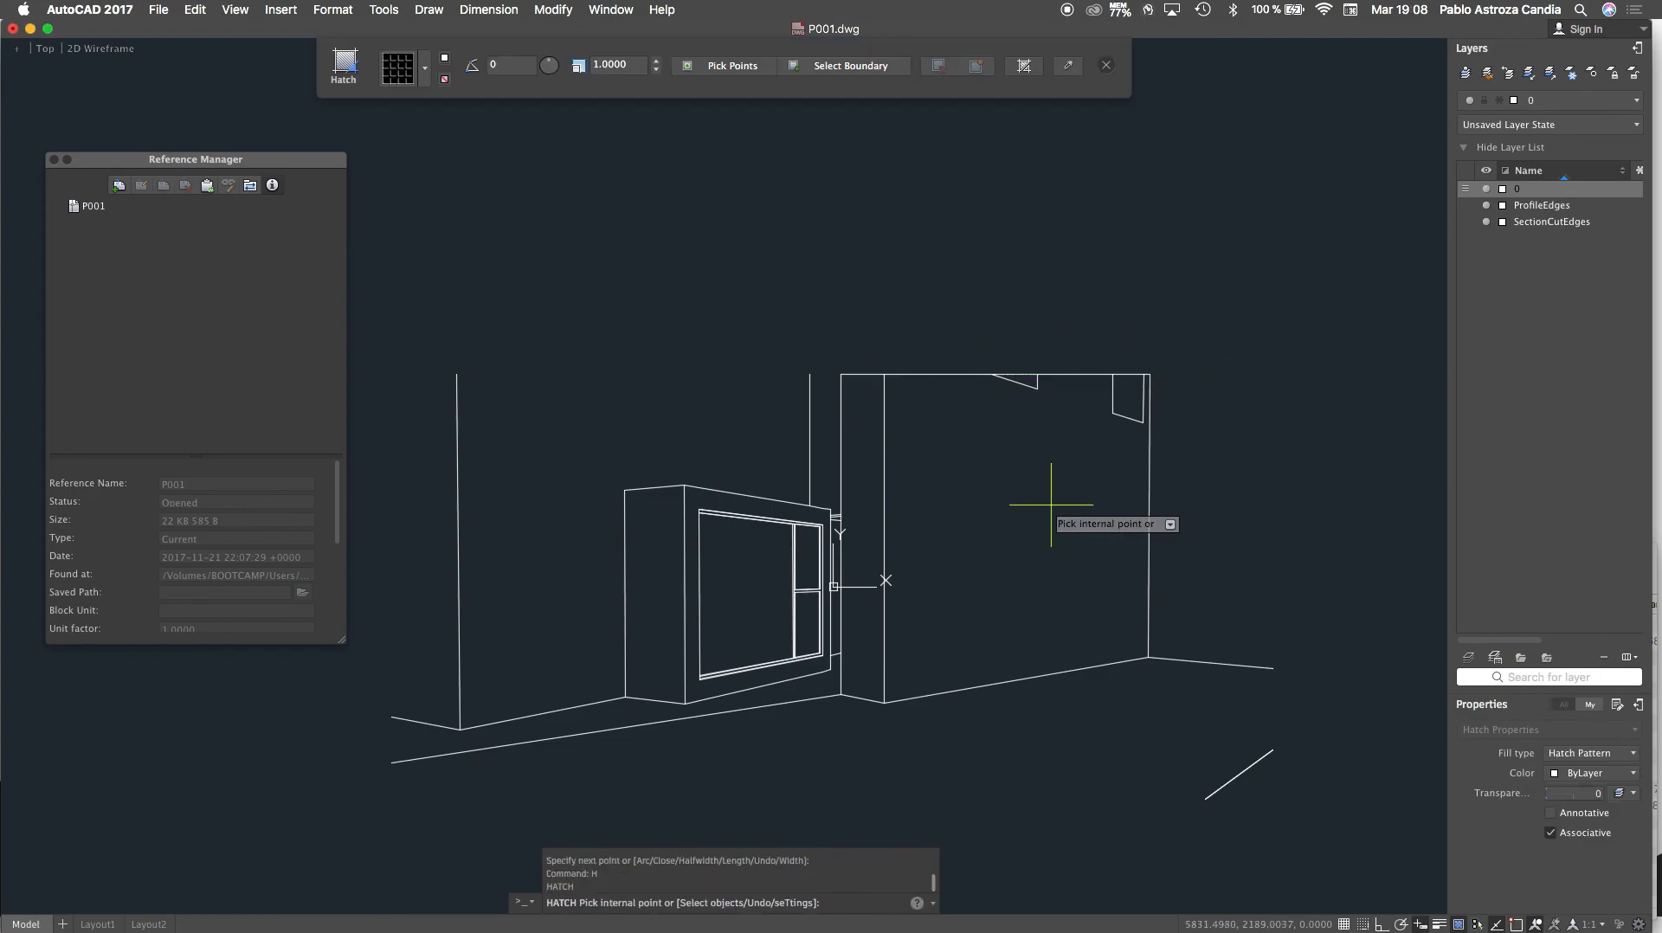
{"action": "left_click", "coordinate": [443, 67]}
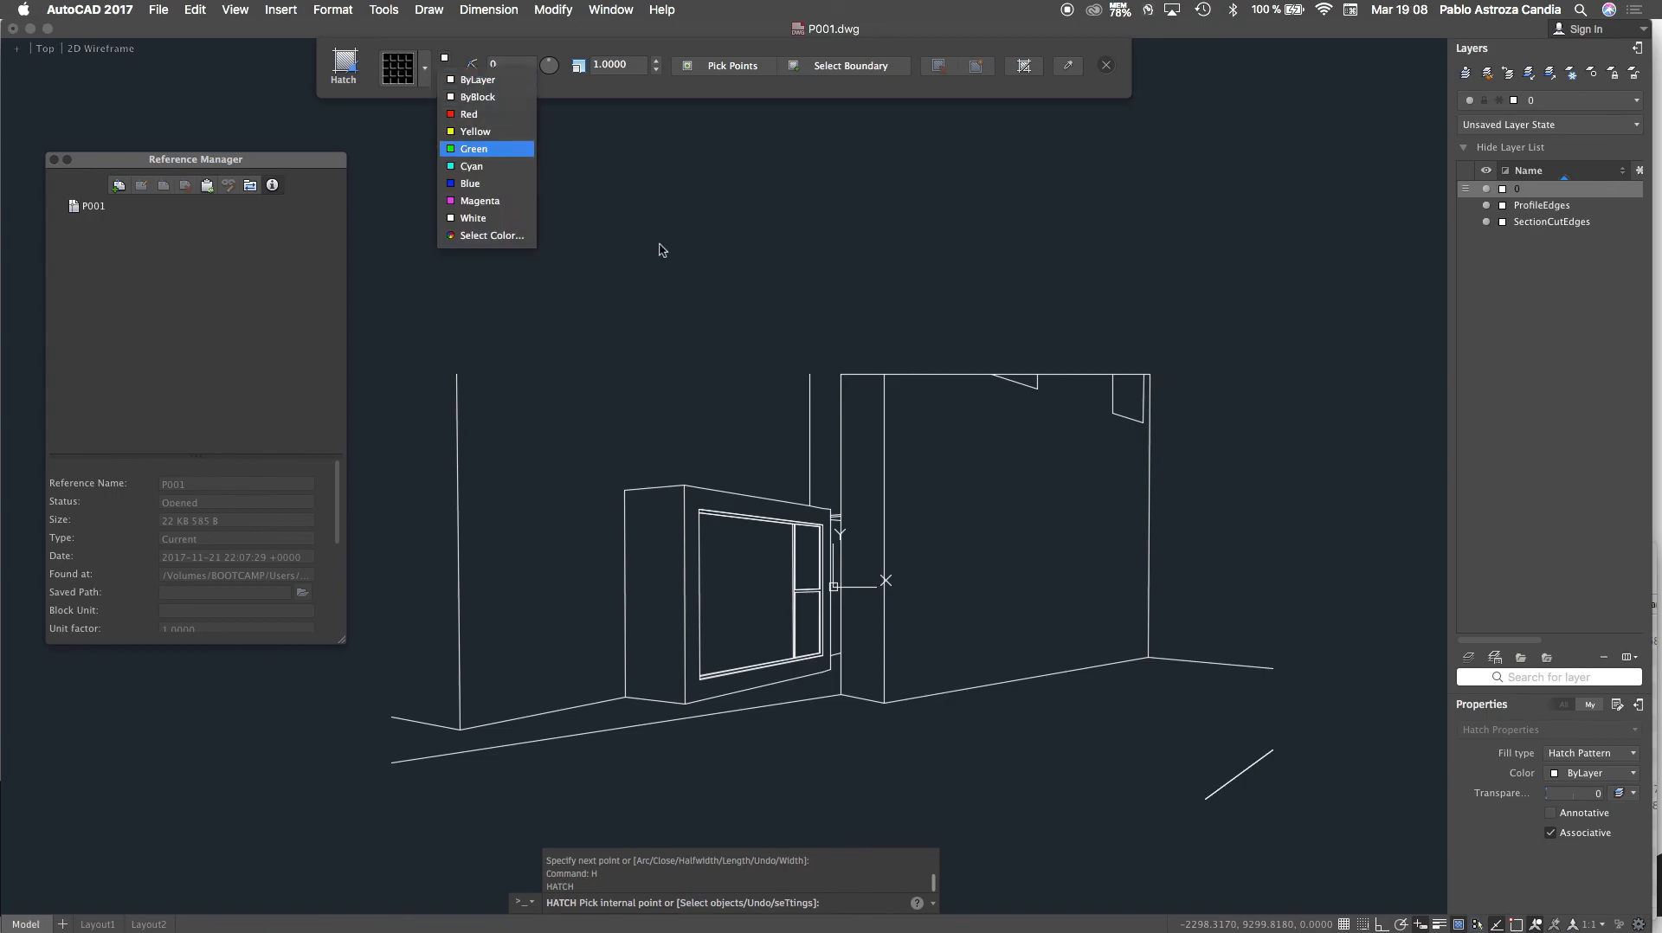
{"action": "key", "text": "Up"}
{"action": "key", "text": "Up"}
{"action": "key", "text": "Up"}
{"action": "key", "text": "Up"}
{"action": "key", "text": "Return"}
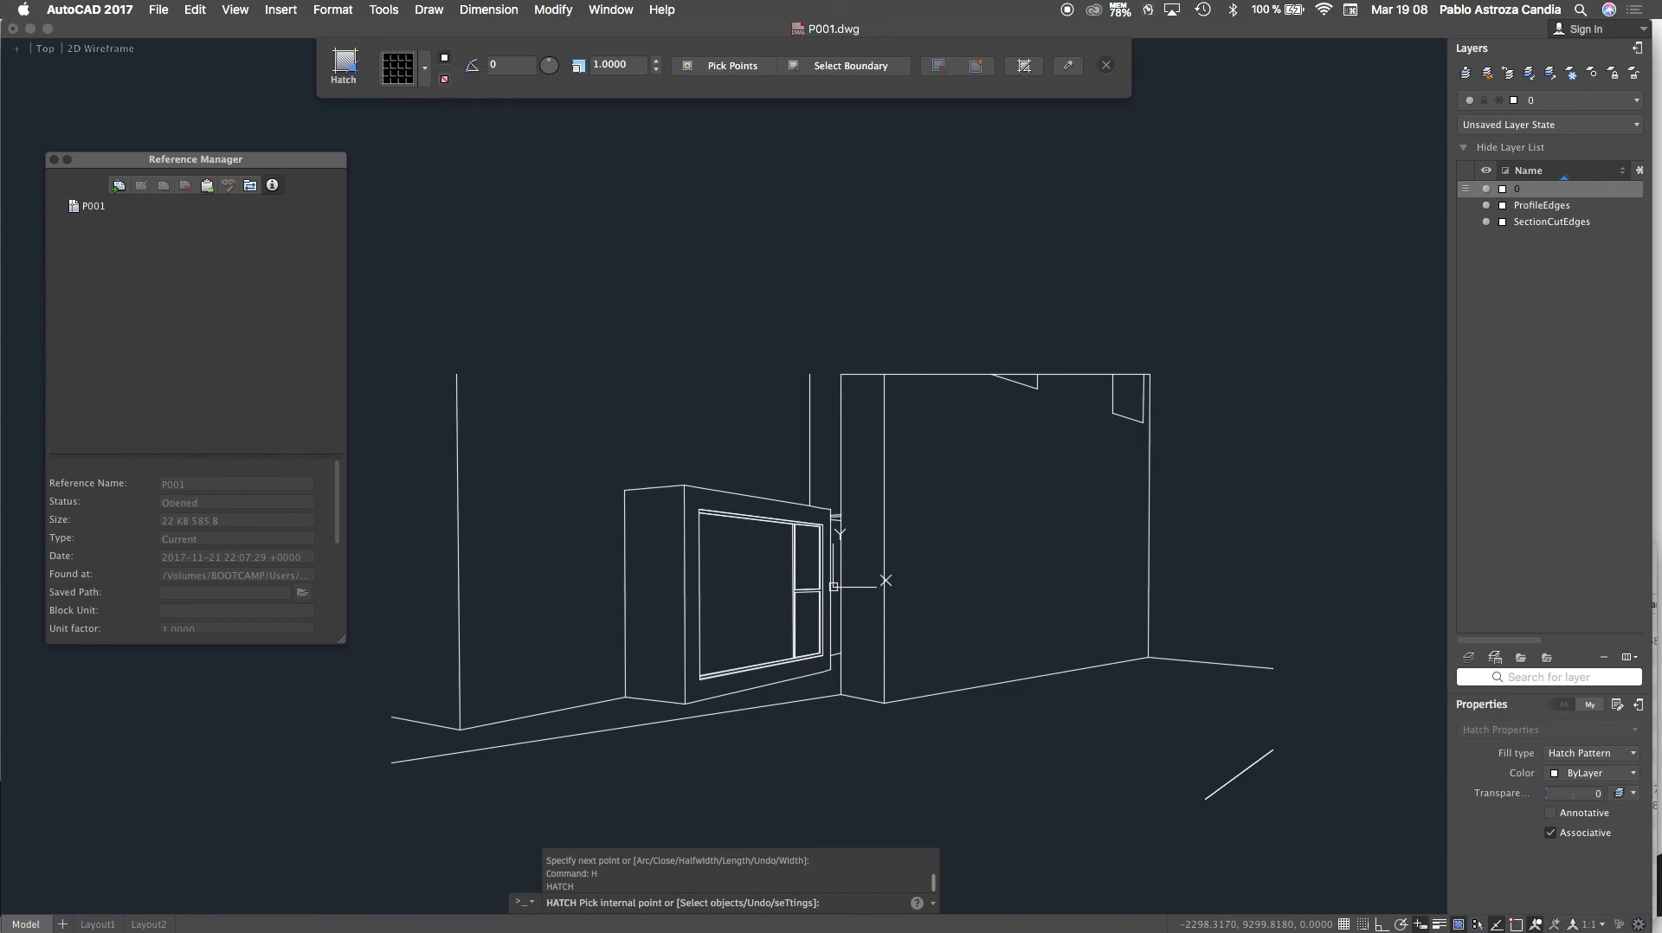
{"action": "left_click", "coordinate": [928, 438]}
{"action": "left_click", "coordinate": [857, 438]}
{"action": "key", "text": "Return"}
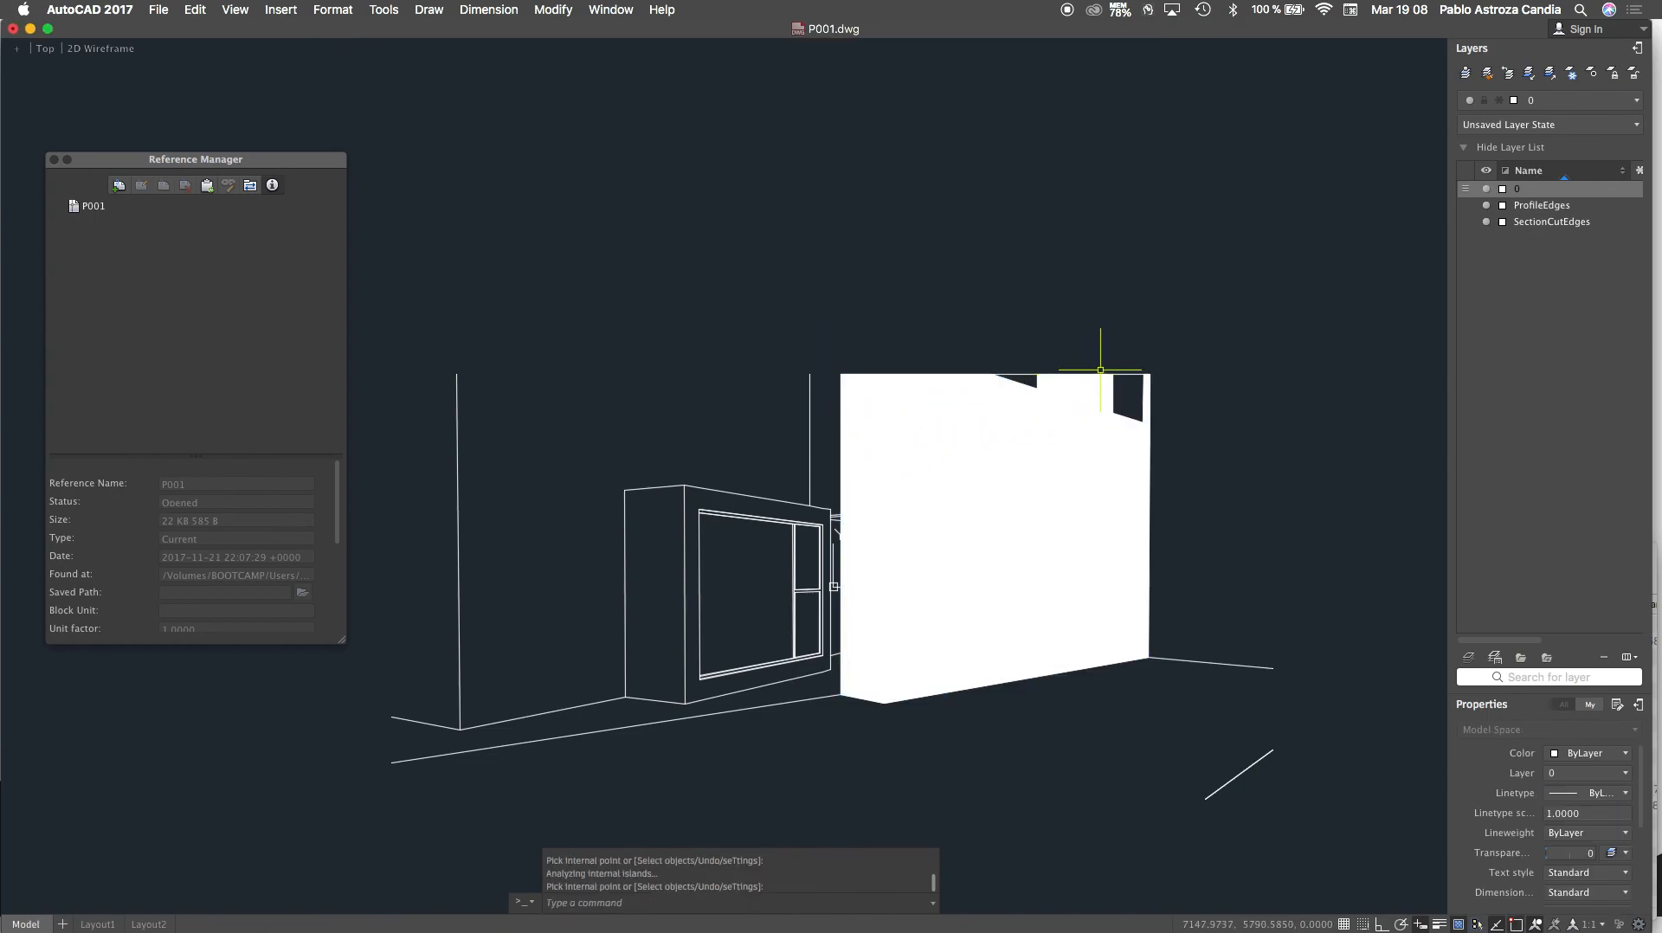
Erase the tall wall's closing line at the upper edge and the shared hatch covering both of its faces
{"action": "left_click", "coordinate": [1124, 372]}
{"action": "key", "text": "Delete"}
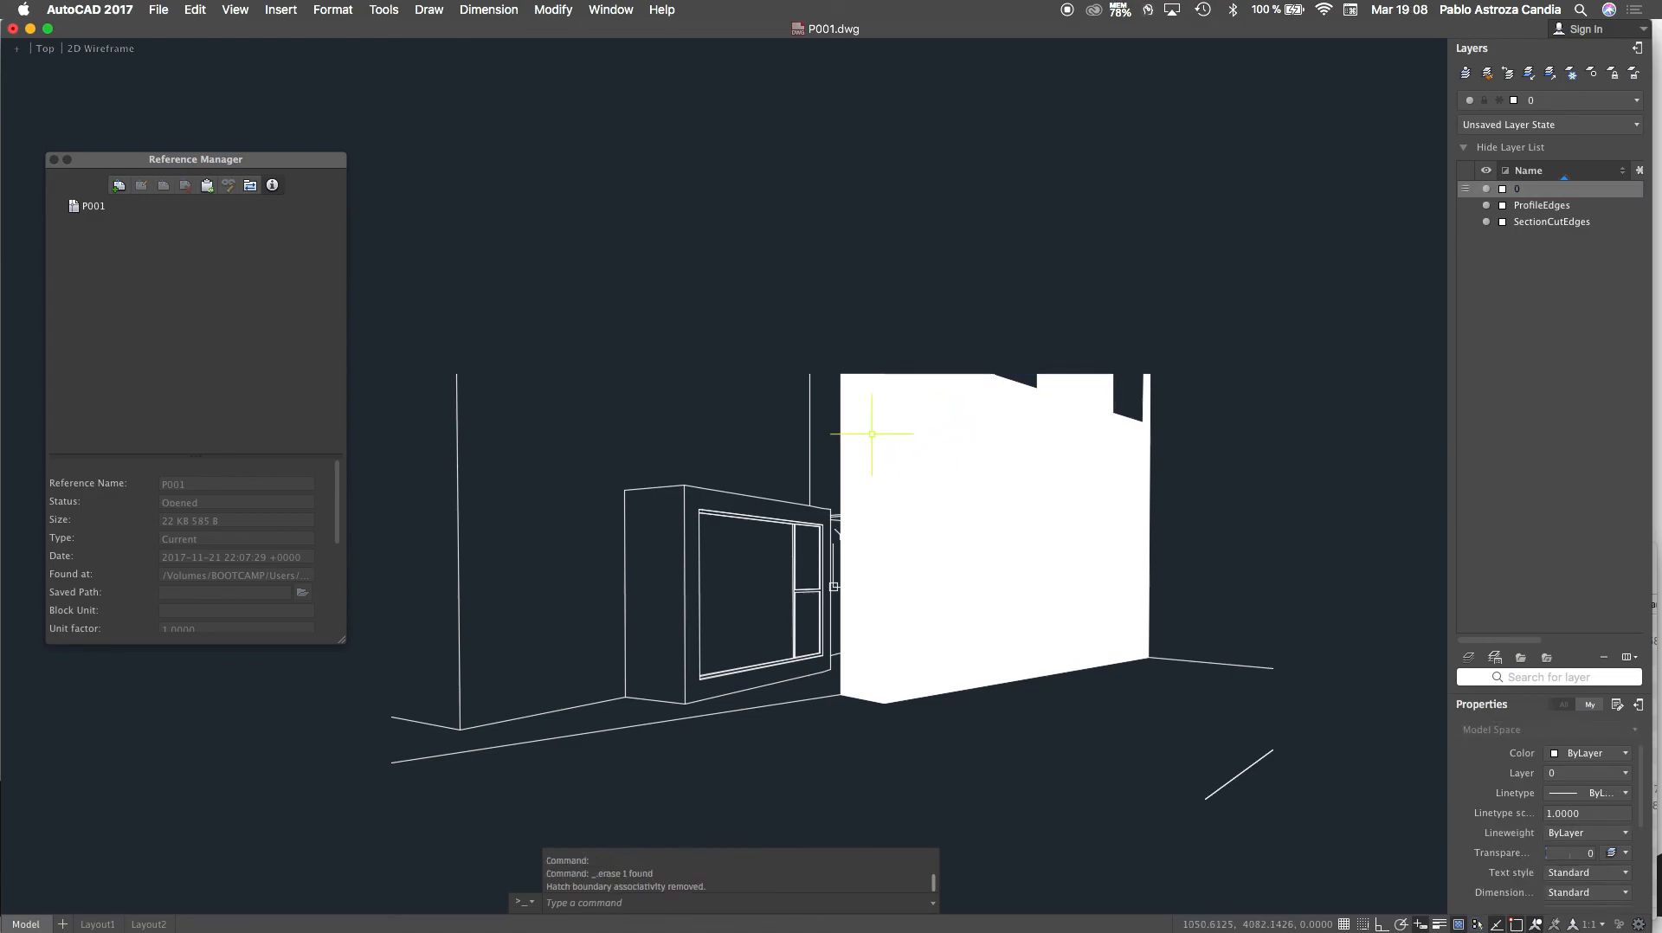
{"action": "left_click", "coordinate": [866, 433]}
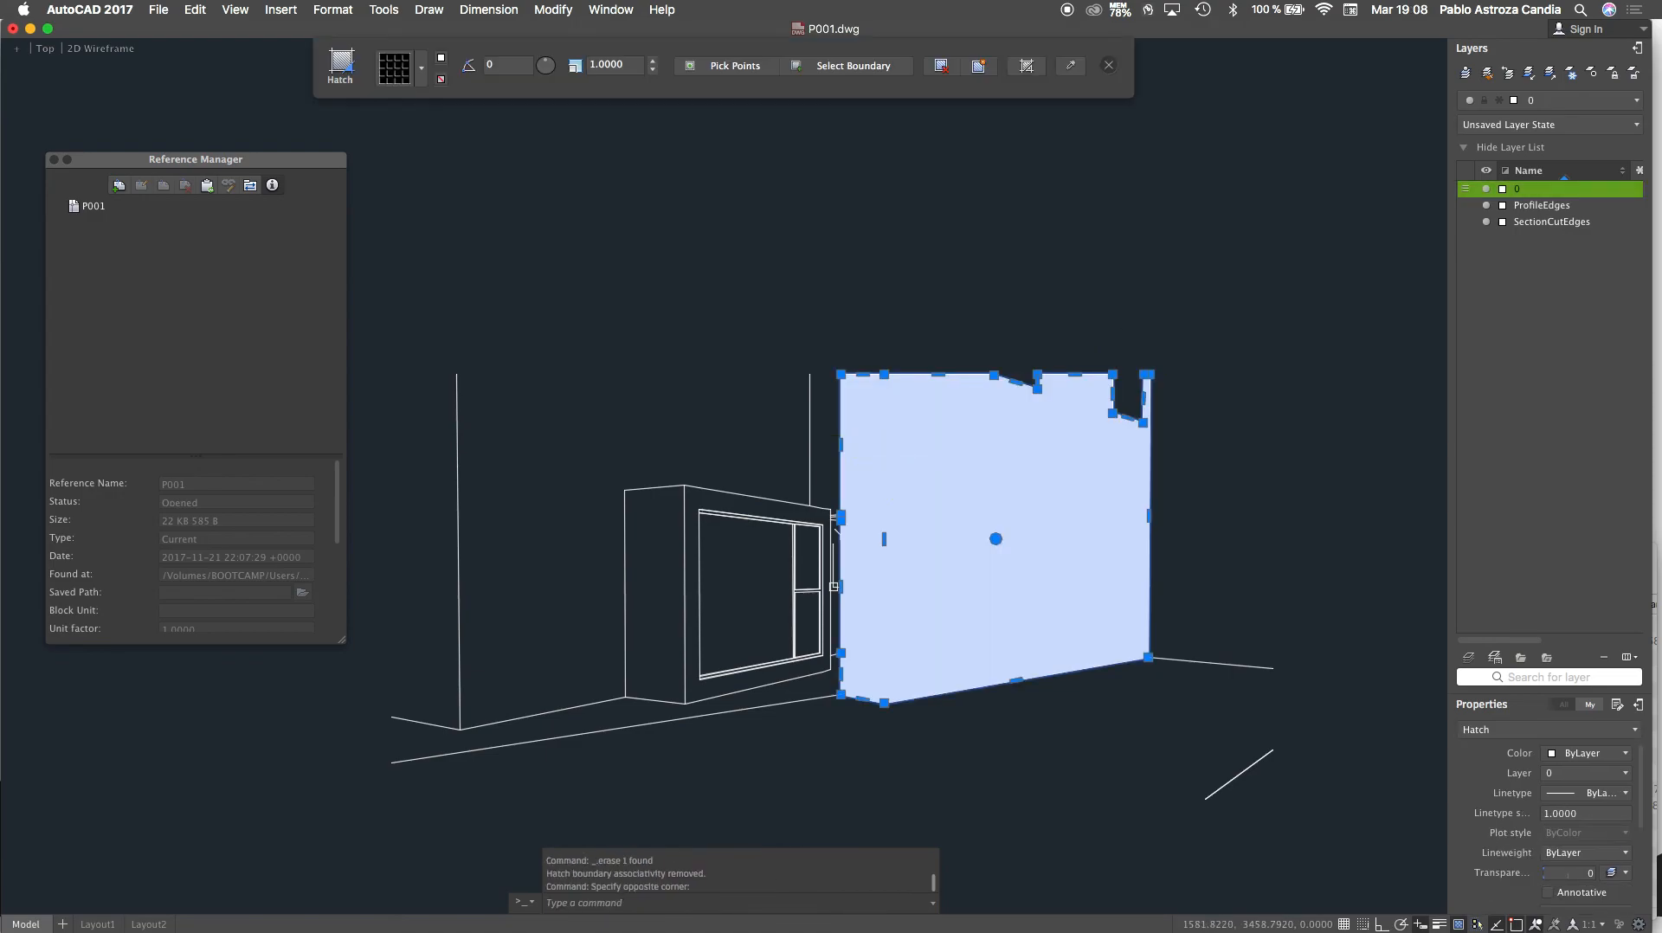
{"action": "key", "text": "Escape"}
{"action": "left_click", "coordinate": [909, 463]}
{"action": "key", "text": "Delete"}
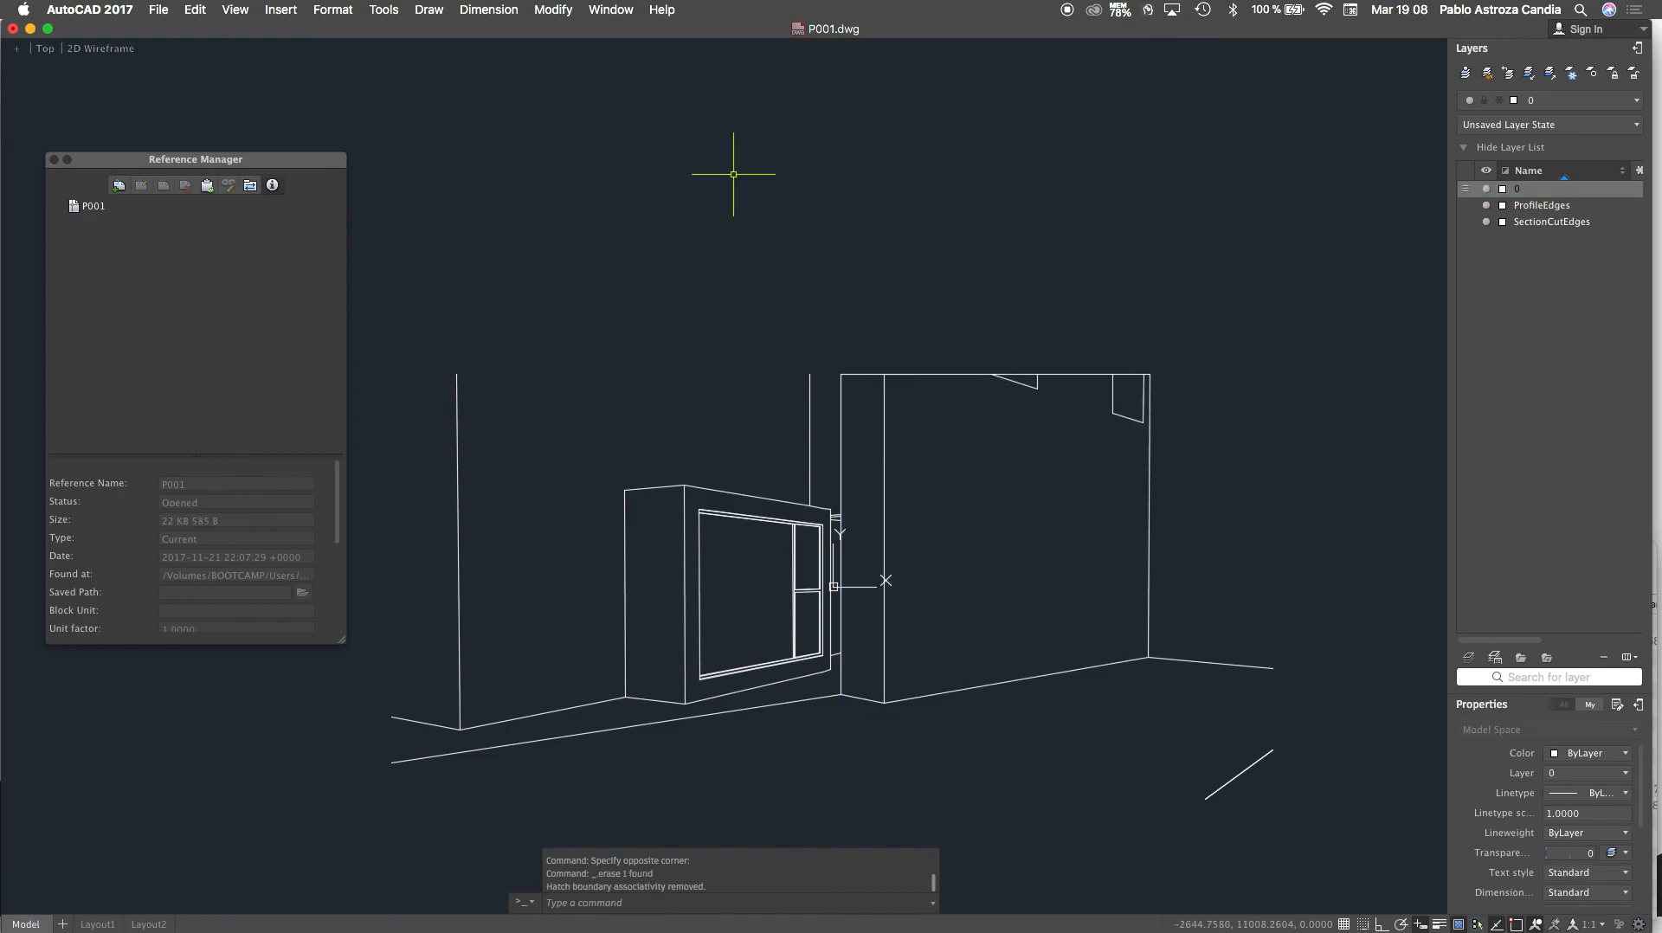
Fill the tall wall's wide face and narrow side with separate Solid hatches in color ByLayer
{"action": "type", "text": "h"}
{"action": "key", "text": "Return"}
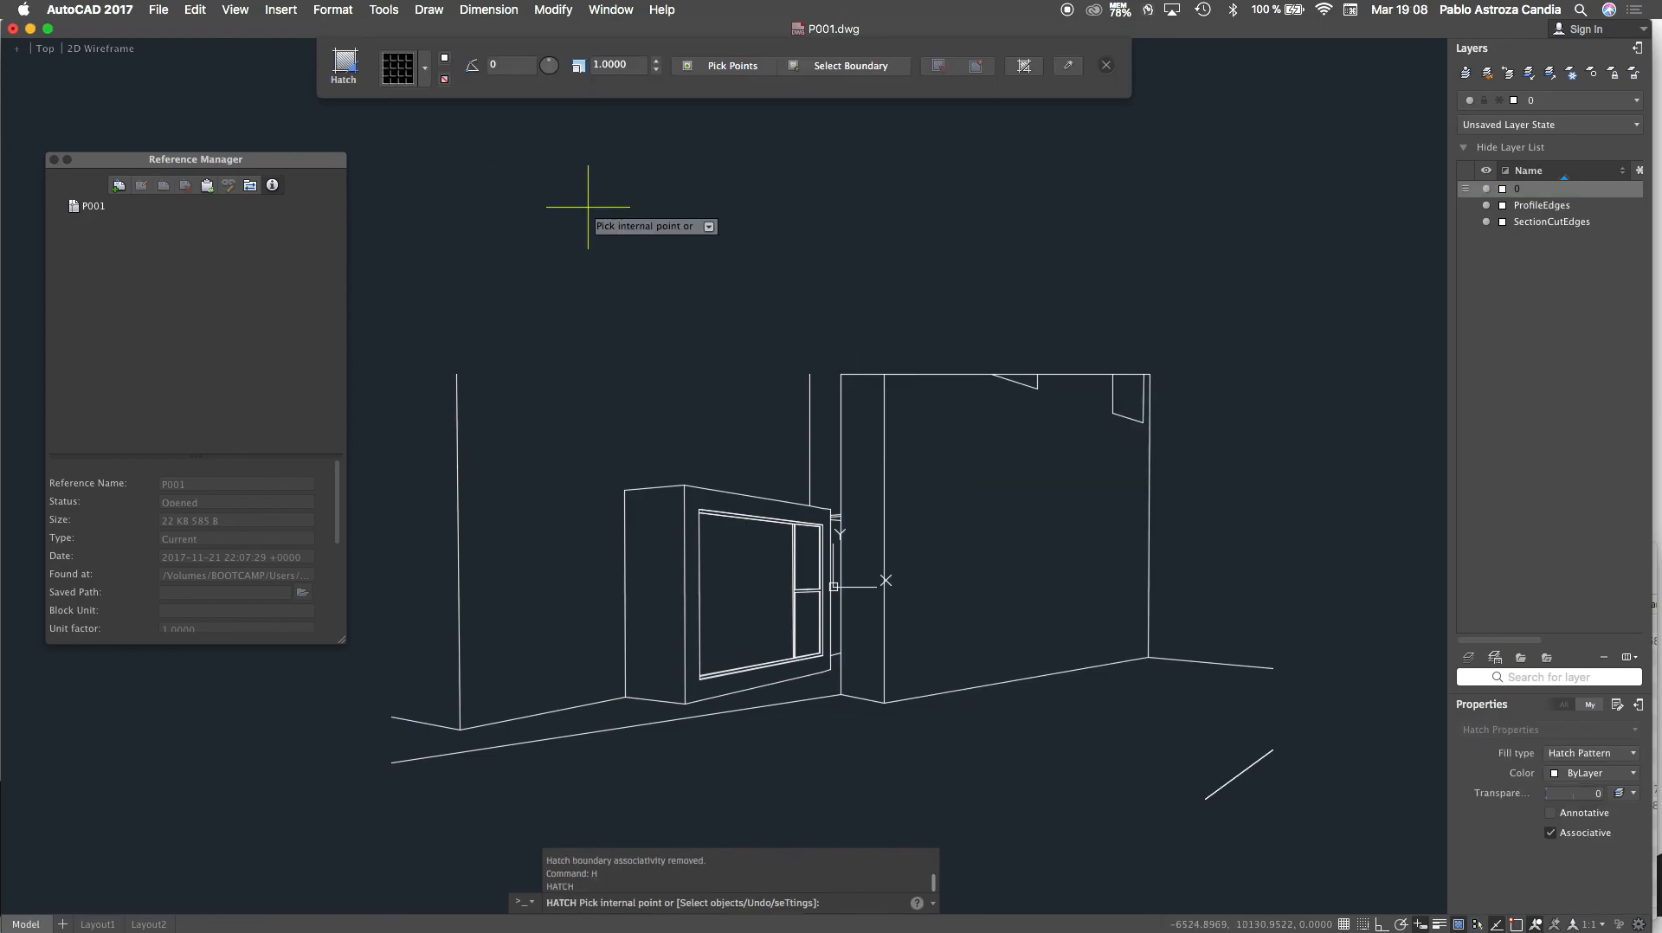
{"action": "left_click", "coordinate": [446, 58]}
{"action": "left_click", "coordinate": [947, 455]}
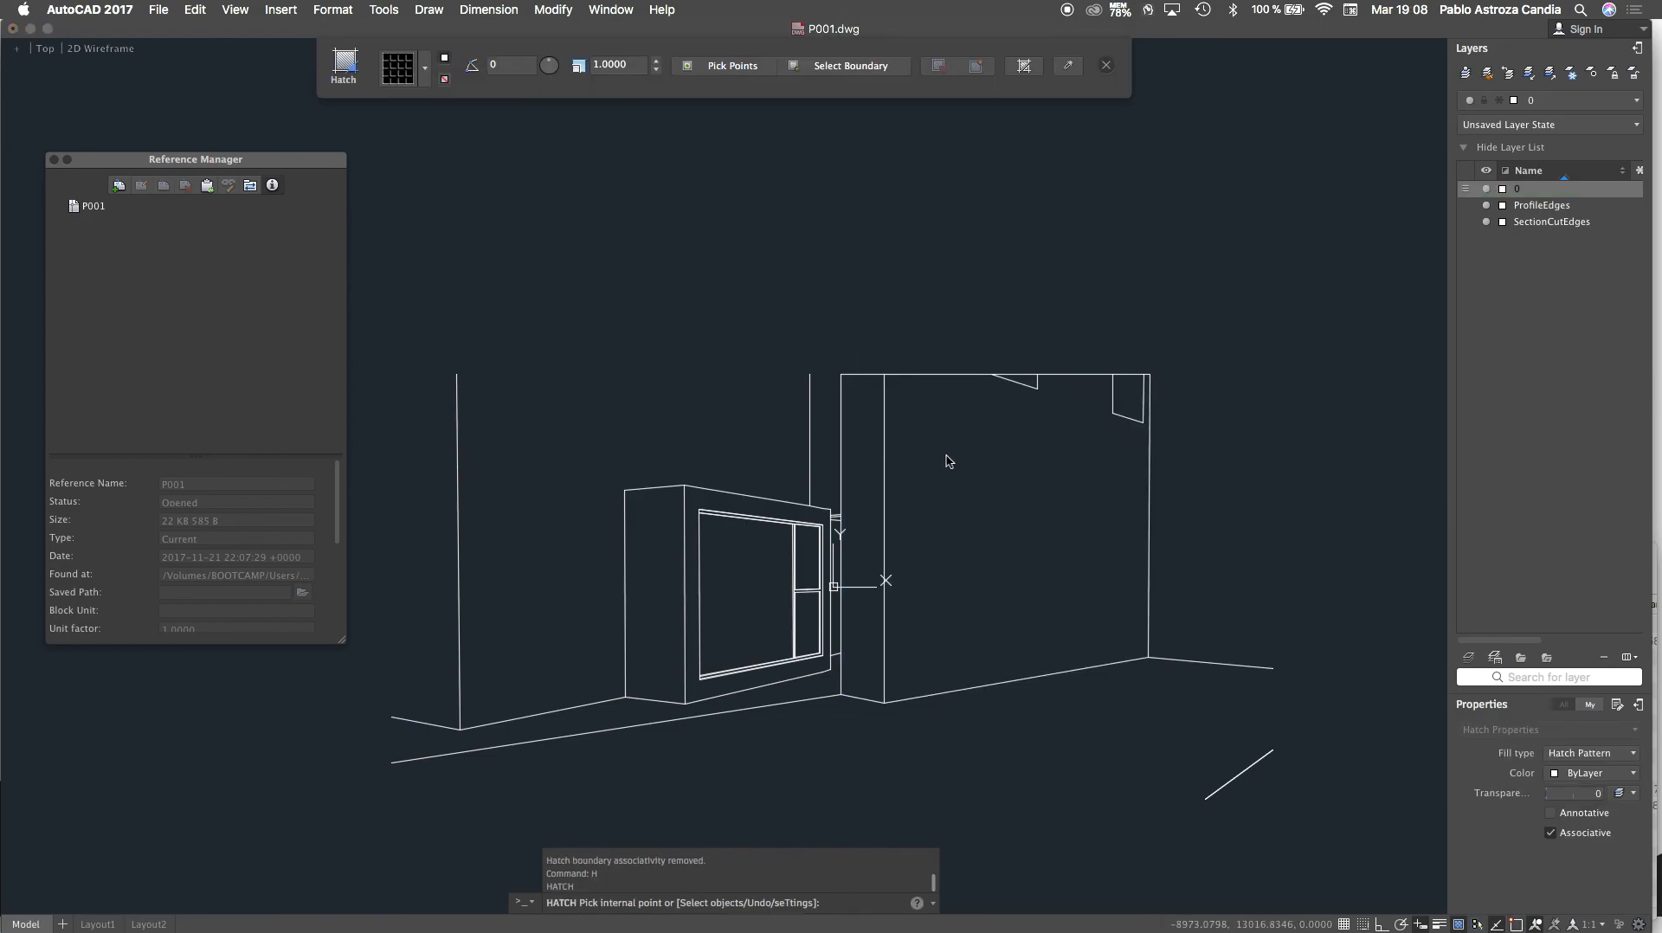
{"action": "left_click", "coordinate": [444, 58]}
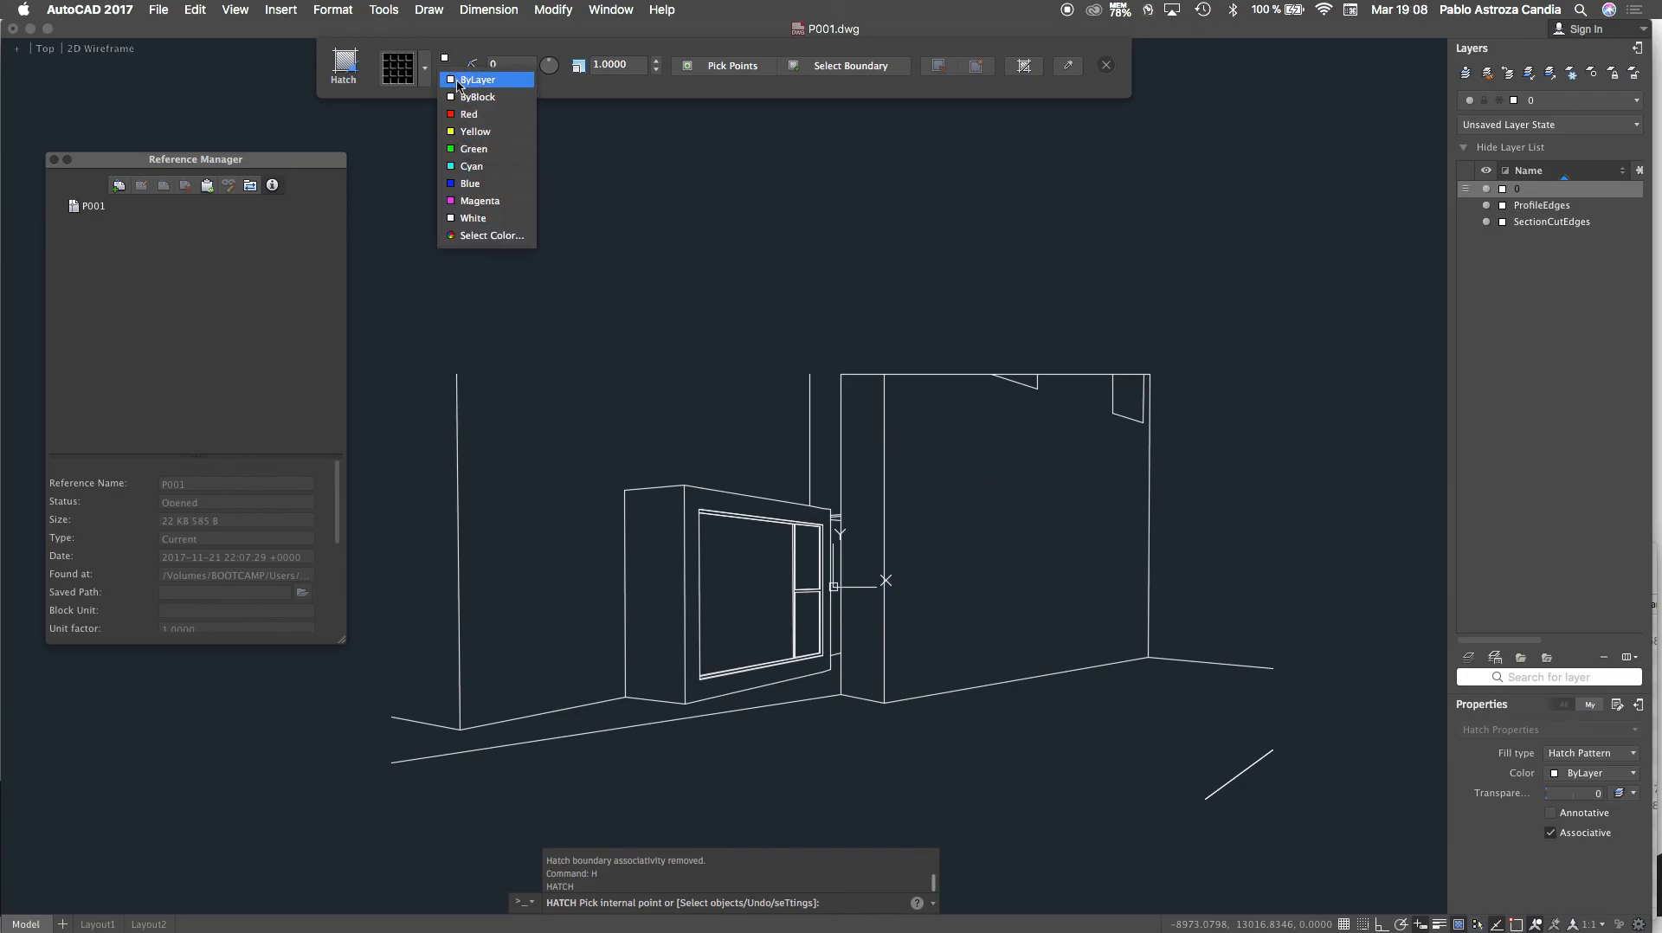
{"action": "left_click", "coordinate": [458, 80]}
{"action": "left_click", "coordinate": [424, 68]}
{"action": "left_click", "coordinate": [407, 105]}
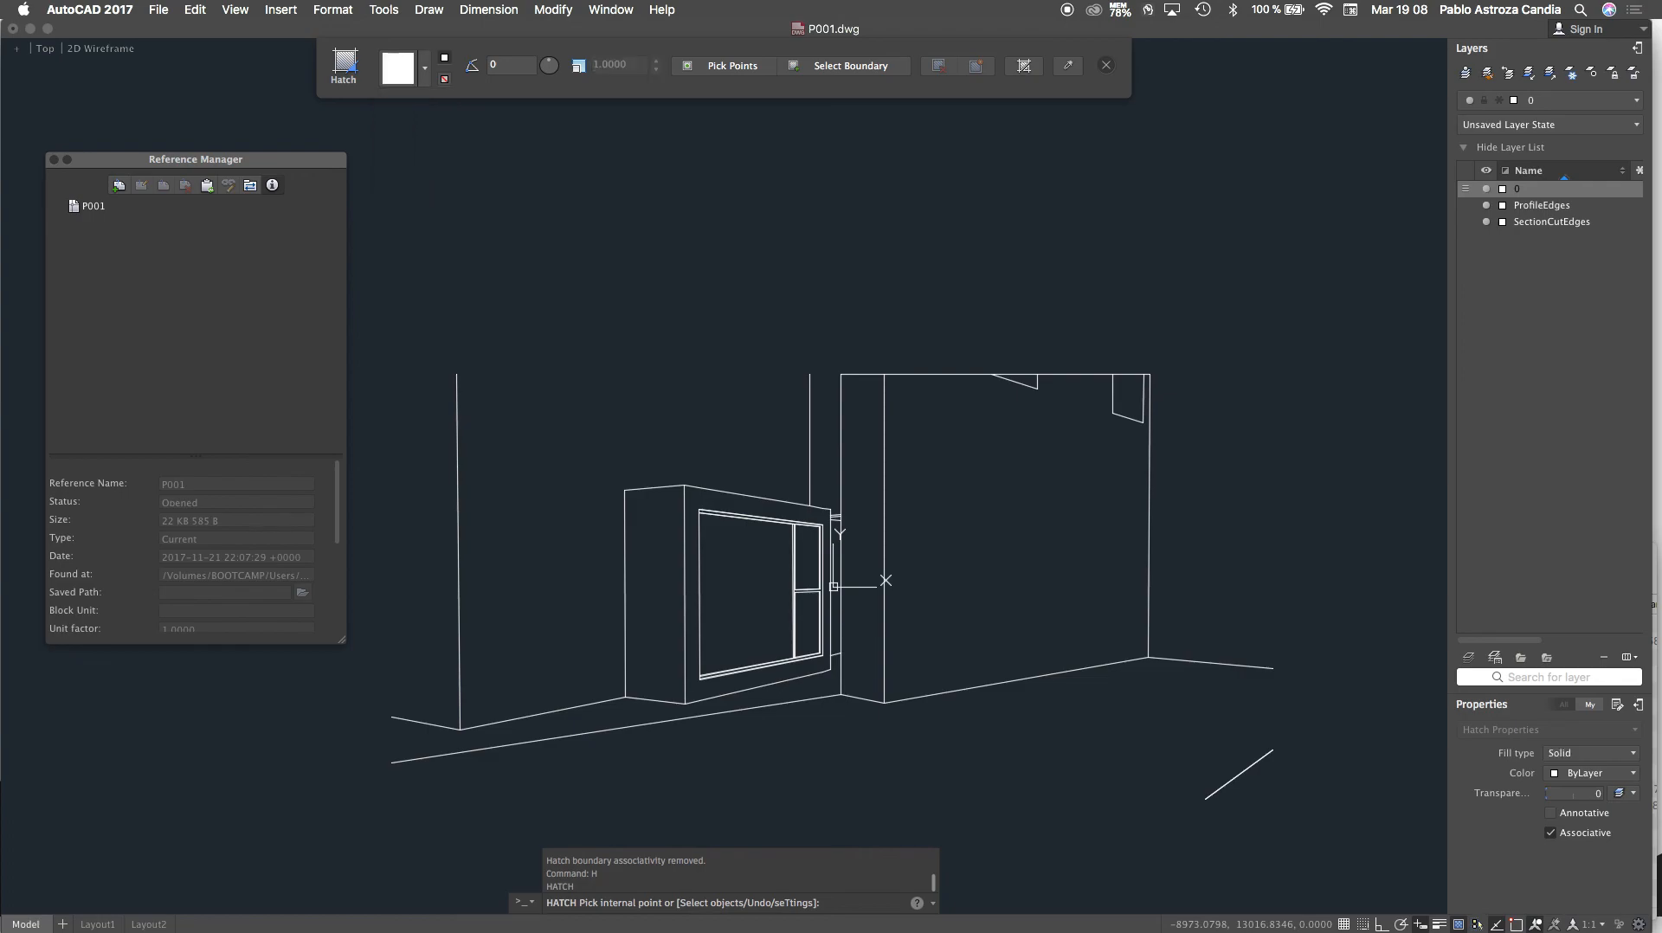
{"action": "left_click", "coordinate": [1000, 502]}
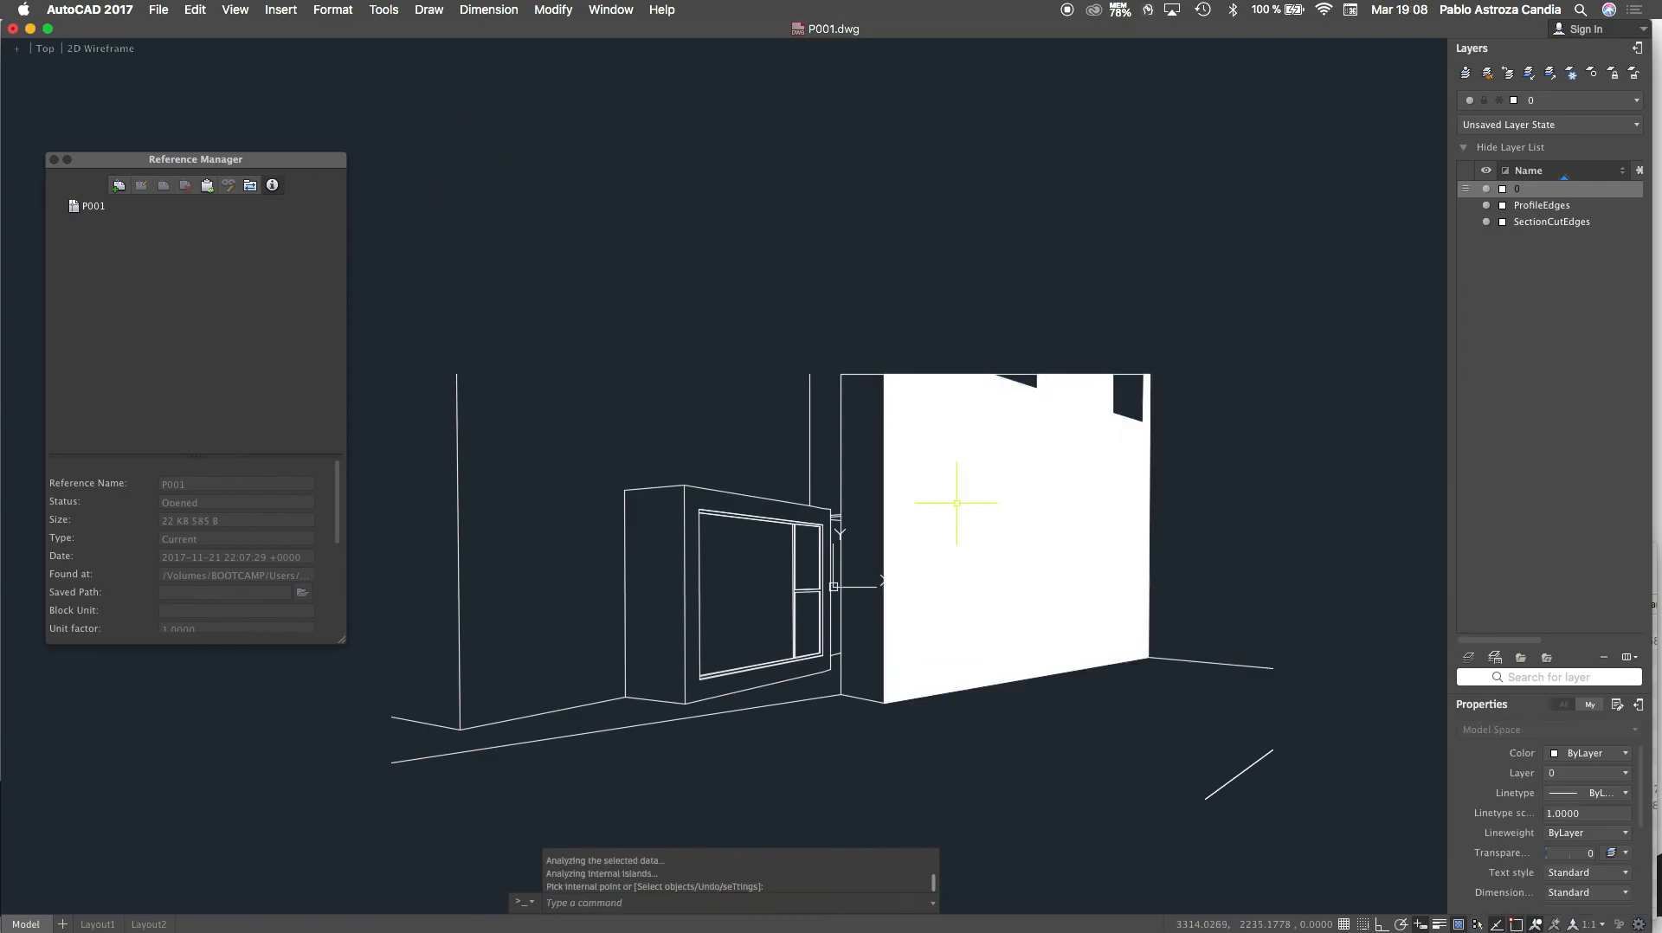
{"action": "left_click", "coordinate": [857, 467]}
{"action": "key", "text": "Return"}
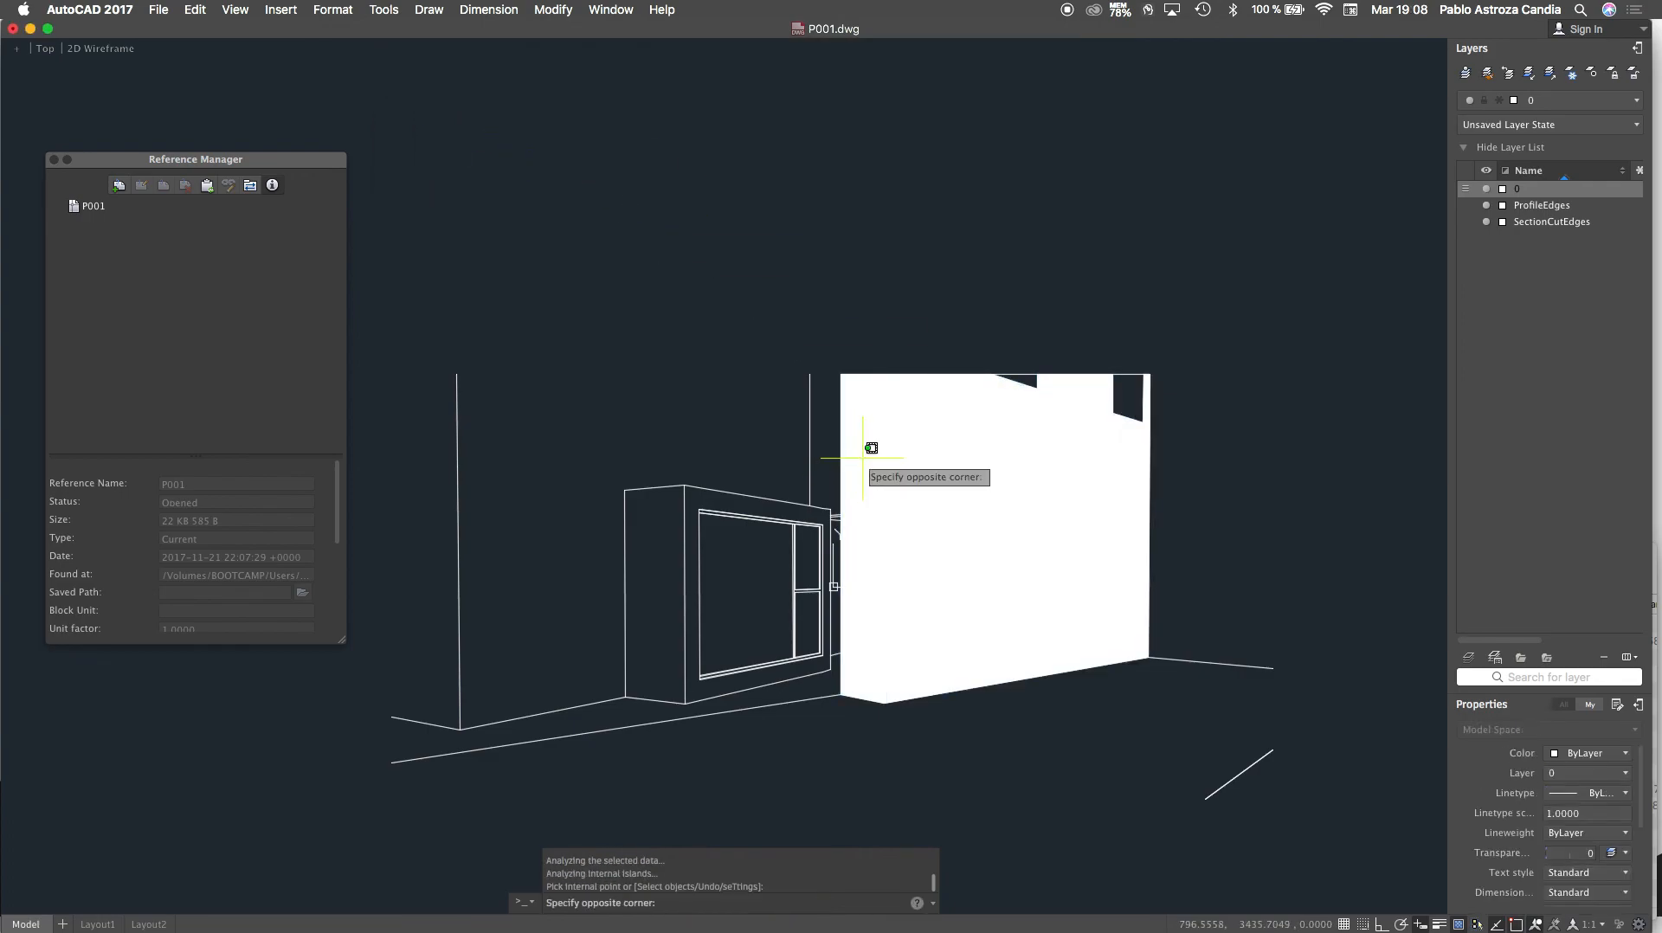
Recolor the hatch on the tall wall's narrow side to a grey true color, about 170,170,170
{"action": "left_click", "coordinate": [852, 467]}
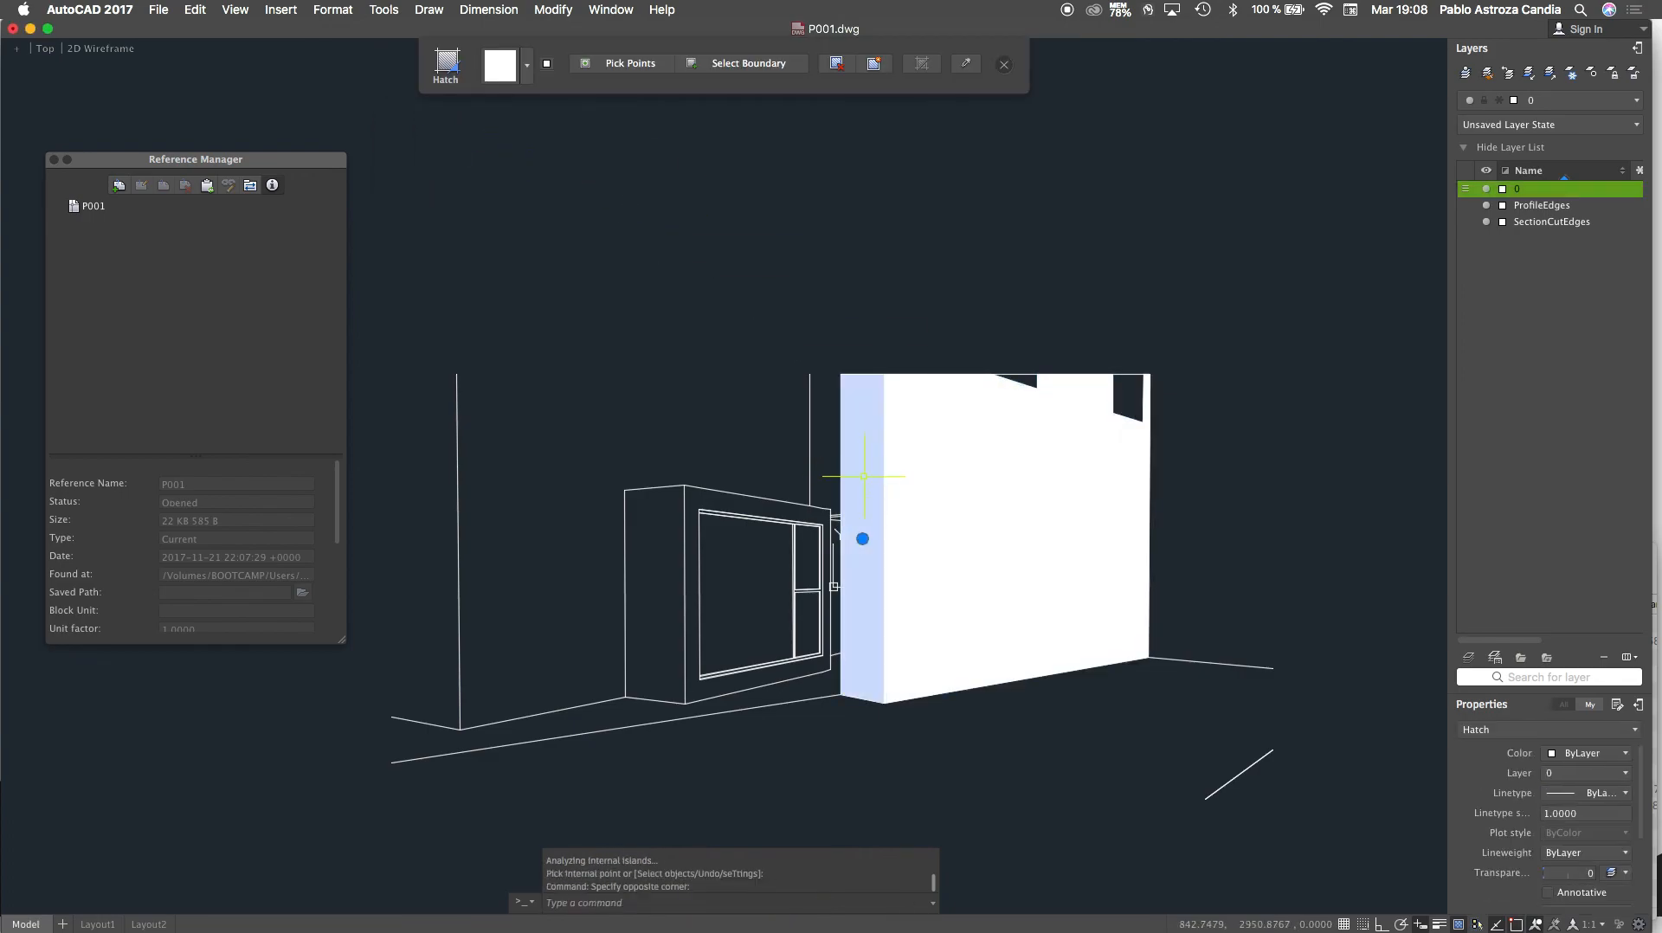
{"action": "left_click", "coordinate": [546, 66]}
{"action": "left_click", "coordinate": [595, 247]}
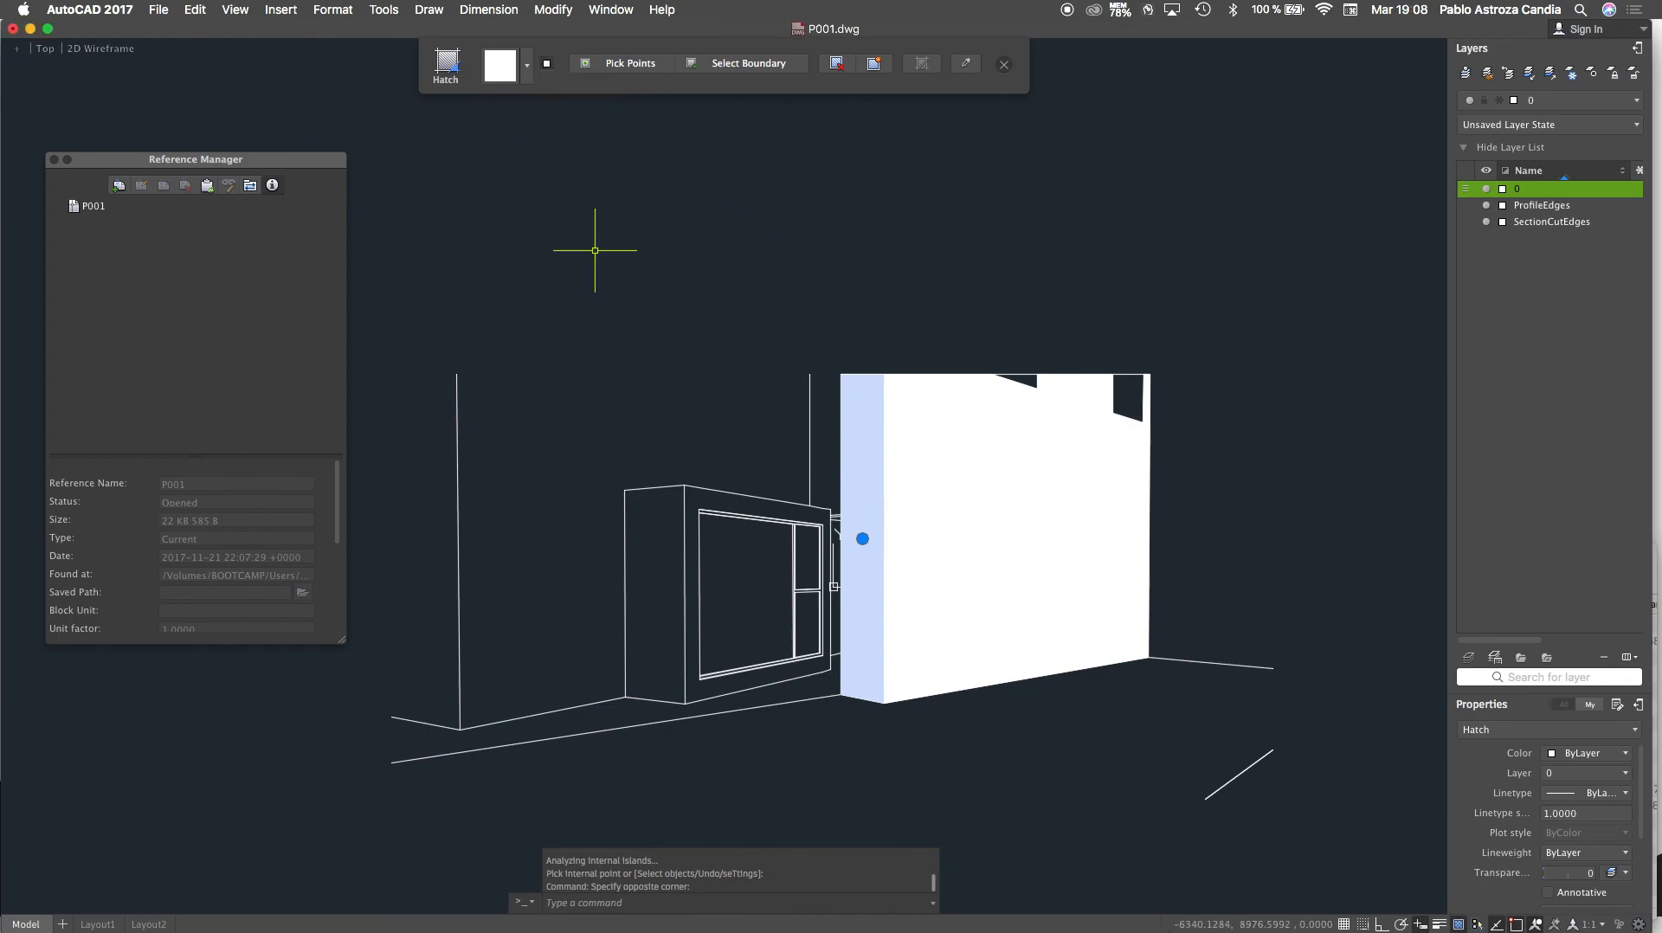
{"action": "left_click", "coordinate": [547, 65]}
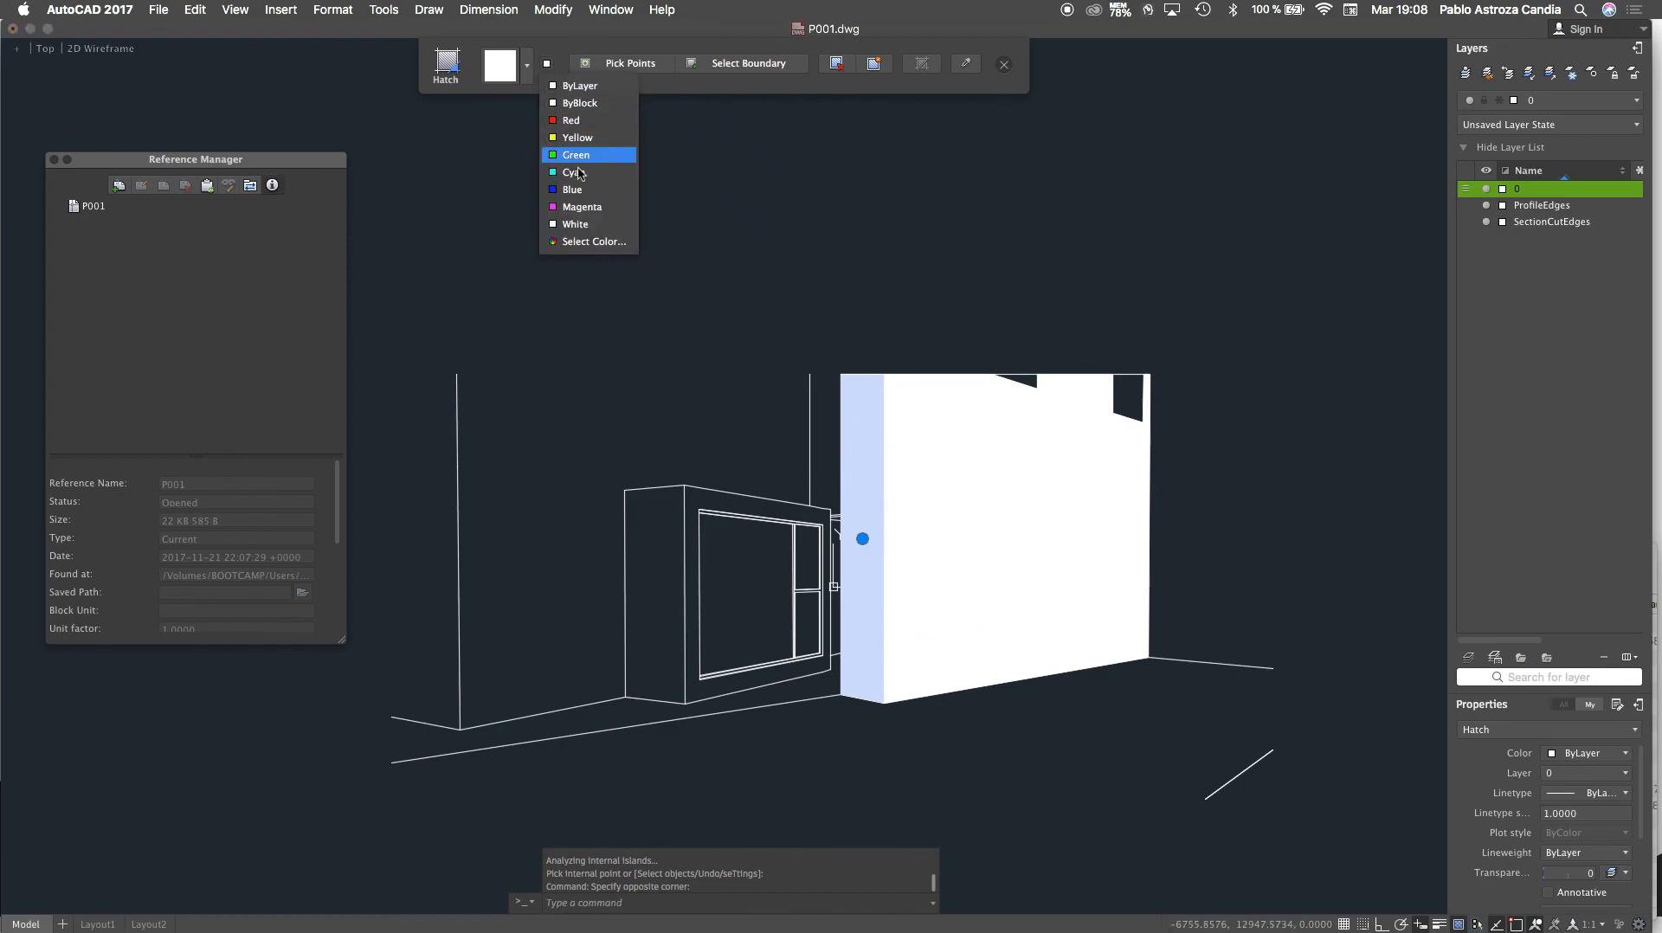
{"action": "left_click", "coordinate": [592, 243]}
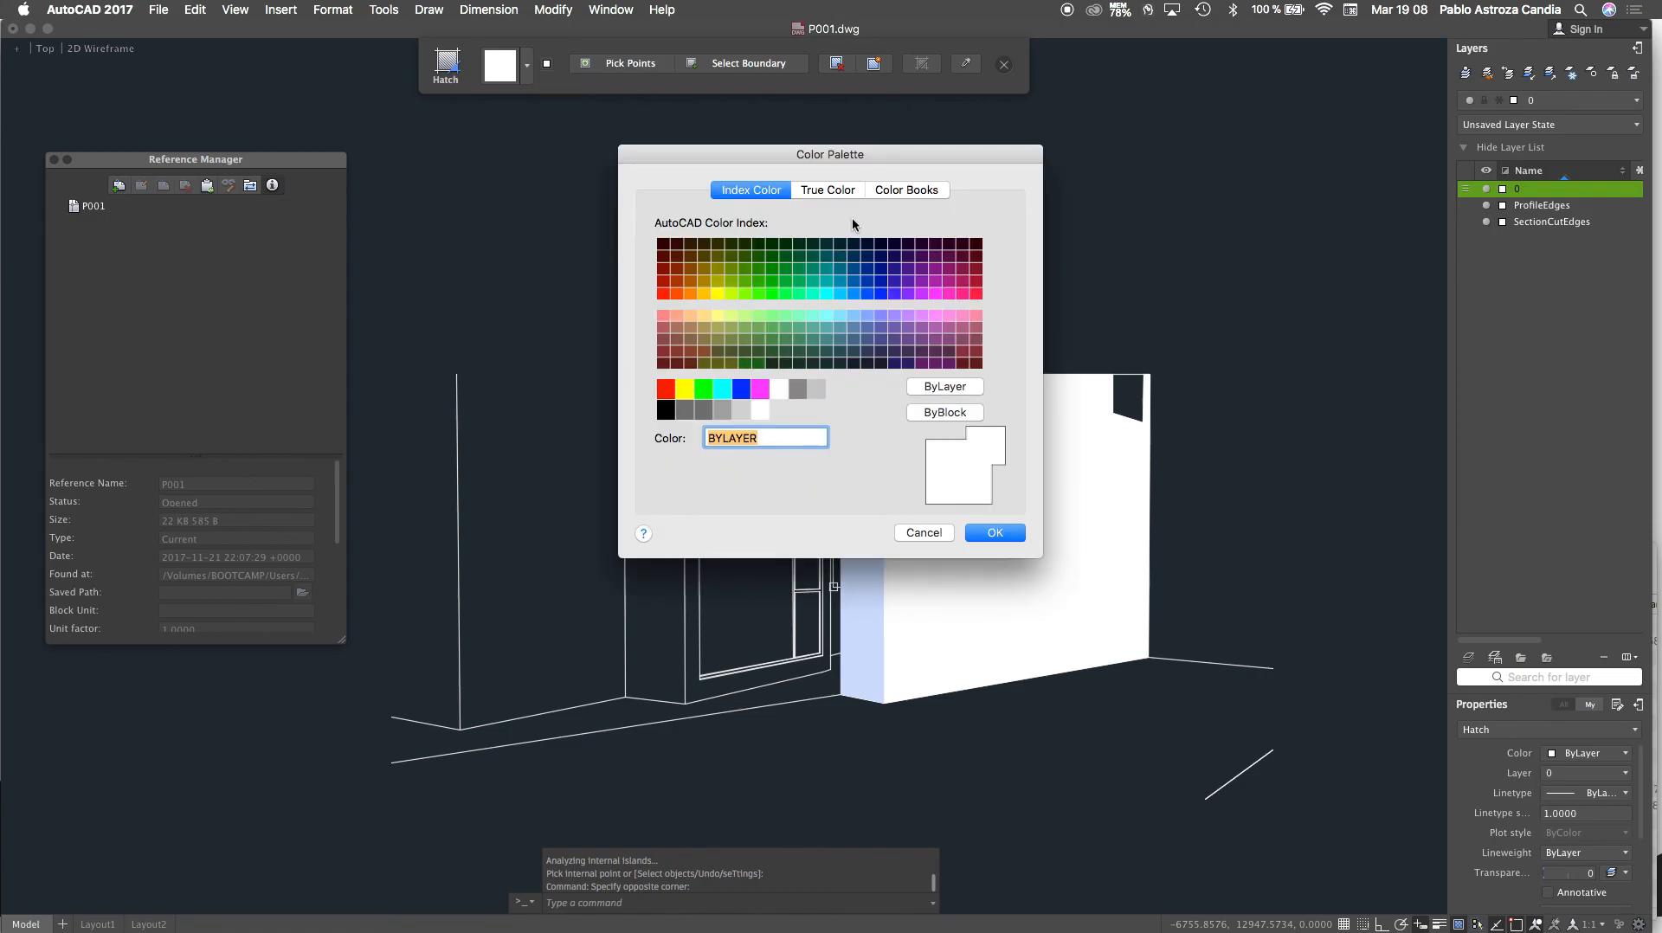
{"action": "left_click", "coordinate": [836, 192]}
{"action": "left_click_drag", "start_coordinate": [863, 295], "coordinate": [862, 317]}
{"action": "left_click", "coordinate": [995, 533]}
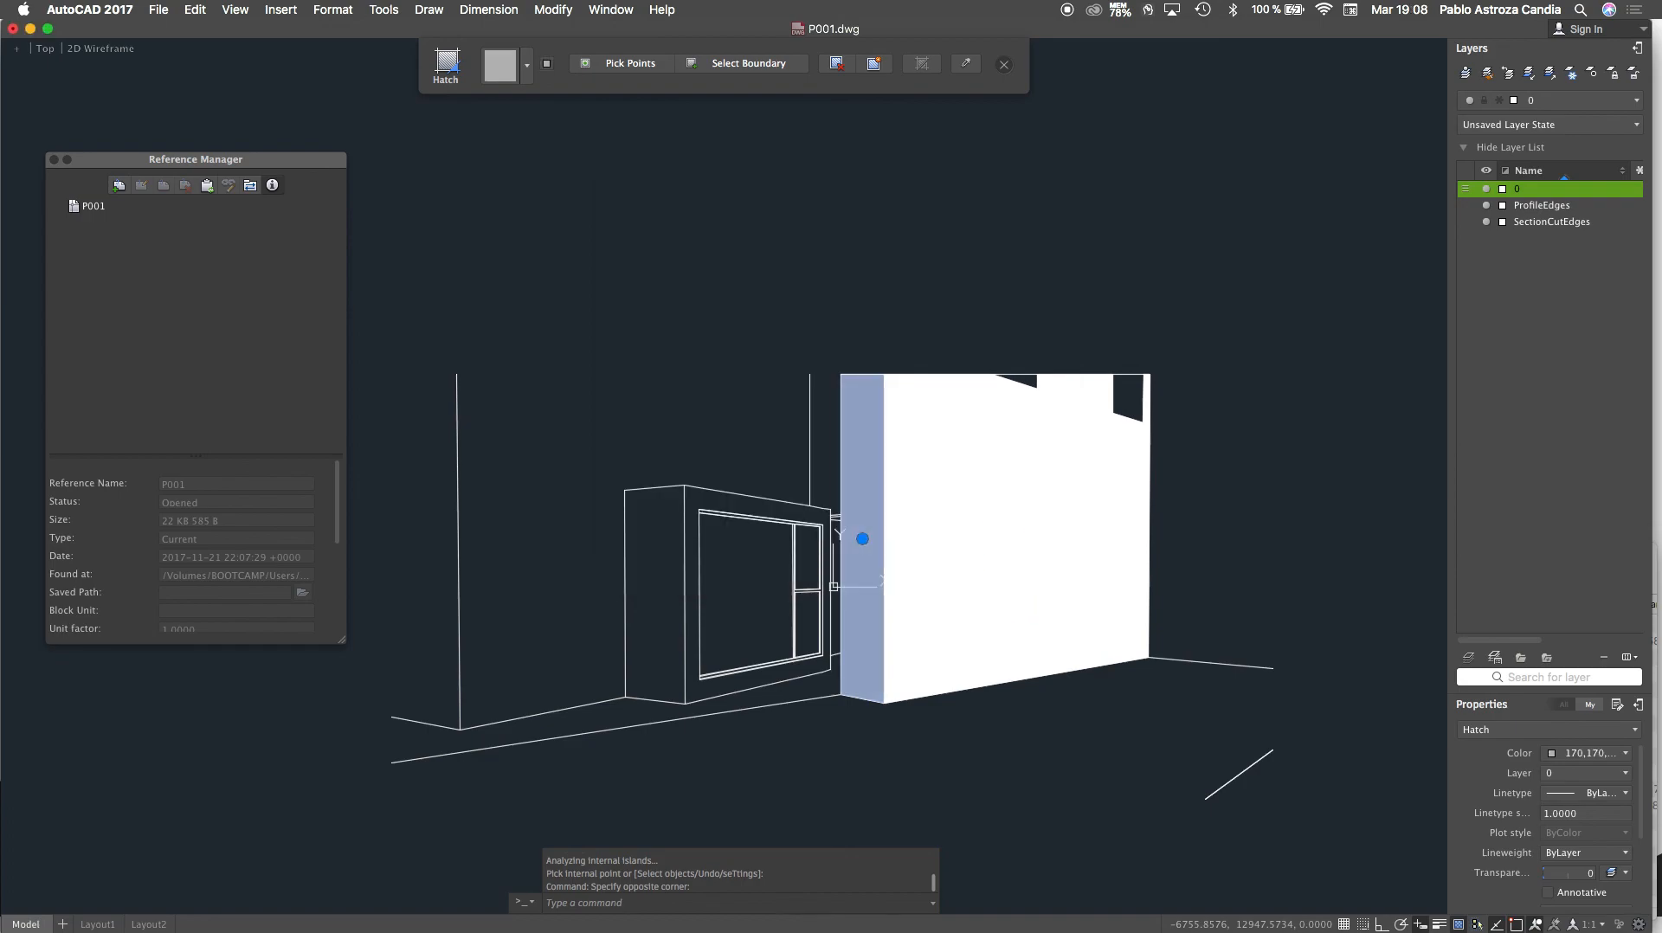
Recolor the hatch on the tall wall's wide face to a darker grey true color, 110,110,110
{"action": "key", "text": "Escape"}
{"action": "left_click", "coordinate": [964, 530]}
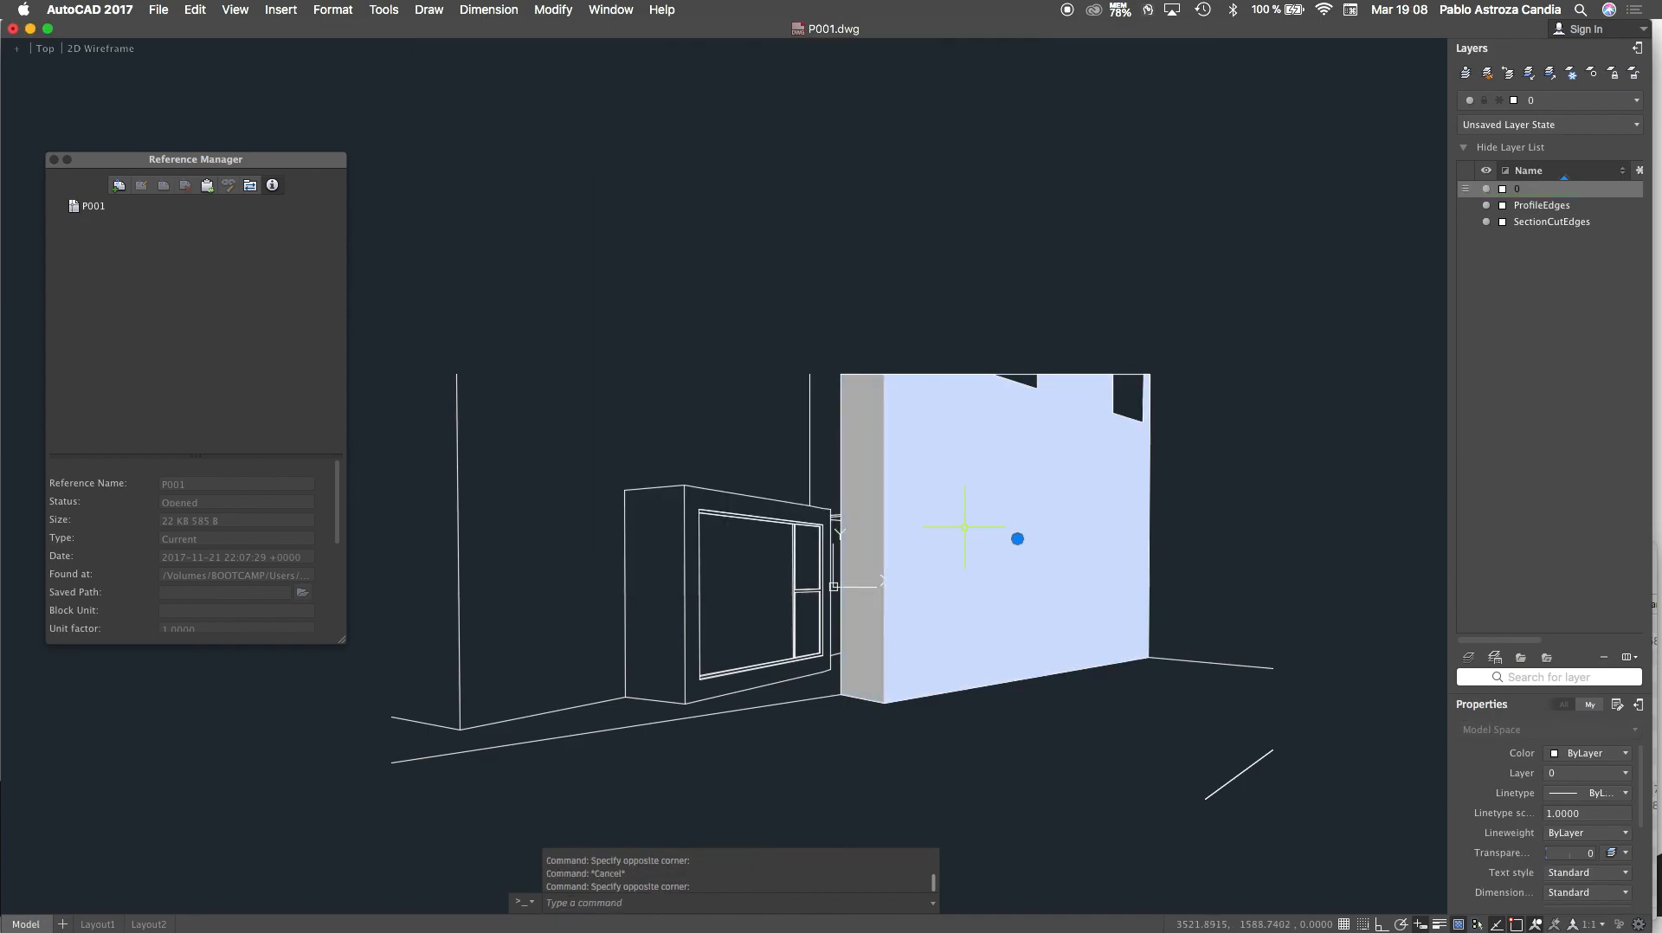
{"action": "left_click", "coordinate": [548, 64]}
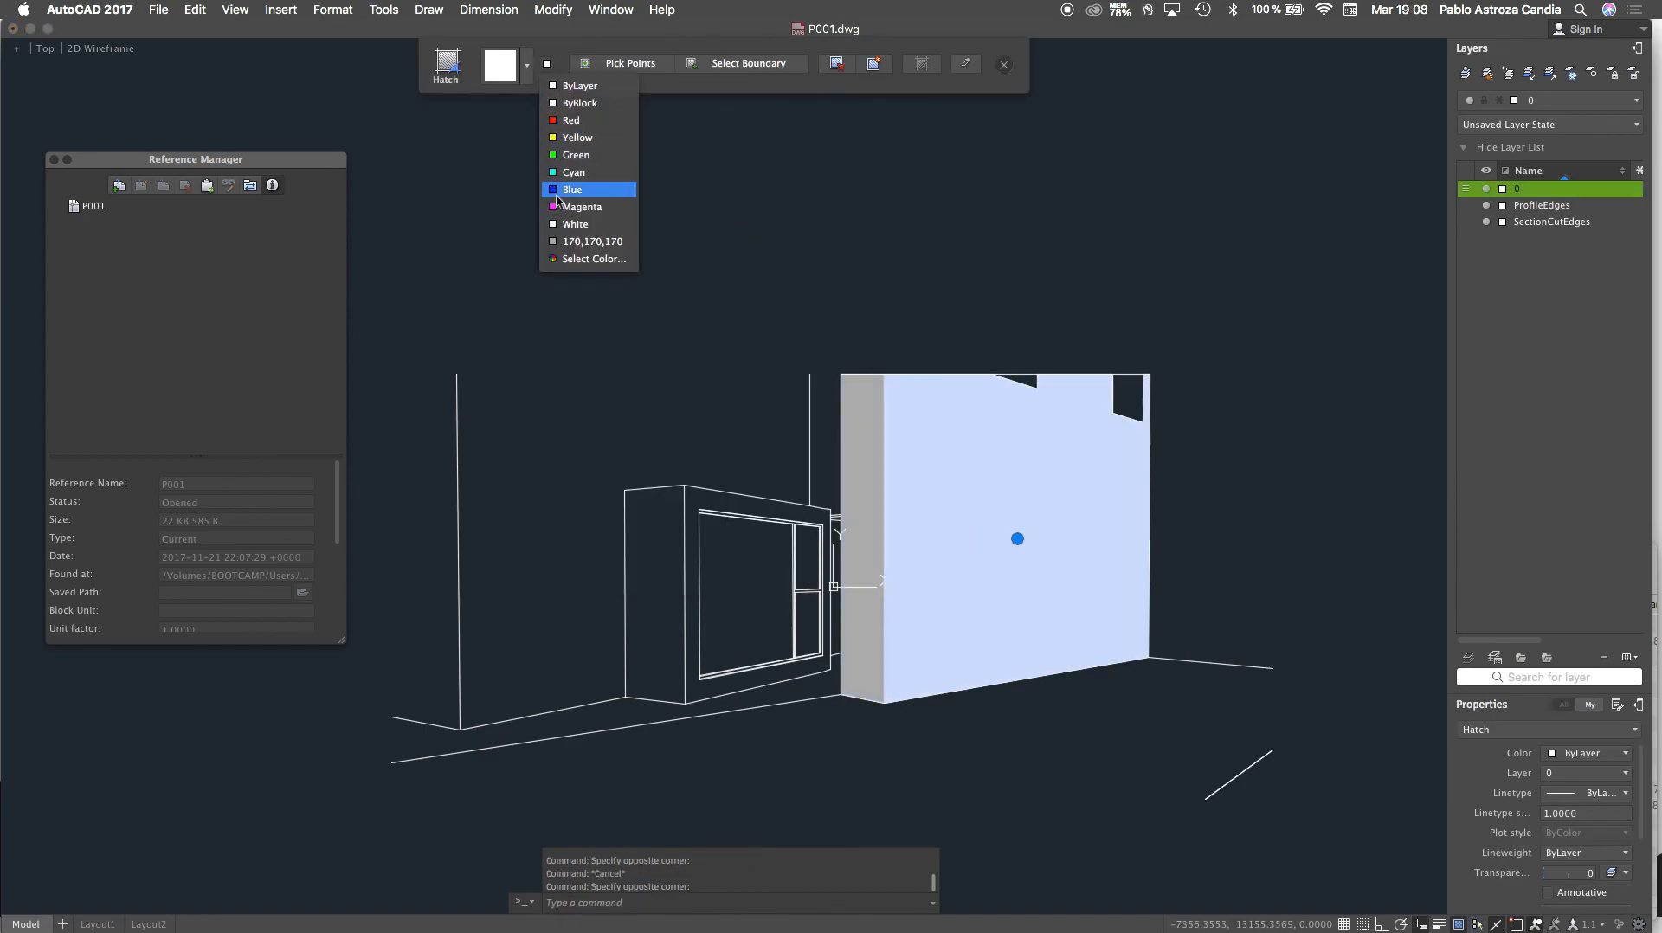
{"action": "left_click", "coordinate": [570, 259]}
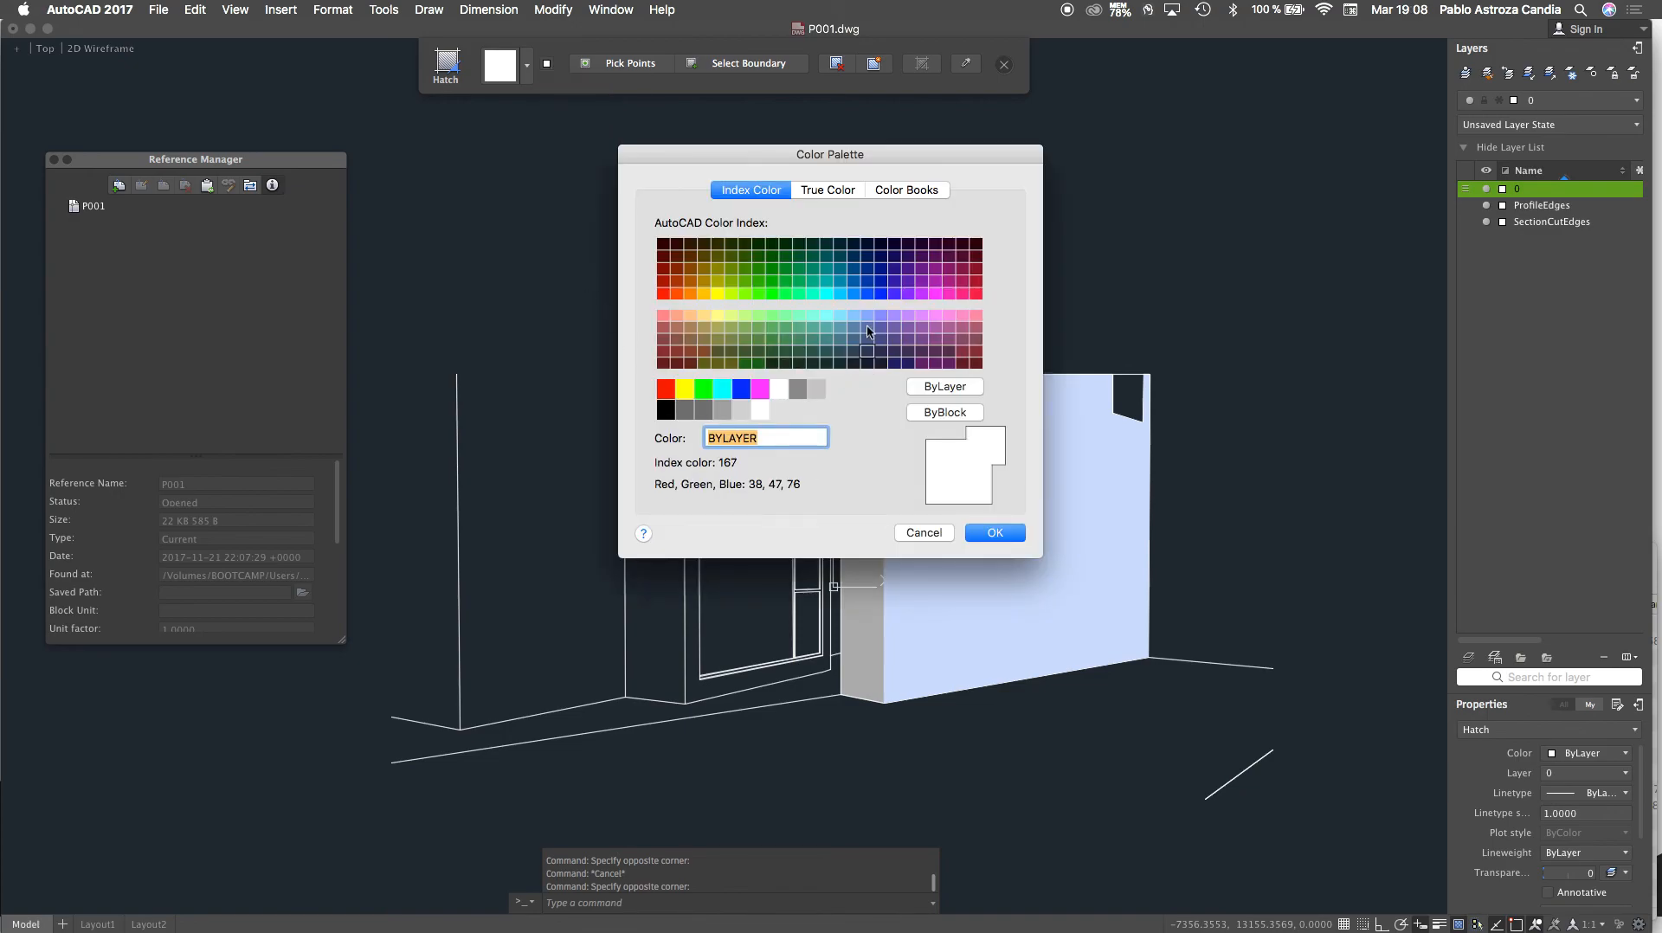
{"action": "left_click", "coordinate": [831, 191]}
{"action": "left_click", "coordinate": [864, 357]}
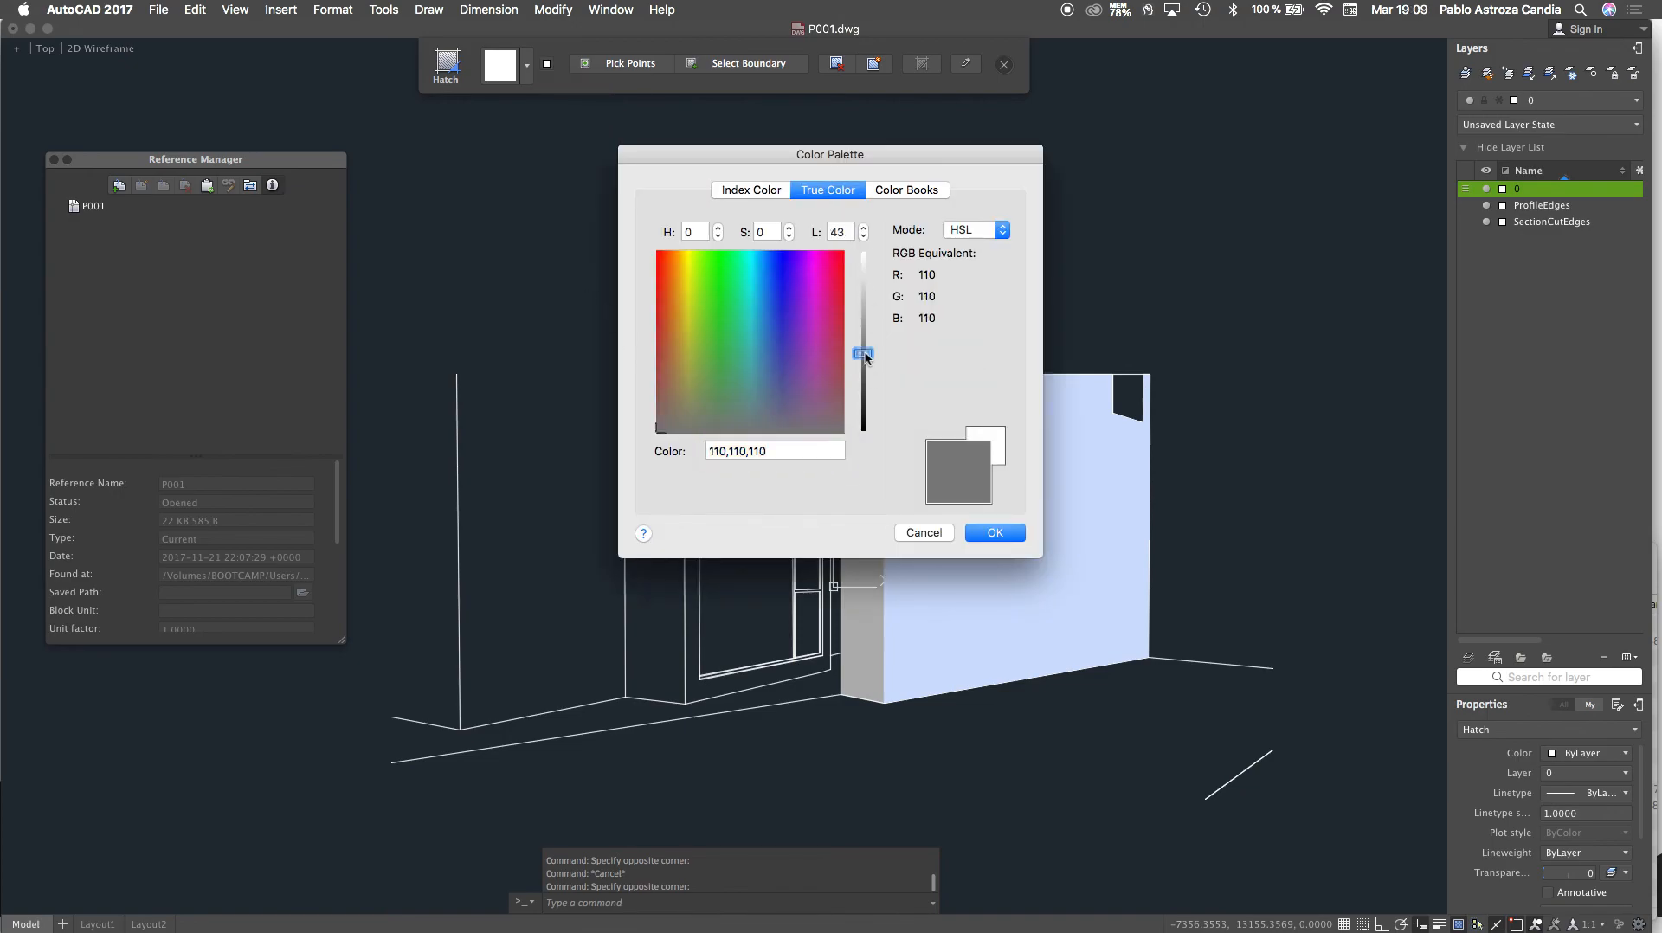
{"action": "left_click", "coordinate": [994, 532]}
{"action": "key", "text": "Escape"}
Erase the closing line along the upper edge of the tall wall's wide face
{"action": "left_click", "coordinate": [1008, 374]}
{"action": "key", "text": "Delete"}
{"action": "scroll", "coordinate": [966, 367], "scroll_direction": "down", "scroll_amount": 3}
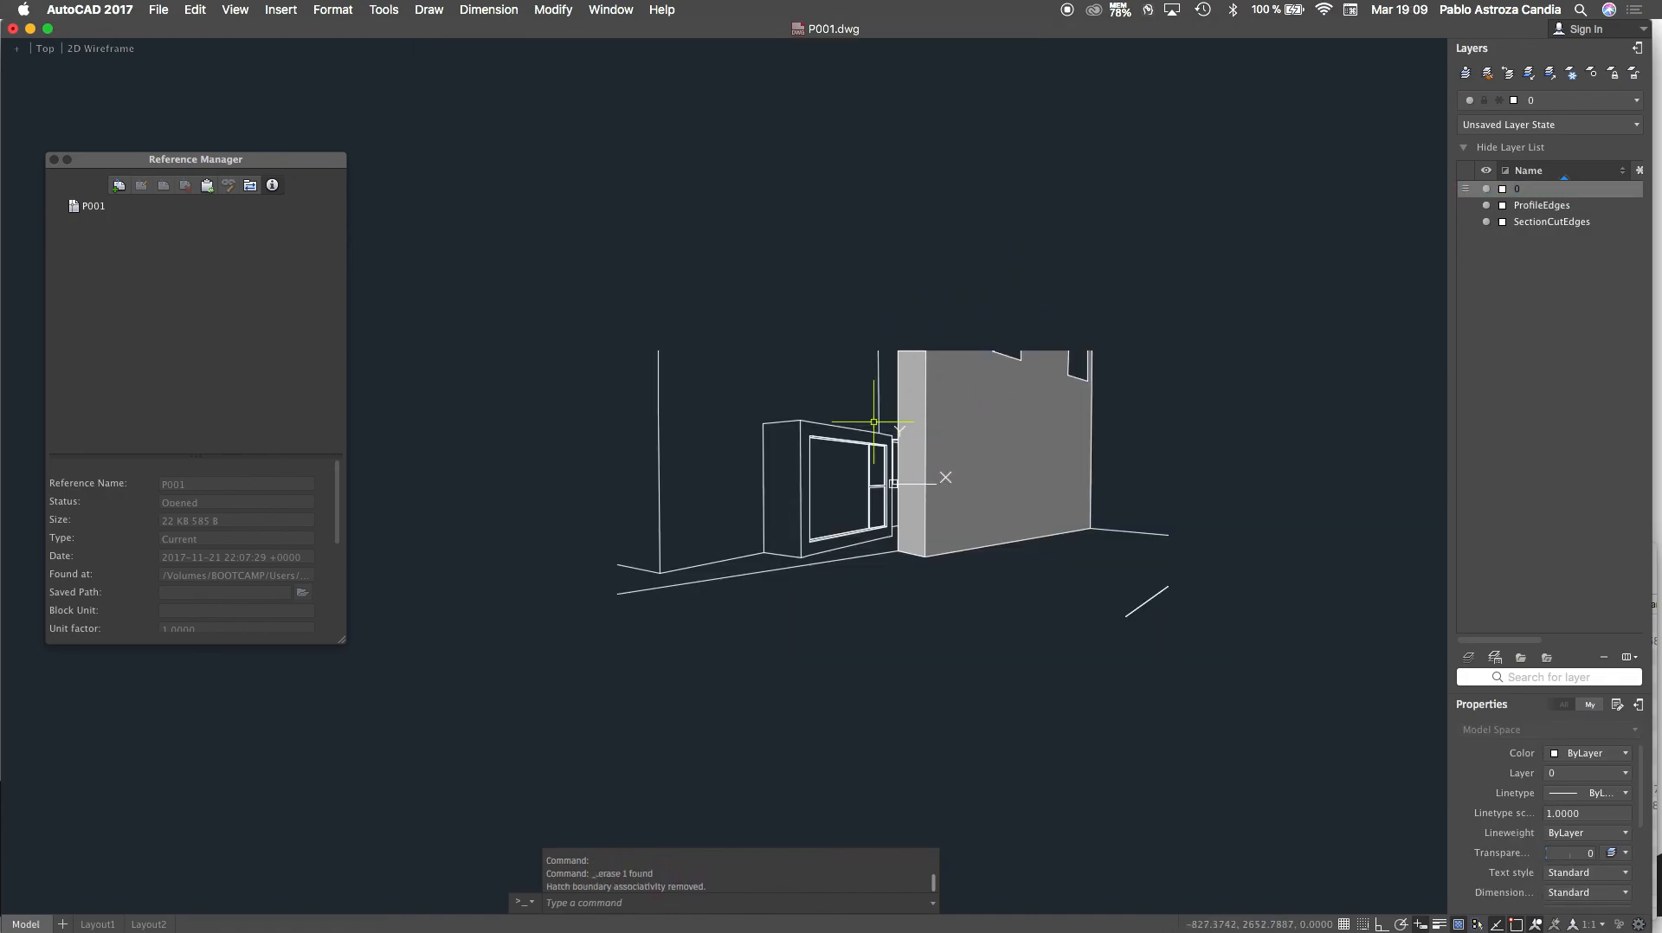
{"action": "scroll", "coordinate": [869, 422], "scroll_direction": "up", "scroll_amount": 3}
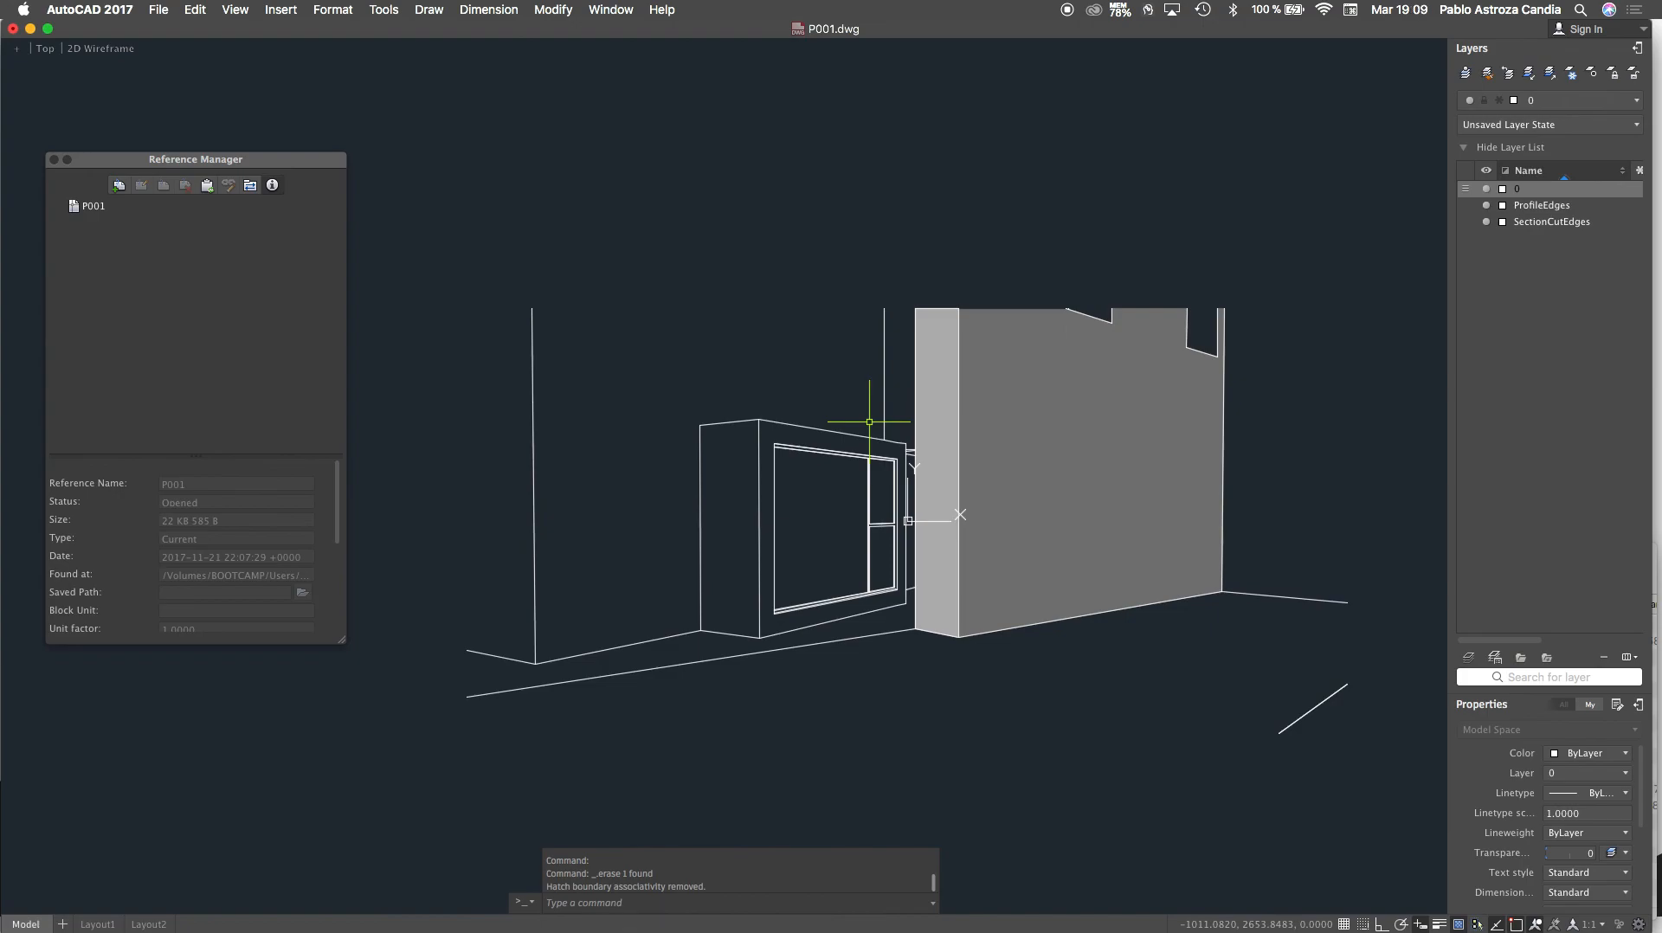
{"action": "scroll", "coordinate": [869, 421], "scroll_direction": "down", "scroll_amount": 2}
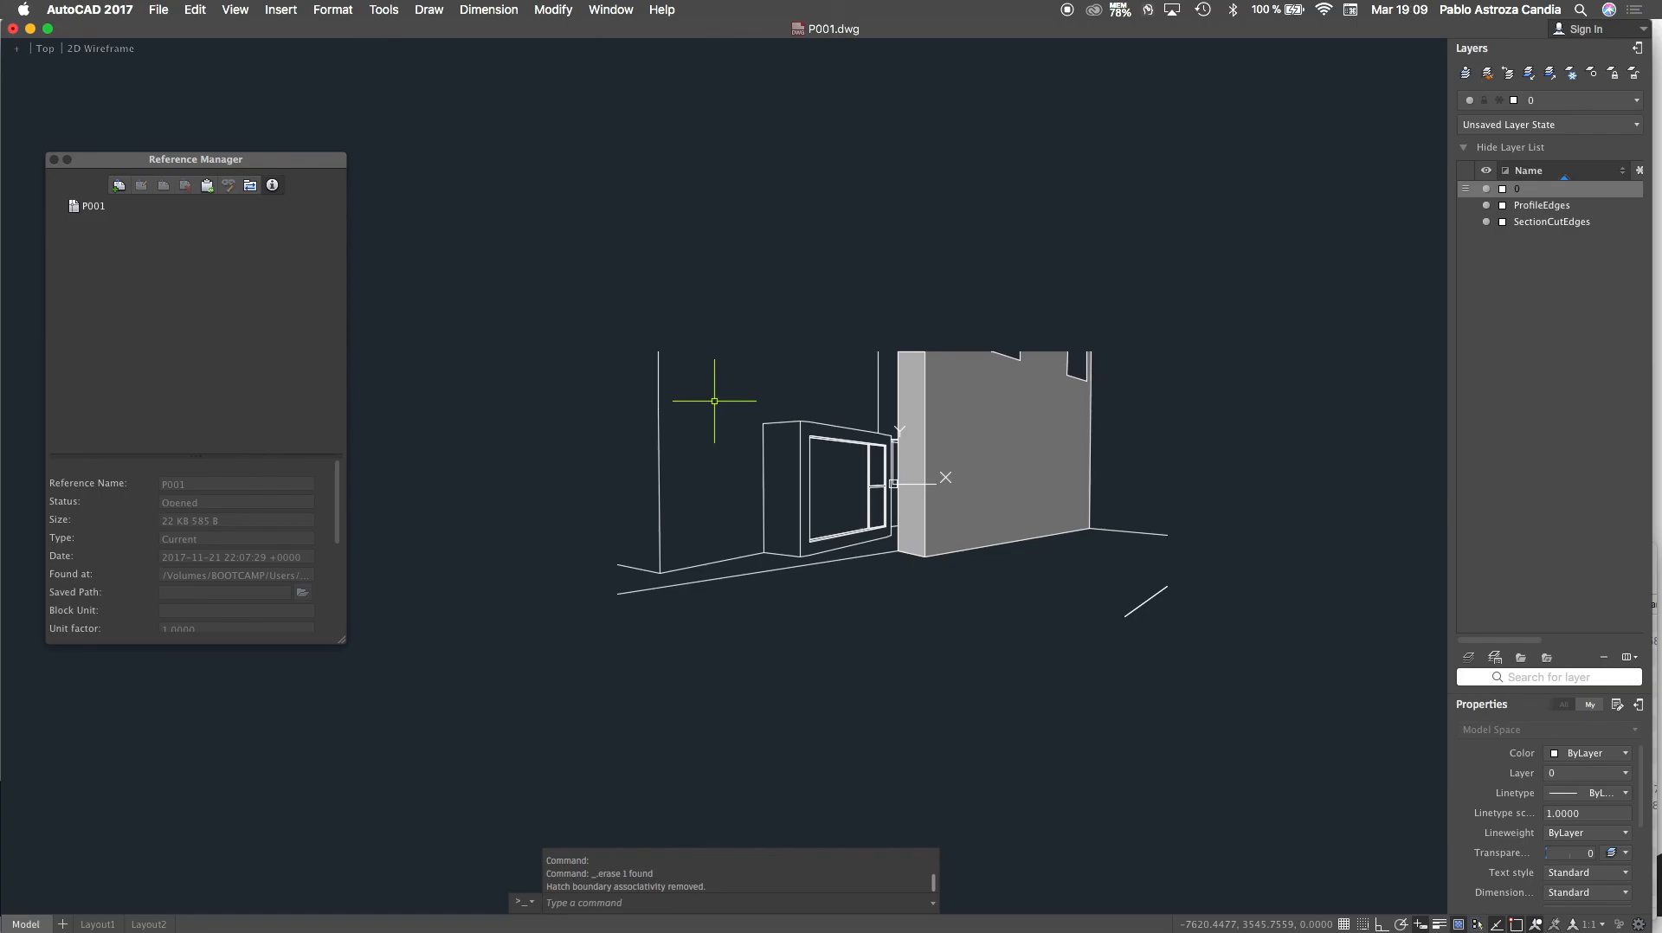
Switch to SketchUp, open the scene Escena2 and turn off color by layer
{"action": "key", "text": "ctrl+Up"}
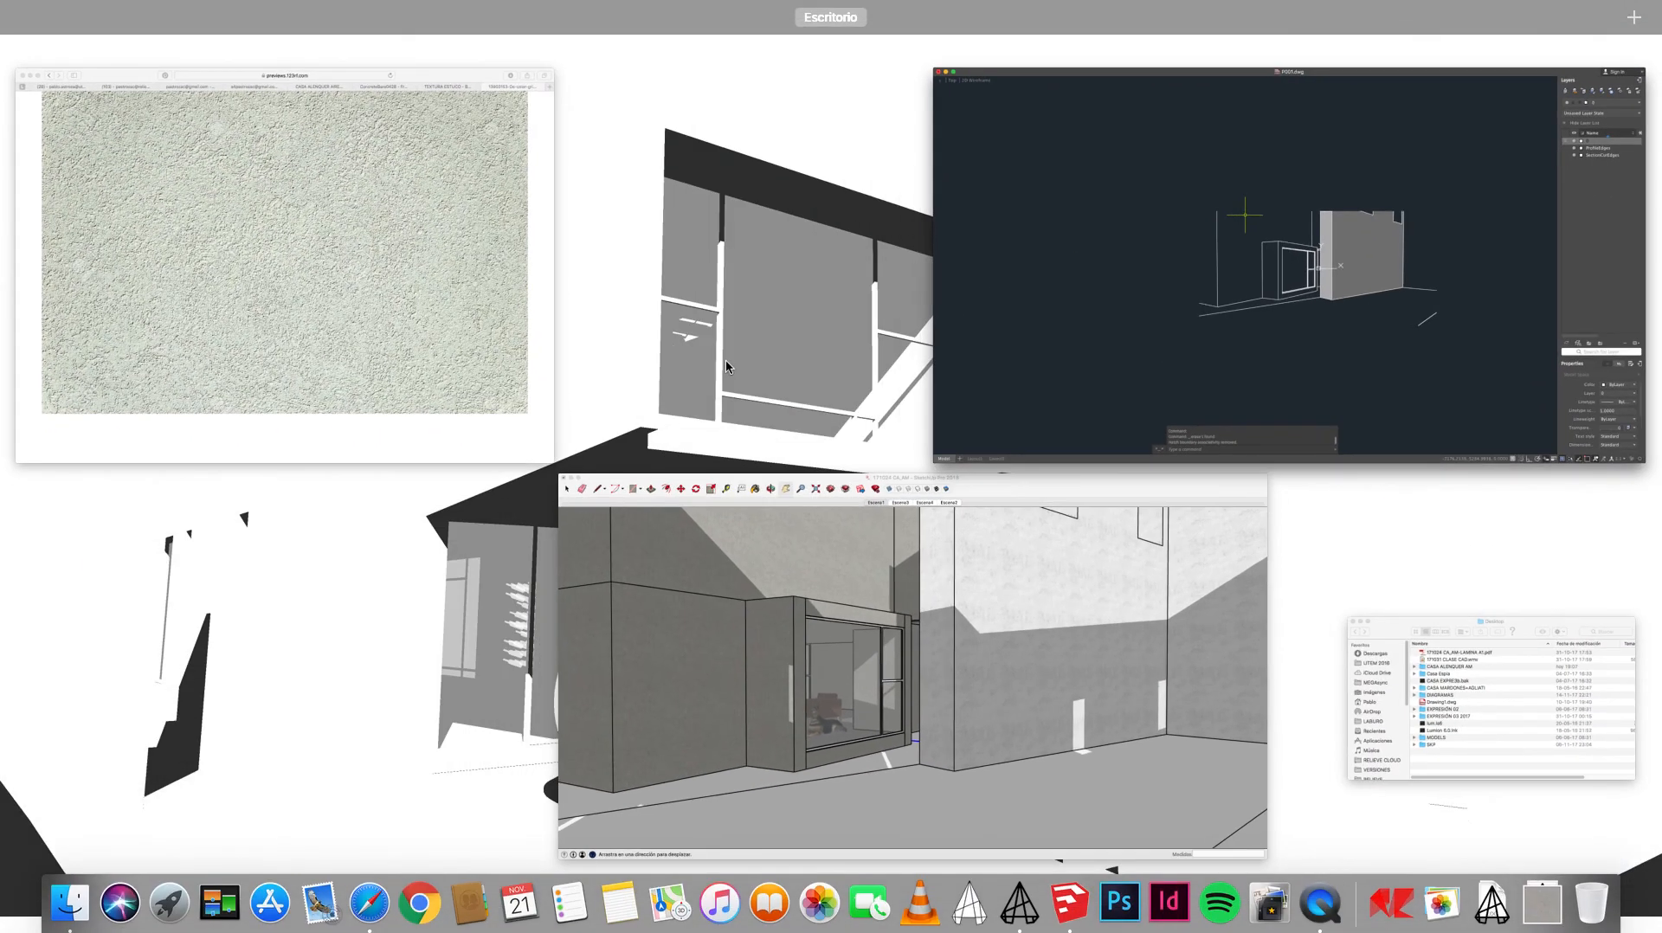
{"action": "left_click", "coordinate": [795, 625]}
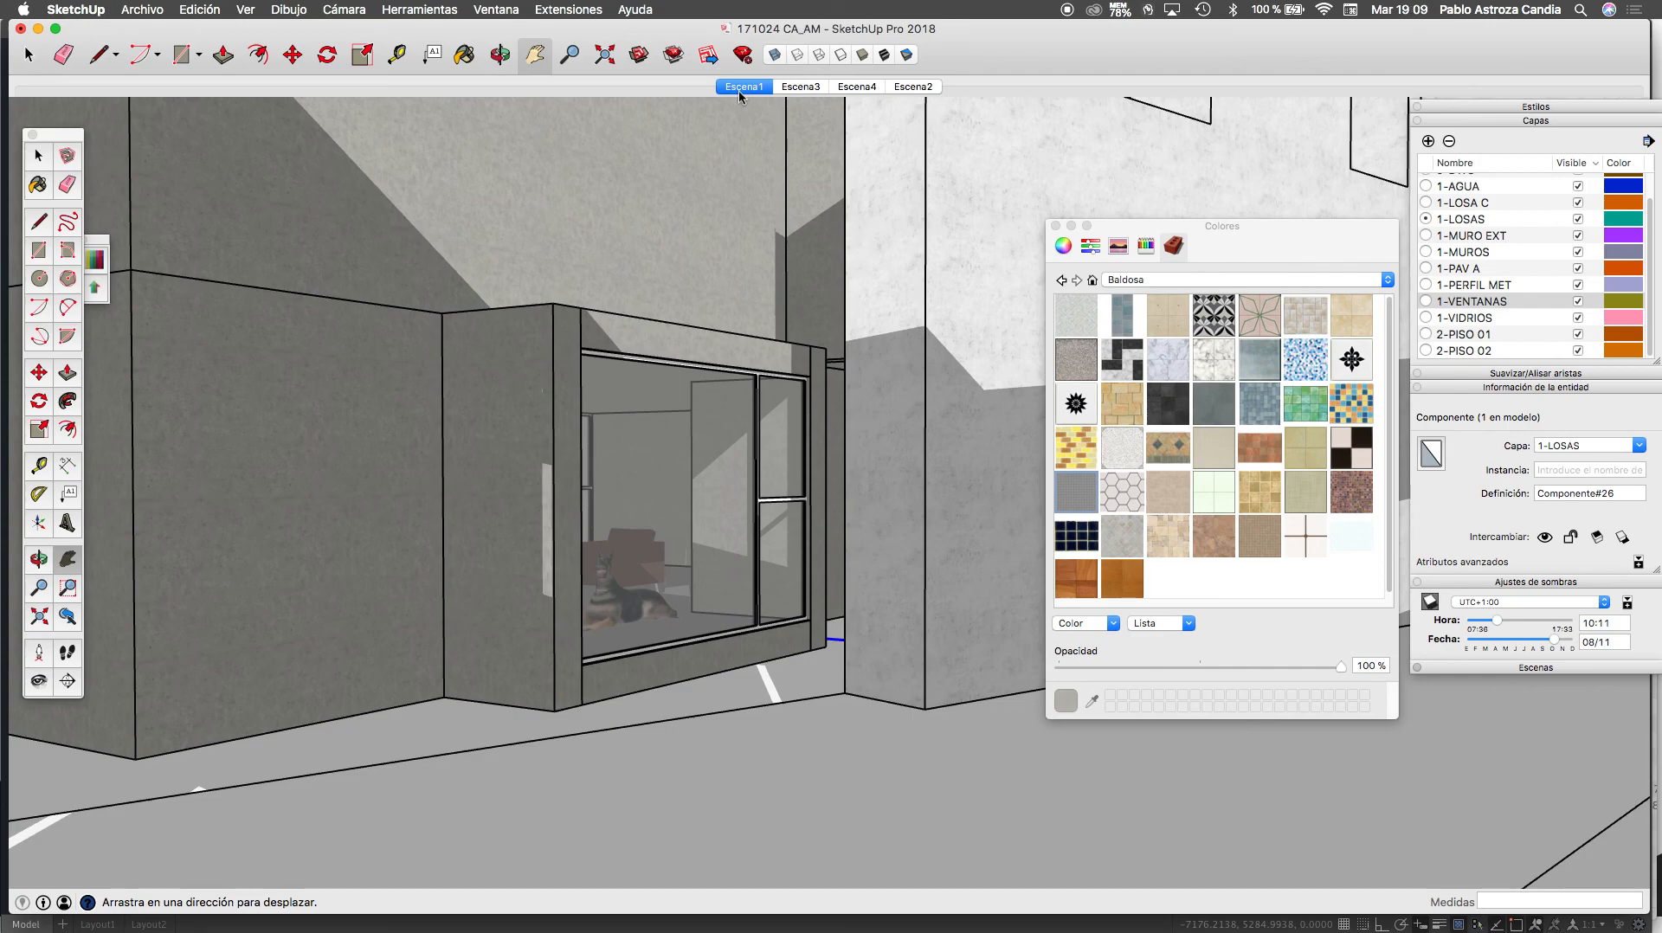
{"action": "left_click", "coordinate": [932, 88]}
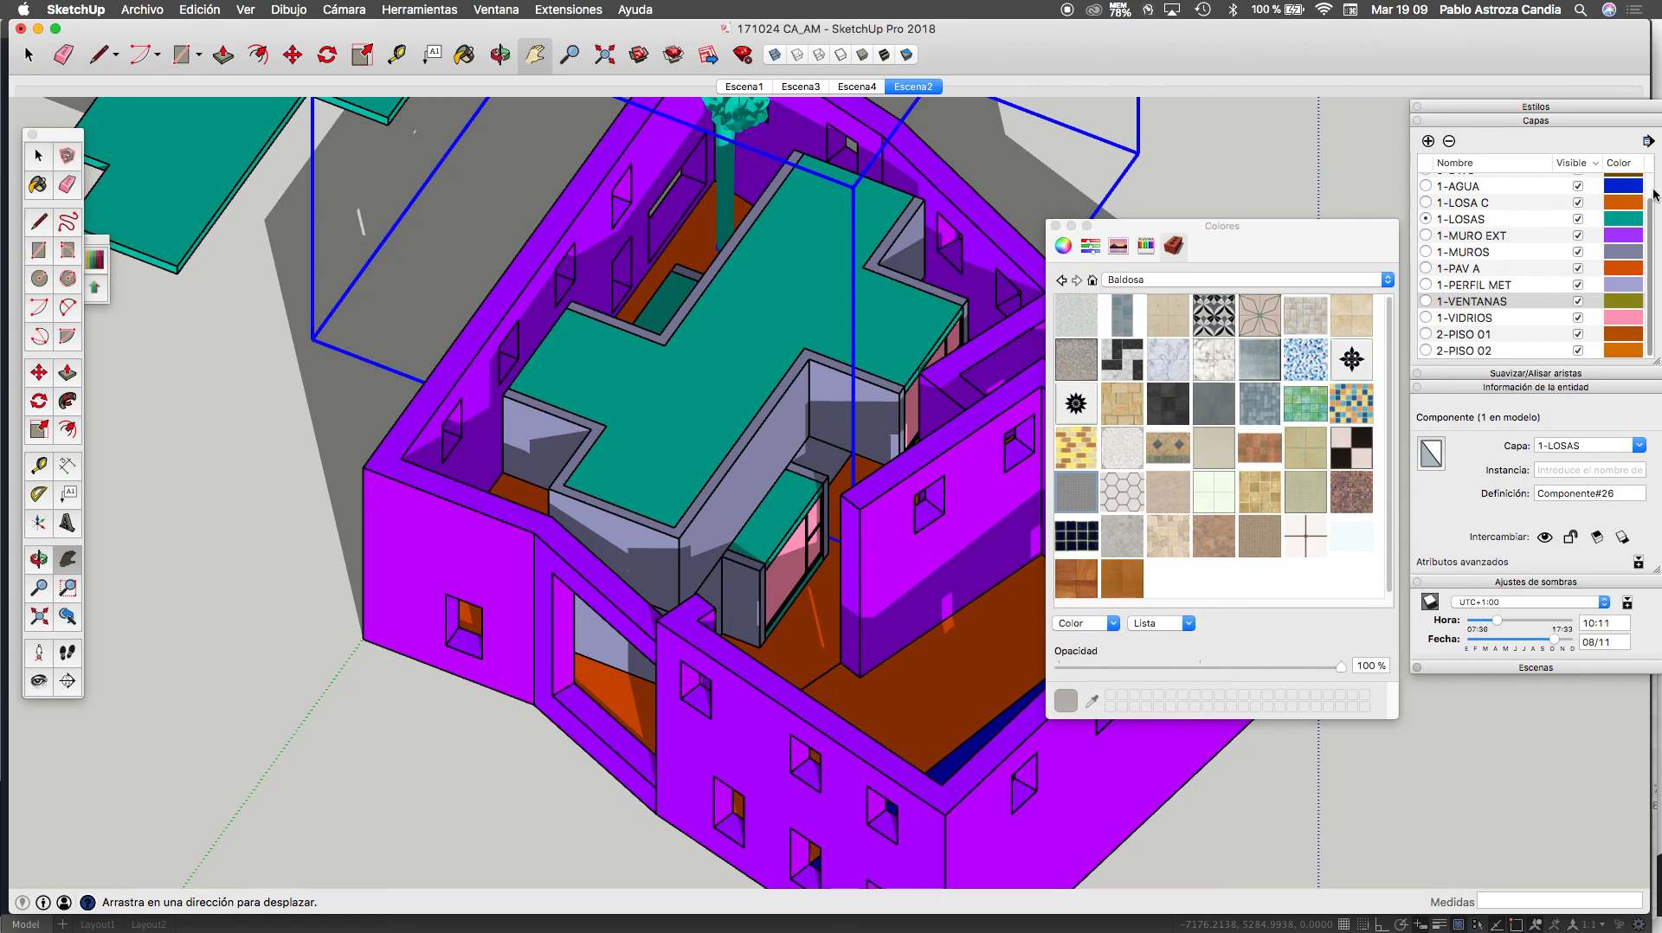
{"action": "left_click", "coordinate": [1648, 141]}
{"action": "left_click", "coordinate": [1592, 172]}
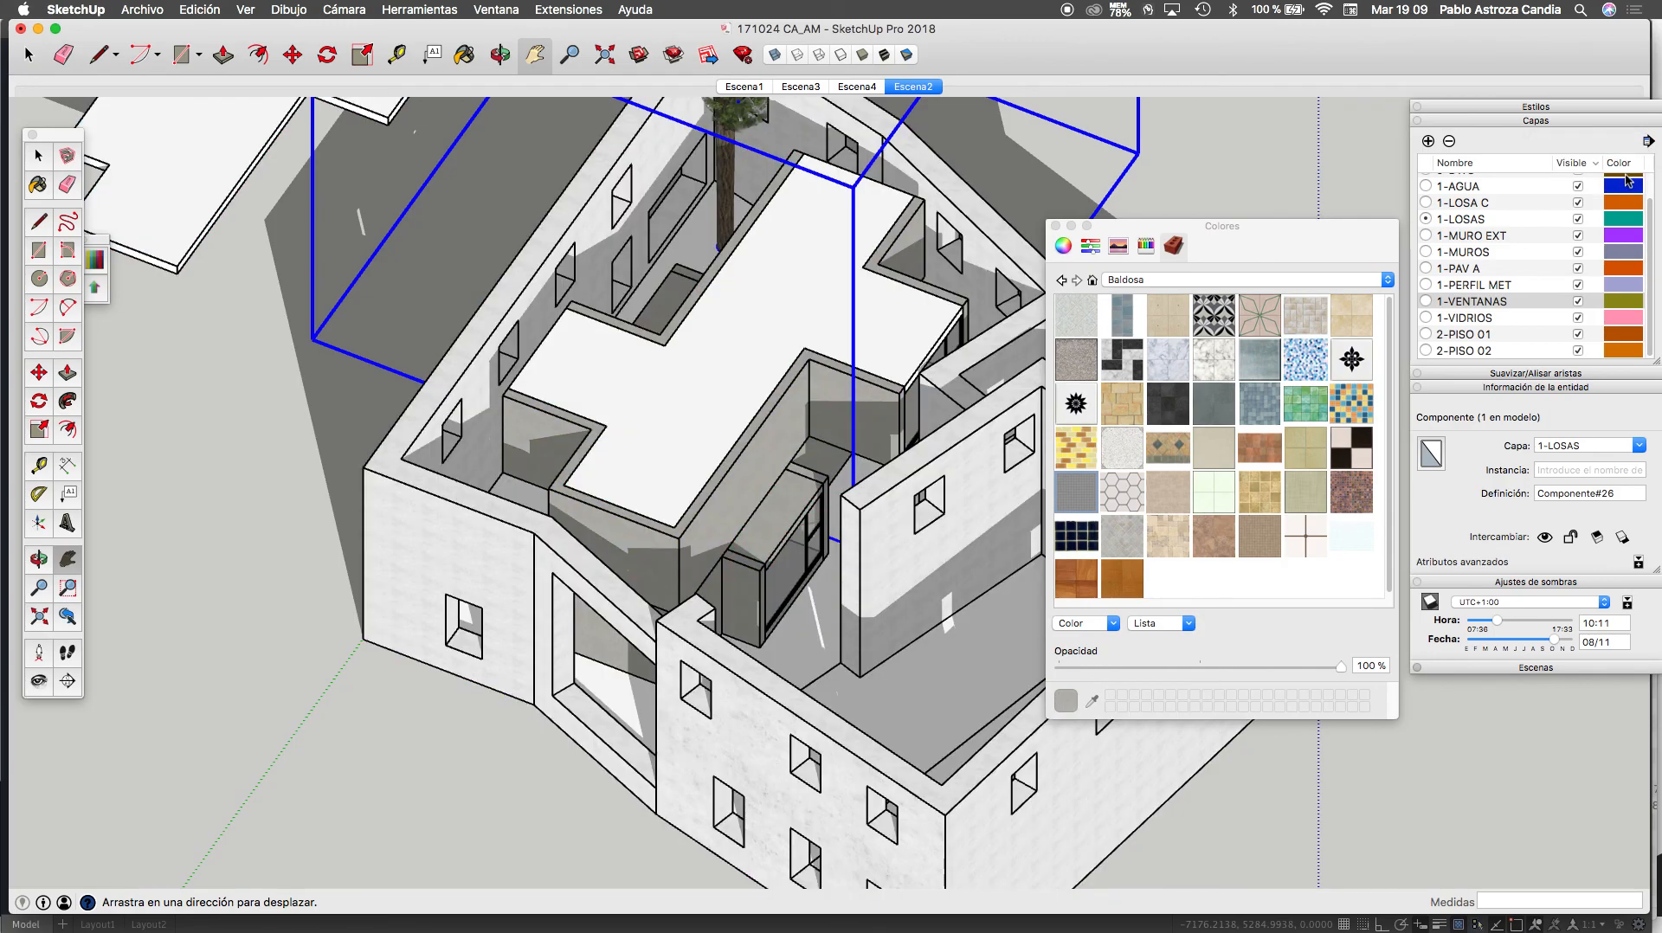
Show the model in the hidden line face style with the shadows turned off
{"action": "left_click", "coordinate": [844, 56]}
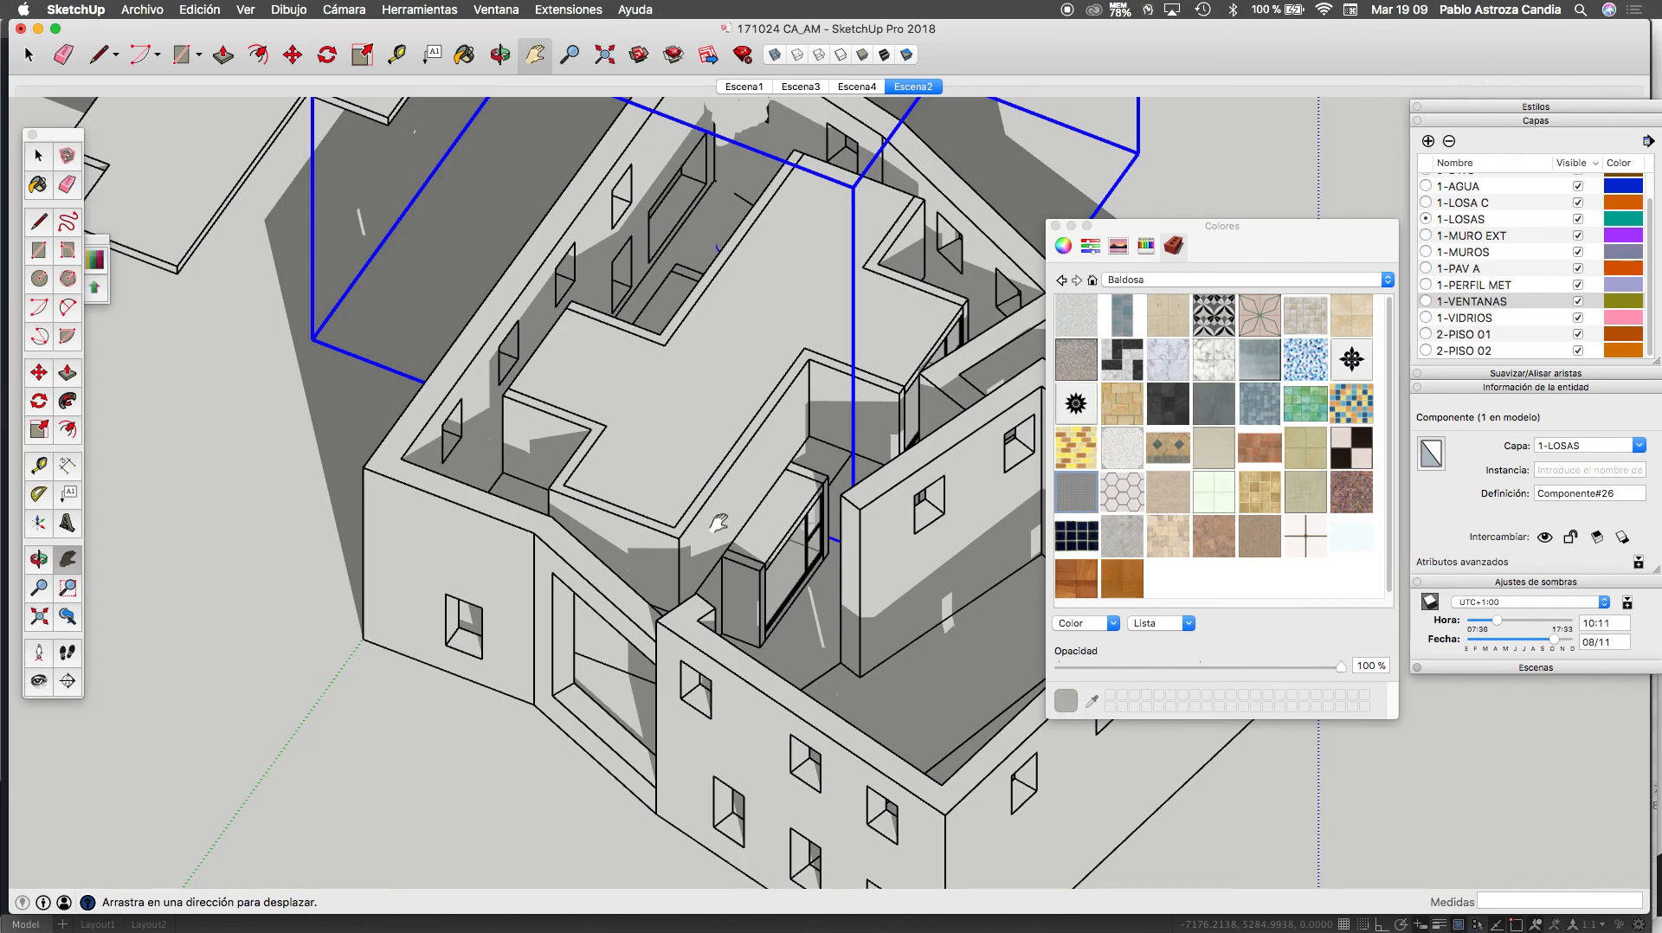
{"action": "scroll", "coordinate": [854, 496], "scroll_direction": "up", "scroll_amount": 2}
{"action": "scroll", "coordinate": [884, 586], "scroll_direction": "up", "scroll_amount": 3}
{"action": "left_click_drag", "start_coordinate": [859, 605], "coordinate": [742, 378]}
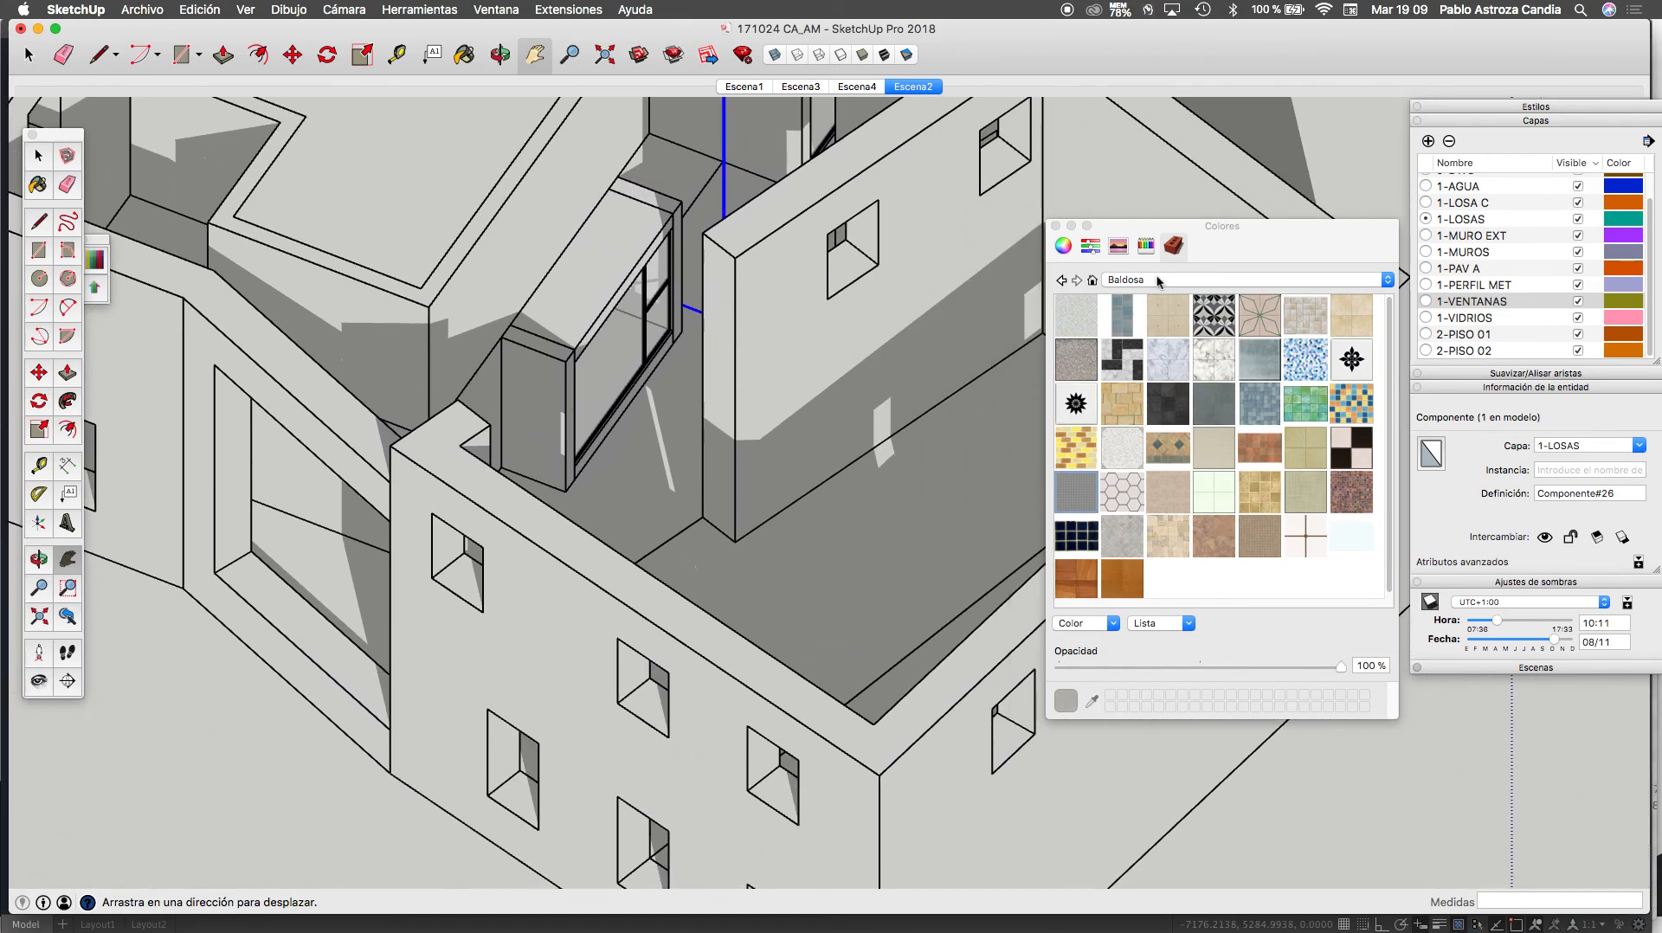
{"action": "left_click", "coordinate": [1430, 603]}
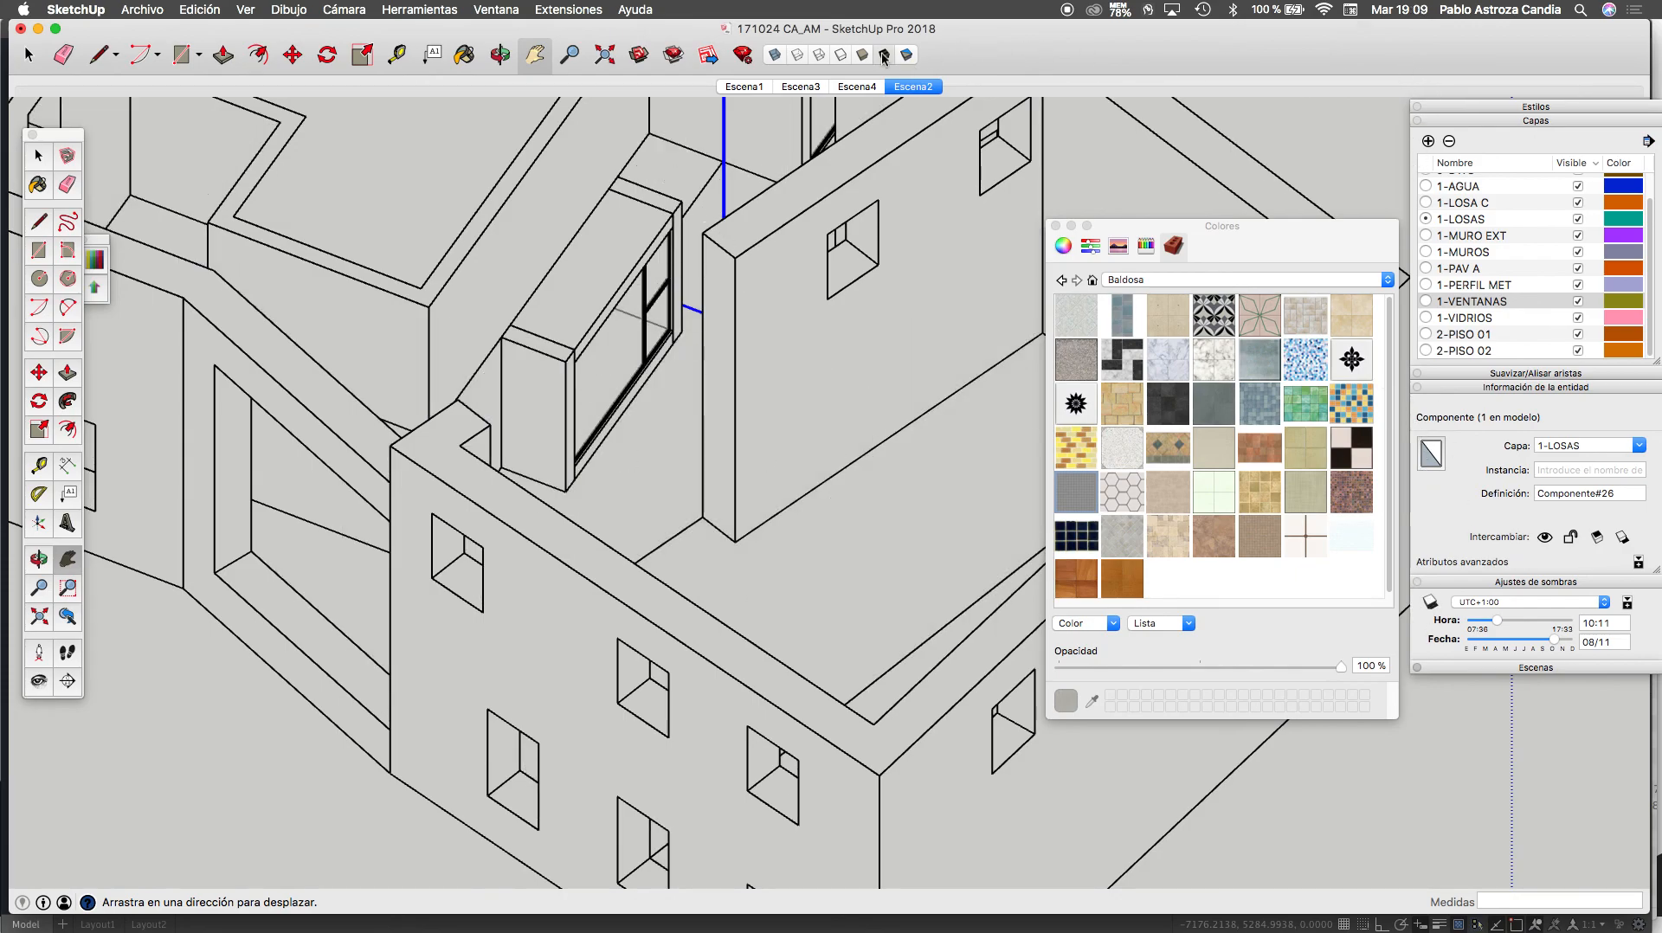
Apply the monochrome face style with shadows turned on, and bring the whole building into view
{"action": "left_click", "coordinate": [908, 59]}
{"action": "left_click", "coordinate": [907, 57]}
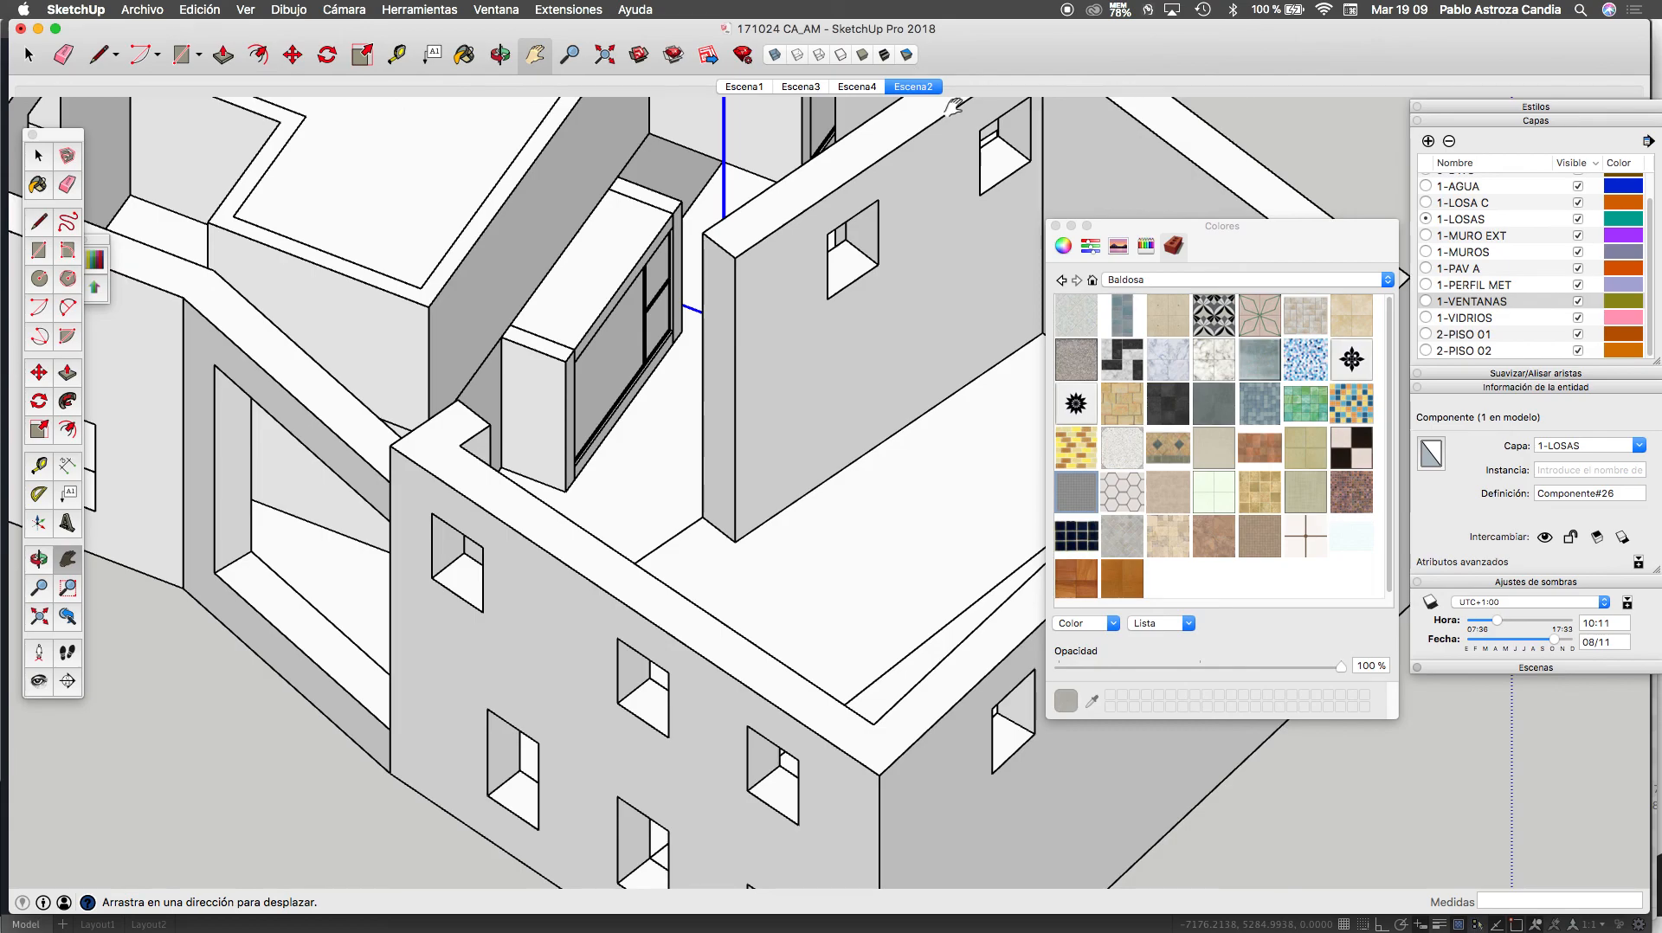
{"action": "left_click", "coordinate": [1429, 454]}
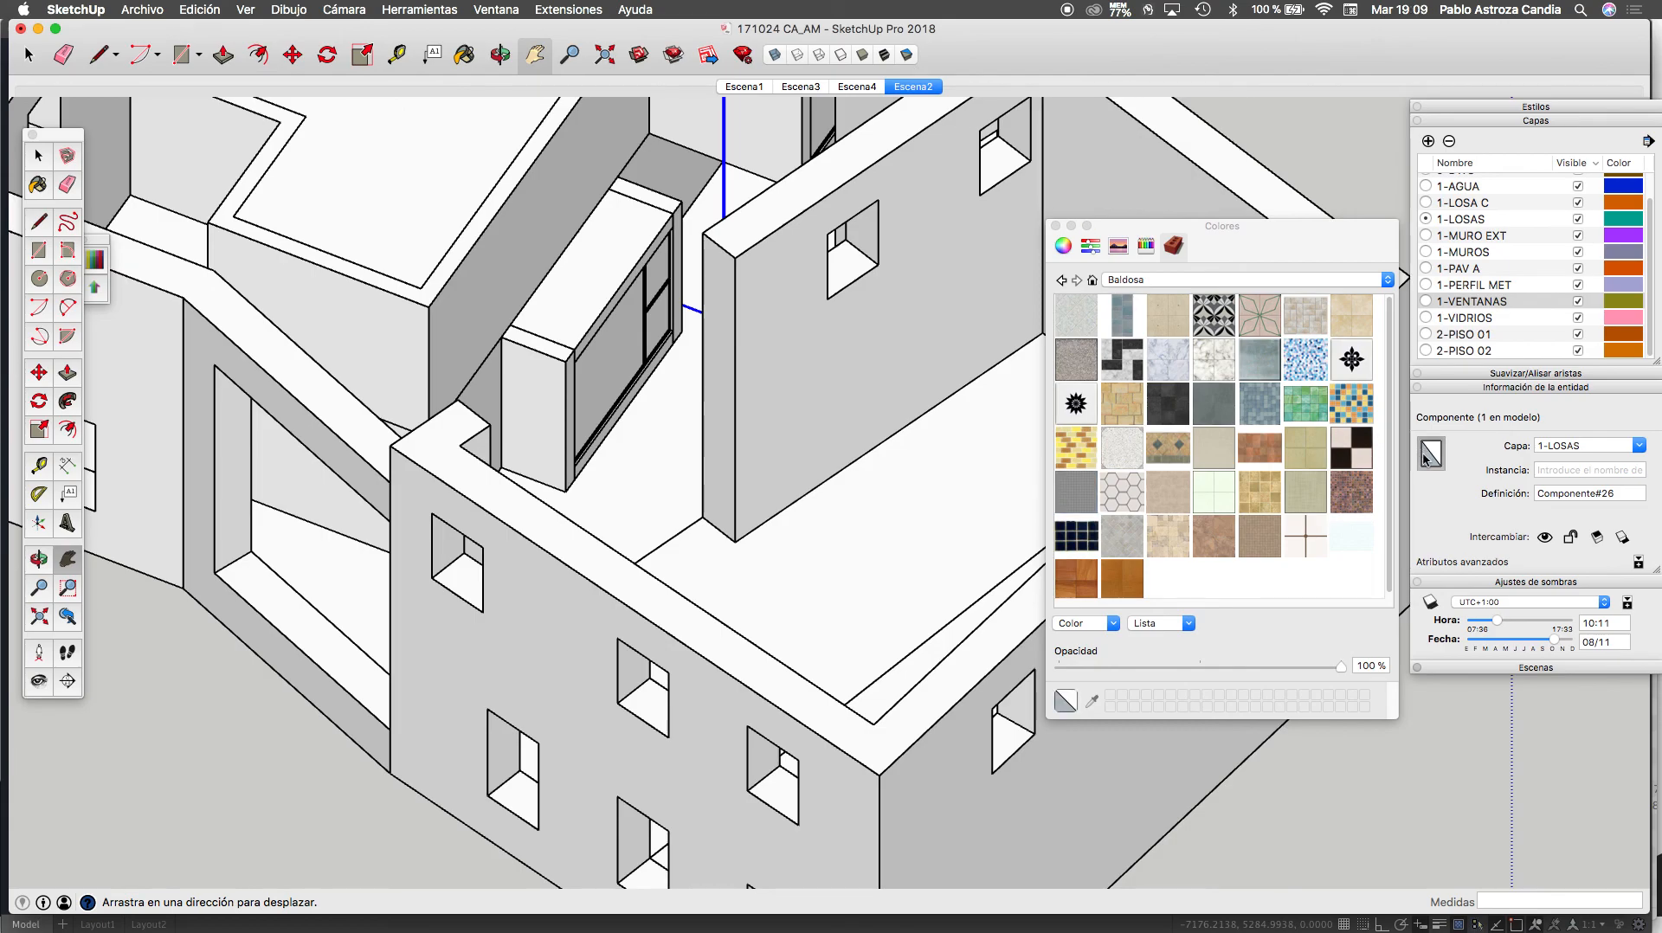
{"action": "left_click", "coordinate": [1432, 601]}
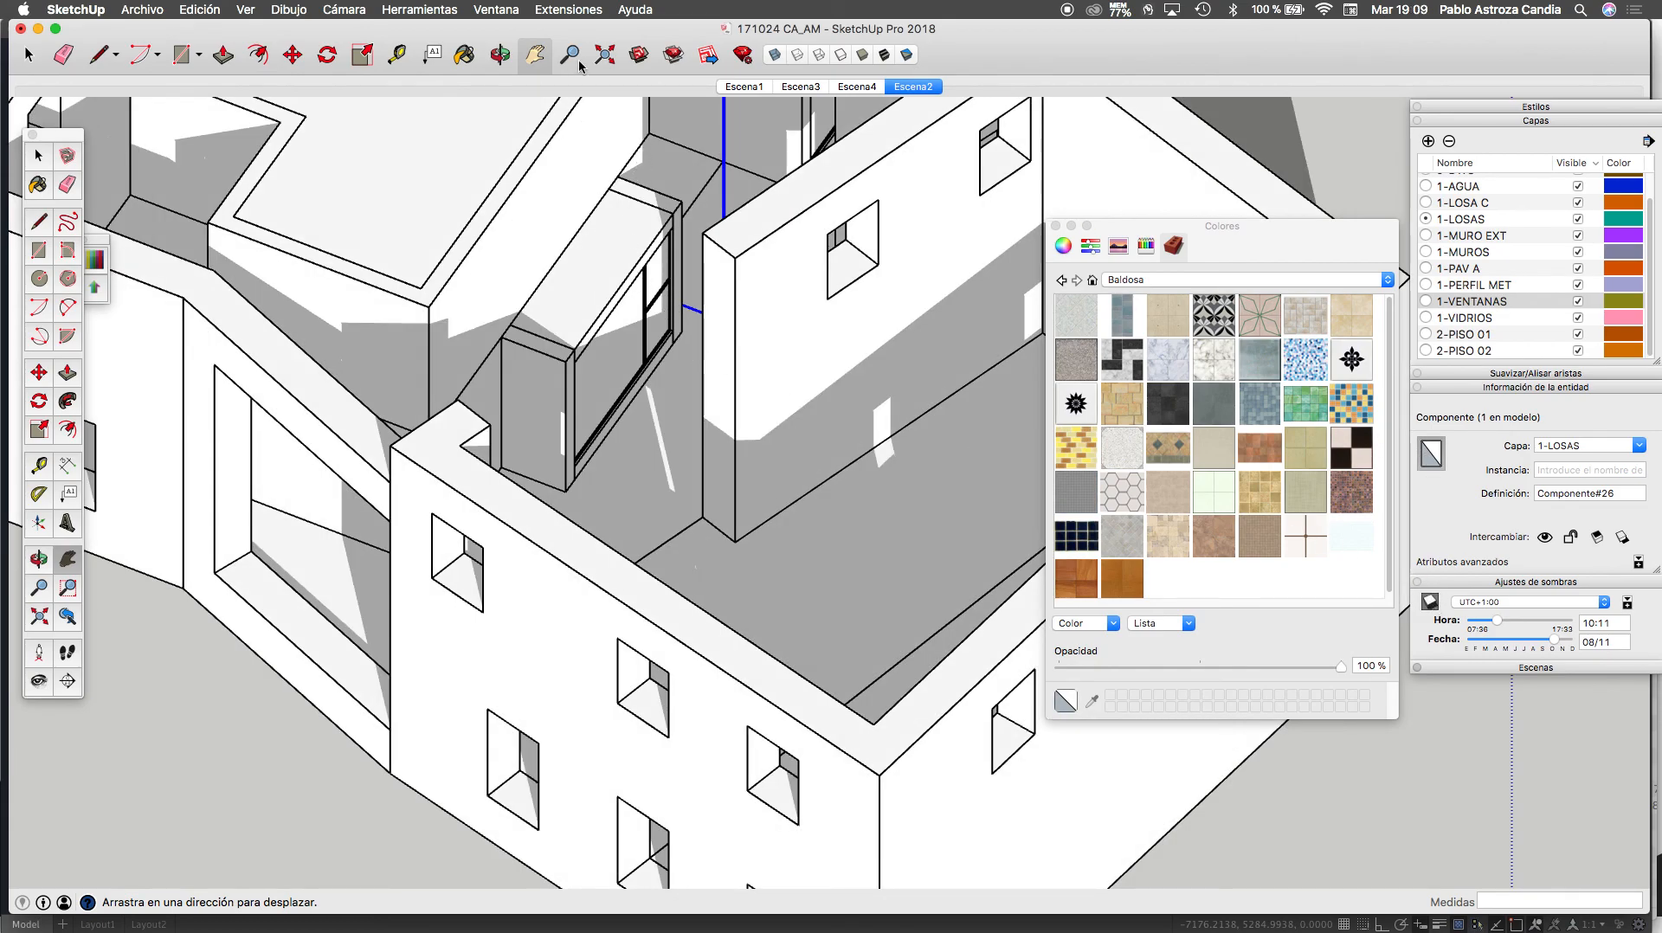
{"action": "left_click", "coordinate": [502, 55]}
{"action": "left_click_drag", "start_coordinate": [526, 382], "coordinate": [489, 491]}
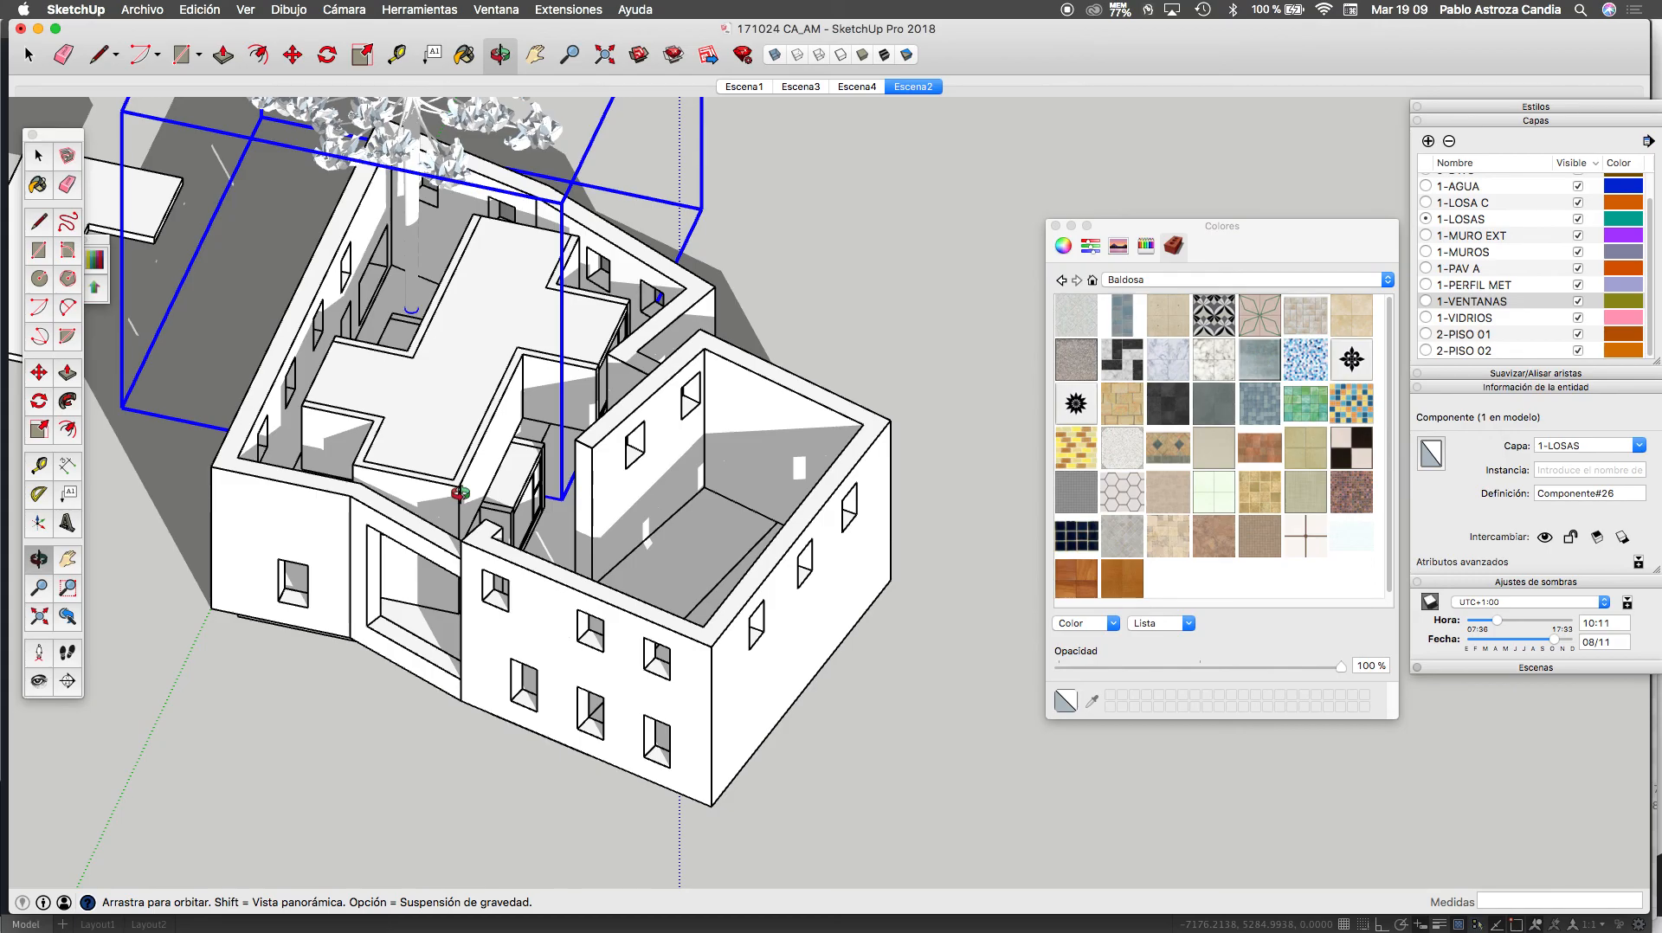
Switch to AutoCAD to examine the shaded wall in P001.dwg, then return to the SketchUp model
{"action": "key", "text": "ctrl+Up"}
{"action": "left_click", "coordinate": [1108, 319]}
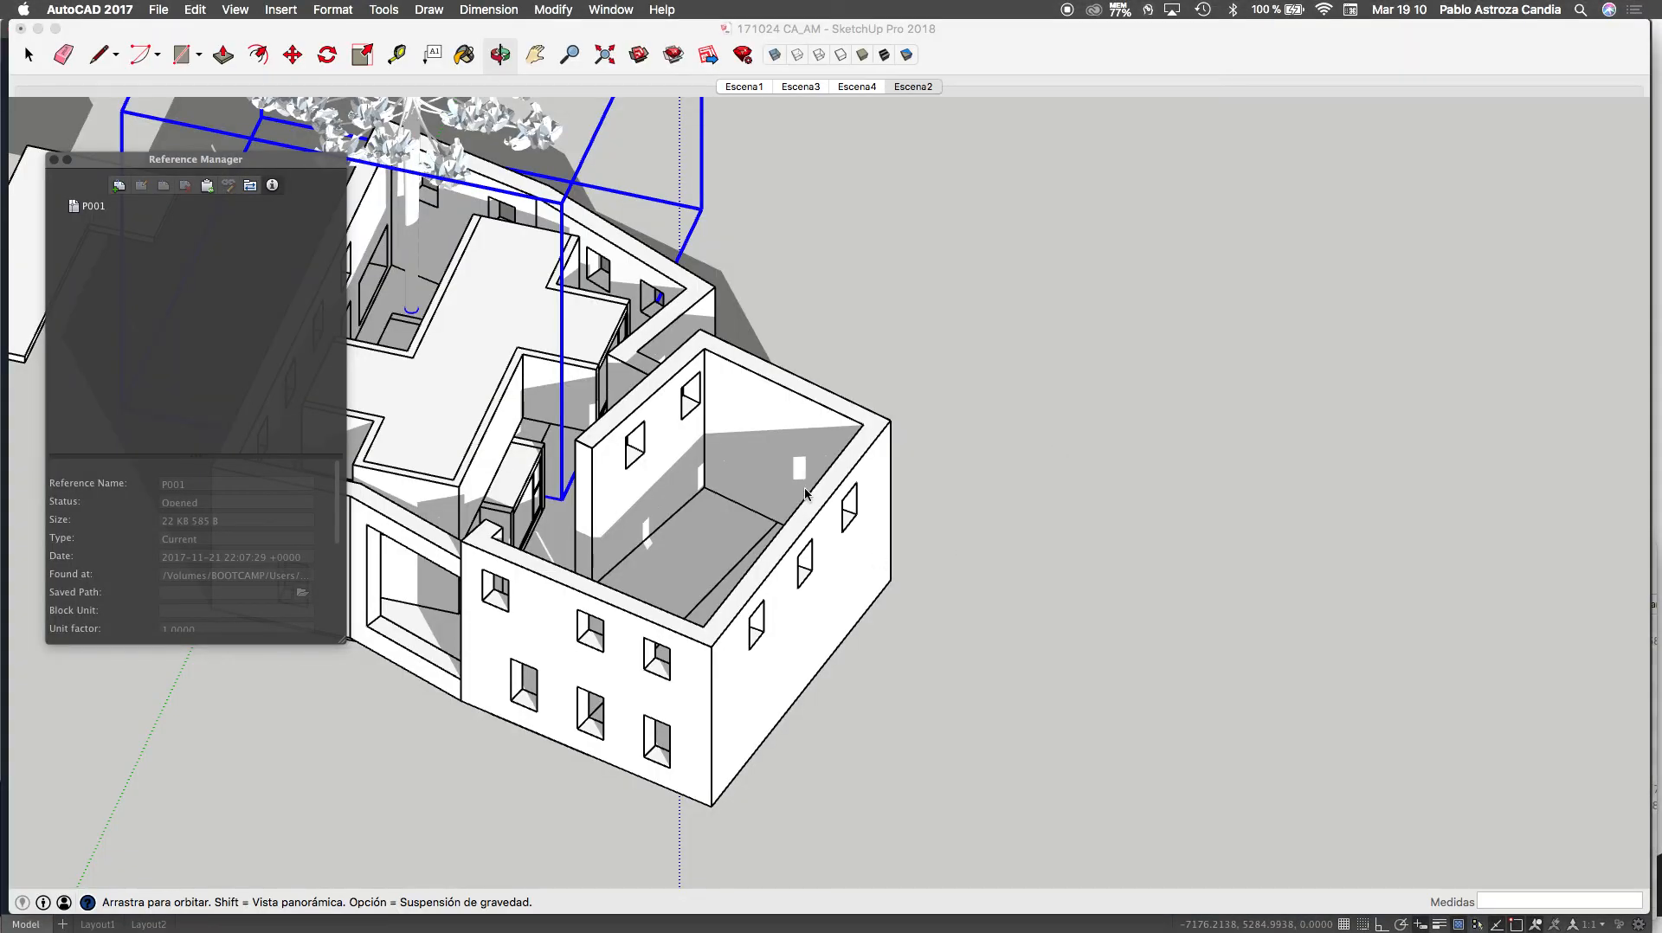
{"action": "key", "text": "ctrl+Up"}
{"action": "left_click", "coordinate": [1317, 311]}
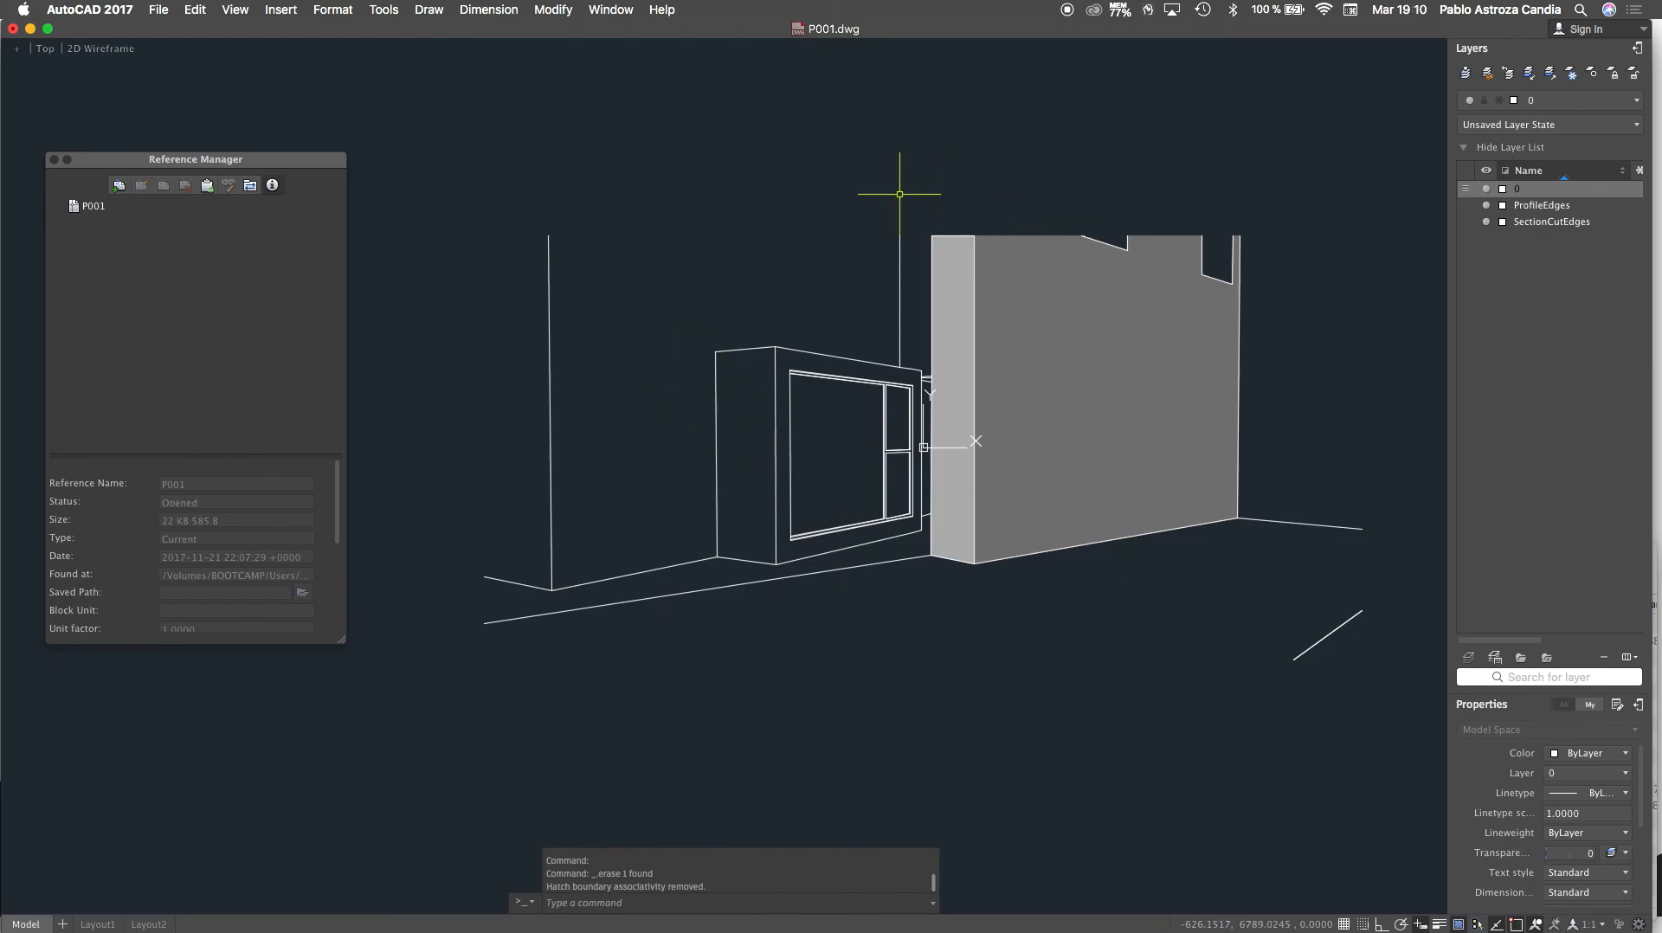
{"action": "key", "text": "ctrl+Up"}
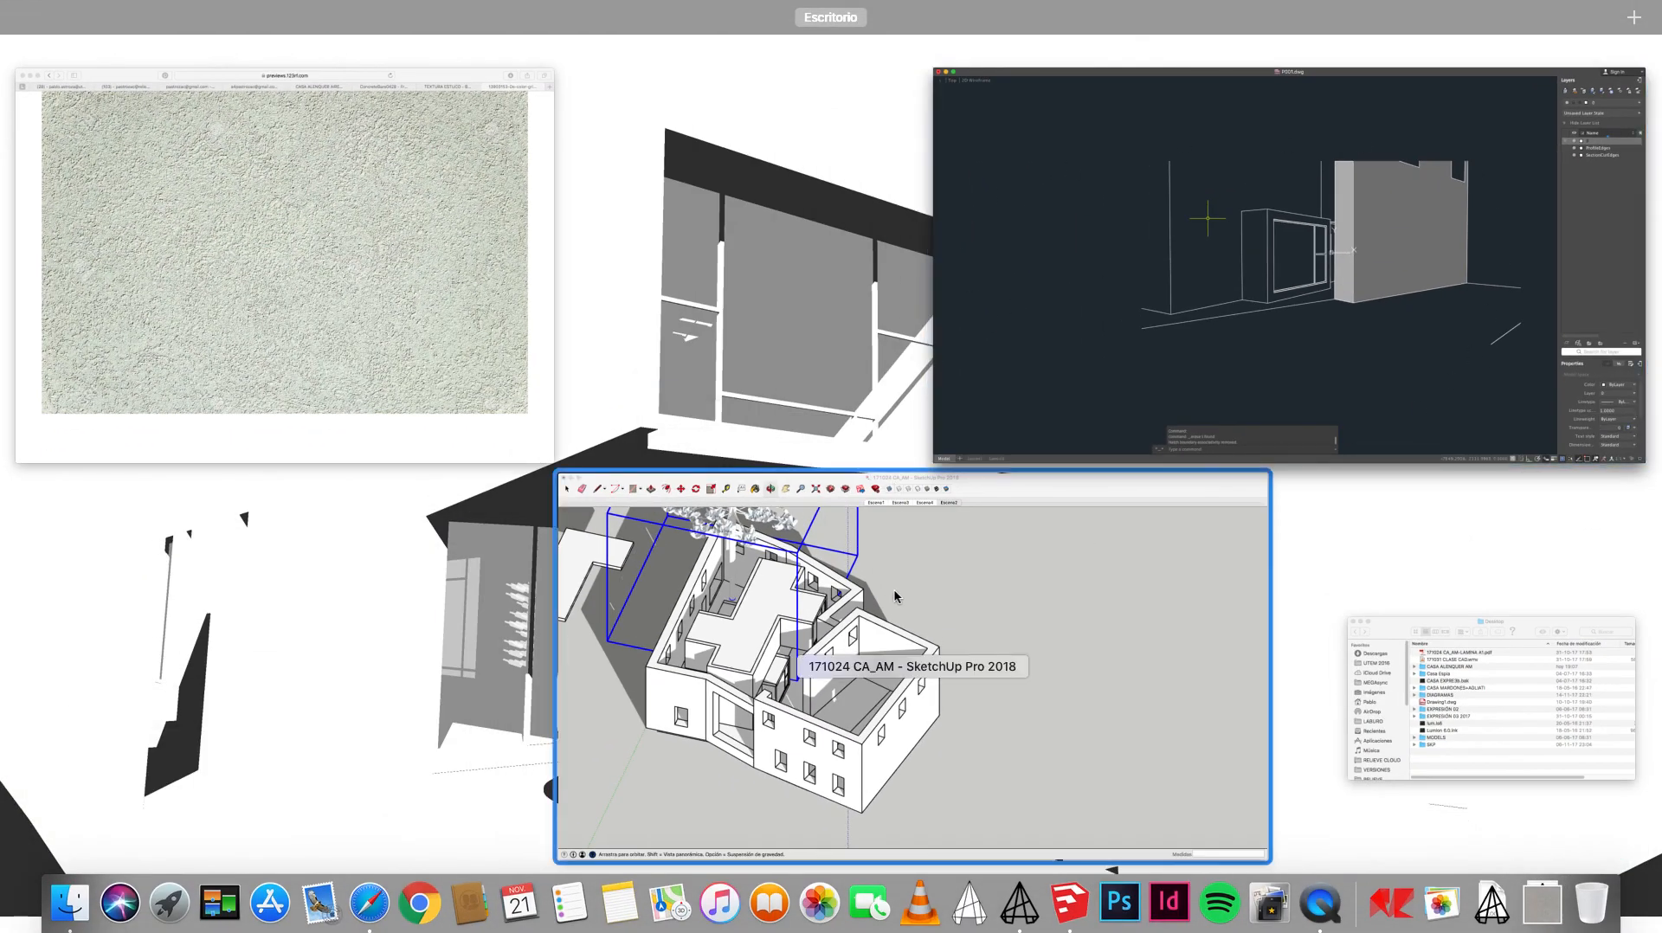
{"action": "left_click", "coordinate": [898, 593]}
{"action": "left_click", "coordinate": [140, 9]}
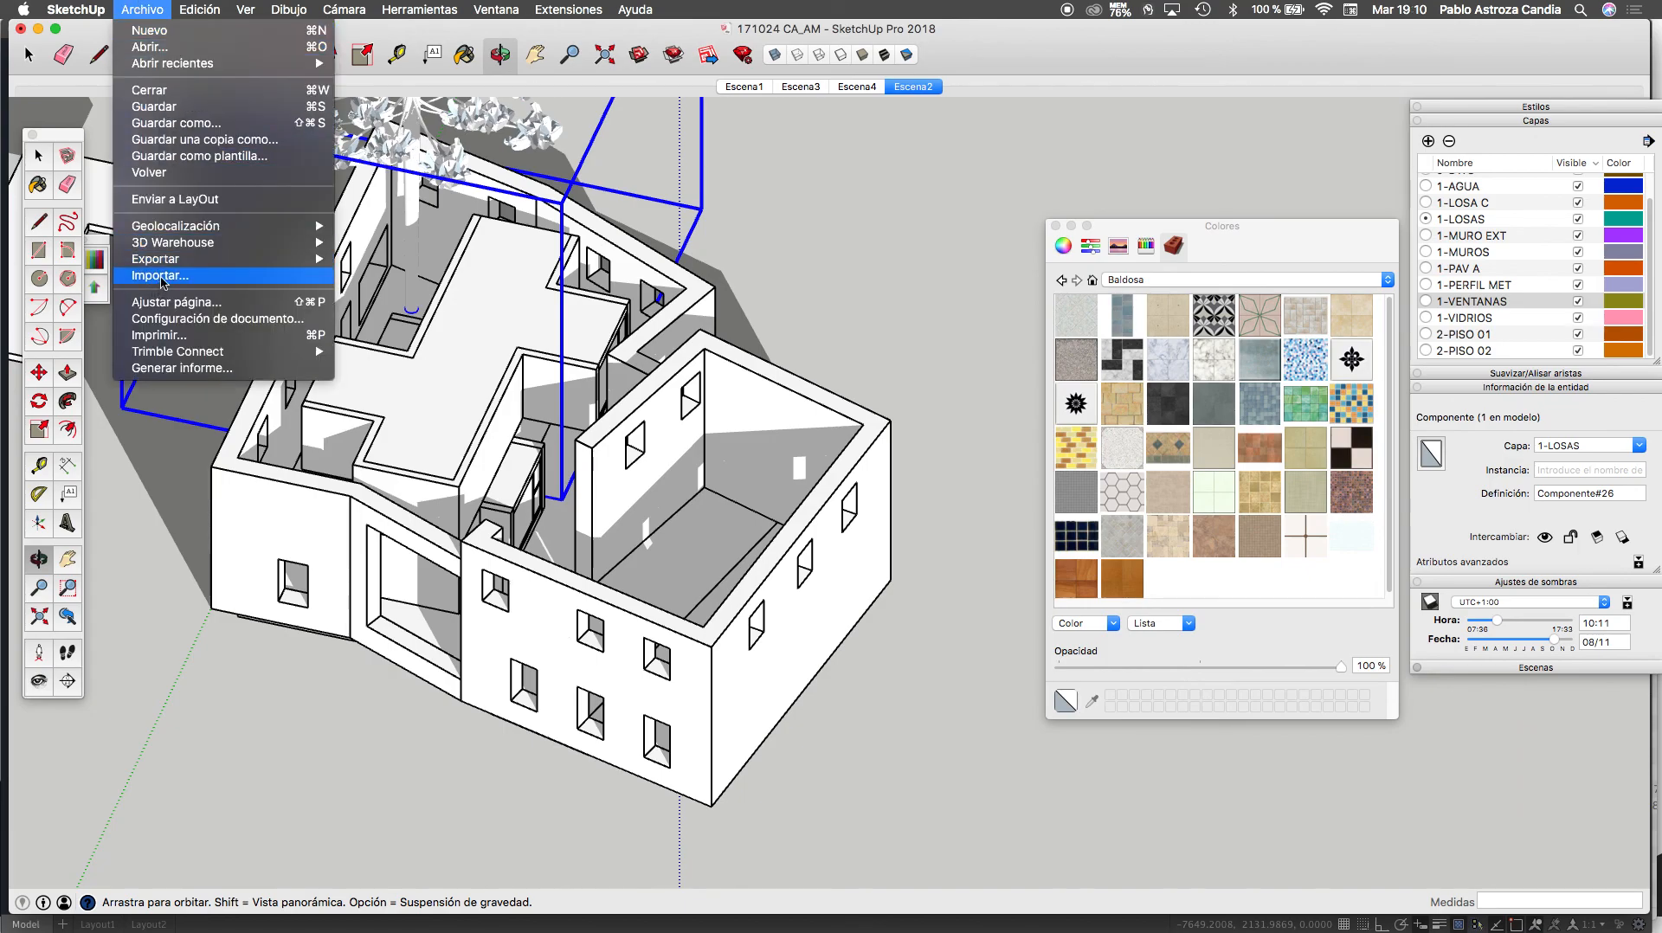
{"action": "mouse_move", "coordinate": [164, 266]}
{"action": "left_click", "coordinate": [1023, 62]}
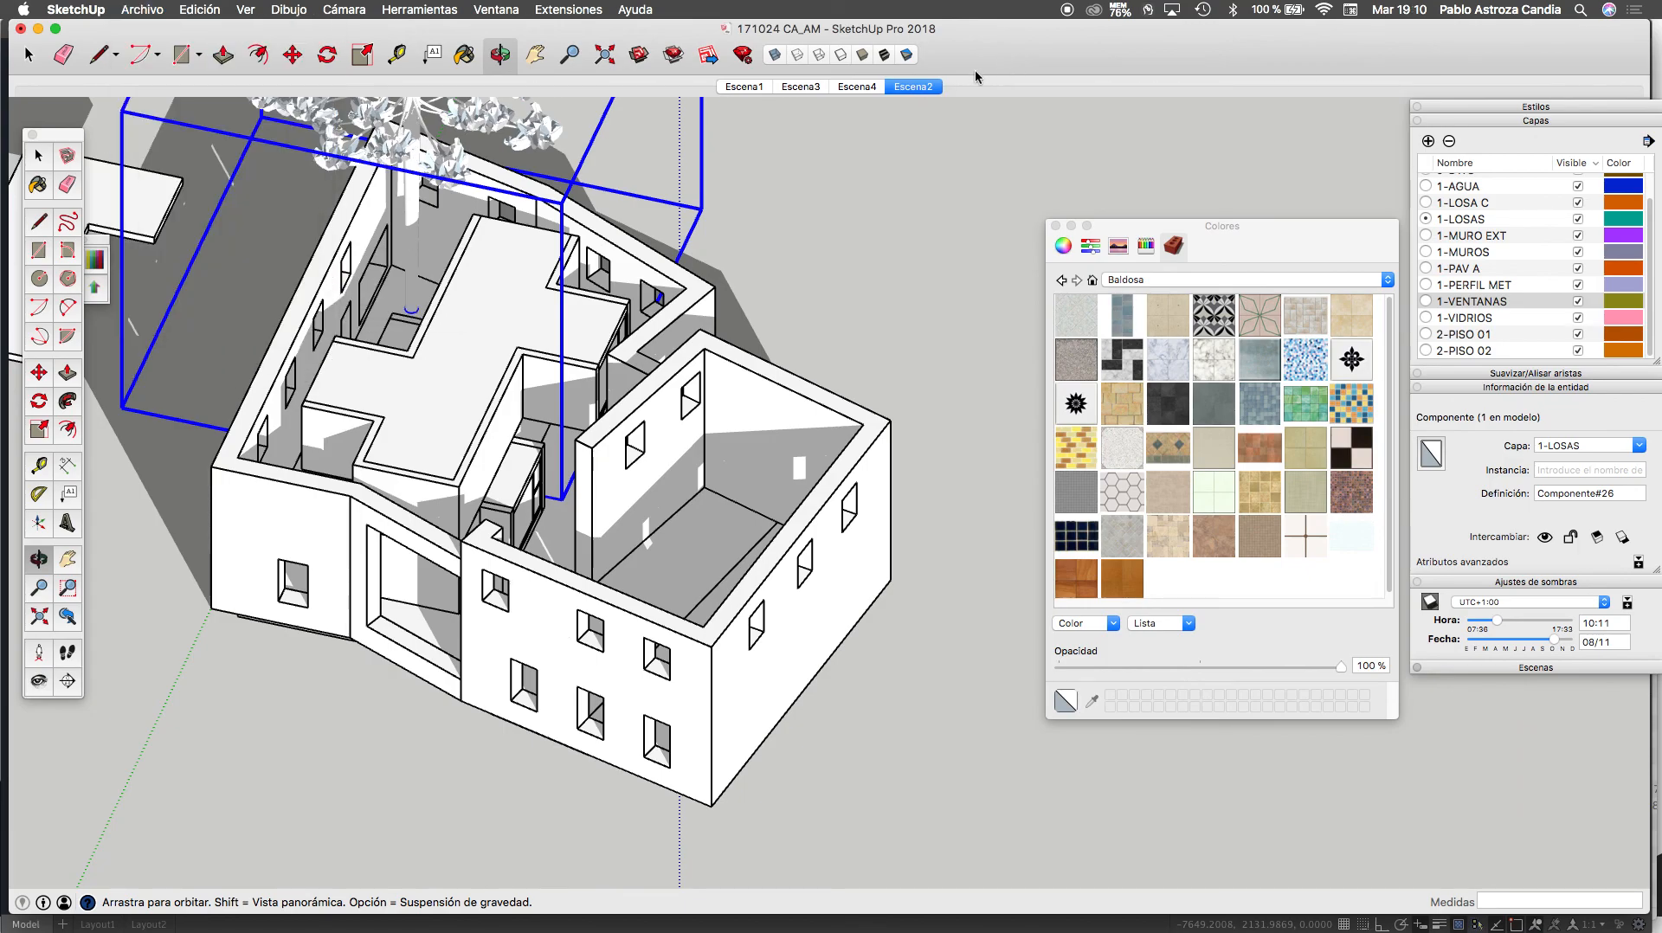
Search the Extension Warehouse for "su" and return to the model
{"action": "left_click", "coordinate": [672, 55]}
{"action": "mouse_move", "coordinate": [568, 106]}
{"action": "left_mouse_down"}
{"action": "mouse_move", "coordinate": [521, 29]}
{"action": "mouse_move", "coordinate": [690, 99]}
{"action": "left_mouse_up"}
{"action": "type", "text": "su"}
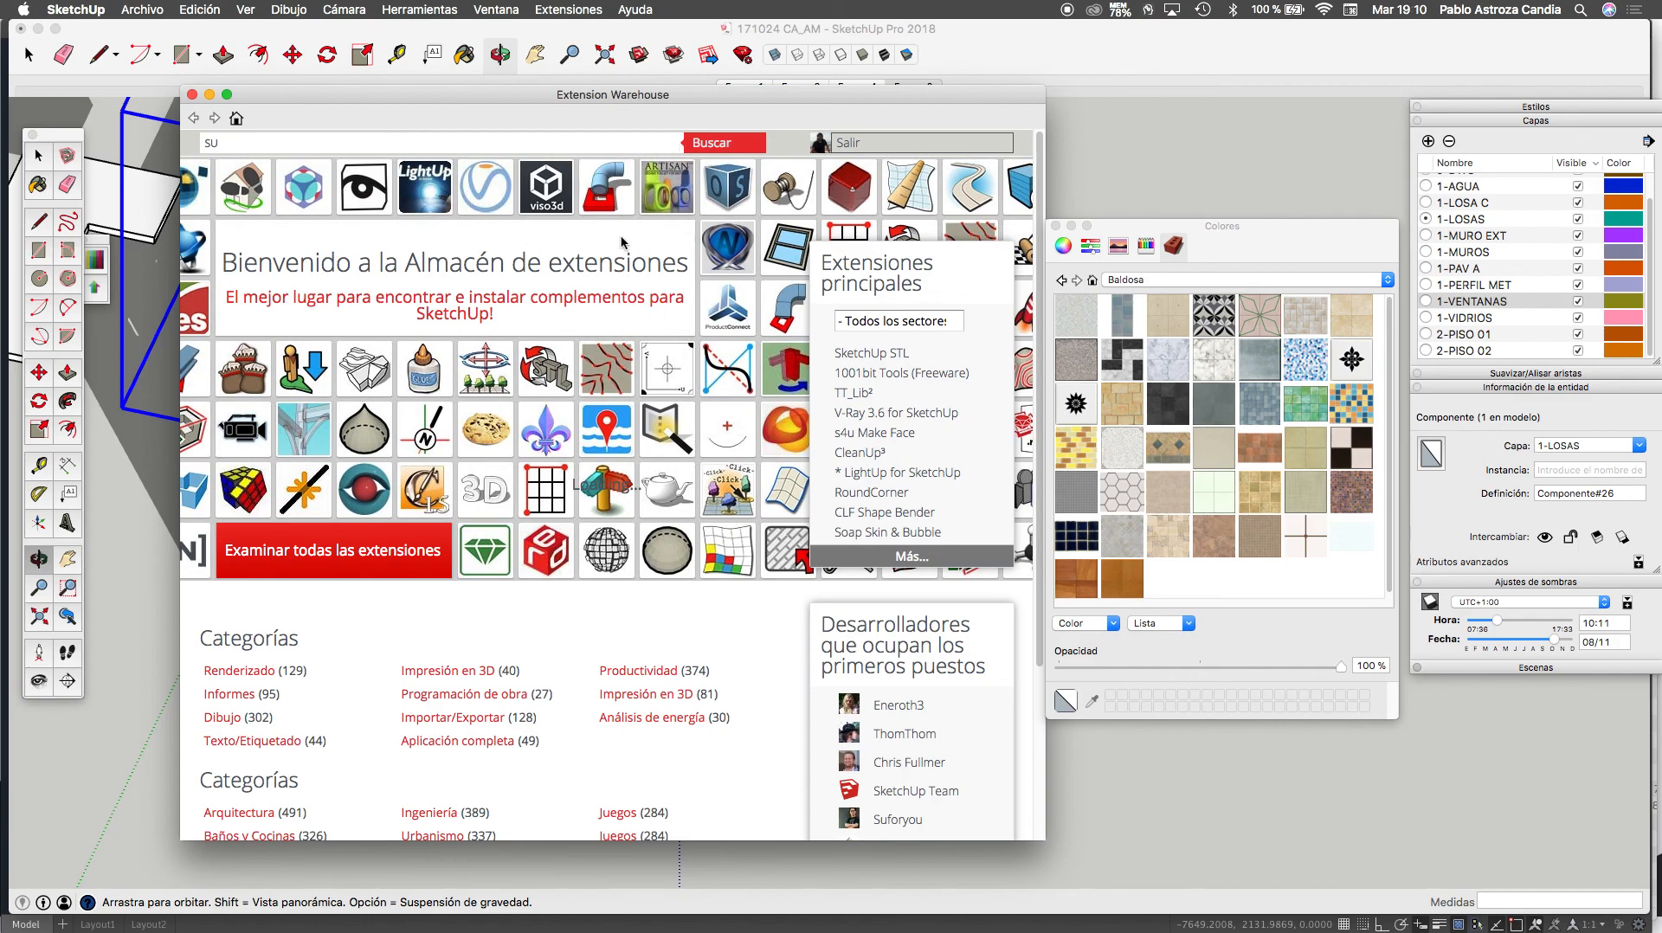
{"action": "left_click", "coordinate": [710, 143]}
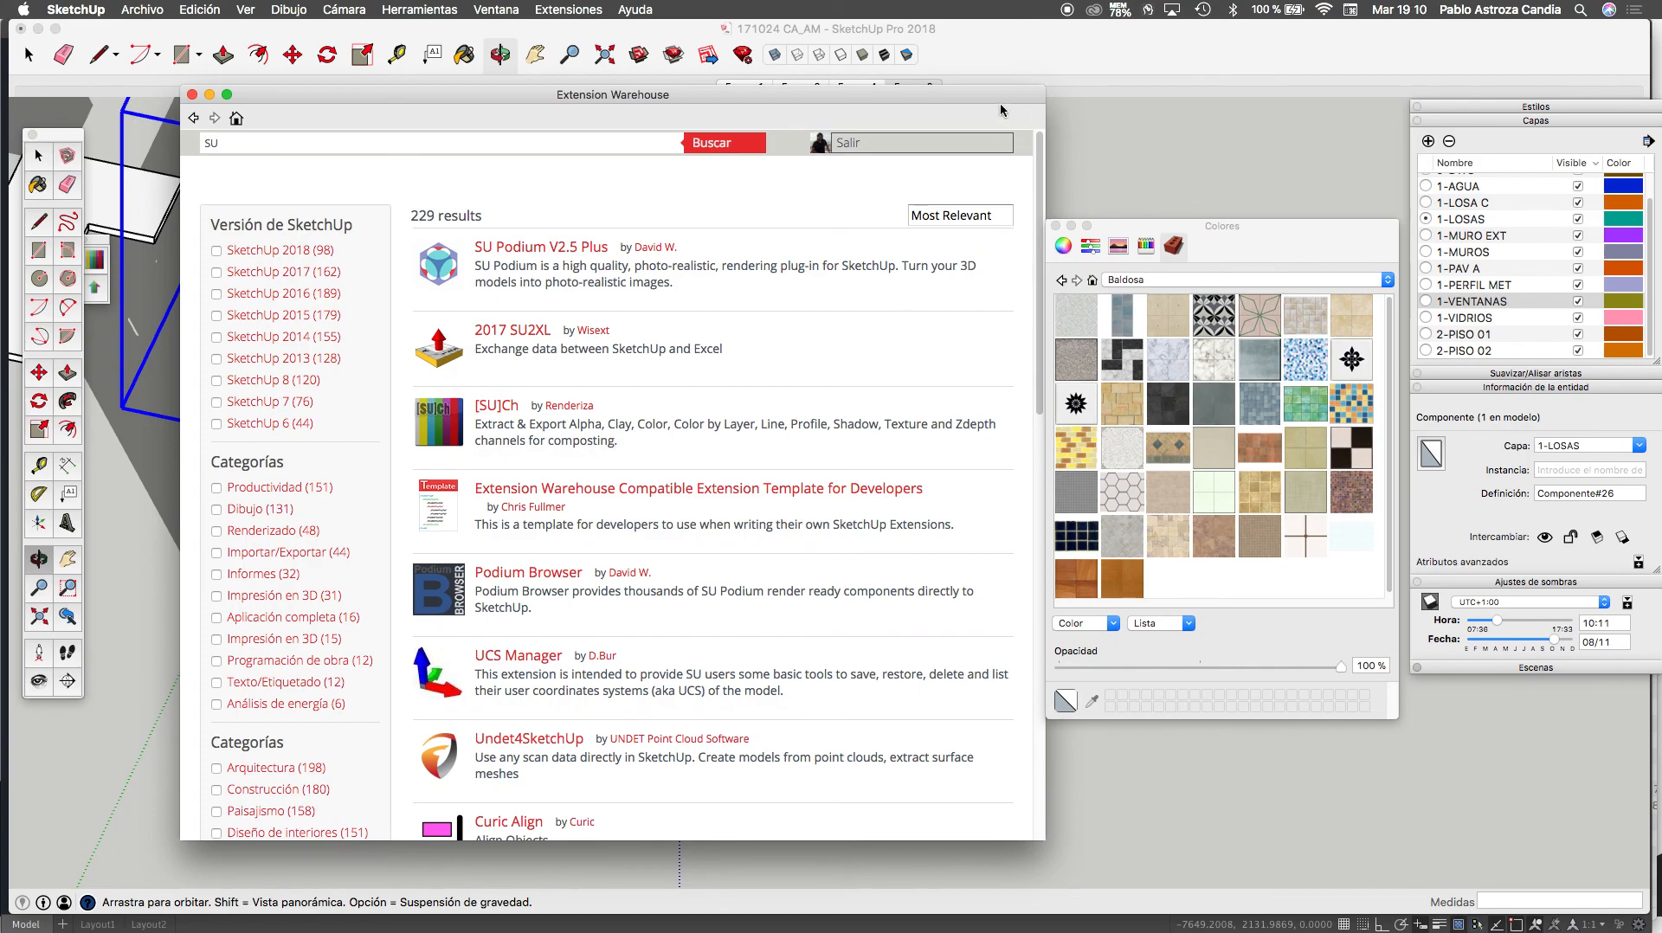
{"action": "left_click", "coordinate": [1069, 64]}
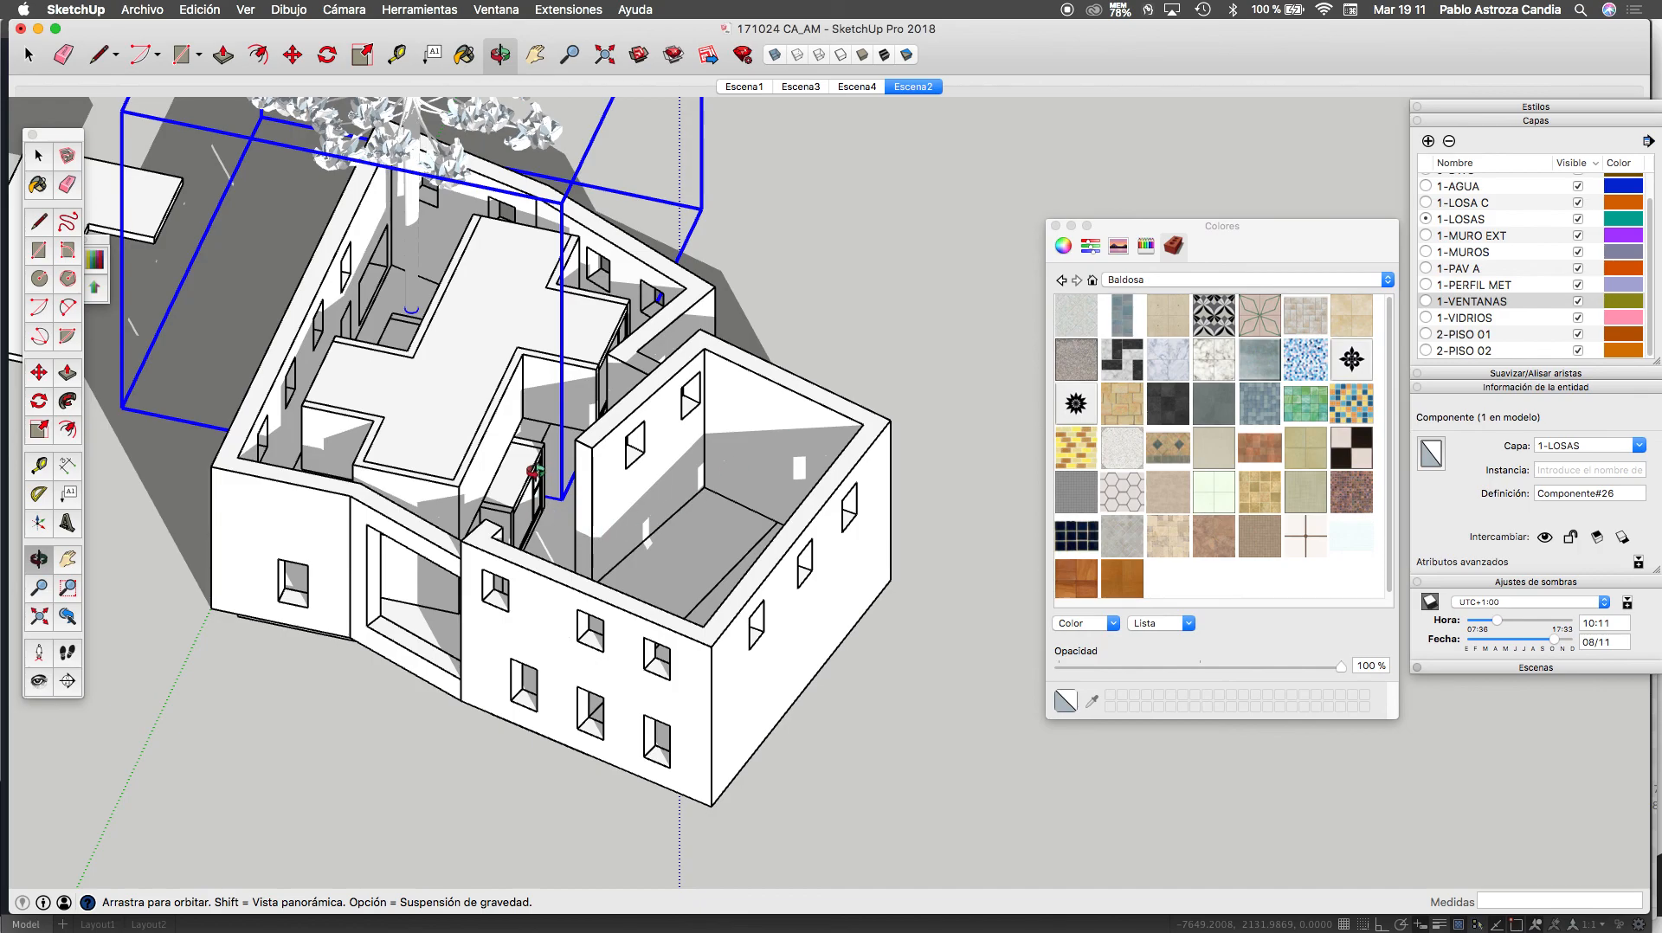
Create scenes of the current view with the [SU]Ch extension for all channels, from Alpha to Zdepth
{"action": "scroll", "coordinate": [535, 474], "scroll_direction": "up", "scroll_amount": 1}
{"action": "scroll", "coordinate": [649, 576], "scroll_direction": "down", "scroll_amount": 2}
{"action": "scroll", "coordinate": [500, 521], "scroll_direction": "up", "scroll_amount": 2}
{"action": "scroll", "coordinate": [524, 534], "scroll_direction": "up", "scroll_amount": 1}
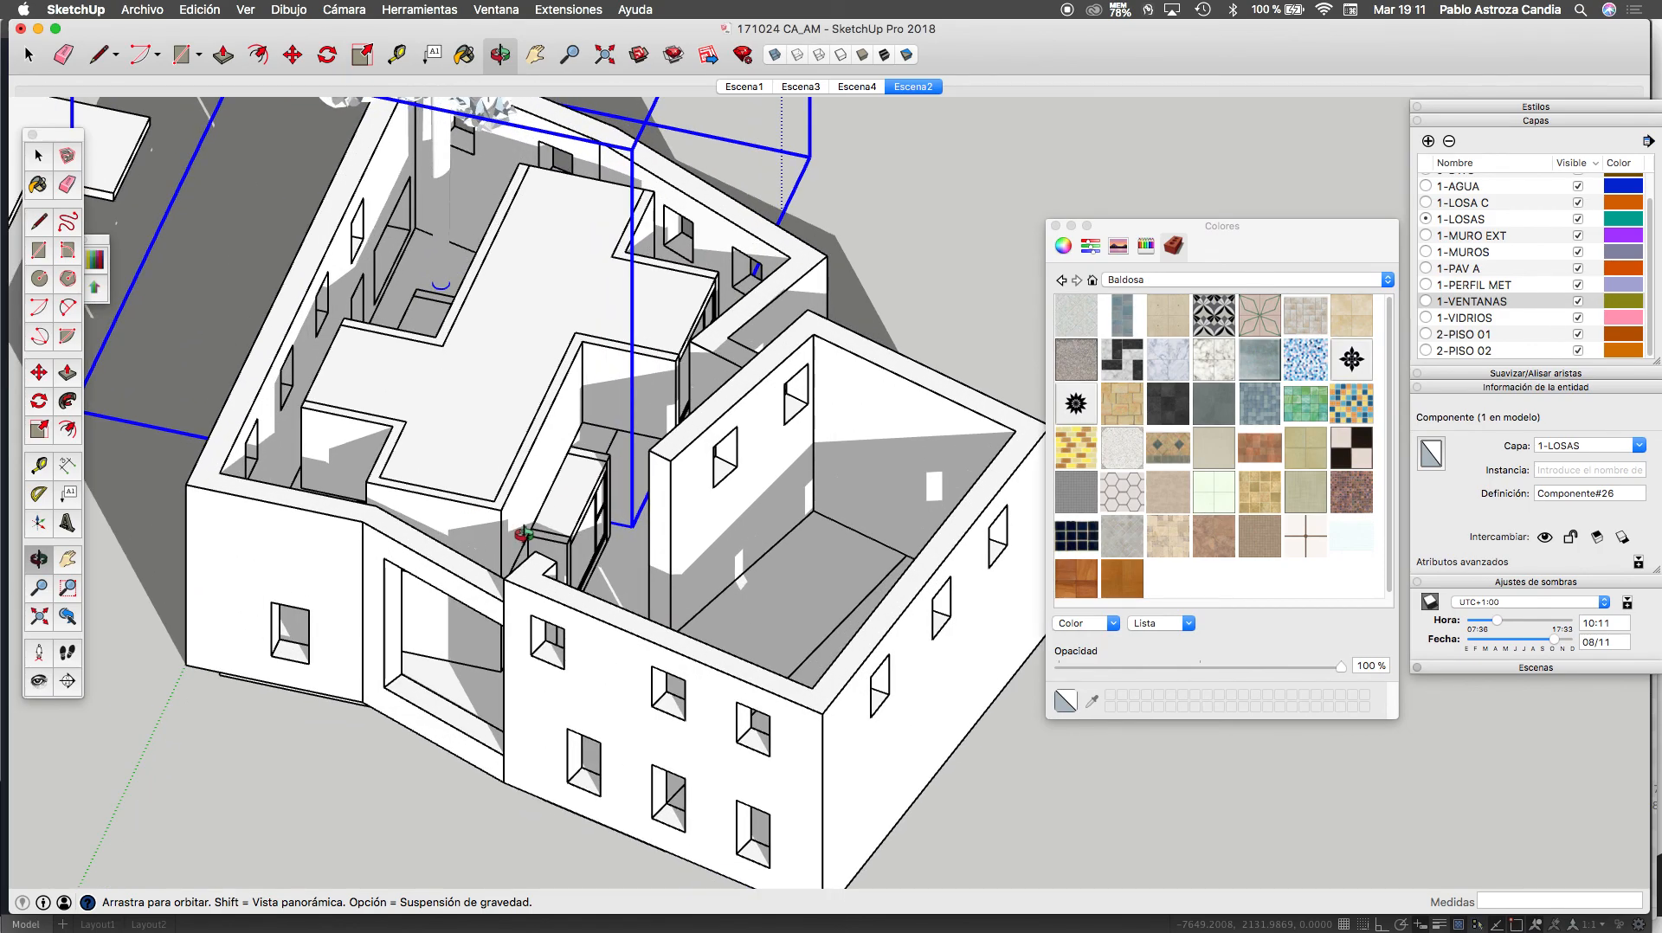
{"action": "left_click_drag", "start_coordinate": [523, 534], "coordinate": [570, 286]}
{"action": "left_click_drag", "start_coordinate": [103, 239], "coordinate": [161, 129]}
{"action": "left_click", "coordinate": [158, 151]}
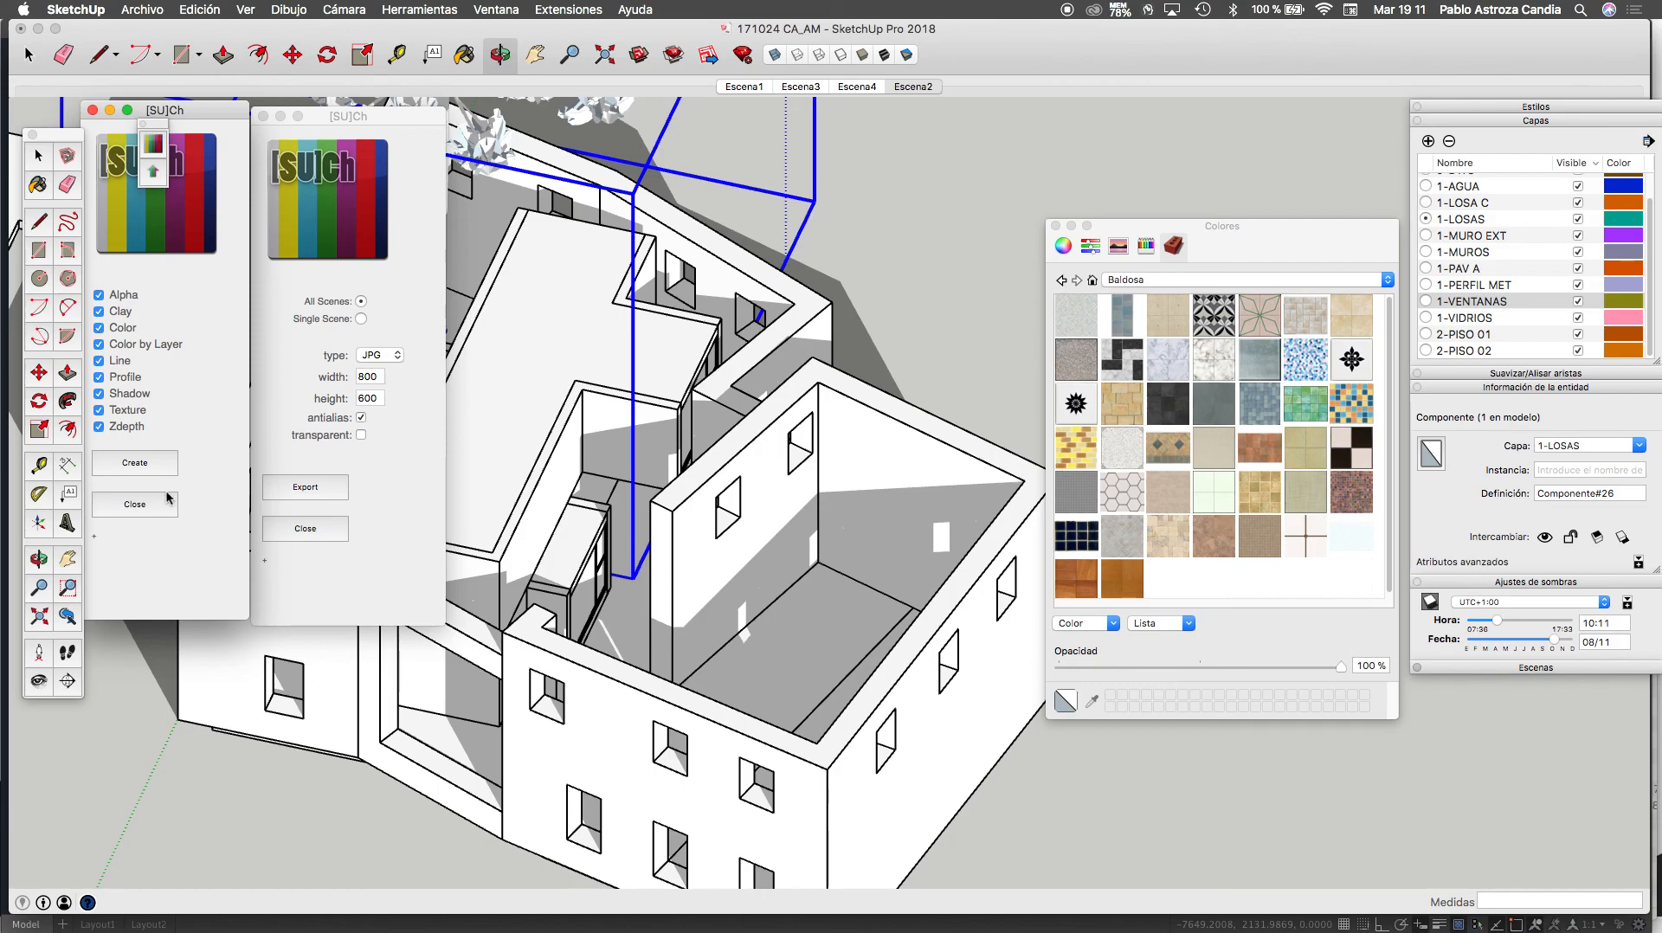
{"action": "left_click", "coordinate": [136, 463]}
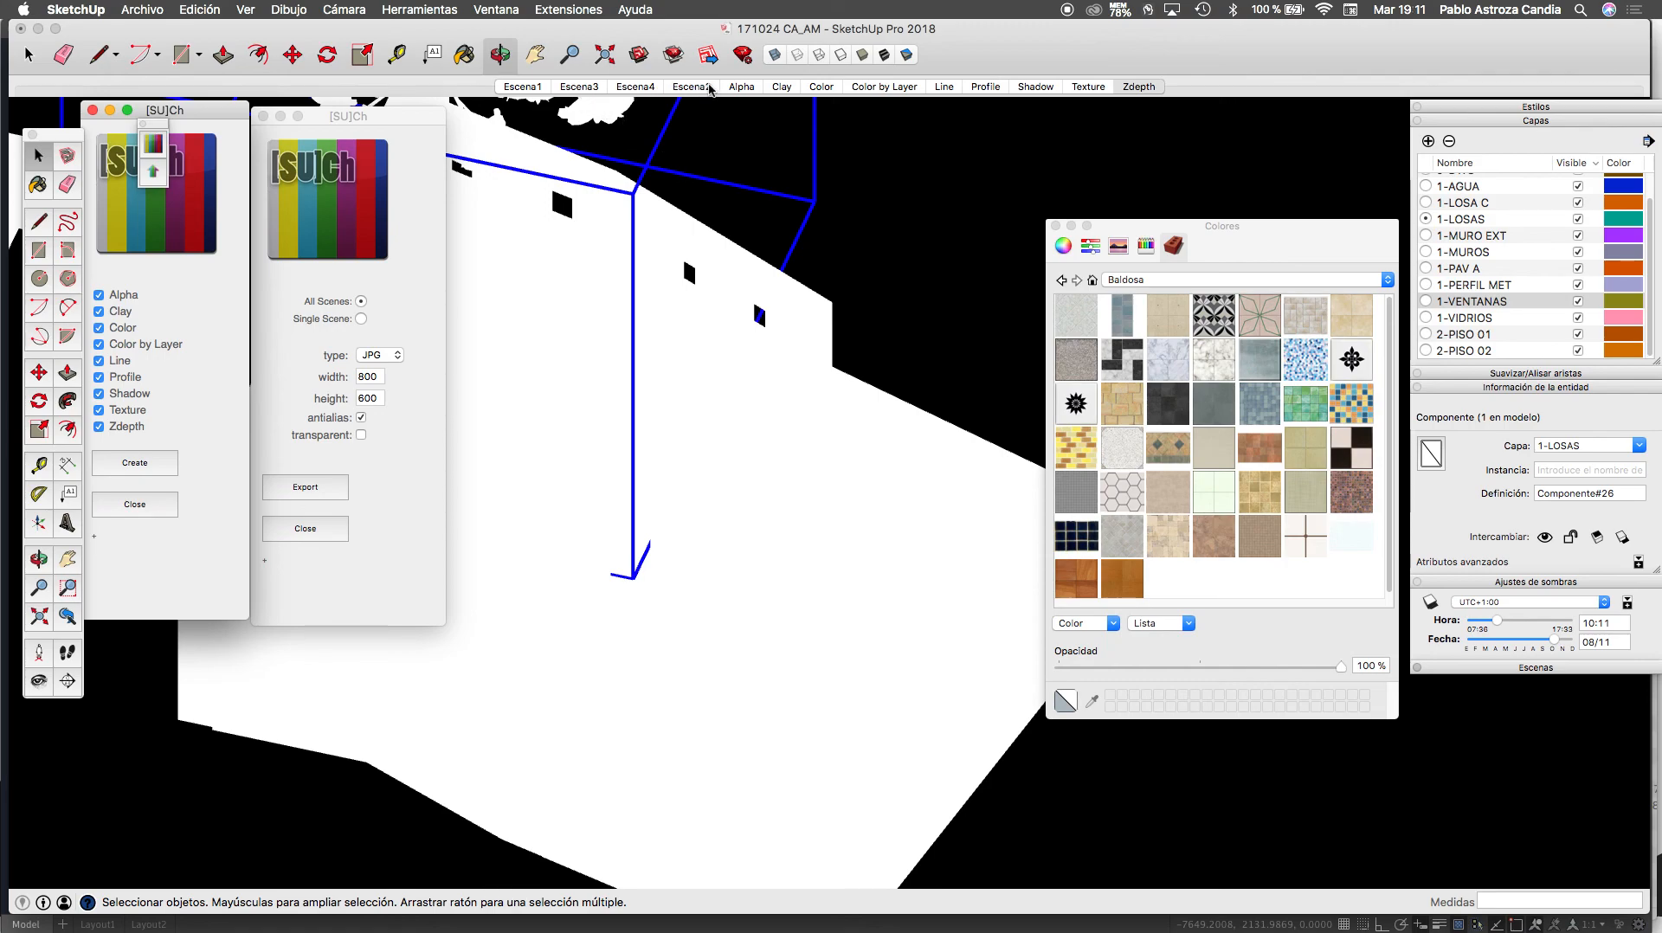
Examine the generated channel scenes one by one from Alpha through Texture, and return to the Shadow scene
{"action": "left_click", "coordinate": [742, 86]}
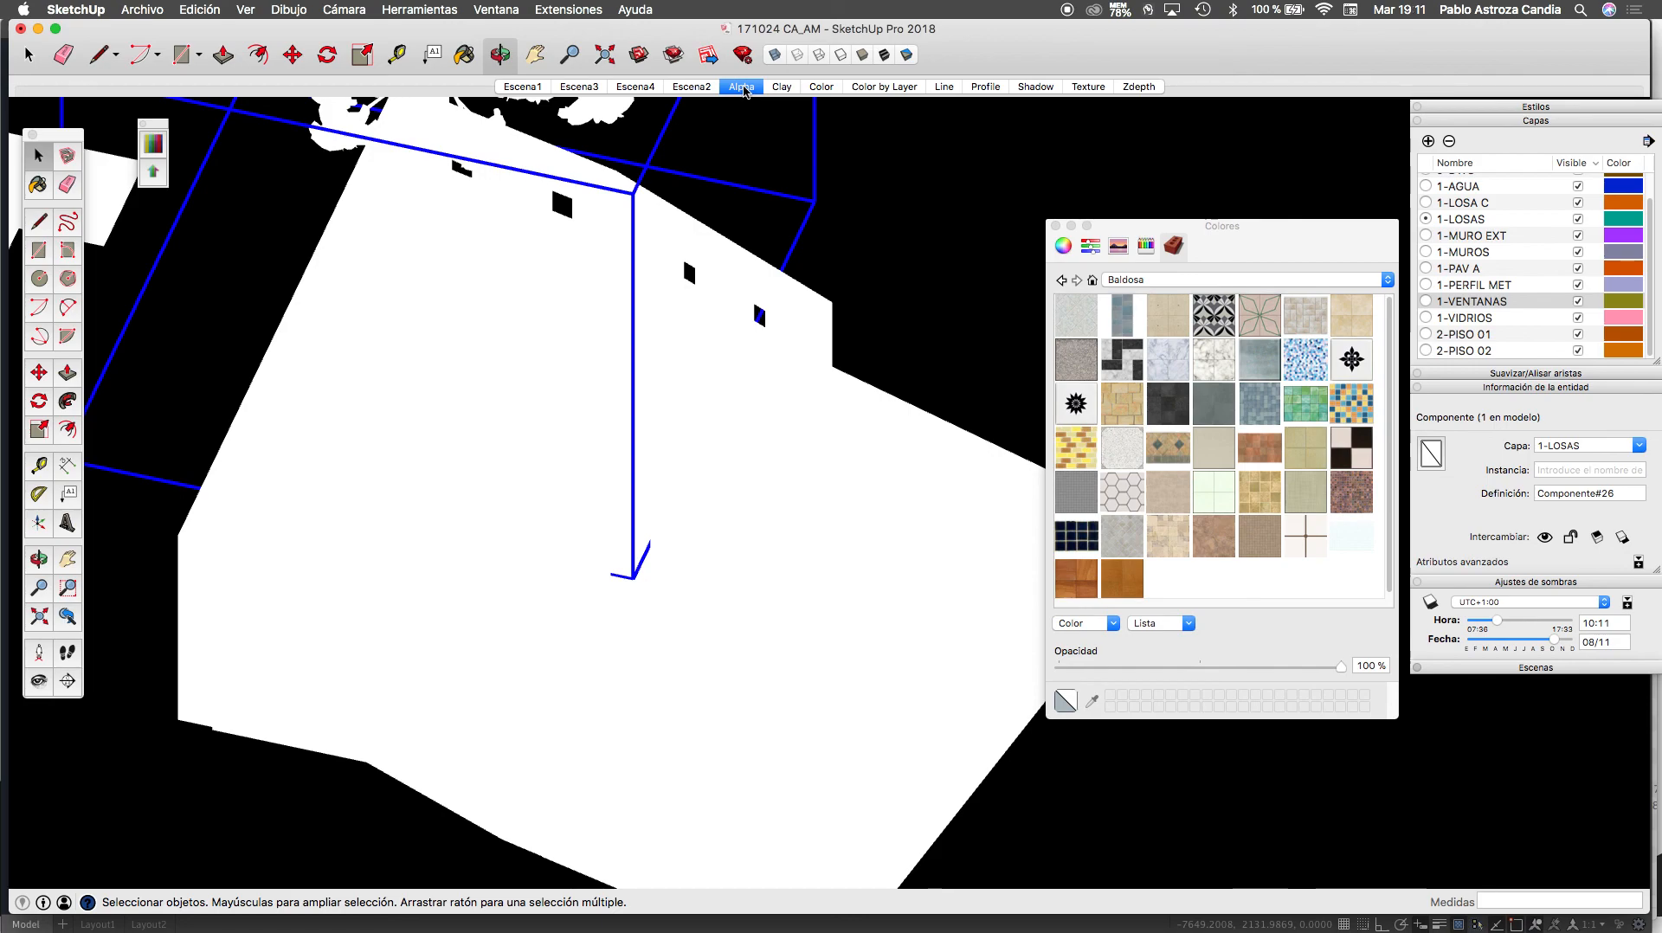
{"action": "left_click", "coordinate": [782, 86]}
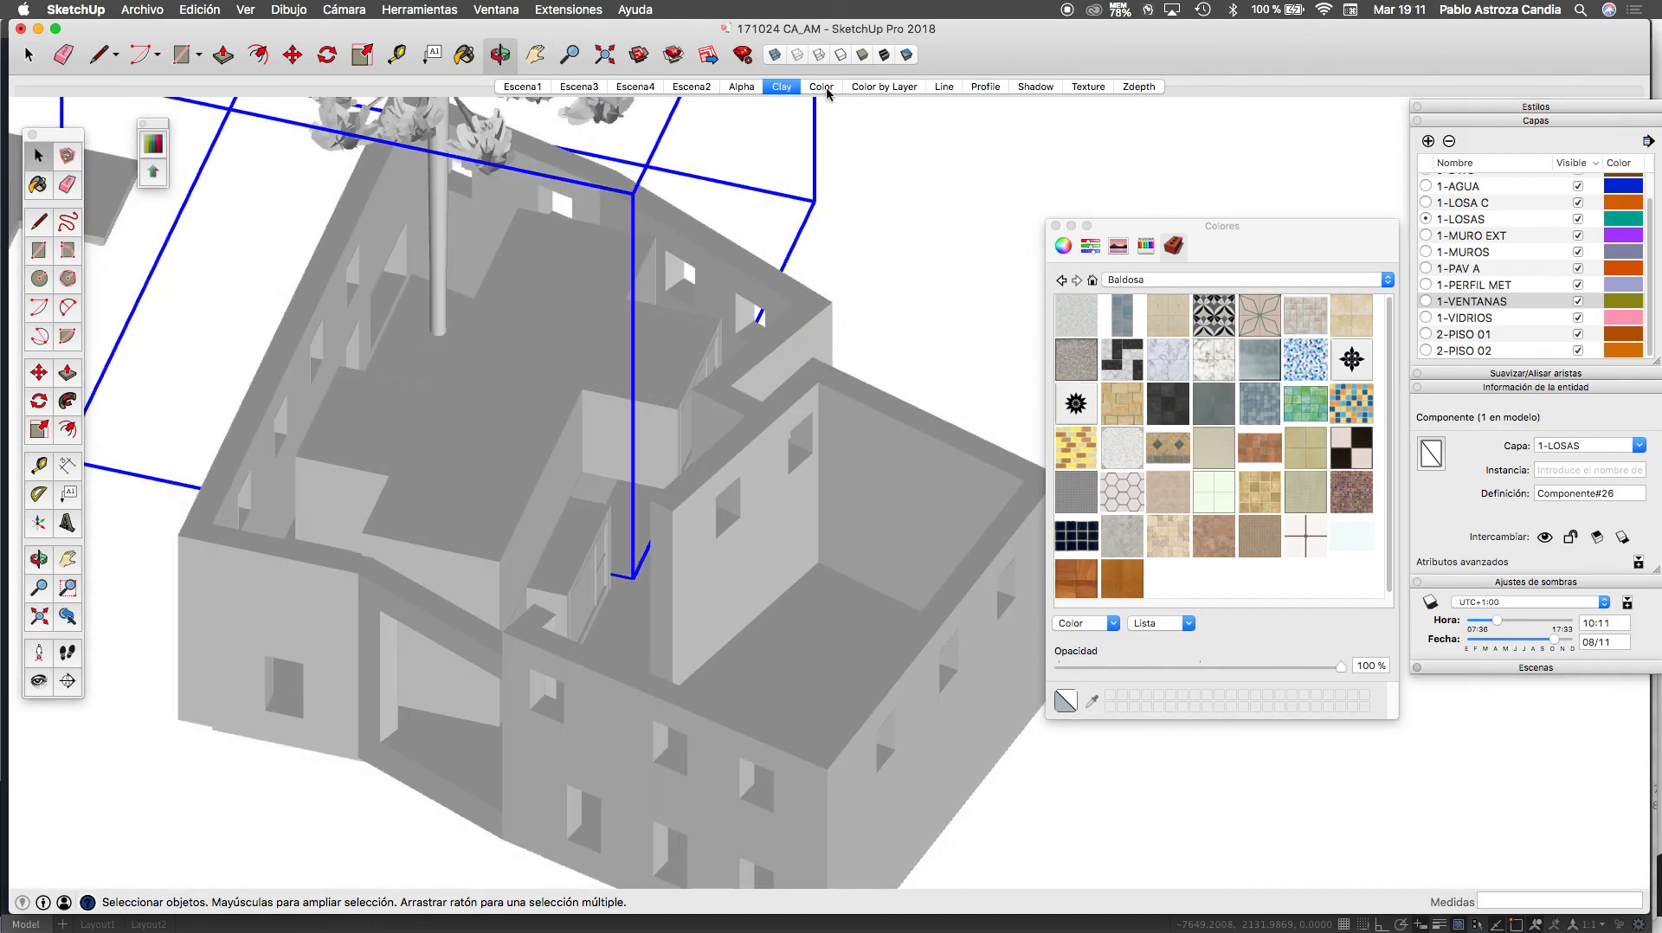
{"action": "left_click", "coordinate": [822, 89]}
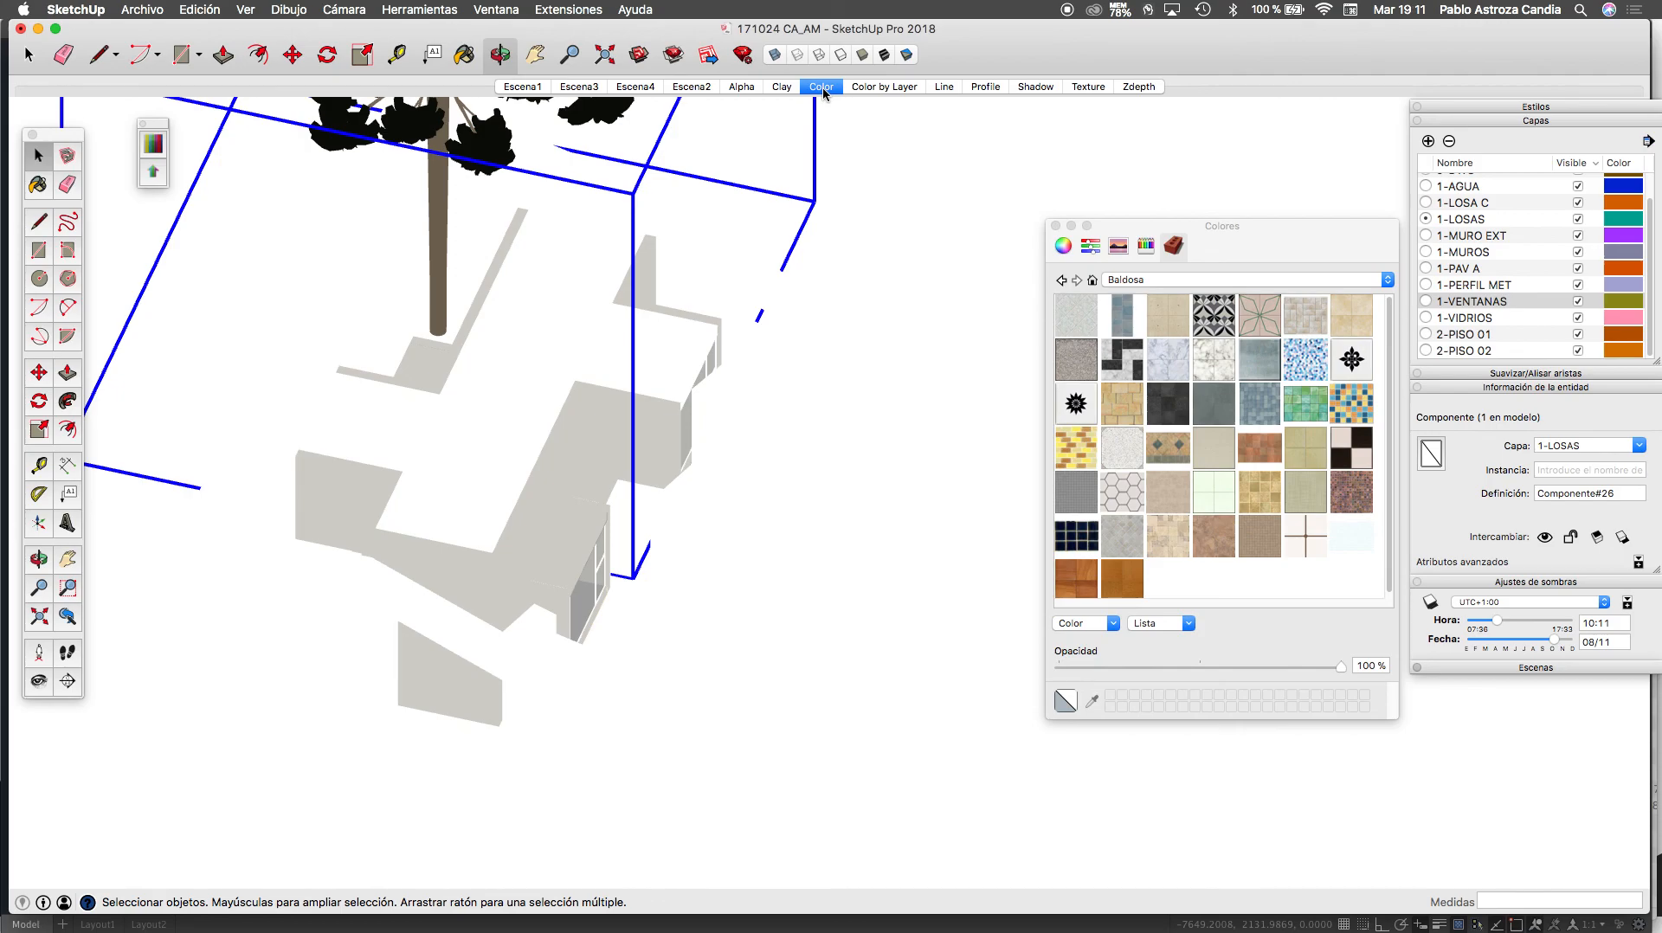
{"action": "left_click", "coordinate": [875, 87]}
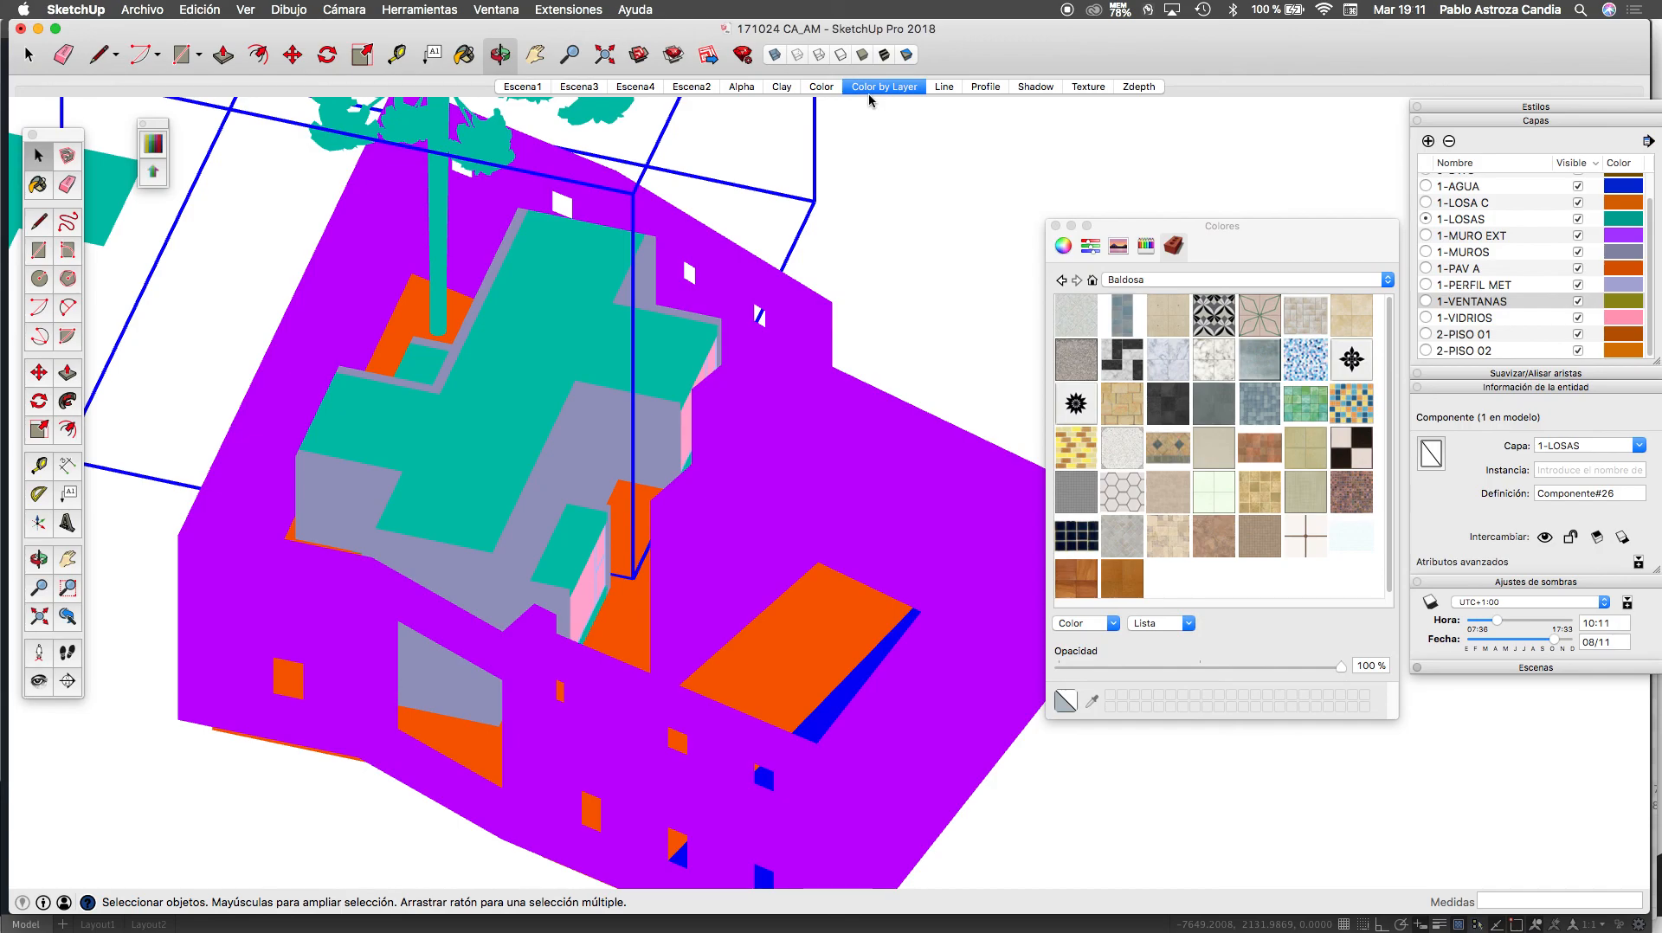
{"action": "left_click", "coordinate": [943, 87]}
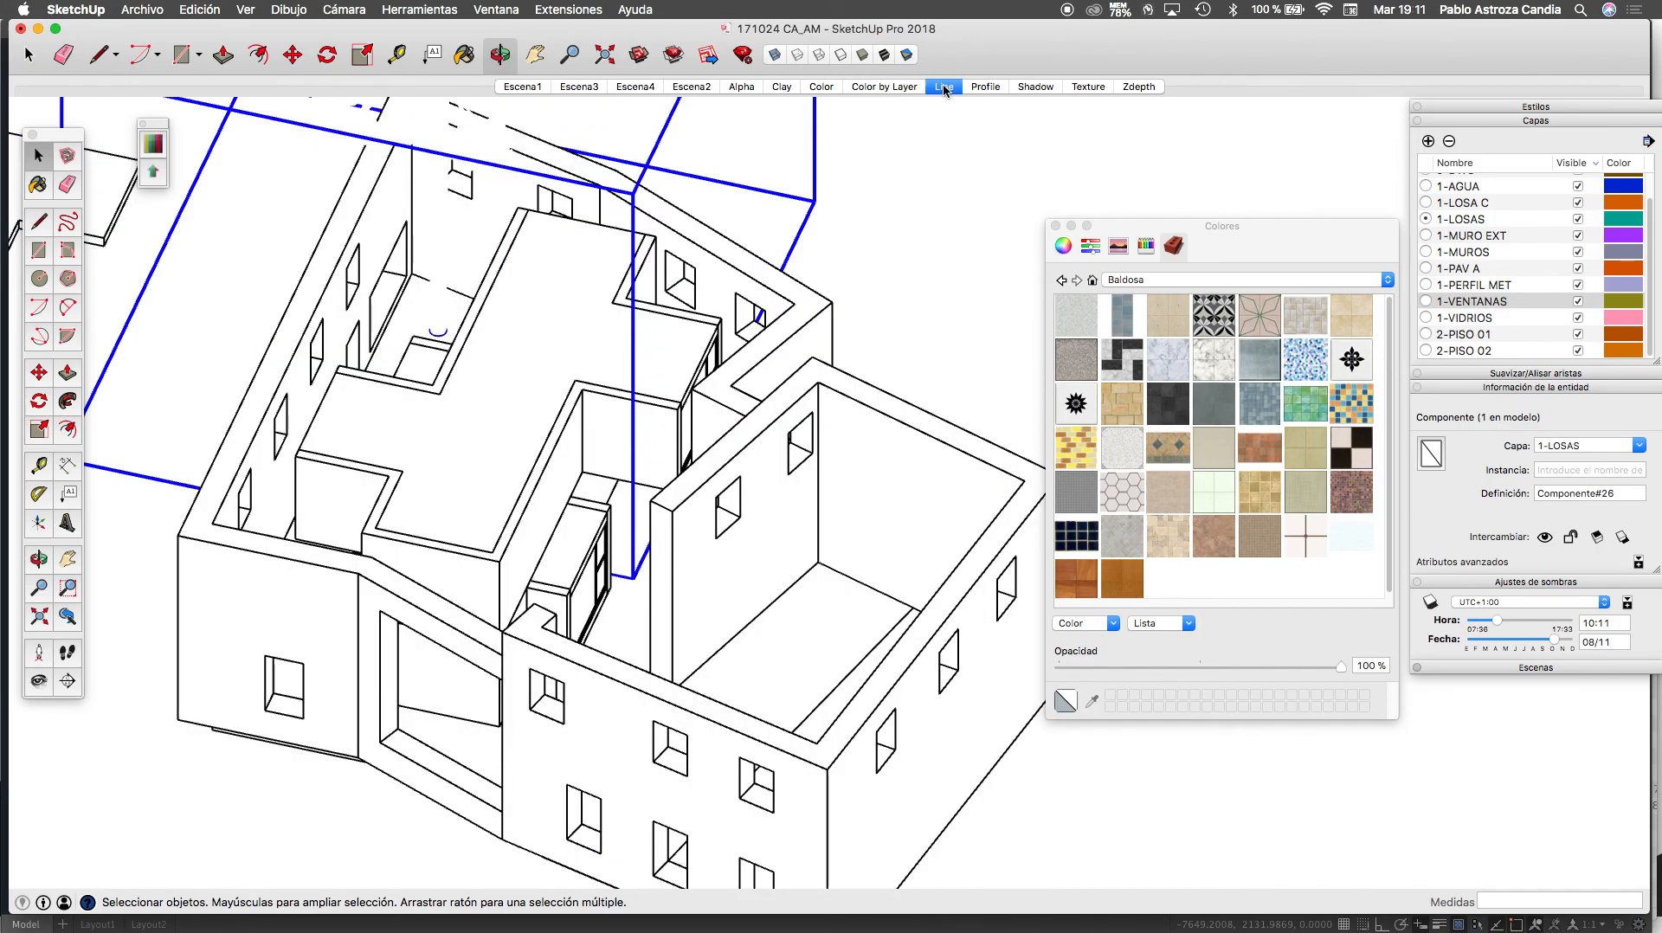
{"action": "left_click", "coordinate": [984, 88]}
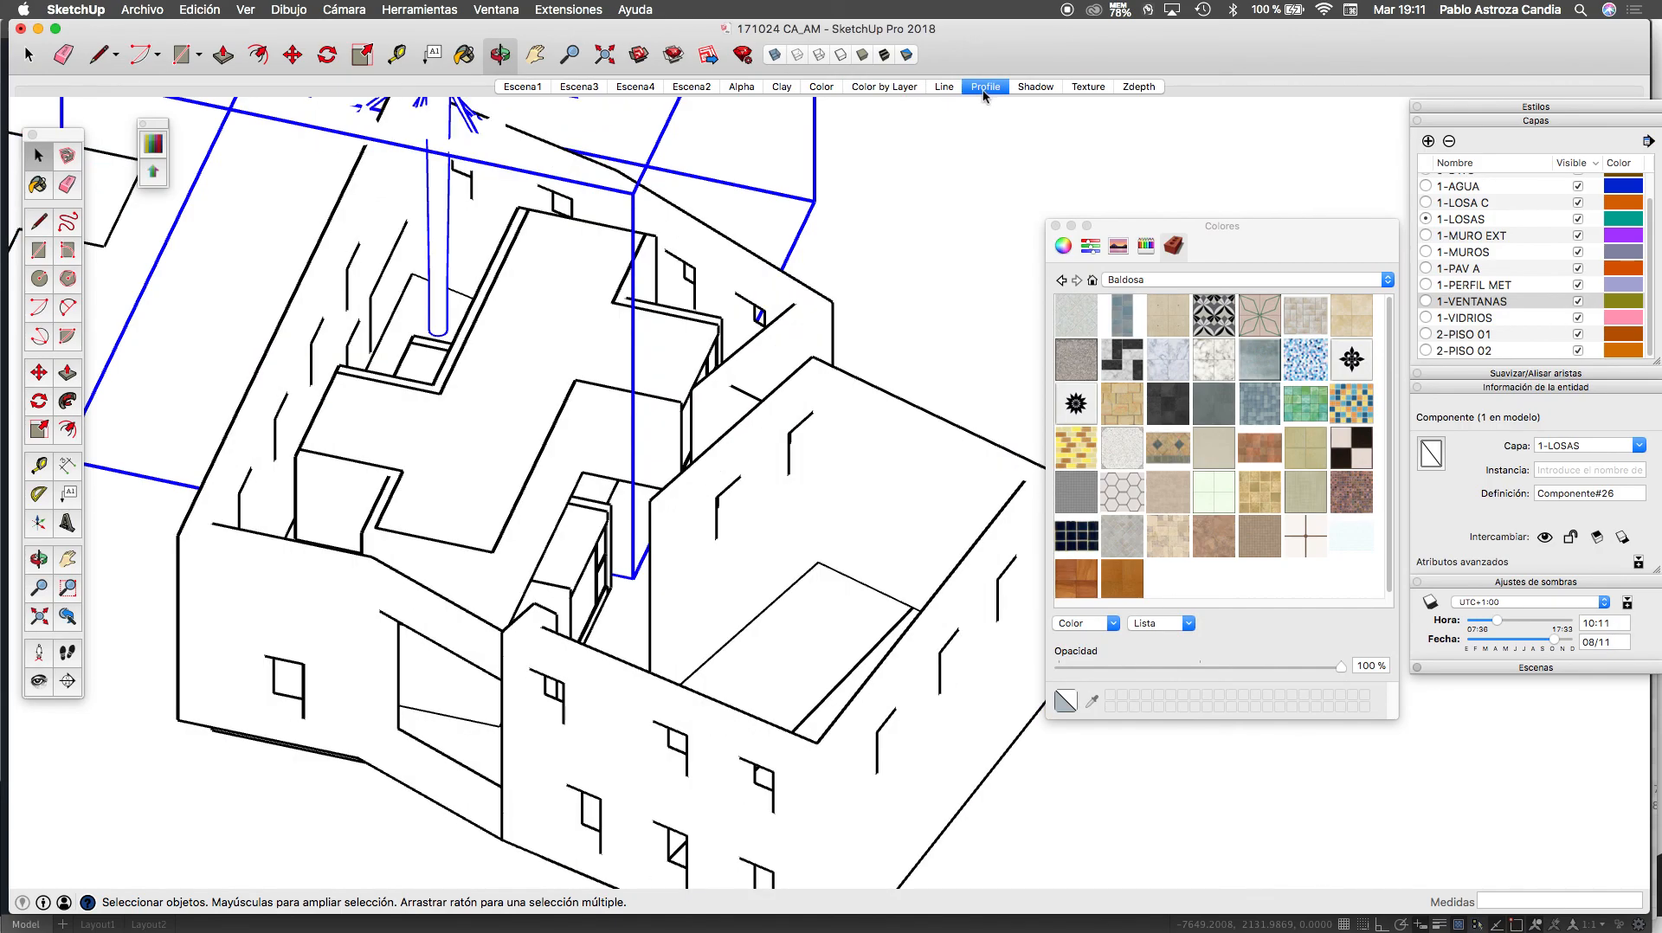
{"action": "left_click", "coordinate": [1027, 90]}
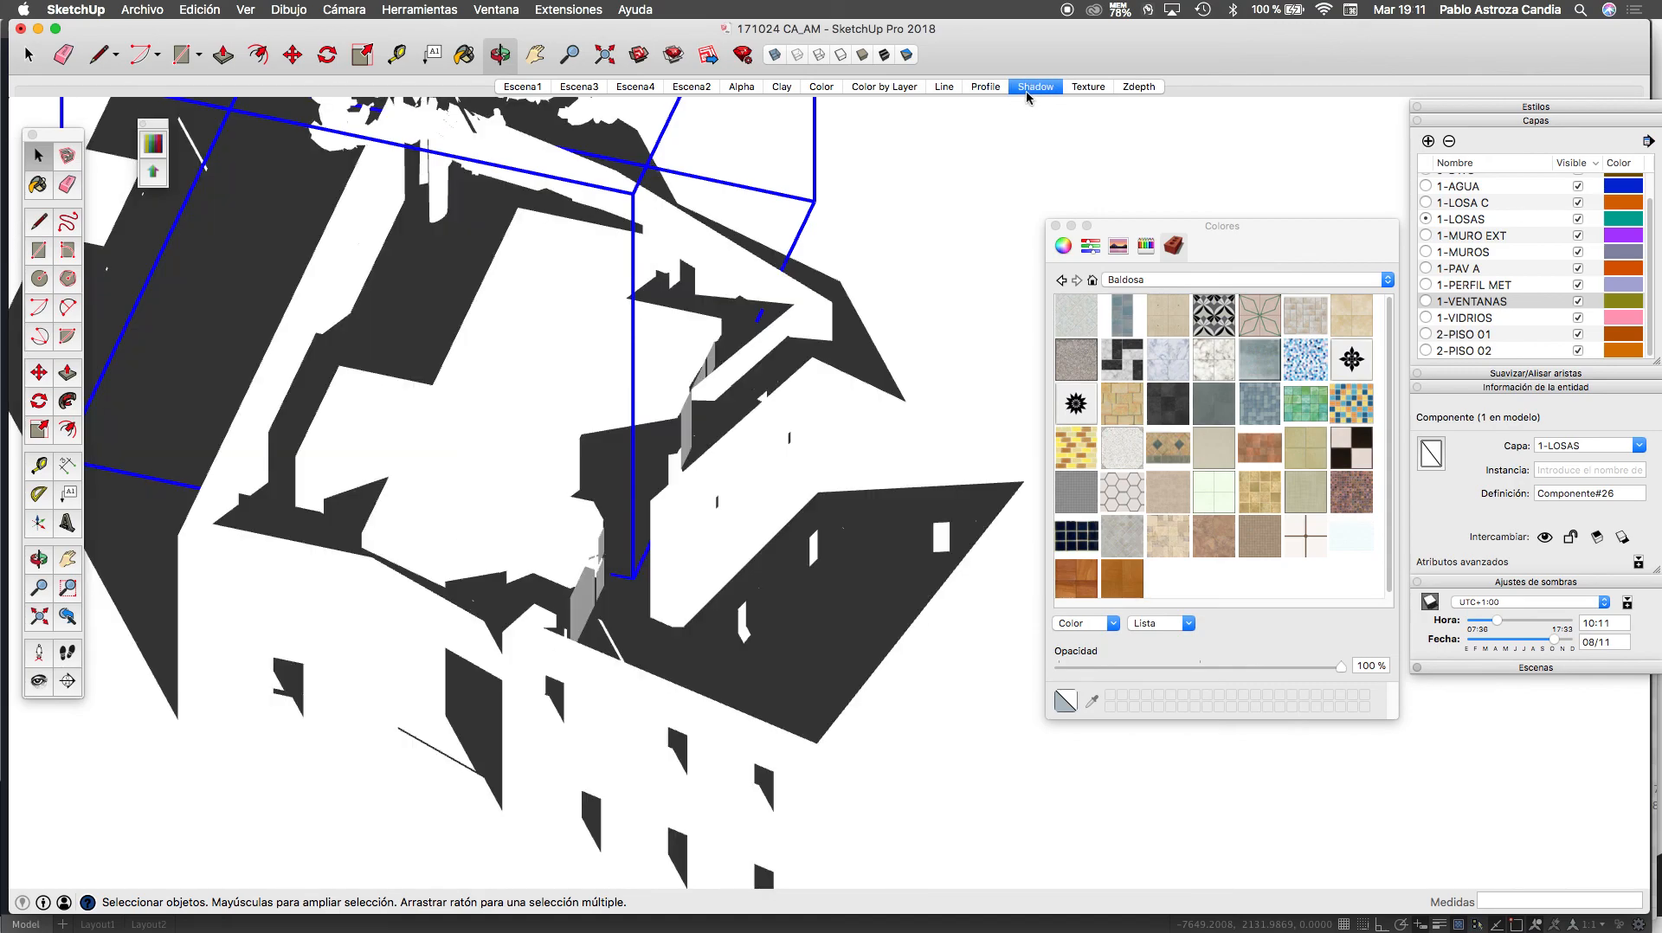
{"action": "left_click", "coordinate": [1088, 87]}
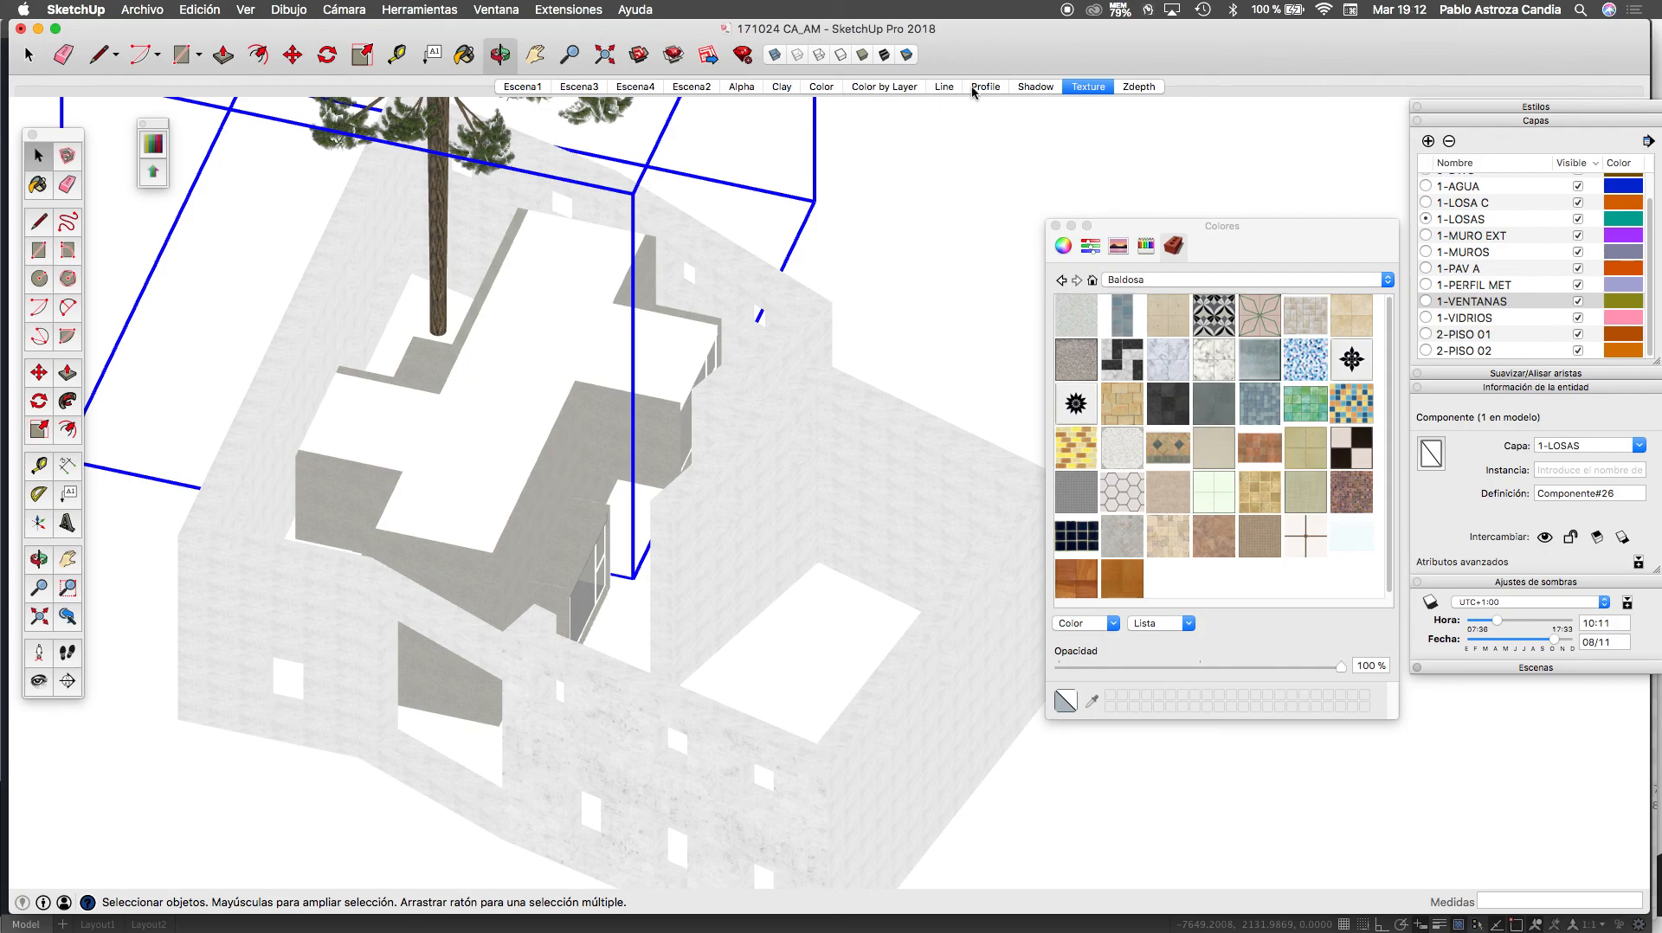
{"action": "left_click", "coordinate": [1035, 88]}
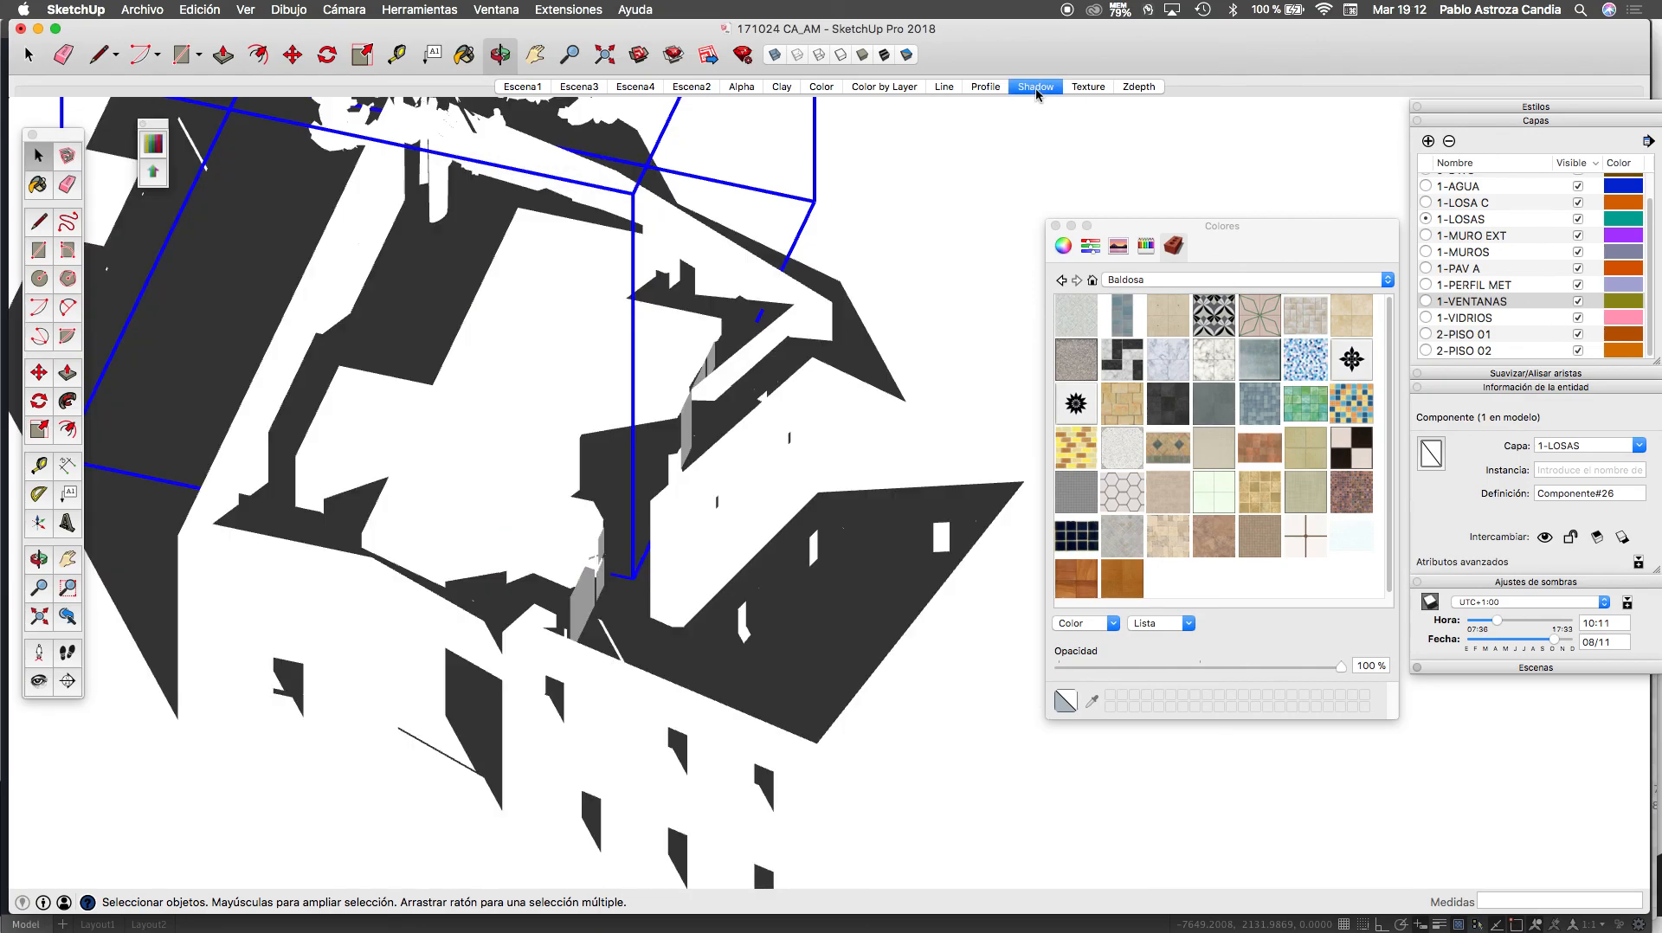
Start the [SU]Ch export of all scenes as PNG, 2400 wide by 2400 high, with a transparent background
{"action": "left_click", "coordinate": [152, 171]}
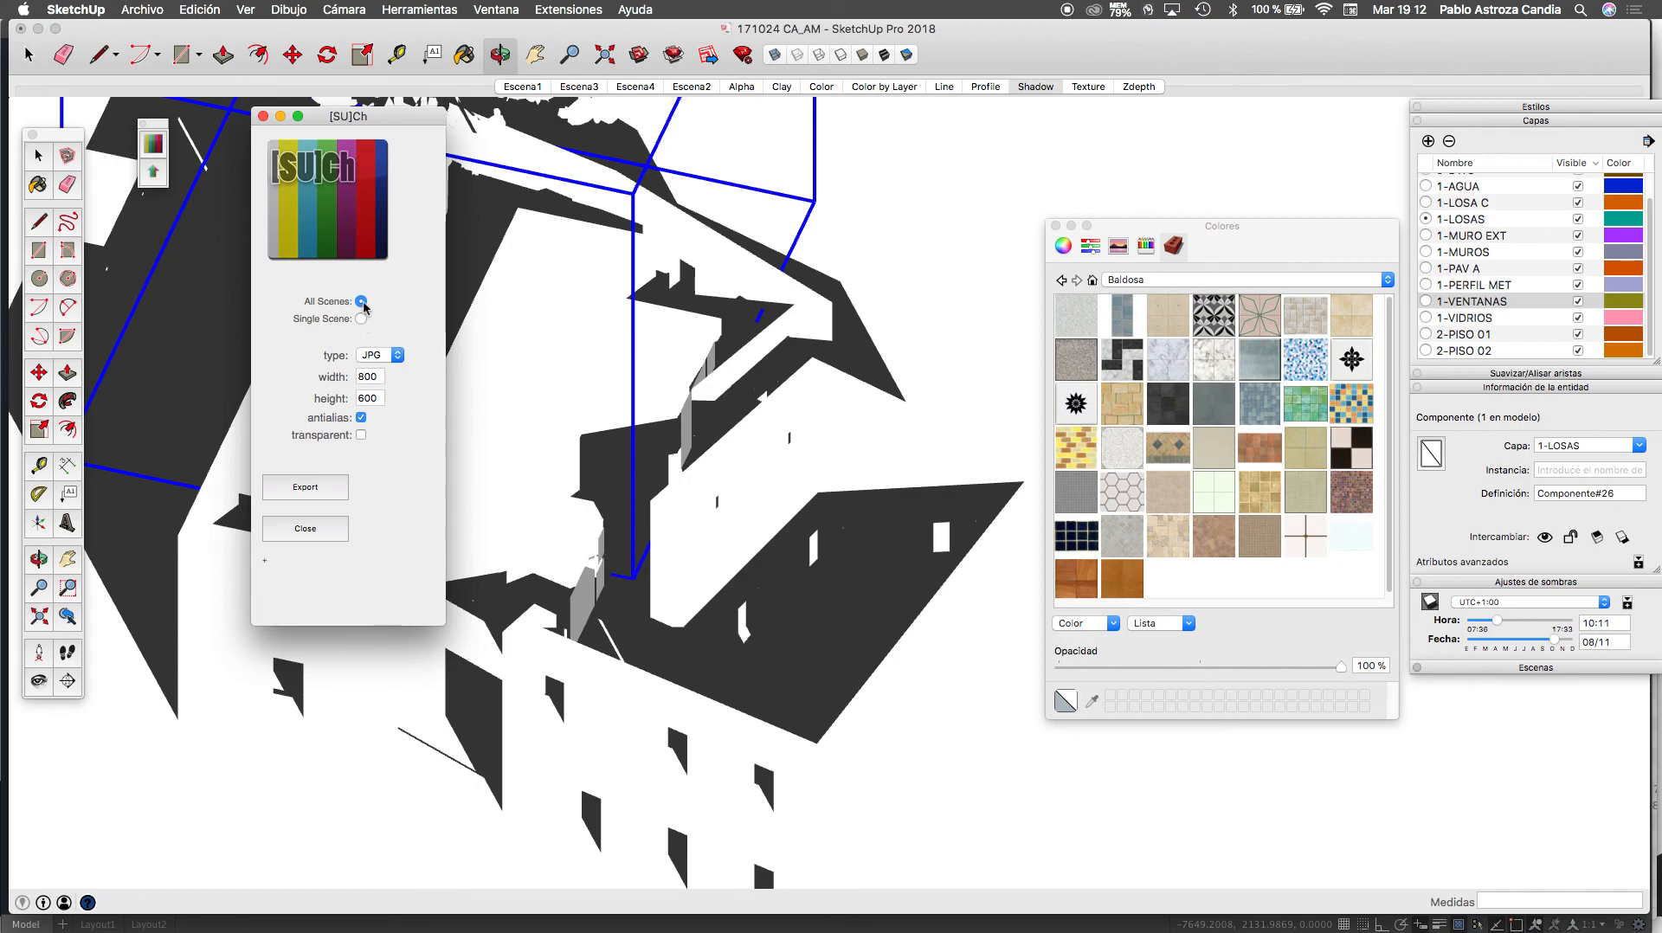
{"action": "left_click", "coordinate": [399, 356]}
{"action": "left_click", "coordinate": [374, 397]}
{"action": "double_click", "coordinate": [379, 379]}
{"action": "type", "text": "2400"}
{"action": "double_click", "coordinate": [381, 400]}
{"action": "type", "text": "2400"}
{"action": "left_click", "coordinate": [361, 434]}
{"action": "left_click", "coordinate": [304, 487]}
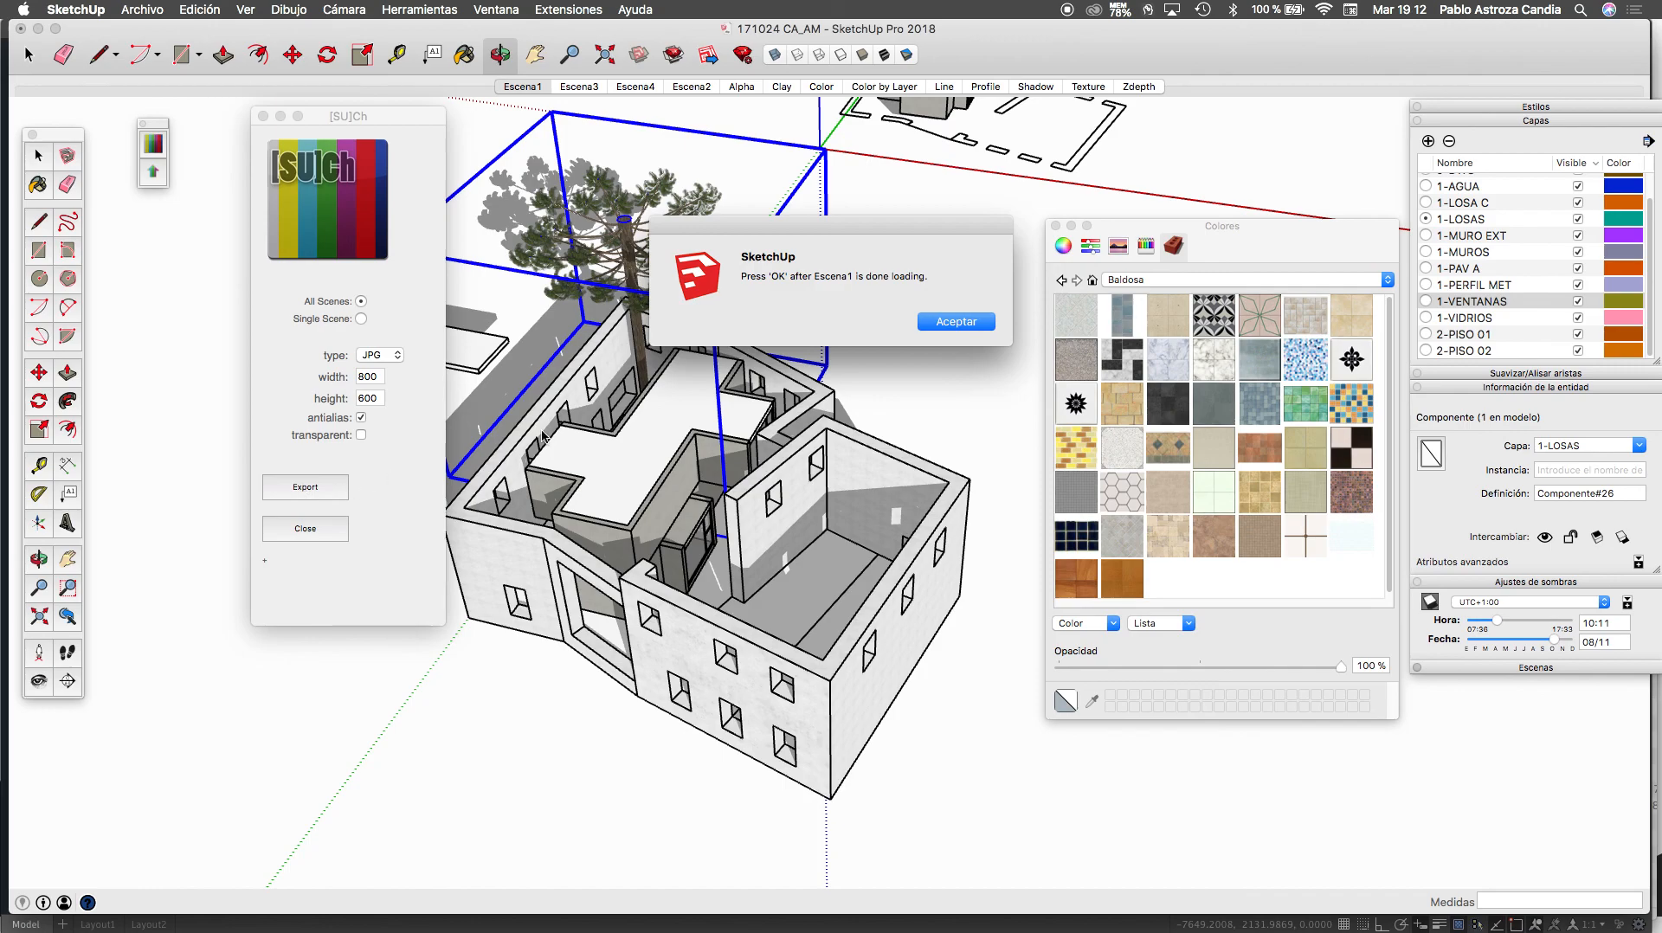
Confirm the export of the Escena1, Escena3, Escena4 and Escena2 images once each scene has loaded
{"action": "left_click", "coordinate": [947, 324]}
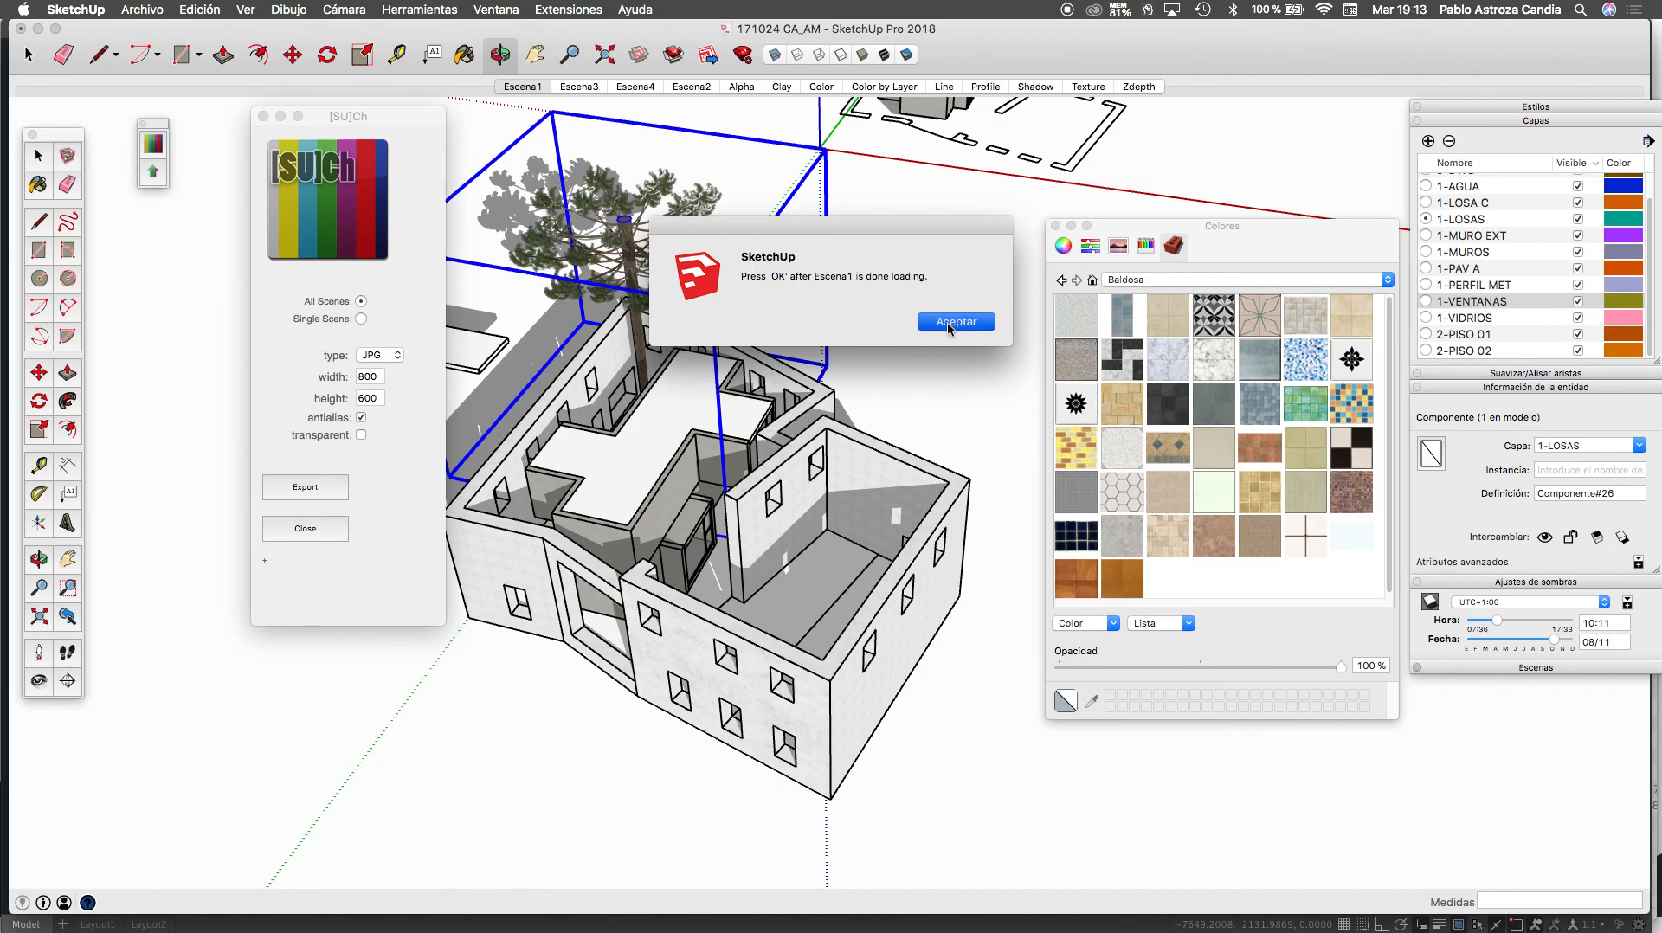
{"action": "left_click_drag", "start_coordinate": [912, 228], "coordinate": [859, 211]}
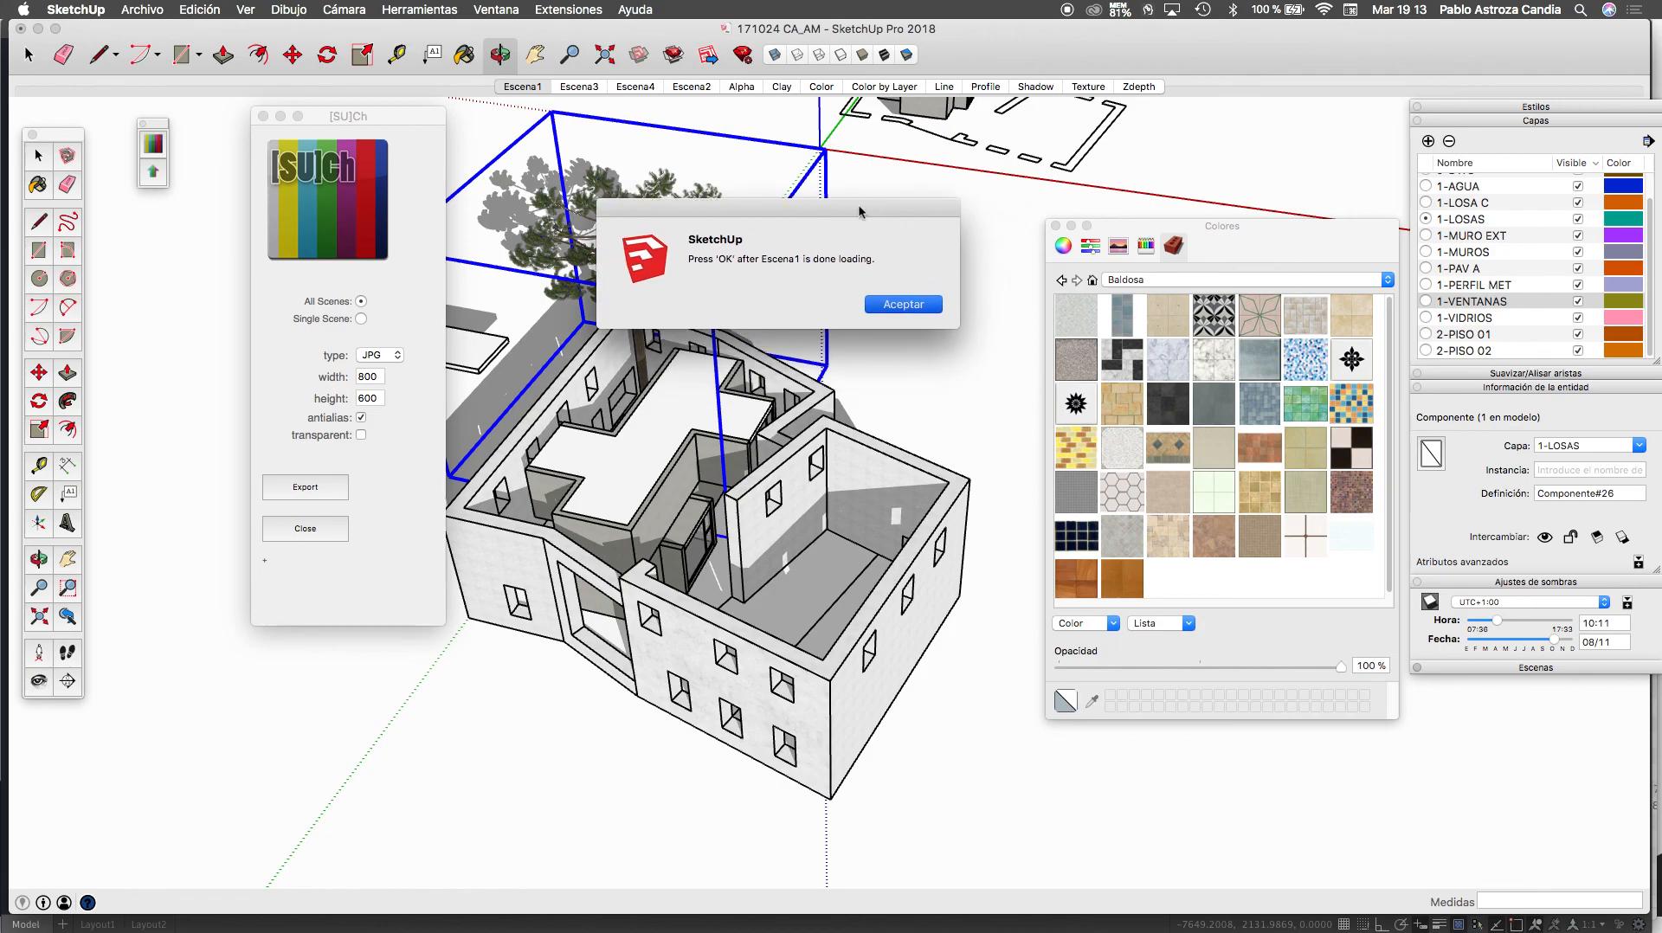
{"action": "left_click", "coordinate": [884, 307]}
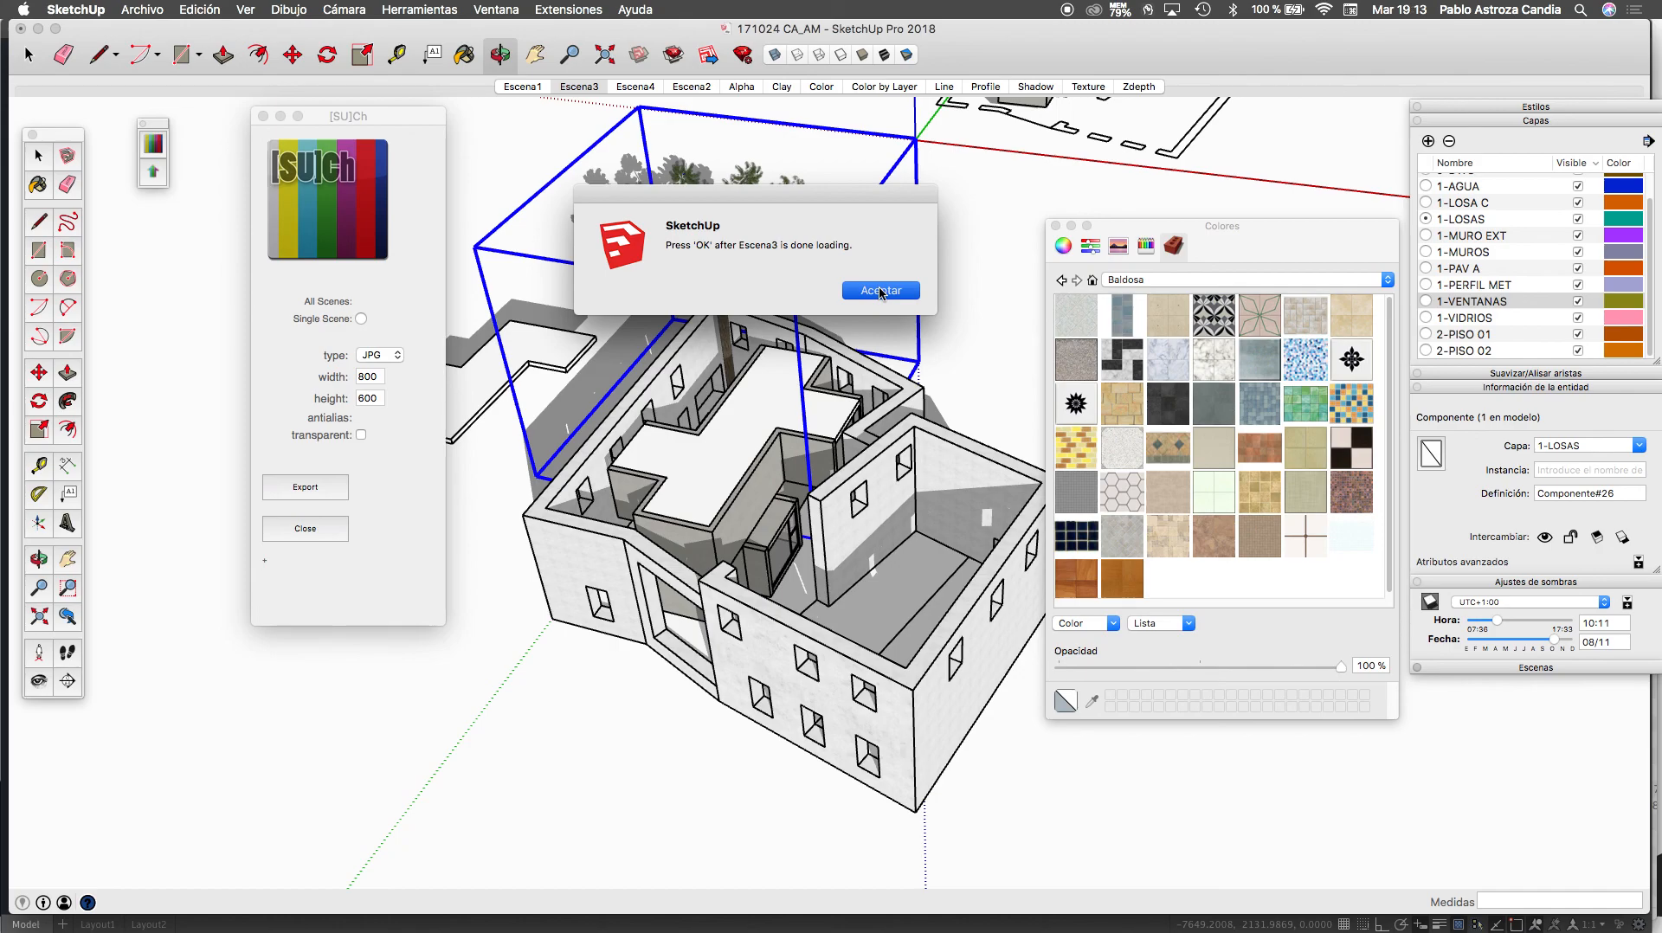
{"action": "left_click", "coordinate": [881, 290]}
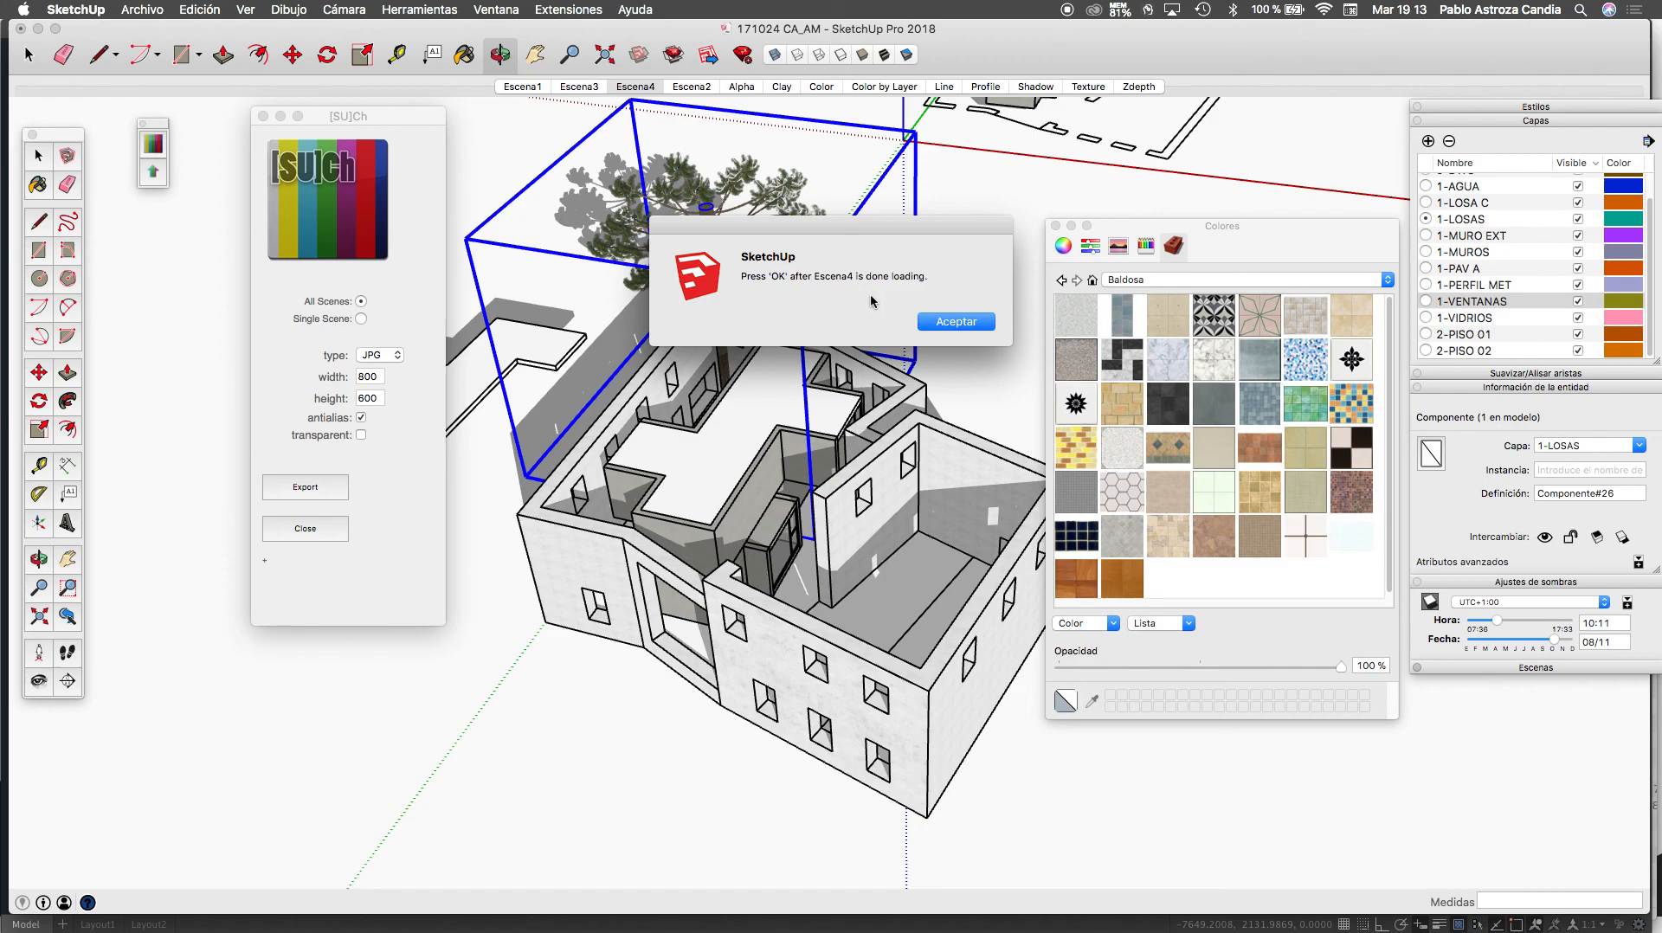
{"action": "left_click", "coordinate": [951, 326]}
{"action": "left_click", "coordinate": [943, 328]}
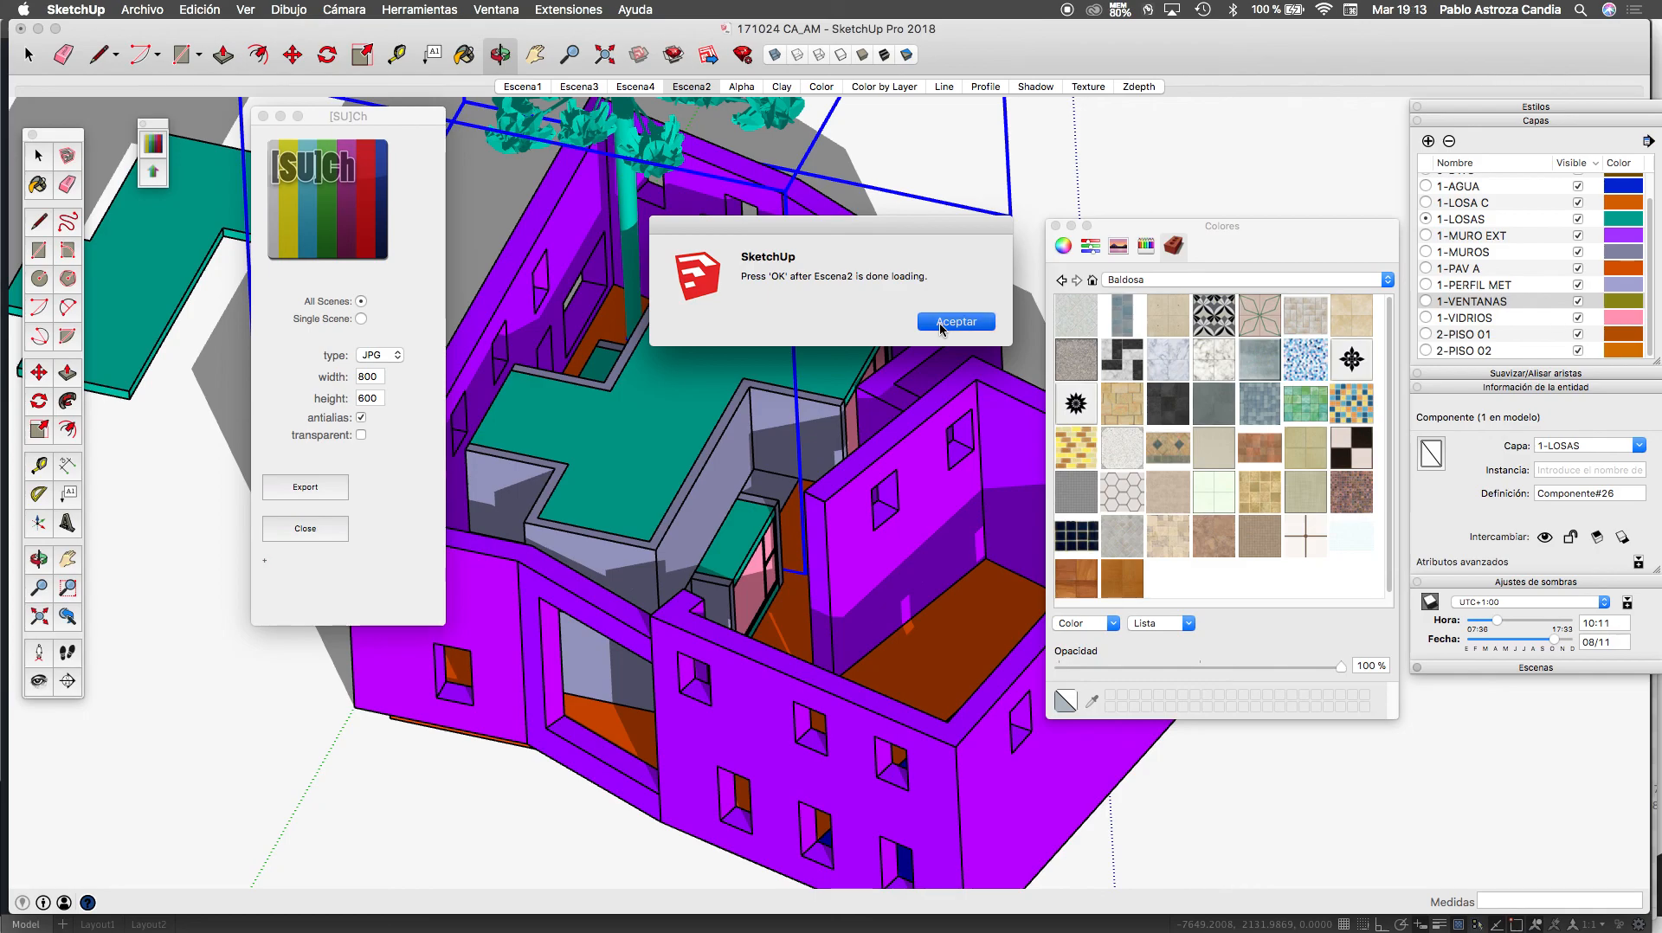
{"action": "left_click", "coordinate": [938, 322]}
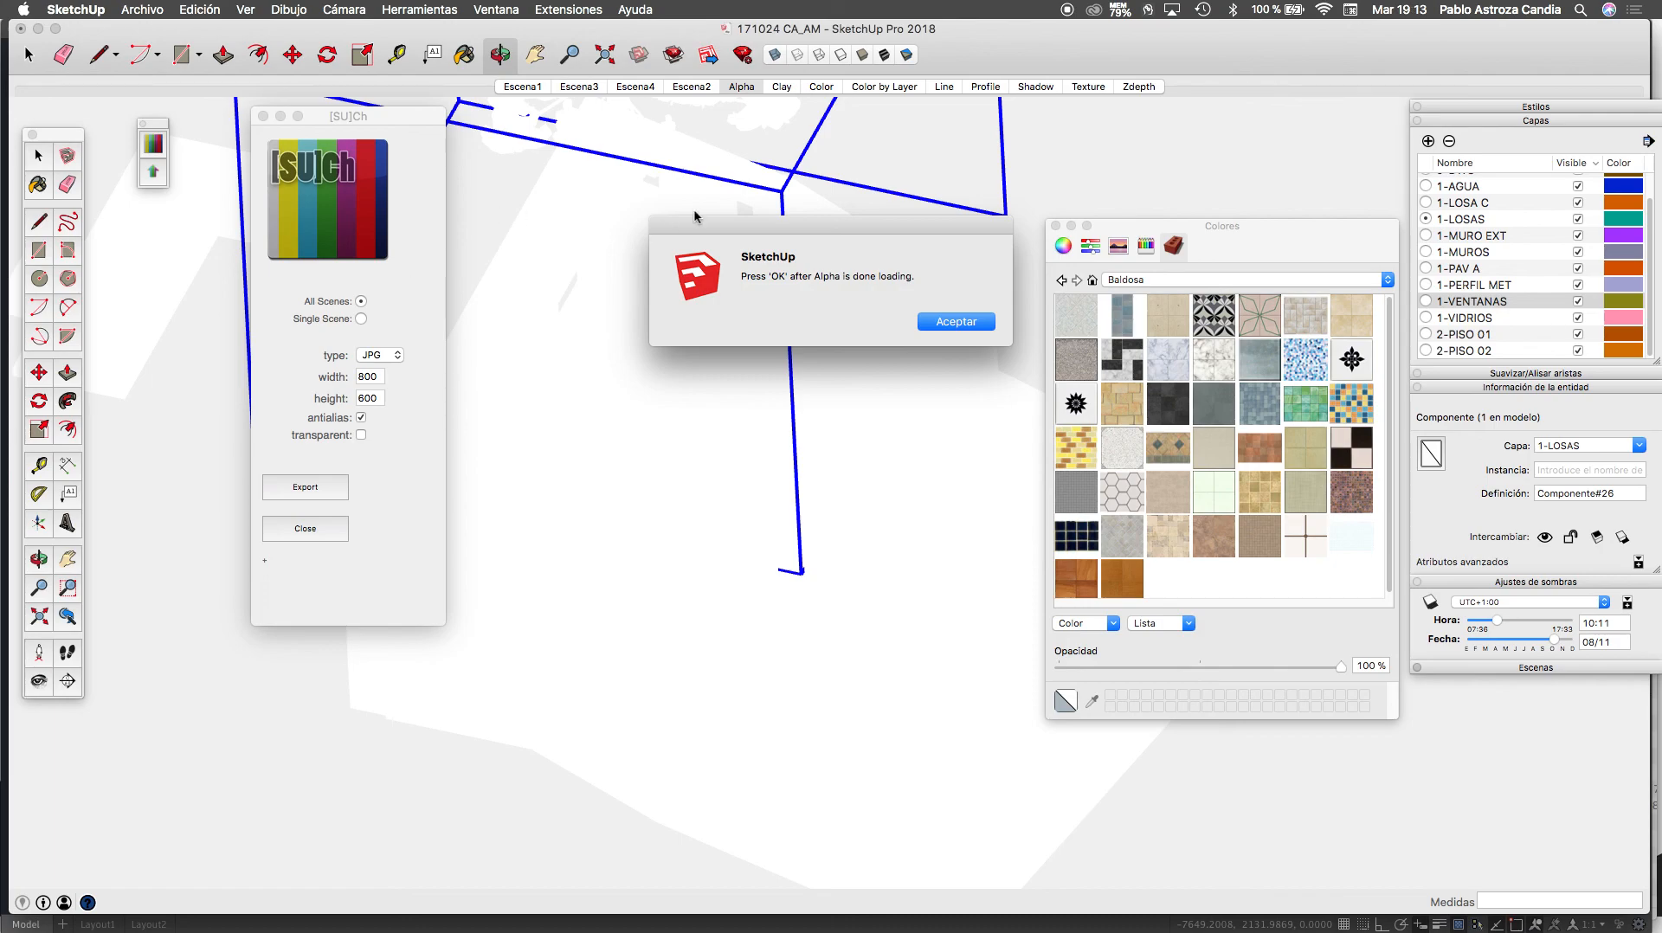
Confirm the export of the channel scenes from Alpha through Zdepth, and cancel opening the export folder with another application
{"action": "mouse_move", "coordinate": [823, 230]}
{"action": "left_mouse_down"}
{"action": "mouse_move", "coordinate": [694, 310]}
{"action": "mouse_move", "coordinate": [716, 277]}
{"action": "left_mouse_up"}
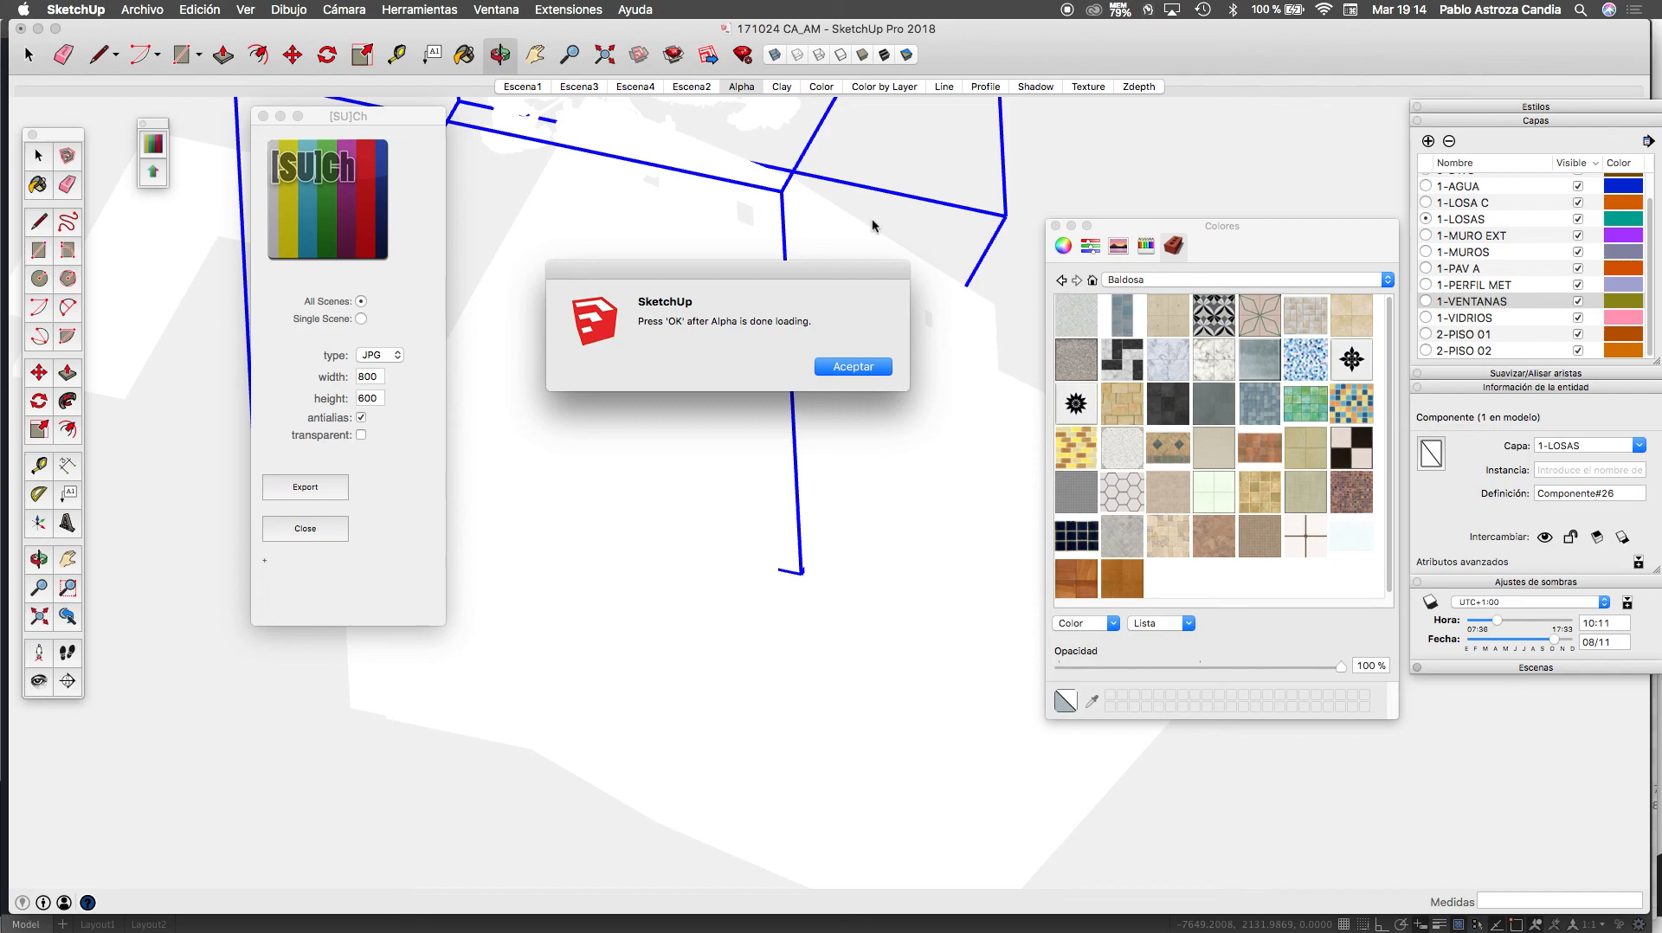
{"action": "left_click", "coordinate": [837, 368]}
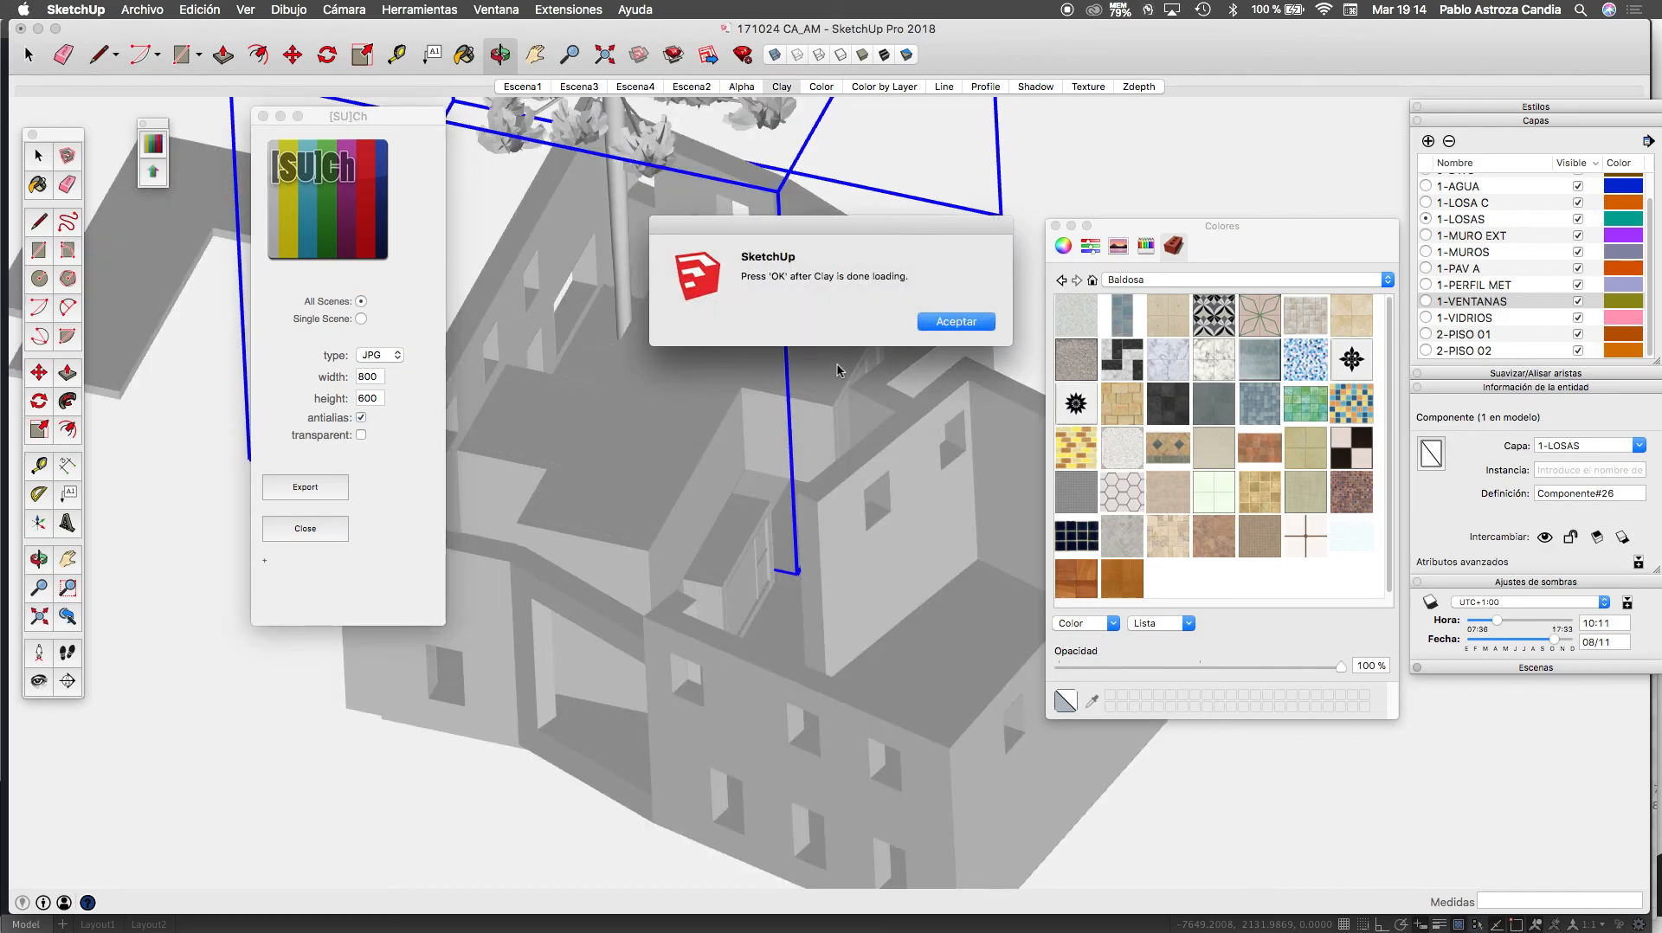
{"action": "left_click", "coordinate": [958, 327]}
{"action": "left_click", "coordinate": [958, 324]}
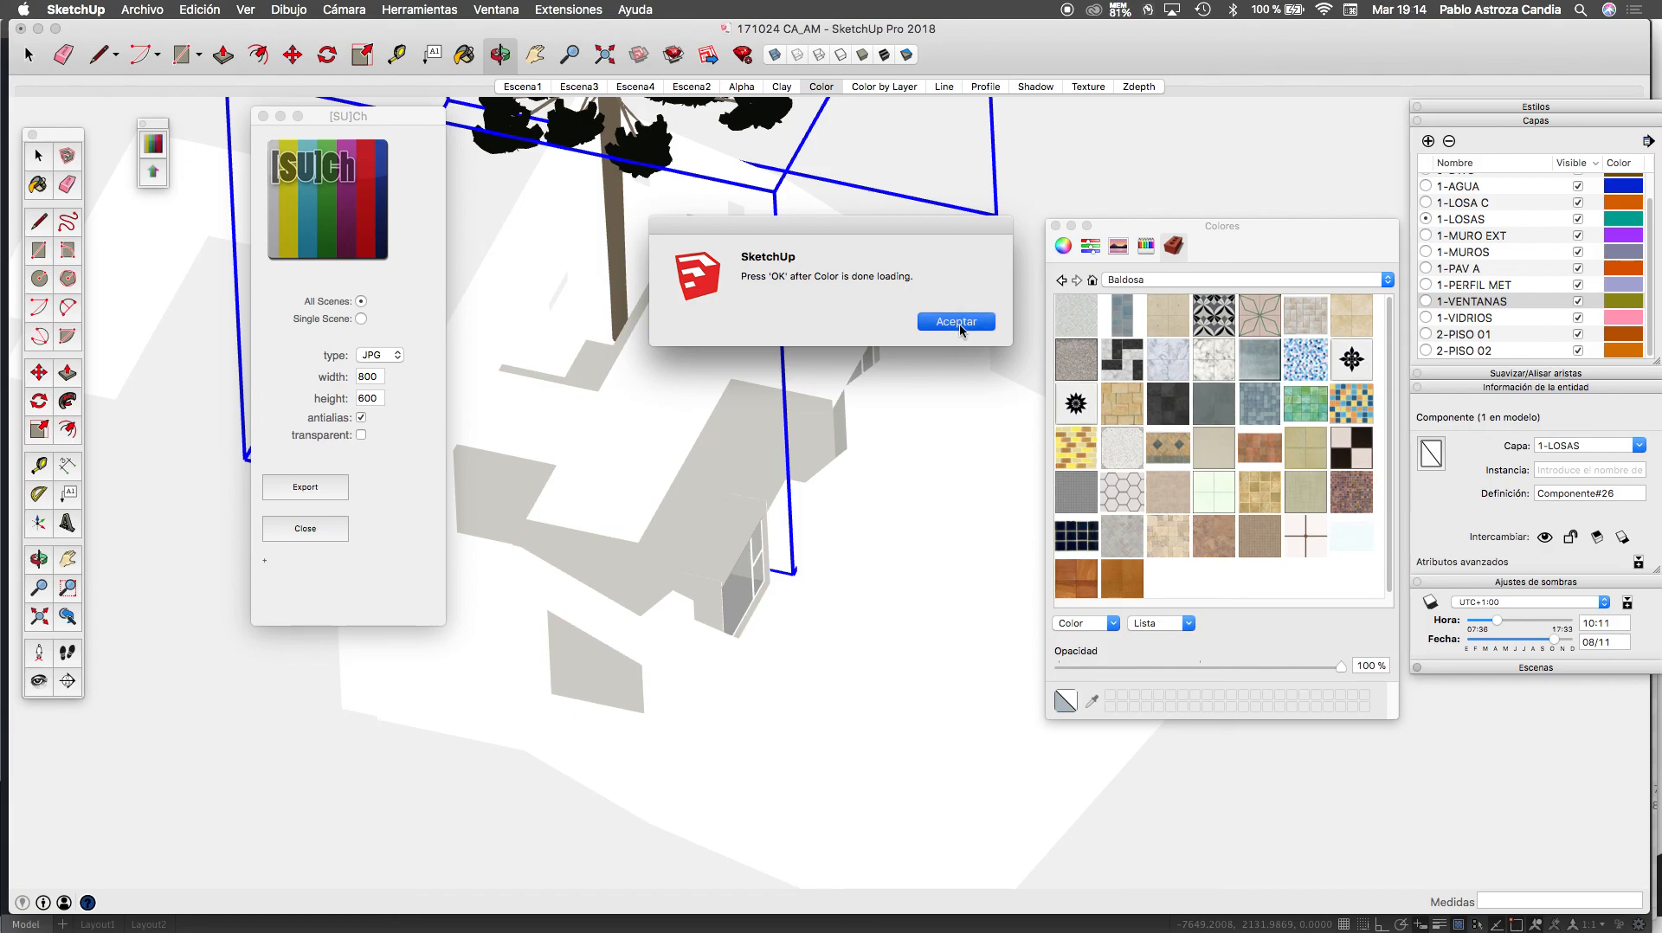
{"action": "left_click", "coordinate": [959, 324]}
{"action": "left_click", "coordinate": [958, 327]}
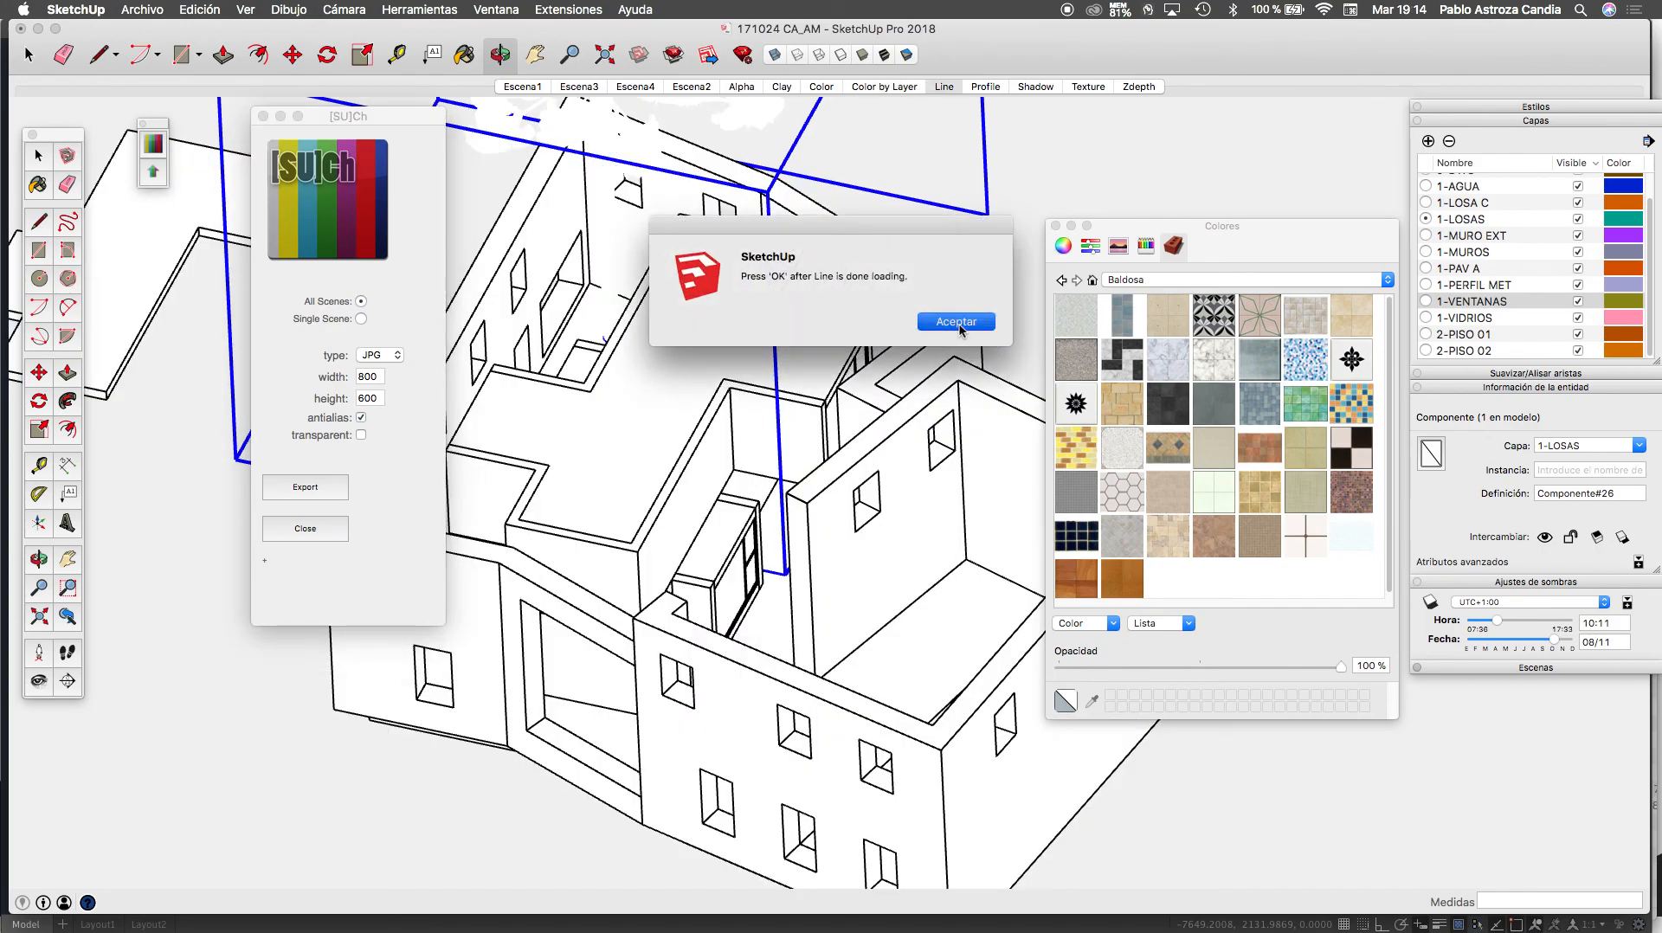
{"action": "left_click", "coordinate": [956, 323]}
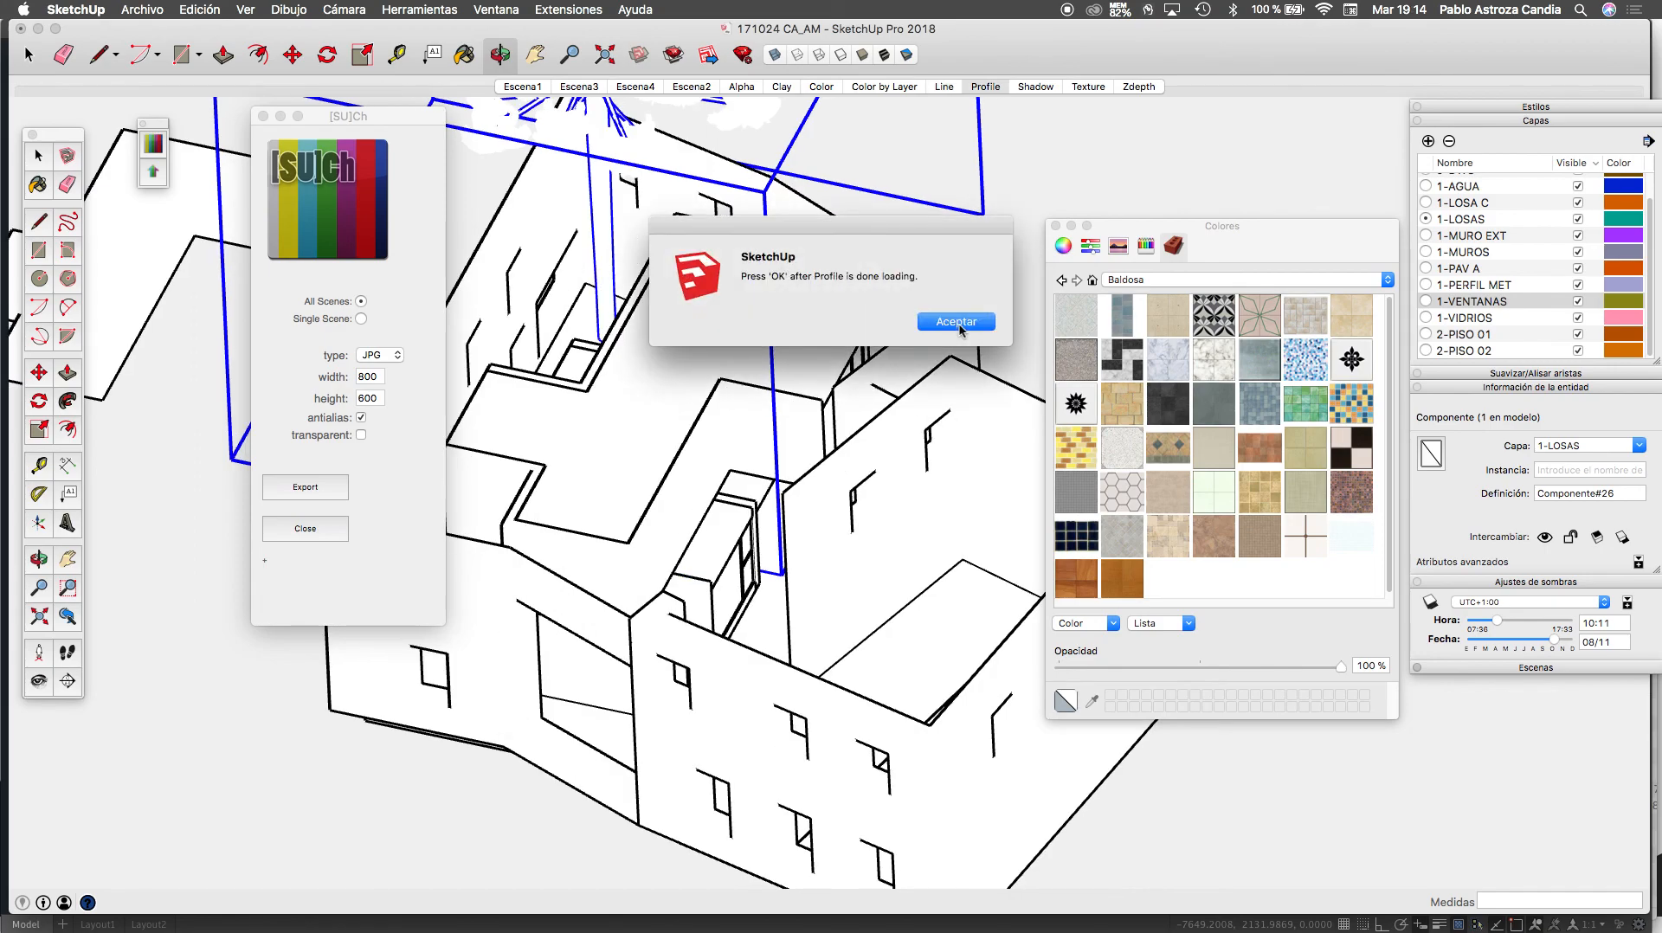
{"action": "left_click", "coordinate": [959, 327]}
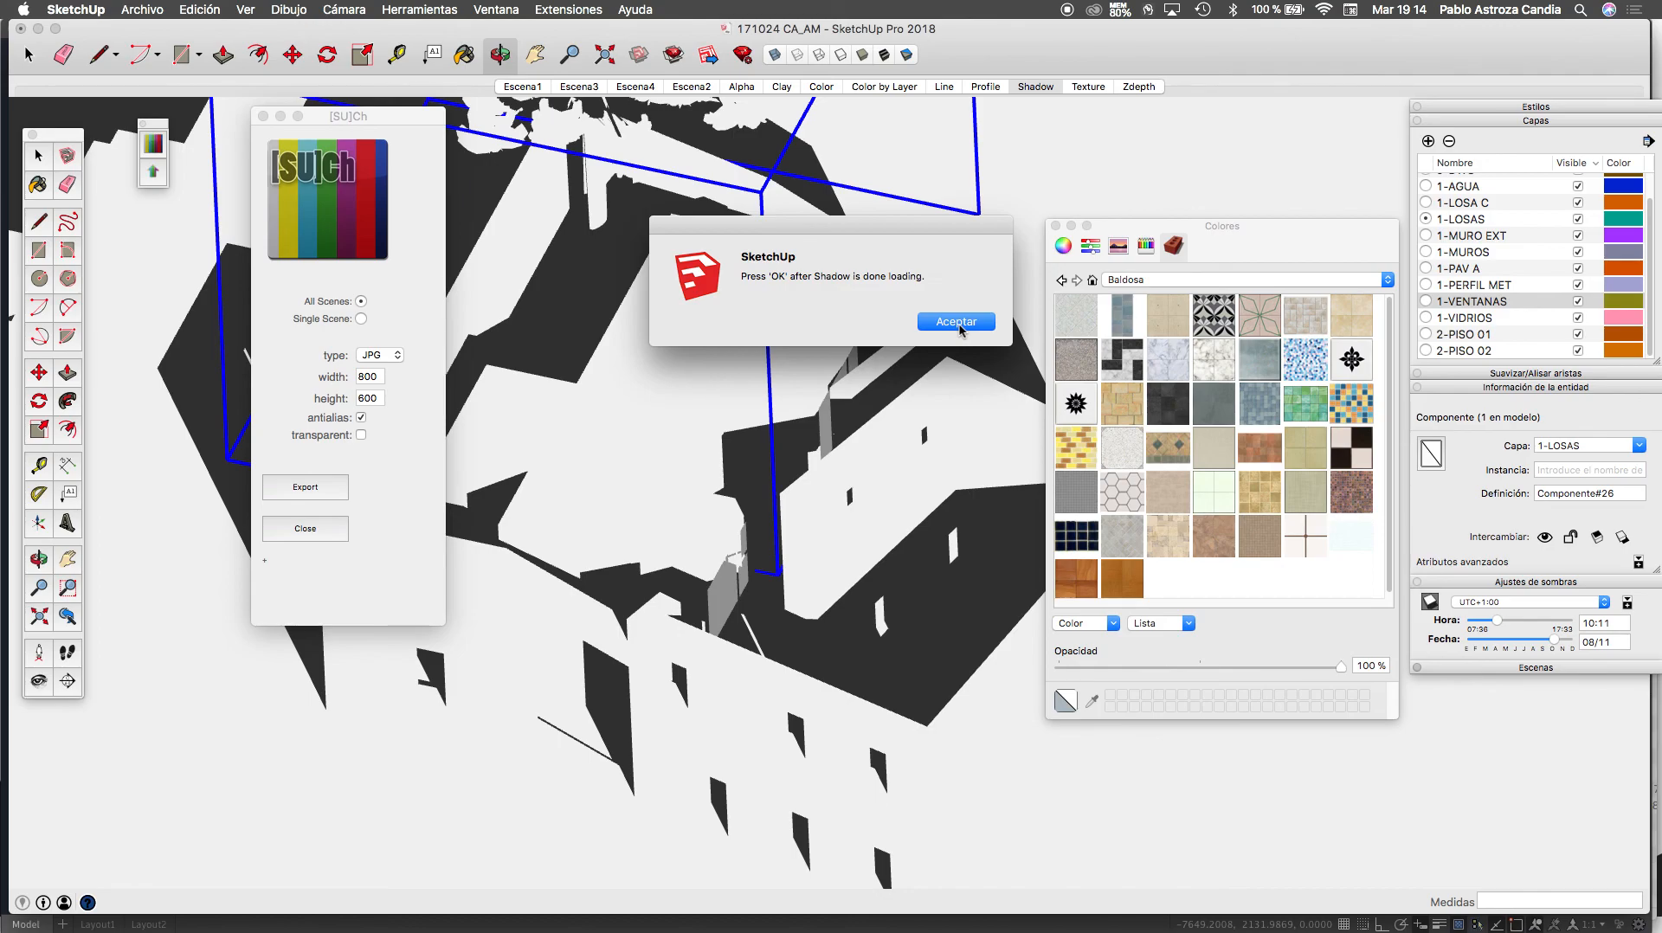
{"action": "left_click", "coordinate": [959, 328]}
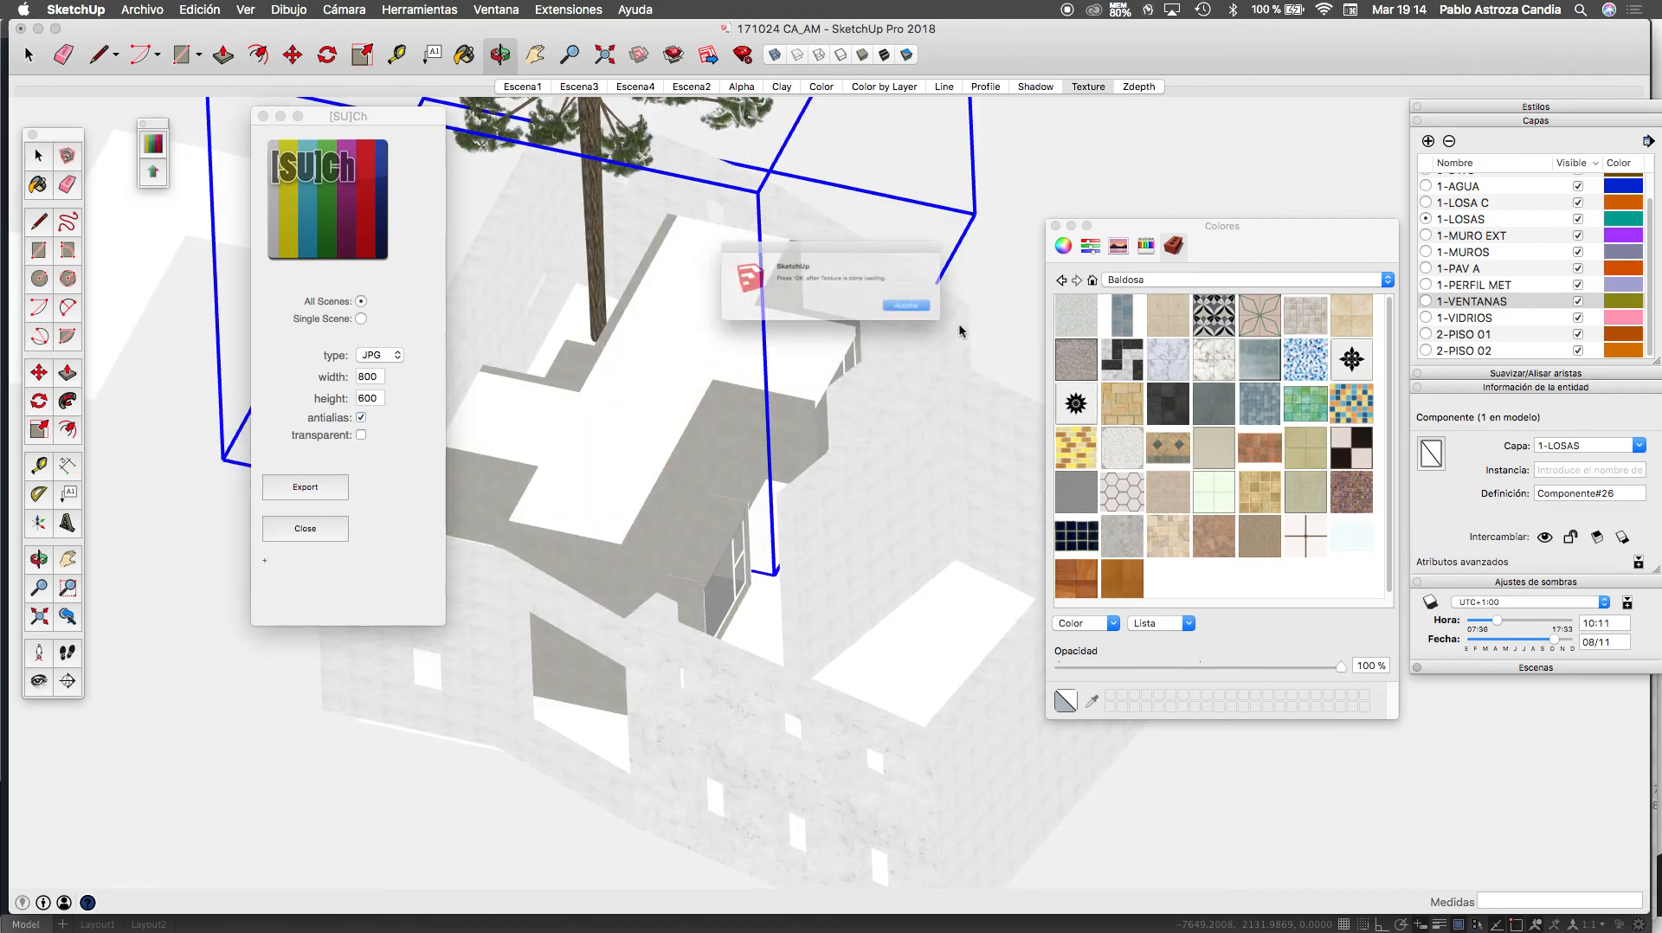
{"action": "left_click", "coordinate": [959, 328]}
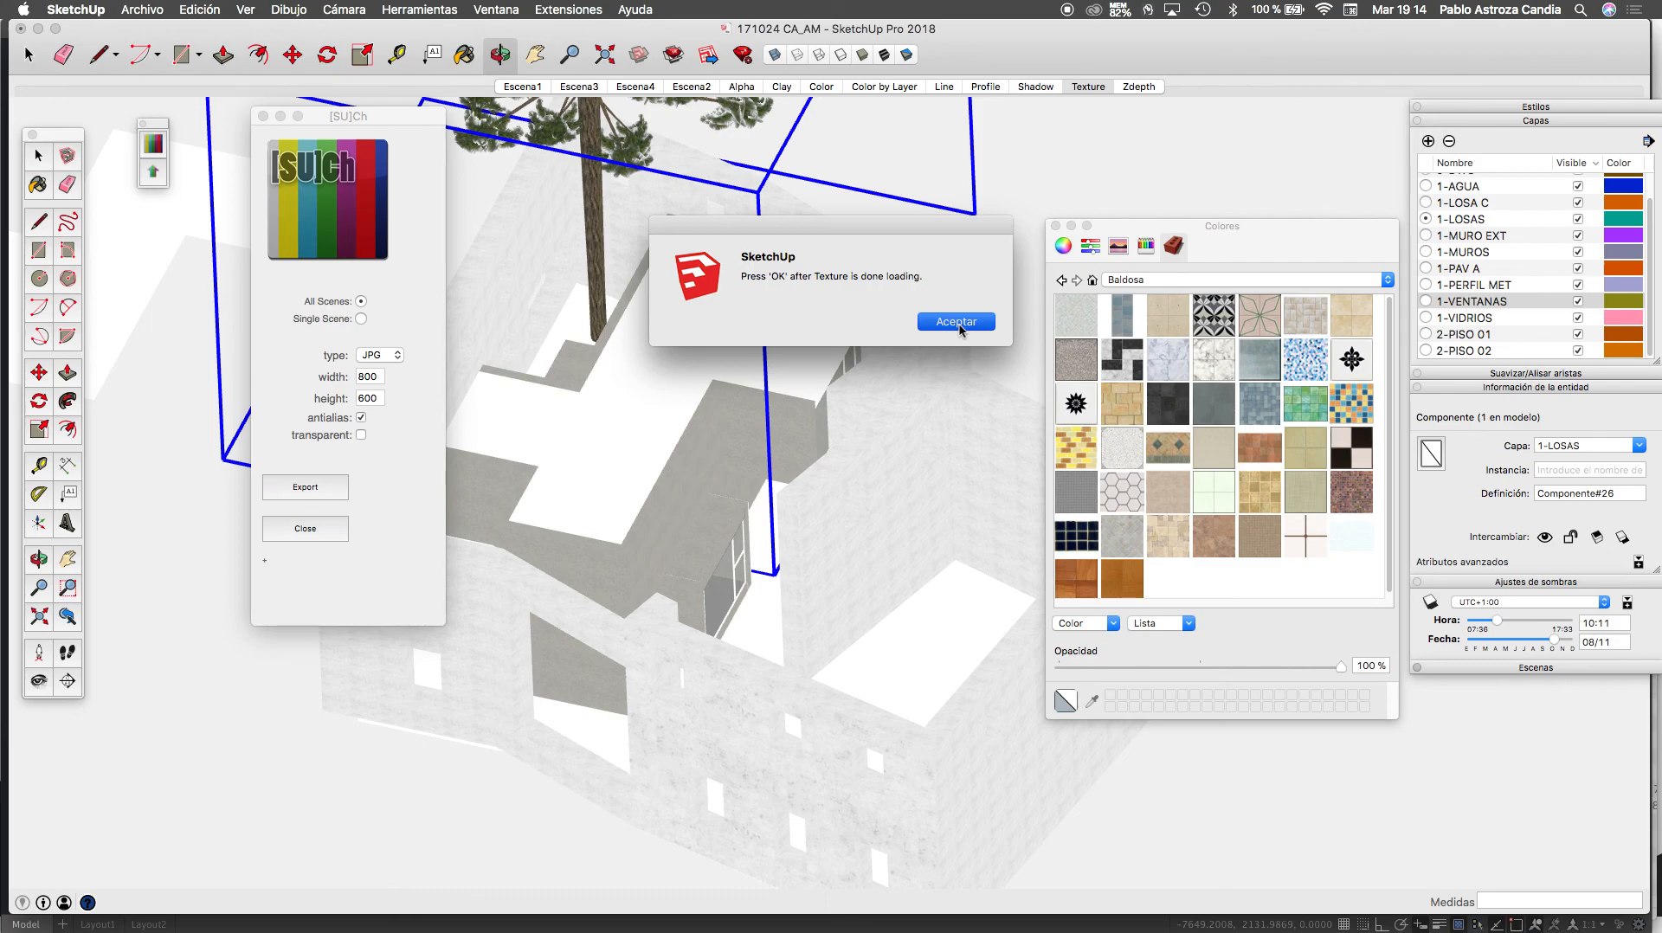
{"action": "left_click", "coordinate": [957, 324]}
{"action": "left_click", "coordinate": [957, 323]}
{"action": "left_click", "coordinate": [957, 323]}
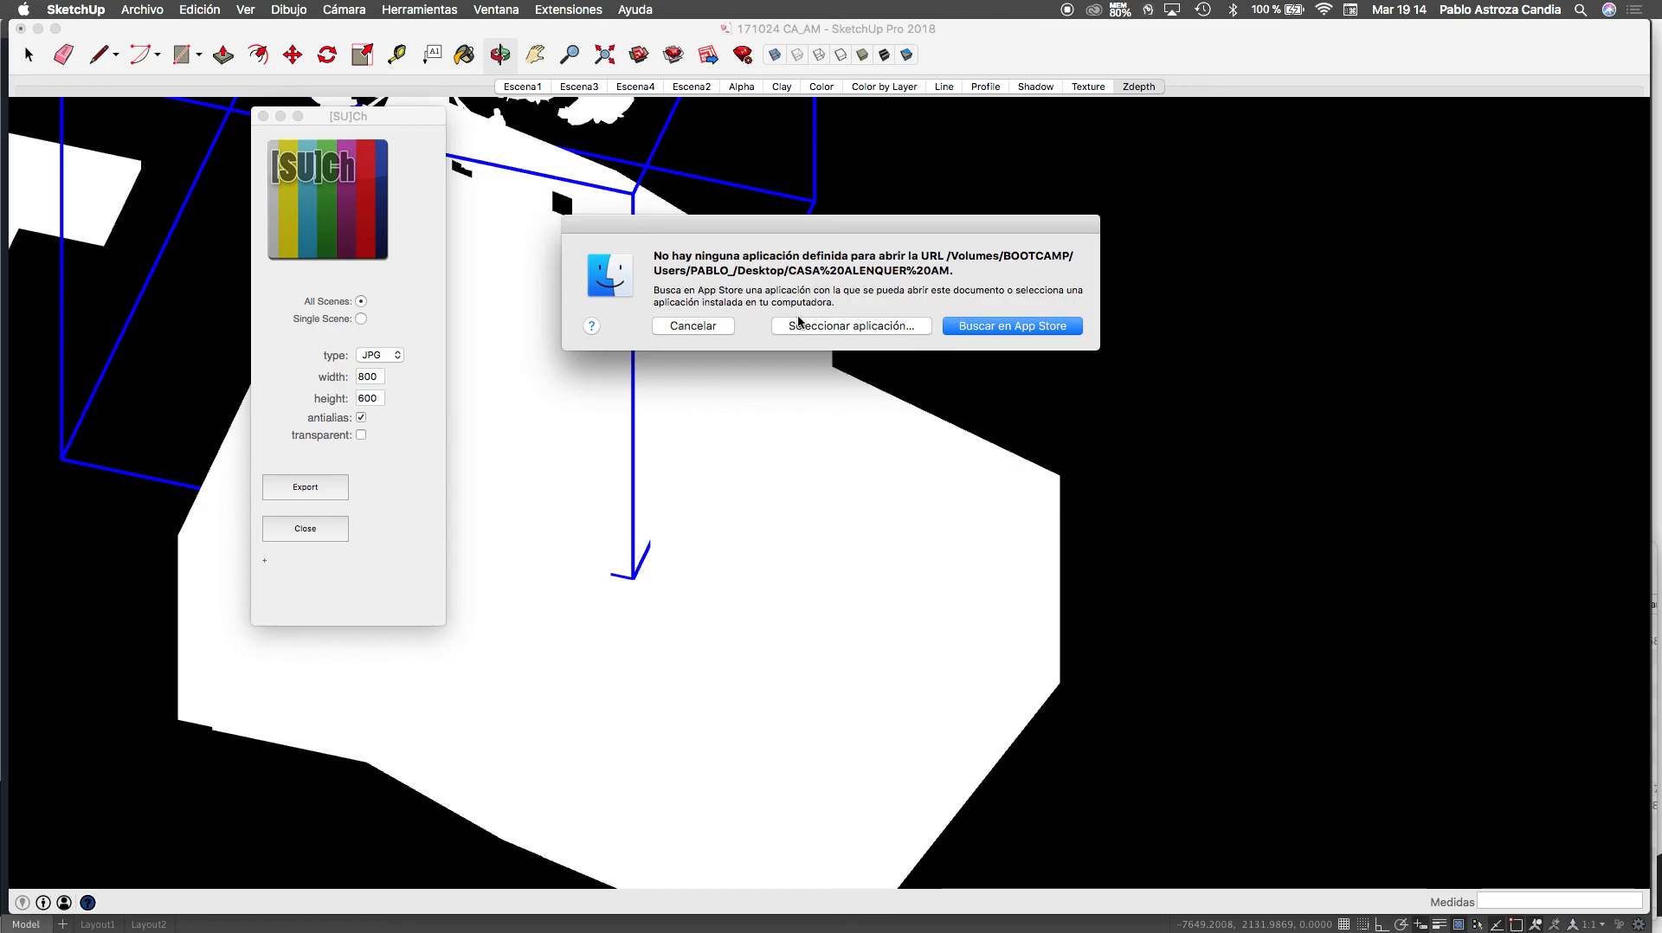
{"action": "left_click", "coordinate": [682, 326]}
Switch to Photoshop and enlarge its window to fill the screen
{"action": "key", "text": "ctrl+Up"}
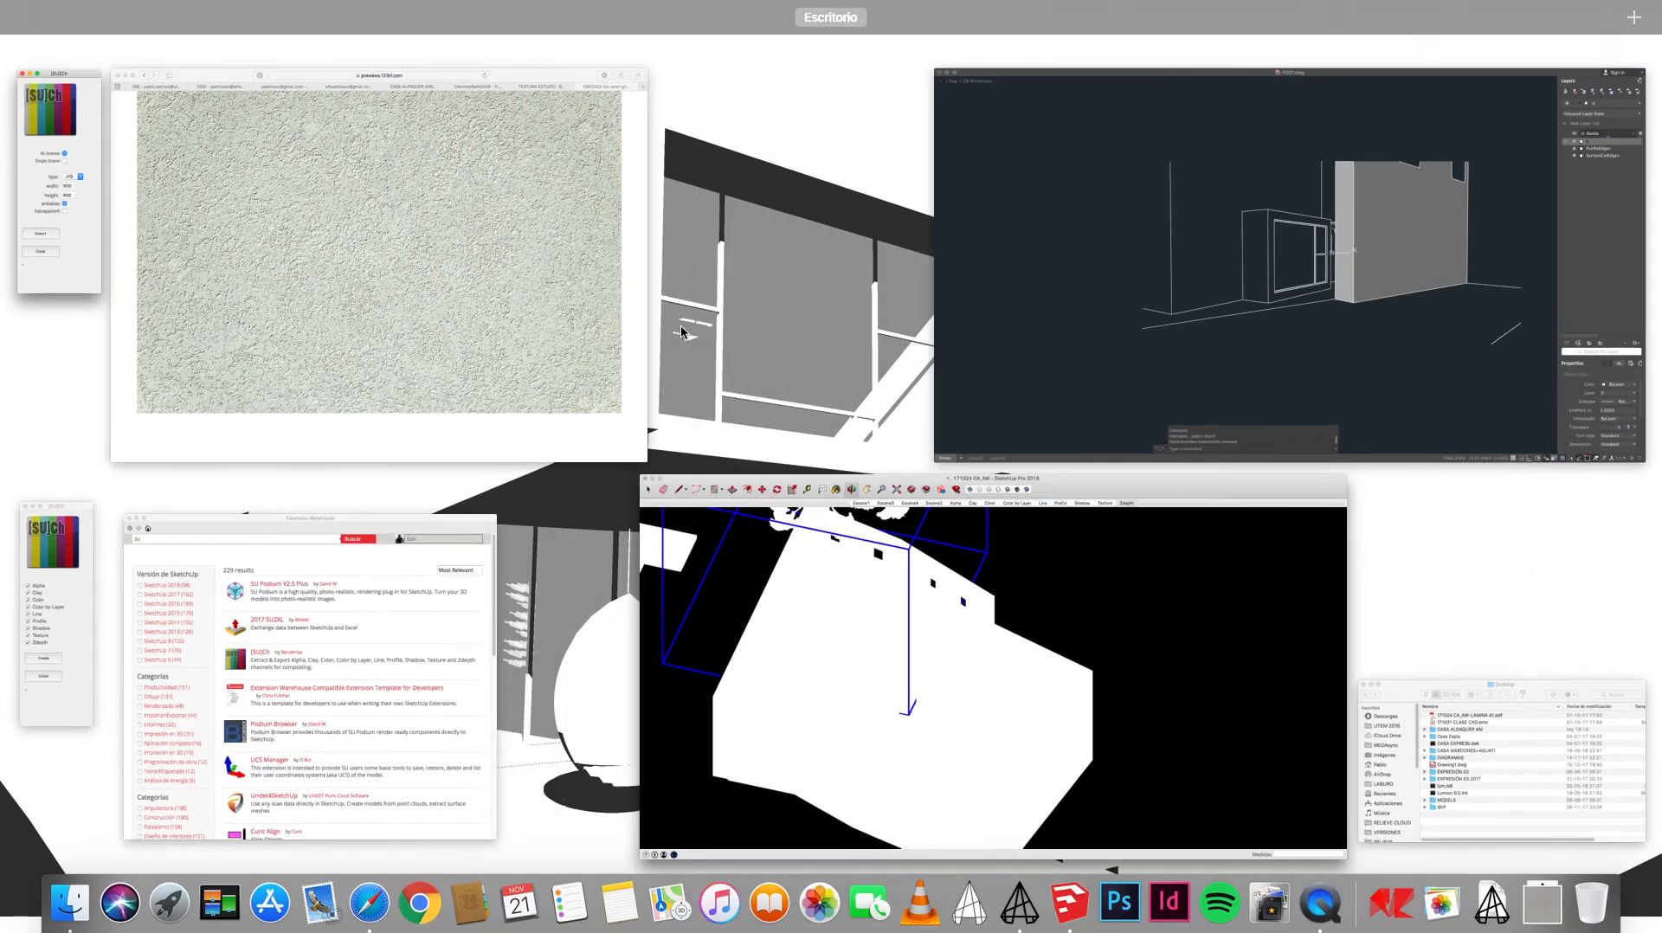
{"action": "left_click", "coordinate": [1116, 895]}
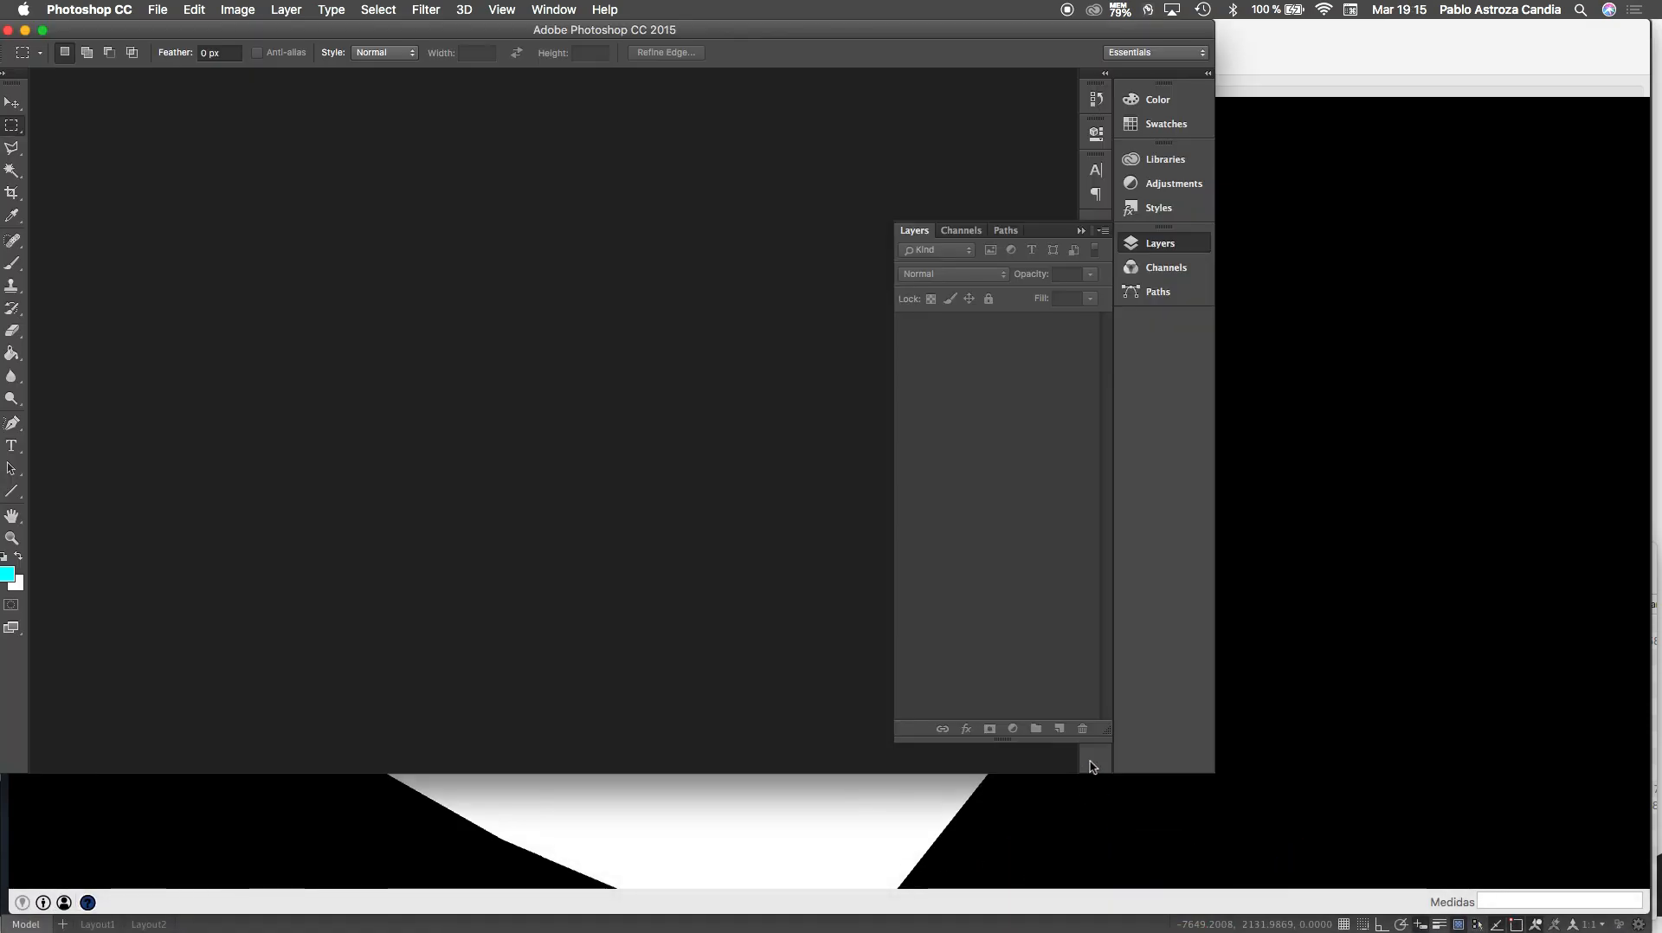
{"action": "left_click_drag", "start_coordinate": [1210, 768], "coordinate": [1659, 931]}
Open 171024 CA_AM_Texture.png from the CASA ALENQUER AM folder, leaving it without color management
{"action": "left_click", "coordinate": [161, 9]}
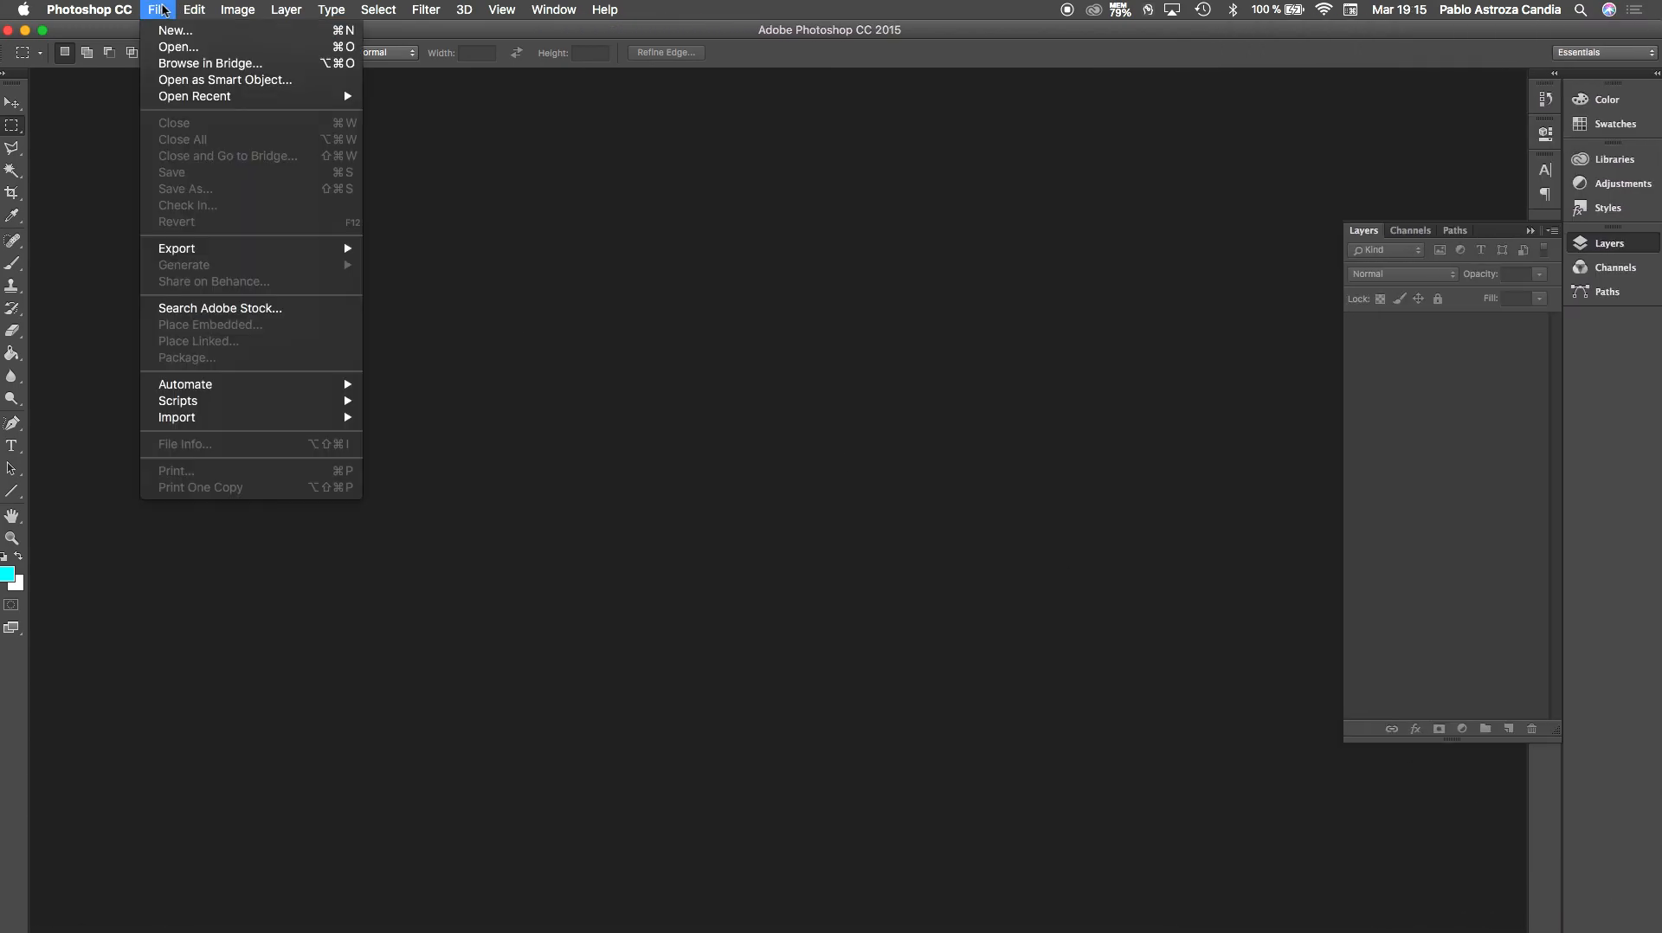
{"action": "left_click", "coordinate": [174, 44]}
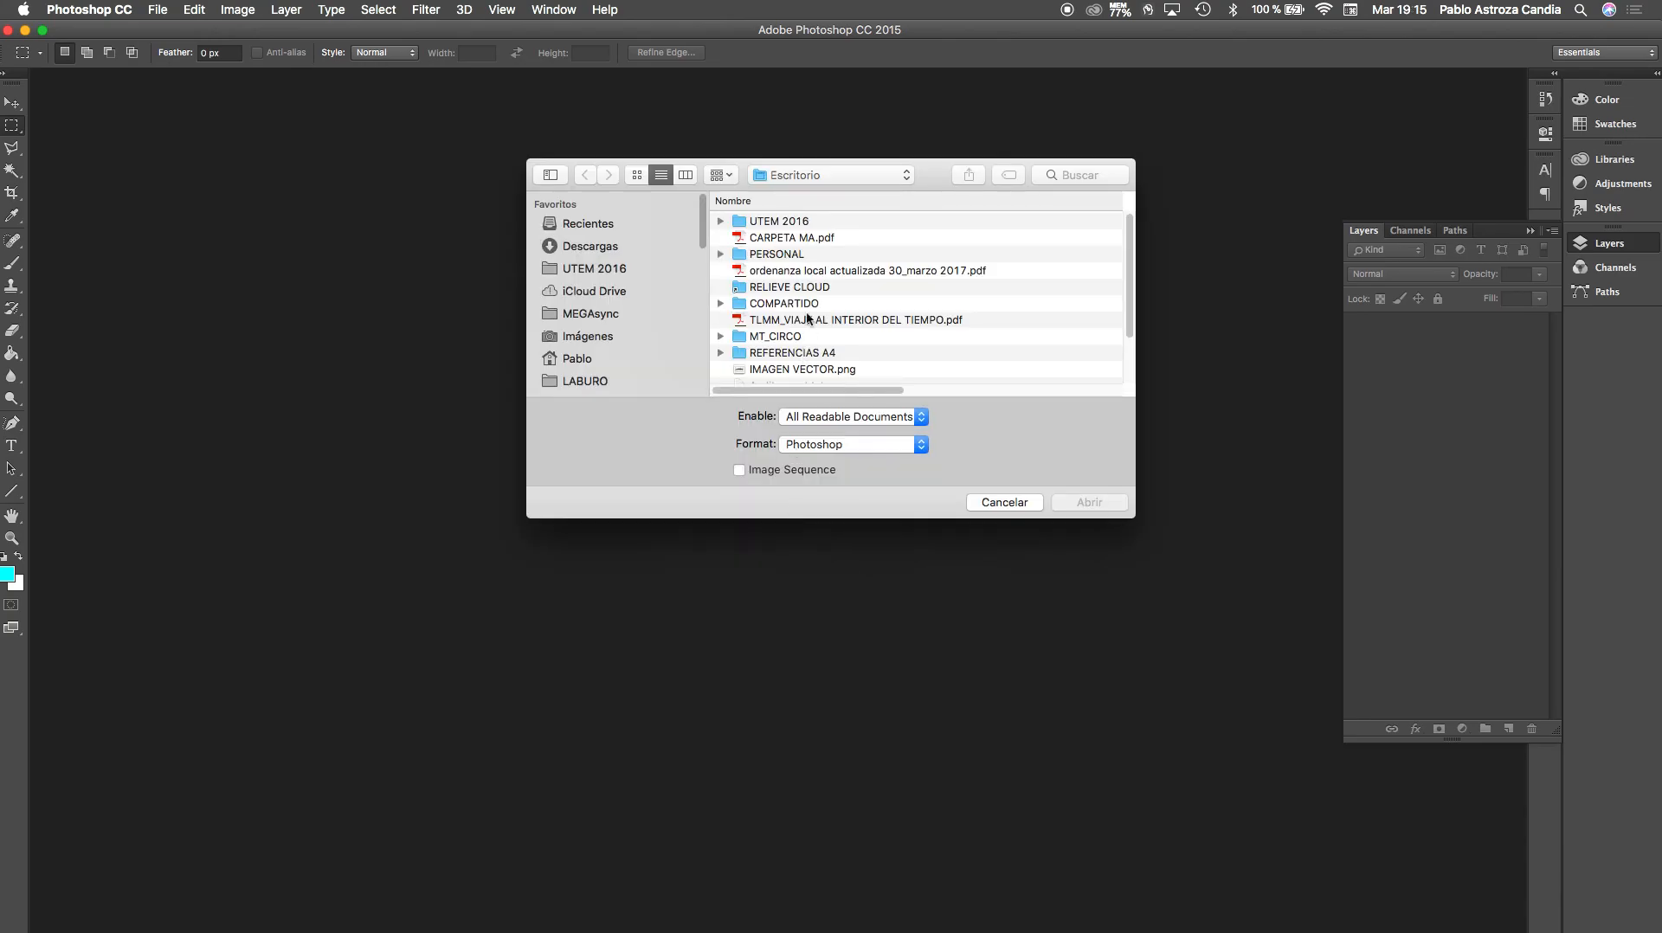
{"action": "left_click", "coordinate": [813, 171]}
{"action": "left_click", "coordinate": [808, 283]}
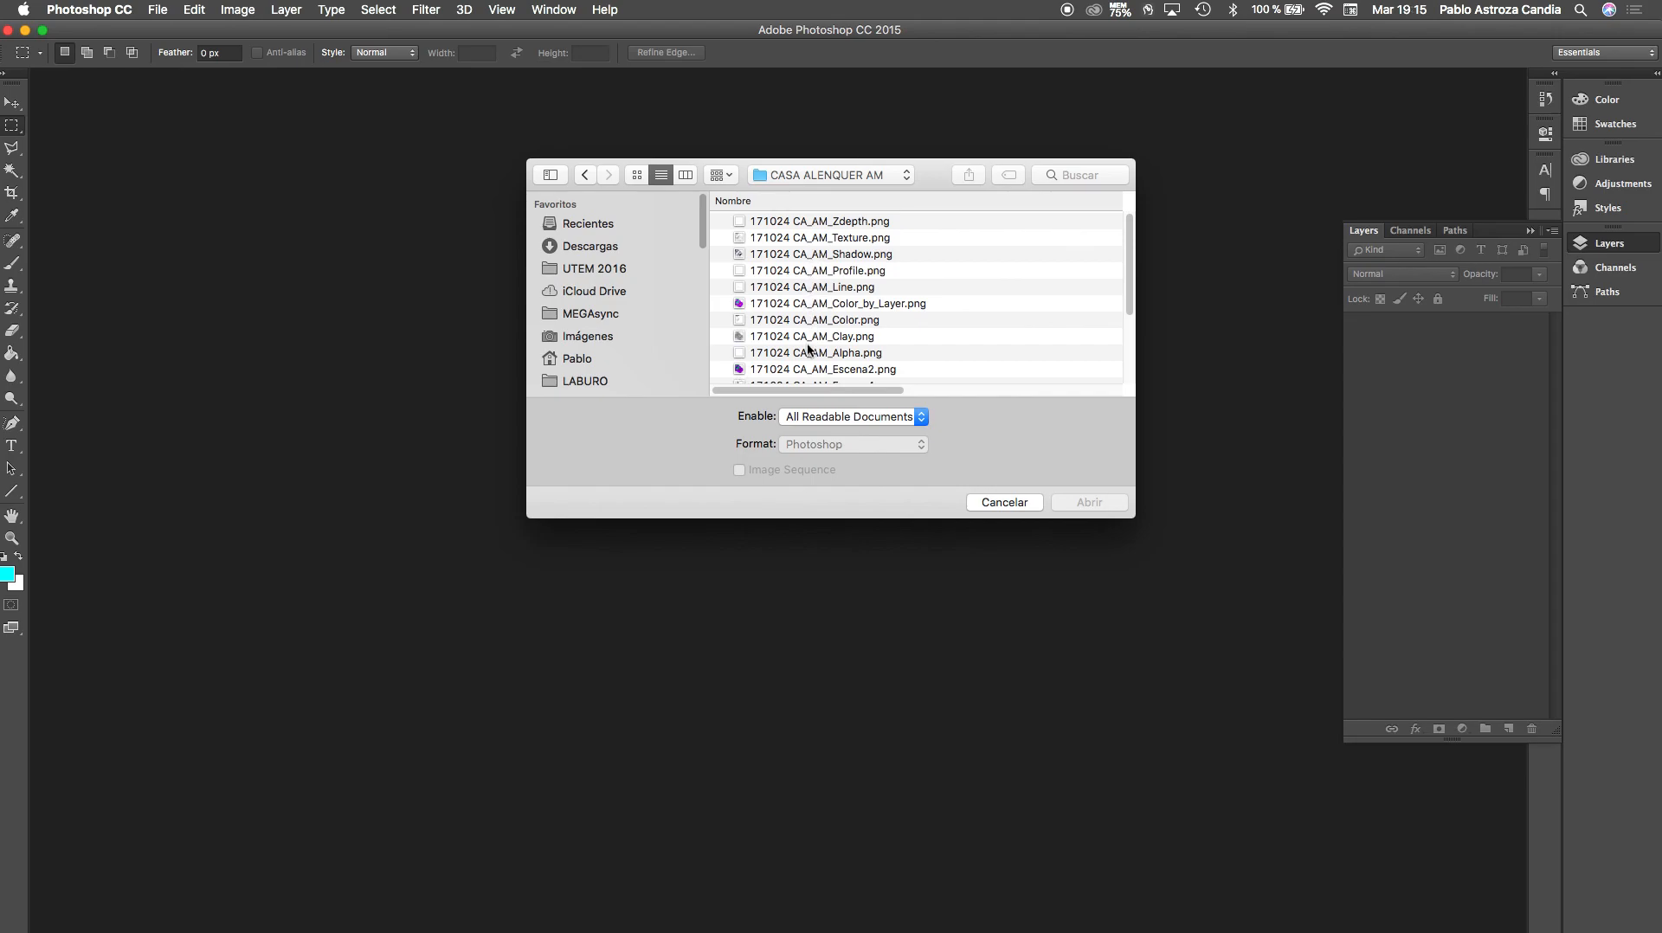
{"action": "scroll", "coordinate": [810, 355], "scroll_direction": "down", "scroll_amount": 1}
{"action": "left_click", "coordinate": [827, 235]}
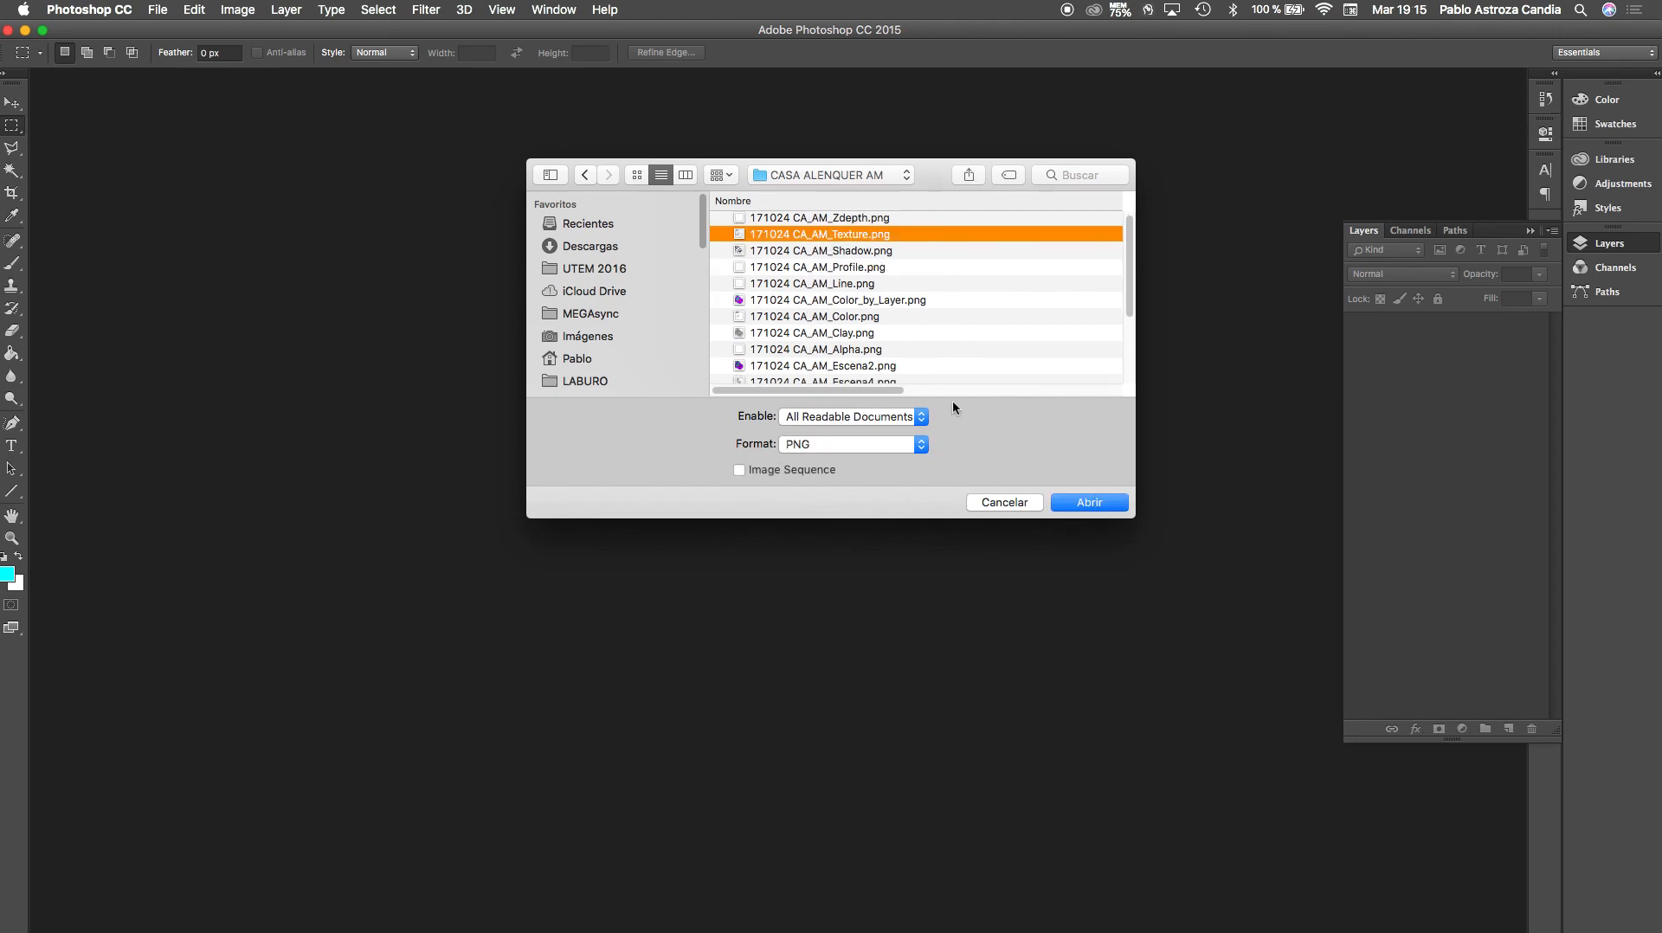
{"action": "left_click", "coordinate": [1088, 502]}
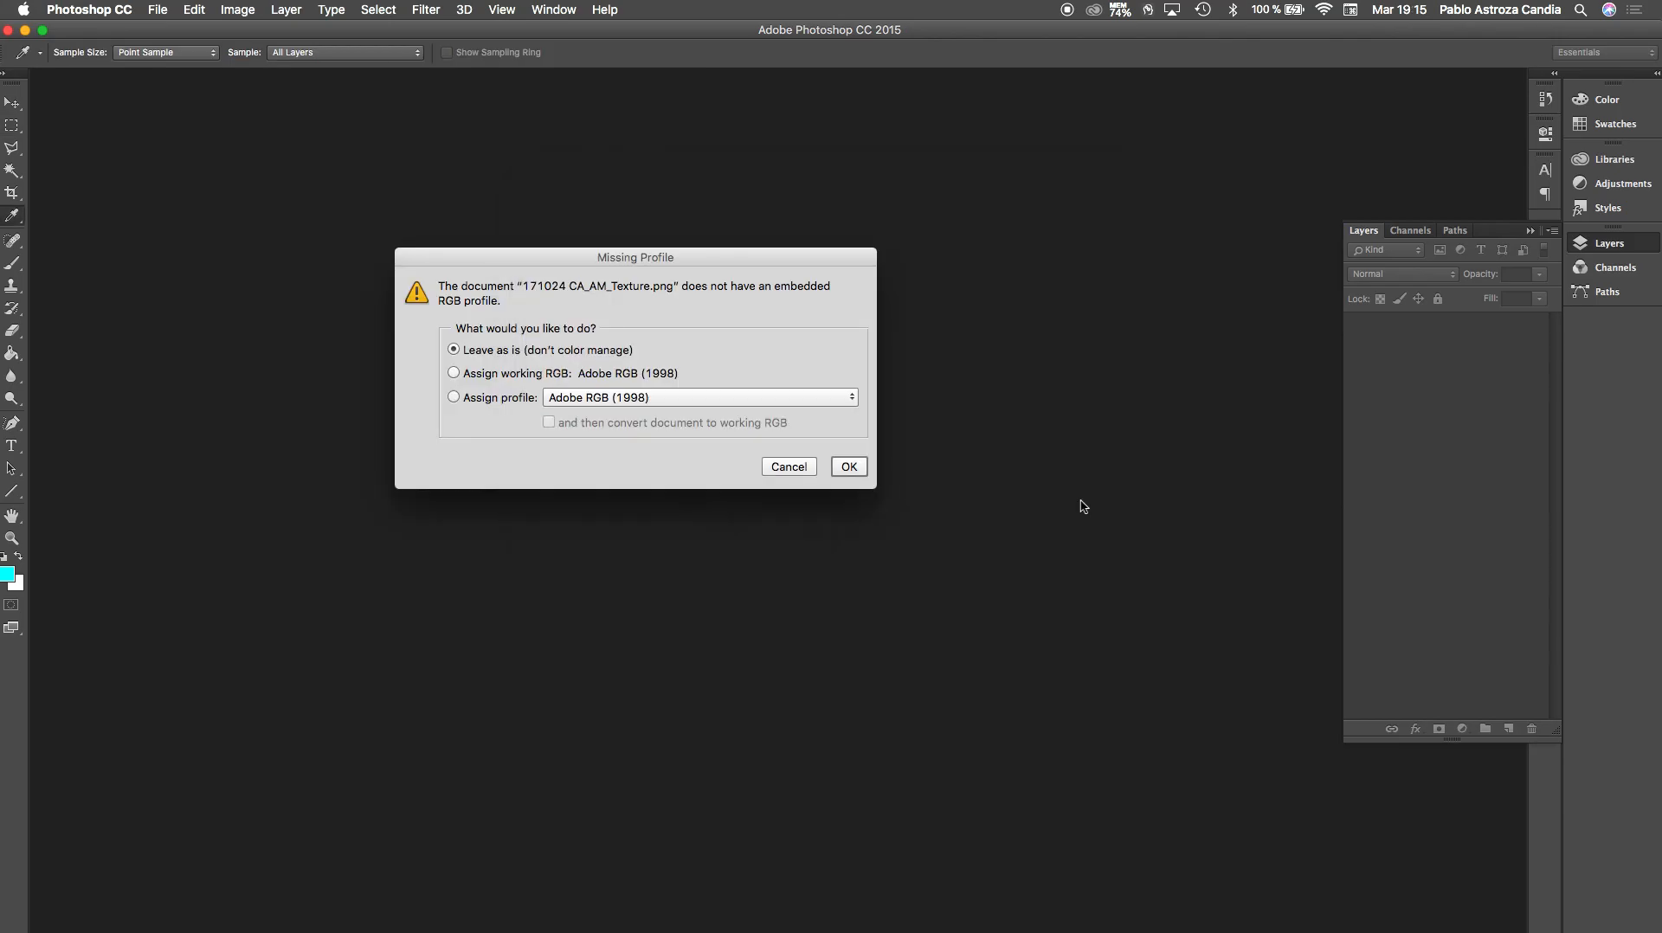
{"action": "left_click", "coordinate": [857, 467]}
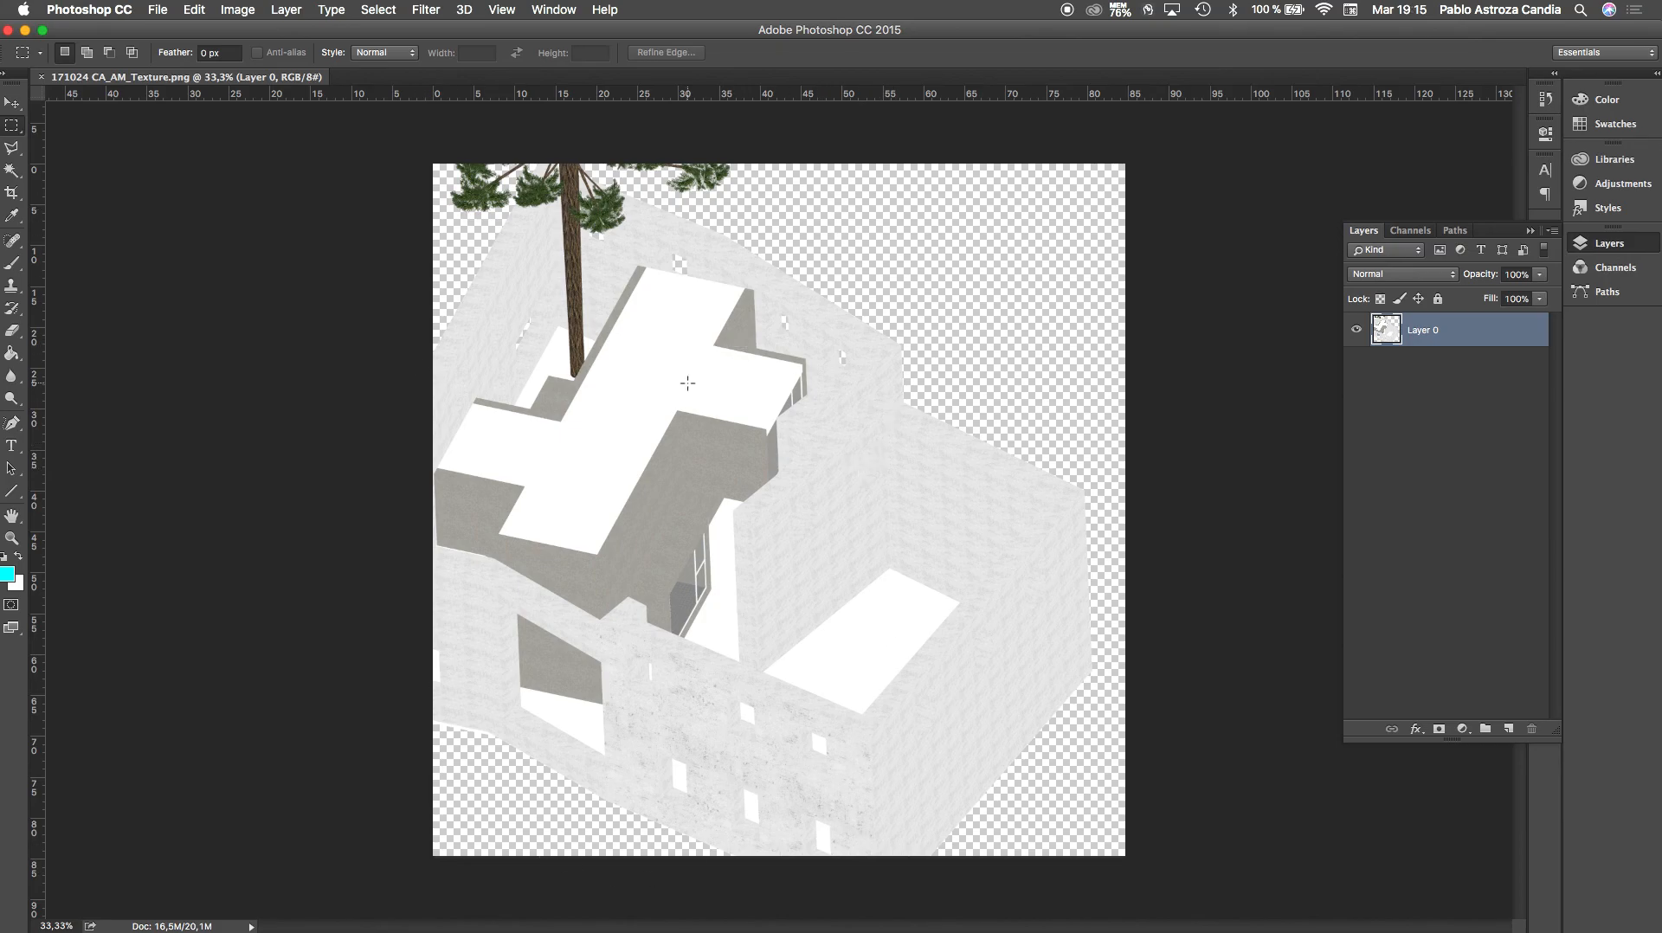
{"action": "key", "text": "ctrl+Up"}
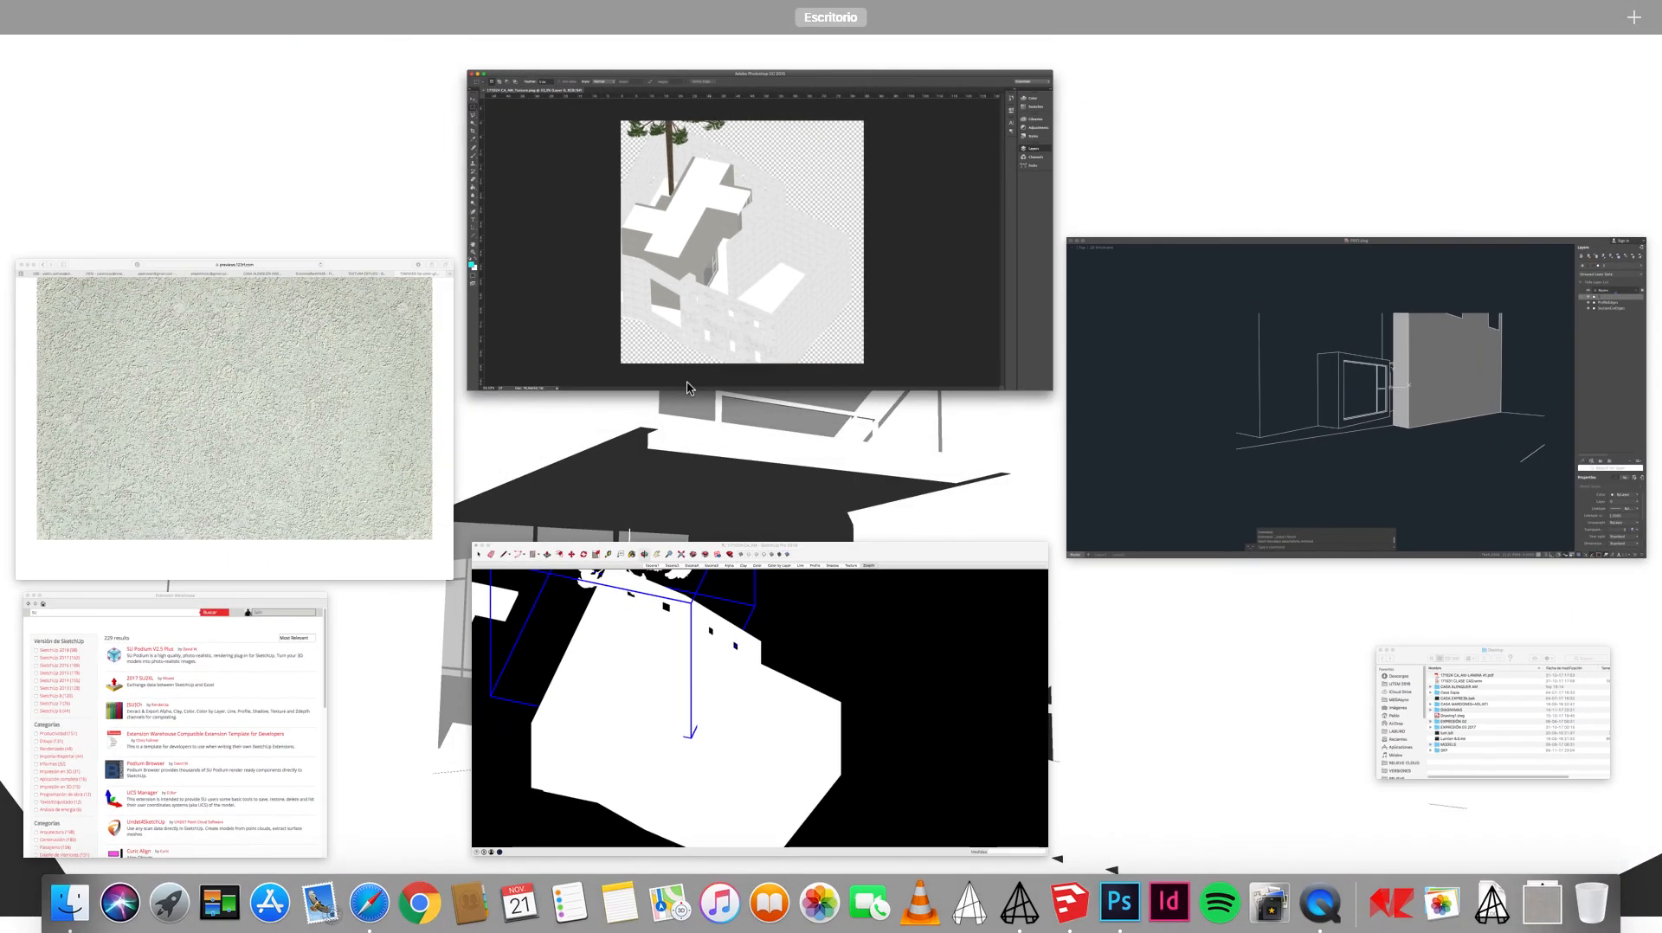
{"action": "left_click", "coordinate": [723, 289]}
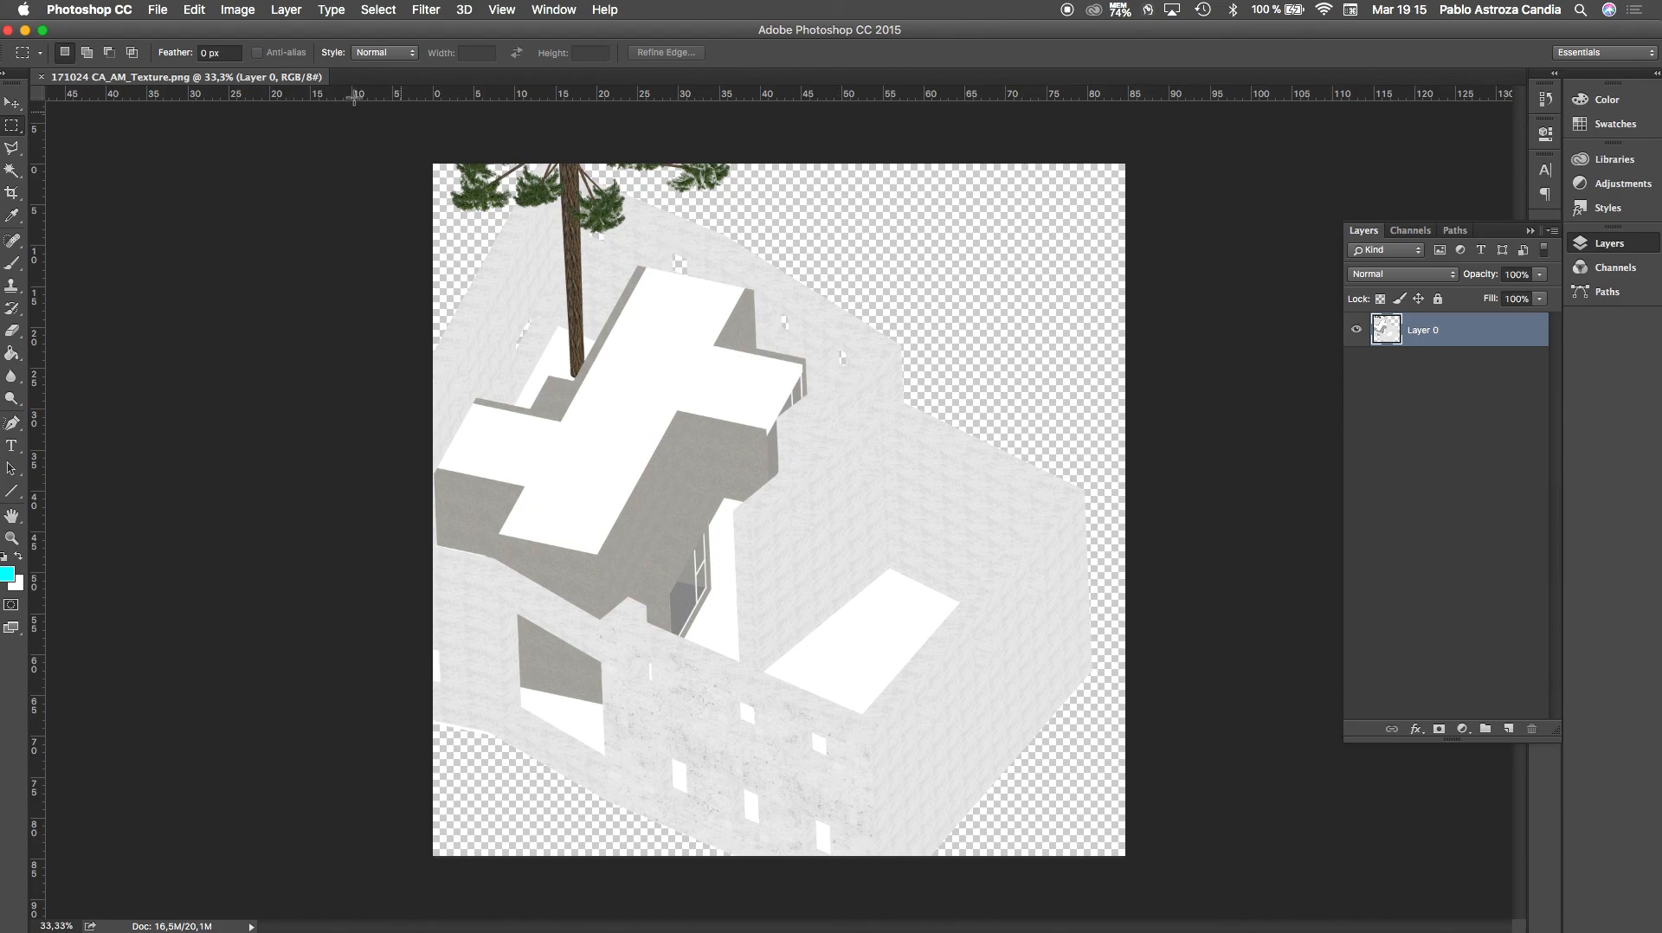
Open 171024 CA_AM_Shadow.png from the CASA ALENQUER AM folder, leaving it without color management
{"action": "left_click", "coordinate": [159, 9]}
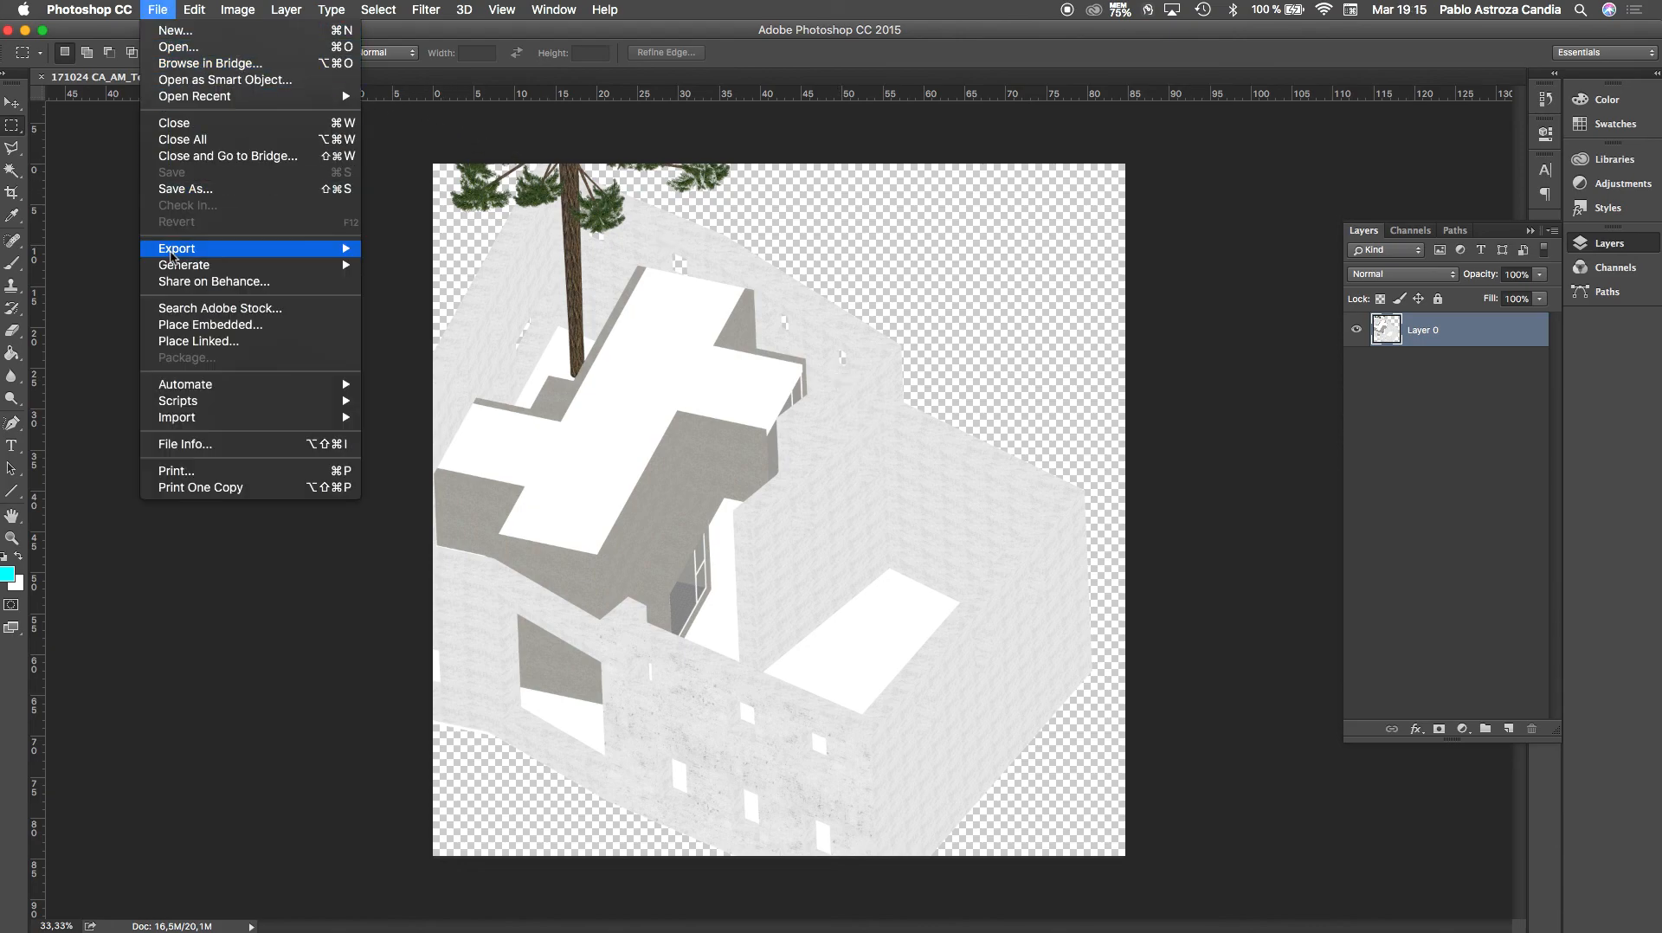
{"action": "left_click", "coordinate": [185, 54]}
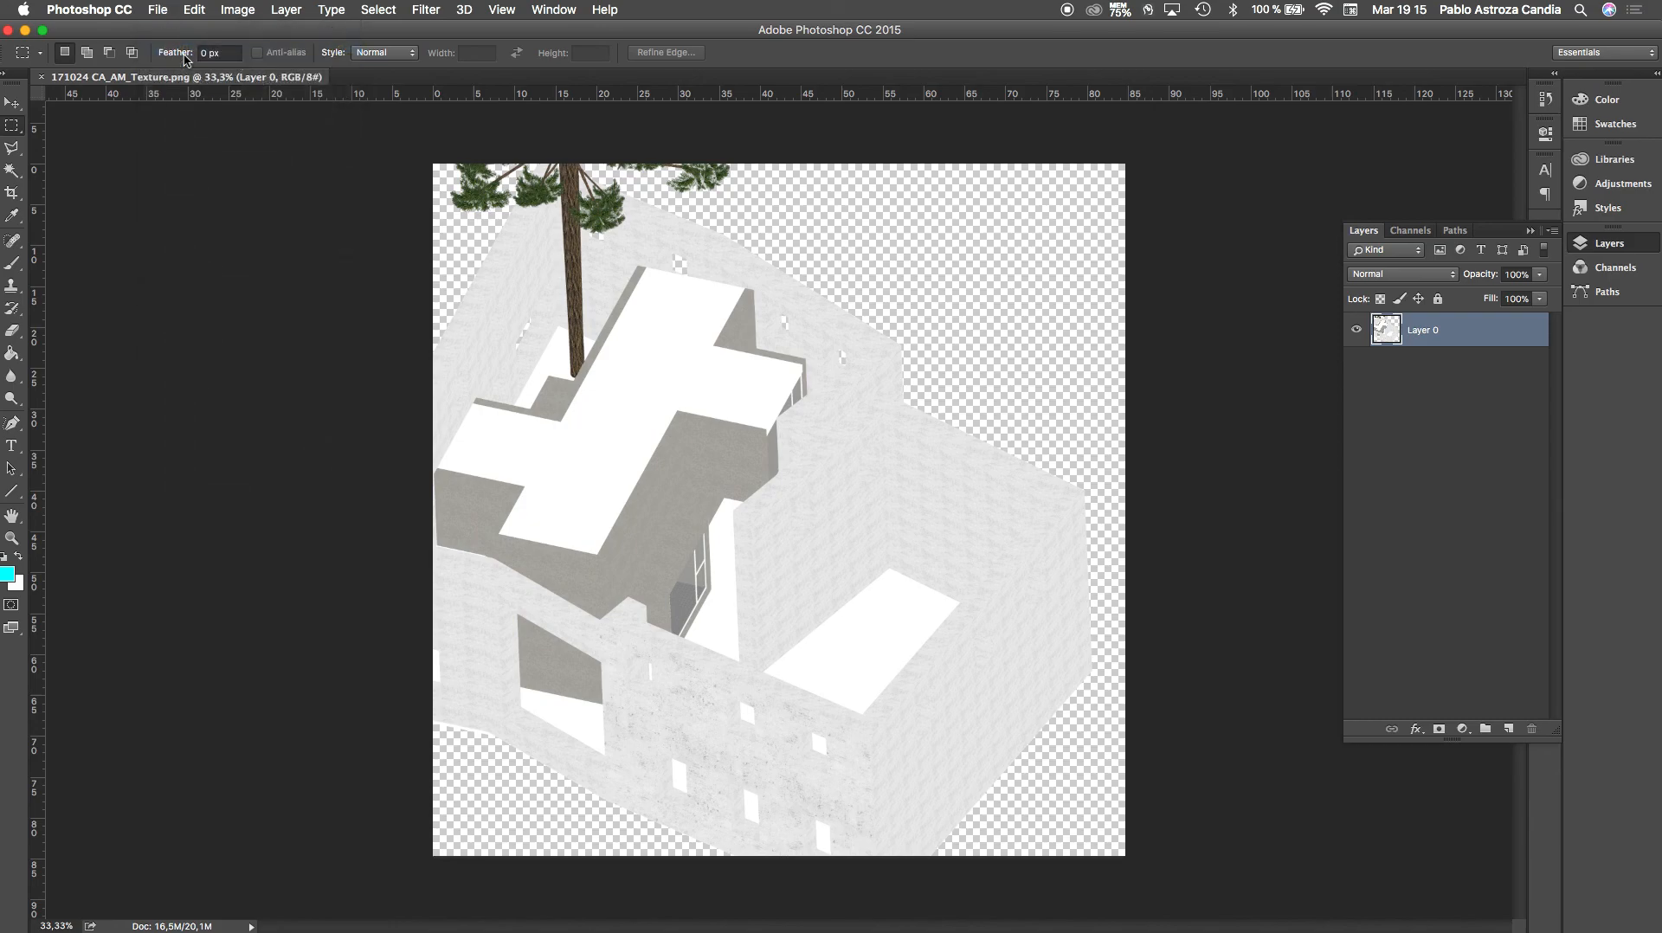
{"action": "left_click", "coordinate": [794, 260]}
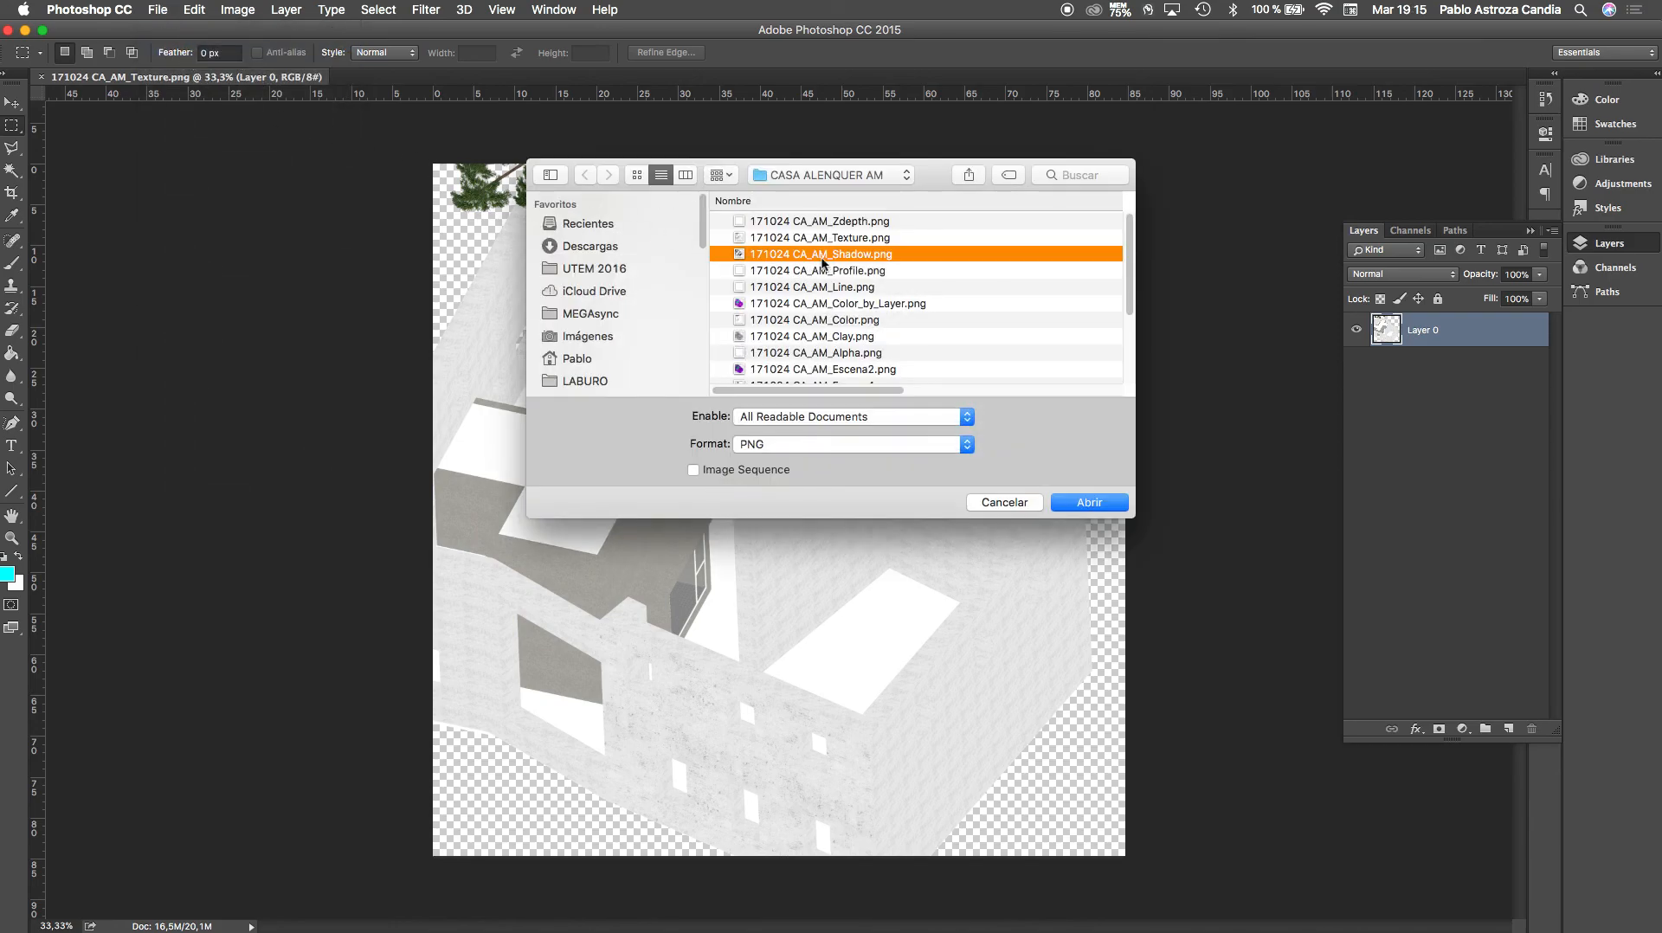
{"action": "left_click", "coordinate": [1082, 502]}
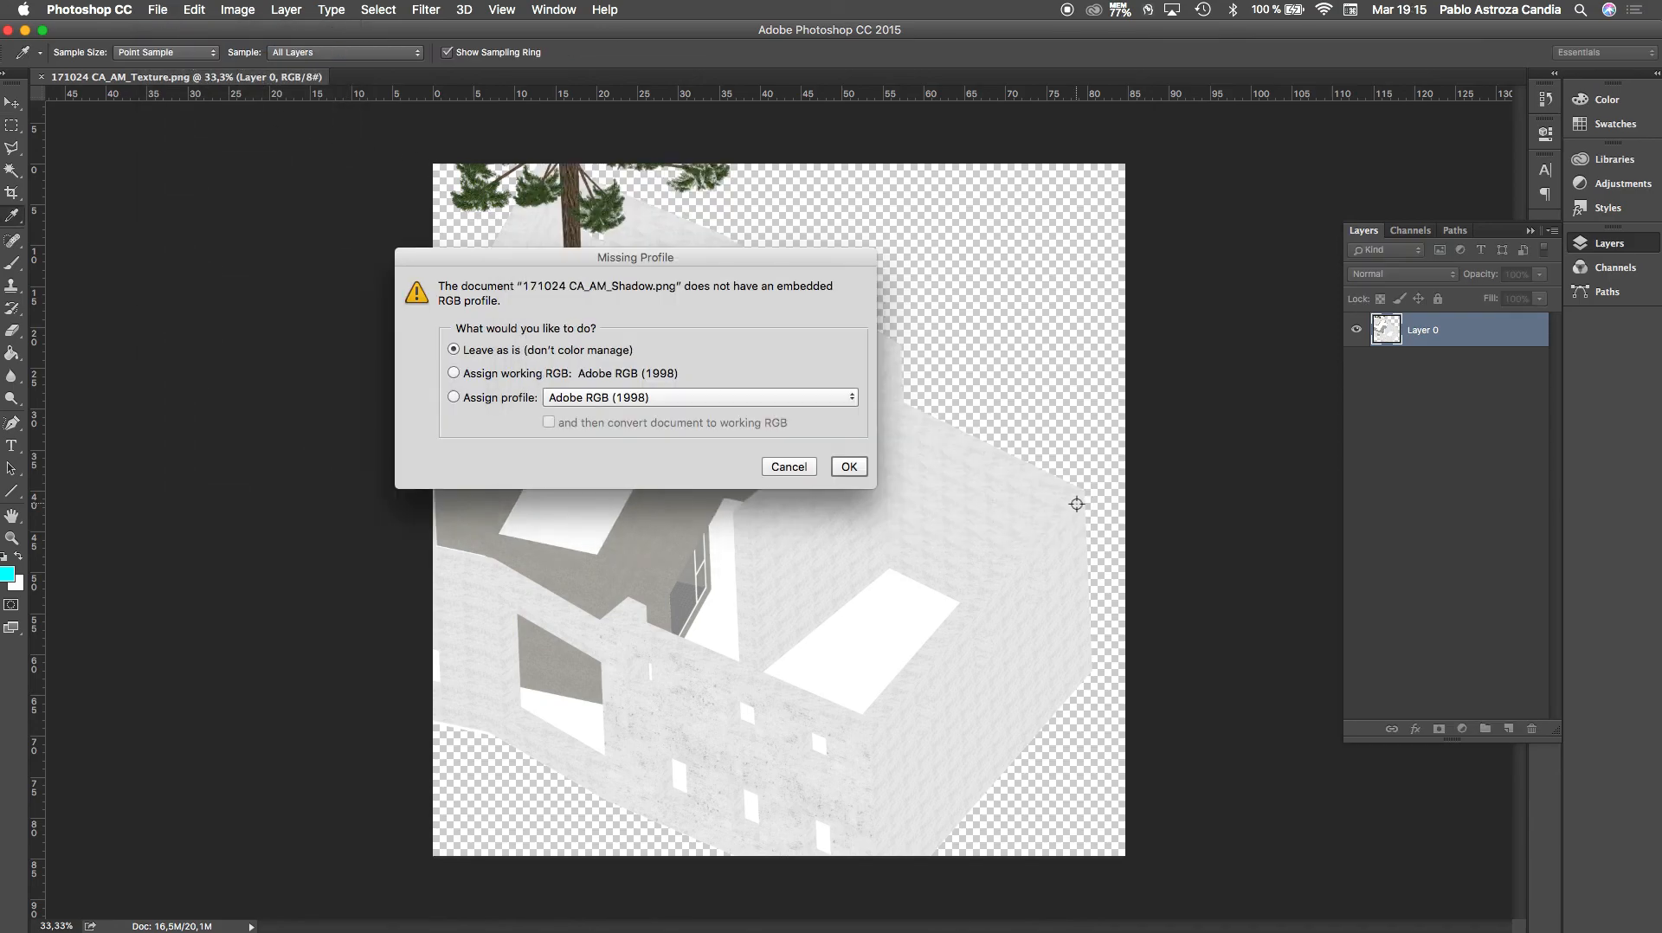
{"action": "left_click", "coordinate": [849, 467]}
Copy the entire Shadow image and paste it into the Texture document as a new layer
{"action": "key", "text": "m"}
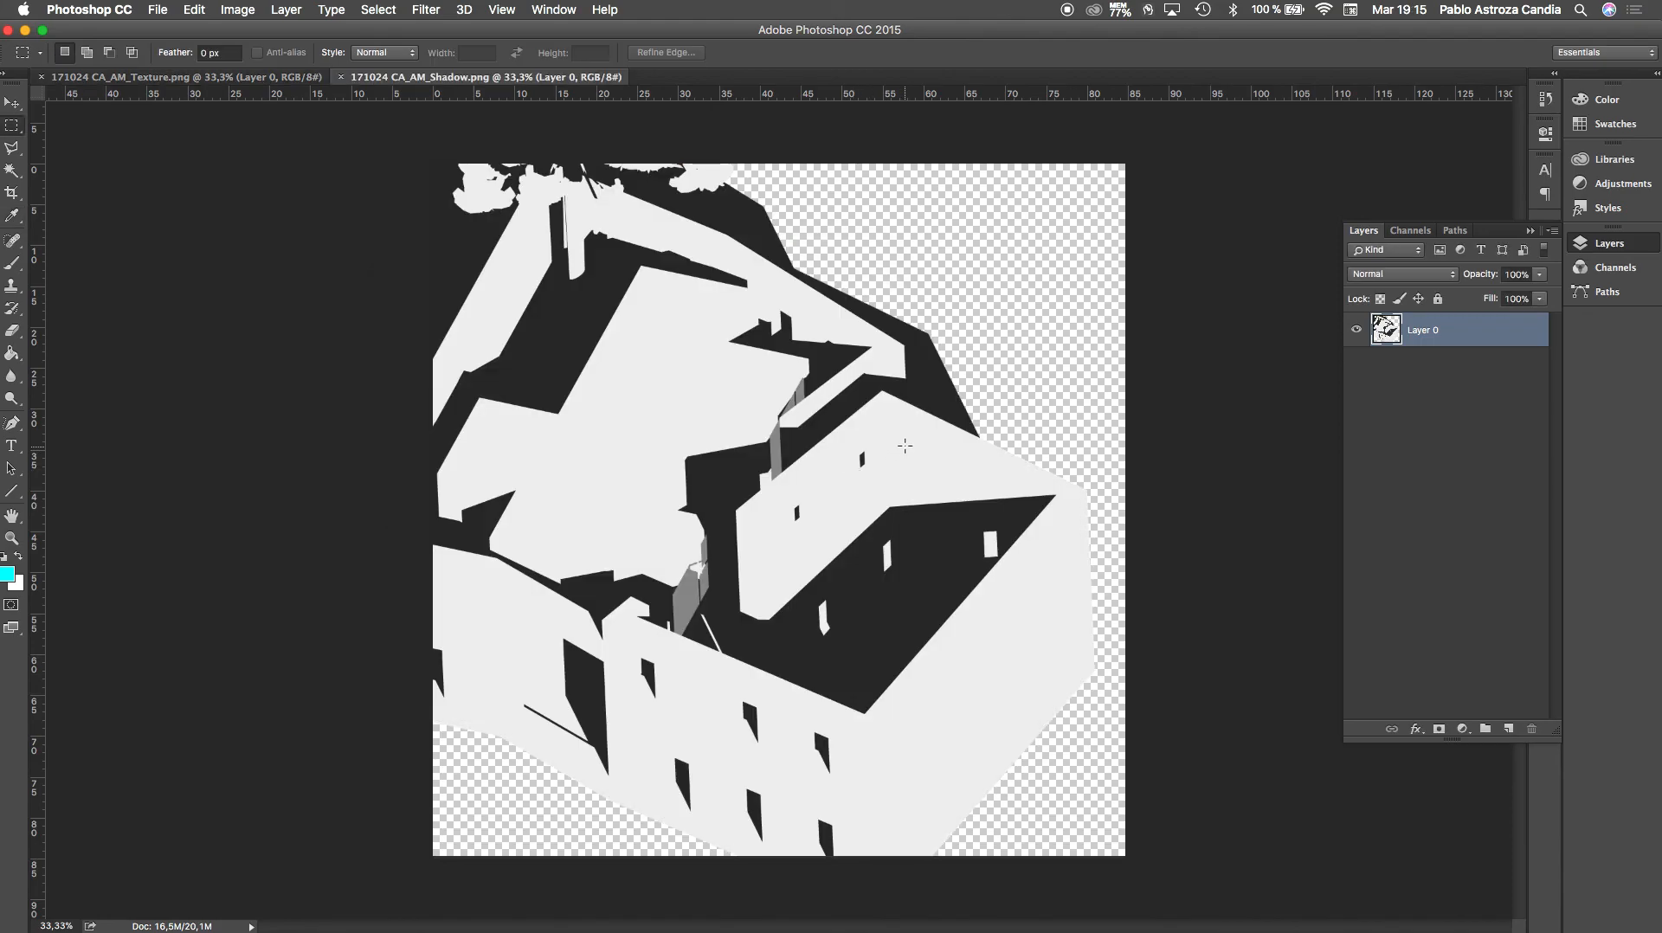
{"action": "key", "text": "super+a"}
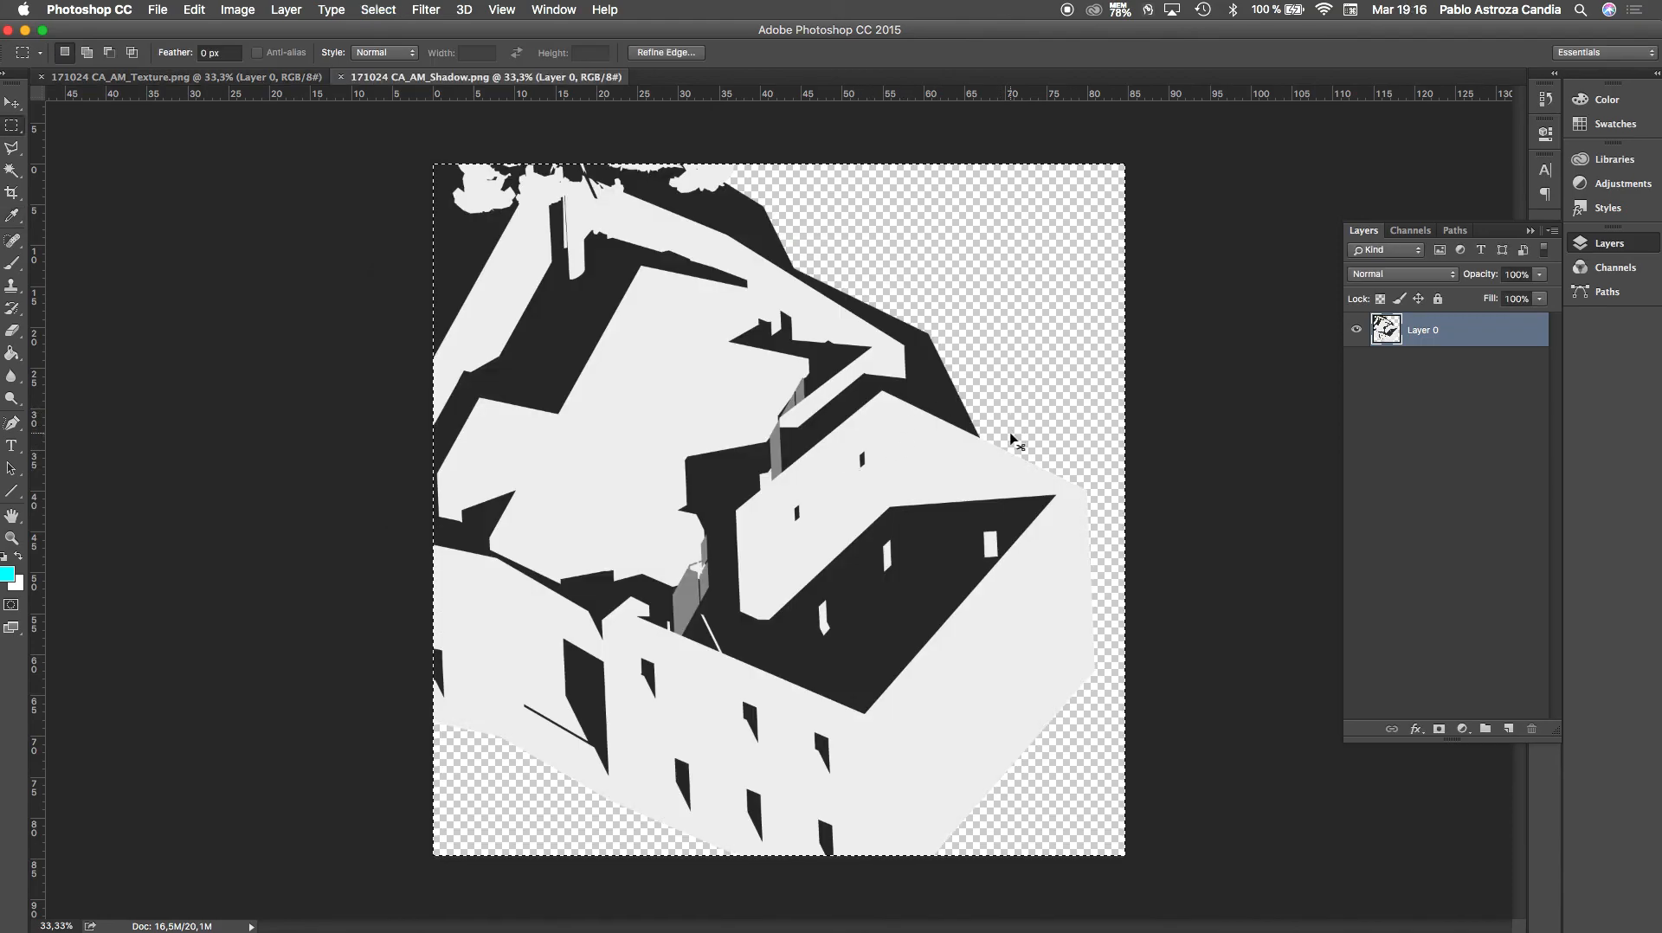
{"action": "key", "text": "ctrl+Tab"}
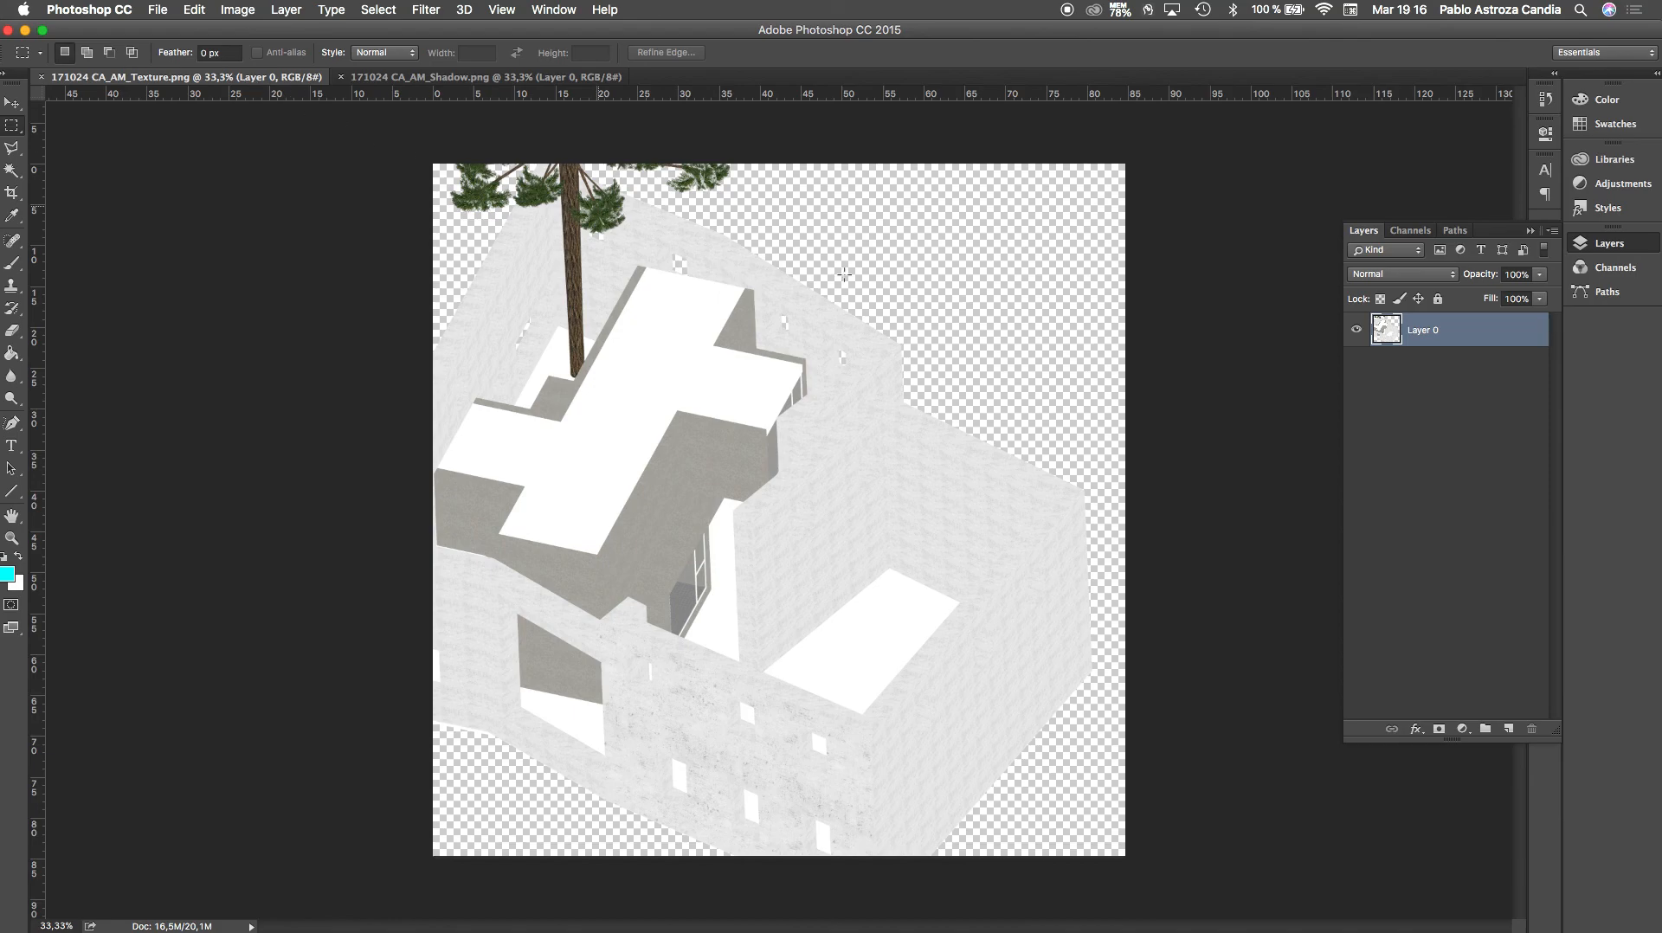
{"action": "key", "text": "super+v"}
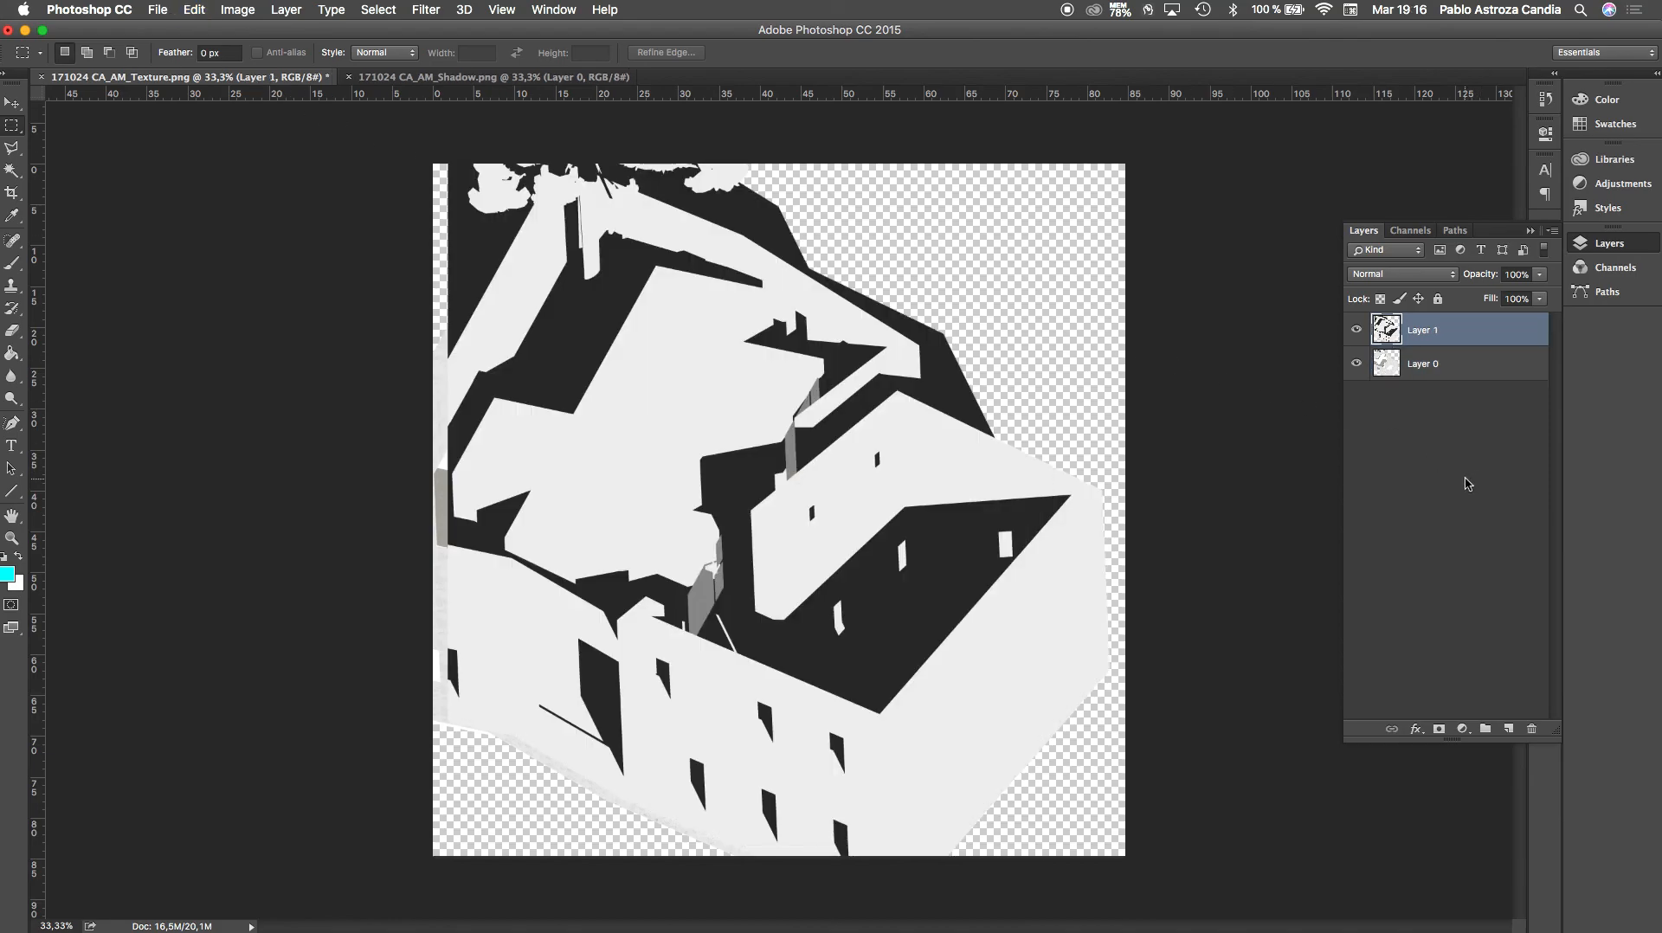
Set the blend mode of the pasted shadow layer to Darken
{"action": "left_click", "coordinate": [1434, 274]}
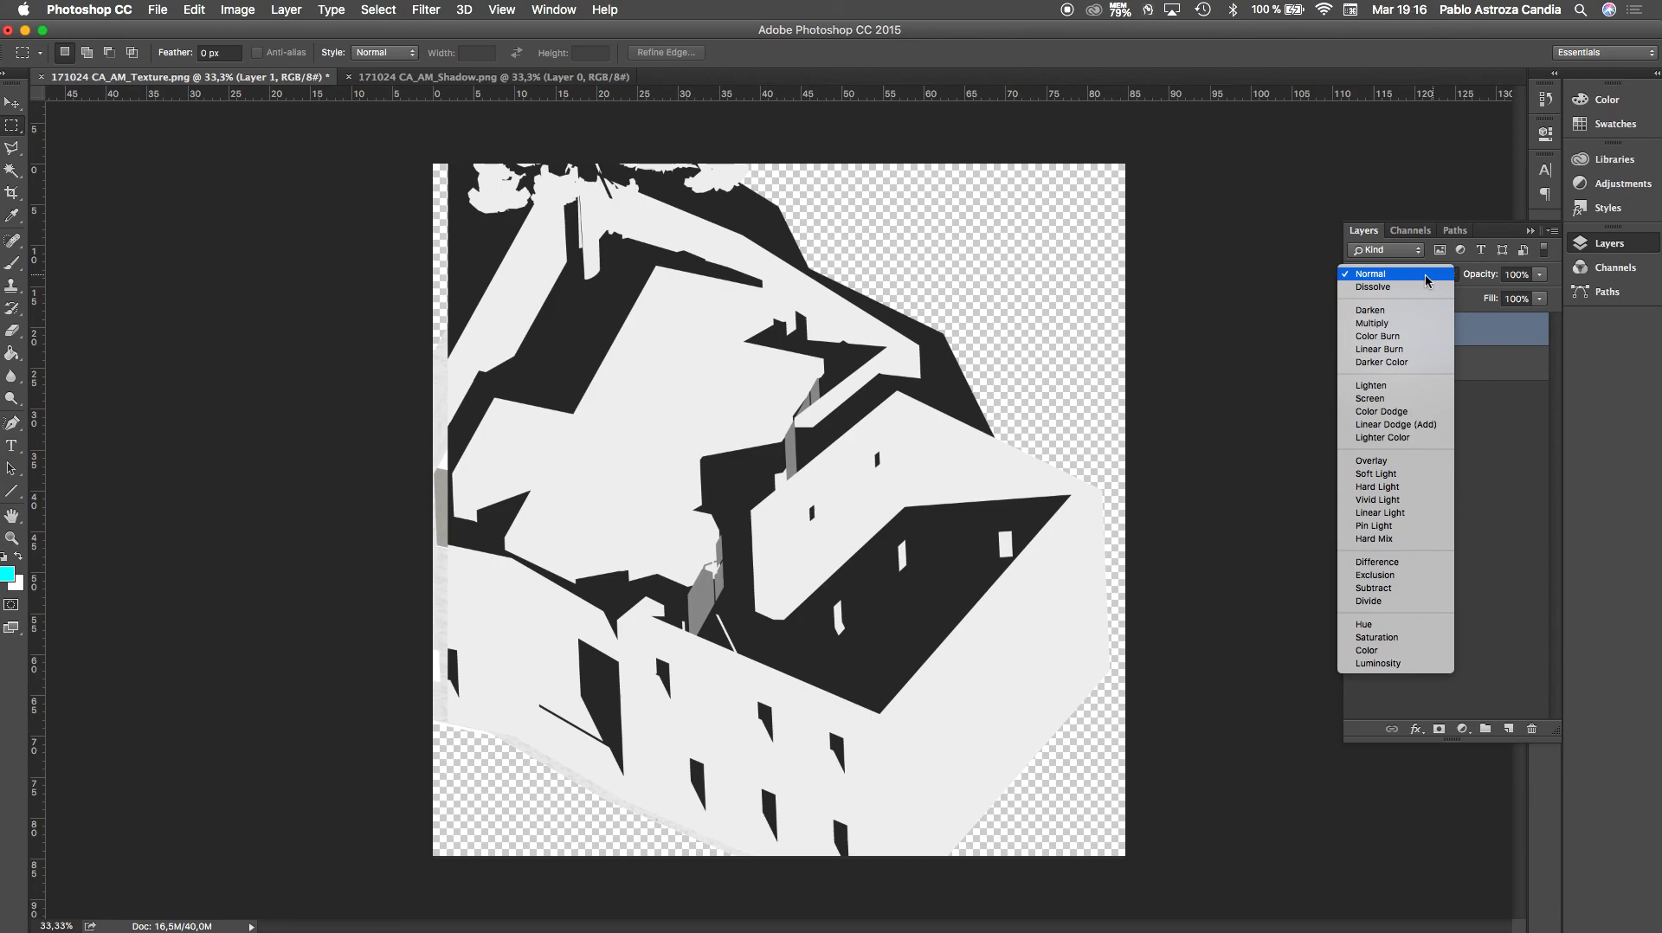
{"action": "left_click", "coordinate": [1424, 274]}
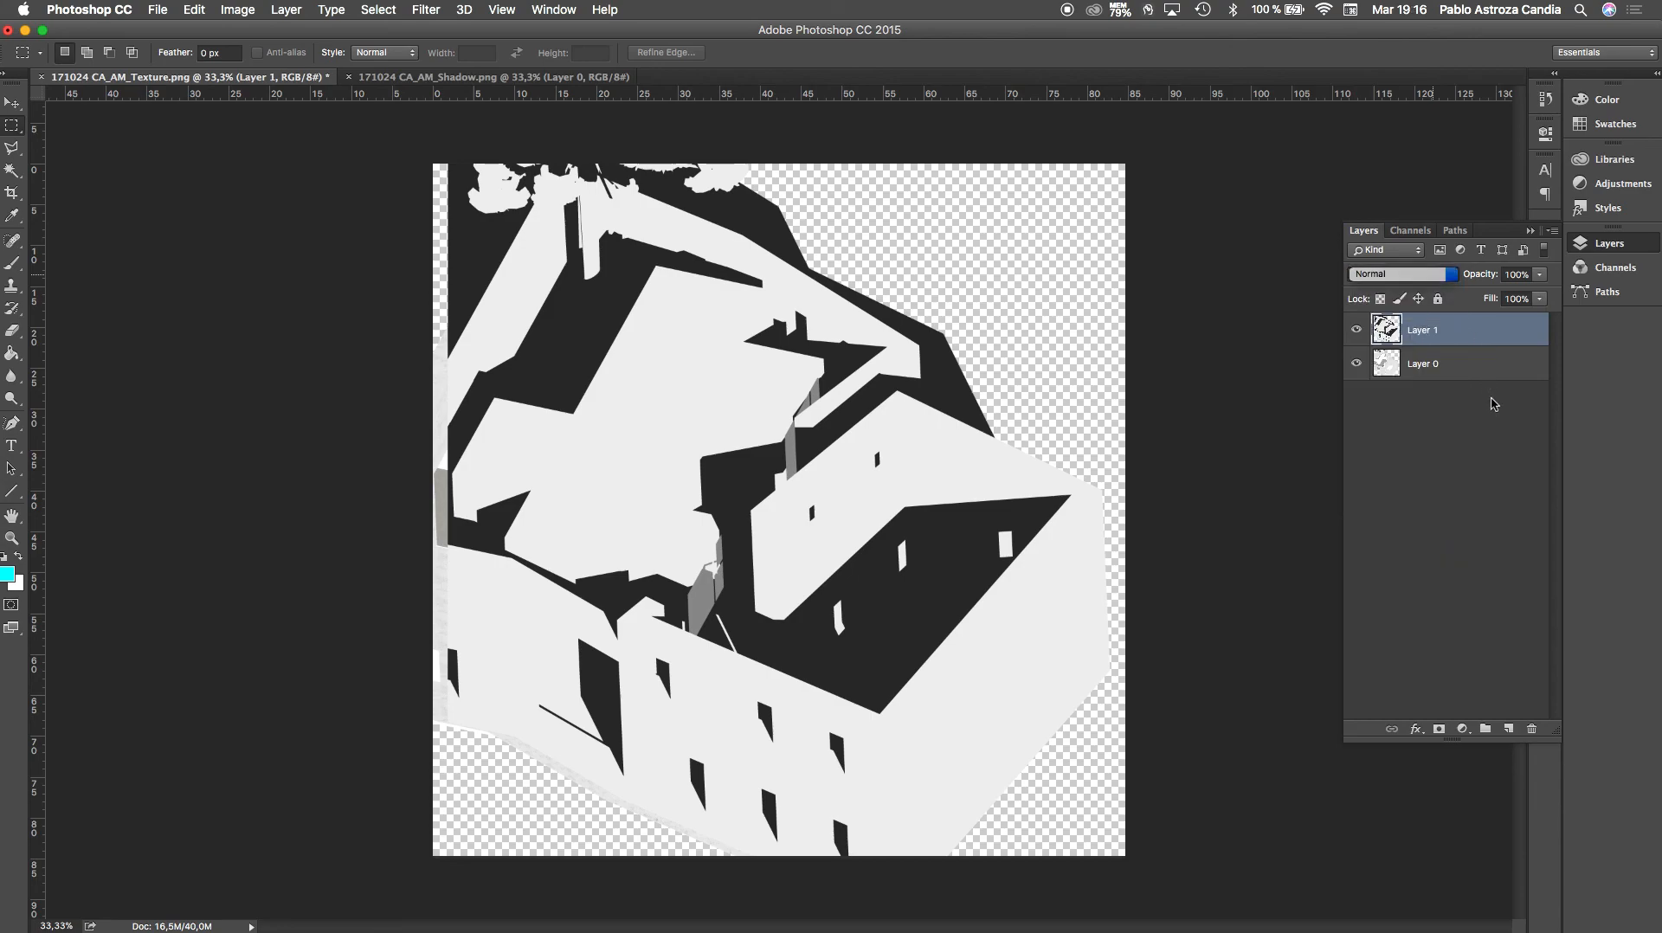
{"action": "left_click", "coordinate": [1427, 275]}
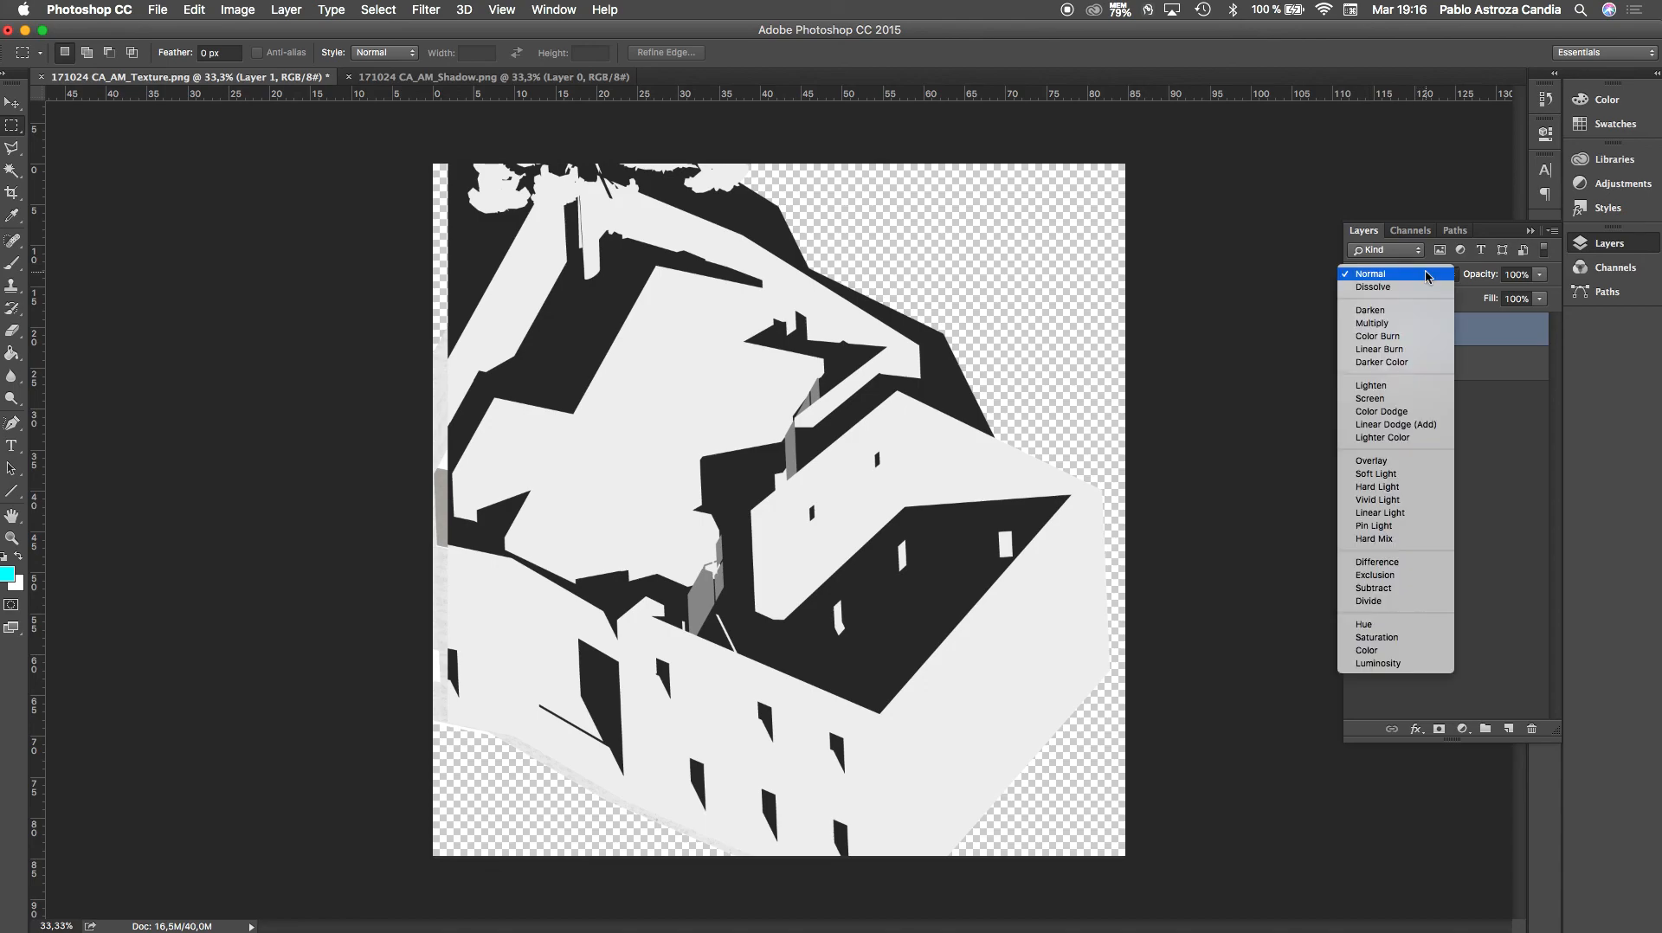
{"action": "left_click", "coordinate": [1390, 310]}
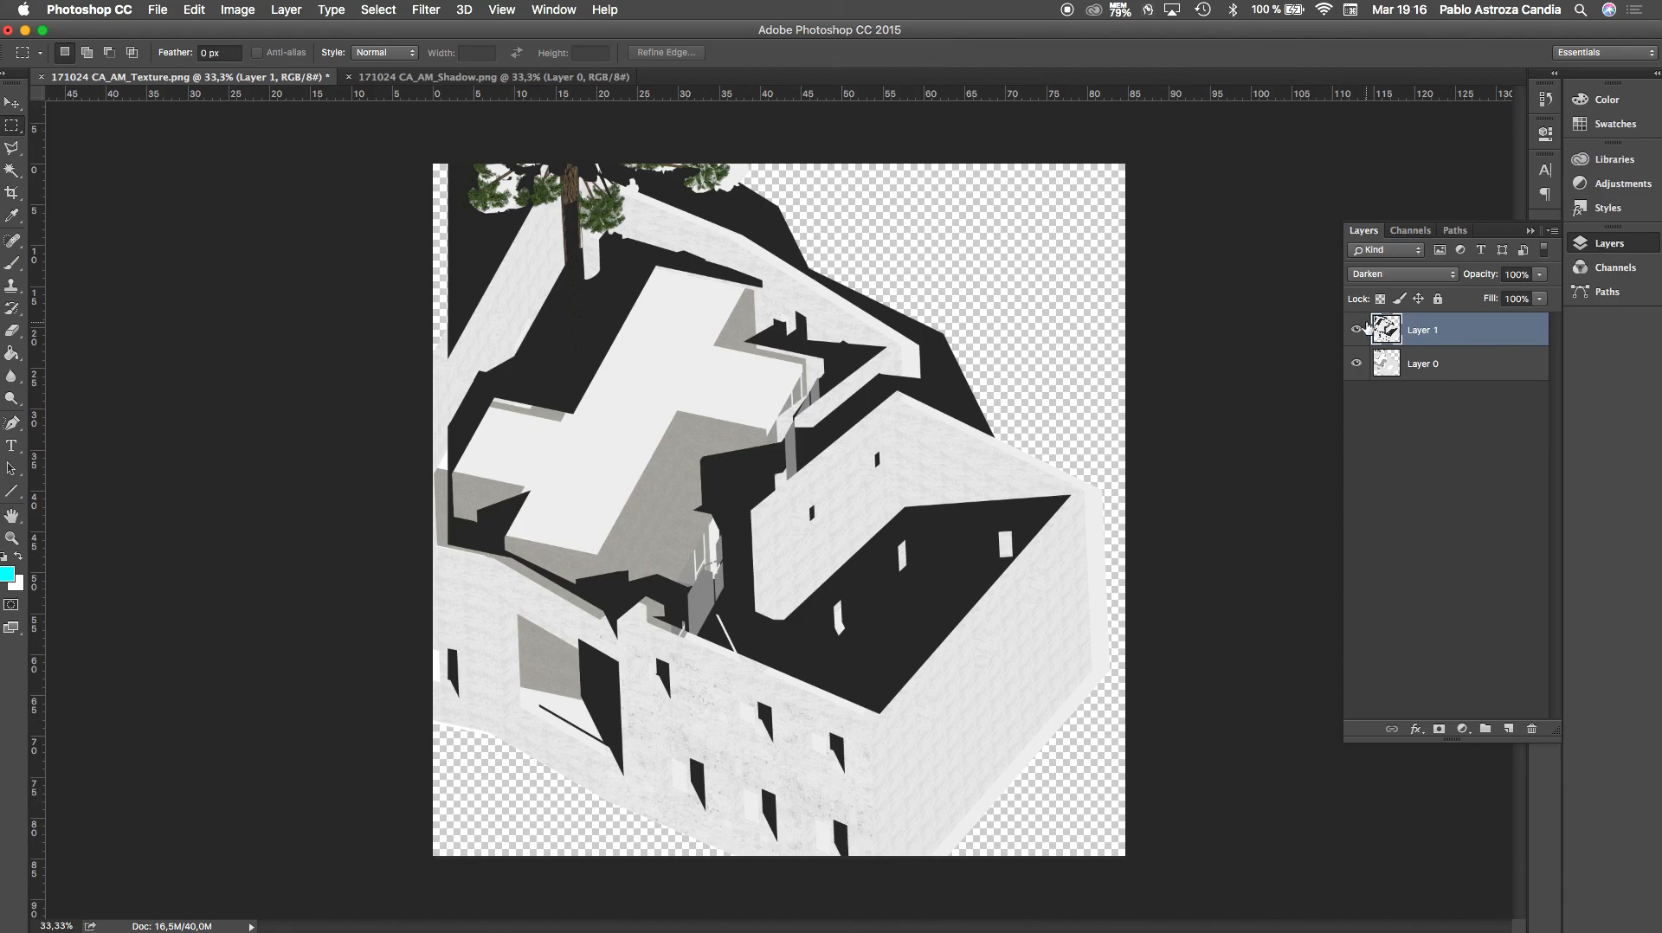
Compare the image with and without the shadow layer by repeatedly hiding and showing it
{"action": "left_click", "coordinate": [1356, 329]}
{"action": "left_click", "coordinate": [1357, 329]}
{"action": "left_click", "coordinate": [1357, 329]}
{"action": "left_click", "coordinate": [1357, 329]}
{"action": "left_click", "coordinate": [1357, 329]}
{"action": "left_click", "coordinate": [1357, 329]}
{"action": "left_click", "coordinate": [1358, 329]}
{"action": "left_click", "coordinate": [1357, 329]}
{"action": "left_click", "coordinate": [1357, 329]}
{"action": "left_click", "coordinate": [1357, 329]}
{"action": "left_click", "coordinate": [1357, 329]}
{"action": "left_click", "coordinate": [1357, 329]}
Move the shadow layer so it lines up roughly with the textured house beneath it
{"action": "key", "text": "v"}
{"action": "mouse_move", "coordinate": [914, 578]}
{"action": "left_mouse_down"}
{"action": "mouse_move", "coordinate": [935, 588]}
{"action": "mouse_move", "coordinate": [1032, 539]}
{"action": "mouse_move", "coordinate": [1064, 489]}
{"action": "mouse_move", "coordinate": [1020, 517]}
{"action": "mouse_move", "coordinate": [1056, 606]}
{"action": "mouse_move", "coordinate": [1002, 598]}
{"action": "mouse_move", "coordinate": [969, 561]}
{"action": "mouse_move", "coordinate": [918, 575]}
{"action": "mouse_move", "coordinate": [969, 554]}
{"action": "mouse_move", "coordinate": [939, 571]}
{"action": "mouse_move", "coordinate": [946, 595]}
{"action": "mouse_move", "coordinate": [923, 575]}
{"action": "left_mouse_up"}
{"action": "left_click_drag", "start_coordinate": [923, 573], "coordinate": [923, 574]}
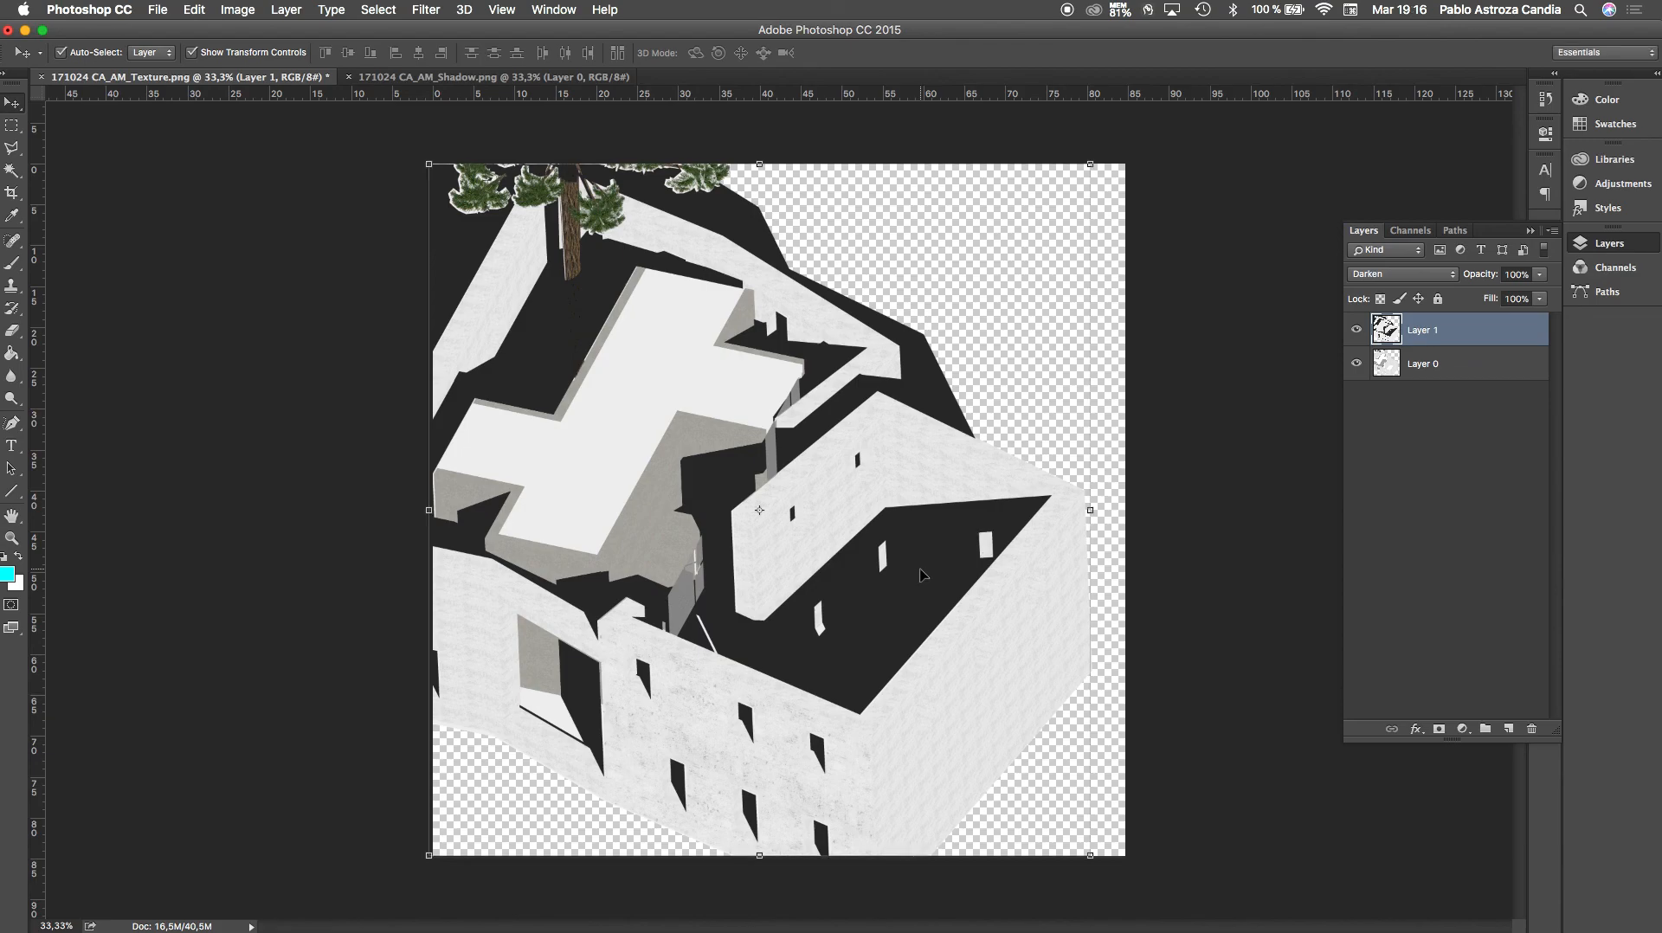
Open 171024 CA_AM_Line.png from the same folder, leaving it without color management
{"action": "left_click", "coordinate": [165, 10]}
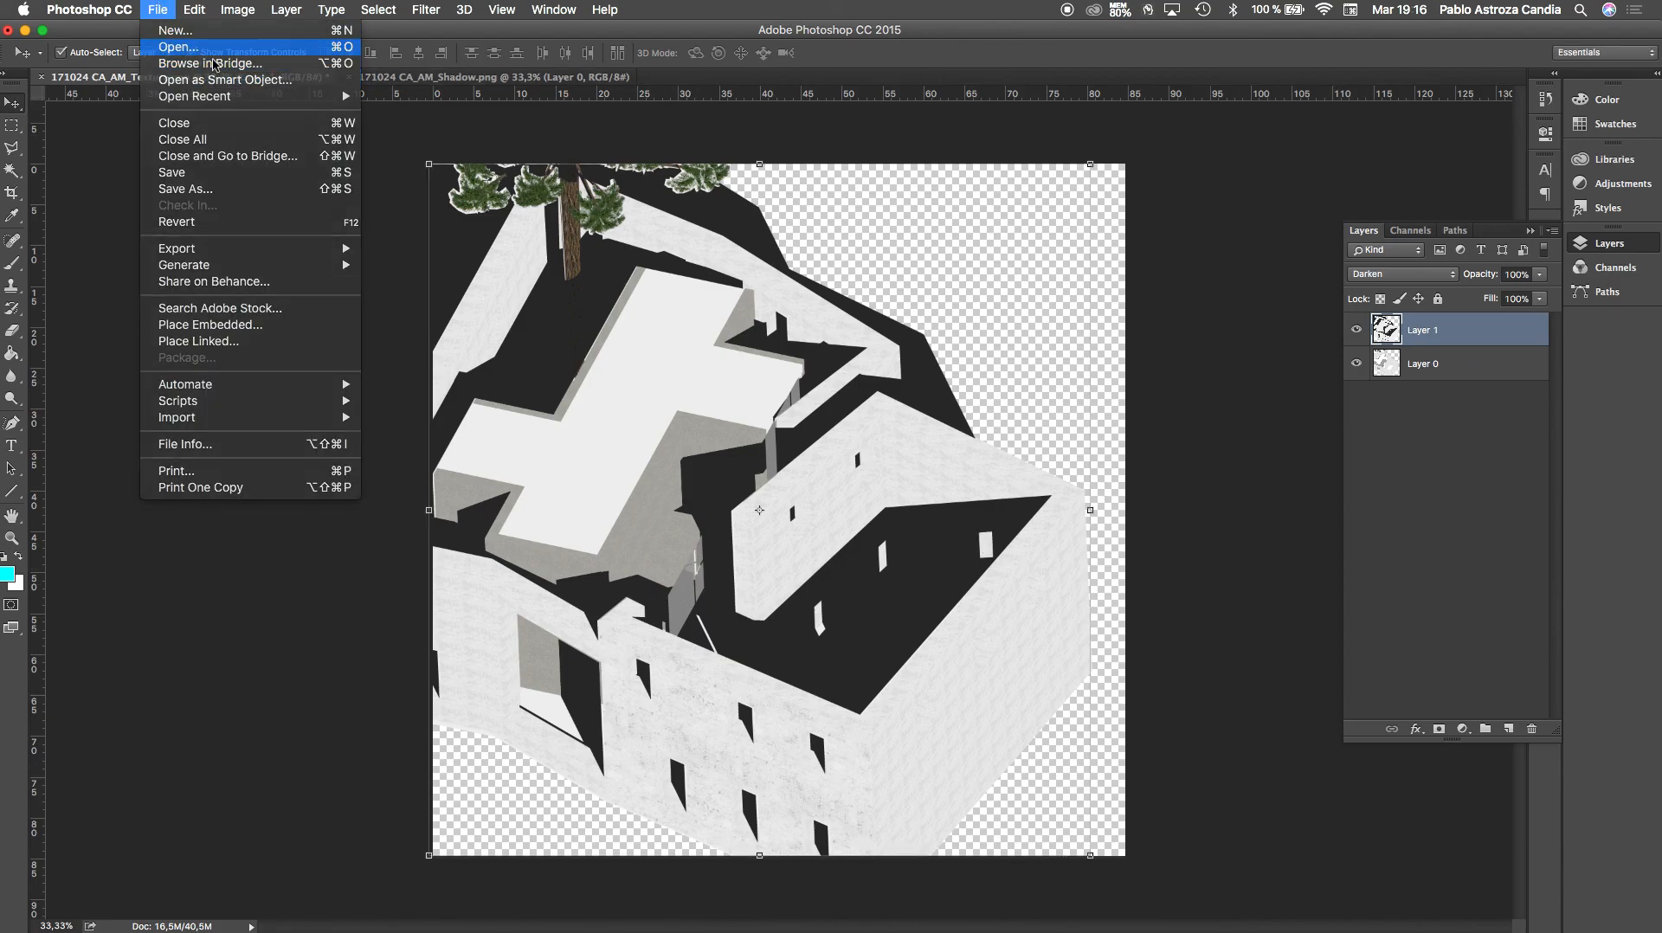
{"action": "left_click", "coordinate": [200, 55]}
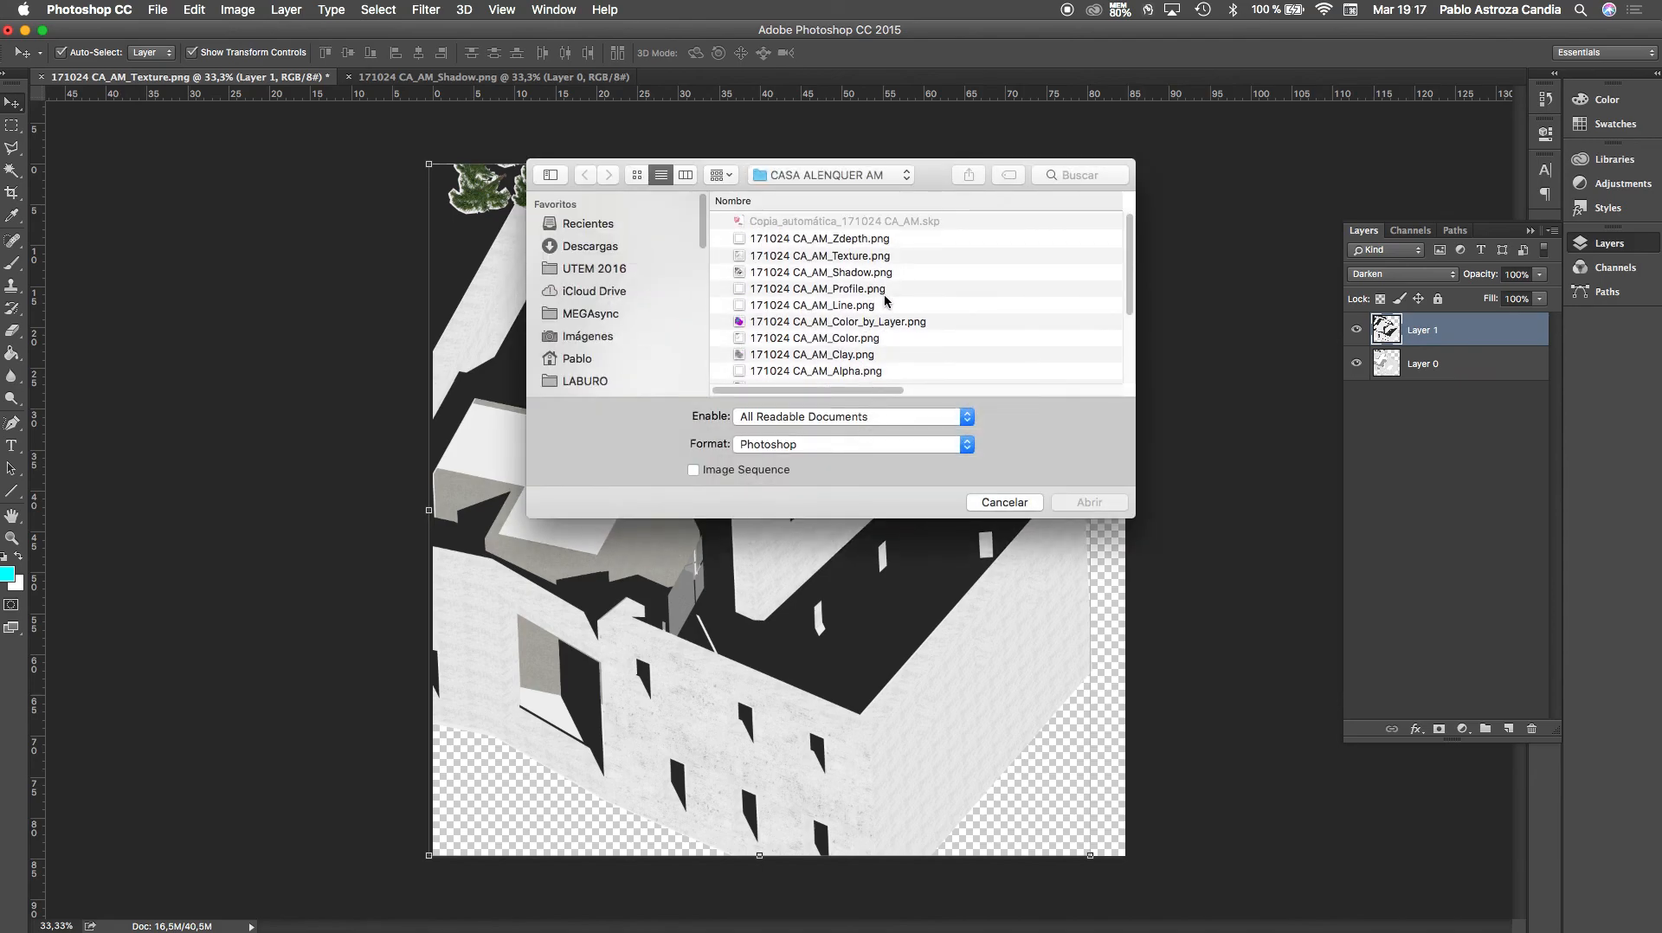
{"action": "left_click", "coordinate": [863, 305]}
{"action": "left_click", "coordinate": [1081, 504]}
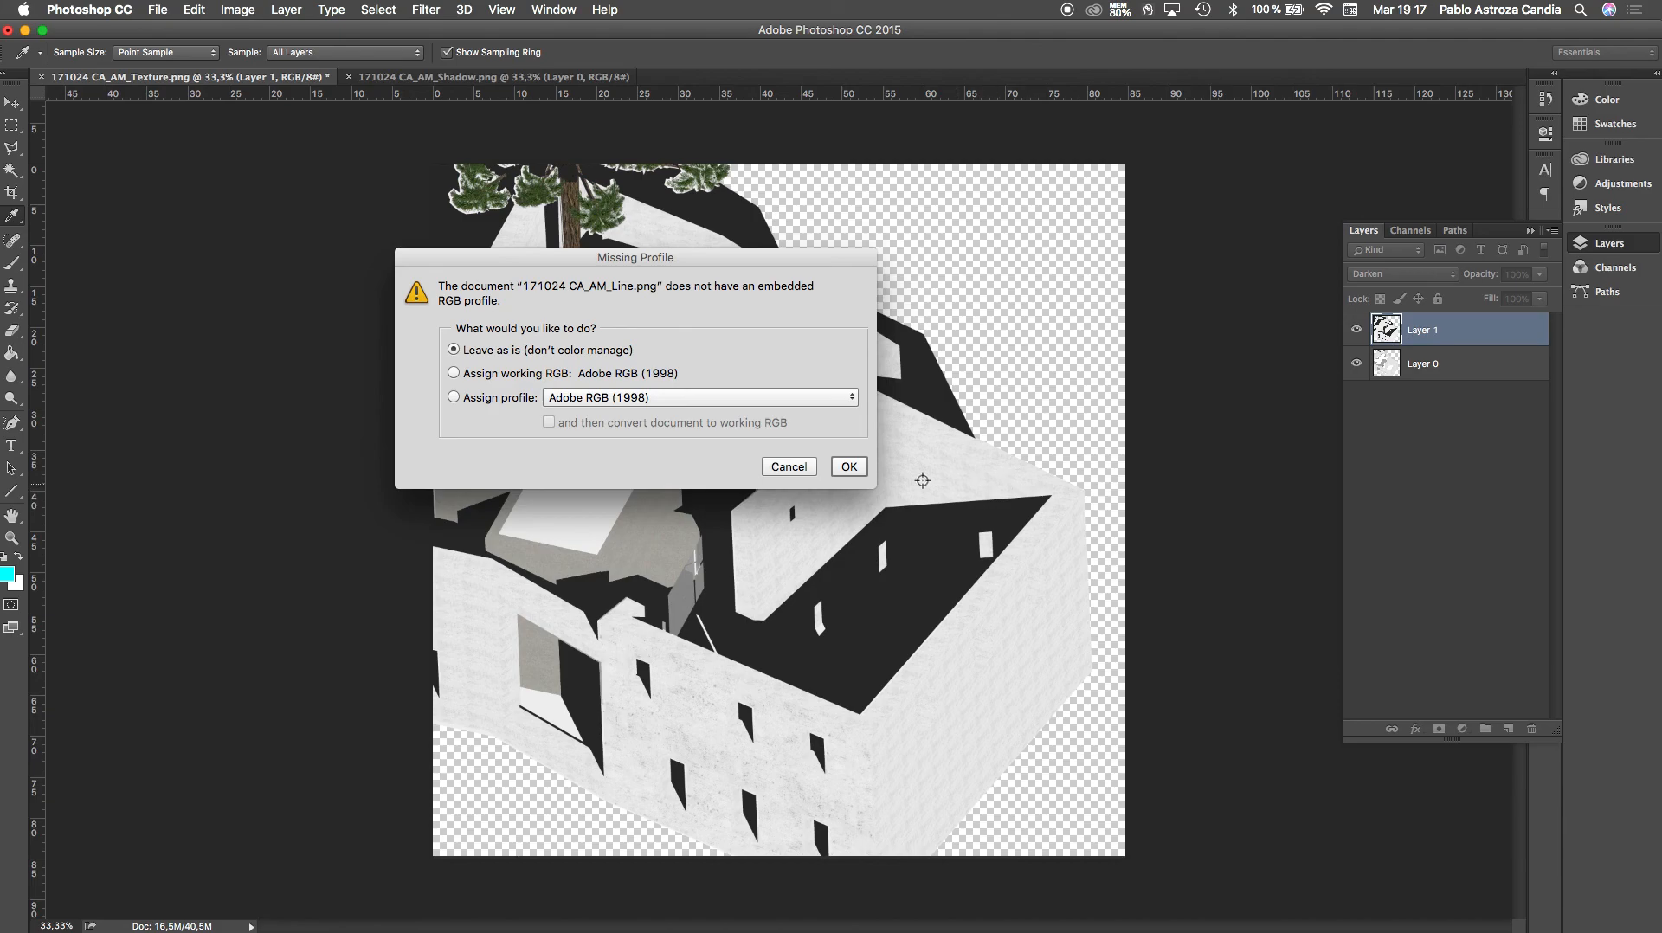
{"action": "left_click", "coordinate": [844, 466]}
Copy the entire Line image into the Texture document as a new layer and set its blend mode to Darken
{"action": "key", "text": "v"}
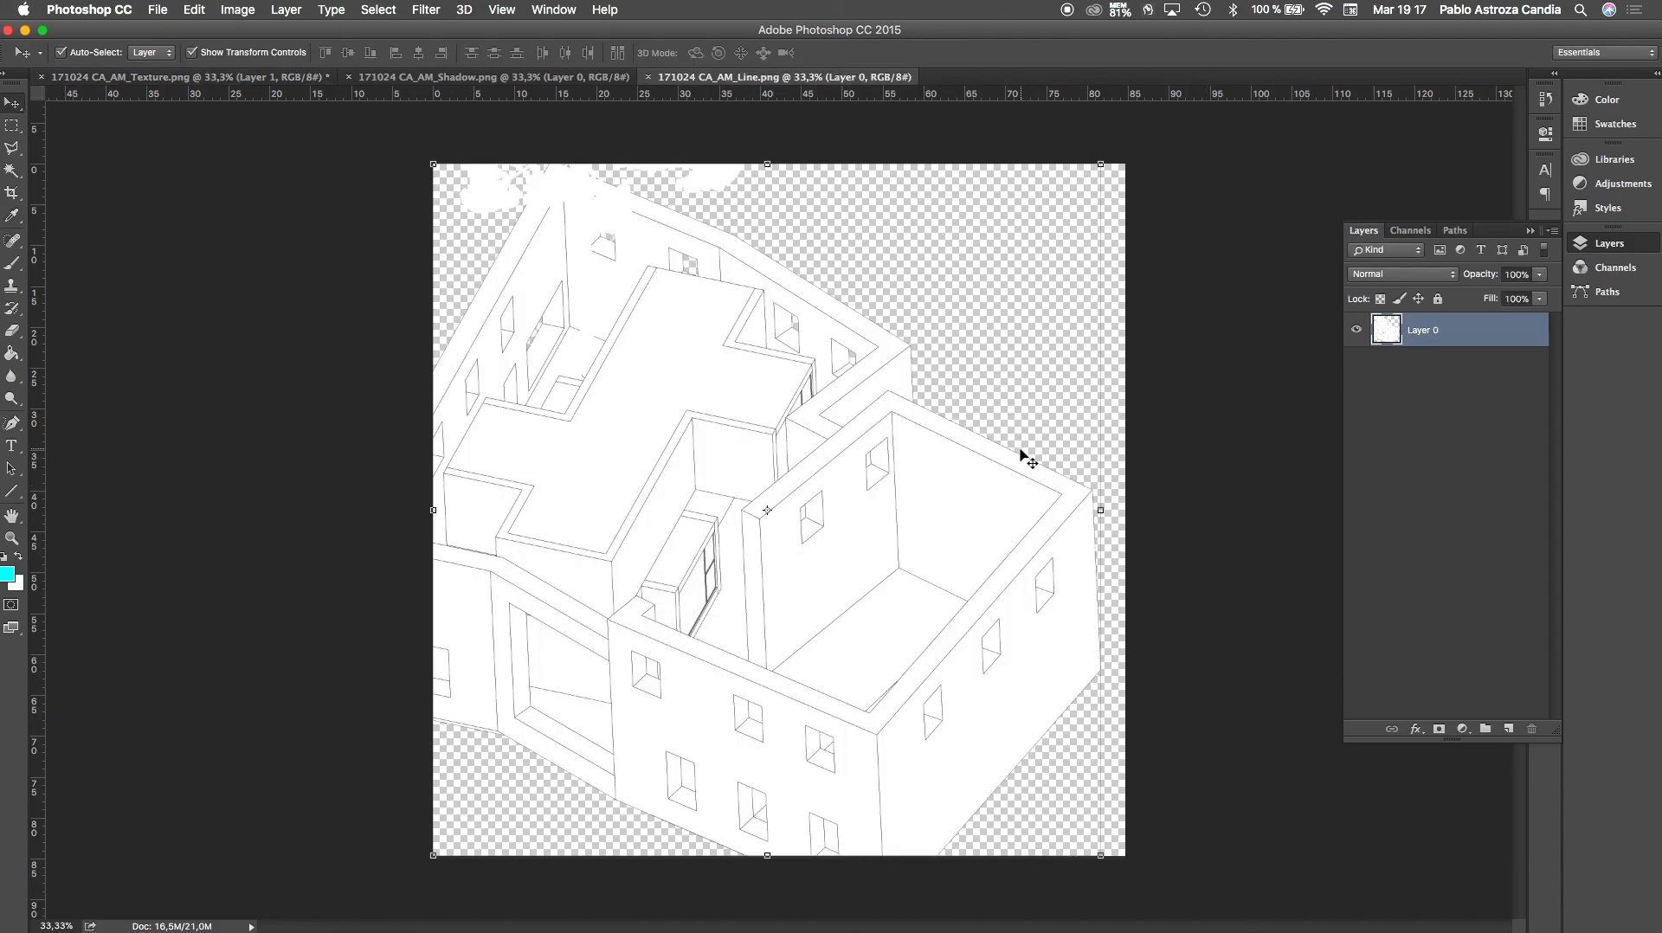
{"action": "key", "text": "super+a"}
{"action": "left_click", "coordinate": [207, 79]}
{"action": "key", "text": "super+v"}
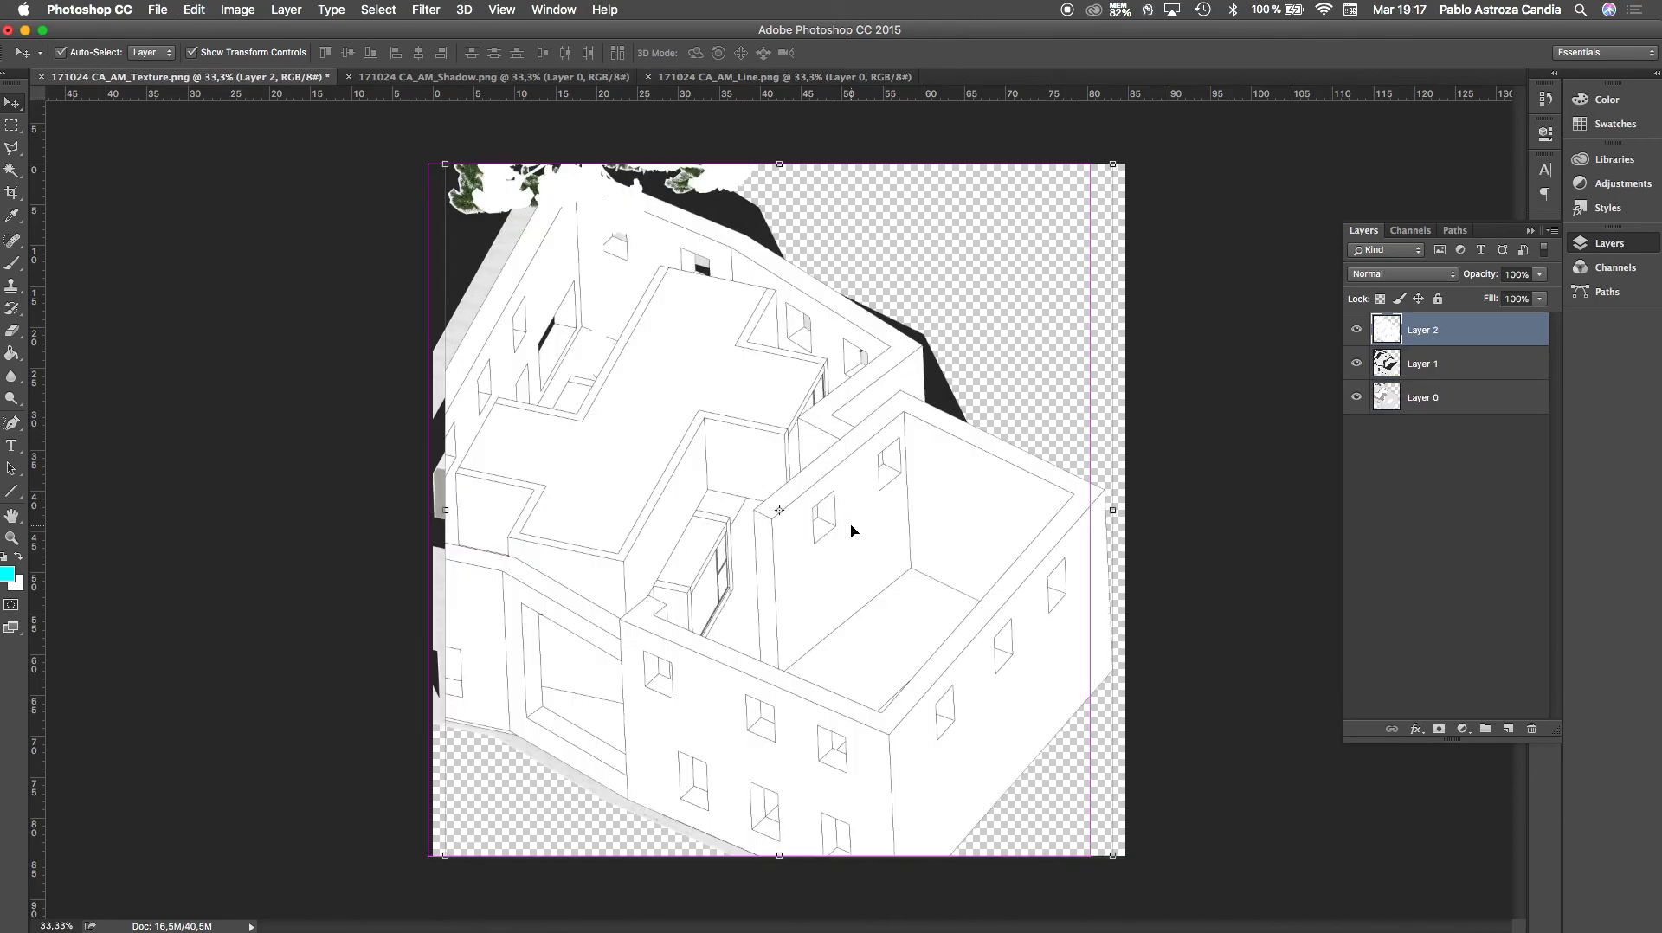
{"action": "left_click", "coordinate": [1451, 275]}
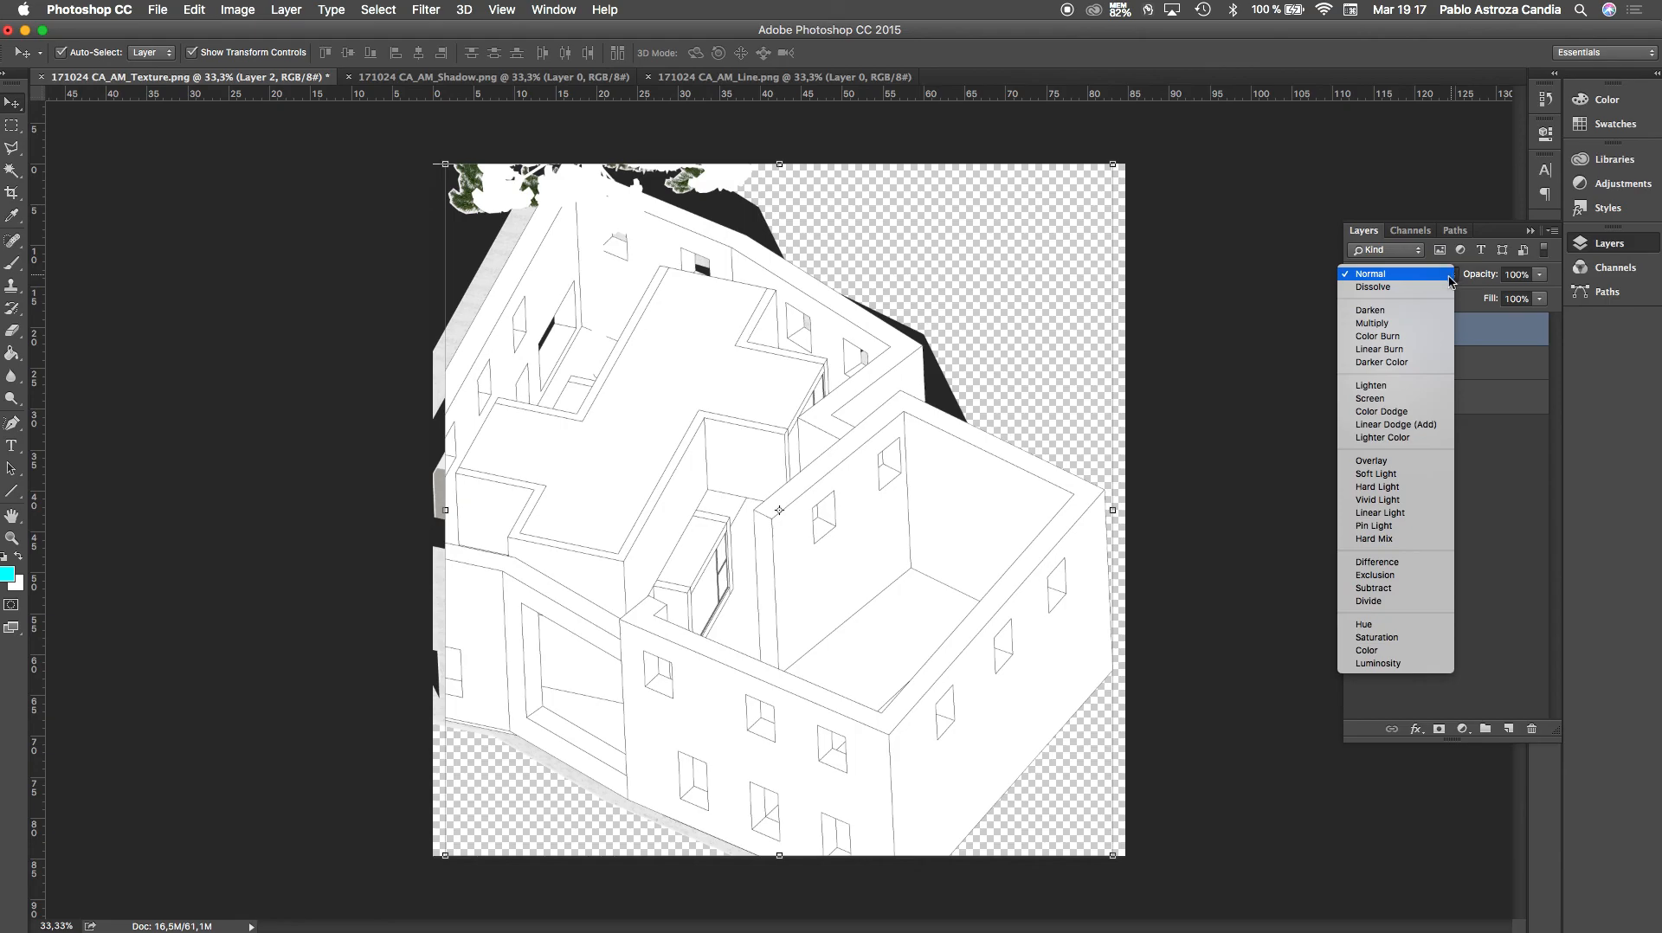
{"action": "left_click", "coordinate": [1419, 311]}
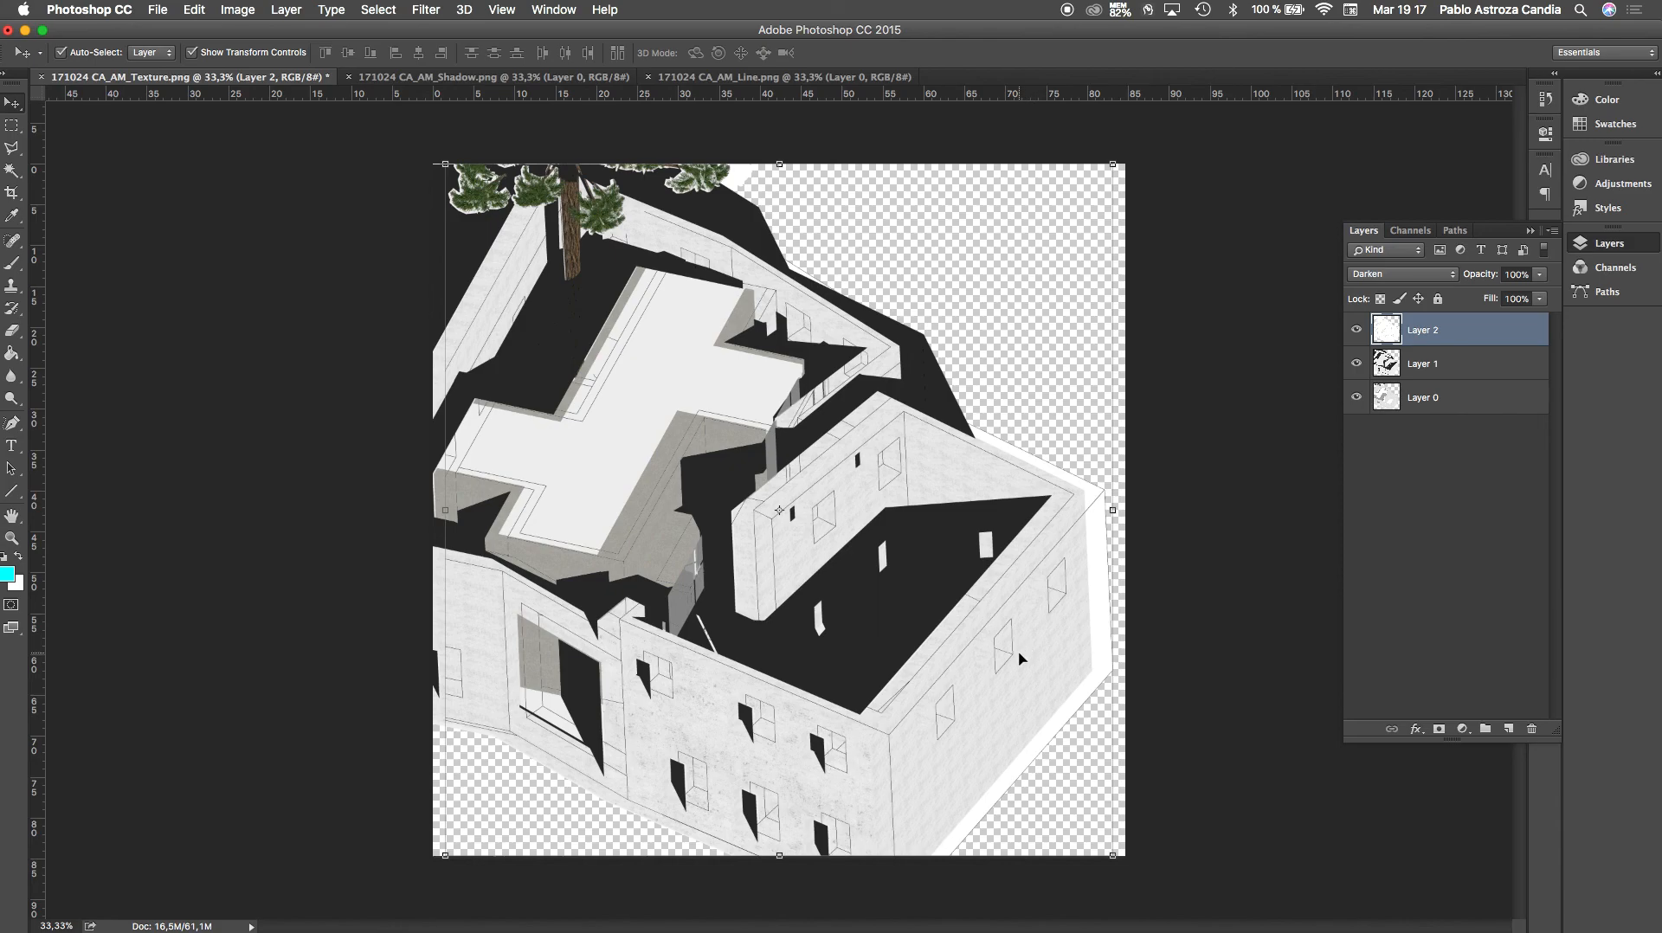
Align the line layer with the texture by matching its outer courtyard wall corner to the textured wall's corner
{"action": "mouse_move", "coordinate": [1019, 596]}
{"action": "left_mouse_down"}
{"action": "mouse_move", "coordinate": [987, 592]}
{"action": "mouse_move", "coordinate": [1004, 591]}
{"action": "left_mouse_up"}
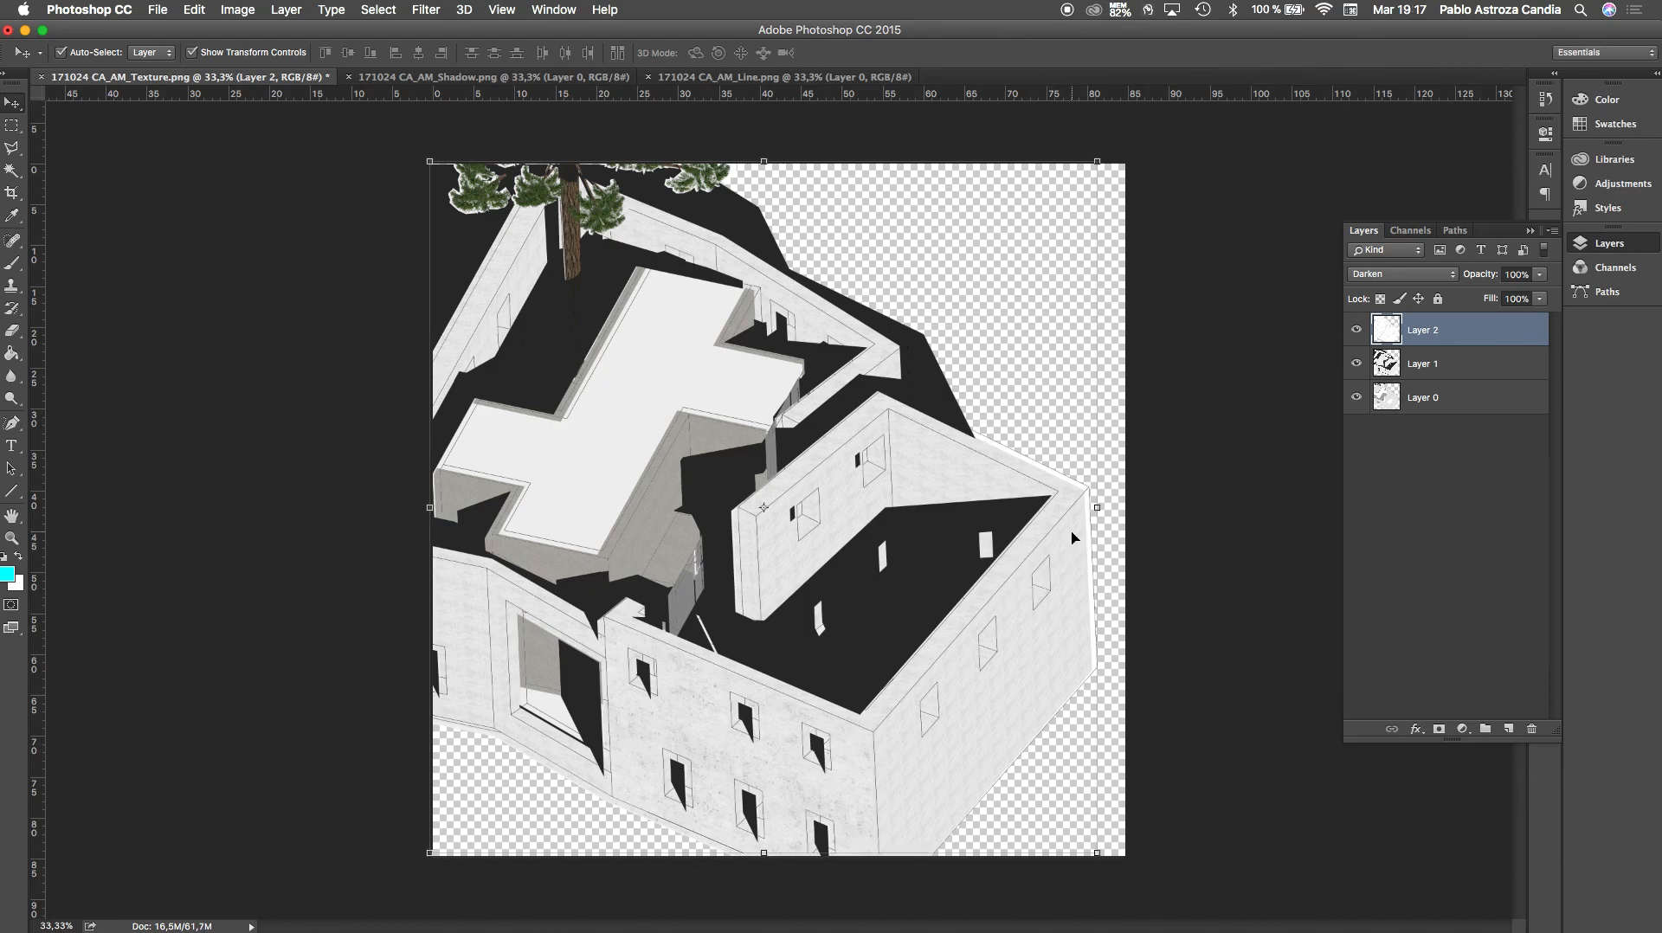
{"action": "scroll", "coordinate": [1073, 537], "scroll_direction": "down", "scroll_amount": 5, "text": "alt"}
{"action": "scroll", "coordinate": [995, 522], "scroll_direction": "up", "scroll_amount": 6, "text": "alt"}
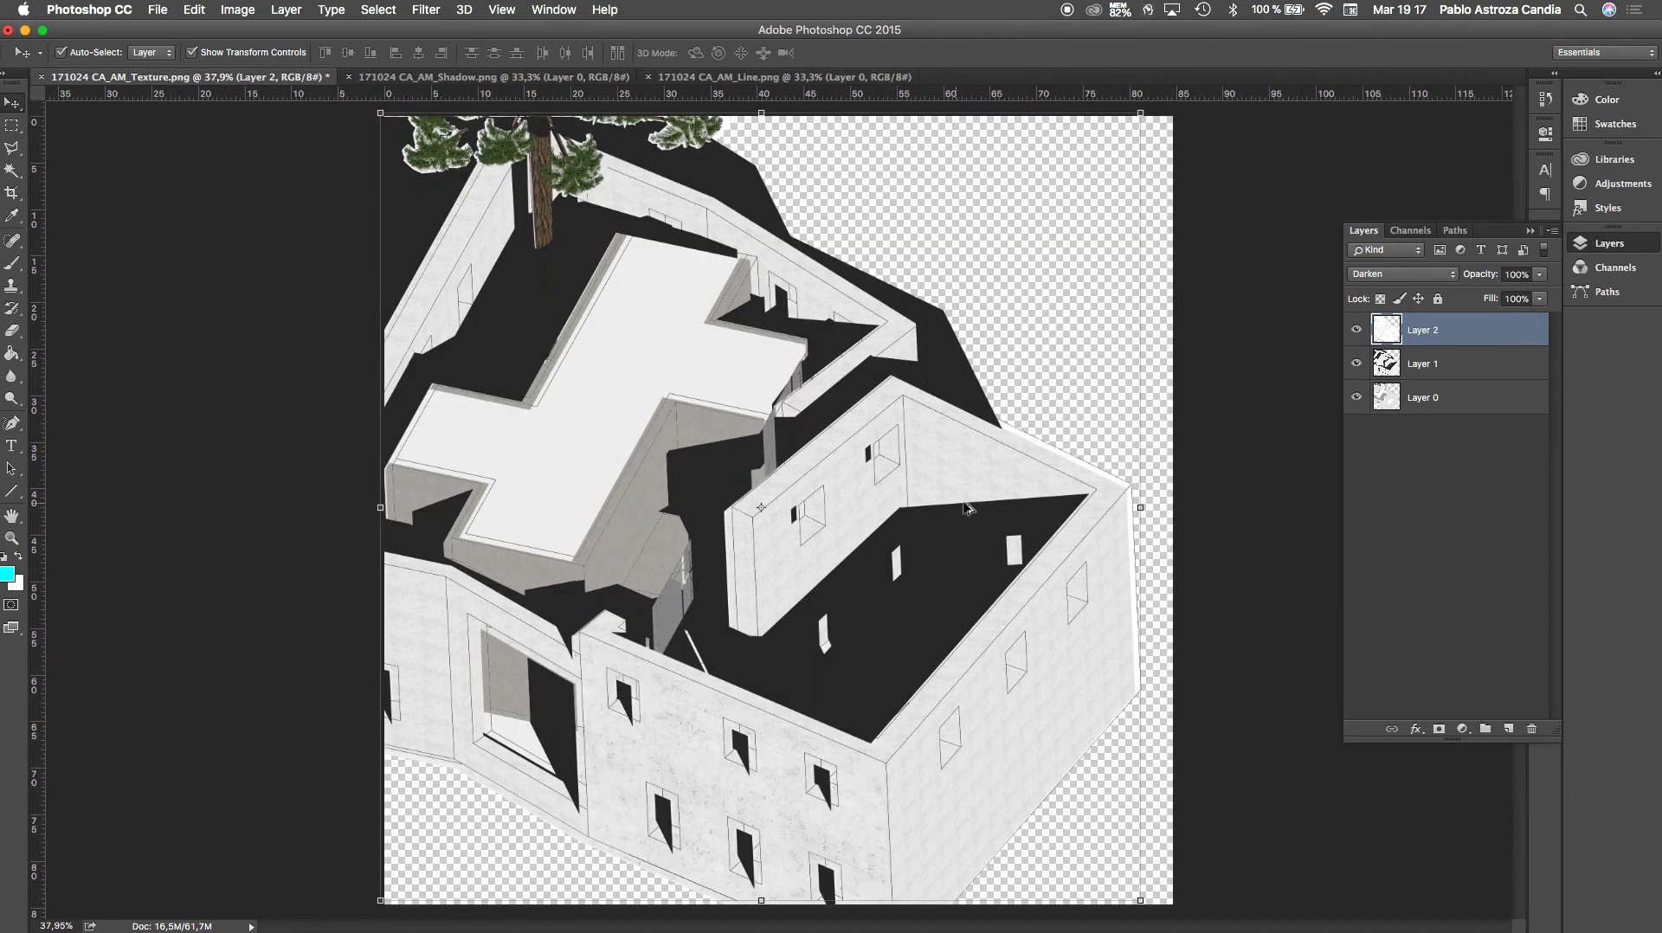
{"action": "scroll", "coordinate": [1125, 501], "scroll_direction": "up", "scroll_amount": 15, "text": "alt"}
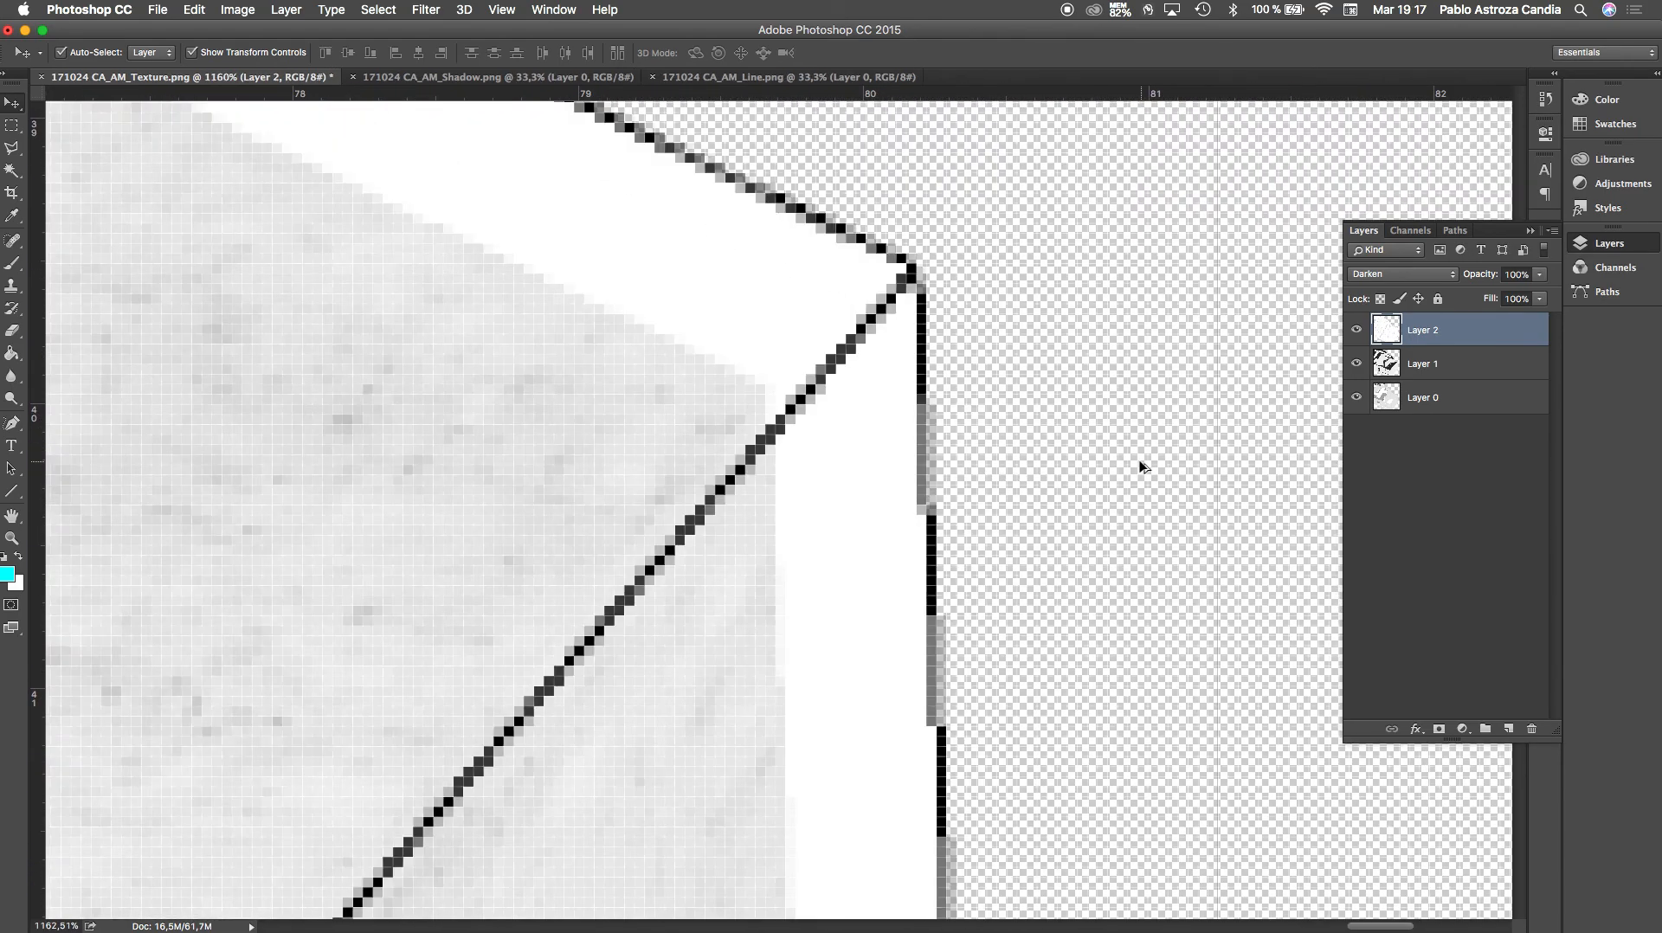
{"action": "left_click_drag", "start_coordinate": [1024, 407], "coordinate": [927, 465]}
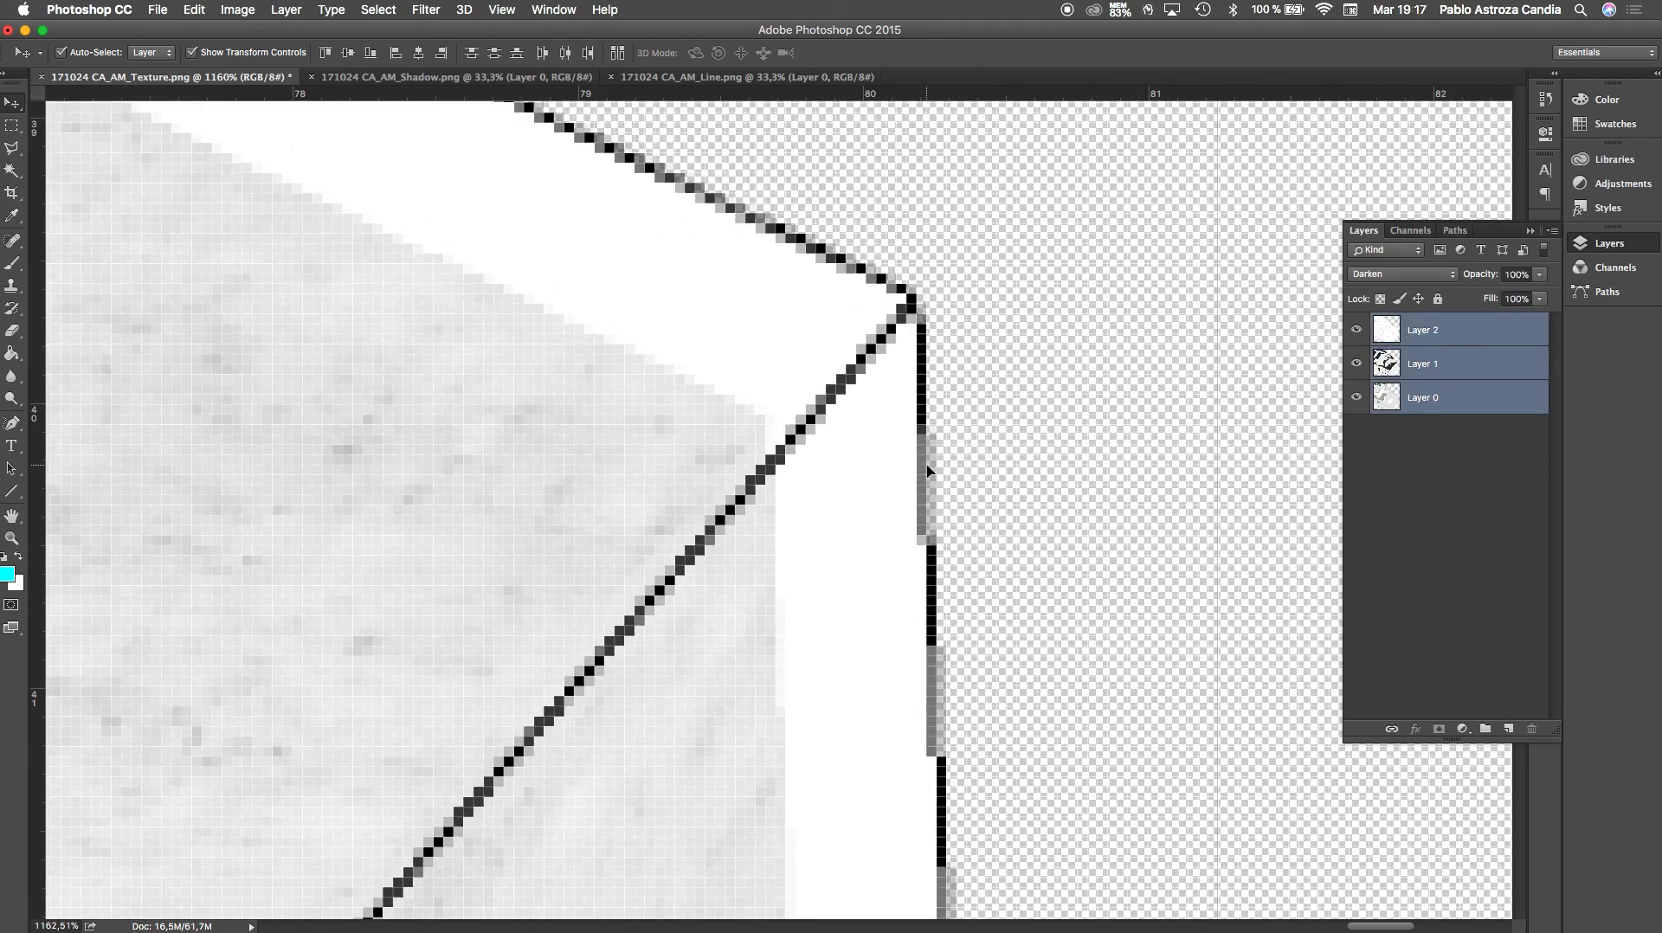
{"action": "key", "text": "super+z"}
{"action": "left_click", "coordinate": [1261, 440]}
{"action": "left_click", "coordinate": [932, 400]}
{"action": "left_click_drag", "start_coordinate": [913, 303], "coordinate": [775, 422]}
{"action": "scroll", "coordinate": [818, 430], "scroll_direction": "down", "scroll_amount": 10, "text": "alt"}
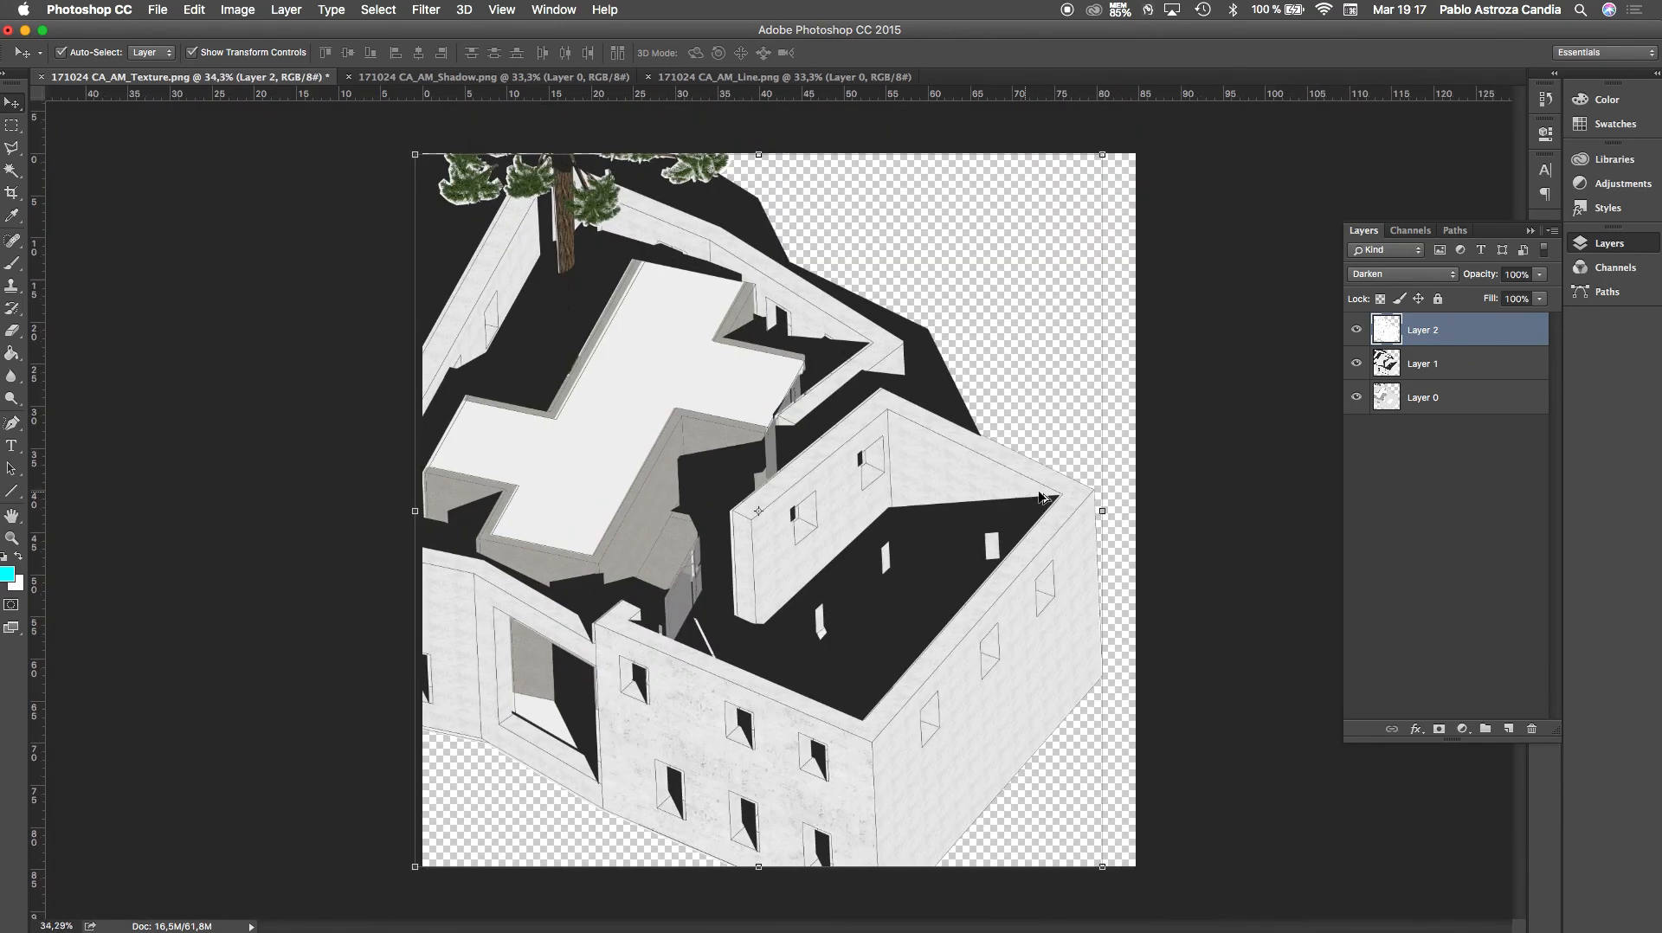
{"action": "scroll", "coordinate": [1047, 499], "scroll_direction": "up", "scroll_amount": 6, "text": "alt"}
{"action": "scroll", "coordinate": [1113, 499], "scroll_direction": "up", "scroll_amount": 2, "text": "alt"}
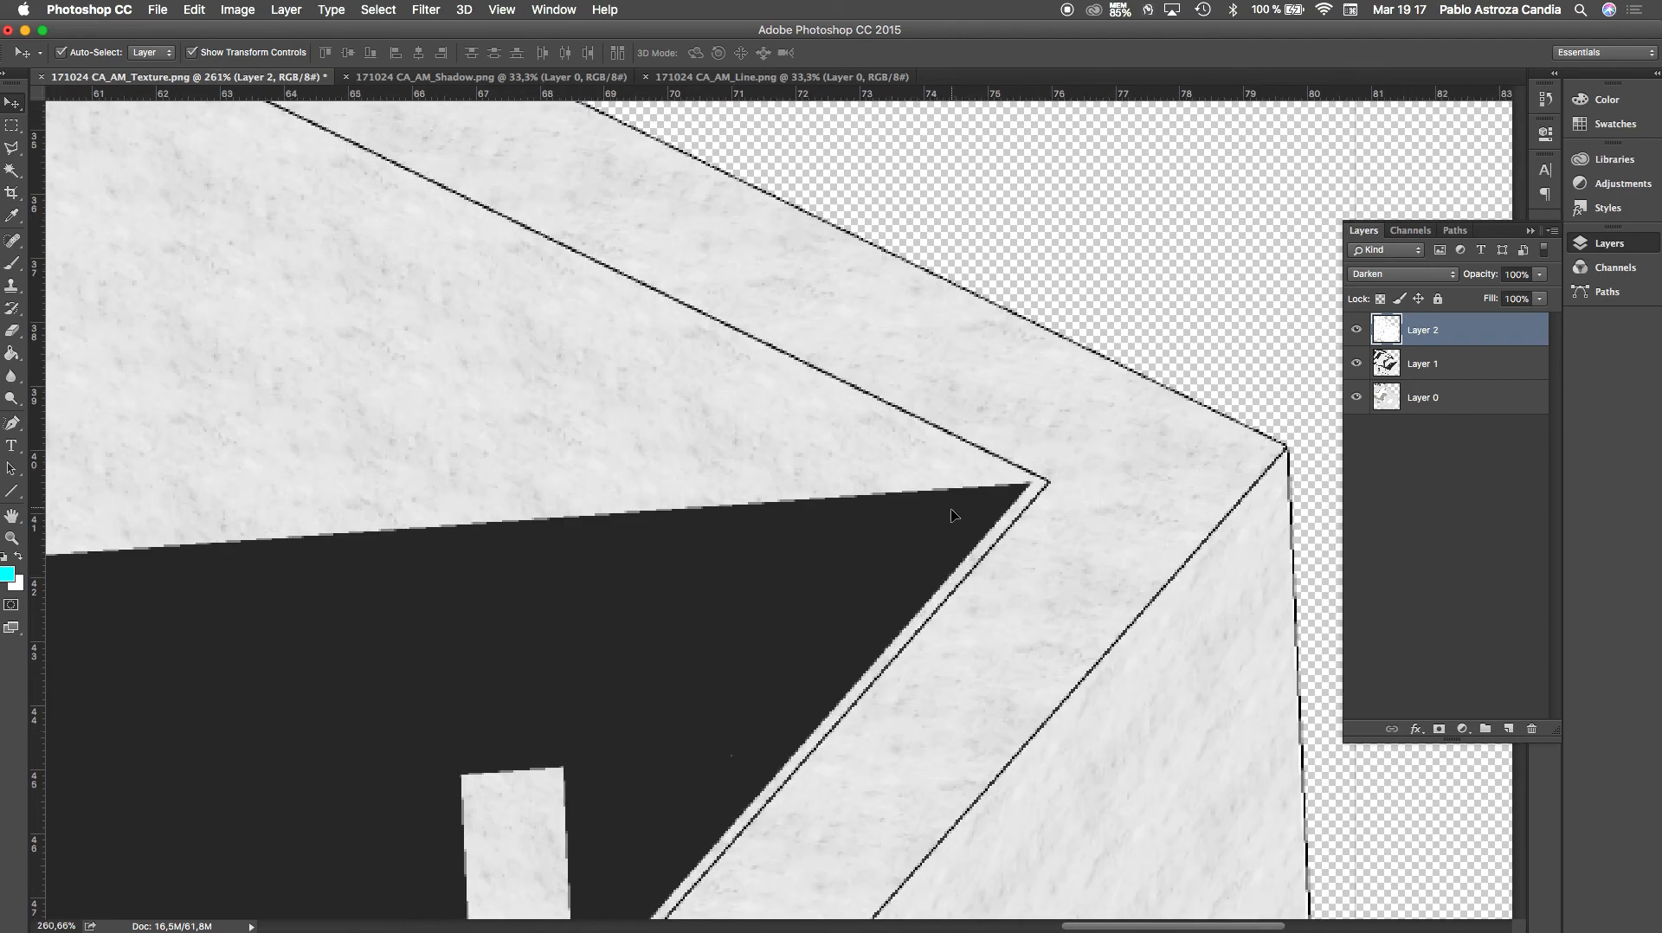
{"action": "left_click", "coordinate": [1493, 364]}
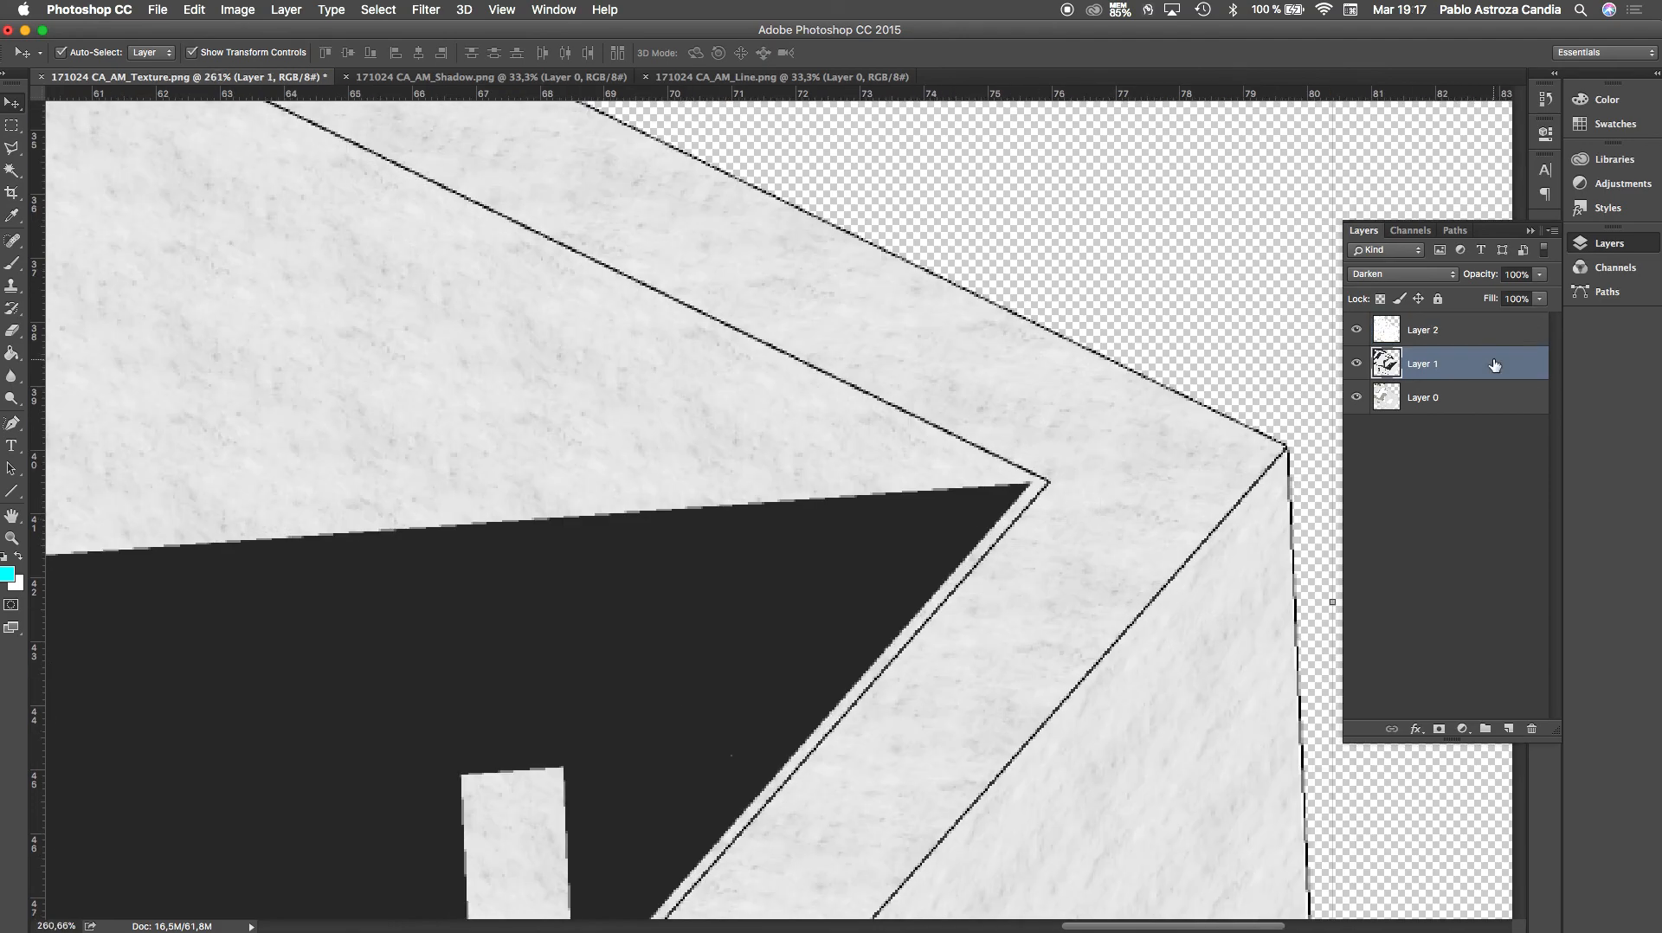
{"action": "left_click_drag", "start_coordinate": [959, 520], "coordinate": [968, 516]}
{"action": "left_click", "coordinate": [1413, 373]}
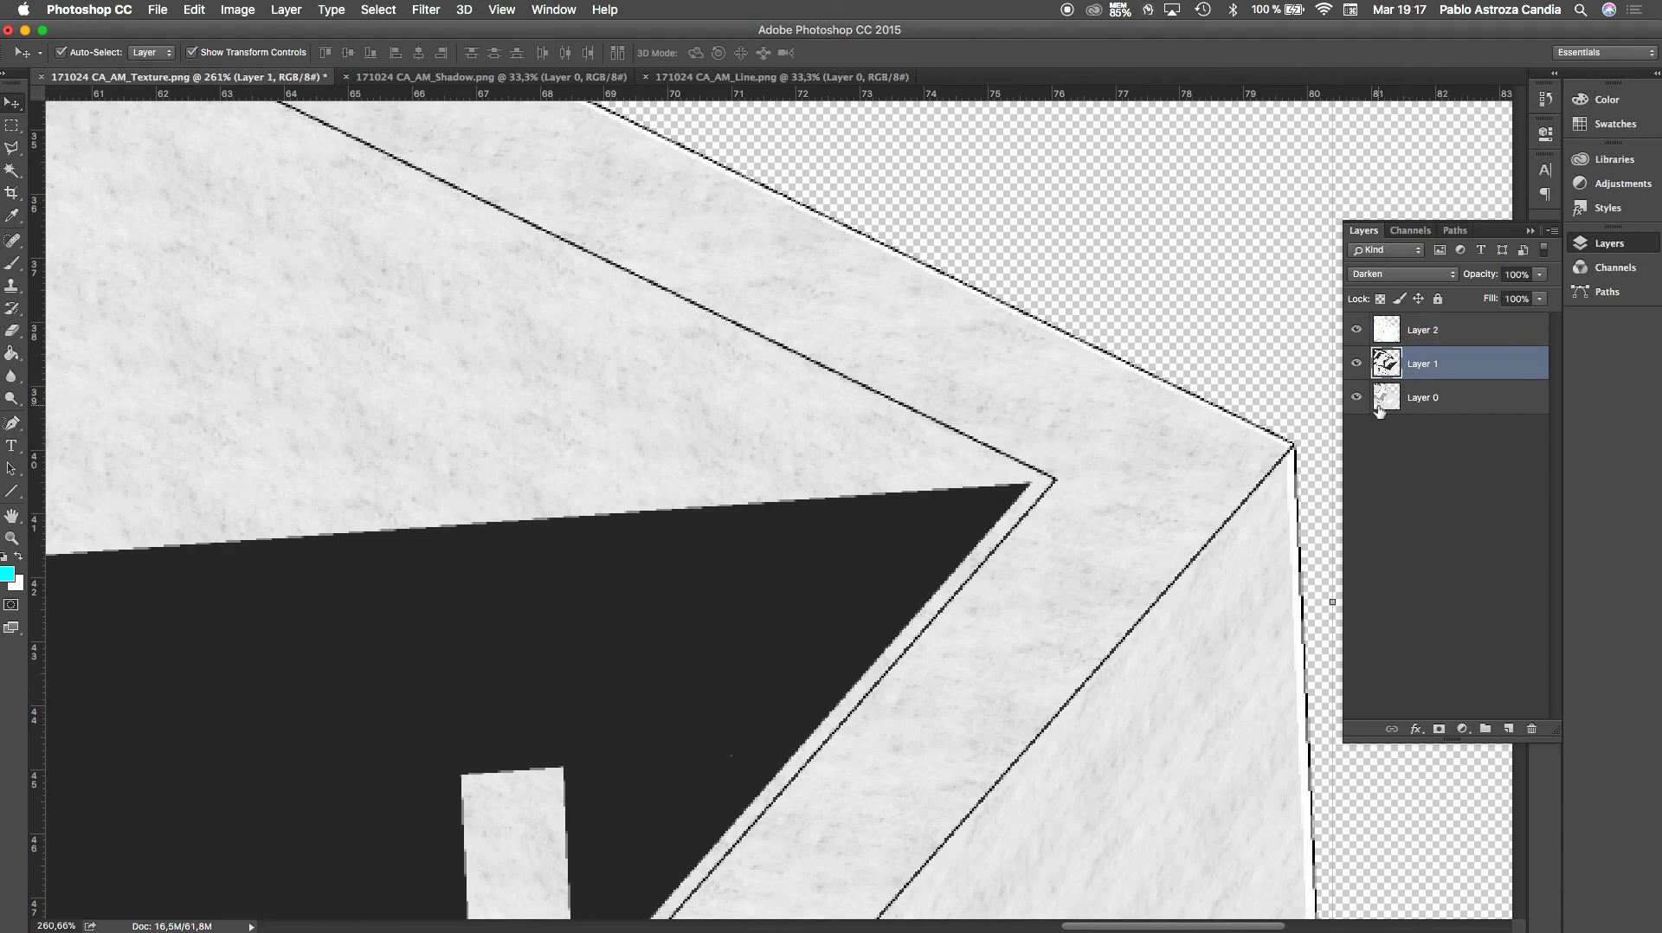
{"action": "key", "text": "ctrl+z"}
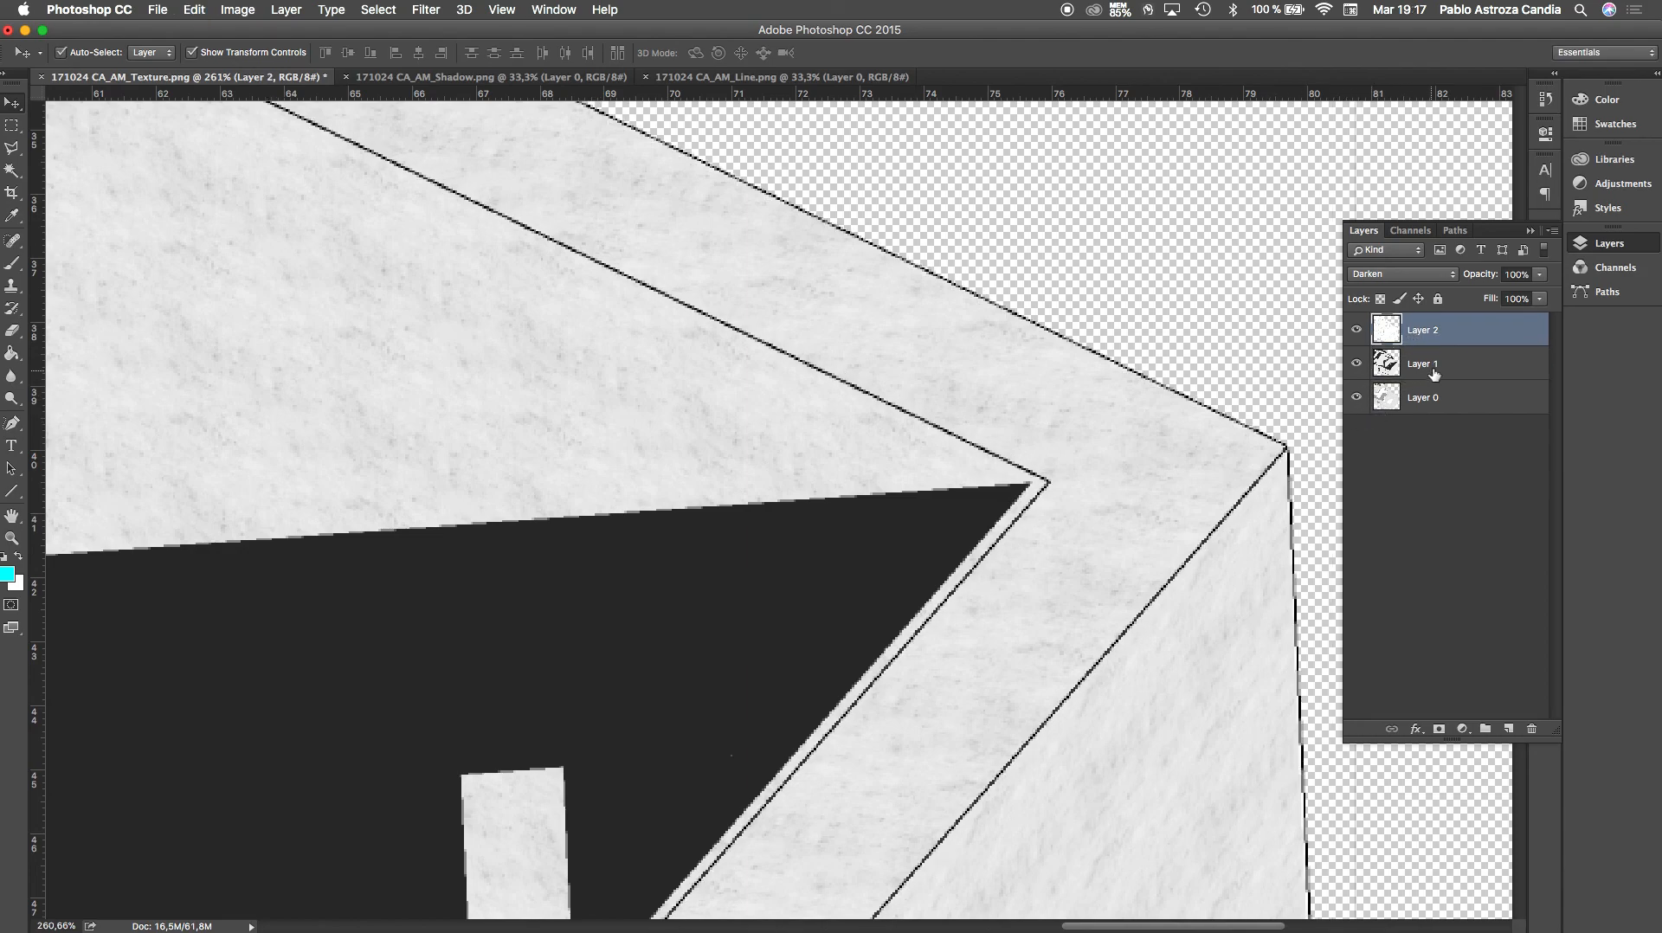
Nudge the shadow layer in small increments until the courtyard shadow's corner meets the inner wall corner of the line drawing, and deselect the layer
{"action": "left_click", "coordinate": [165, 56]}
{"action": "left_click", "coordinate": [155, 53]}
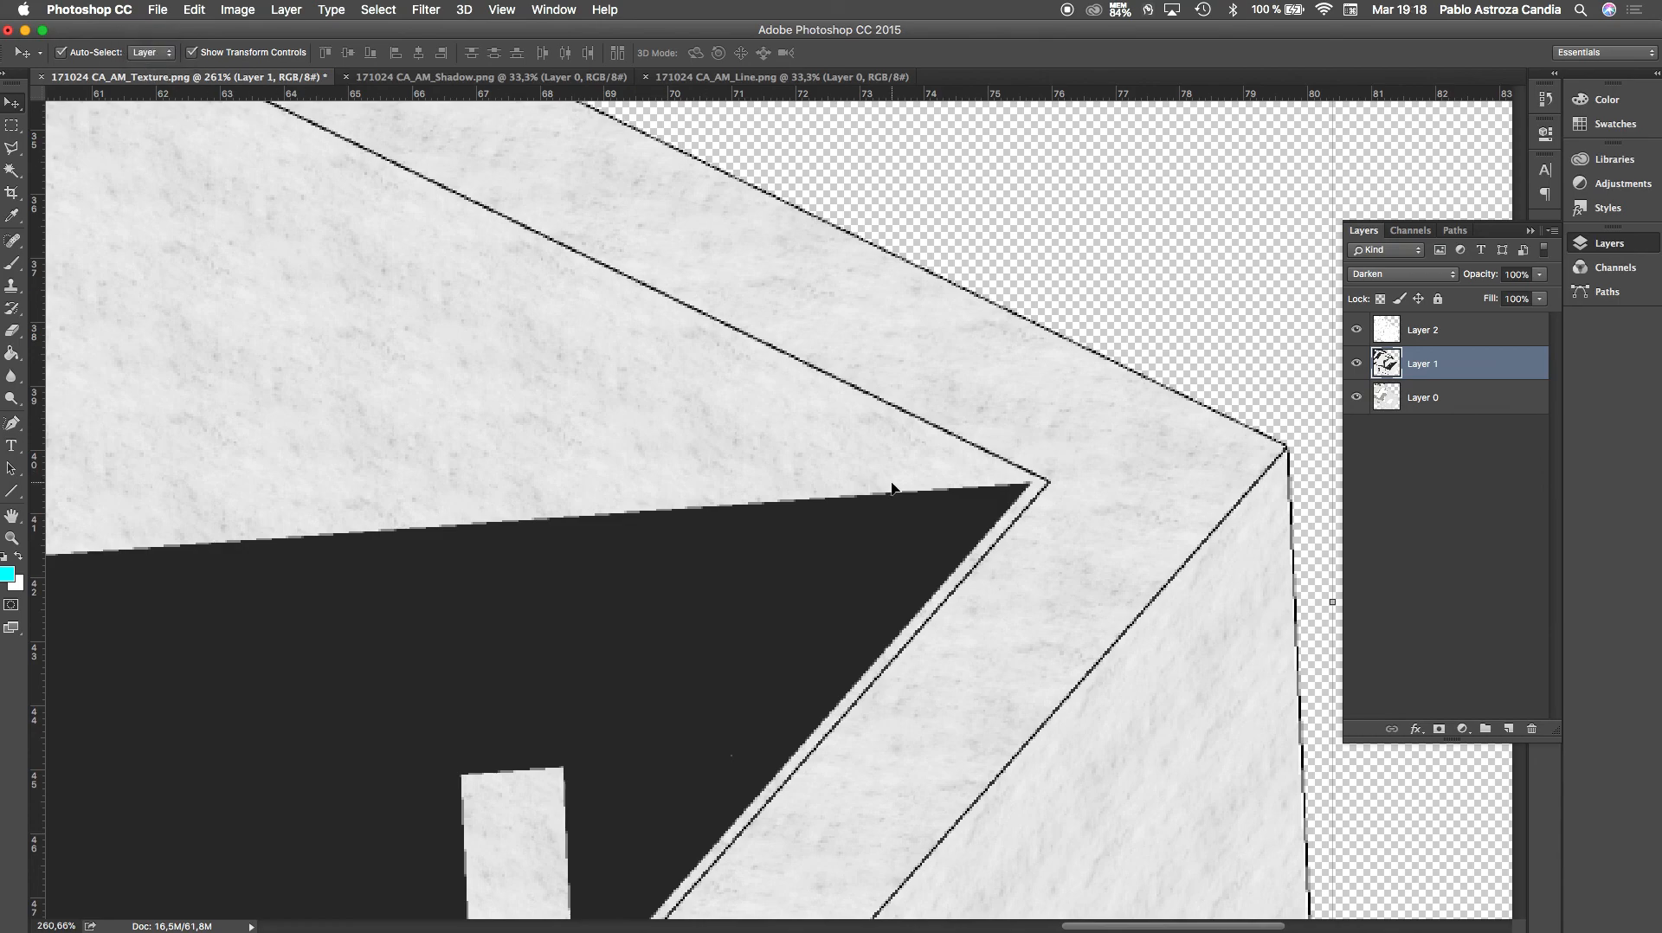
{"action": "key", "text": "Right"}
{"action": "key", "text": "Right"}
{"action": "key", "text": "Right"}
{"action": "key", "text": "Right"}
{"action": "key", "text": "Right"}
{"action": "key", "text": "Right"}
{"action": "key", "text": "Right"}
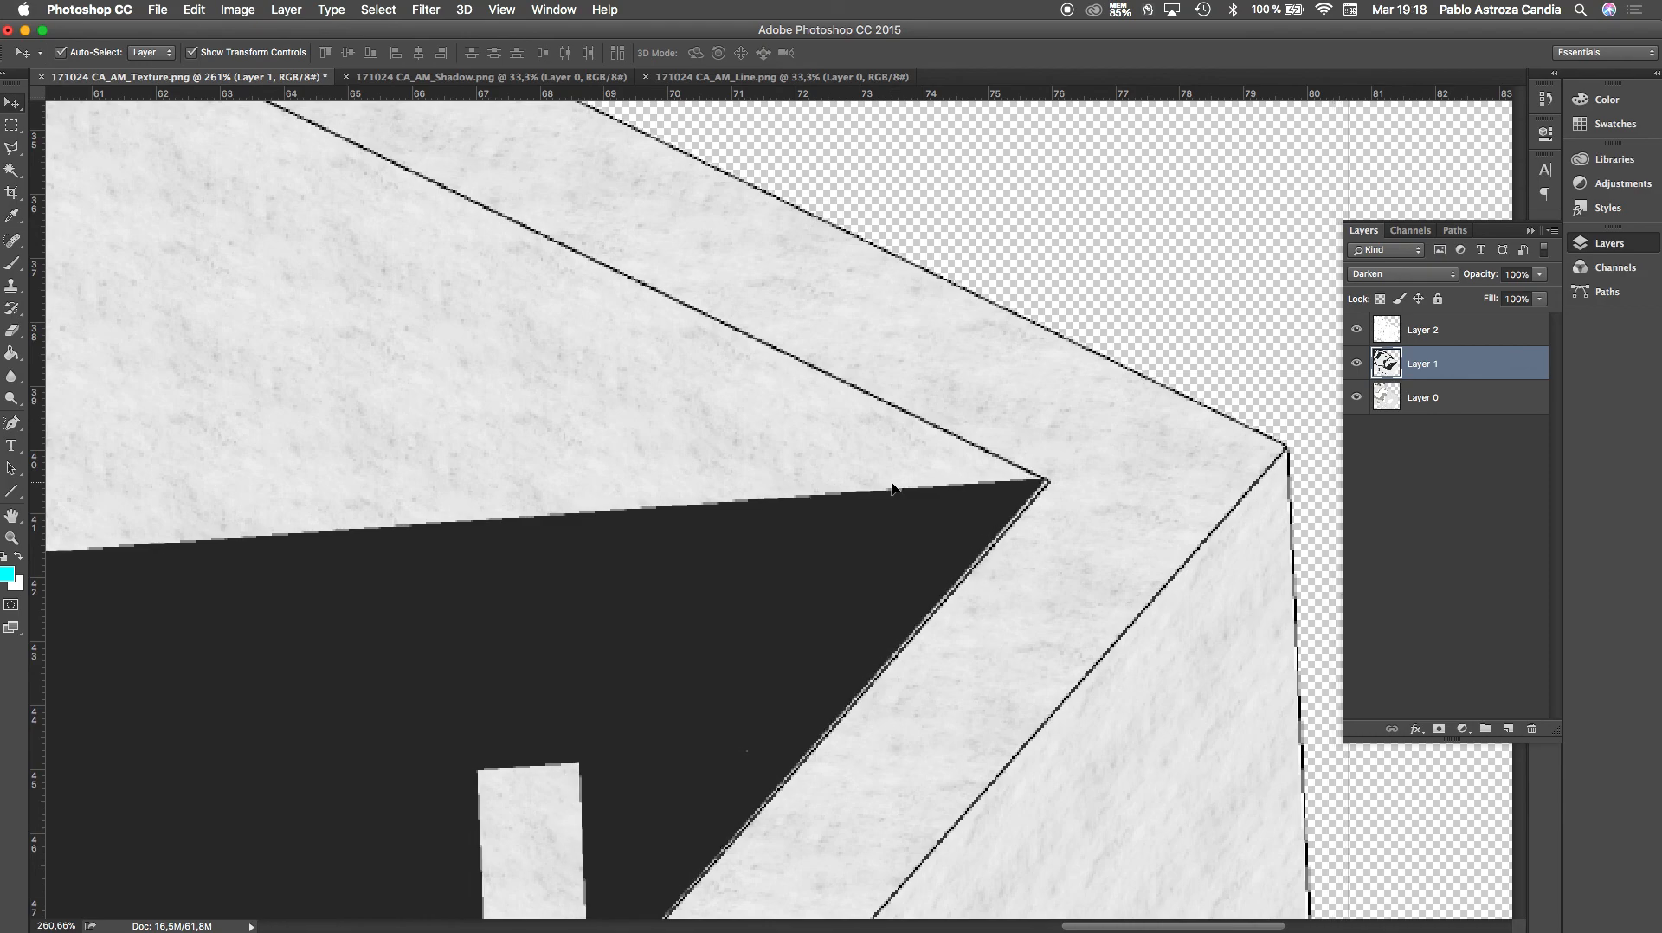
{"action": "key", "text": "Up"}
{"action": "key", "text": "Right"}
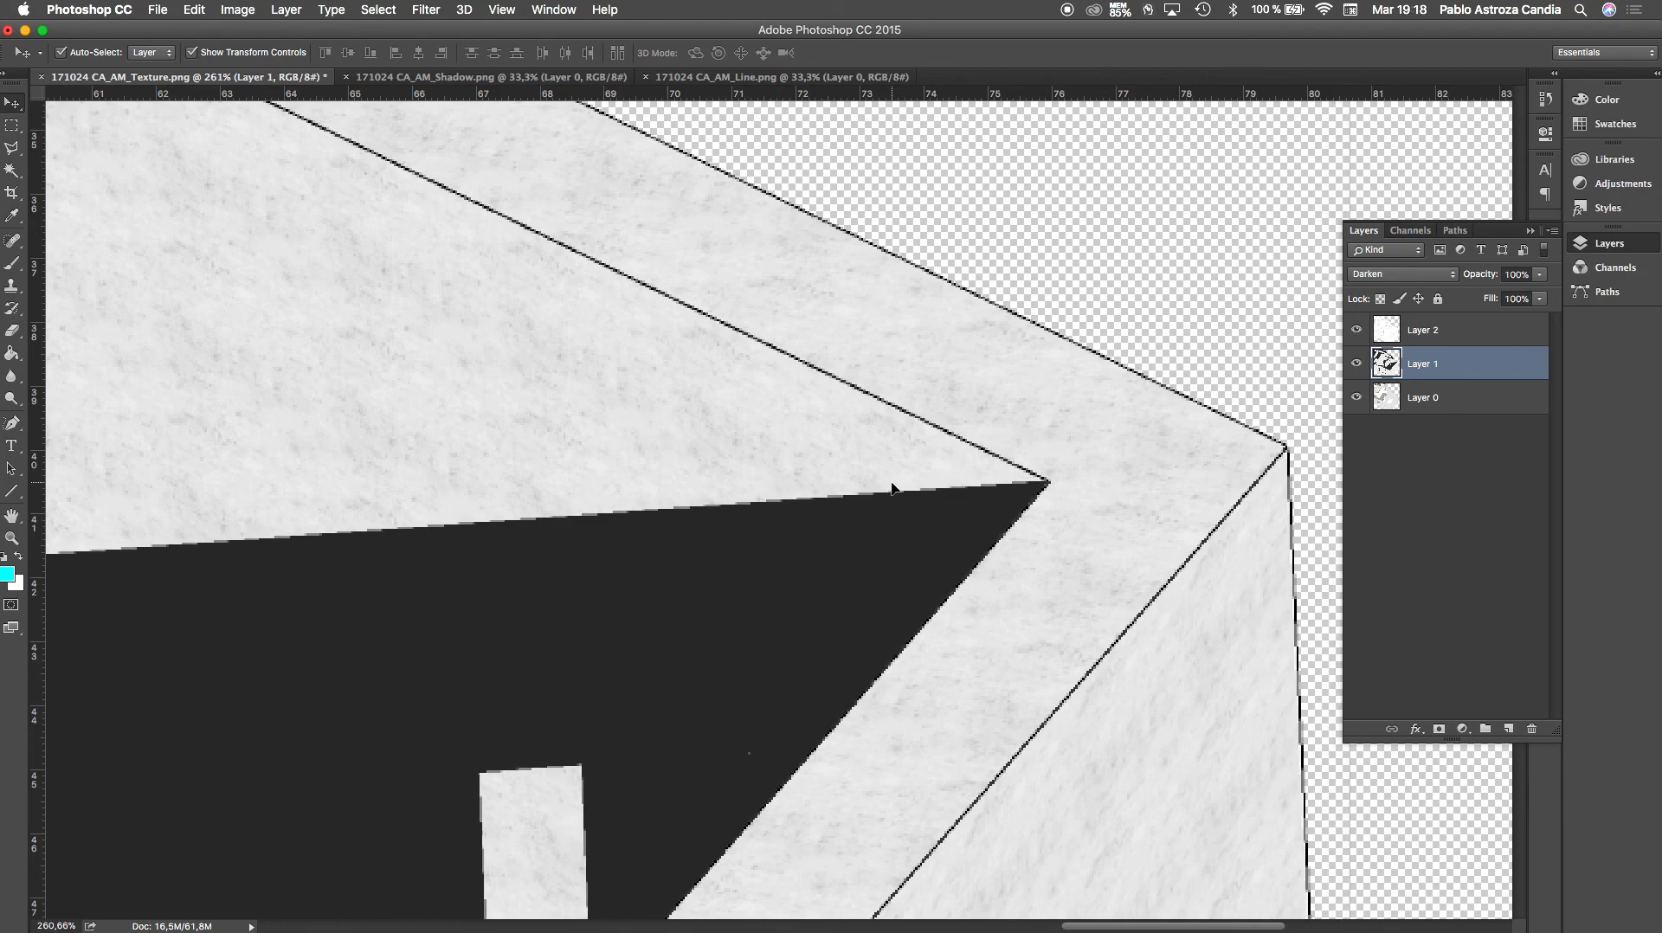
{"action": "left_click", "coordinate": [1139, 290]}
{"action": "scroll", "coordinate": [1010, 364], "scroll_direction": "up", "scroll_amount": 5}
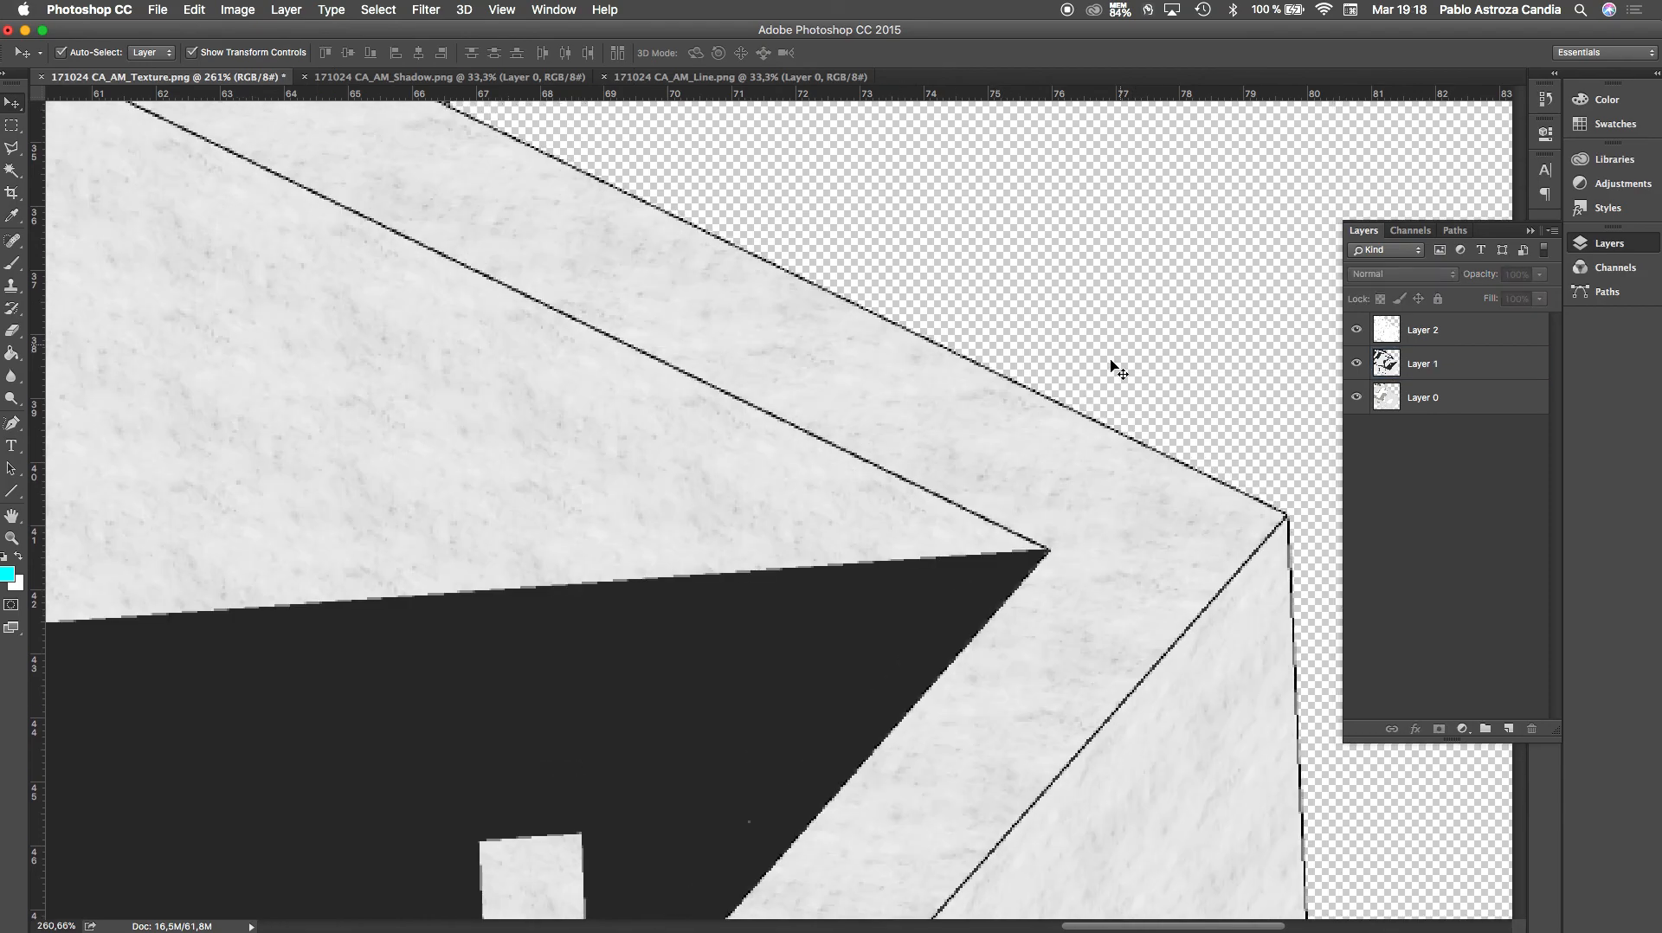
Lower the line layer's opacity to 27% and check the faded linework against the textured walls
{"action": "scroll", "coordinate": [1055, 467], "scroll_direction": "down", "scroll_amount": 10}
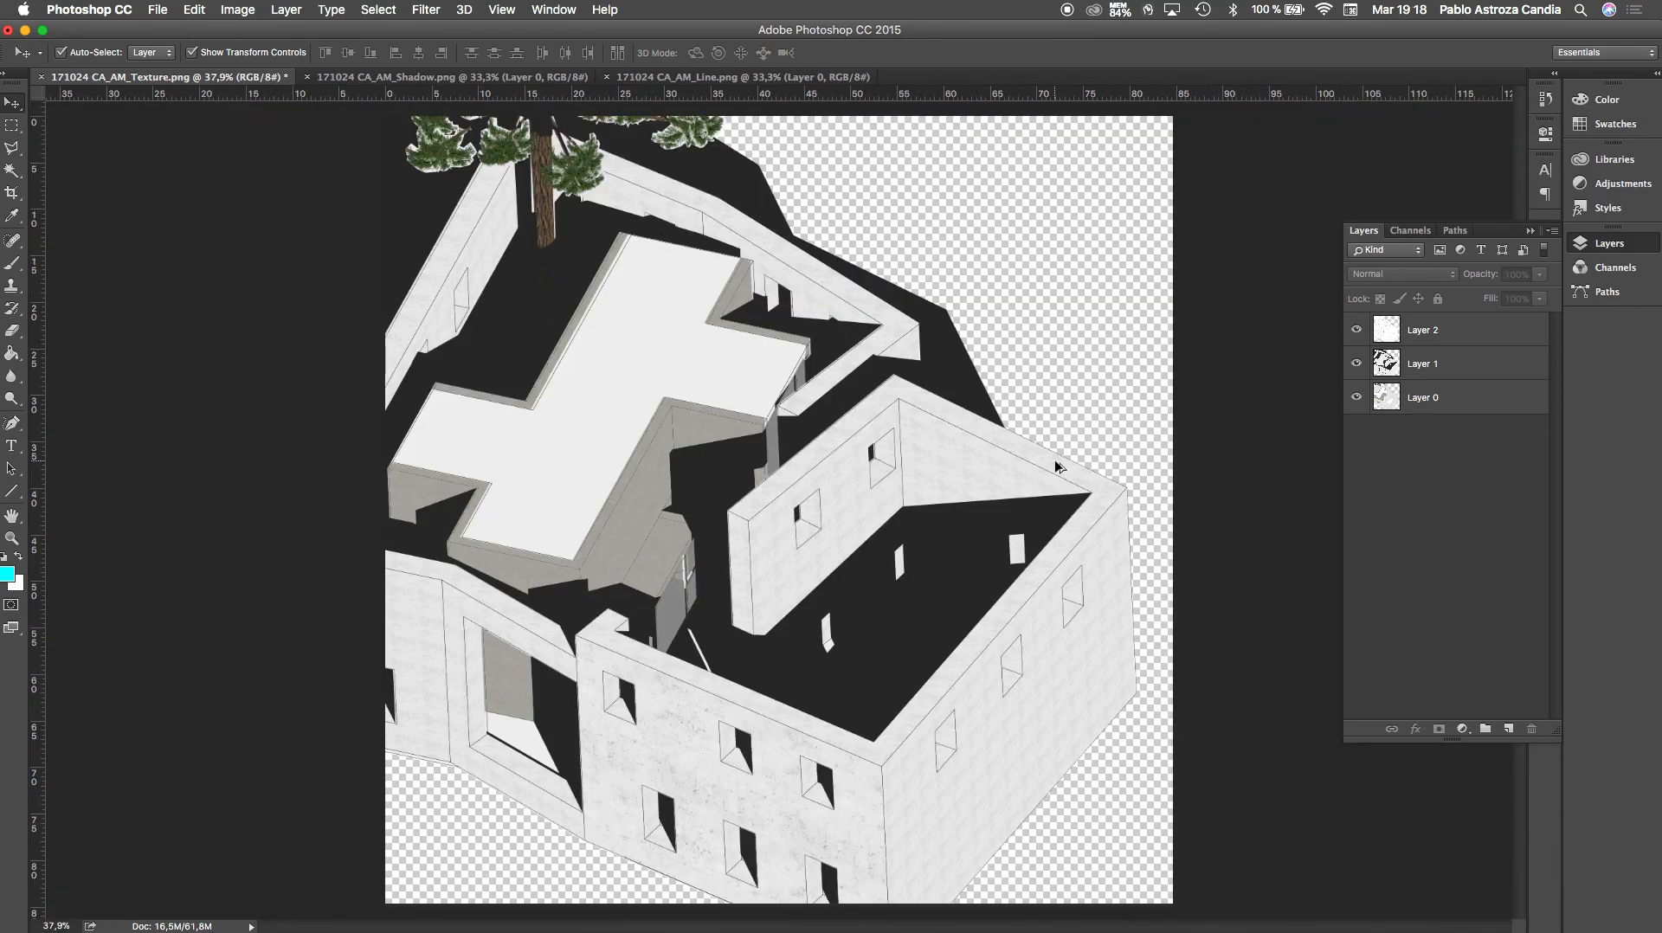
{"action": "scroll", "coordinate": [1054, 467], "scroll_direction": "down", "scroll_amount": 1}
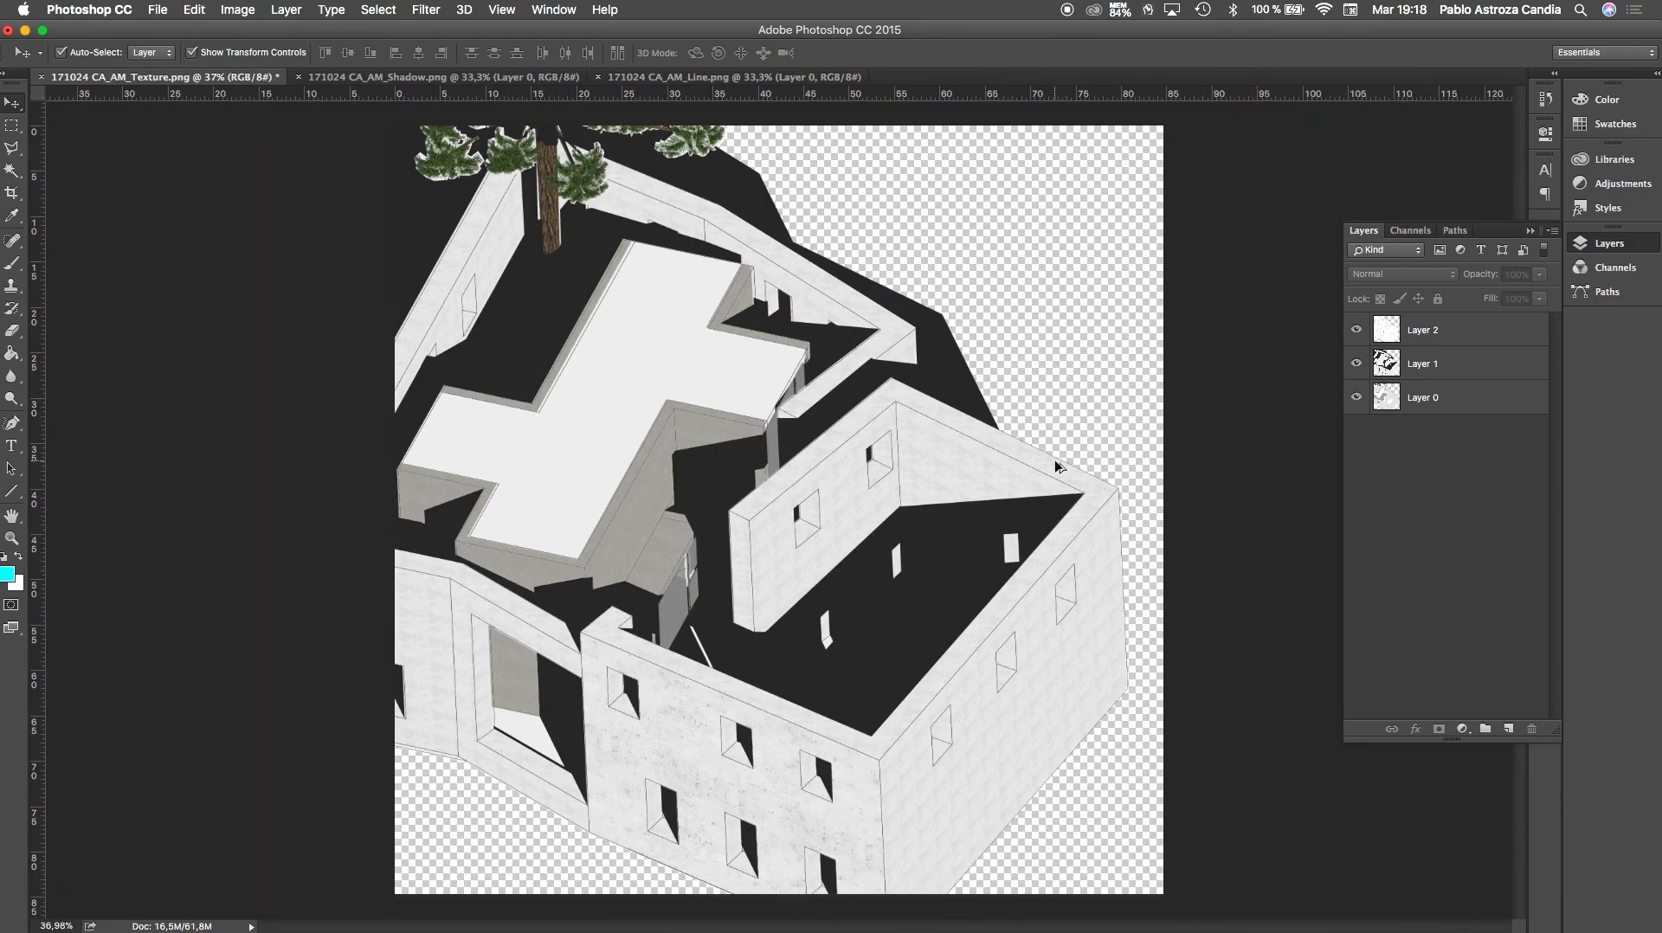
{"action": "left_click", "coordinate": [1450, 337]}
{"action": "left_click", "coordinate": [1540, 274]}
{"action": "left_click_drag", "start_coordinate": [1537, 294], "coordinate": [1486, 297]}
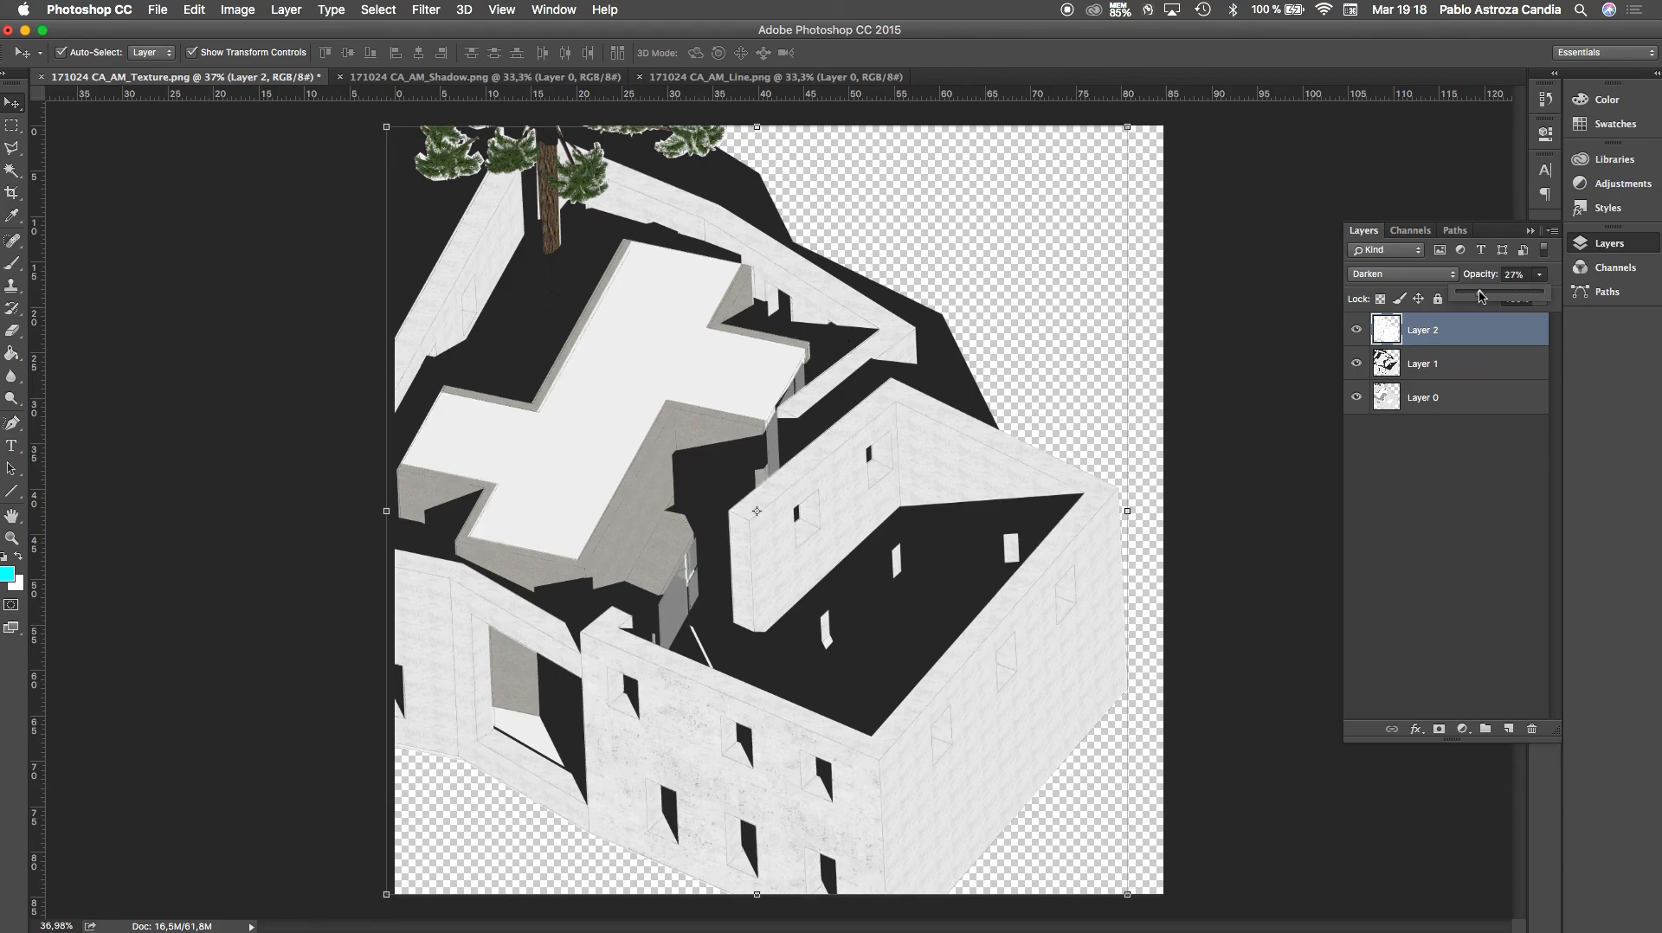
{"action": "key", "text": "super+t"}
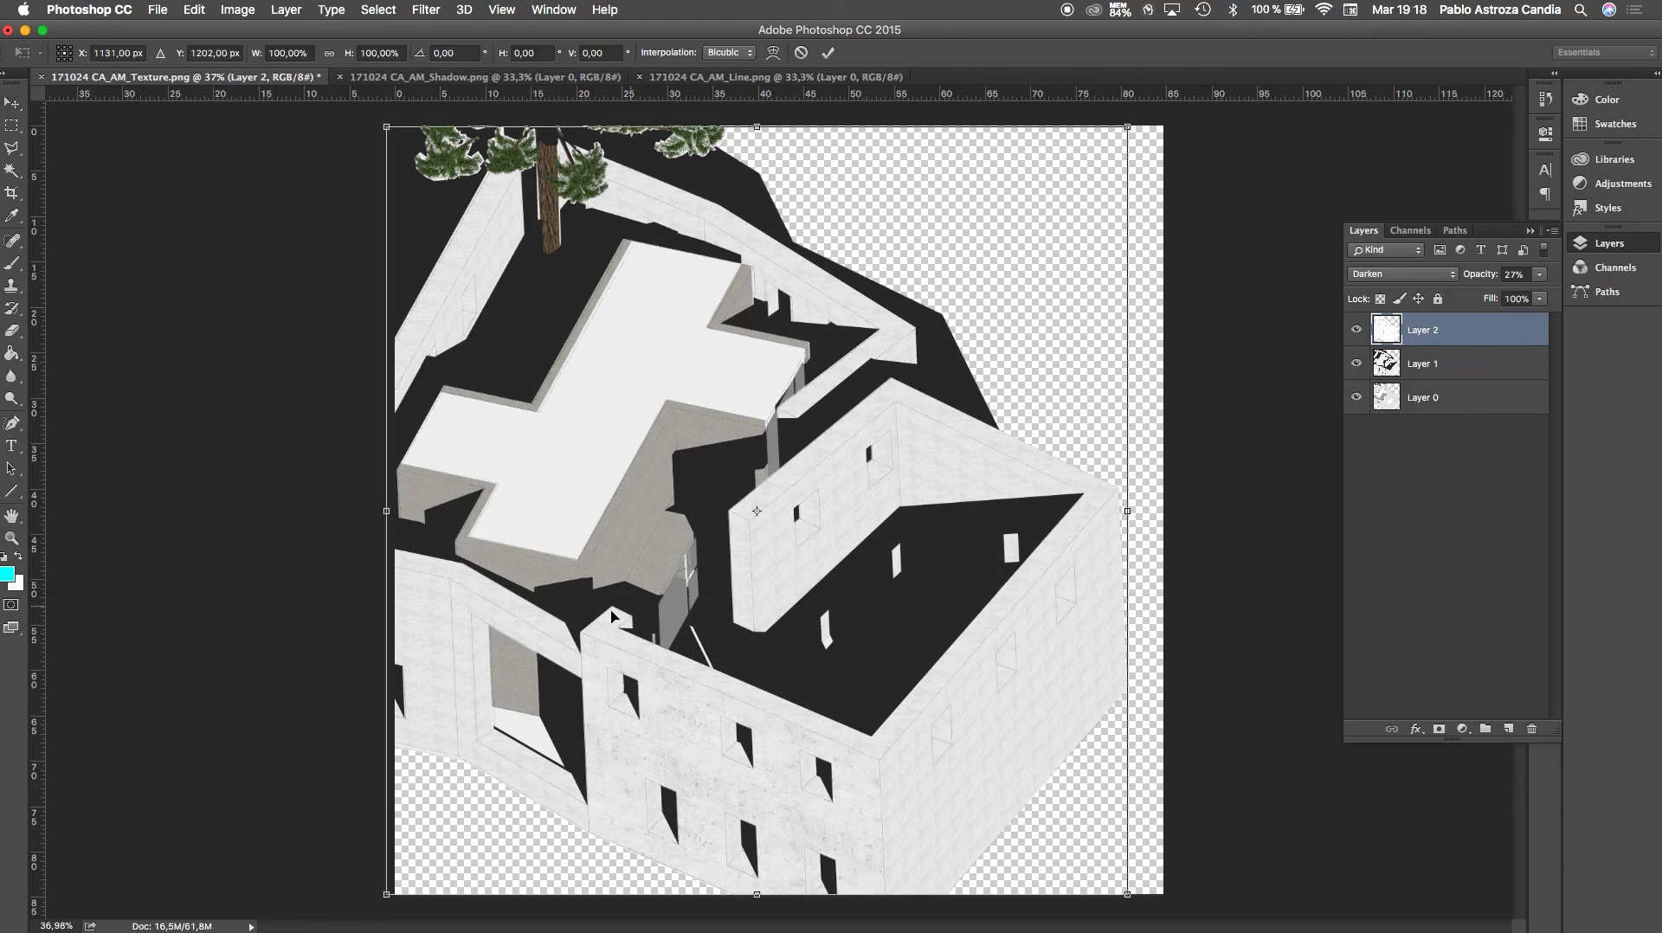
{"action": "scroll", "coordinate": [662, 633], "scroll_direction": "up", "scroll_amount": 5, "text": "alt"}
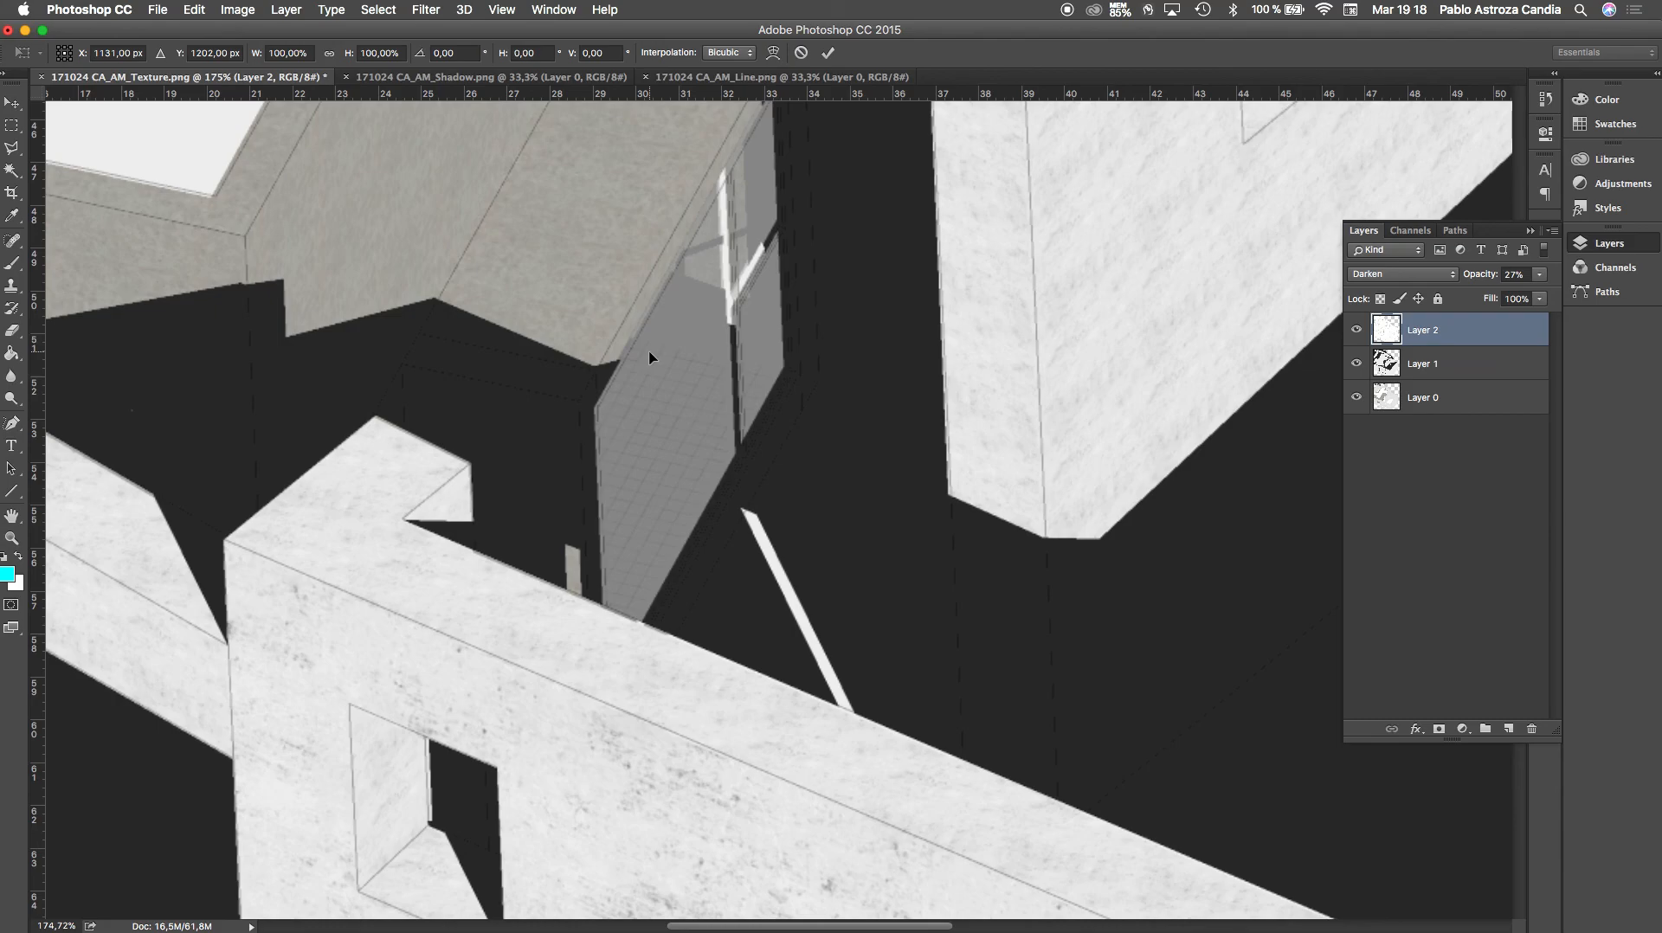
{"action": "scroll", "coordinate": [650, 357], "scroll_direction": "down", "scroll_amount": 4, "text": "alt"}
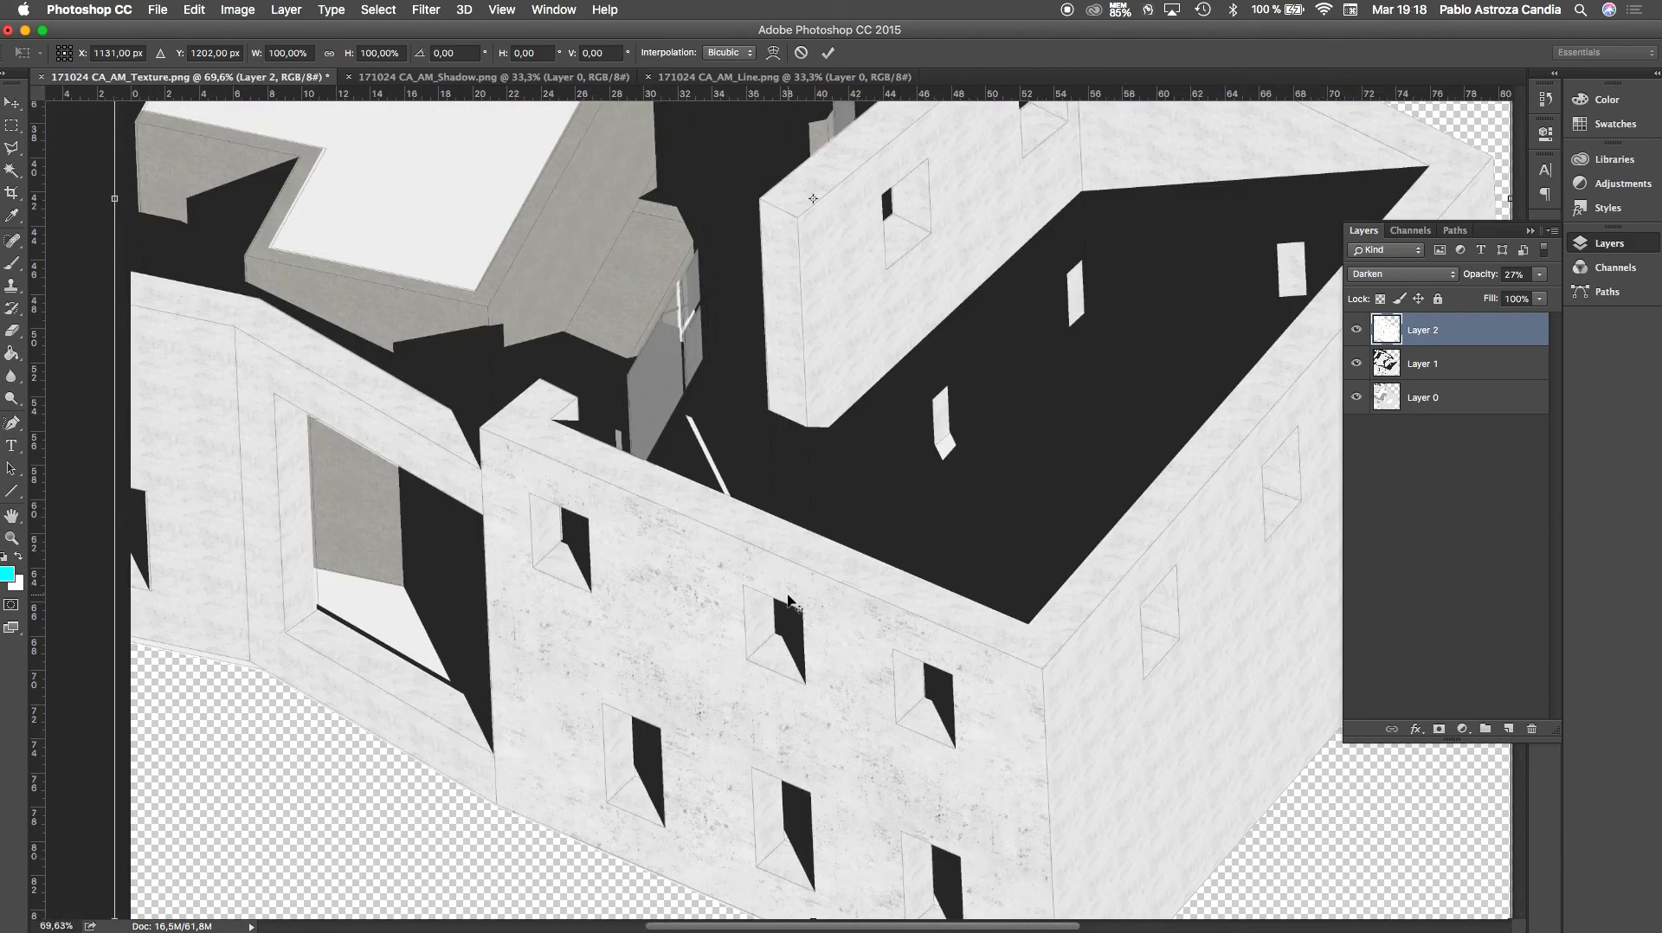
{"action": "scroll", "coordinate": [787, 597], "scroll_direction": "down", "scroll_amount": 4, "text": "alt"}
{"action": "scroll", "coordinate": [698, 502], "scroll_direction": "up", "scroll_amount": 5, "text": "alt"}
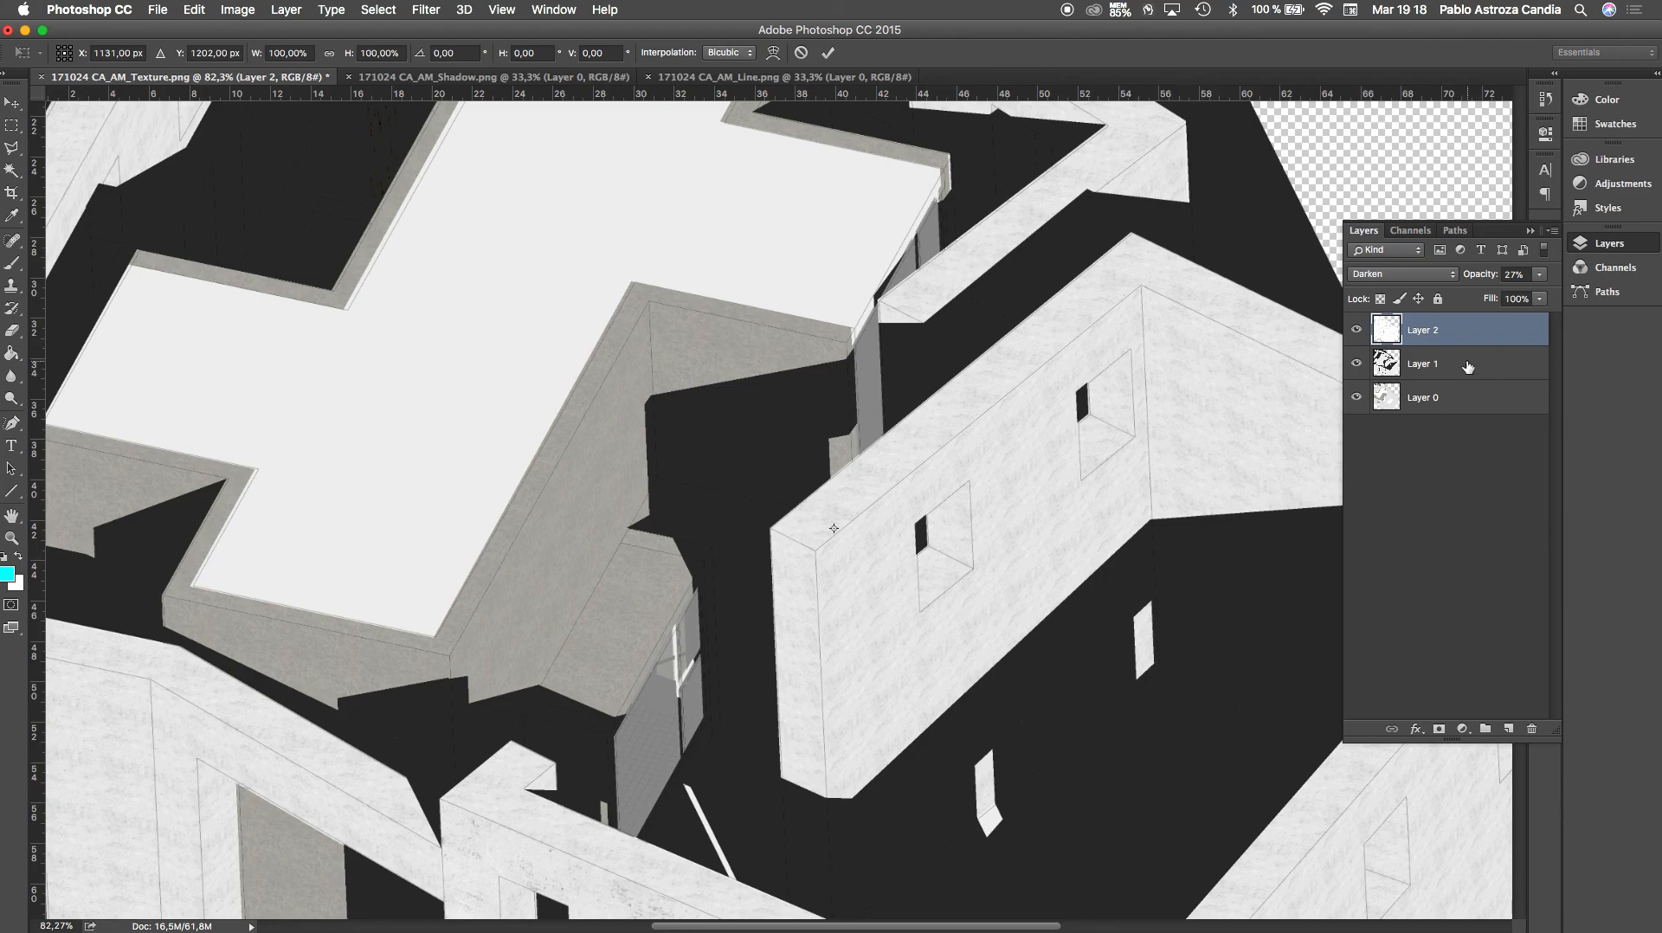
{"action": "left_click", "coordinate": [13, 130]}
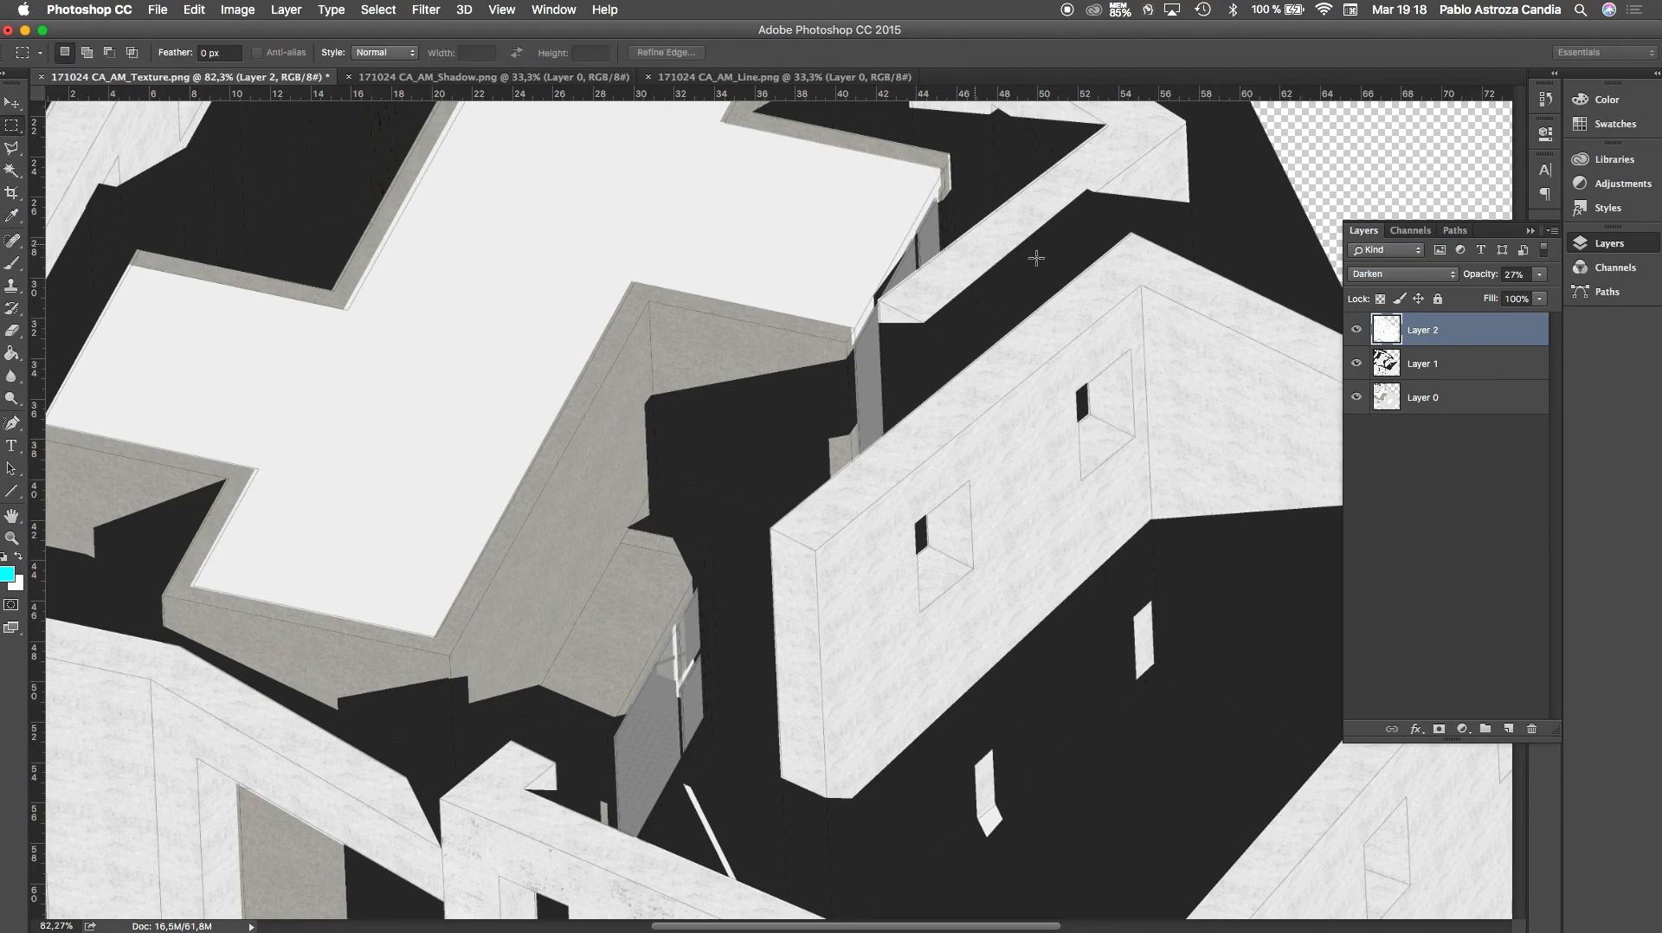
Reduce the shadow layer's opacity to 66% so the textures show through the shadows
{"action": "left_click", "coordinate": [1443, 373]}
{"action": "left_click_drag", "start_coordinate": [1539, 274], "coordinate": [1514, 299]}
{"action": "left_click", "coordinate": [1443, 220]}
{"action": "scroll", "coordinate": [1033, 460], "scroll_direction": "down", "scroll_amount": 1}
{"action": "scroll", "coordinate": [1032, 459], "scroll_direction": "down", "scroll_amount": 2, "text": "alt"}
{"action": "scroll", "coordinate": [1033, 460], "scroll_direction": "down", "scroll_amount": 4, "text": "alt"}
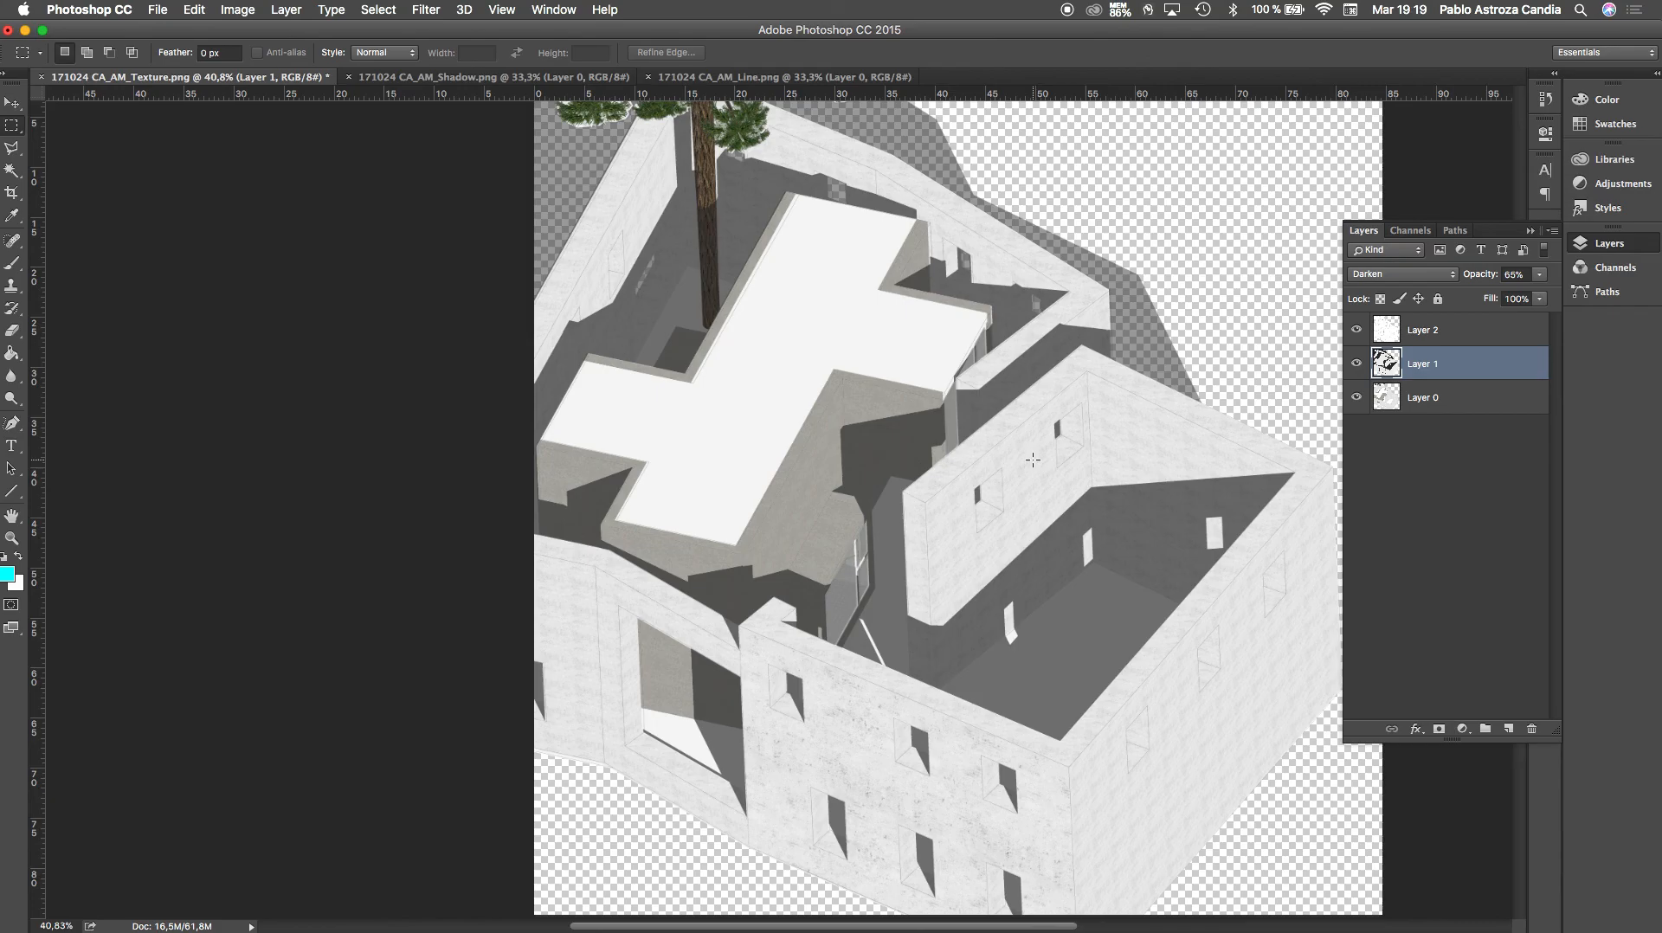
Switch to Safari, search the web for PINTEREST in a new tab and open its site
{"action": "key", "text": "ctrl+Up"}
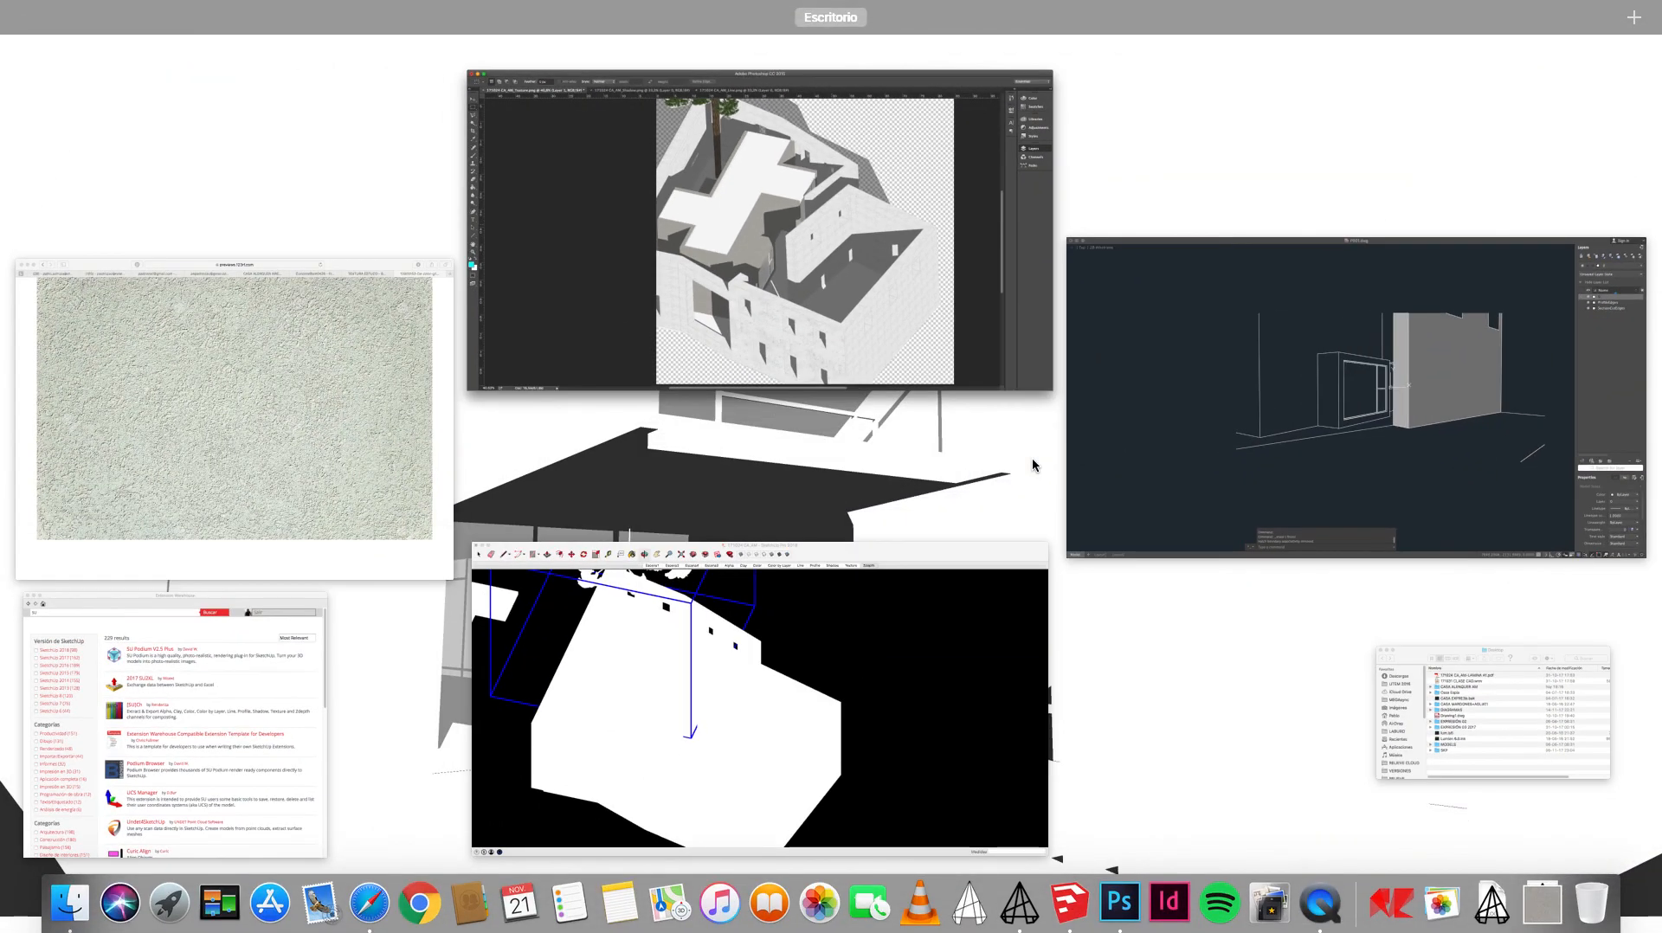
{"action": "left_click", "coordinate": [262, 431]}
{"action": "left_click", "coordinate": [1381, 63]}
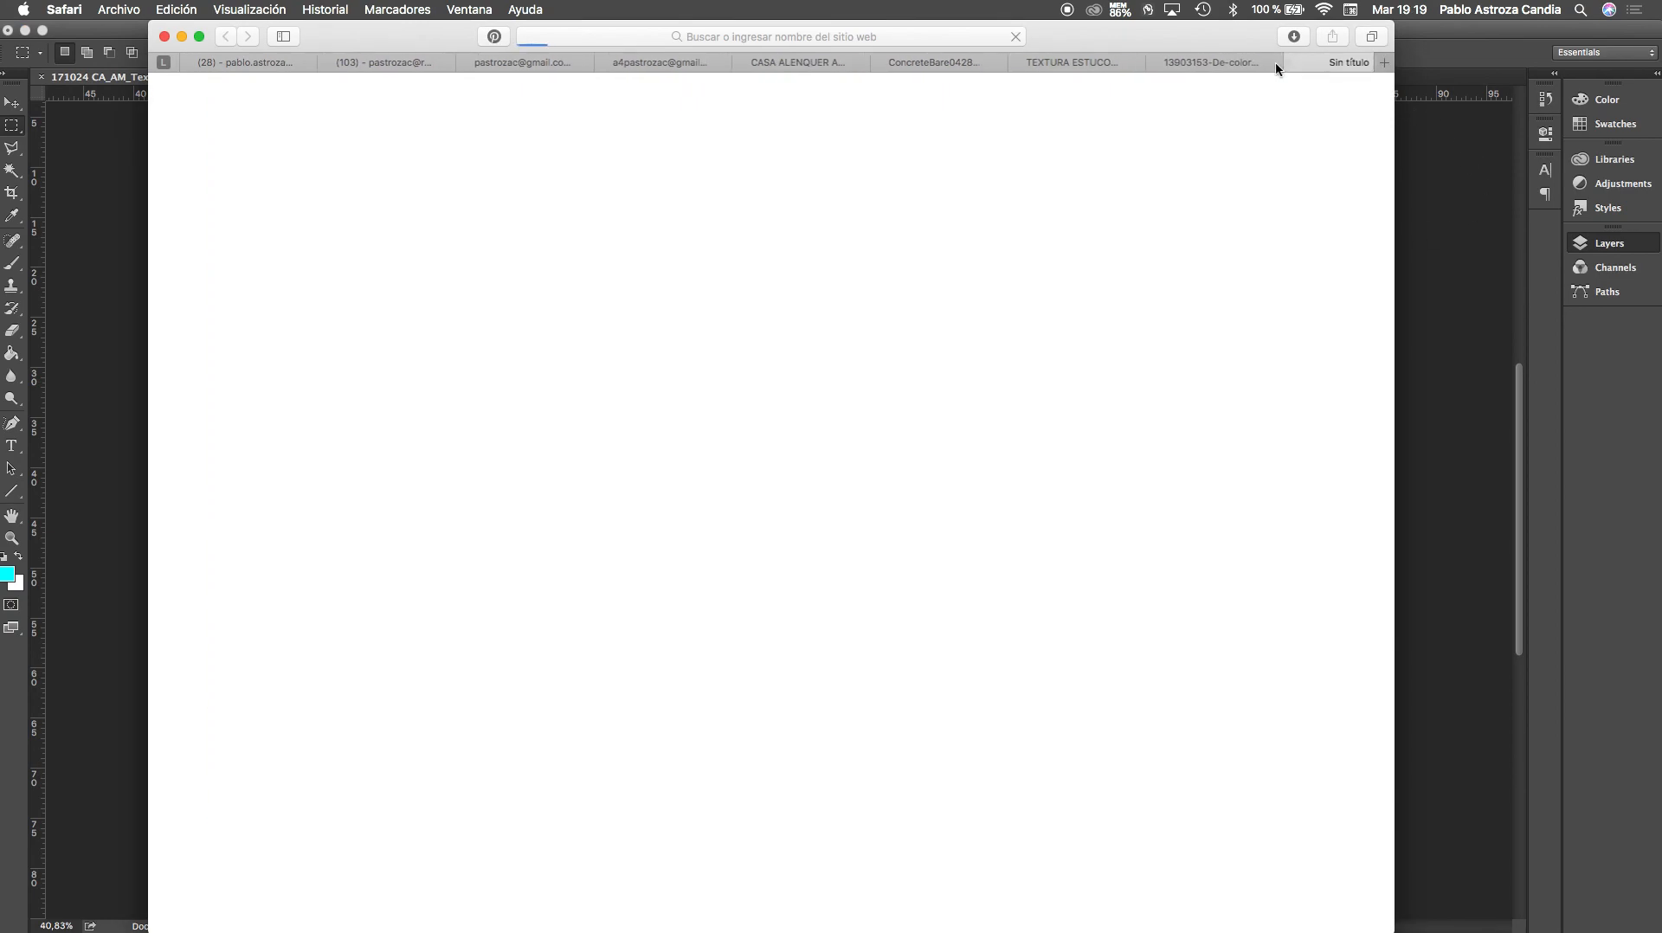
{"action": "left_click", "coordinate": [860, 35]}
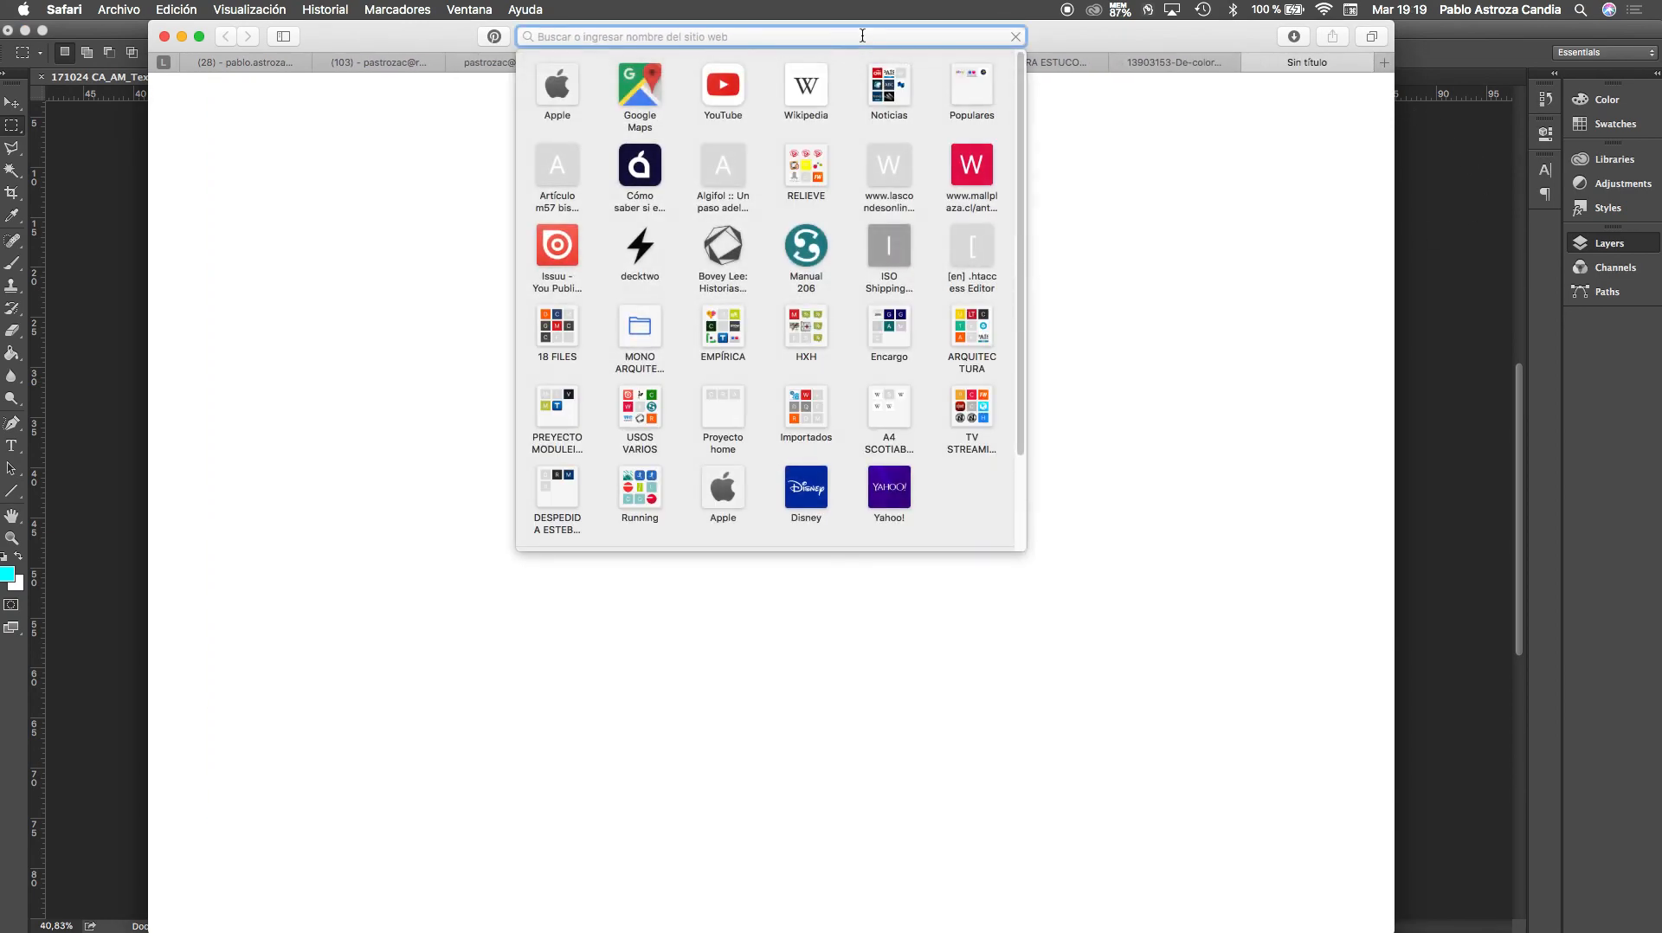
{"action": "type", "text": "PiNTERES"}
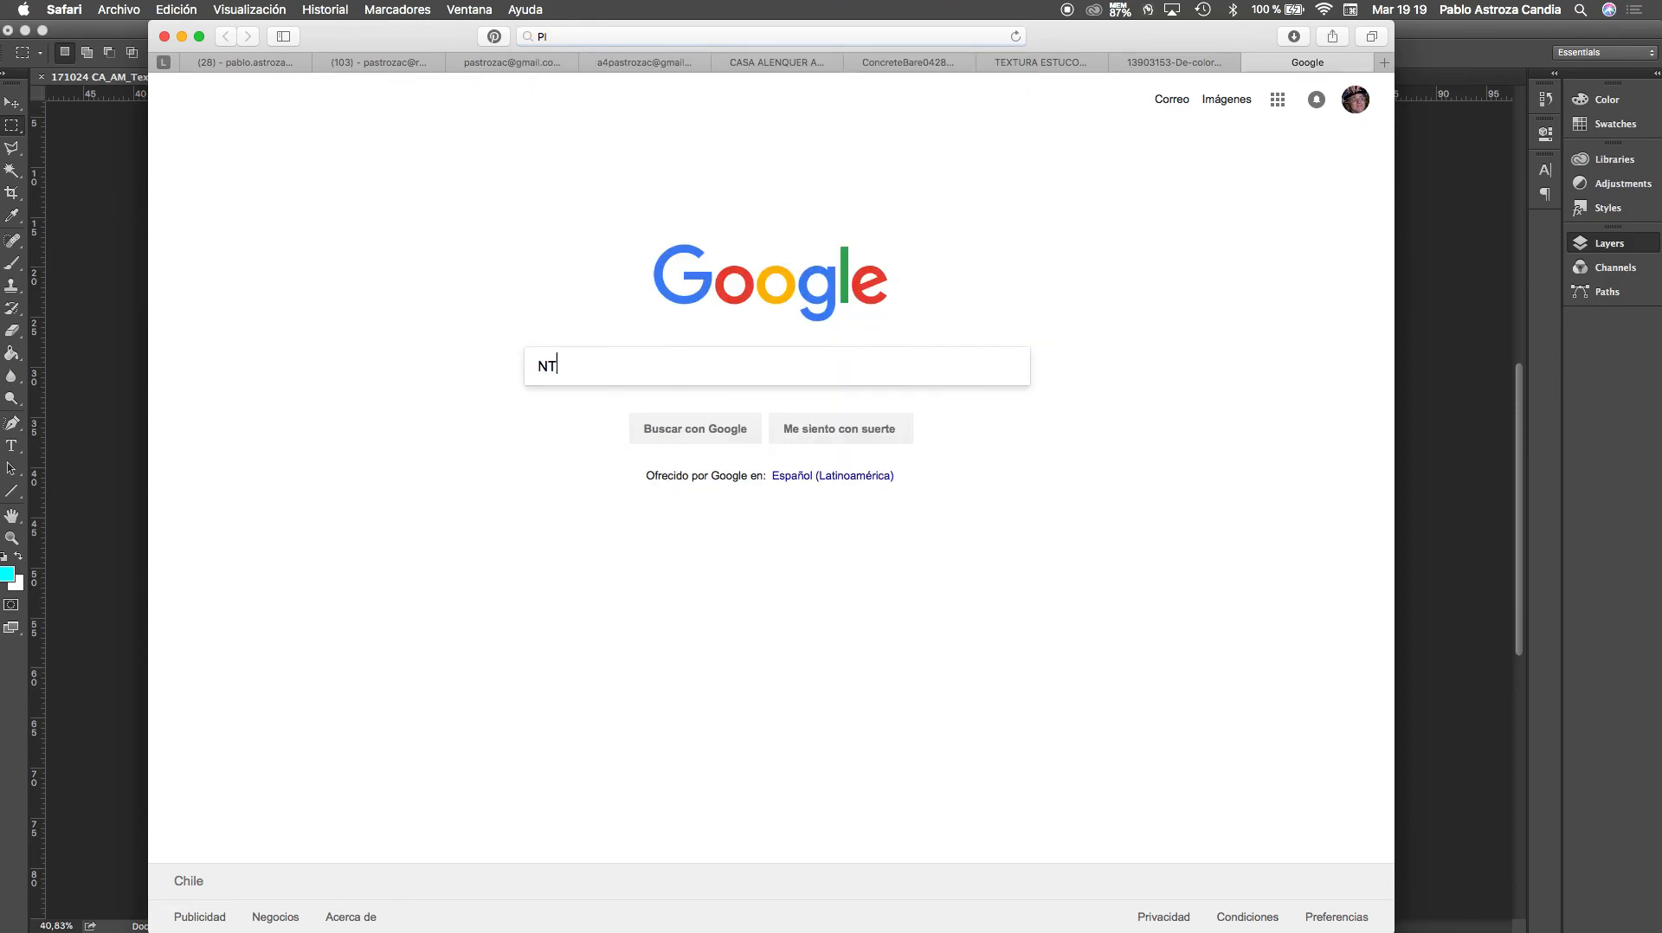
{"action": "type", "text": "T"}
{"action": "key", "text": "Return"}
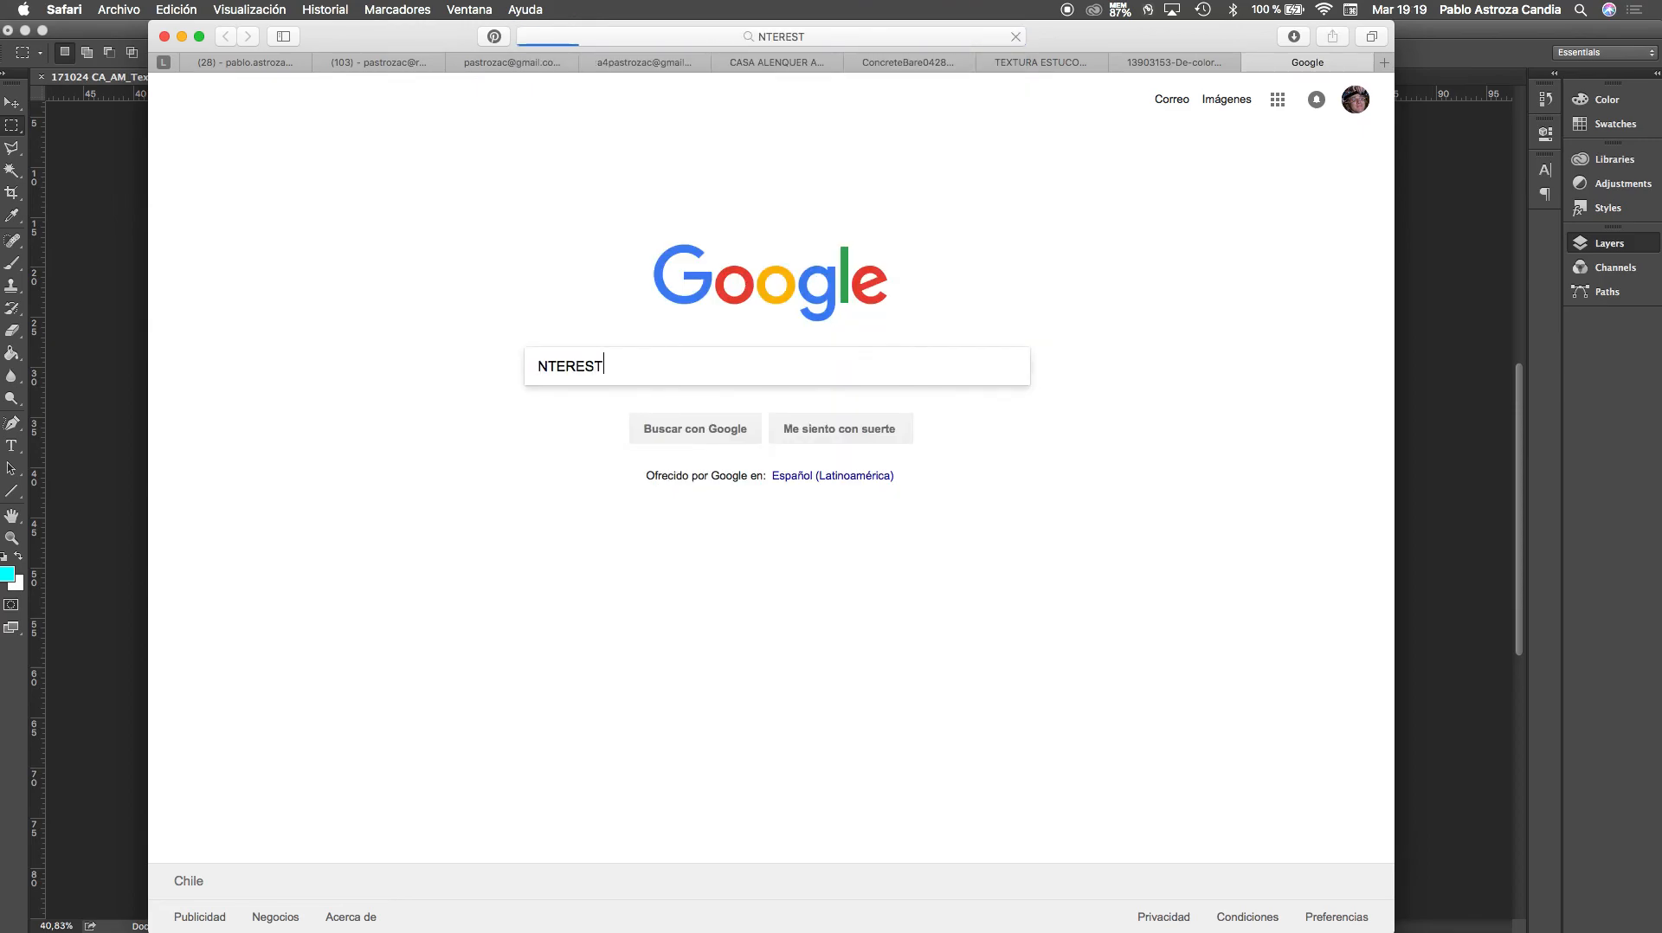
{"action": "left_click", "coordinate": [519, 231]}
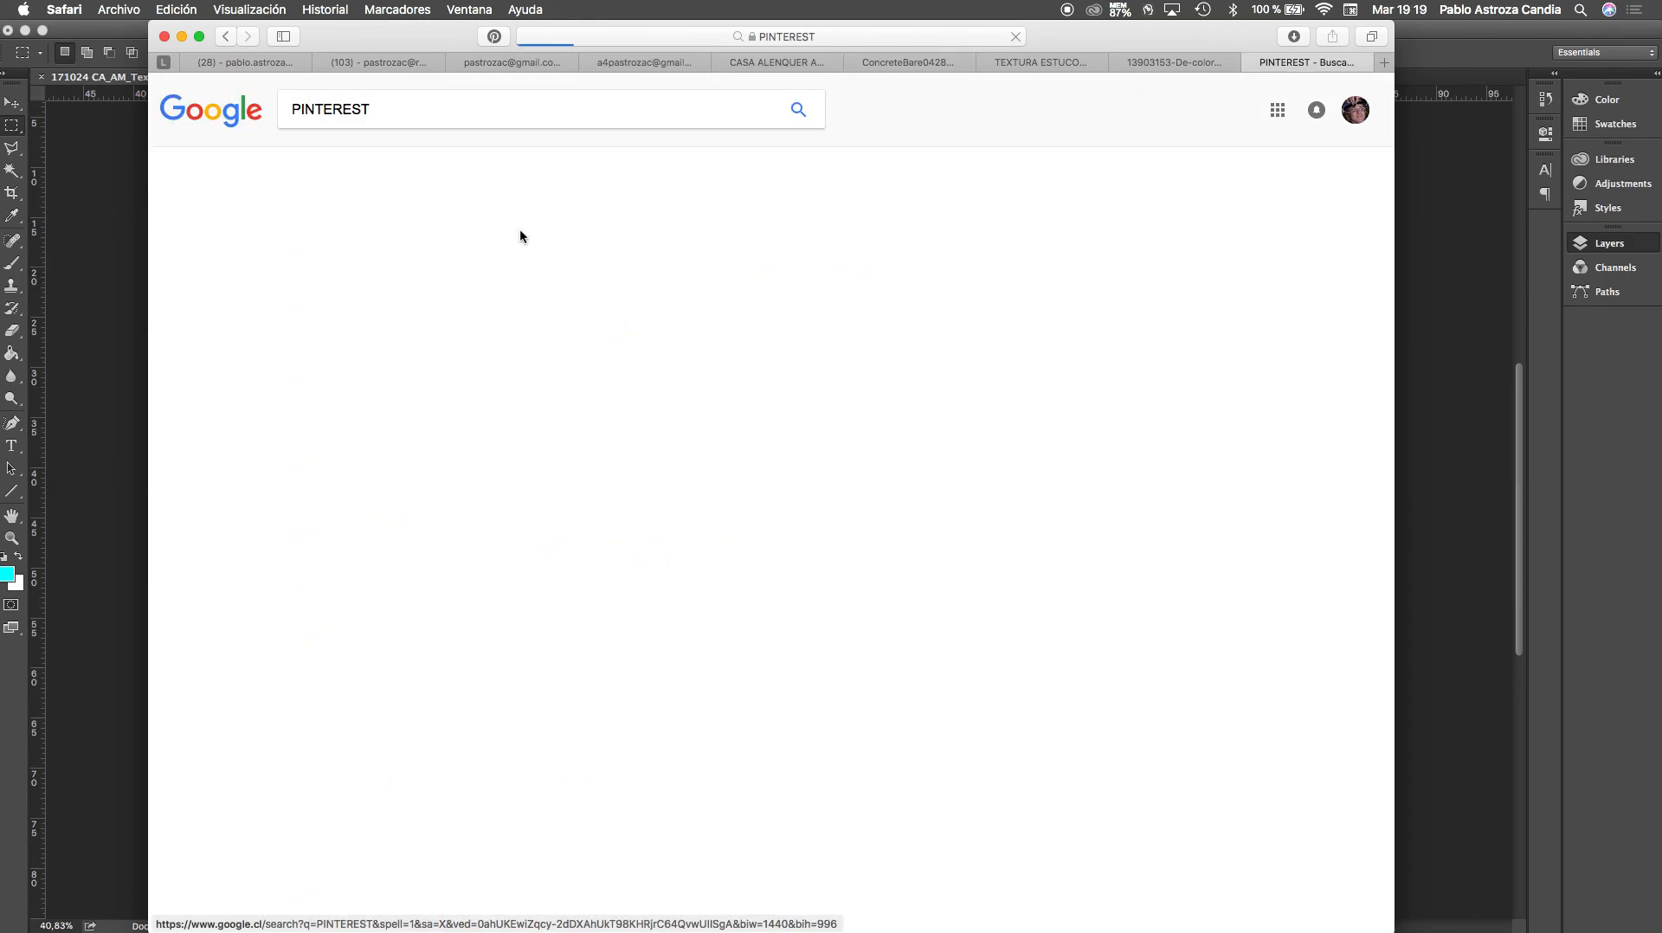
{"action": "left_click", "coordinate": [340, 241]}
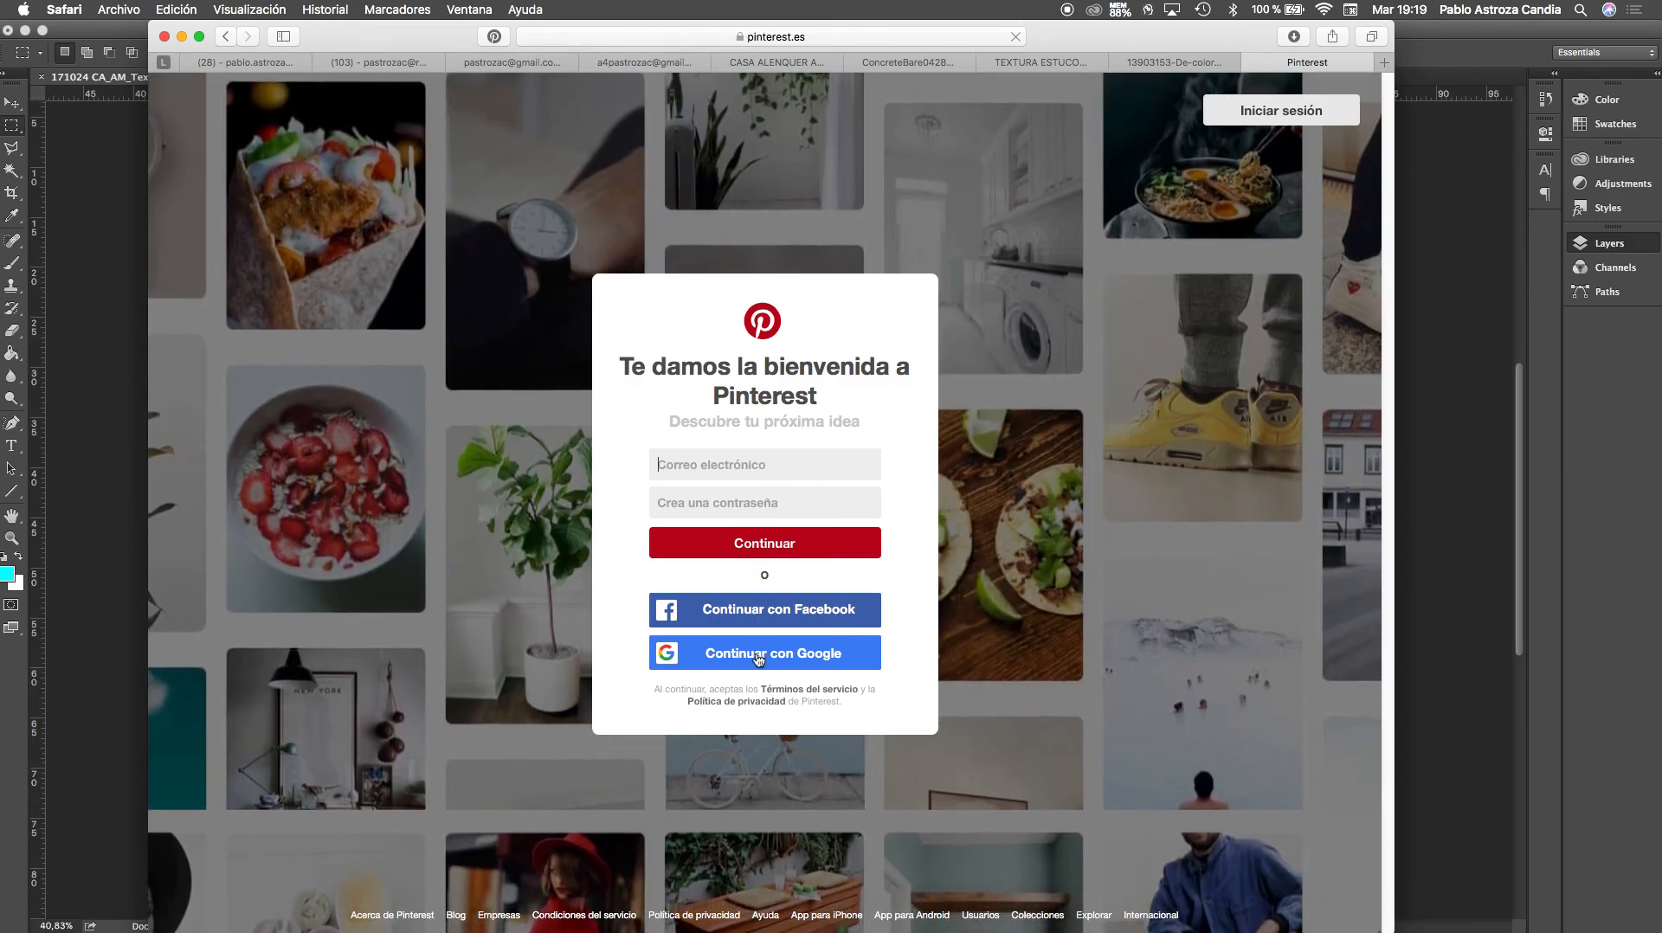
Try to sign in to Pinterest, starting to fill in the account's e-mail field
{"action": "left_click", "coordinate": [777, 550]}
{"action": "left_click", "coordinate": [760, 472]}
{"action": "type", "text": "P"}
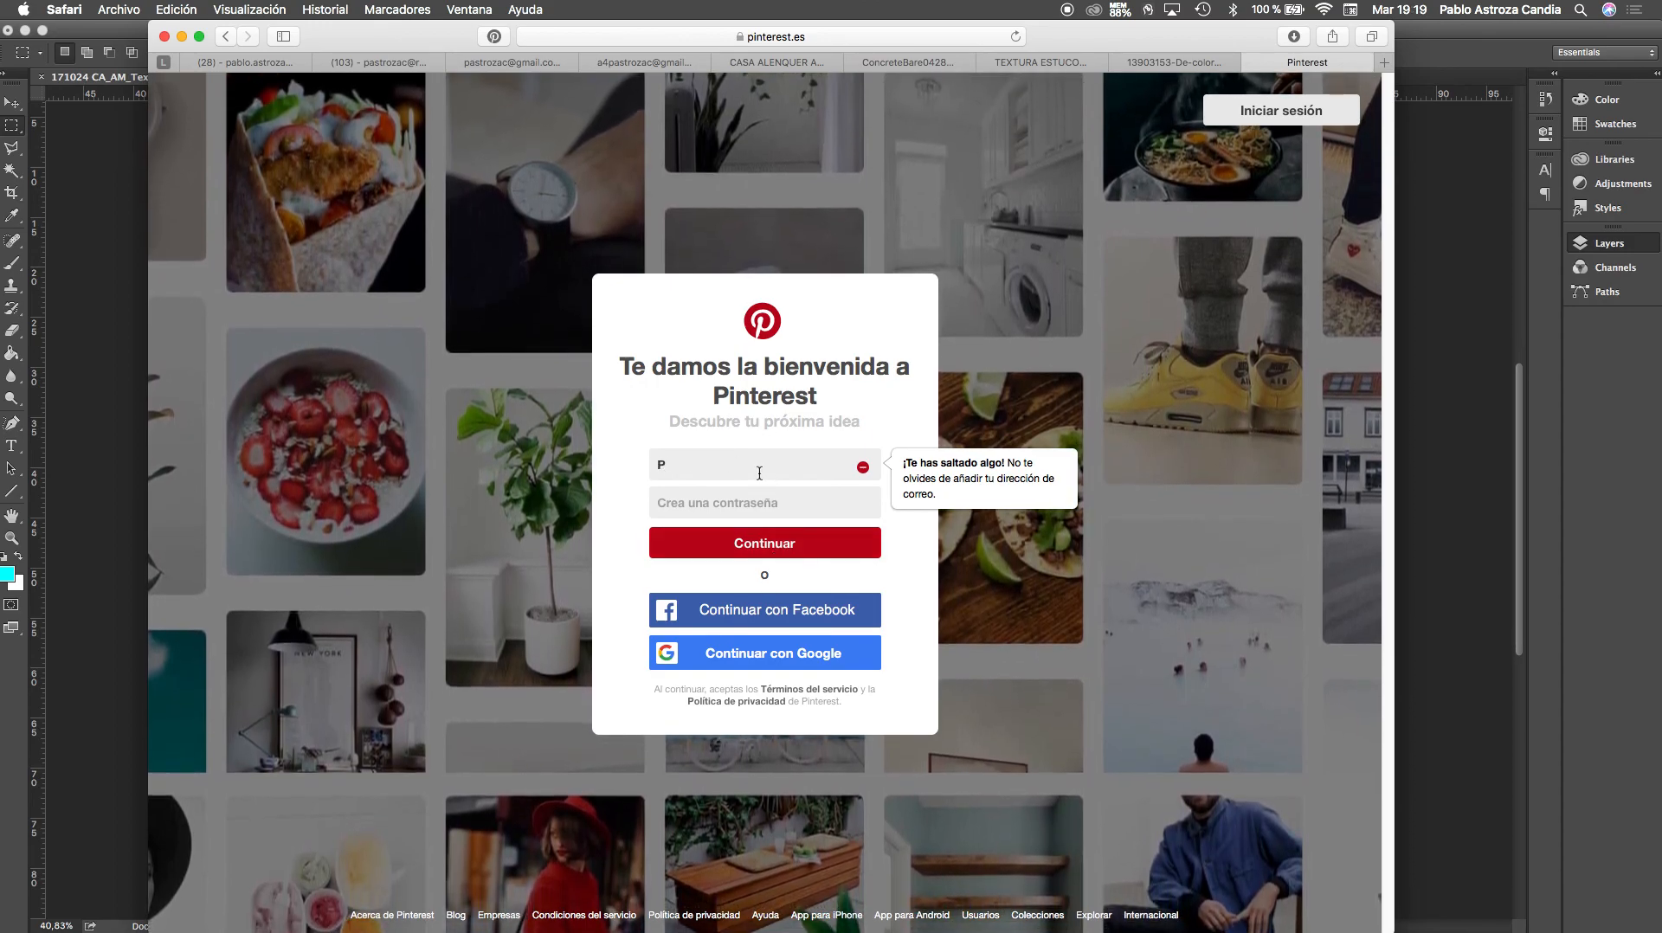
{"action": "key", "text": "BackSpace"}
{"action": "type", "text": "p"}
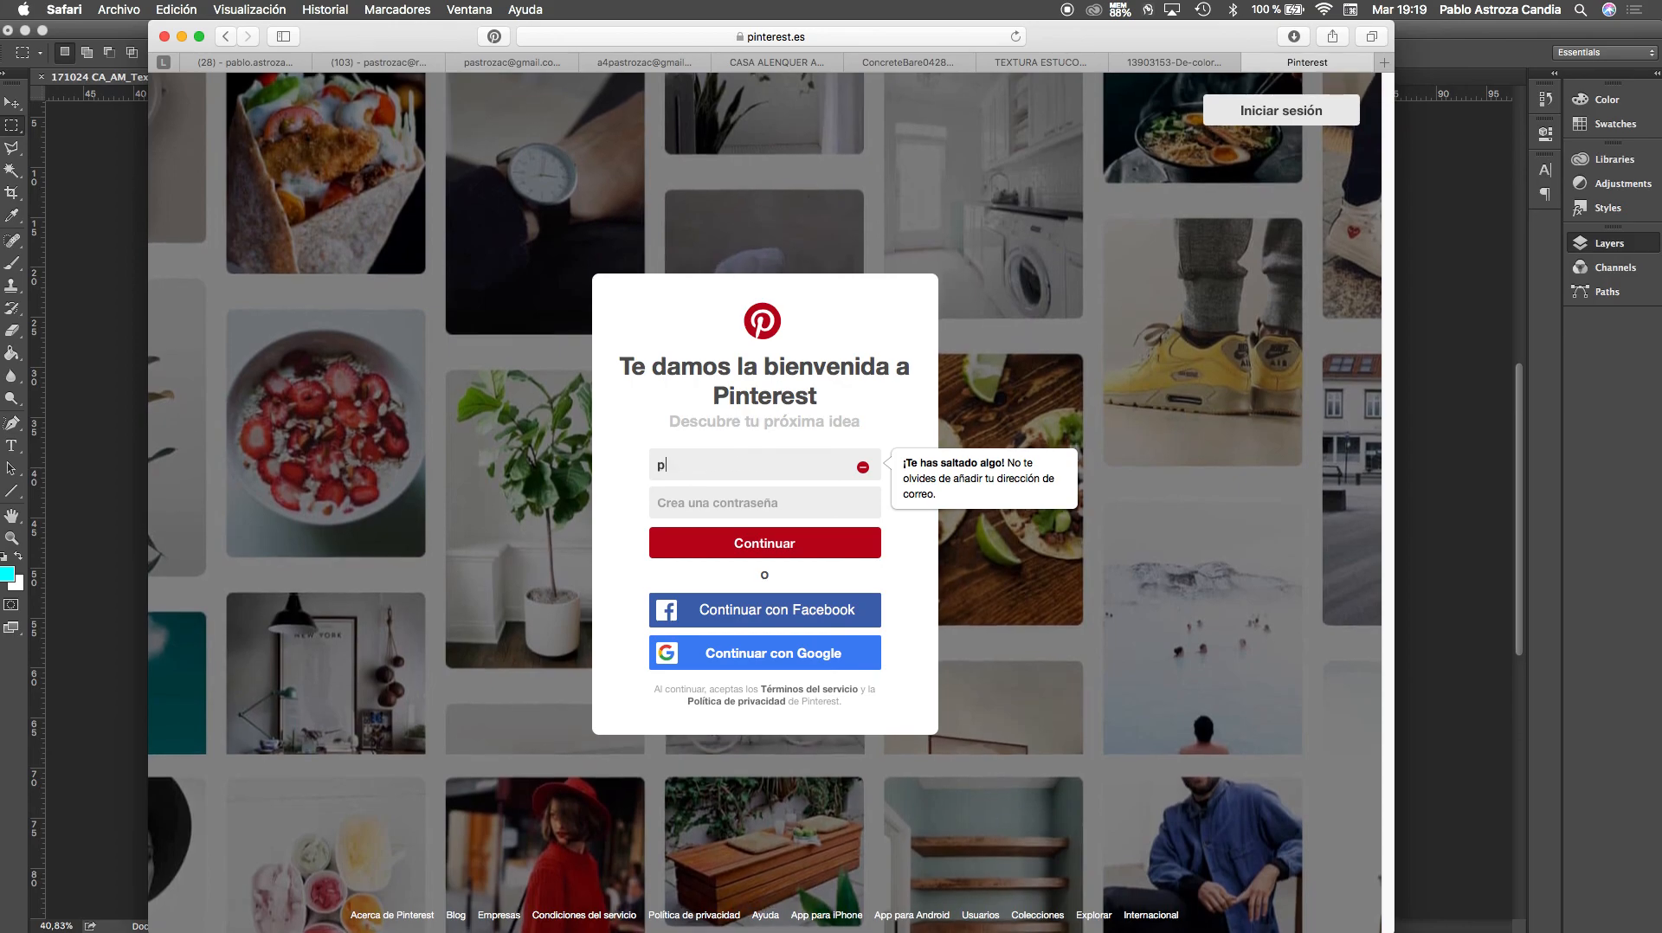
{"action": "left_click", "coordinate": [1257, 114]}
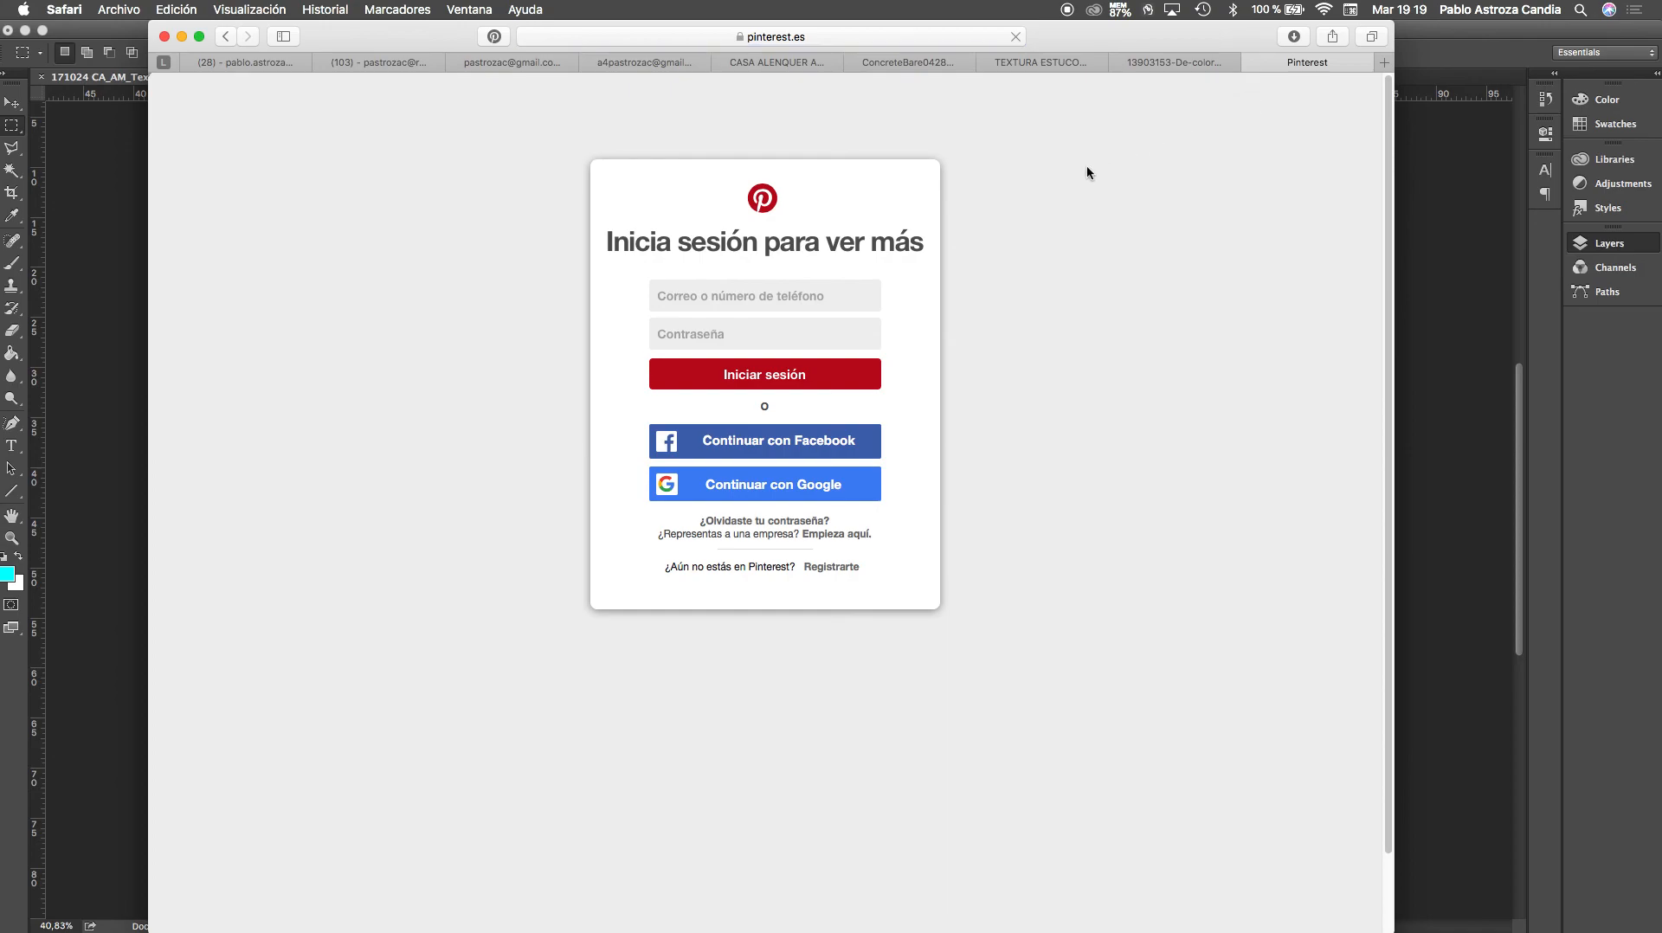
{"action": "left_click", "coordinate": [743, 303]}
{"action": "type", "text": "p"}
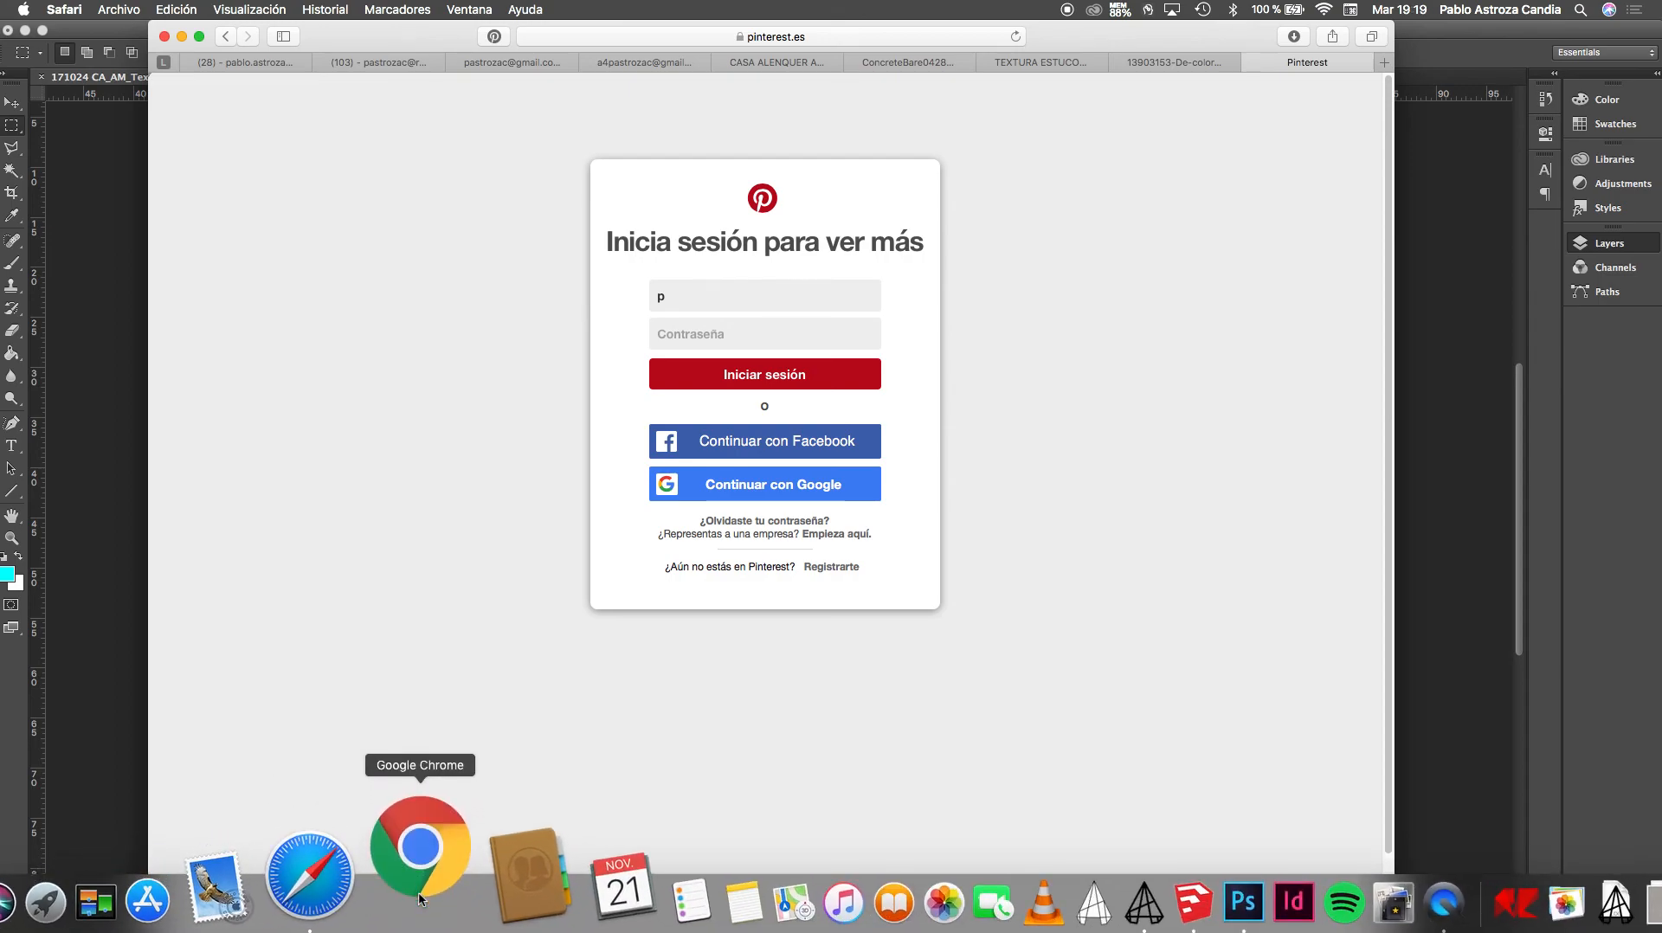
Switch to Chrome and load pinterest.cl
{"action": "left_click", "coordinate": [421, 899]}
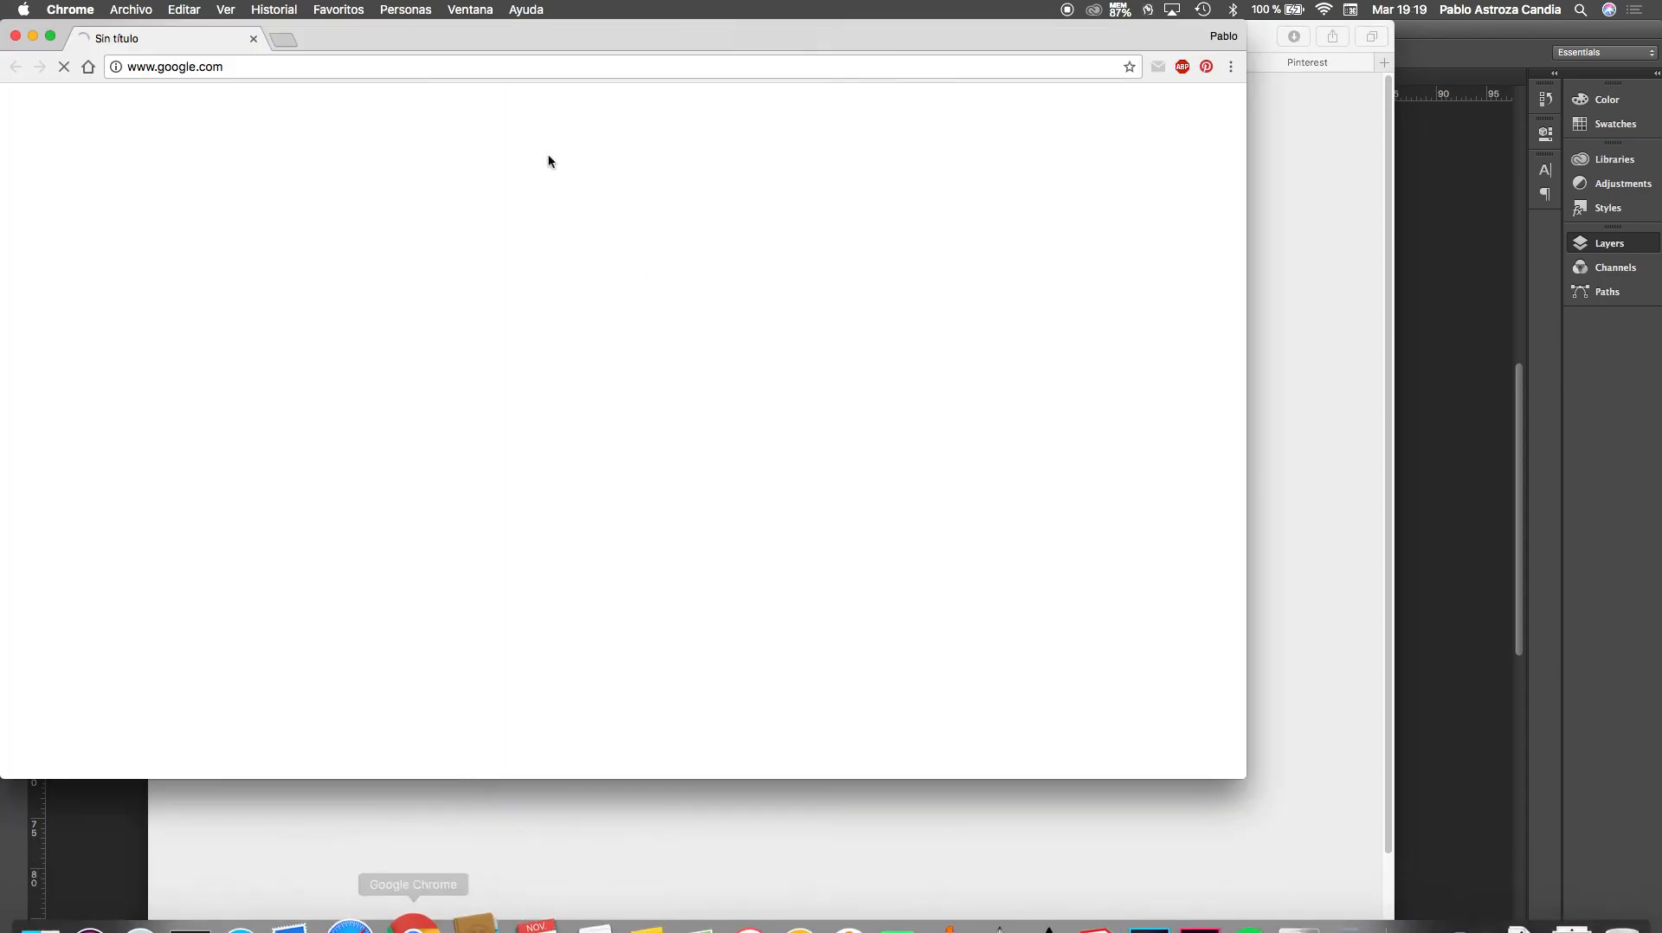
{"action": "left_click", "coordinate": [263, 66]}
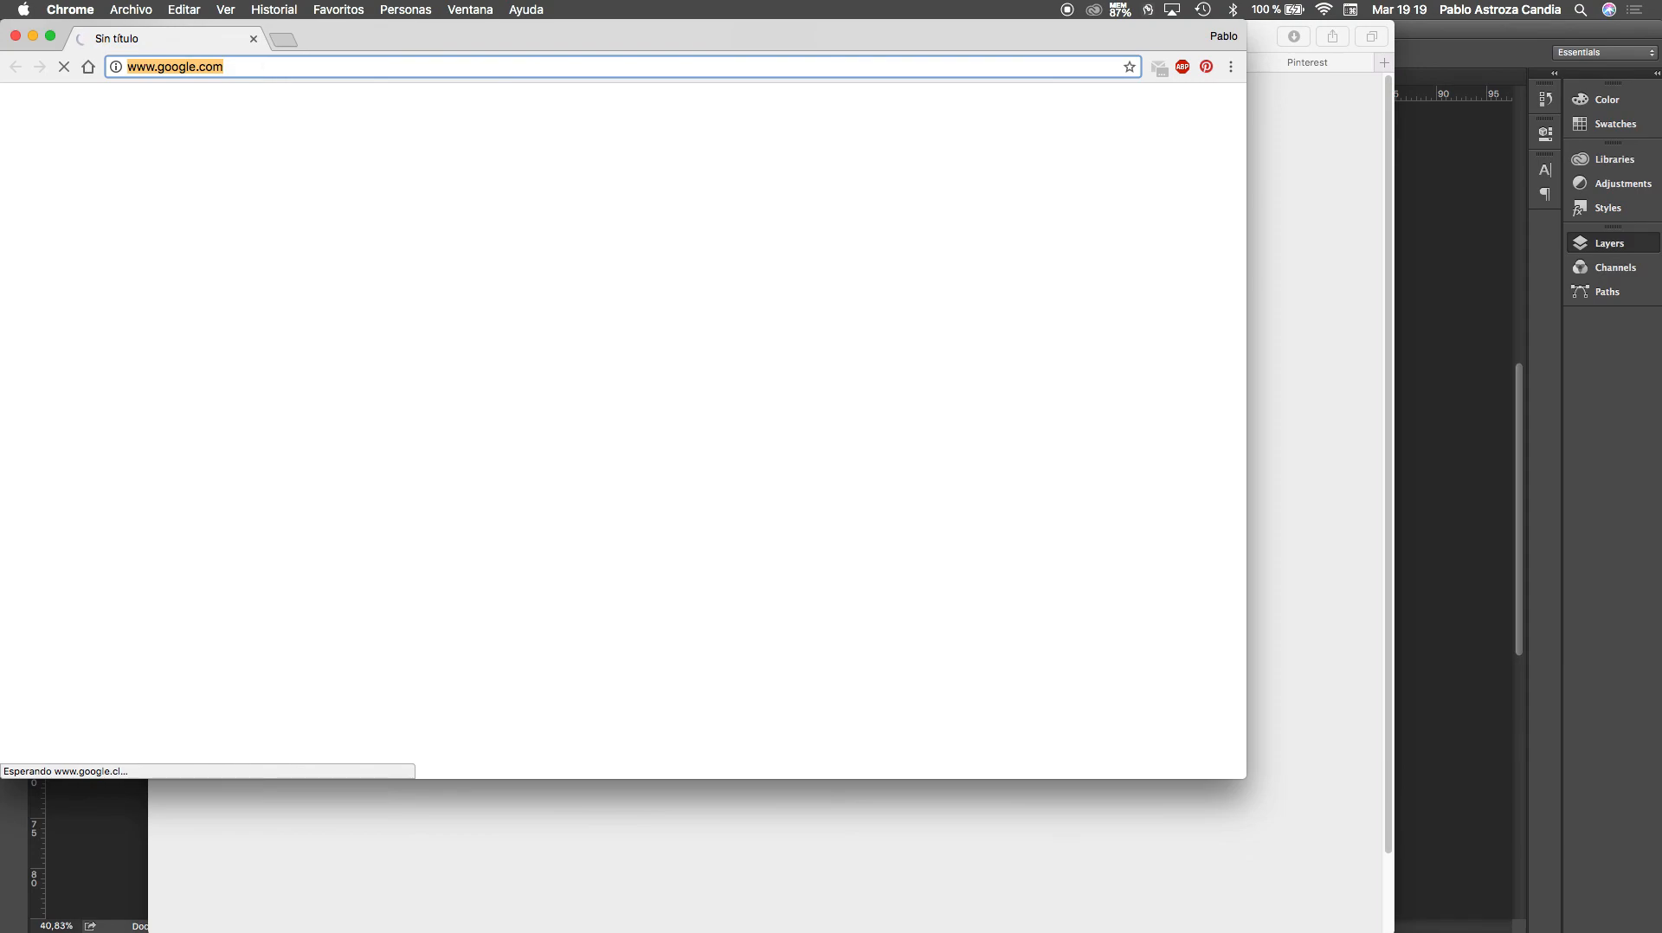
{"action": "type", "text": "pinterest.cl"}
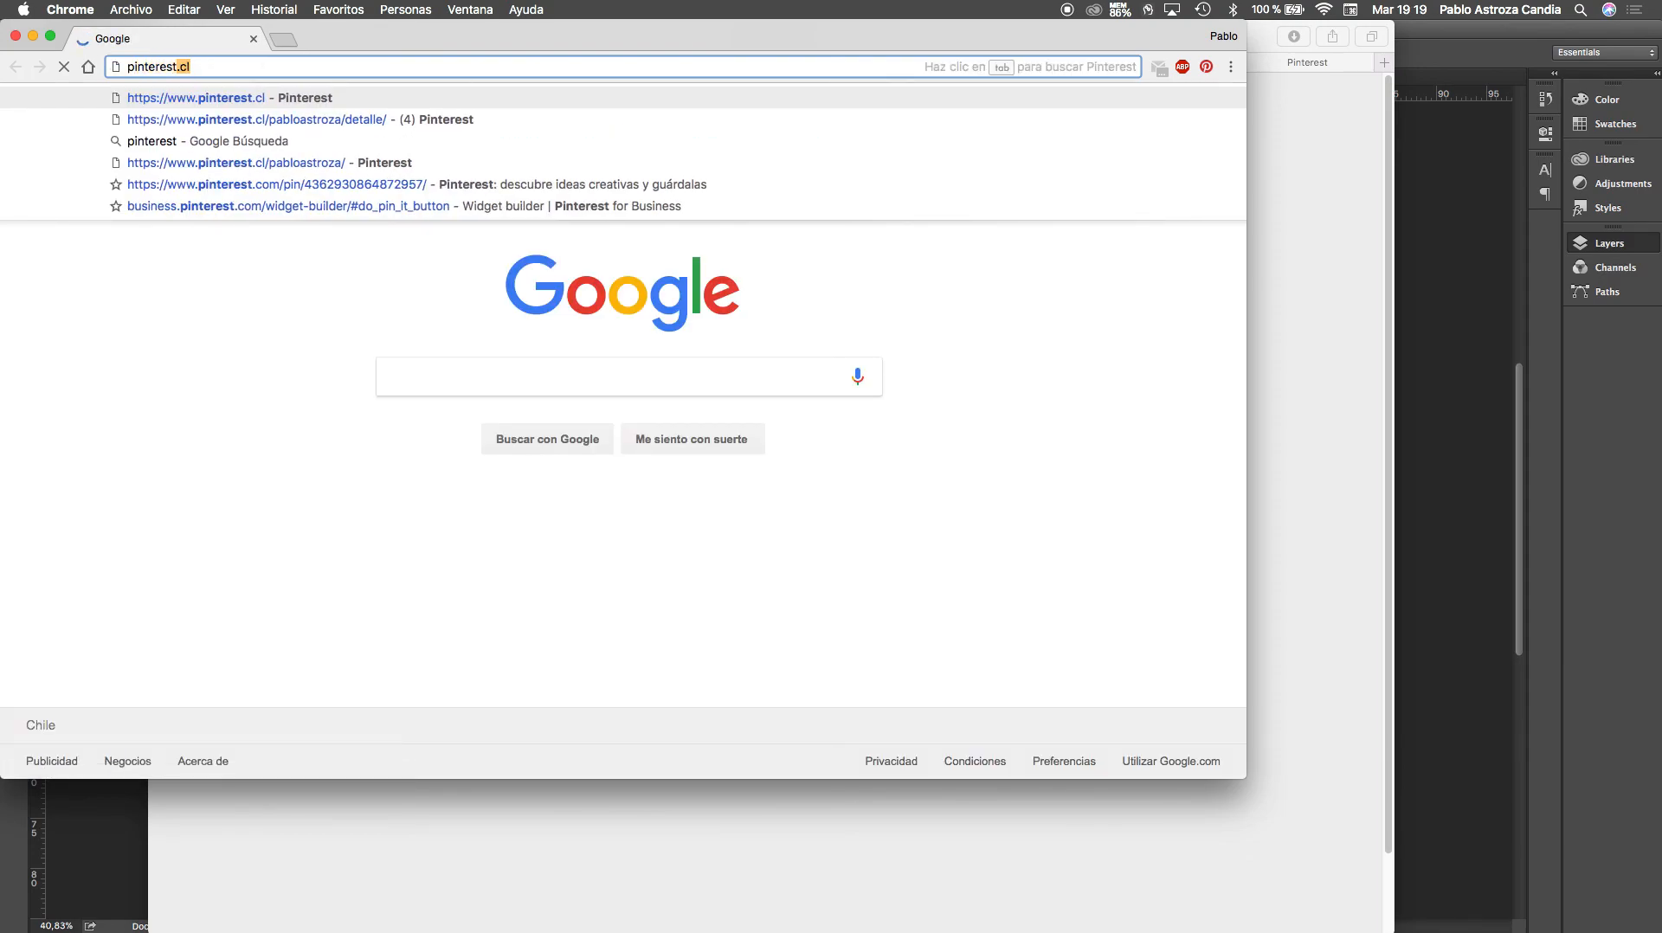
{"action": "key", "text": "Return"}
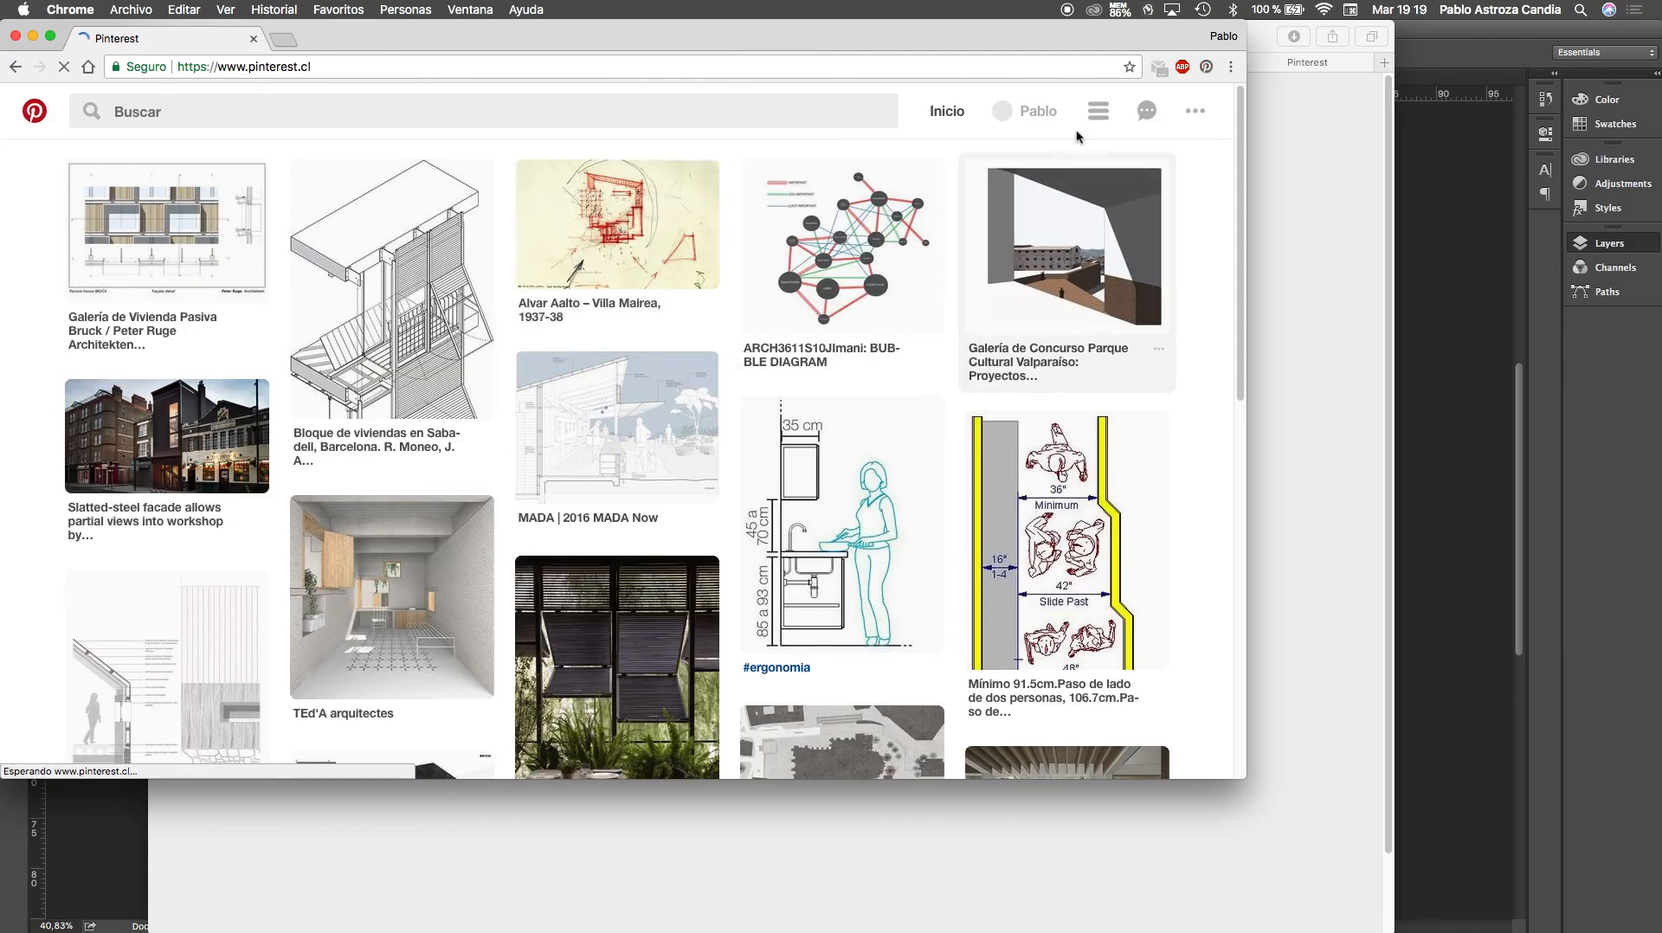
Open the Representación Arquitectonica board from the account's profile
{"action": "left_click", "coordinate": [1037, 113]}
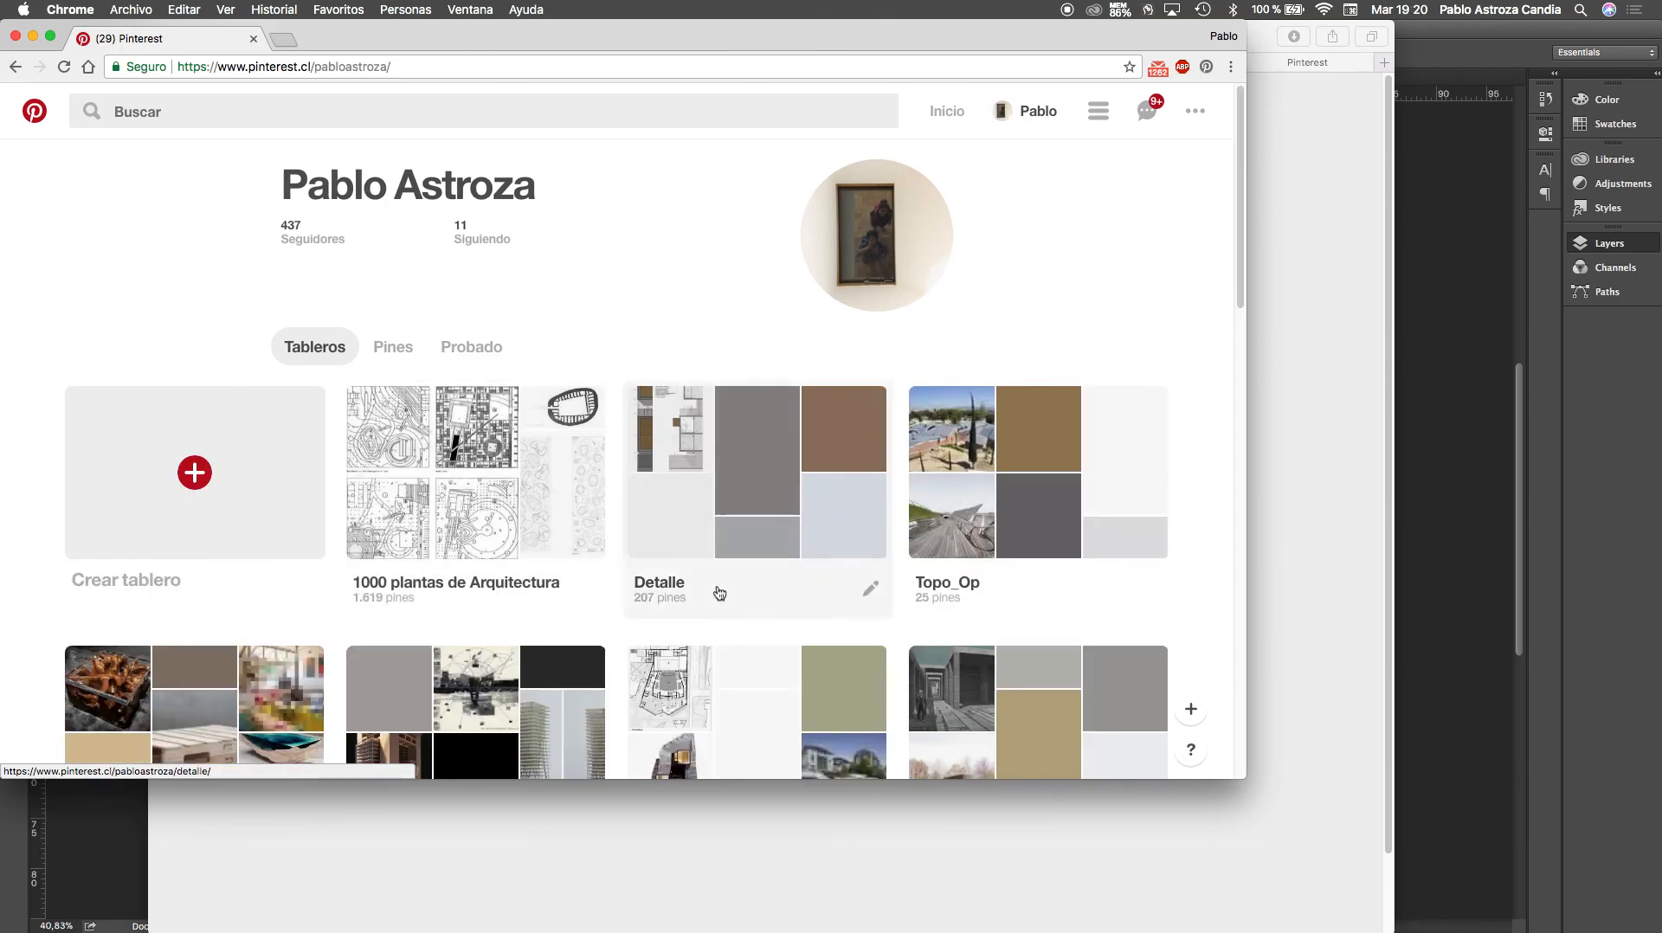
{"action": "scroll", "coordinate": [723, 593], "scroll_direction": "down", "scroll_amount": 4}
{"action": "scroll", "coordinate": [725, 593], "scroll_direction": "down", "scroll_amount": 6}
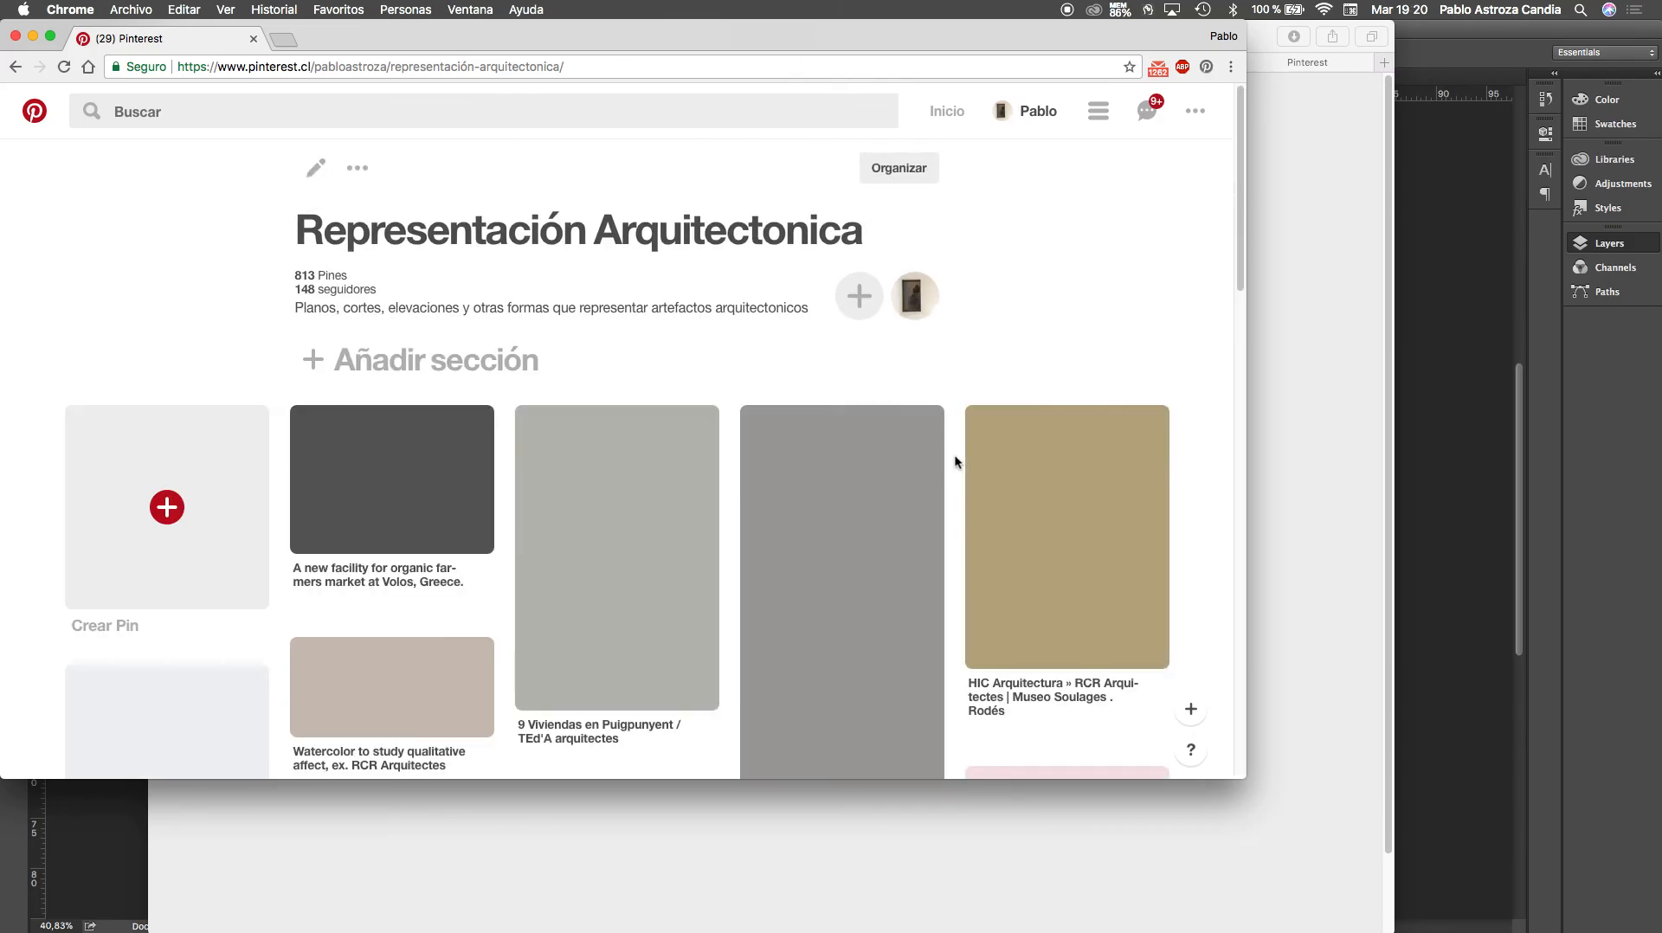
View the 9 Viviendas en Puigpunyent / TEd'A arquitectes pin as a rendering reference and return to the board
{"action": "scroll", "coordinate": [955, 461], "scroll_direction": "down", "scroll_amount": 1}
{"action": "scroll", "coordinate": [953, 455], "scroll_direction": "down", "scroll_amount": 3}
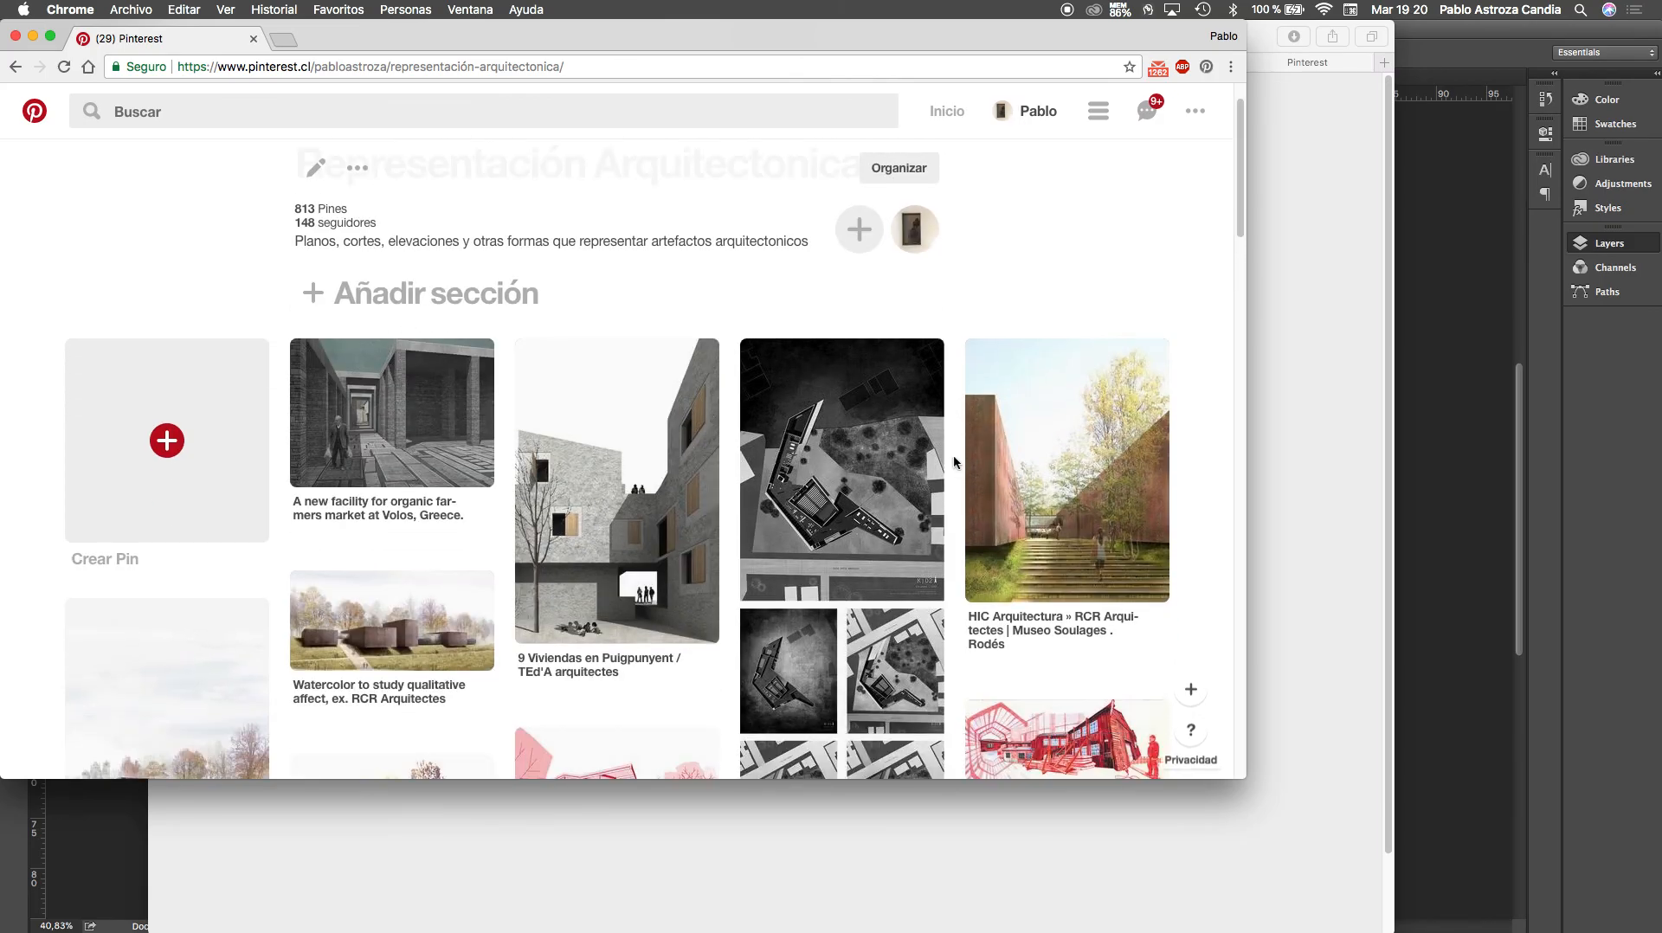
{"action": "left_click", "coordinate": [619, 435]}
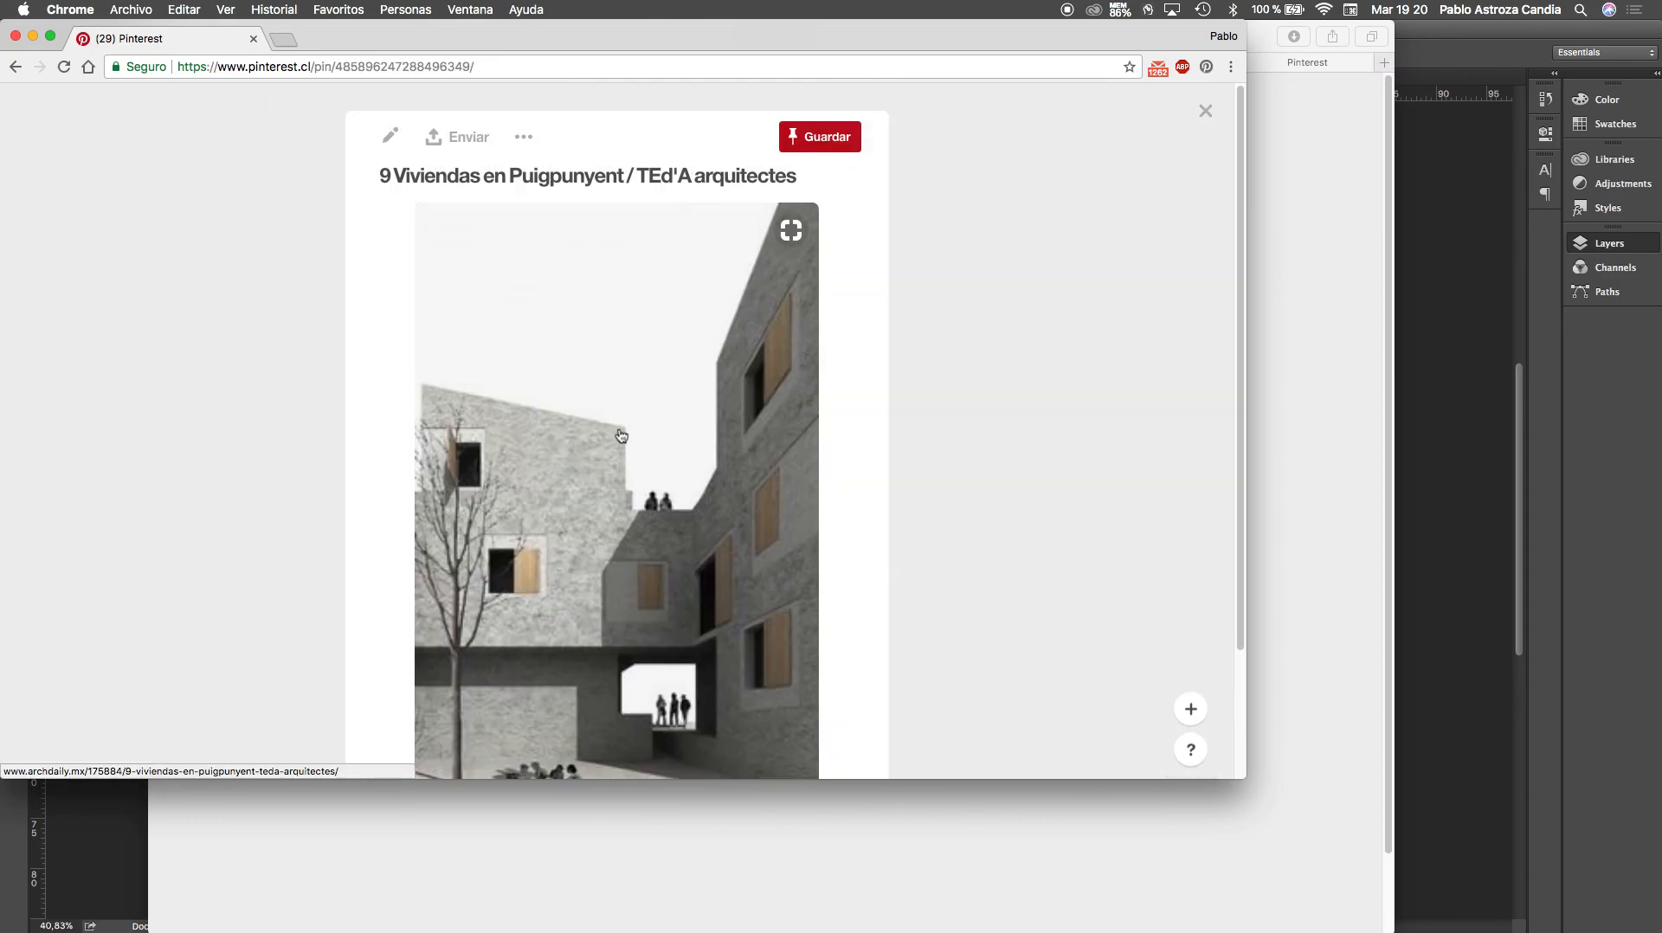
{"action": "scroll", "coordinate": [620, 434], "scroll_direction": "down", "scroll_amount": 2}
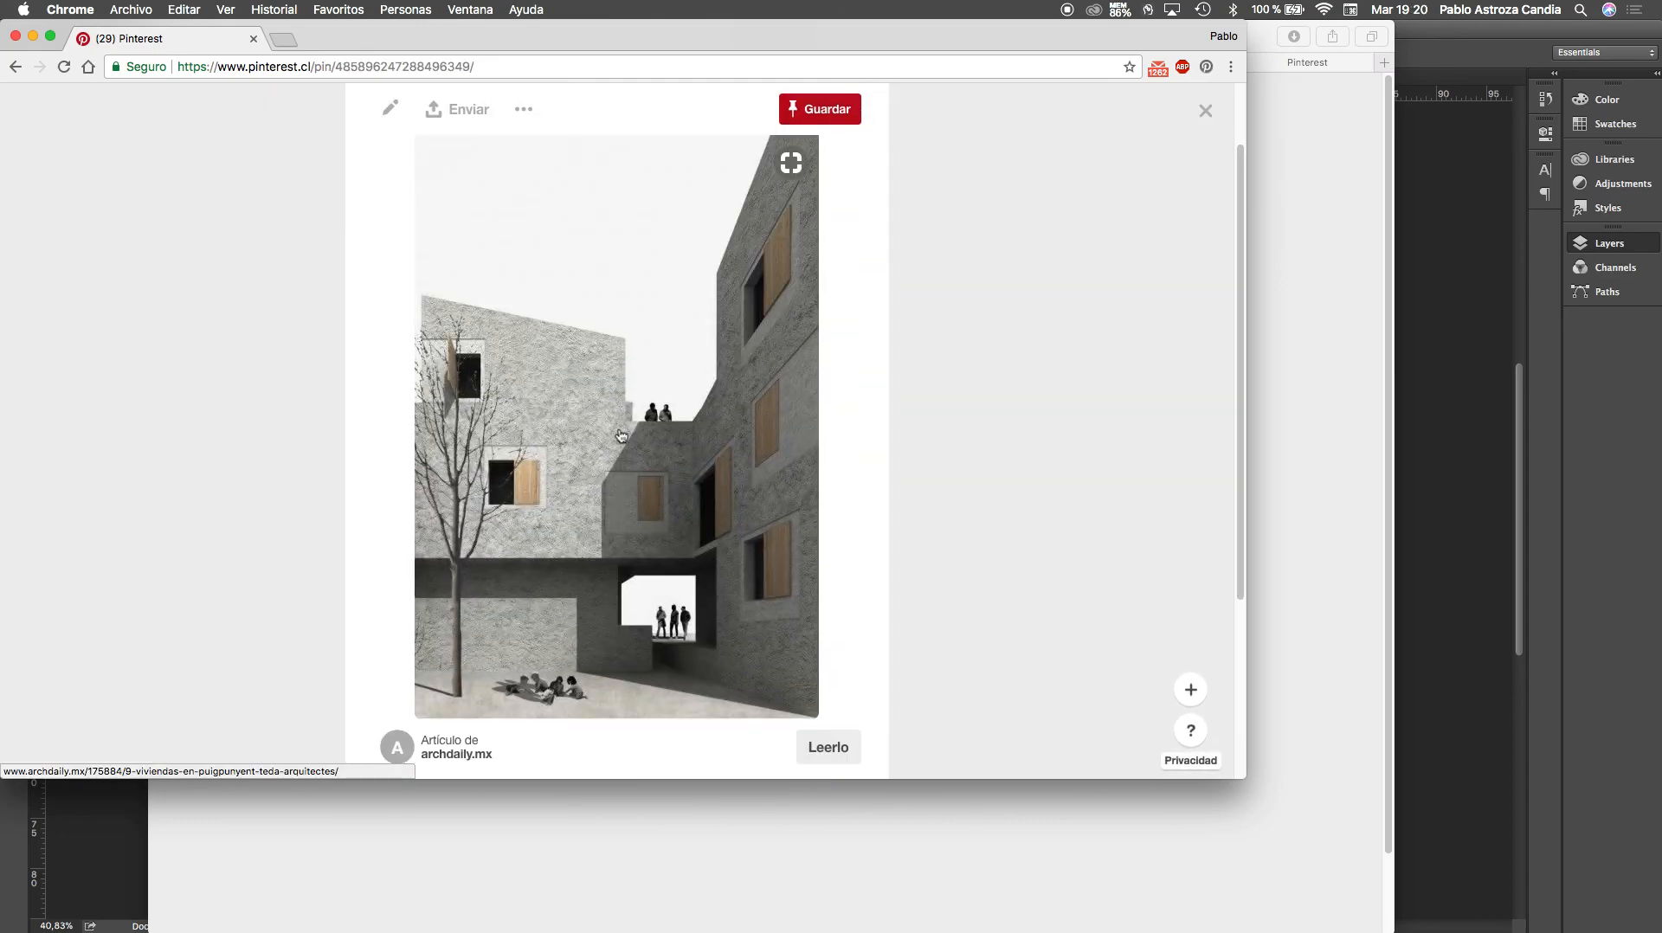
{"action": "left_click", "coordinate": [157, 306]}
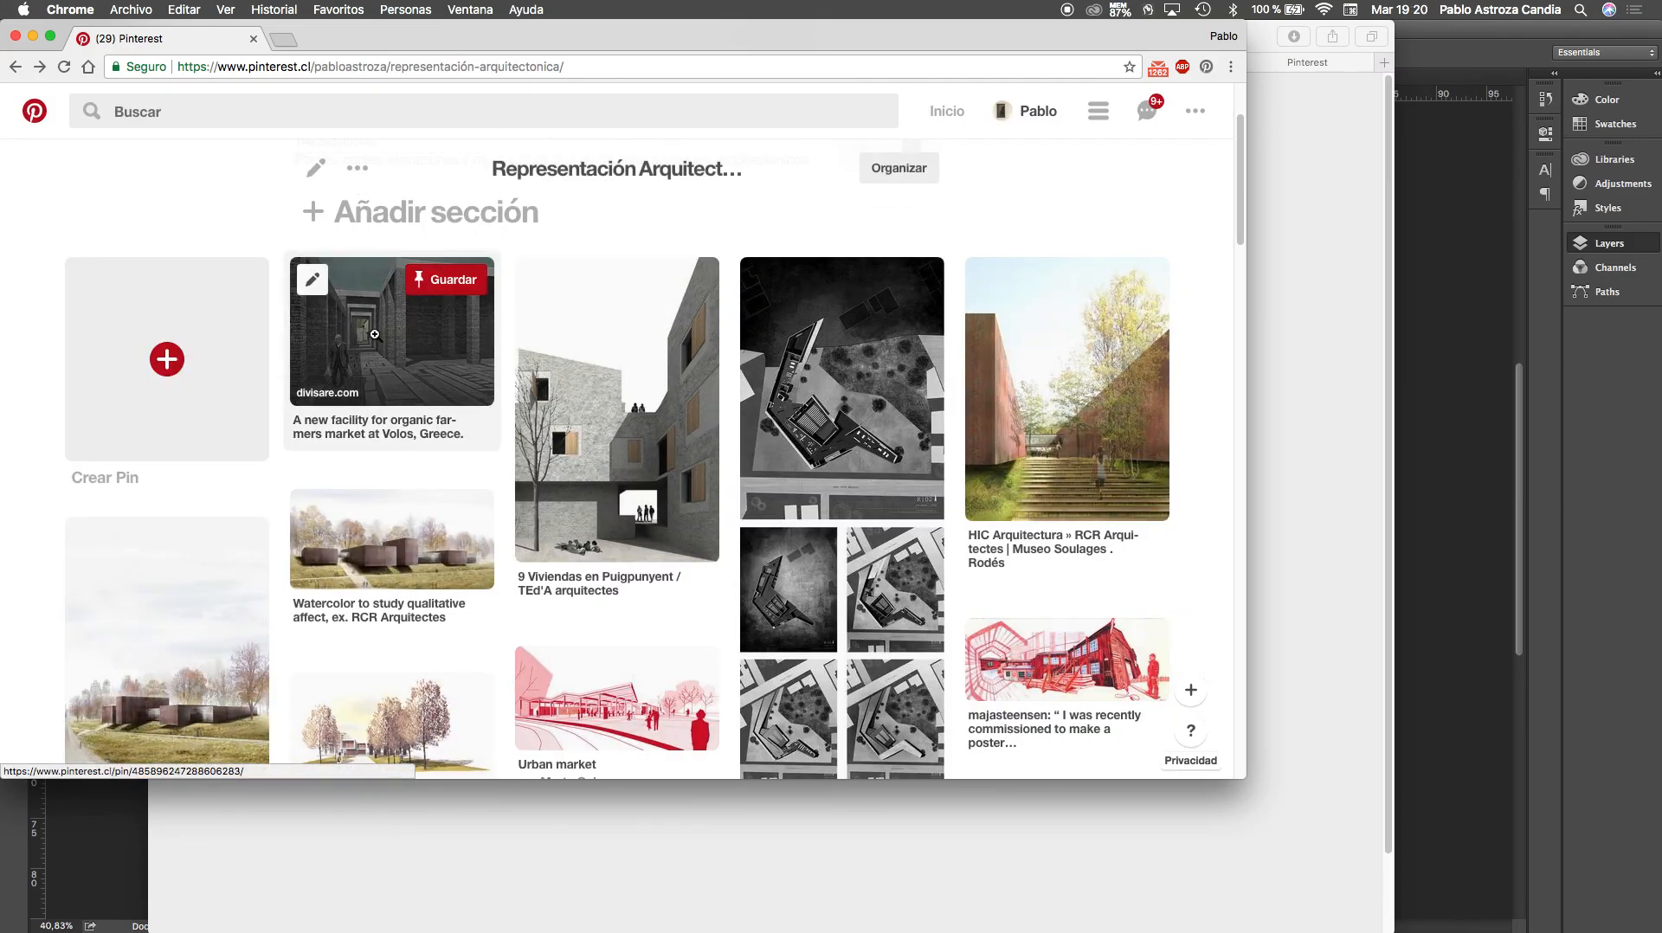
Examine the organic farmers market pin and the "so many good images" staircase pin, returning to the board after each
{"action": "left_click", "coordinate": [376, 340]}
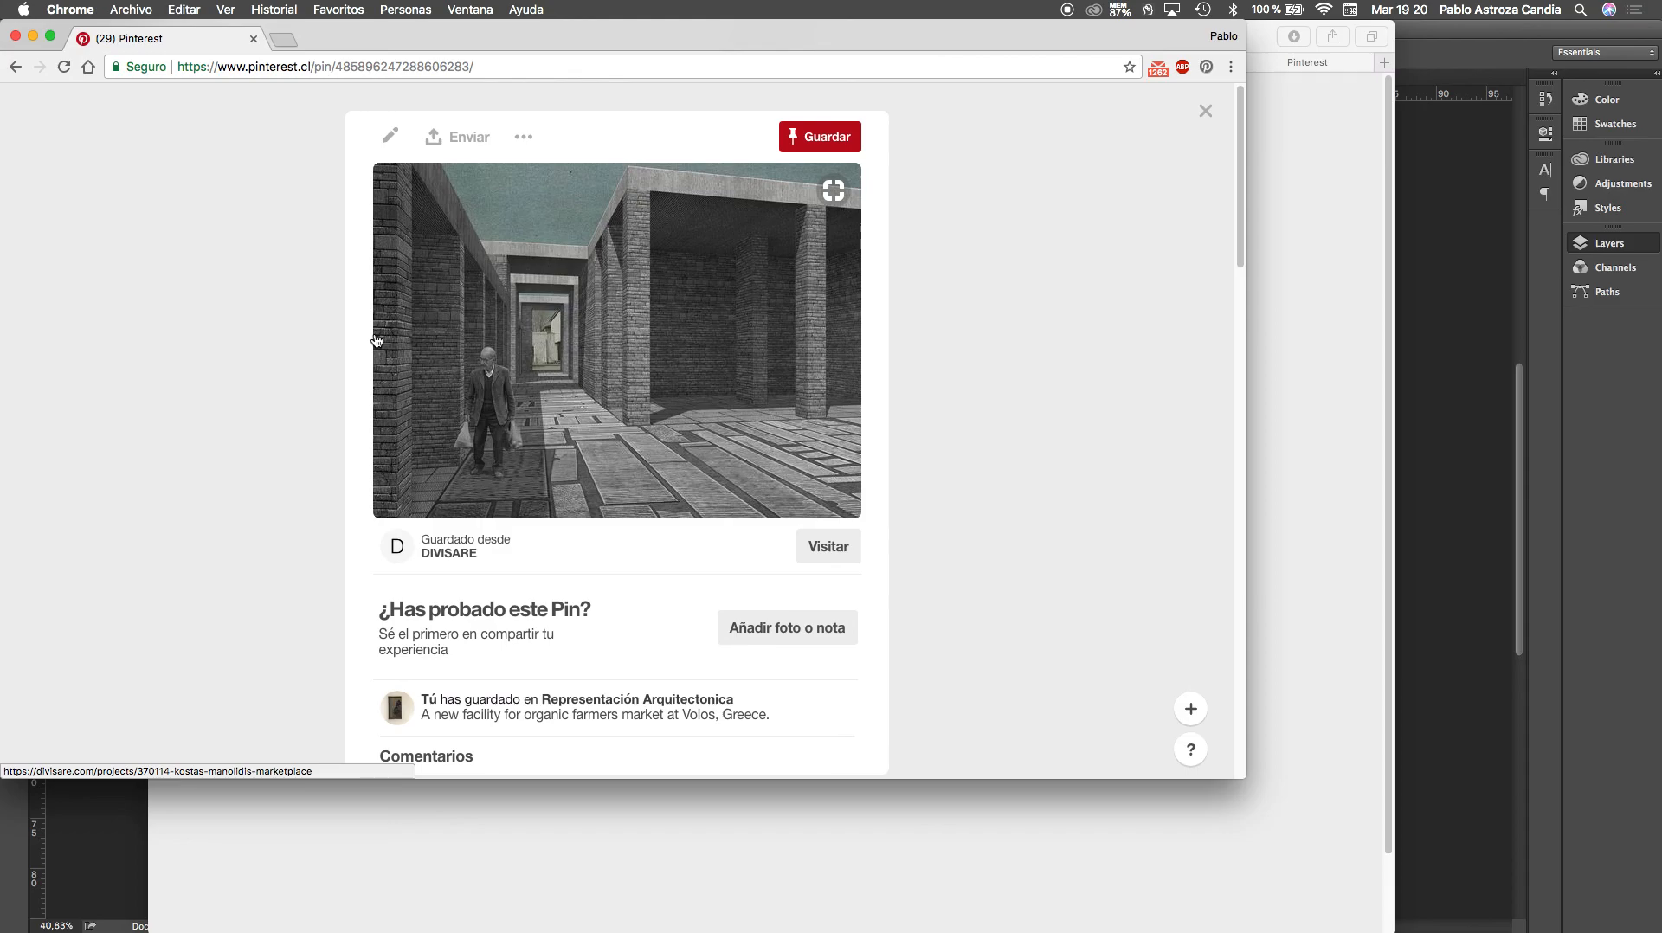
{"action": "left_click", "coordinate": [251, 344]}
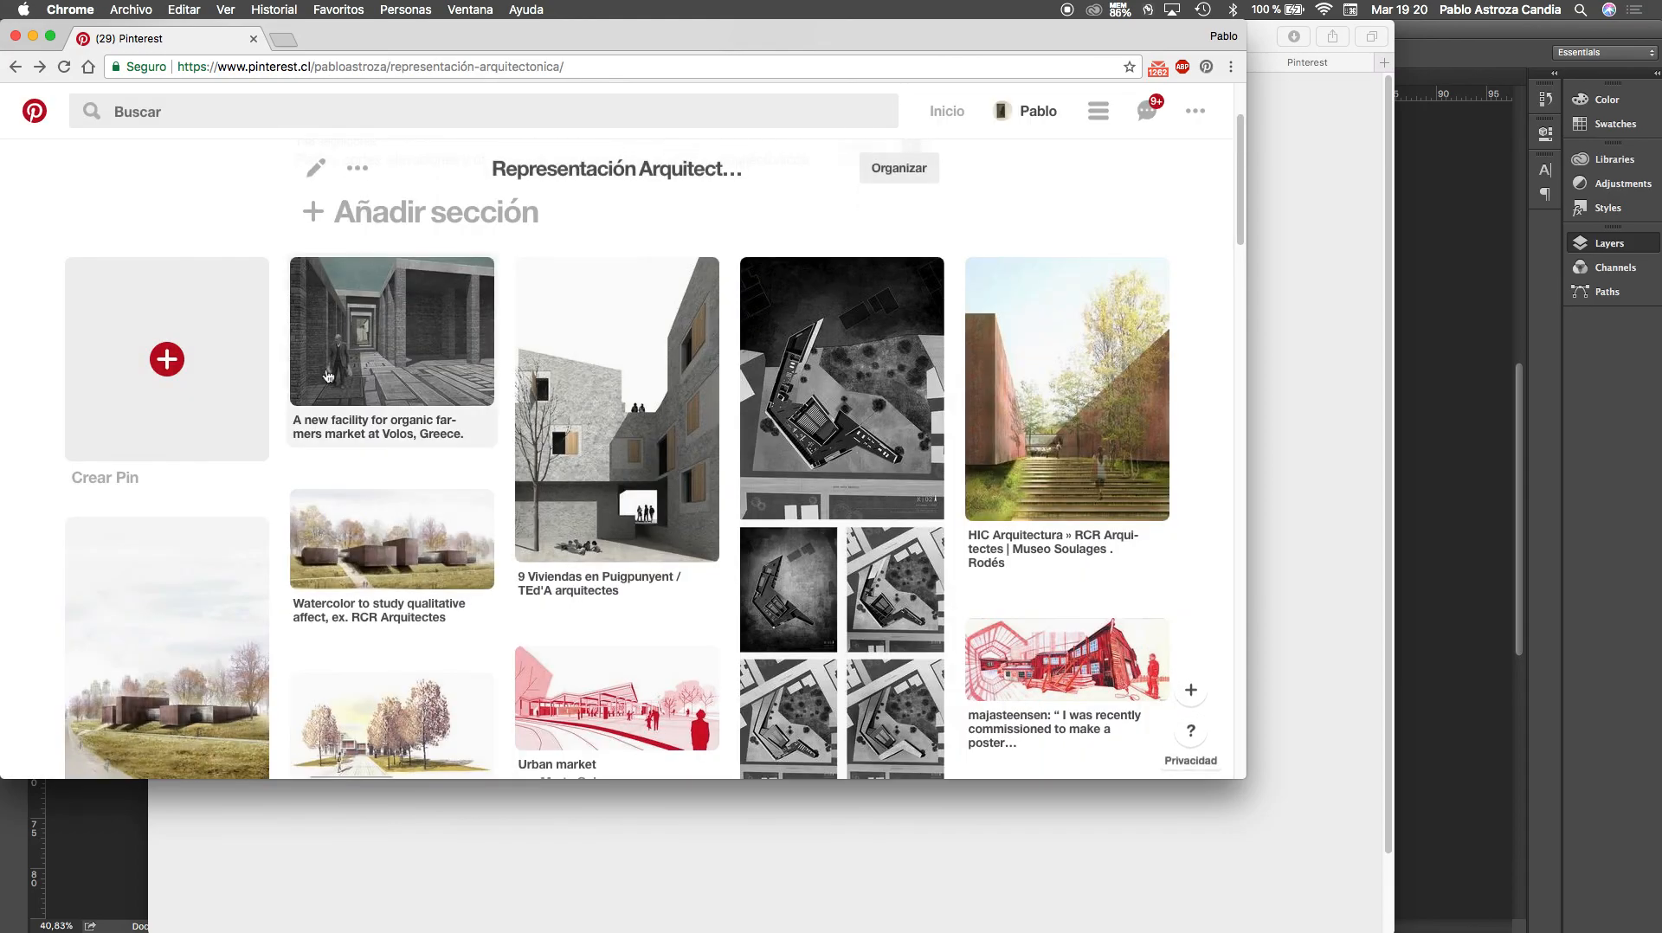
{"action": "scroll", "coordinate": [314, 371], "scroll_direction": "down", "scroll_amount": 6}
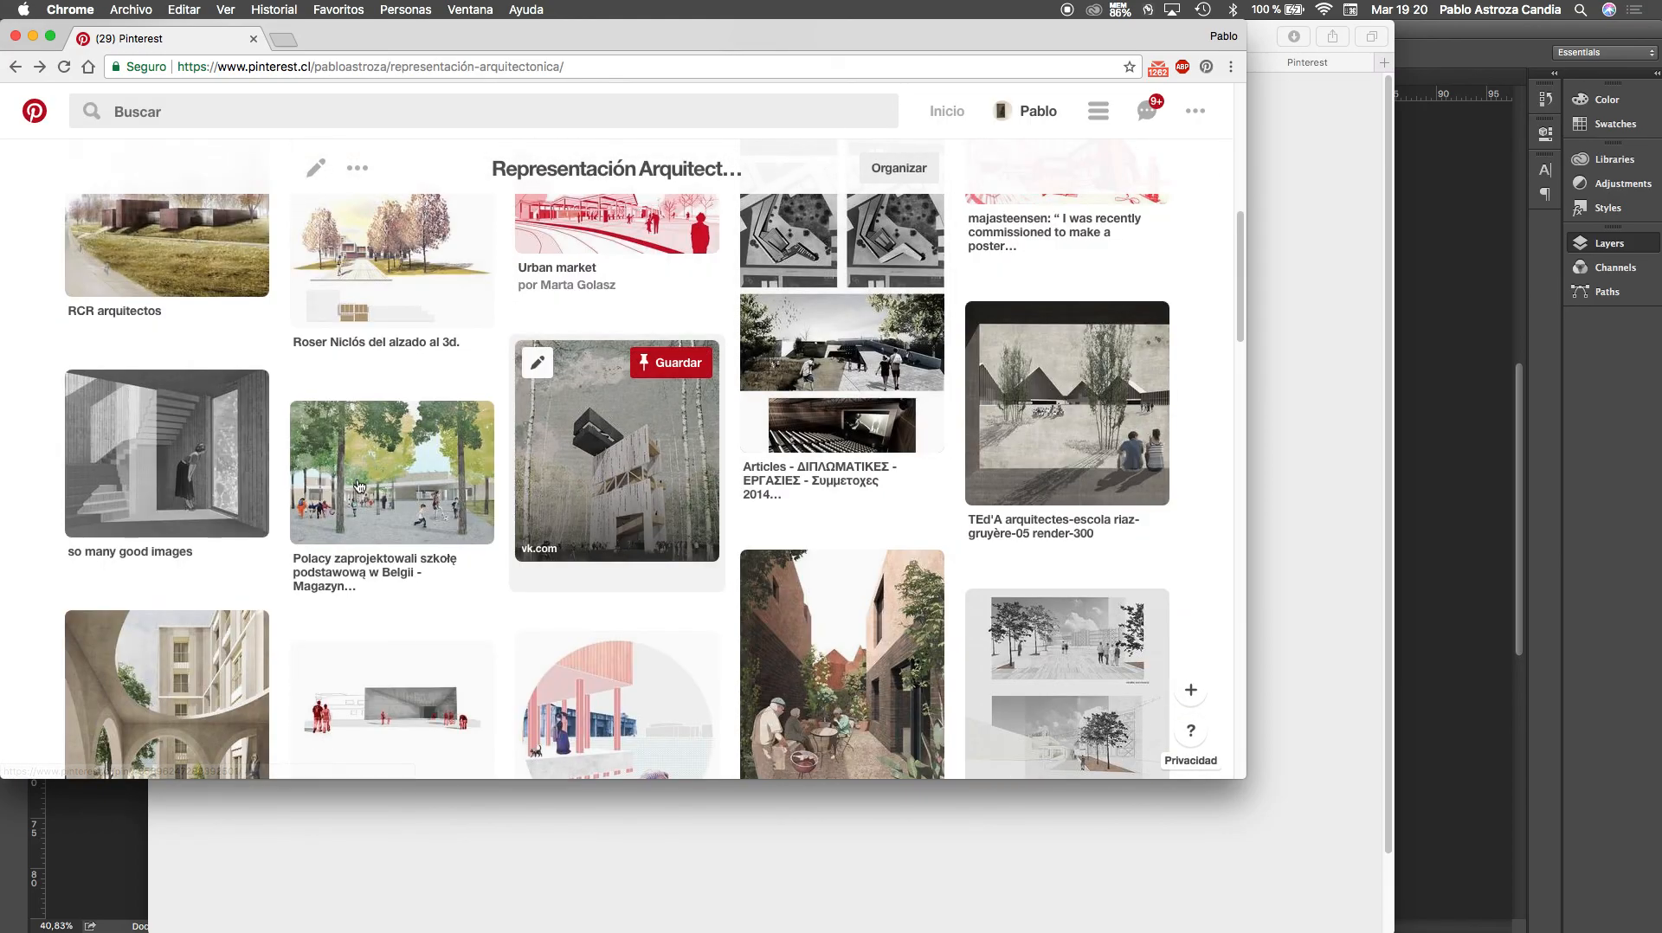
{"action": "left_click", "coordinate": [149, 464]}
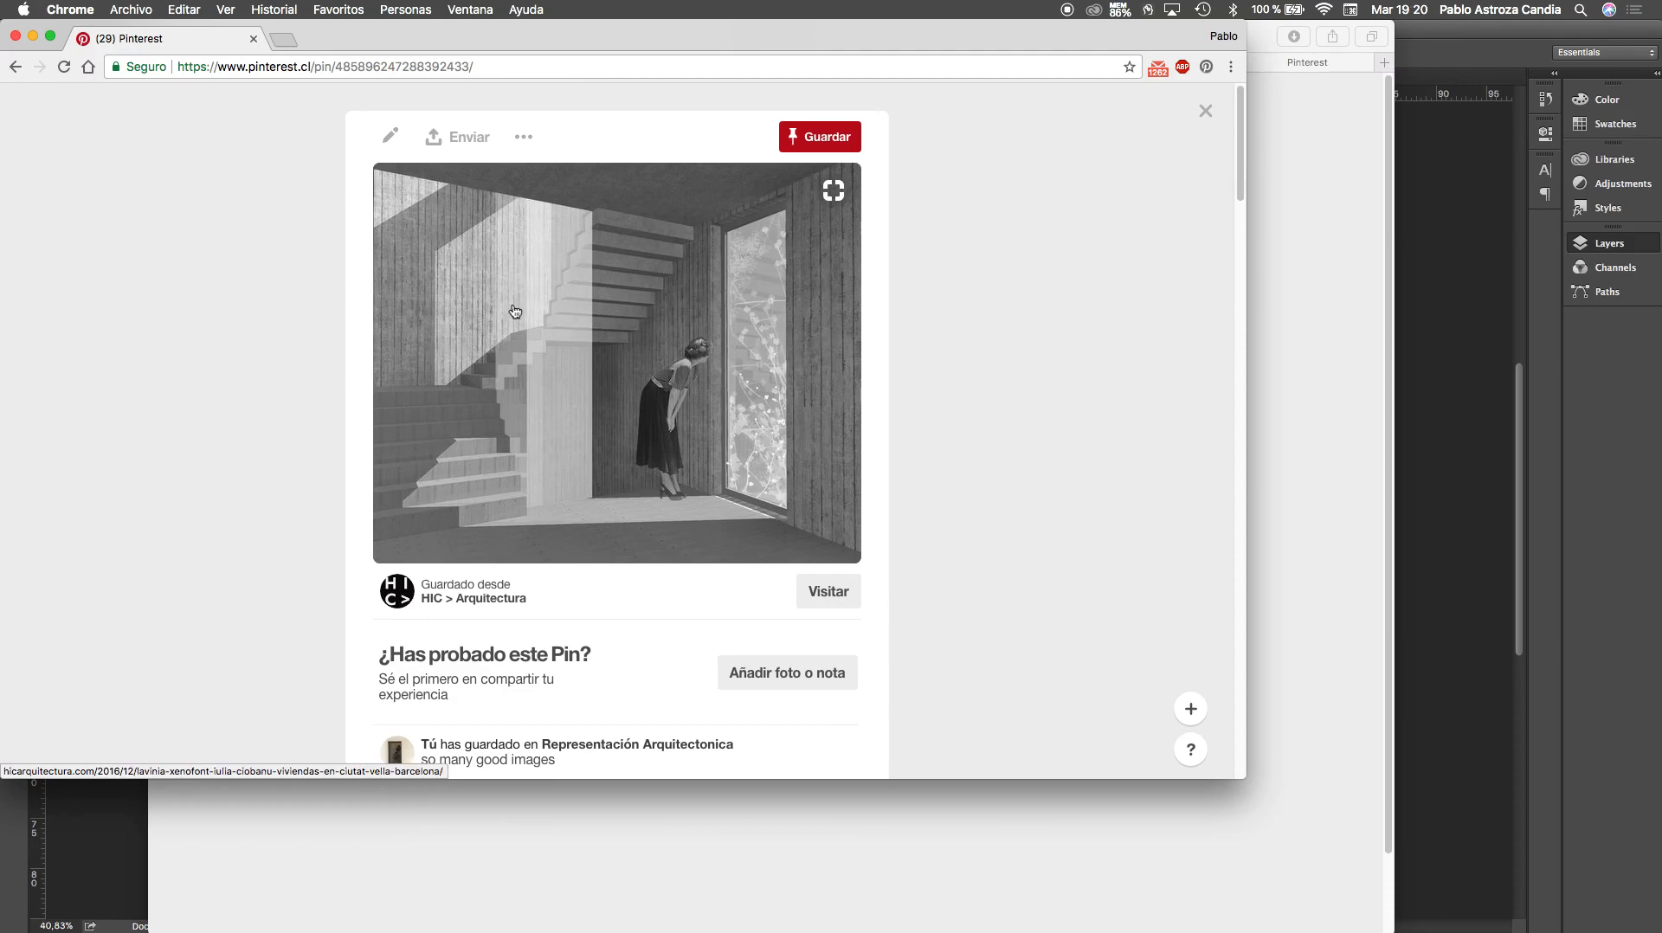
{"action": "left_click", "coordinate": [196, 294]}
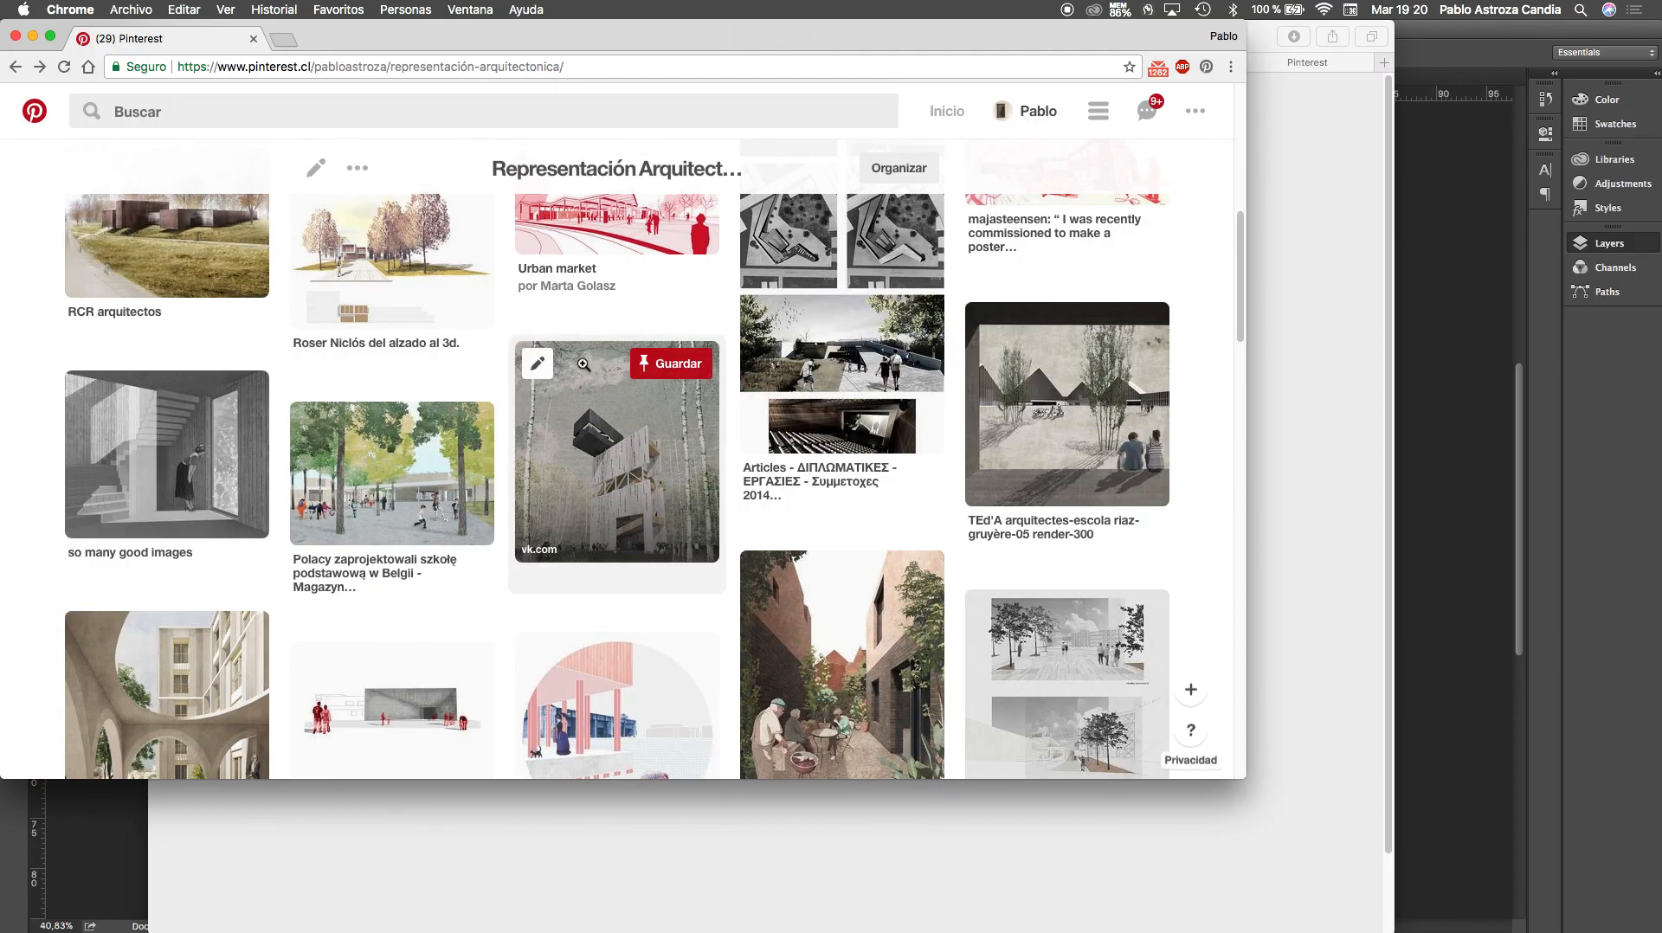
View the TEd'A arquitectes-escola riaz-gruyère pin as a rendering reference, and put both browser windows away
{"action": "left_click", "coordinate": [1068, 463]}
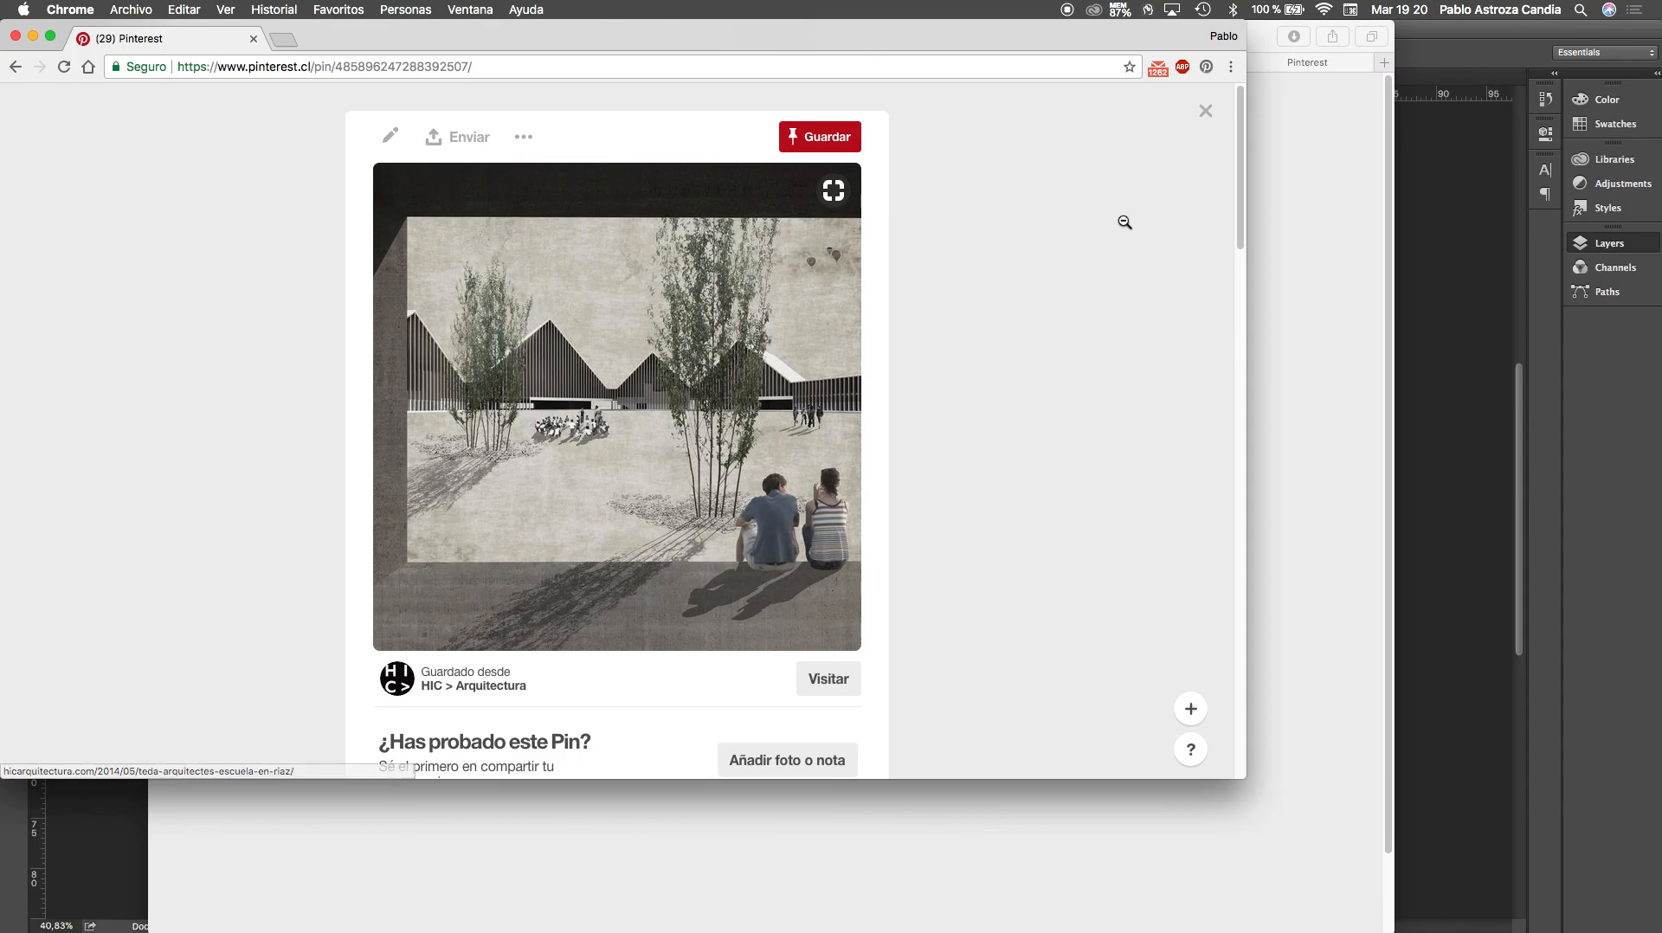
{"action": "left_click", "coordinate": [33, 36]}
{"action": "left_click", "coordinate": [182, 37]}
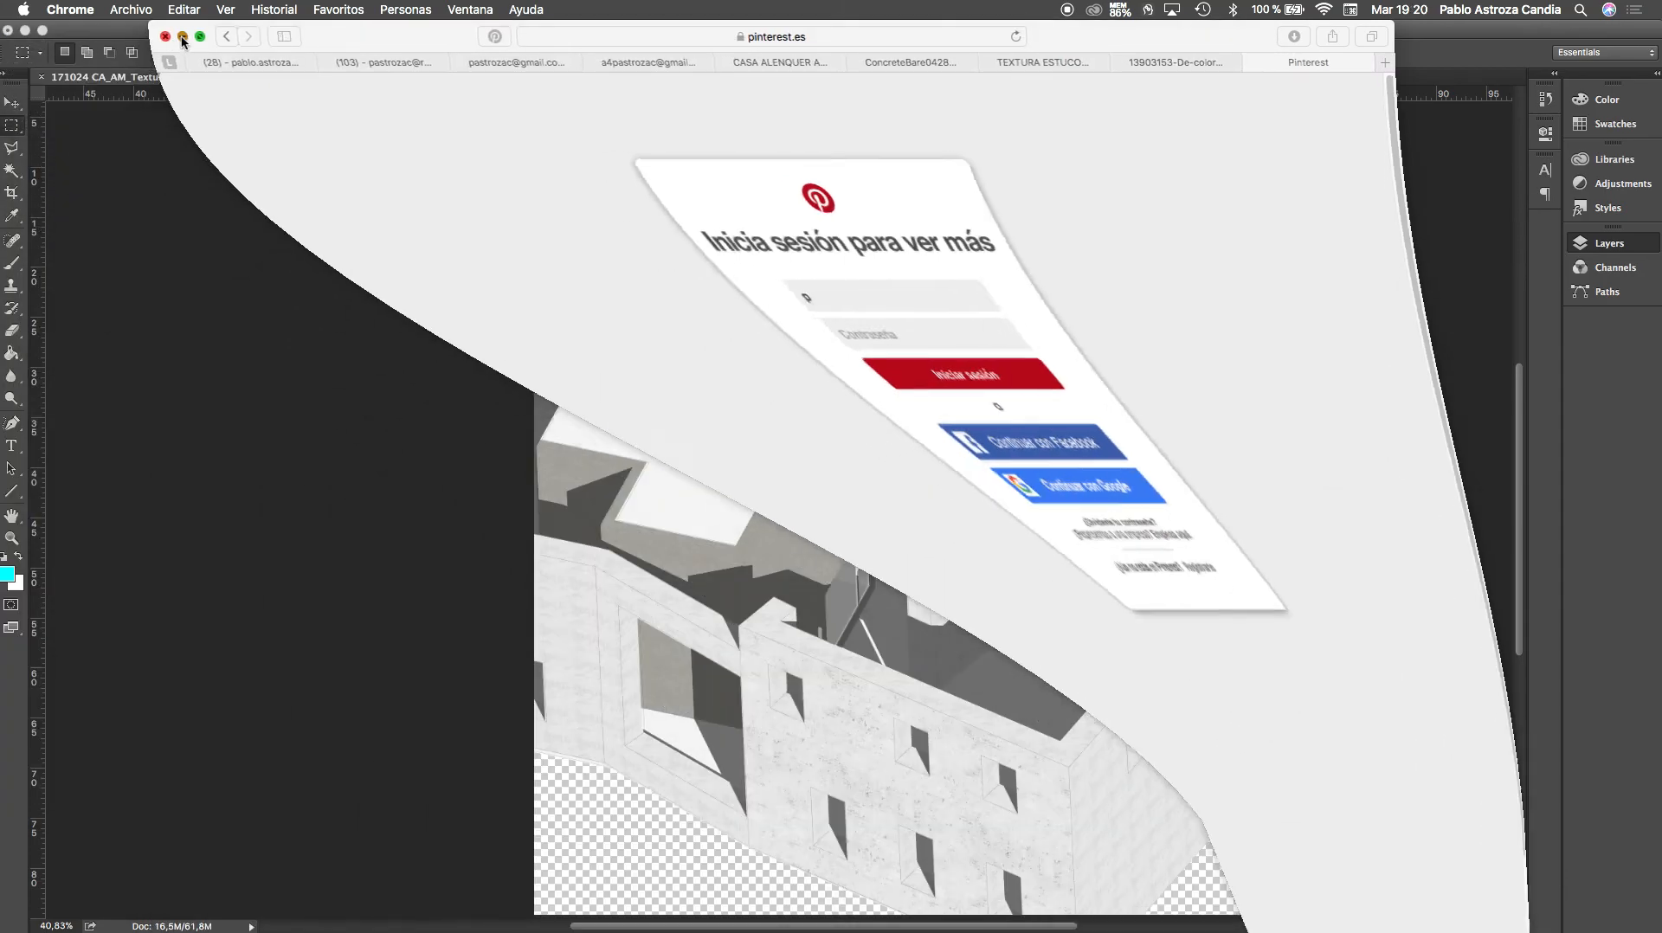
Switch to the 171024 CA_AM model in SketchUp and clear the component selection
{"action": "key", "text": "ctrl+Up"}
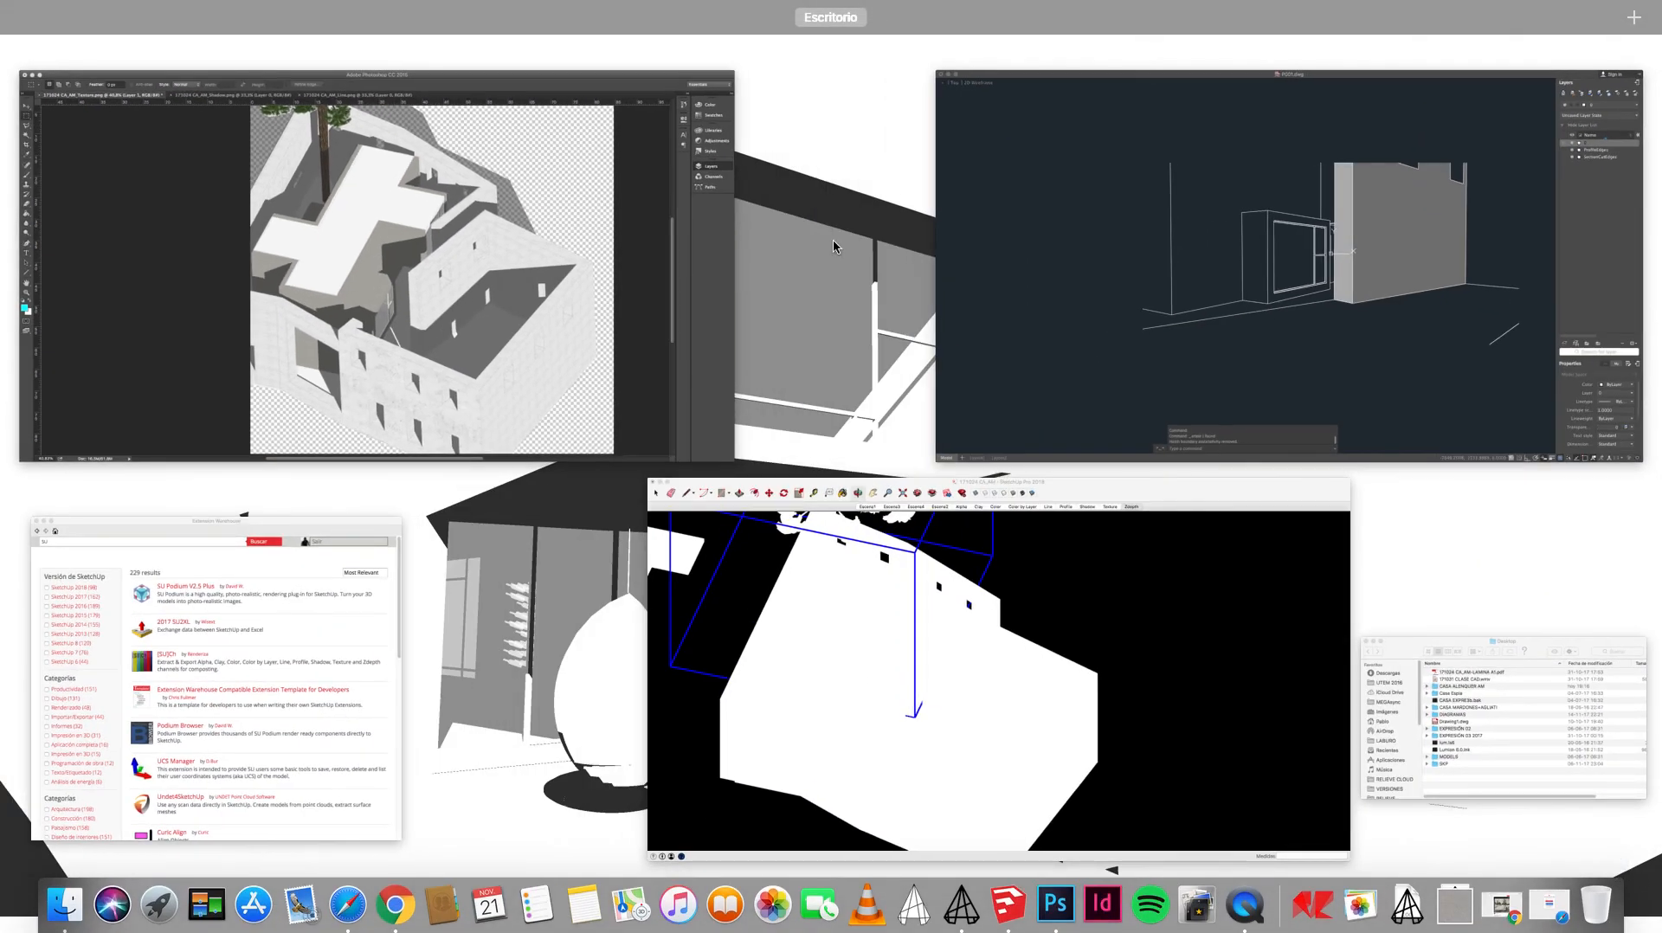
{"action": "left_click", "coordinate": [898, 548]}
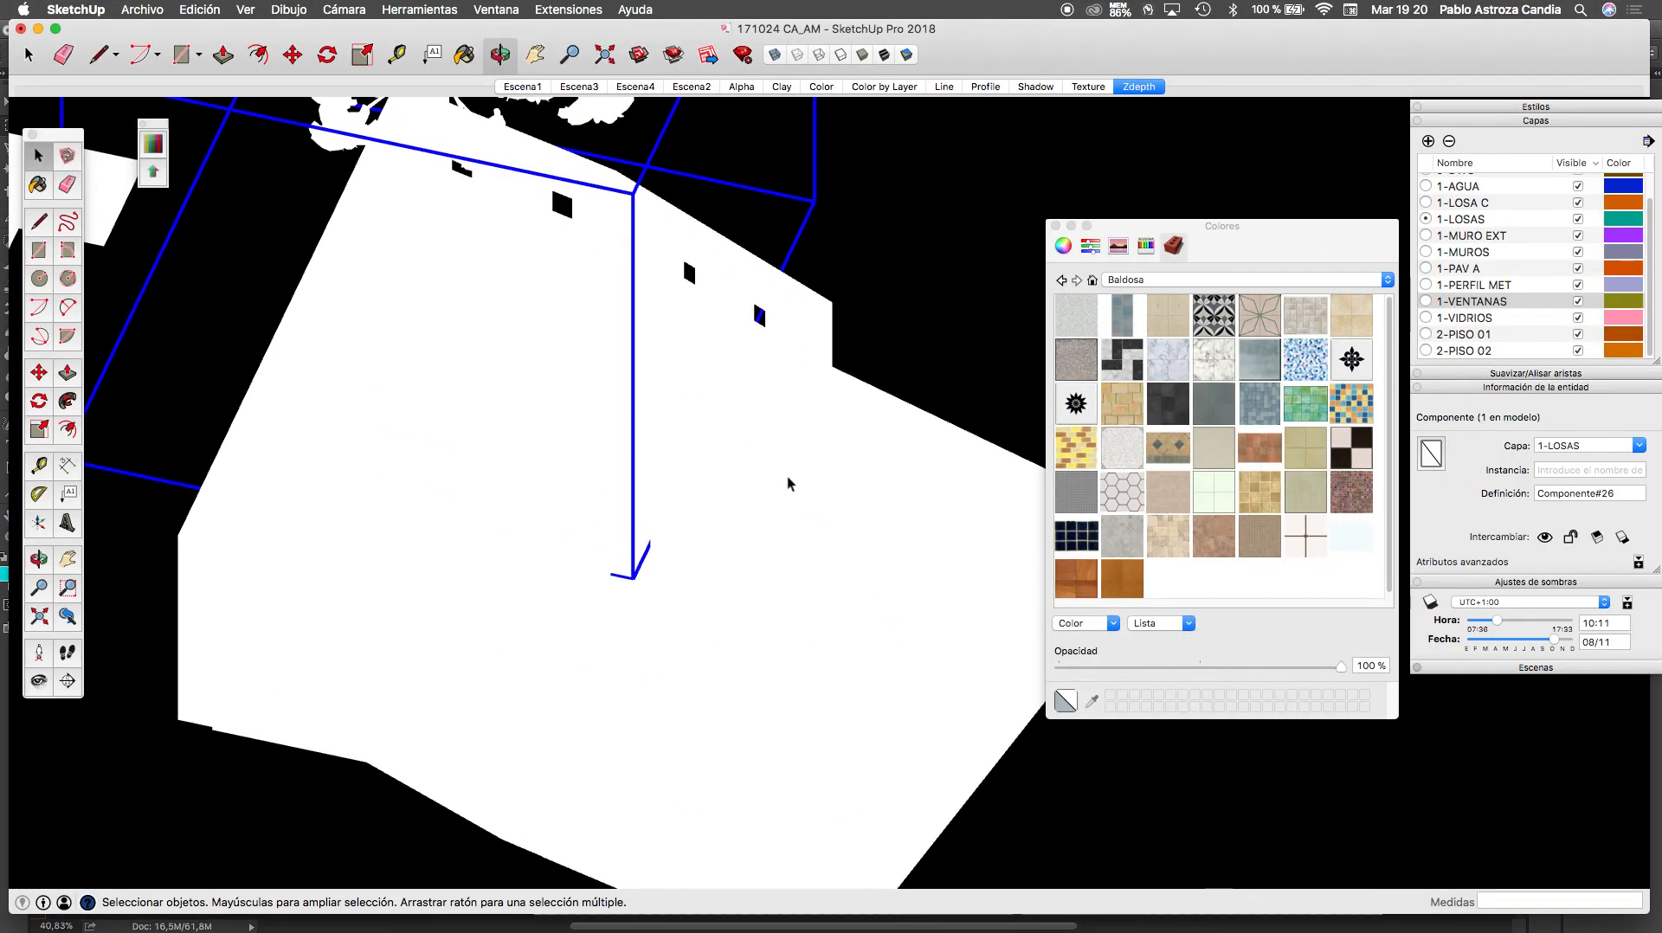
{"action": "left_click", "coordinate": [788, 483]}
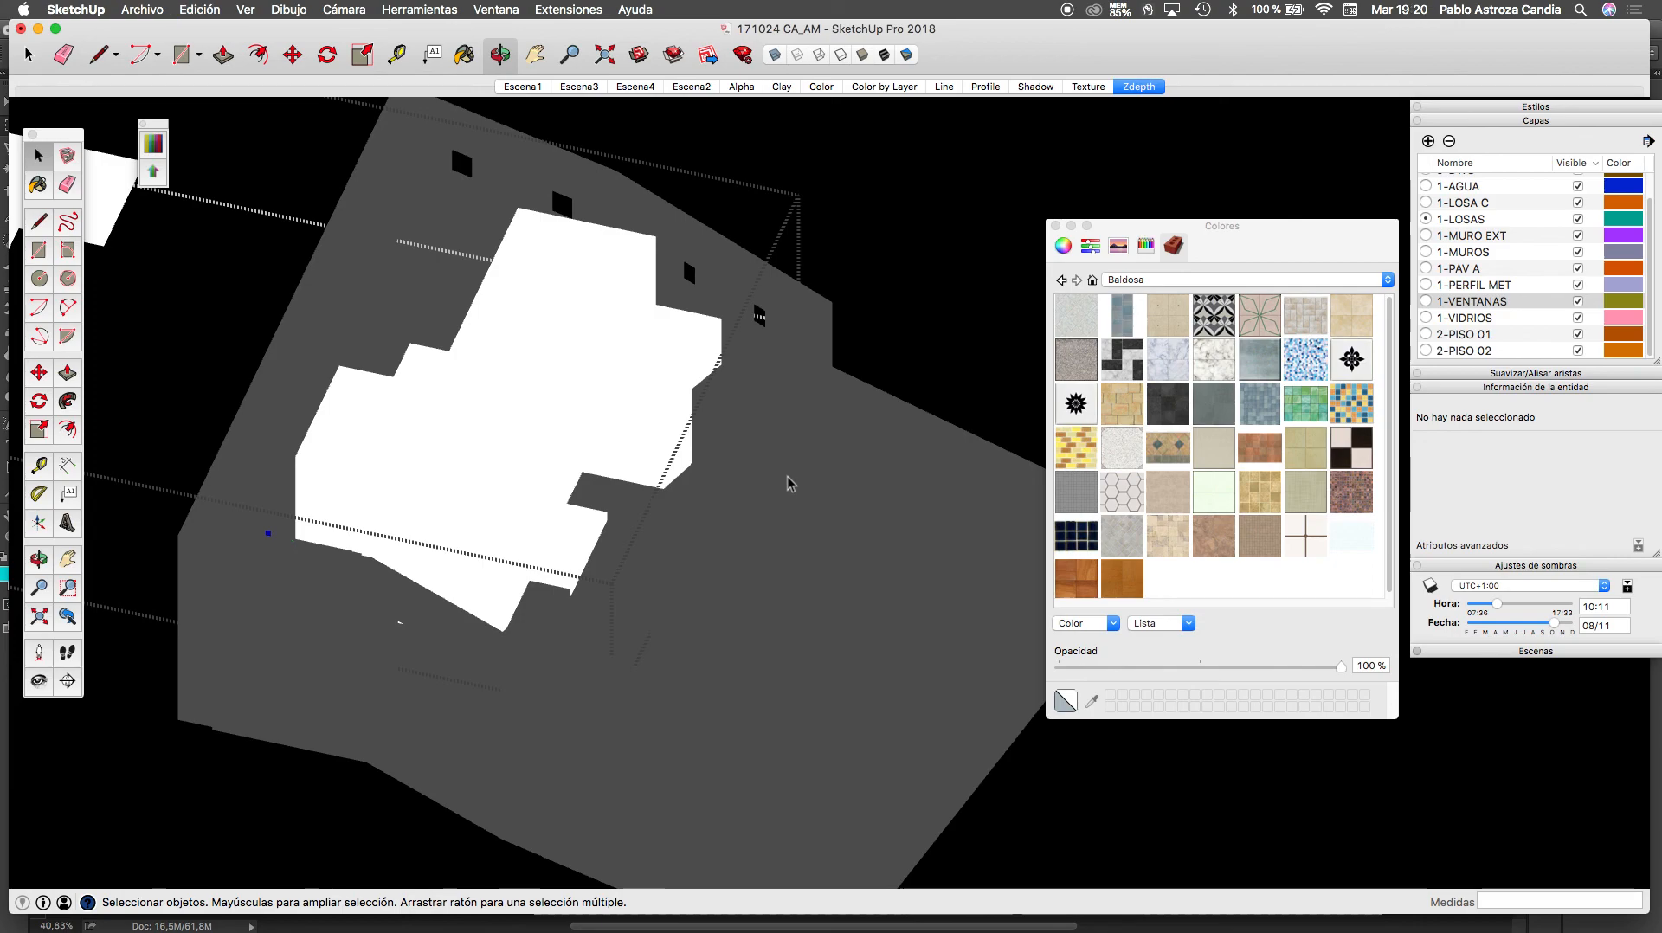
Undo the recent model operations one by one and leave the groups open for editing
{"action": "key", "text": "super+z"}
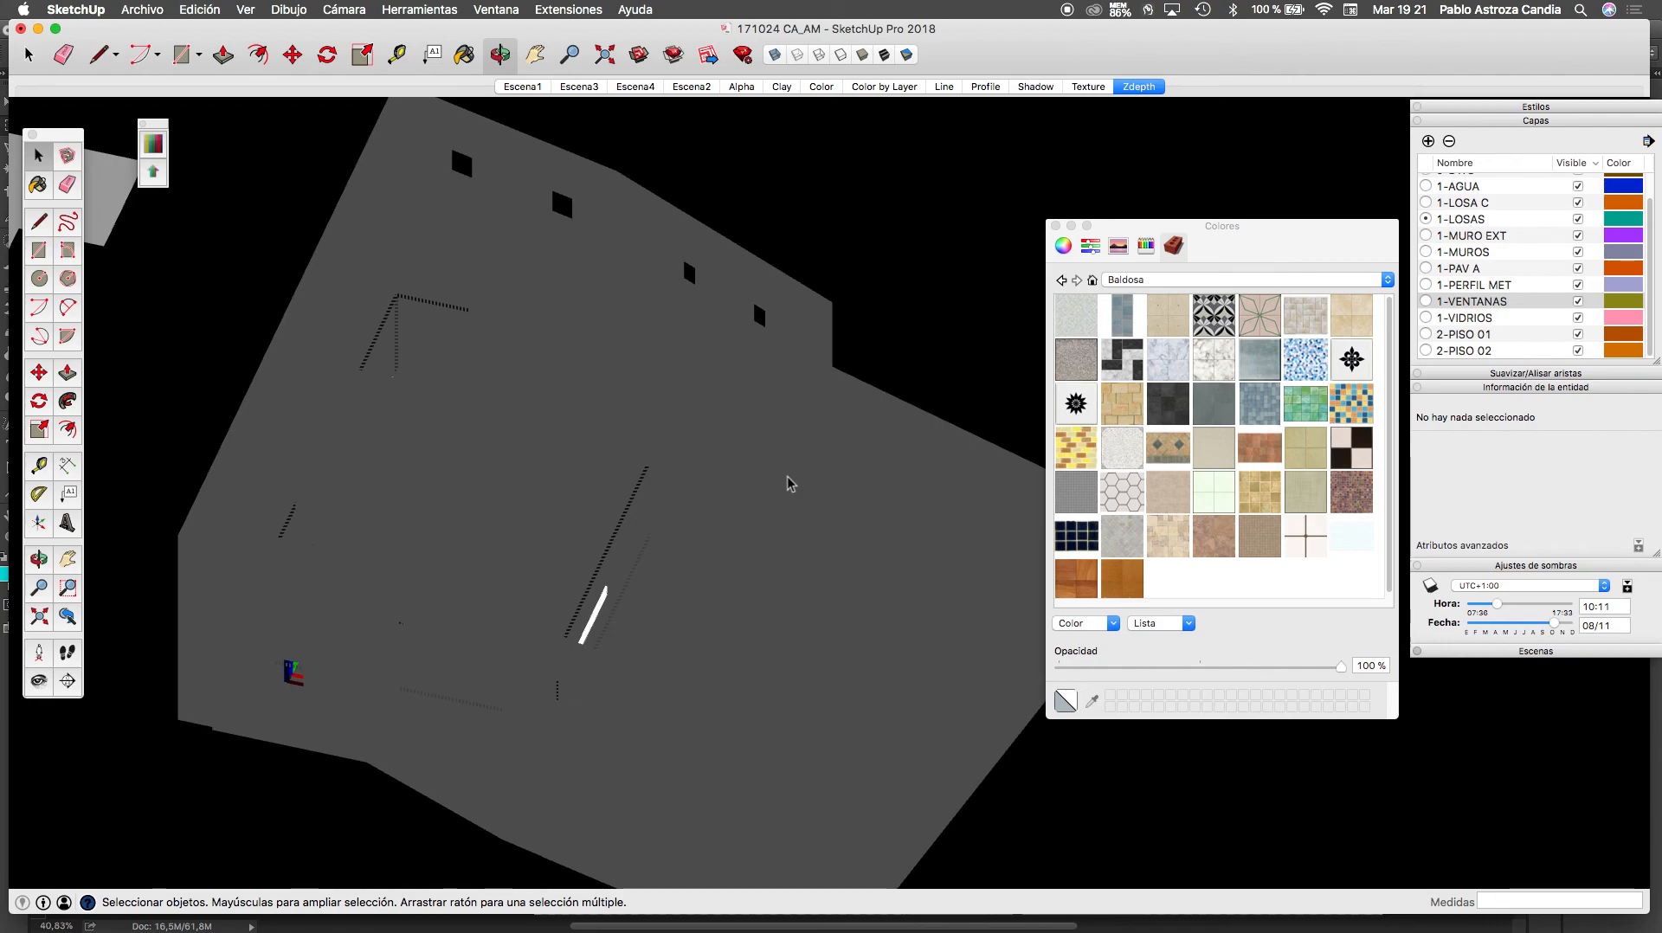
{"action": "key", "text": "super+z"}
{"action": "key", "text": "super+z"}
{"action": "key", "text": "super+z"}
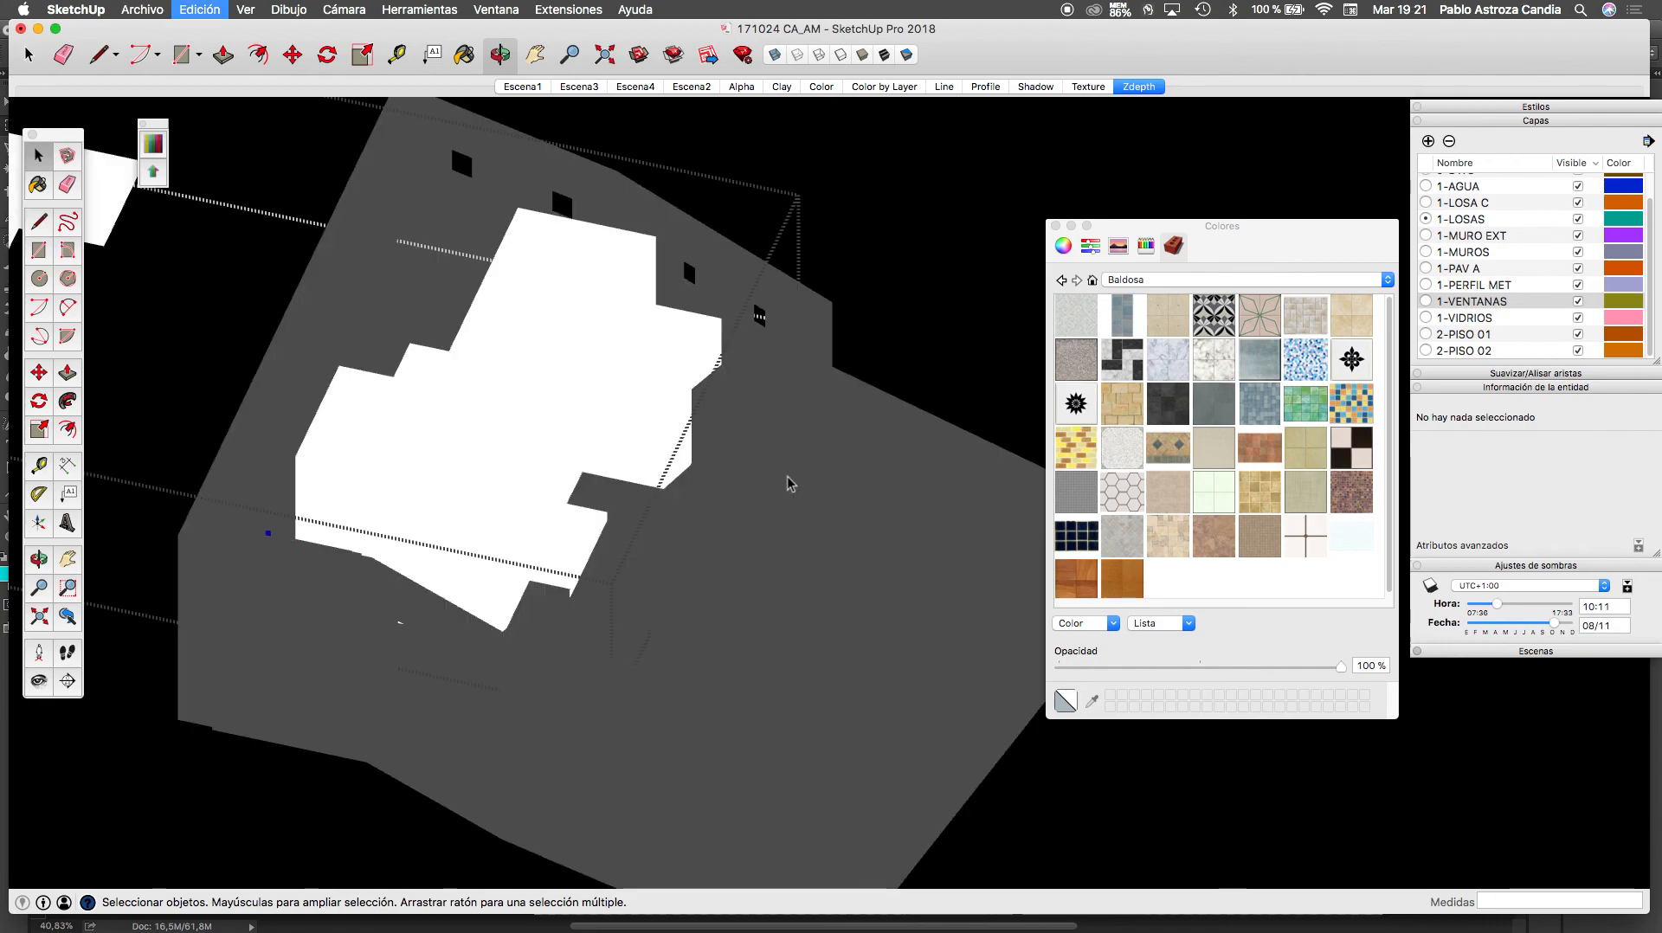
{"action": "key", "text": "super+z"}
{"action": "key", "text": "super+z"}
{"action": "key", "text": "super+z"}
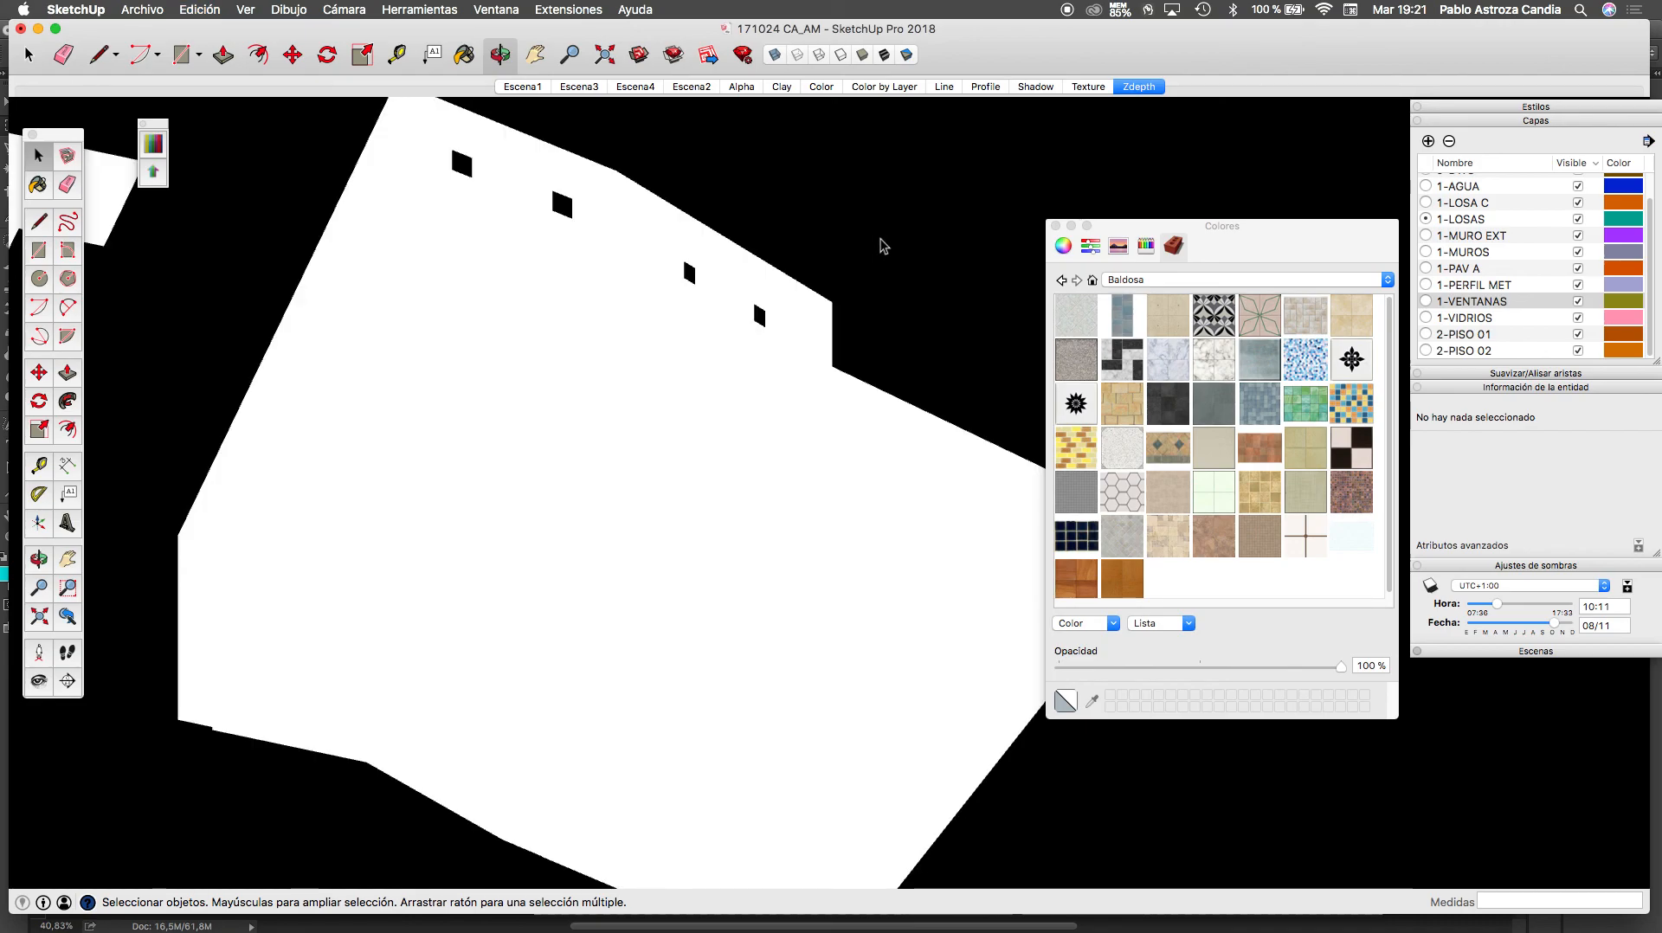
Show the Escena1 scene and view the framed window recess from slightly farther back
{"action": "left_click", "coordinate": [532, 87]}
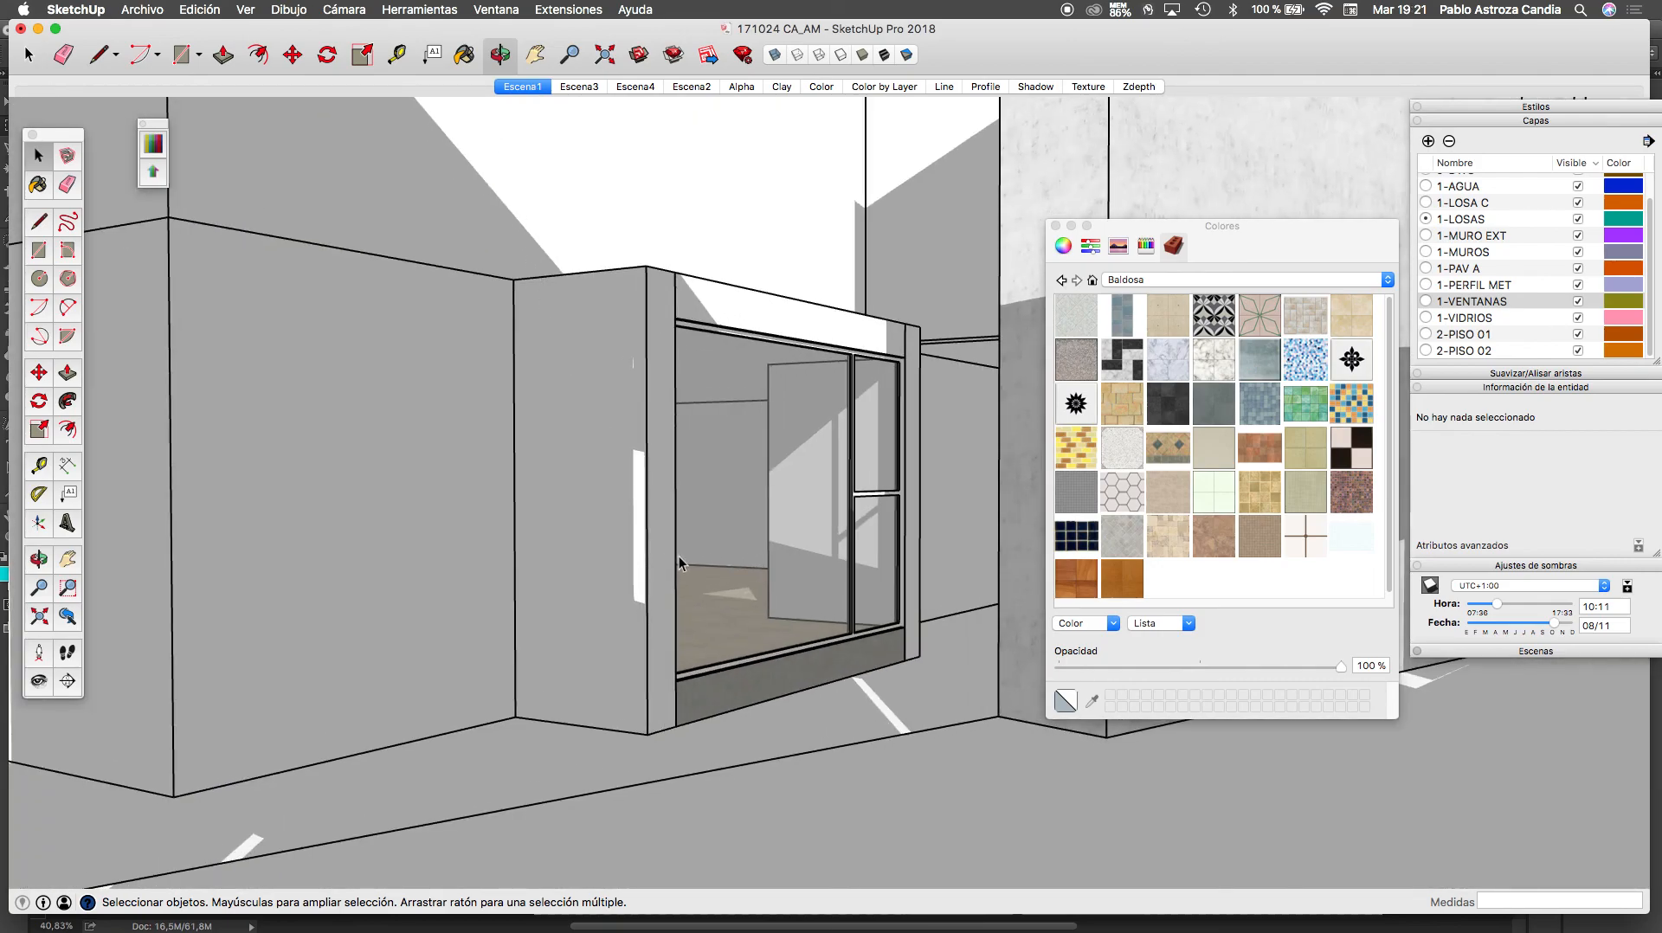
{"action": "left_click", "coordinate": [186, 12]}
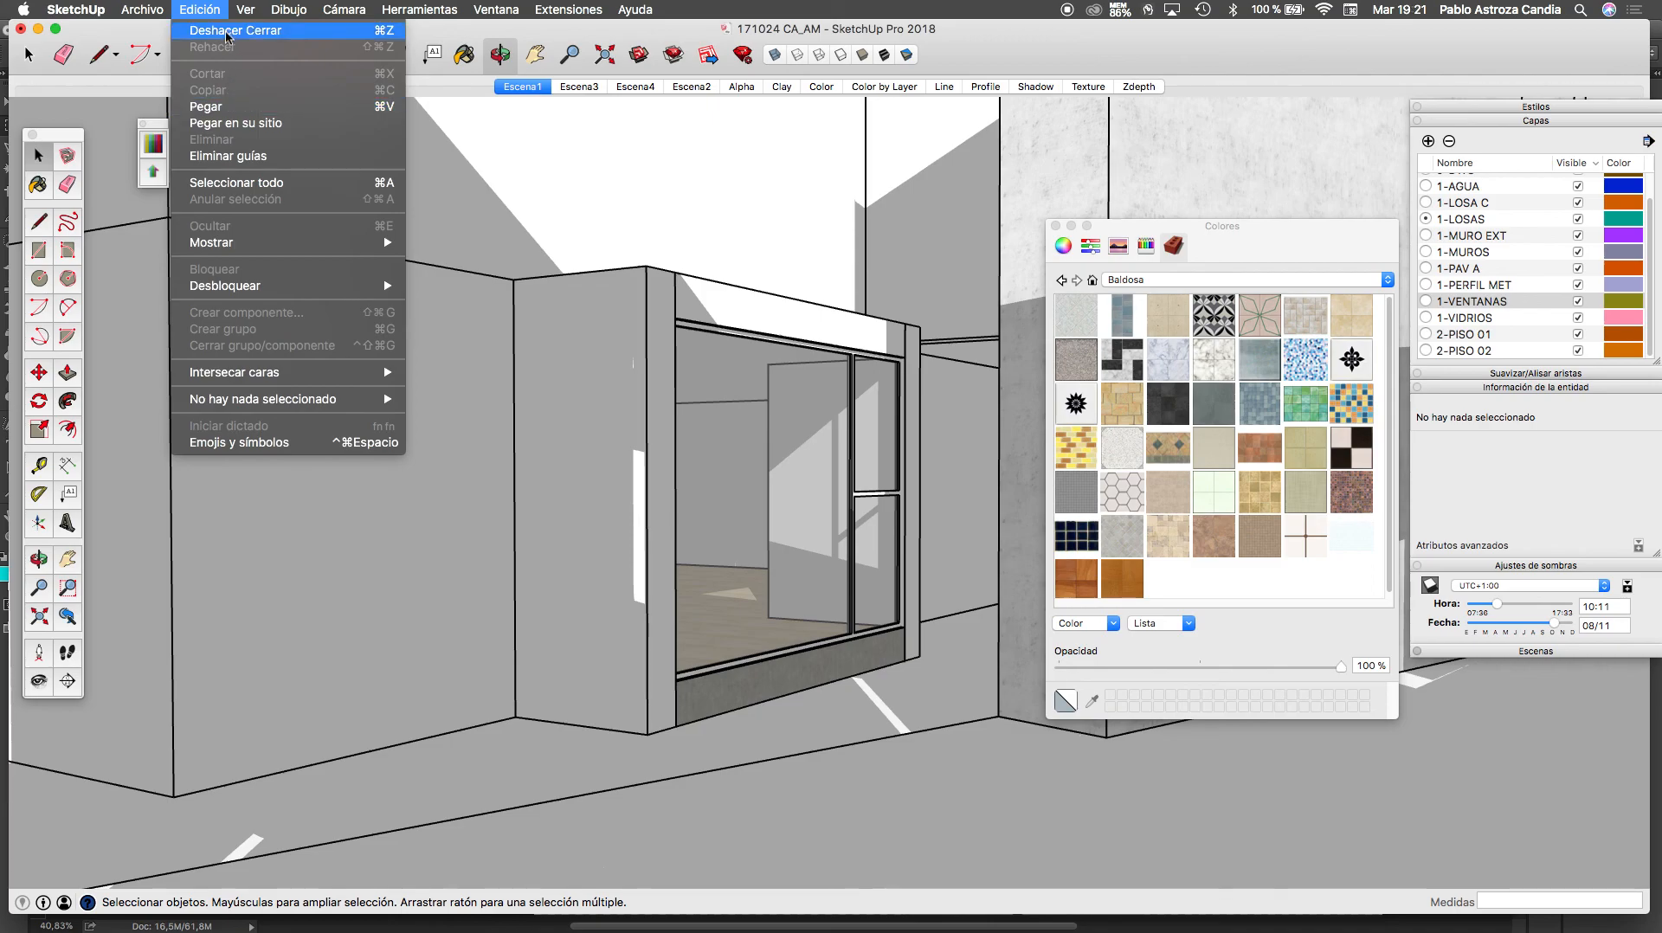
{"action": "left_click", "coordinate": [663, 704]}
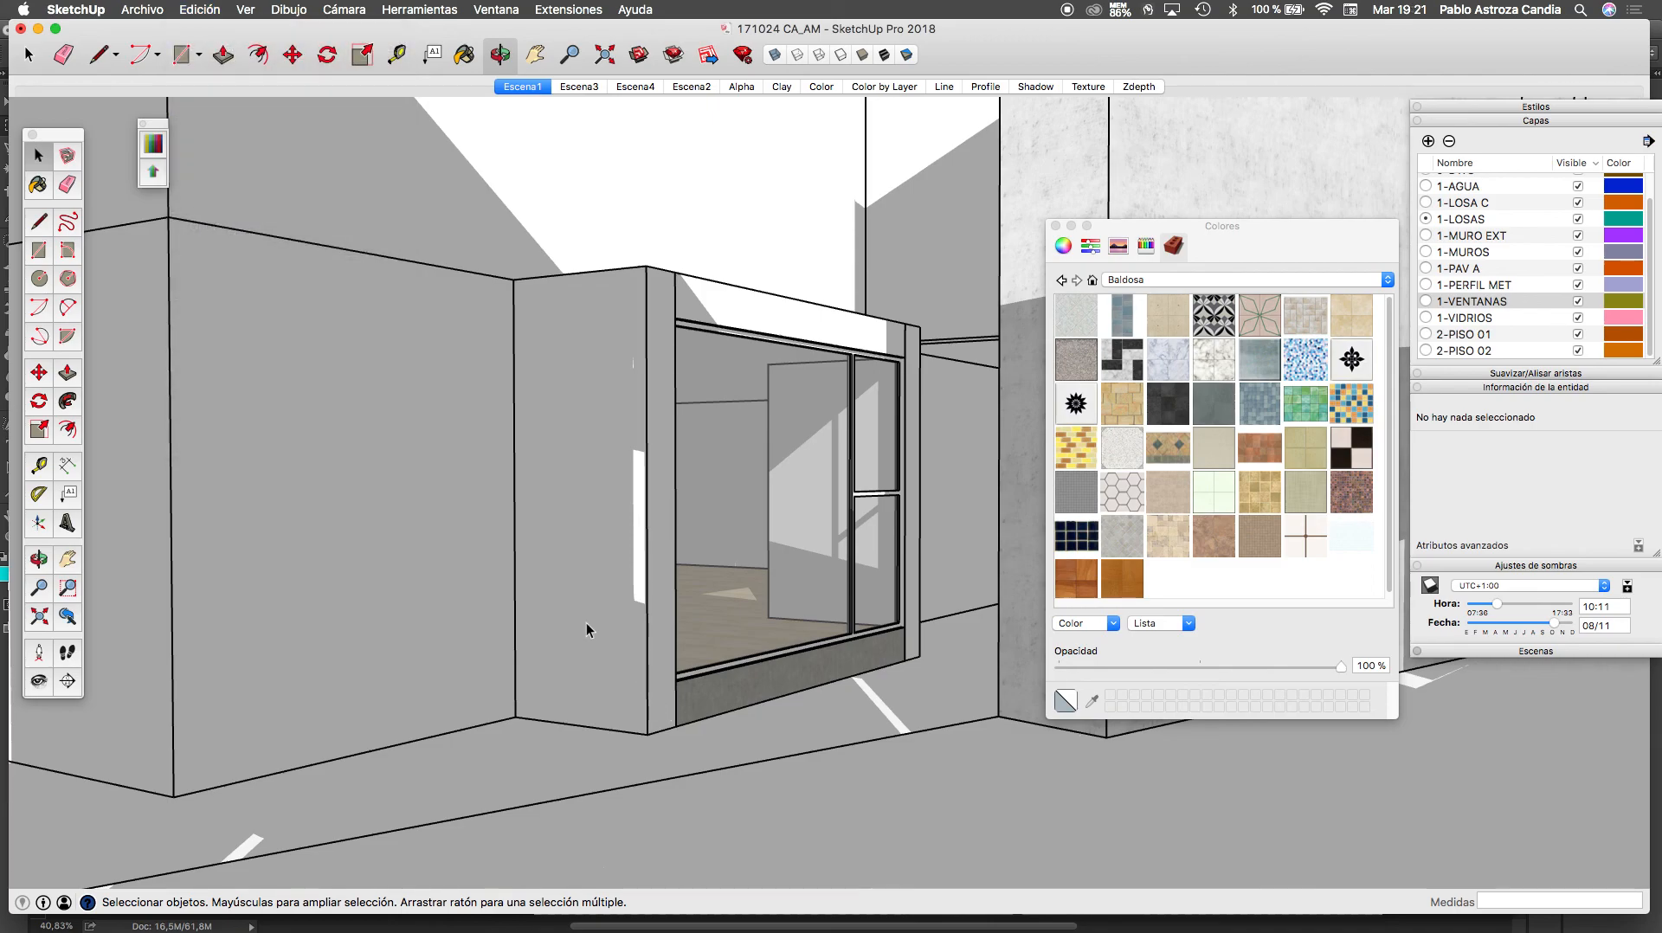
{"action": "scroll", "coordinate": [587, 626], "scroll_direction": "down", "scroll_amount": 2}
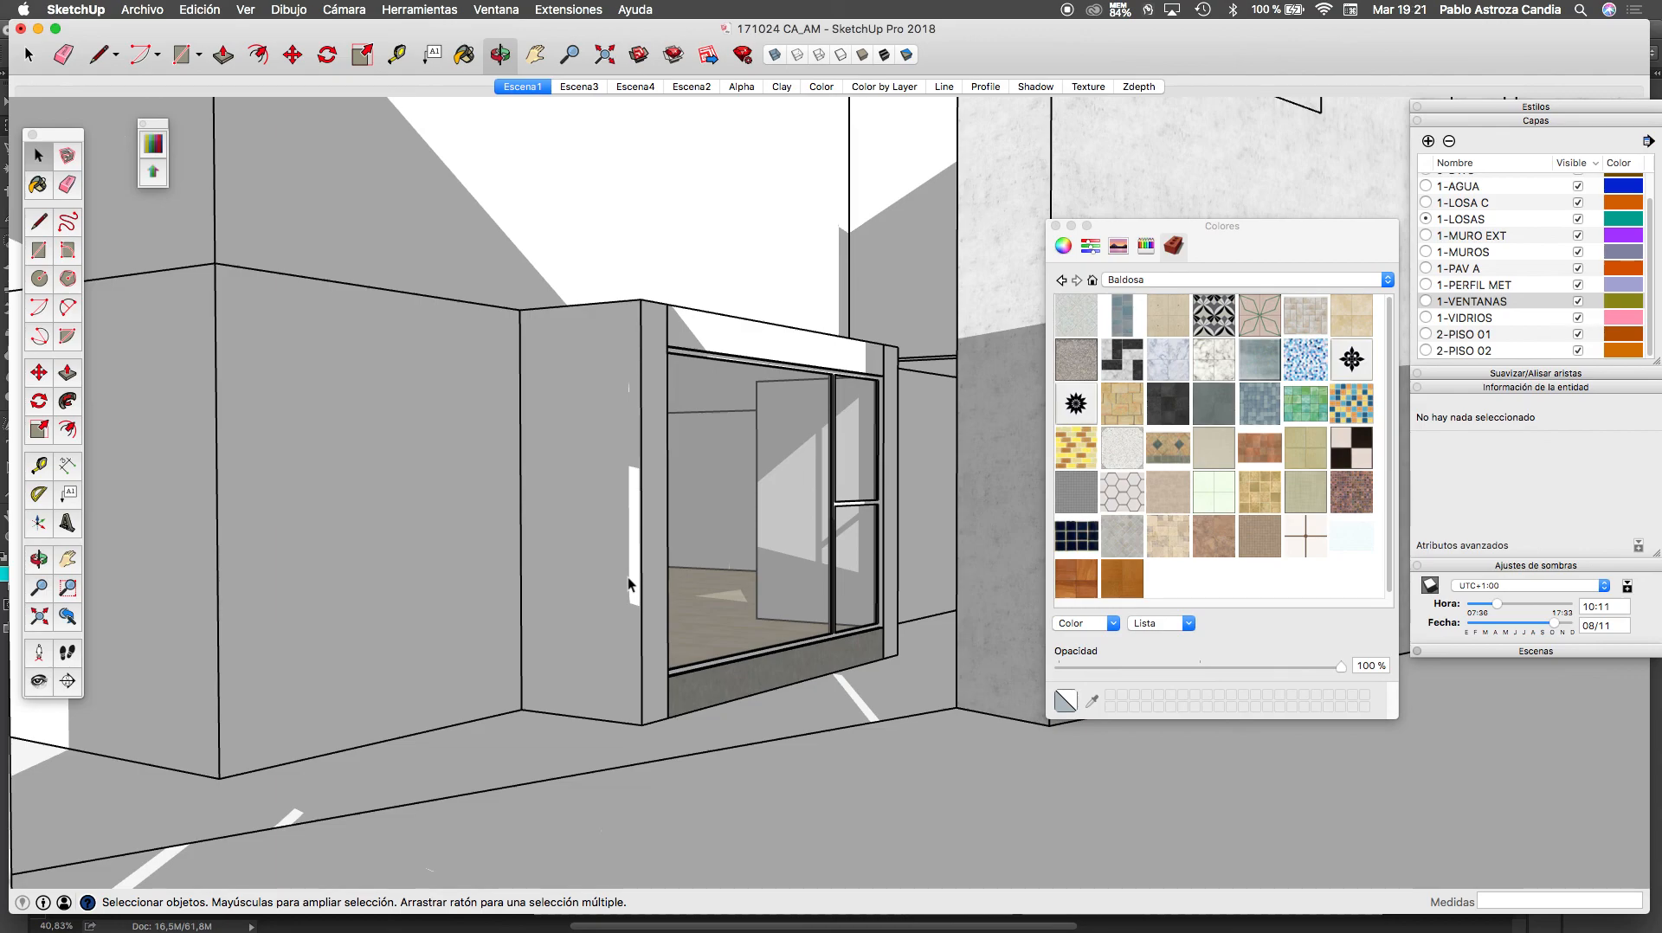
Switch to Photoshop and inspect the glazed opening of the composited house up close, then the whole image
{"action": "key", "text": "ctrl+Up"}
{"action": "left_click", "coordinate": [666, 405]}
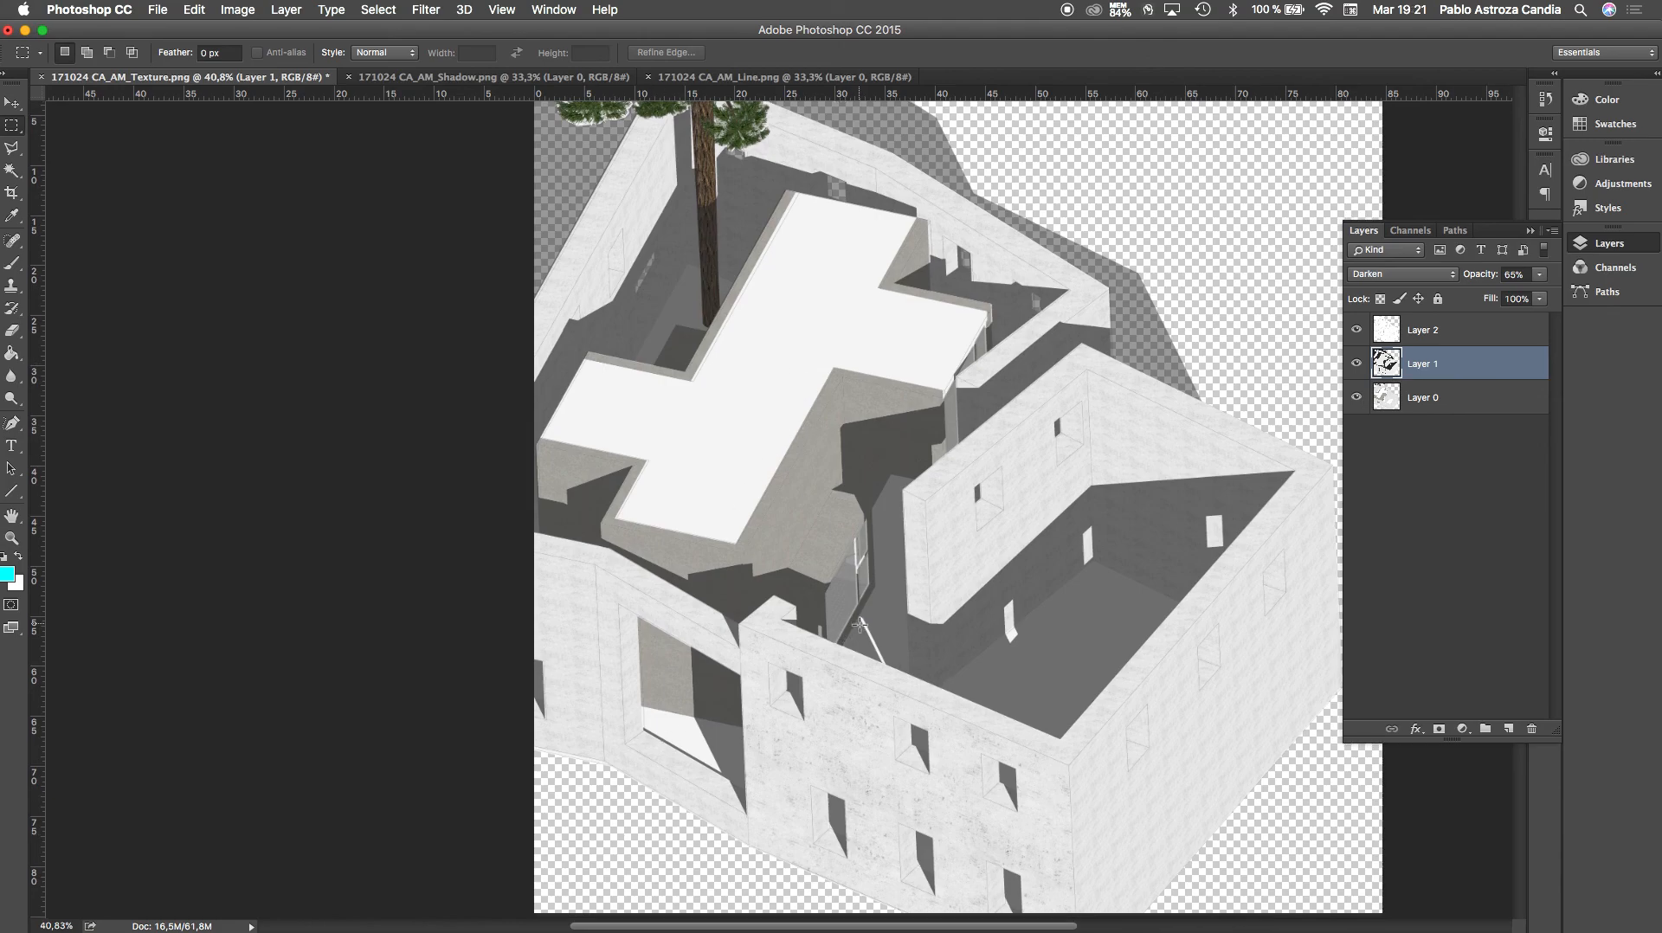
{"action": "scroll", "coordinate": [844, 623], "scroll_direction": "down", "scroll_amount": 2, "text": "alt"}
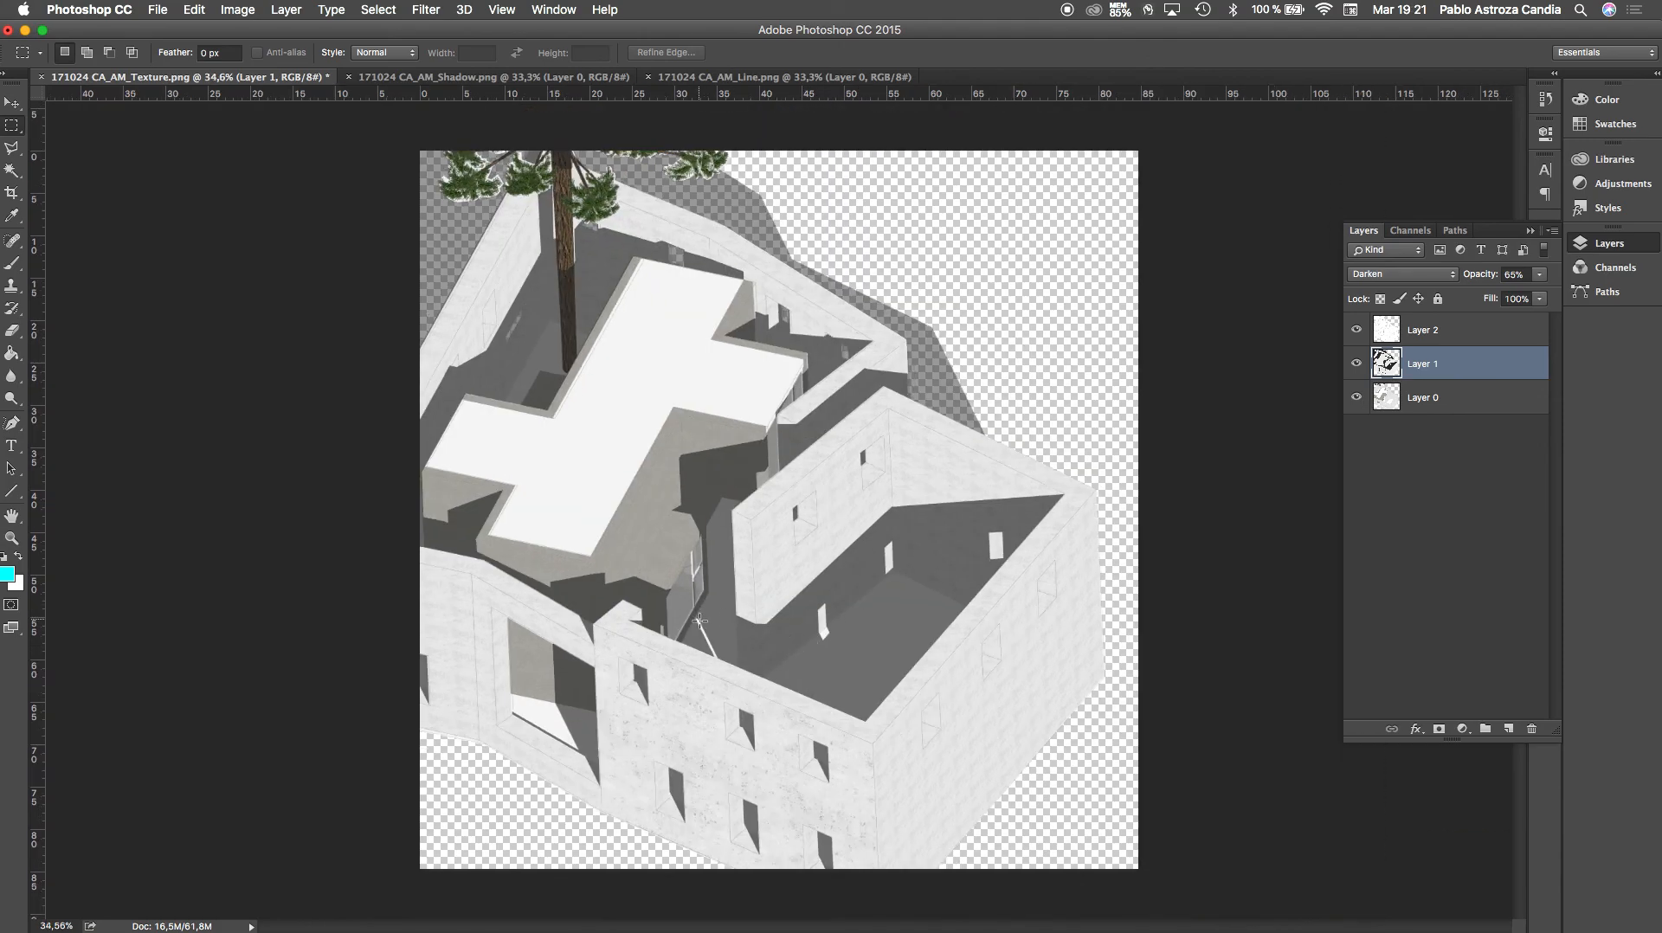
{"action": "scroll", "coordinate": [700, 621], "scroll_direction": "up", "scroll_amount": 10, "text": "alt"}
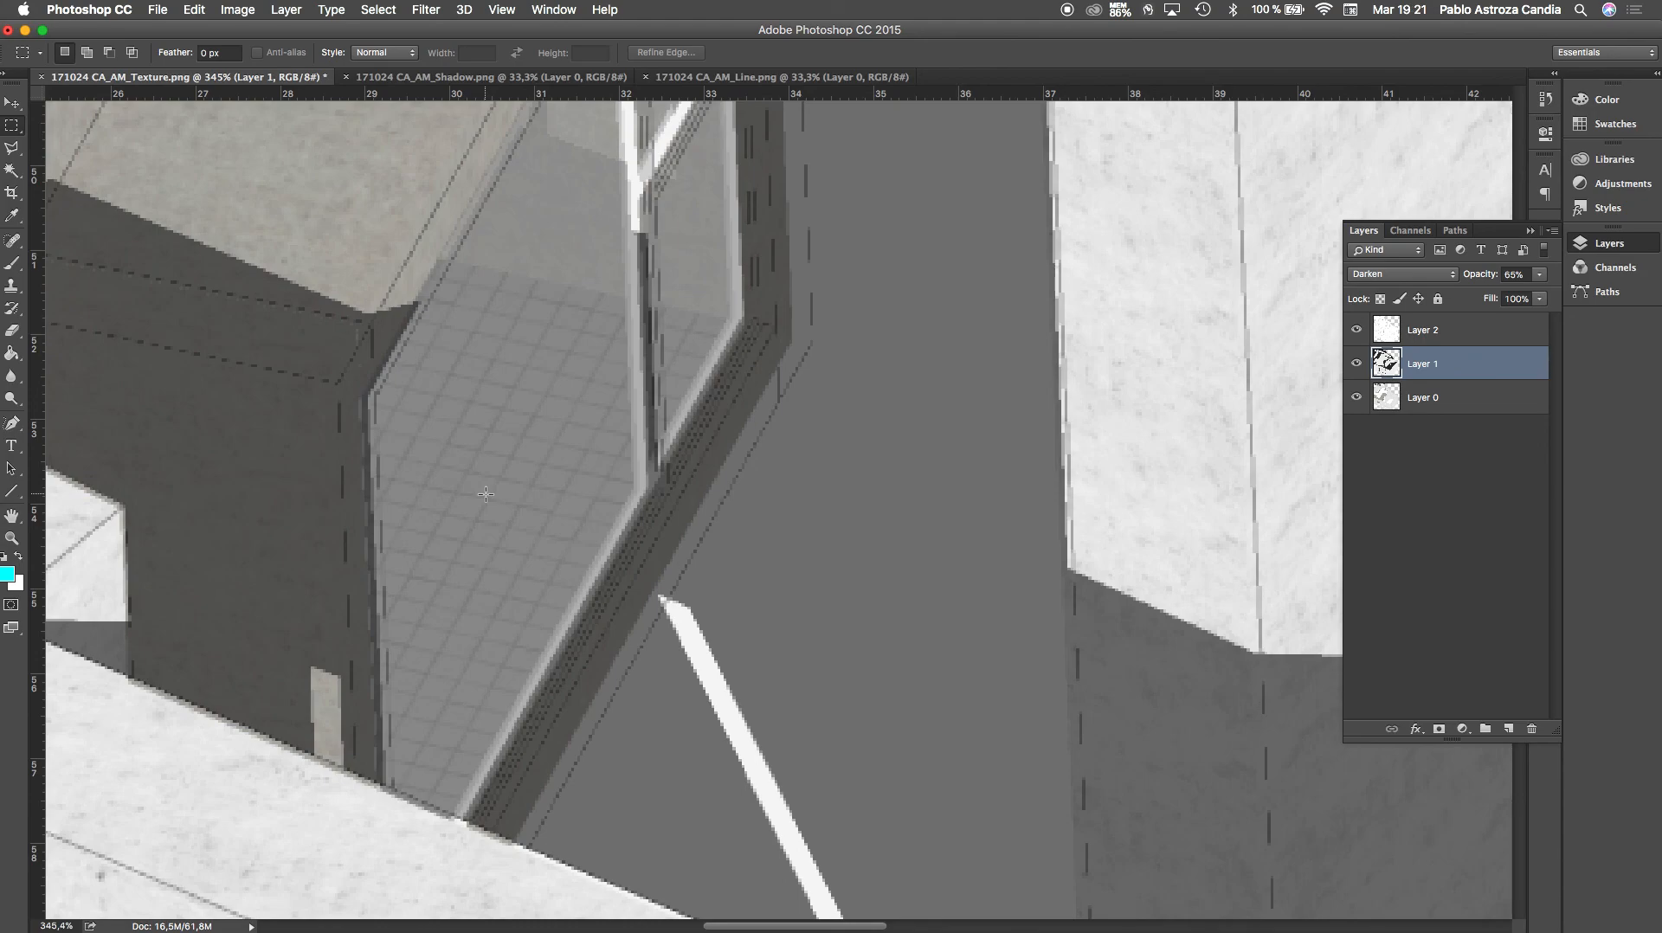
{"action": "scroll", "coordinate": [485, 493], "scroll_direction": "down", "scroll_amount": 10, "text": "alt"}
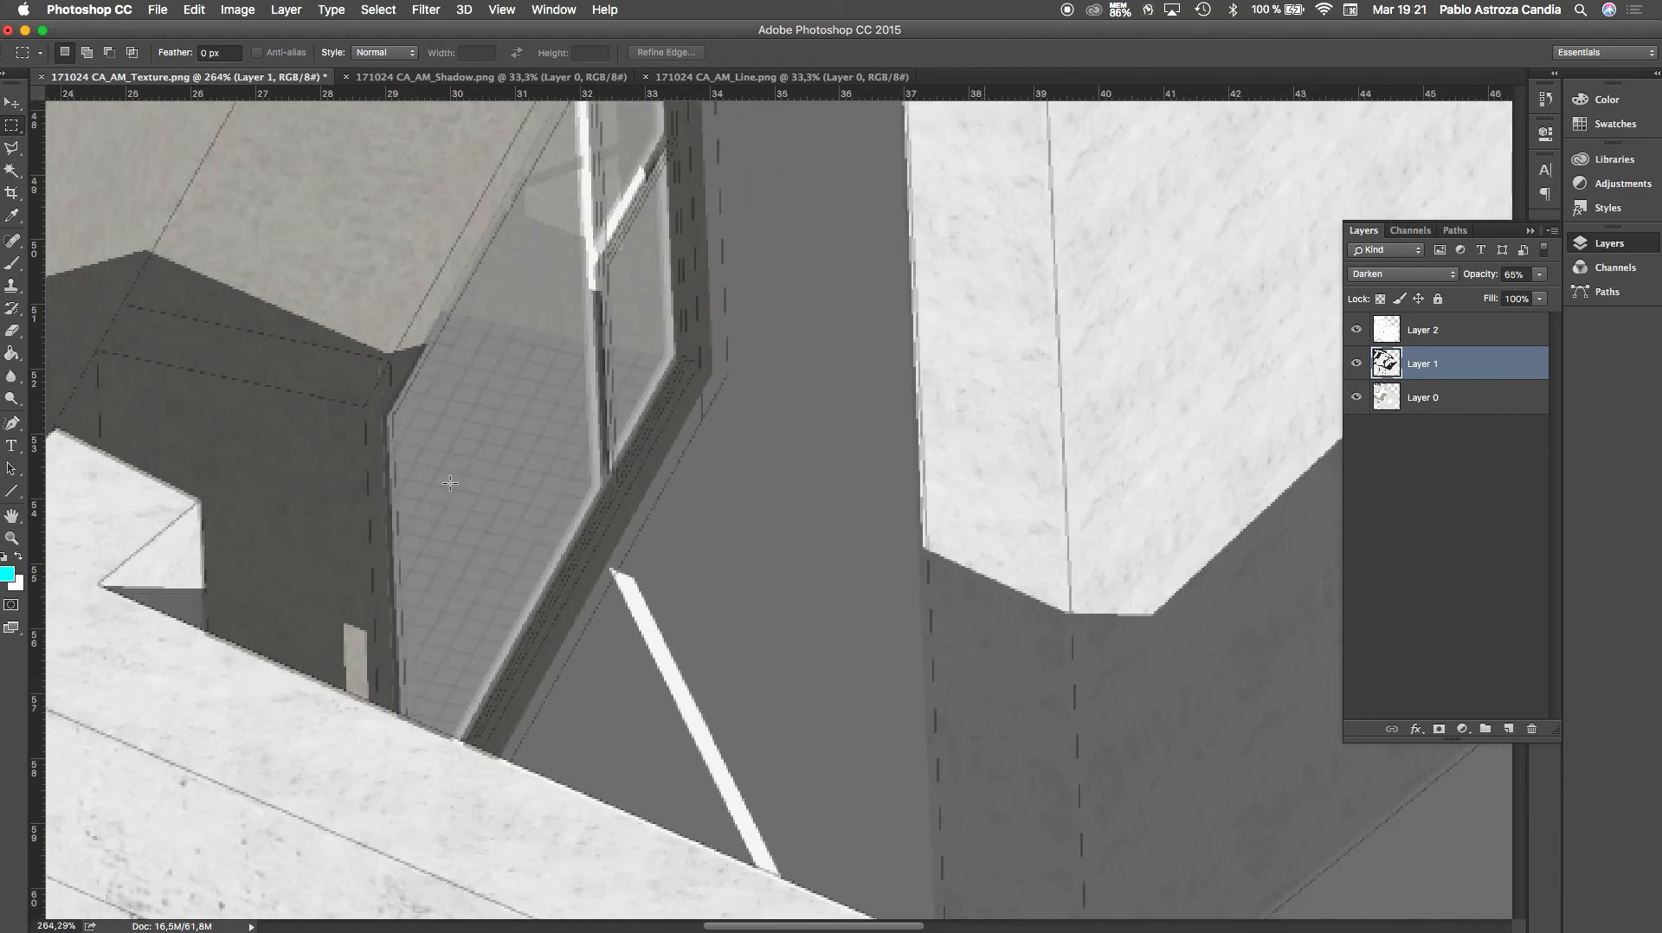
{"action": "scroll", "coordinate": [492, 520], "scroll_direction": "down", "scroll_amount": 2, "text": "alt"}
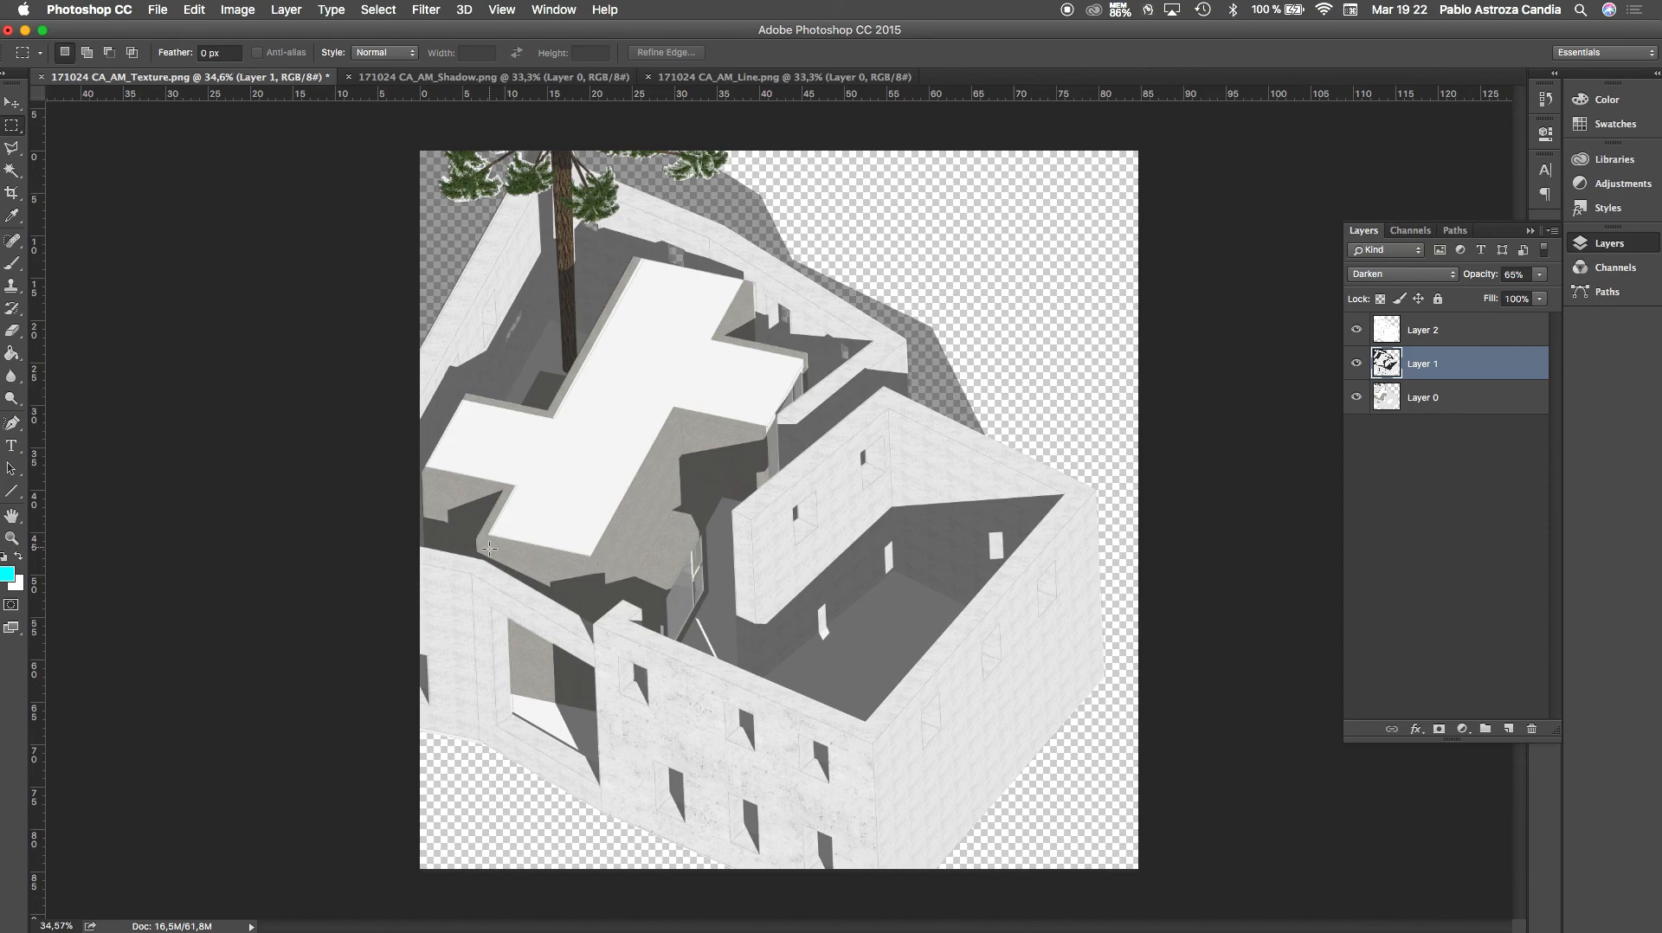
Switch back to the 171024 CA_AM model in SketchUp
{"action": "key", "text": "ctrl+Up"}
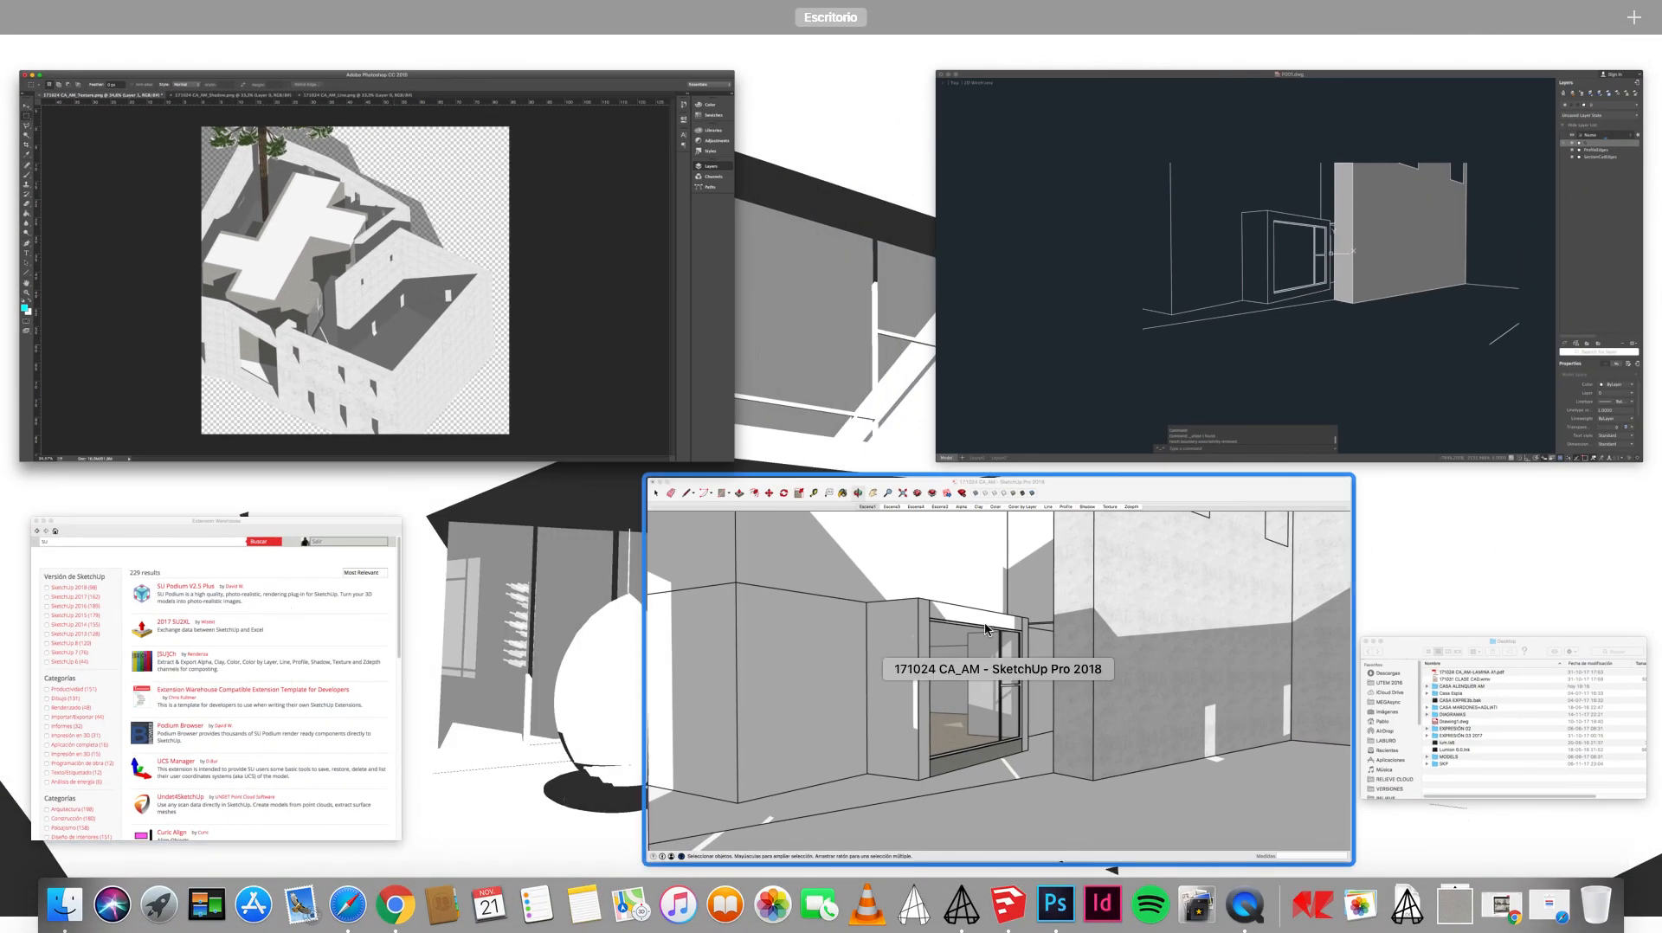